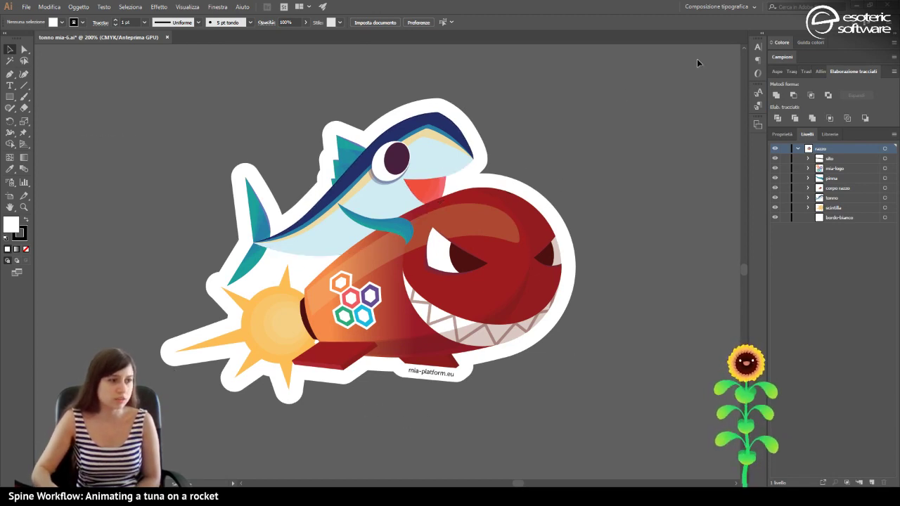
# Check the white sticker outline by toggling its visibility, and delete the bordo-bianco layer.
pyautogui.click(775, 217)
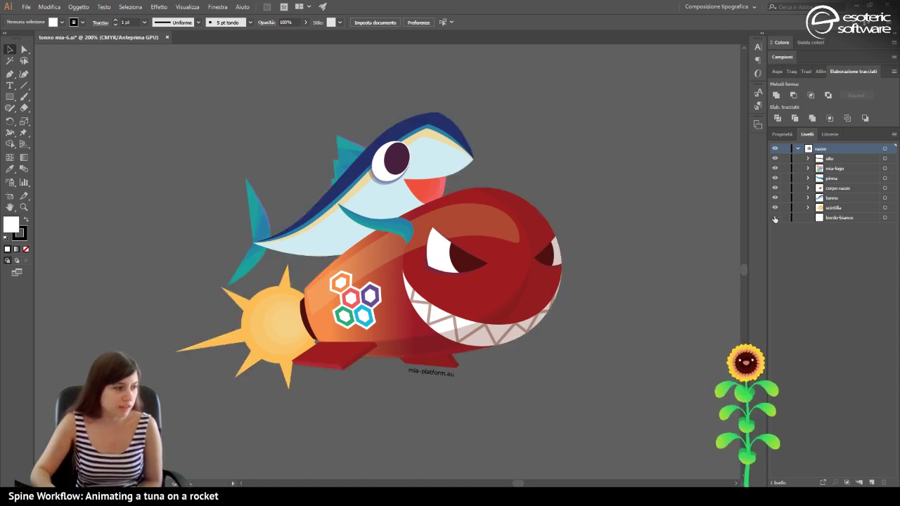
pyautogui.click(775, 217)
pyautogui.click(774, 217)
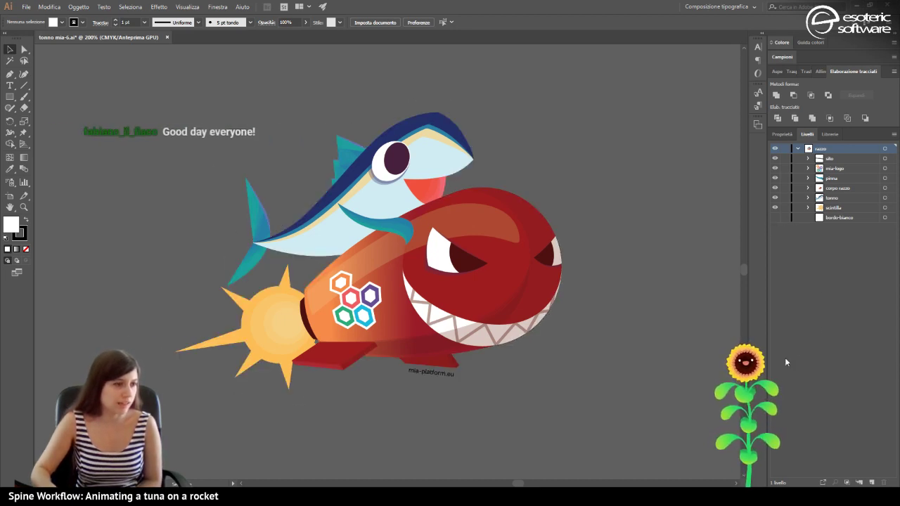
pyautogui.click(840, 218)
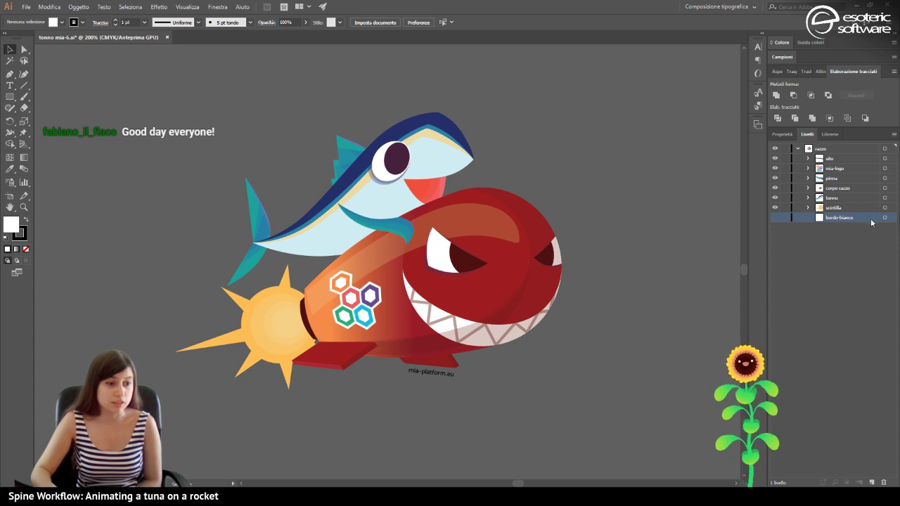
pyautogui.click(883, 483)
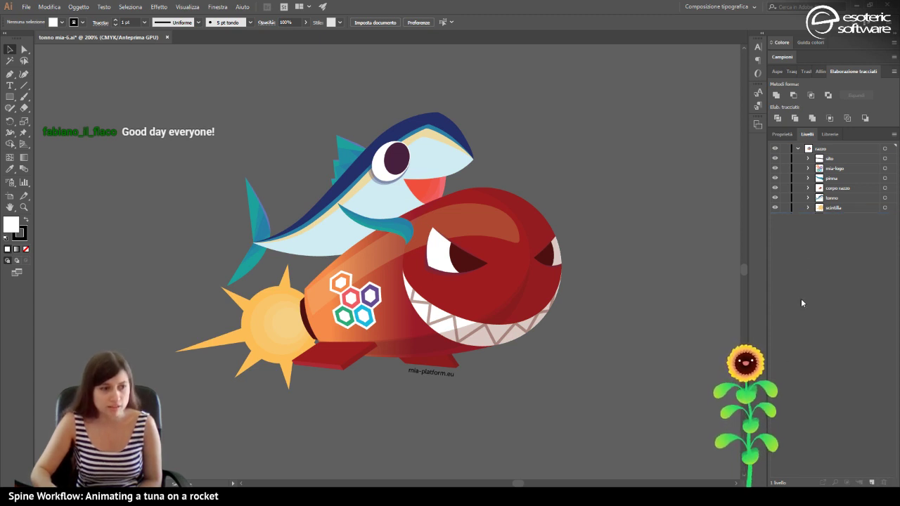
# Examine the website text, the mia-logo group and the corpo razzo group to see which artwork each contains.
pyautogui.click(445, 374)
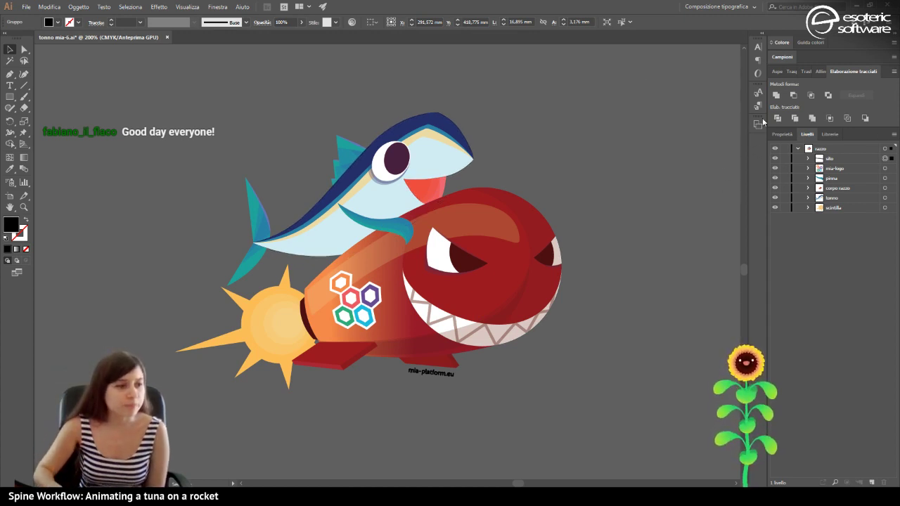
pyautogui.click(775, 169)
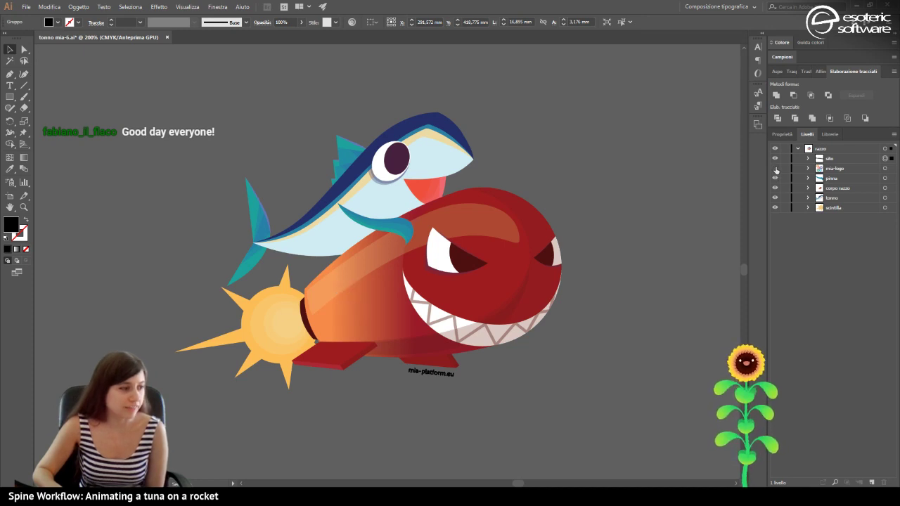
pyautogui.click(775, 169)
pyautogui.click(775, 169)
pyautogui.click(775, 169)
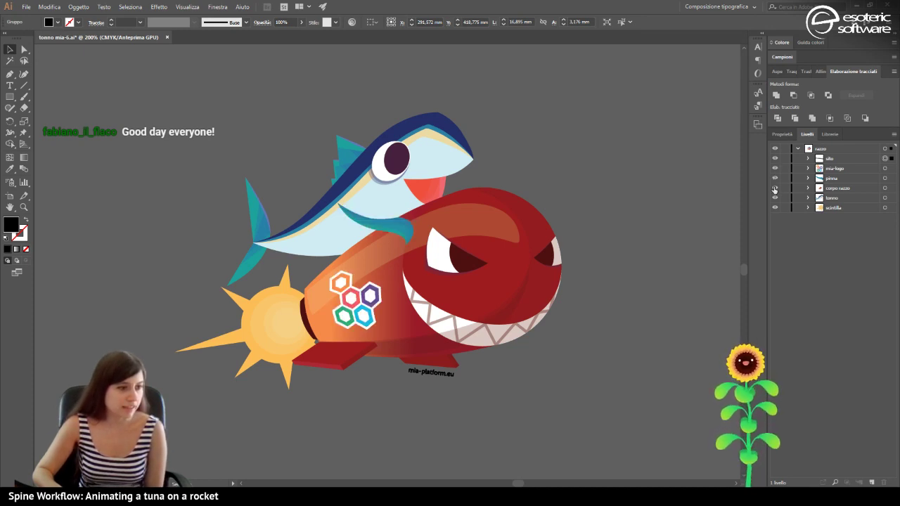
pyautogui.click(775, 188)
pyautogui.click(774, 187)
pyautogui.click(775, 188)
pyautogui.click(775, 188)
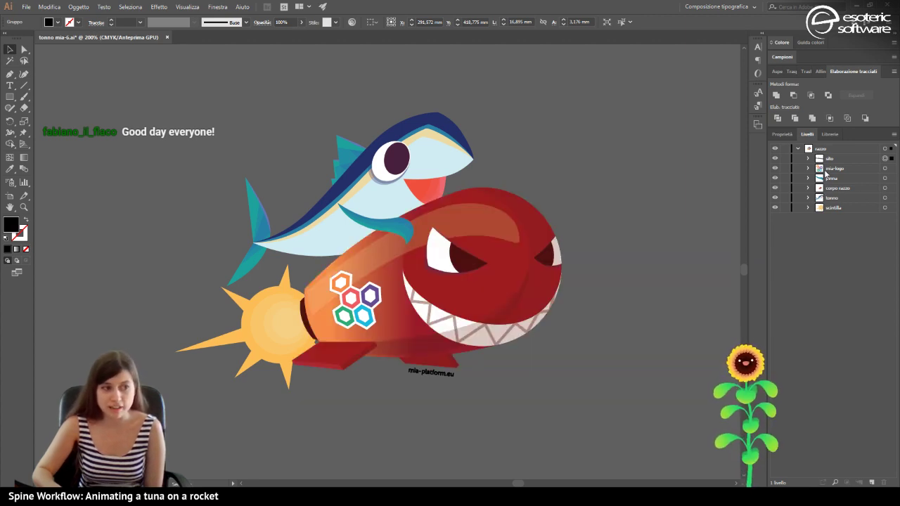
pyautogui.click(807, 189)
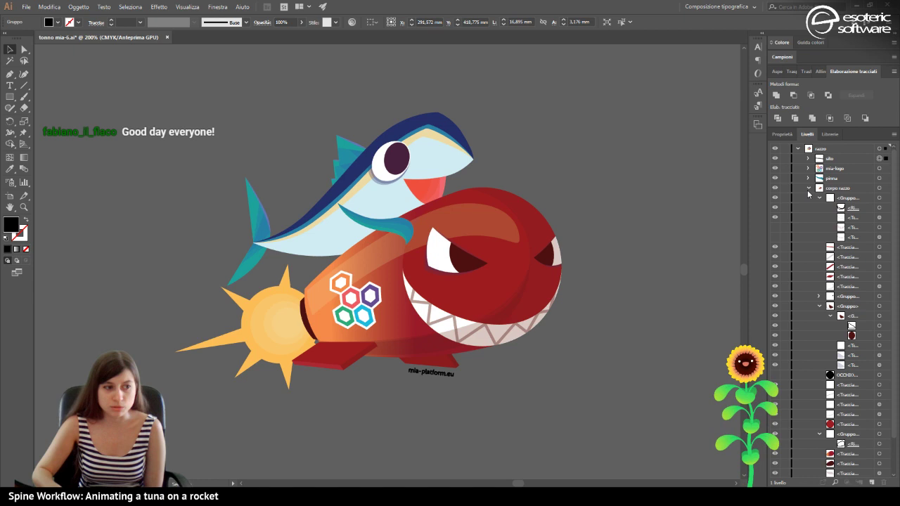
pyautogui.click(843, 201)
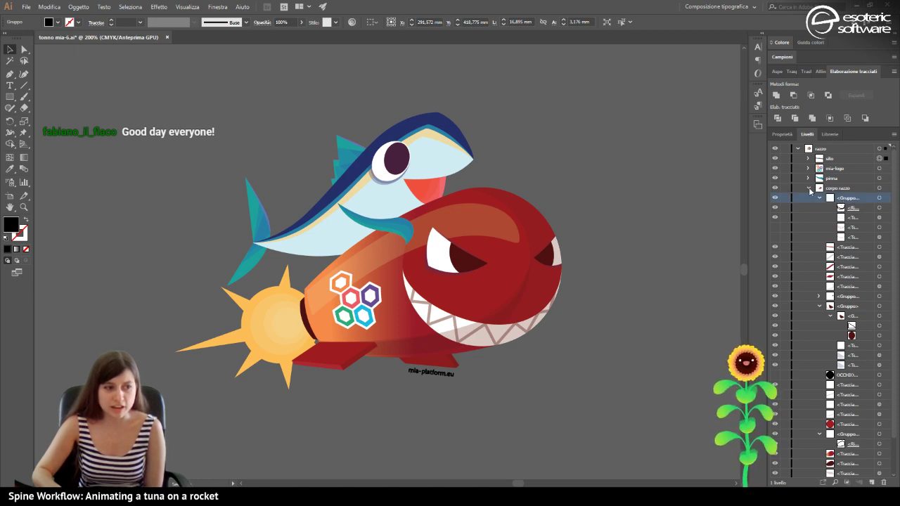
pyautogui.click(810, 190)
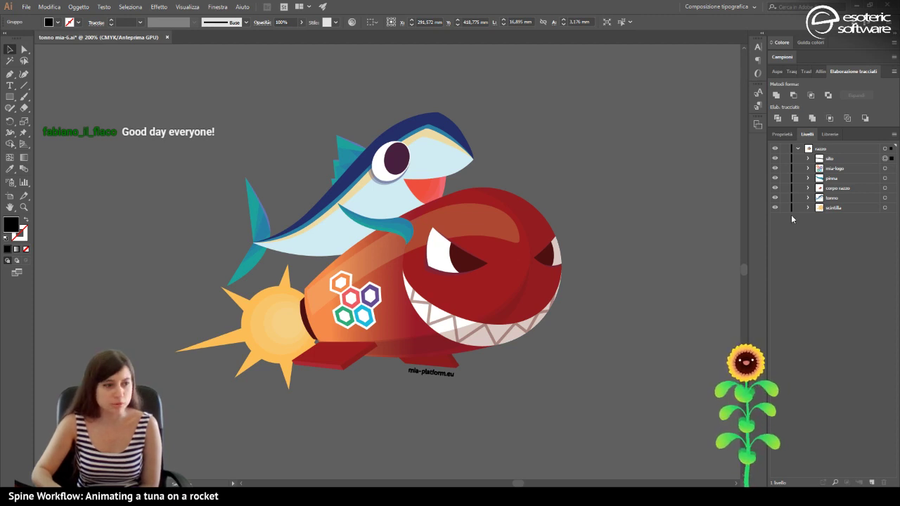
# Expand the corpo razzo and mia-logo groups and select all of the mia-logo artwork.
pyautogui.click(830, 161)
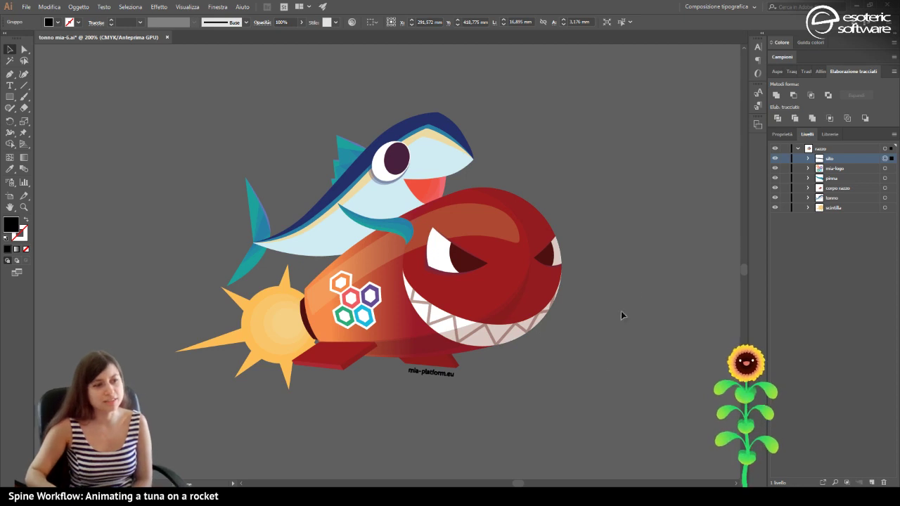
pyautogui.click(834, 170)
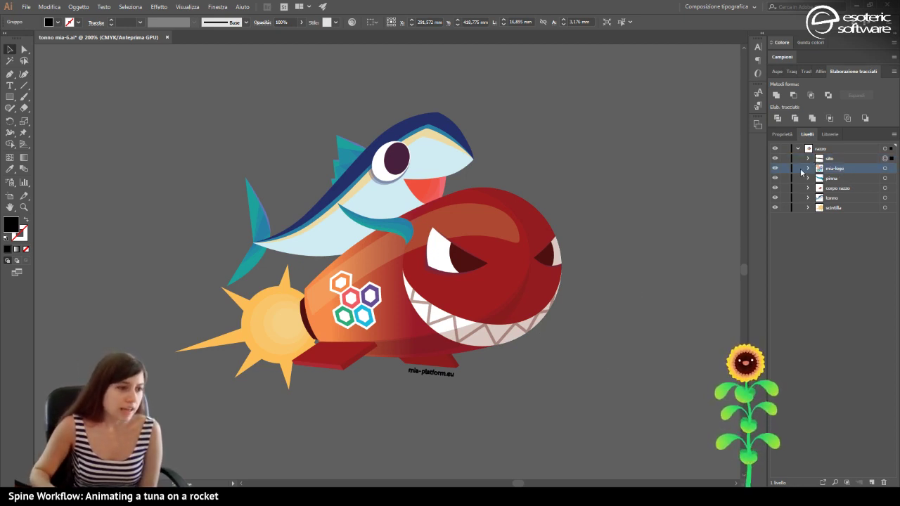
pyautogui.click(775, 168)
pyautogui.click(776, 169)
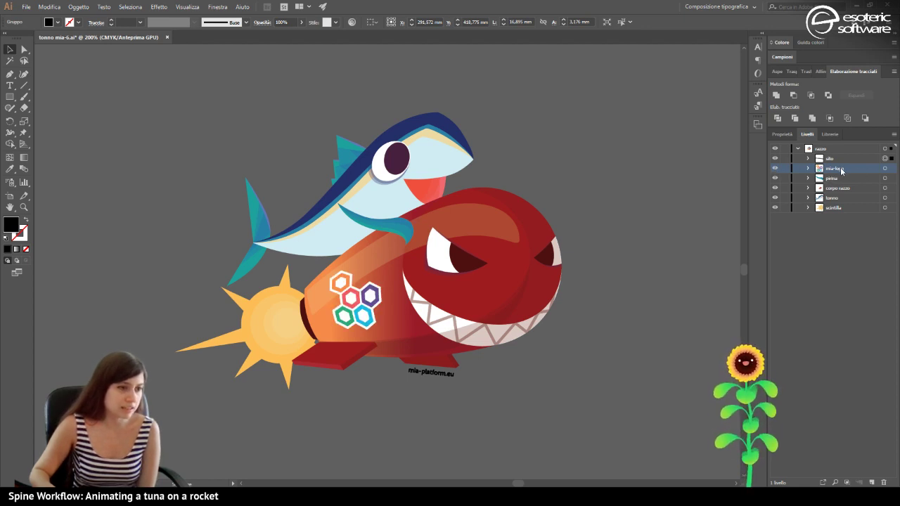
pyautogui.click(808, 188)
pyautogui.click(808, 188)
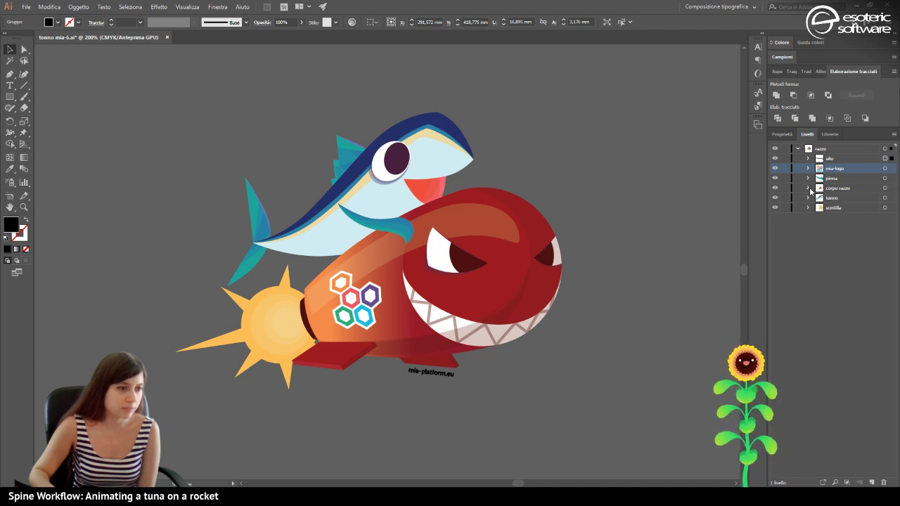
pyautogui.click(808, 189)
pyautogui.click(809, 169)
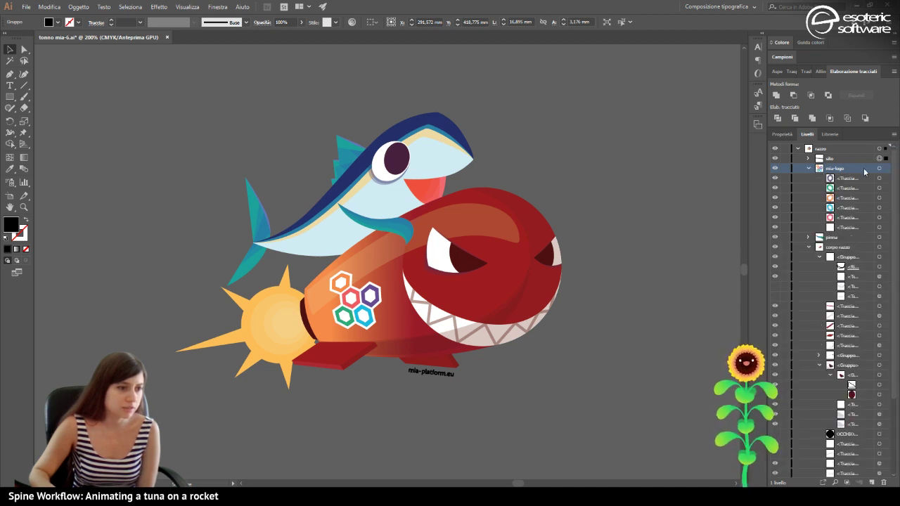
pyautogui.click(879, 168)
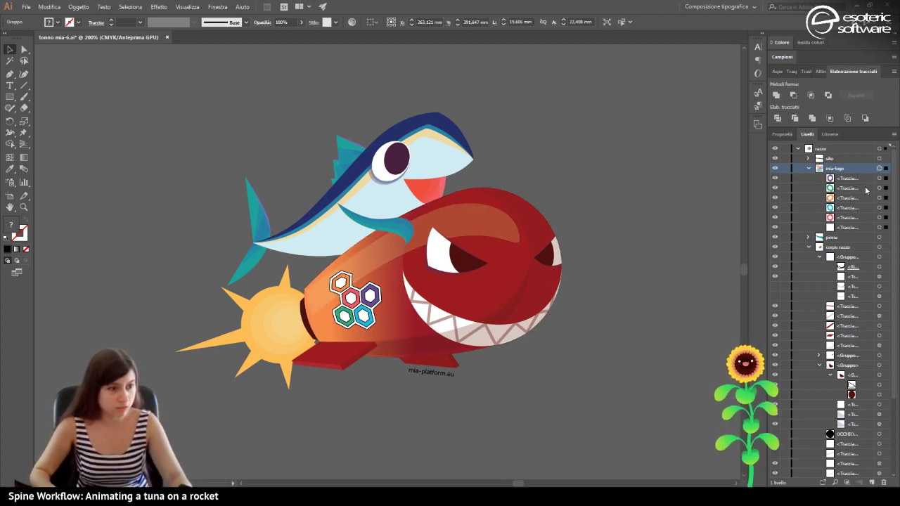
# Select the six paths inside the mia-logo group individually.
pyautogui.click(853, 180)
pyautogui.keyDown('shift'); pyautogui.click(853, 229); pyautogui.keyUp('shift')
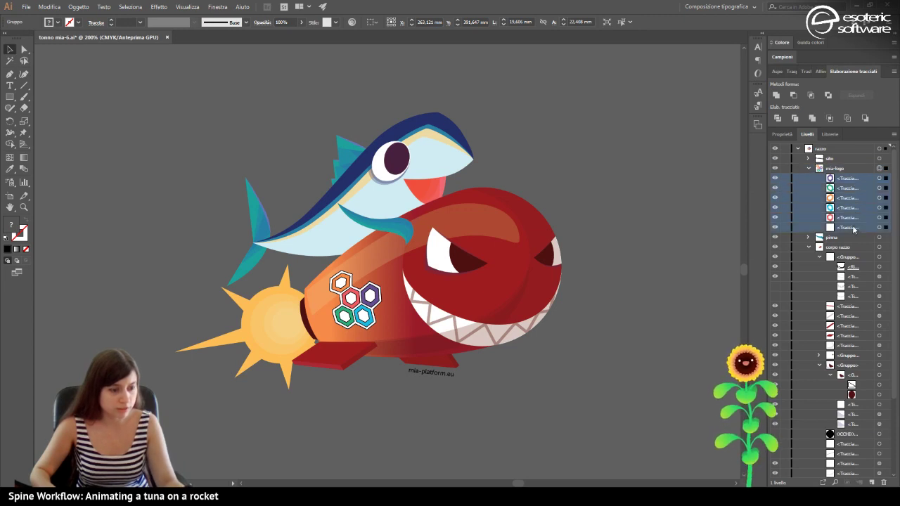
pyautogui.click(878, 179)
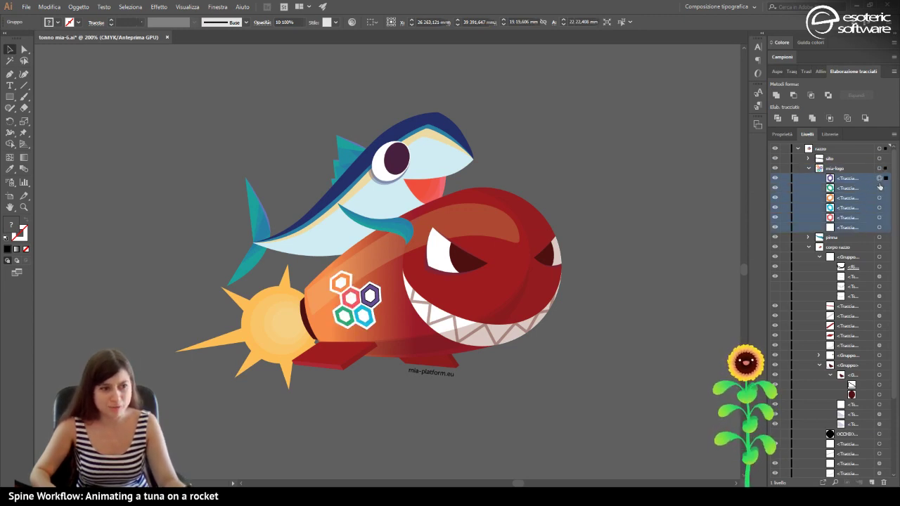
pyautogui.keyDown('shift'); pyautogui.click(878, 188); pyautogui.keyUp('shift')
pyautogui.keyDown('shift'); pyautogui.click(879, 199); pyautogui.keyUp('shift')
pyautogui.keyDown('shift'); pyautogui.click(879, 208); pyautogui.keyUp('shift')
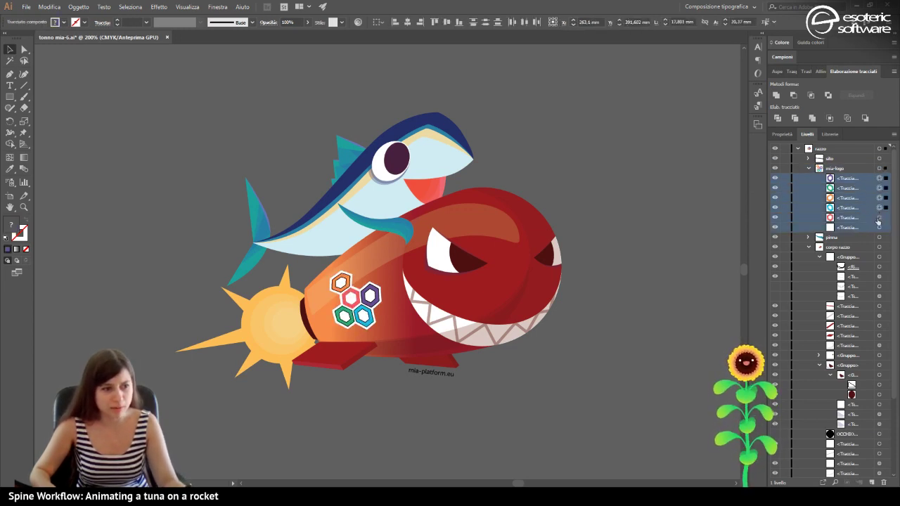
pyautogui.keyDown('shift'); pyautogui.click(879, 217); pyautogui.keyUp('shift')
pyautogui.keyDown('shift'); pyautogui.click(879, 228); pyautogui.keyUp('shift')
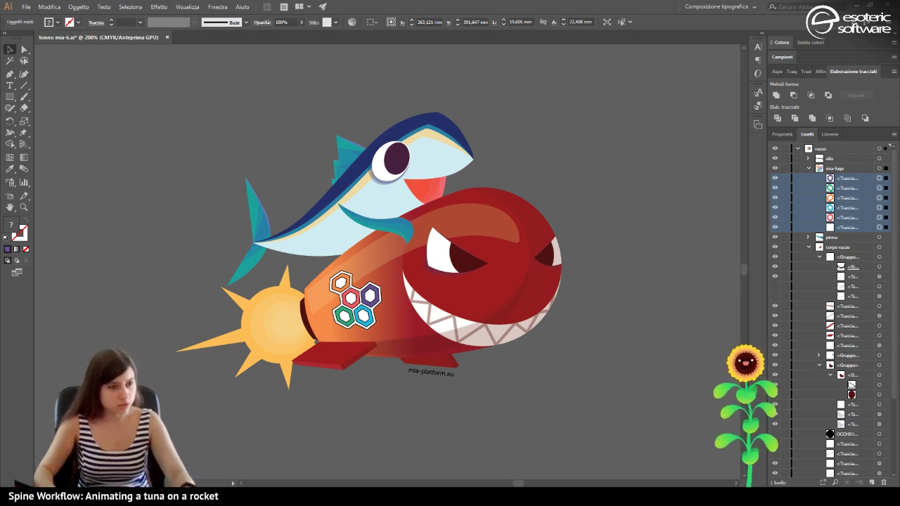
# Move the whole mia-logo group into the corpo razzo group, above its other objects, and collapse the group.
pyautogui.click(846, 209)
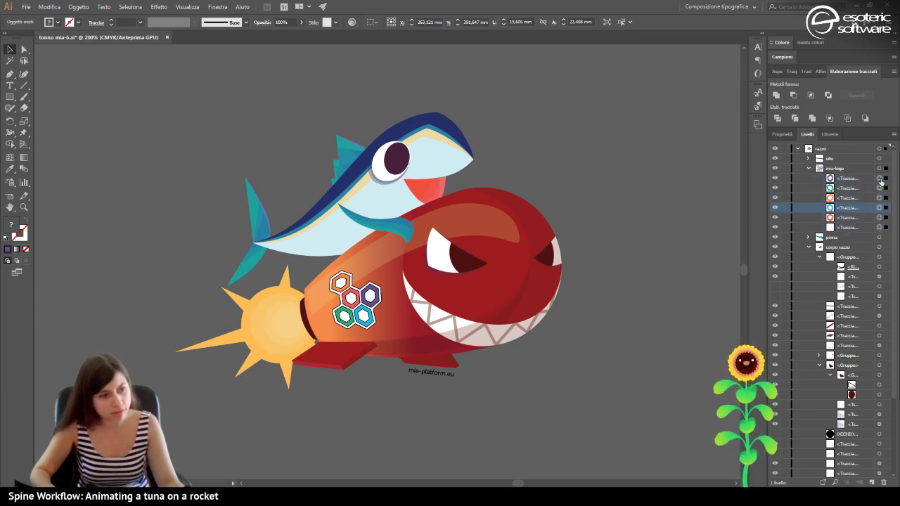
pyautogui.click(879, 169)
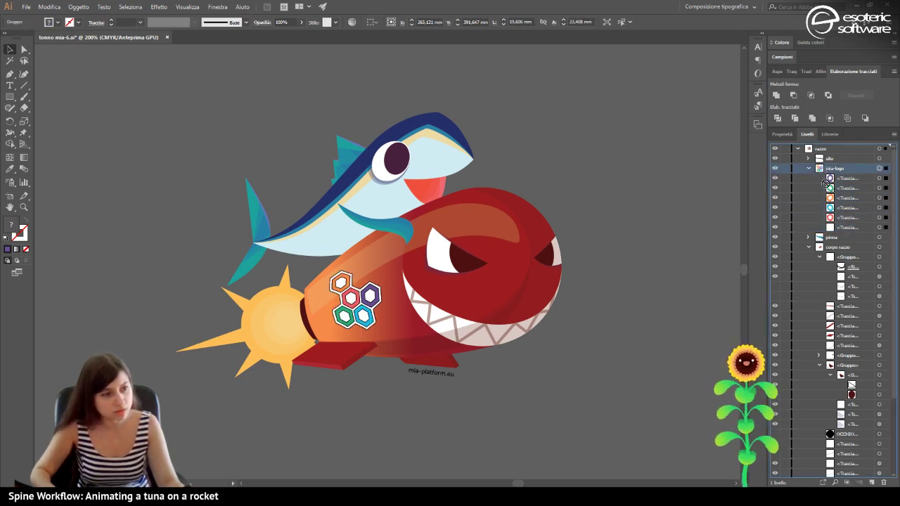
pyautogui.moveTo(825, 183); pyautogui.dragTo(844, 254)
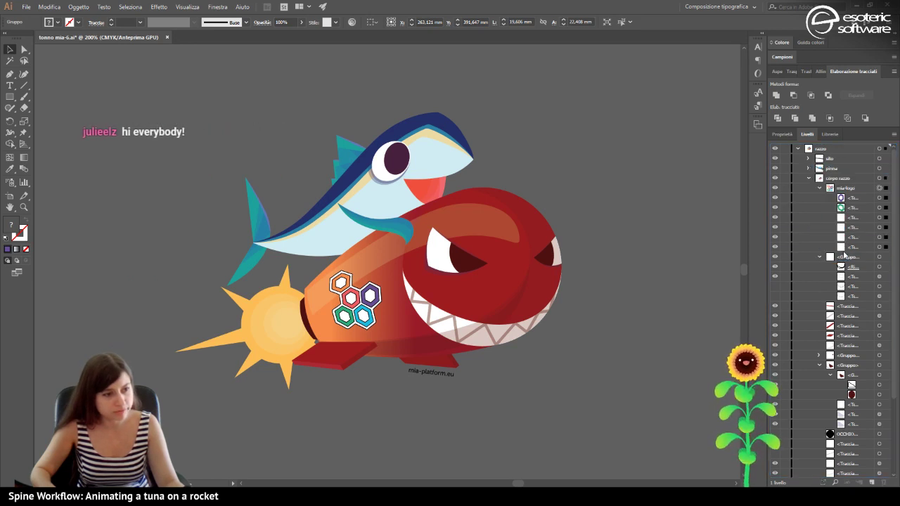
pyautogui.click(818, 189)
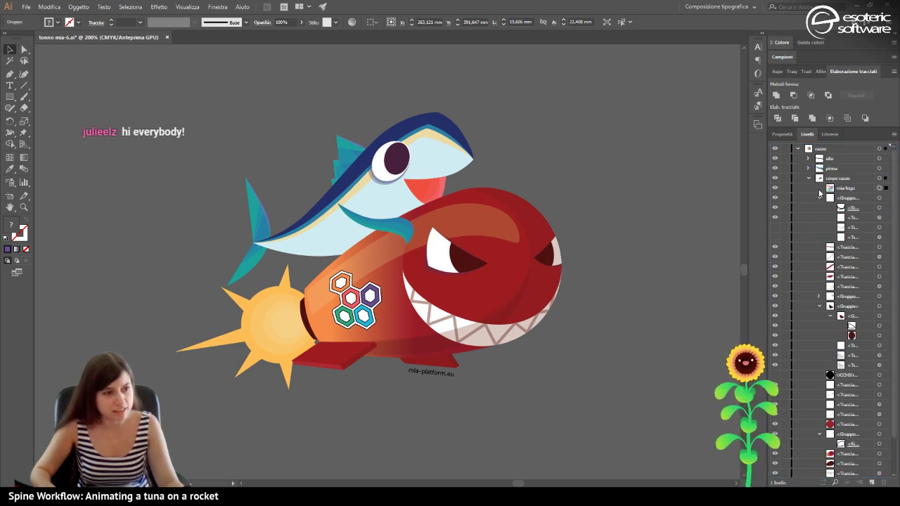
pyautogui.click(819, 199)
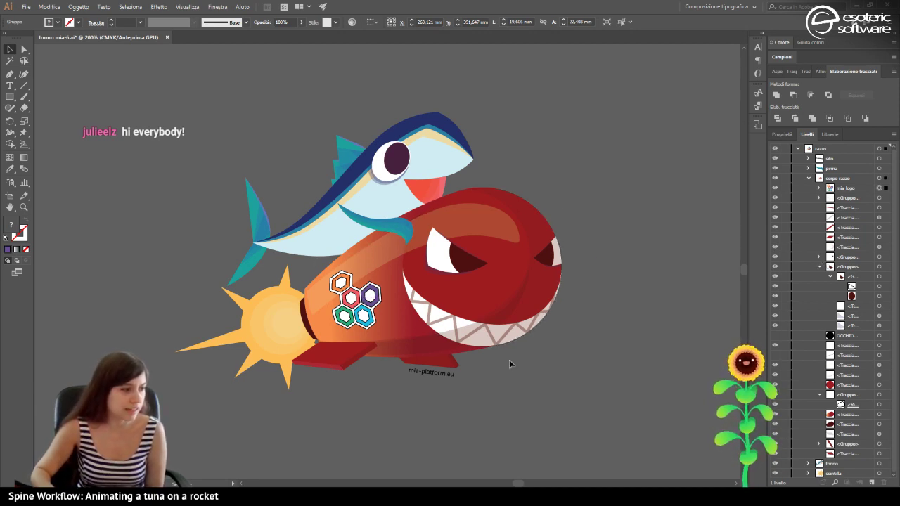
pyautogui.click(809, 178)
pyautogui.click(821, 179)
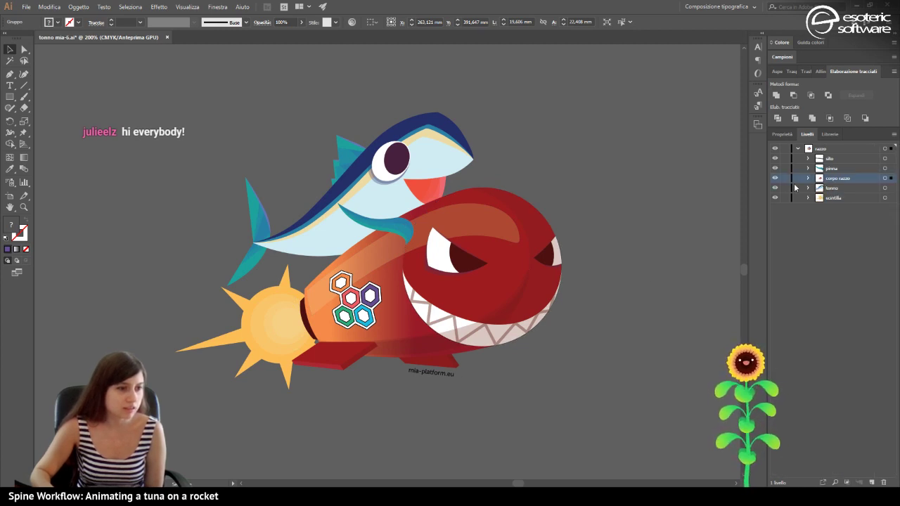
# Check that the logo belongs to the rocket by toggling the visibility of the corpo razzo group.
pyautogui.click(776, 179)
pyautogui.click(775, 180)
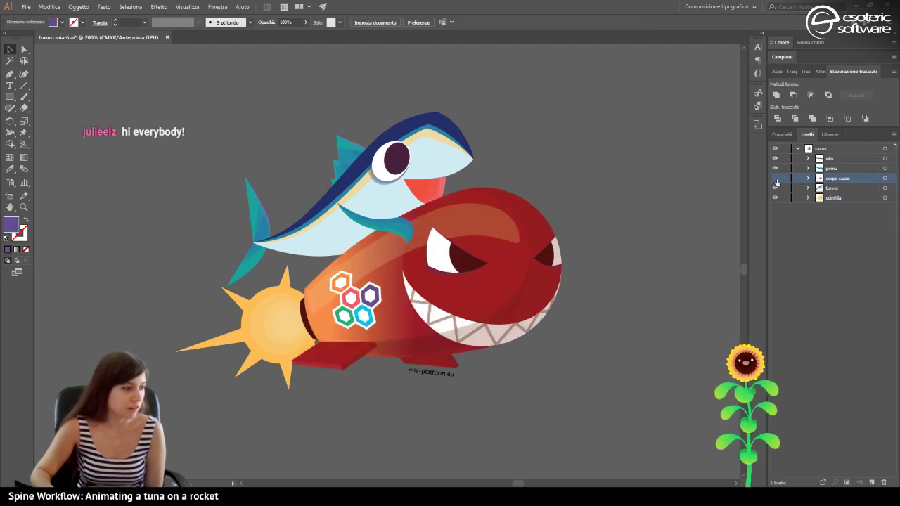
pyautogui.click(775, 180)
pyautogui.click(775, 180)
pyautogui.click(775, 180)
pyautogui.click(776, 180)
pyautogui.click(775, 180)
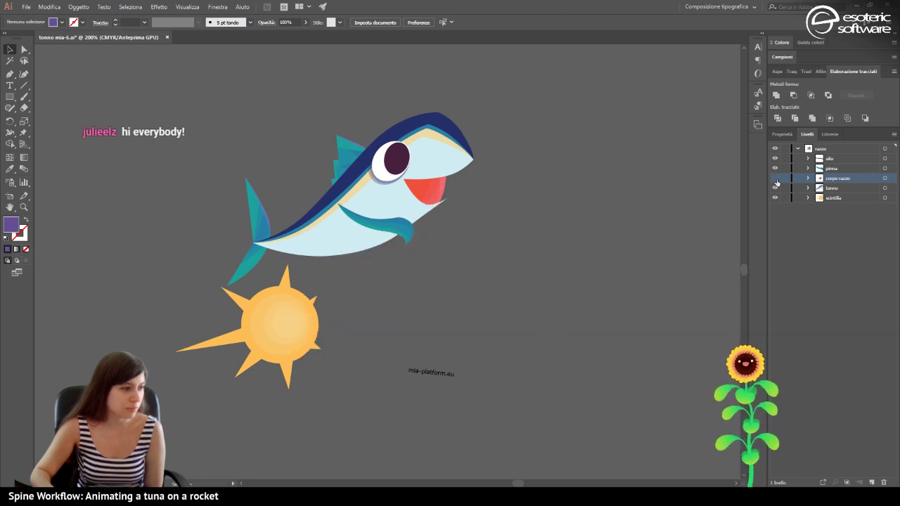
pyautogui.click(775, 180)
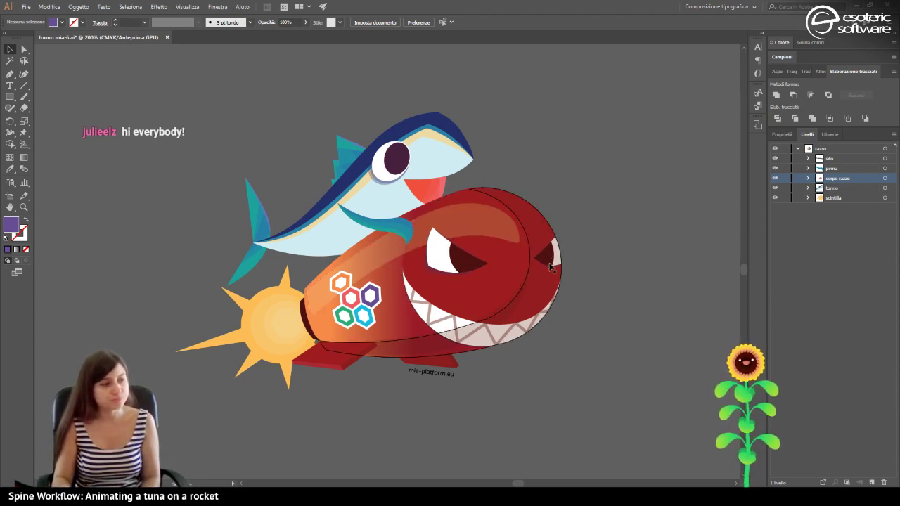
# Inspect the rocket body and tuna shapes, hide the corpo razzo group and select the tuna group.
pyautogui.click(485, 311)
pyautogui.click(529, 369)
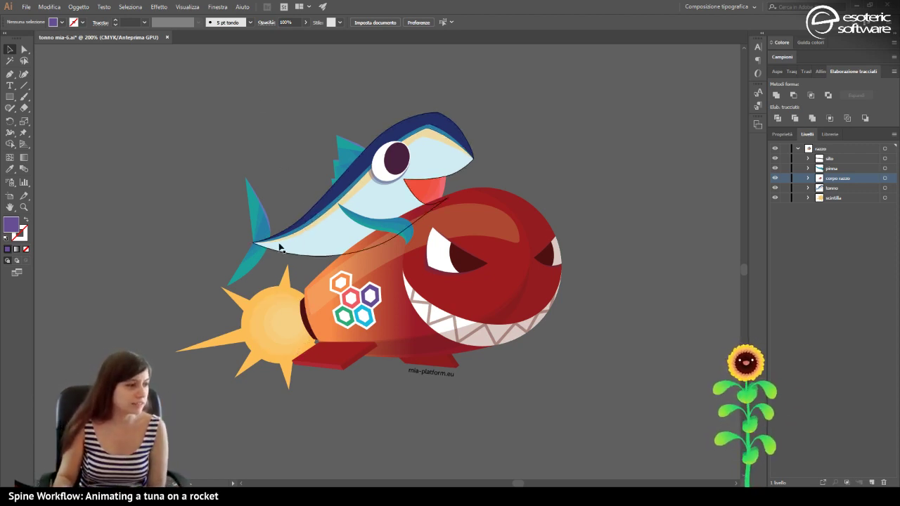
pyautogui.click(394, 164)
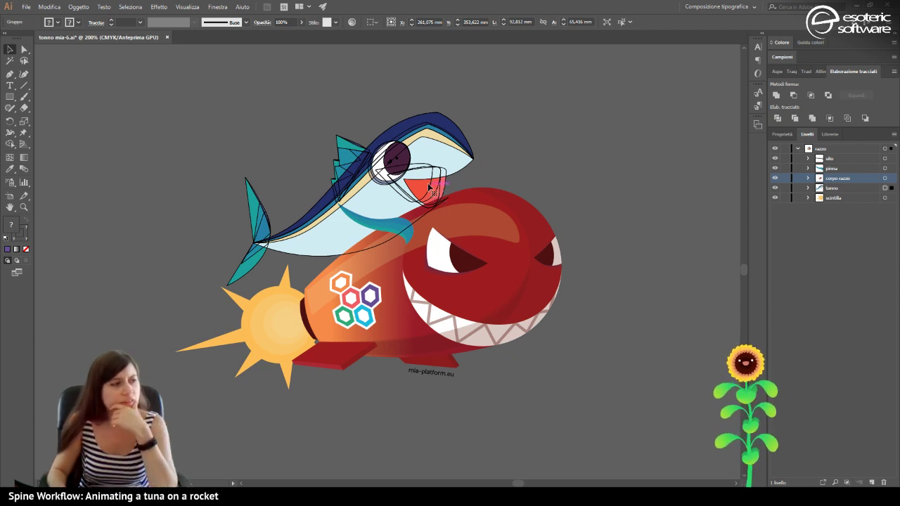
pyautogui.click(466, 185)
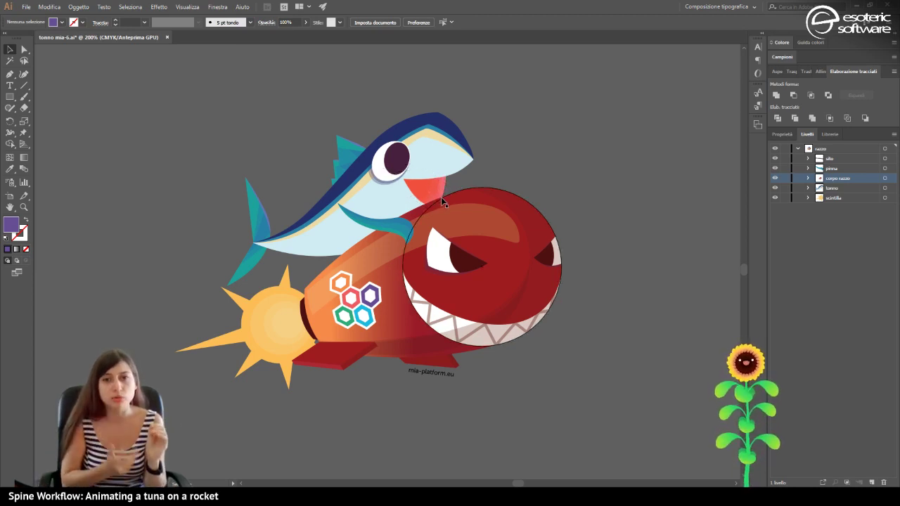
pyautogui.click(774, 178)
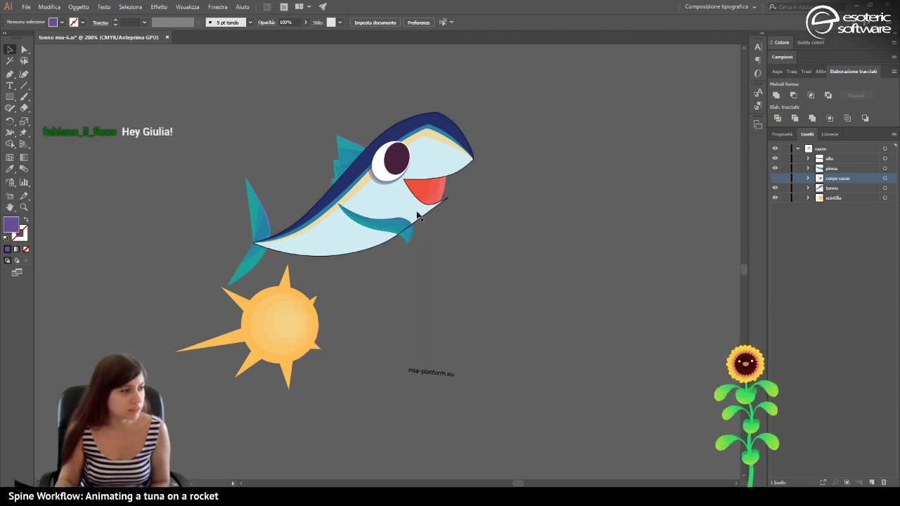
pyautogui.click(443, 209)
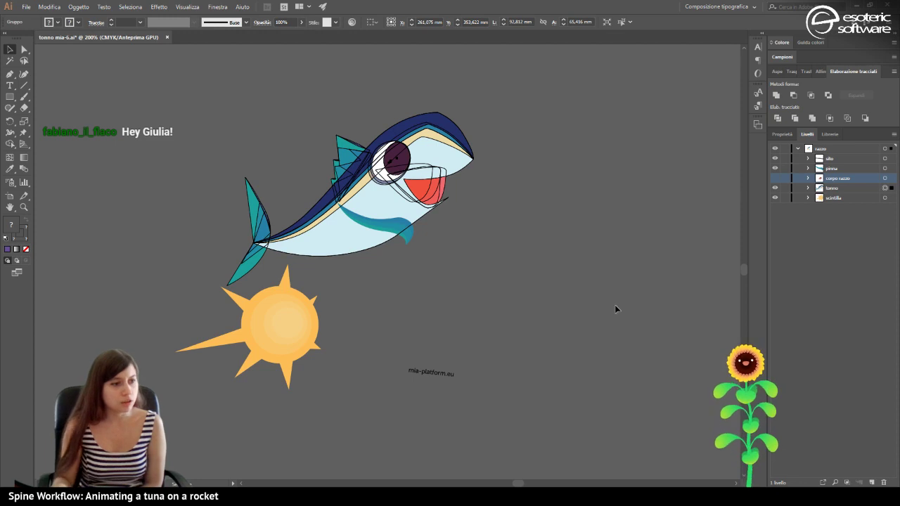
# Show the corpo razzo group again, check which shapes it contains on the canvas, and clear the selection.
pyautogui.click(774, 178)
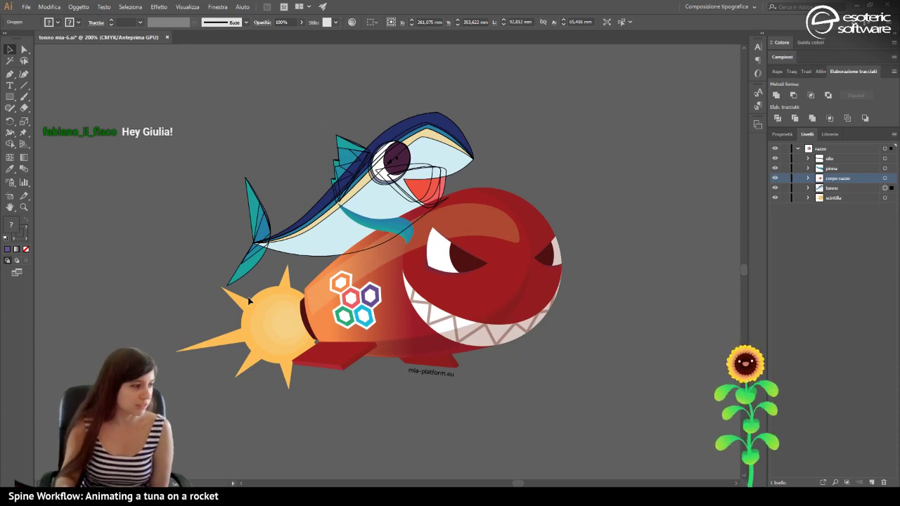
pyautogui.click(346, 364)
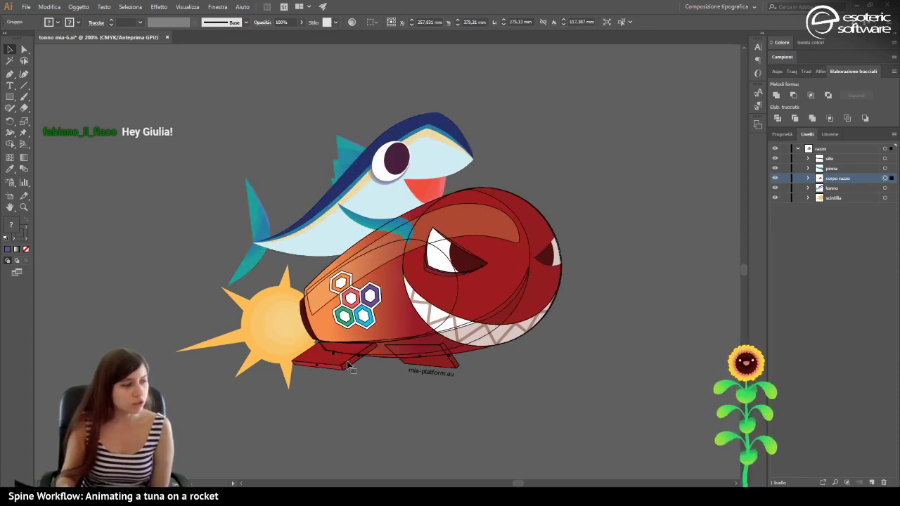
pyautogui.click(799, 150)
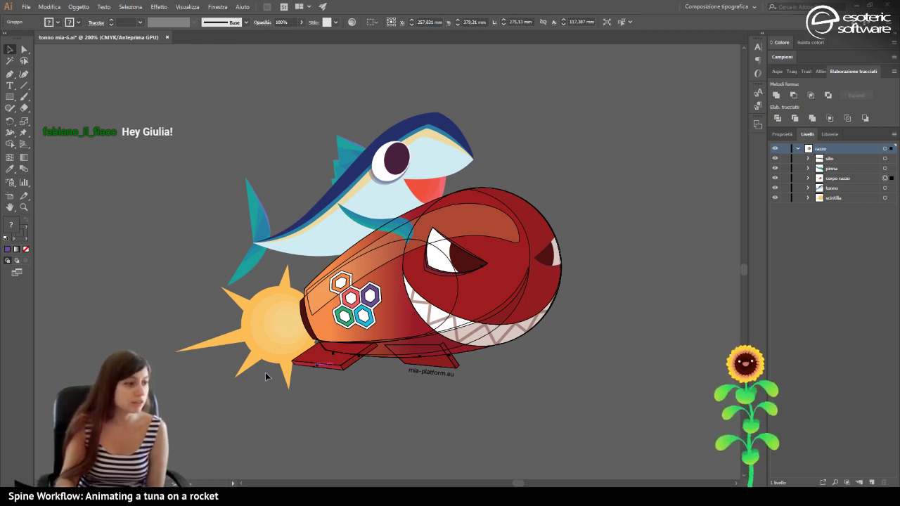
pyautogui.click(464, 434)
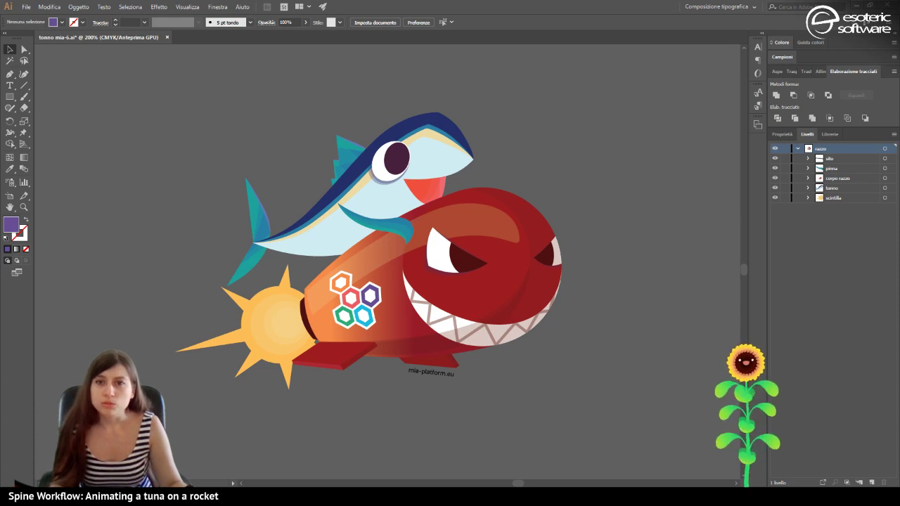
# Switch to the browser, open the illustrator folder of the spine-scripts repository and read the script's download, usage and option notes.
pyautogui.hotkey('alt', 'Tab')
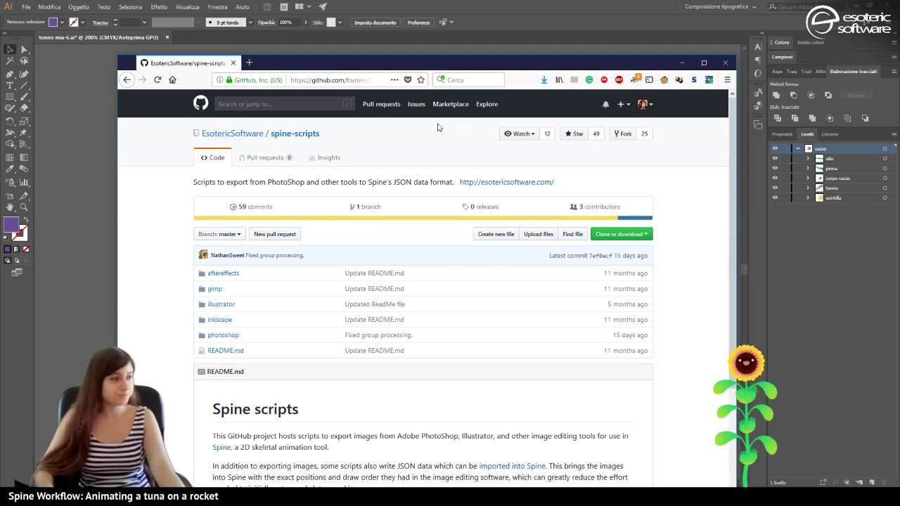
pyautogui.click(222, 306)
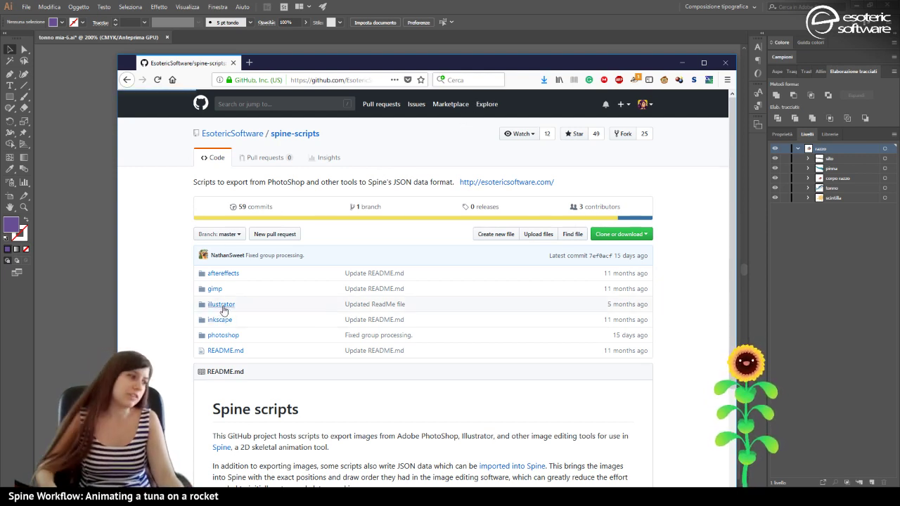
pyautogui.scroll(-3, 380, 380)
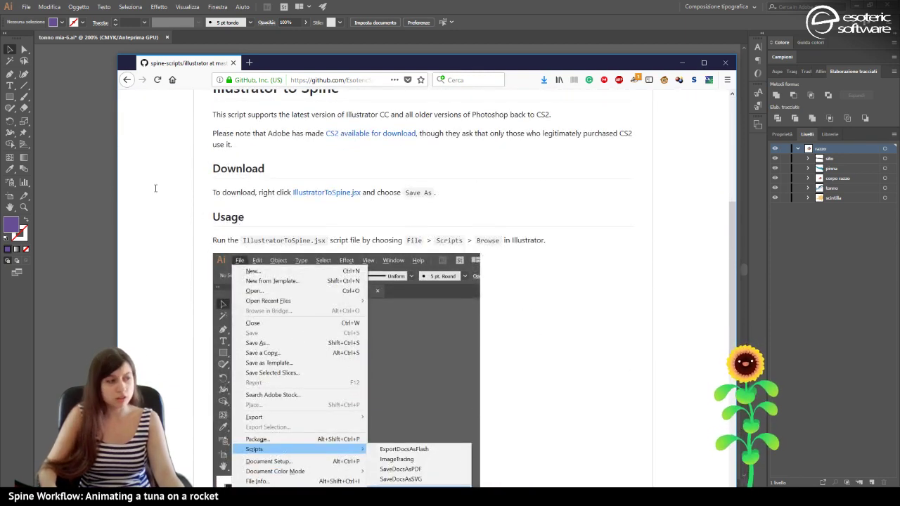
pyautogui.scroll(-2, 280, 261)
pyautogui.scroll(-1, 280, 261)
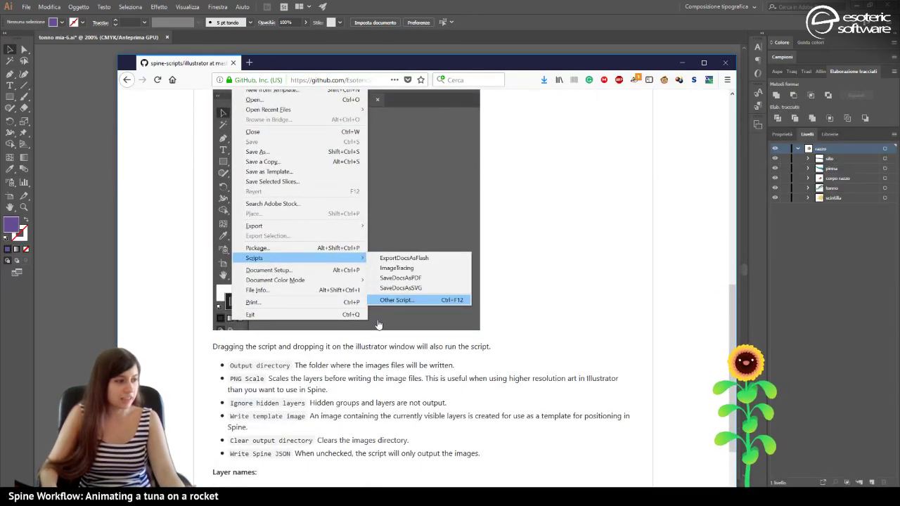
pyautogui.scroll(-2, 292, 274)
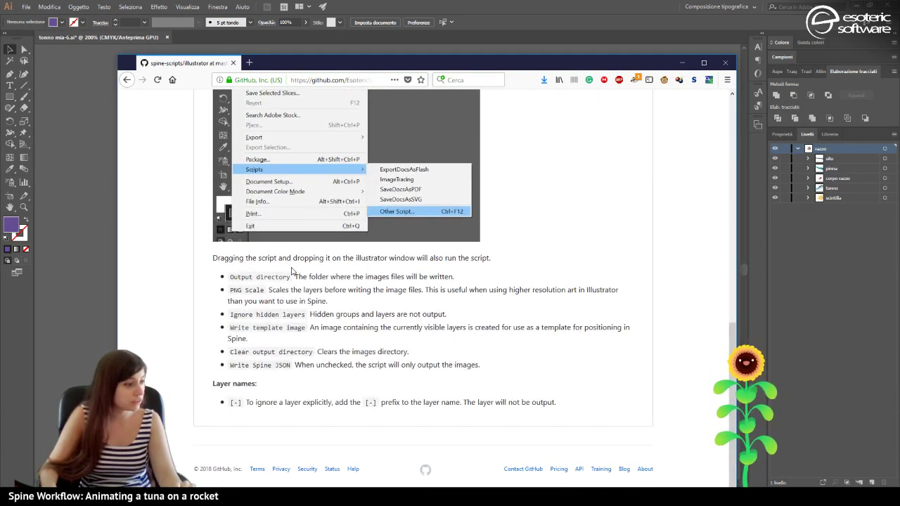
pyautogui.scroll(3, 284, 225)
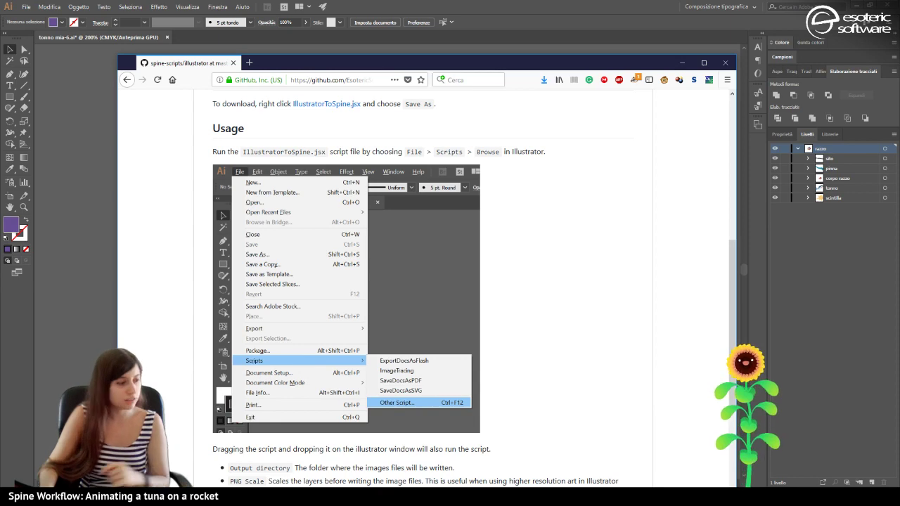
pyautogui.scroll(3, 513, 180)
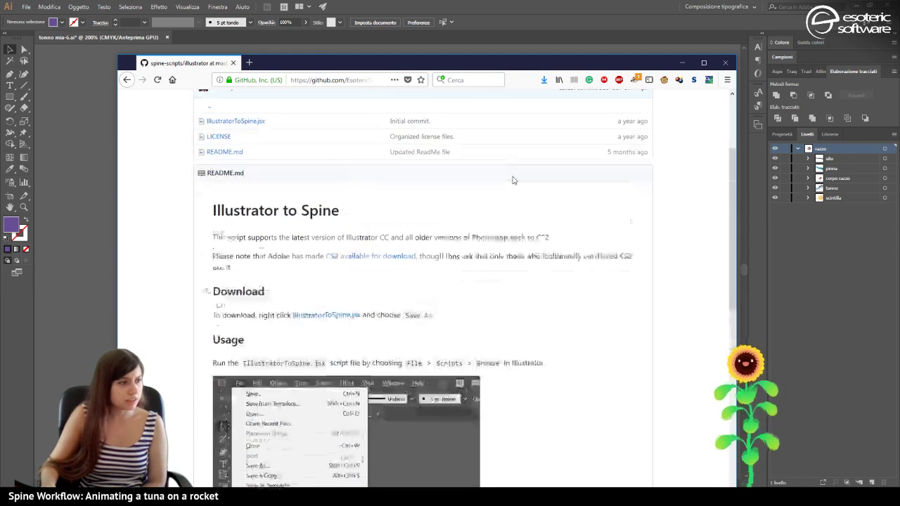
pyautogui.scroll(1, 513, 181)
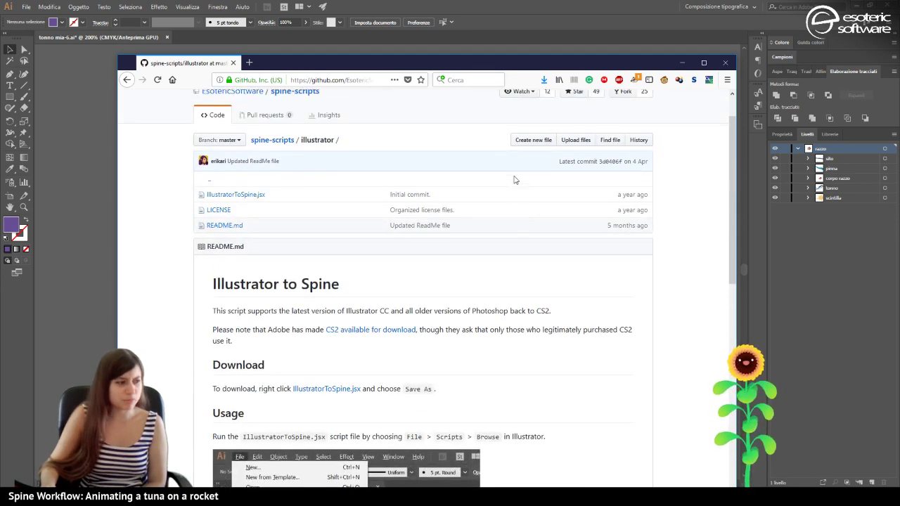
# Download IllustratorToSpine.jsx into the illustrator folder on Volume (E:), keeping its file name, and return to Illustrator.
pyautogui.rightClick(301, 398)
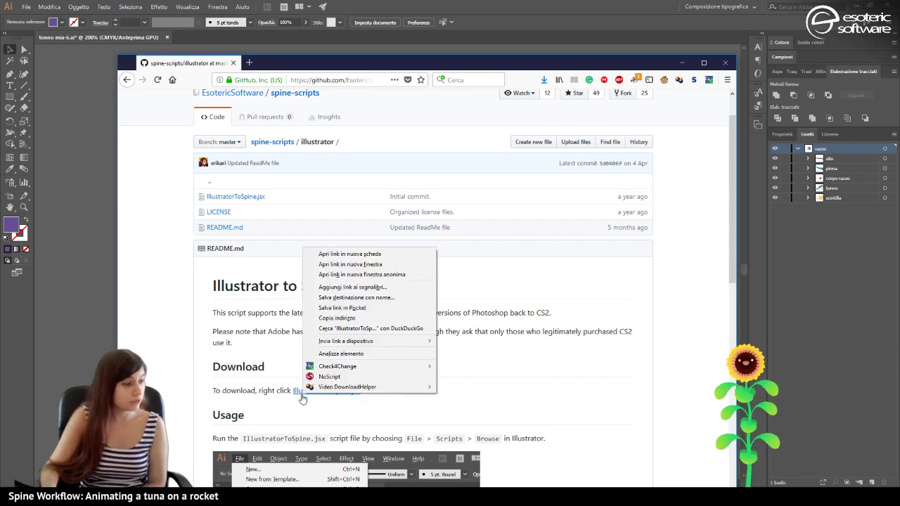
pyautogui.click(344, 300)
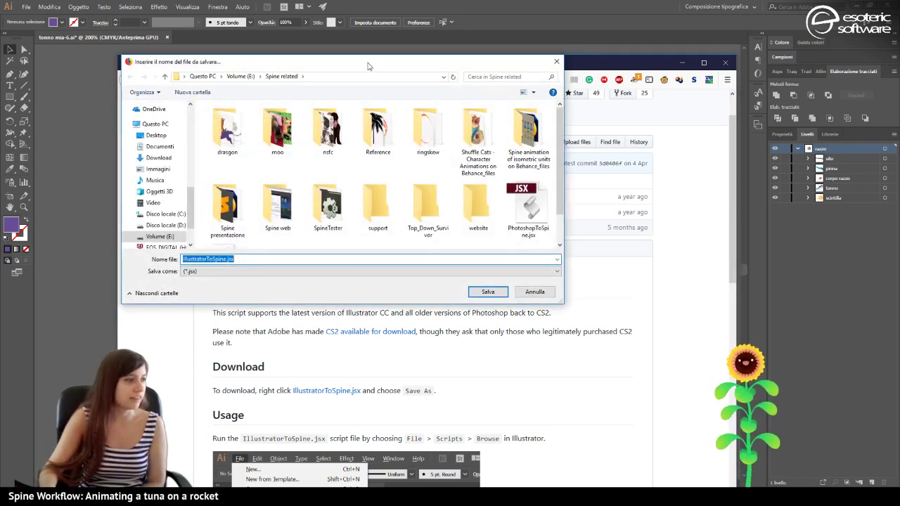
pyautogui.press('Return')
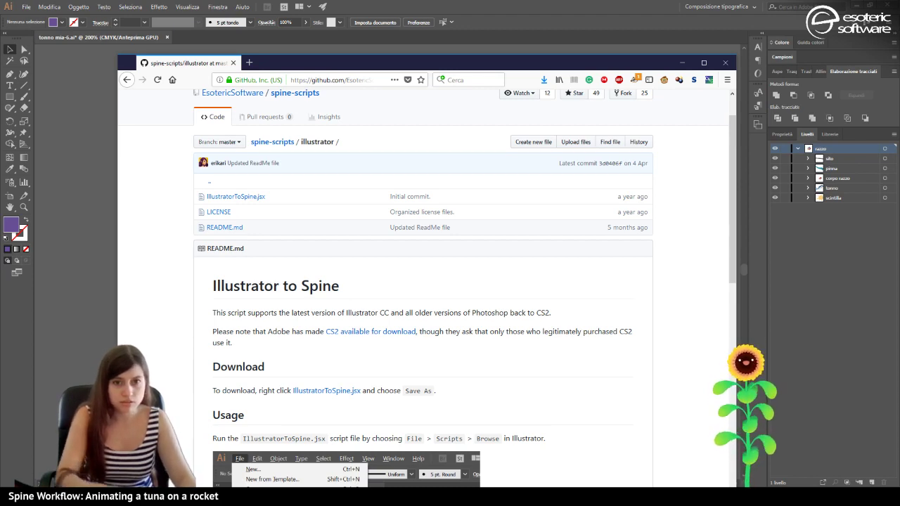
pyautogui.moveTo(899, 234); pyautogui.dragTo(546, 102)
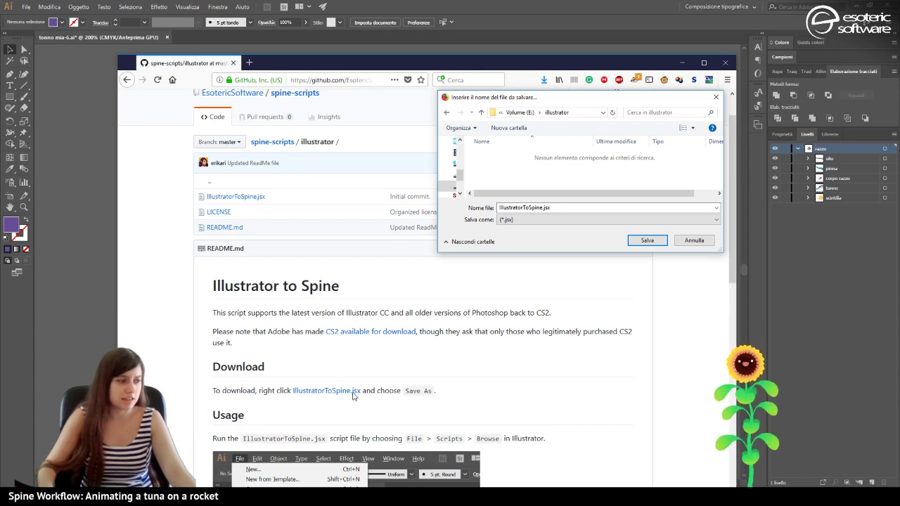
pyautogui.doubleClick(554, 210)
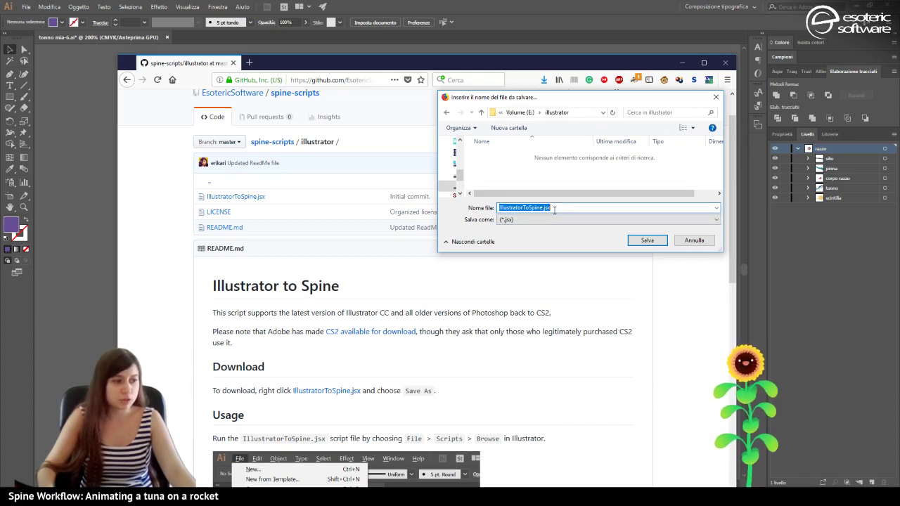
pyautogui.click(555, 208)
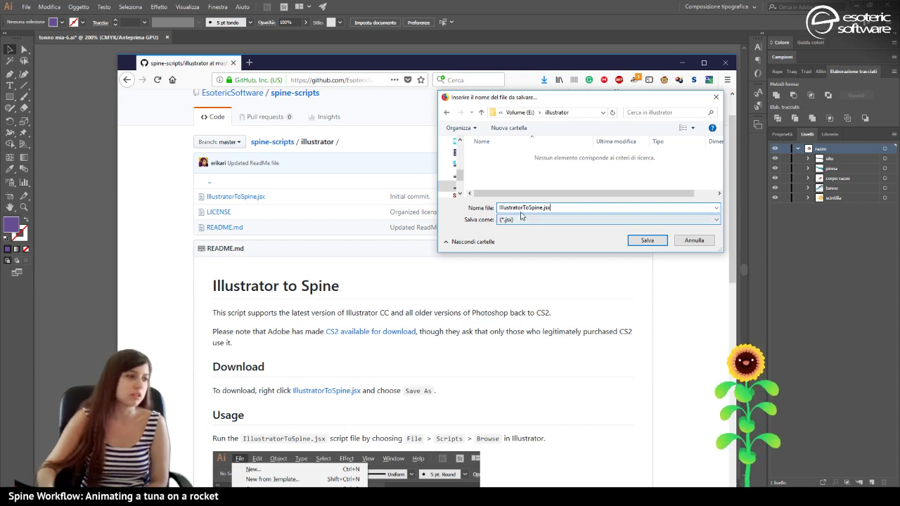
pyautogui.click(655, 243)
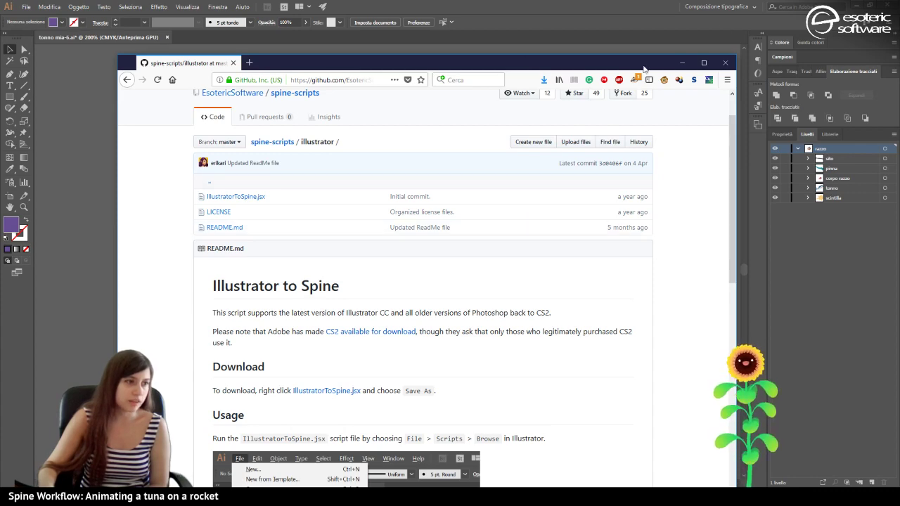
pyautogui.click(681, 62)
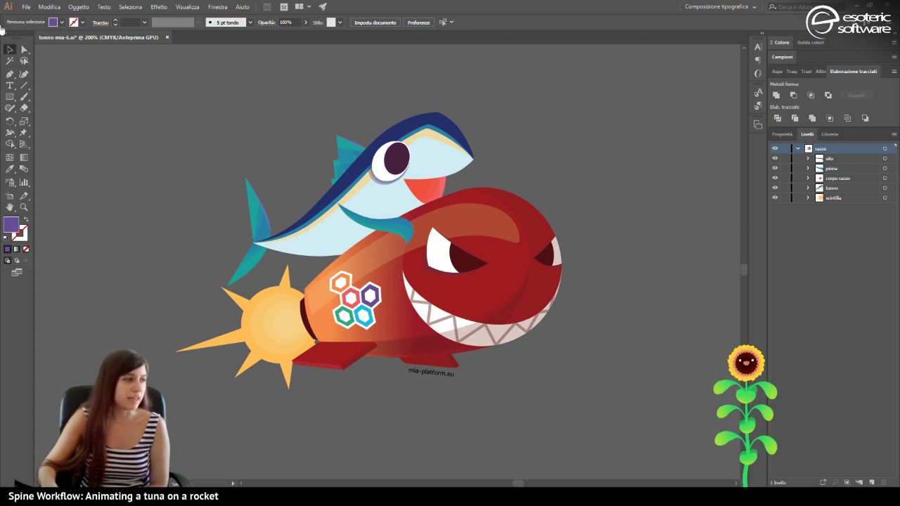
# Run the IllustratorToSpine.jsx script from the illustrator folder on Volume (E:).
pyautogui.click(26, 7)
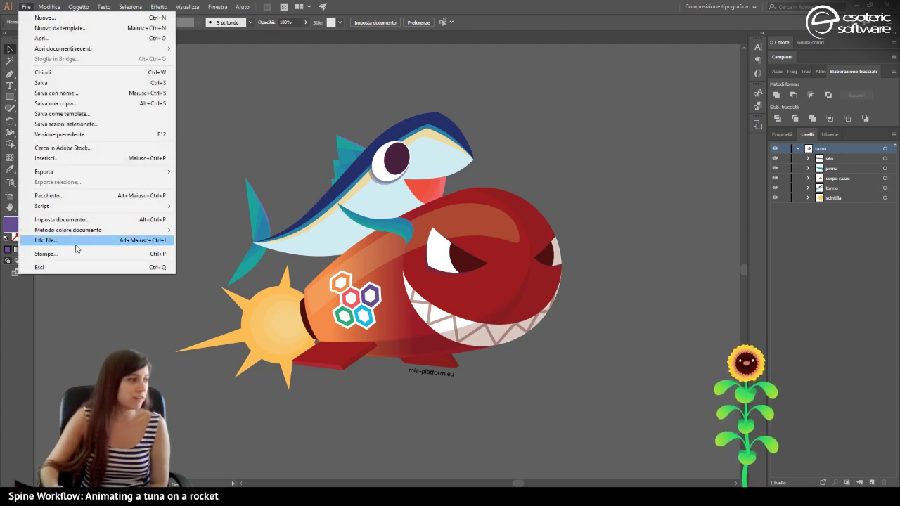
pyautogui.moveTo(94, 208)
pyautogui.click(260, 250)
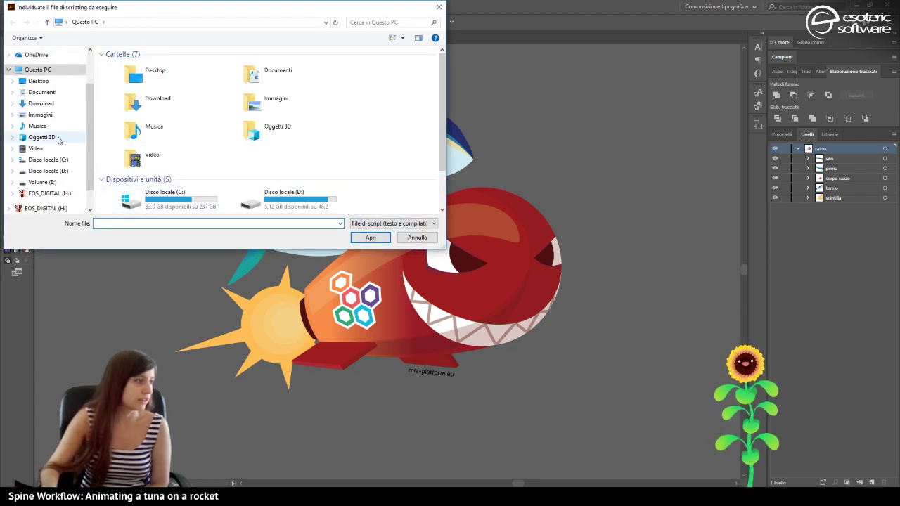
pyautogui.click(42, 183)
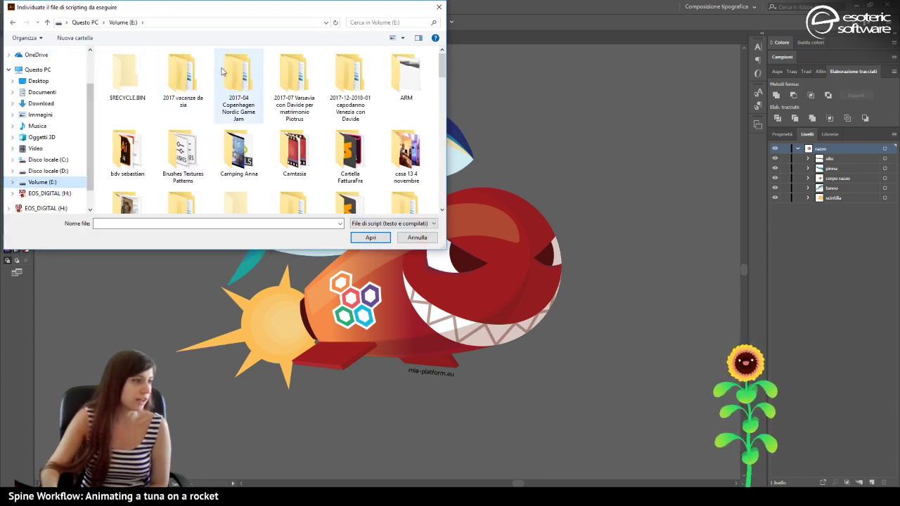
pyautogui.scroll(-2, 225, 76)
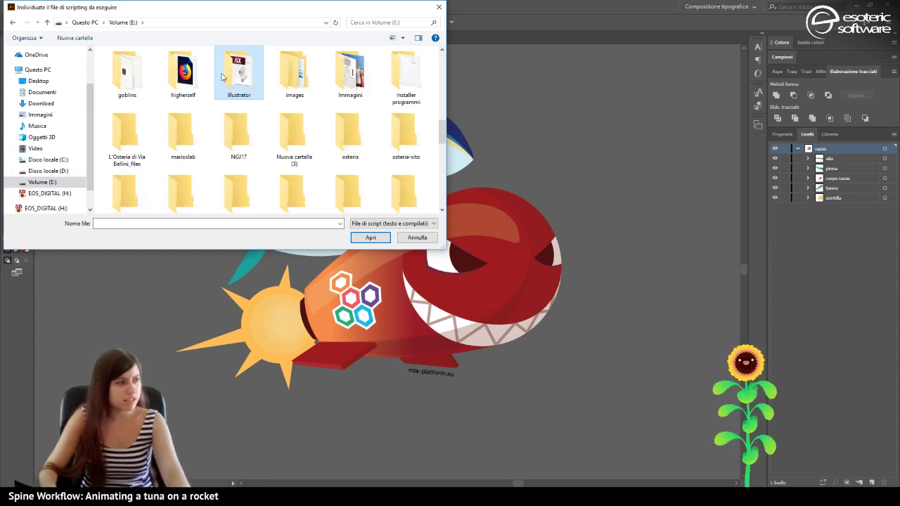
pyautogui.doubleClick(225, 76)
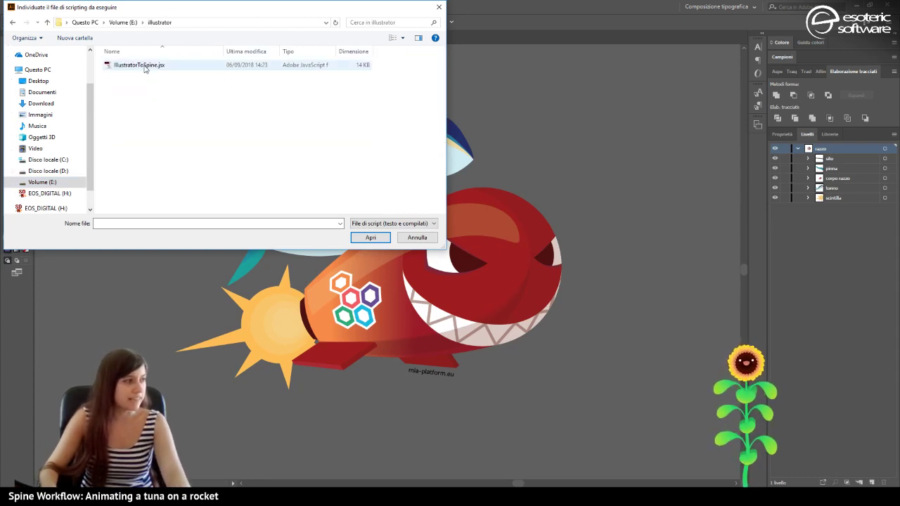
pyautogui.click(9, 69)
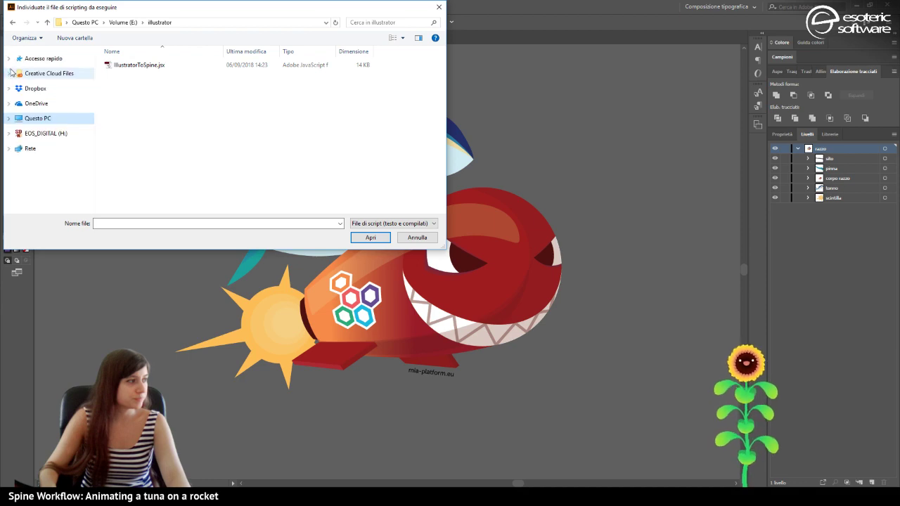
pyautogui.doubleClick(124, 65)
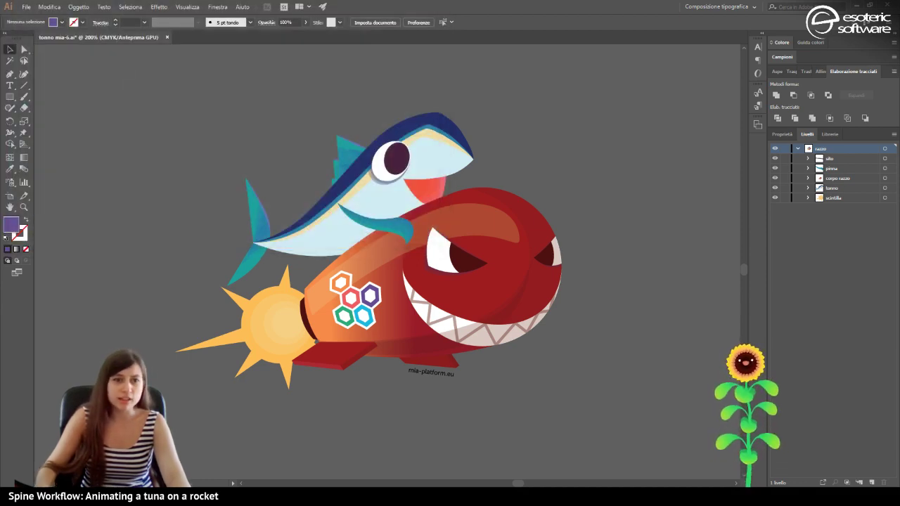
# Enable Write Spine JSON in the Spine LayersToPNG options, read the script's help and cancel the export.
pyautogui.moveTo(99, 178); pyautogui.dragTo(554, 89)
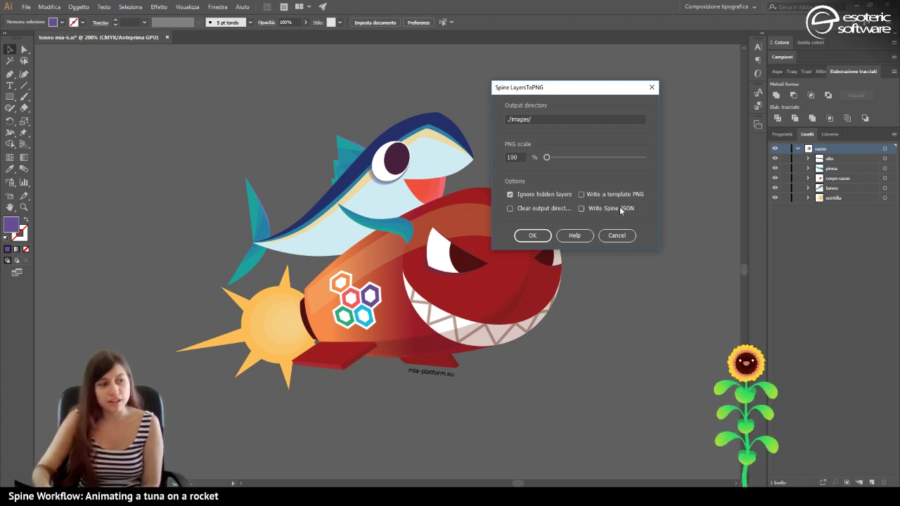
pyautogui.click(581, 209)
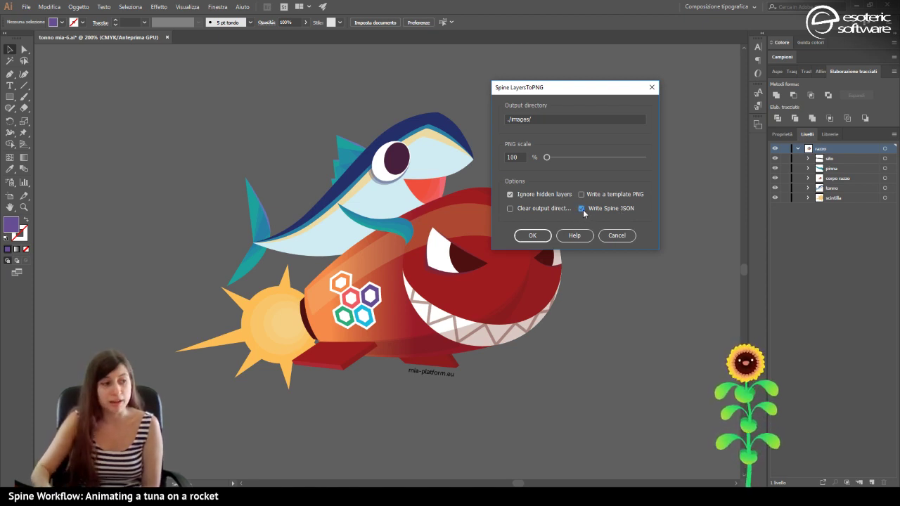
pyautogui.click(574, 235)
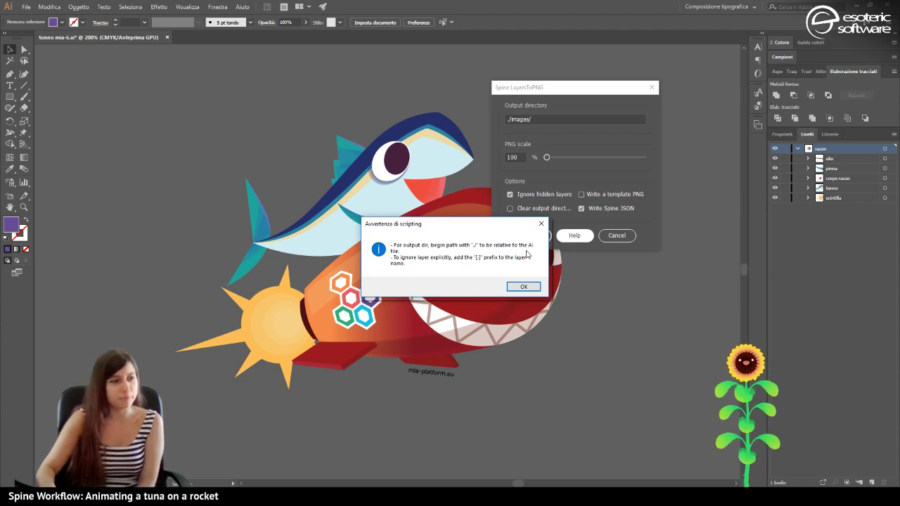
pyautogui.click(533, 224)
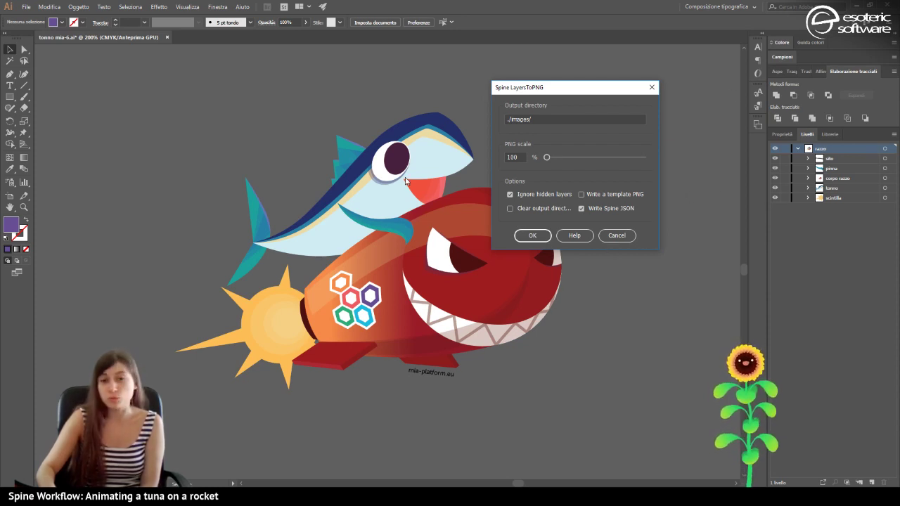
pyautogui.click(603, 235)
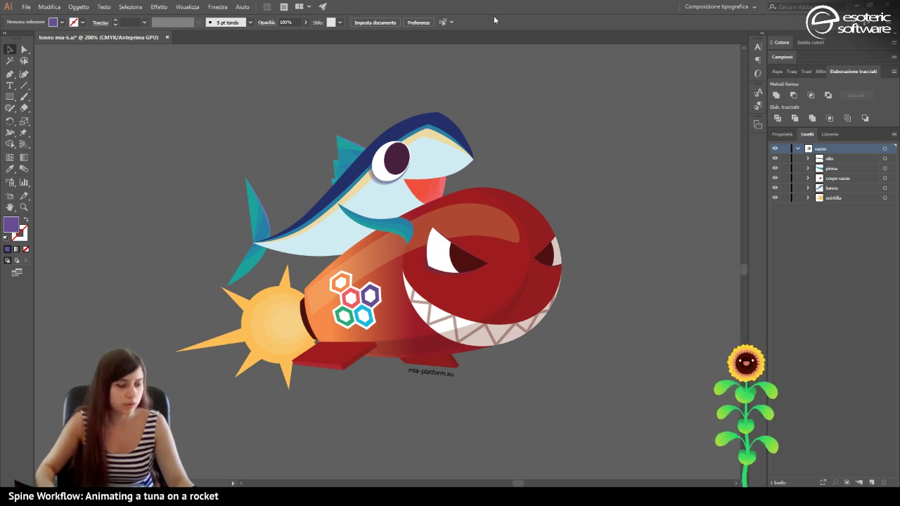
# Start saving the illustration under a new name, creating and opening a folder named tuna-rocket-spine inside the tonno-mia folder.
pyautogui.hotkey('ctrl', 'shift', 's')
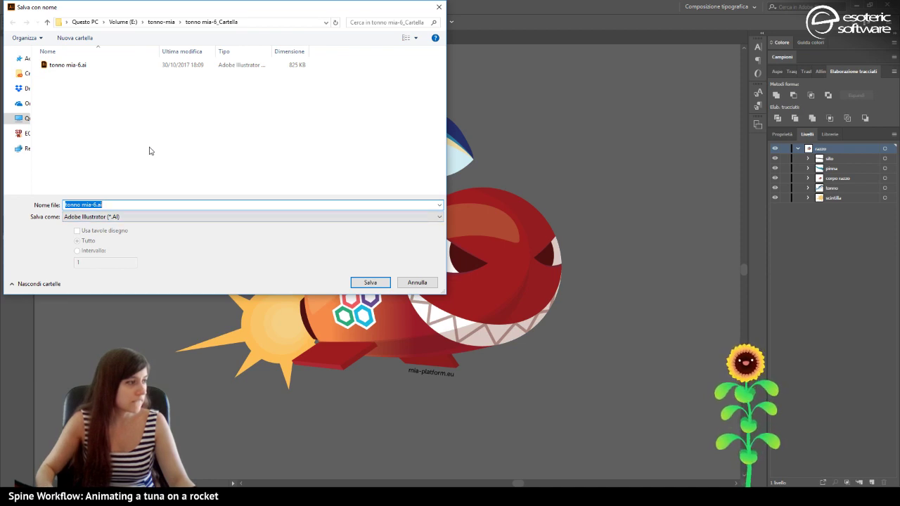
pyautogui.click(151, 22)
pyautogui.click(74, 38)
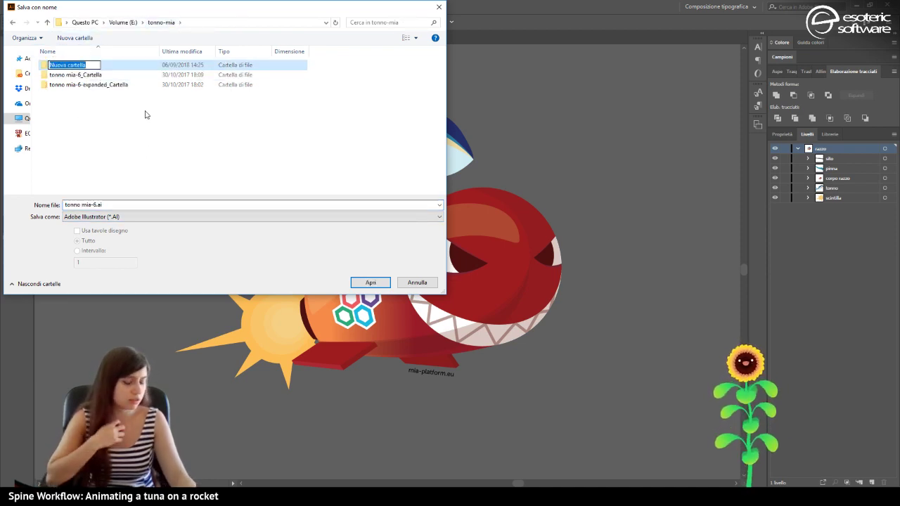
pyautogui.write('t')
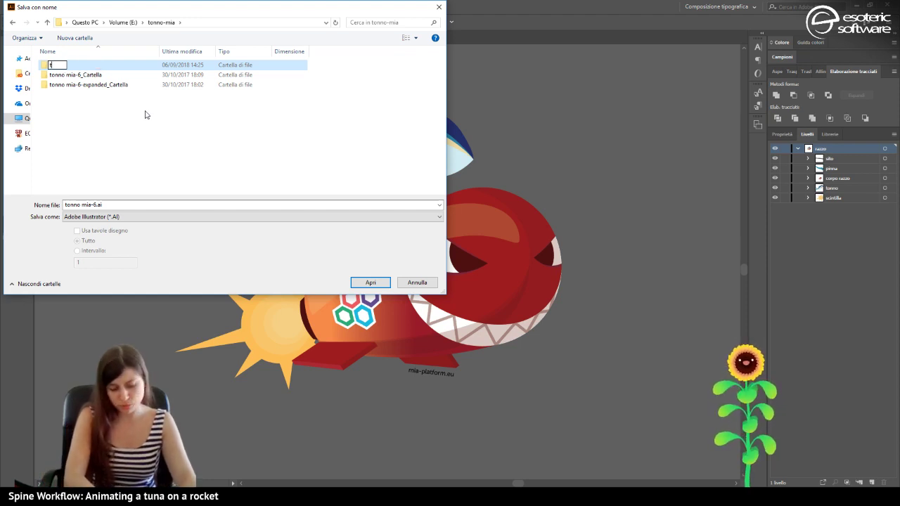
pyautogui.write('una')
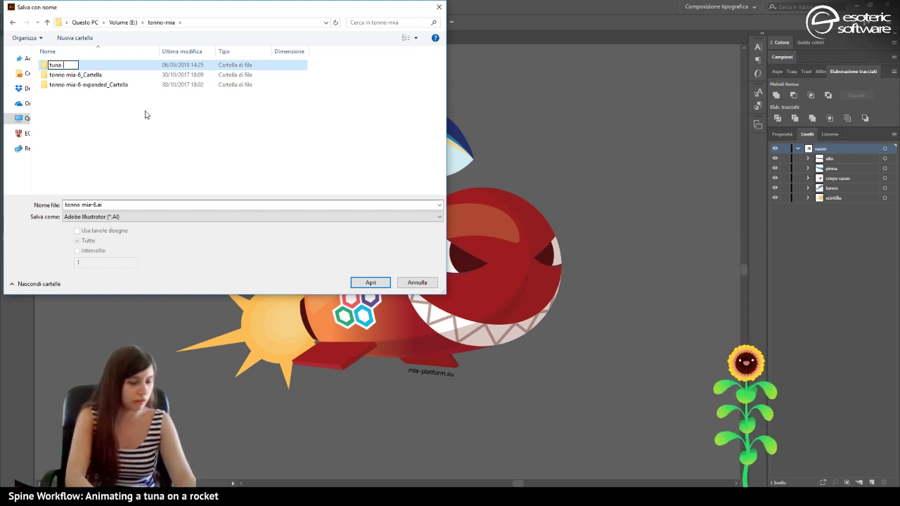
pyautogui.write('-rocke')
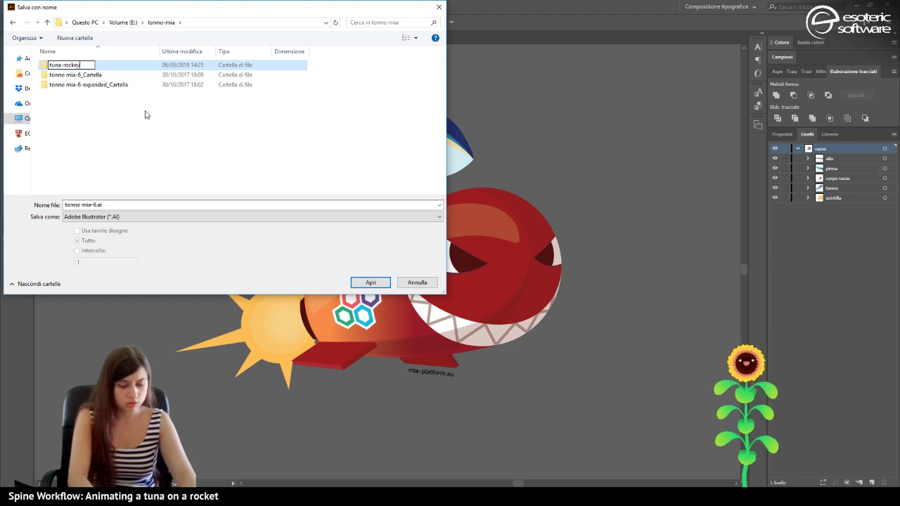
pyautogui.write('t')
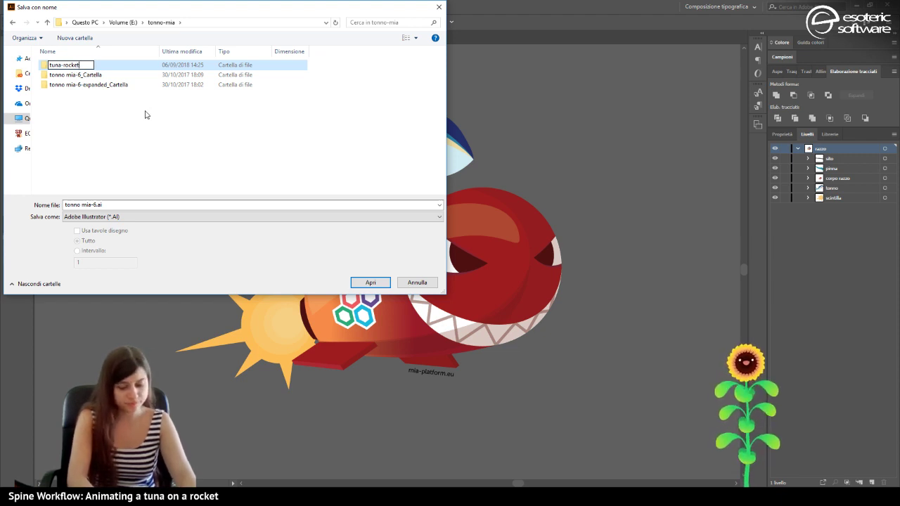
pyautogui.write('-spine')
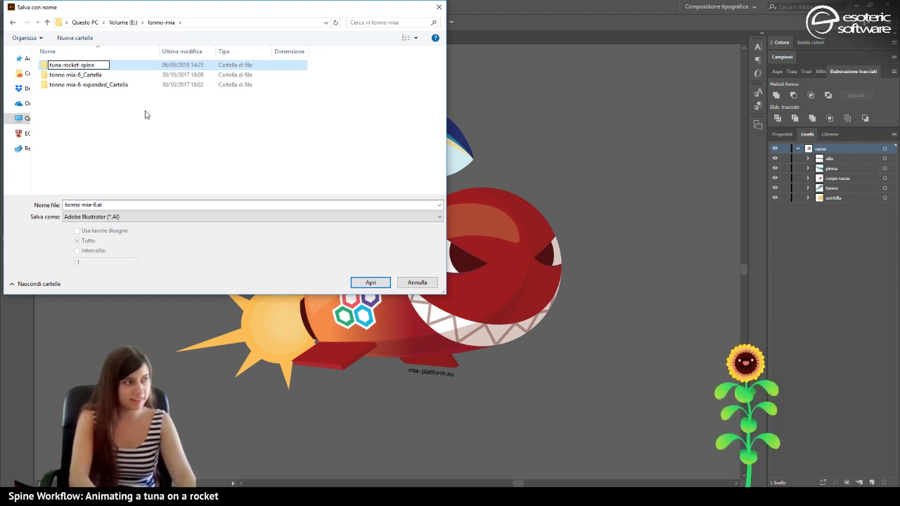
pyautogui.press('Return')
pyautogui.press('Return')
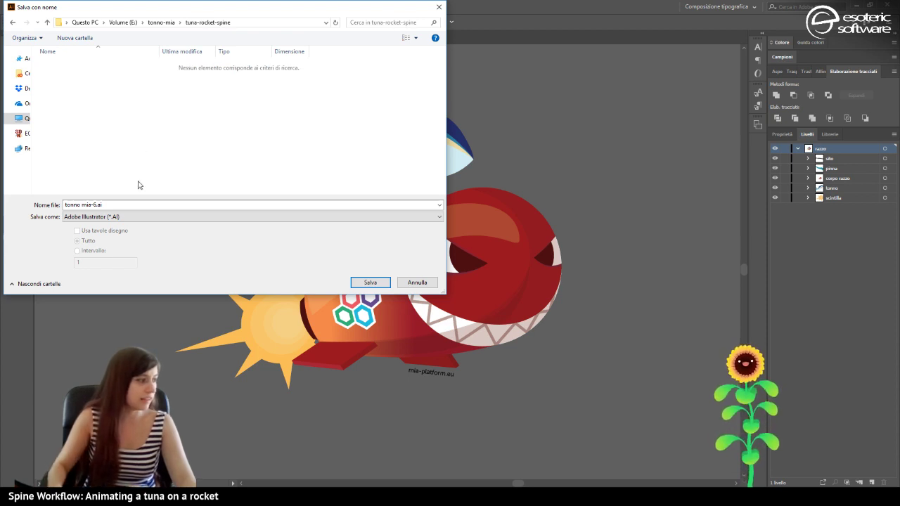
# Name the file twitch-tuna-rocket.ai and save it in the tuna-rocket-spine folder as an Adobe Illustrator document.
pyautogui.click(92, 203)
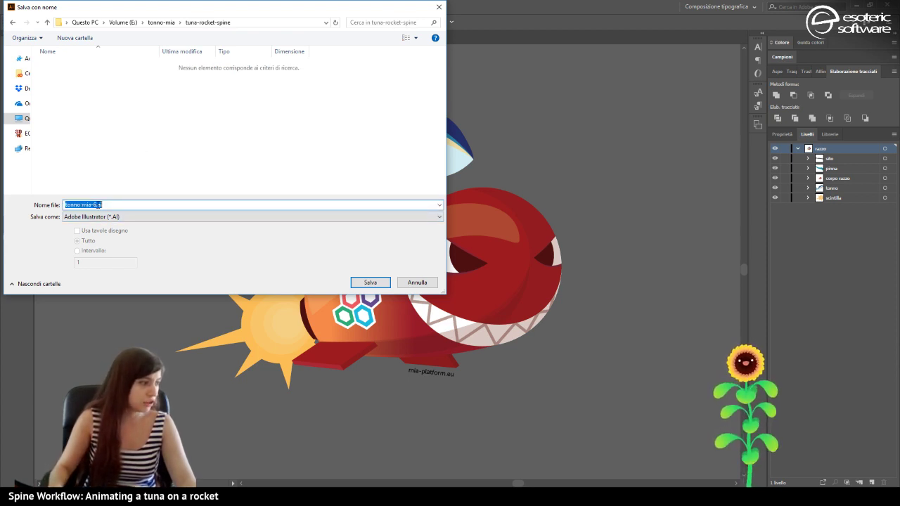
pyautogui.write('t')
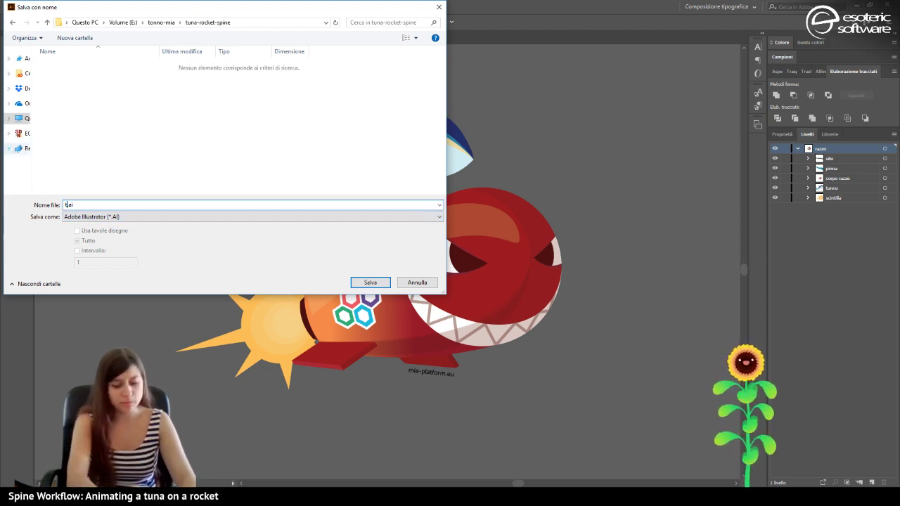
pyautogui.write('una-rocke')
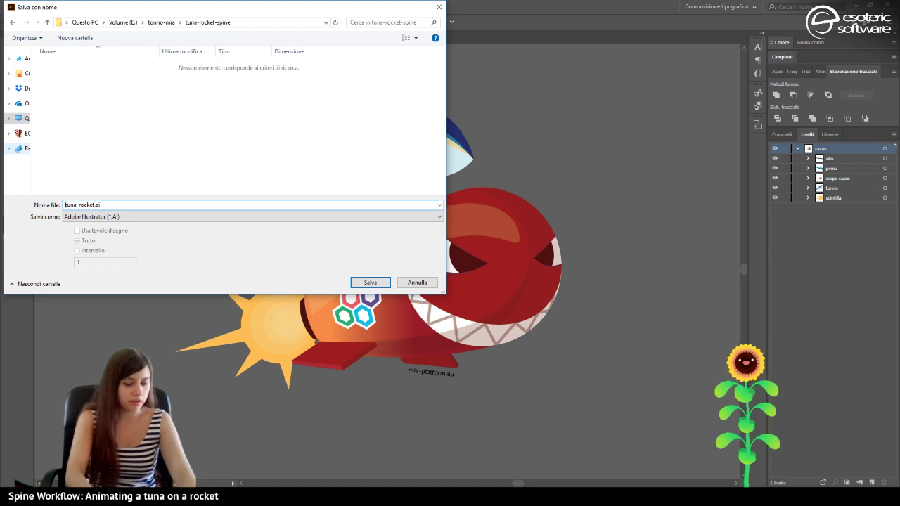
pyautogui.write('twitch-')
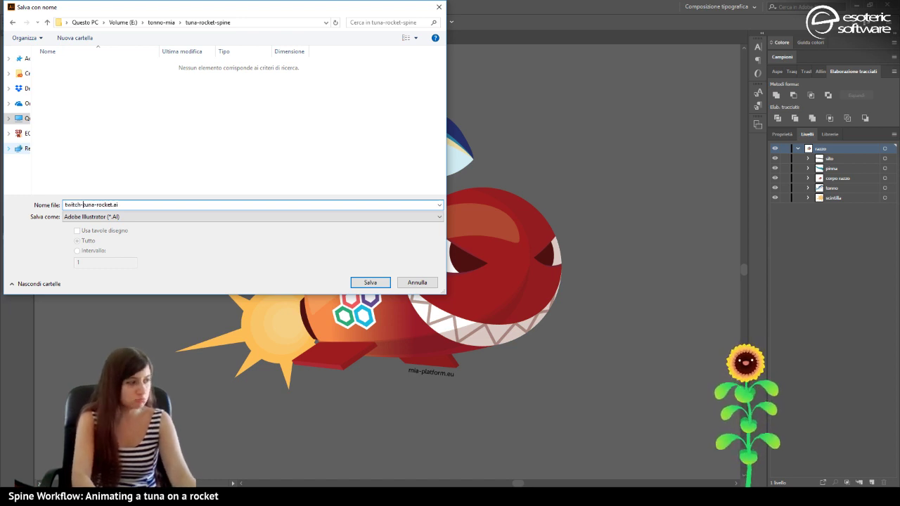
pyautogui.press('Return')
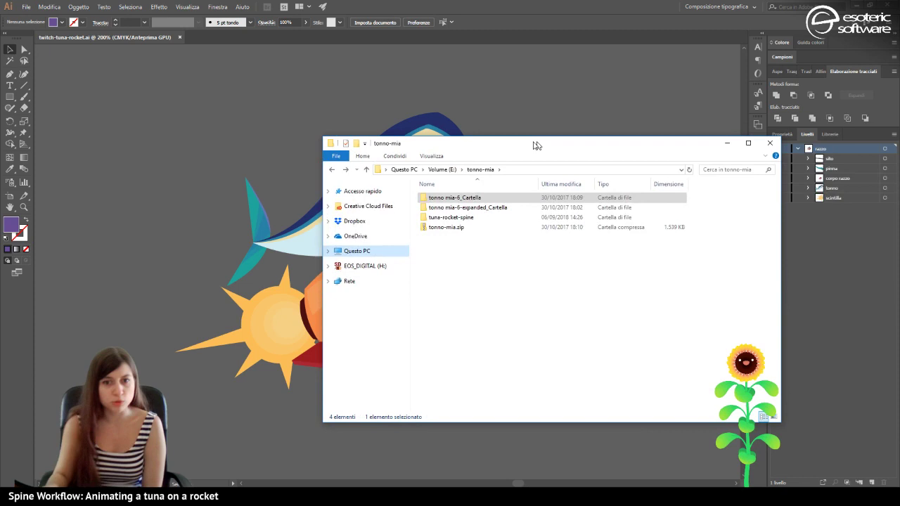
# Check the contents of the tuna-rocket-spine folder in the file explorer, and return to the illustration.
pyautogui.moveTo(536, 143); pyautogui.dragTo(310, 107)
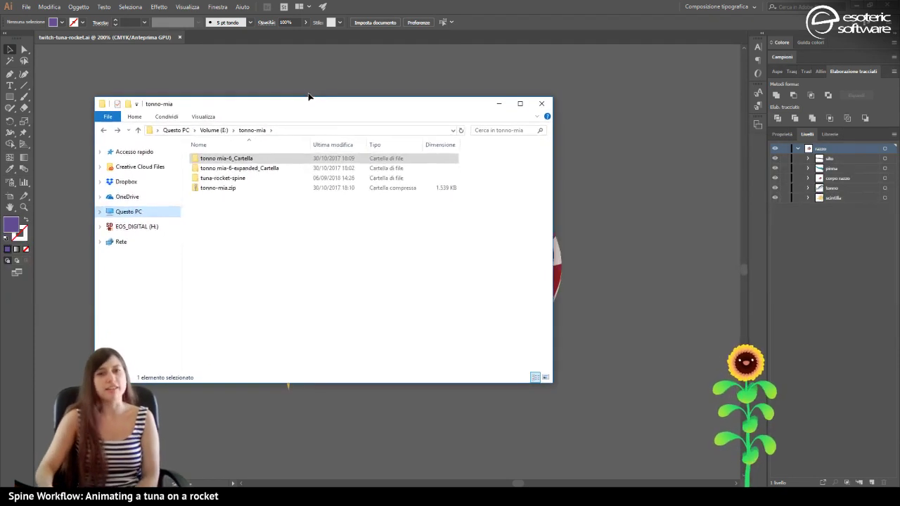
pyautogui.click(225, 178)
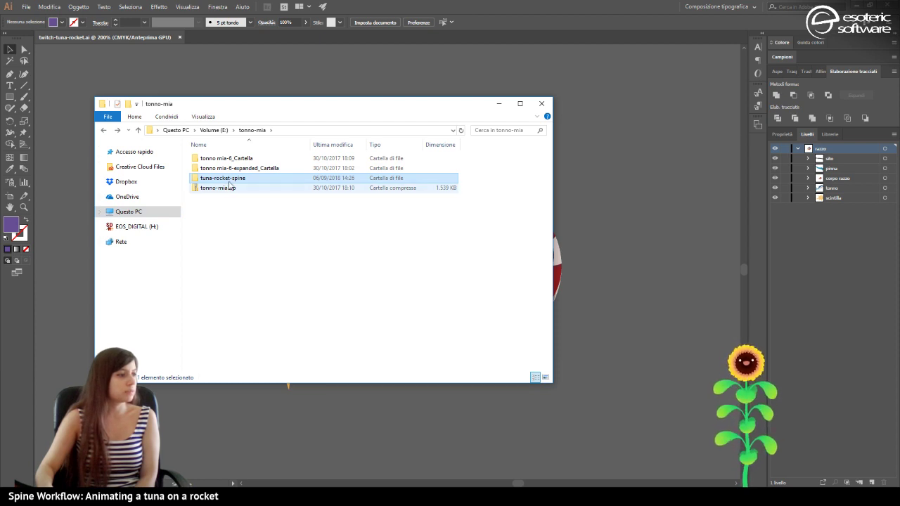
pyautogui.doubleClick(230, 180)
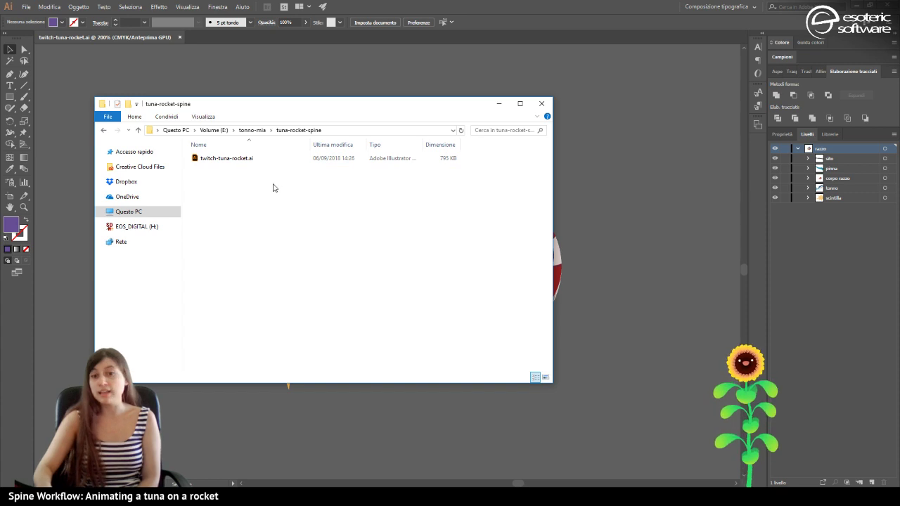
pyautogui.click(498, 105)
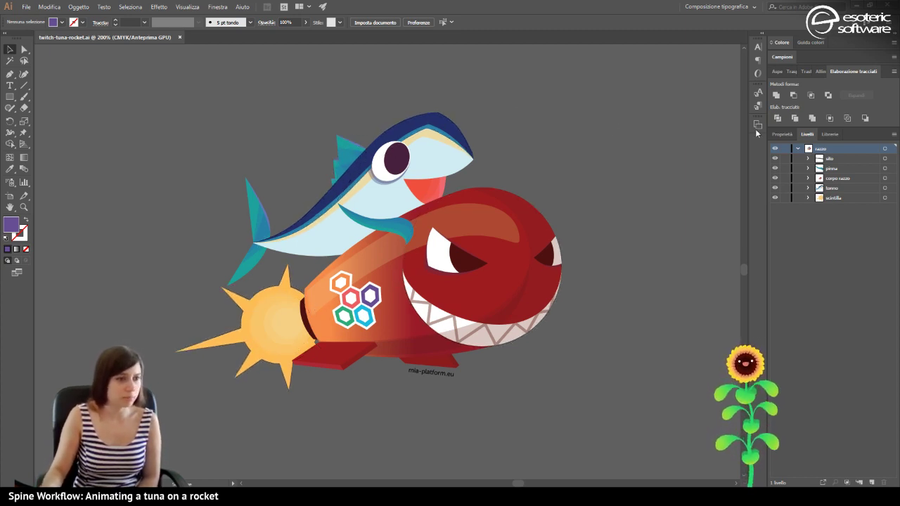
# Identify and select the pinna group in the razzo layer, and add a new layer named fin2 above razzo.
pyautogui.click(775, 169)
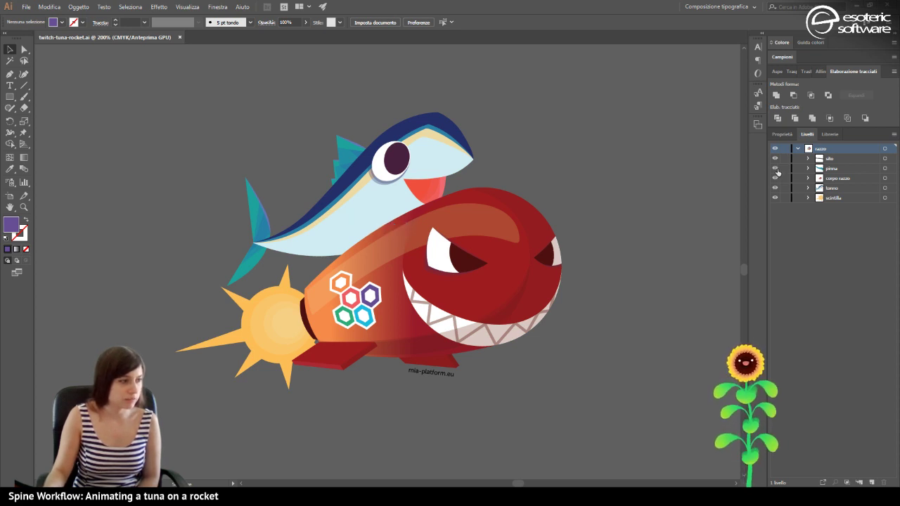
pyautogui.click(775, 169)
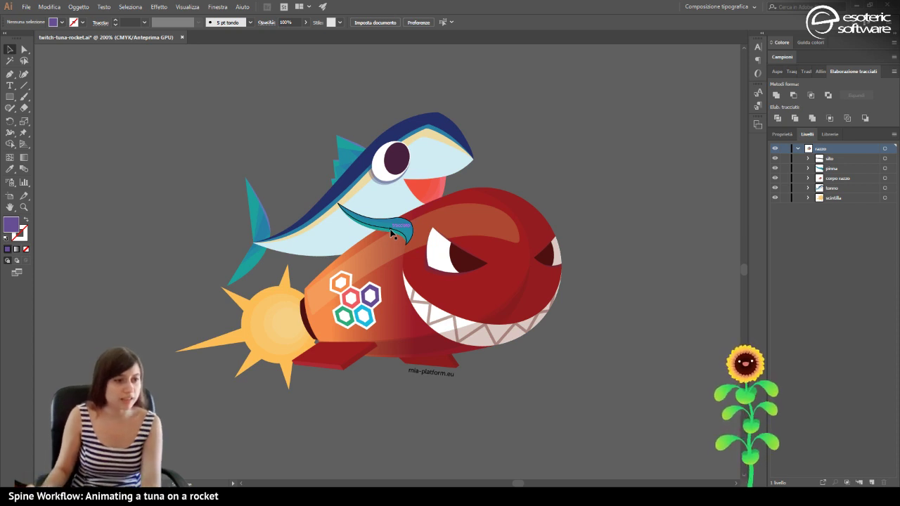
pyautogui.click(884, 168)
pyautogui.click(843, 168)
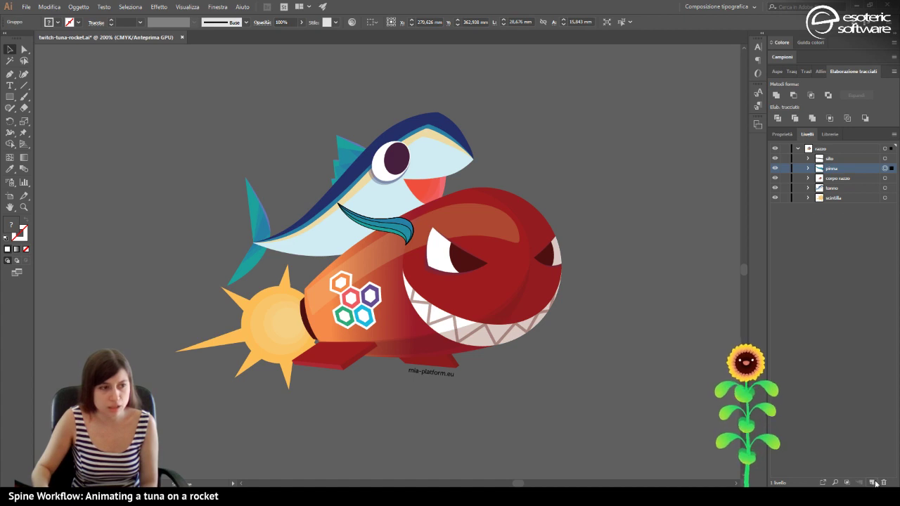
pyautogui.hotkey('ctrl', 'l')
pyautogui.doubleClick(827, 149)
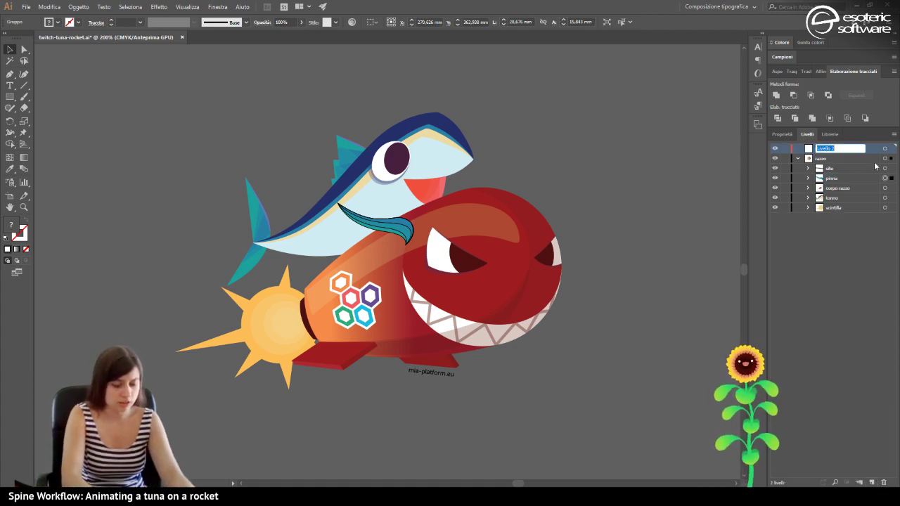
pyautogui.write('fin3')
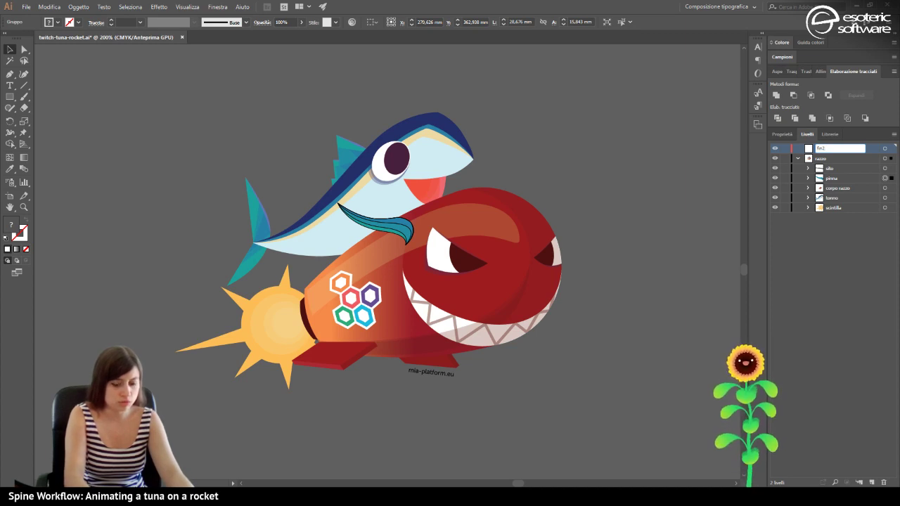
pyautogui.press('Return')
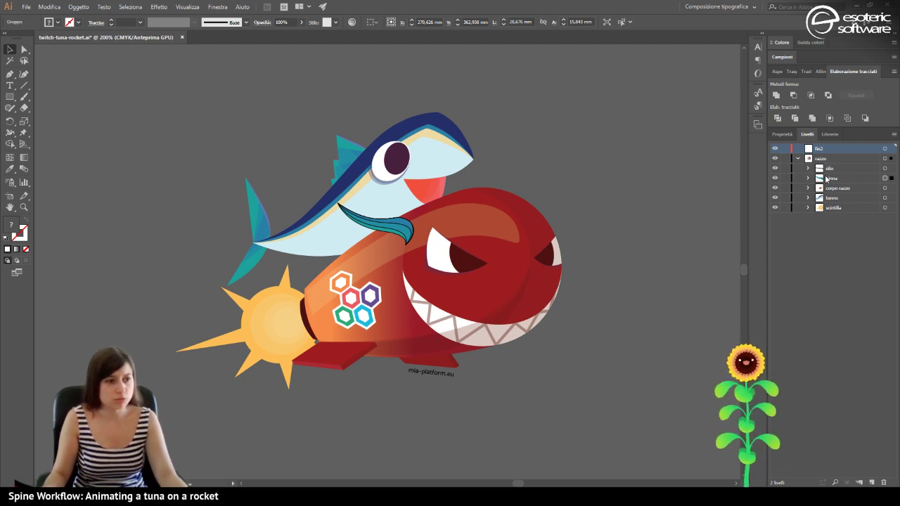
# Copy the tuna's side fin group, pinna, from the razzo layer and target the fin2 layer.
pyautogui.click(891, 178)
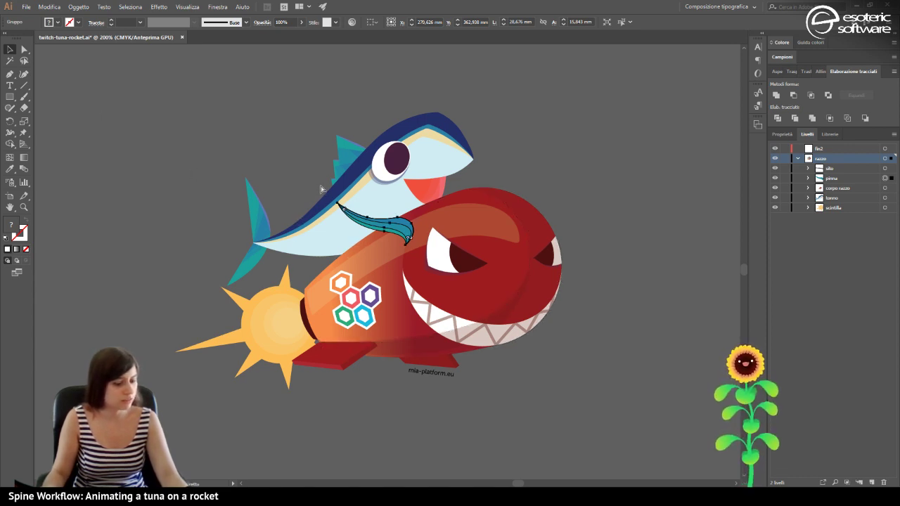
pyautogui.click(369, 229)
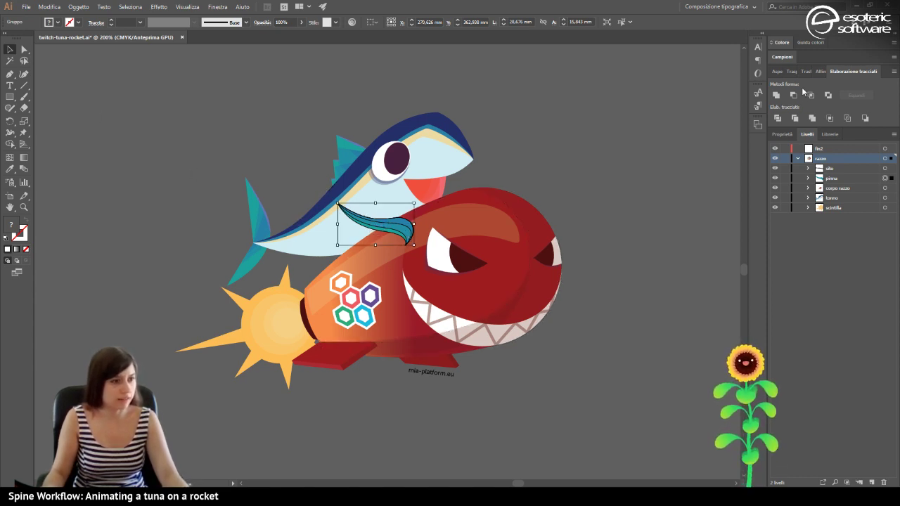
pyautogui.click(885, 149)
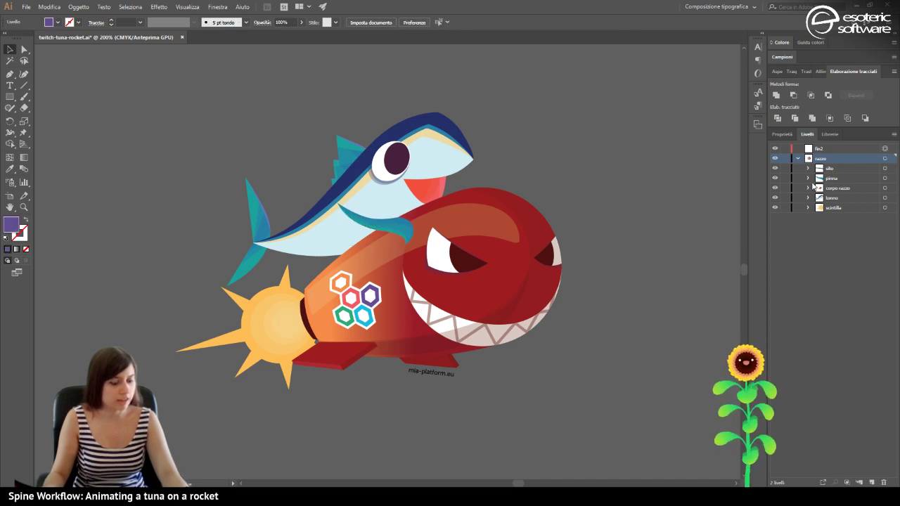
pyautogui.hotkey('ctrl', 'f')
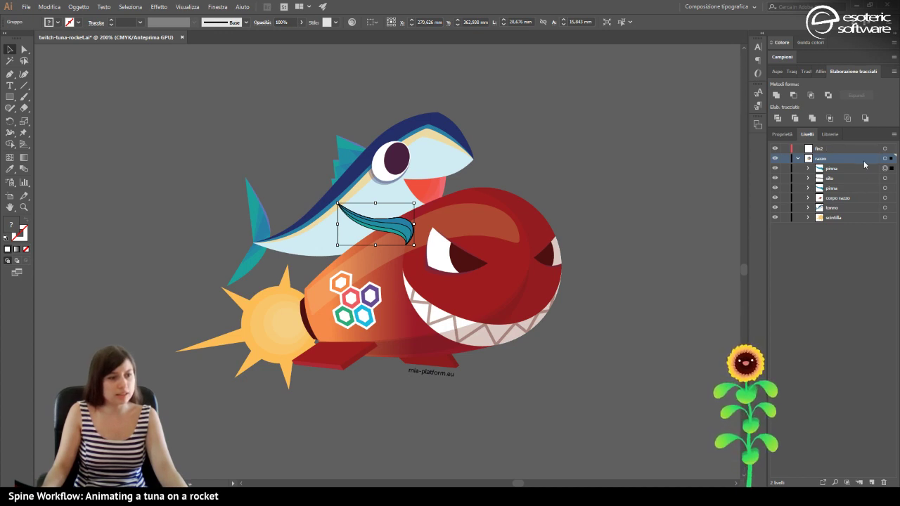
pyautogui.click(774, 168)
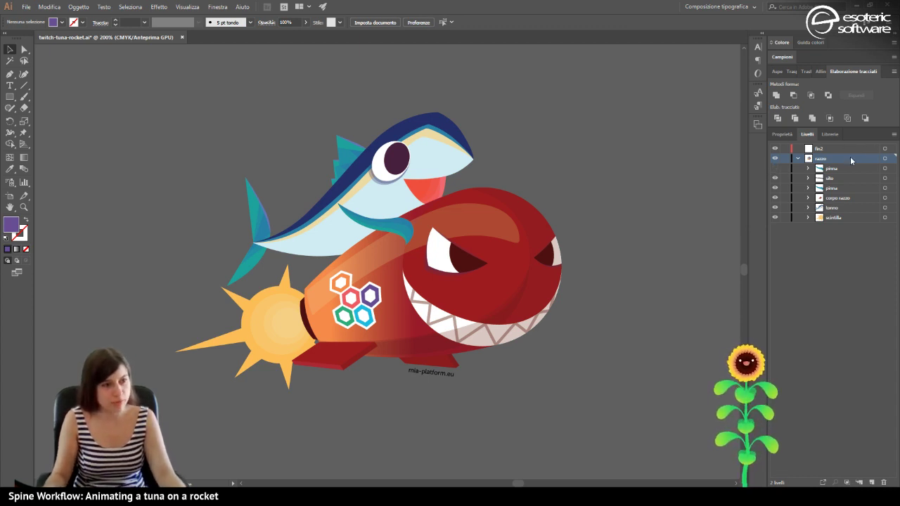
pyautogui.hotkey('ctrl', 'z')
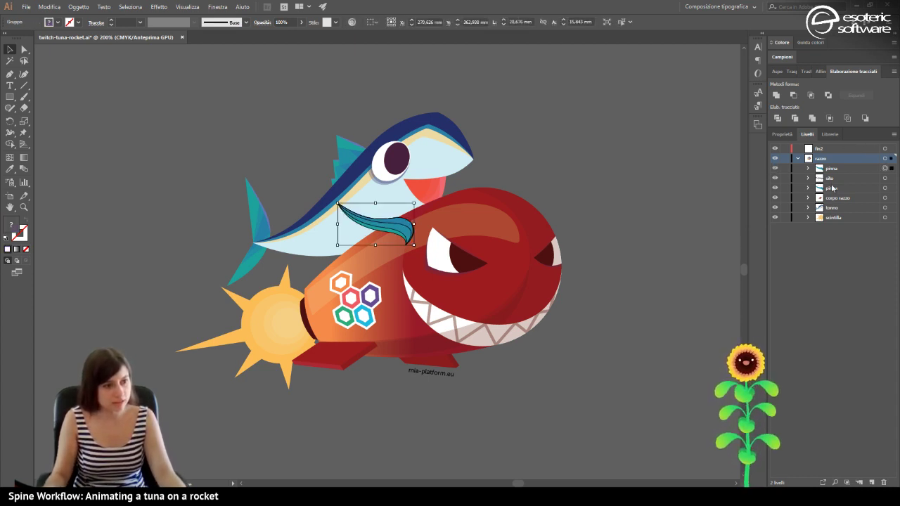
pyautogui.press('Delete')
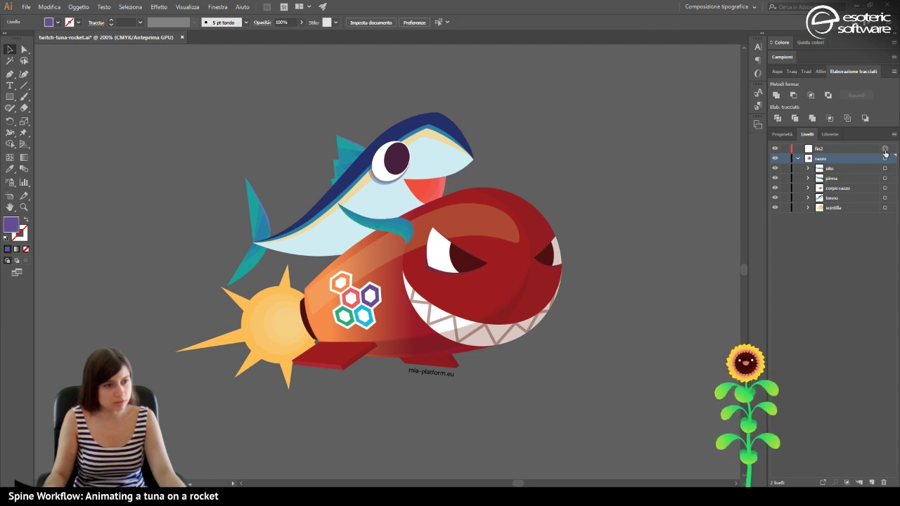
# Make fin2 the active layer, paste the copied fin in place into it and expand the layer.
pyautogui.click(845, 149)
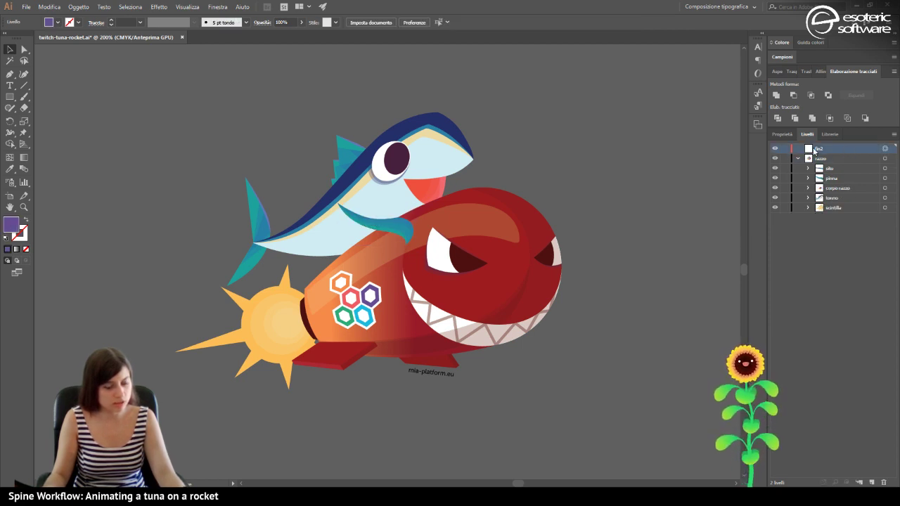
pyautogui.hotkey('ctrl', 'f')
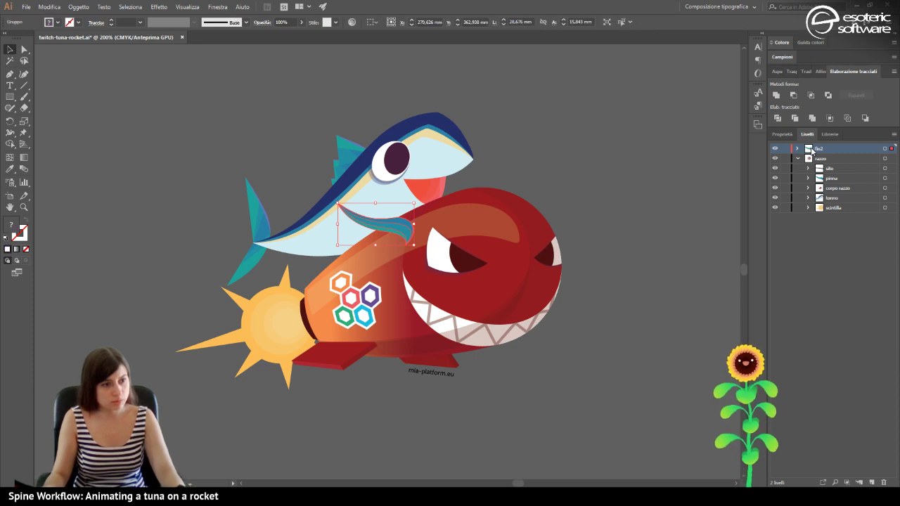
pyautogui.click(798, 149)
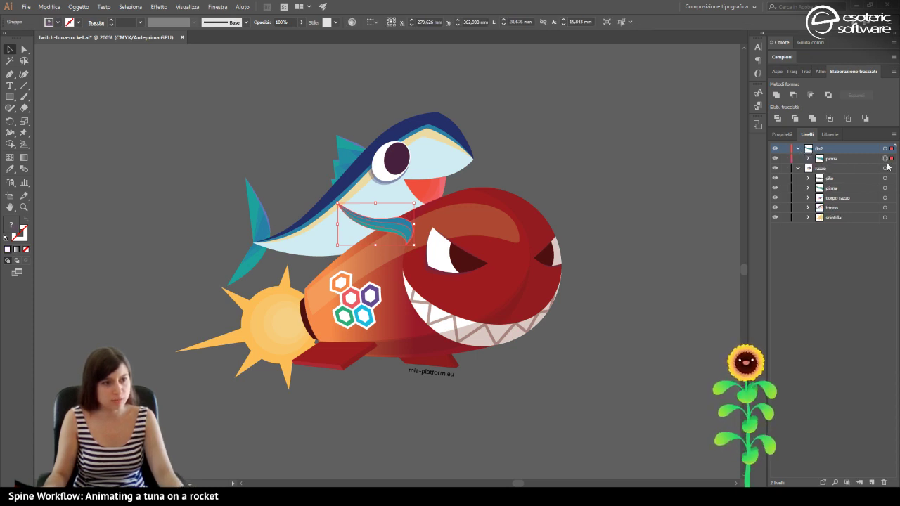
# Collapse the fin2 layer in the layer list, leaving the pinna copy's name as it is.
pyautogui.click(833, 160)
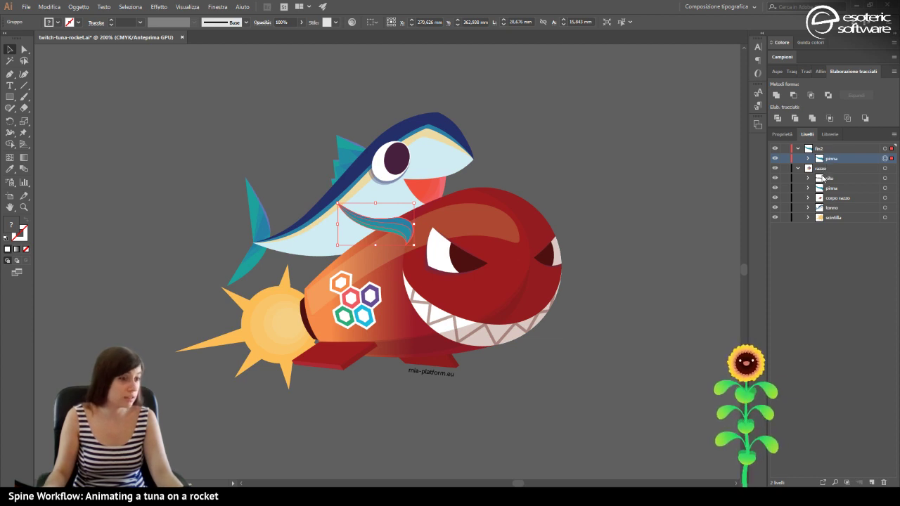
pyautogui.doubleClick(837, 158)
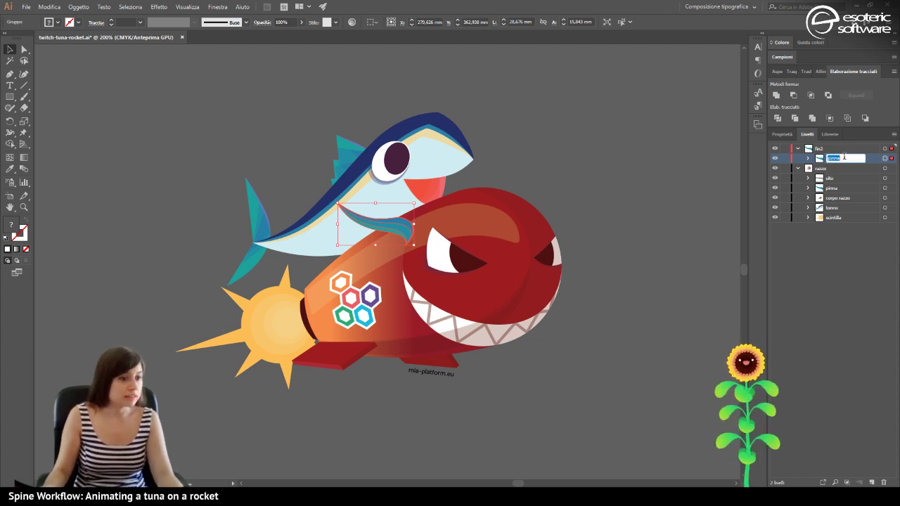
pyautogui.click(824, 152)
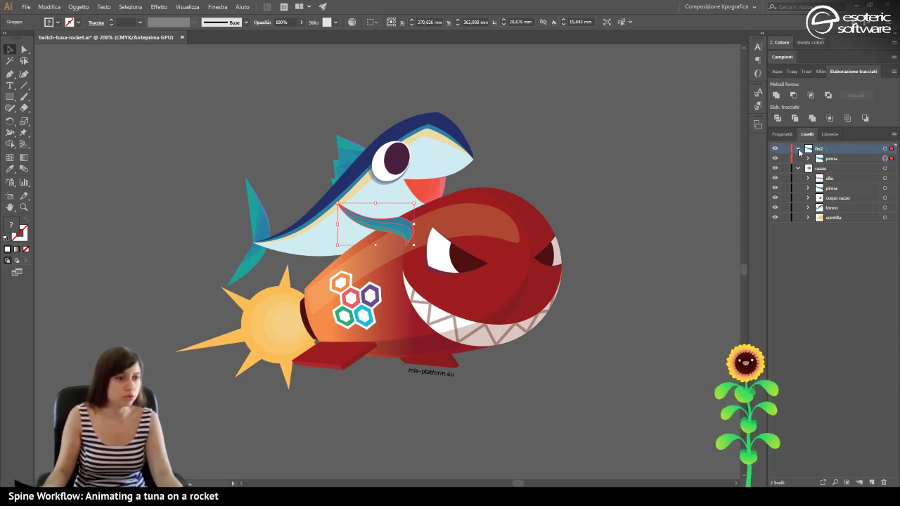
pyautogui.click(799, 149)
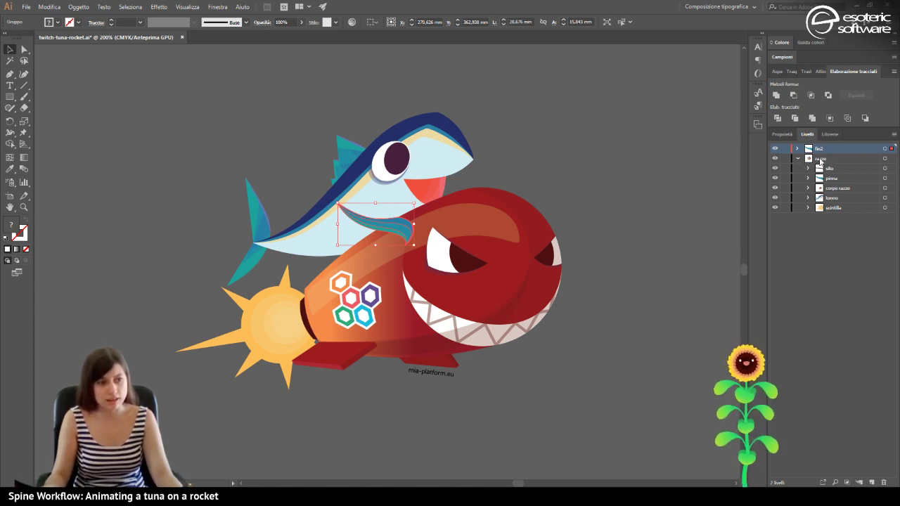
# Add a new layer named fin above razzo and move the pinna group from razzo into it.
pyautogui.click(820, 159)
pyautogui.click(832, 180)
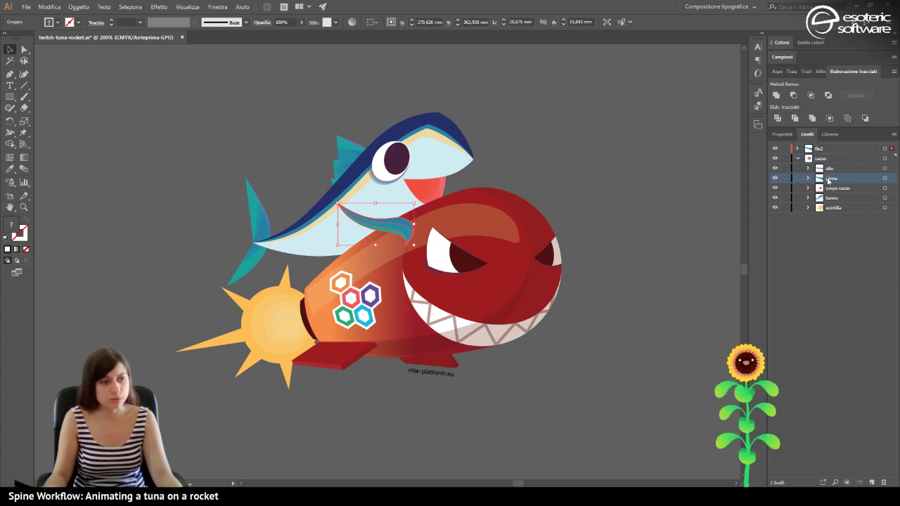
pyautogui.click(828, 182)
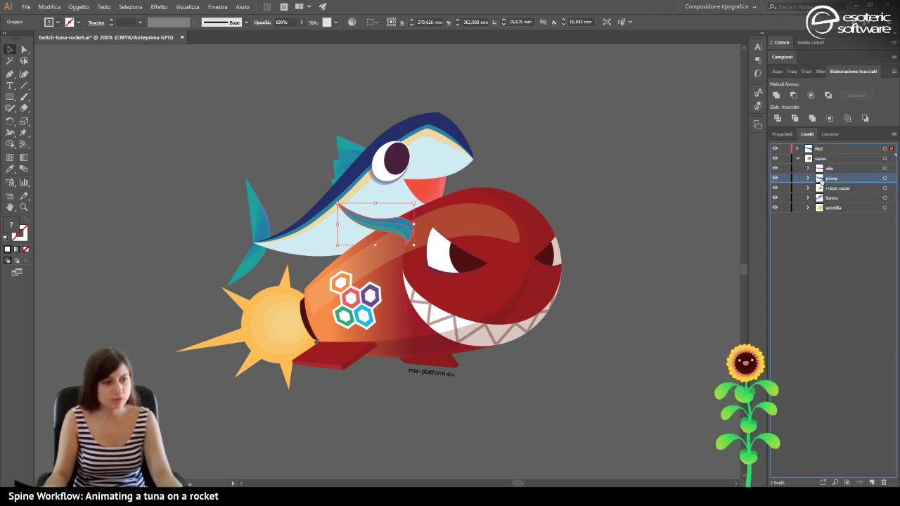
pyautogui.moveTo(821, 180)
pyautogui.mouseDown()
pyautogui.moveTo(825, 154)
pyautogui.moveTo(827, 183)
pyautogui.mouseUp()
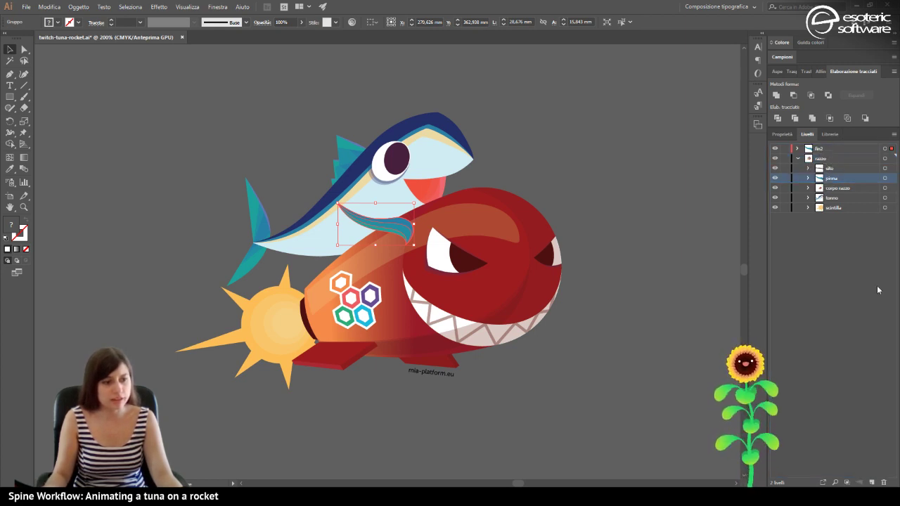
pyautogui.click(871, 482)
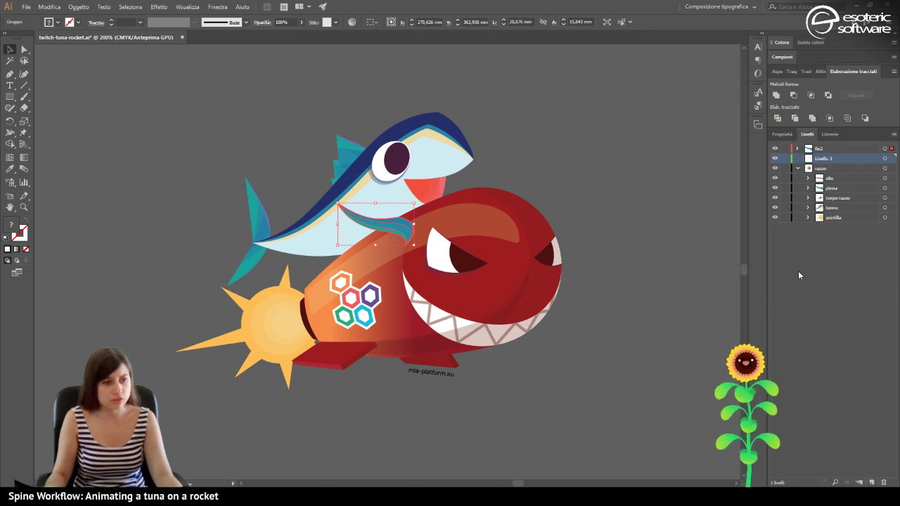
pyautogui.doubleClick(824, 159)
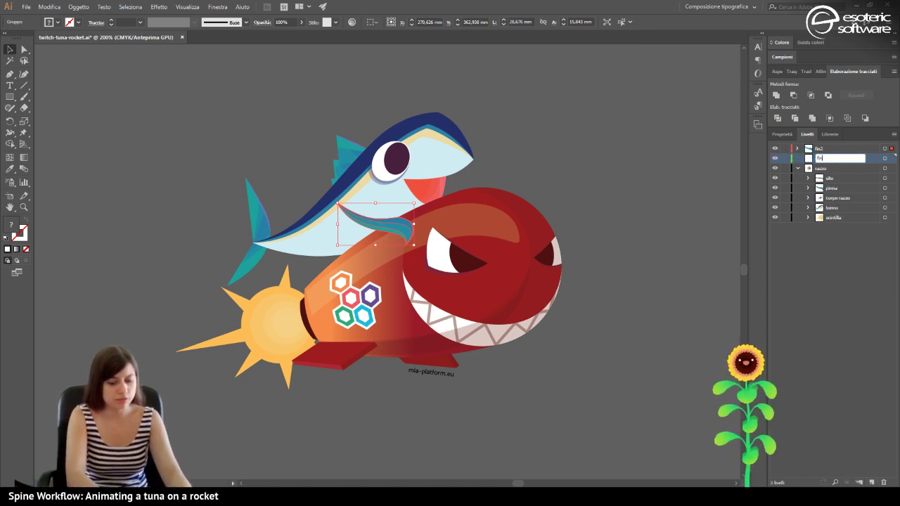
pyautogui.write('fin')
pyautogui.press('Return')
pyautogui.moveTo(831, 194); pyautogui.dragTo(827, 162)
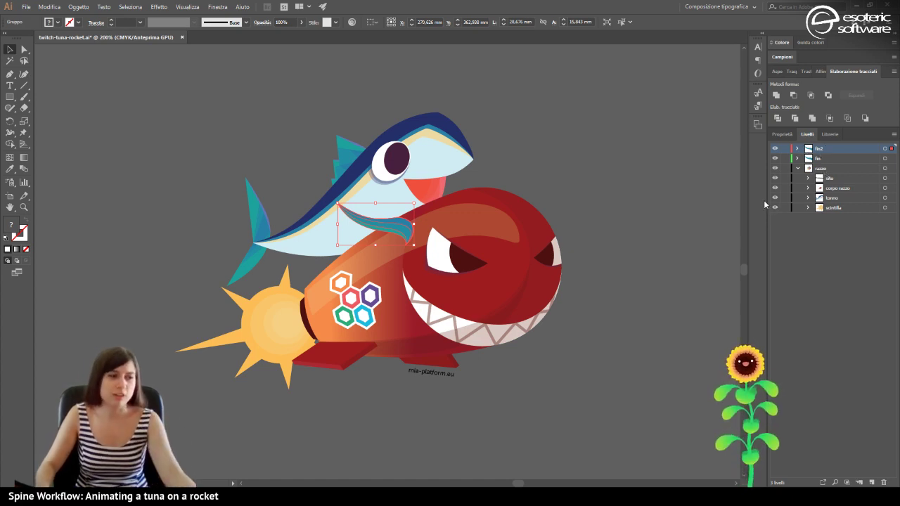
# Toggle the fin2 layer's visibility off and on, and hide the fin layer.
pyautogui.click(813, 170)
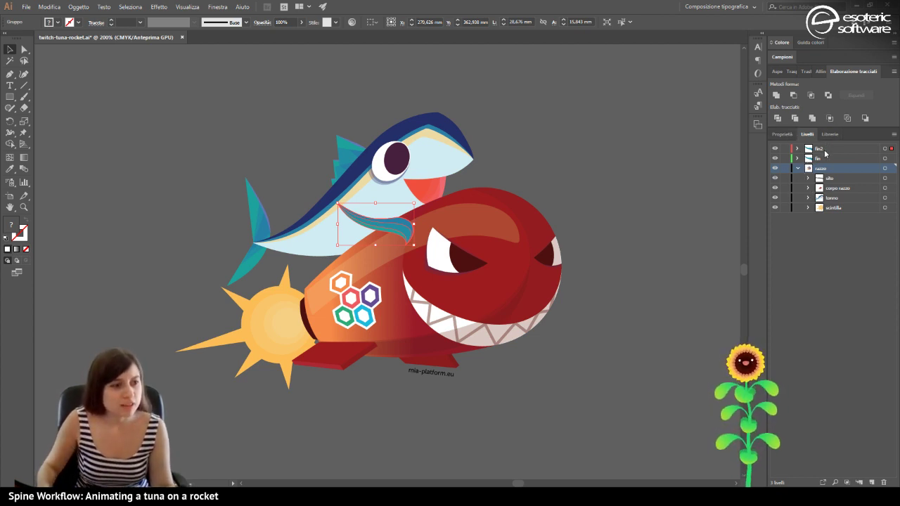
pyautogui.click(774, 149)
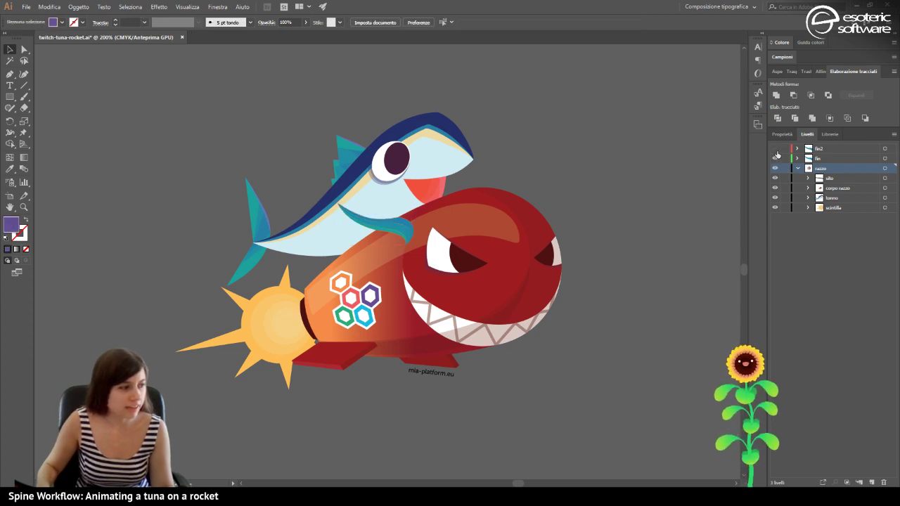
pyautogui.click(774, 149)
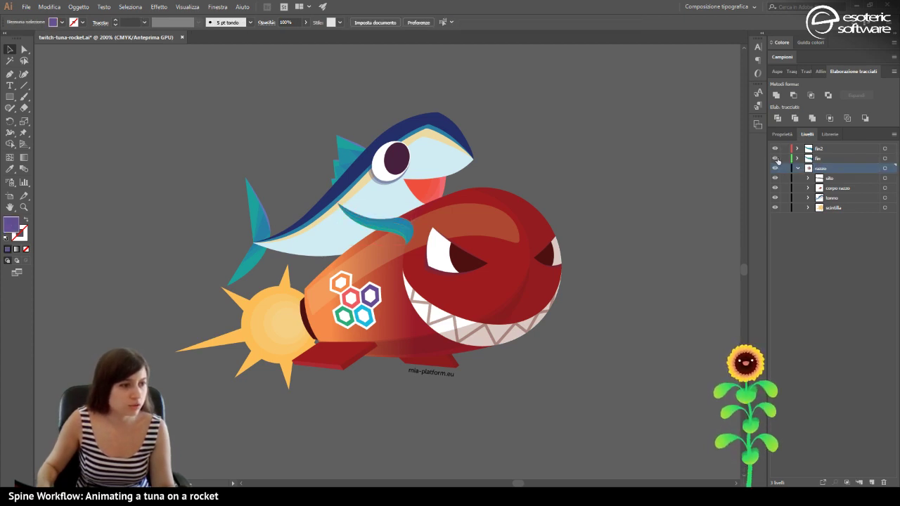
pyautogui.click(775, 158)
# Select the tuna's side fin copy in the fin2 layer and rotate it counterclockwise so it lies flatter.
pyautogui.click(358, 225)
pyautogui.scroll(1, 358, 236)
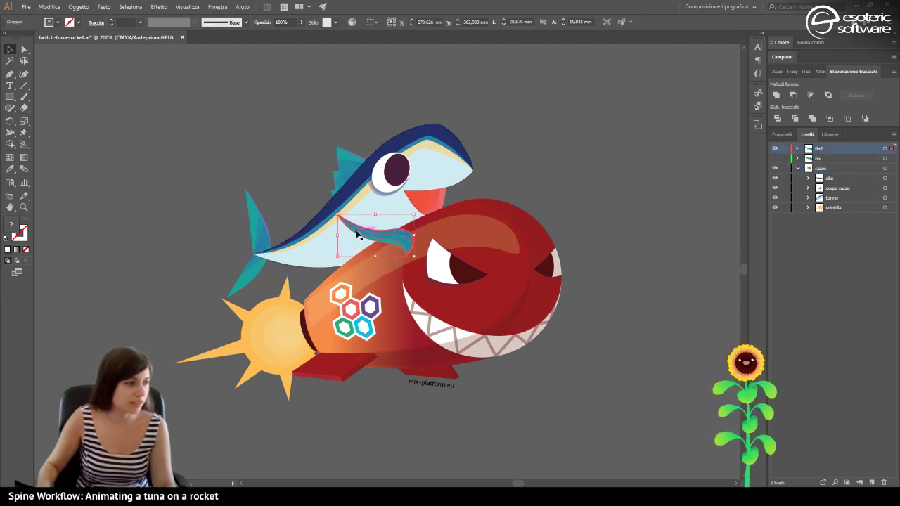
pyautogui.scroll(-2, 347, 229)
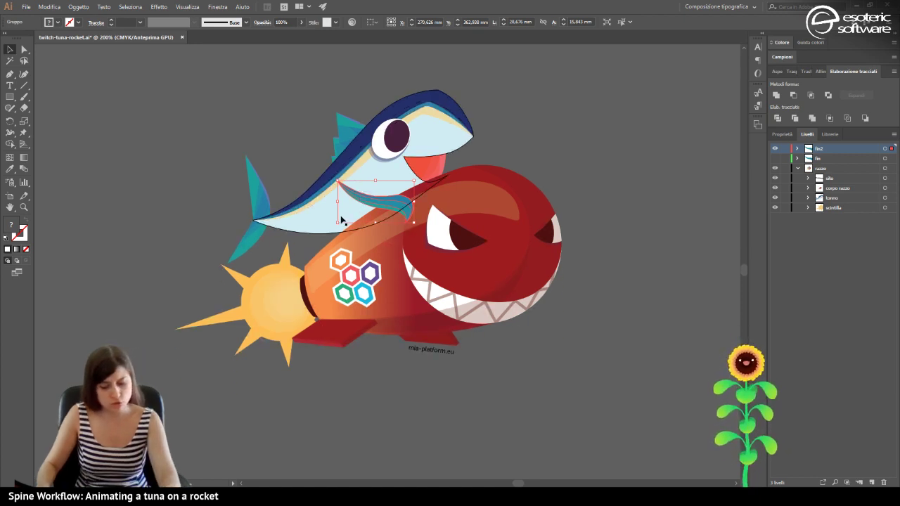
pyautogui.scroll(3, 342, 220)
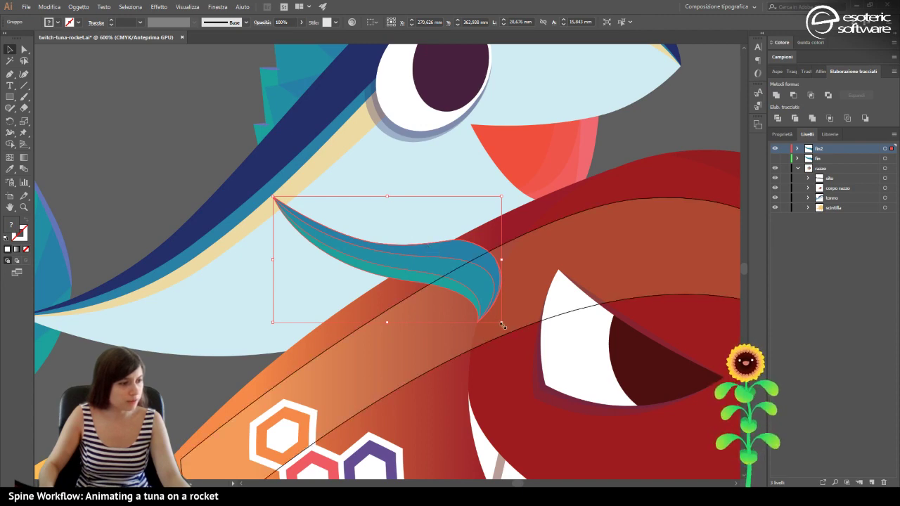
pyautogui.moveTo(503, 325); pyautogui.dragTo(501, 282)
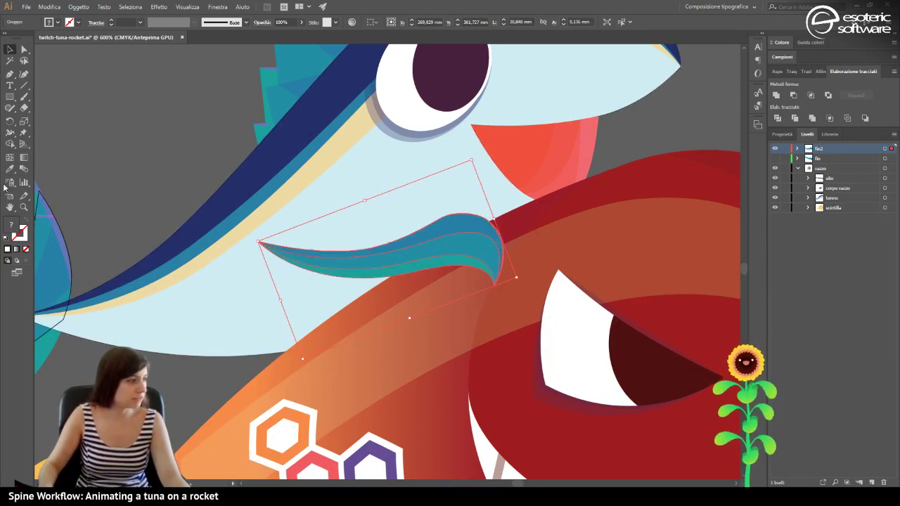
# Try to reshape the fin2 copy by moving individual anchor points on its upper edge and tip, and deselect the artwork.
pyautogui.click(24, 49)
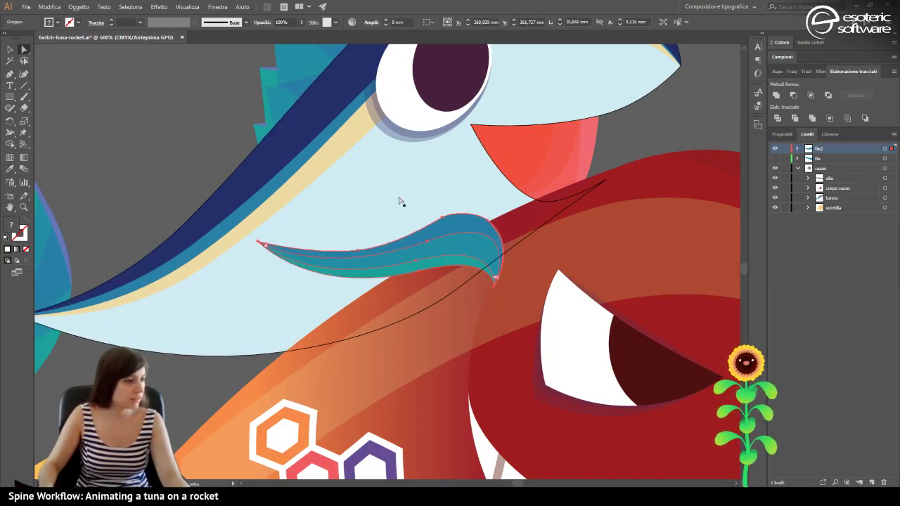
pyautogui.moveTo(439, 221); pyautogui.dragTo(443, 223)
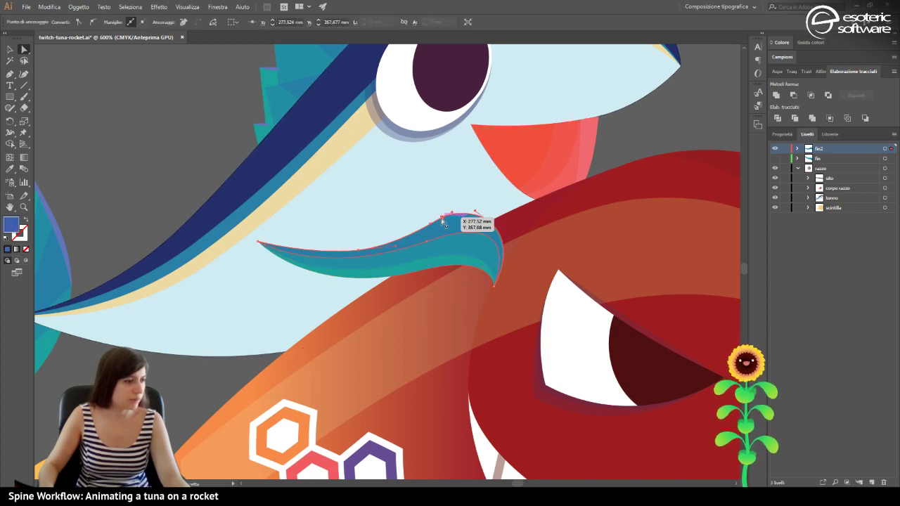
pyautogui.moveTo(364, 253); pyautogui.dragTo(343, 235)
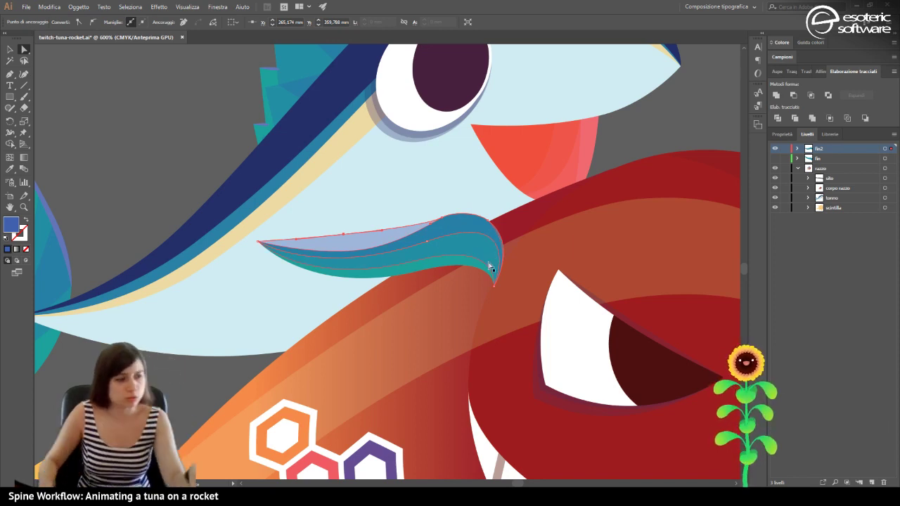
pyautogui.click(501, 289)
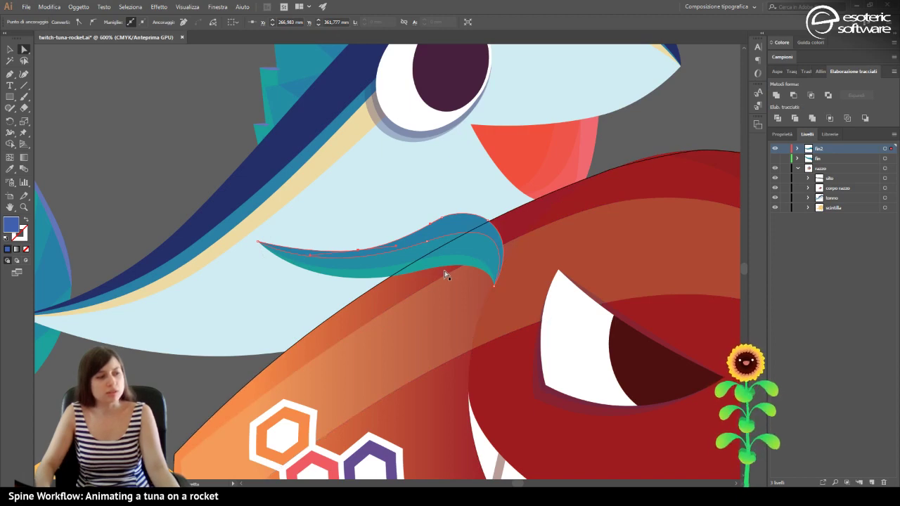
pyautogui.moveTo(494, 285); pyautogui.dragTo(531, 218)
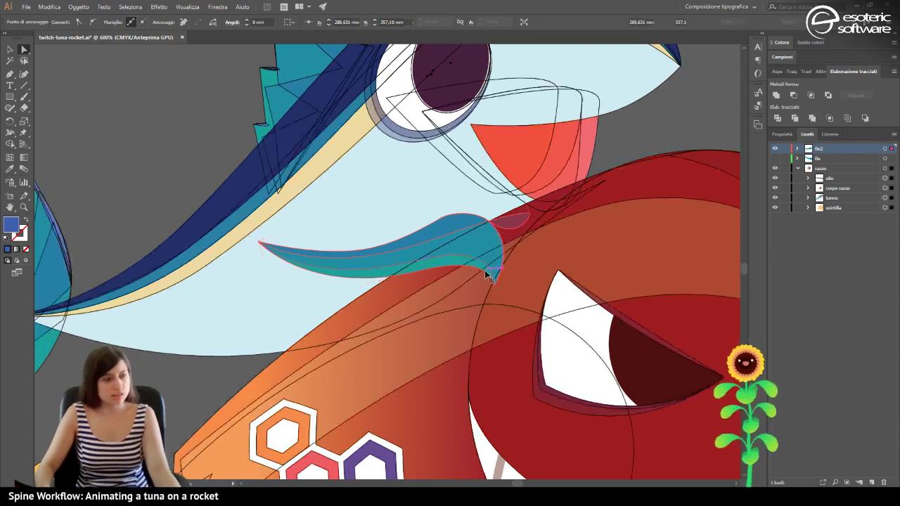
pyautogui.hotkey('ctrl', 'a')
pyautogui.click(130, 162)
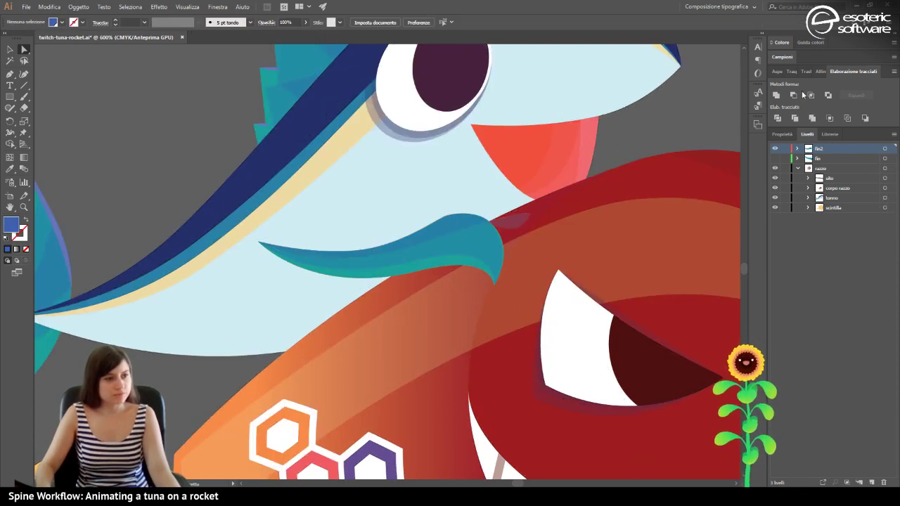
# Delete the fin2 layer together with its artwork and show the fin layer again.
pyautogui.click(872, 482)
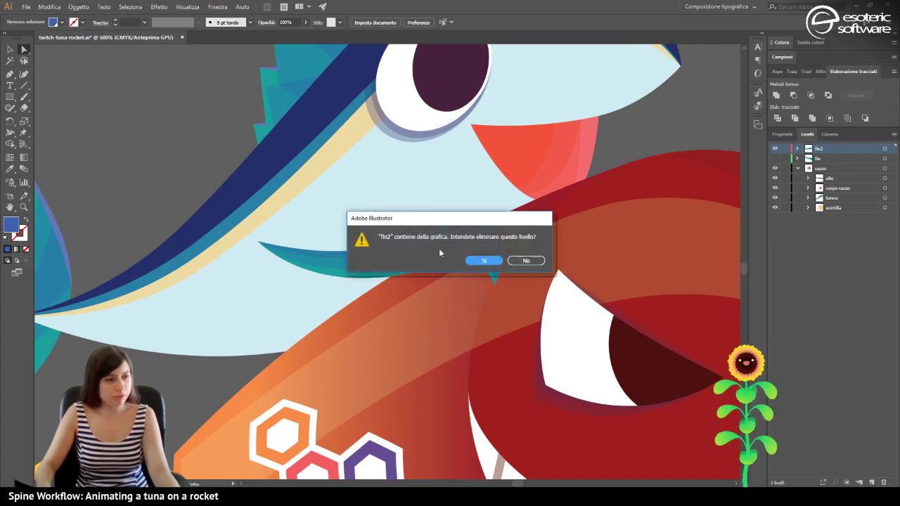
pyautogui.click(480, 260)
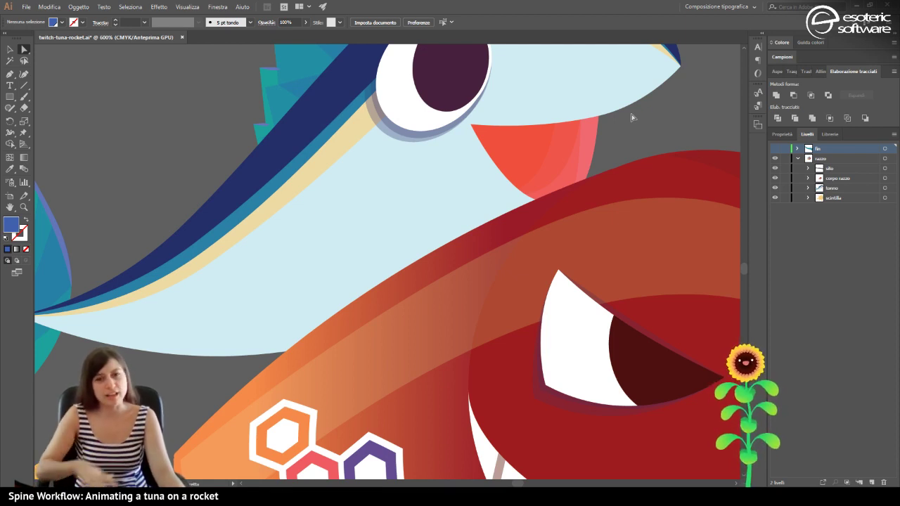
pyautogui.click(774, 149)
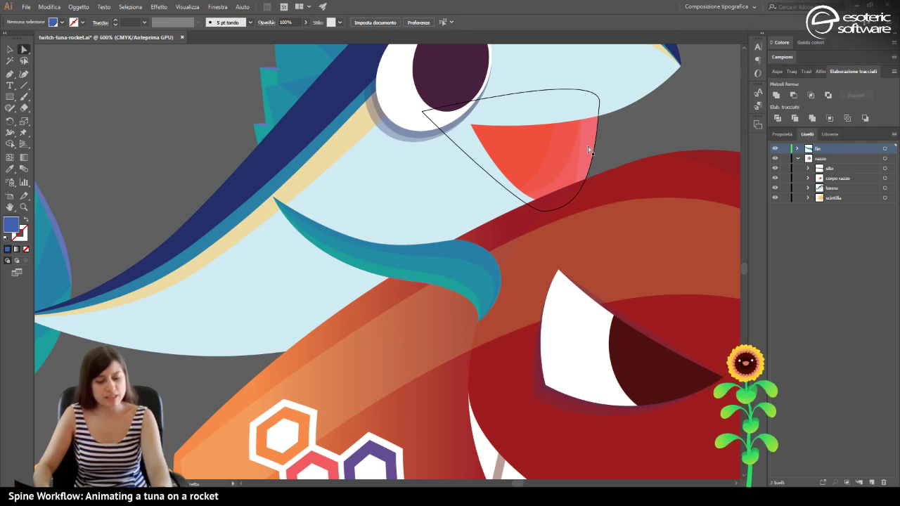
# Select the four red and pink mouth paths within the tuna's group in the razzo layer, and group them.
pyautogui.hotkey('ctrl', '-')
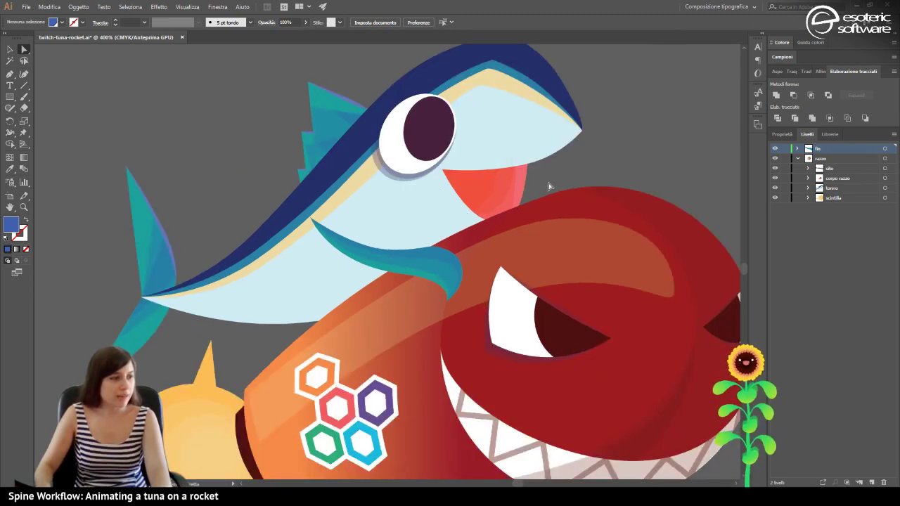
pyautogui.click(478, 190)
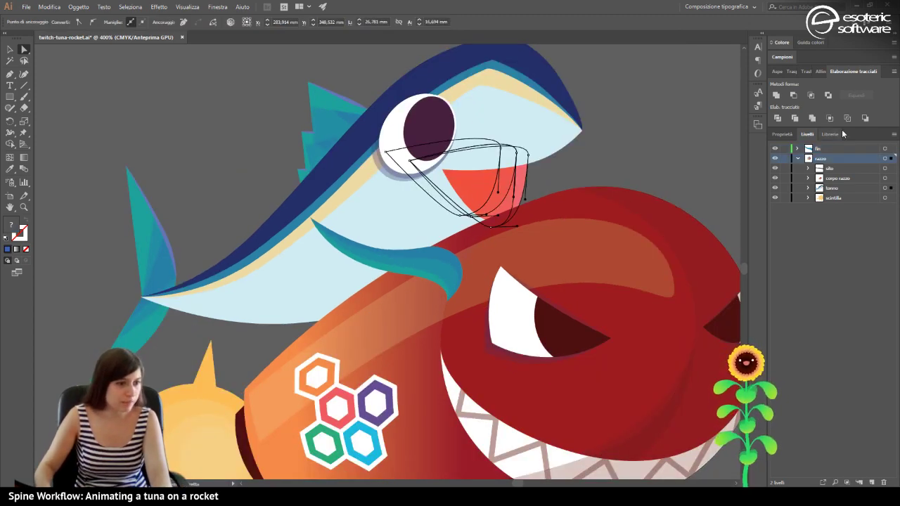
pyautogui.click(808, 189)
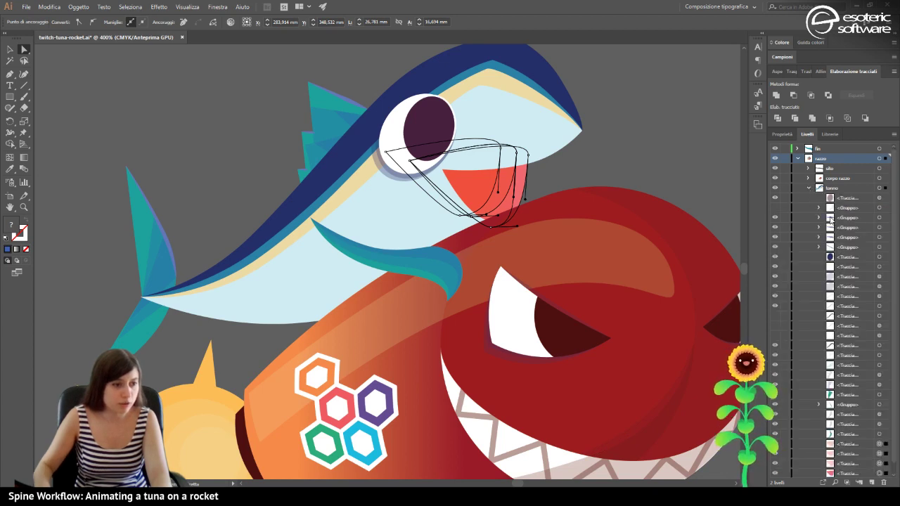
pyautogui.scroll(-1, 835, 232)
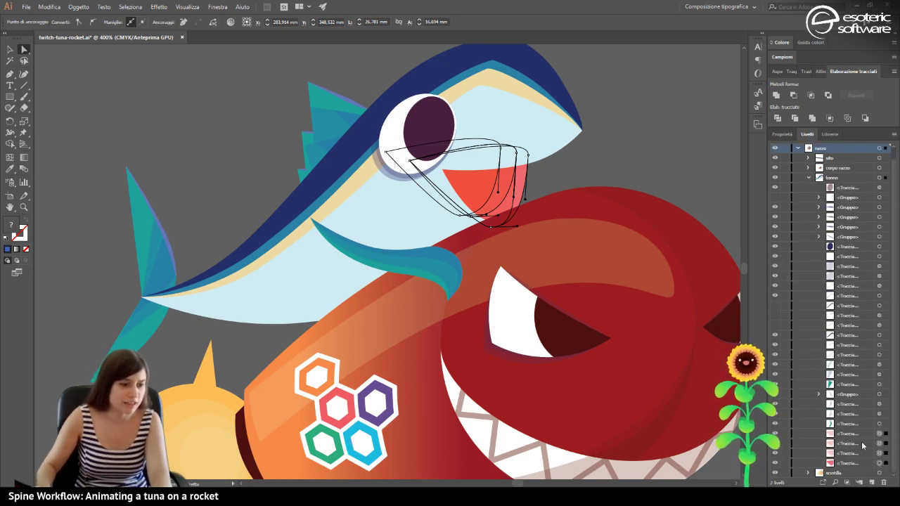
pyautogui.click(850, 462)
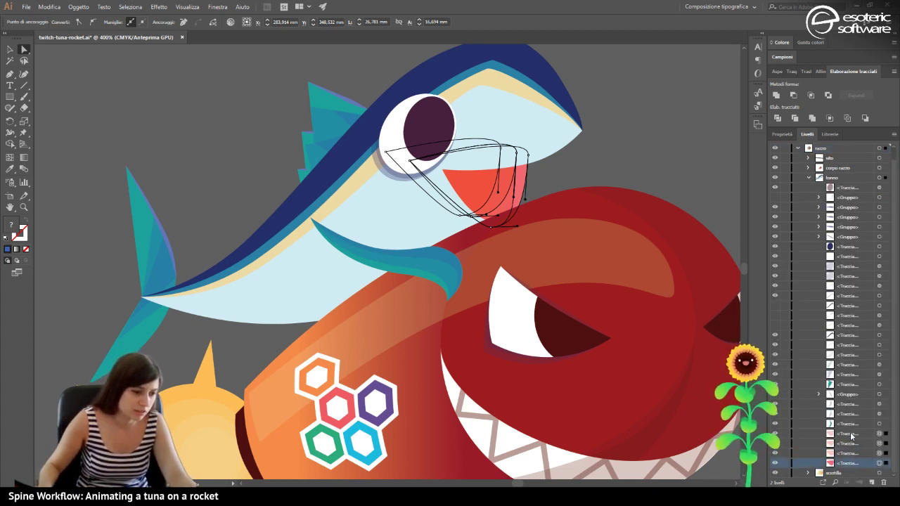
pyautogui.keyDown('shift'); pyautogui.click(851, 436); pyautogui.keyUp('shift')
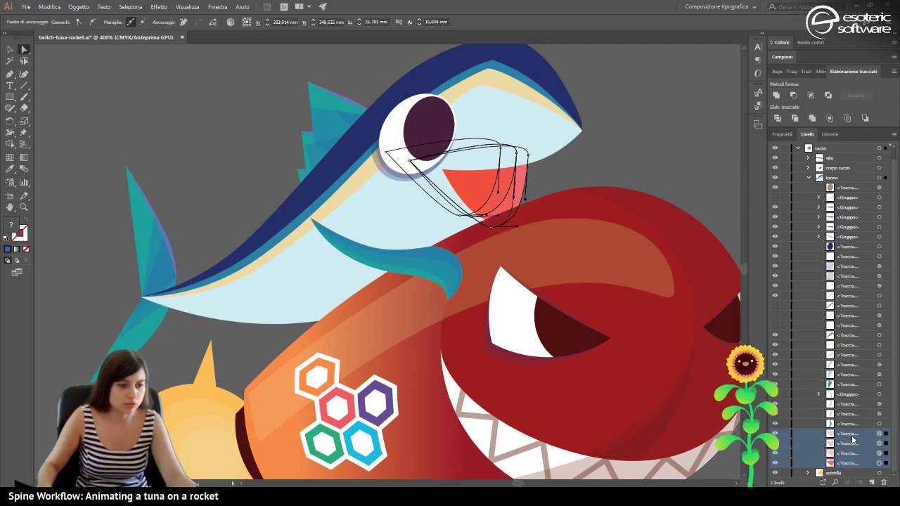
pyautogui.hotkey('ctrl', 'g')
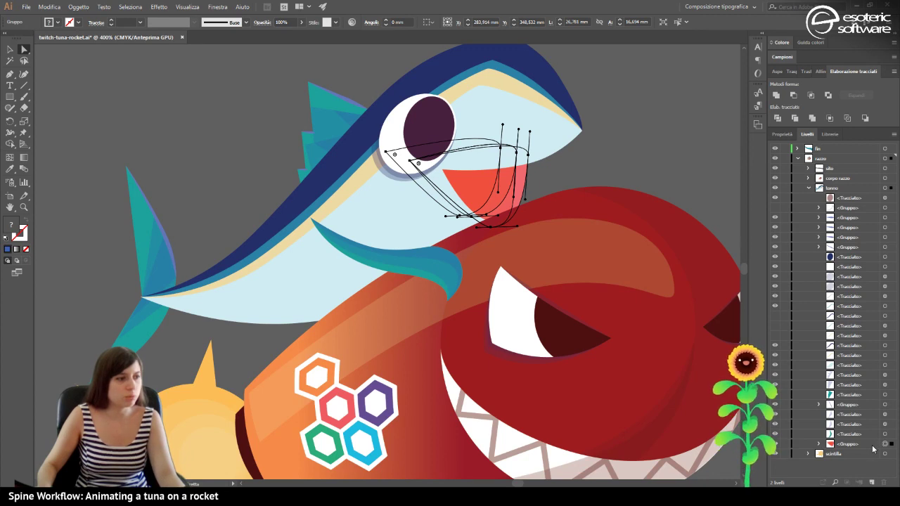
# Create a new top-level layer above razzo, move the mouth group into it, and deselect the artwork.
pyautogui.click(859, 446)
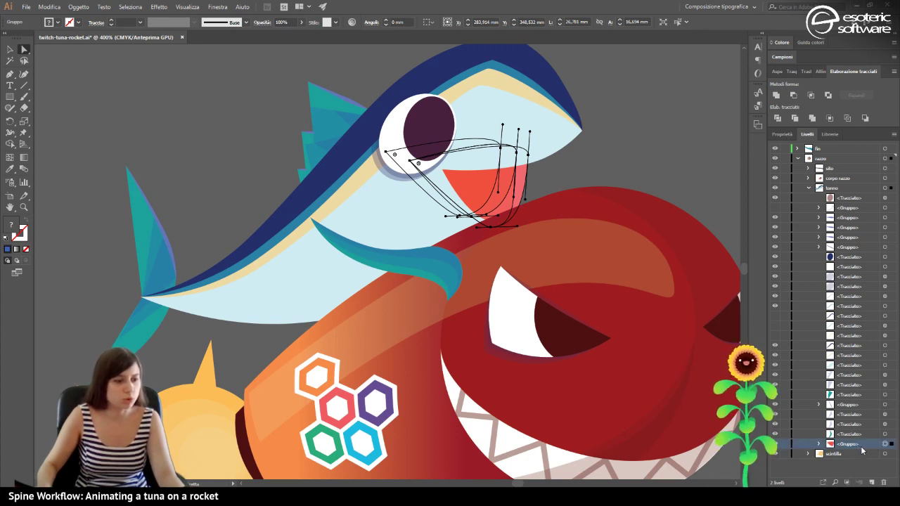
pyautogui.click(869, 483)
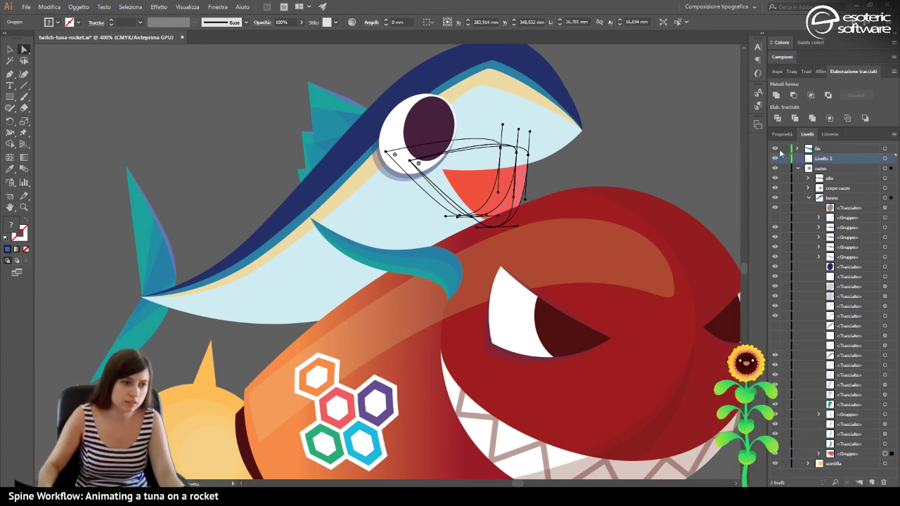
pyautogui.moveTo(854, 456); pyautogui.dragTo(831, 161)
pyautogui.click(578, 171)
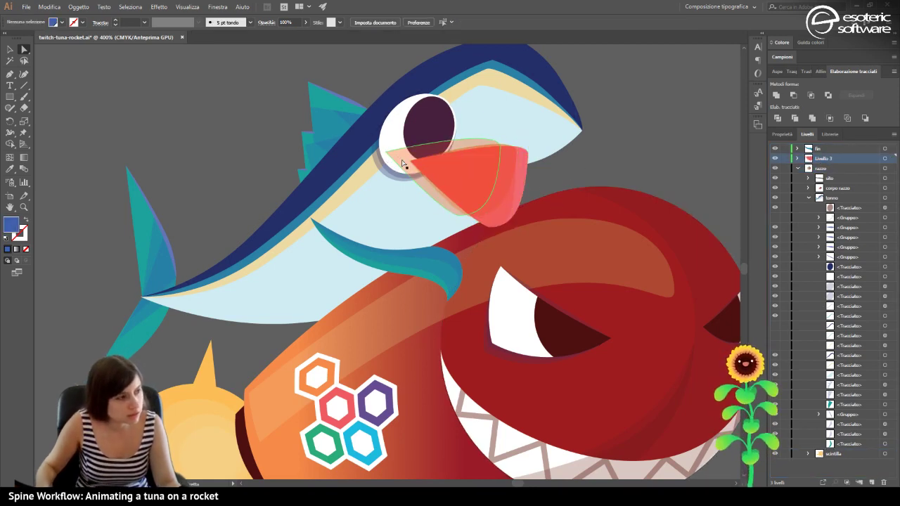
# Reshape the mouth's pale translucent path by moving its corner beside the eye onto the red shape's corner and flattening its upper curve.
pyautogui.click(498, 172)
pyautogui.moveTo(388, 153); pyautogui.dragTo(418, 163)
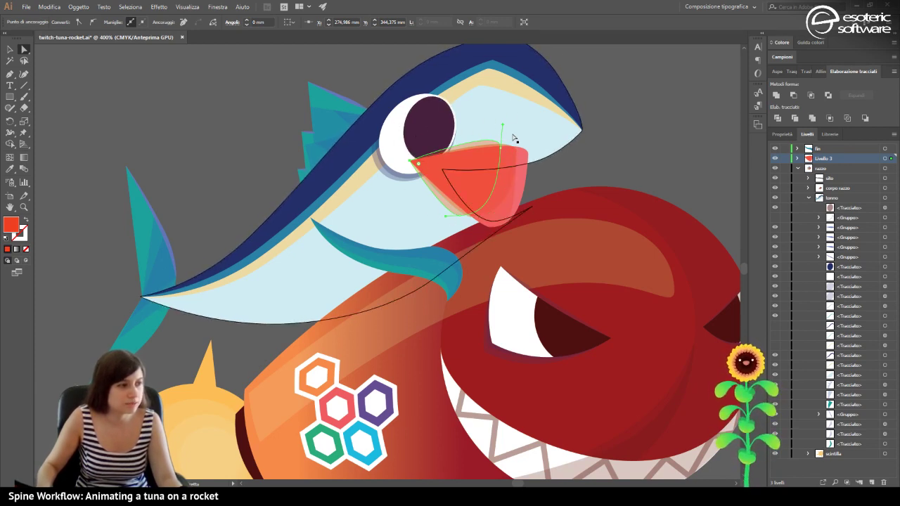
pyautogui.moveTo(502, 127); pyautogui.dragTo(501, 142)
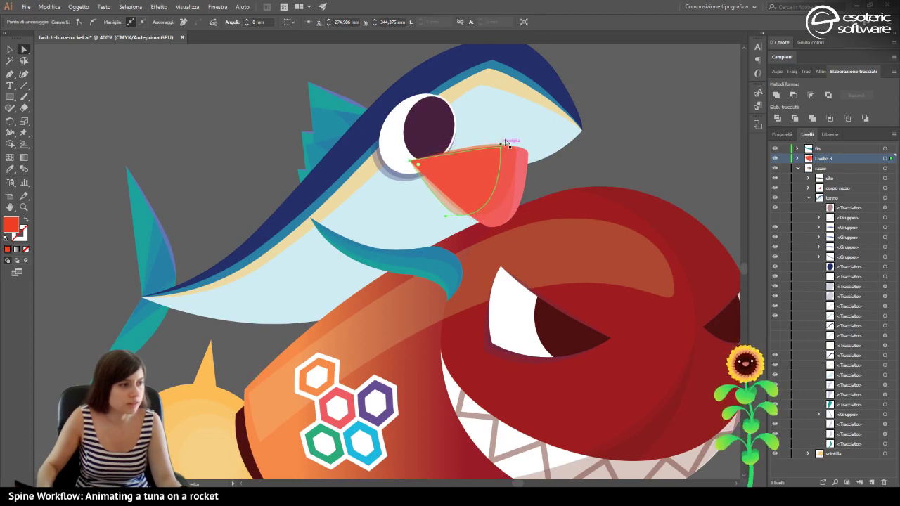
pyautogui.click(598, 136)
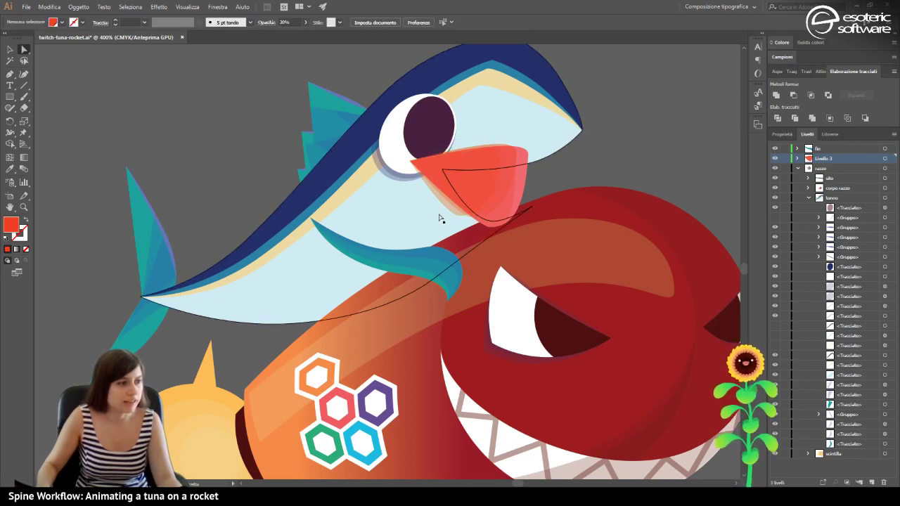
# Rename the new layer holding the mouth group as mouth, in lowercase.
pyautogui.doubleClick(823, 159)
pyautogui.write('bocca')
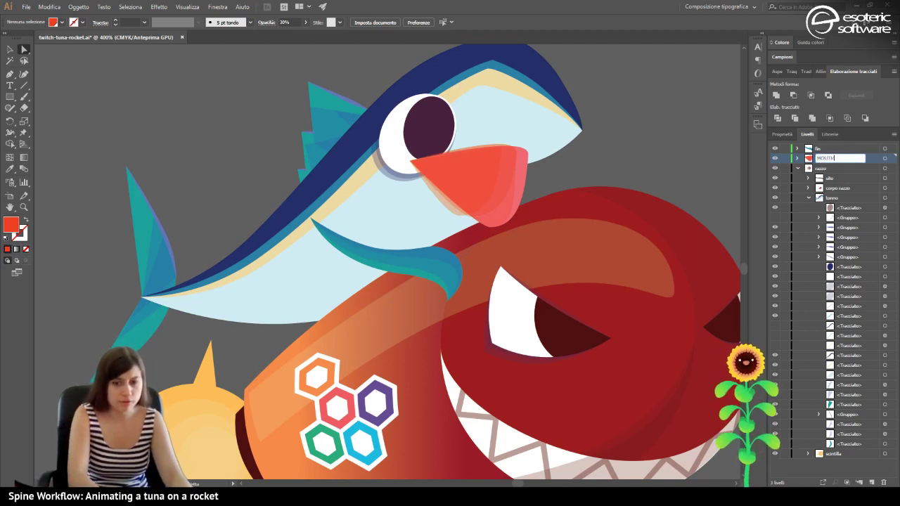
pyautogui.press('Return')
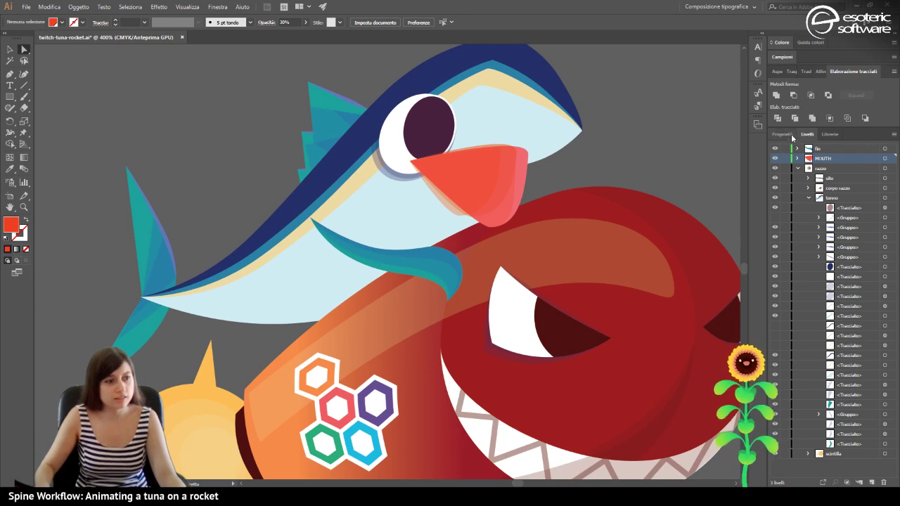
pyautogui.doubleClick(824, 158)
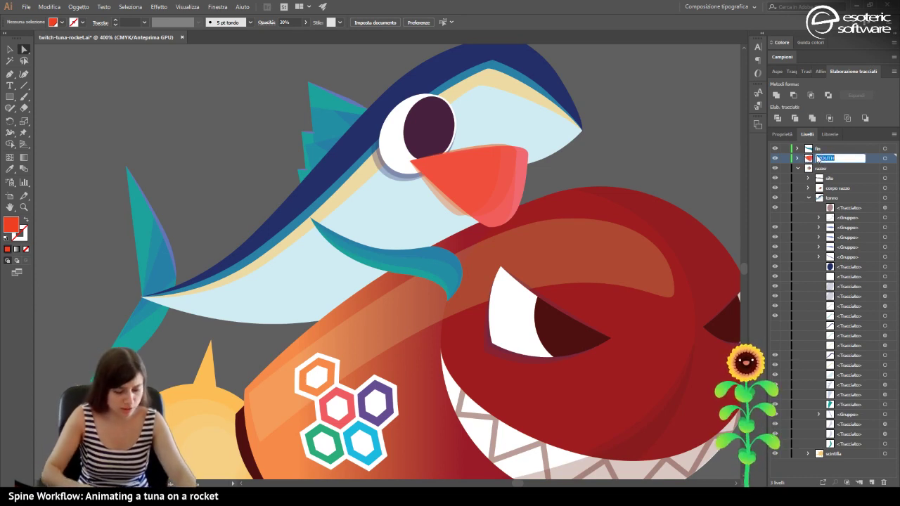
pyautogui.write('b')
pyautogui.press('Return')
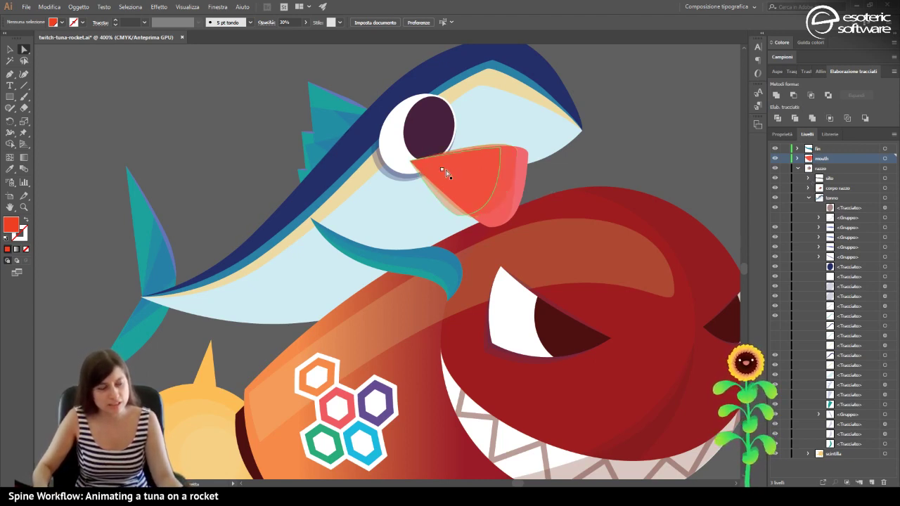
# Collapse the razzo layer and move the mouth layer beneath it in the stacking order.
pyautogui.click(797, 169)
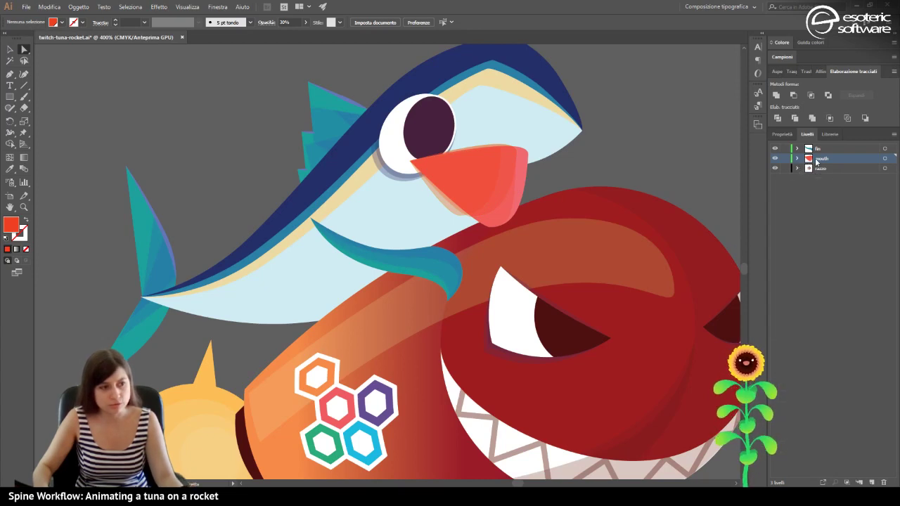
pyautogui.moveTo(821, 158); pyautogui.dragTo(809, 173)
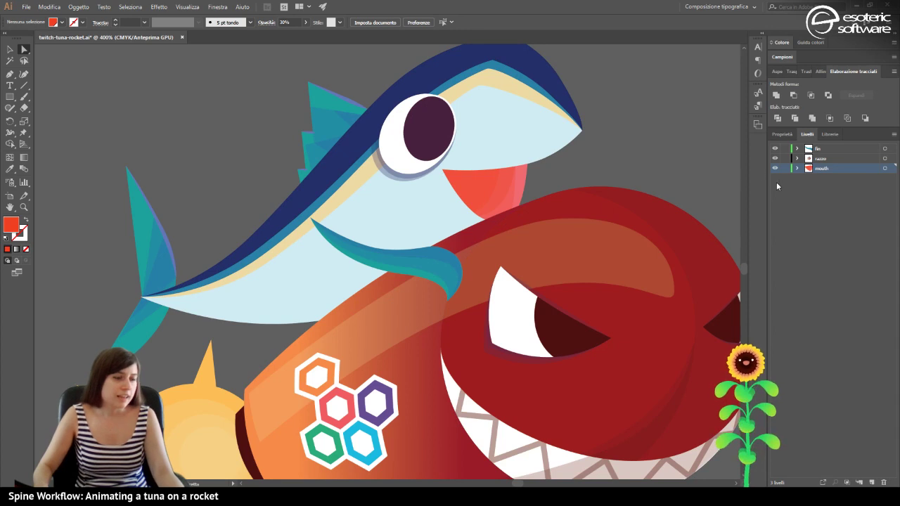
# Select the tuna's pupil path in the tonno group and move it into a new top-level layer above razzo.
pyautogui.click(424, 125)
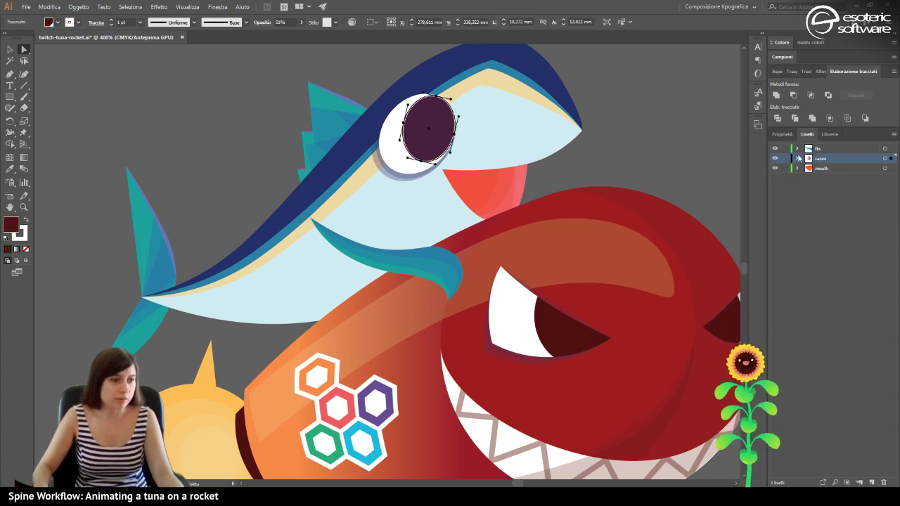
pyautogui.click(835, 482)
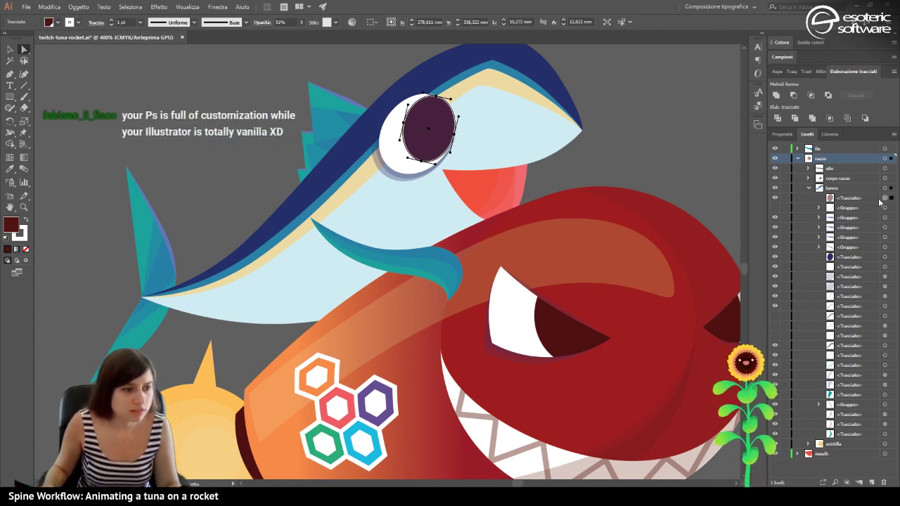
pyautogui.click(831, 203)
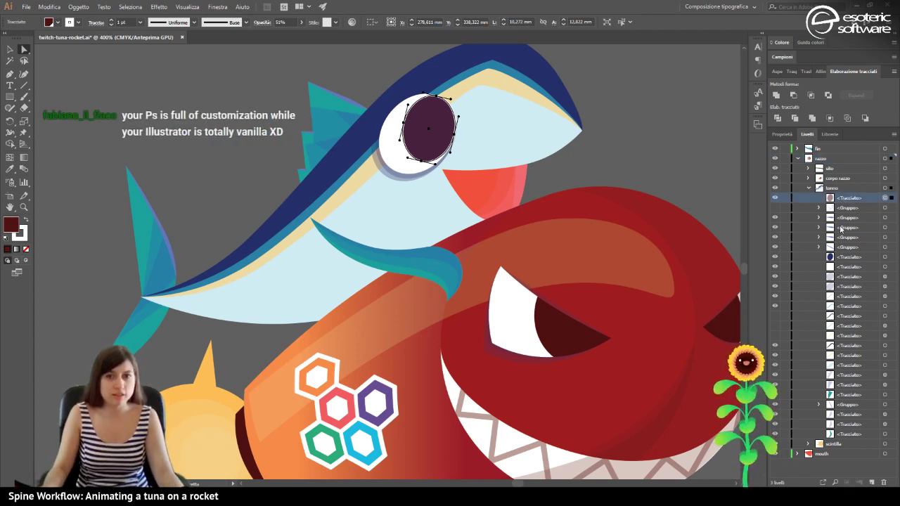
pyautogui.click(827, 150)
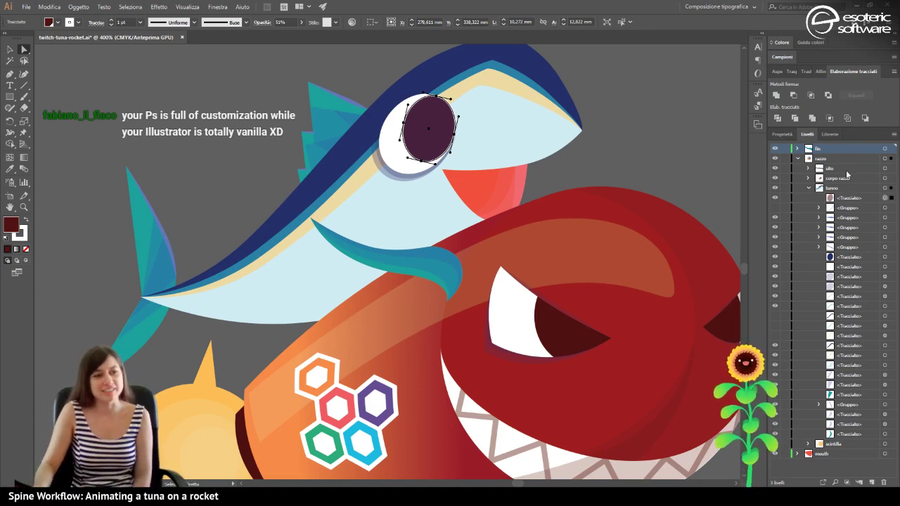
pyautogui.click(822, 159)
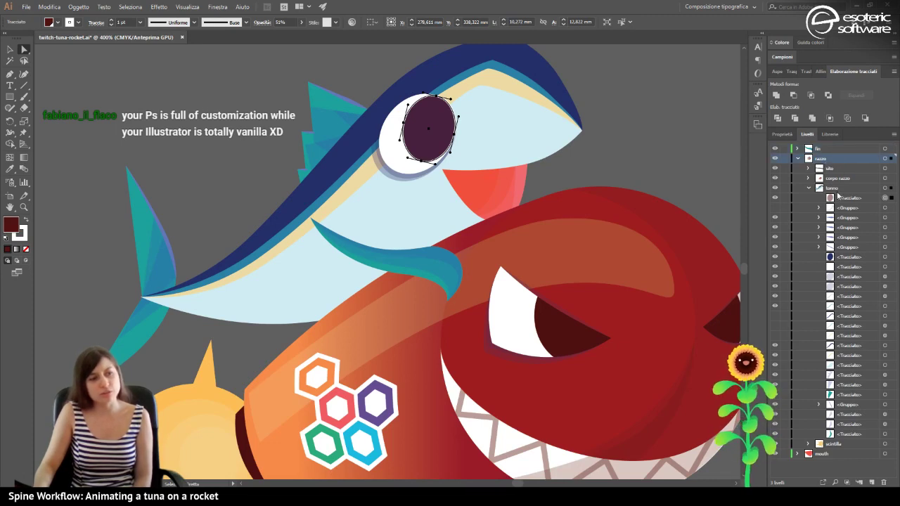
pyautogui.click(846, 199)
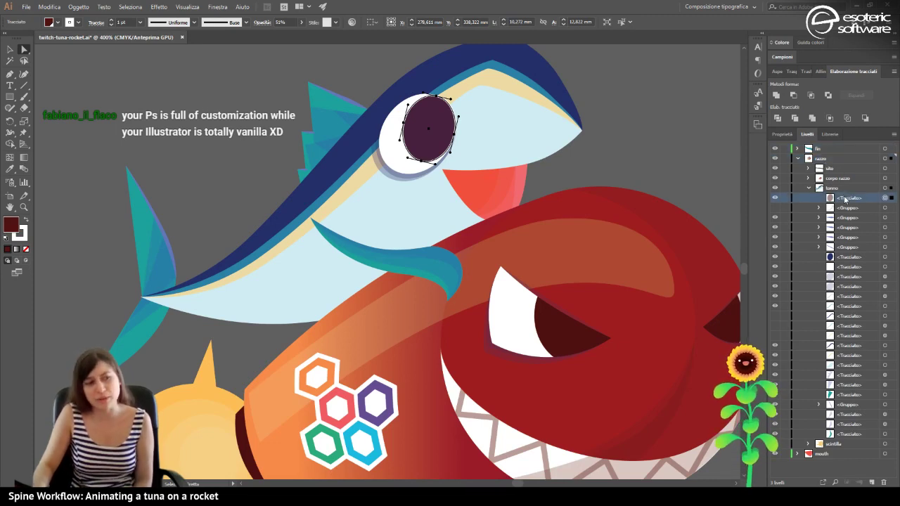
pyautogui.click(871, 482)
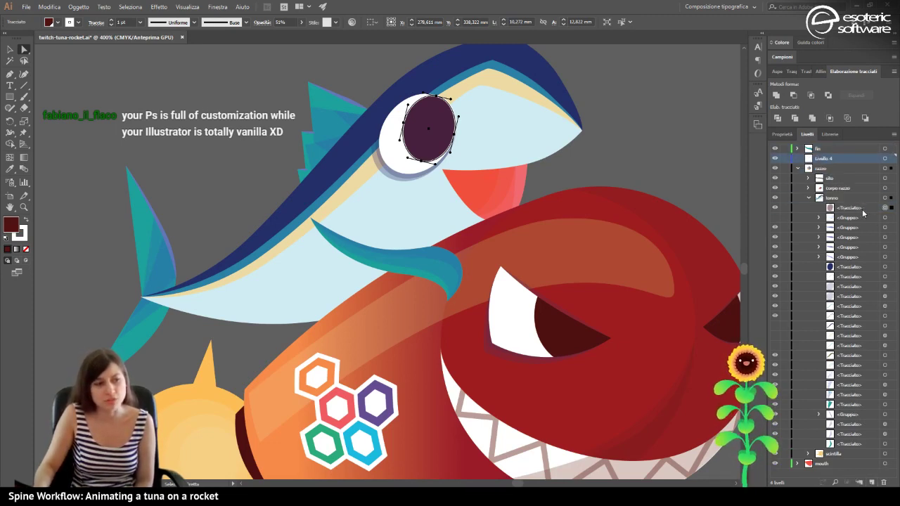
pyautogui.moveTo(862, 211); pyautogui.dragTo(826, 159)
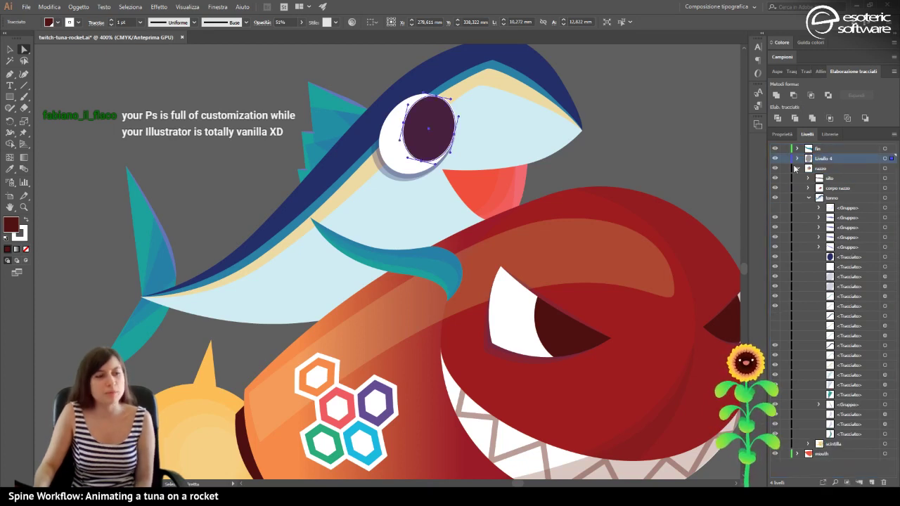
# Check the contents of the new layer holding the pupil path, and rename the layer as pupil.
pyautogui.click(797, 159)
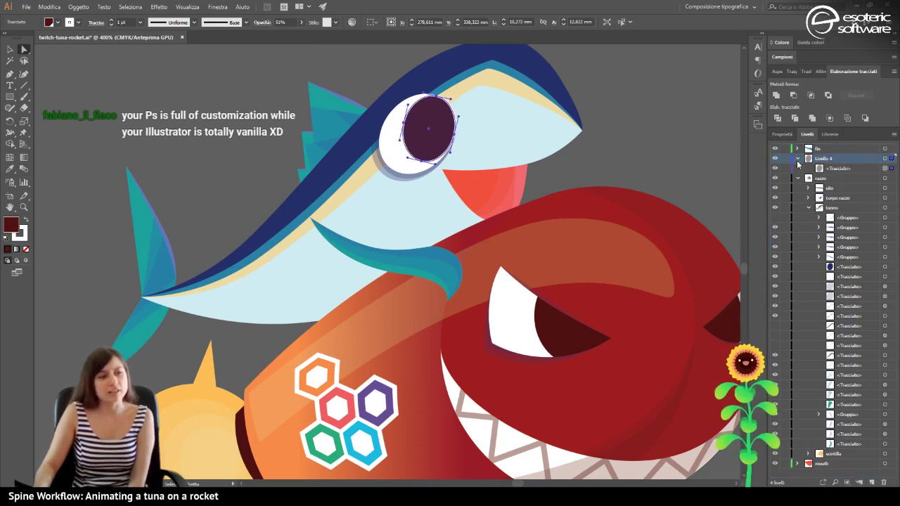
pyautogui.click(797, 159)
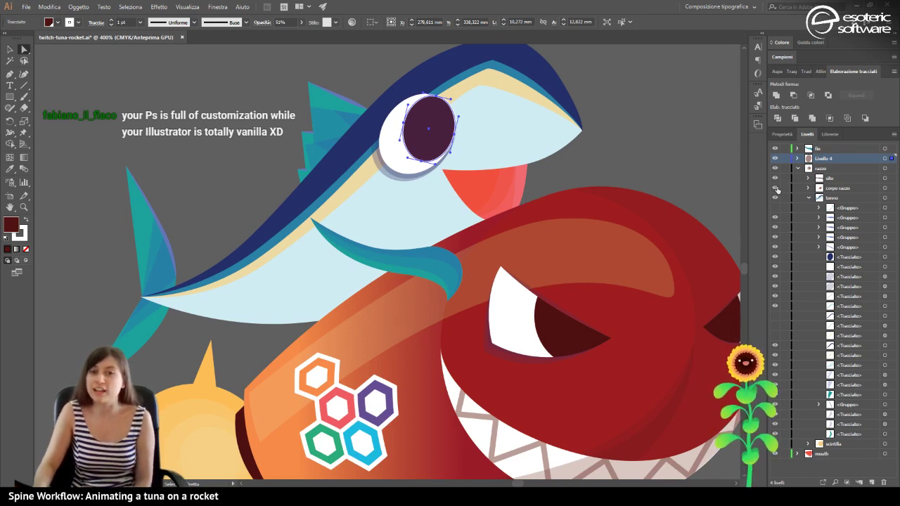
pyautogui.click(798, 160)
pyautogui.click(798, 159)
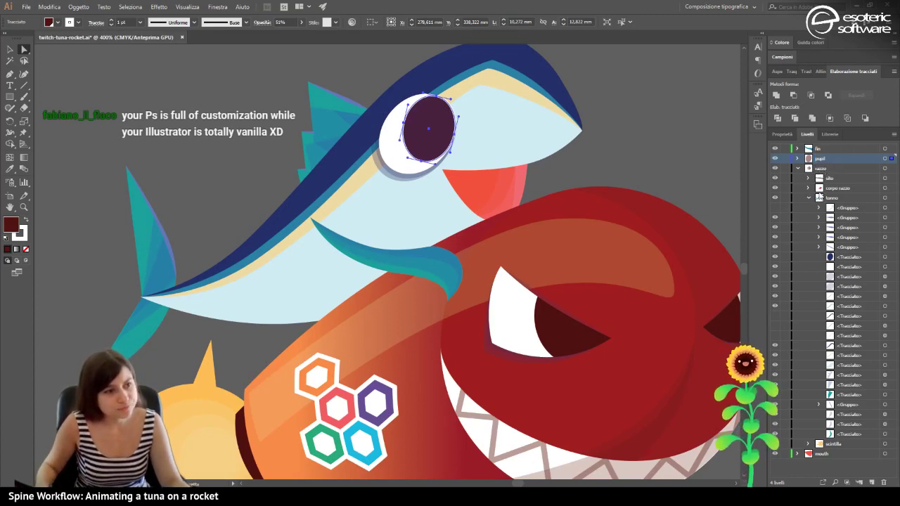
# Create a top-level layer named text below pupil and move the sito artwork from the razzo layer into it.
pyautogui.click(821, 178)
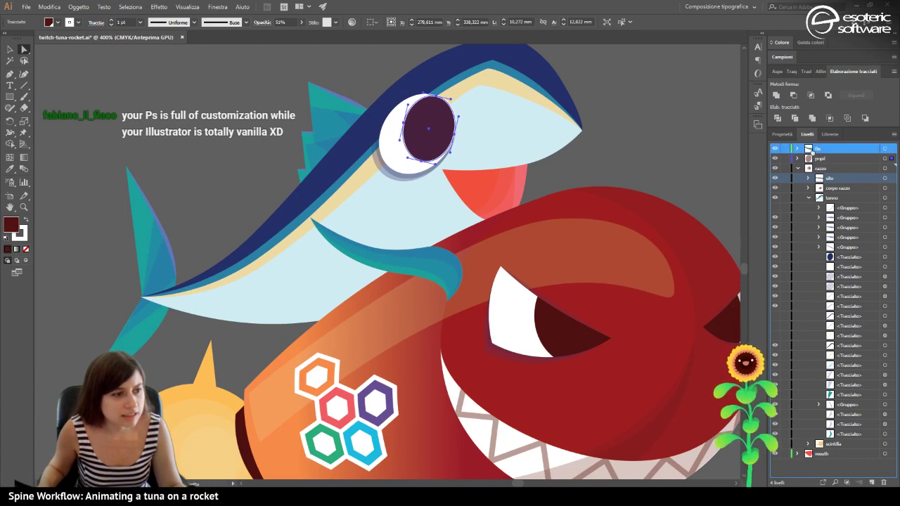
pyautogui.click(869, 467)
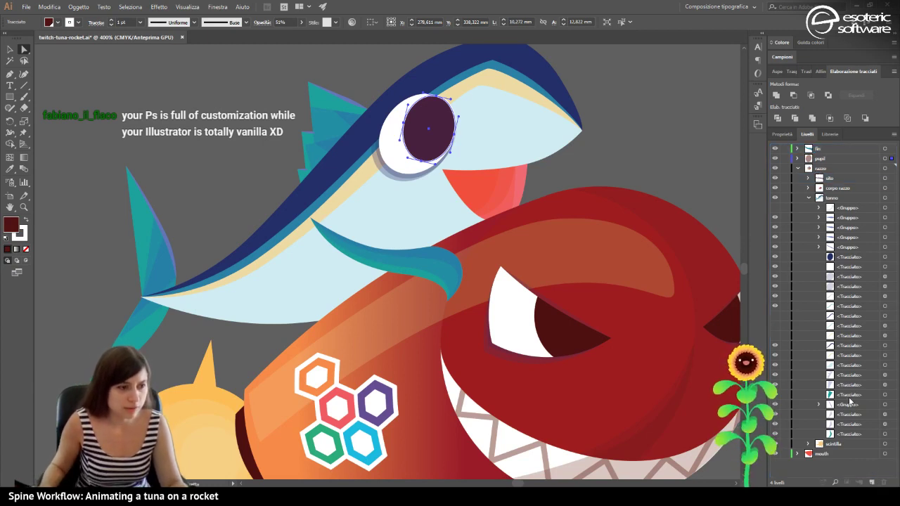
pyautogui.click(872, 481)
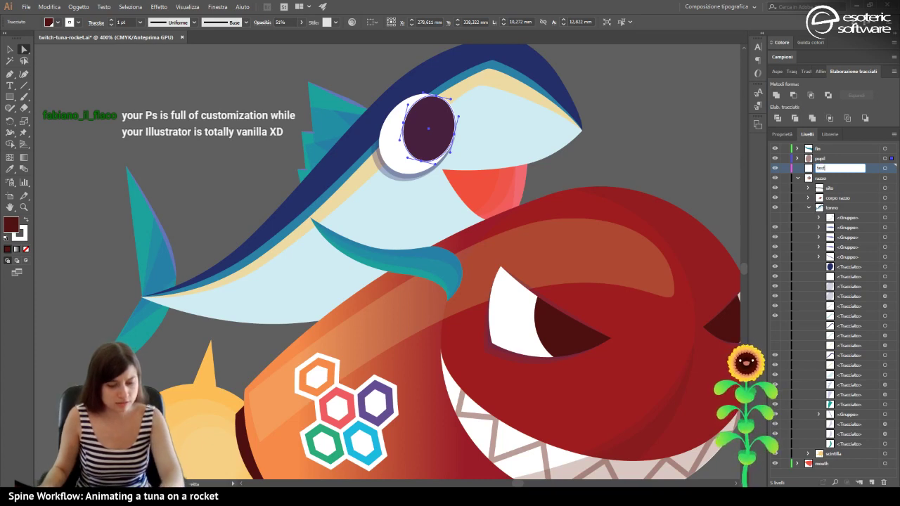
pyautogui.moveTo(821, 183); pyautogui.dragTo(825, 173)
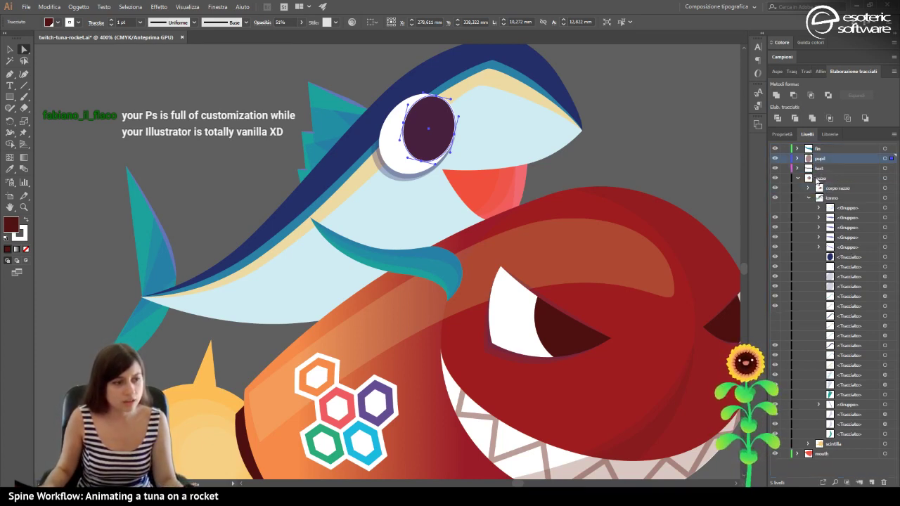
pyautogui.click(823, 189)
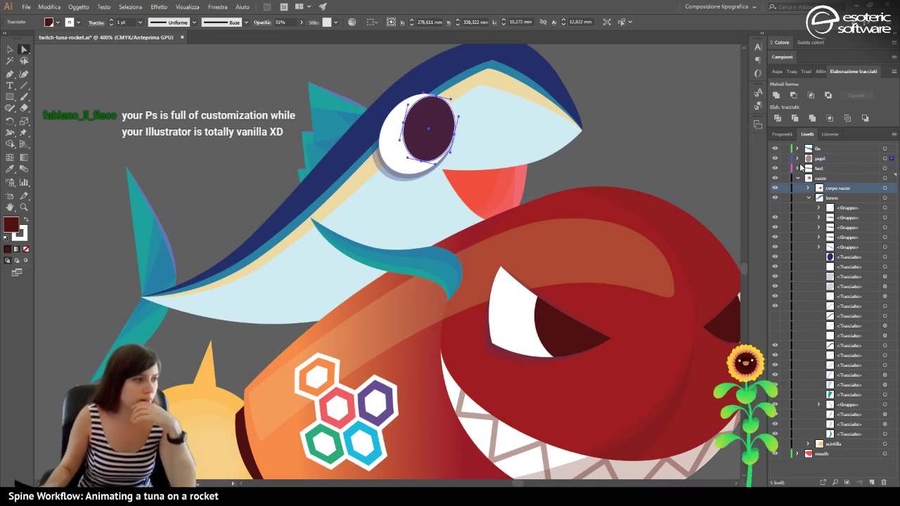
# Select the tuna's white eye shape together with its two shadow paths, group them, and deselect the artwork.
pyautogui.click(399, 169)
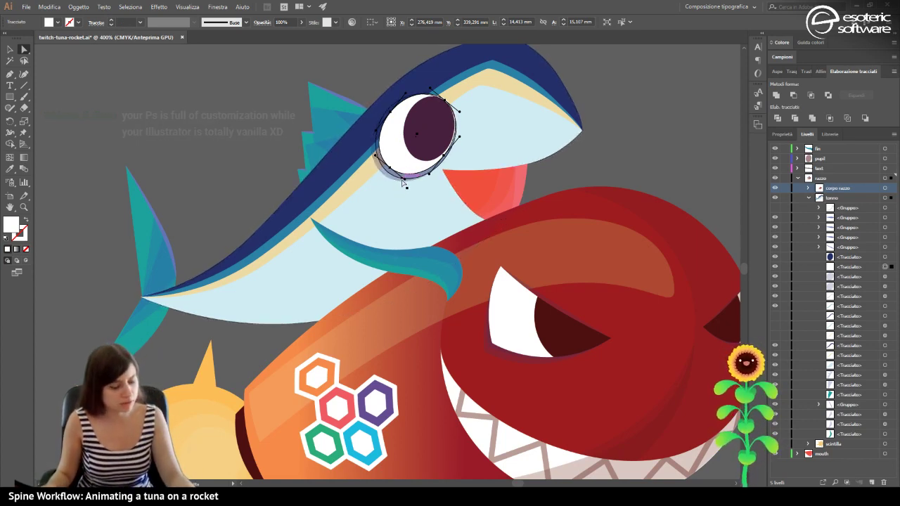
pyautogui.click(397, 183)
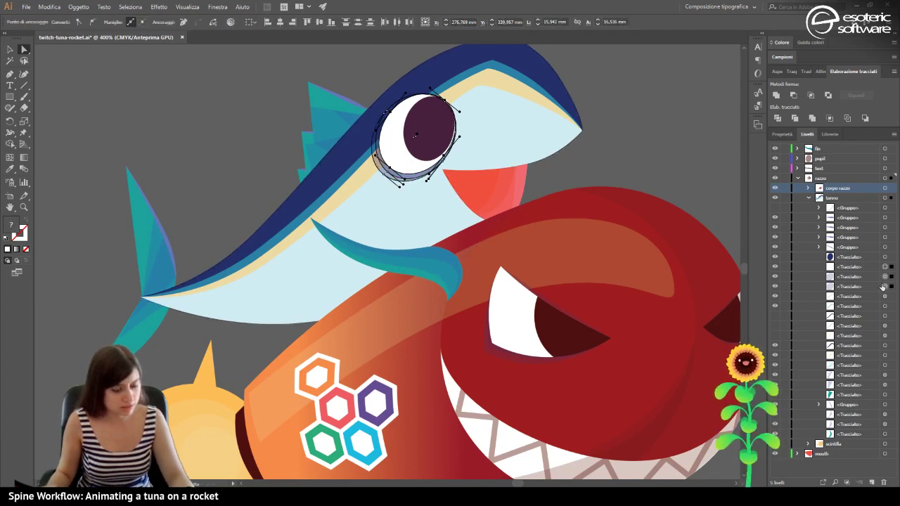
pyautogui.hotkey('ctrl', 'g')
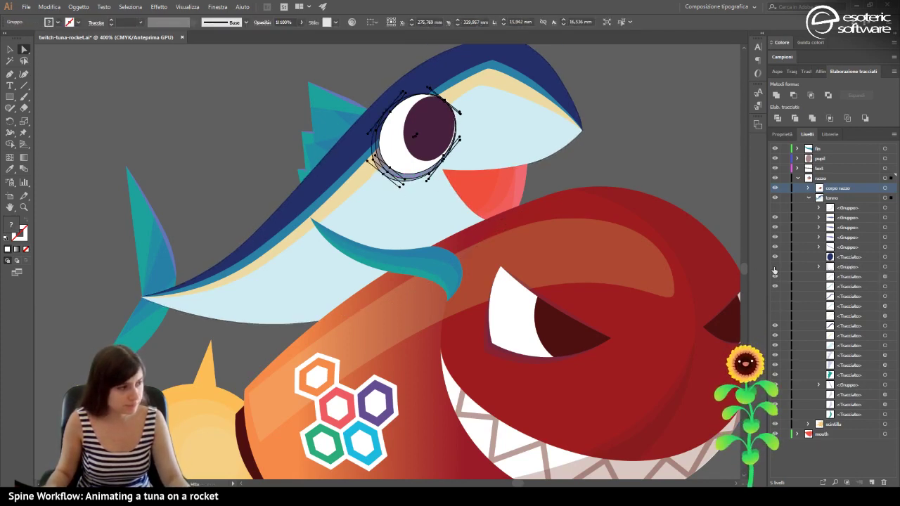
pyautogui.hotkey('ctrl', 'shift', 'a')
# Create a top-level layer named white-eye above razzo and move the grouped eye shapes into it.
pyautogui.click(854, 267)
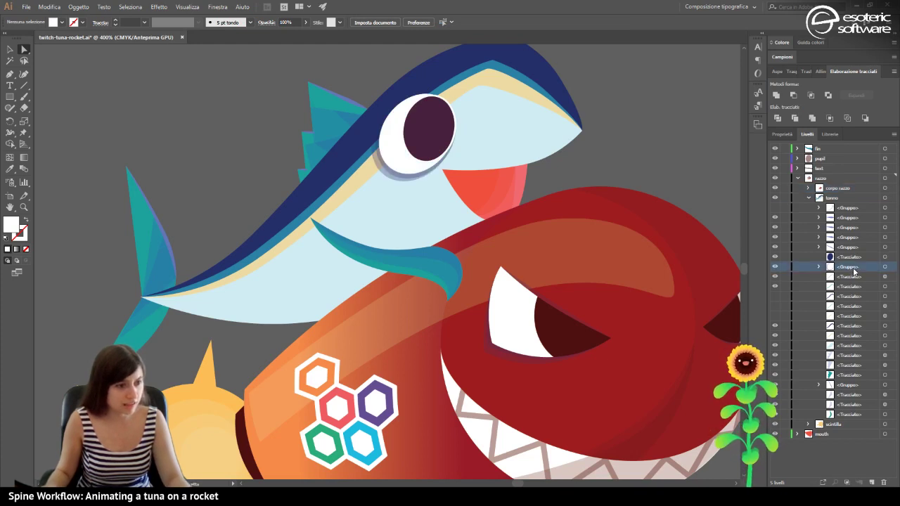
pyautogui.click(874, 483)
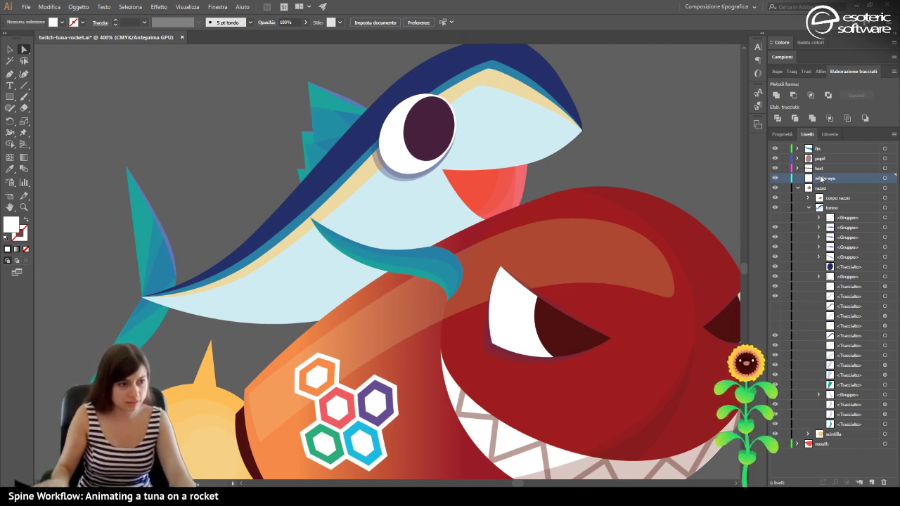
pyautogui.moveTo(838, 279); pyautogui.dragTo(831, 220)
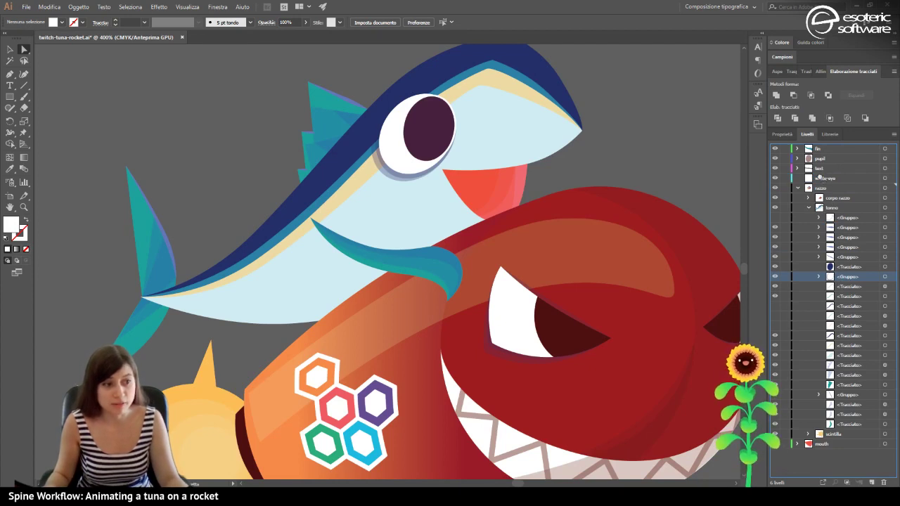
pyautogui.moveTo(807, 180); pyautogui.dragTo(807, 180)
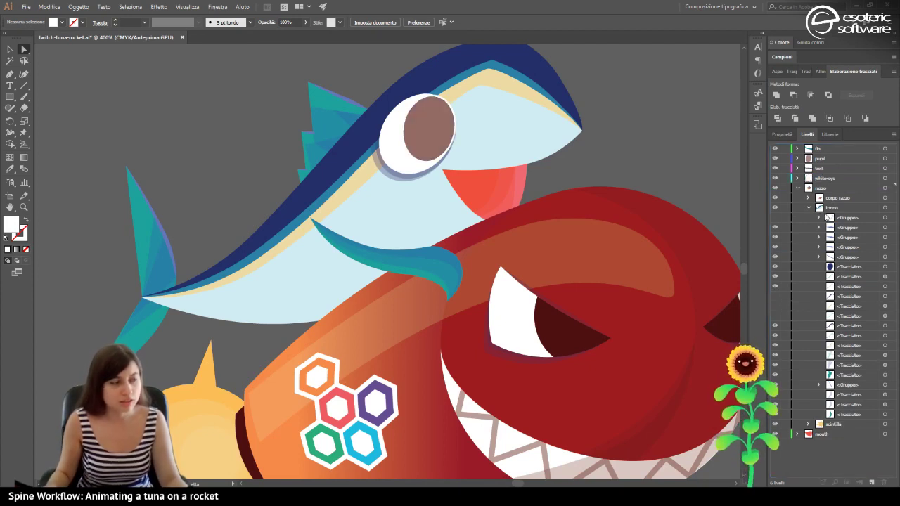
# Set the opacity of the tuna's pupil path to 100% and deselect the artwork.
pyautogui.click(822, 180)
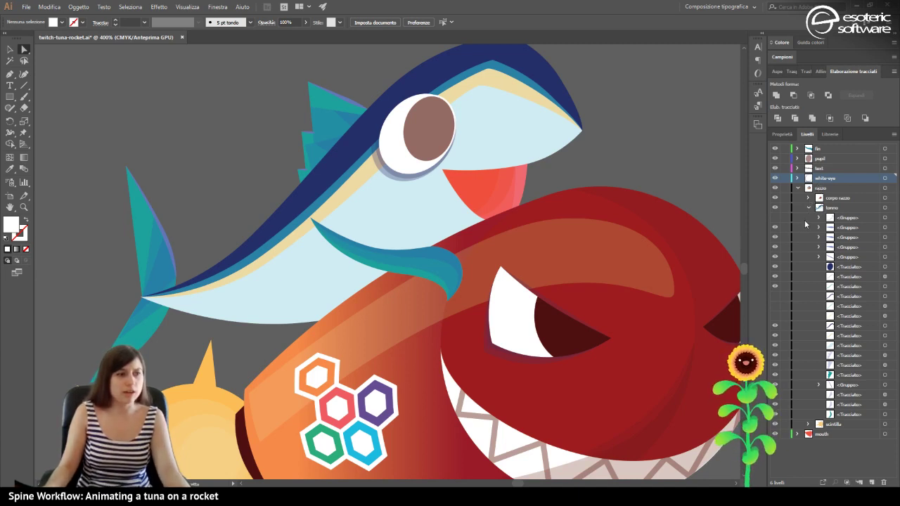
pyautogui.click(798, 158)
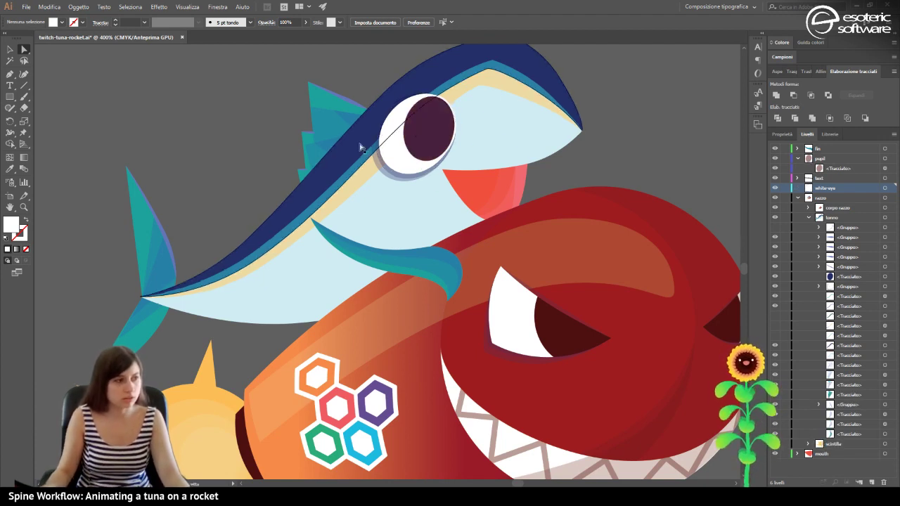
pyautogui.click(417, 134)
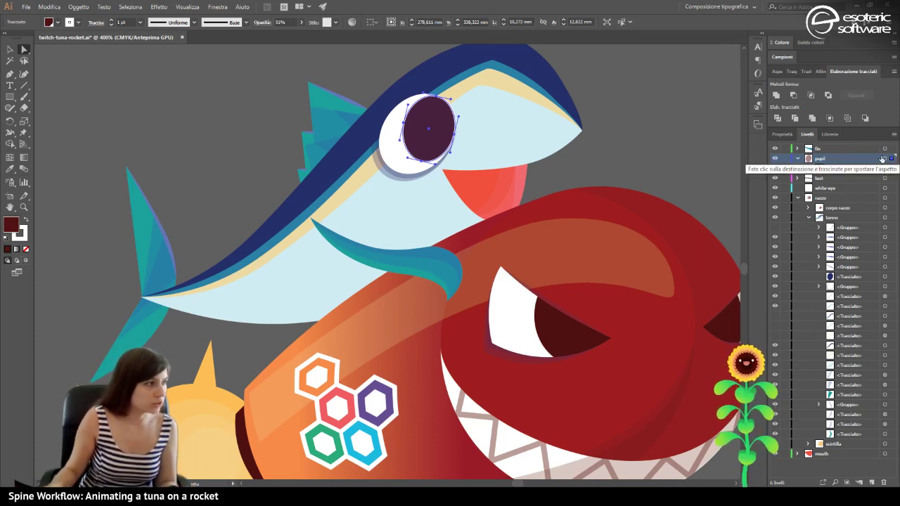
pyautogui.click(798, 159)
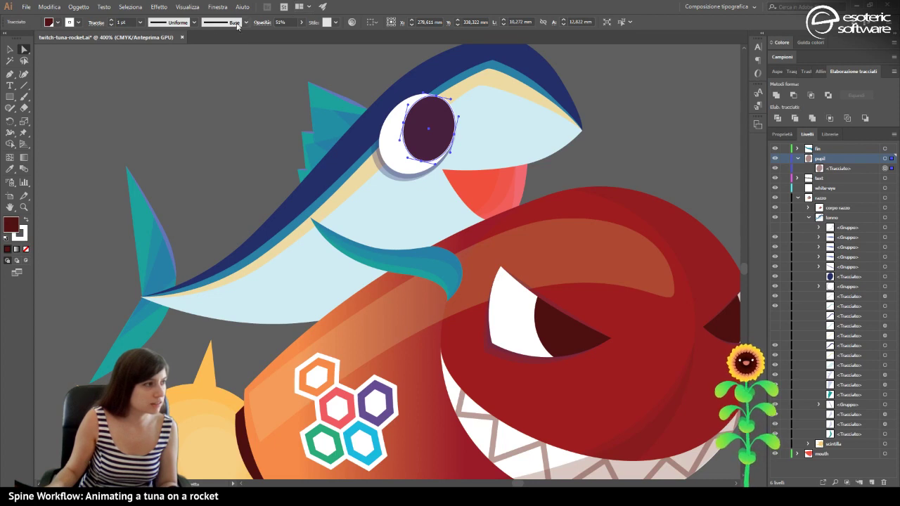
pyautogui.click(301, 23)
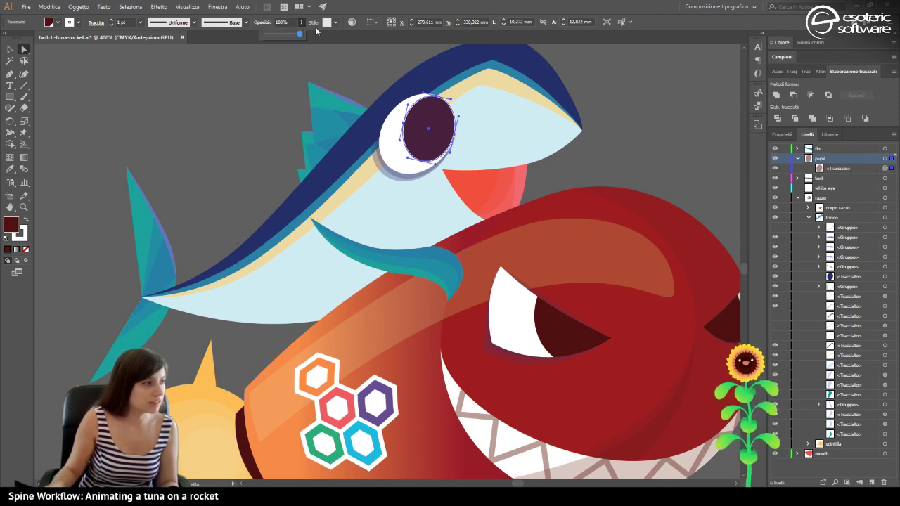
pyautogui.click(816, 189)
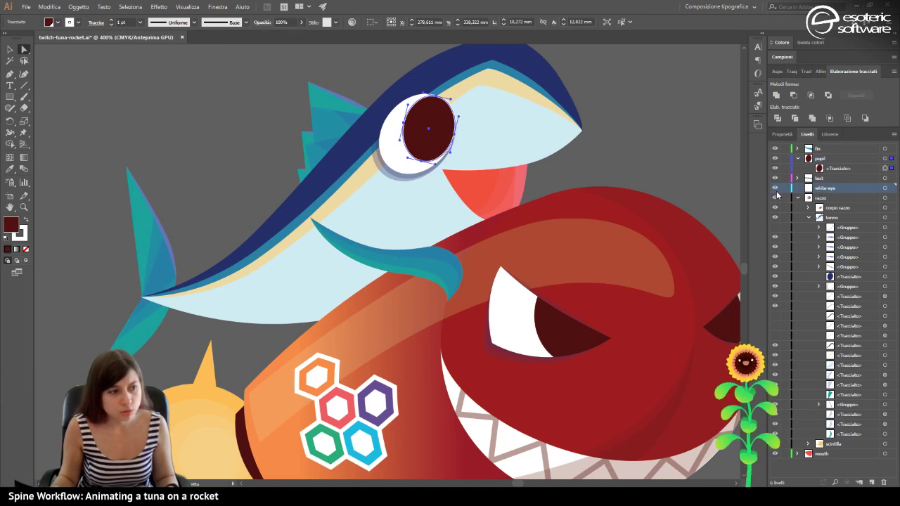
pyautogui.click(563, 161)
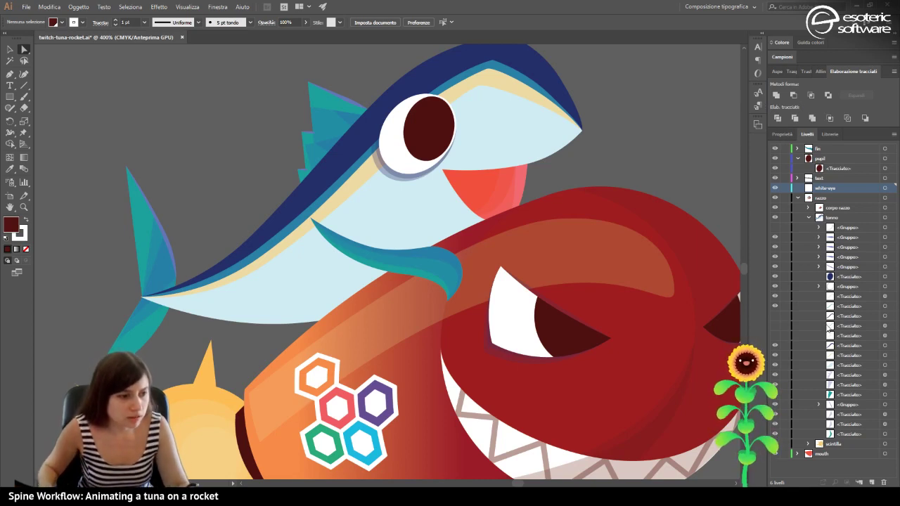
# Move the grouped eye shapes from tonno into the white-eye layer, and place the text layer below mouth in the layer order.
pyautogui.click(844, 227)
pyautogui.moveTo(843, 204); pyautogui.dragTo(840, 187)
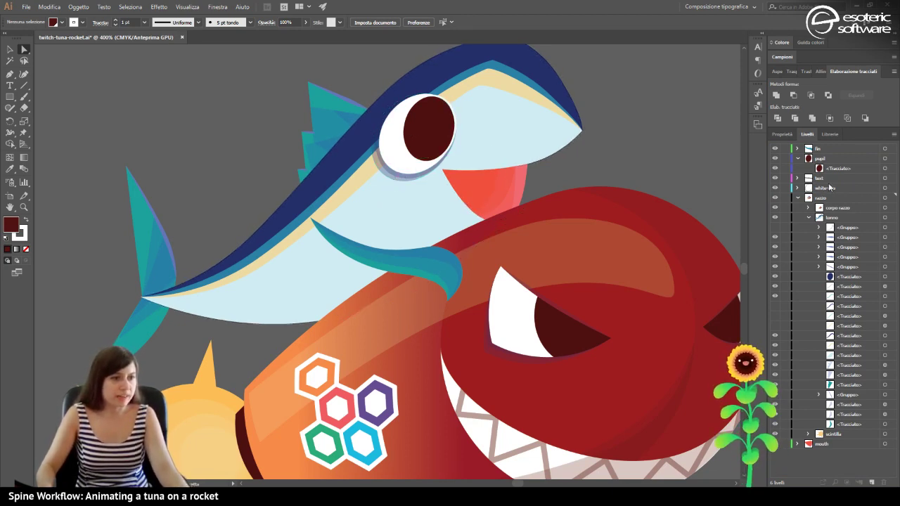
pyautogui.click(799, 158)
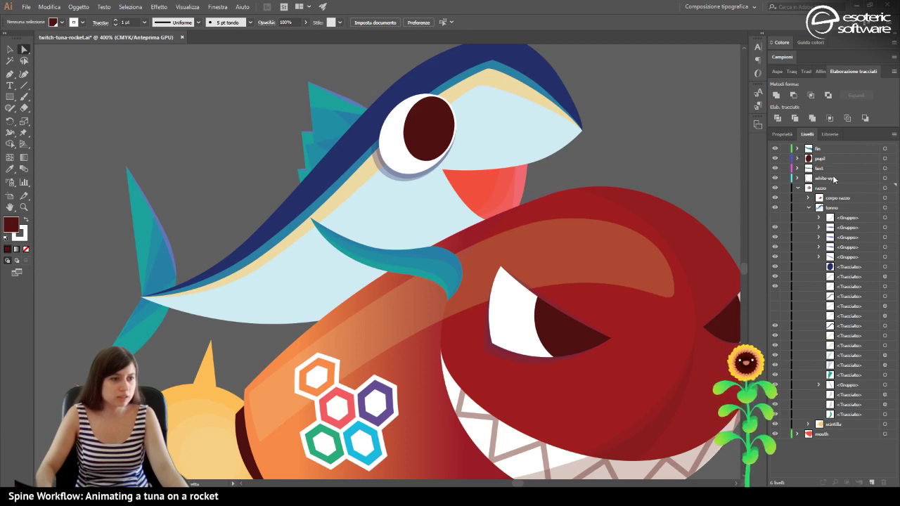
pyautogui.moveTo(826, 178); pyautogui.dragTo(833, 439)
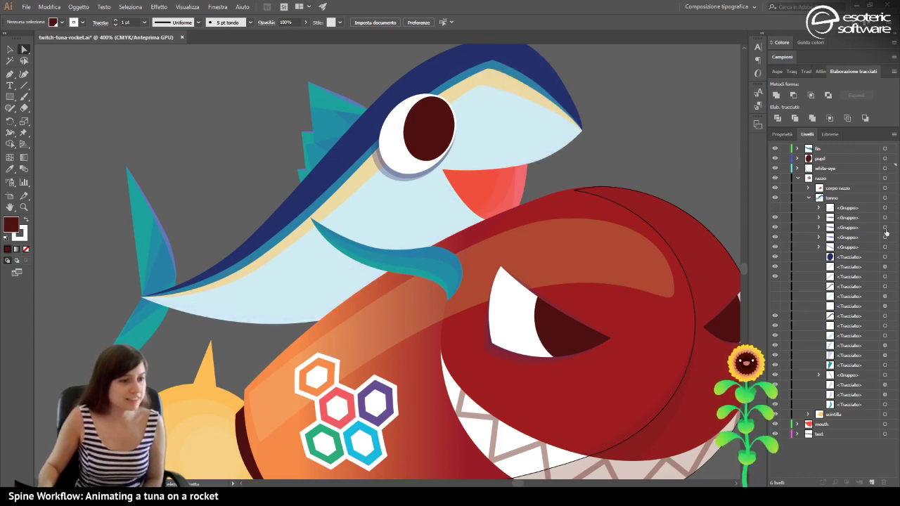
# Examine the hidden group and the three hidden paths in the tonno sublayer by toggling their visibility one at a time.
pyautogui.click(772, 209)
pyautogui.click(774, 208)
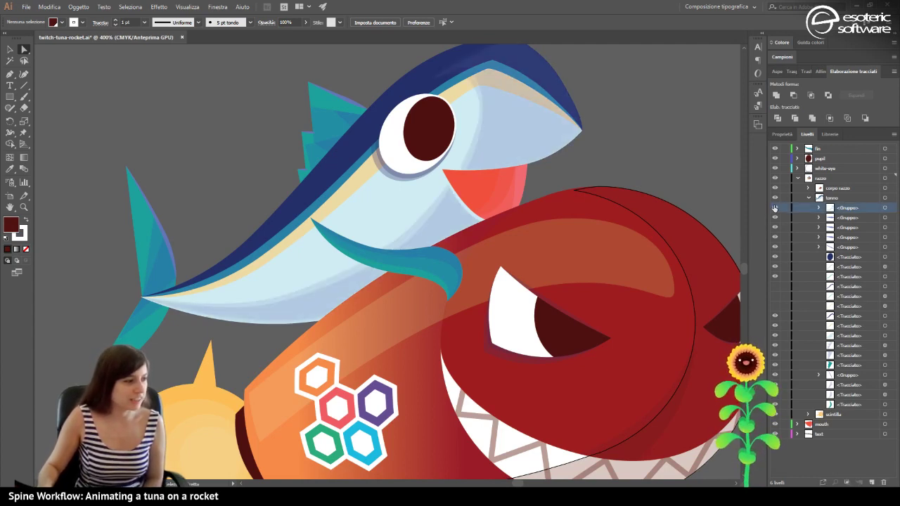
pyautogui.click(774, 208)
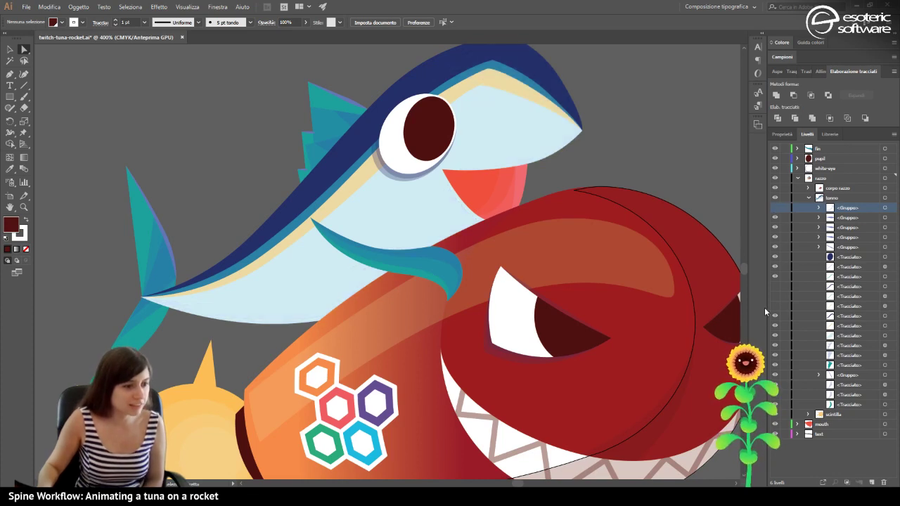
pyautogui.click(774, 286)
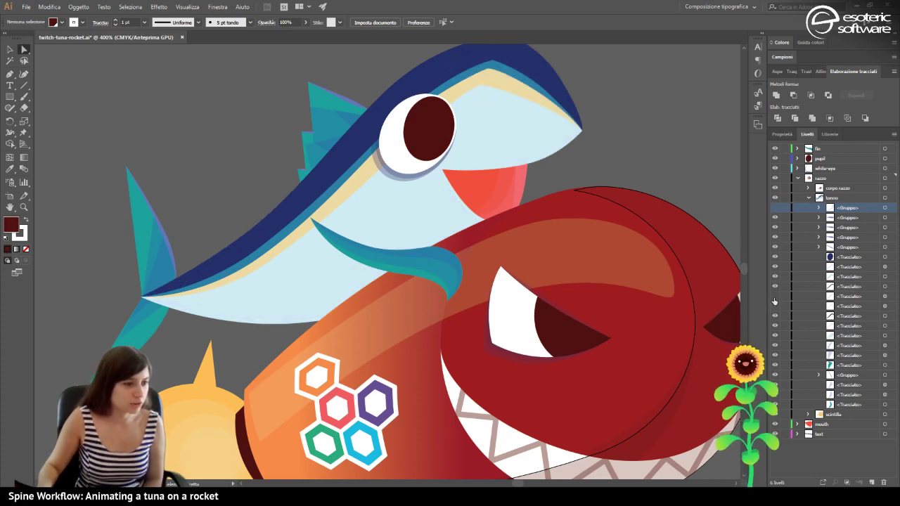
pyautogui.click(775, 288)
pyautogui.click(775, 296)
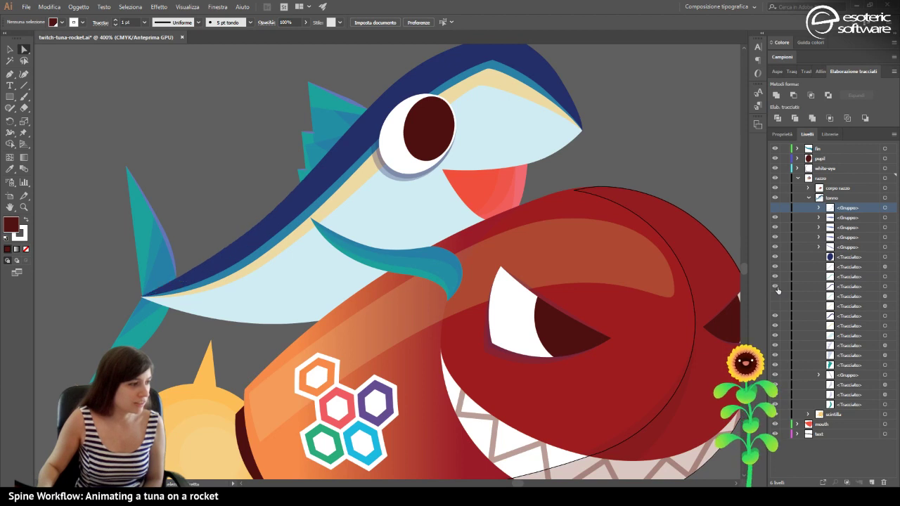
pyautogui.click(775, 296)
pyautogui.click(776, 300)
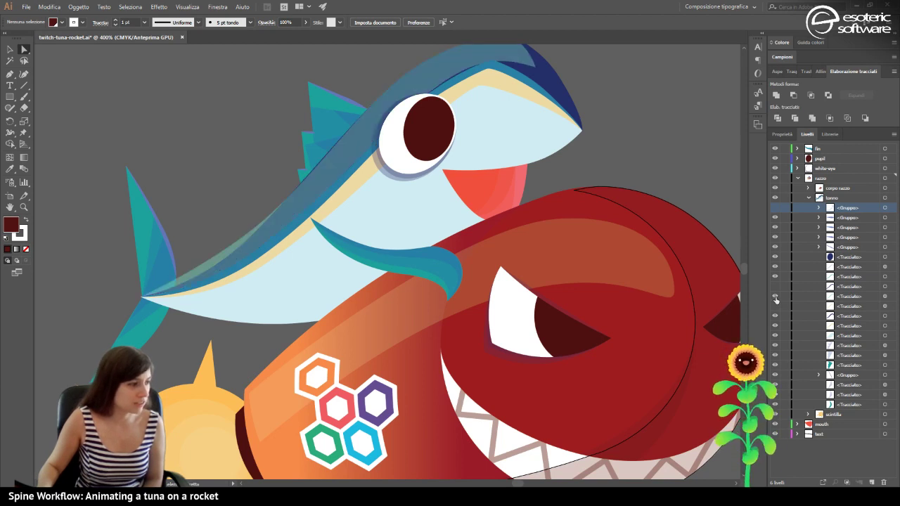
pyautogui.click(775, 300)
pyautogui.click(775, 308)
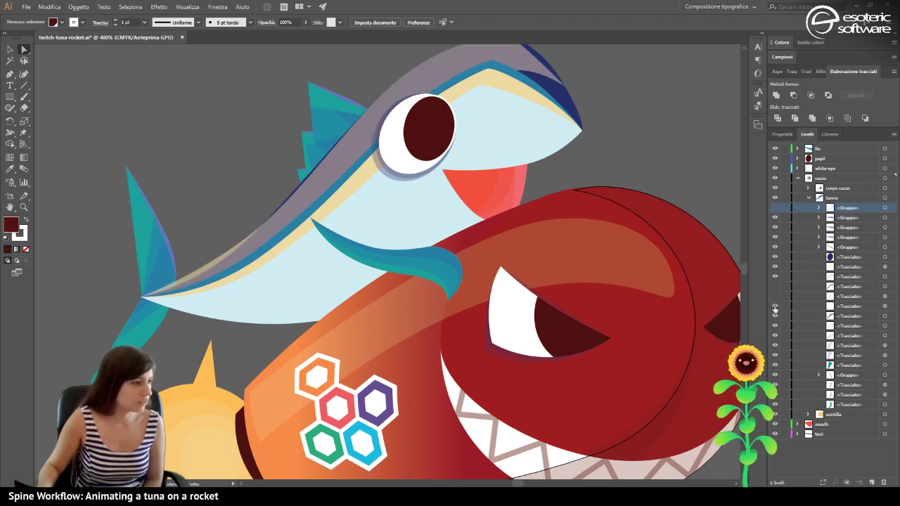
pyautogui.click(776, 303)
# Delete the three consecutive hidden paths from the tonno sublayer.
pyautogui.click(841, 308)
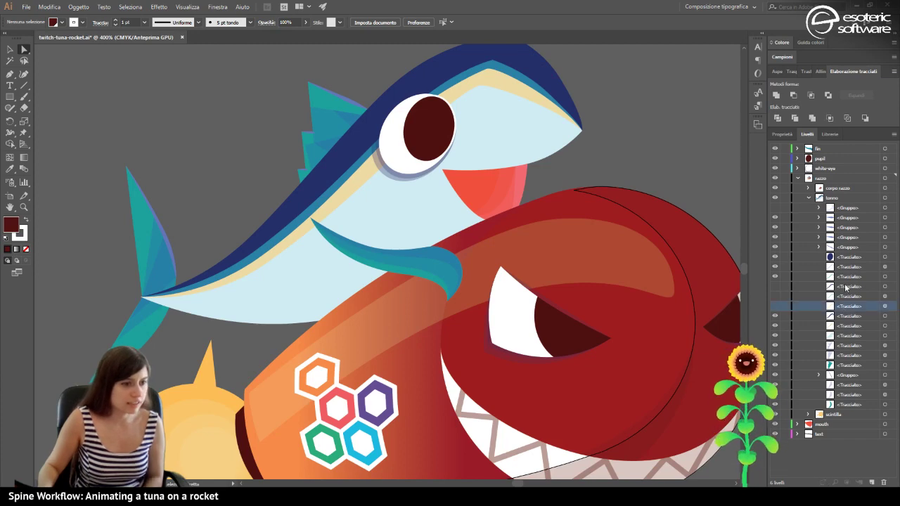
pyautogui.press('Tab')
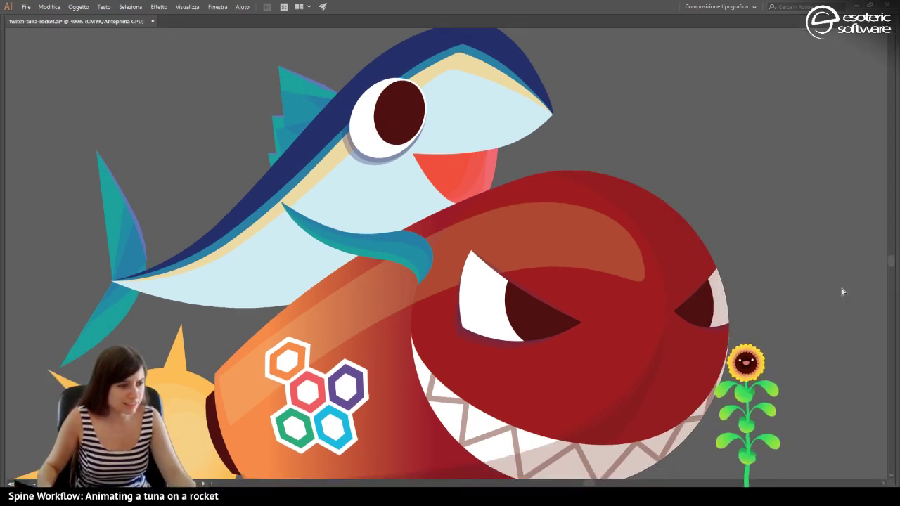
pyautogui.press('Tab')
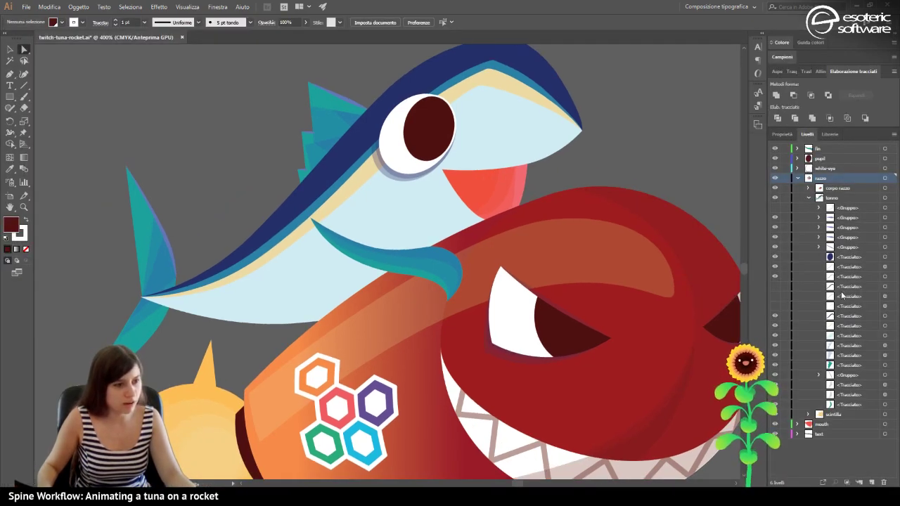
pyautogui.keyDown('shift'); pyautogui.click(842, 287); pyautogui.keyUp('shift')
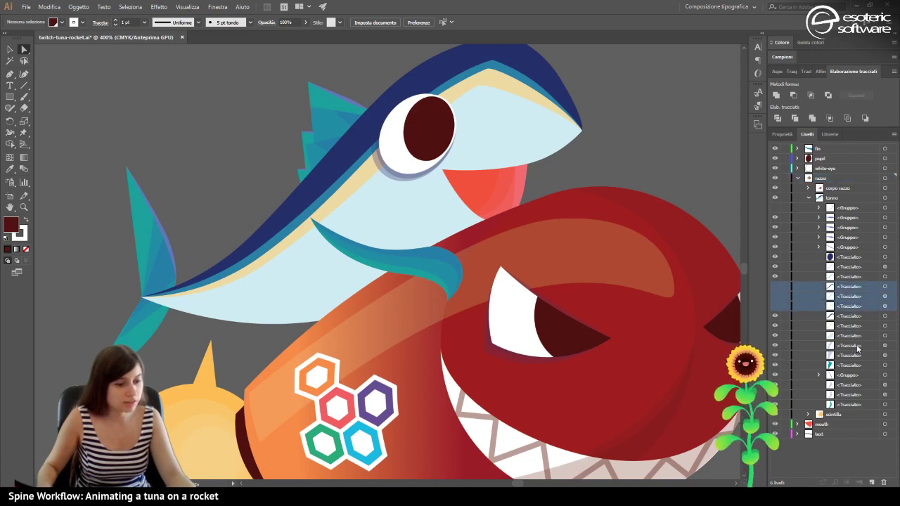
pyautogui.press('Delete')
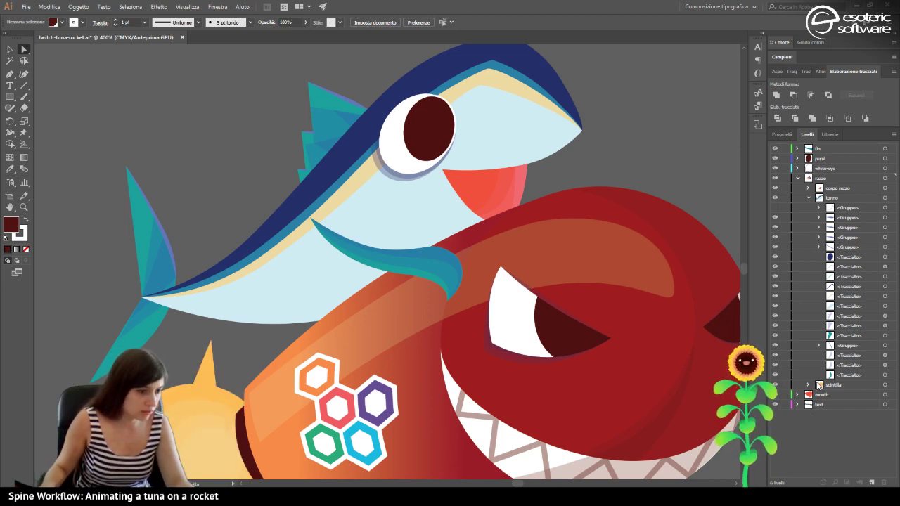
# Create a top-level layer named sparkle above razzo and move the scintilla artwork from the razzo layer into it.
pyautogui.click(824, 385)
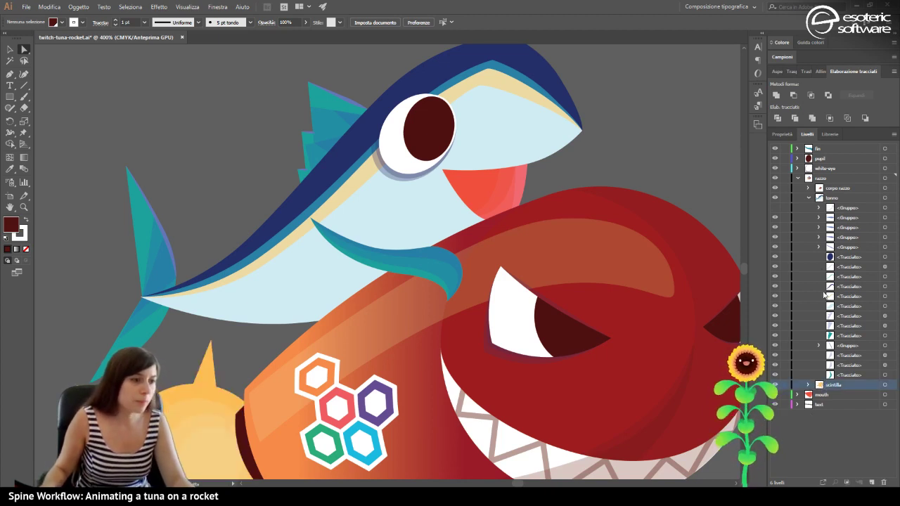
pyautogui.click(872, 481)
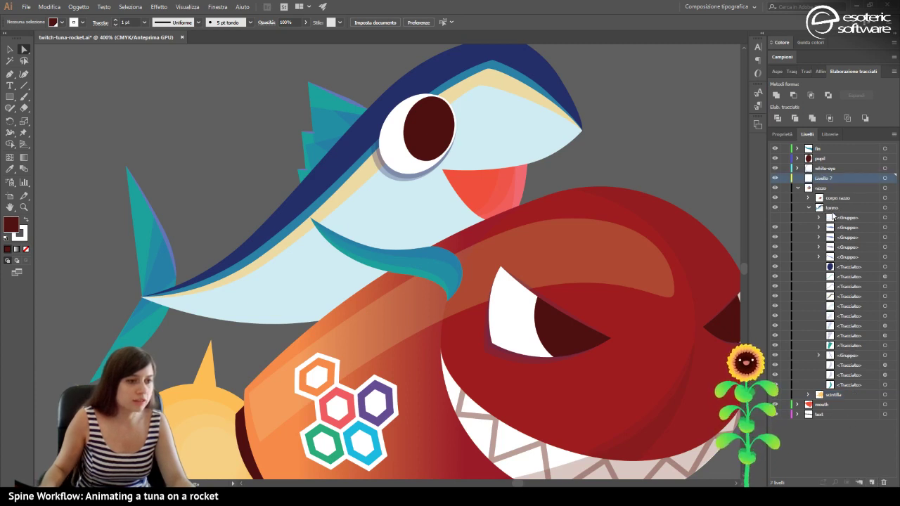
pyautogui.doubleClick(823, 178)
pyautogui.write('sparkle')
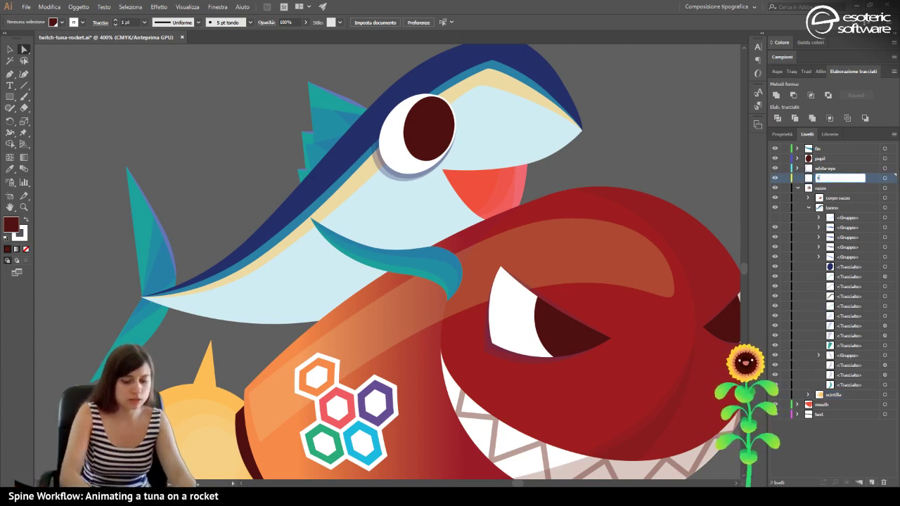
pyautogui.press('Return')
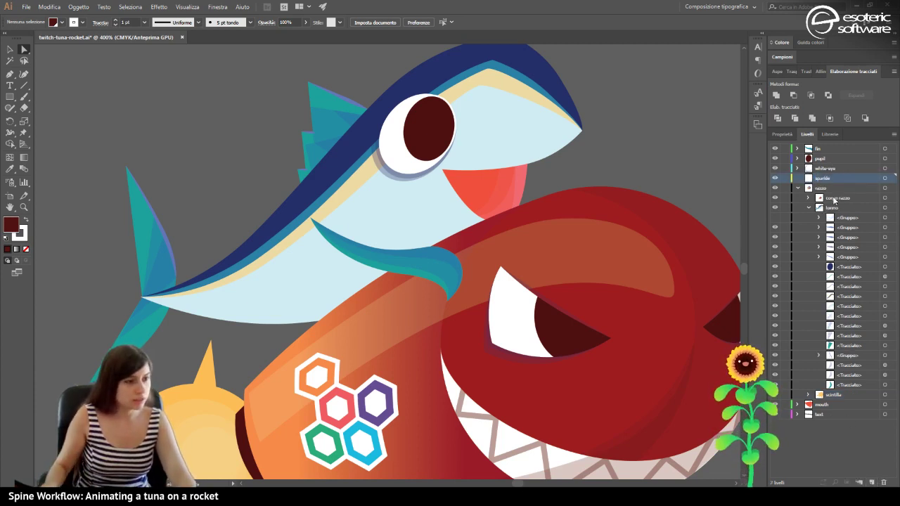
pyautogui.moveTo(833, 394); pyautogui.dragTo(817, 179)
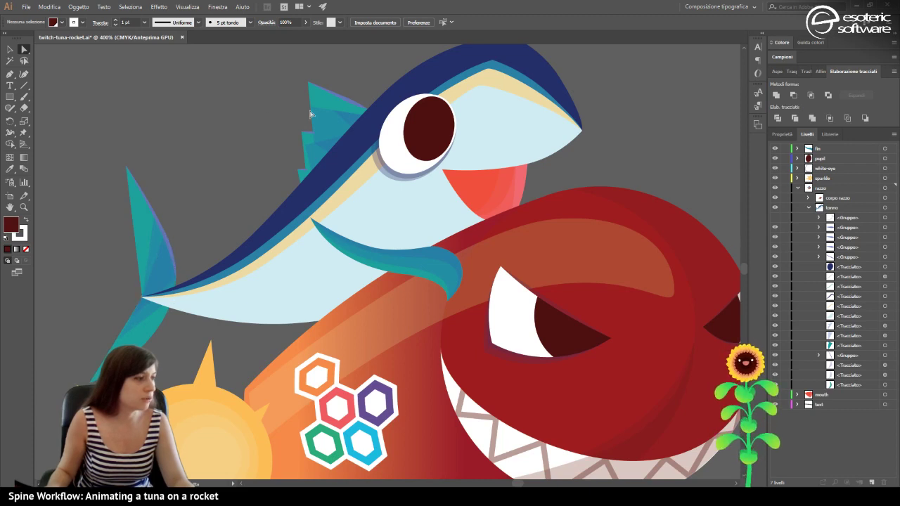
# Select all the shapes of the fin on the tuna's back and group them.
pyautogui.moveTo(363, 72); pyautogui.dragTo(269, 120)
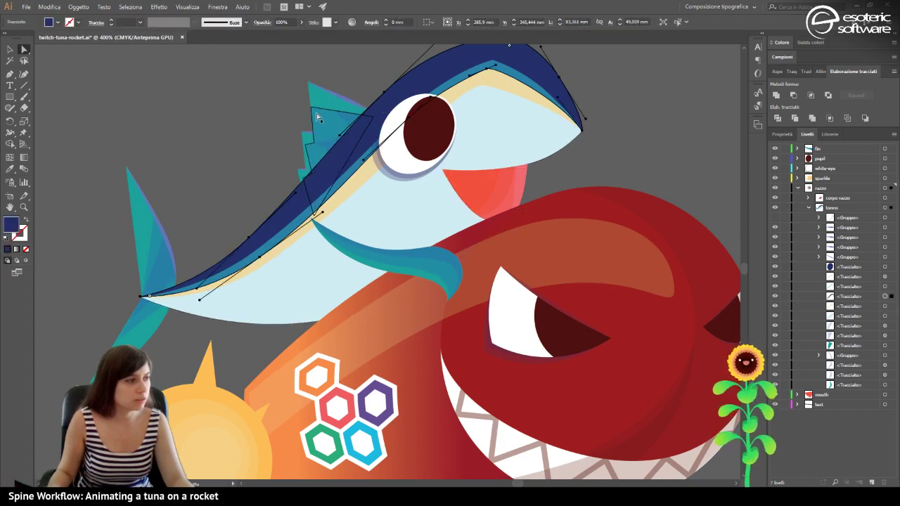
pyautogui.moveTo(233, 63); pyautogui.dragTo(302, 131)
pyautogui.hotkey('ctrl', 'g')
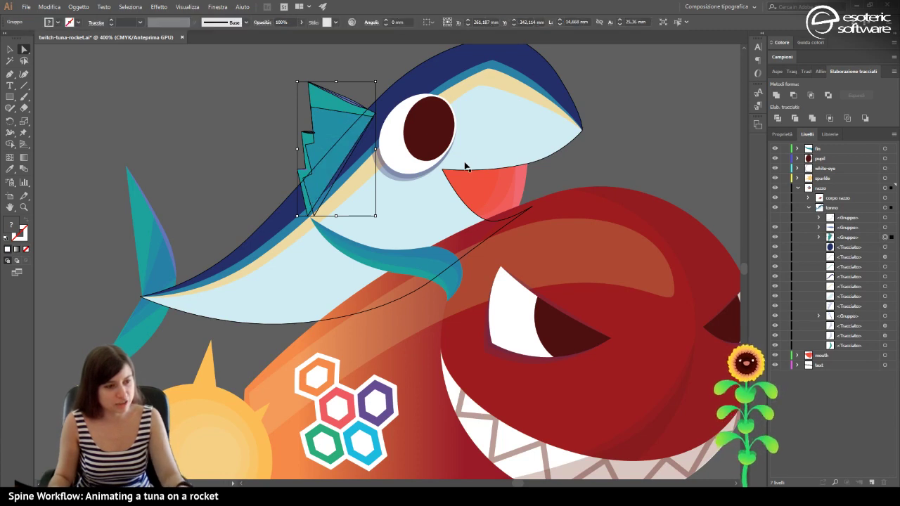
# Create three empty top-level layers between sparkle and razzo, keeping all three.
pyautogui.click(872, 483)
pyautogui.click(872, 482)
pyautogui.click(872, 483)
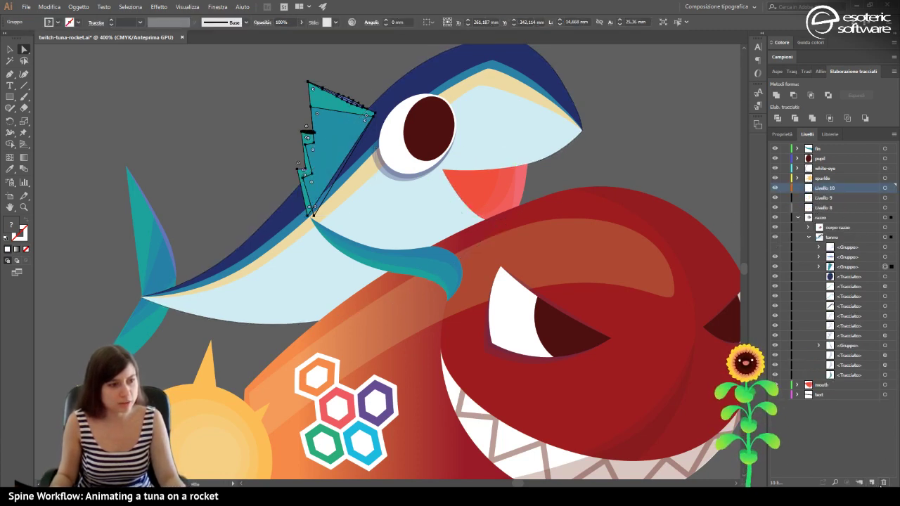
pyautogui.click(883, 483)
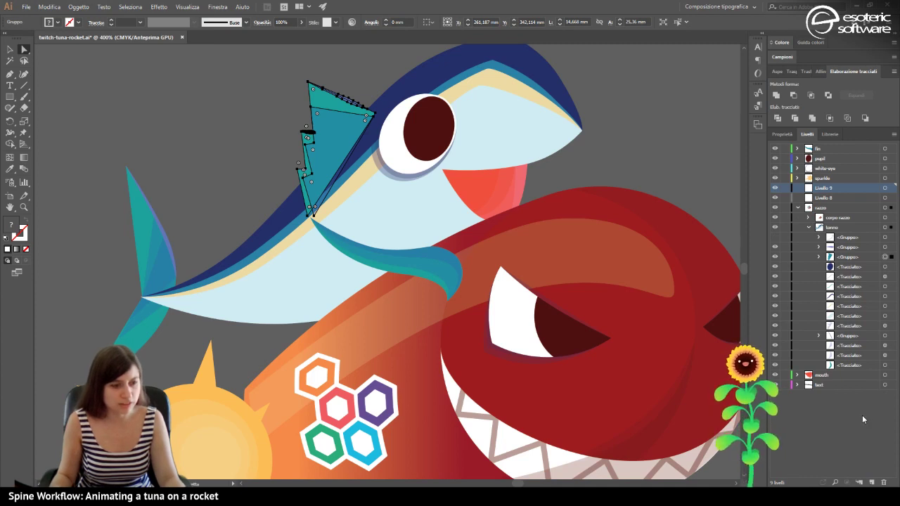
pyautogui.hotkey('ctrl', 'z')
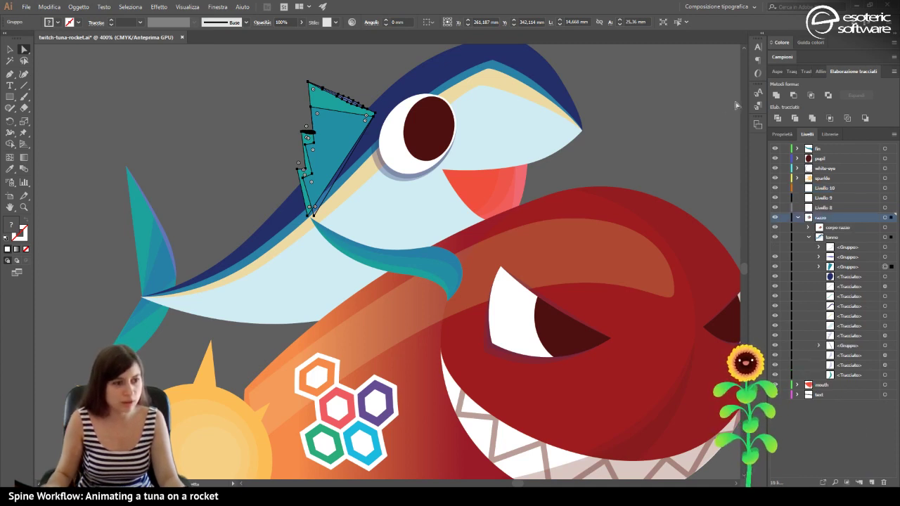
# Move the grouped back fin shapes into the uppermost of the new layers and rename that layer as upper-fin.
pyautogui.click(835, 270)
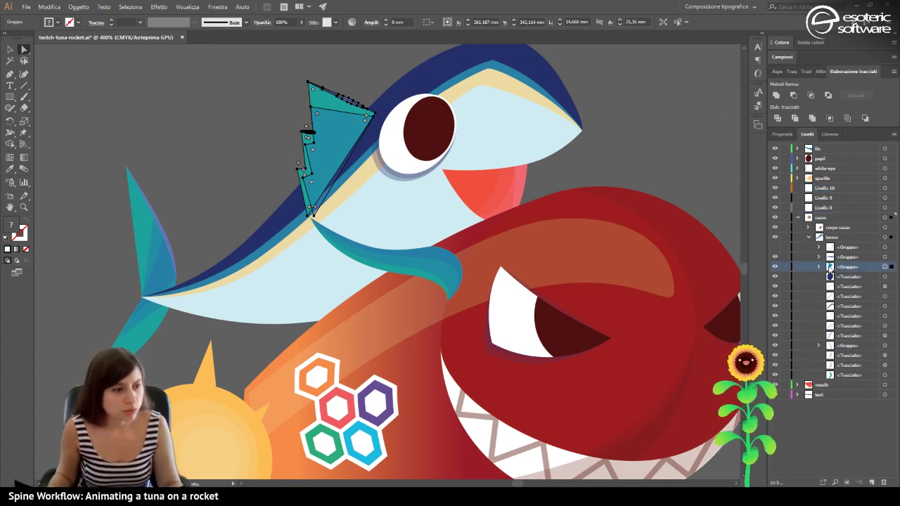
pyautogui.moveTo(829, 270); pyautogui.dragTo(840, 190)
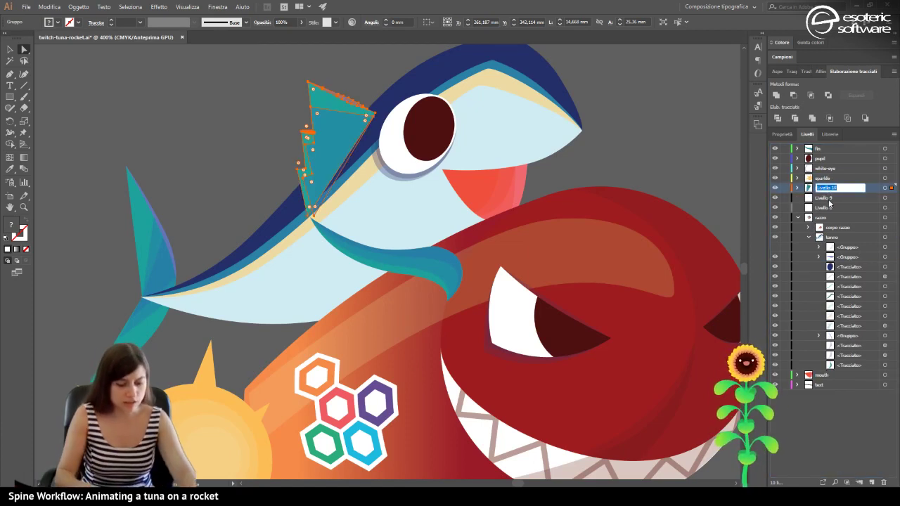
pyautogui.write('UPPERFI')
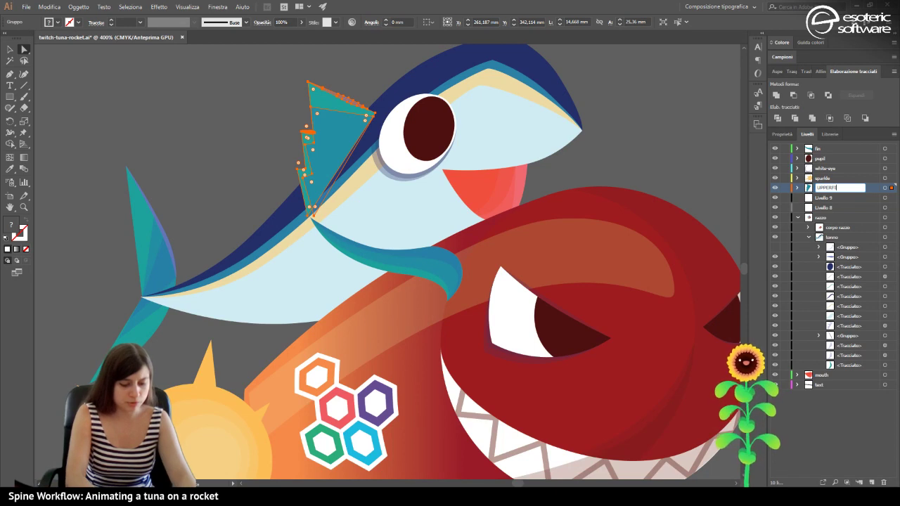
pyautogui.write('N')
pyautogui.press('Return')
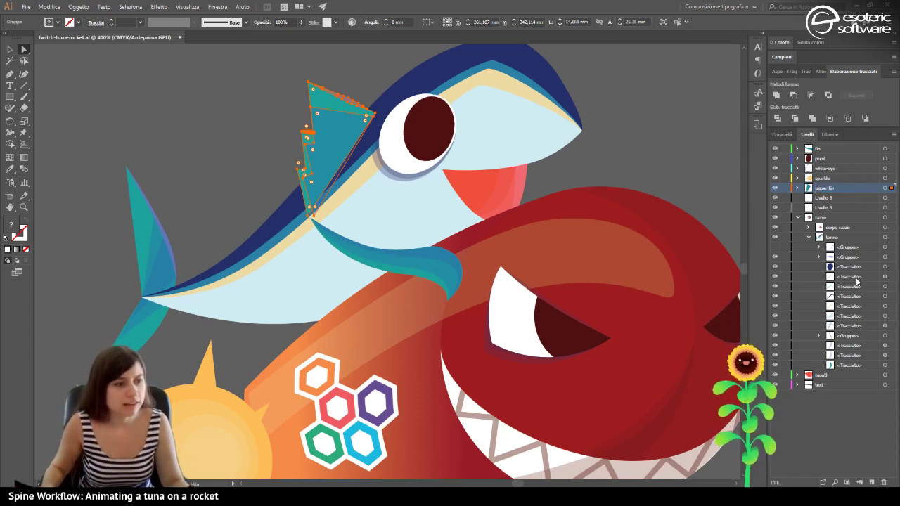
# Select all the shapes of the tuna's tail and group them.
pyautogui.click(773, 365)
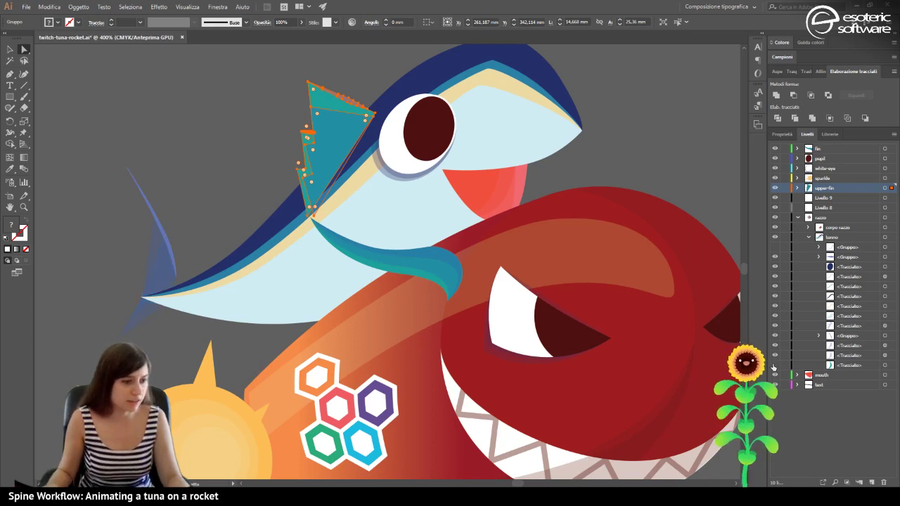
pyautogui.click(774, 366)
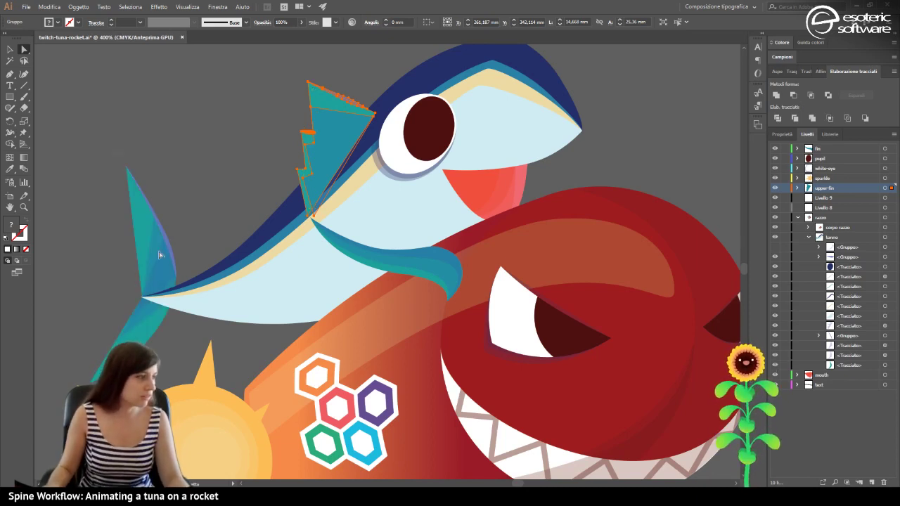
pyautogui.click(197, 276)
pyautogui.hotkey('ctrl', 'z')
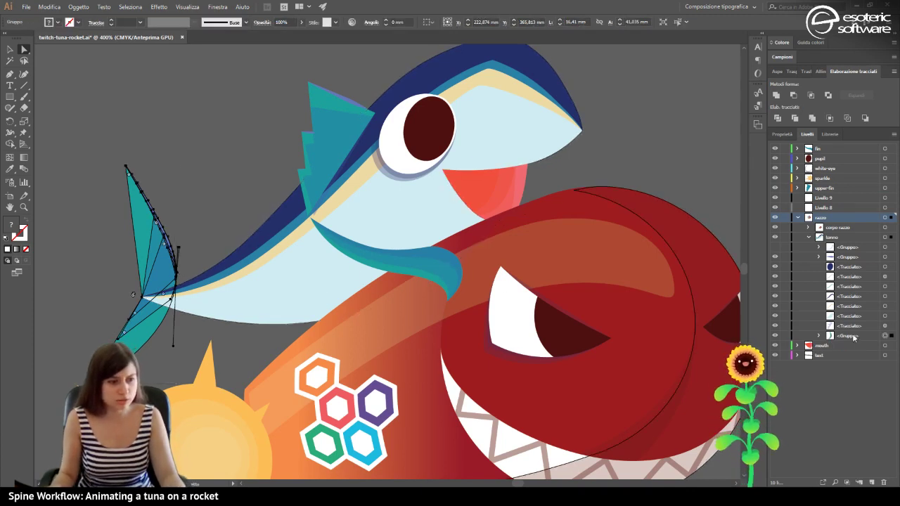
# Move the grouped tail shapes into the empty layer Livello 9 and rename that layer as fin.
pyautogui.moveTo(853, 338); pyautogui.dragTo(841, 276)
pyautogui.moveTo(836, 195); pyautogui.dragTo(818, 194)
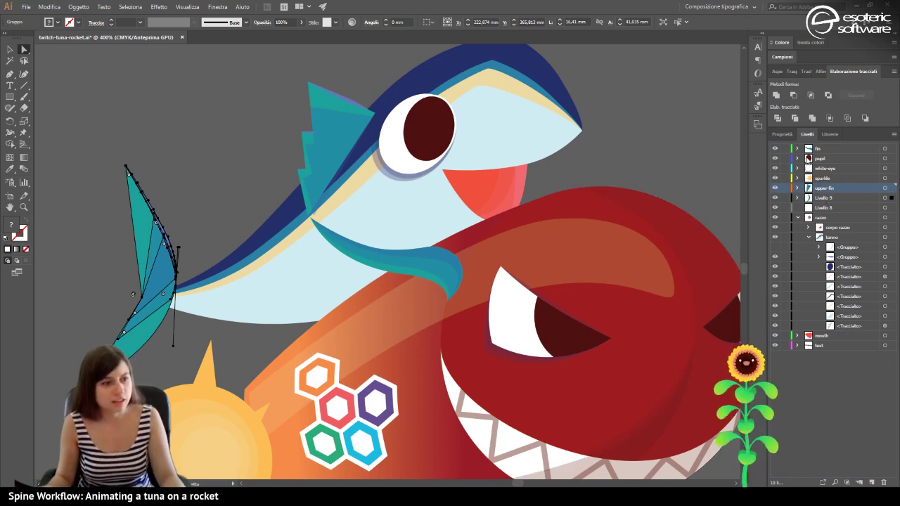
pyautogui.doubleClick(824, 198)
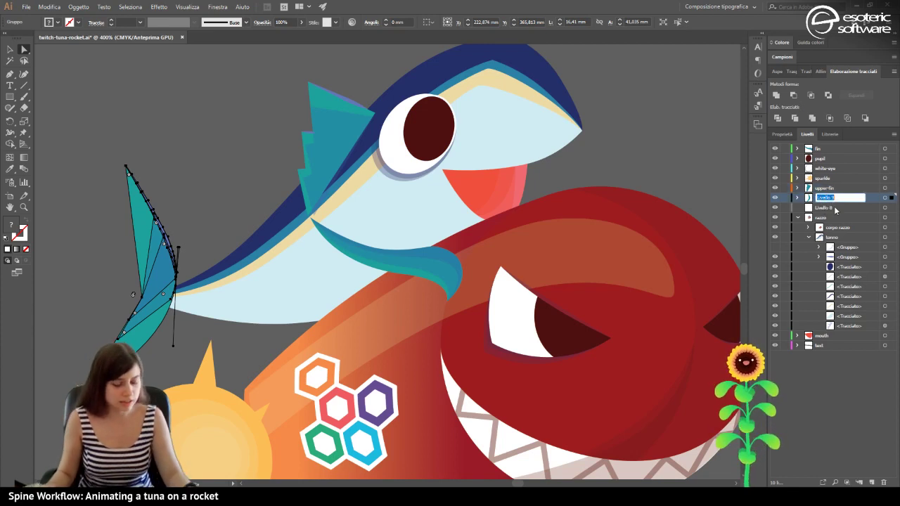
pyautogui.write('fin')
pyautogui.press('Return')
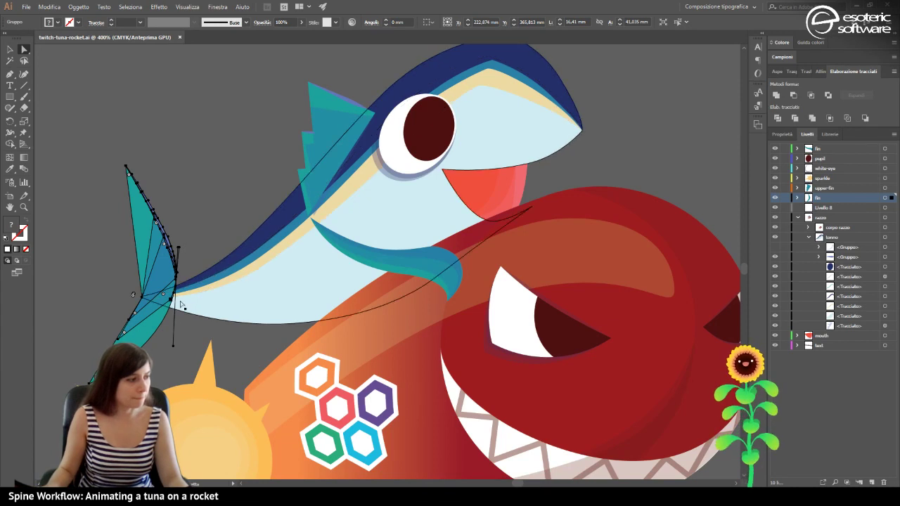
# Rename the tonno sublayer as tuna-body and move it into layer Livello 8, placed above upper-fin.
pyautogui.click(809, 238)
pyautogui.doubleClick(833, 237)
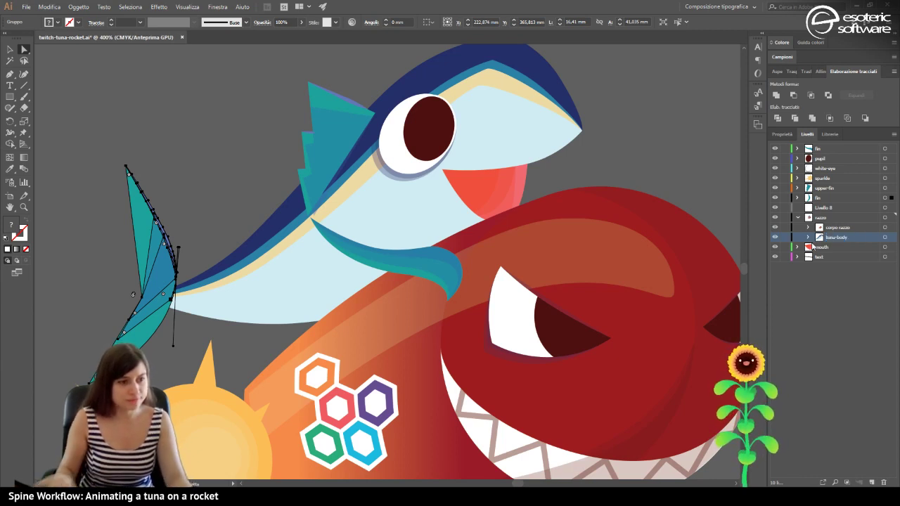
pyautogui.moveTo(829, 239); pyautogui.dragTo(831, 187)
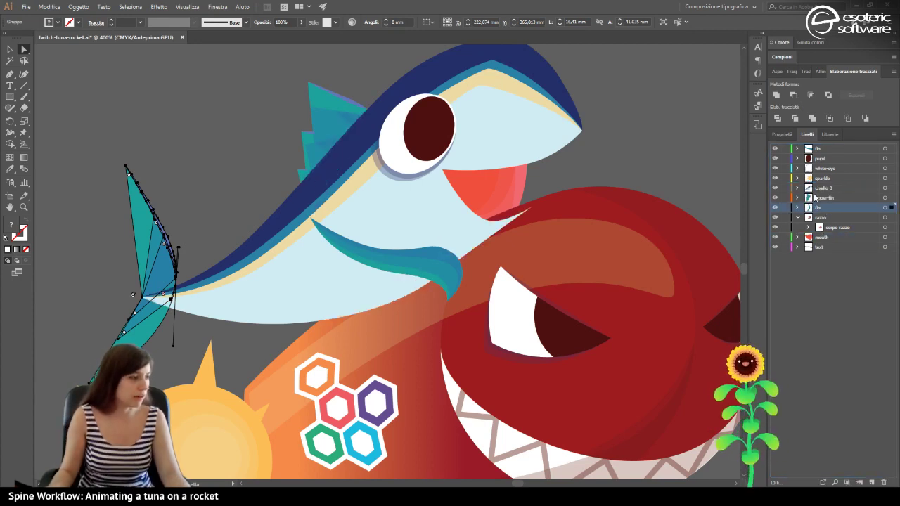
# Save the document and hide the razzo layer to isolate the tuna's lower jaw.
pyautogui.click(628, 163)
pyautogui.hotkey('ctrl', 's')
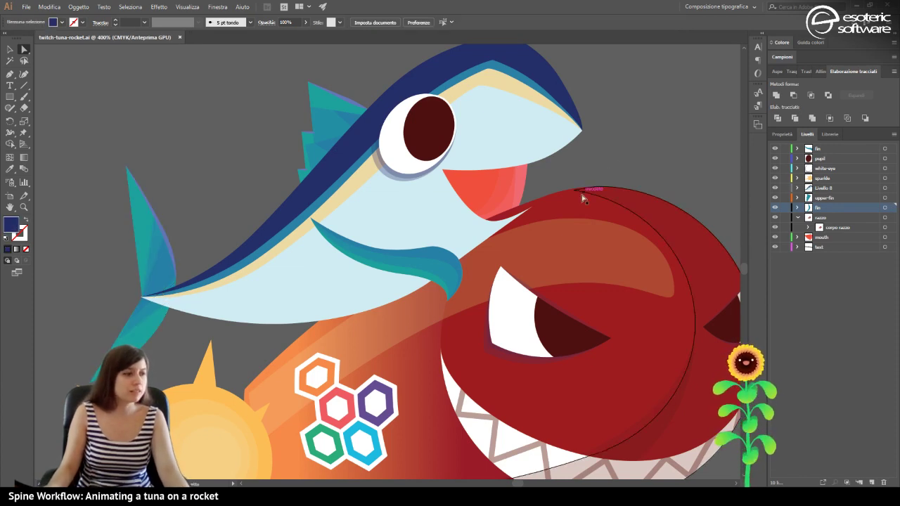
pyautogui.click(458, 235)
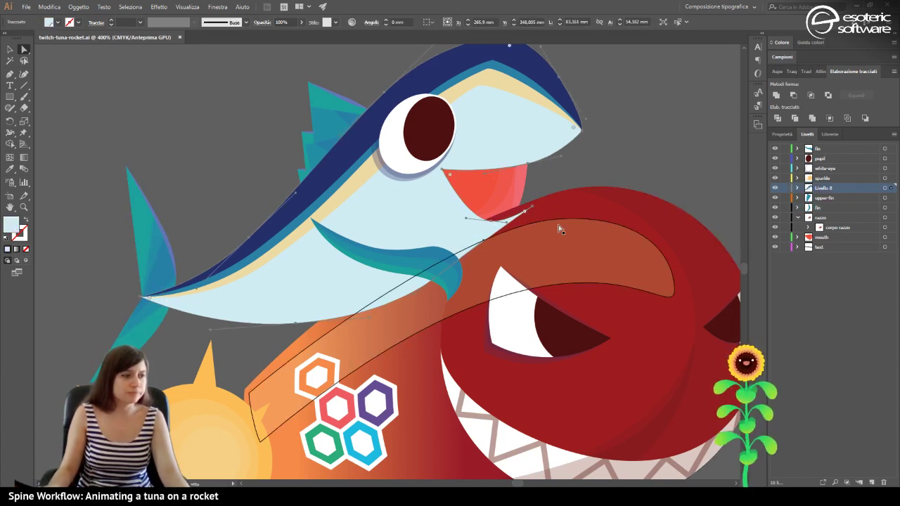
pyautogui.click(775, 217)
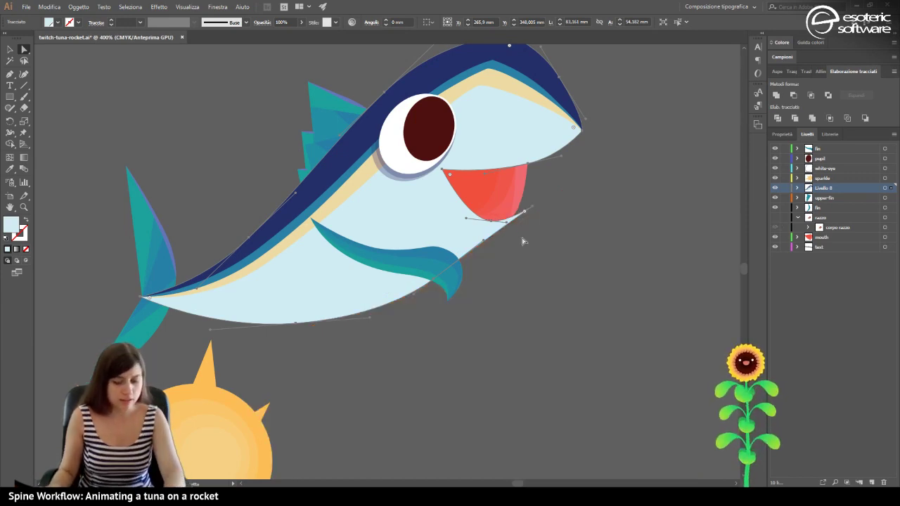
# Pull the anchor point at the tip of the tuna's lower jaw back to the lower end of the mouth.
pyautogui.hotkey('ctrl', '+')
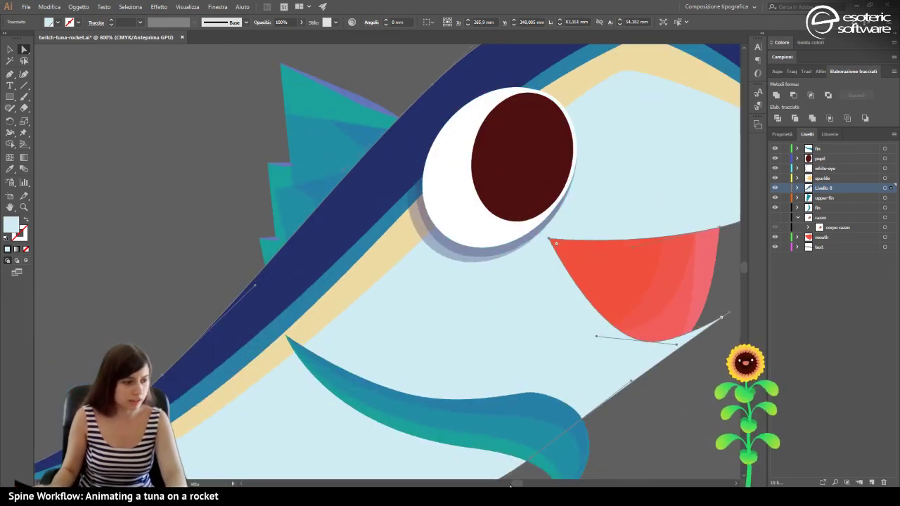
pyautogui.moveTo(511, 485); pyautogui.dragTo(519, 483)
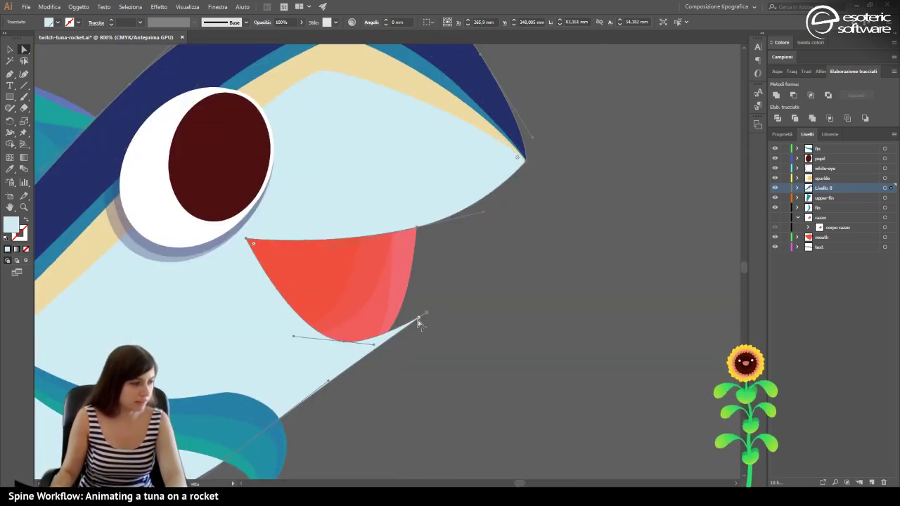
pyautogui.moveTo(419, 318); pyautogui.dragTo(397, 339)
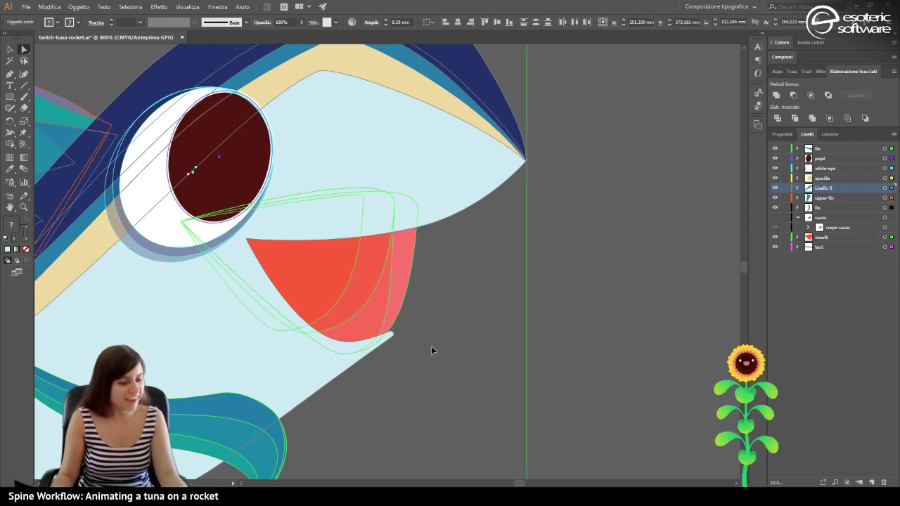
pyautogui.click(459, 323)
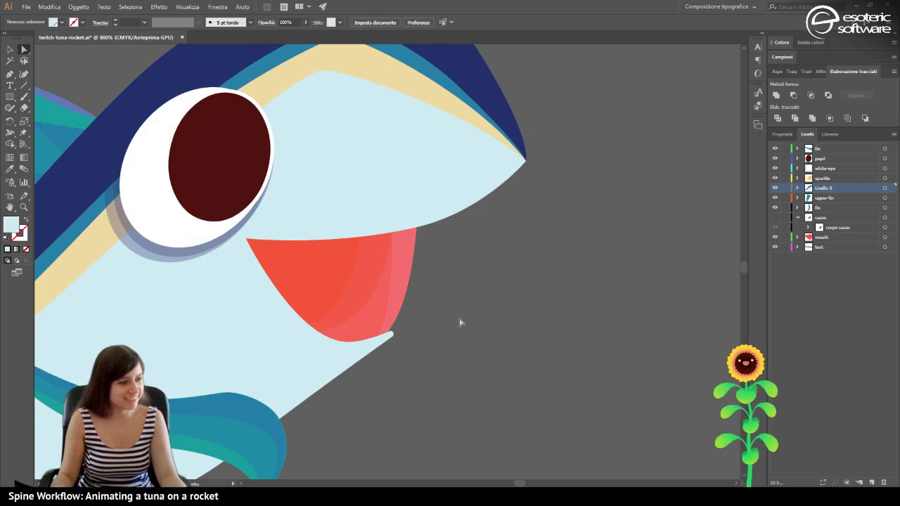
pyautogui.click(383, 342)
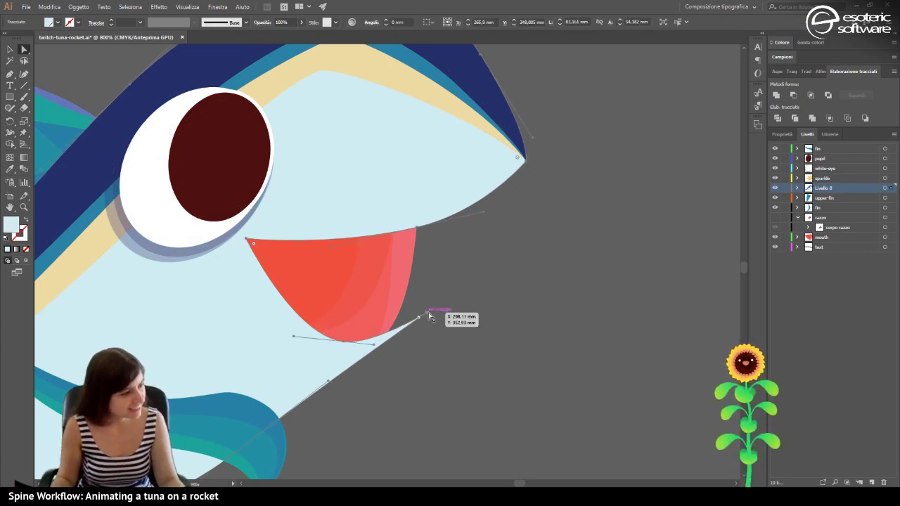
pyautogui.click(428, 317)
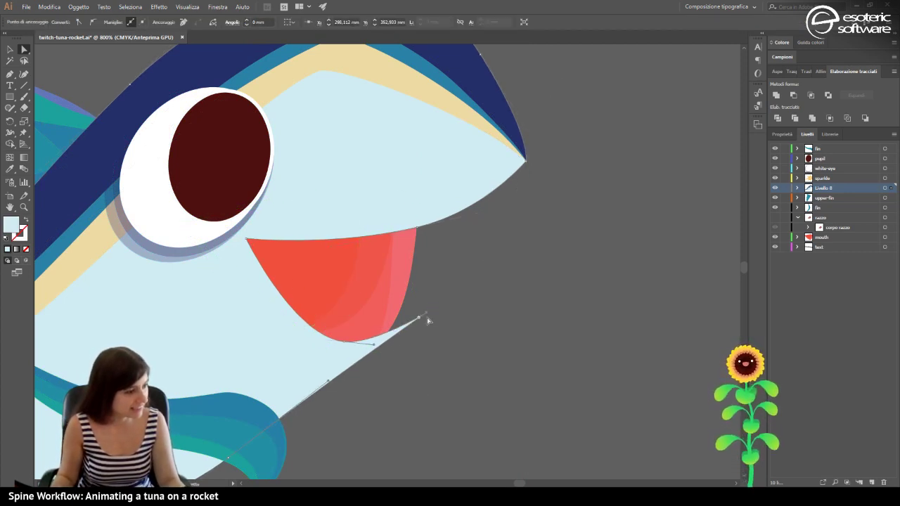
pyautogui.moveTo(428, 319); pyautogui.dragTo(384, 342)
pyautogui.click(501, 356)
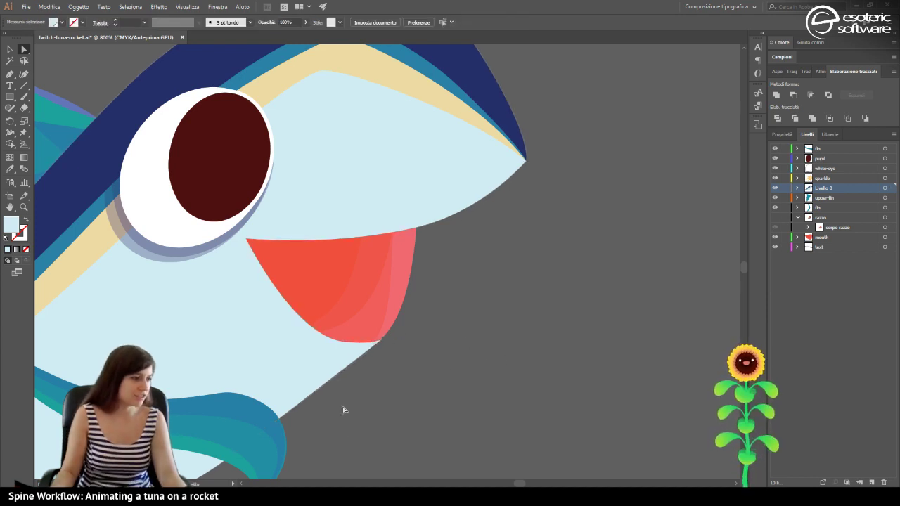
# Nudge the light-blue body shape slightly upward so its jaw edge fits the red mouth.
pyautogui.click(352, 361)
pyautogui.hotkey('ctrl', '+')
pyautogui.hotkey('ctrl', '+')
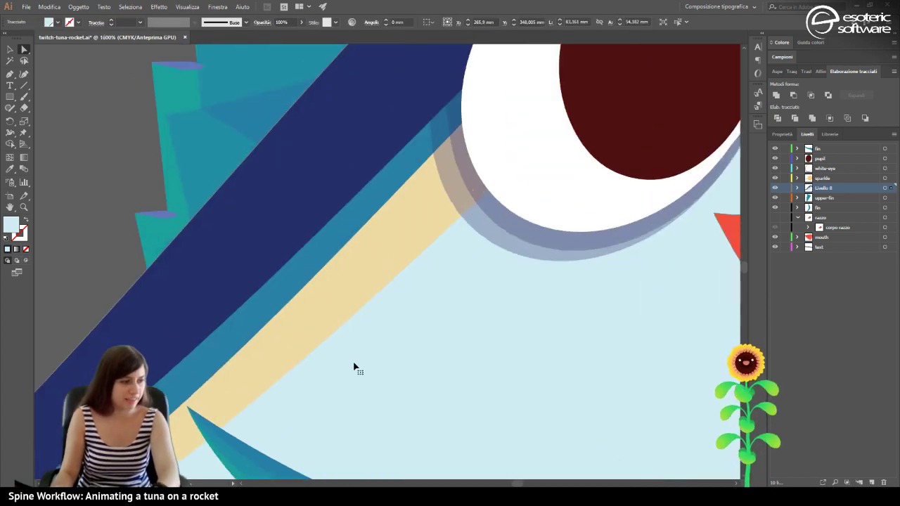
pyautogui.moveTo(518, 483); pyautogui.dragTo(519, 484)
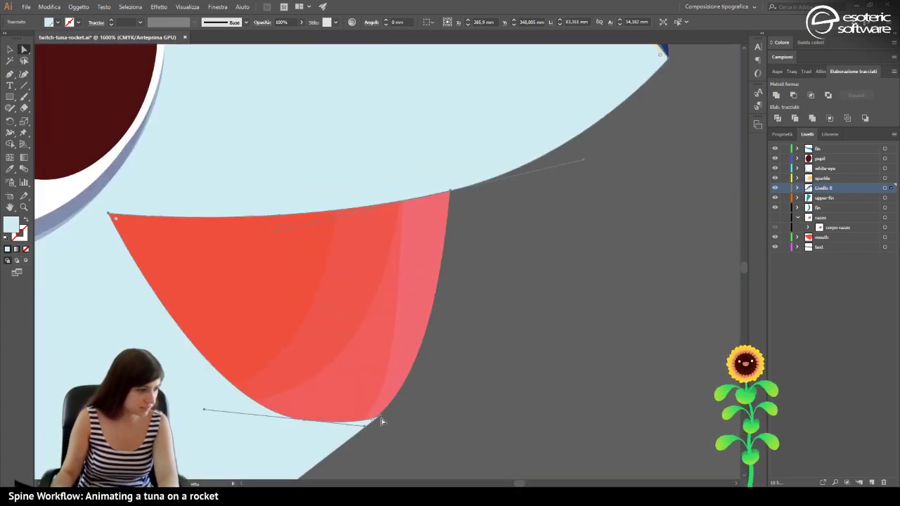
pyautogui.moveTo(381, 418); pyautogui.dragTo(381, 416)
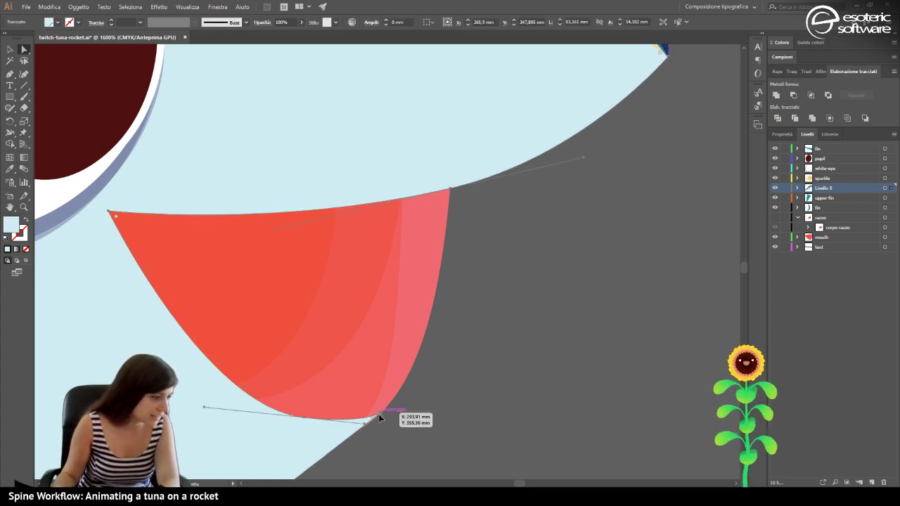
pyautogui.click(379, 419)
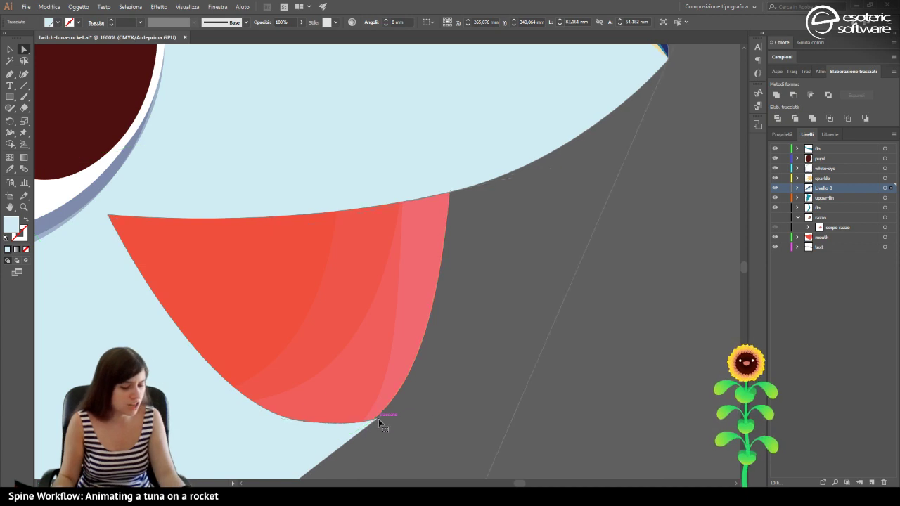
pyautogui.moveTo(378, 420); pyautogui.dragTo(379, 417)
pyautogui.click(411, 425)
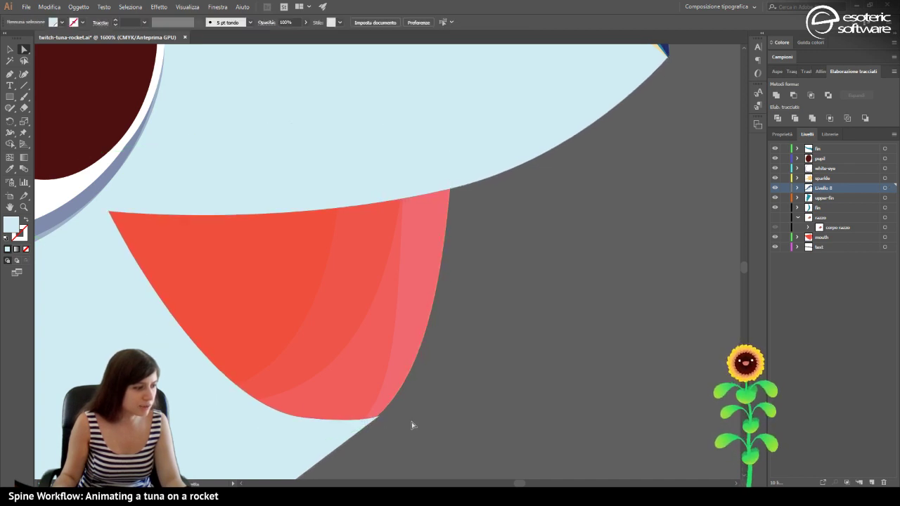
# Fine-tune the jaw tip's anchor point so it meets the mouth's outer edge.
pyautogui.click(379, 419)
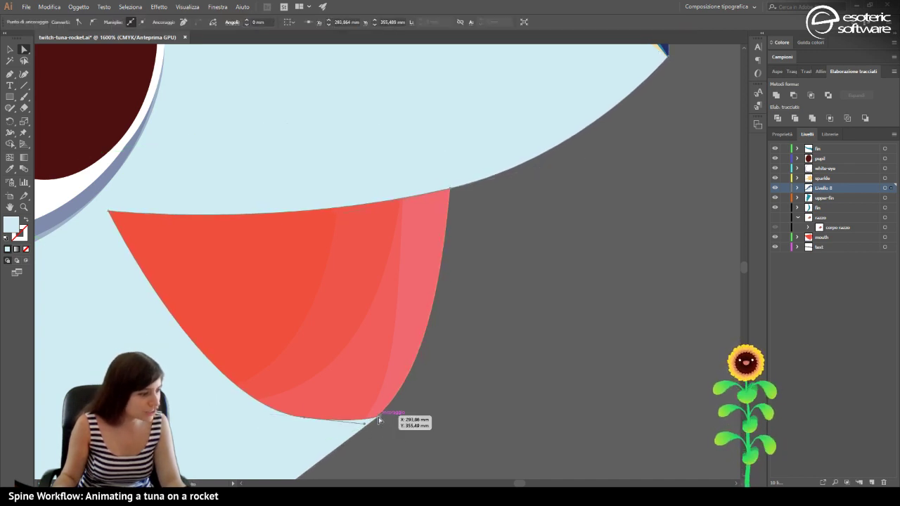
pyautogui.moveTo(378, 419); pyautogui.dragTo(378, 421)
pyautogui.click(410, 420)
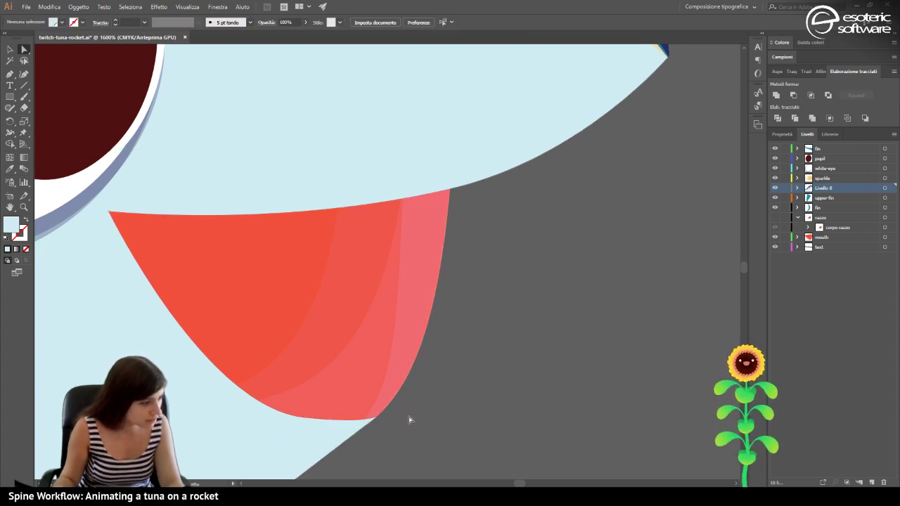
# Tilt the direction handle of the body shape's anchor below the mouth slightly downward to smooth the lower lip.
pyautogui.click(337, 421)
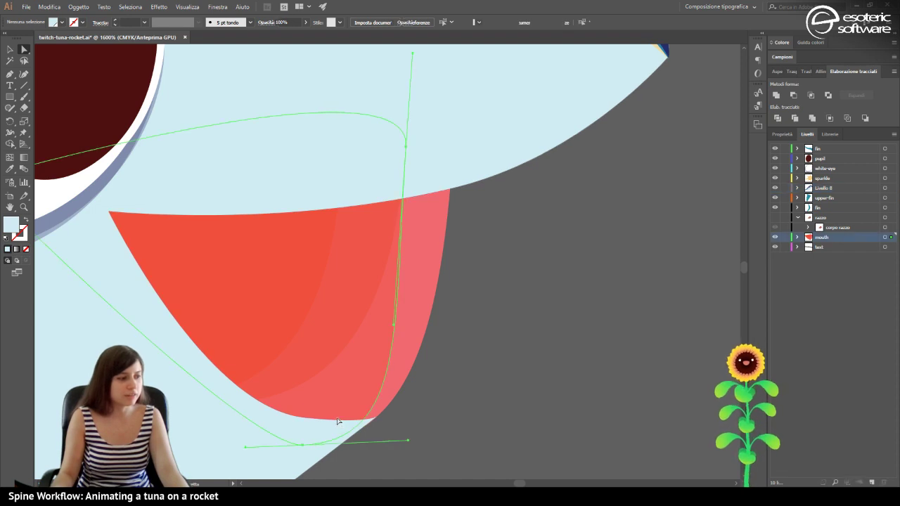
pyautogui.click(319, 442)
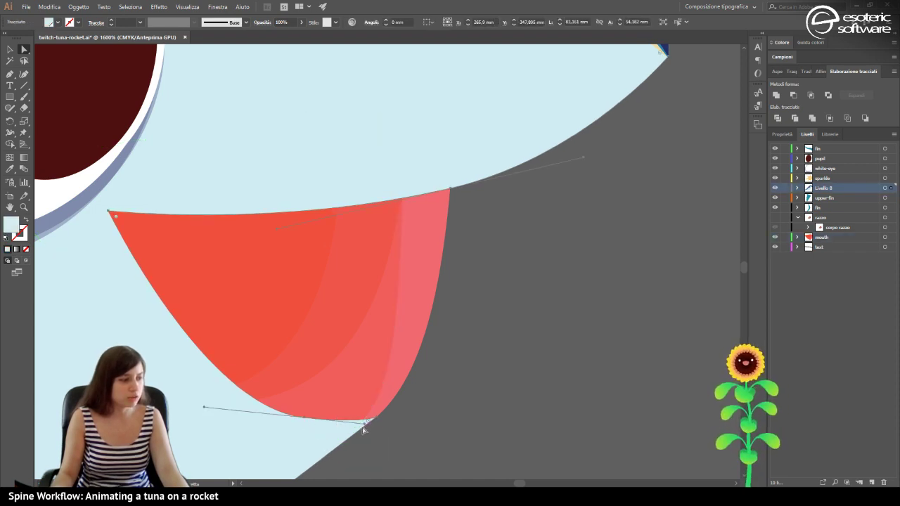
pyautogui.moveTo(363, 426); pyautogui.dragTo(359, 430)
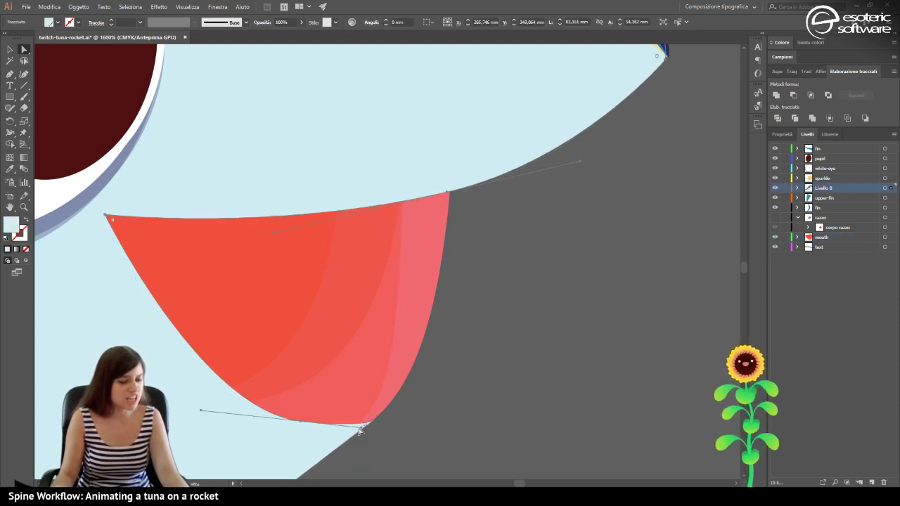
pyautogui.hotkey('ctrl', 'z')
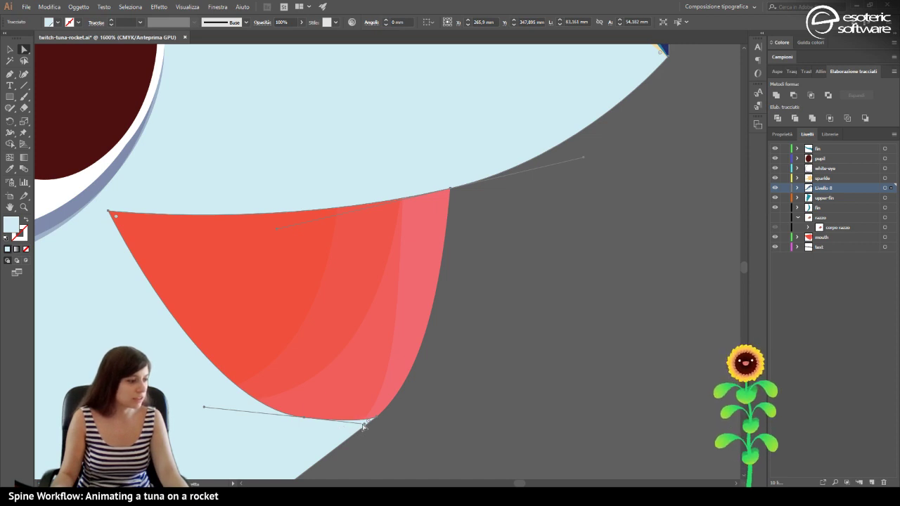
pyautogui.moveTo(364, 426)
pyautogui.mouseDown()
pyautogui.moveTo(359, 436)
pyautogui.moveTo(364, 429)
pyautogui.mouseUp()
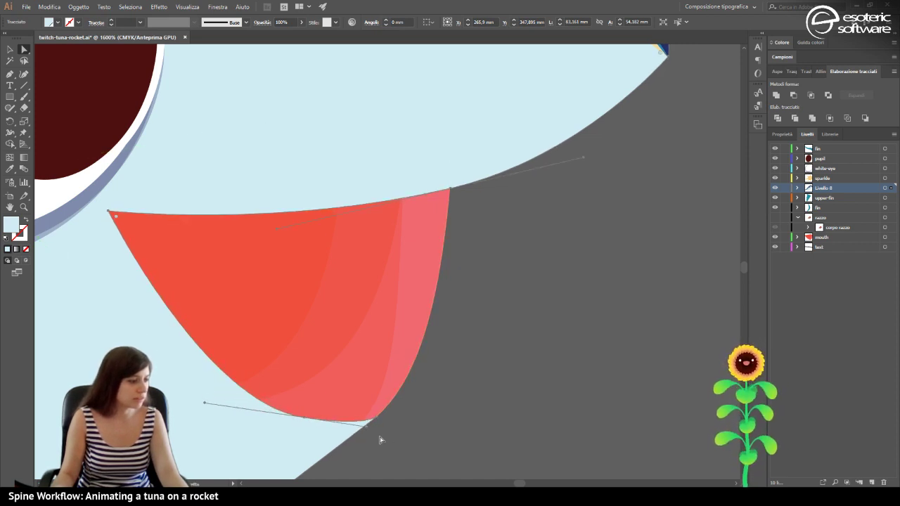
pyautogui.click(406, 452)
pyautogui.scroll(-3, 403, 454)
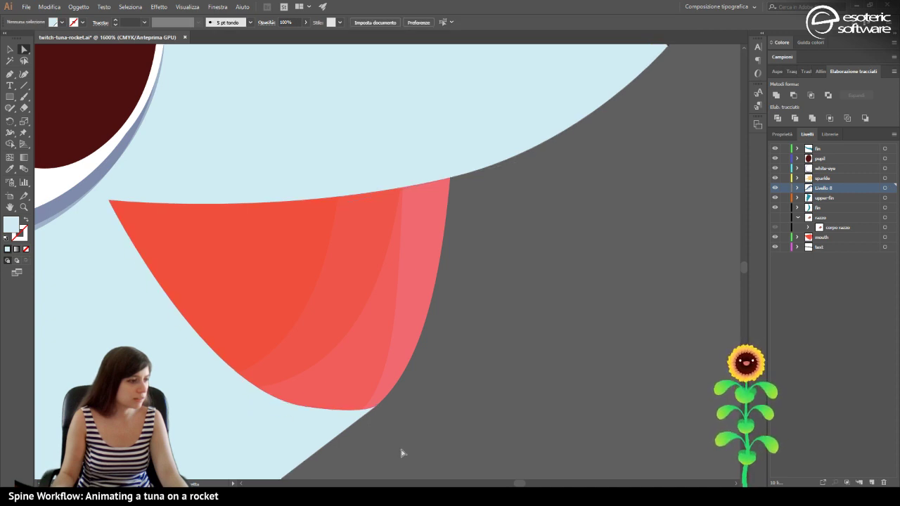
pyautogui.scroll(3, 394, 448)
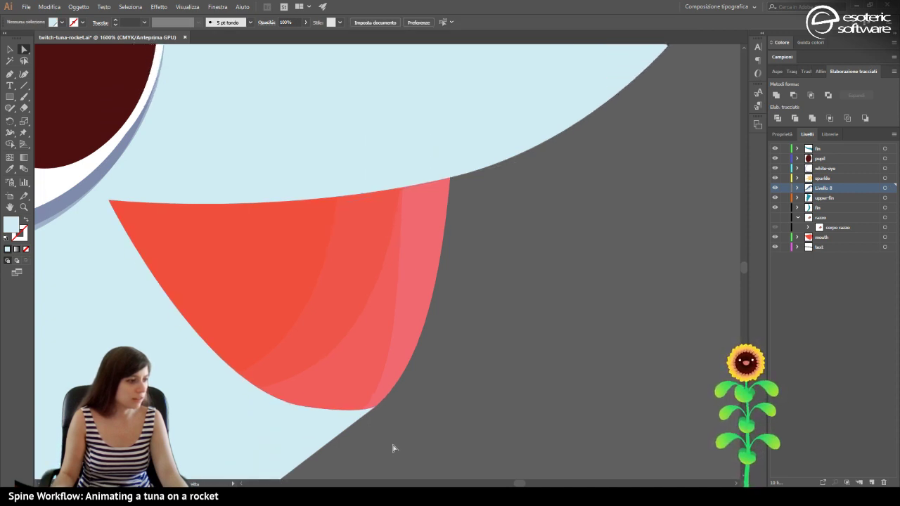
# Shorten and steepen the outer direction handle of the anchor below the mouth to make the lower lip rounder.
pyautogui.click(286, 406)
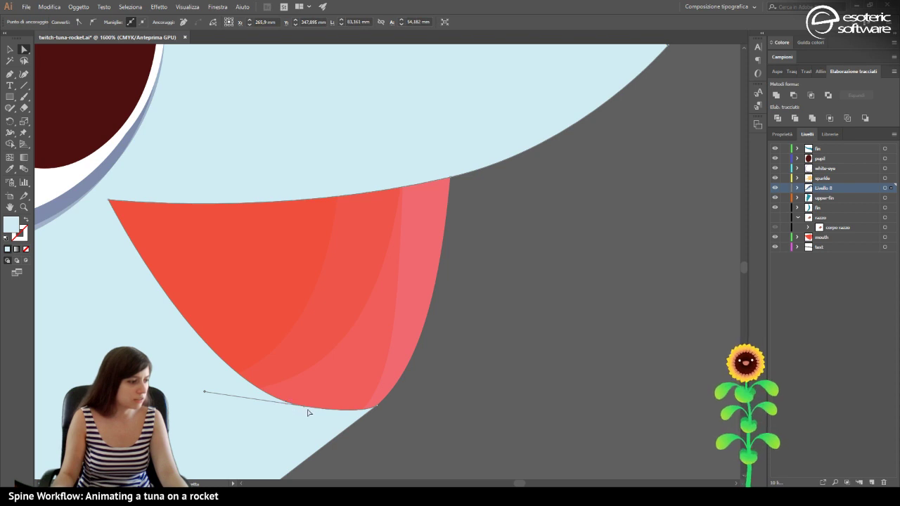
pyautogui.moveTo(300, 405); pyautogui.dragTo(366, 415)
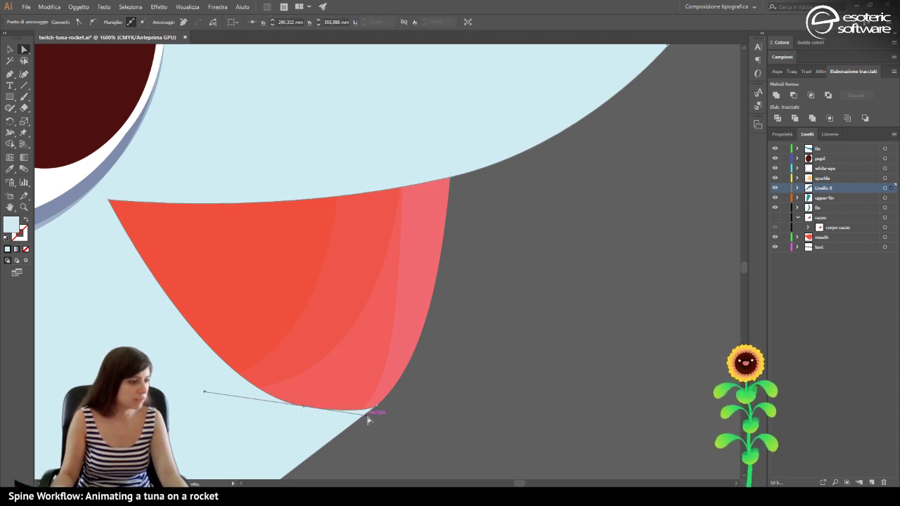
pyautogui.moveTo(367, 418)
pyautogui.mouseDown()
pyautogui.moveTo(363, 427)
pyautogui.moveTo(351, 423)
pyautogui.mouseUp()
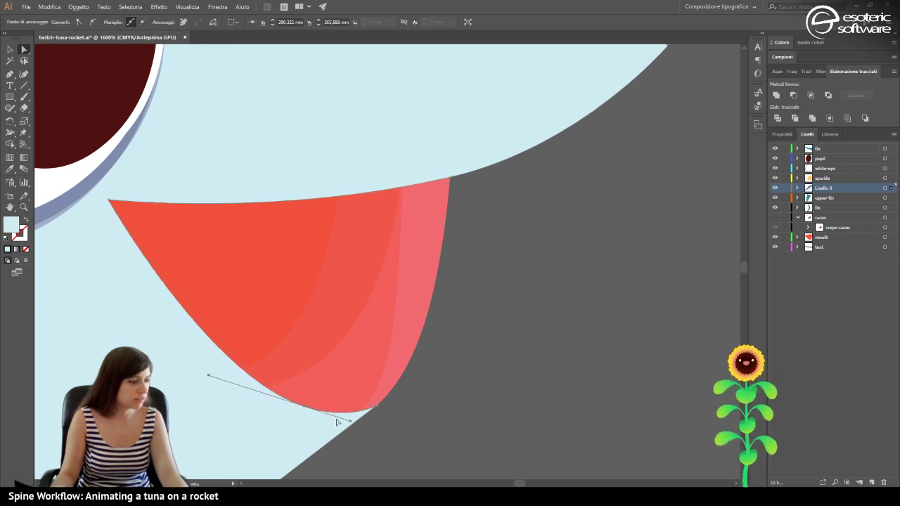
# Lengthen the inner direction handle of the body shape's anchor below the mouth, then deselect the shape.
pyautogui.moveTo(209, 377); pyautogui.dragTo(193, 376)
pyautogui.click(441, 452)
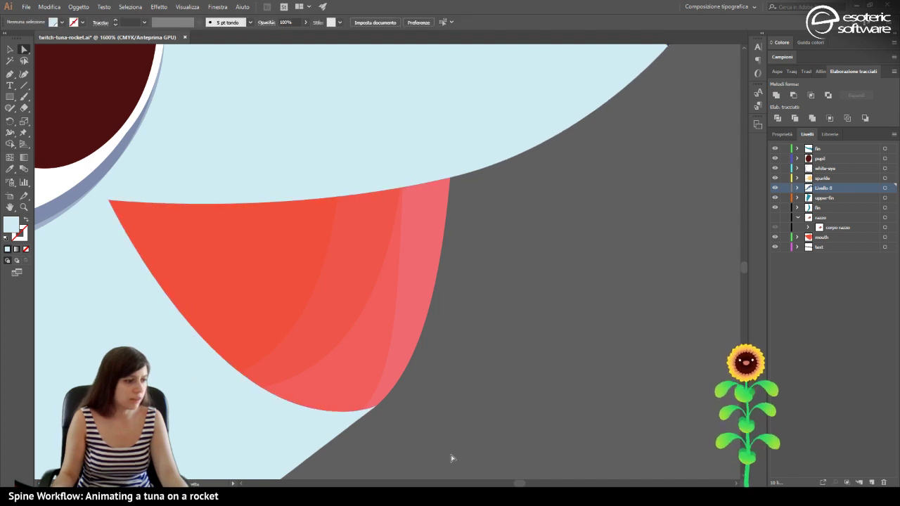
pyautogui.hotkey('ctrl', '-')
pyautogui.hotkey('ctrl', '-')
pyautogui.hotkey('ctrl', '-')
pyautogui.hotkey('ctrl', '-')
pyautogui.hotkey('ctrl', '-')
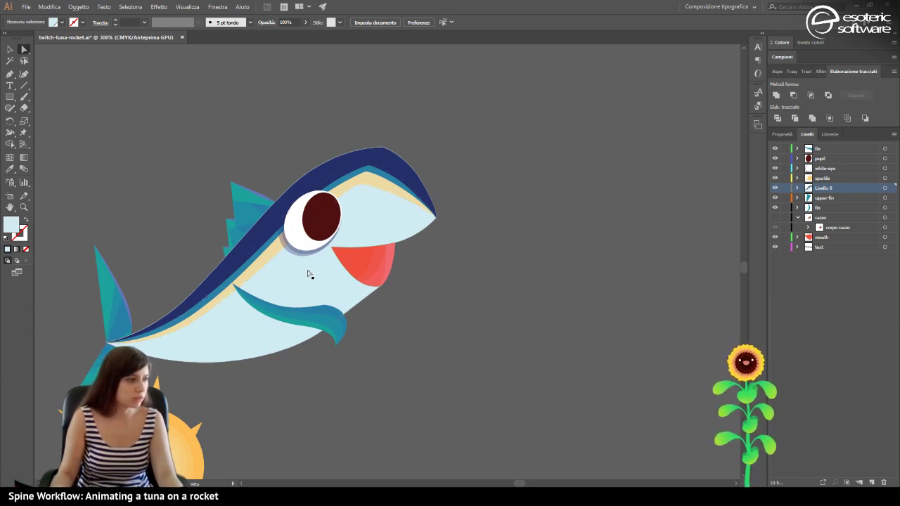
# Move the jaw tip's anchor point slightly down and inward along the mouth's edge so no red sliver sticks out.
pyautogui.scroll(2, 352, 192)
pyautogui.click(346, 202)
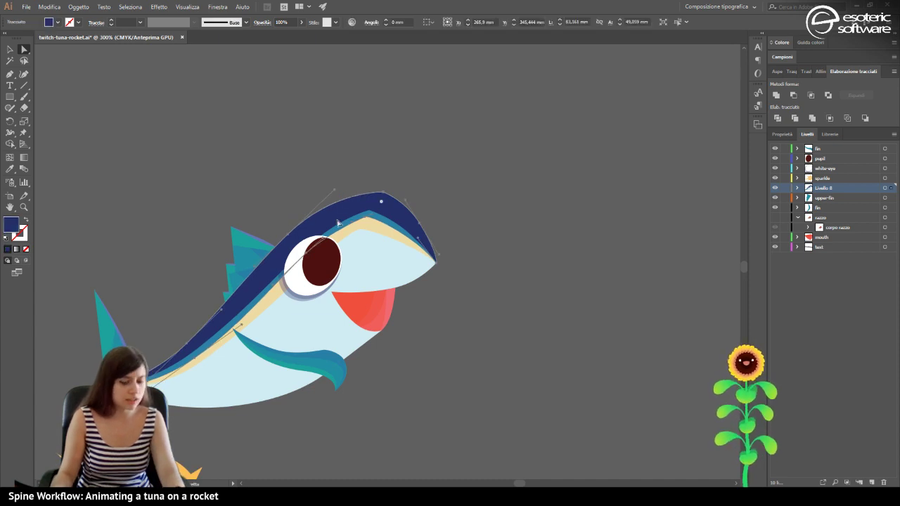
pyautogui.scroll(2, 343, 248)
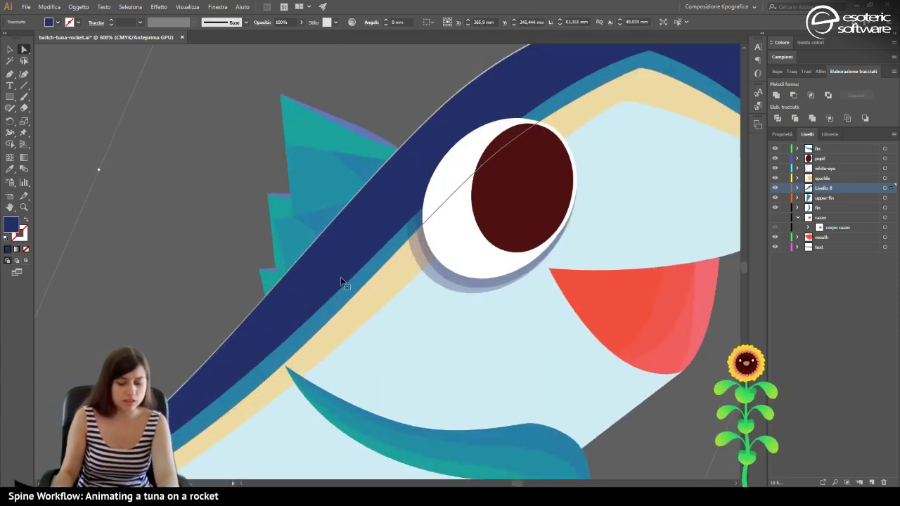
pyautogui.scroll(-1, 345, 278)
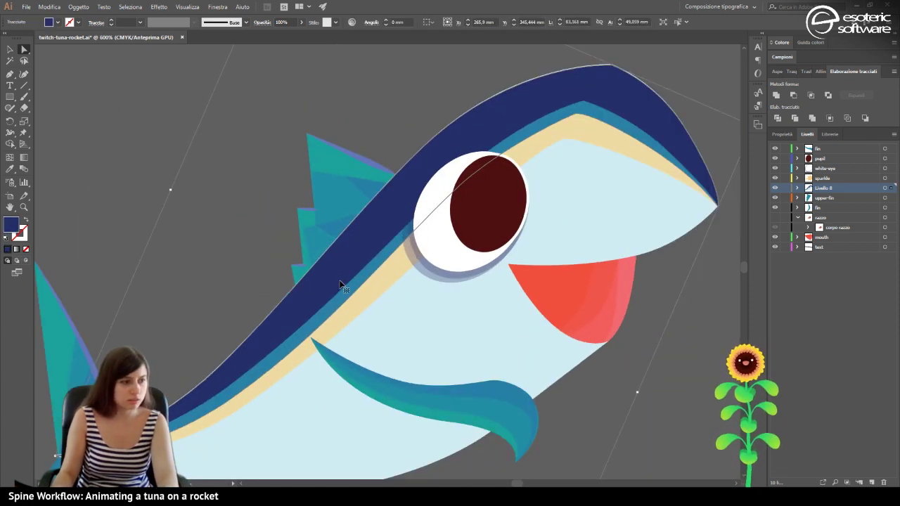
pyautogui.click(585, 318)
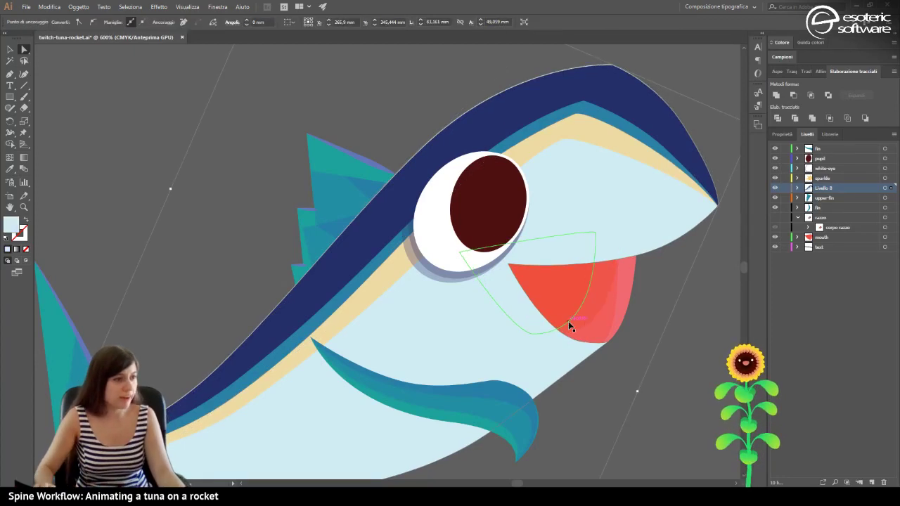
pyautogui.click(665, 237)
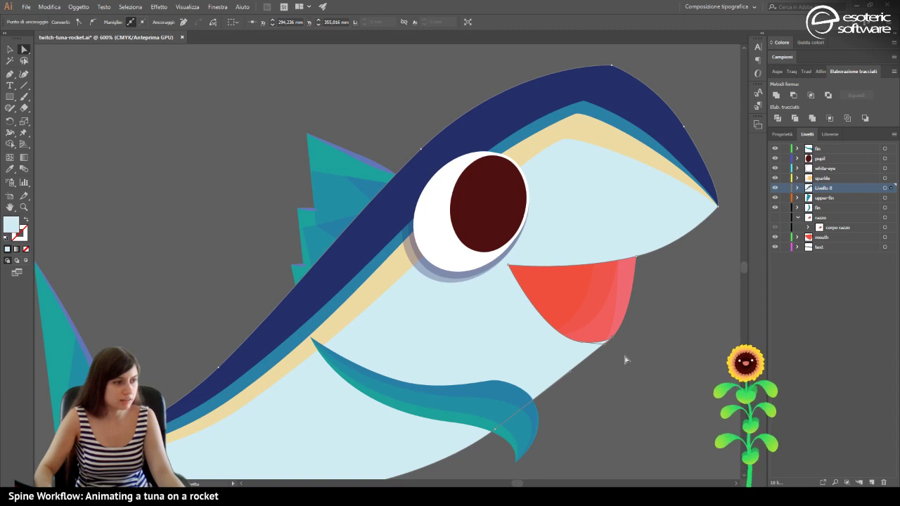
pyautogui.scroll(5, 632, 382)
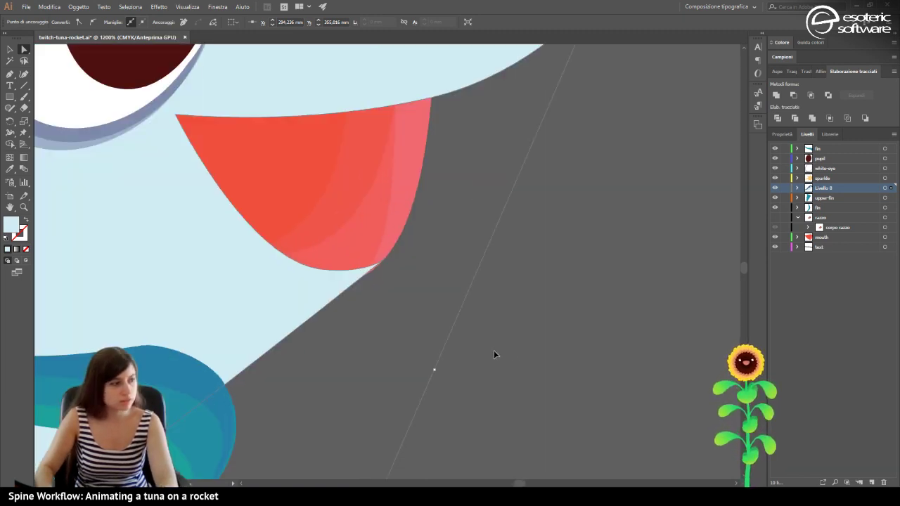
pyautogui.scroll(1, 354, 291)
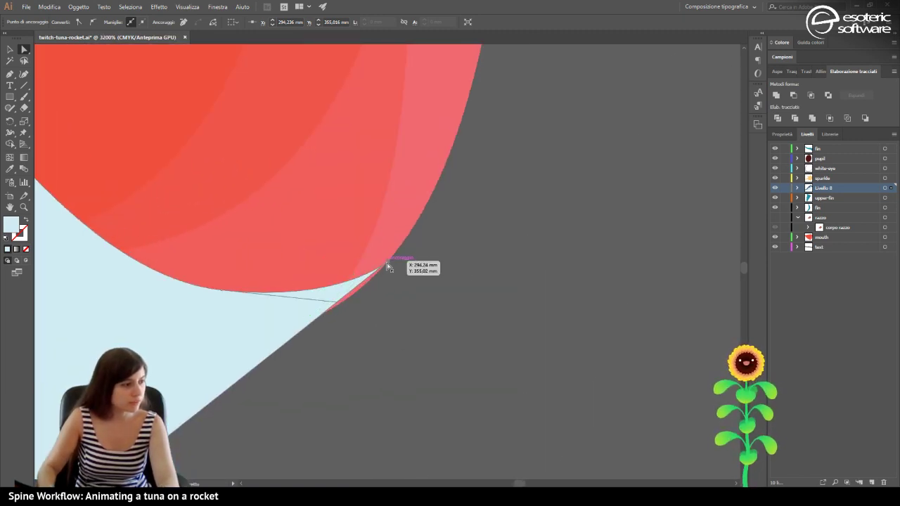
pyautogui.moveTo(387, 267); pyautogui.dragTo(359, 288)
pyautogui.click(408, 297)
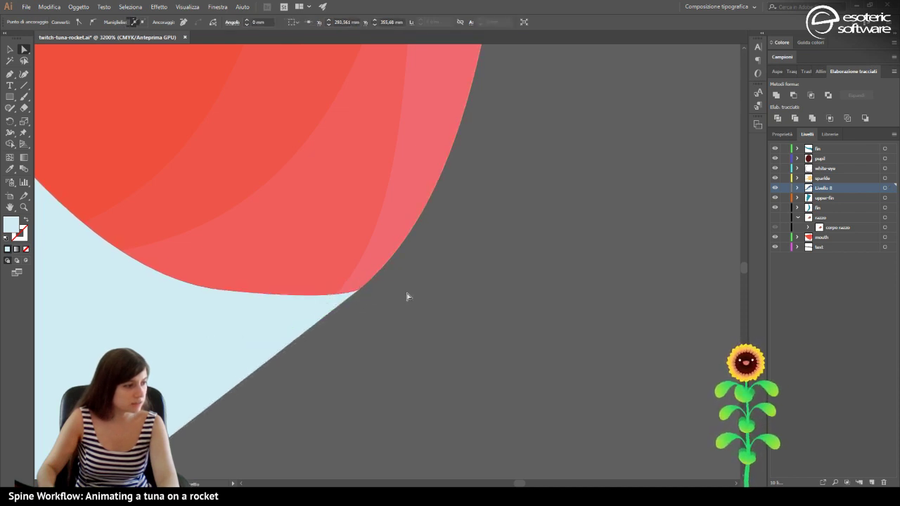
pyautogui.click(341, 304)
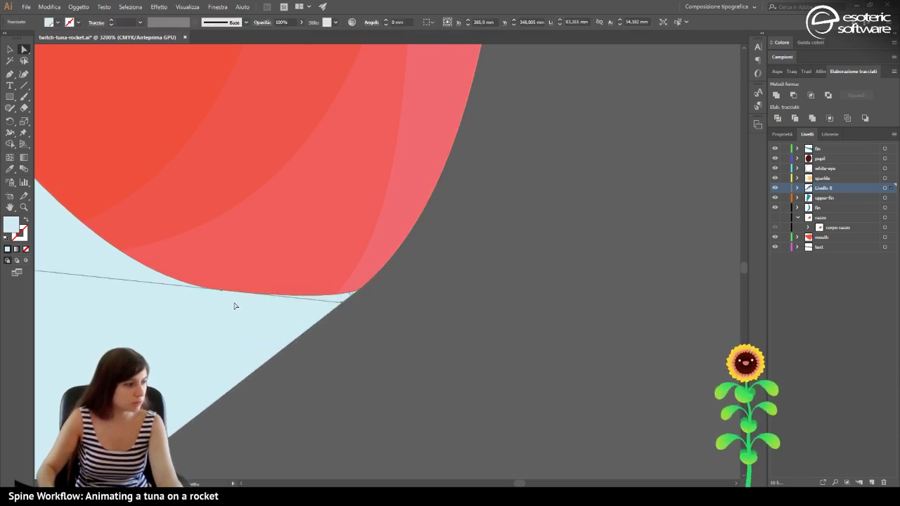
pyautogui.scroll(-1, 311, 310)
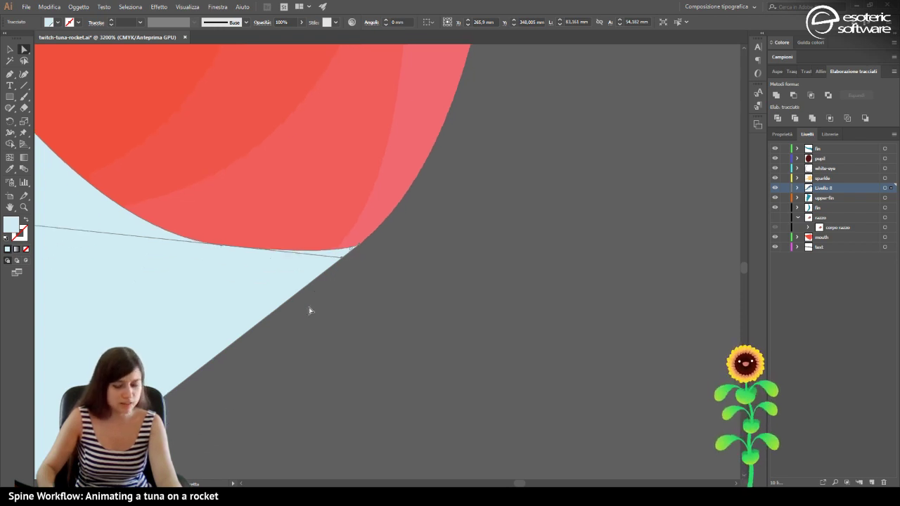
pyautogui.hotkey('ctrl', '-')
pyautogui.hotkey('ctrl', '-')
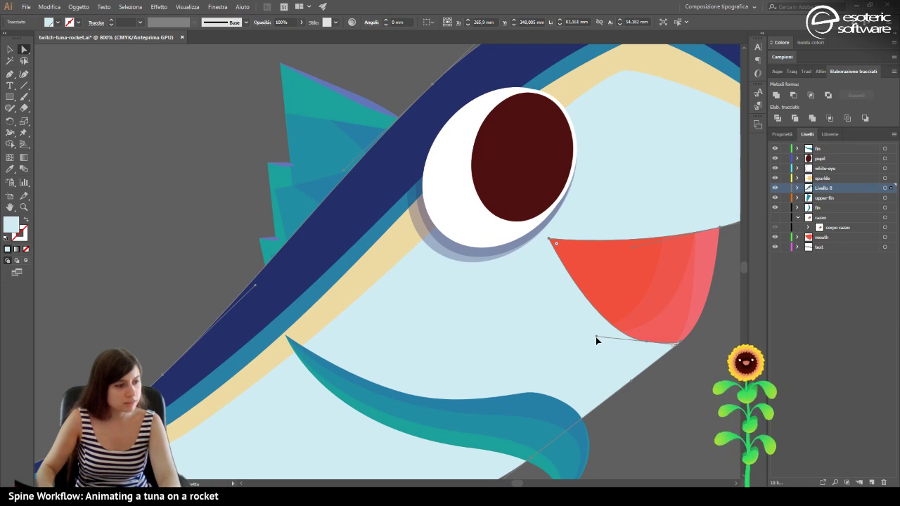
pyautogui.moveTo(596, 337); pyautogui.dragTo(586, 331)
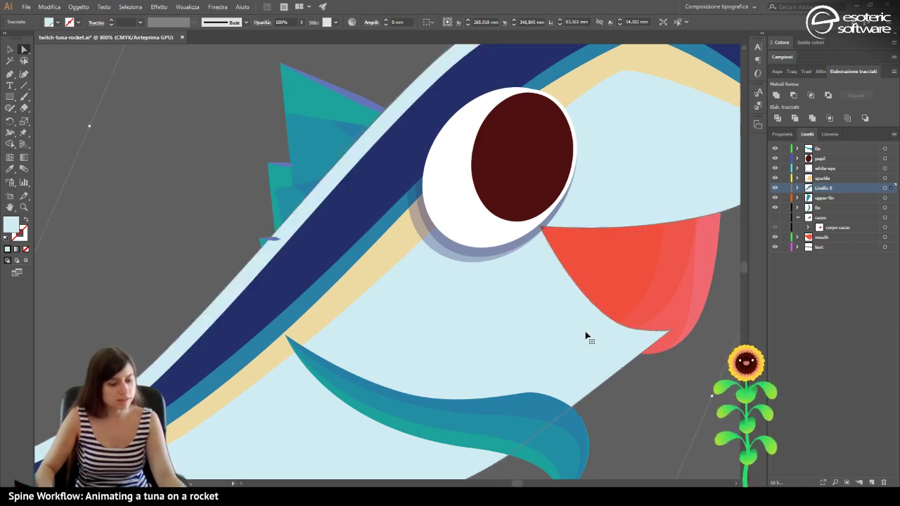
pyautogui.hotkey('ctrl', 'z')
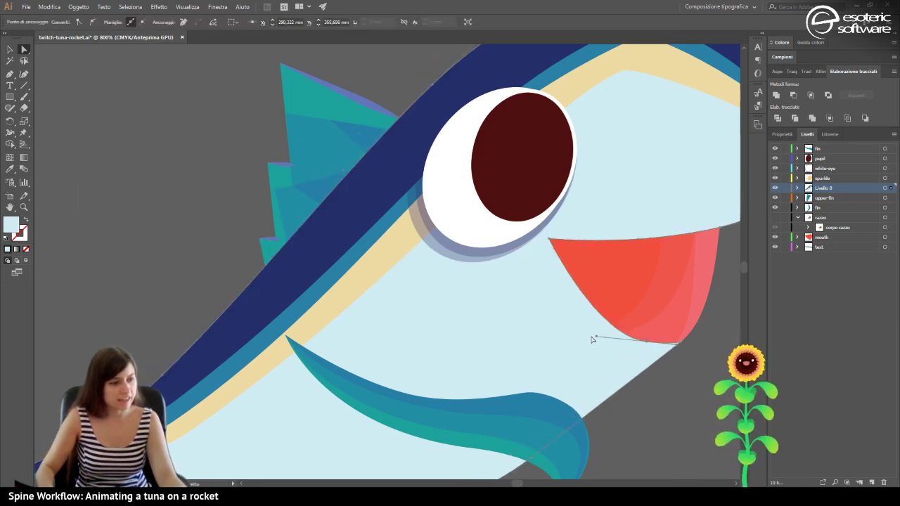
# Tilt the inner direction handle of the anchor below the mouth upward to round the lower lip, and save the document.
pyautogui.click(597, 338)
pyautogui.moveTo(596, 338); pyautogui.dragTo(591, 327)
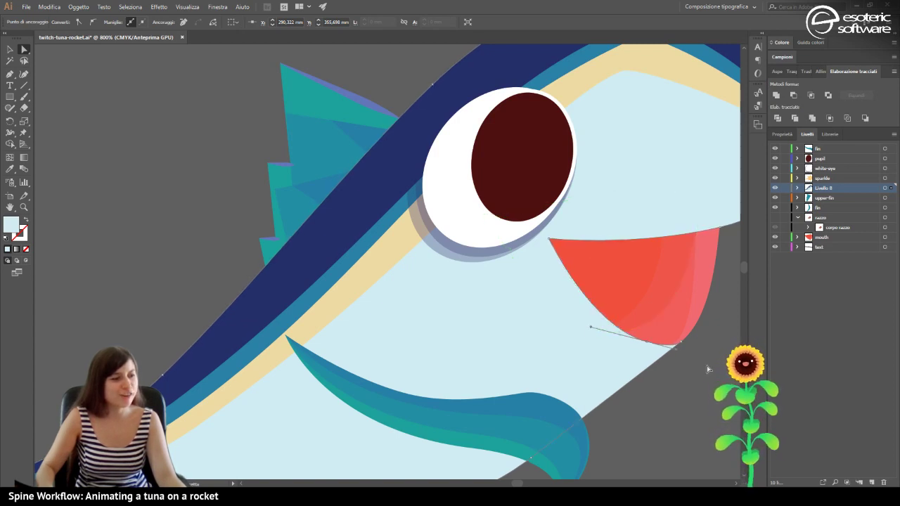
pyautogui.click(701, 371)
pyautogui.hotkey('ctrl', '-')
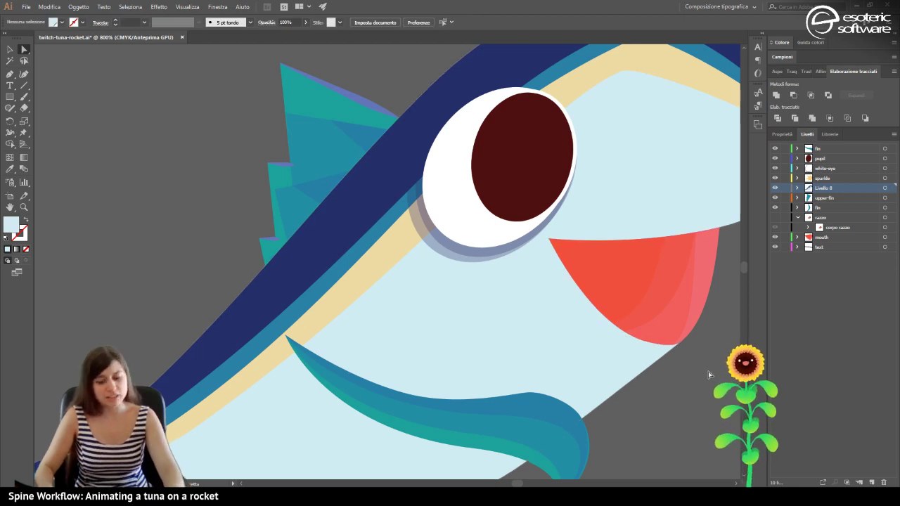
pyautogui.hotkey('ctrl', '-')
pyautogui.hotkey('ctrl', '-')
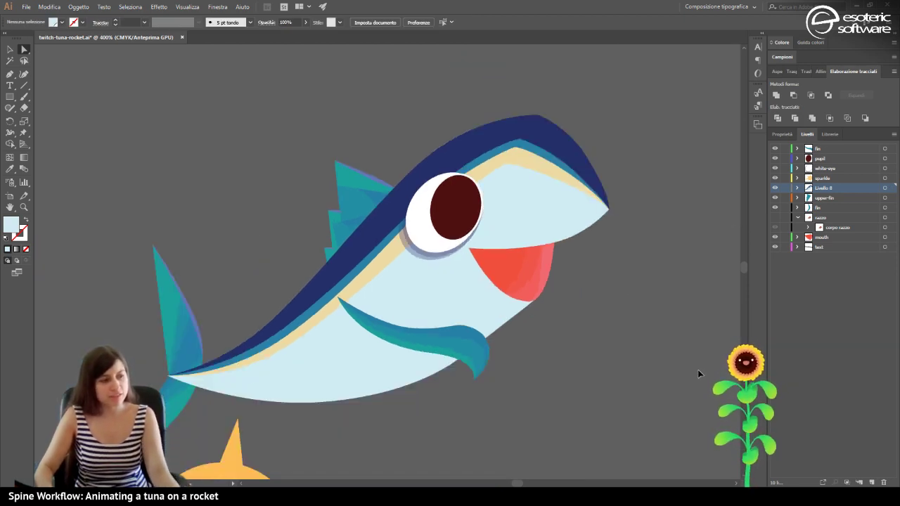
pyautogui.hotkey('ctrl', 's')
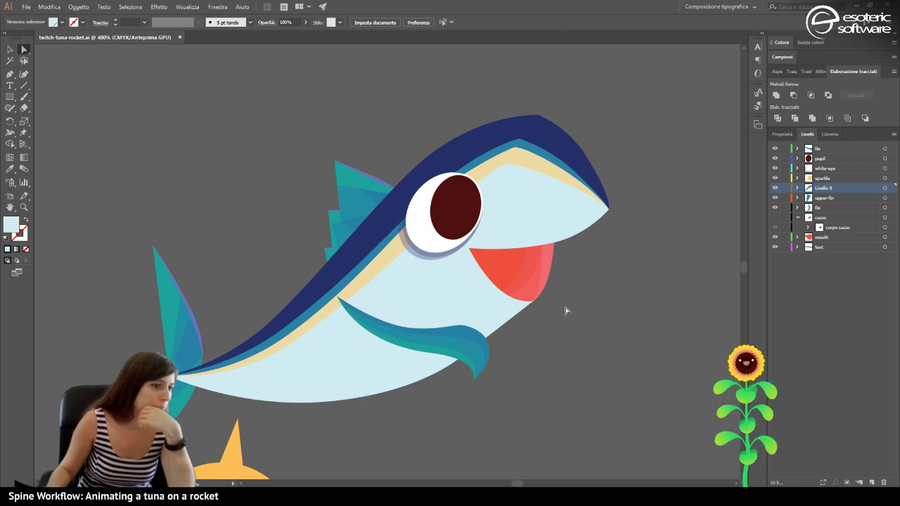
# Check what the layer Livello 8 contains by briefly hiding it, and rename it tuna-body.
pyautogui.click(775, 187)
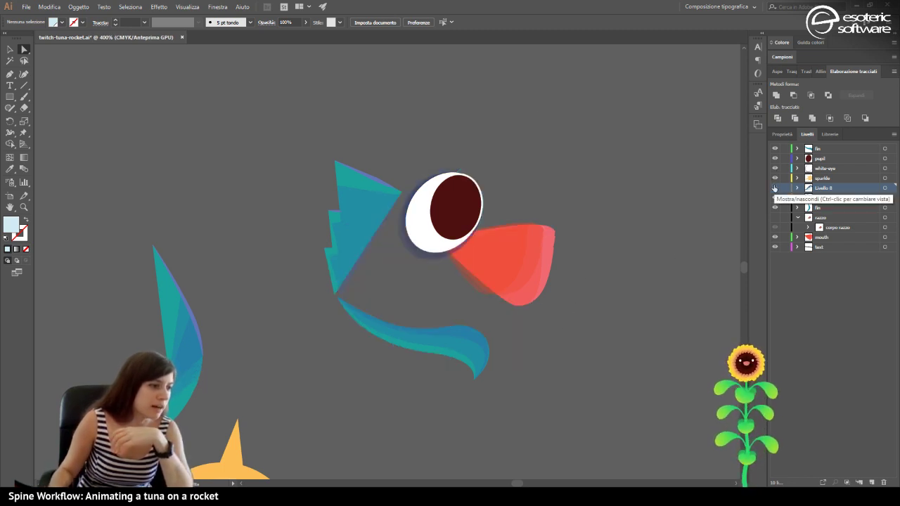
pyautogui.click(775, 188)
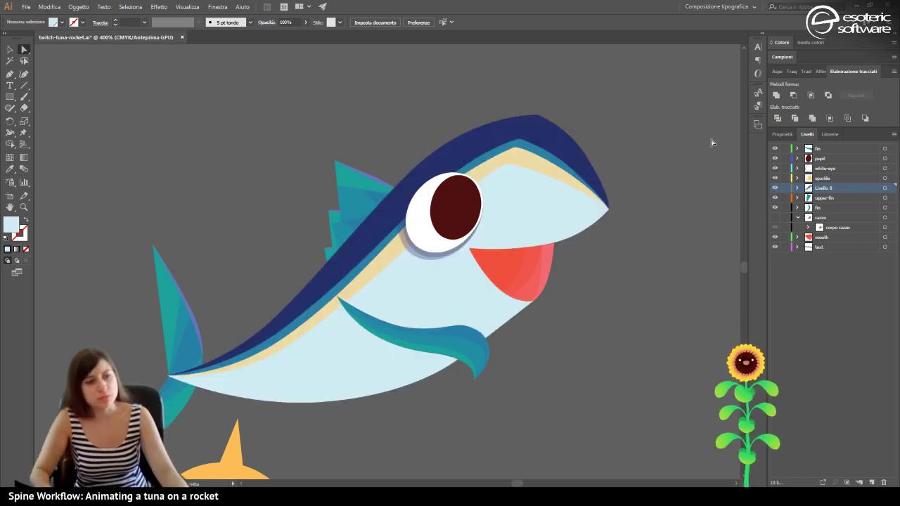
pyautogui.doubleClick(821, 188)
pyautogui.write('tuna')
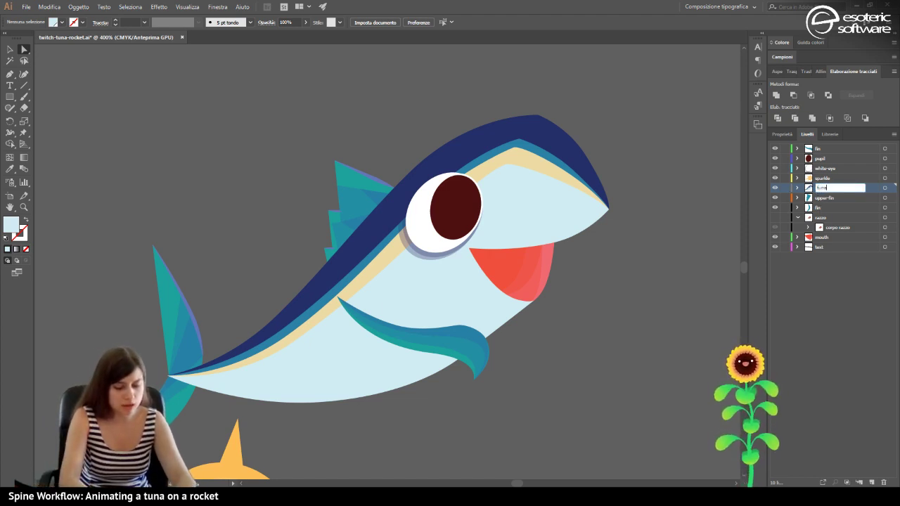
pyautogui.write('-body')
pyautogui.press('Return')
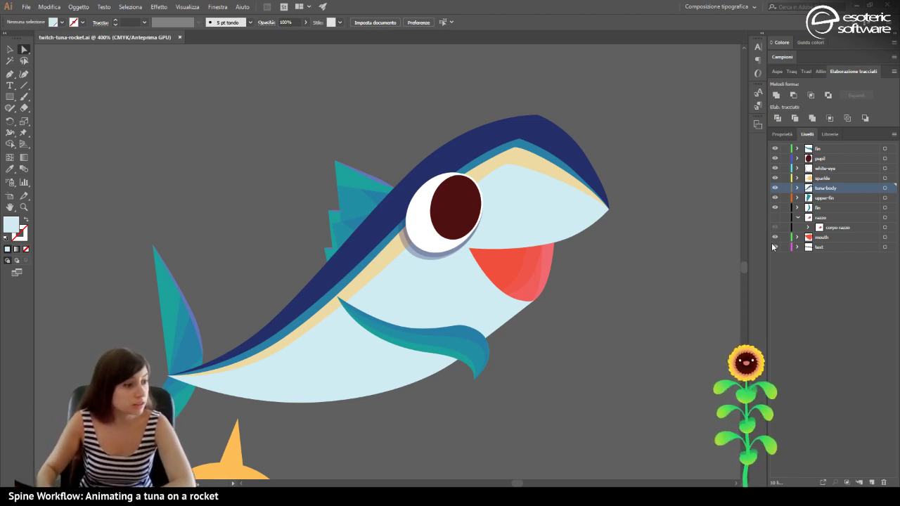
# Collapse the razzo layer, move it directly beneath the uppermost fin layer, and make it visible.
pyautogui.click(827, 149)
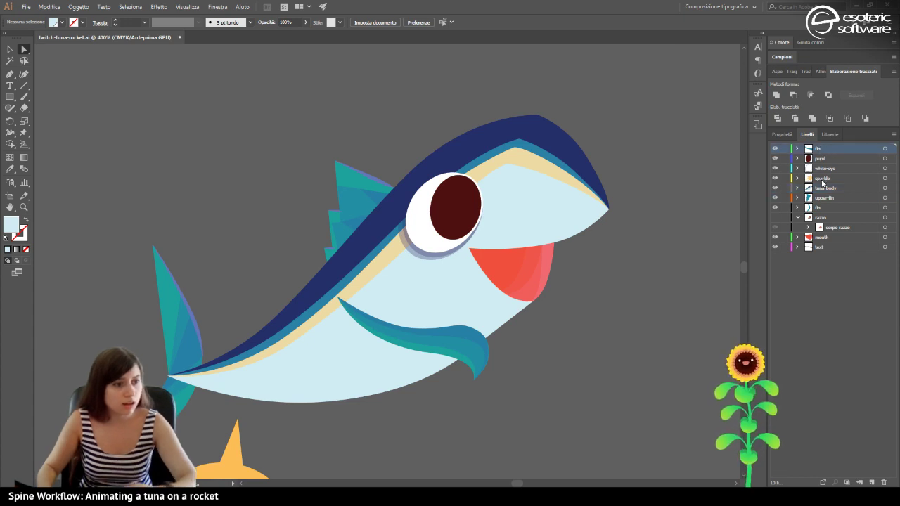
pyautogui.click(817, 218)
pyautogui.click(798, 218)
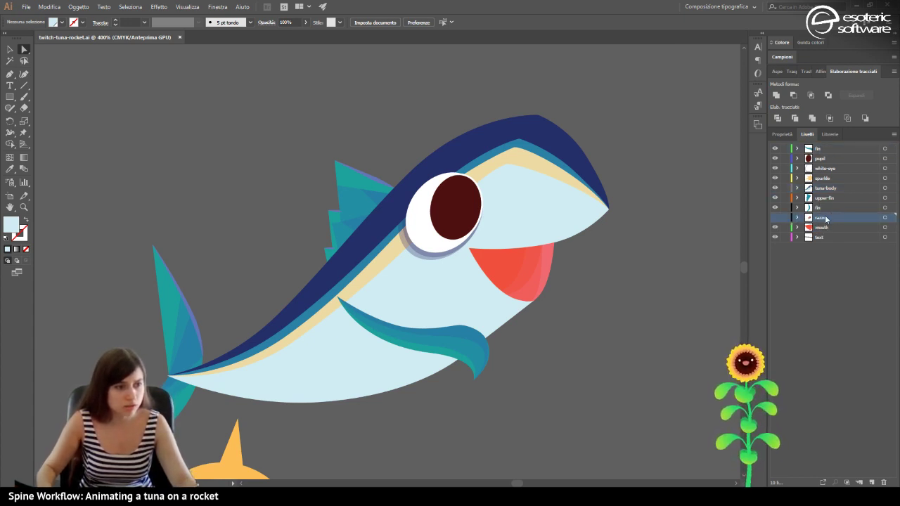
pyautogui.moveTo(832, 217); pyautogui.dragTo(834, 159)
pyautogui.click(776, 159)
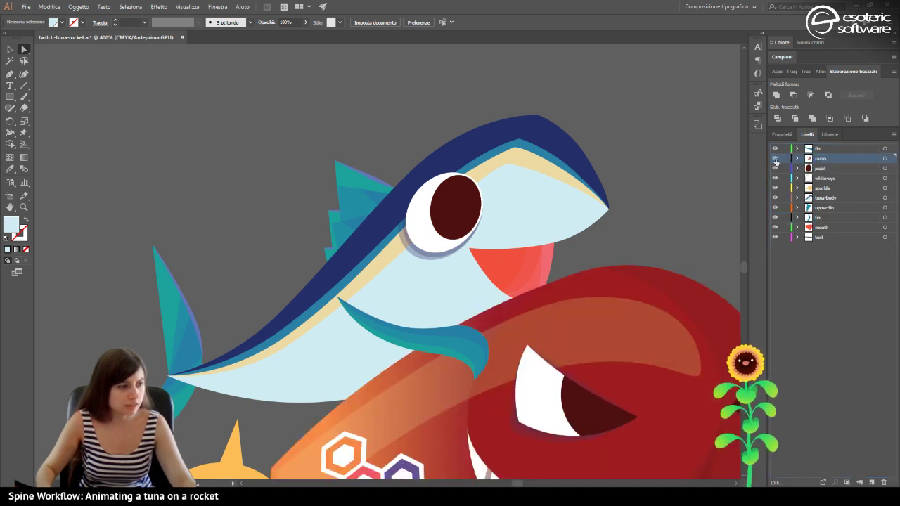
# Group the paths of the rocket's red rear fin inside the corpo razzo sublayer and highlight the new group's layer entry.
pyautogui.scroll(-5, 568, 318)
pyautogui.scroll(-2, 584, 315)
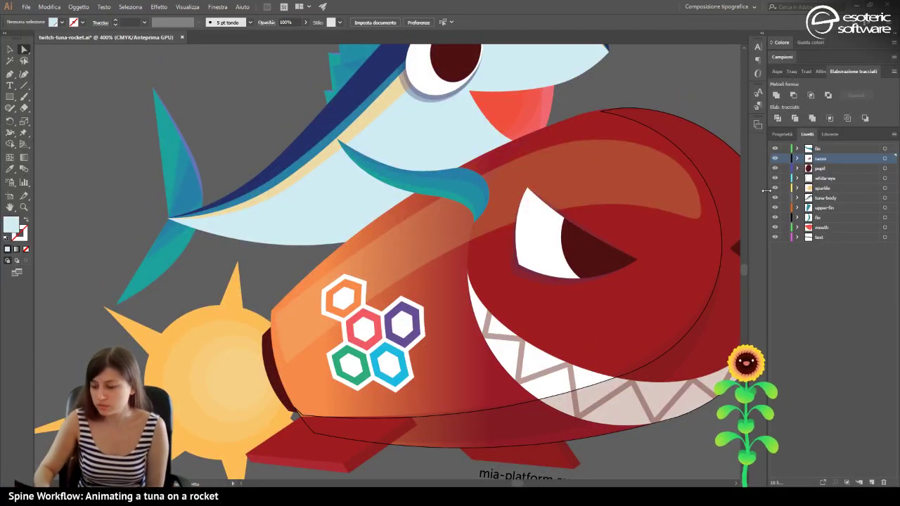
pyautogui.click(798, 158)
pyautogui.click(808, 169)
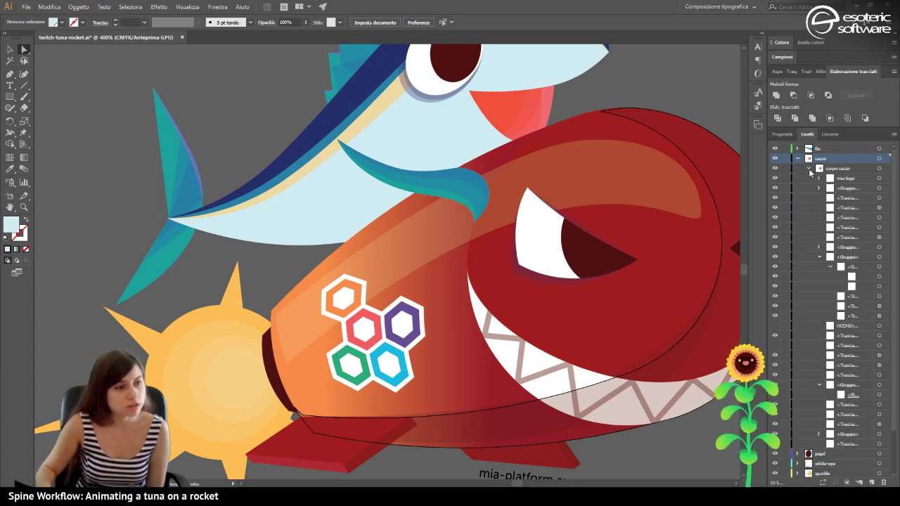
pyautogui.click(808, 169)
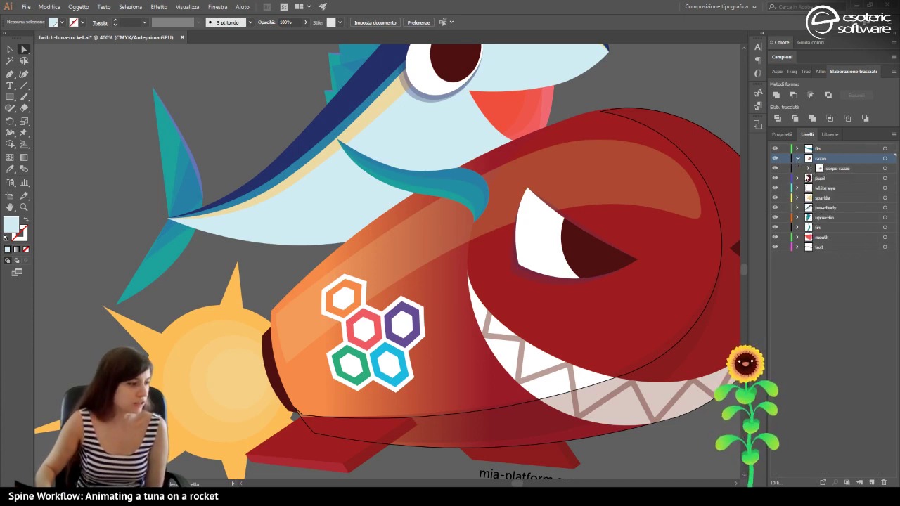
pyautogui.scroll(-3, 422, 381)
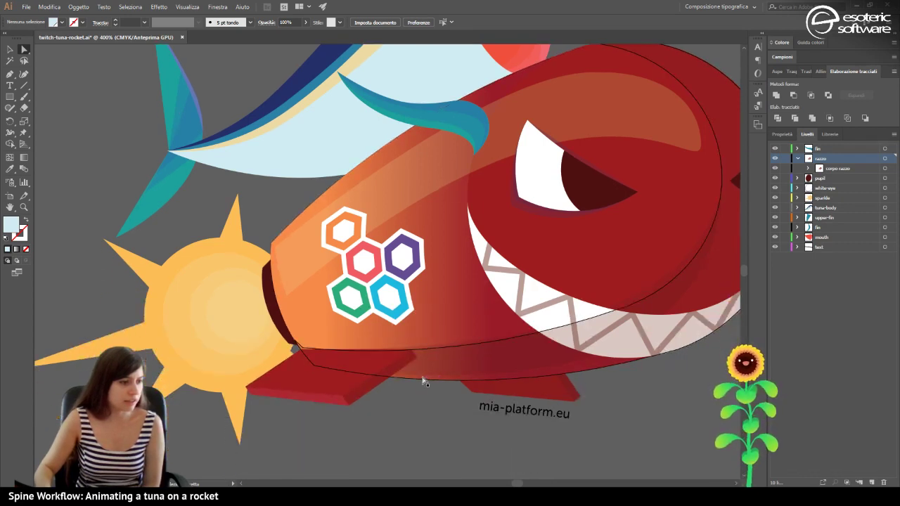
pyautogui.scroll(-2, 423, 381)
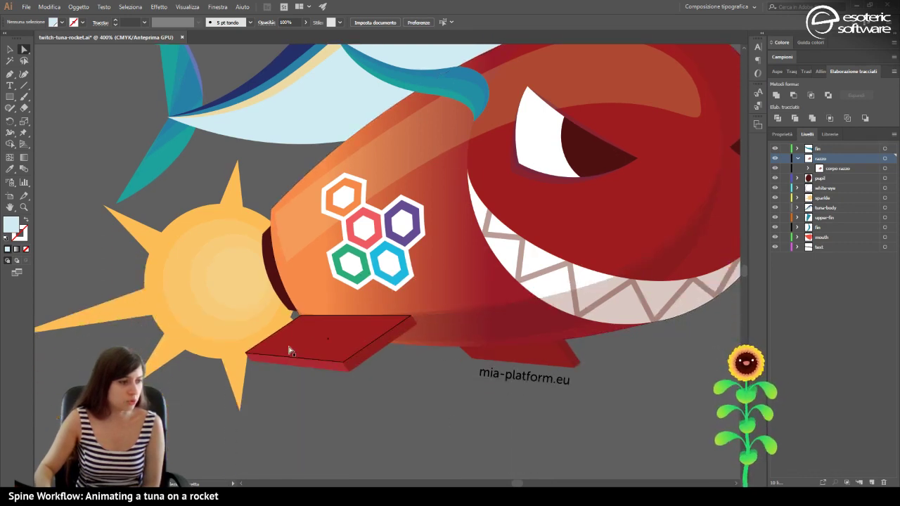
pyautogui.click(327, 349)
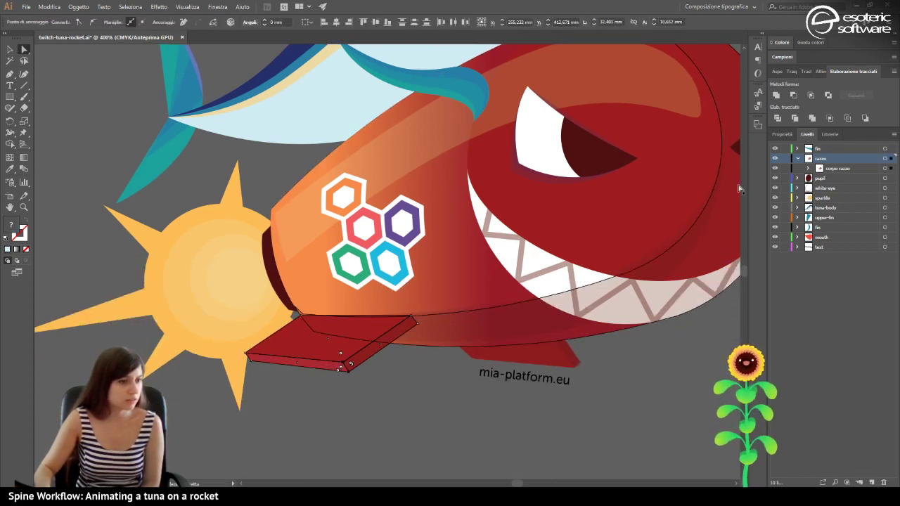
pyautogui.click(808, 168)
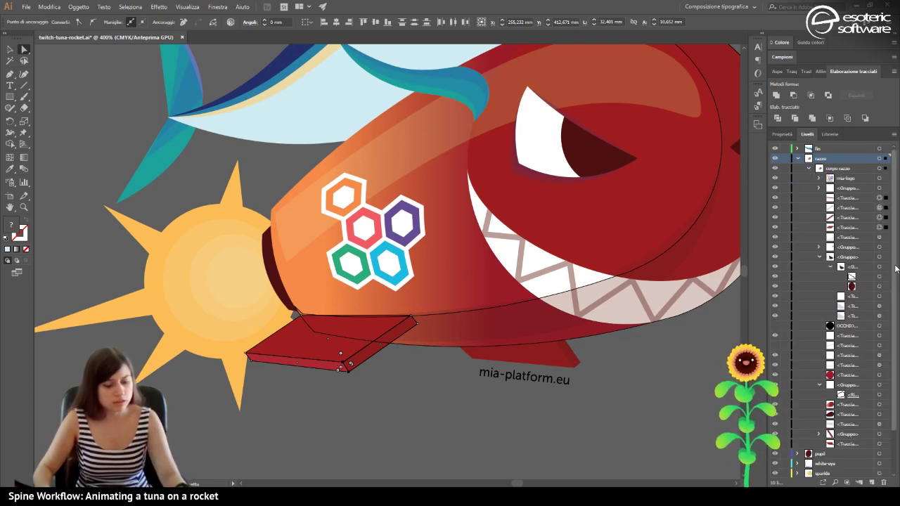
pyautogui.hotkey('ctrl', 'g')
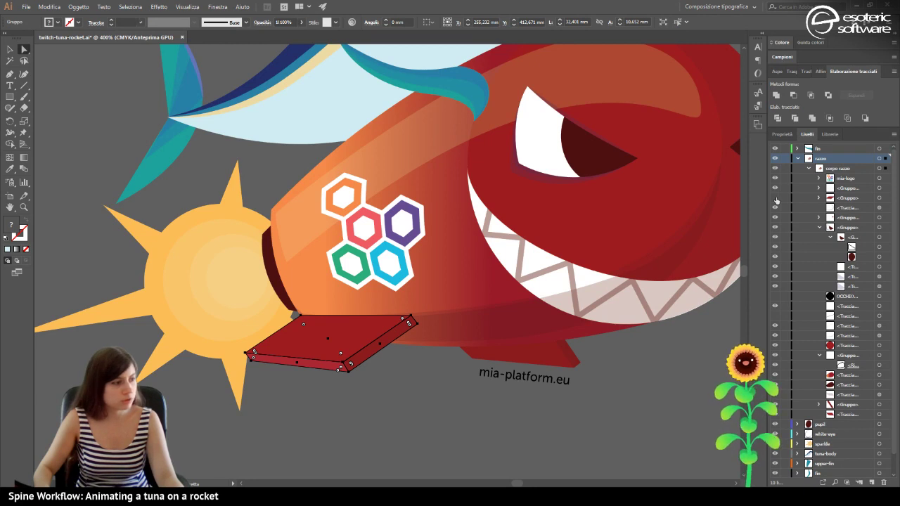
pyautogui.hotkey('ctrl', 'shift', 'a')
pyautogui.click(840, 199)
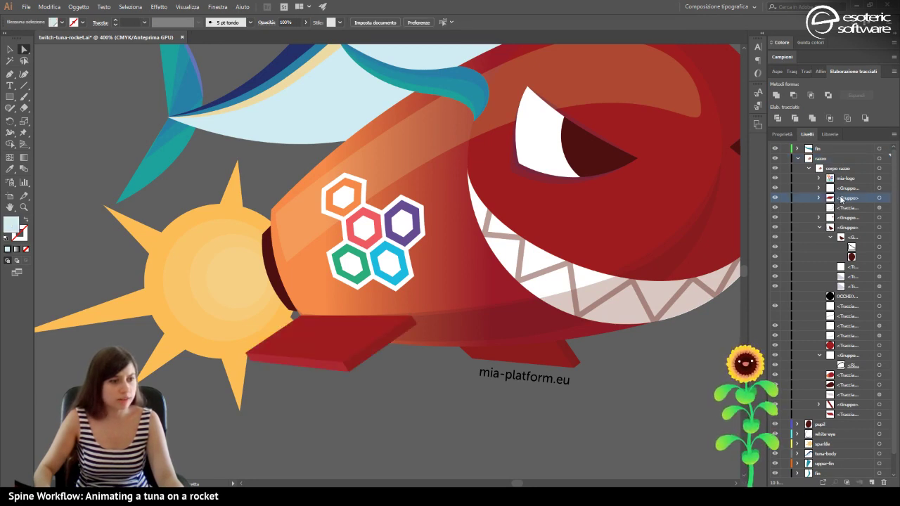
# Create a new layer above the uppermost fin layer and name it rocket-wing-front.
pyautogui.click(821, 159)
pyautogui.click(823, 149)
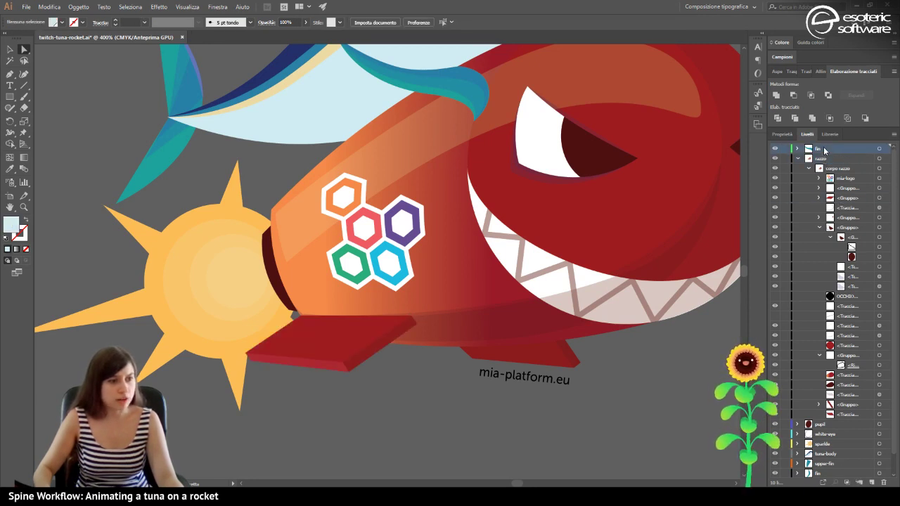
pyautogui.click(871, 482)
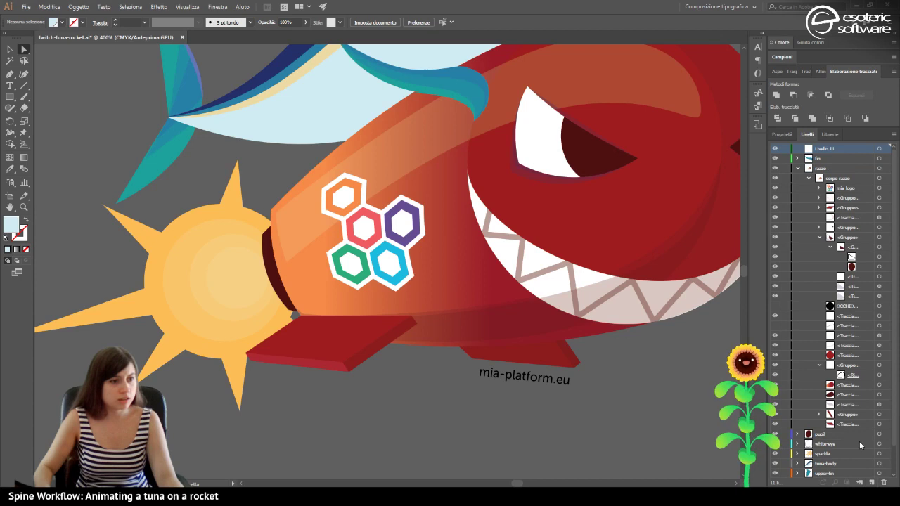
pyautogui.doubleClick(820, 149)
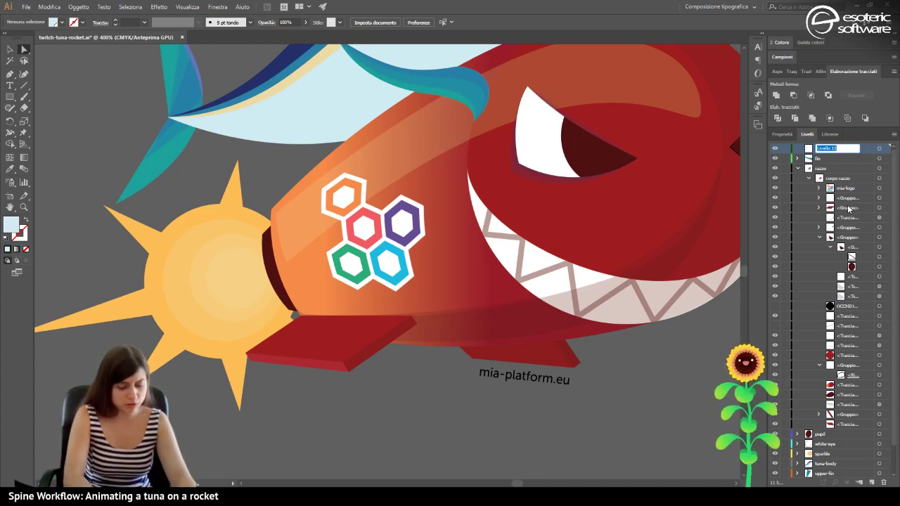
pyautogui.write('rocket-wing-front')
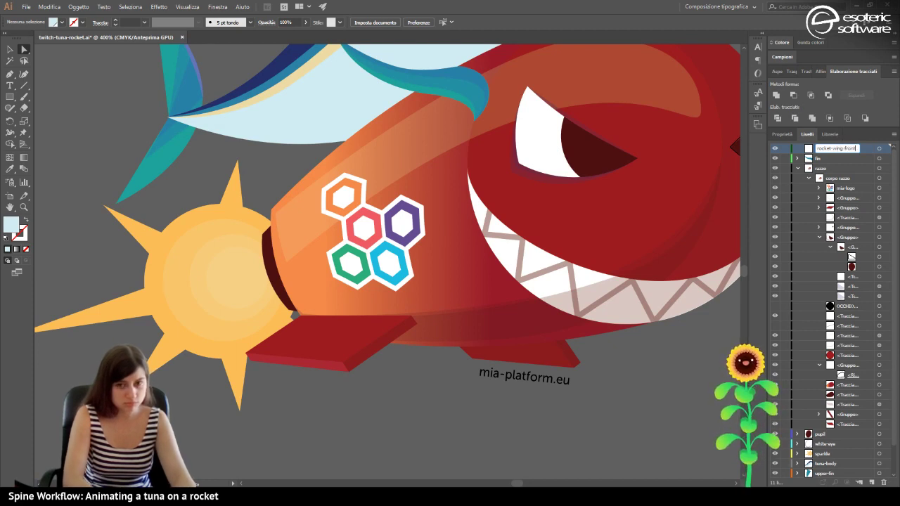
pyautogui.press('Return')
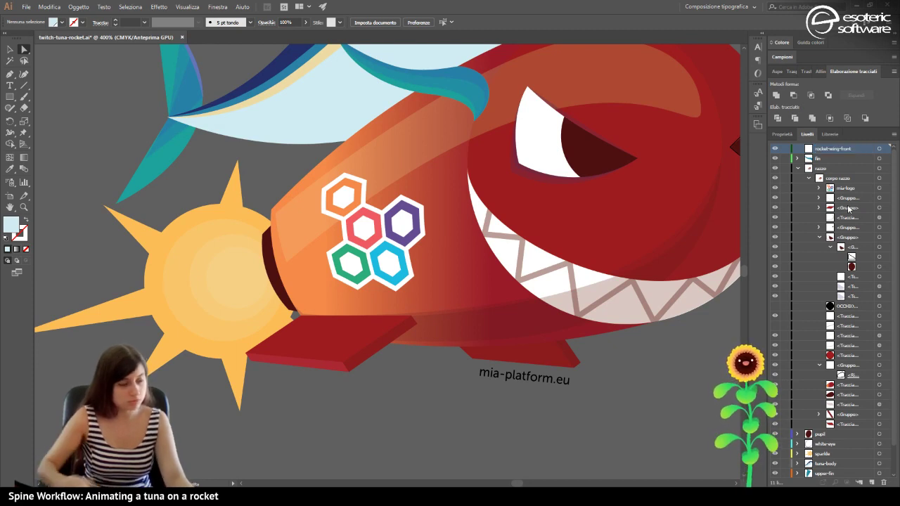
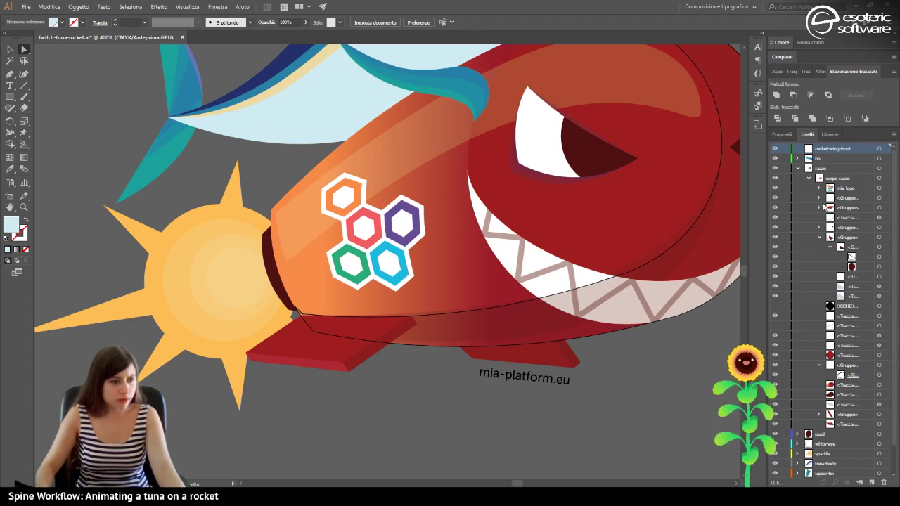
# Check the rocket's front wing group by toggling its visibility, and move it into the rocket-wing-front layer.
pyautogui.click(843, 208)
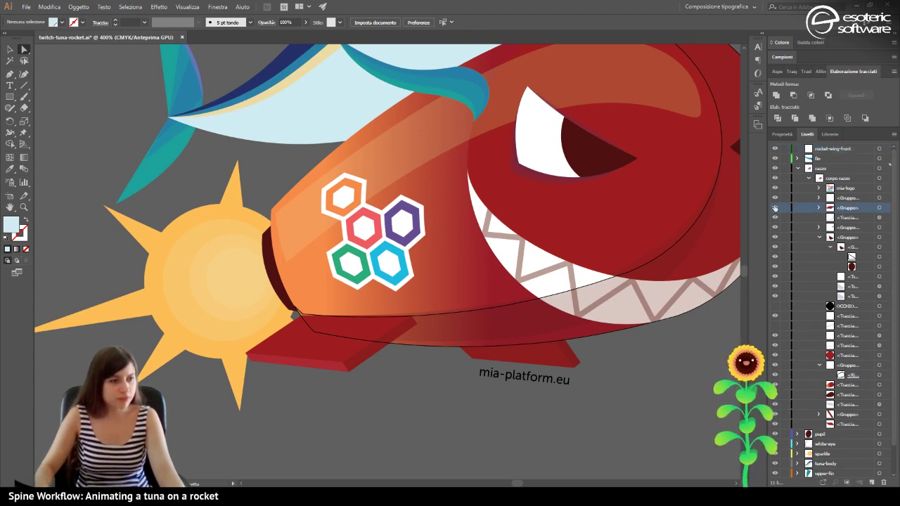
pyautogui.click(775, 209)
pyautogui.click(774, 208)
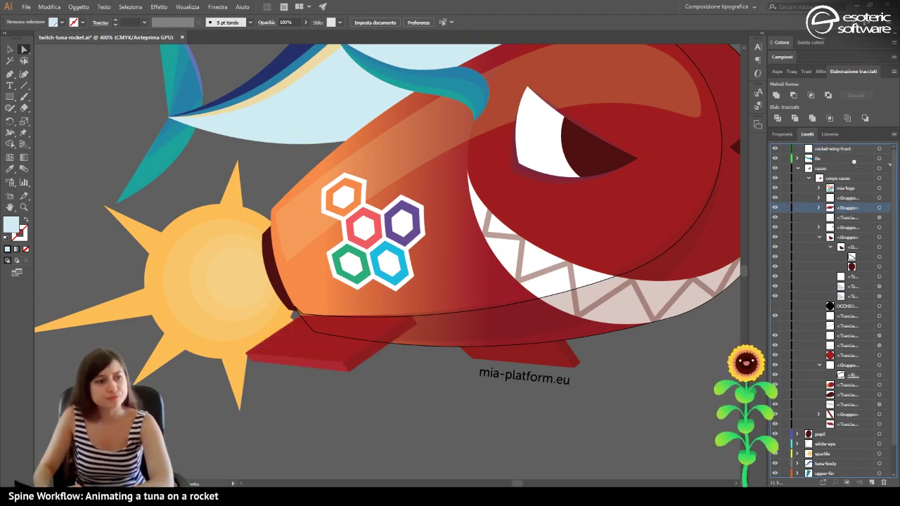
pyautogui.moveTo(850, 146); pyautogui.dragTo(836, 149)
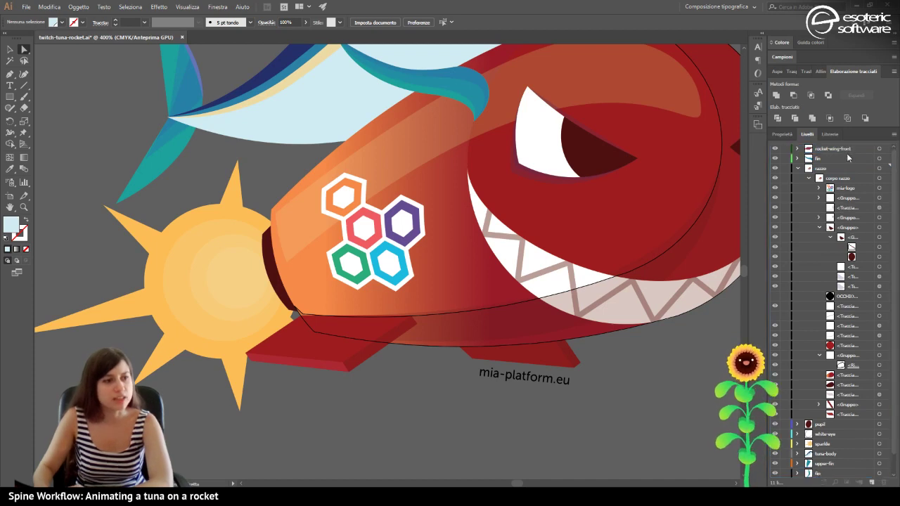
# Group the two paths of the rocket's back wing above the mia-platform.eu text.
pyautogui.click(610, 336)
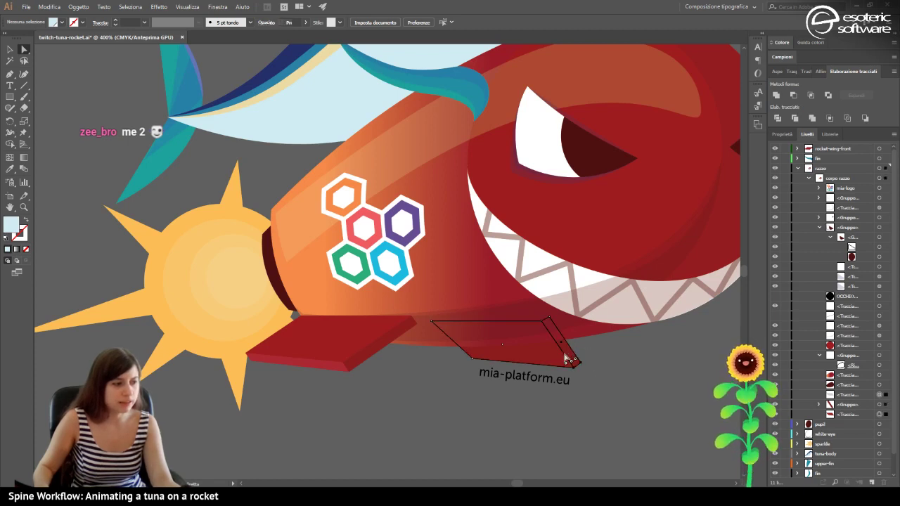
pyautogui.click(568, 357)
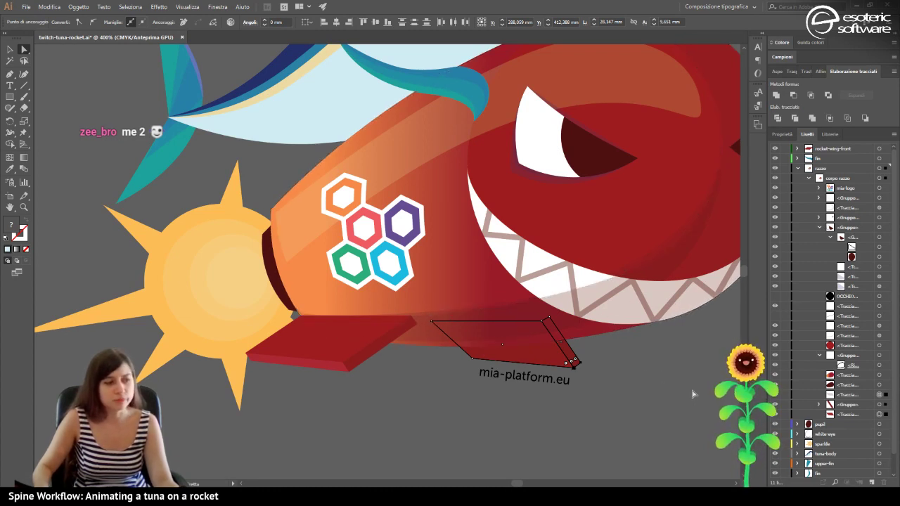
pyautogui.hotkey('ctrl', 'g')
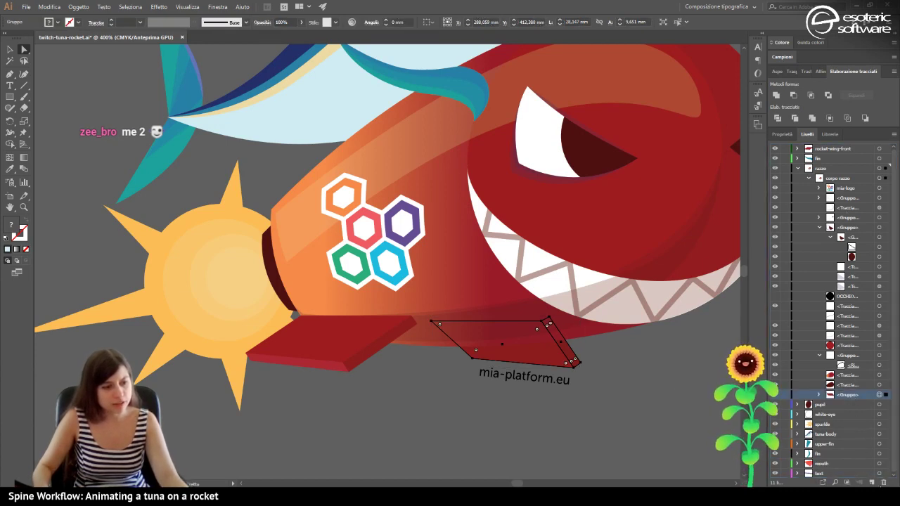
# Create a new layer directly above razzo and name it rocket-wing-back.
pyautogui.click(872, 483)
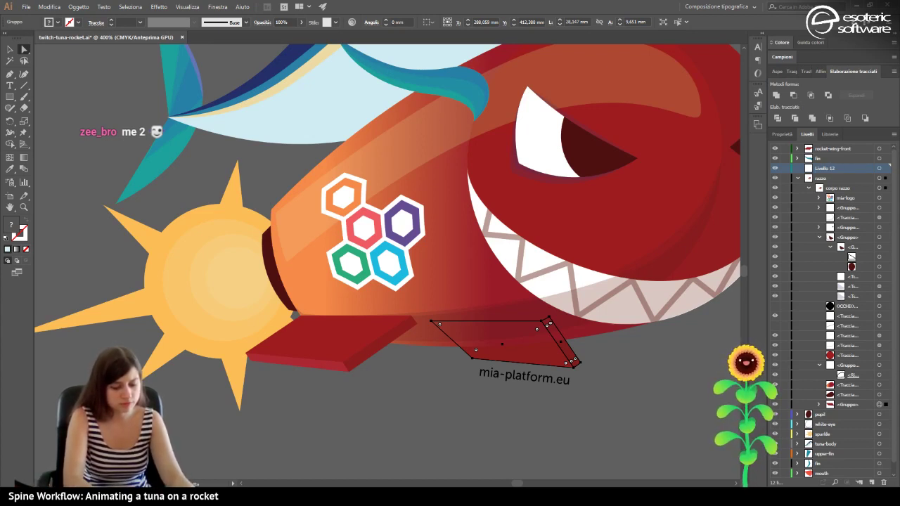
pyautogui.doubleClick(828, 168)
pyautogui.write('rocket-wing-back')
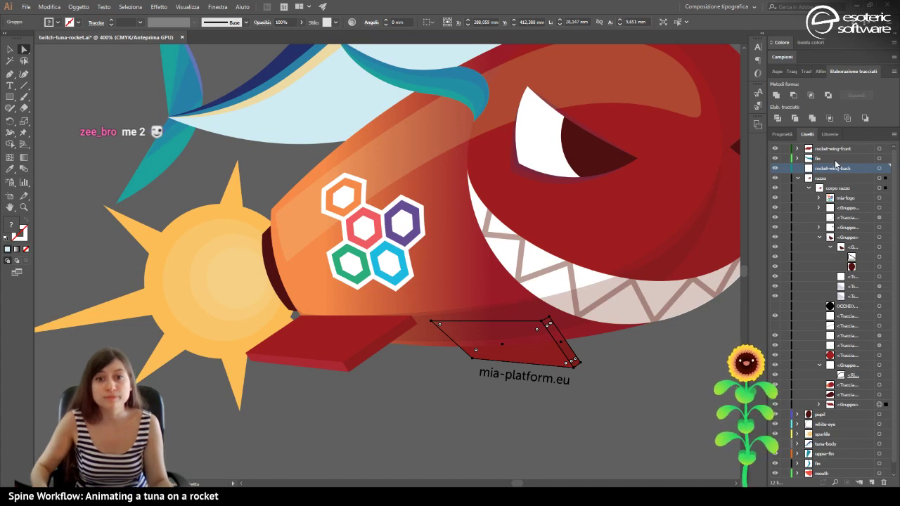
pyautogui.press('Return')
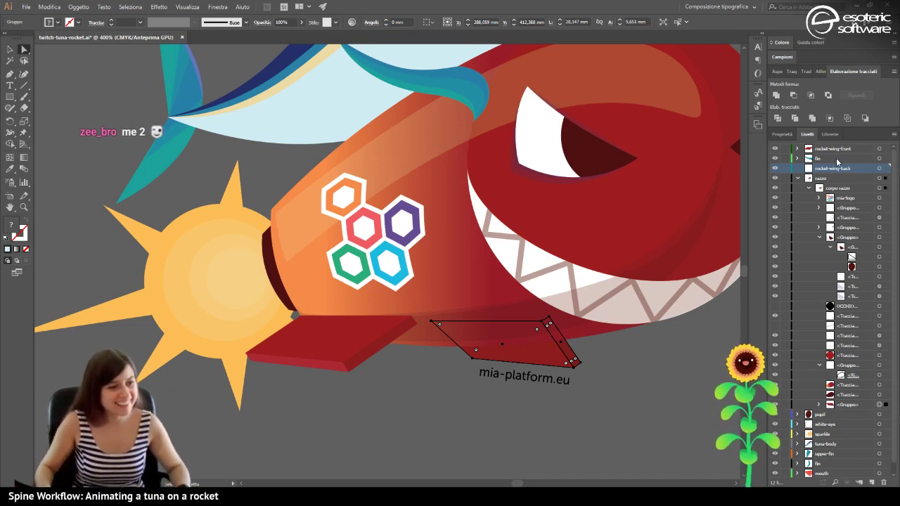
# Move the back wing group from corpo razzo into the rocket-wing-back layer, hide that layer, and save the document.
pyautogui.click(855, 406)
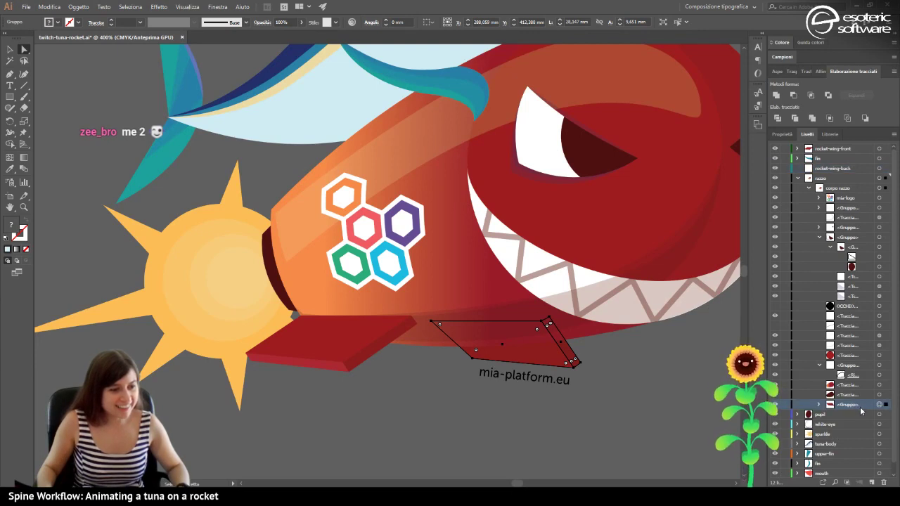
pyautogui.moveTo(861, 411); pyautogui.dragTo(844, 169)
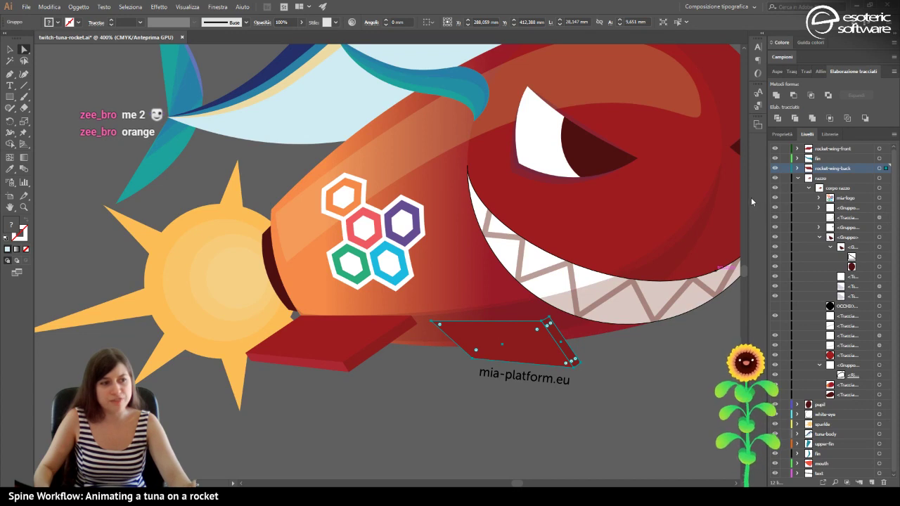
pyautogui.click(785, 169)
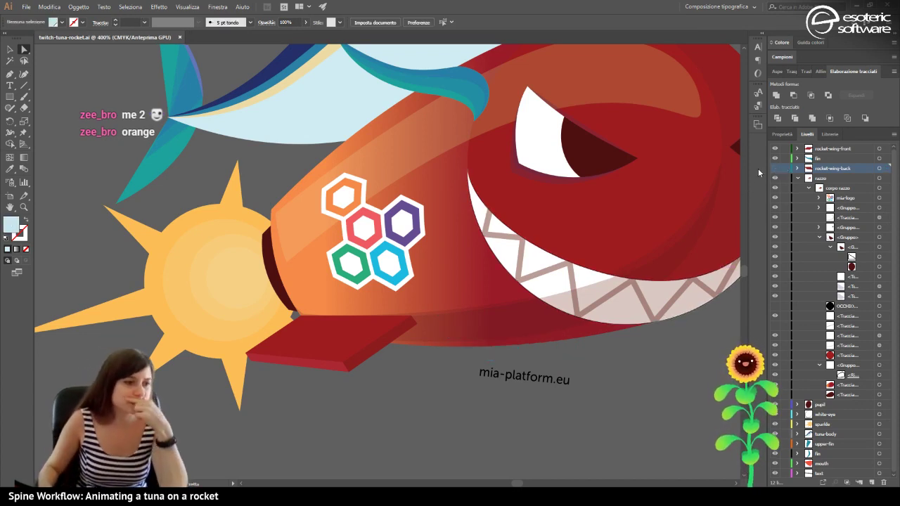
# Check what the expanded group inside corpo razzo contains by toggling its visibility, and collapse it.
pyautogui.click(851, 296)
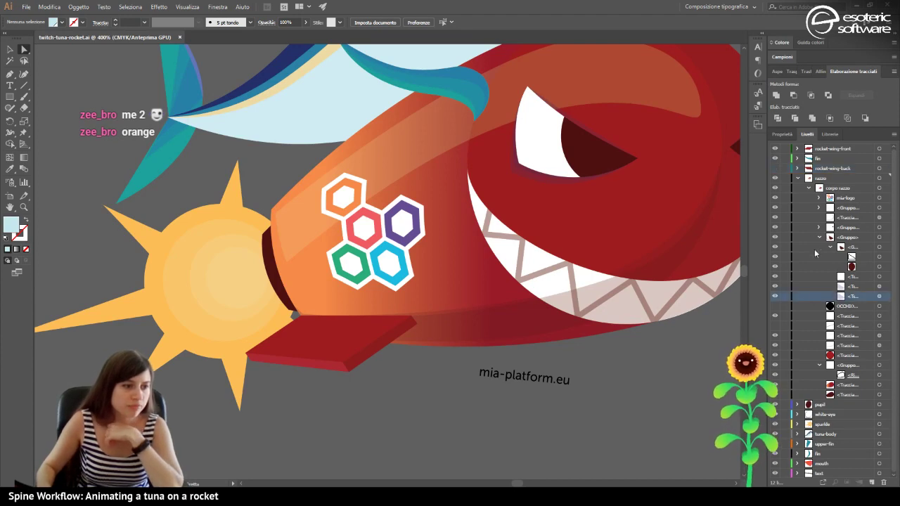
pyautogui.click(776, 239)
pyautogui.click(775, 239)
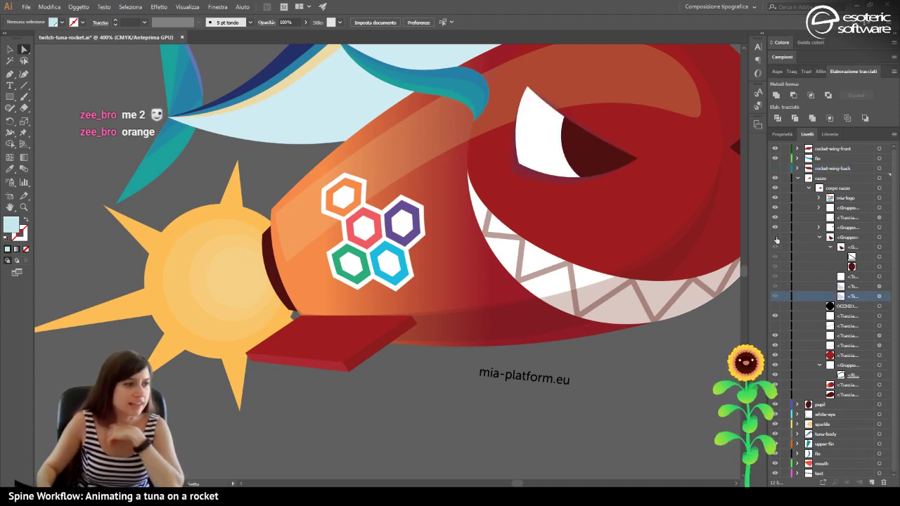
pyautogui.click(776, 239)
pyautogui.click(775, 239)
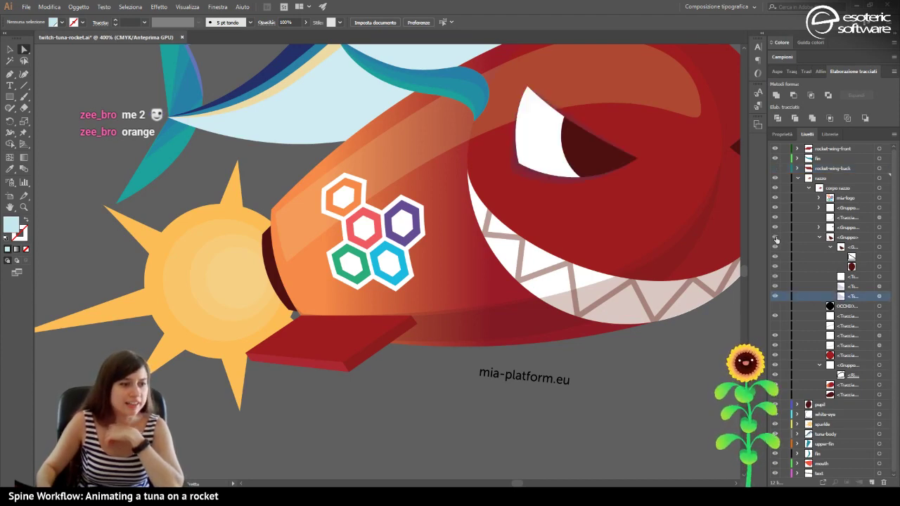
pyautogui.click(818, 239)
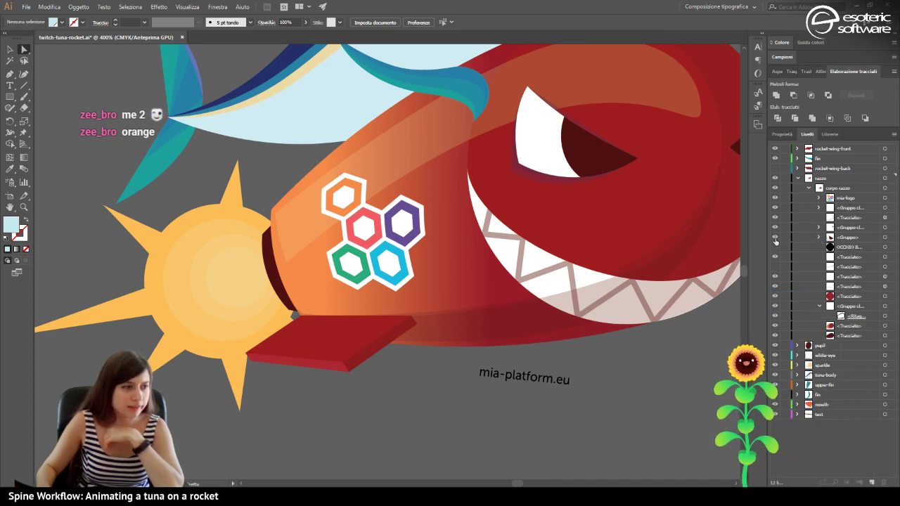
# Make the hidden black OCCHIO path inside the corpo razzo sublayer visible.
pyautogui.rightClick(672, 262)
pyautogui.click(678, 355)
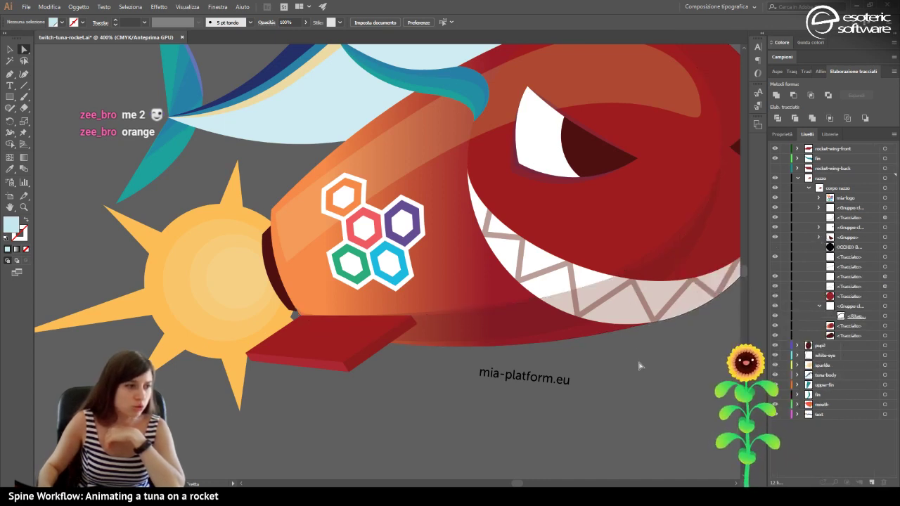
pyautogui.moveTo(510, 432); pyautogui.dragTo(358, 432)
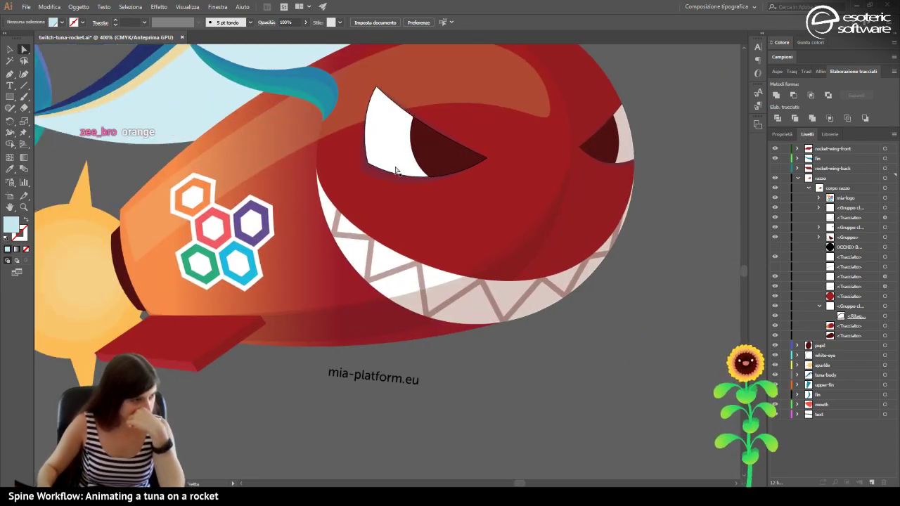
pyautogui.scroll(2, 472, 187)
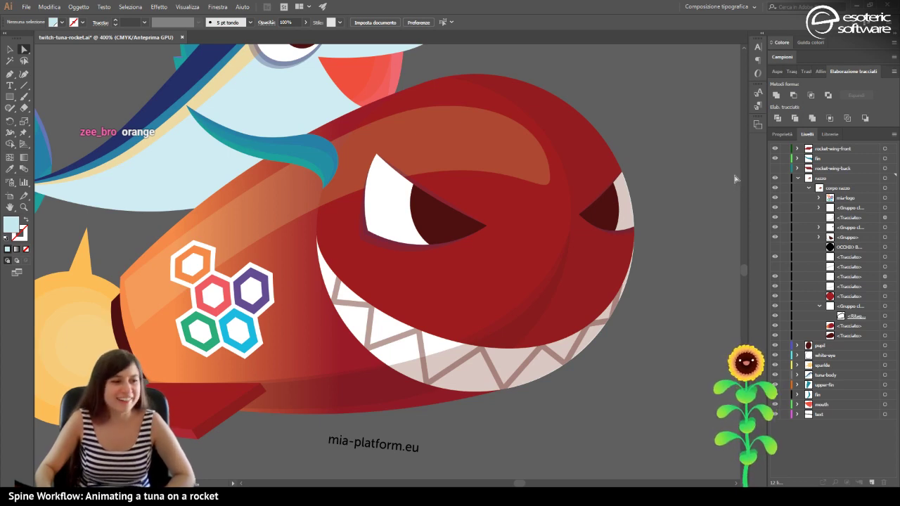
pyautogui.click(775, 247)
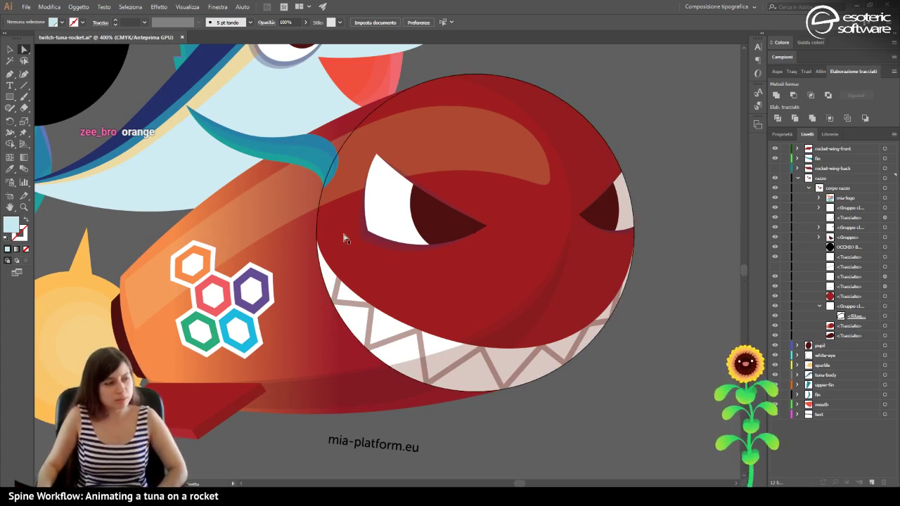
# Test the rocket's clipped dark pupil by shifting it across the white of the eye and back.
pyautogui.click(369, 230)
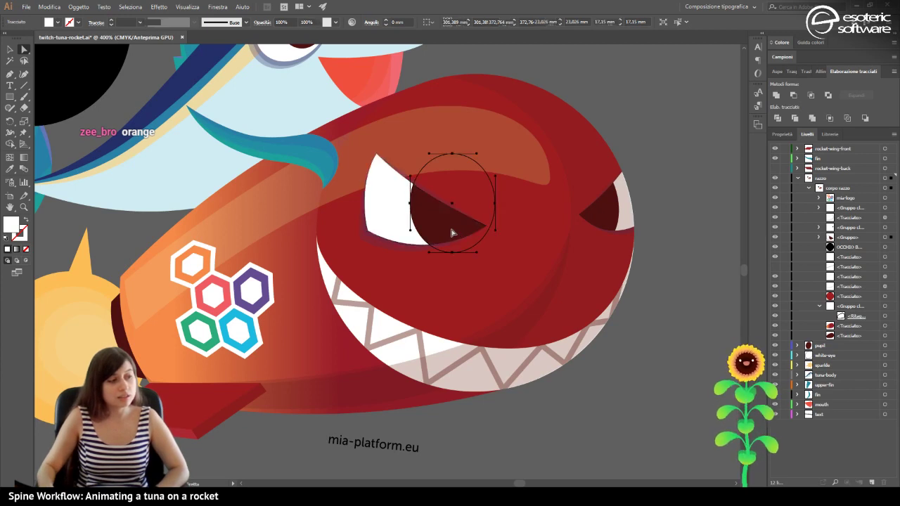
pyautogui.moveTo(450, 228); pyautogui.dragTo(407, 239)
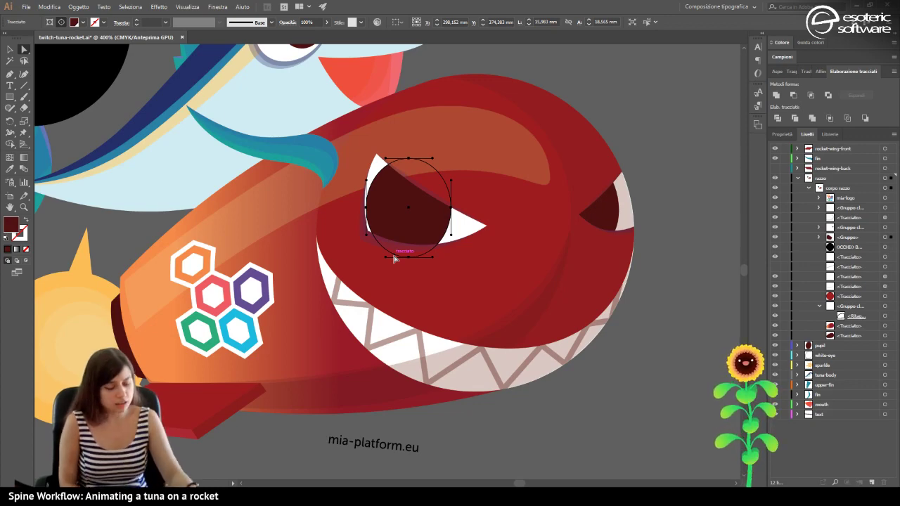
pyautogui.moveTo(394, 258); pyautogui.dragTo(439, 253)
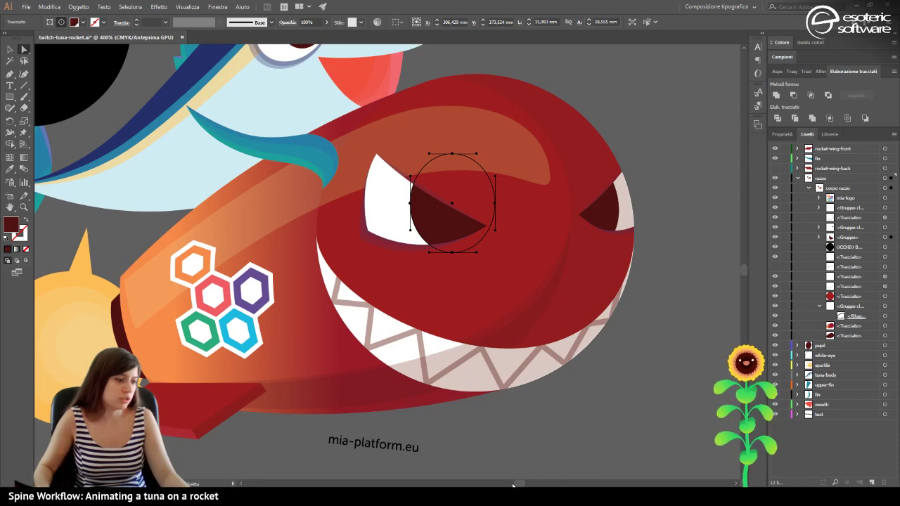
# Select the rocket's dark rear shape and create a new layer named rocket-tail.
pyautogui.moveTo(512, 485); pyautogui.dragTo(517, 485)
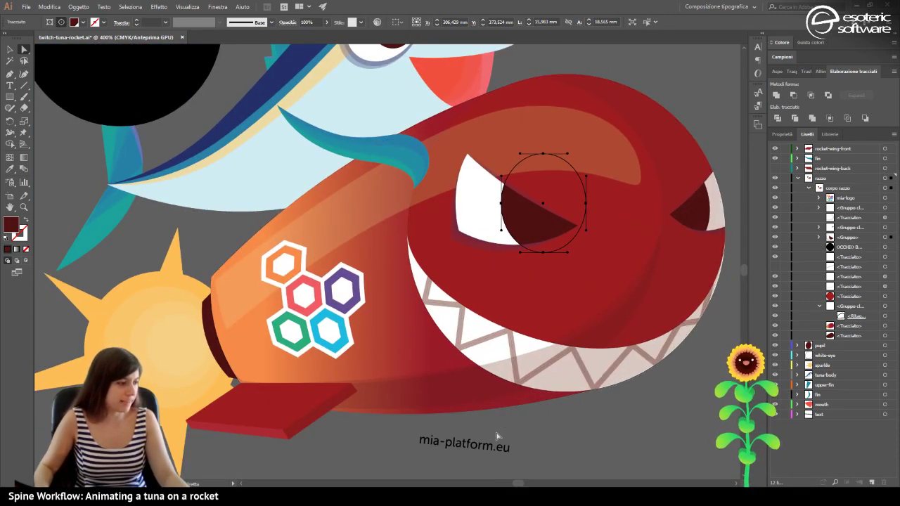
pyautogui.click(214, 352)
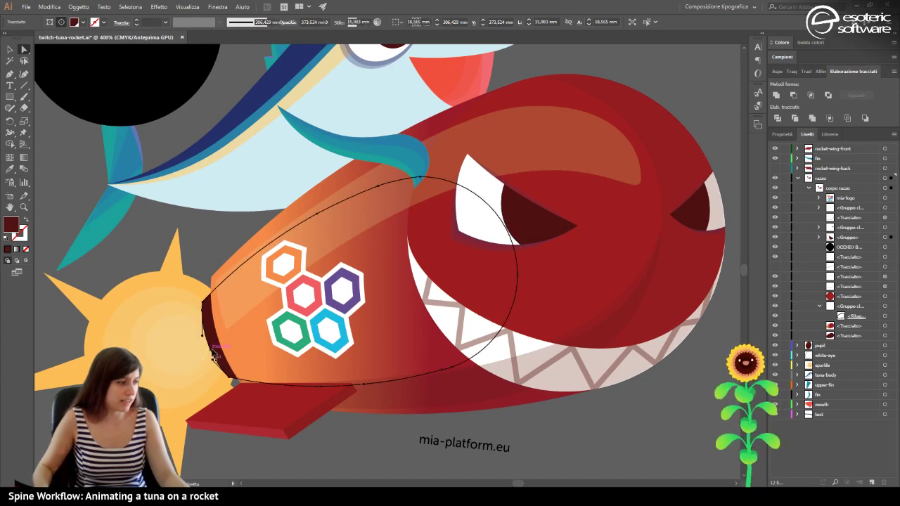
pyautogui.click(416, 310)
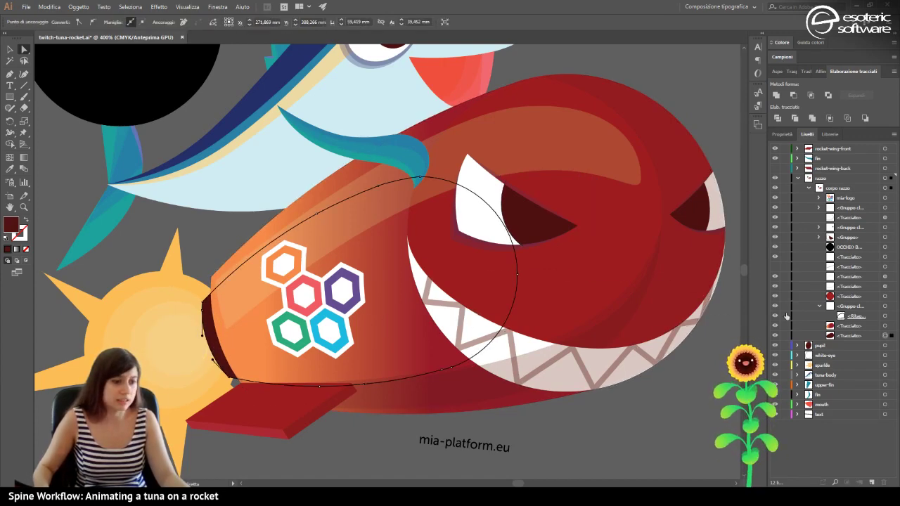
pyautogui.click(833, 336)
pyautogui.click(871, 482)
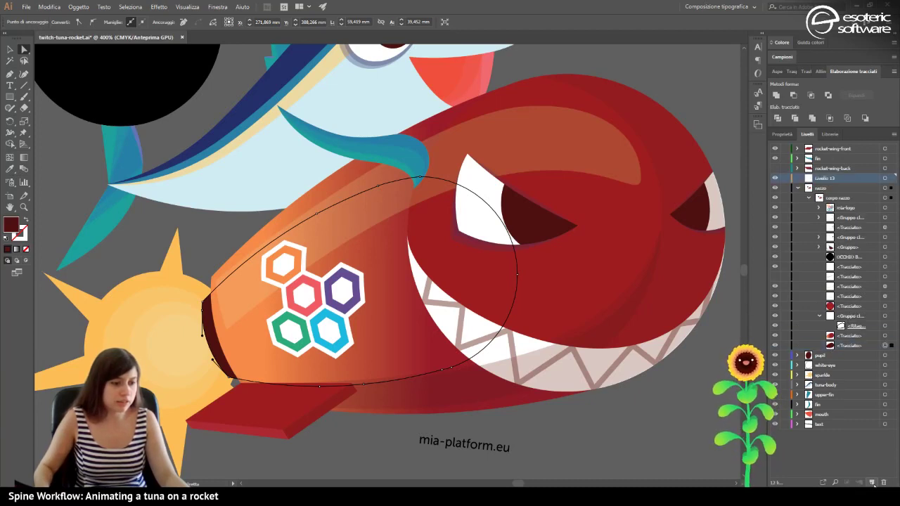
pyautogui.doubleClick(826, 178)
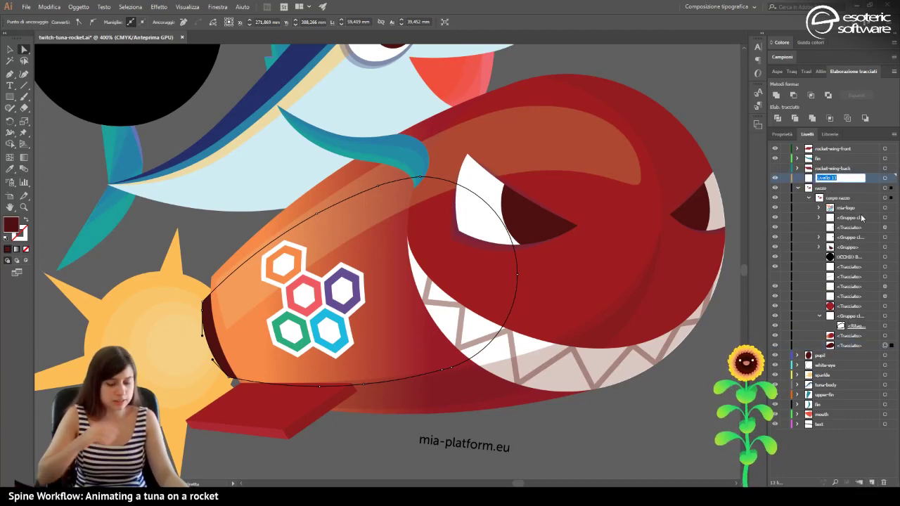
pyautogui.write('rocket')
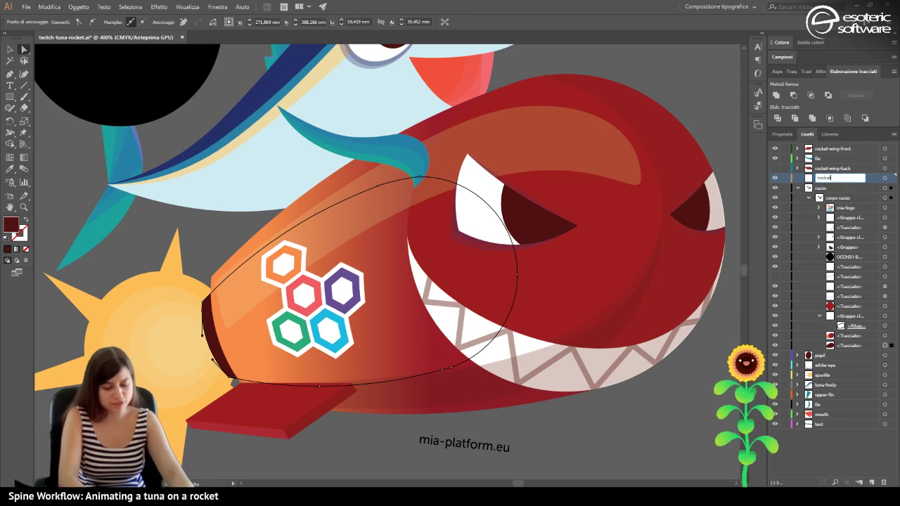
pyautogui.write('-tail')
pyautogui.press('Return')
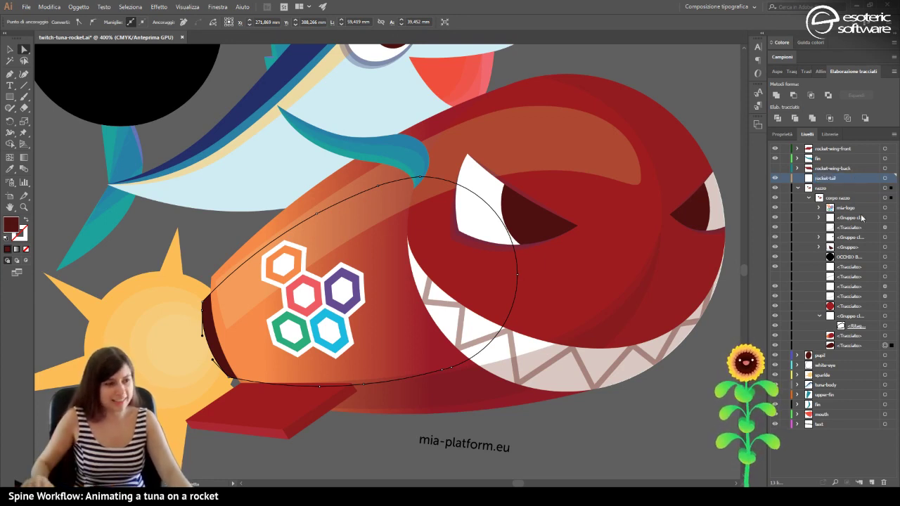
# Transfer the dark rear path from corpo razzo into the rocket-tail layer and place that layer directly below razzo.
pyautogui.click(851, 346)
pyautogui.moveTo(841, 180); pyautogui.dragTo(821, 180)
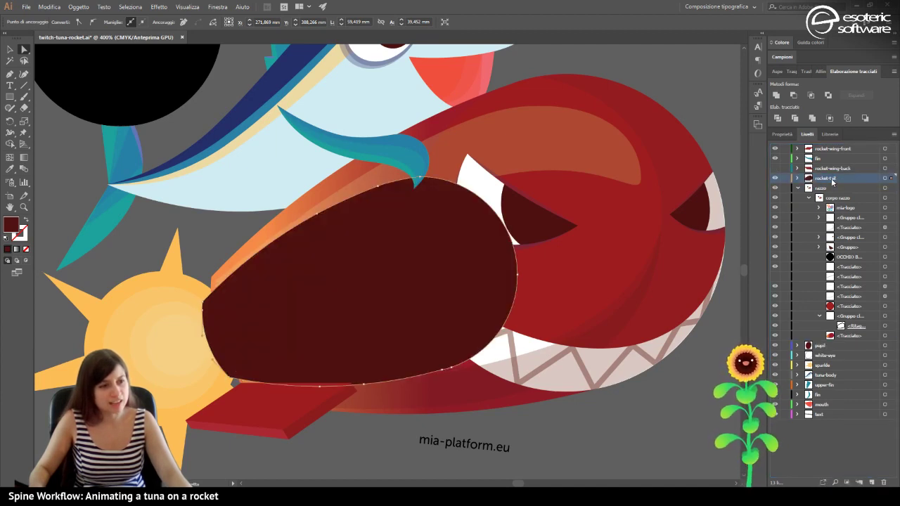
pyautogui.moveTo(859, 178); pyautogui.dragTo(817, 335)
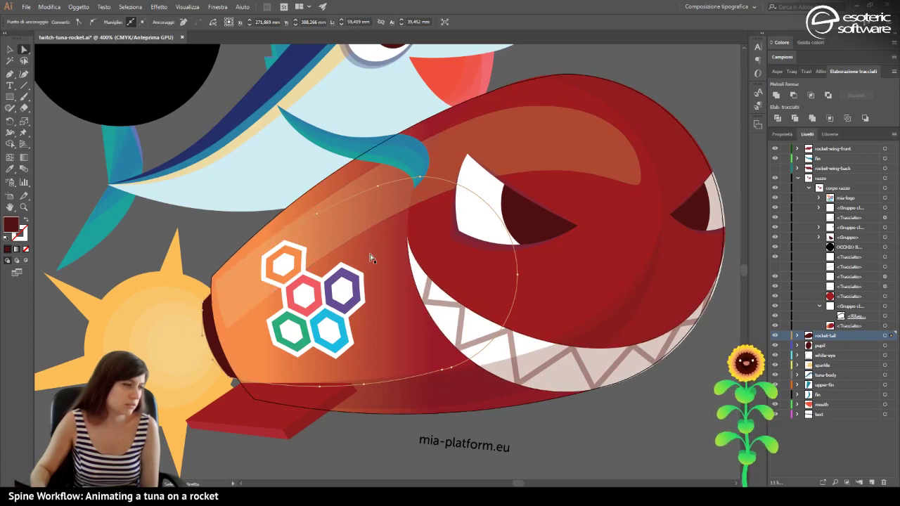
# Identify the orange-red body path and the red circle path in corpo razzo by toggling their visibility.
pyautogui.click(486, 211)
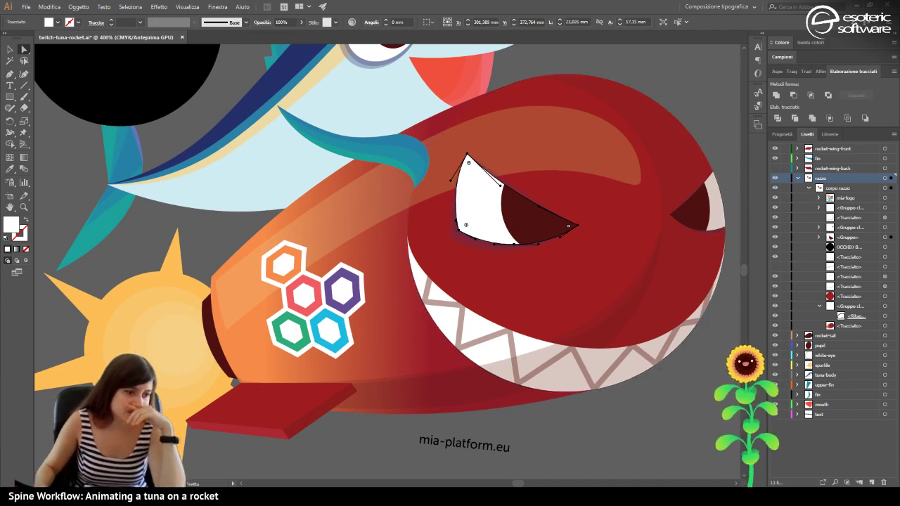
pyautogui.click(840, 328)
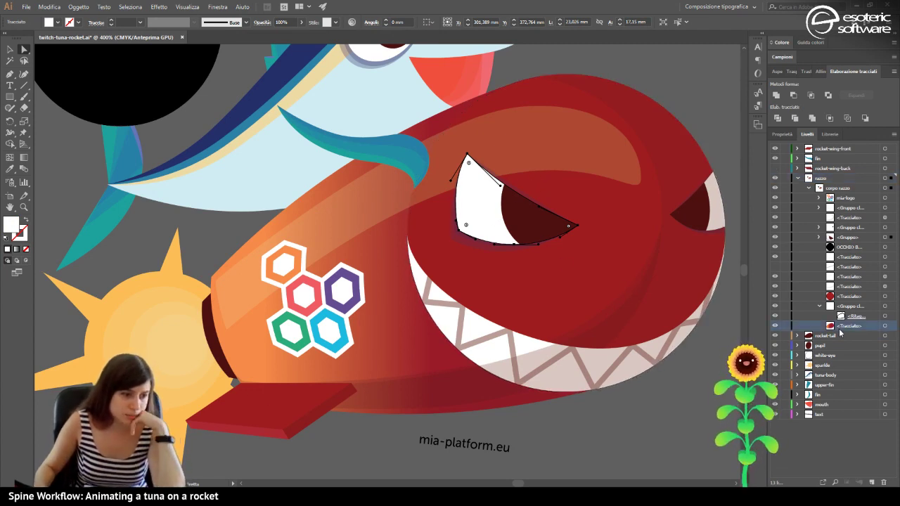
pyautogui.click(774, 327)
pyautogui.click(774, 327)
pyautogui.click(774, 327)
pyautogui.click(774, 327)
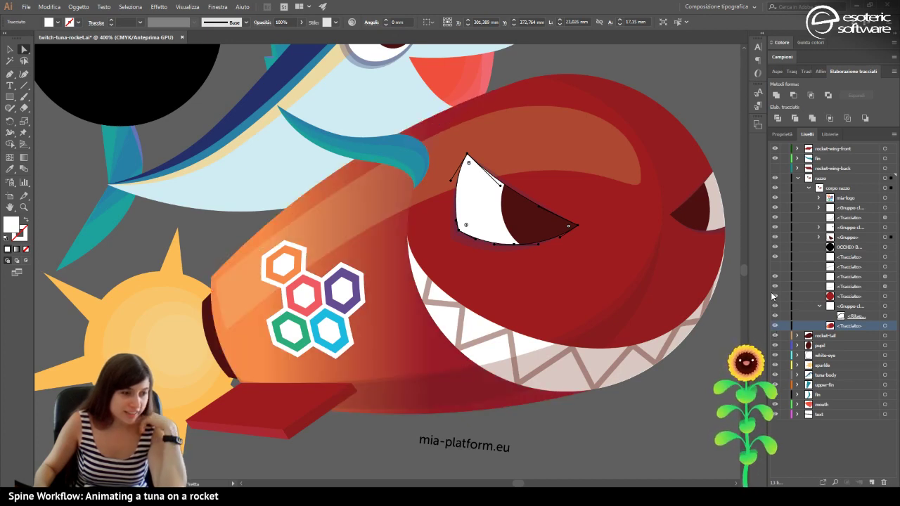
pyautogui.click(774, 296)
pyautogui.click(774, 296)
pyautogui.click(774, 296)
pyautogui.click(774, 296)
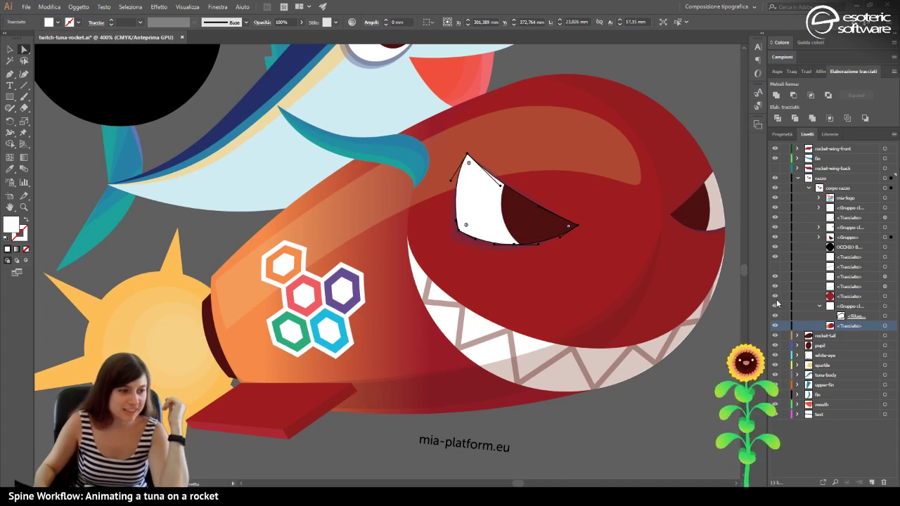
# Duplicate the rocket's red head circle in place in the razzo layer and give the copy a white fill with no stroke.
pyautogui.click(884, 296)
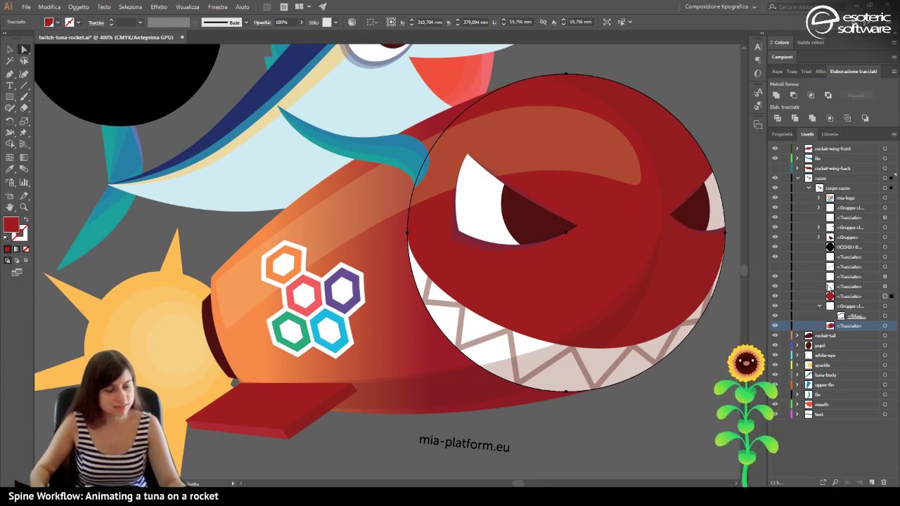
pyautogui.hotkey('ctrl', 'shift', 'v')
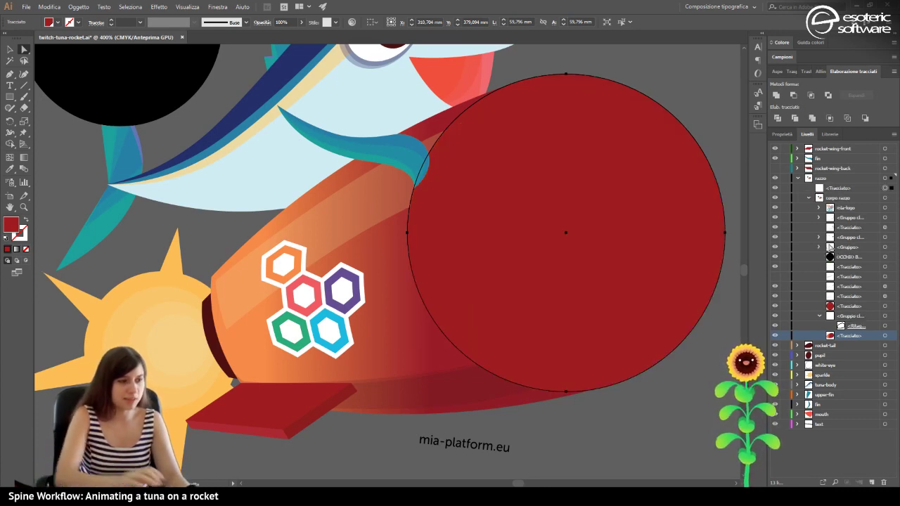
pyautogui.click(8, 239)
pyautogui.click(24, 235)
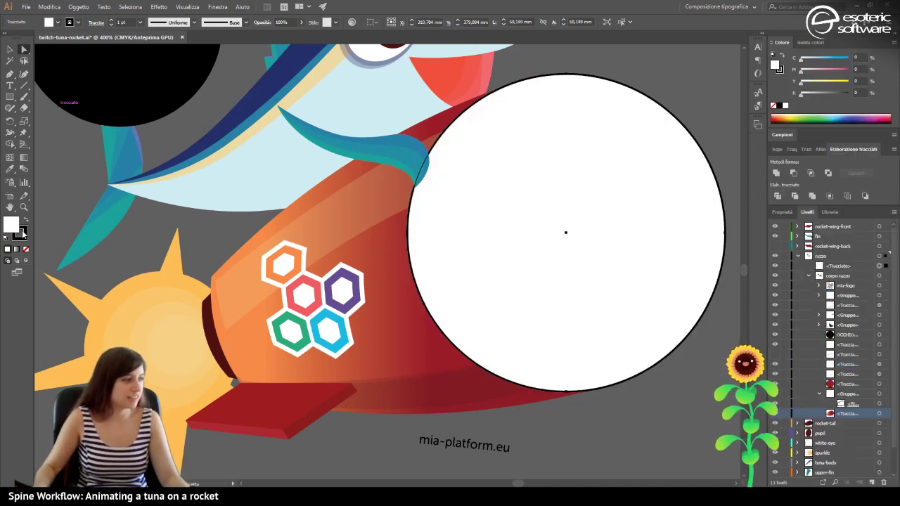
pyautogui.click(26, 250)
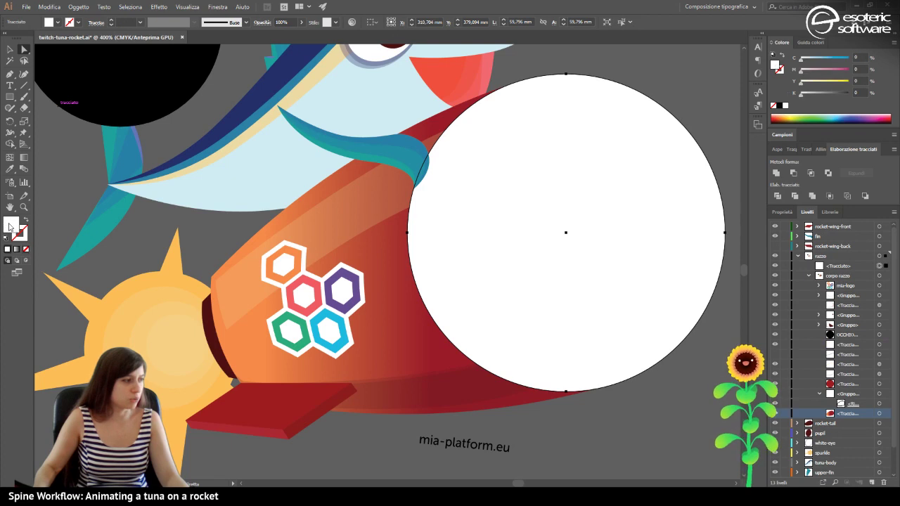
pyautogui.click(7, 225)
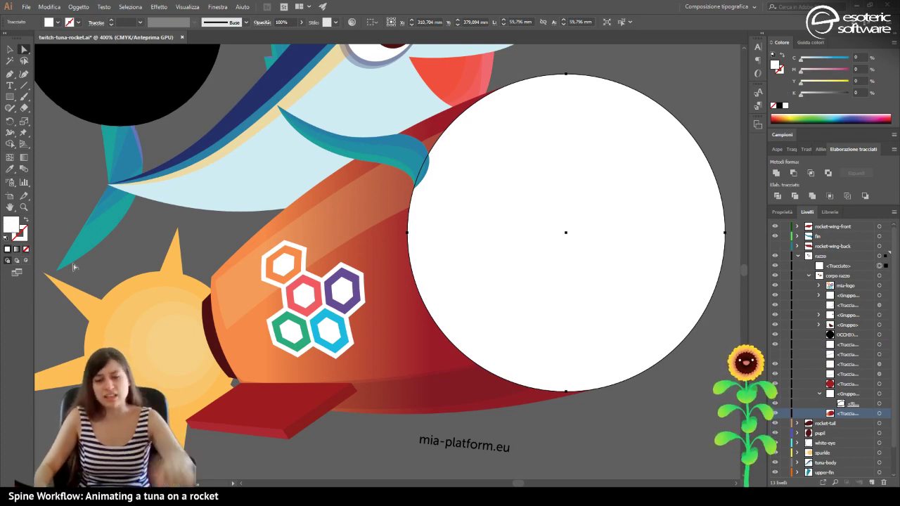
pyautogui.keyDown('shift'); pyautogui.click(295, 372); pyautogui.keyUp('shift')
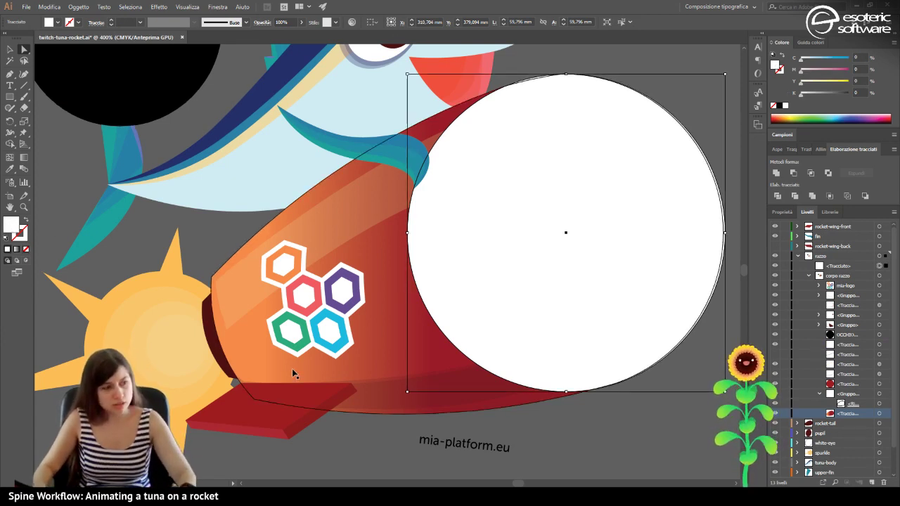
pyautogui.hotkey('ctrl', 't')
pyautogui.keyDown('shift'); pyautogui.click(294, 368); pyautogui.keyUp('shift')
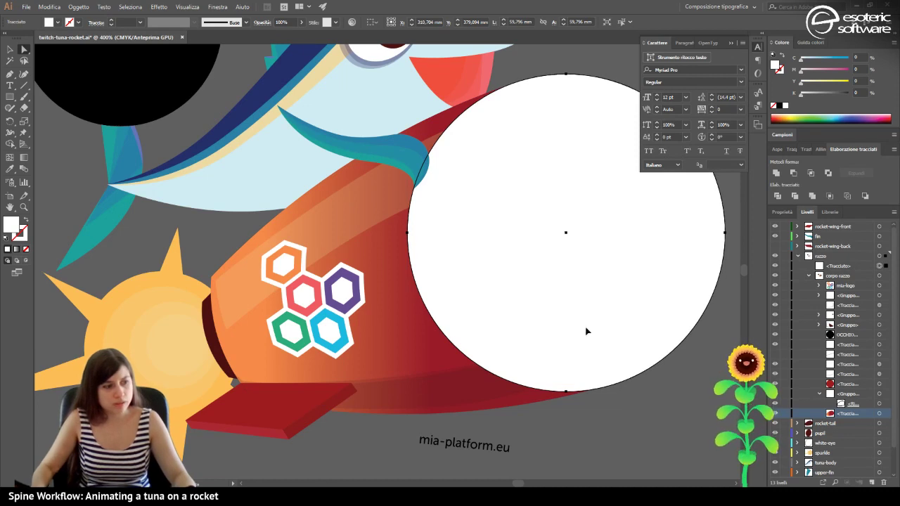
pyautogui.click(10, 50)
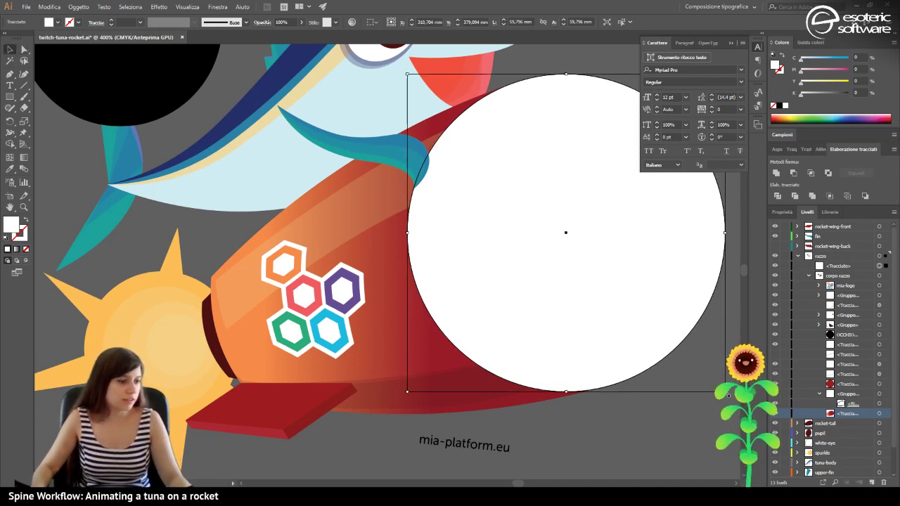
pyautogui.moveTo(728, 396)
pyautogui.mouseDown()
pyautogui.moveTo(711, 379)
pyautogui.moveTo(737, 395)
pyautogui.moveTo(720, 395)
pyautogui.mouseUp()
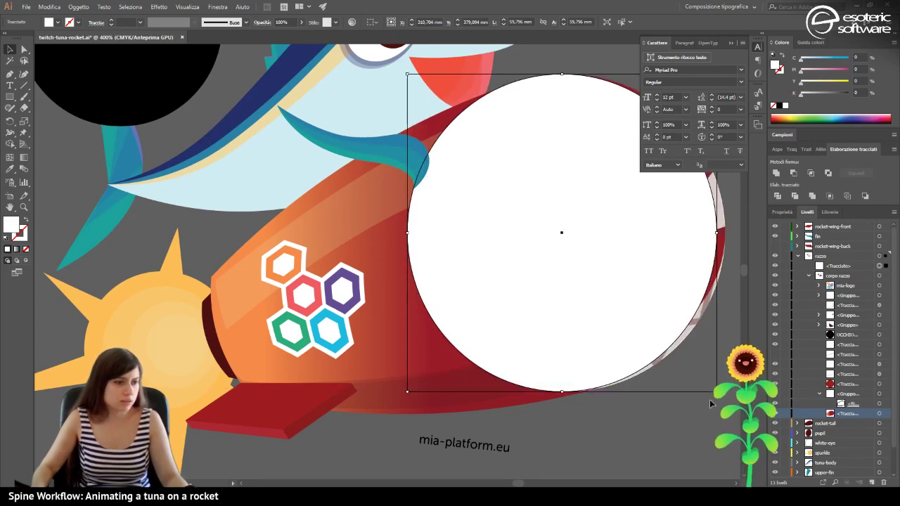
pyautogui.click(731, 43)
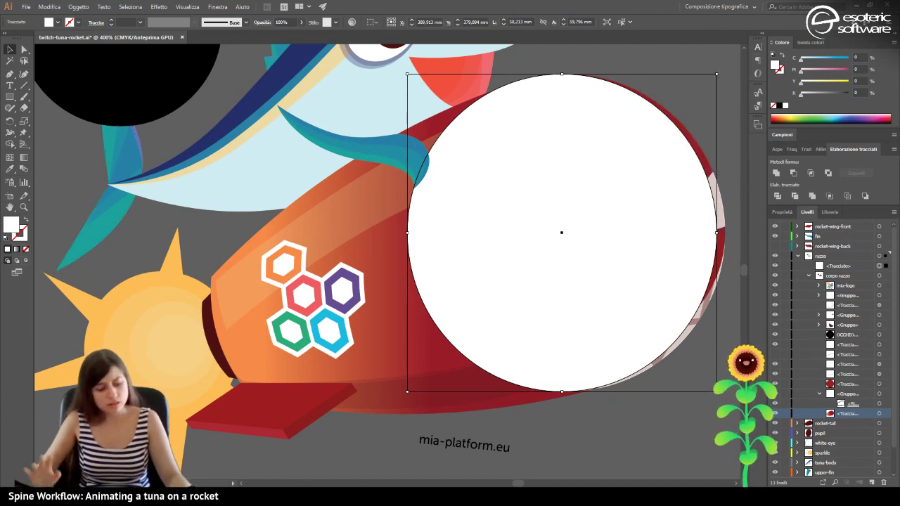
pyautogui.hotkey('ctrl', 'z')
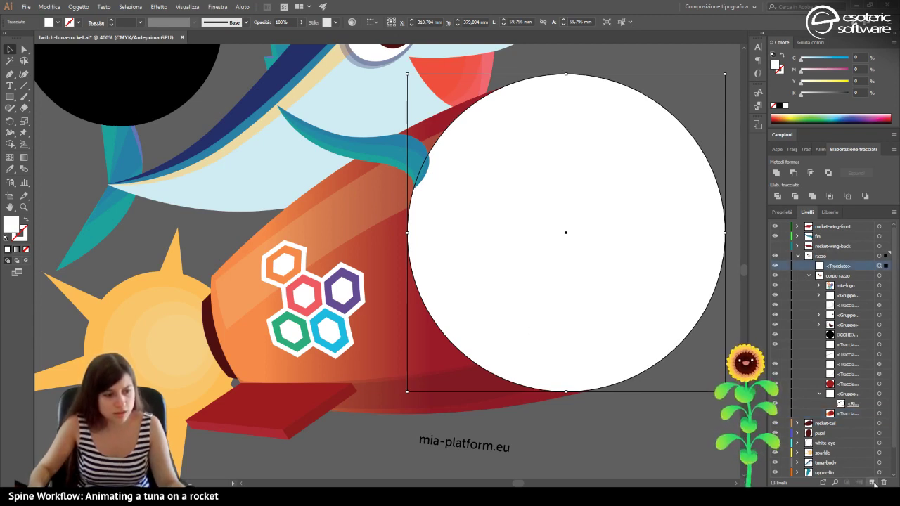
# Create a new layer above razzo and name it white/base.
pyautogui.hotkey('ctrl', 'l')
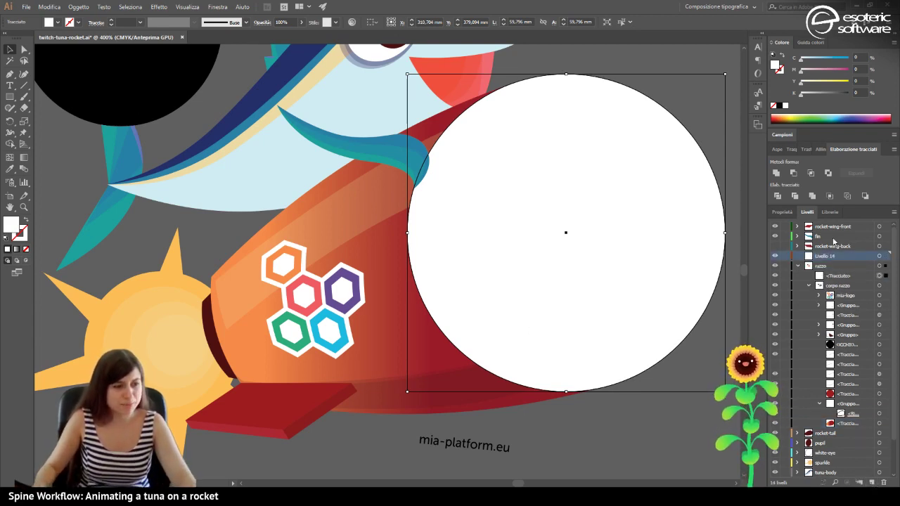
pyautogui.doubleClick(833, 257)
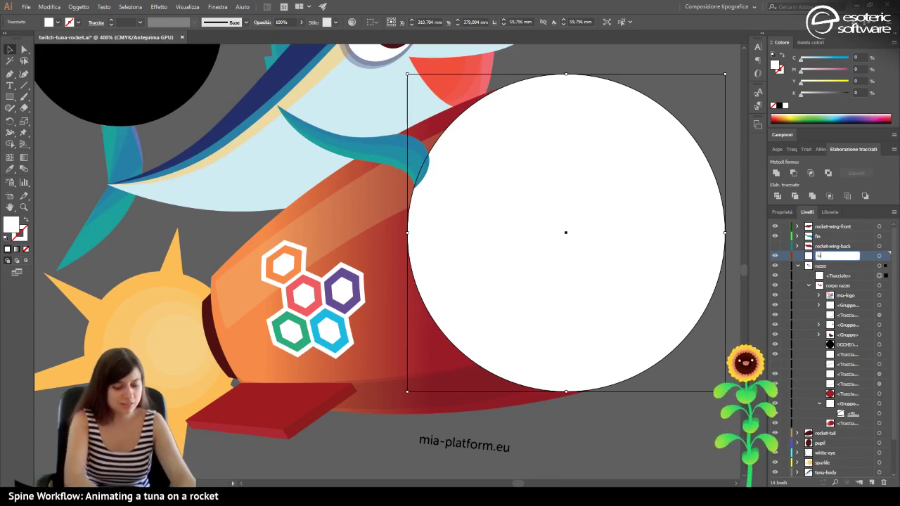
pyautogui.write('white/base')
pyautogui.press('Return')
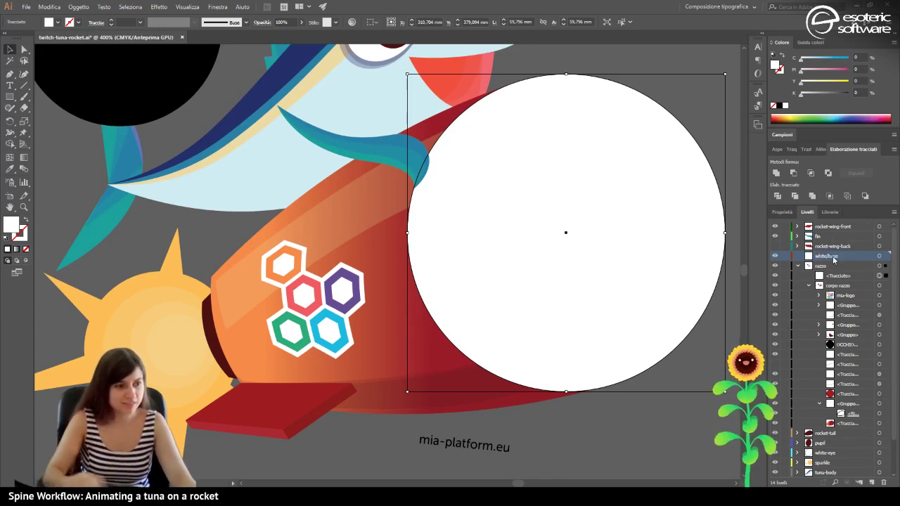
# Move the white circle from razzo into the white/base layer and place that layer below razzo.
pyautogui.click(847, 404)
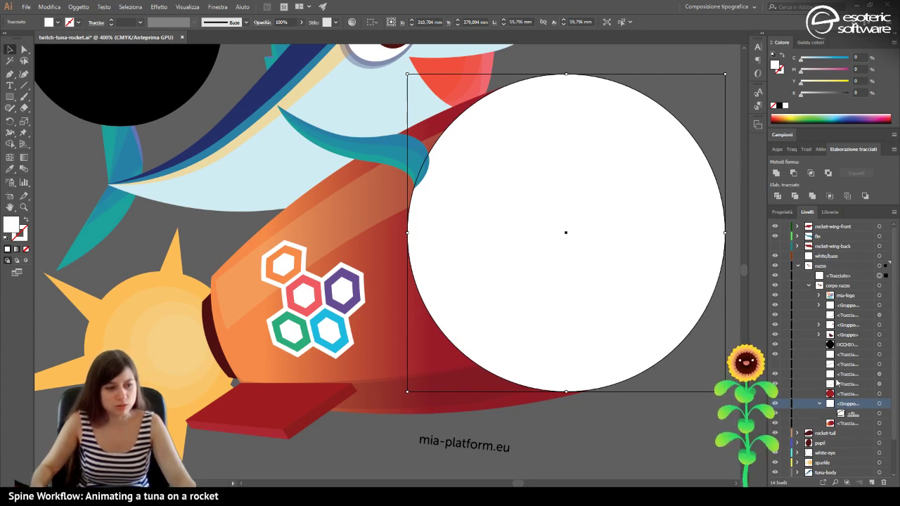
pyautogui.click(780, 374)
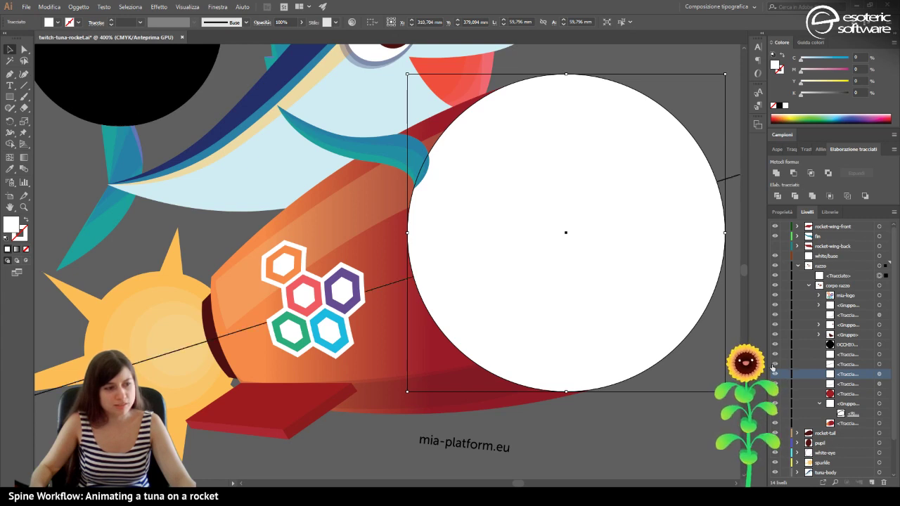
pyautogui.click(844, 394)
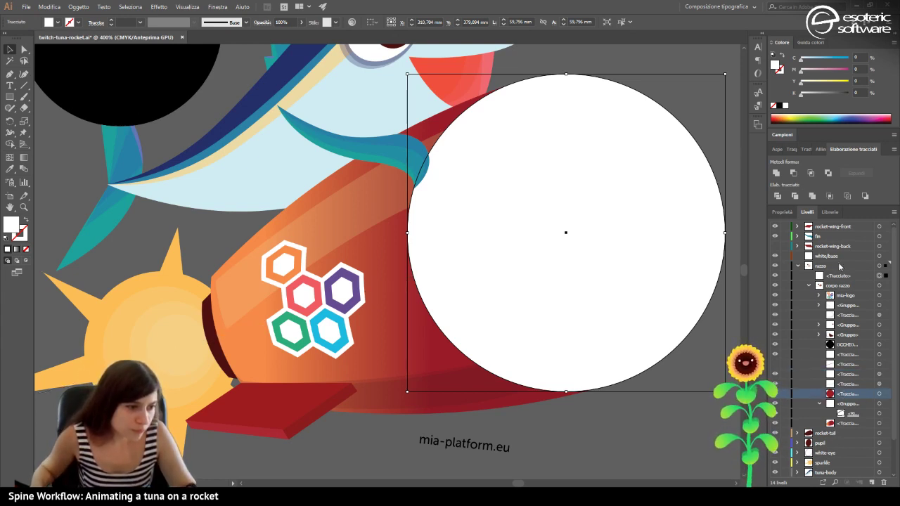
pyautogui.moveTo(838, 278); pyautogui.dragTo(838, 259)
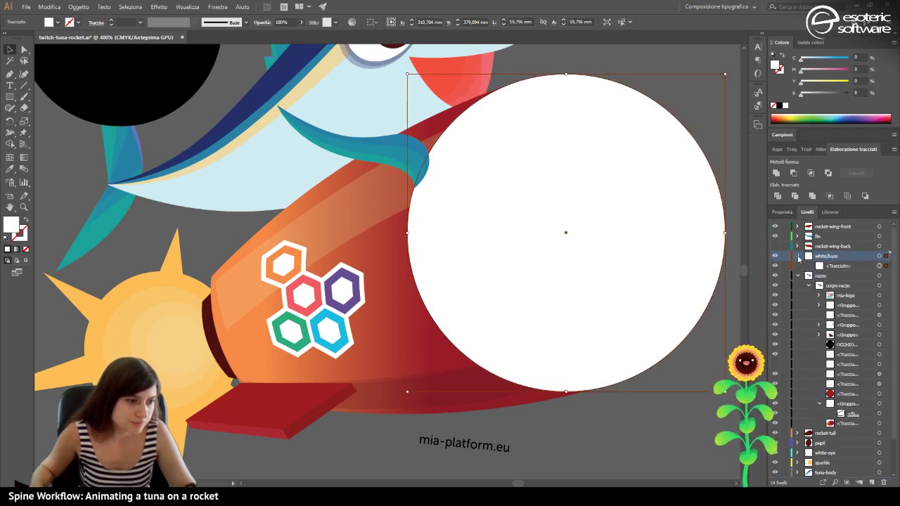
pyautogui.click(798, 266)
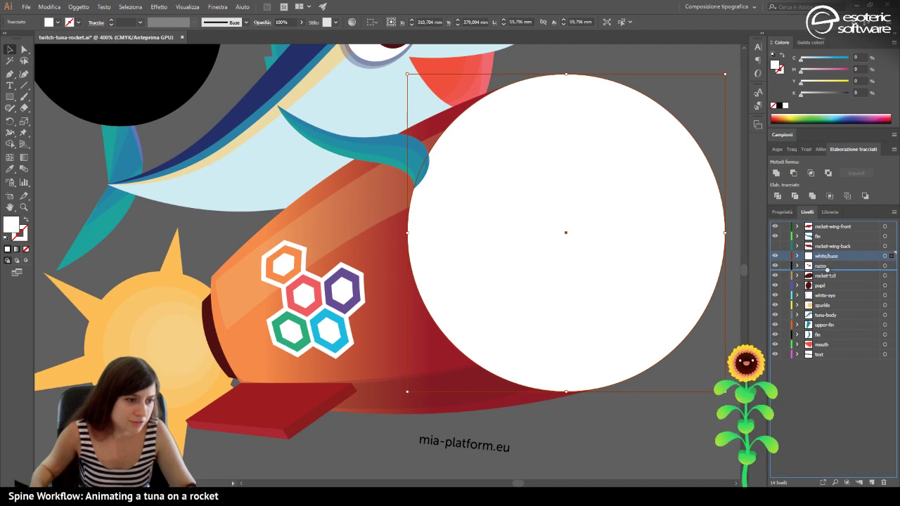
pyautogui.moveTo(827, 269)
pyautogui.mouseDown()
pyautogui.moveTo(837, 285)
pyautogui.moveTo(842, 274)
pyautogui.mouseUp()
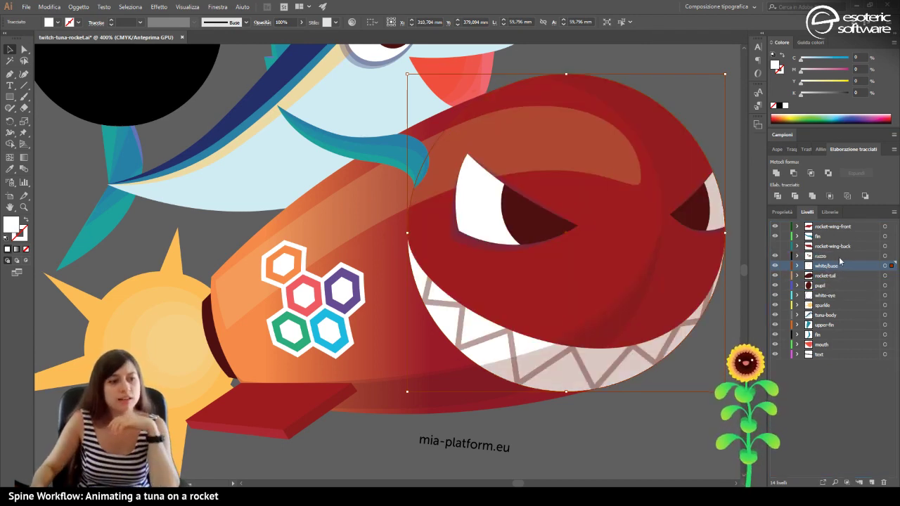
# Move the rocket-wing-back layer below rocket-tail and check the rocket-tail layer by toggling its visibility.
pyautogui.moveTo(847, 244); pyautogui.dragTo(846, 284)
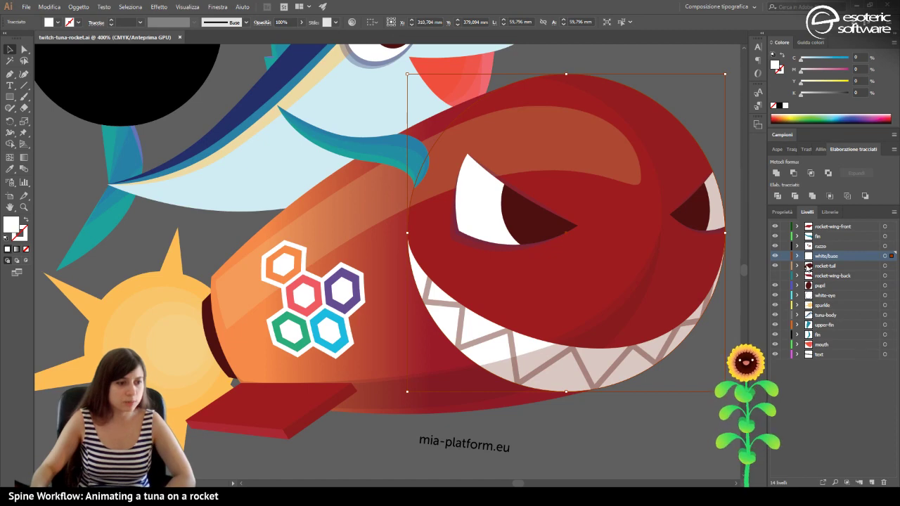
pyautogui.click(775, 266)
pyautogui.click(774, 266)
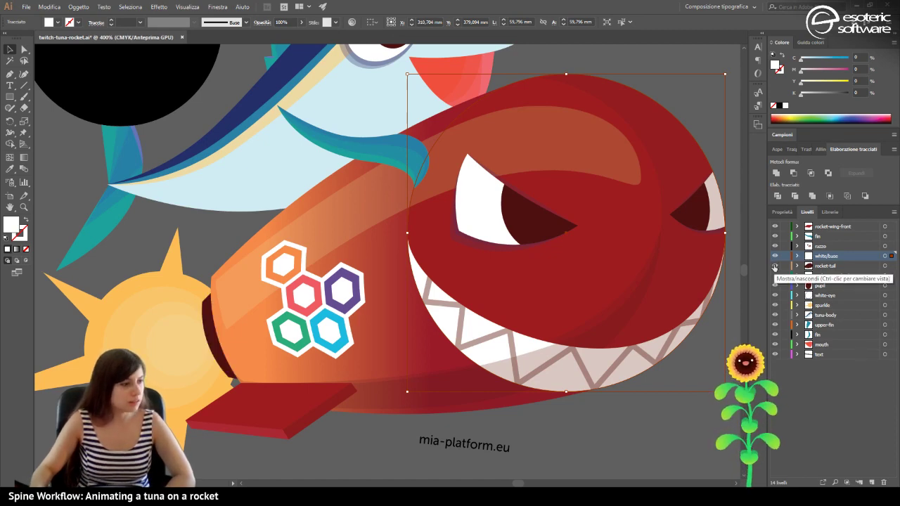
# Copy the translucent dark shading shape inside the corpo razzo group, hide the original, and leave isolation mode.
pyautogui.click(475, 222)
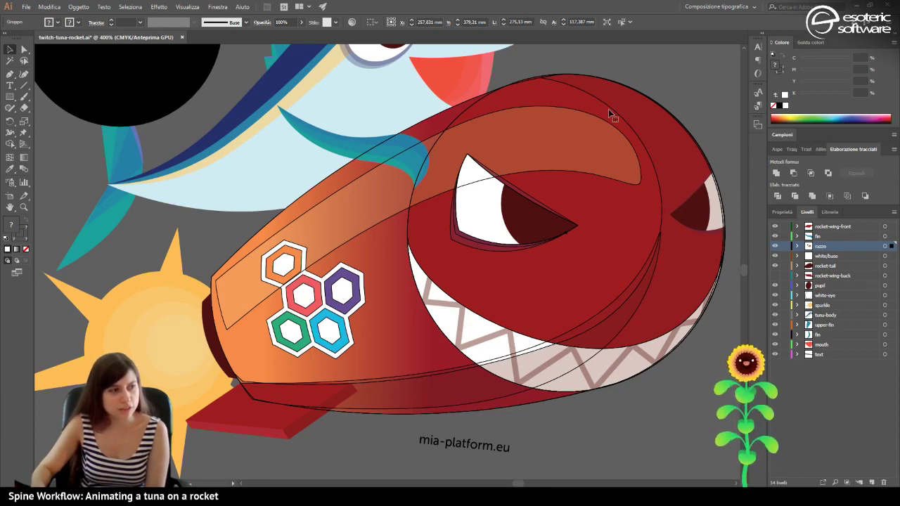
pyautogui.doubleClick(634, 114)
pyautogui.click(634, 114)
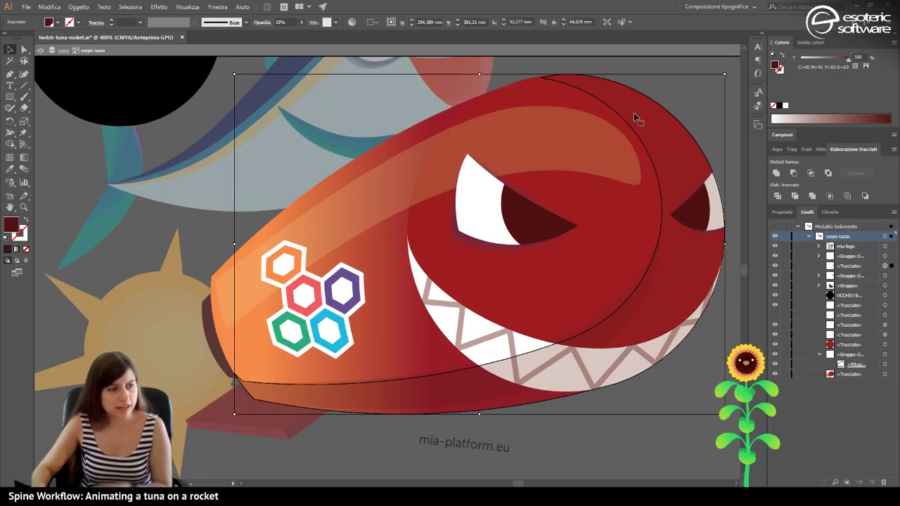
pyautogui.press('a')
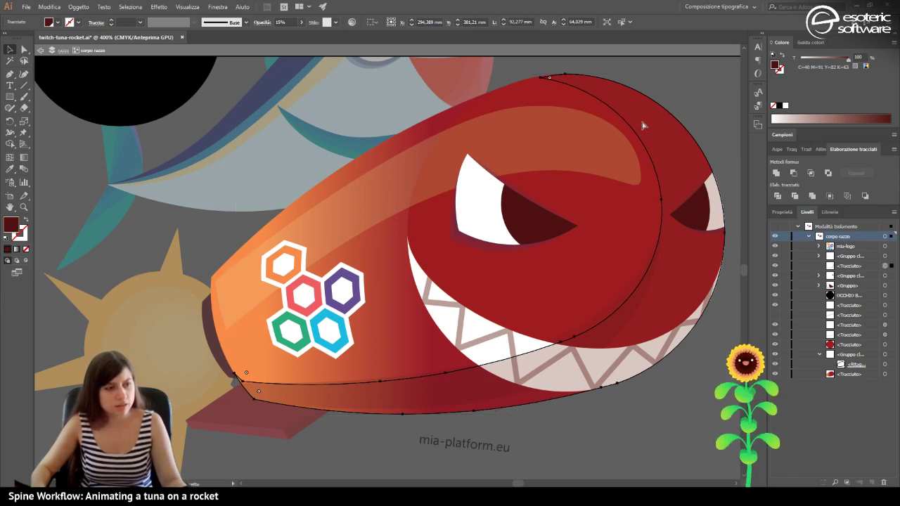
pyautogui.press('v')
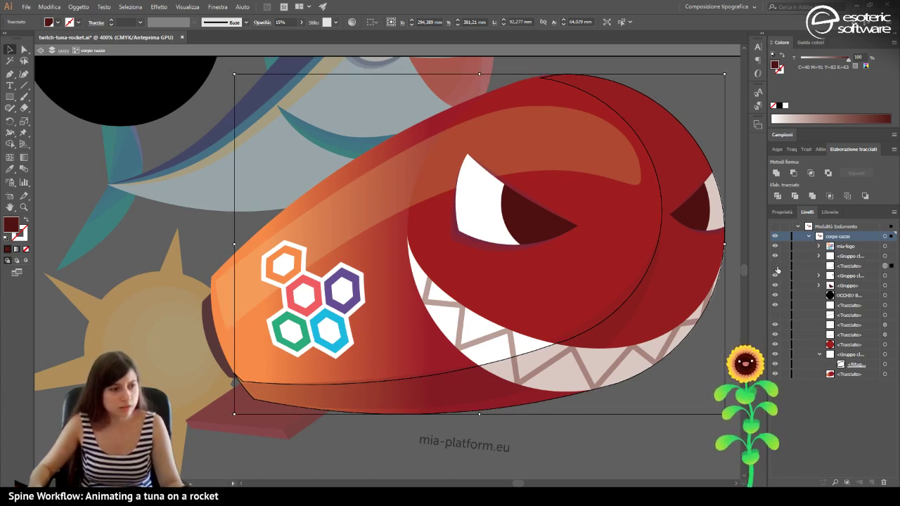
pyautogui.click(776, 267)
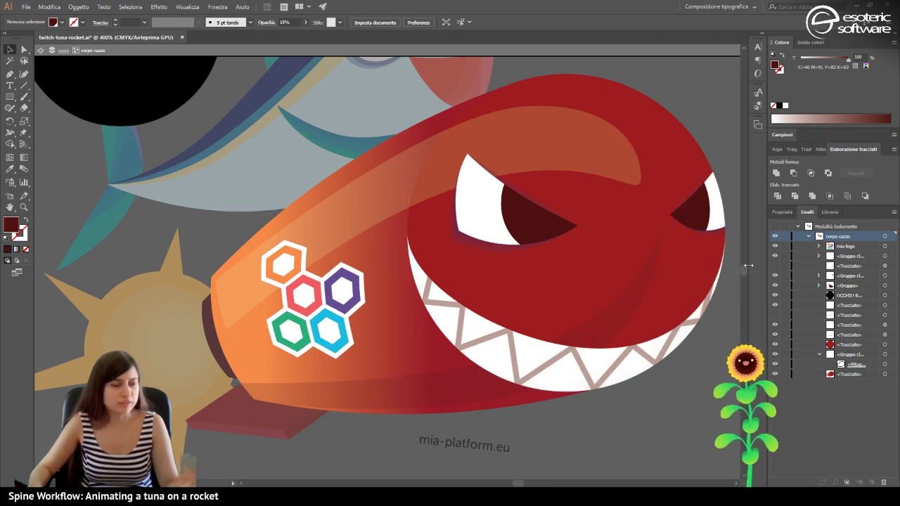
pyautogui.click(809, 237)
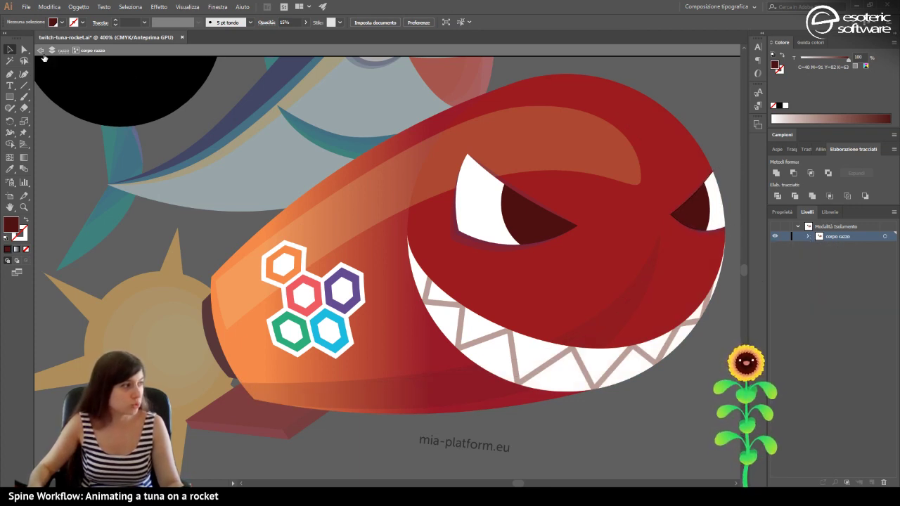
pyautogui.click(42, 51)
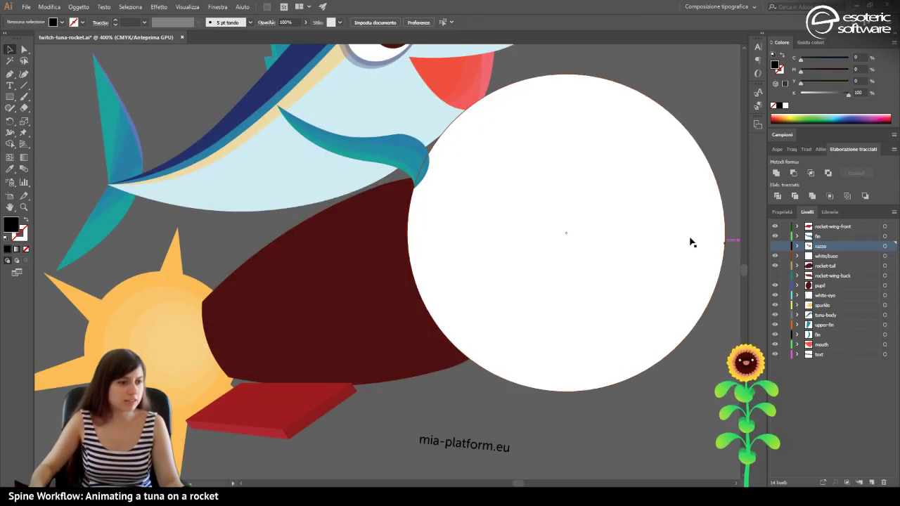
# With the razzo layer hidden, paste the shading shape in place into white/base and select it together with the white circle.
pyautogui.click(664, 240)
pyautogui.click(670, 250)
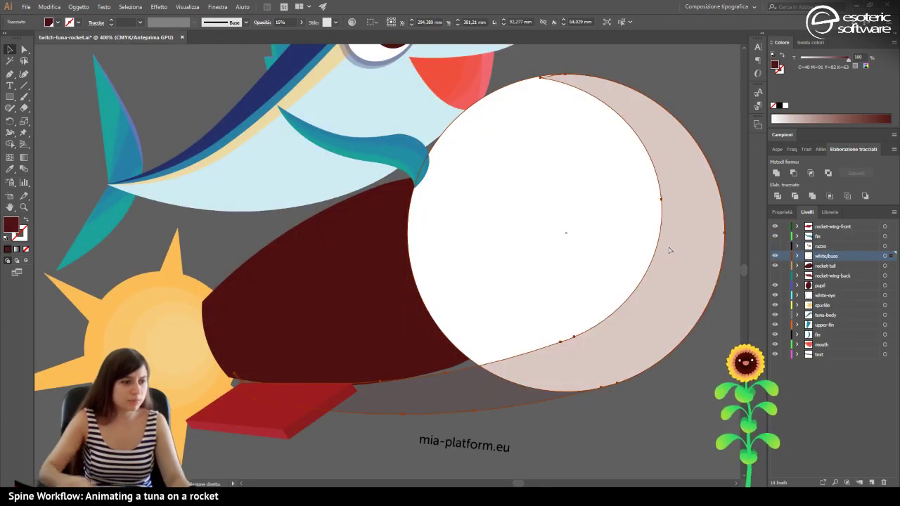
pyautogui.keyDown('shift'); pyautogui.click(581, 214); pyautogui.keyUp('shift')
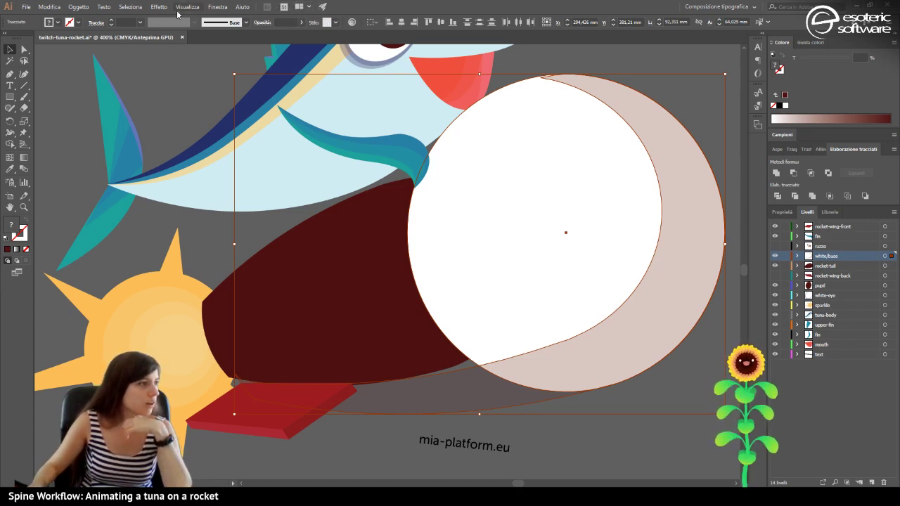
# Show the Stroke and Image Trace panels, and park Image Trace collapsed away from the selected shapes.
pyautogui.click(215, 6)
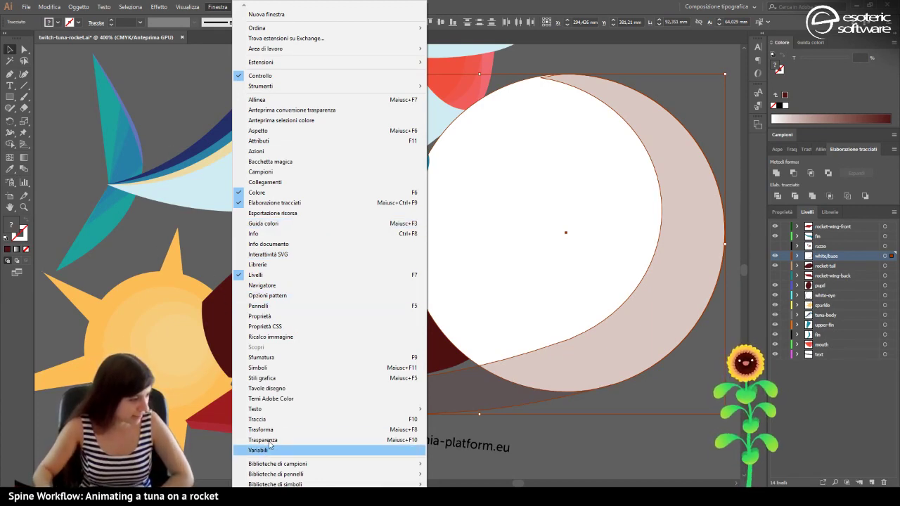
pyautogui.click(274, 420)
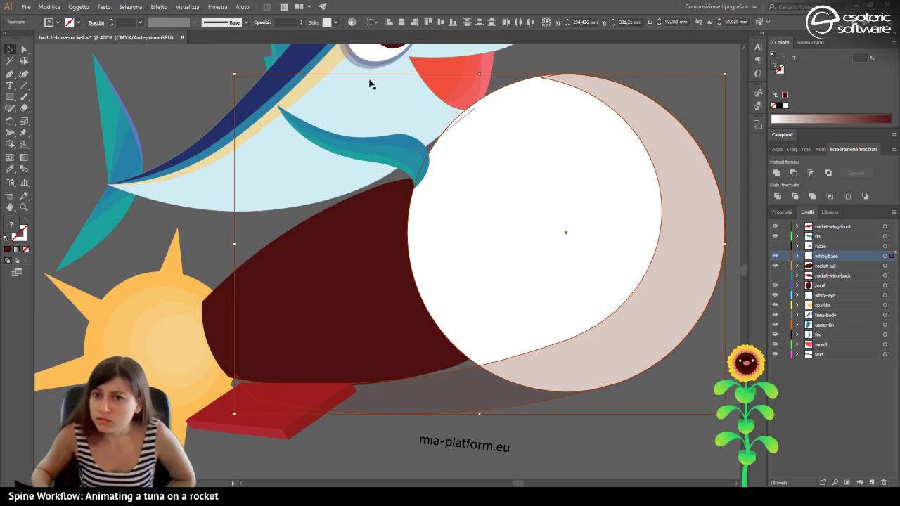
pyautogui.click(218, 6)
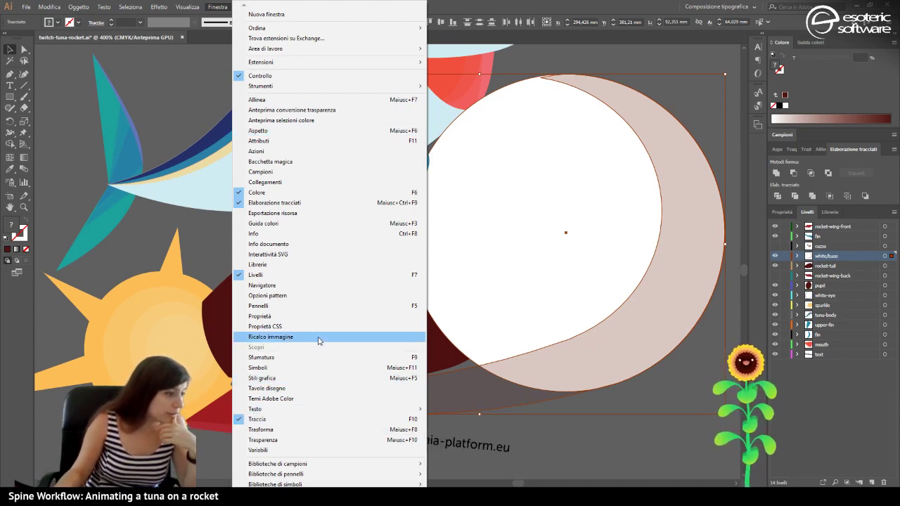
pyautogui.click(345, 337)
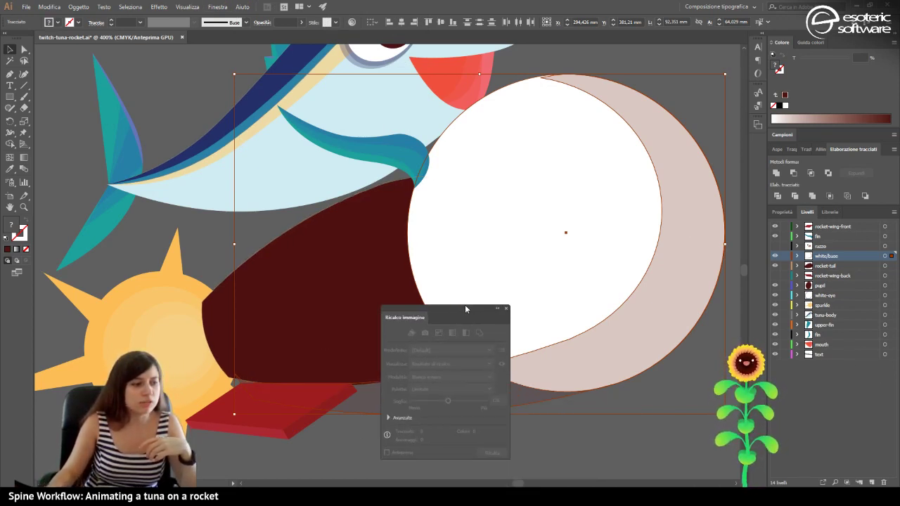
pyautogui.moveTo(465, 304); pyautogui.dragTo(532, 154)
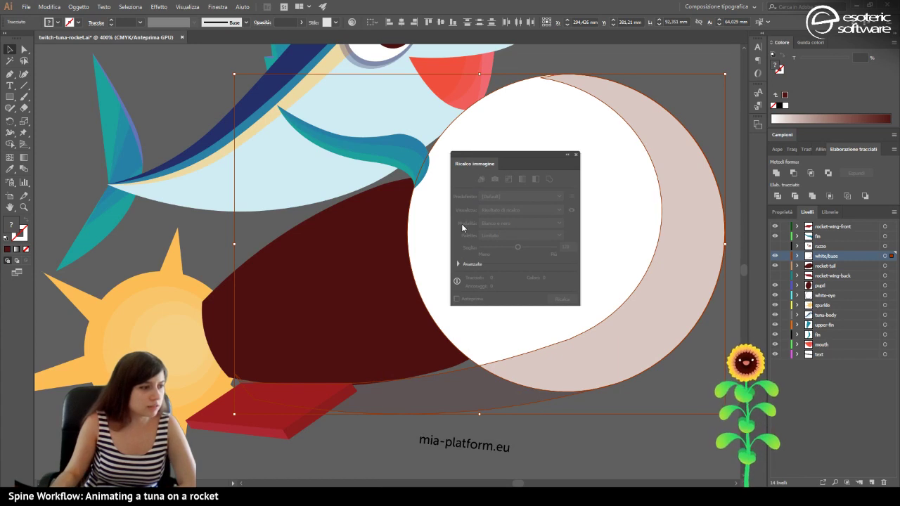
pyautogui.click(565, 155)
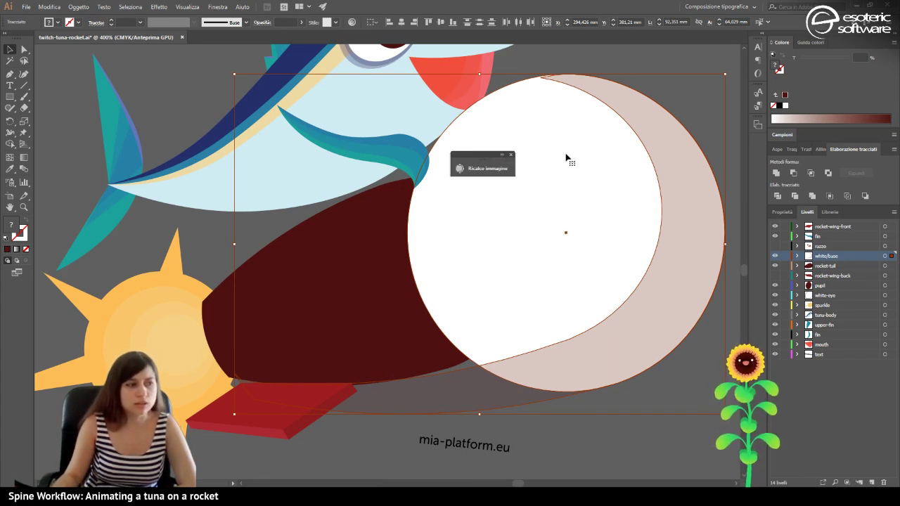
pyautogui.moveTo(486, 154); pyautogui.dragTo(61, 428)
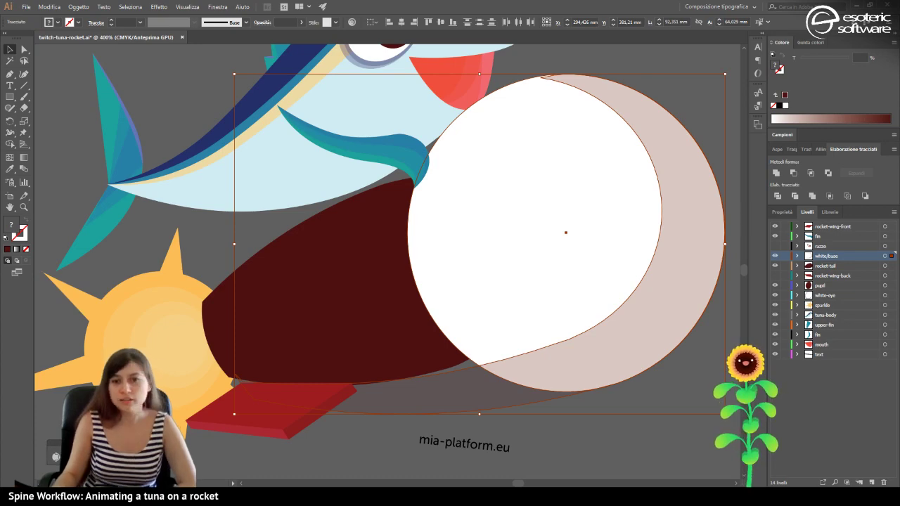
# Show the Actions and Align panels, and bring the Pathfinder panel back to the front of its group.
pyautogui.click(217, 6)
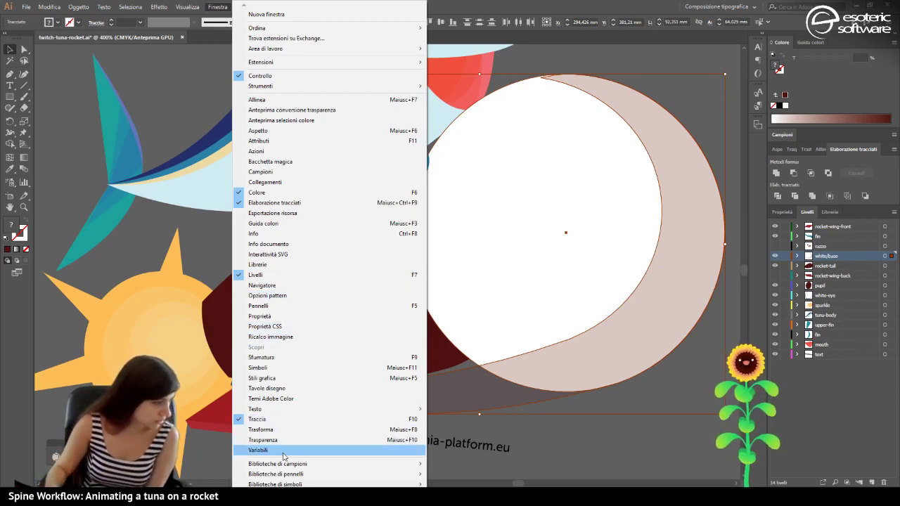
pyautogui.click(299, 152)
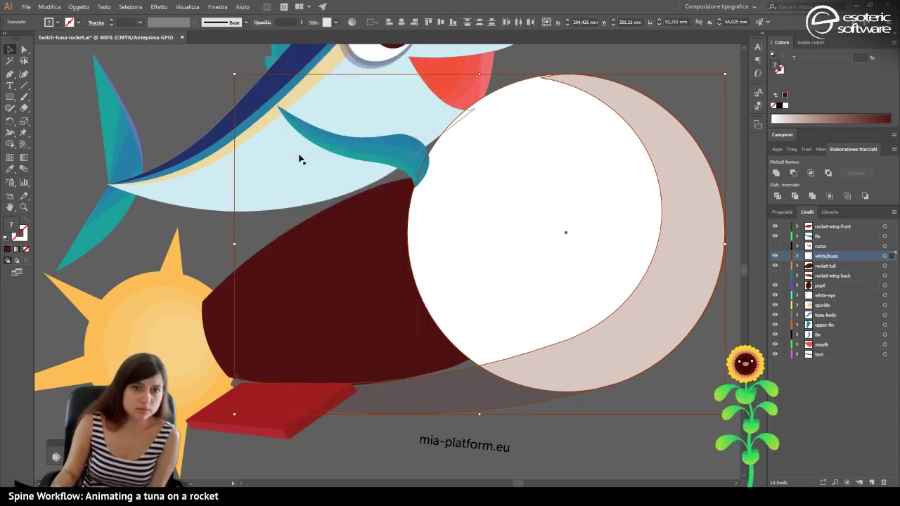
pyautogui.click(218, 7)
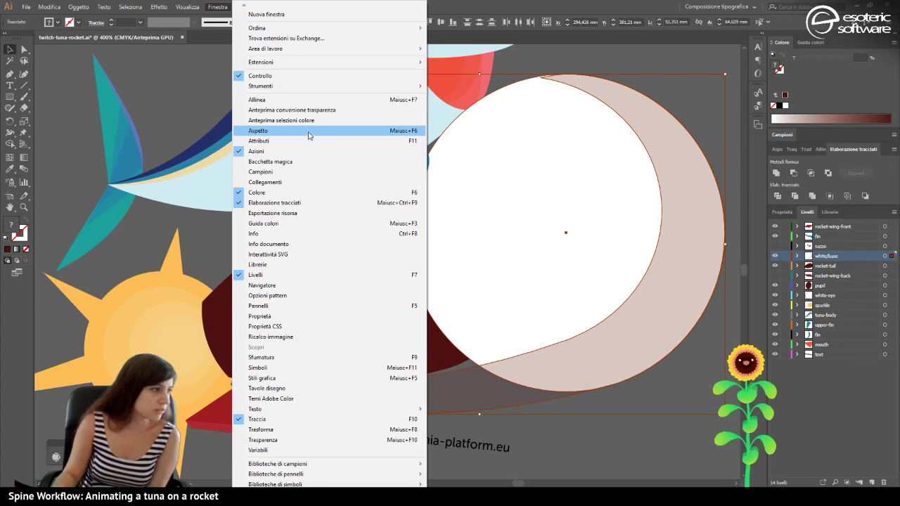
pyautogui.click(336, 101)
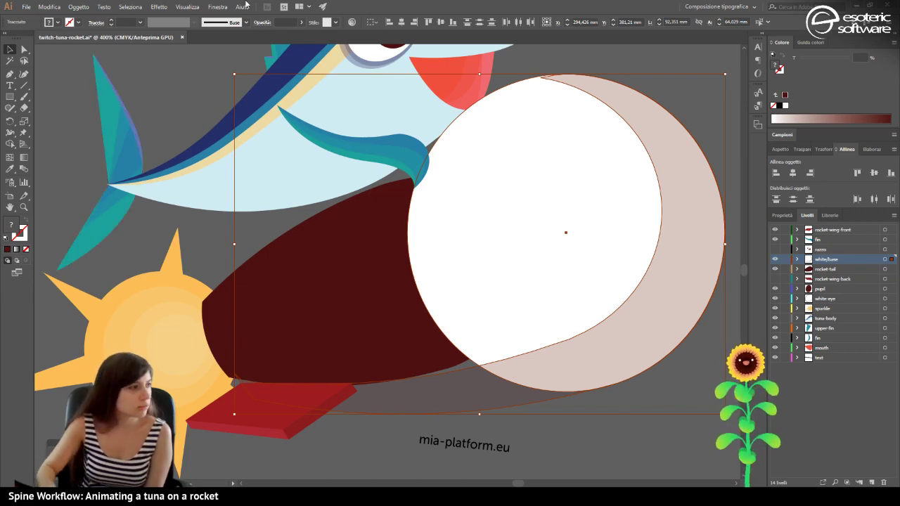
pyautogui.click(218, 6)
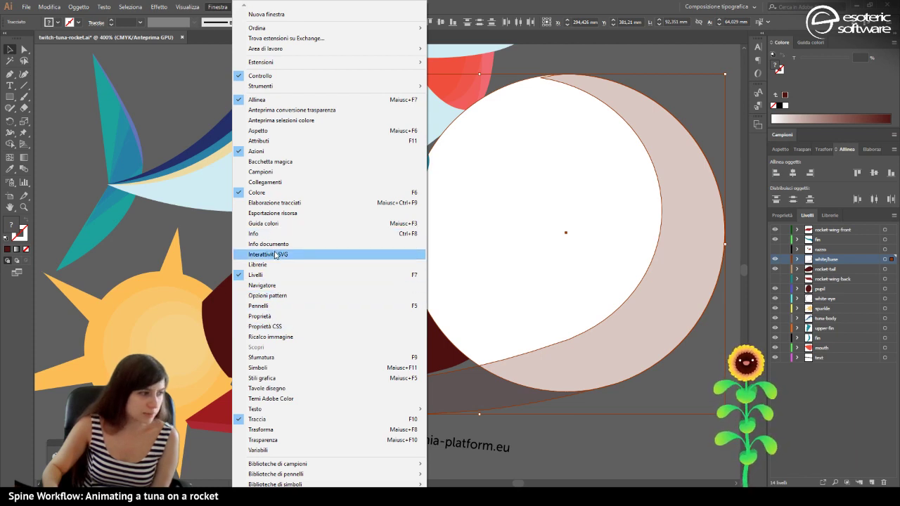
pyautogui.click(296, 202)
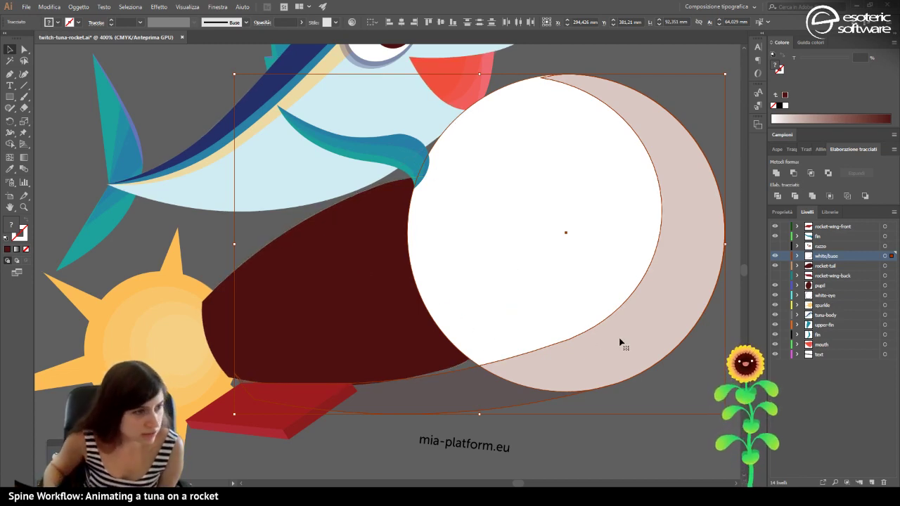
# Place the floating Stroke and Actions panels next to each other over the artwork.
pyautogui.click(758, 126)
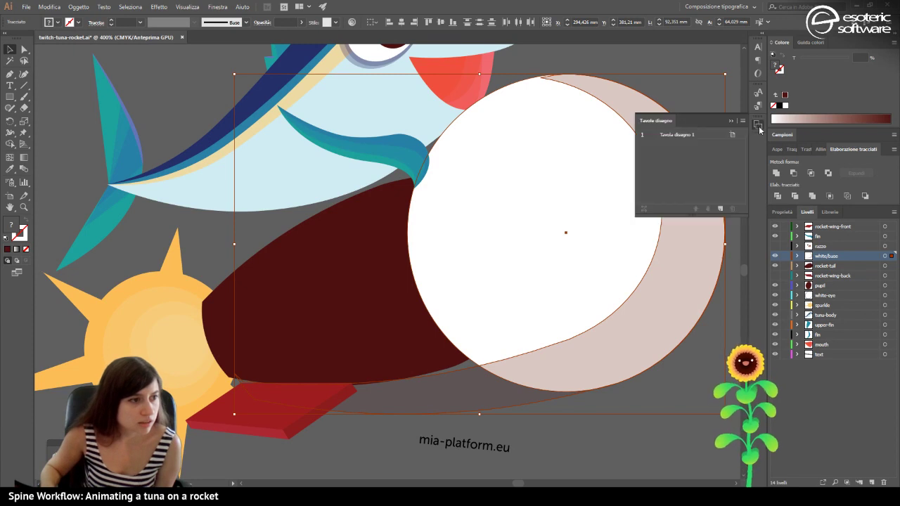
pyautogui.click(759, 125)
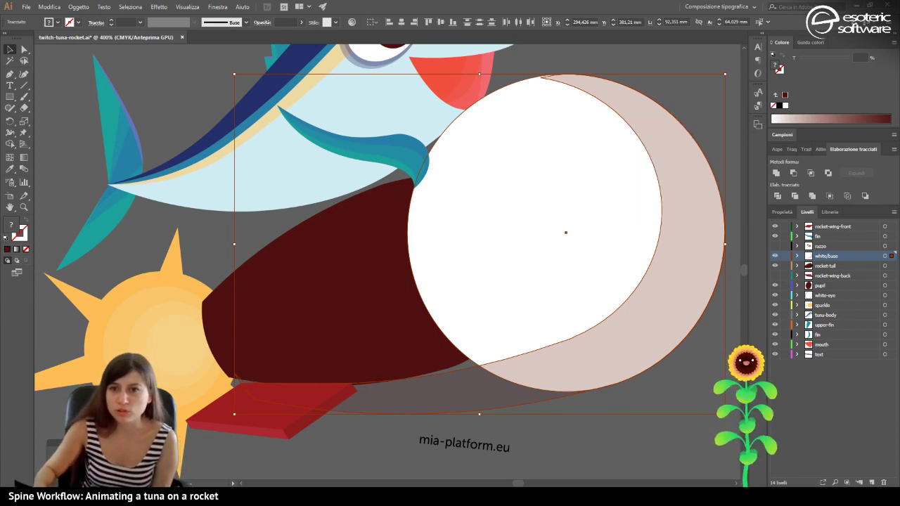
pyautogui.hotkey('ctrl', 'F10')
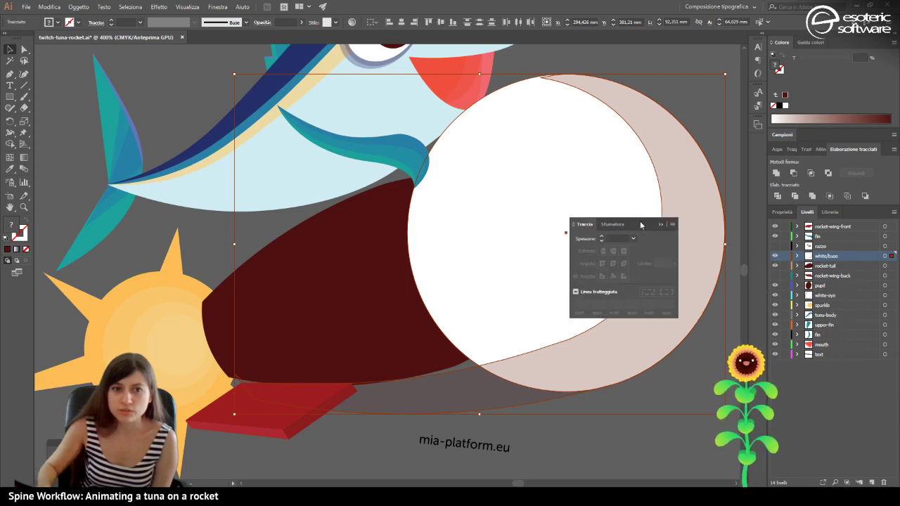
pyautogui.moveTo(652, 231); pyautogui.dragTo(458, 163)
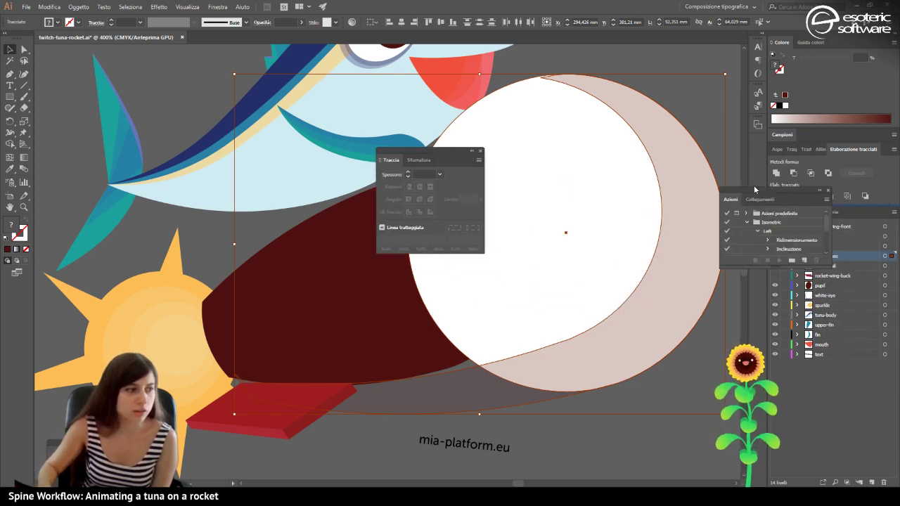
pyautogui.moveTo(789, 198); pyautogui.dragTo(611, 159)
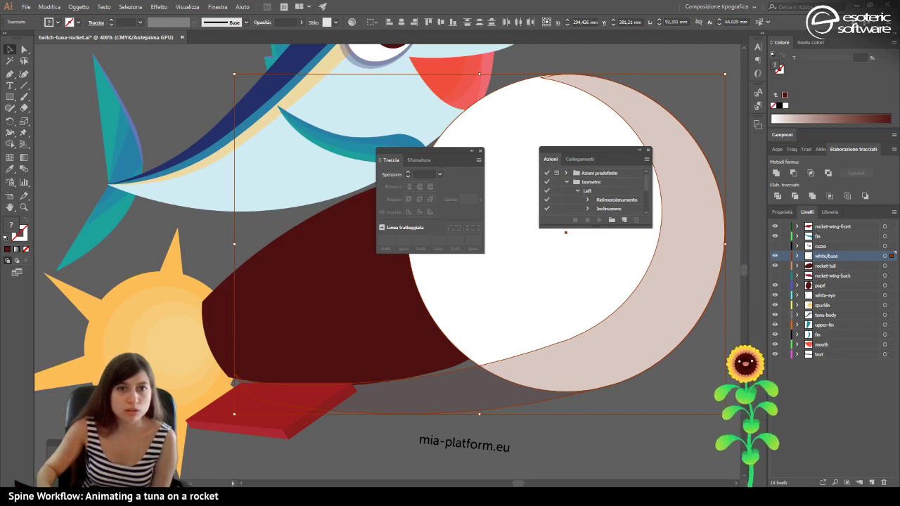
# Expand the Asset Export panel to check its contents and close it.
pyautogui.moveTo(731, 97); pyautogui.dragTo(693, 97)
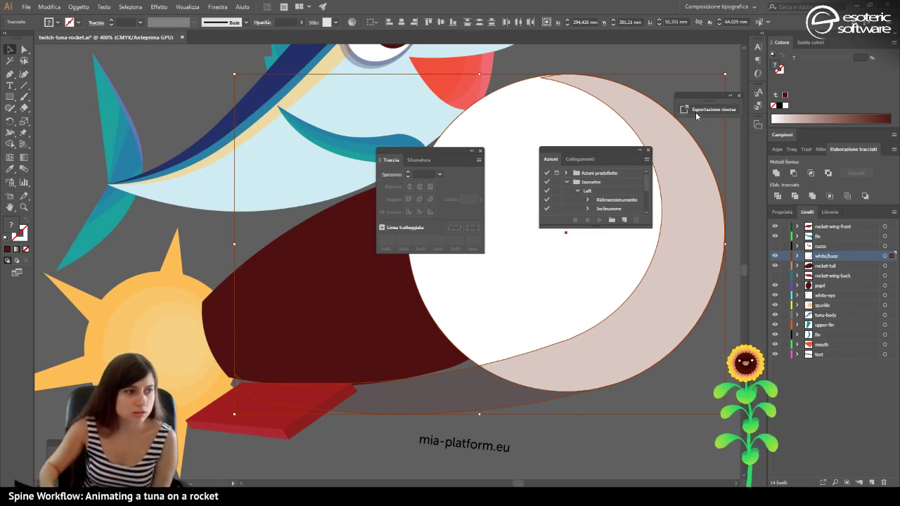
pyautogui.click(730, 95)
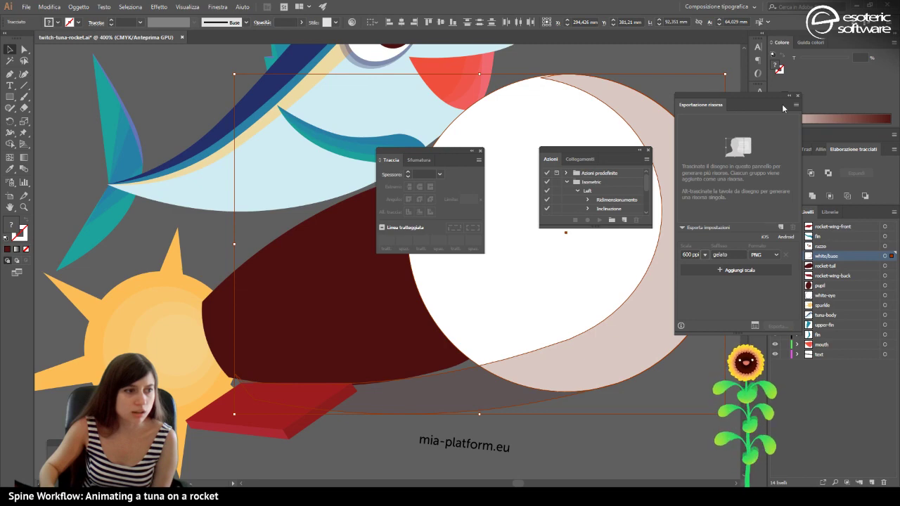
pyautogui.click(797, 97)
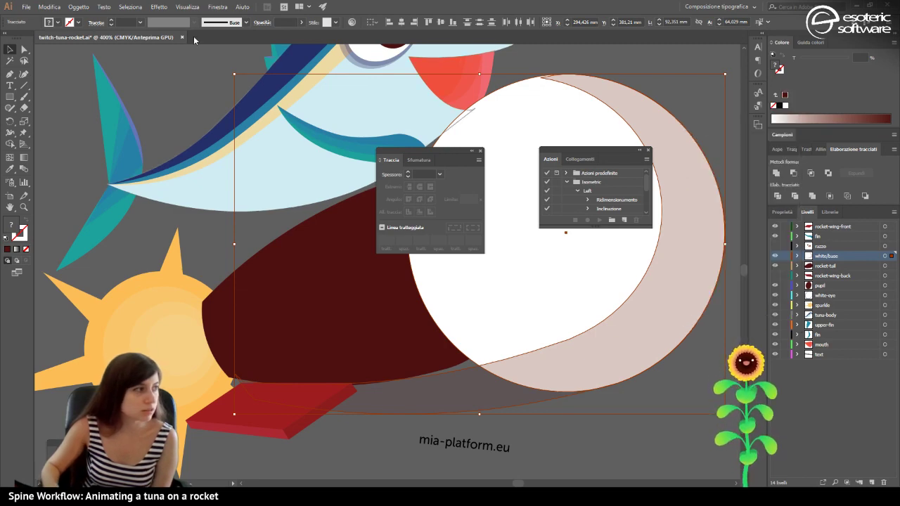
# Hide the Pathfinder panel and show it again.
pyautogui.click(218, 7)
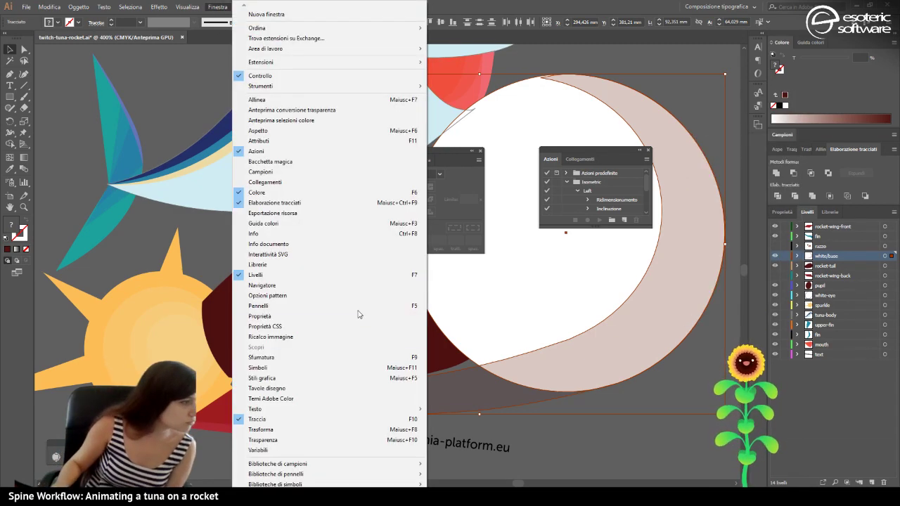
pyautogui.click(322, 203)
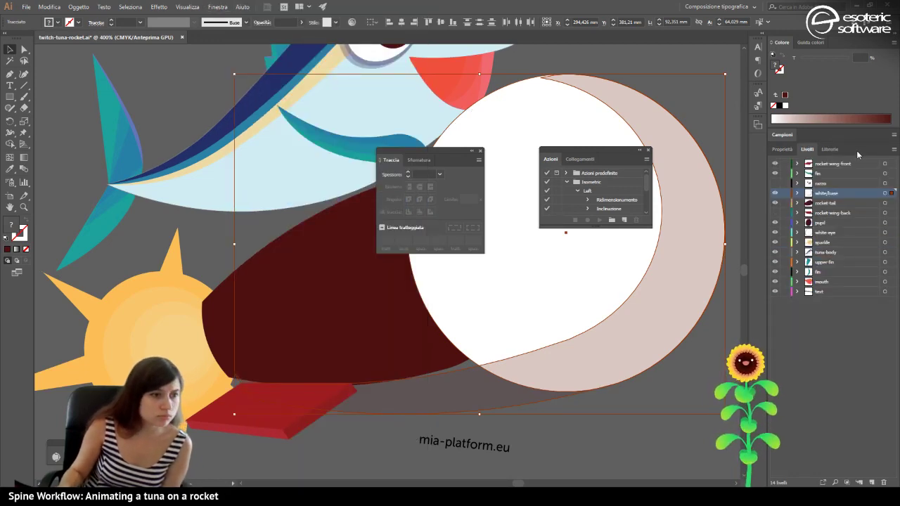
pyautogui.click(220, 7)
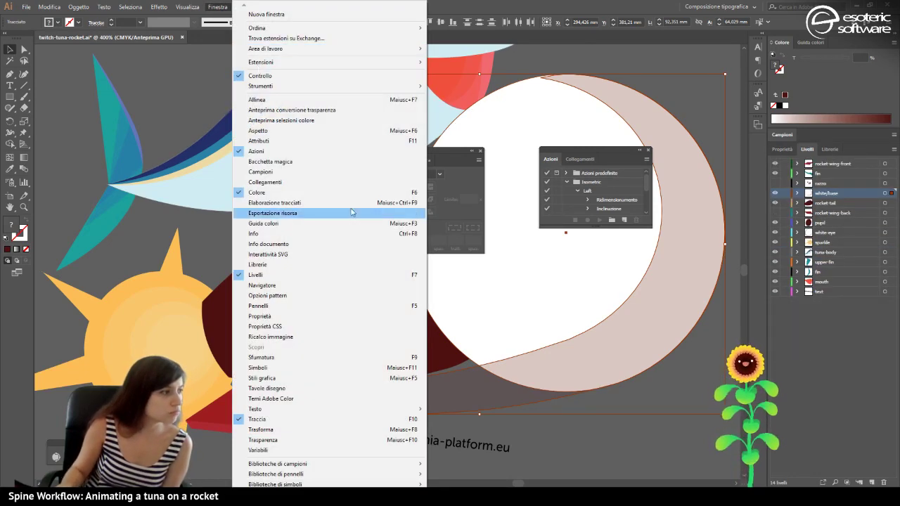
pyautogui.click(358, 203)
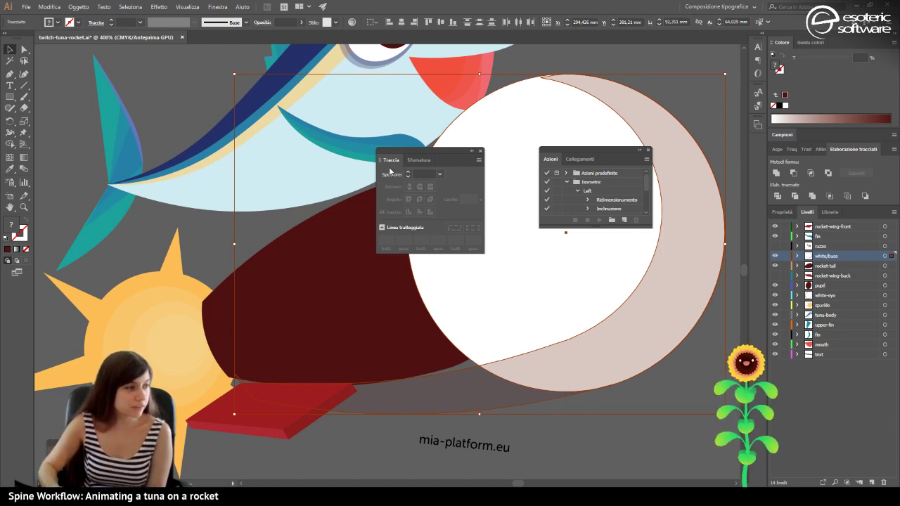
# Combine the Stroke and Actions panels into one floating group and move it off the artwork.
pyautogui.moveTo(405, 159); pyautogui.dragTo(800, 370)
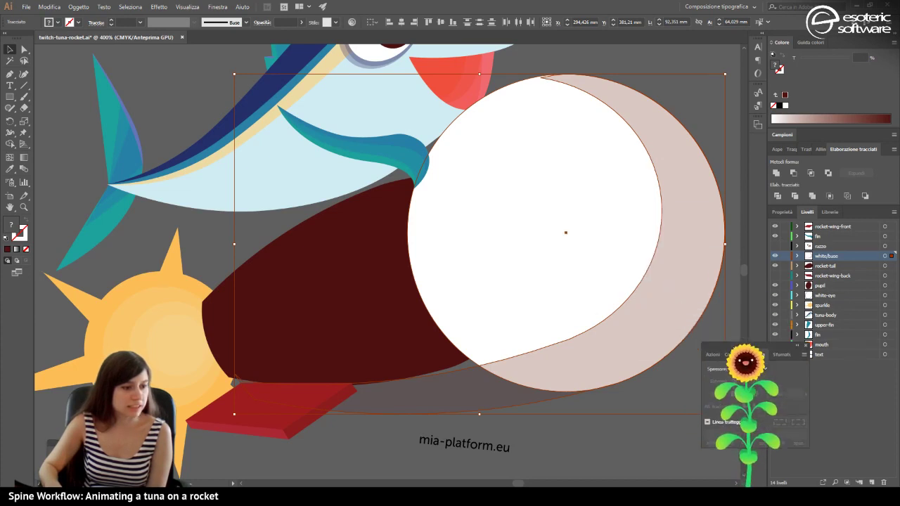
# Collapse the floating panel group, then bring the rocket's white circle in front of its translucent shading and select both shapes.
pyautogui.click(801, 368)
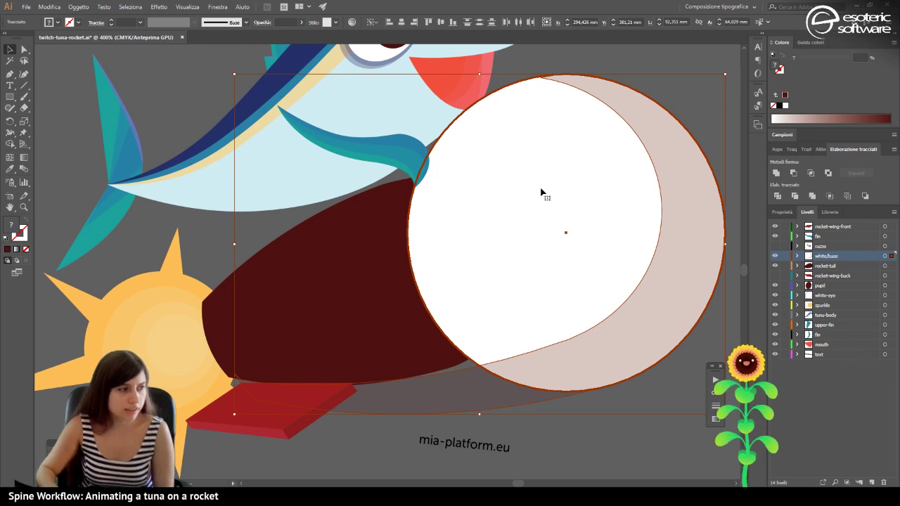
pyautogui.hotkey('ctrl', 'shift', 'a')
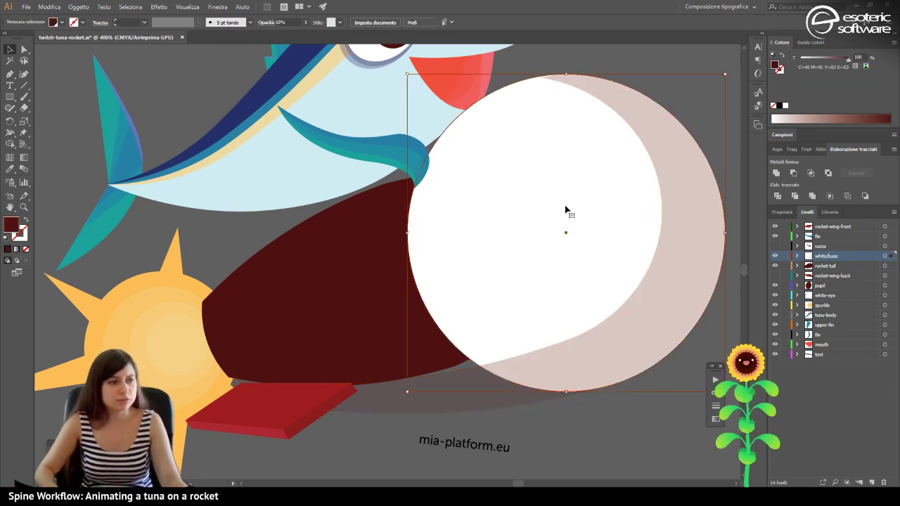
pyautogui.click(568, 209)
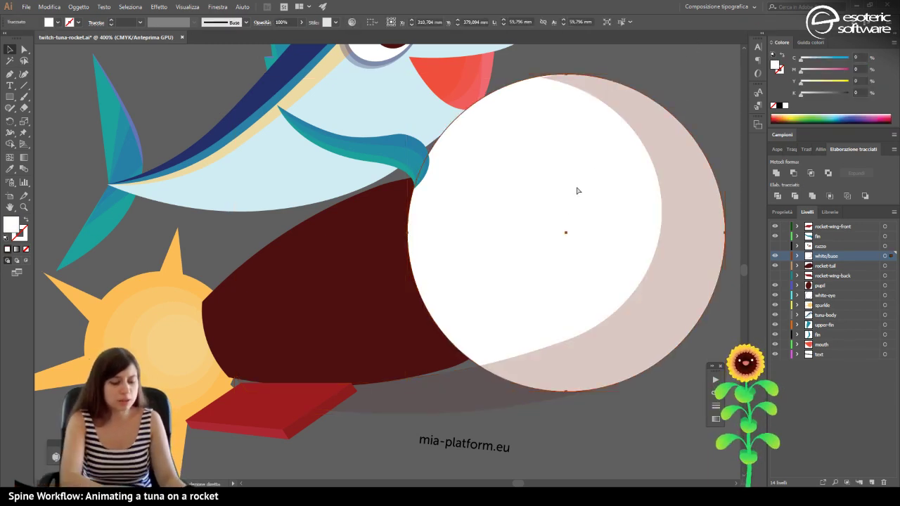
pyautogui.hotkey('ctrl', 'shift', ']')
pyautogui.press('v')
pyautogui.keyDown('shift'); pyautogui.click(437, 409); pyautogui.keyUp('shift')
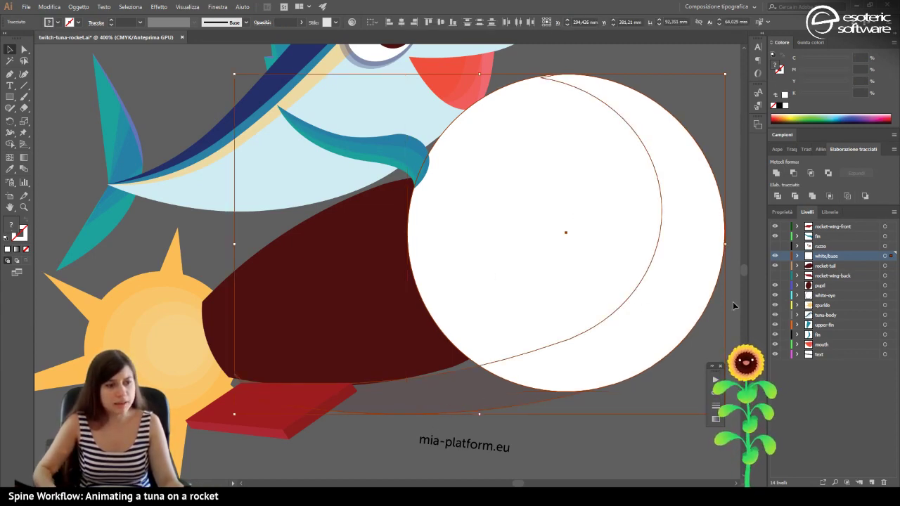
# Move the shading path above the circle in the white/base layer and apply Pathfinder Crop to the two selected paths.
pyautogui.click(797, 256)
pyautogui.click(844, 278)
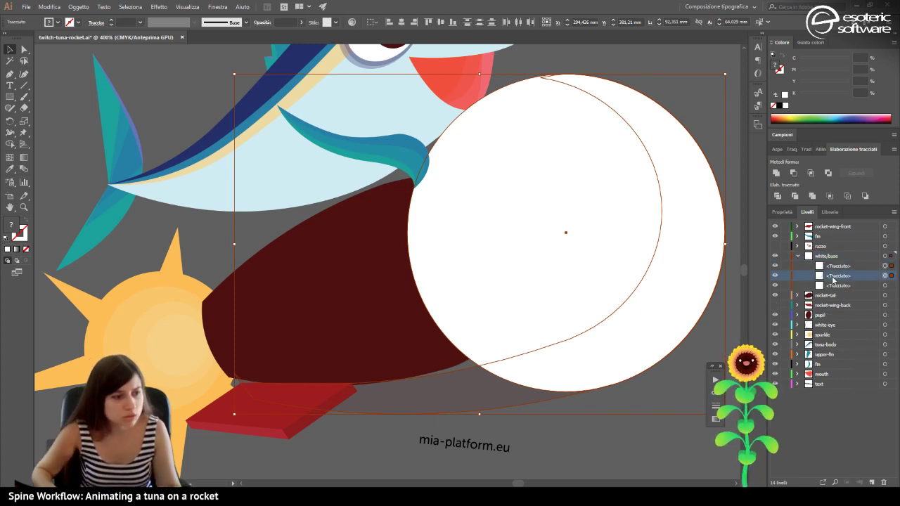
pyautogui.click(844, 267)
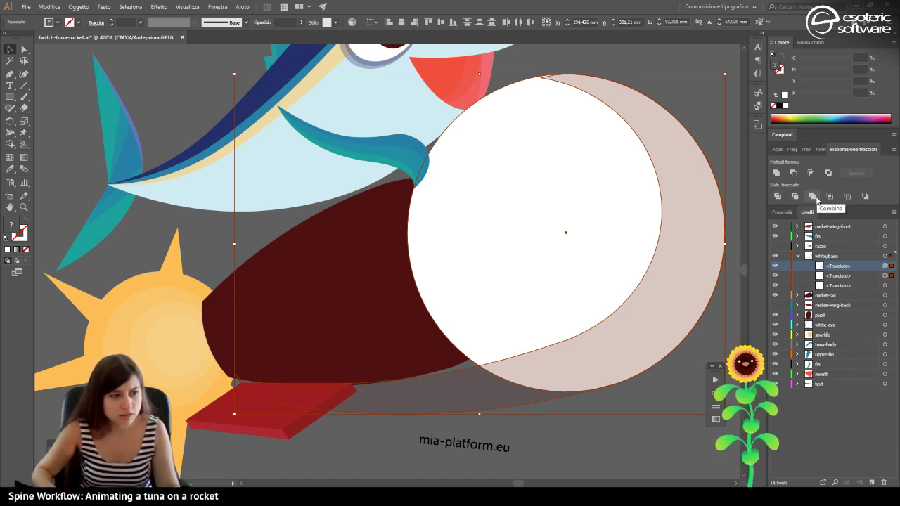
pyautogui.click(814, 197)
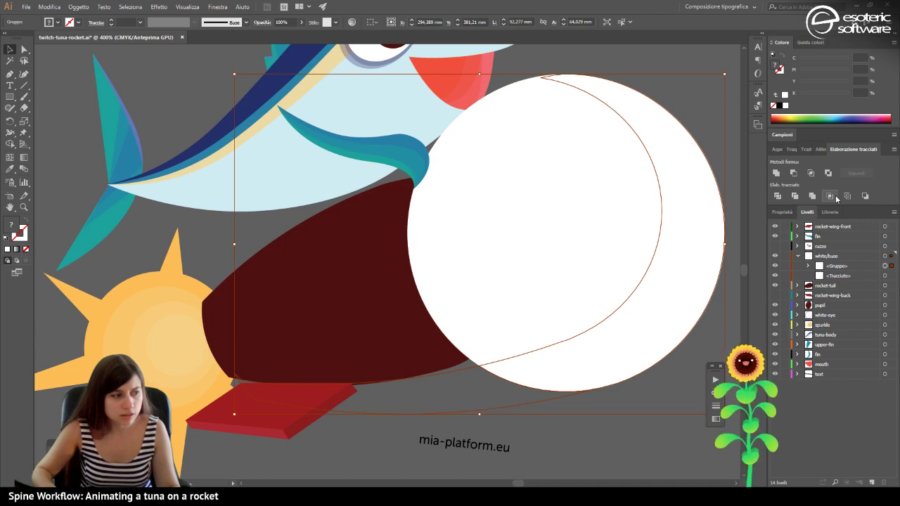
# Isolate the cropped group in white/base and check its crescent shape by selecting and deselecting it.
pyautogui.click(466, 400)
pyautogui.click(526, 381)
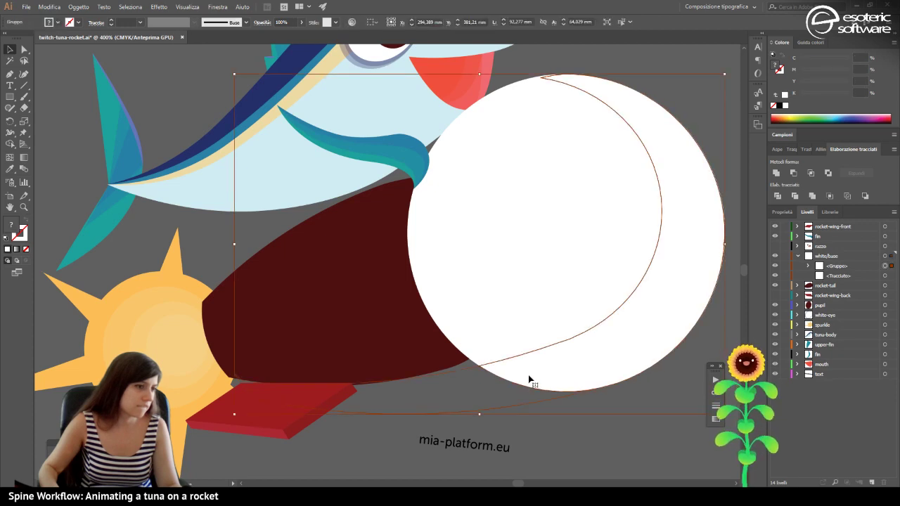
pyautogui.doubleClick(529, 380)
pyautogui.click(530, 379)
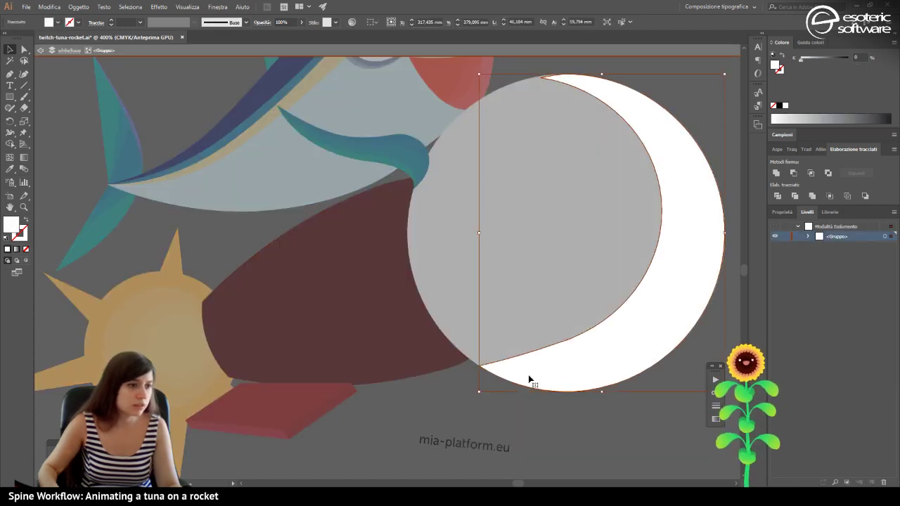
pyautogui.click(536, 432)
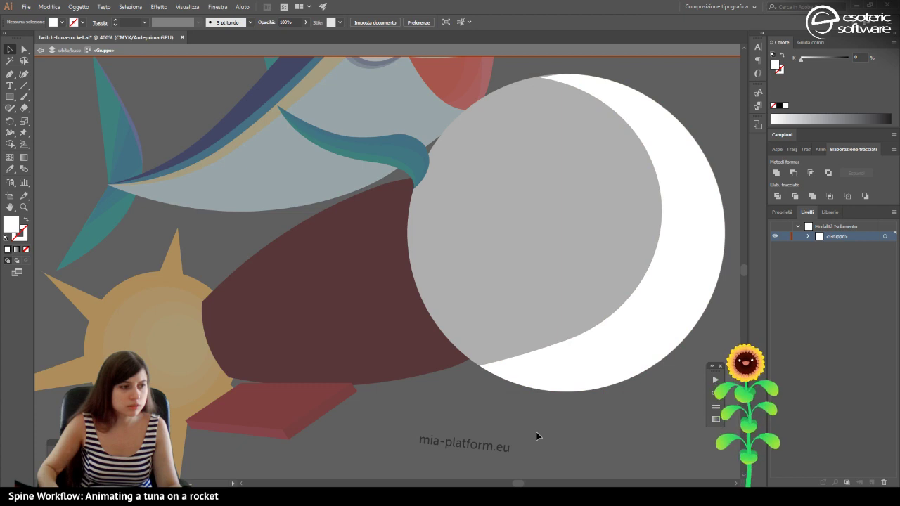
# Leave the isolated group, select the white circle and shadow path in the white/base layer, and intersect them with the shadow's fill kept.
pyautogui.doubleClick(535, 431)
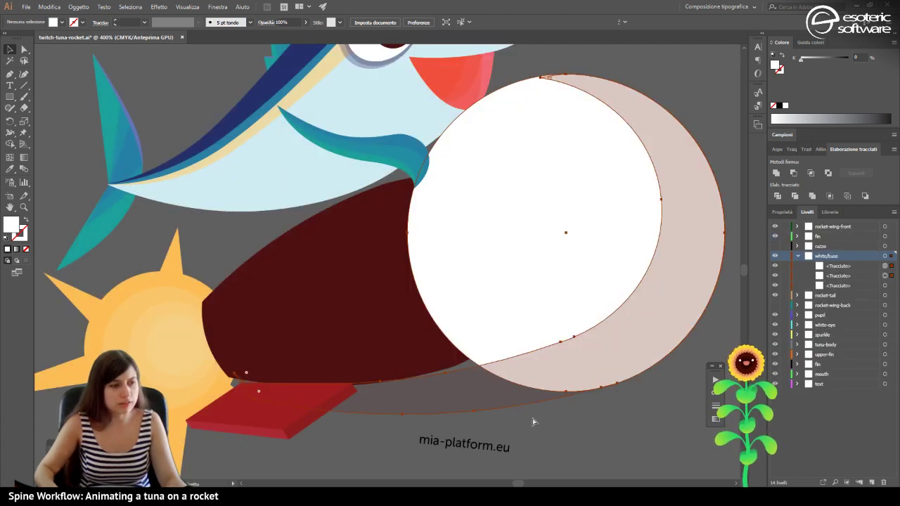
pyautogui.click(571, 352)
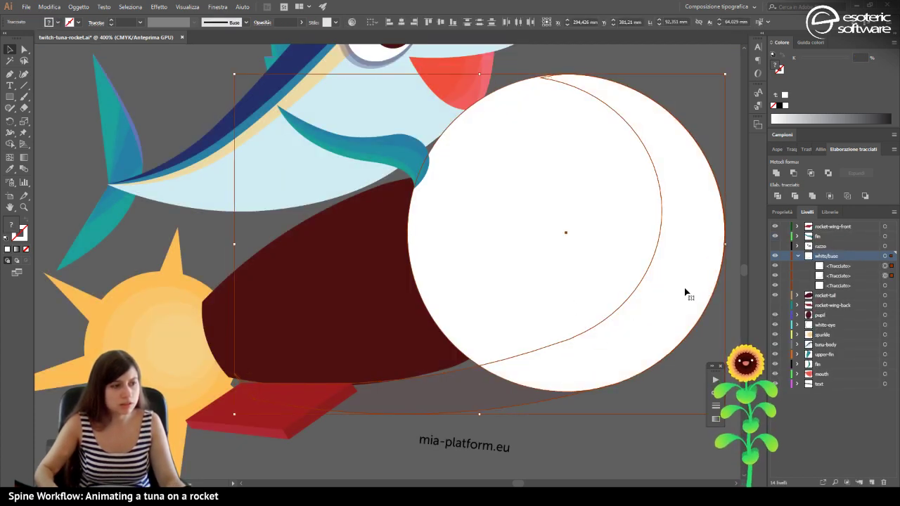
pyautogui.click(811, 173)
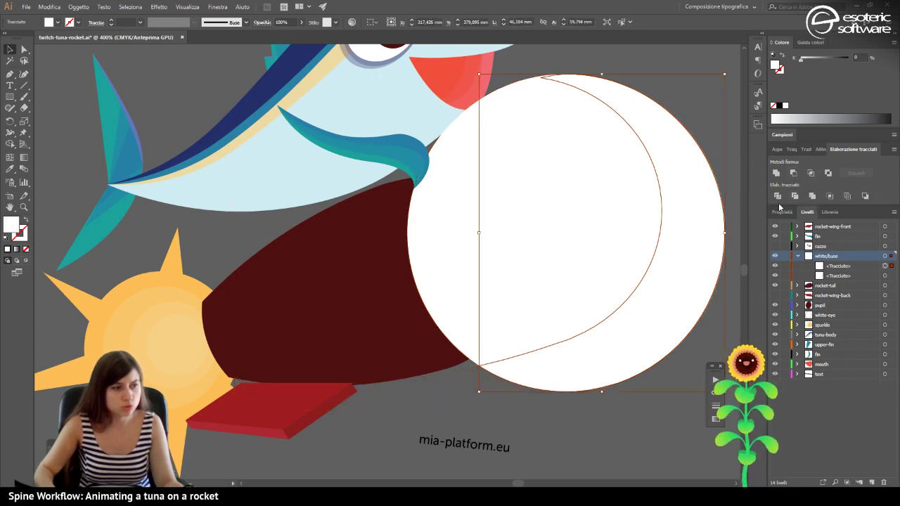
pyautogui.hotkey('ctrl', 'z')
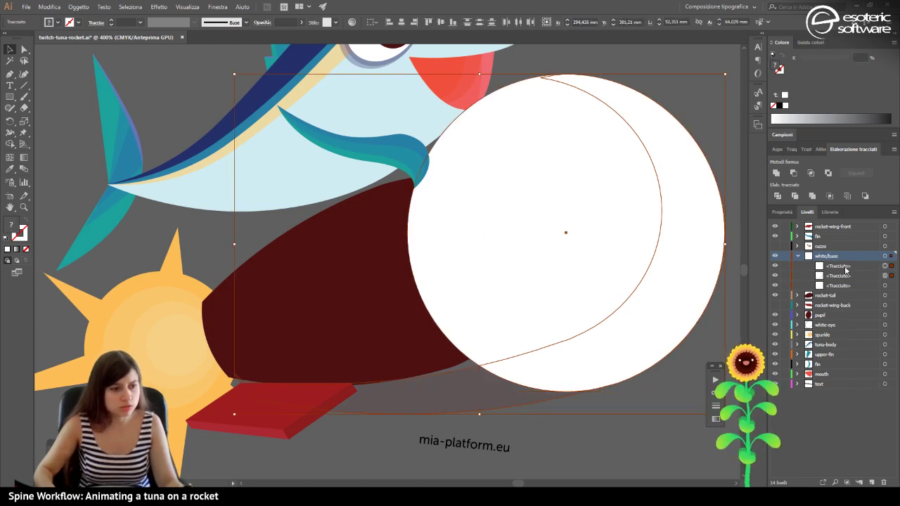
pyautogui.click(812, 174)
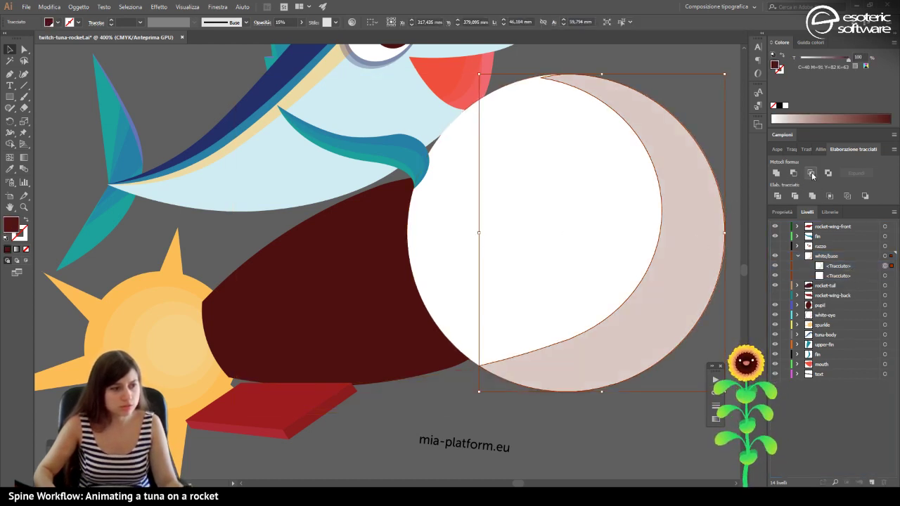
# Collapse the white/base layer and toggle the razzo layer's visibility to examine the shading against the rocket artwork.
pyautogui.click(620, 445)
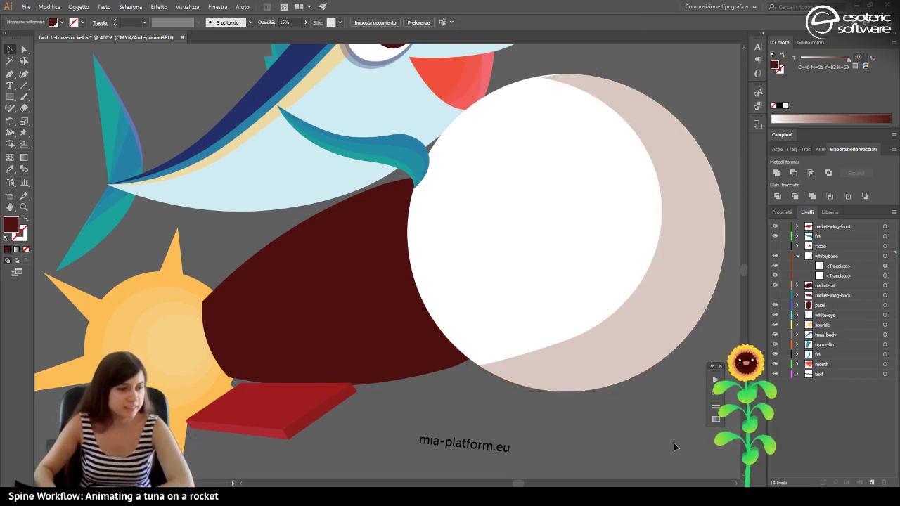
pyautogui.click(797, 256)
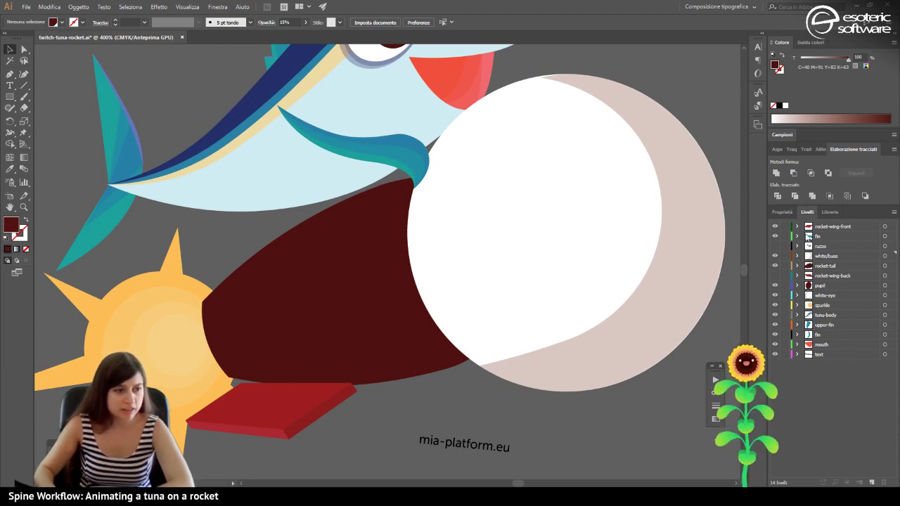
pyautogui.click(775, 246)
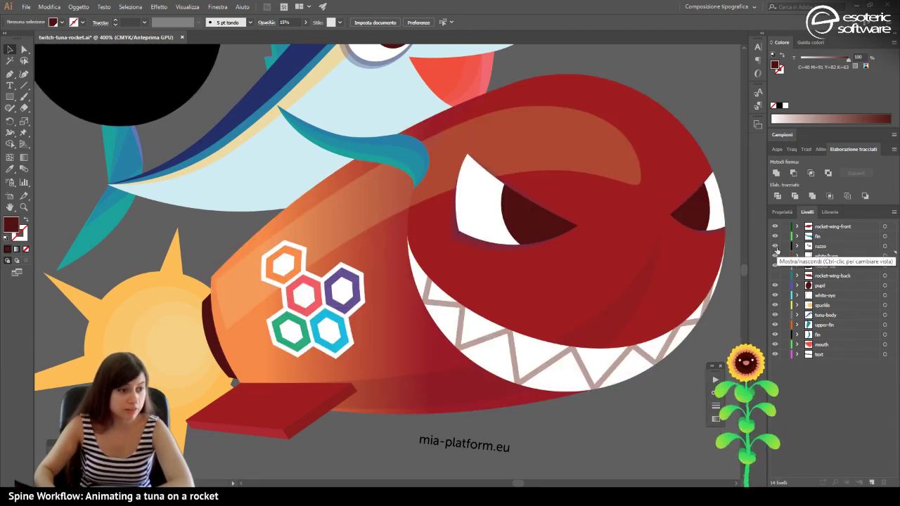
pyautogui.click(775, 246)
pyautogui.click(775, 246)
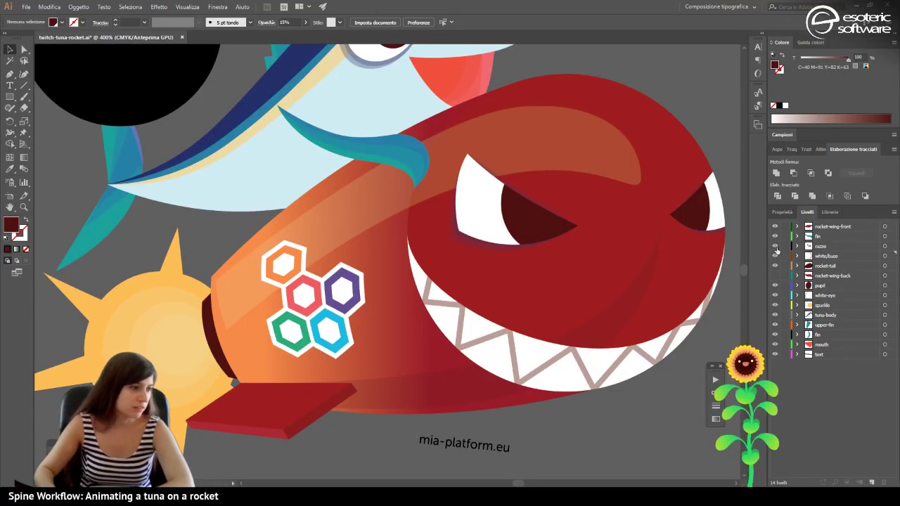
pyautogui.click(775, 246)
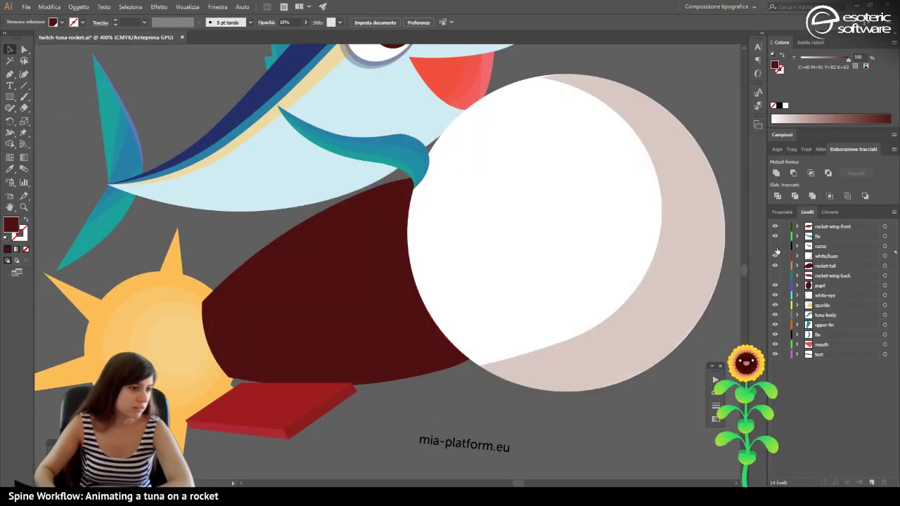
# Undo the shadow's intersection and copy the full shadow path from white/base into the razzo layer, without keeping a circle copy there.
pyautogui.click(699, 281)
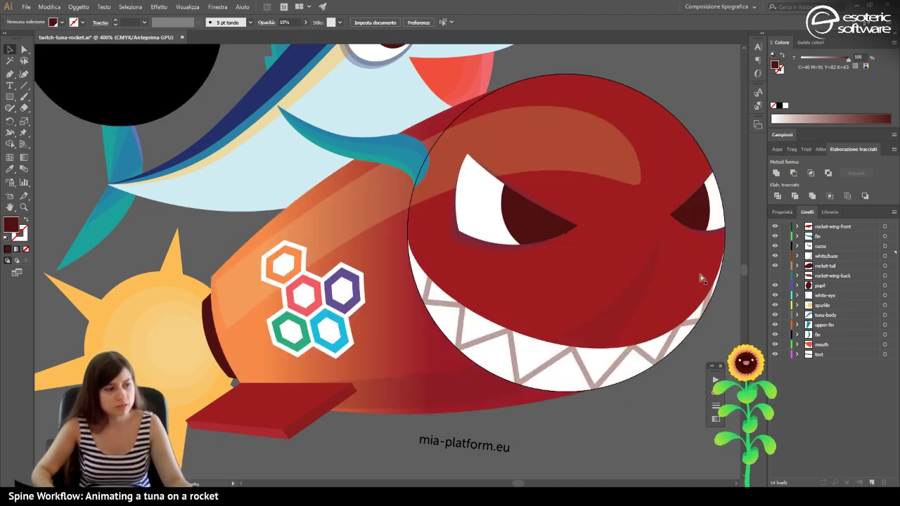
pyautogui.click(700, 277)
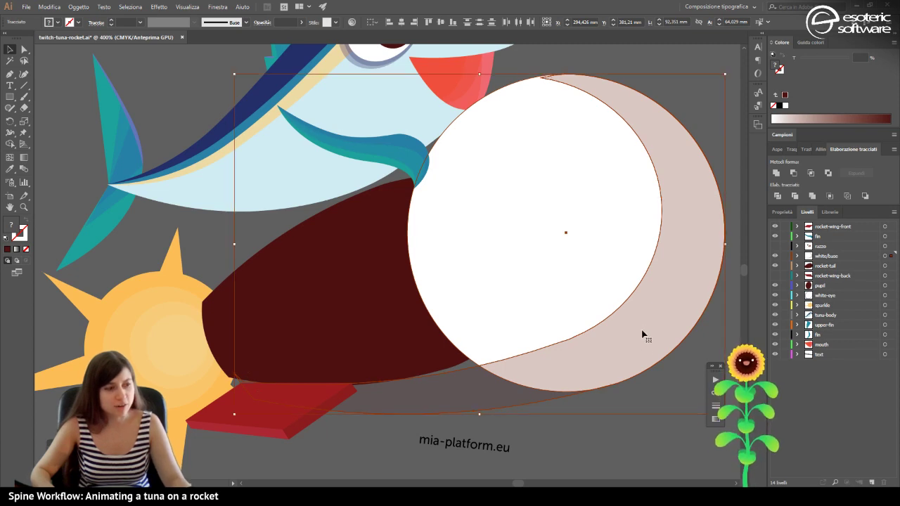
pyautogui.click(774, 246)
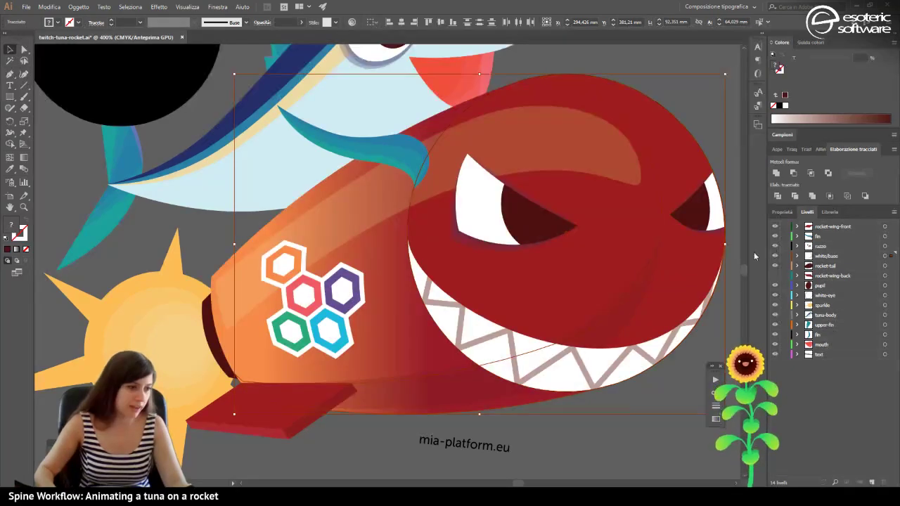
pyautogui.click(597, 262)
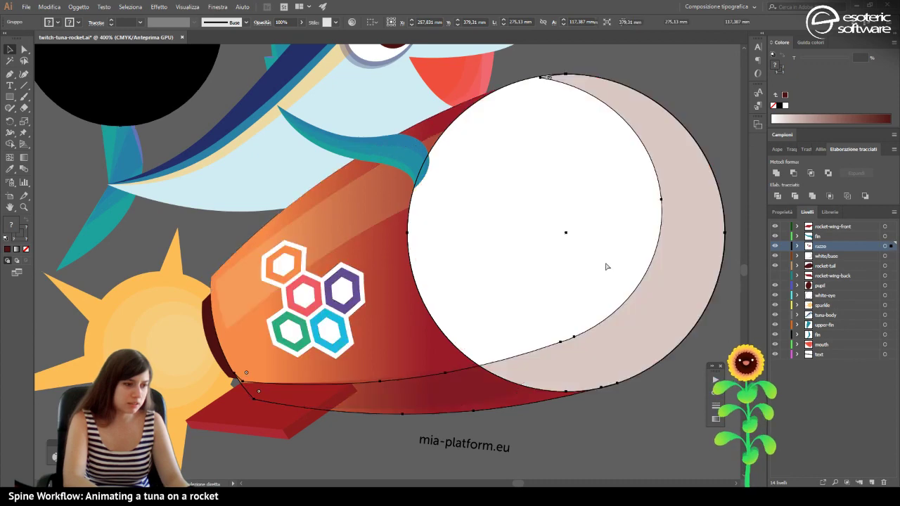
pyautogui.hotkey('ctrl', 'z')
pyautogui.click(606, 266)
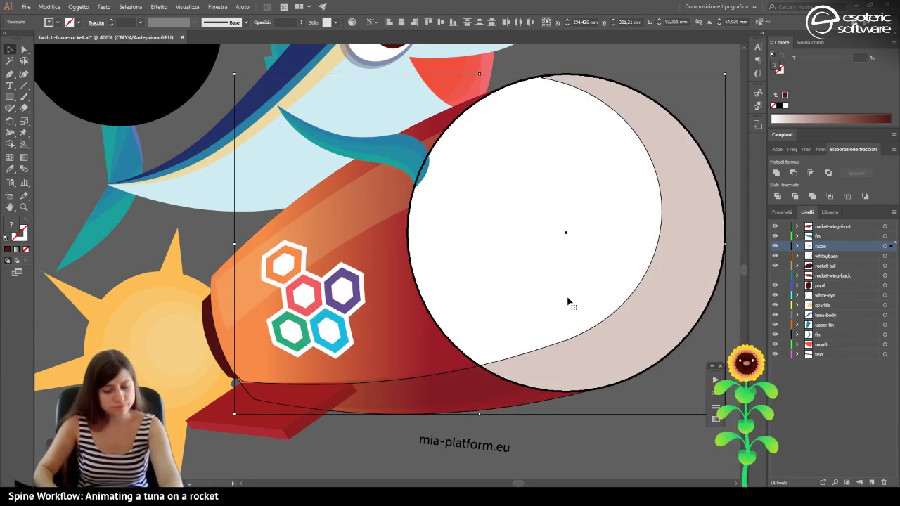
pyautogui.click(673, 450)
pyautogui.click(588, 273)
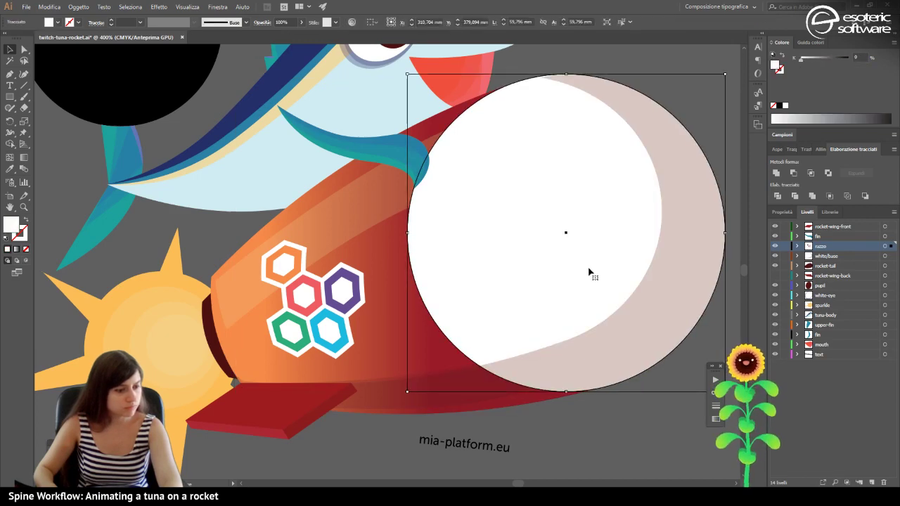
pyautogui.hotkey('ctrl', 'shift', 'z')
pyautogui.hotkey('ctrl', 'shift', 'a')
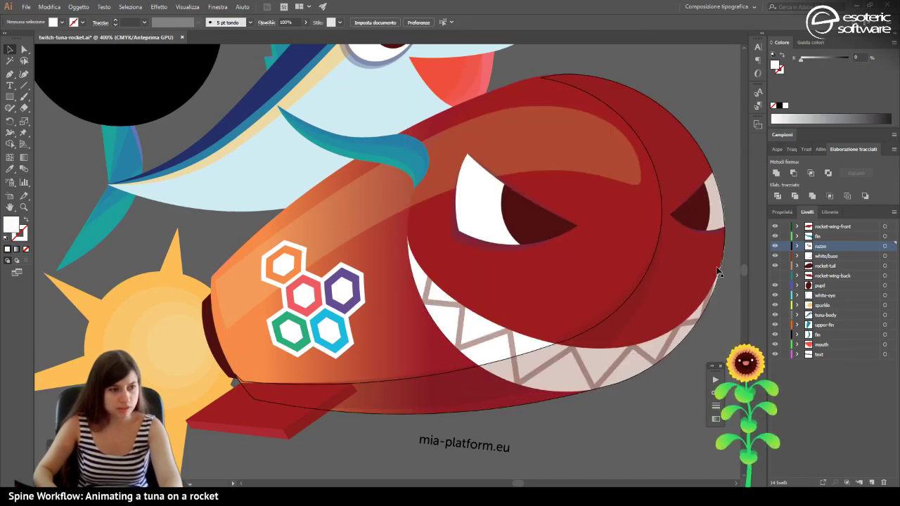
# Toggle the razzo layer's visibility to compare the shading on the rocket, leaving the layer hidden.
pyautogui.click(774, 246)
pyautogui.click(774, 247)
pyautogui.click(774, 246)
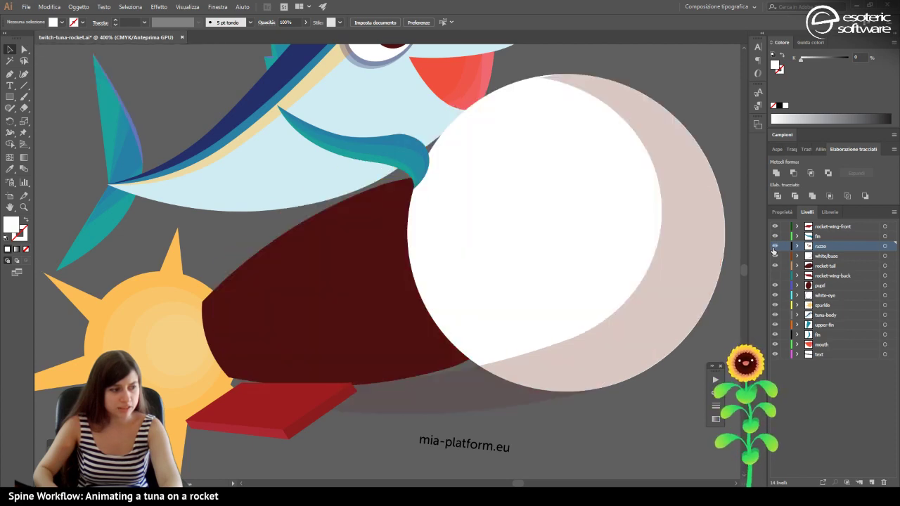
pyautogui.click(774, 247)
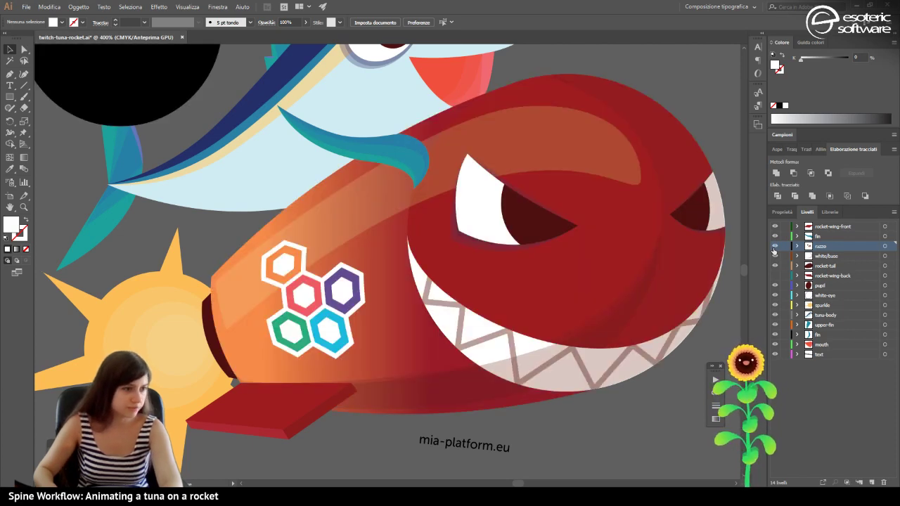
pyautogui.click(774, 246)
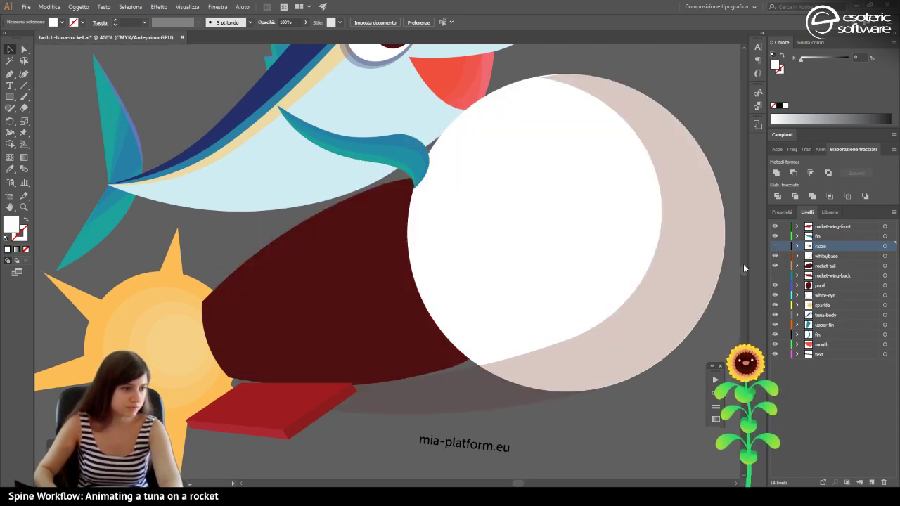
# Try to intersect the shadow path with the single white circle in the white/base layer, and undo it.
pyautogui.click(590, 296)
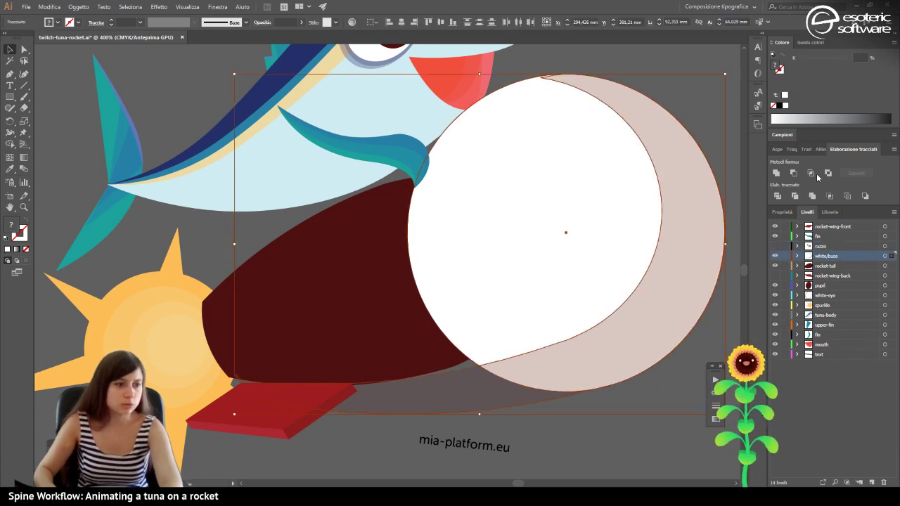
pyautogui.press('Delete')
pyautogui.click(599, 317)
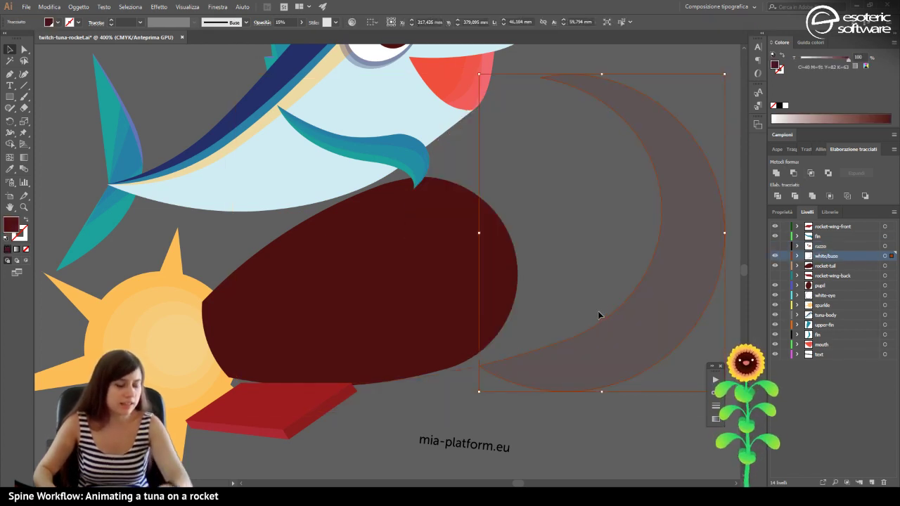
pyautogui.press('a')
pyautogui.hotkey('ctrl', 'z')
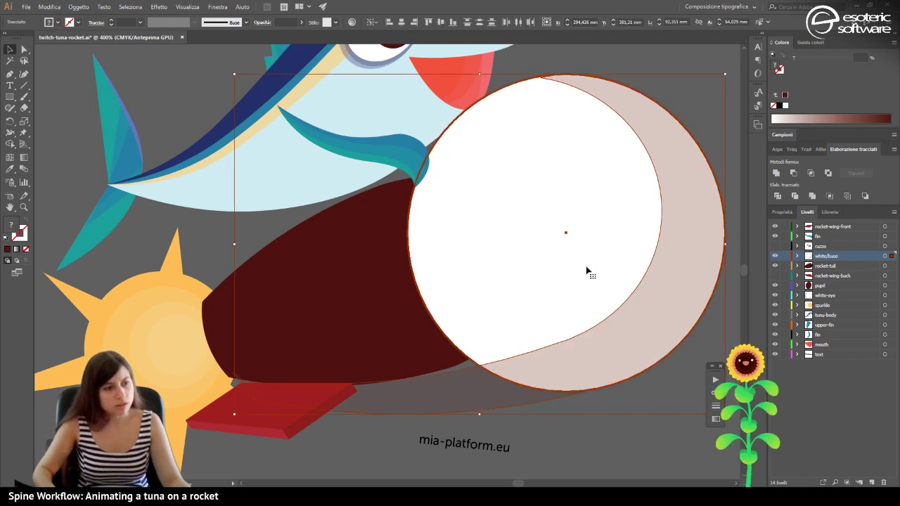
# Try to apply Intersect to the shadow path selected on its own, and dismiss the alert.
pyautogui.hotkey('ctrl', 'shift', 'a')
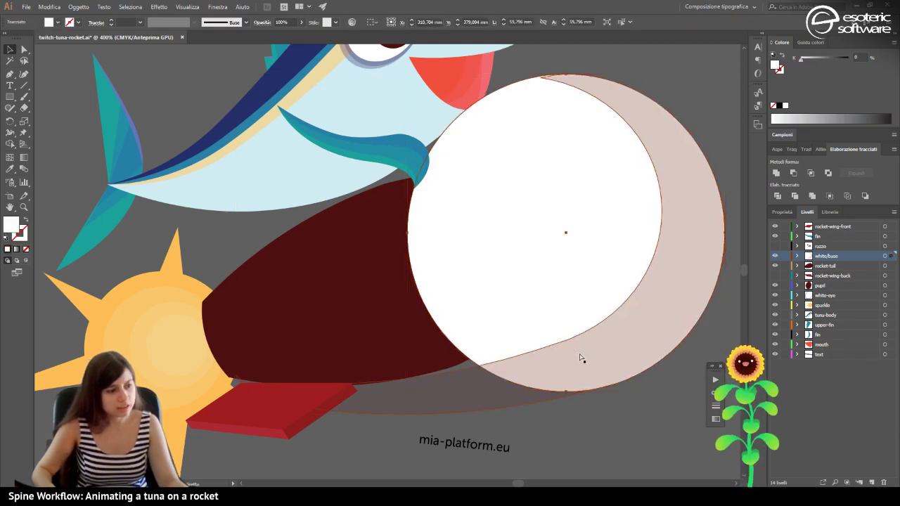
pyautogui.click(583, 355)
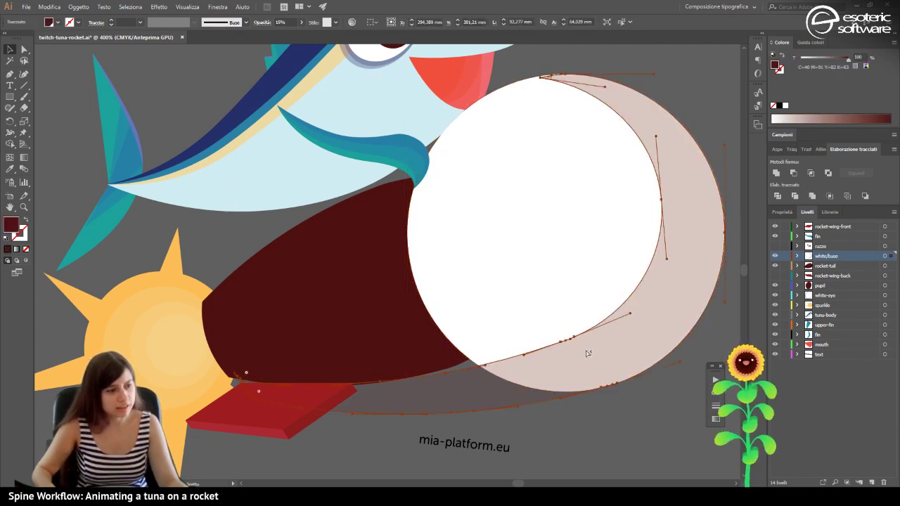
pyautogui.click(810, 174)
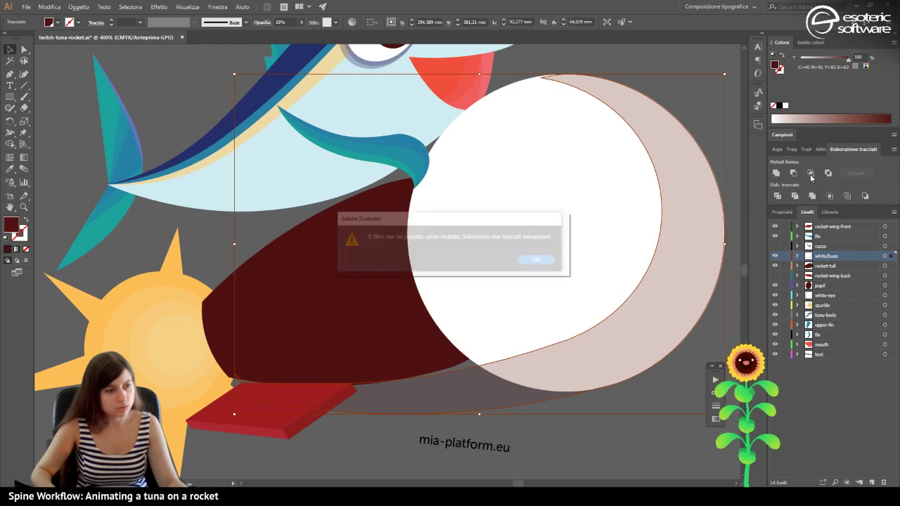
pyautogui.click(543, 260)
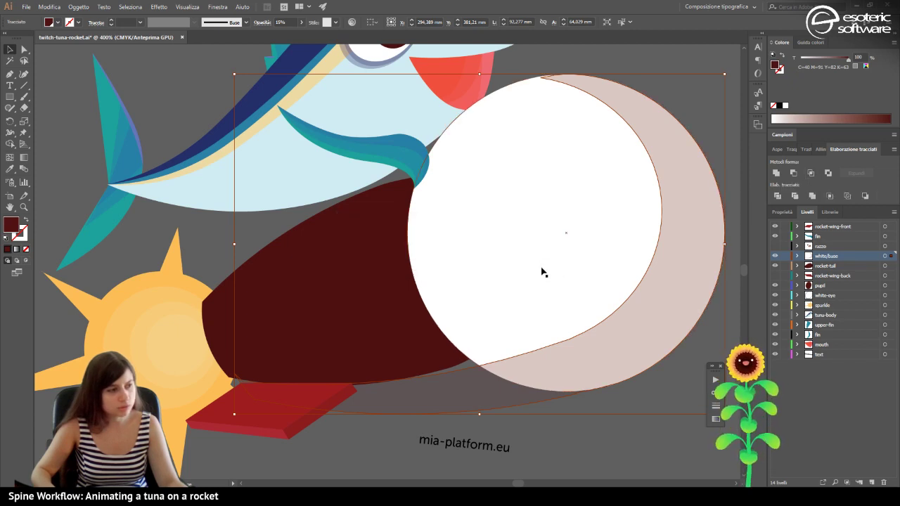
# Intersect the shadow path with the upper circle copy in the white/base layer, and show the razzo layer again.
pyautogui.click(797, 256)
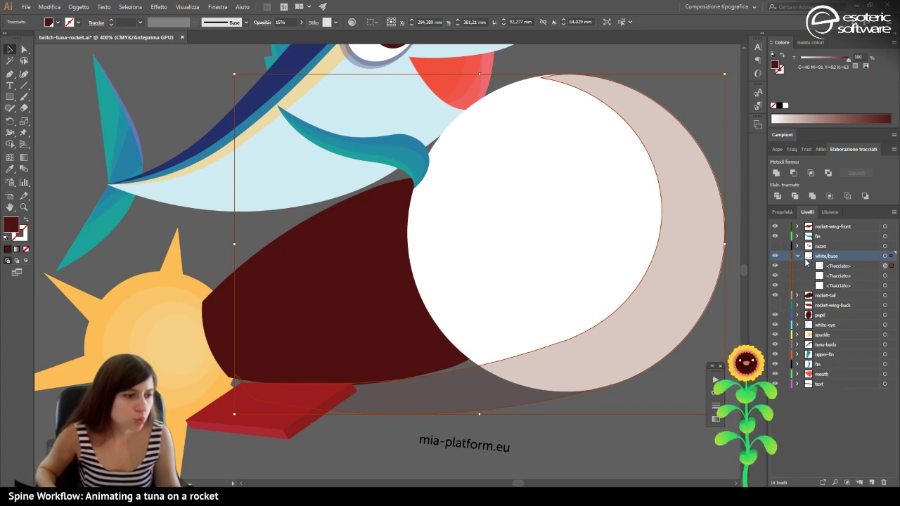
pyautogui.click(884, 275)
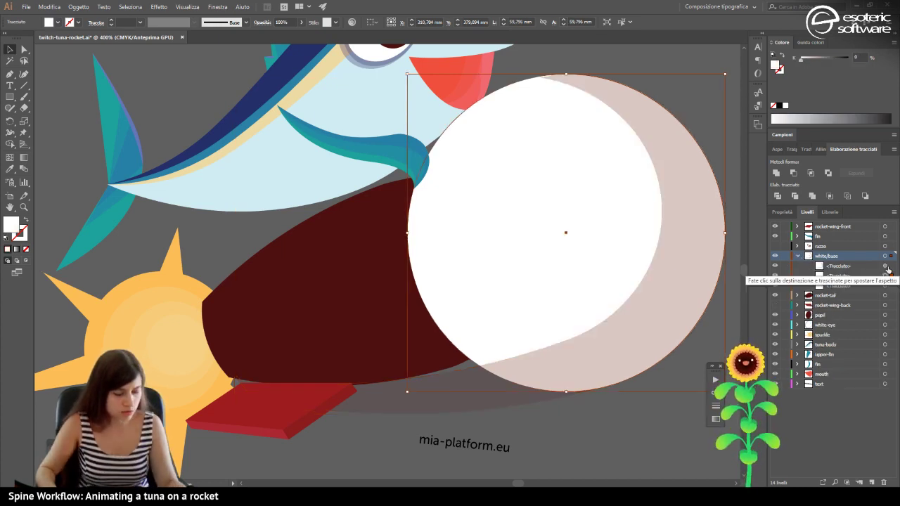
pyautogui.keyDown('shift'); pyautogui.click(885, 265); pyautogui.keyUp('shift')
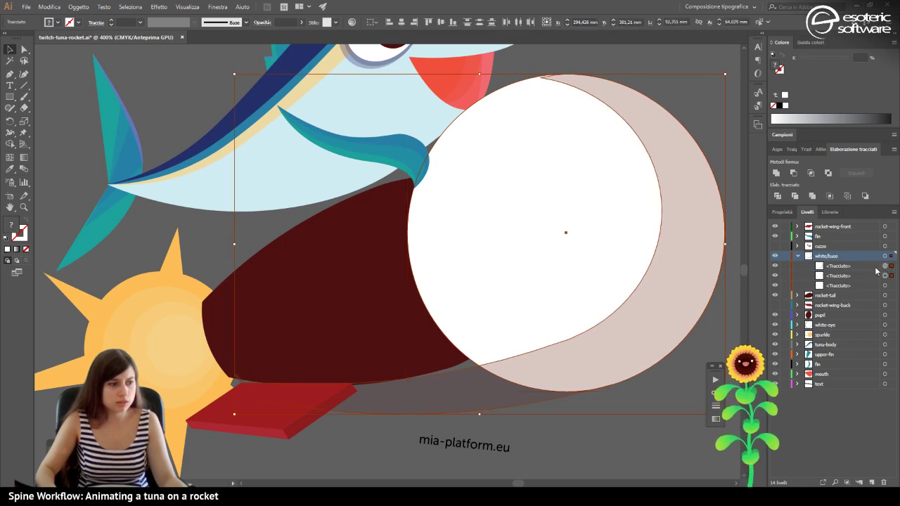
pyautogui.click(812, 179)
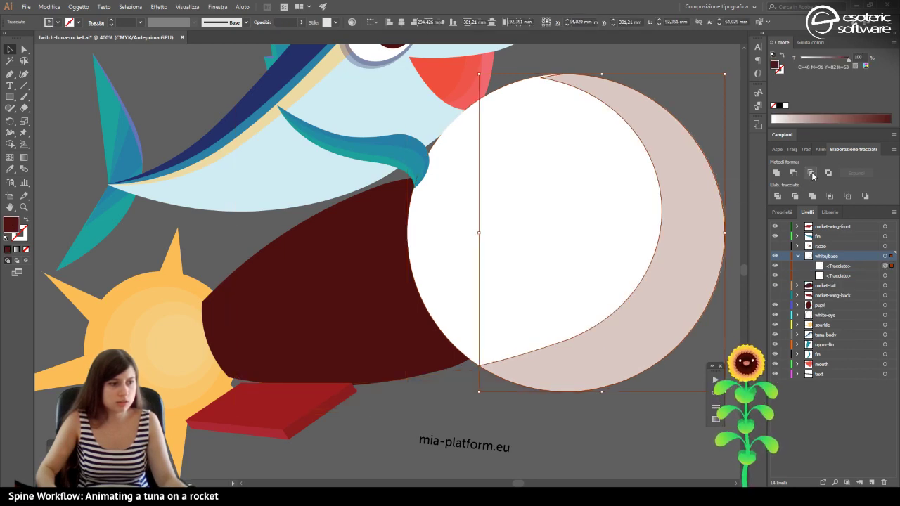
pyautogui.click(618, 450)
pyautogui.click(775, 247)
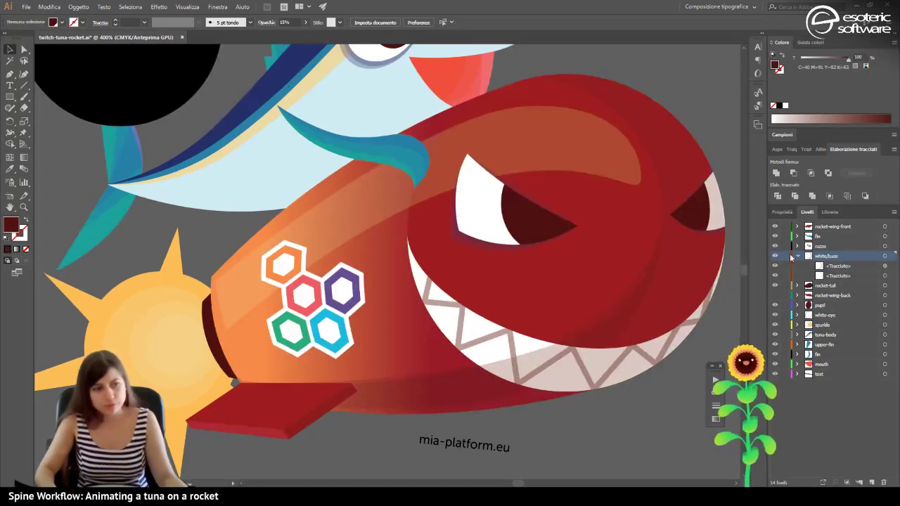
pyautogui.click(798, 256)
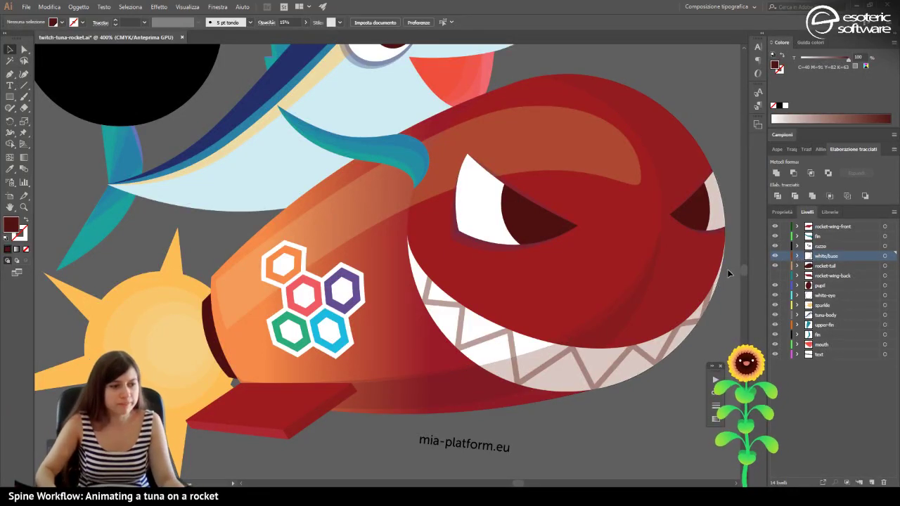
# Lock the white/base layer and select the red rocket's artwork in the razzo layer.
pyautogui.click(783, 256)
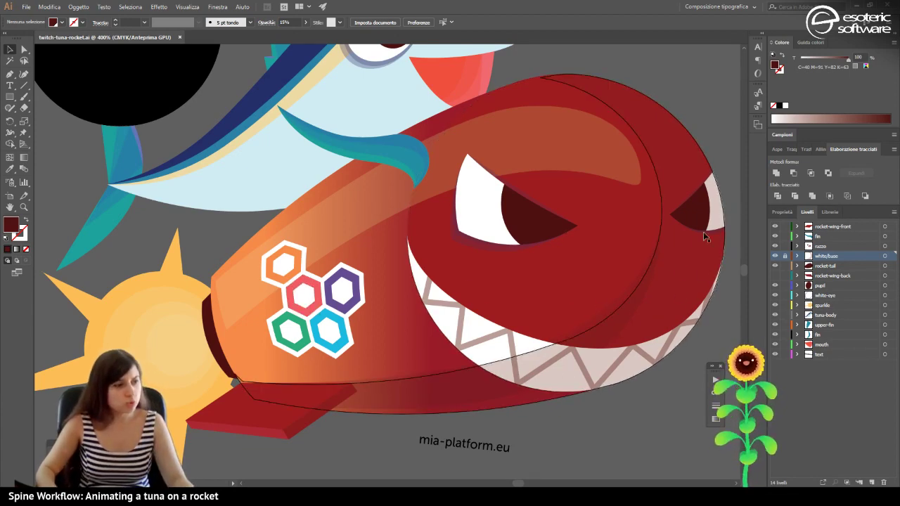
pyautogui.click(467, 217)
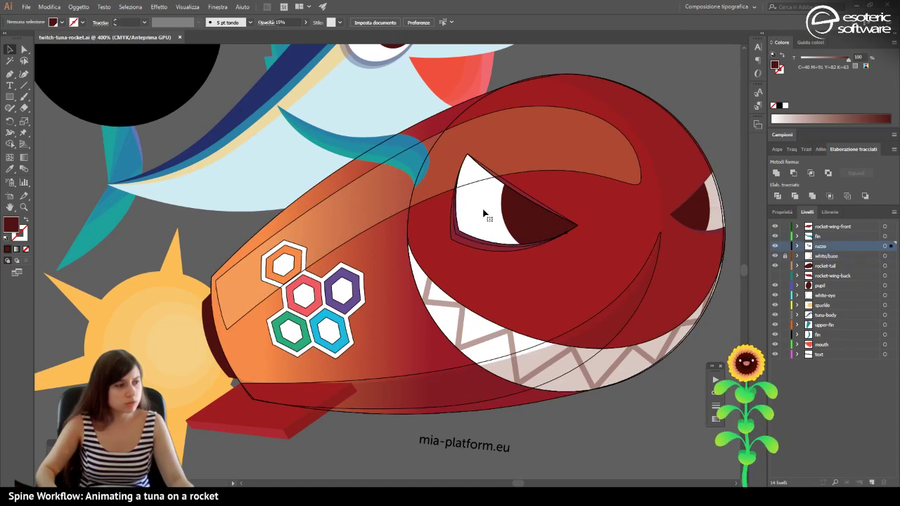
pyautogui.doubleClick(478, 214)
pyautogui.click(484, 215)
pyautogui.doubleClick(484, 215)
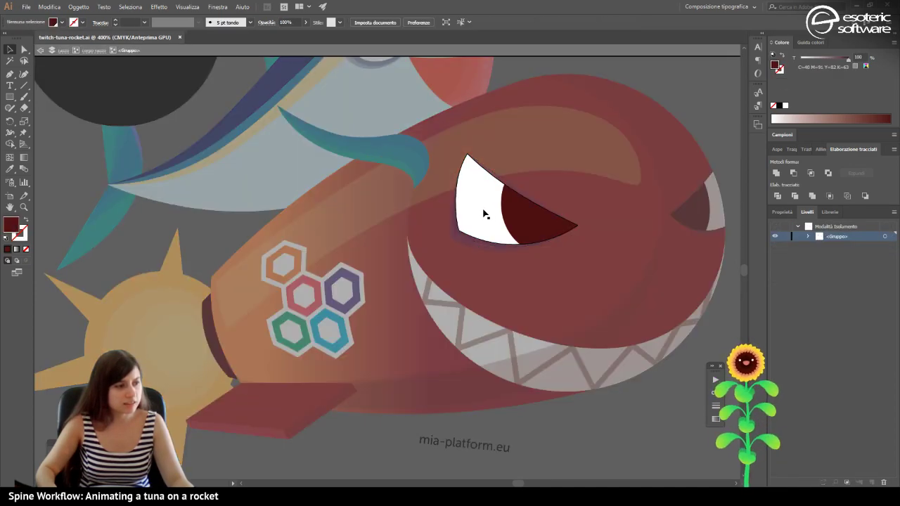
pyautogui.click(484, 214)
pyautogui.doubleClick(579, 295)
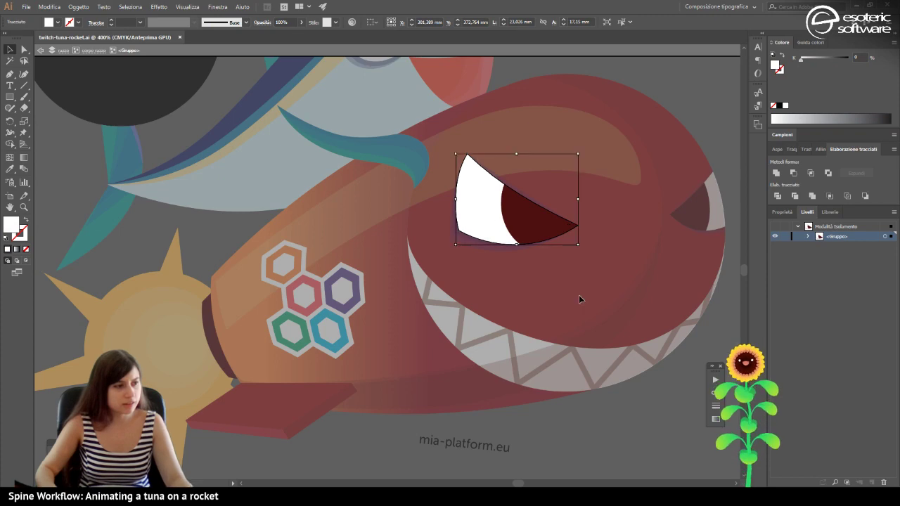
pyautogui.doubleClick(578, 295)
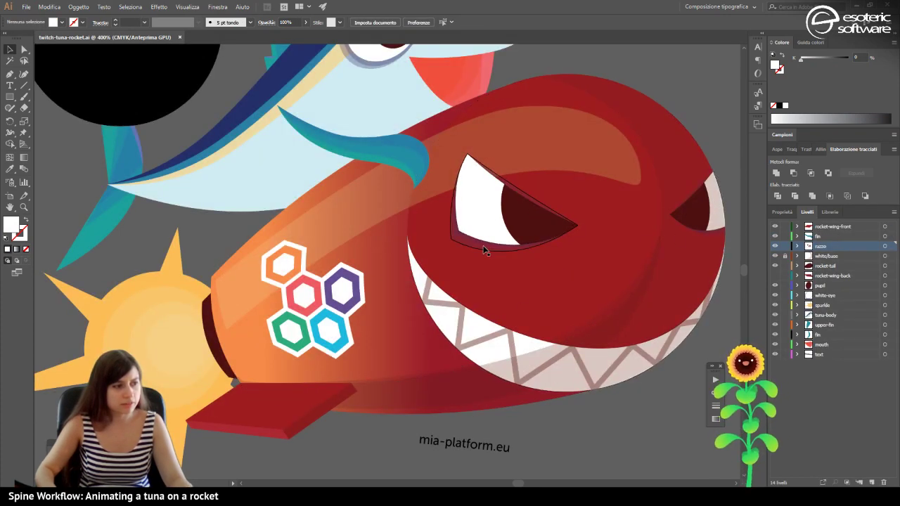
# Move the loose shadow path from the razzo layer into the corpo razzo group, just below its first clip group.
pyautogui.click(502, 225)
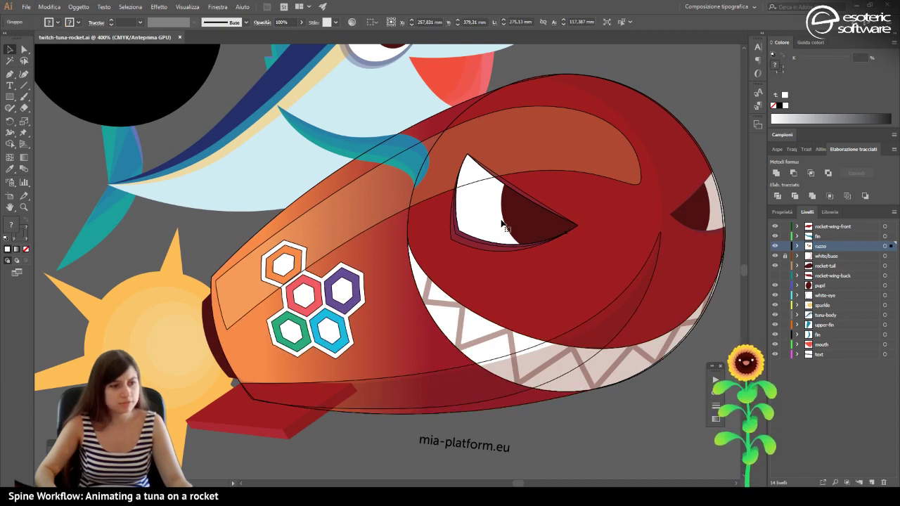
pyautogui.click(796, 246)
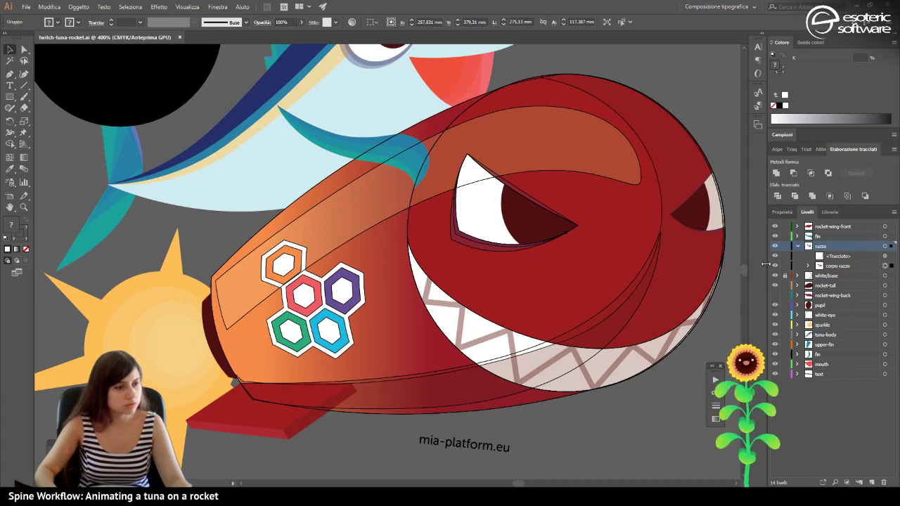
pyautogui.hotkey('ctrl', 'shift', 'a')
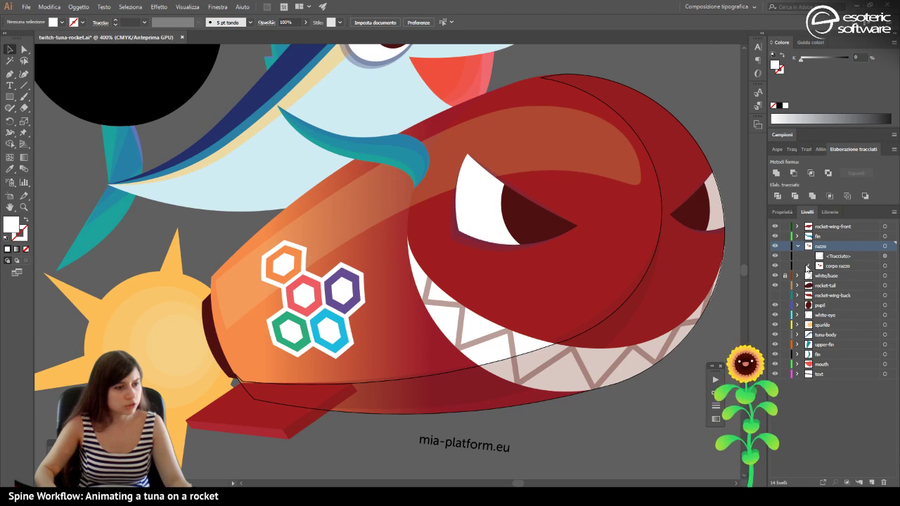
pyautogui.click(807, 266)
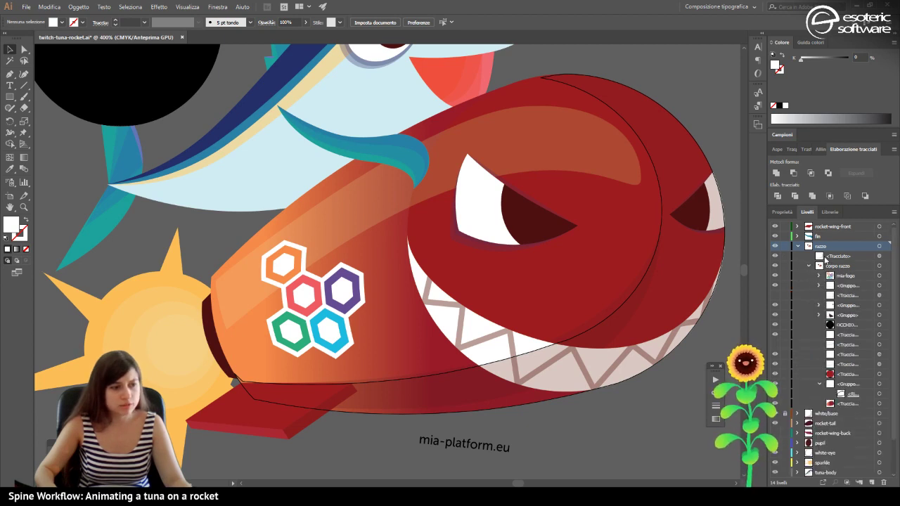
pyautogui.click(826, 257)
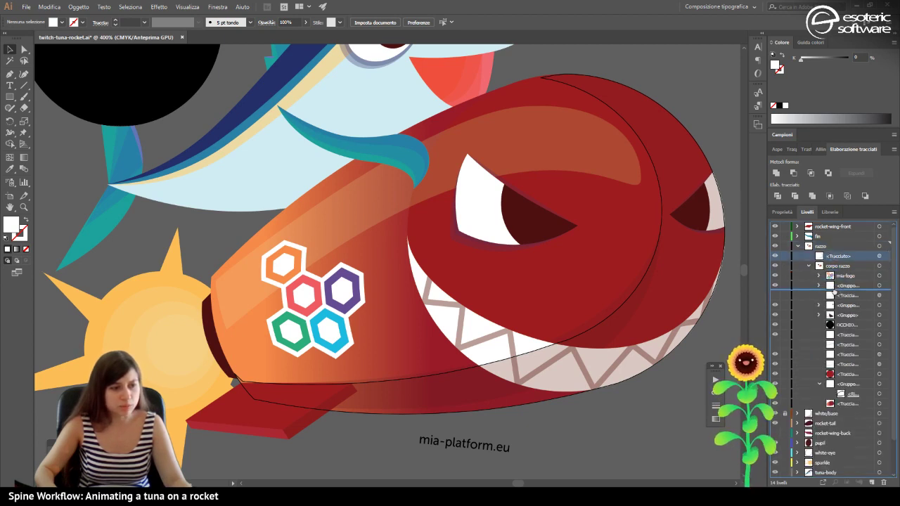
pyautogui.moveTo(833, 291); pyautogui.dragTo(824, 289)
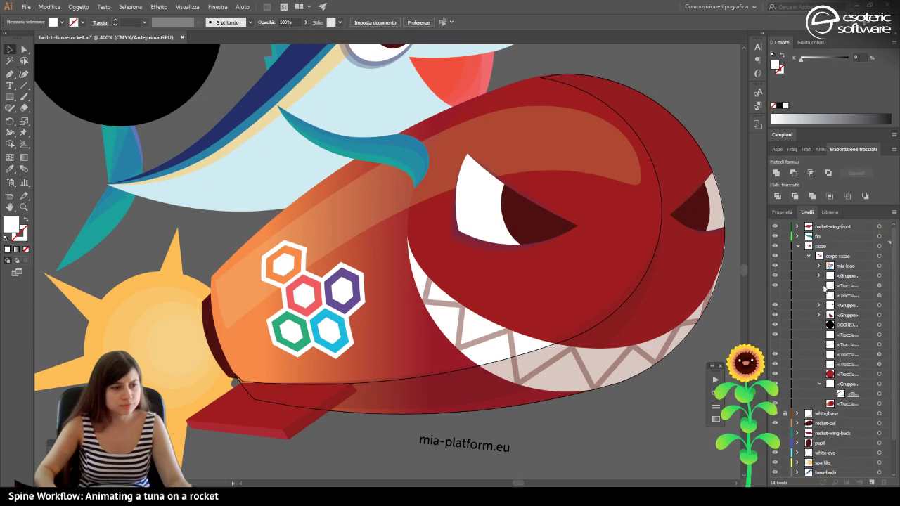
# Toggle the visibility of the corpo razzo group's upper sublayers one by one to identify which artwork each contains.
pyautogui.click(776, 276)
pyautogui.click(776, 276)
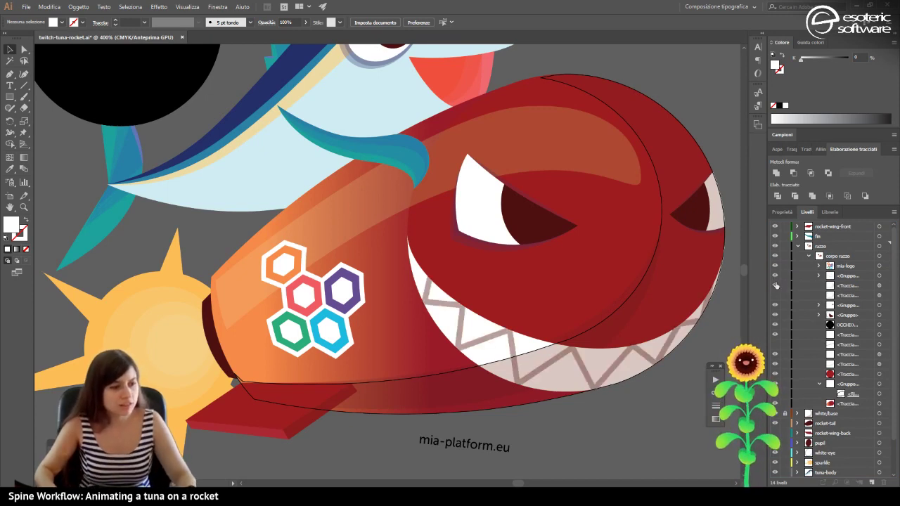
pyautogui.click(776, 285)
pyautogui.click(776, 285)
pyautogui.click(776, 295)
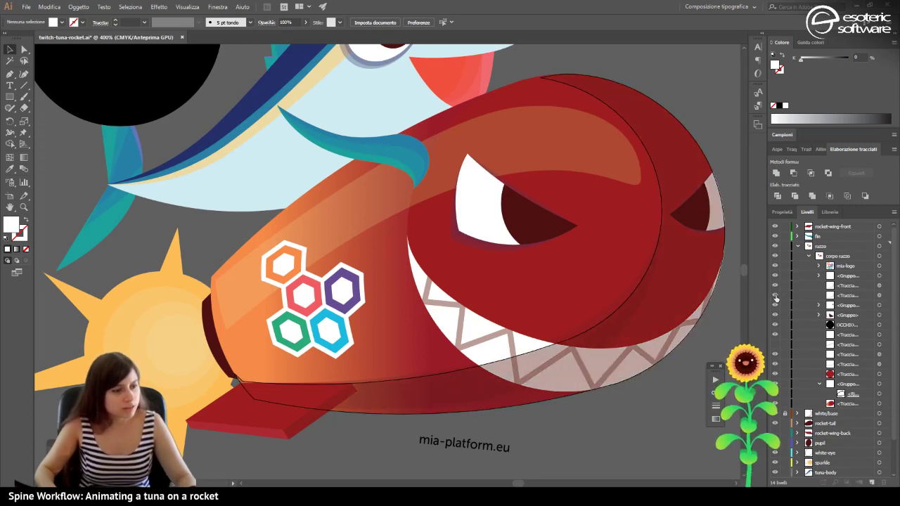
pyautogui.click(776, 305)
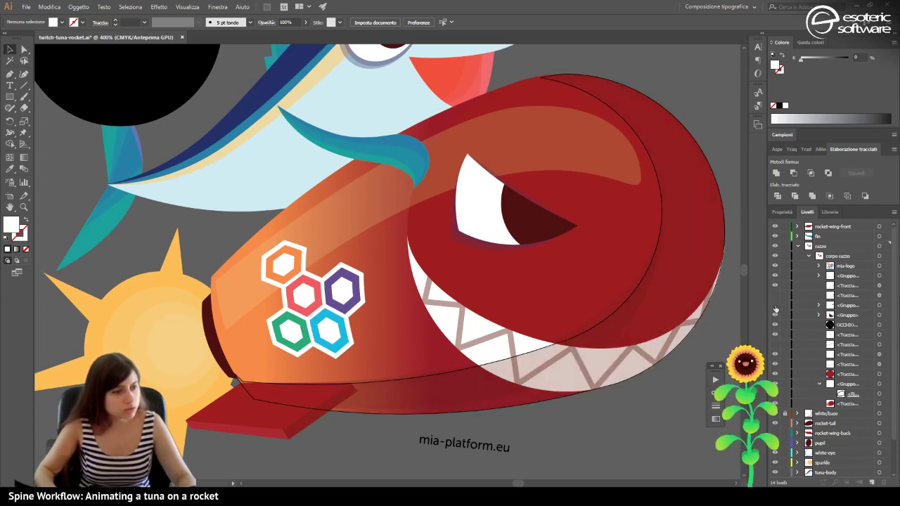
pyautogui.click(776, 305)
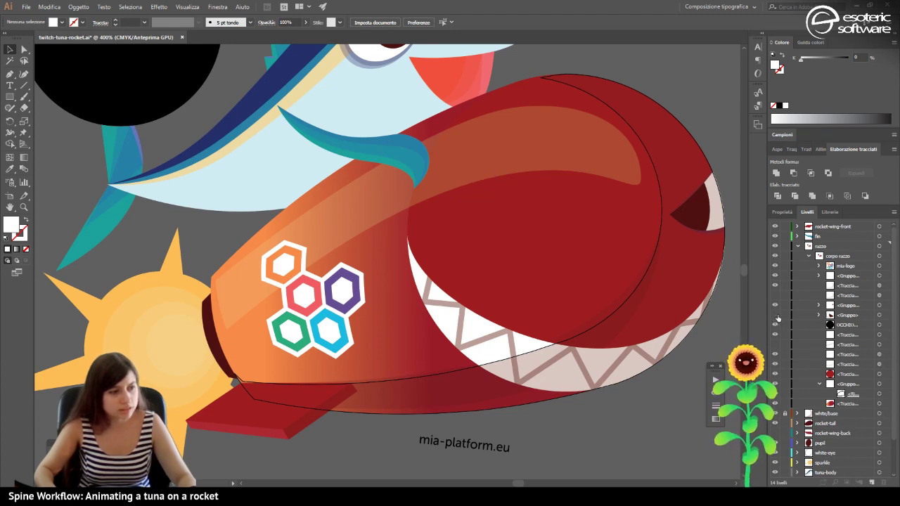
pyautogui.click(776, 316)
pyautogui.click(776, 316)
pyautogui.click(776, 326)
pyautogui.click(776, 326)
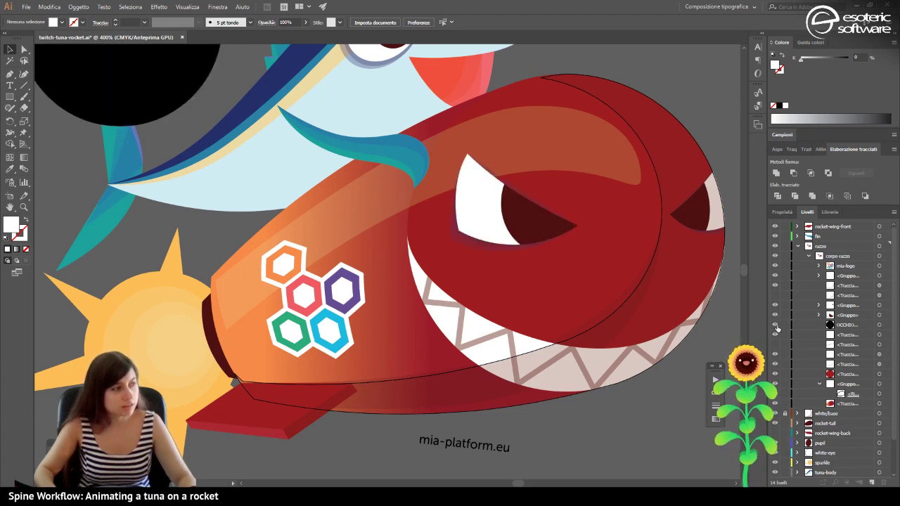
# Delete the OCCHIO black circle from the corpo razzo group.
pyautogui.click(776, 326)
pyautogui.click(848, 327)
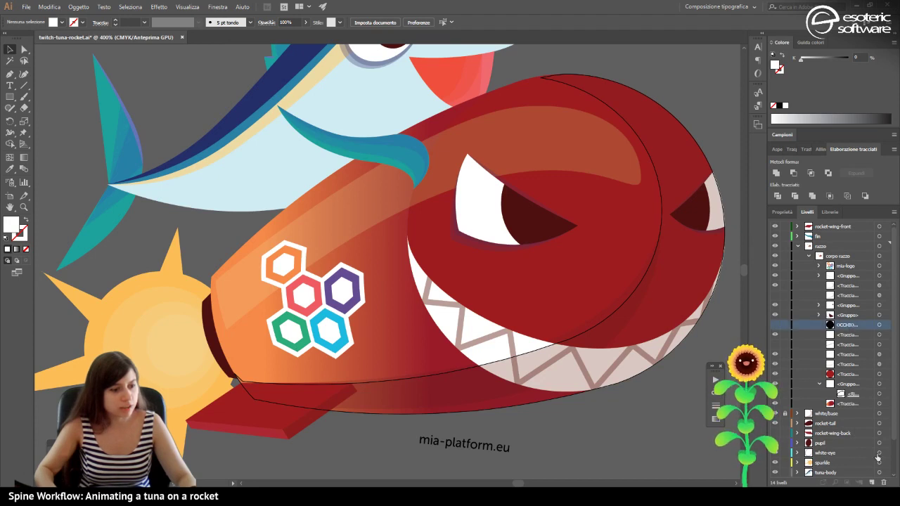
pyautogui.press('Delete')
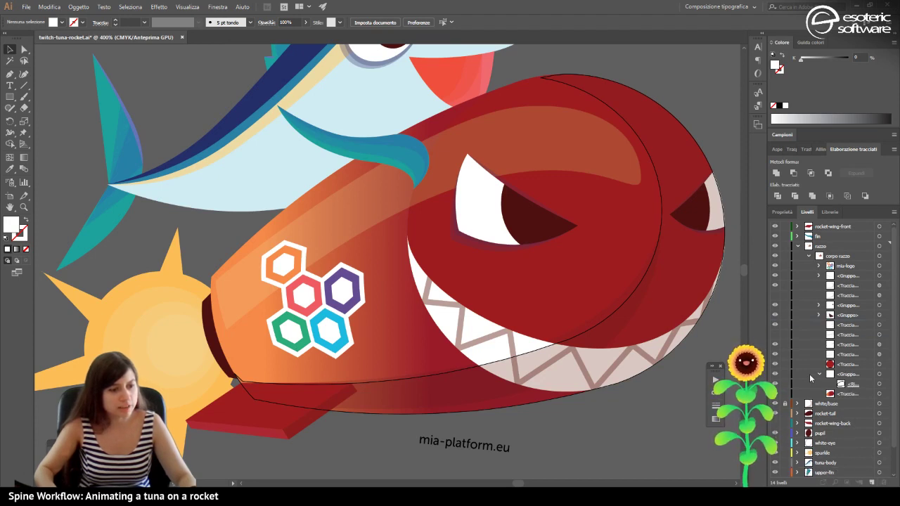
# Reveal the hidden diagonal line in corpo razzo, try to make the whole rocket group a compound path, and undo the compound path.
pyautogui.click(775, 335)
pyautogui.click(775, 336)
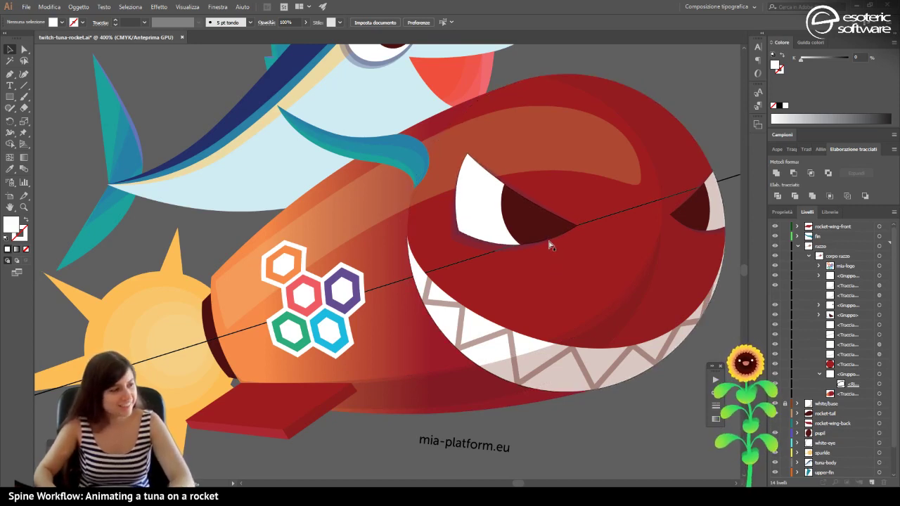
pyautogui.click(574, 277)
pyautogui.hotkey('ctrl', '8')
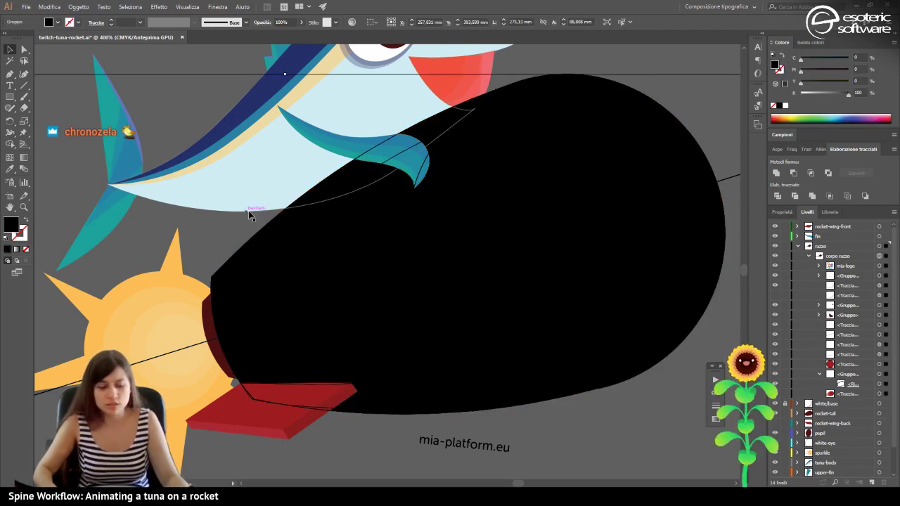
pyautogui.hotkey('ctrl', 'z')
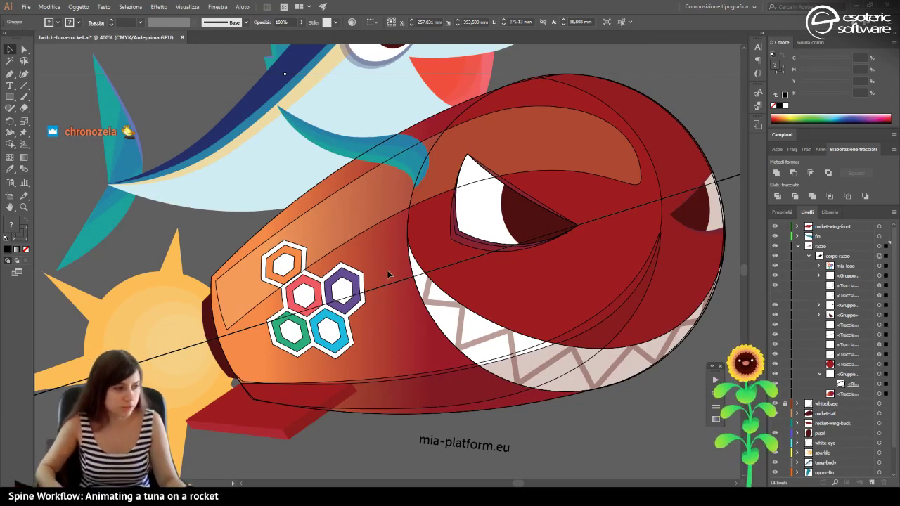
# Hide the long diagonal line in the corpo razzo group and select the rocket's gradient body path.
pyautogui.hotkey('ctrl', '1')
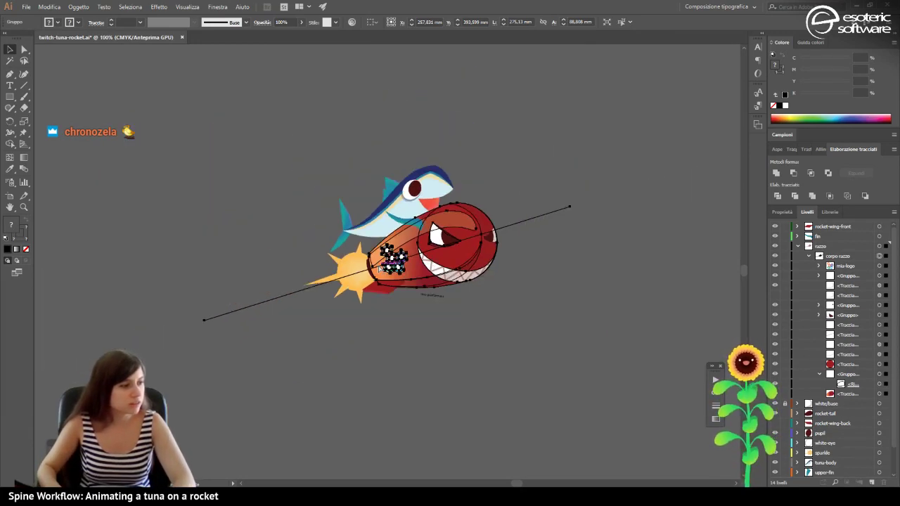
pyautogui.click(776, 347)
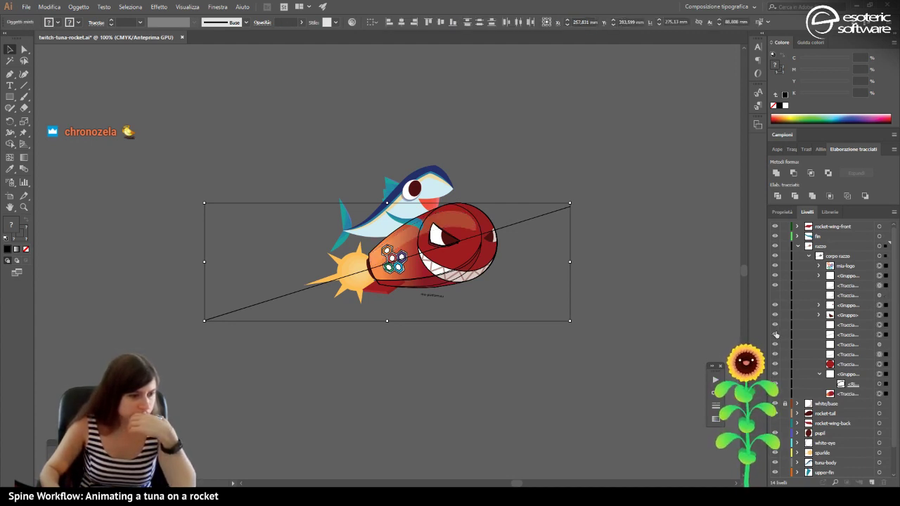
pyautogui.click(776, 336)
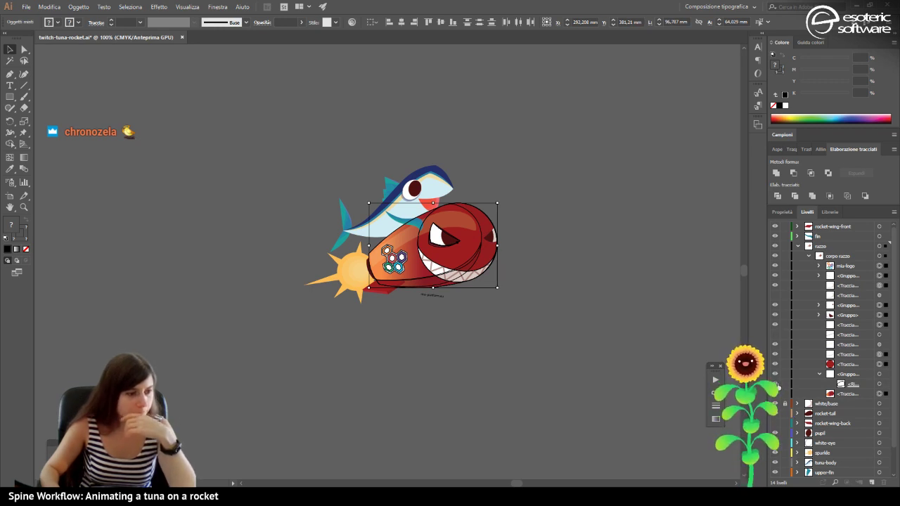
pyautogui.click(775, 394)
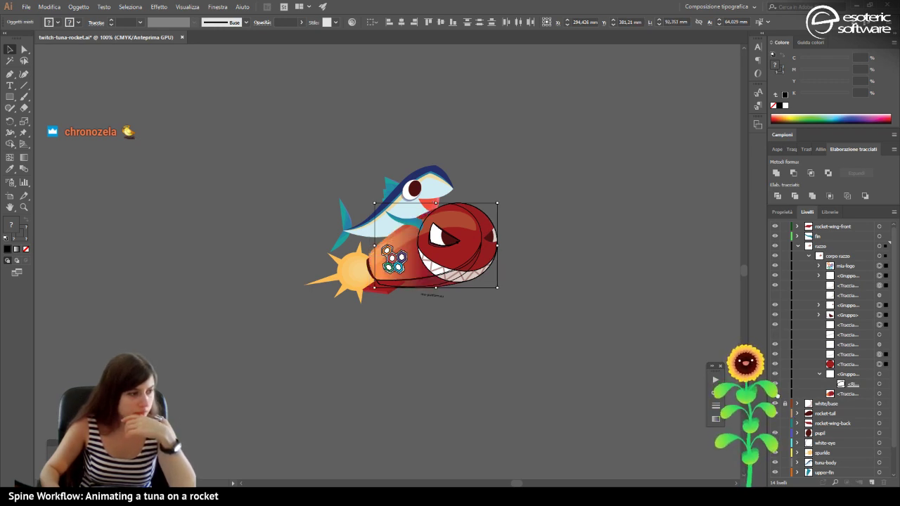
pyautogui.click(880, 394)
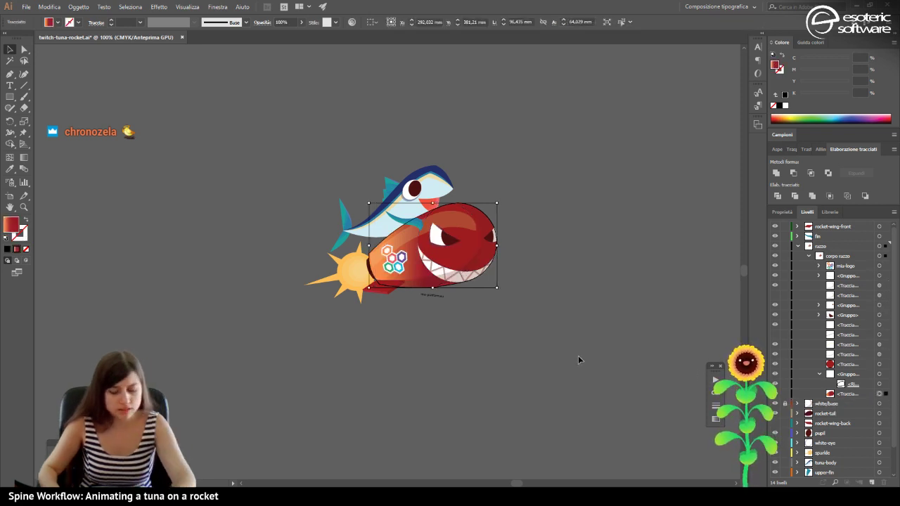
pyautogui.hotkey('ctrl', '+')
pyautogui.hotkey('ctrl', '+')
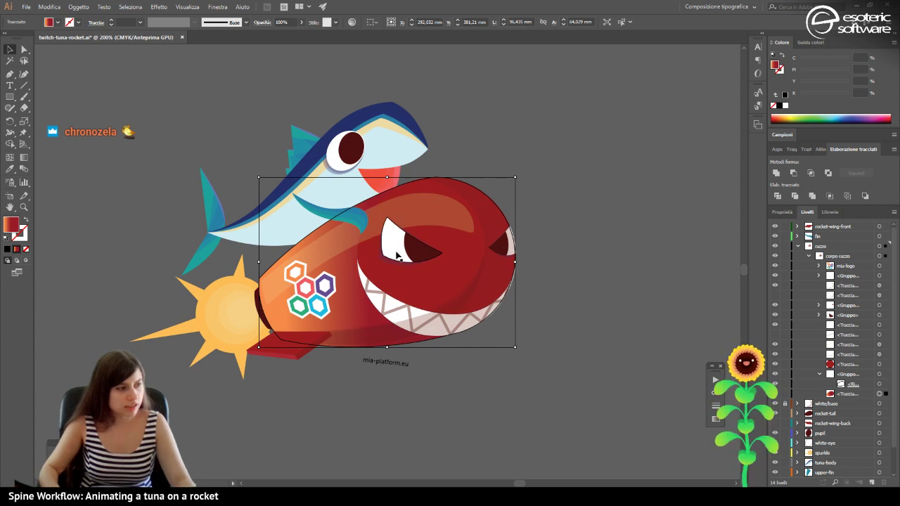
# Isolate the rocket's large eye group, copy its white eye shape, and leave isolation mode.
pyautogui.click(397, 256)
pyautogui.doubleClick(397, 256)
pyautogui.click(398, 257)
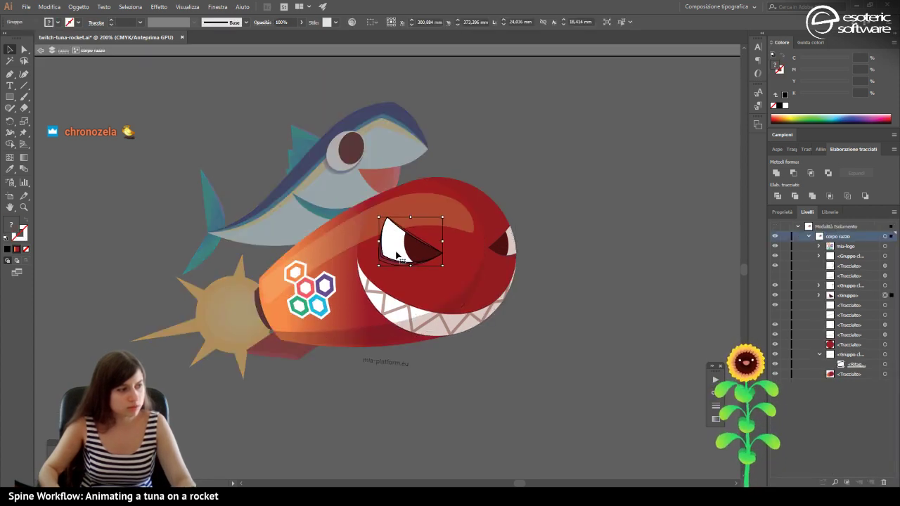
pyautogui.doubleClick(403, 258)
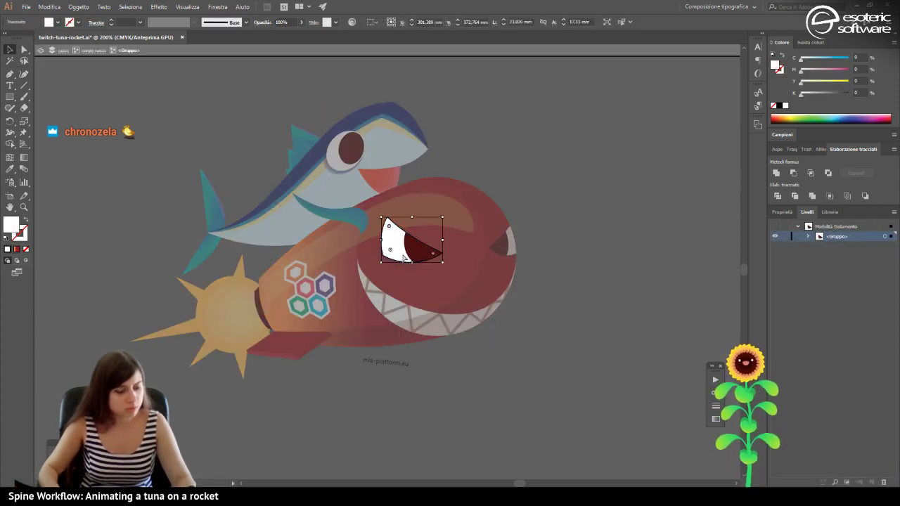
pyautogui.click(575, 313)
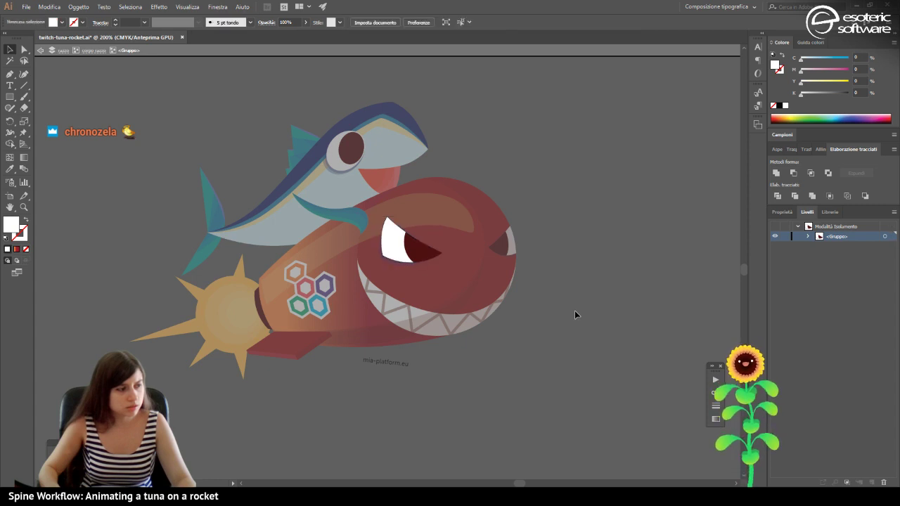
pyautogui.doubleClick(575, 312)
# Collapse the corpo razzo group and paste the copied white eye shape in place, in front of it in the razzo layer.
pyautogui.click(345, 317)
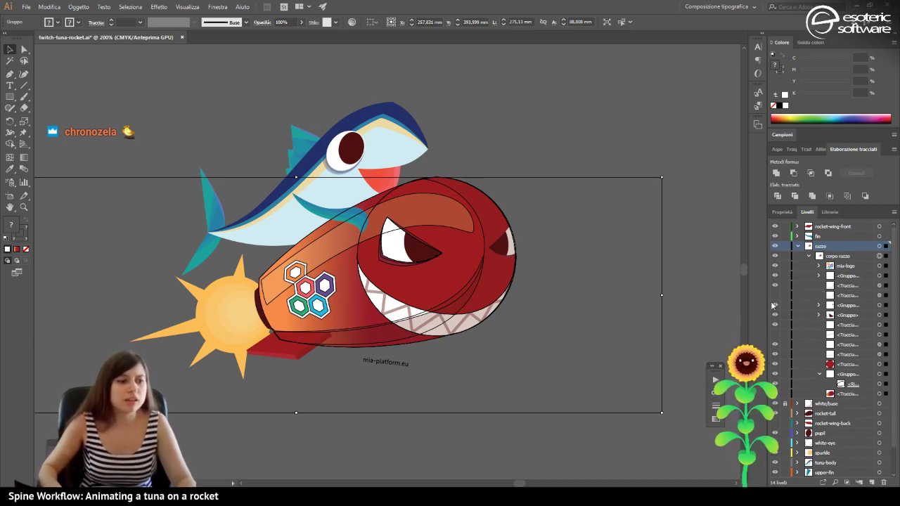
pyautogui.click(809, 257)
pyautogui.click(839, 258)
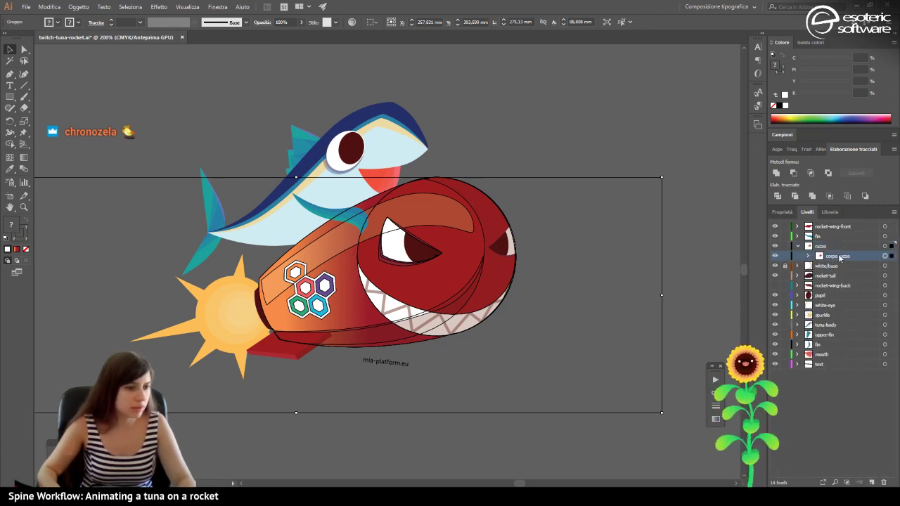
pyautogui.hotkey('ctrl', 'f')
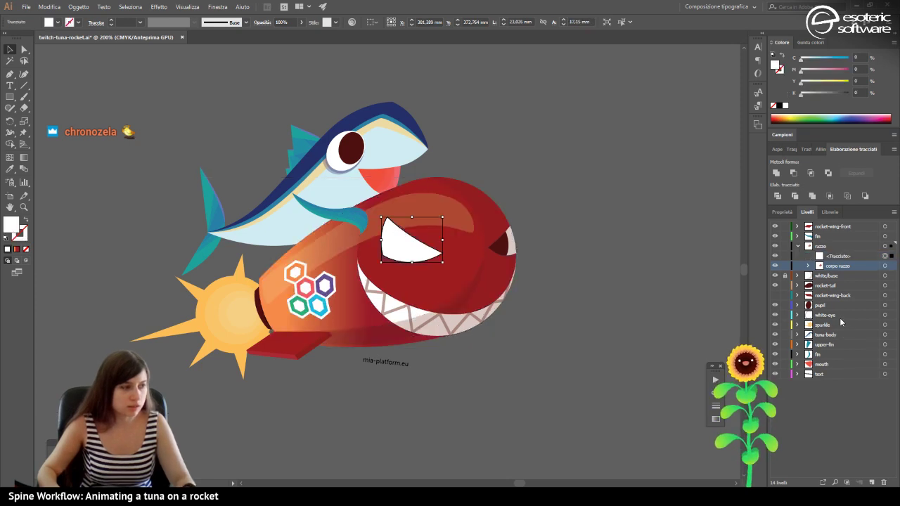
# Try to isolate the rocket's partly hidden far eye inside the corpo razzo group, and leave isolation mode.
pyautogui.doubleClick(513, 245)
pyautogui.click(514, 255)
pyautogui.doubleClick(548, 248)
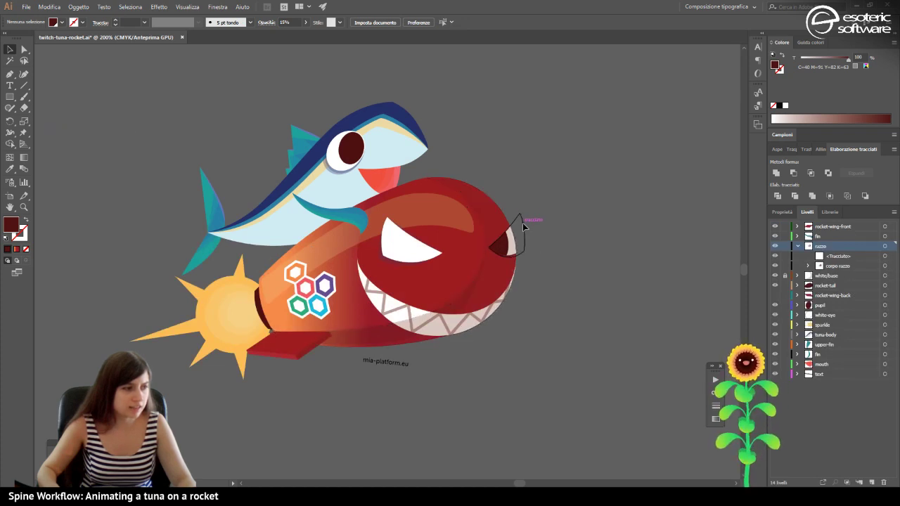
pyautogui.click(512, 247)
pyautogui.doubleClick(512, 247)
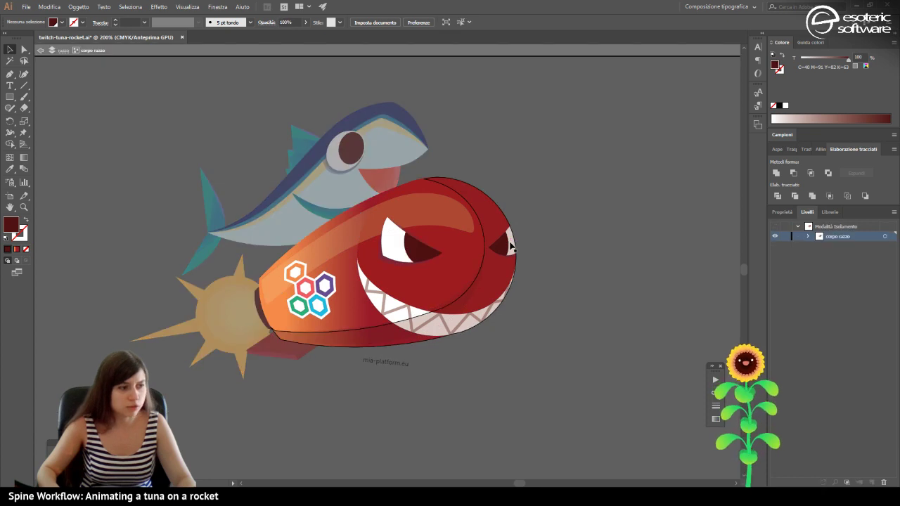
pyautogui.doubleClick(510, 242)
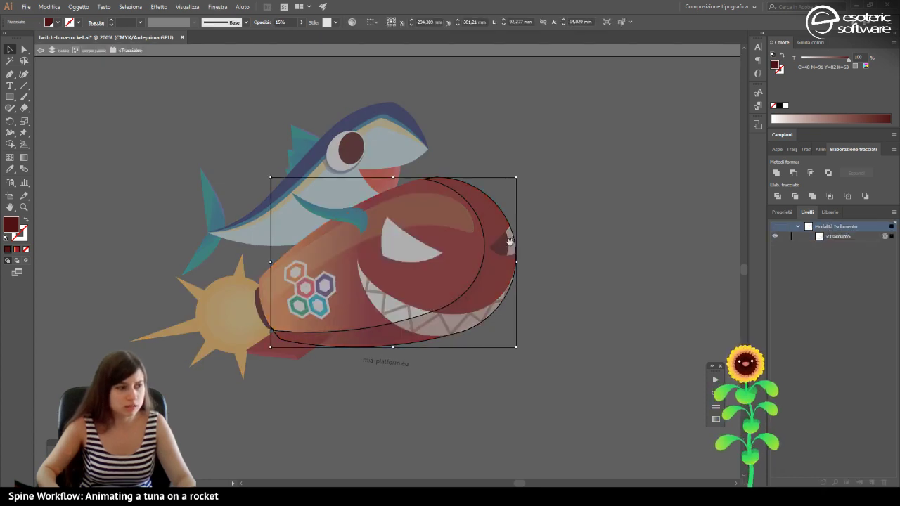
pyautogui.doubleClick(548, 246)
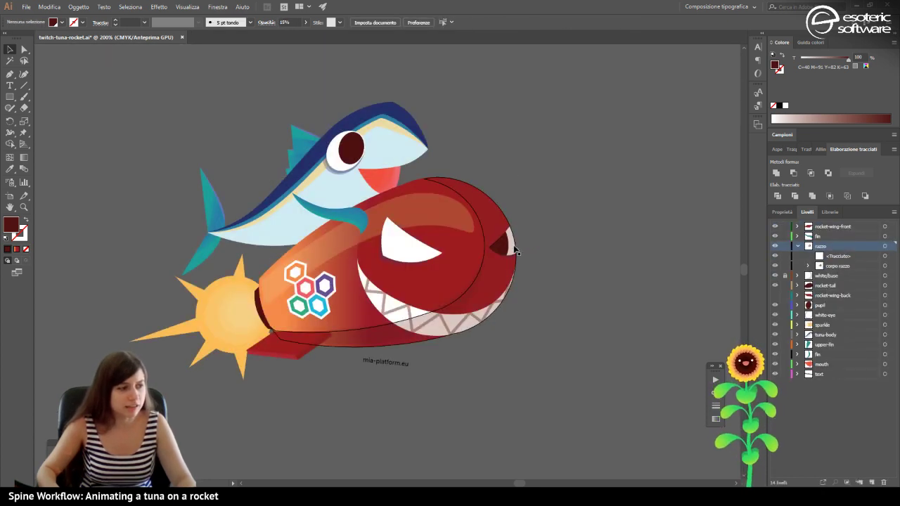
# Expand the corpo razzo group and the nested group that holds the rocket's far eye in the layer list.
pyautogui.click(520, 251)
pyautogui.hotkey('ctrl', '+')
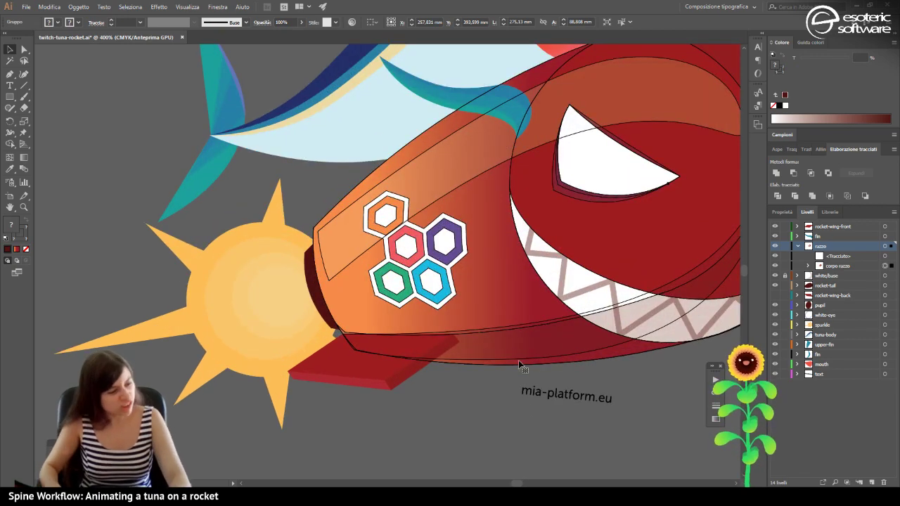
pyautogui.hscroll(6, 520, 239)
pyautogui.hscroll(-2, 664, 260)
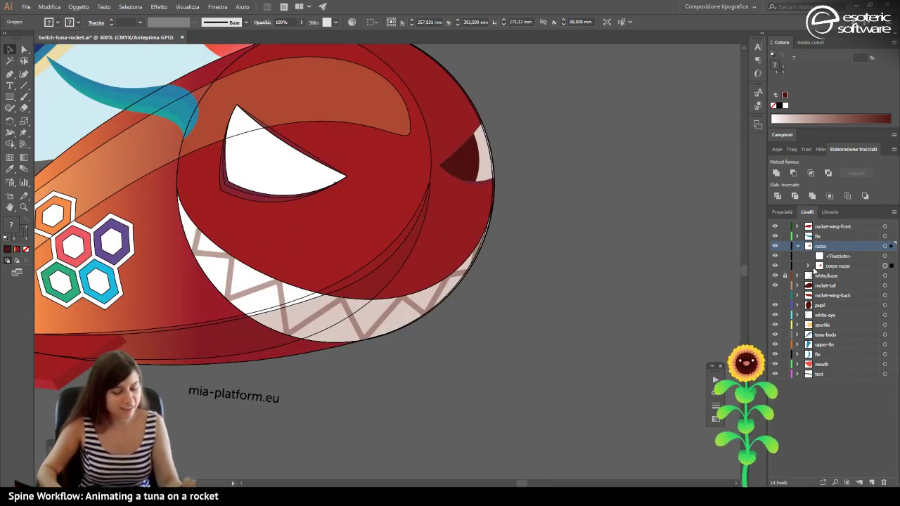
pyautogui.click(807, 266)
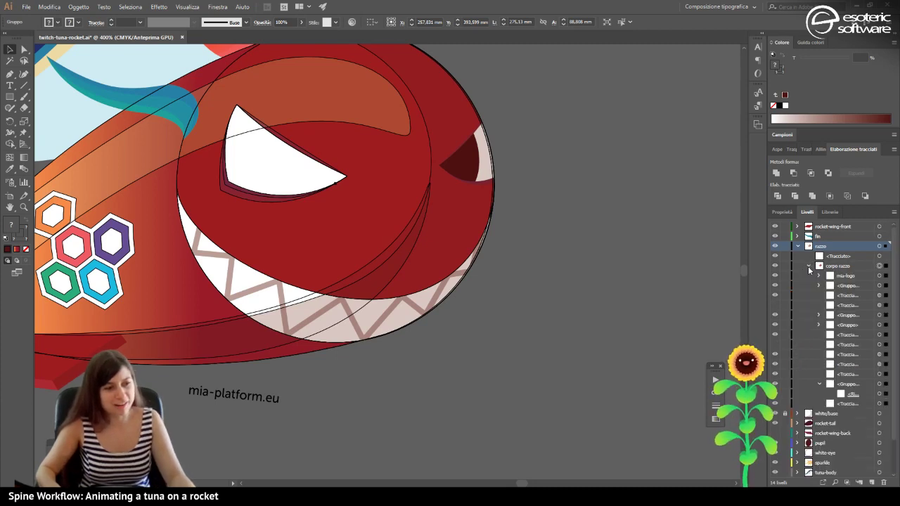
pyautogui.click(829, 336)
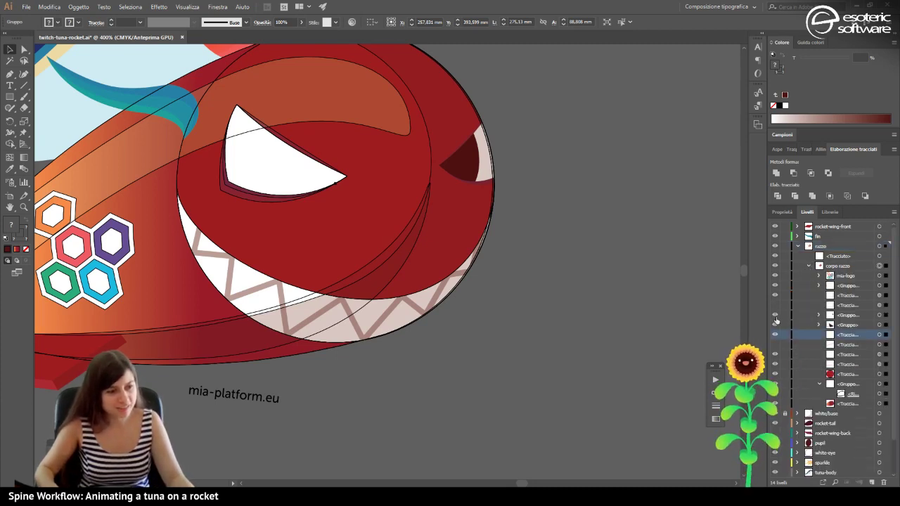
pyautogui.keyDown('shift'); pyautogui.click(807, 317); pyautogui.keyUp('shift')
pyautogui.click(818, 315)
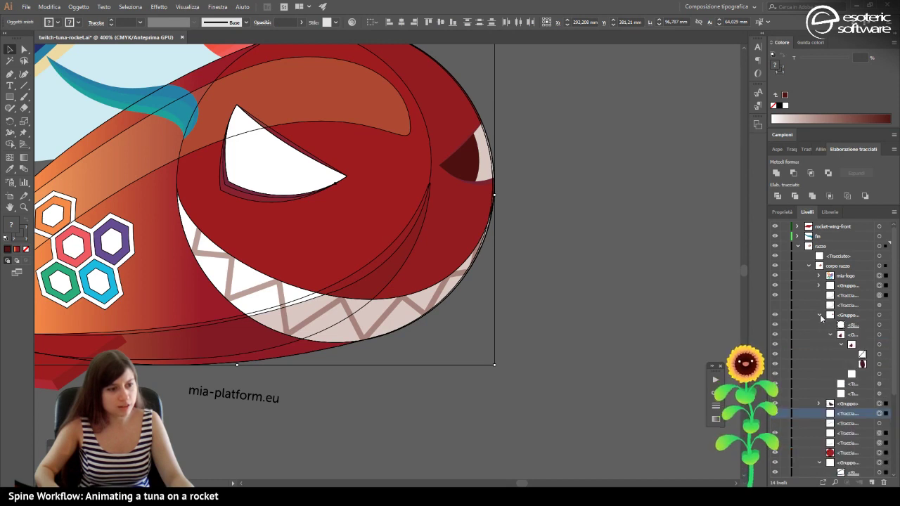
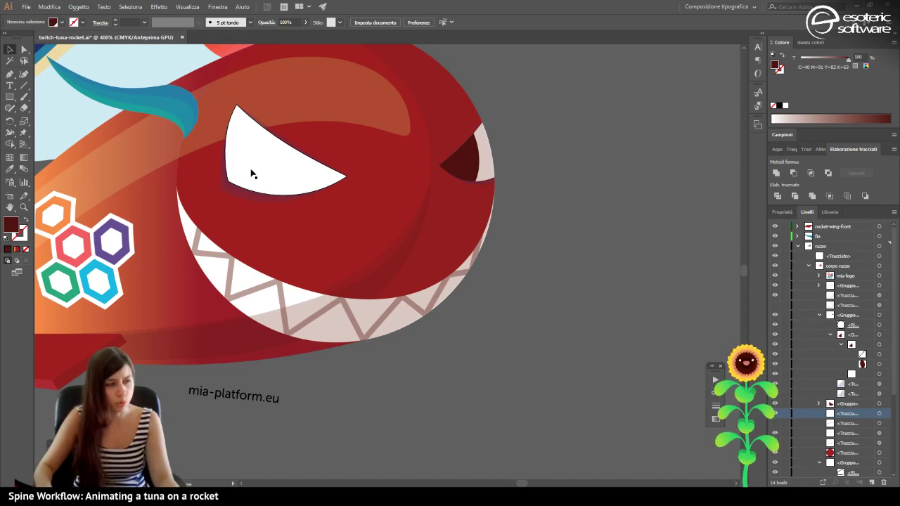
# Select the pasted white eye shape and toggle its visibility and a corpo razzo path's to identify them.
pyautogui.click(321, 177)
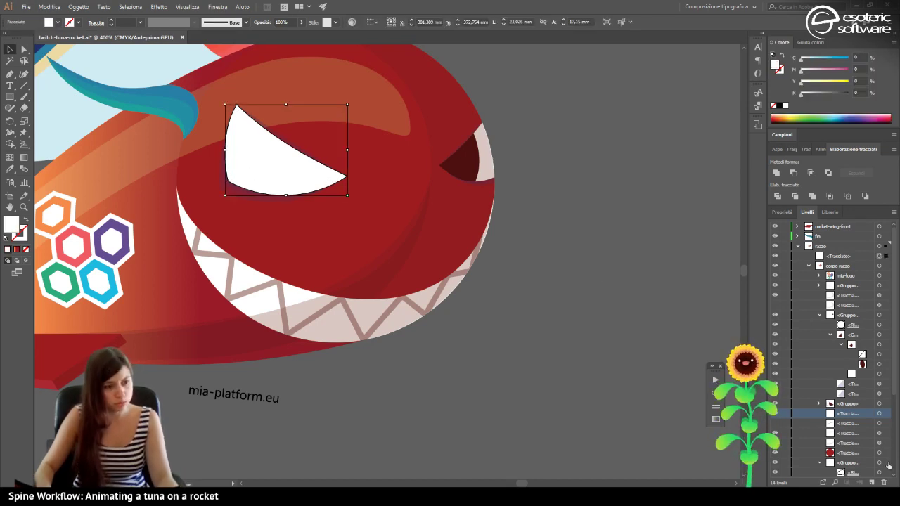
pyautogui.click(776, 414)
pyautogui.click(776, 415)
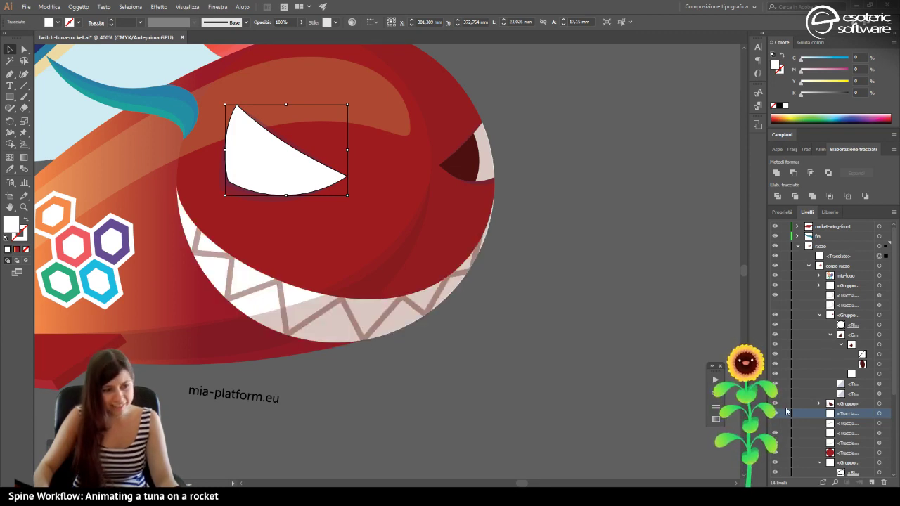
pyautogui.click(775, 258)
pyautogui.click(775, 257)
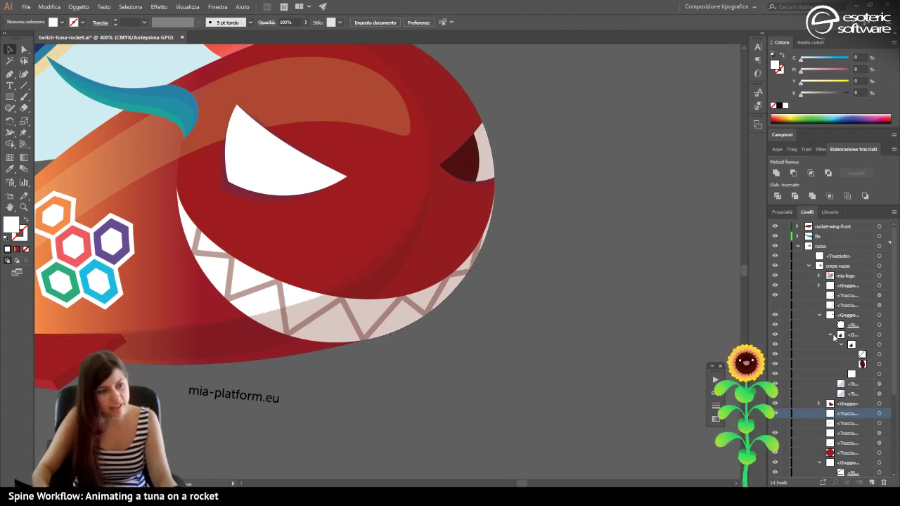
# Locate the far eye's full outline path in its nested group by toggling visibility, then select and copy it.
pyautogui.click(849, 336)
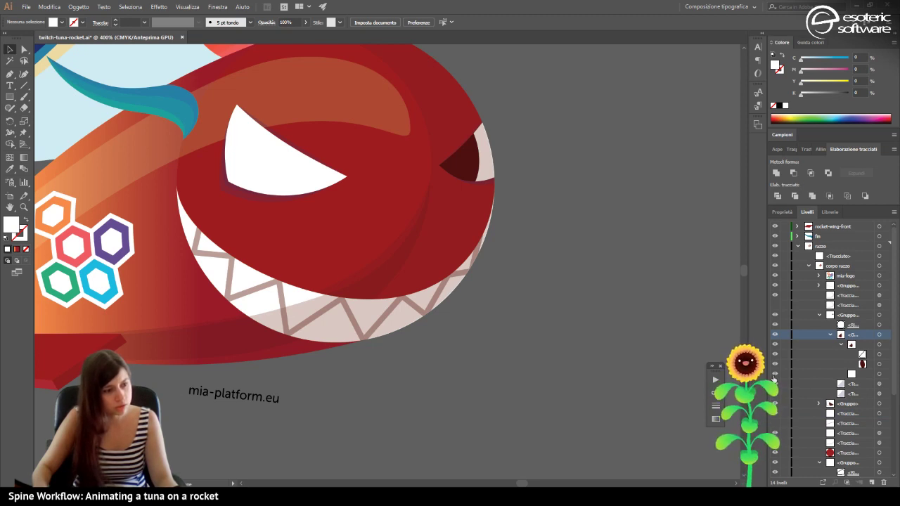
pyautogui.click(774, 354)
pyautogui.click(774, 354)
pyautogui.click(879, 354)
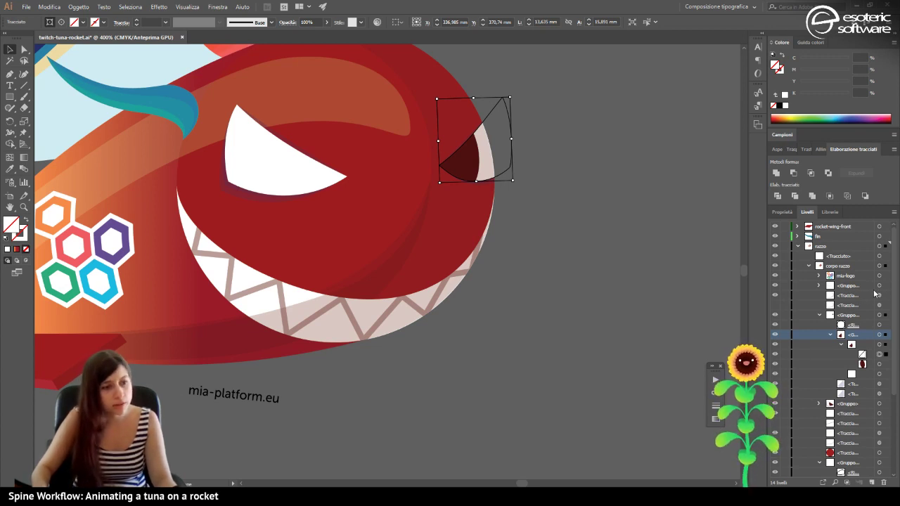
# Examine the round clipping path of the far-eye group by selecting it and toggling its visibility.
pyautogui.click(851, 288)
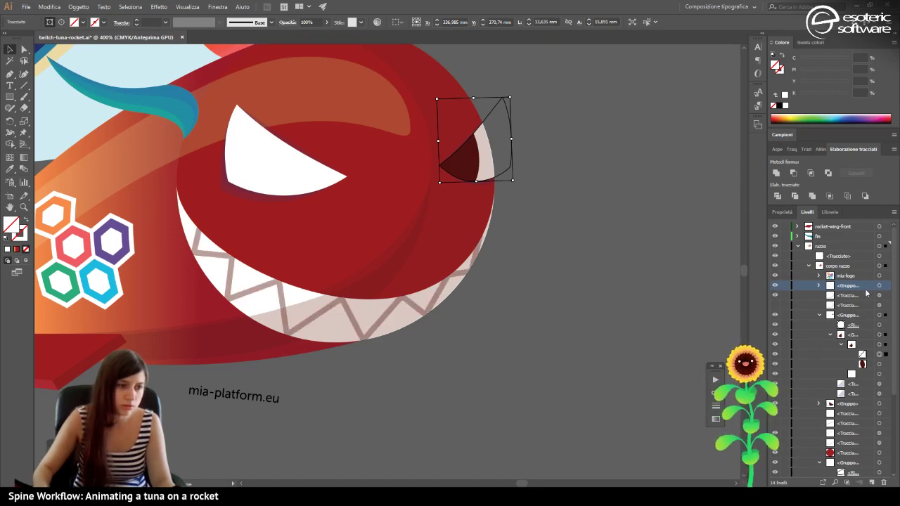
pyautogui.click(853, 327)
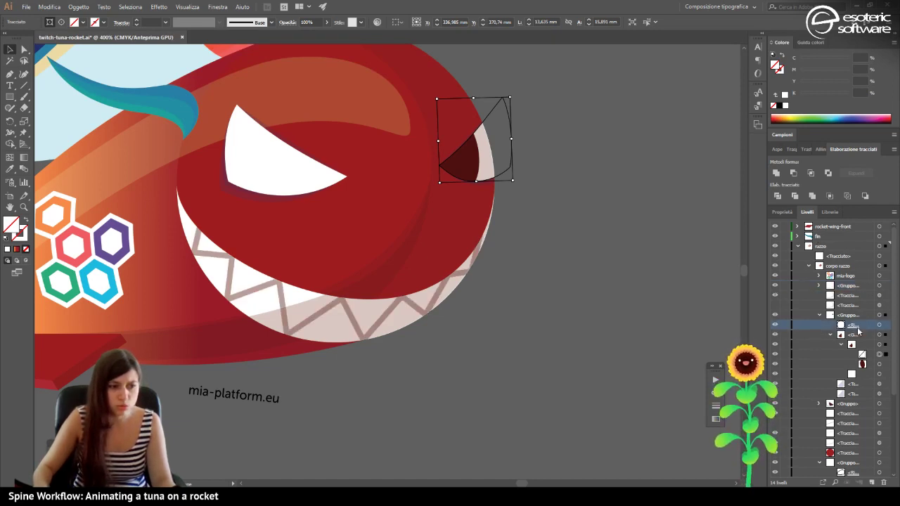
pyautogui.click(880, 325)
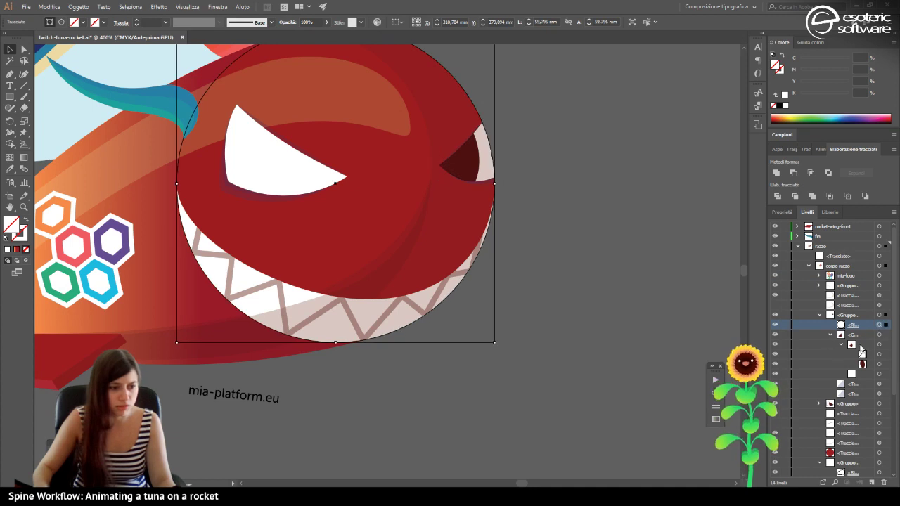
pyautogui.click(774, 325)
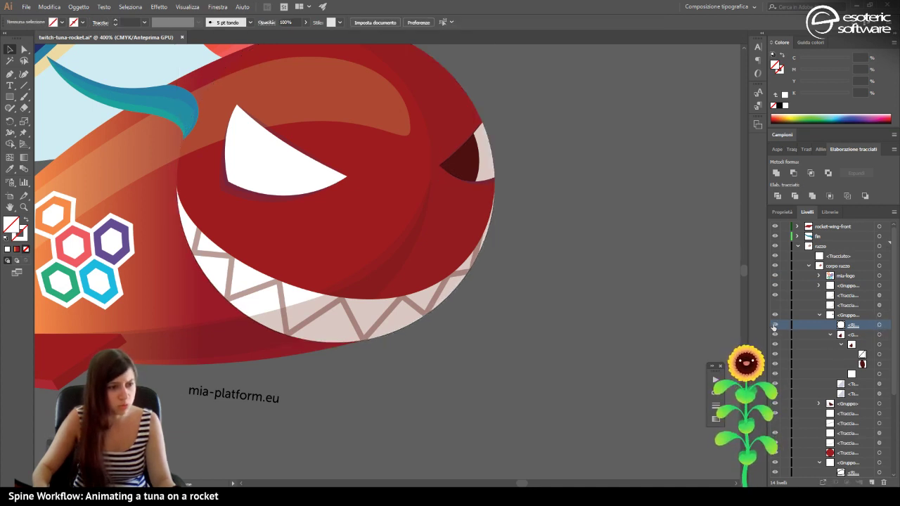
# Paste the copied far-eye outline in place, in front of the white eye shape in the razzo layer.
pyautogui.click(279, 175)
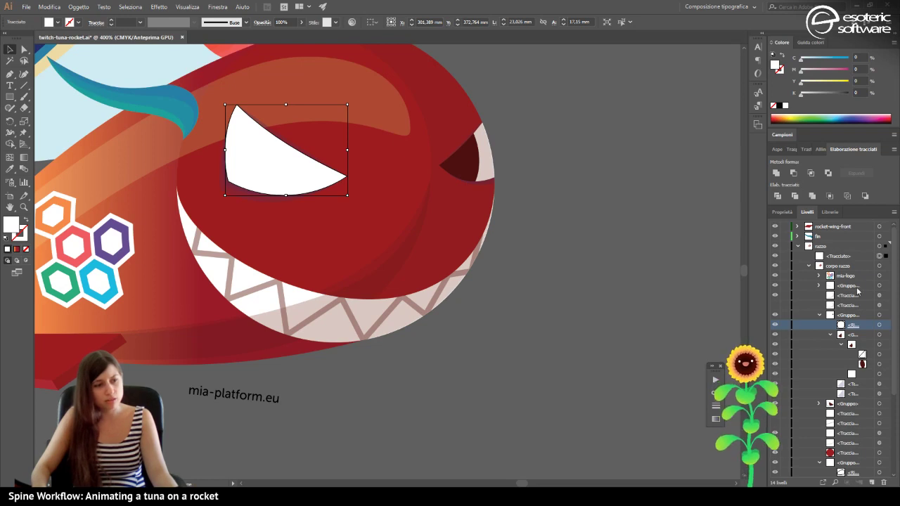
pyautogui.click(831, 257)
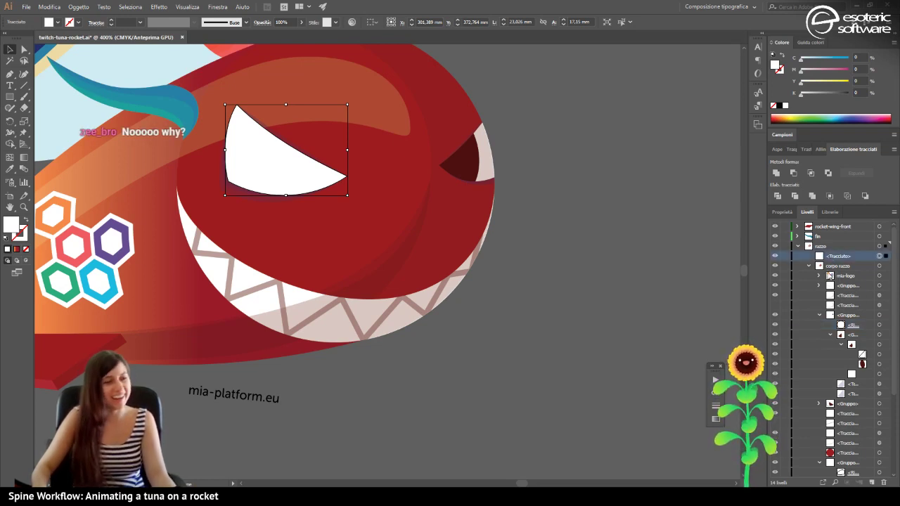
pyautogui.hotkey('ctrl', 'v')
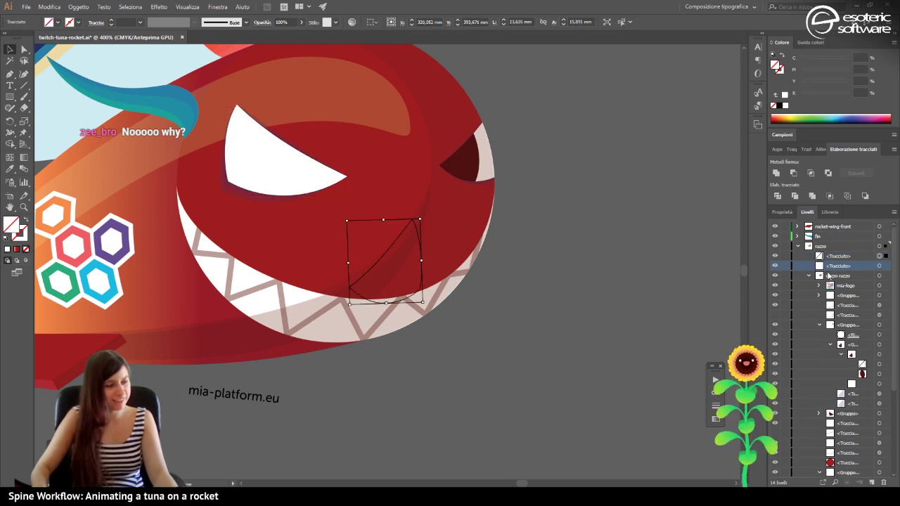
pyautogui.hotkey('ctrl', 'z')
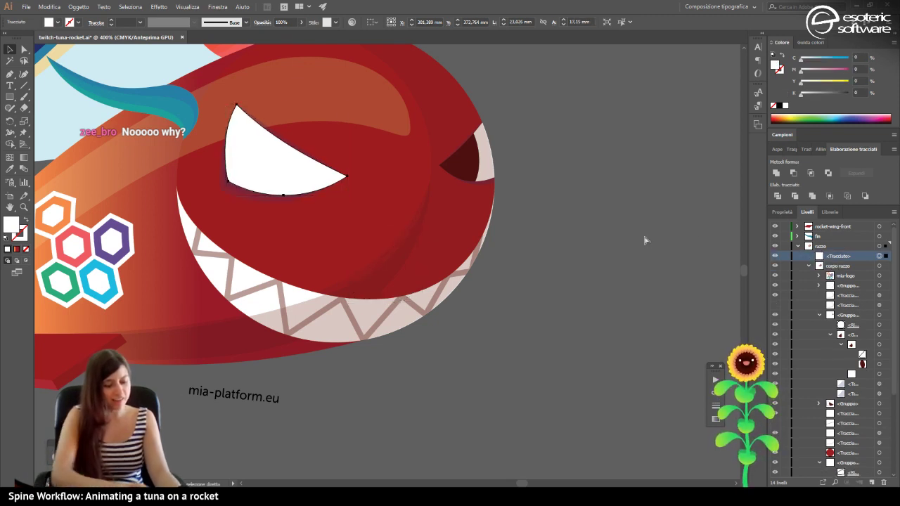
pyautogui.hotkey('ctrl', 'f')
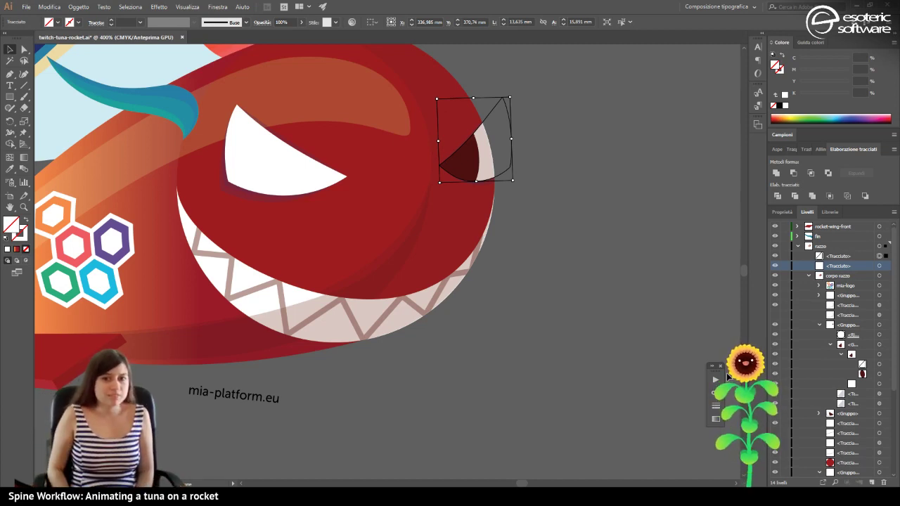
pyautogui.click(504, 360)
# Select the pasted far-eye outline and give it the default white fill with no stroke.
pyautogui.hscroll(-3, 520, 483)
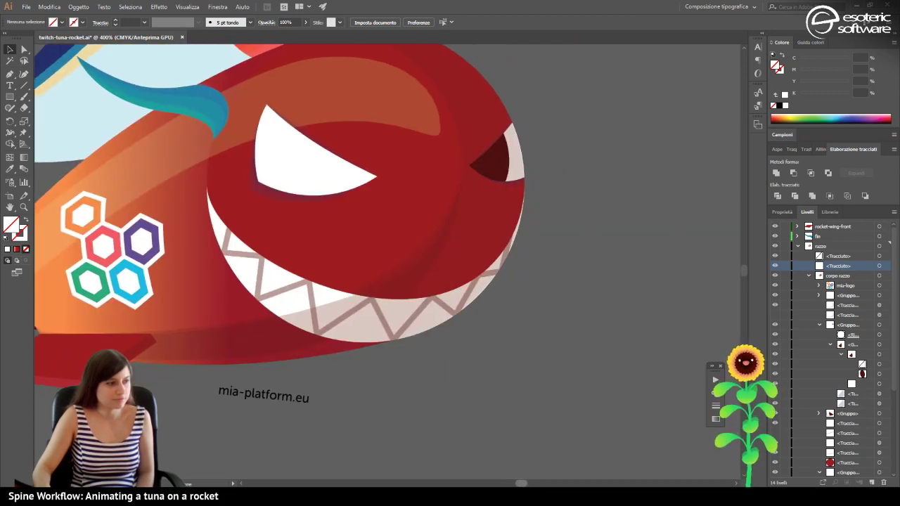
pyautogui.hscroll(-3, 520, 483)
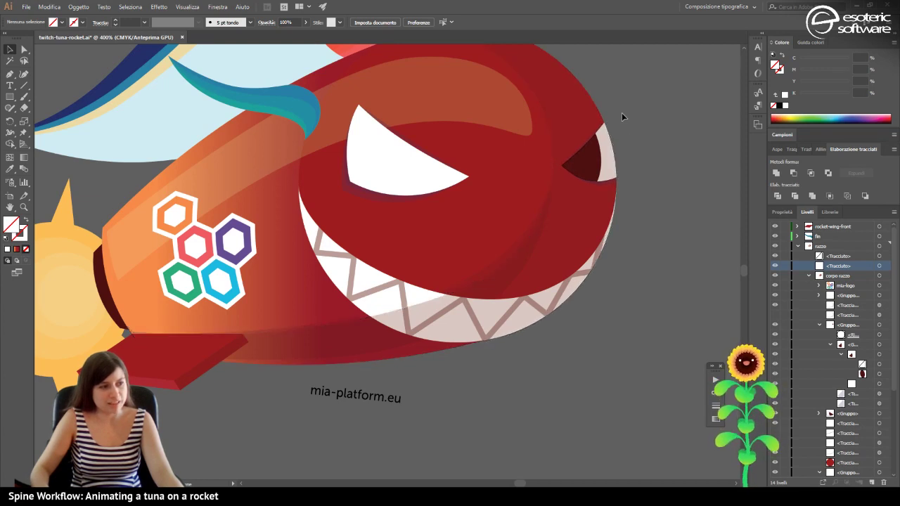
pyautogui.click(821, 256)
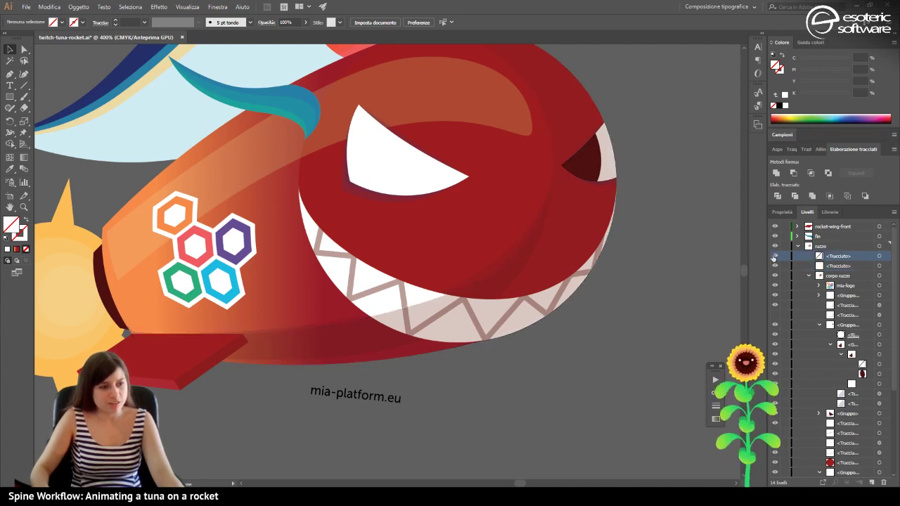
pyautogui.click(883, 256)
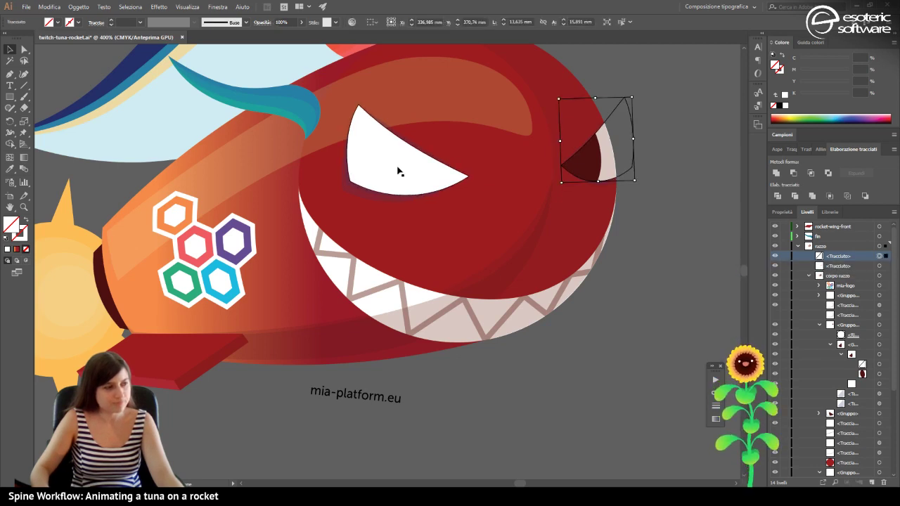
pyautogui.click(774, 266)
pyautogui.click(774, 266)
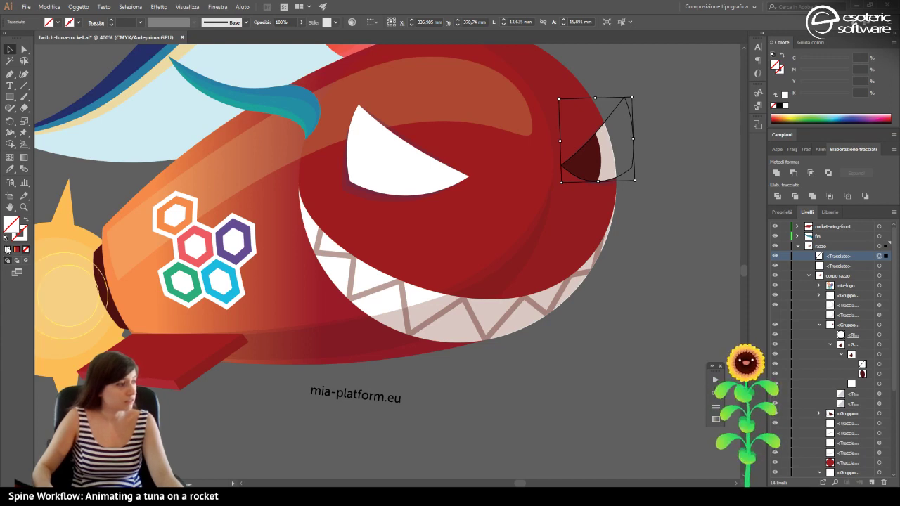
pyautogui.click(9, 237)
pyautogui.click(23, 235)
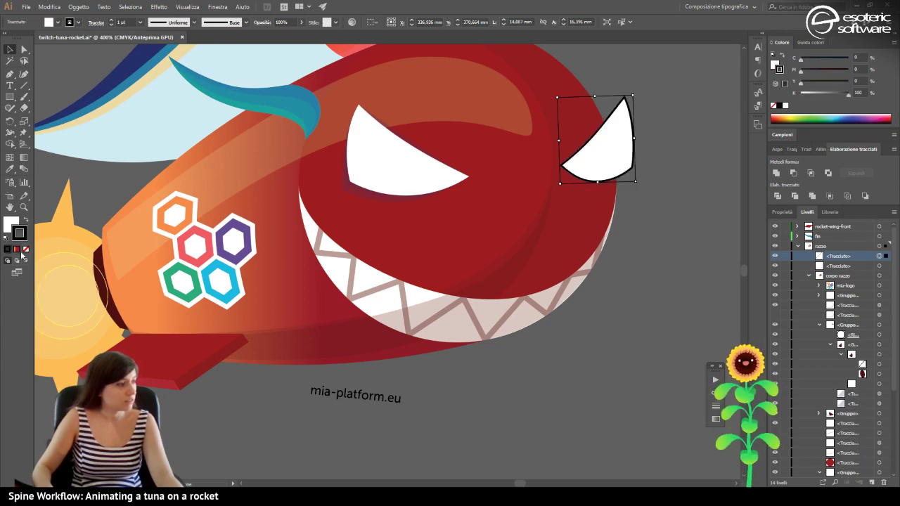
pyautogui.click(26, 249)
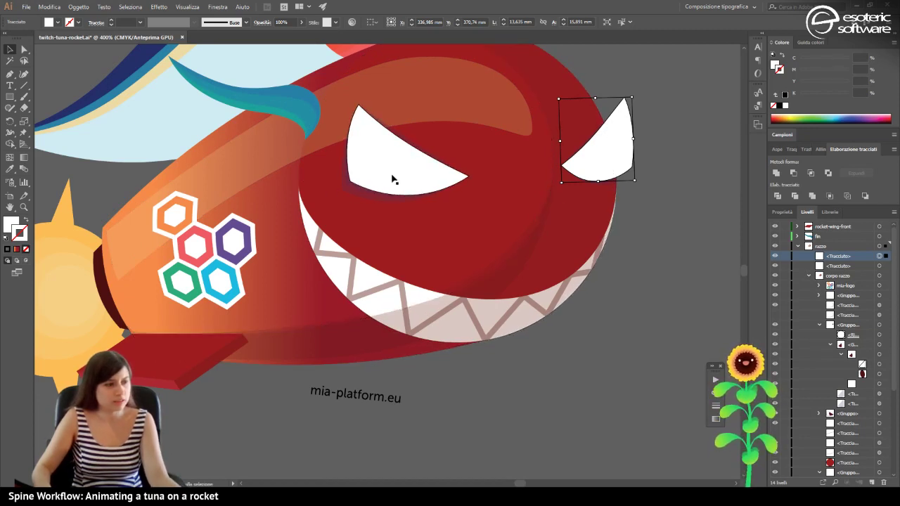
# Group the two white eye shapes in the razzo layer and duplicate the group in place.
pyautogui.keyDown('shift'); pyautogui.click(392, 180); pyautogui.keyUp('shift')
pyautogui.press('a')
pyautogui.press('v')
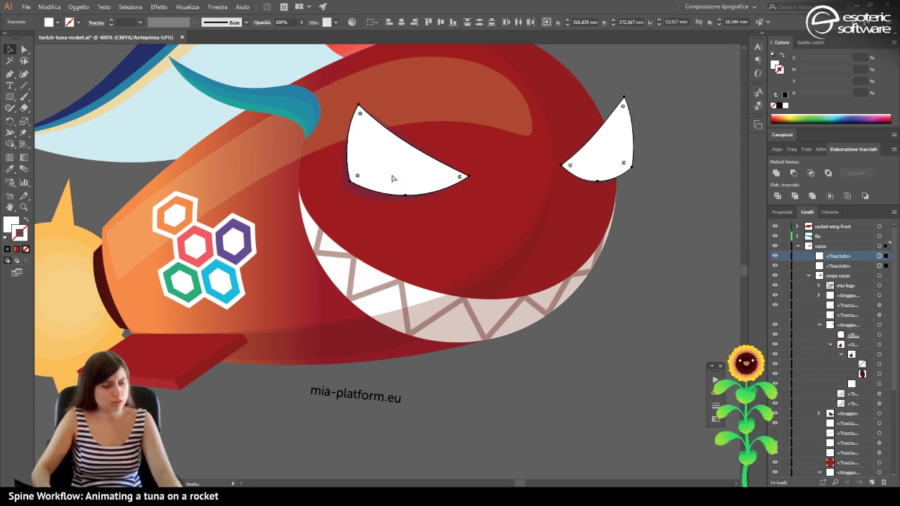
pyautogui.hotkey('ctrl', 'g')
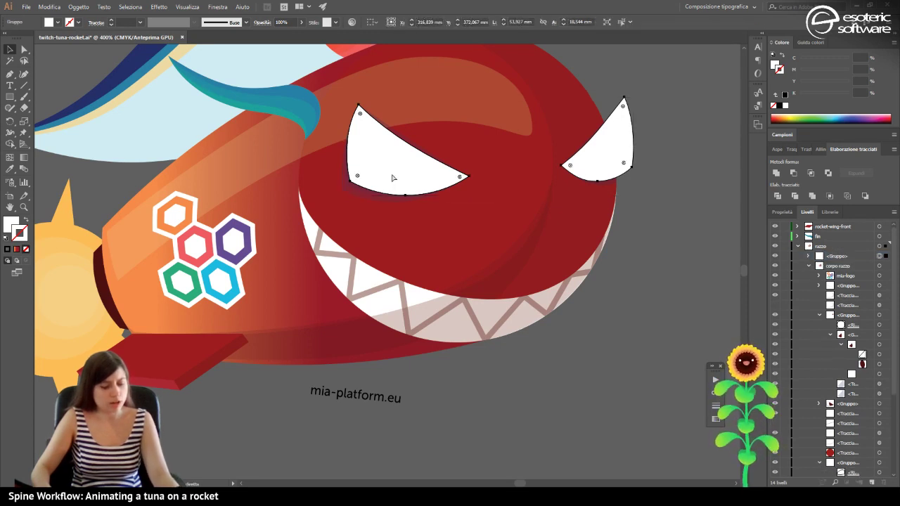
pyautogui.hotkey('ctrl', 'g')
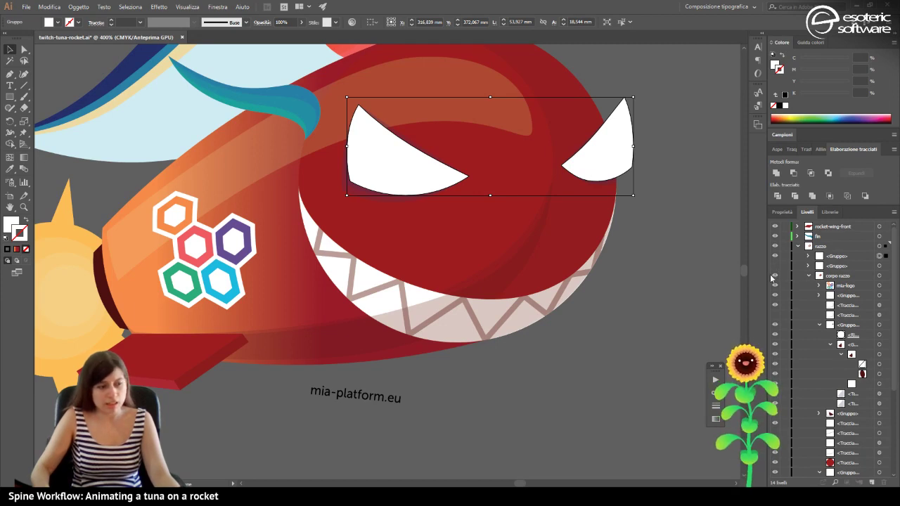
# Hide one of the two eye-white groups, collapse corpo razzo, and move the hidden group above the visible one.
pyautogui.click(824, 267)
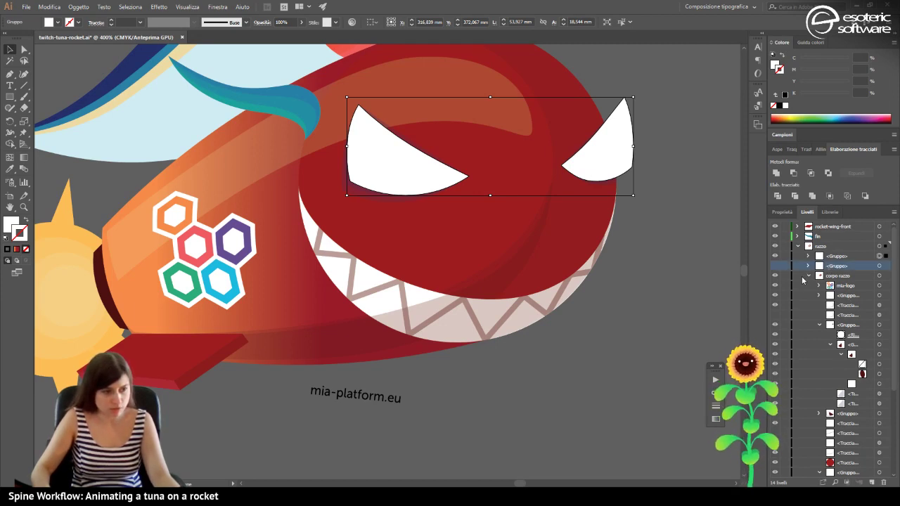
pyautogui.click(808, 276)
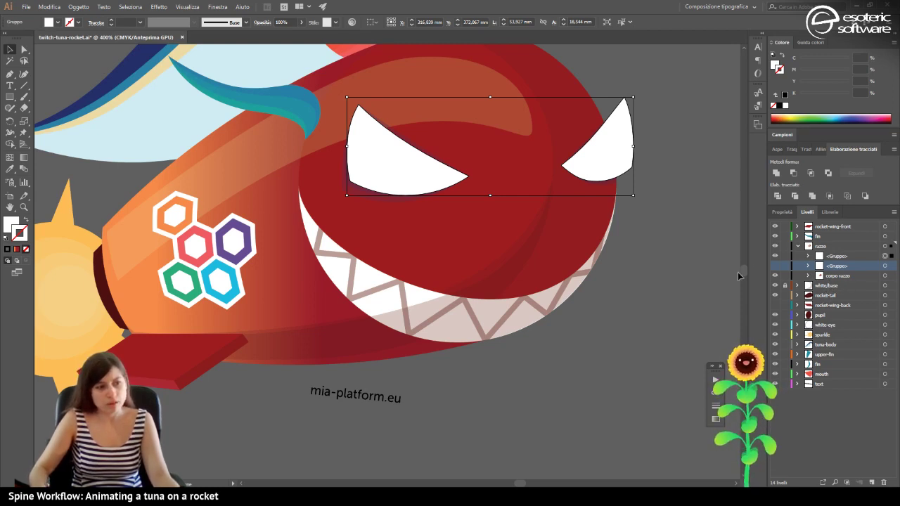
pyautogui.click(858, 266)
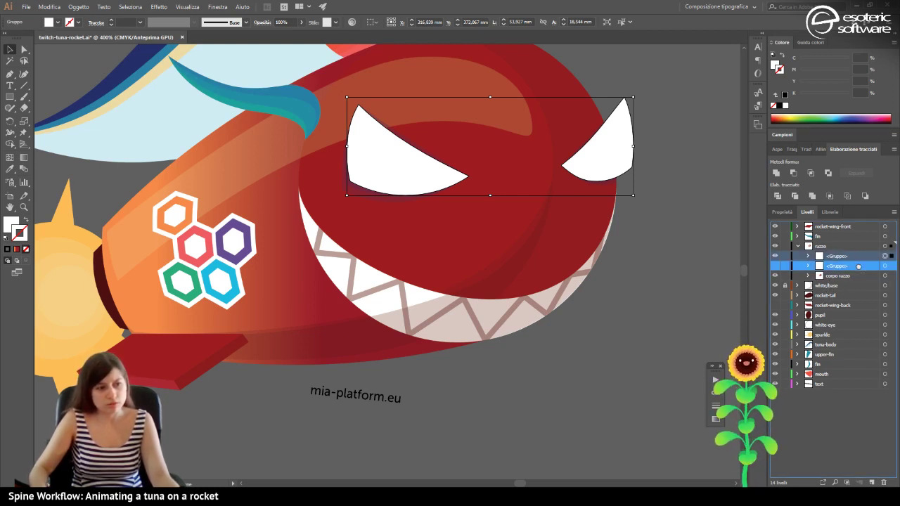
# Try to make a clipping mask from the visible eye-white group and corpo razzo, then undo it.
pyautogui.click(884, 266)
pyautogui.click(870, 268)
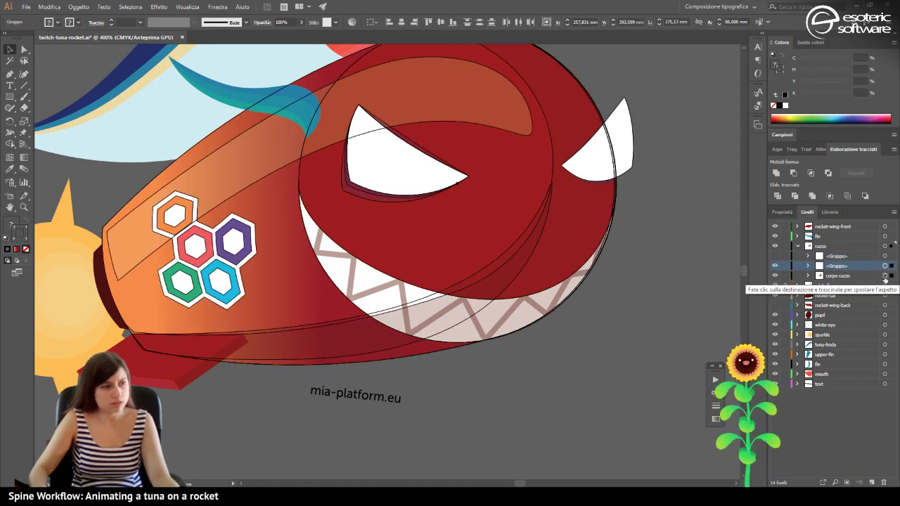
pyautogui.click(85, 9)
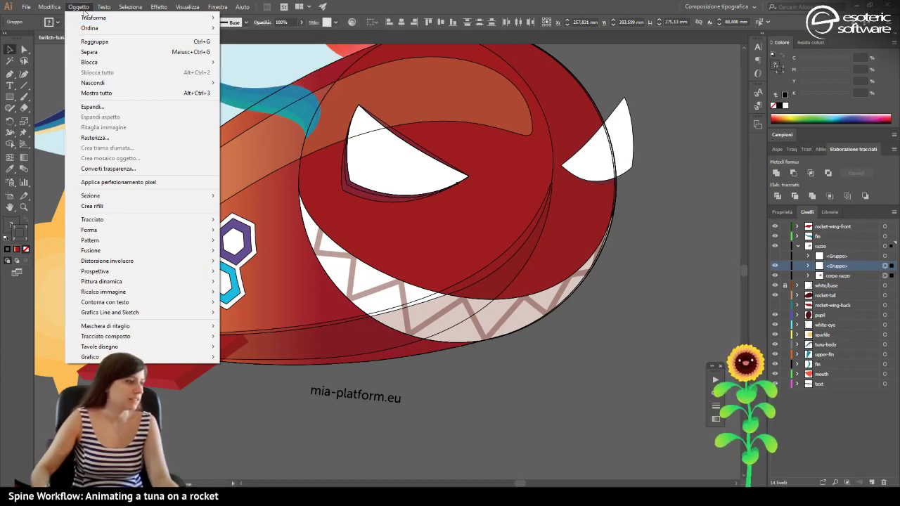
pyautogui.moveTo(130, 328)
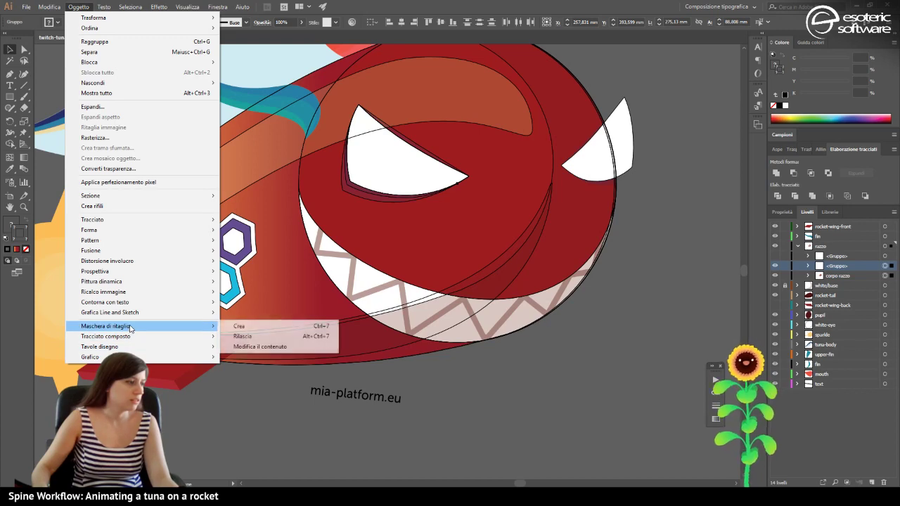
pyautogui.click(263, 326)
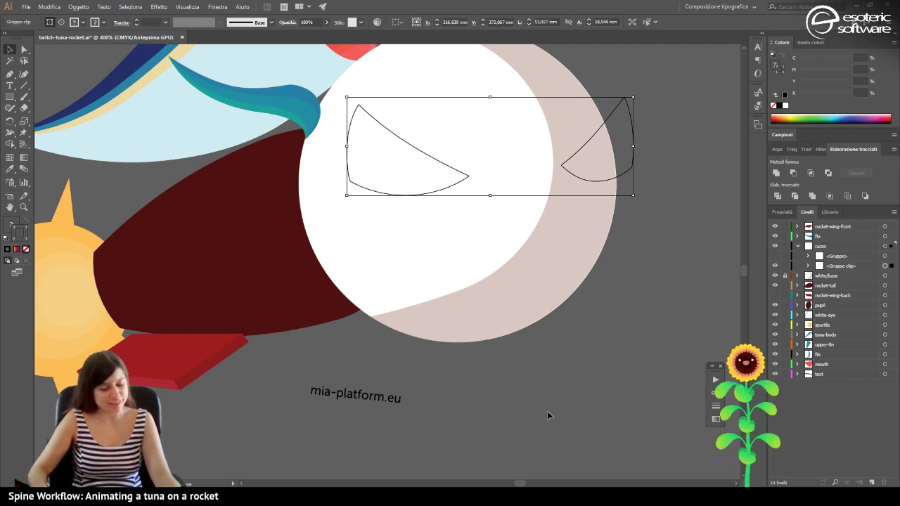
pyautogui.hotkey('ctrl', 'f')
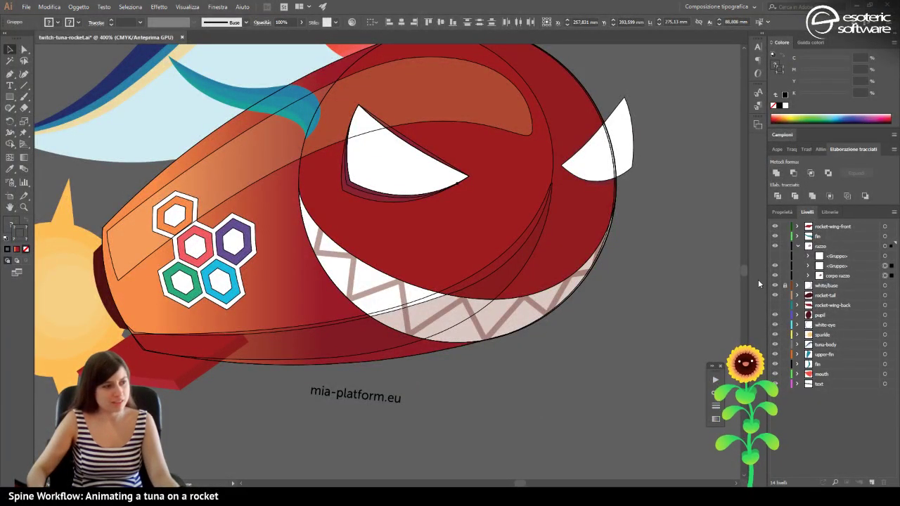
# Draw a white rectangle about 217 by 98 mm covering the whole rocket, at the top of the razzo layer.
pyautogui.scroll(-2, 609, 281)
pyautogui.scroll(3, 601, 276)
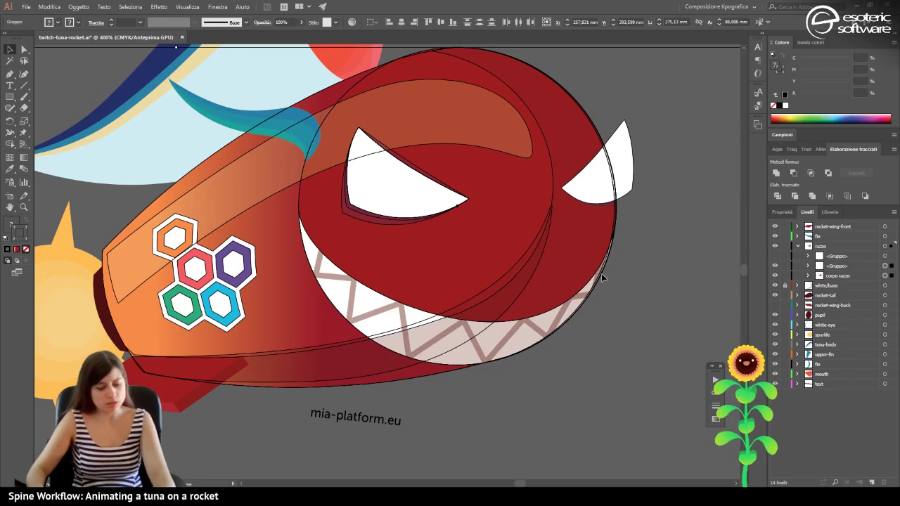
pyautogui.scroll(-2, 601, 277)
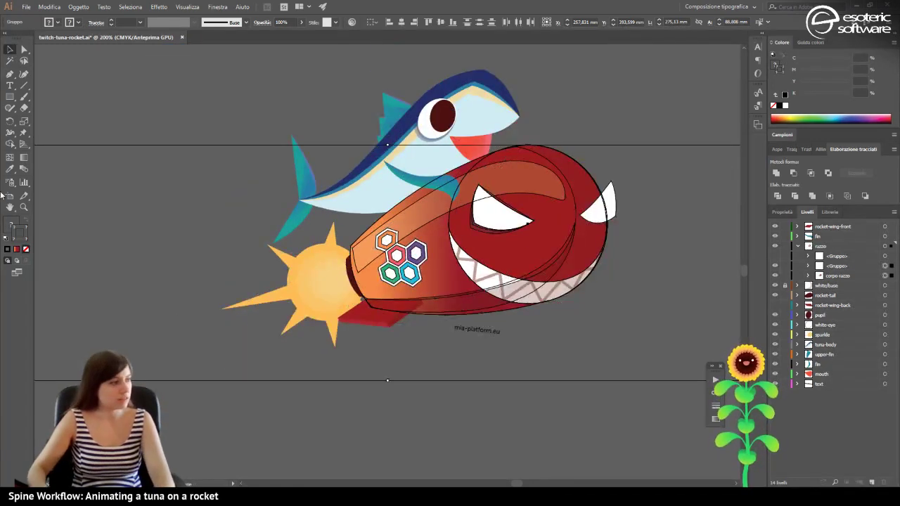
pyautogui.click(10, 96)
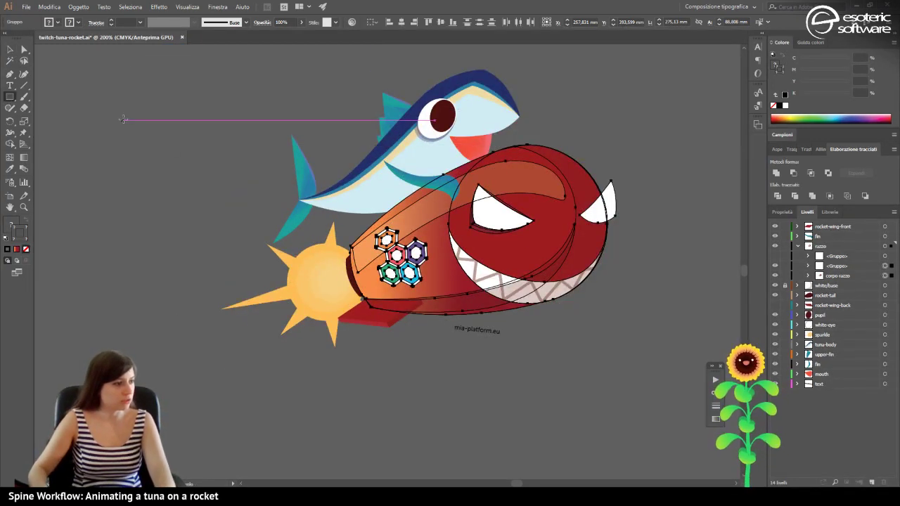
pyautogui.moveTo(129, 127); pyautogui.dragTo(156, 139)
pyautogui.moveTo(282, 198); pyautogui.dragTo(706, 385)
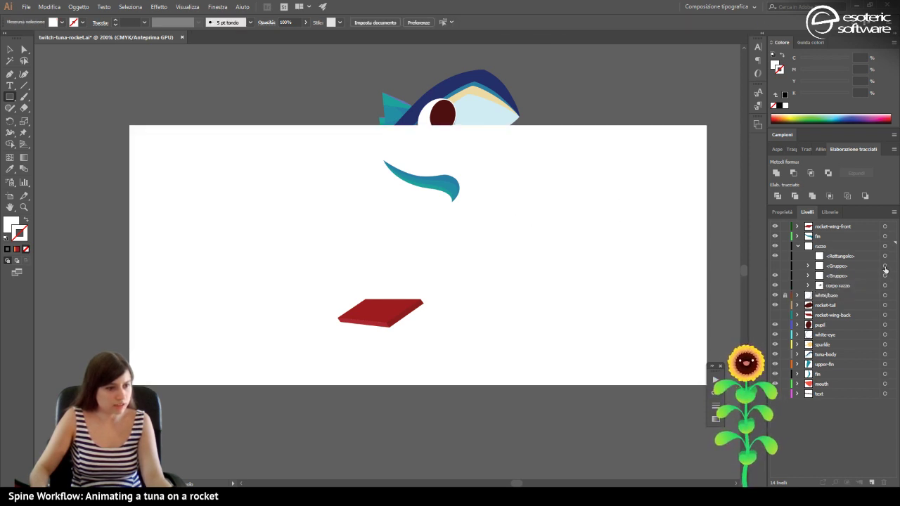
# Divide the rectangle with the visible eye-white group and delete the two eye-shaped pieces inside the resulting group.
pyautogui.click(885, 276)
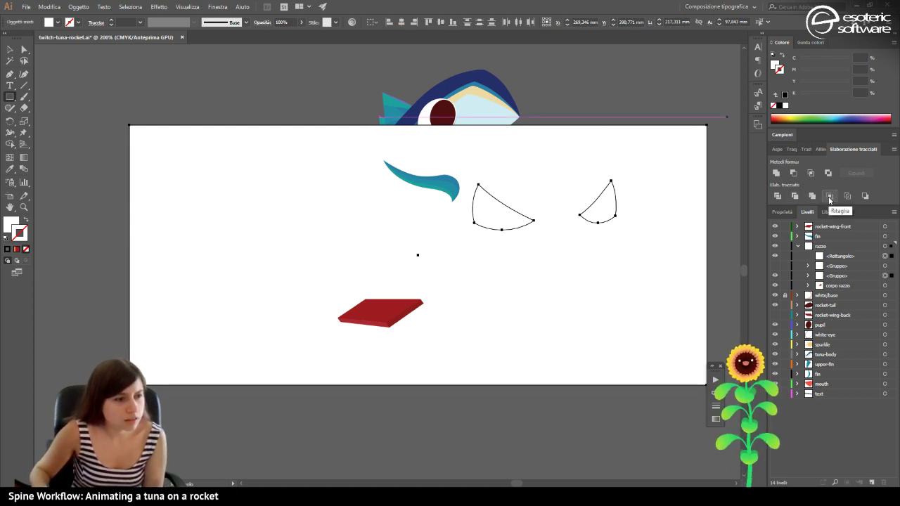
pyautogui.click(780, 195)
pyautogui.press('v')
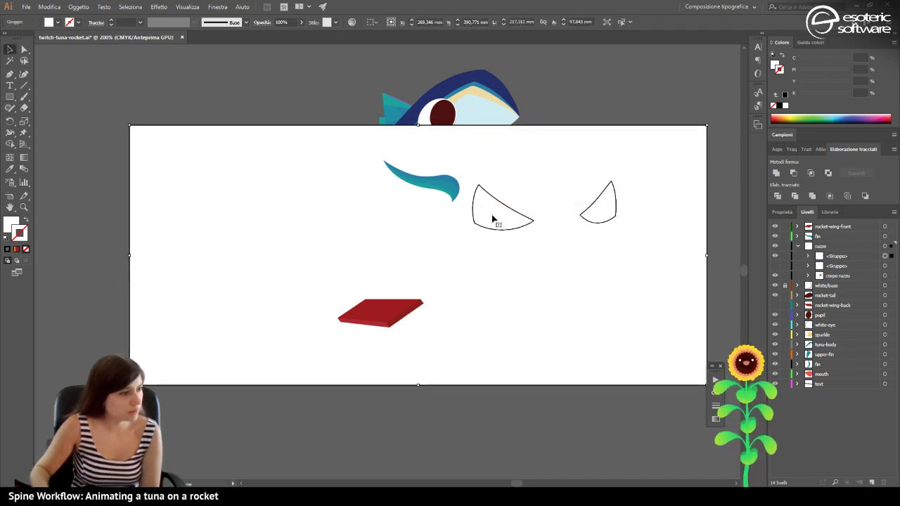
pyautogui.doubleClick(492, 220)
pyautogui.click(492, 220)
pyautogui.moveTo(494, 215); pyautogui.dragTo(589, 220)
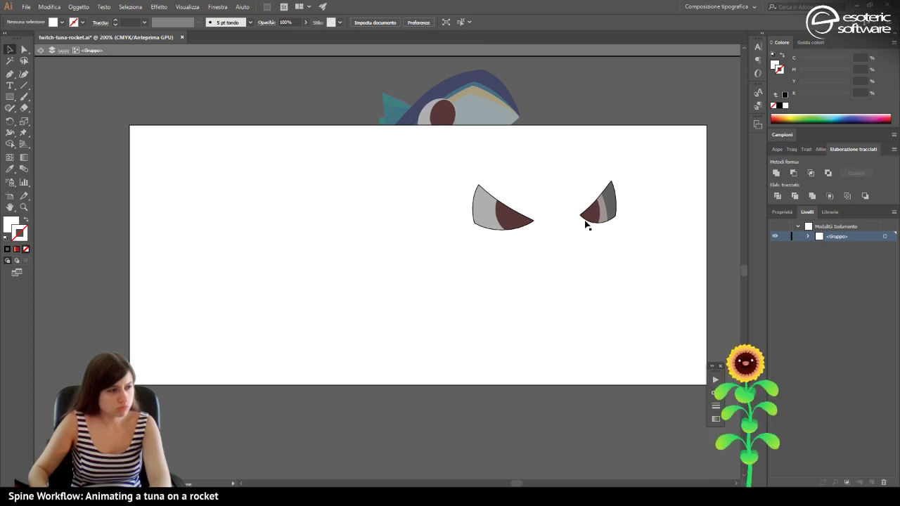
pyautogui.doubleClick(683, 90)
pyautogui.click(603, 301)
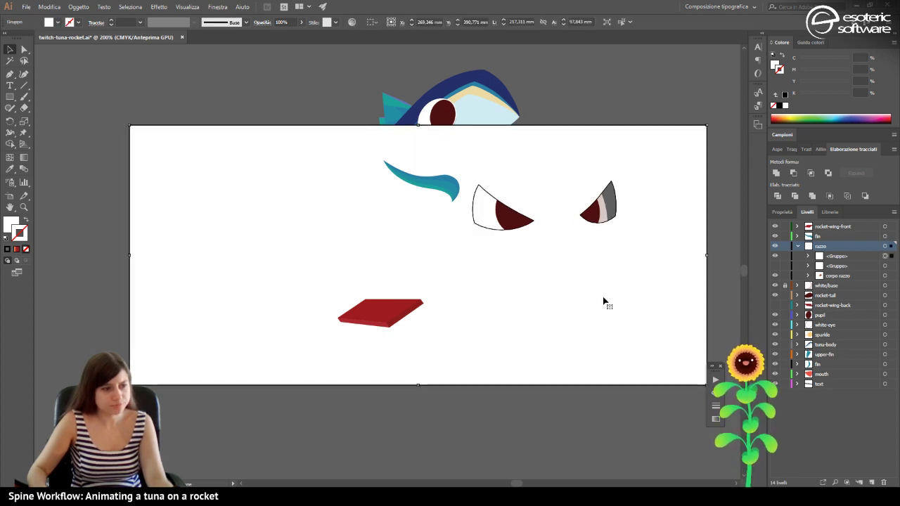
# Make a clipping mask from the rectangle with eye openings and corpo razzo.
pyautogui.click(883, 276)
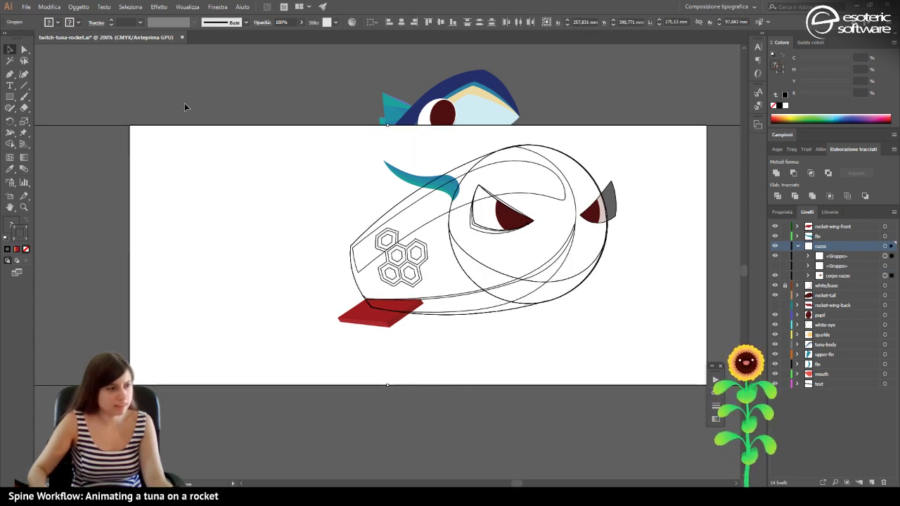
pyautogui.click(74, 7)
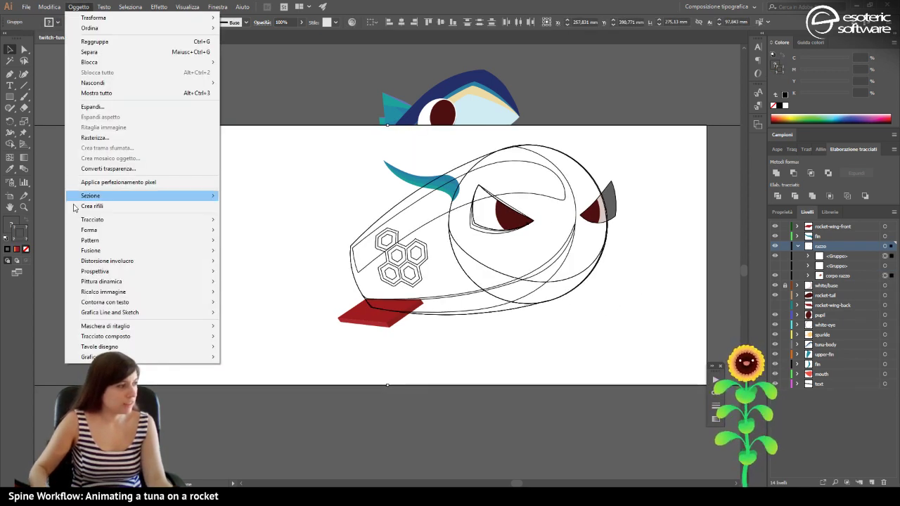
pyautogui.press('Escape')
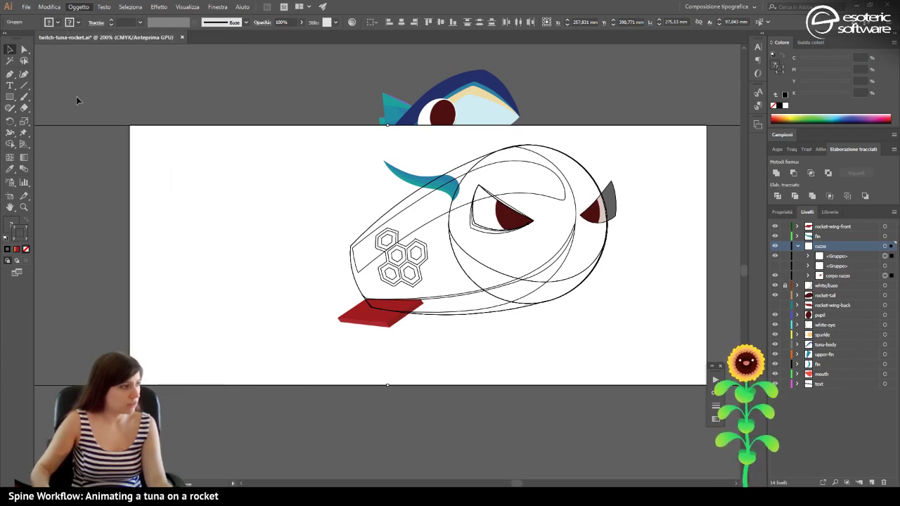
pyautogui.click(78, 7)
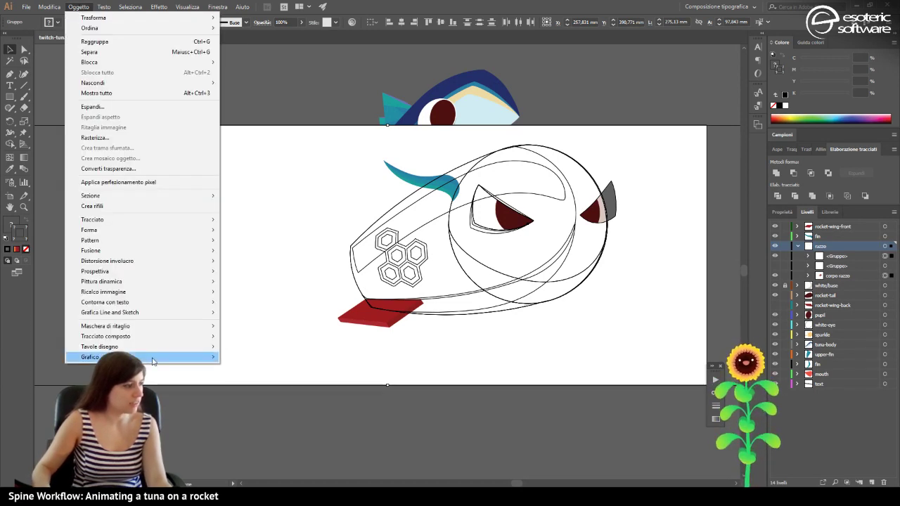
pyautogui.moveTo(199, 361)
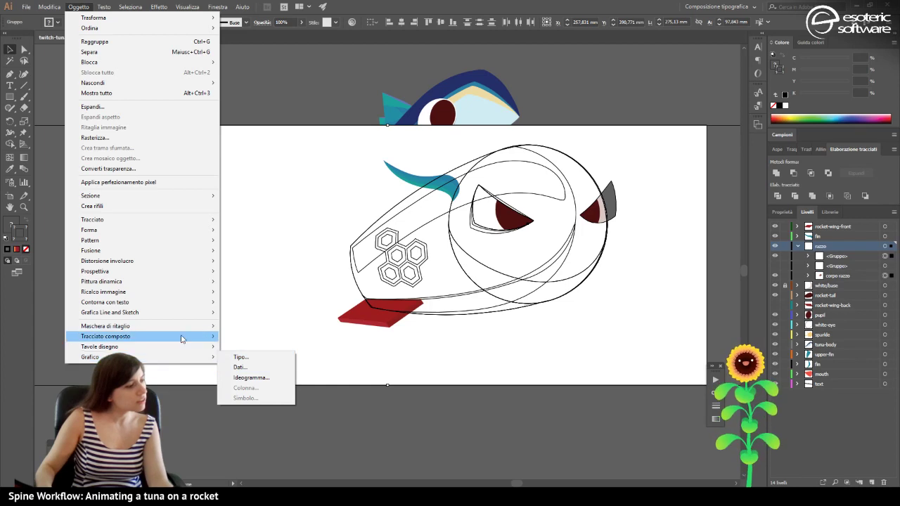
pyautogui.moveTo(181, 347)
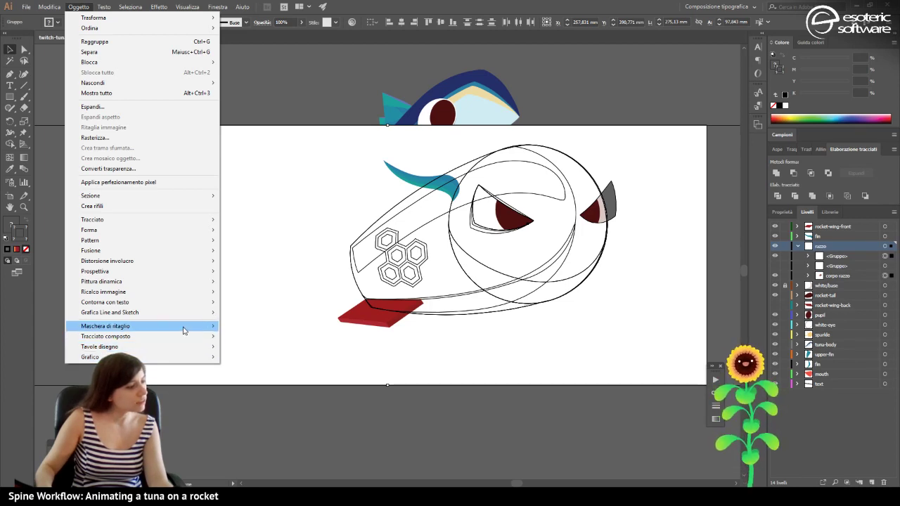
pyautogui.moveTo(184, 327)
pyautogui.click(239, 326)
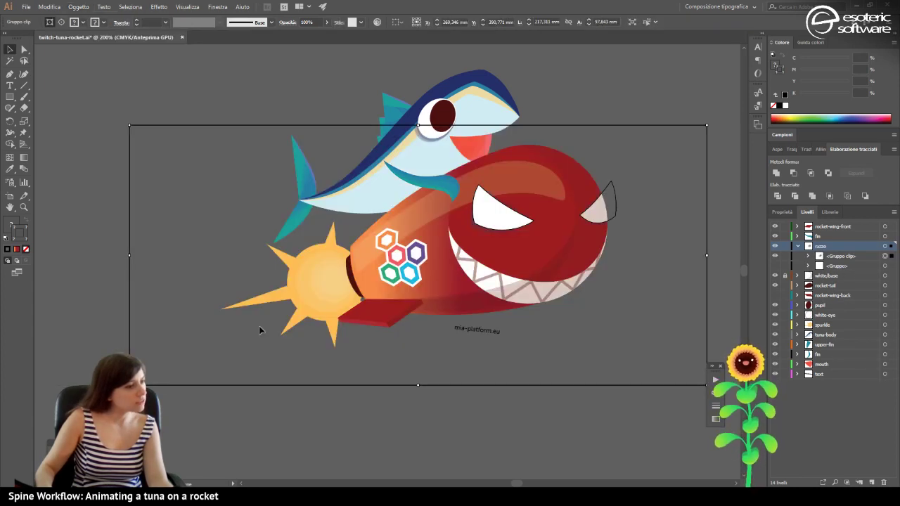
# Expand the clip group and toggle the visibility of corpo razzo and the spare eye-white group to check the cut-out.
pyautogui.click(809, 255)
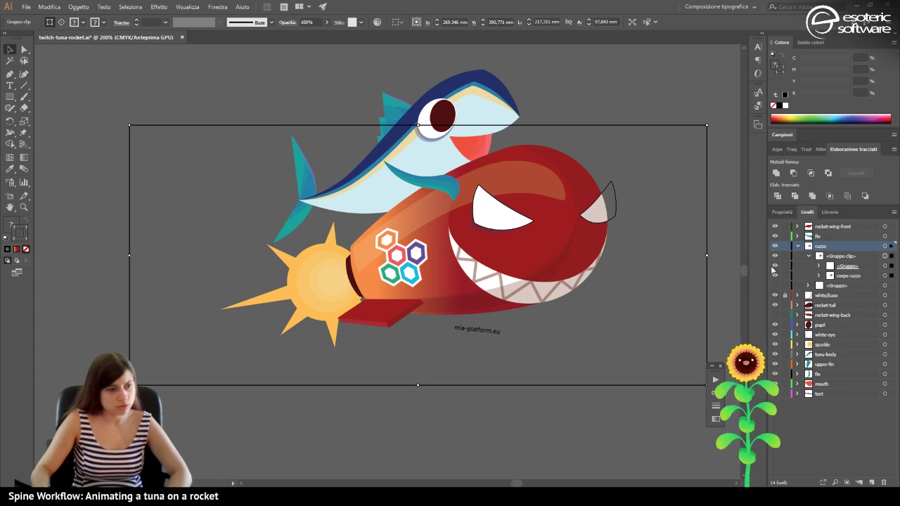
pyautogui.click(775, 276)
pyautogui.click(776, 275)
pyautogui.click(775, 275)
pyautogui.click(775, 275)
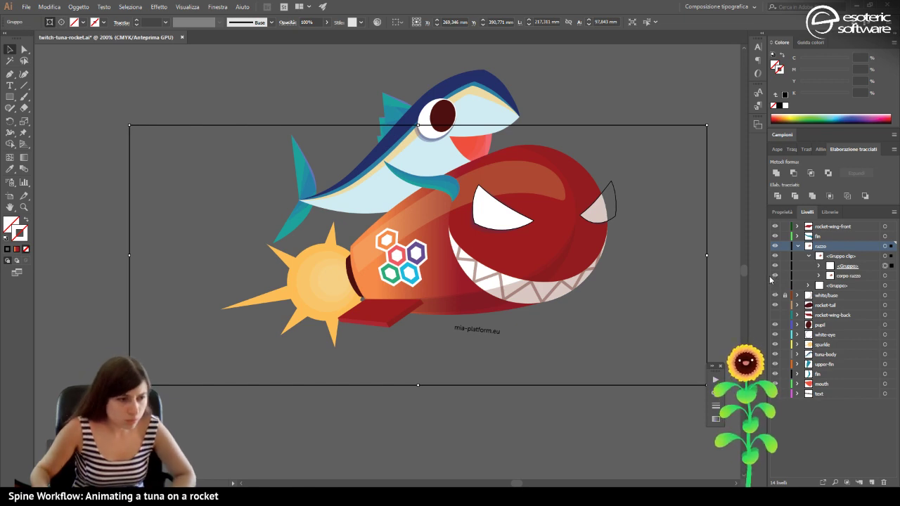
pyautogui.click(774, 286)
pyautogui.click(774, 285)
pyautogui.click(774, 285)
pyautogui.click(774, 285)
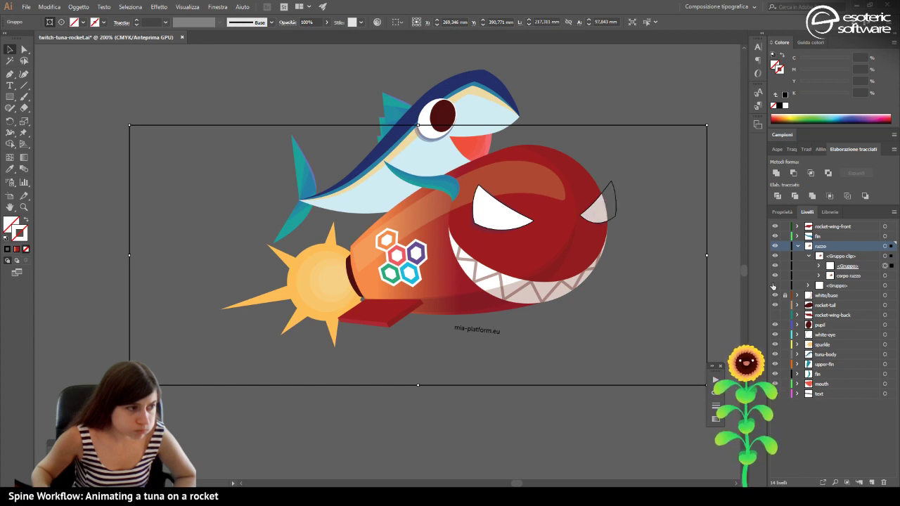
pyautogui.click(717, 192)
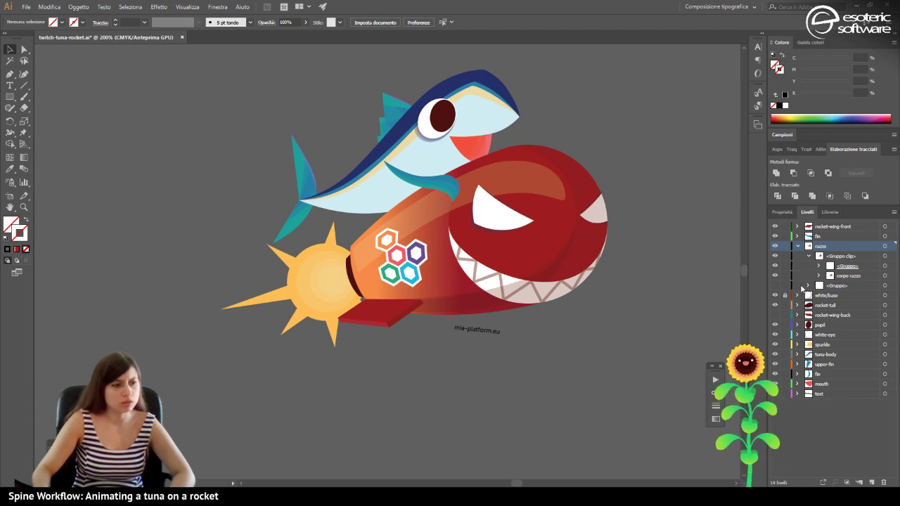
# Toggle the visibility of the white/base layer to check what shows through the rocket's eye openings.
pyautogui.click(774, 296)
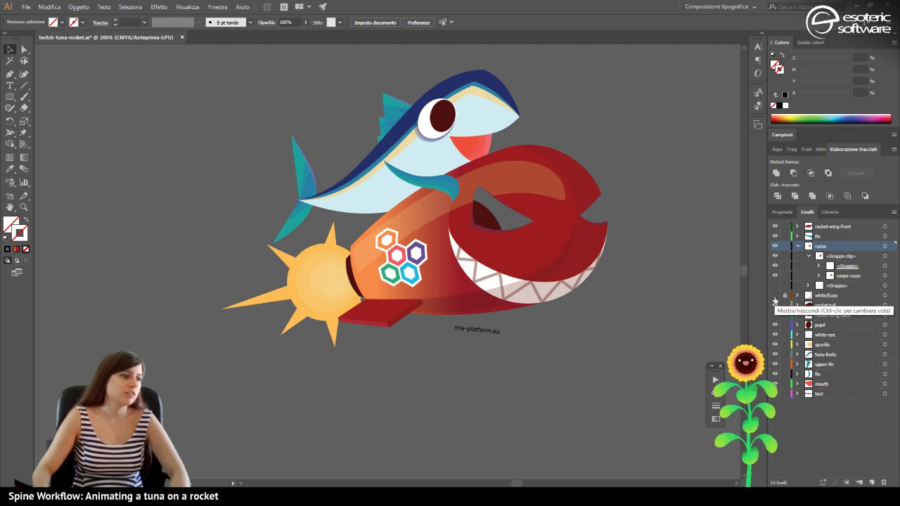
pyautogui.click(775, 296)
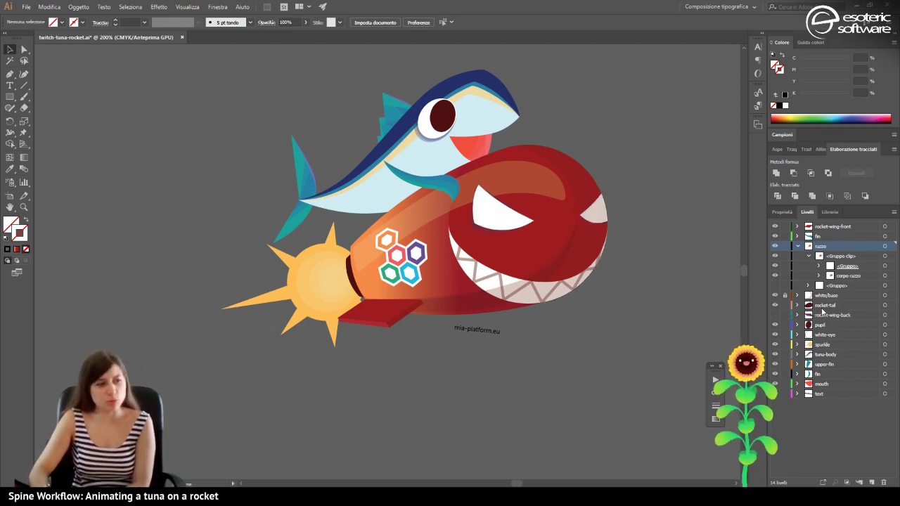
pyautogui.click(775, 295)
pyautogui.click(775, 295)
pyautogui.click(775, 295)
pyautogui.click(776, 296)
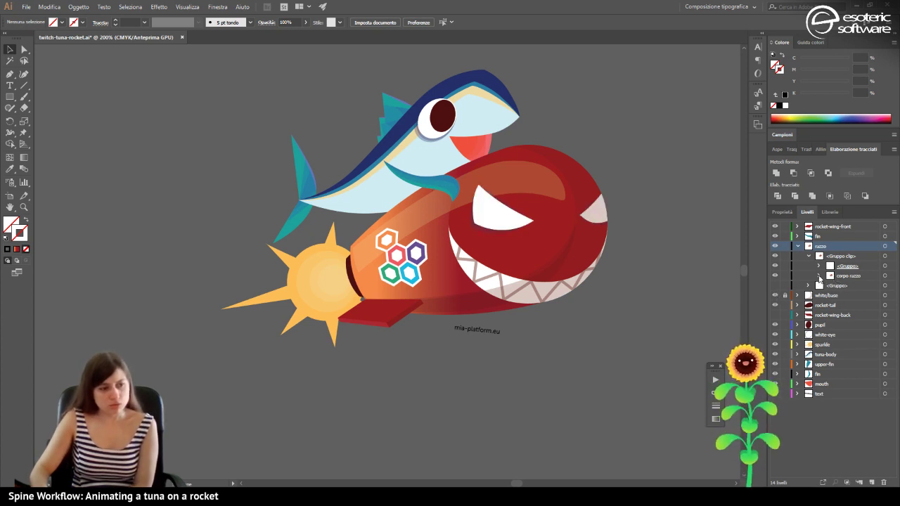
# Expand corpo razzo and move both dark rocket-eye pupils out of their nested groups to the top of the razzo layer.
pyautogui.click(820, 276)
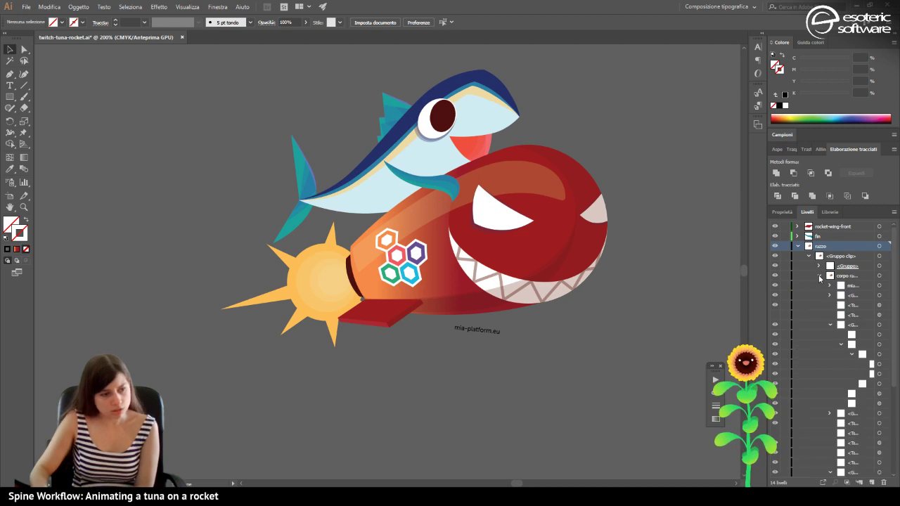
pyautogui.click(870, 354)
pyautogui.moveTo(874, 375); pyautogui.dragTo(840, 254)
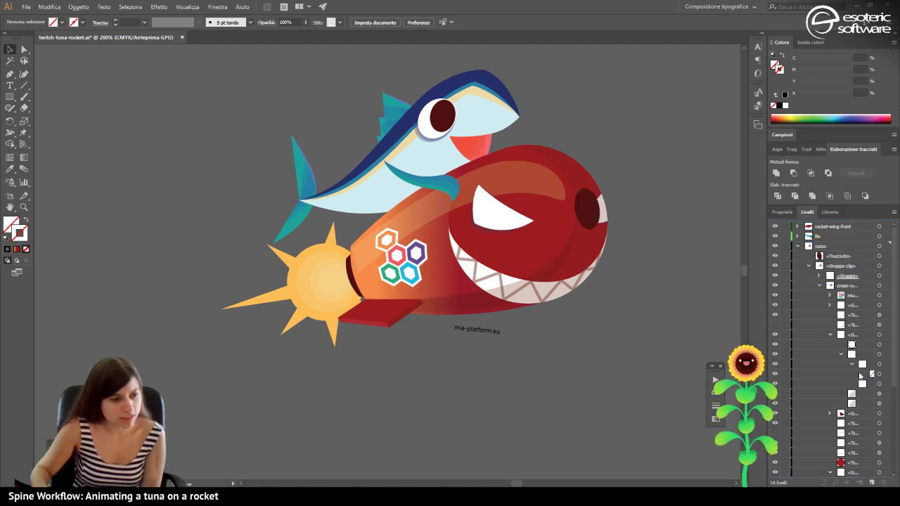
pyautogui.click(830, 414)
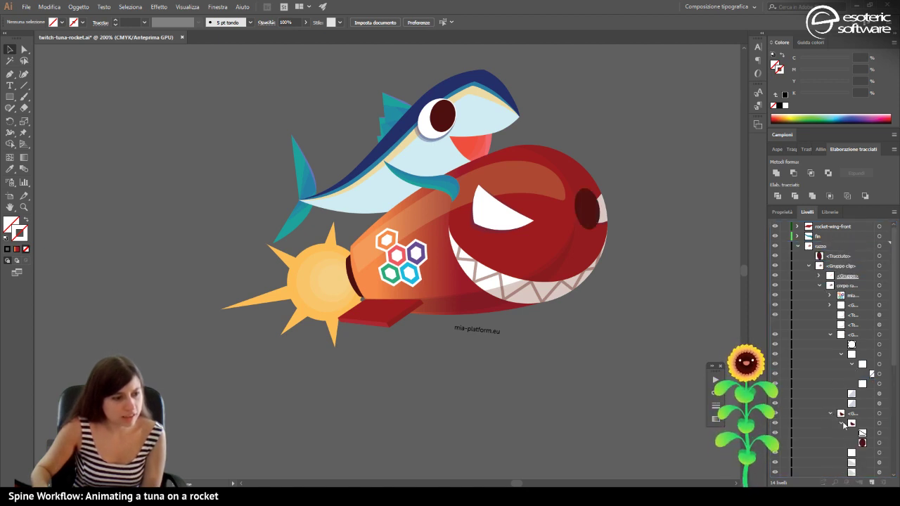
pyautogui.click(843, 442)
pyautogui.moveTo(843, 443); pyautogui.dragTo(841, 262)
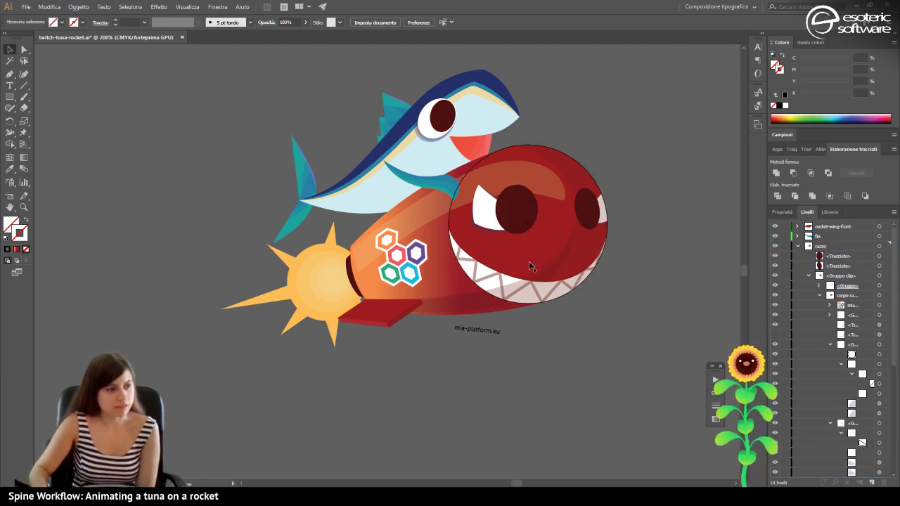
# Collapse the clip group, create a layer named pupil-front above rocket-tail, and move the near-eye pupil into it.
pyautogui.click(809, 276)
pyautogui.click(826, 305)
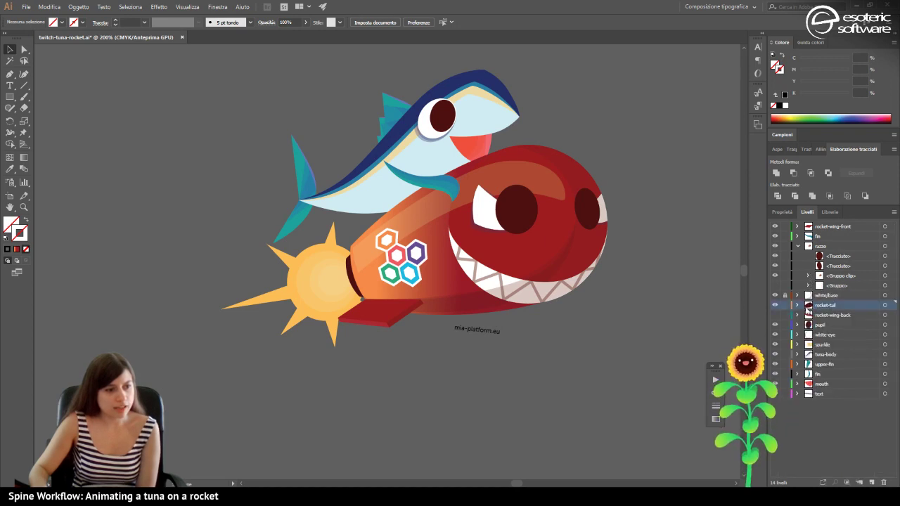
pyautogui.click(871, 483)
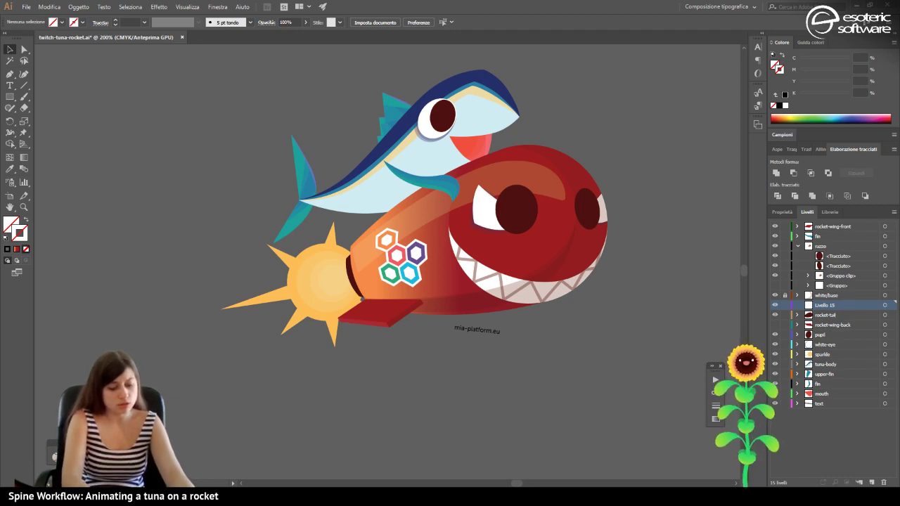
pyautogui.write('pupil-front')
pyautogui.press('Return')
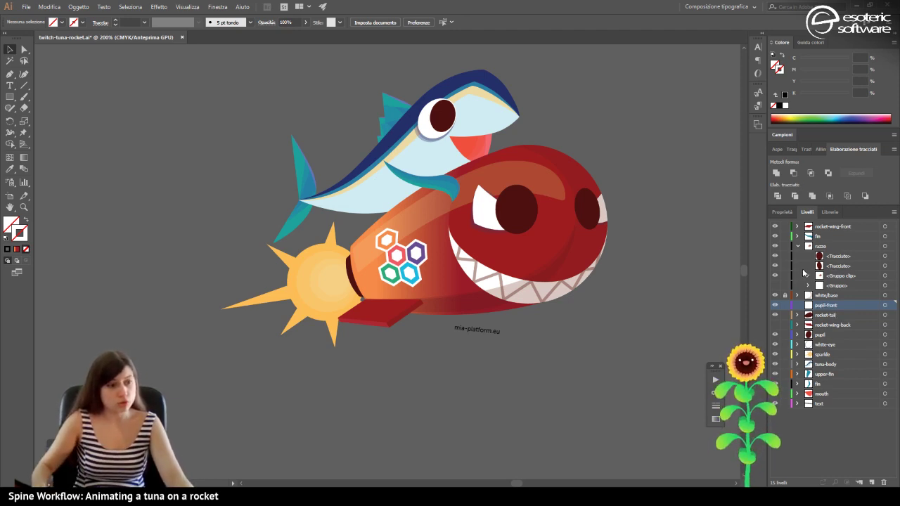
pyautogui.moveTo(837, 257); pyautogui.dragTo(837, 306)
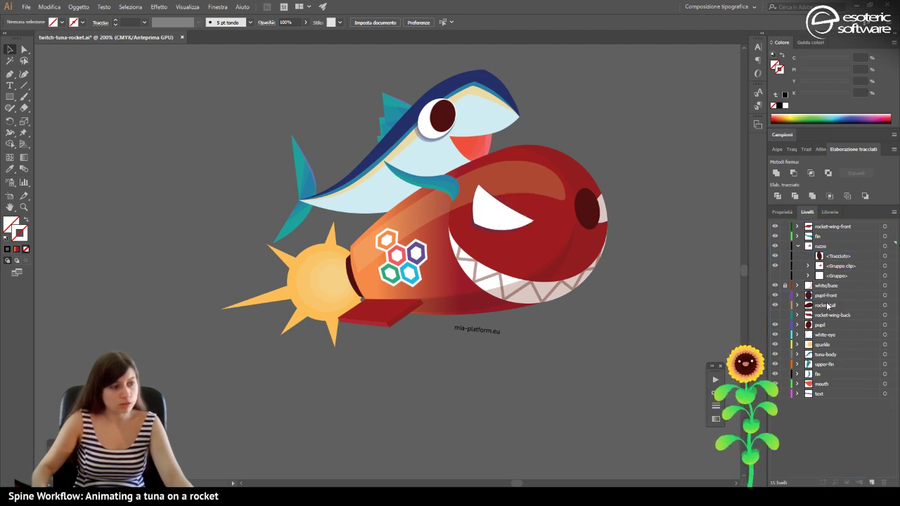
# Move the pupil-front layer above white/base, and create a layer named pupil-back holding the rocket's far-eye pupil.
pyautogui.moveTo(824, 299); pyautogui.dragTo(831, 280)
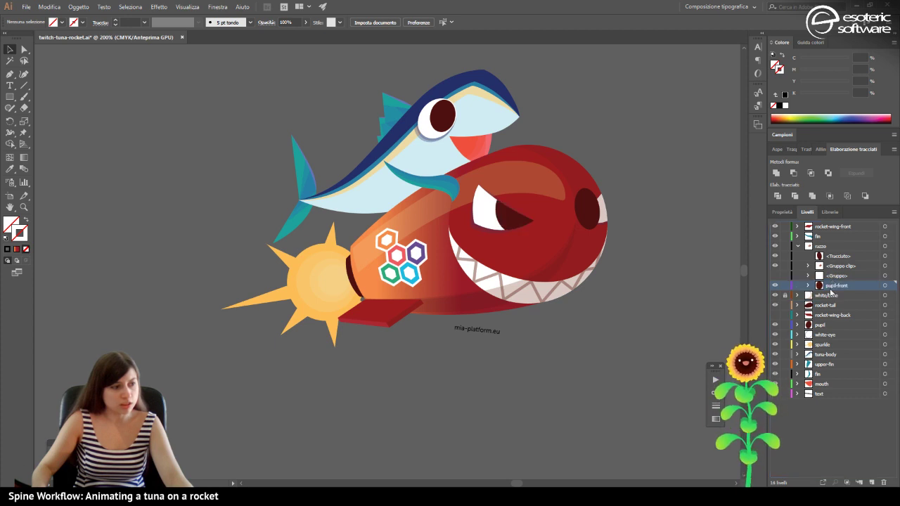
pyautogui.click(597, 219)
pyautogui.hotkey('ctrl', 'l')
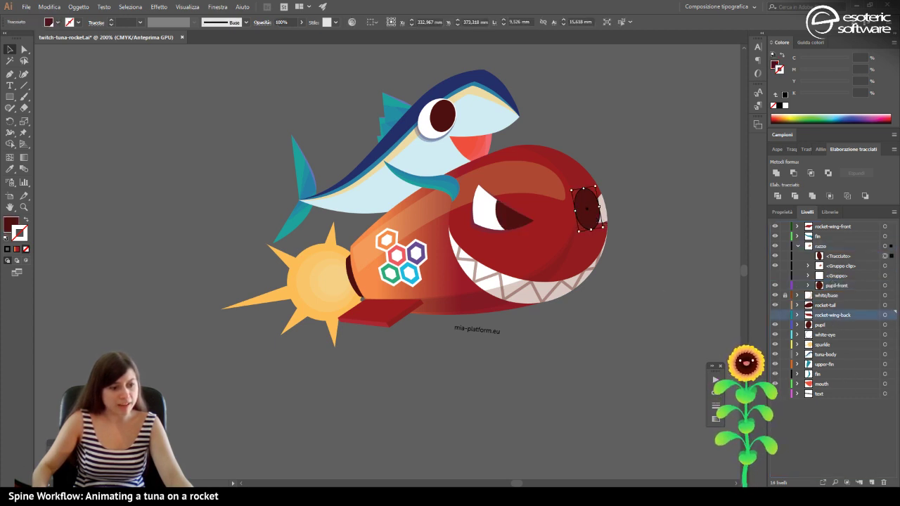
pyautogui.doubleClick(833, 315)
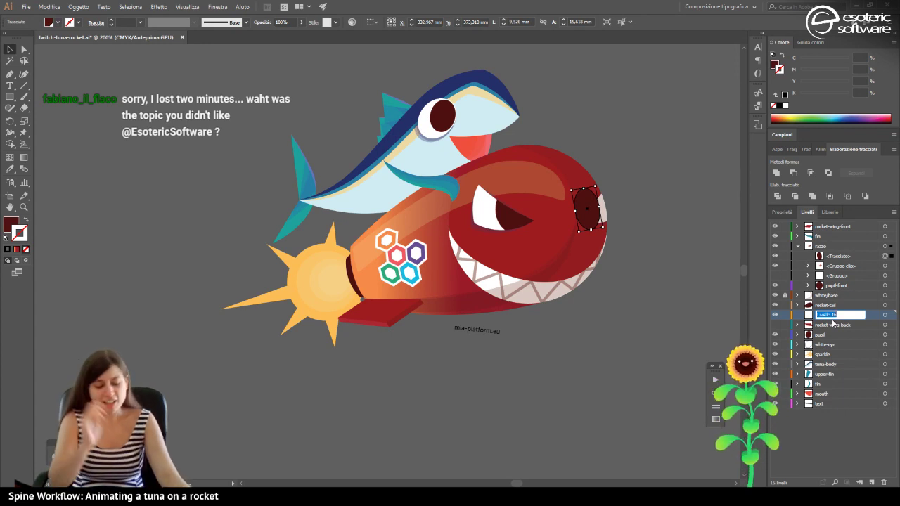
pyautogui.write('pupil-back')
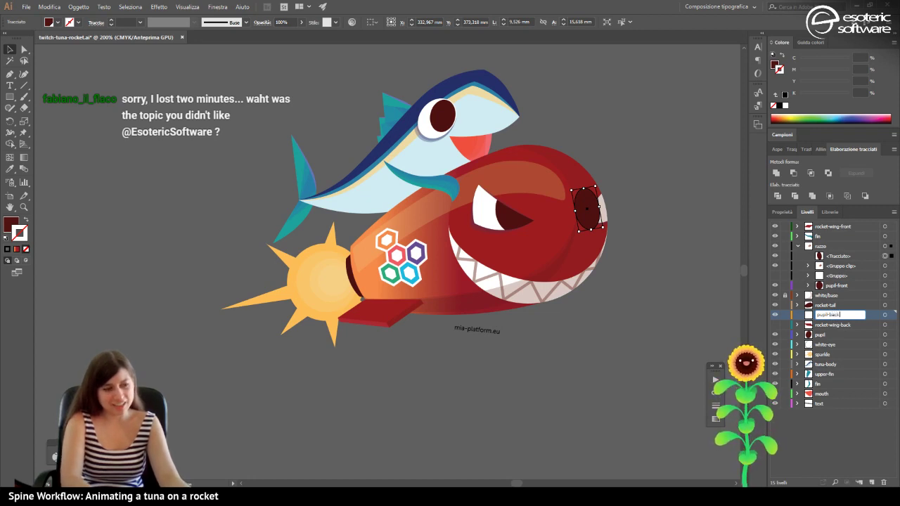
pyautogui.press('Return')
pyautogui.click(852, 257)
pyautogui.moveTo(840, 259); pyautogui.dragTo(859, 318)
pyautogui.click(861, 315)
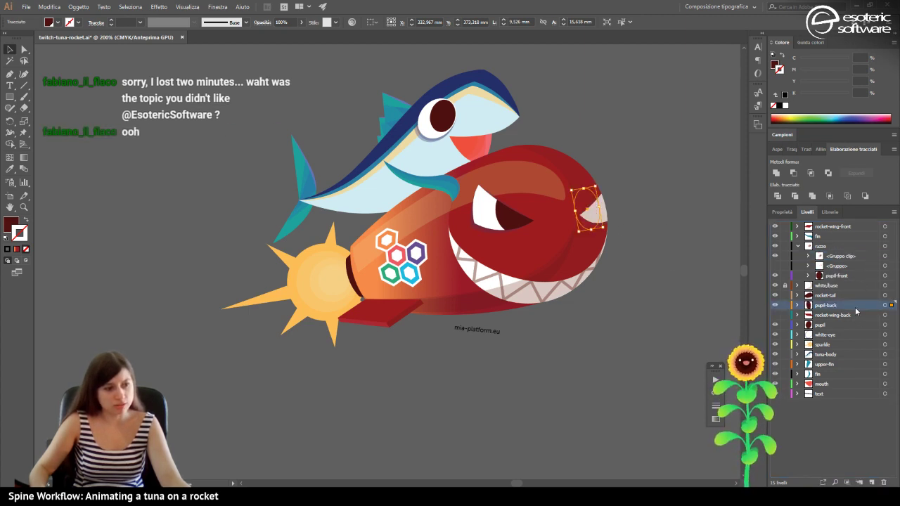
# Place pupil-front and pupil-back as separate layers between razzo and white/base, and save the file.
pyautogui.moveTo(849, 309); pyautogui.dragTo(848, 286)
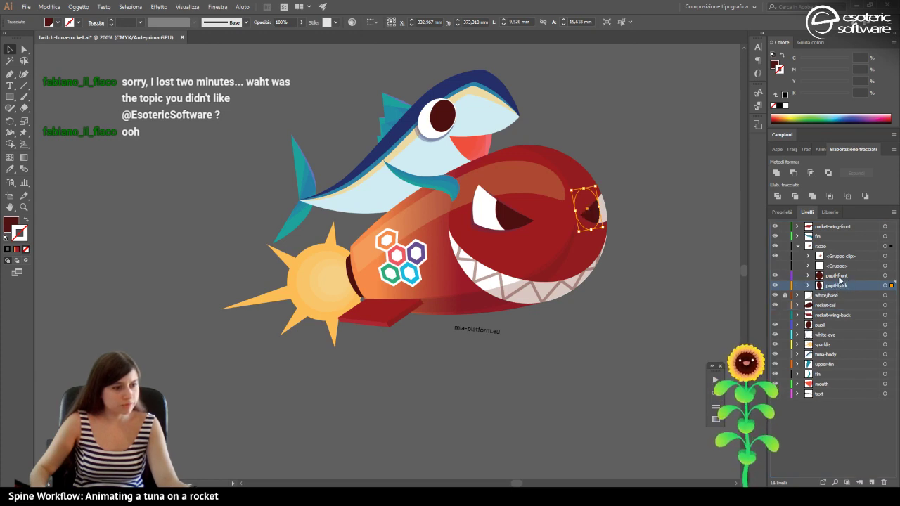
pyautogui.keyDown('shift'); pyautogui.click(843, 276); pyautogui.keyUp('shift')
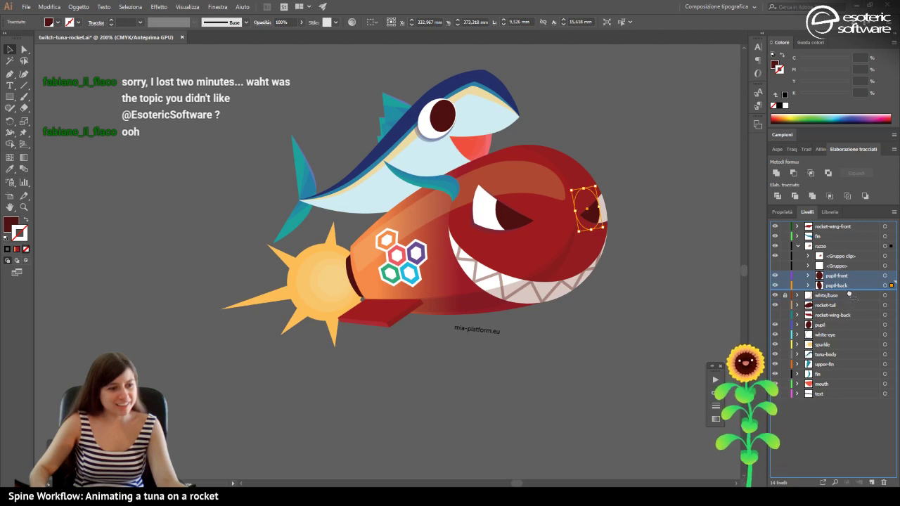
pyautogui.moveTo(836, 278); pyautogui.dragTo(828, 245)
pyautogui.click(798, 266)
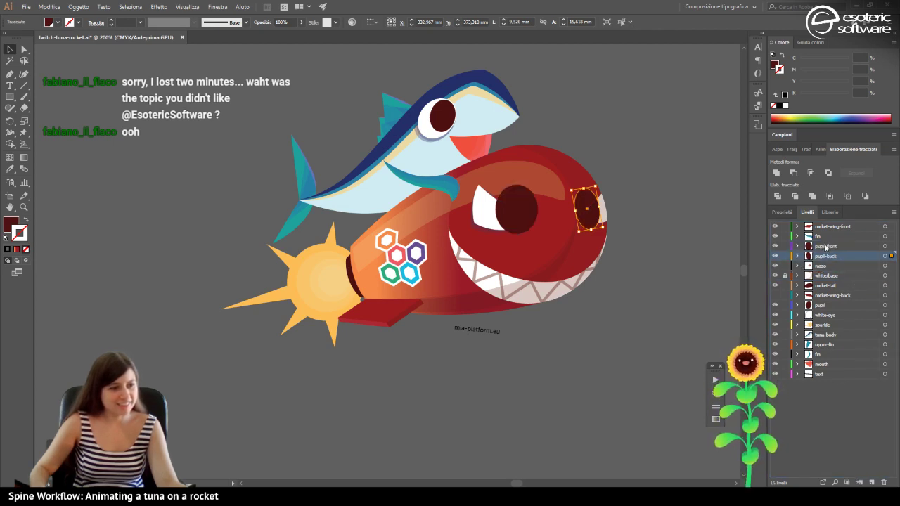
pyautogui.keyDown('shift'); pyautogui.click(827, 247); pyautogui.keyUp('shift')
pyautogui.moveTo(844, 261); pyautogui.dragTo(843, 272)
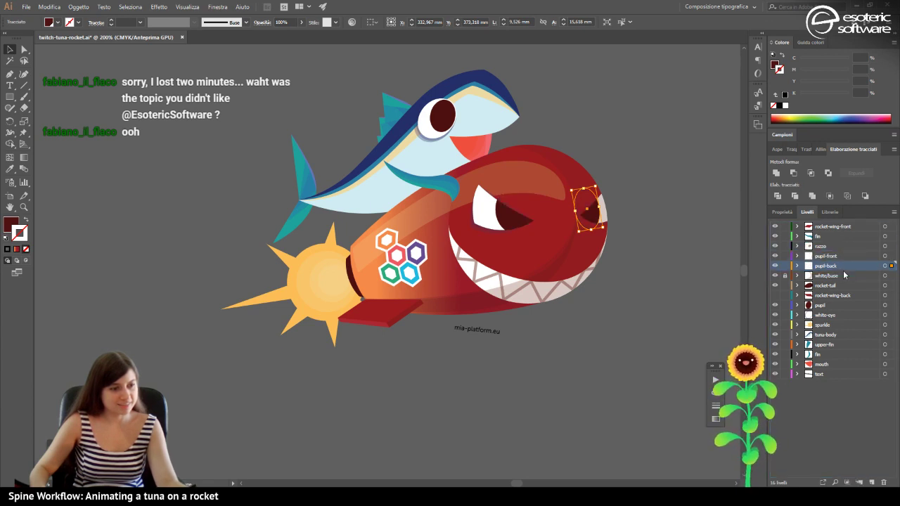
pyautogui.click(676, 276)
pyautogui.hotkey('ctrl', 's')
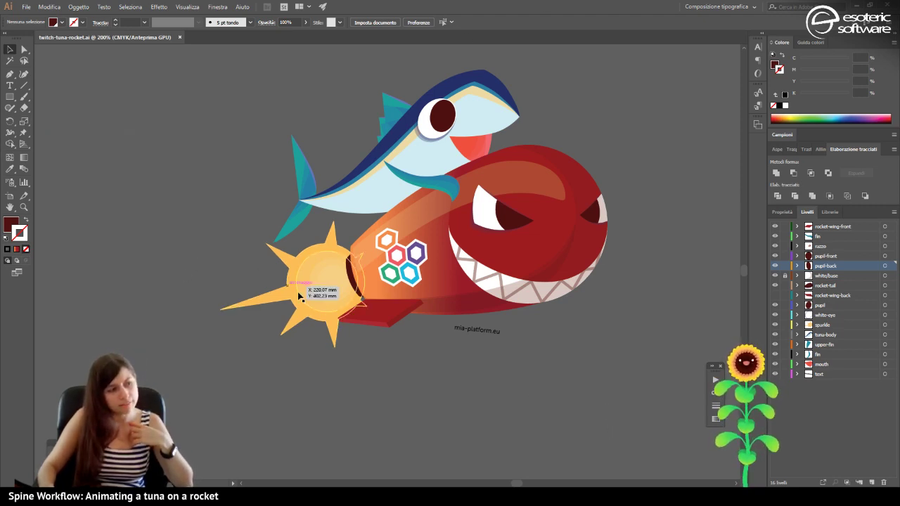
# Show the rocket-wing-back layer and add a new layer directly above the text layer.
pyautogui.moveTo(517, 484); pyautogui.dragTo(516, 485)
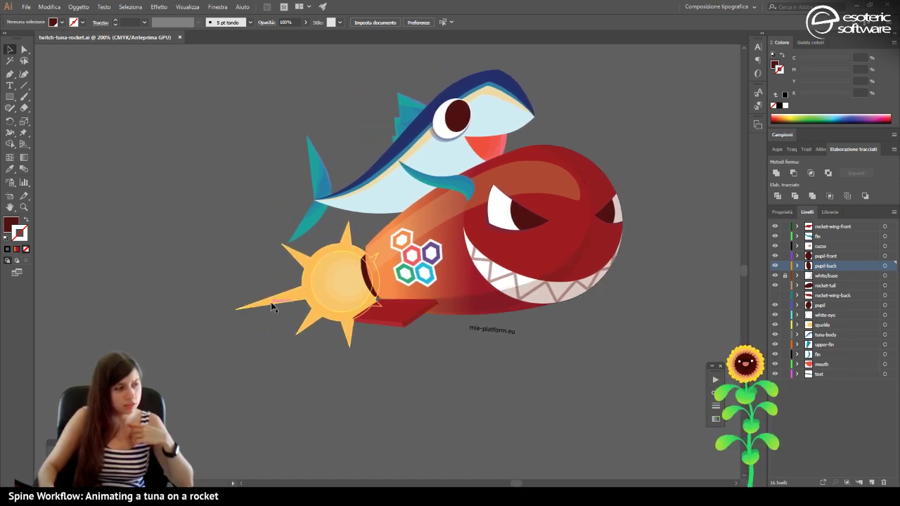
pyautogui.click(10, 74)
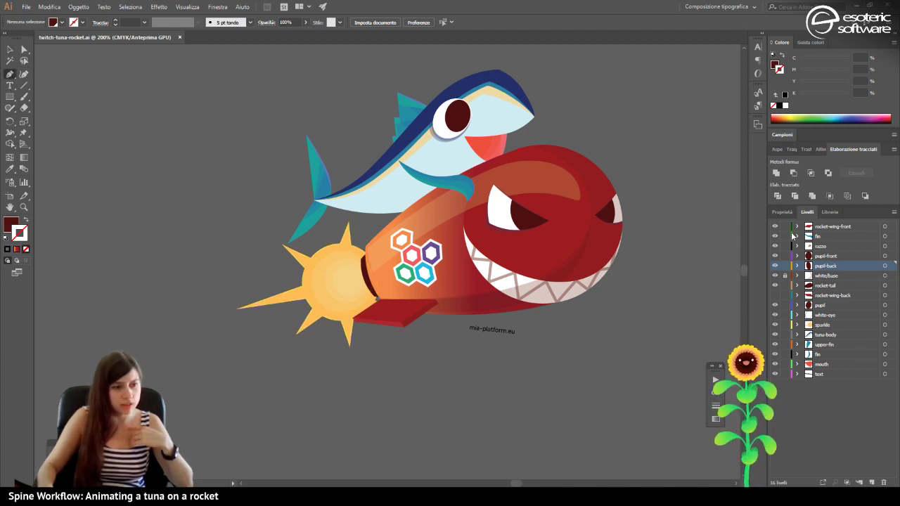
pyautogui.click(775, 295)
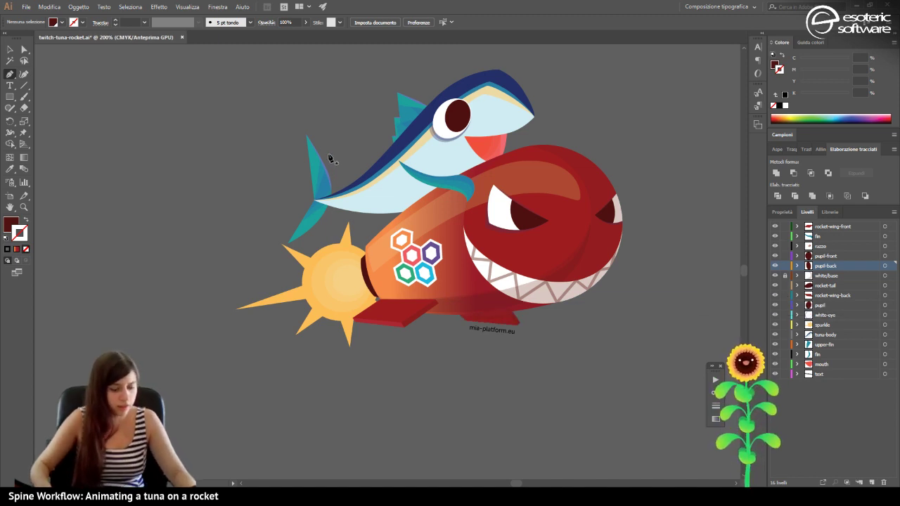
pyautogui.click(842, 373)
pyautogui.click(872, 483)
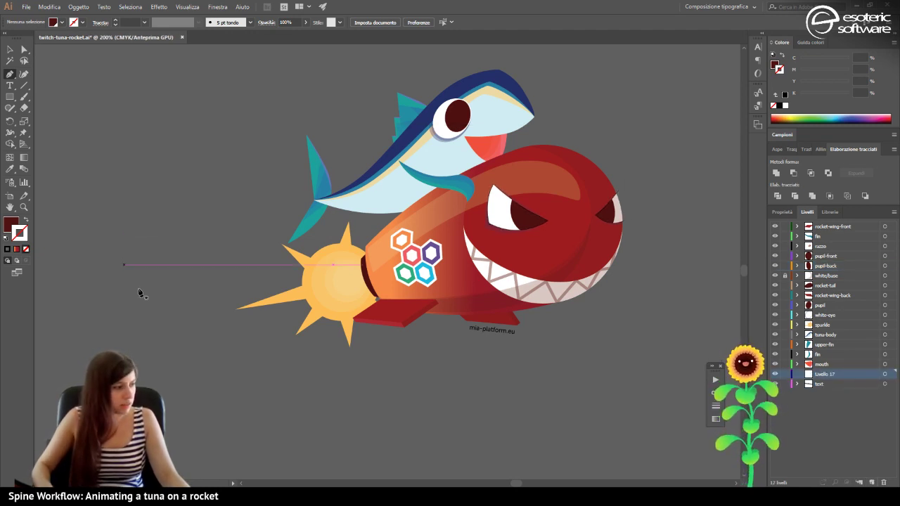
# Draw a long triangle tapering to the left, about 90 mm by 9 mm, below the rocket flame, with white fill and no stroke.
pyautogui.click(294, 353)
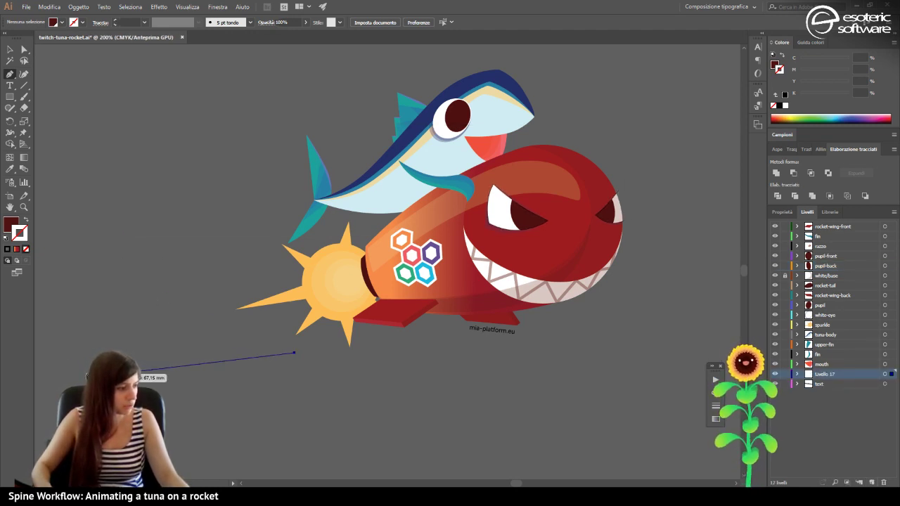
pyautogui.click(54, 367)
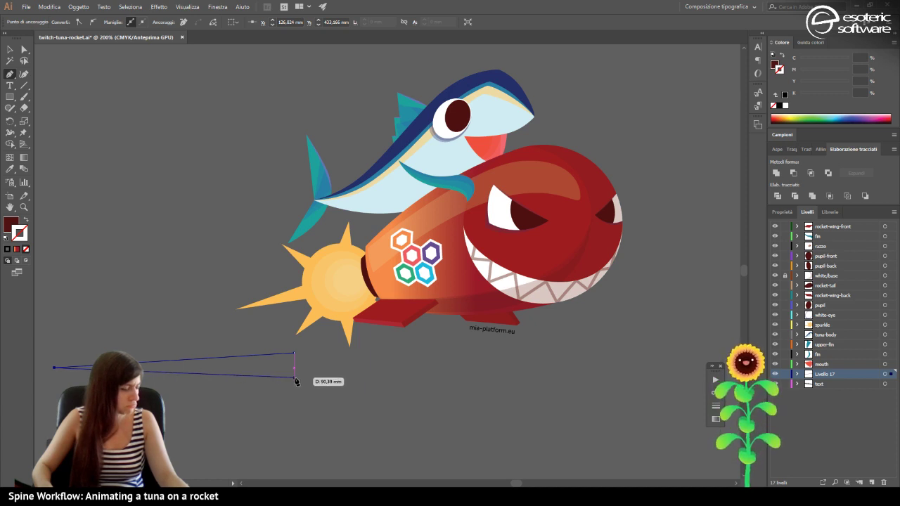
pyautogui.click(295, 379)
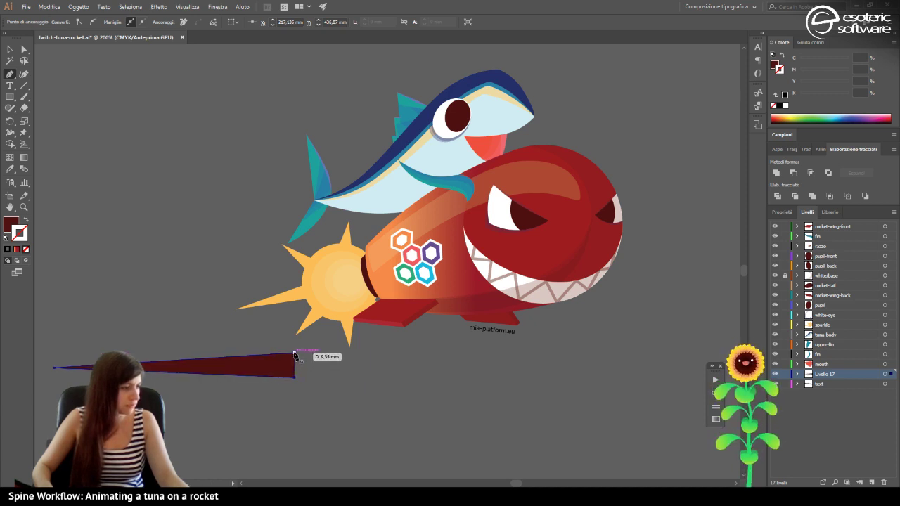
pyautogui.click(5, 239)
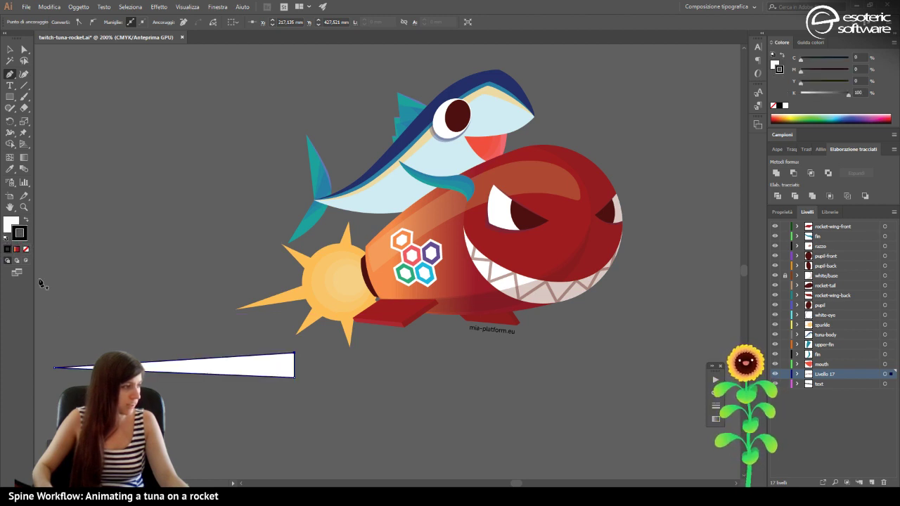
pyautogui.click(26, 250)
# Rename the triangle's layer trajectory and position the triangle just below the yellow flame.
pyautogui.click(9, 50)
pyautogui.moveTo(208, 365); pyautogui.dragTo(221, 289)
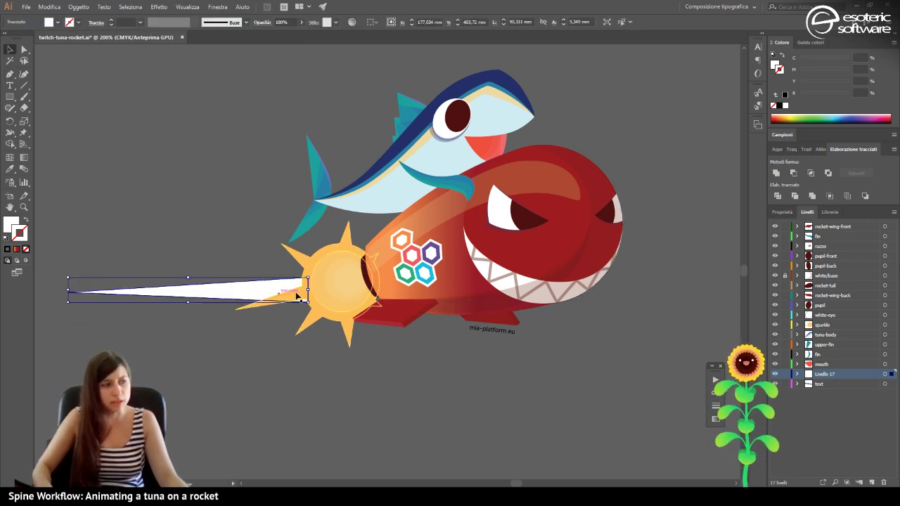
pyautogui.doubleClick(824, 374)
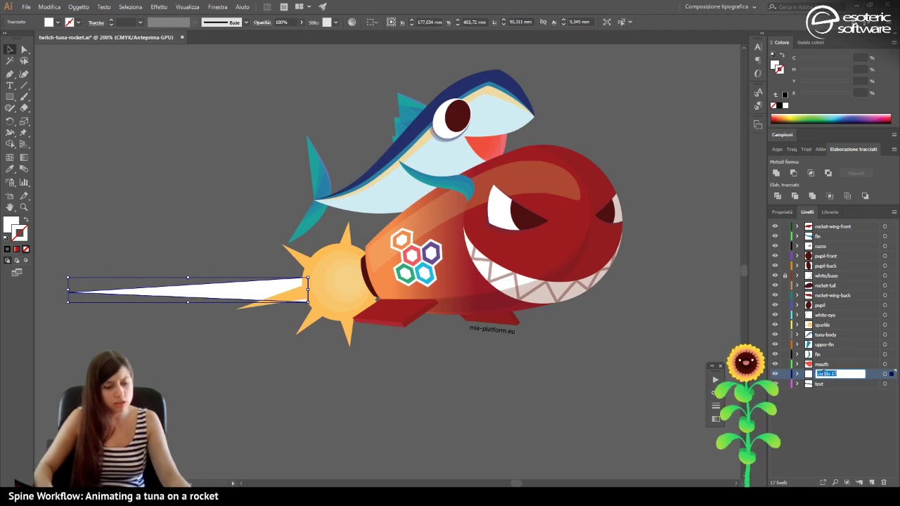
pyautogui.write('trajectory')
pyautogui.press('Return')
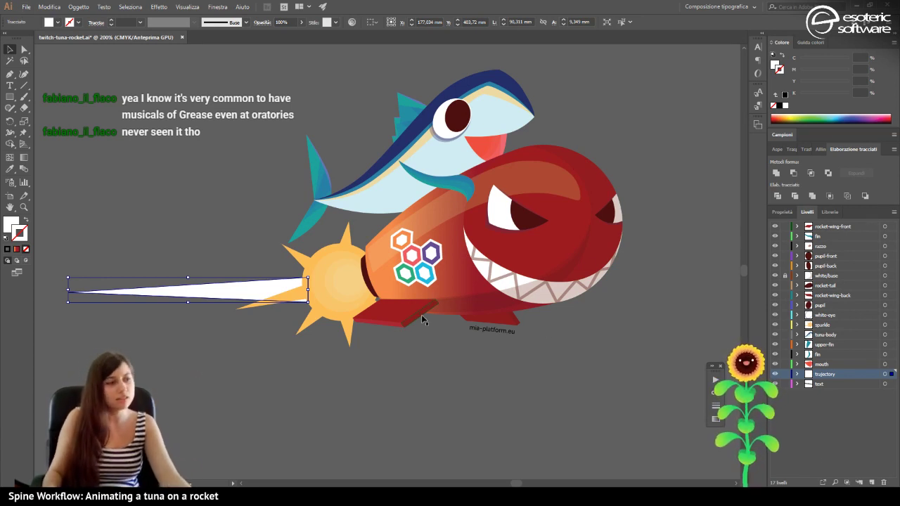
pyautogui.moveTo(220, 296); pyautogui.dragTo(253, 349)
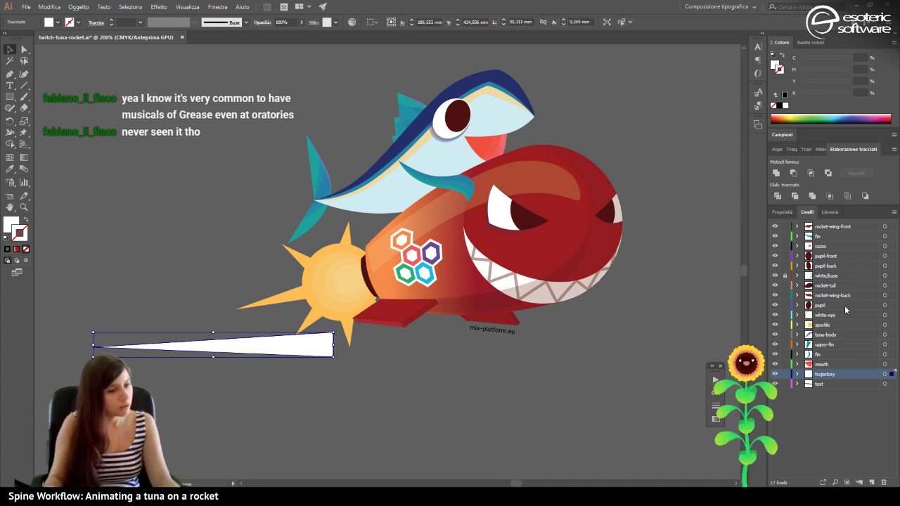
# Build two white clouds from overlapping circles left of the tuna's tail: a lower one of three circles and an upper one of five.
pyautogui.moveTo(10, 96); pyautogui.dragTo(39, 125)
pyautogui.moveTo(121, 202); pyautogui.dragTo(171, 251)
pyautogui.moveTo(164, 194); pyautogui.dragTo(203, 261)
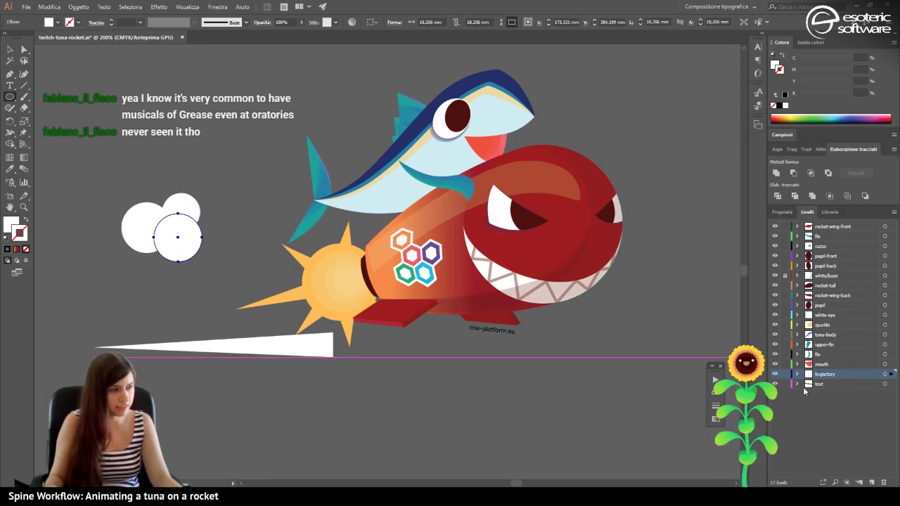
pyautogui.moveTo(138, 90)
pyautogui.mouseDown()
pyautogui.moveTo(148, 137)
pyautogui.moveTo(154, 98)
pyautogui.moveTo(201, 137)
pyautogui.moveTo(145, 78)
pyautogui.moveTo(144, 92)
pyautogui.moveTo(164, 88)
pyautogui.moveTo(161, 117)
pyautogui.moveTo(184, 114)
pyautogui.moveTo(177, 150)
pyautogui.mouseUp()
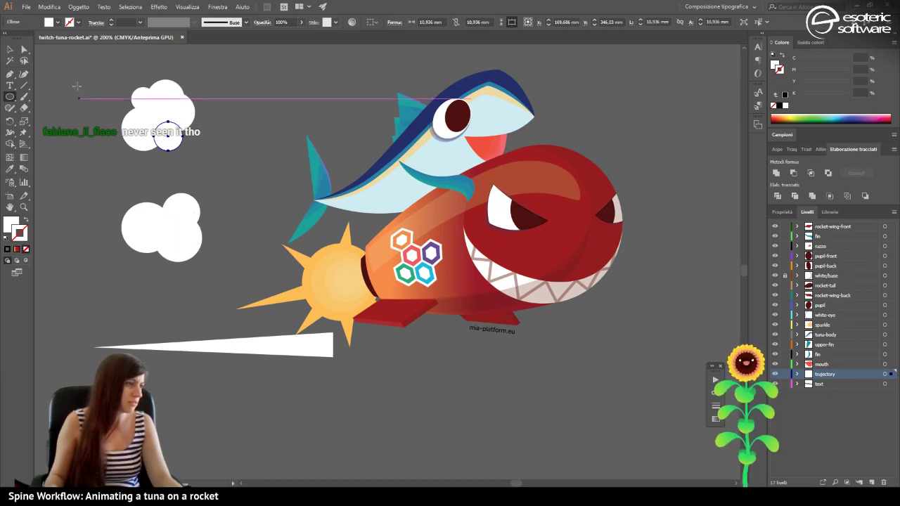
# Build a third white cloud of four overlapping circles beside the tuna's tail, and shift its rightmost circle slightly inward.
pyautogui.moveTo(235, 110)
pyautogui.mouseDown()
pyautogui.moveTo(272, 146)
pyautogui.moveTo(263, 140)
pyautogui.moveTo(270, 144)
pyautogui.moveTo(259, 184)
pyautogui.mouseUp()
pyautogui.moveTo(243, 135)
pyautogui.mouseDown()
pyautogui.moveTo(271, 140)
pyautogui.moveTo(280, 170)
pyautogui.moveTo(295, 175)
pyautogui.moveTo(288, 180)
pyautogui.mouseUp()
pyautogui.moveTo(211, 121); pyautogui.dragTo(252, 162)
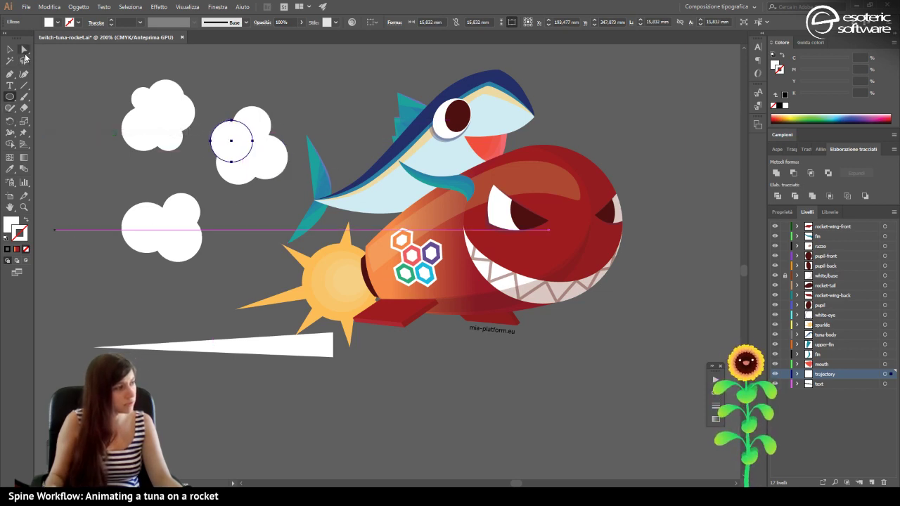
pyautogui.click(9, 49)
pyautogui.moveTo(240, 150); pyautogui.dragTo(277, 172)
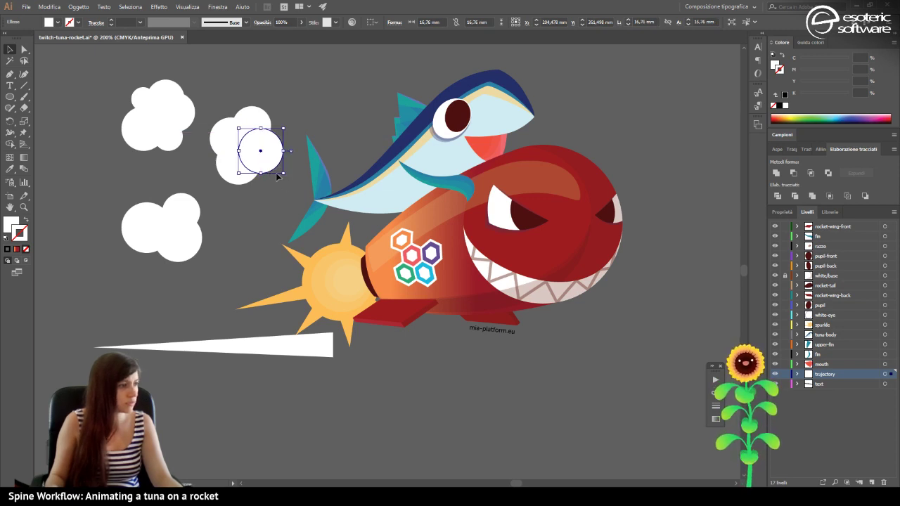
pyautogui.click(274, 174)
pyautogui.click(306, 124)
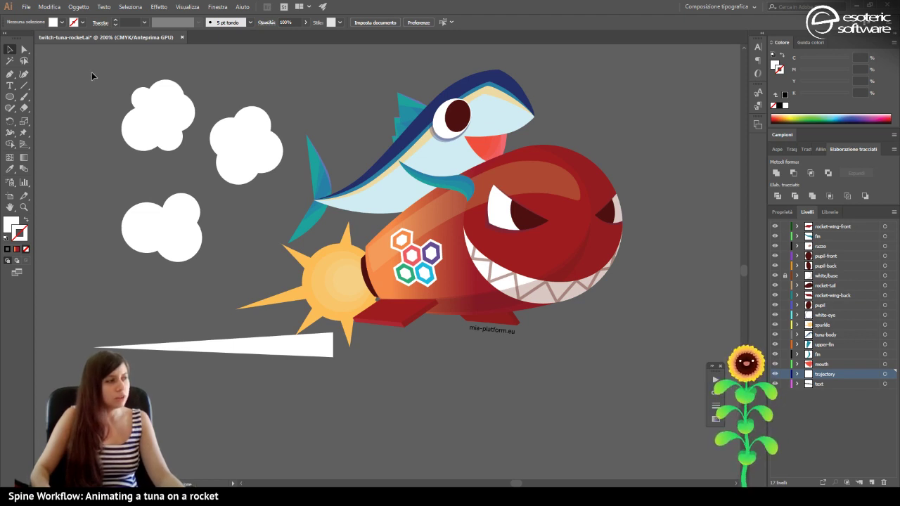
# Select the five-circle cloud with the razzo layer locked, and create a layer named cloud1 above trajectory.
pyautogui.click(184, 151)
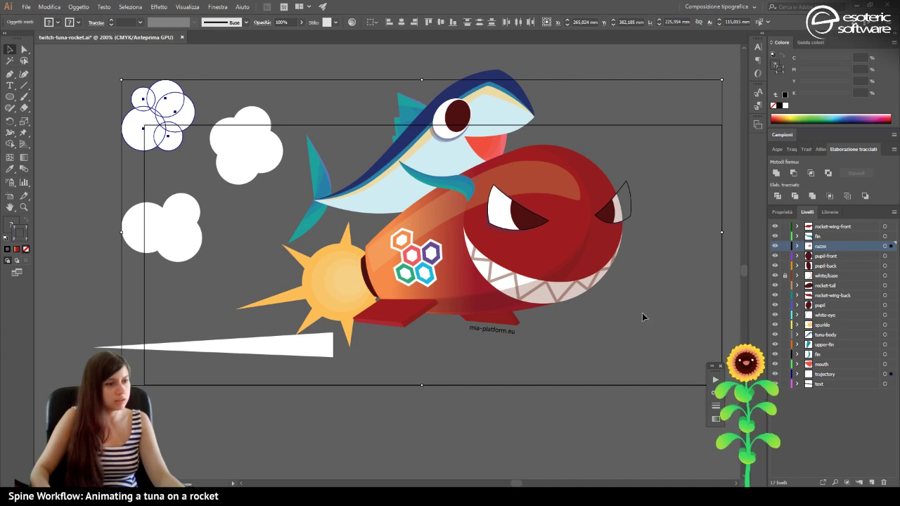
pyautogui.click(784, 246)
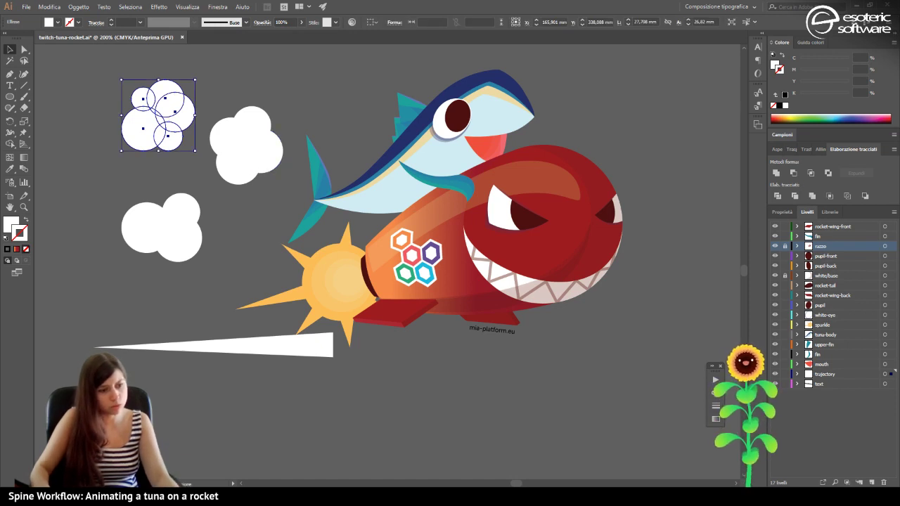
pyautogui.click(871, 482)
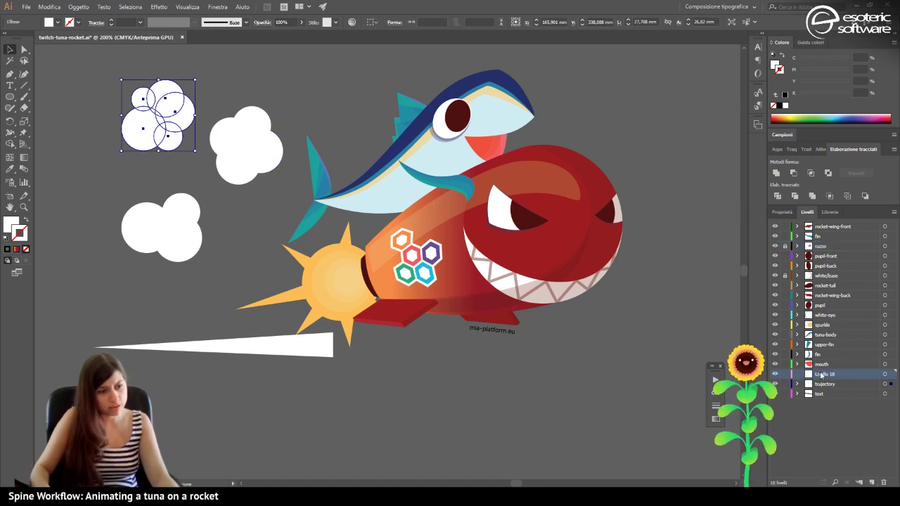
pyautogui.doubleClick(821, 375)
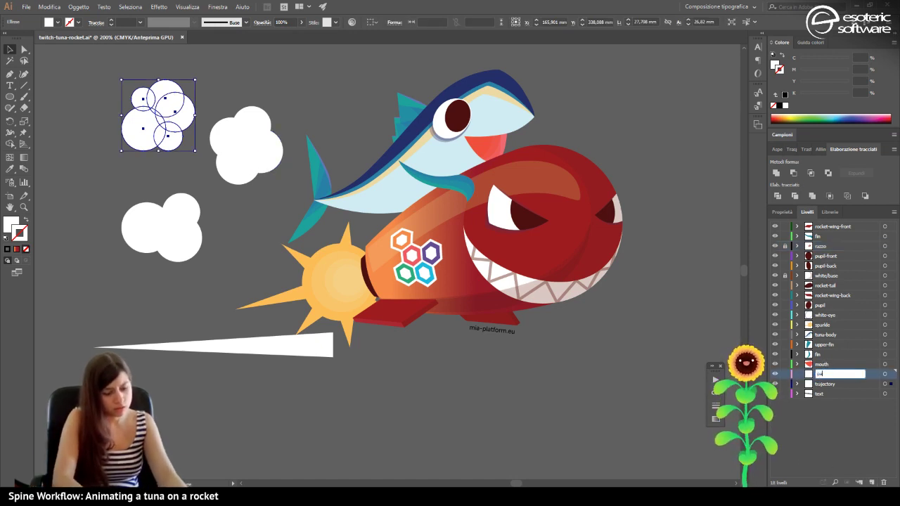
pyautogui.write('cloud1')
pyautogui.press('Return')
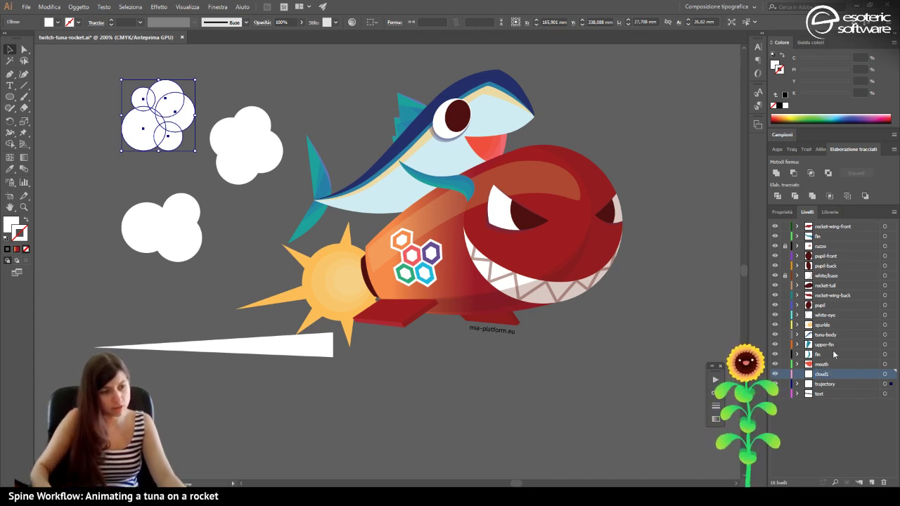
# Add a new layer named cloud2 directly above cloud1.
pyautogui.click(872, 482)
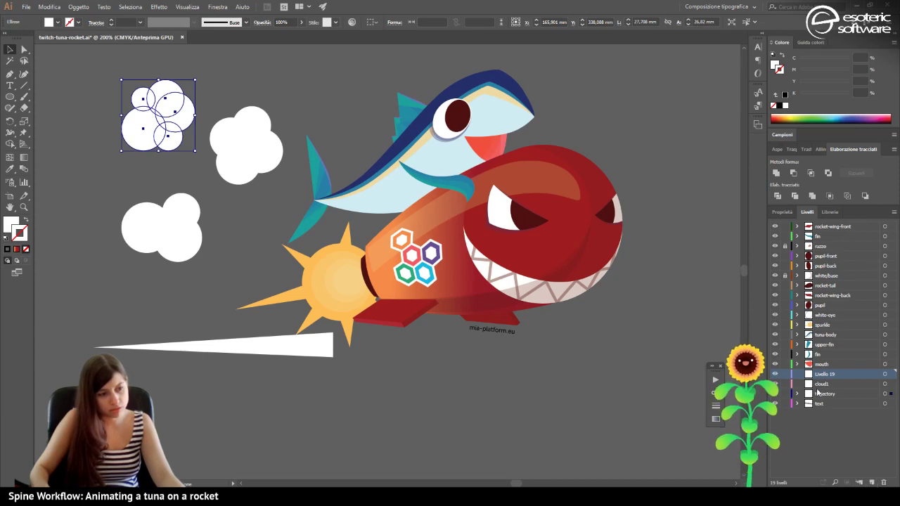
pyautogui.click(826, 369)
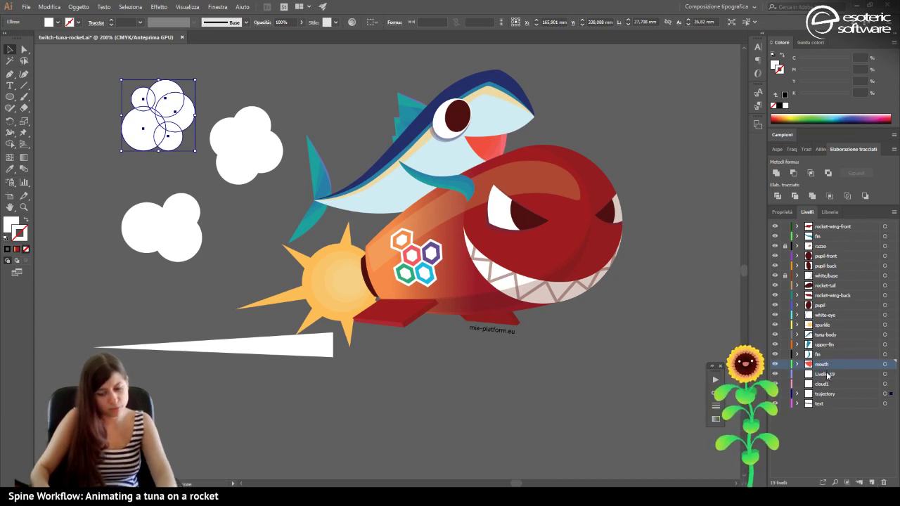
pyautogui.doubleClick(824, 374)
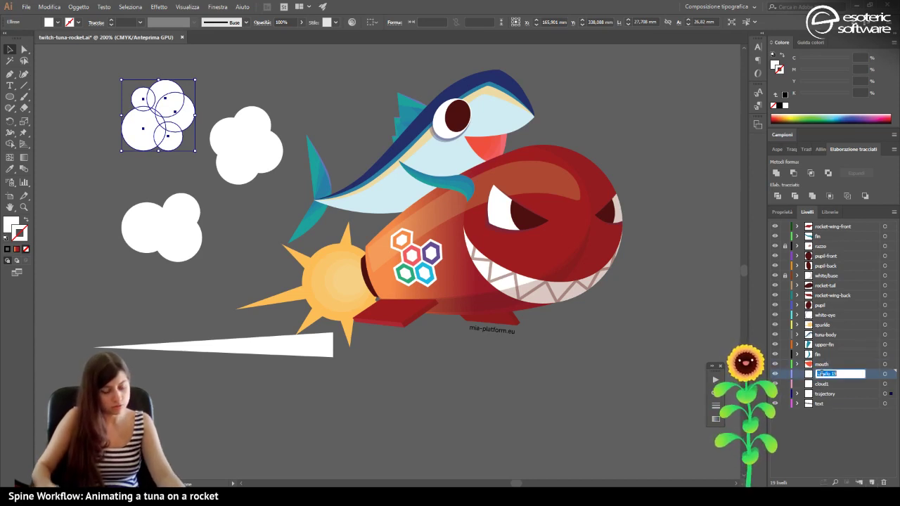
pyautogui.write('cloud2')
pyautogui.press('Return')
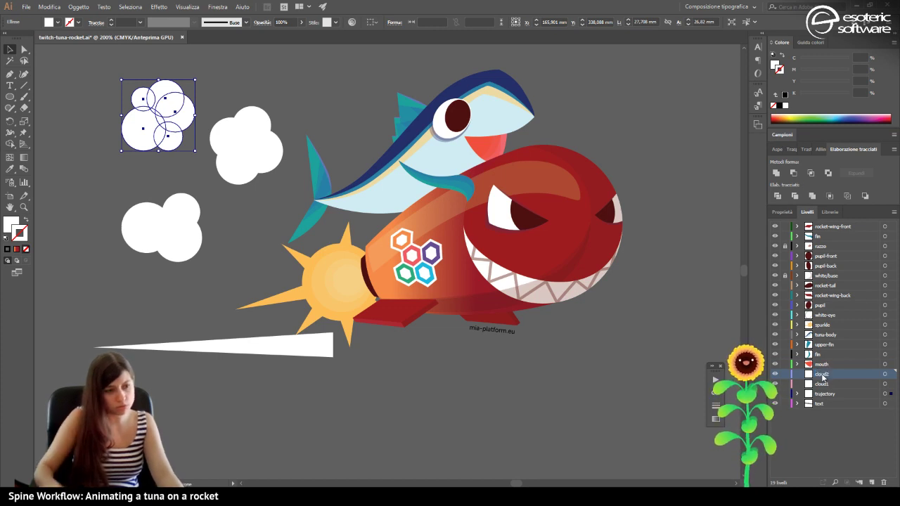
# Add a new layer named cloud3 directly above cloud2.
pyautogui.click(872, 482)
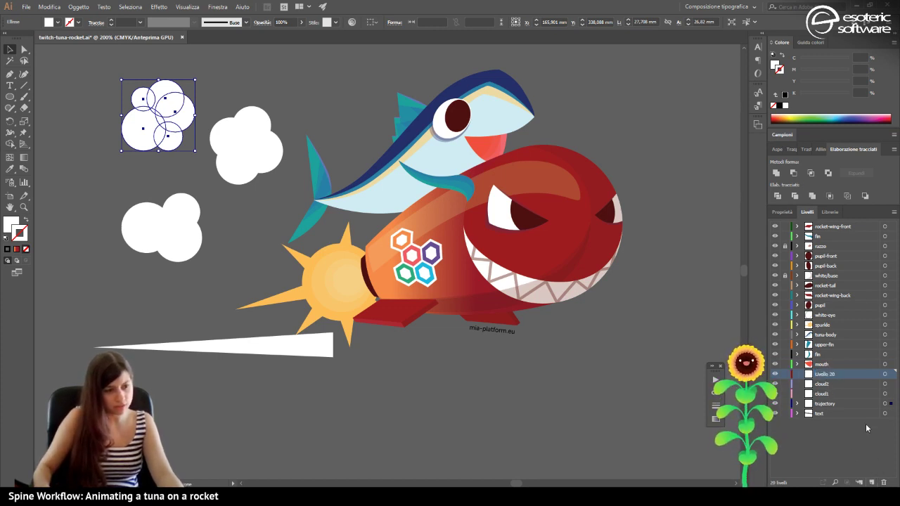
pyautogui.doubleClick(825, 374)
pyautogui.write('c')
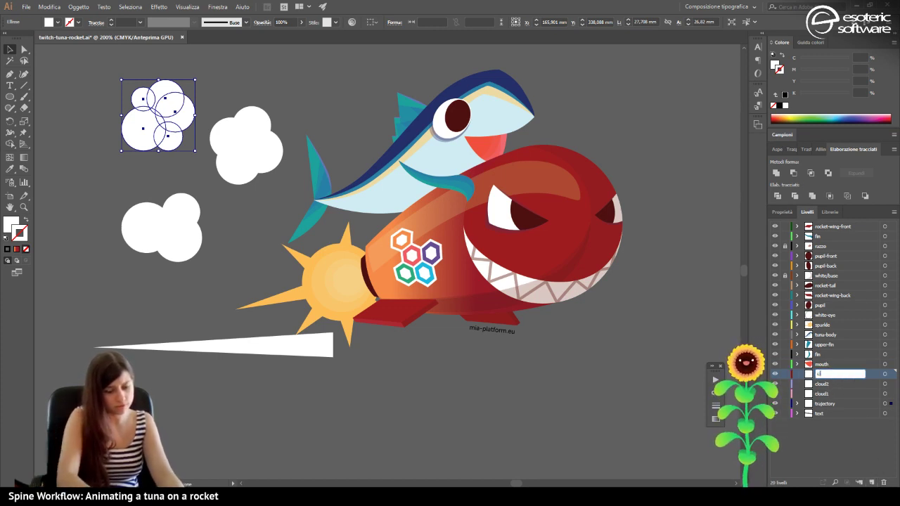
pyautogui.write('loud3')
pyautogui.press('Return')
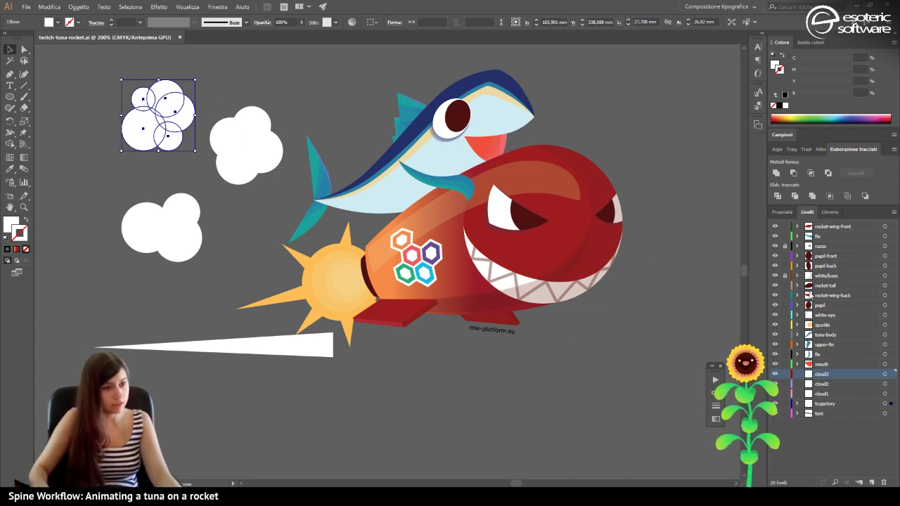
# Group the circles of the four-circle cloud and of the three-circle cloud, each as its own group within the trajectory layer.
pyautogui.click(797, 405)
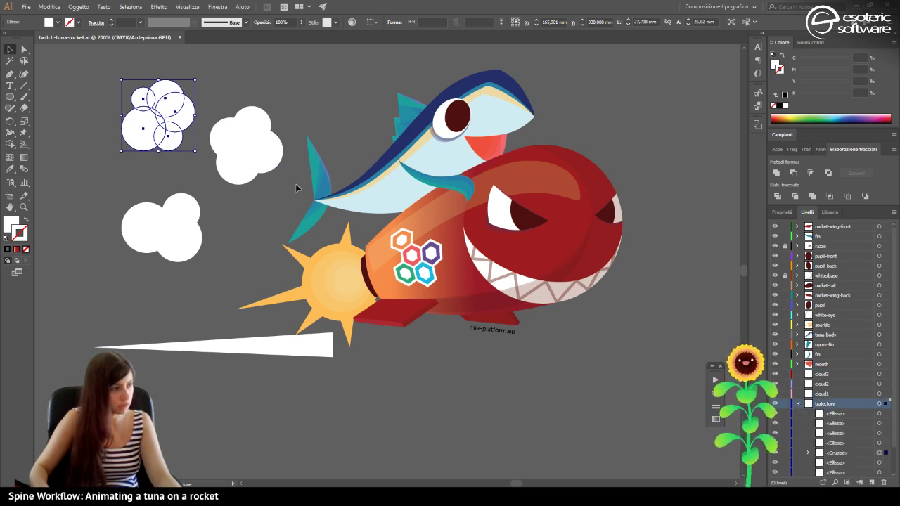
pyautogui.moveTo(280, 188); pyautogui.dragTo(223, 110)
pyautogui.hotkey('ctrl', 'g')
pyautogui.moveTo(211, 258)
pyautogui.mouseDown()
pyautogui.moveTo(172, 225)
pyautogui.moveTo(147, 220)
pyautogui.moveTo(144, 198)
pyautogui.mouseUp()
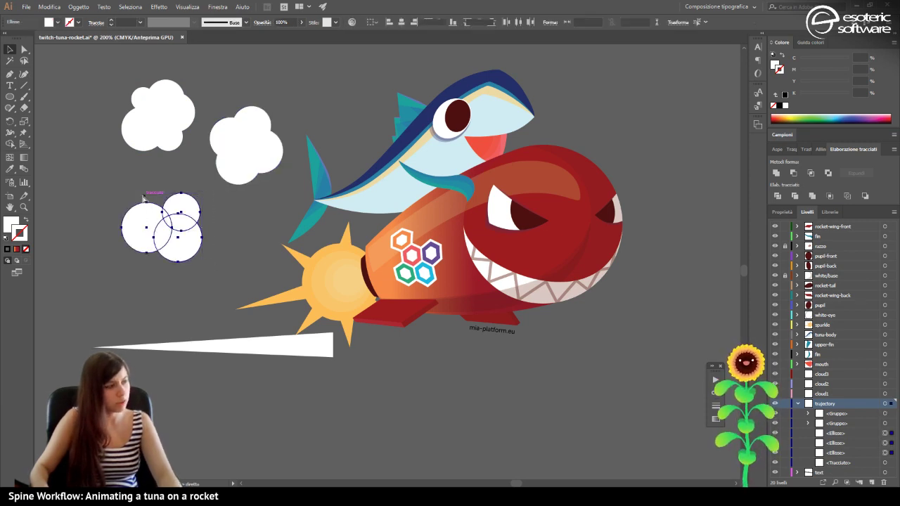
pyautogui.hotkey('ctrl', 'g')
# Move the five-circle group into cloud2, the four-circle group into cloud3 and the three-circle group into cloud1, leaving only the triangle in trajectory.
pyautogui.moveTo(843, 424); pyautogui.dragTo(831, 393)
pyautogui.click(834, 416)
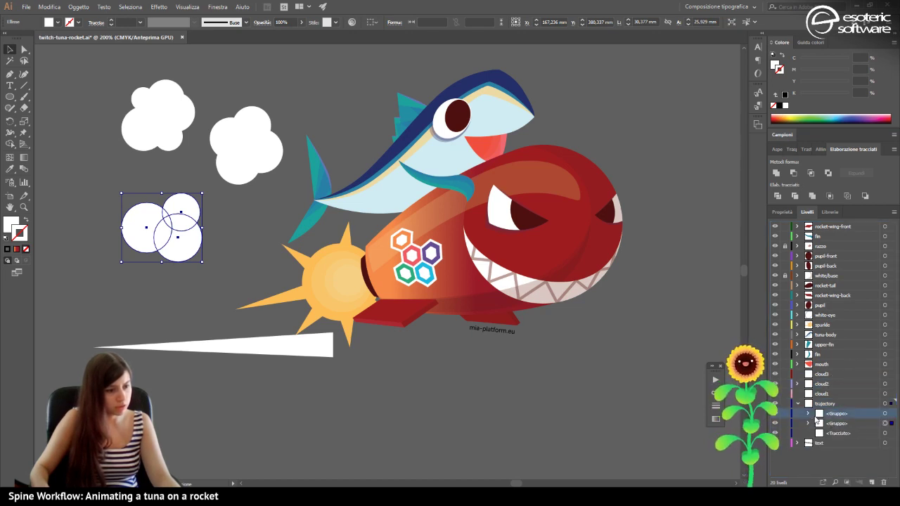
pyautogui.moveTo(822, 418); pyautogui.dragTo(824, 377)
pyautogui.moveTo(827, 418); pyautogui.dragTo(821, 394)
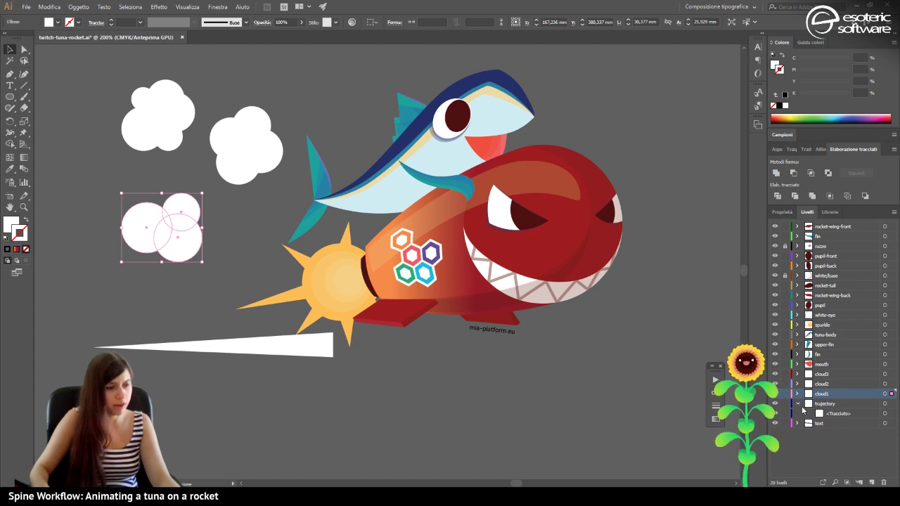
pyautogui.click(799, 403)
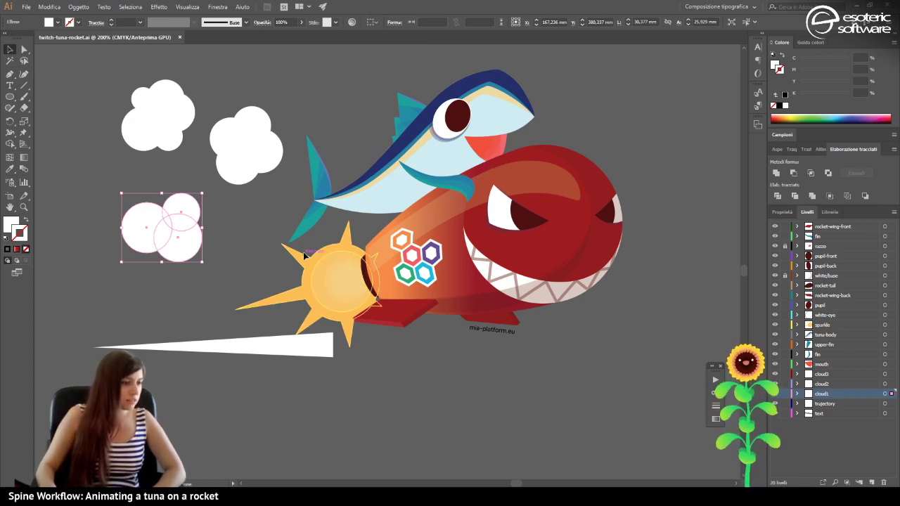
# Run the Spine LayersToPNG script from the illustrator folder on Volume (E:), exporting to ./images/ at 100% scale with Write Spine JSON enabled.
pyautogui.click(24, 8)
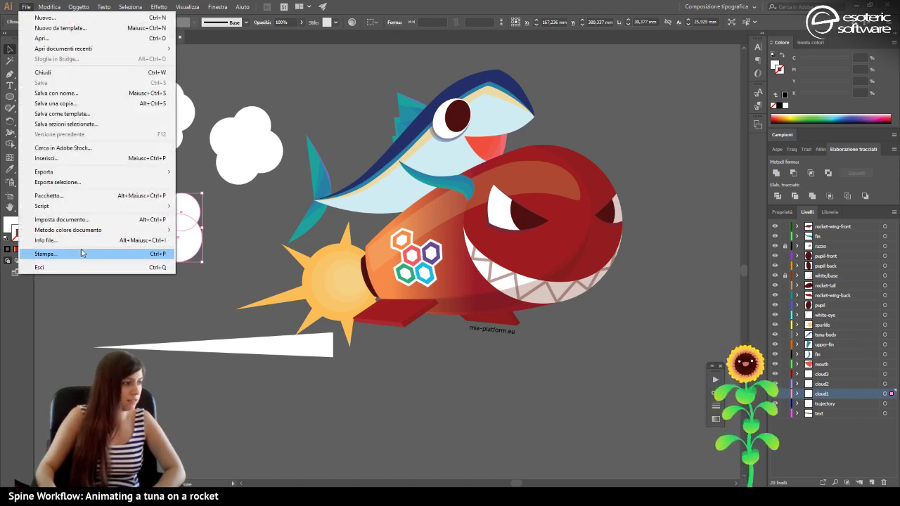
pyautogui.moveTo(66, 206)
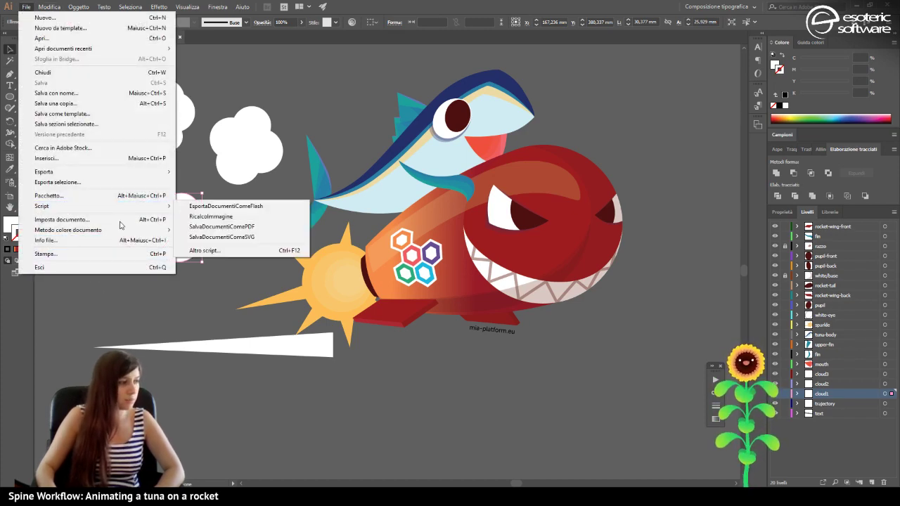
pyautogui.click(238, 255)
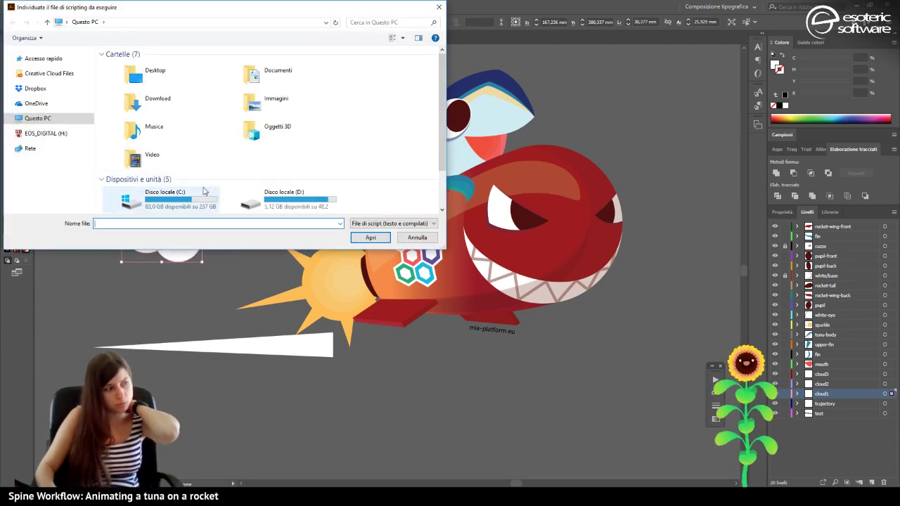
pyautogui.scroll(-2, 168, 187)
pyautogui.doubleClick(168, 186)
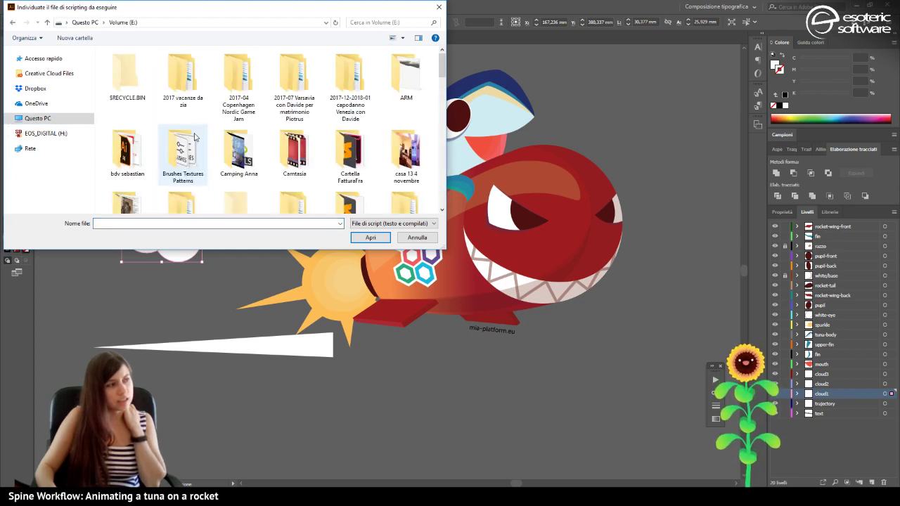
pyautogui.scroll(-3, 196, 137)
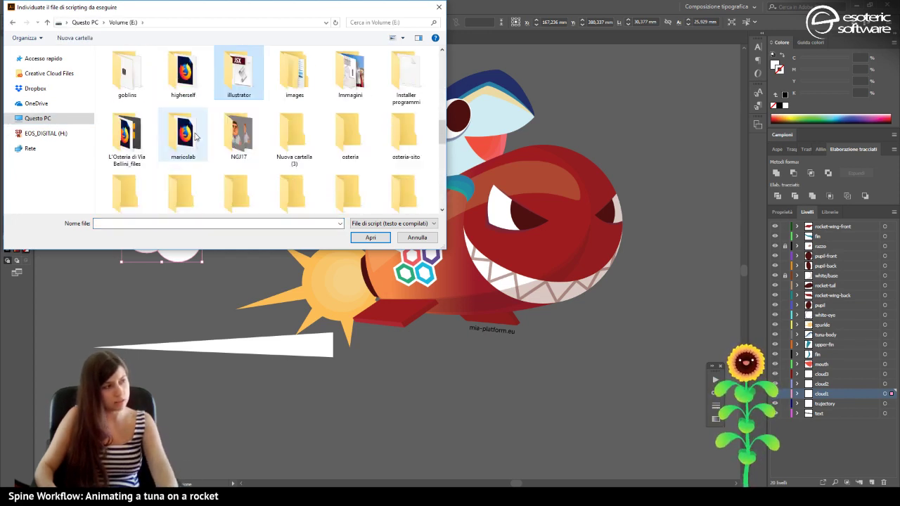
pyautogui.doubleClick(229, 97)
pyautogui.doubleClick(140, 65)
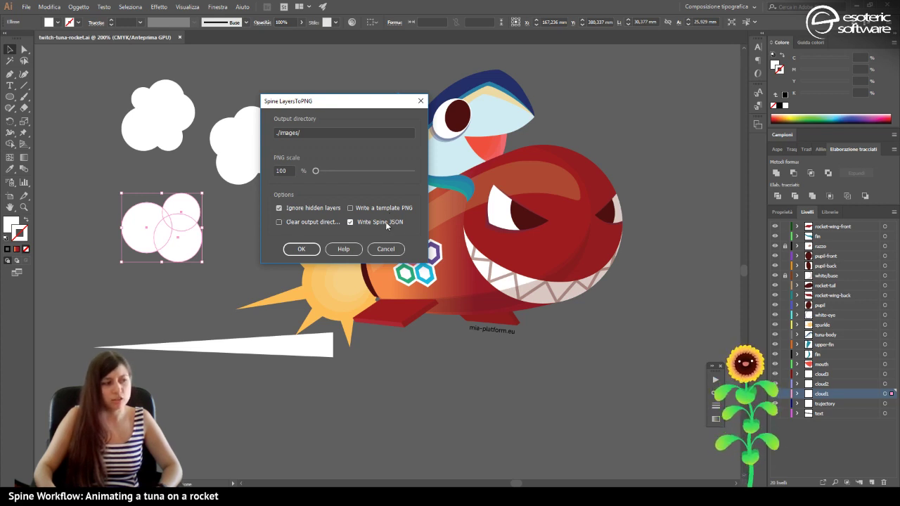
pyautogui.click(313, 252)
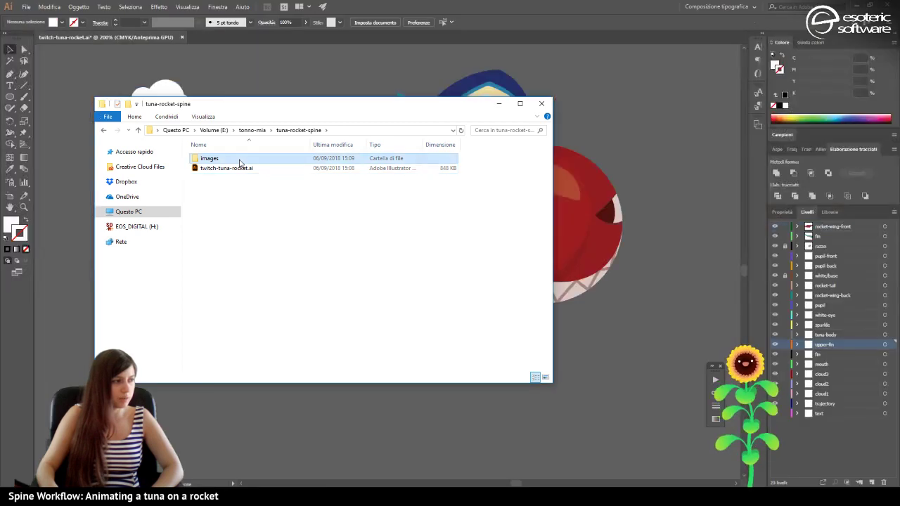
# Check the exported PNGs in the images folder of tuna-rocket-spine, close the folder window, and save the illustration.
pyautogui.doubleClick(242, 161)
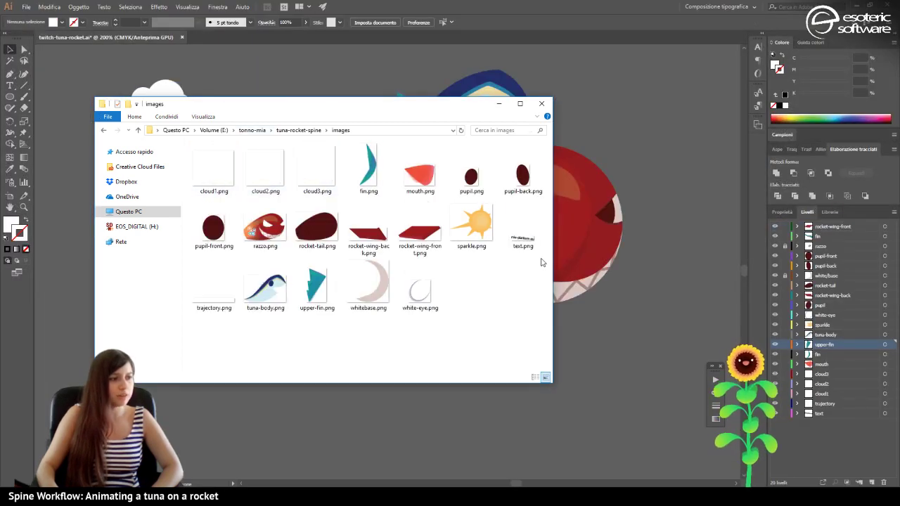
pyautogui.click(274, 298)
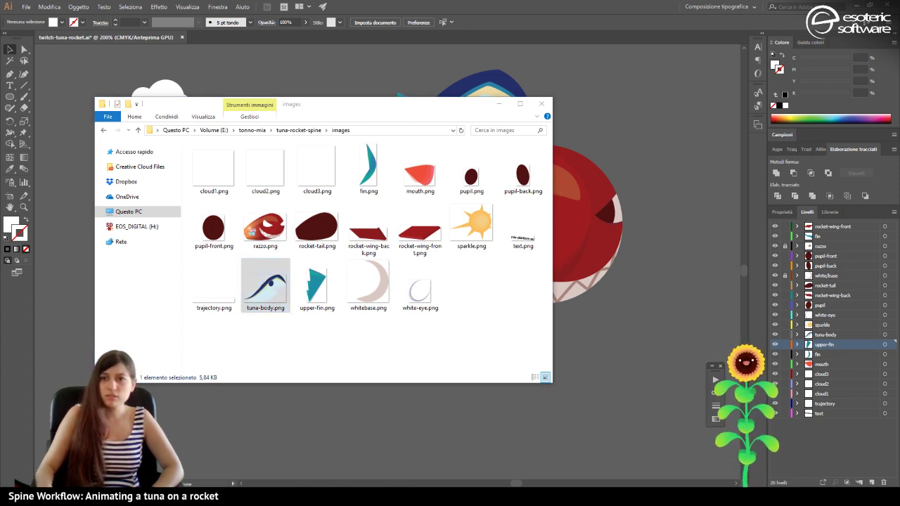
pyautogui.hotkey('alt', 'Tab')
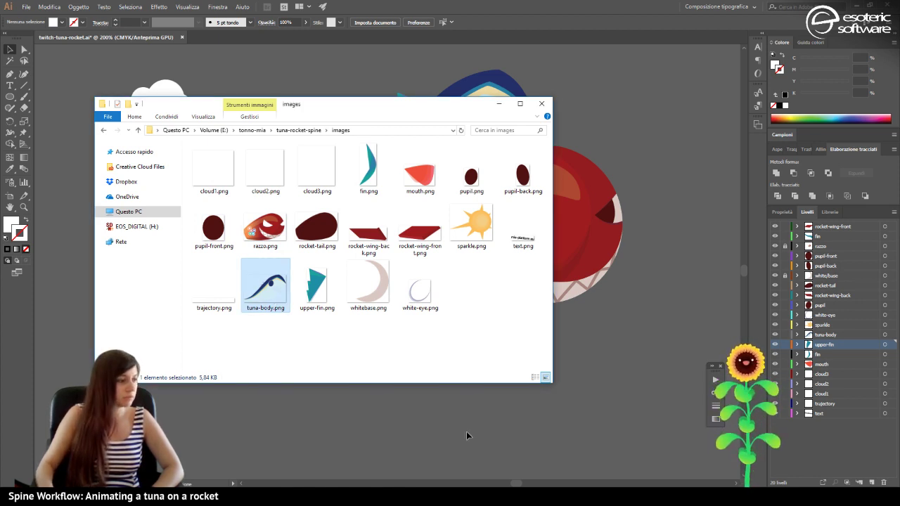
pyautogui.click(542, 104)
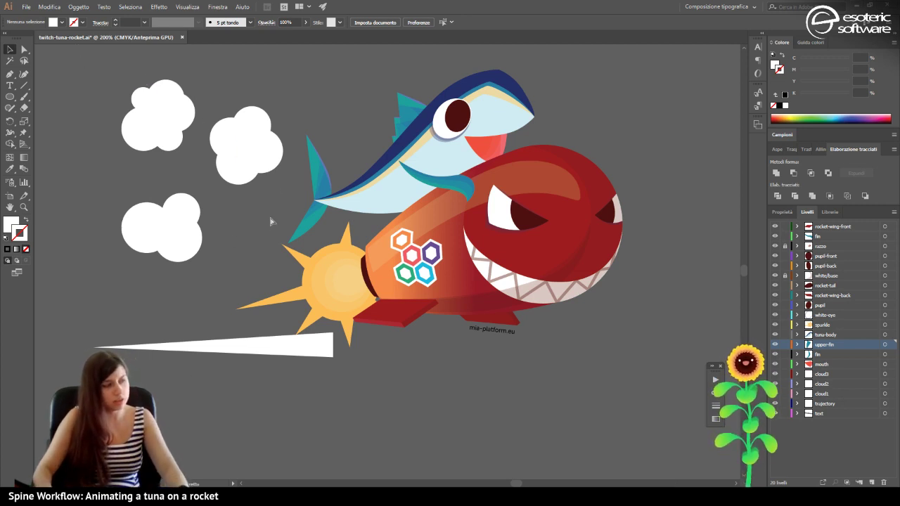
pyautogui.hotkey('ctrl', 's')
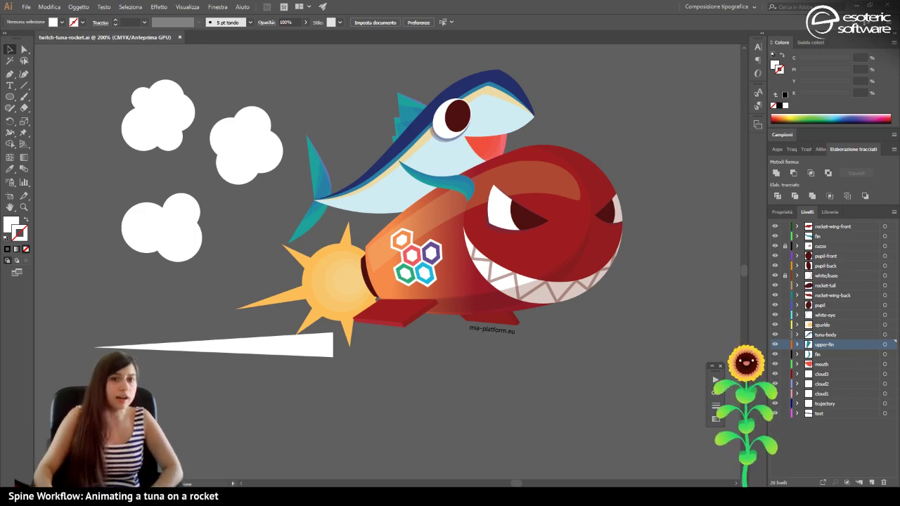
# Examine the exported razzo.png in the Foto image viewer and close the viewer.
pyautogui.press('super+e')
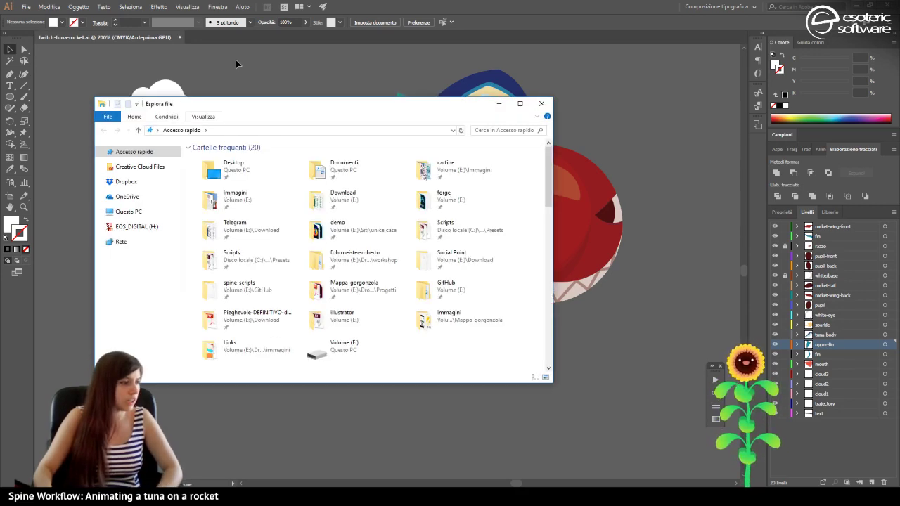
pyautogui.moveTo(344, 114); pyautogui.dragTo(498, 207)
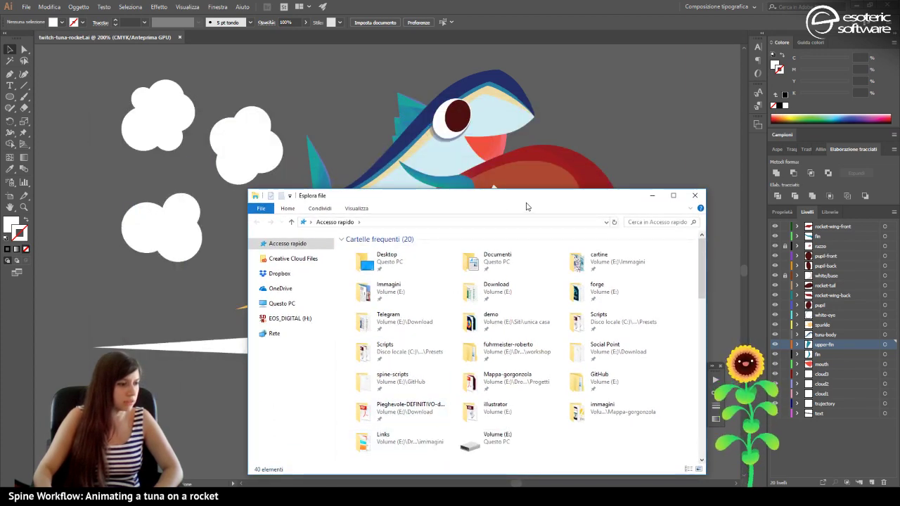
pyautogui.moveTo(512, 203); pyautogui.dragTo(806, 240)
pyautogui.hotkey('alt', 'Tab')
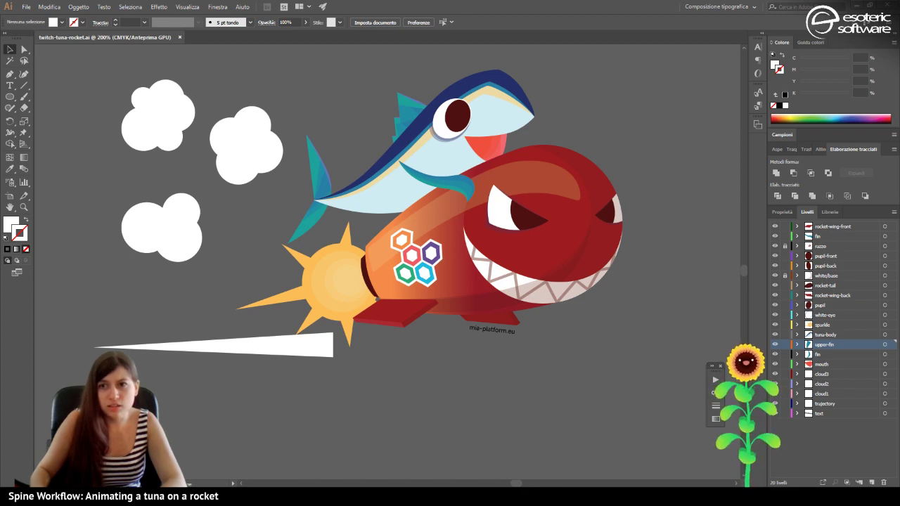
pyautogui.moveTo(694, 206); pyautogui.dragTo(490, 69)
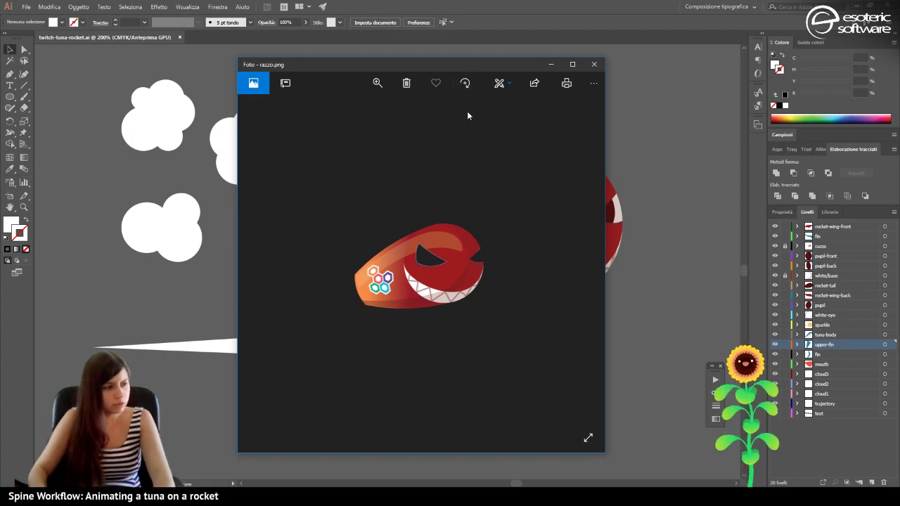
pyautogui.moveTo(490, 64); pyautogui.dragTo(858, 92)
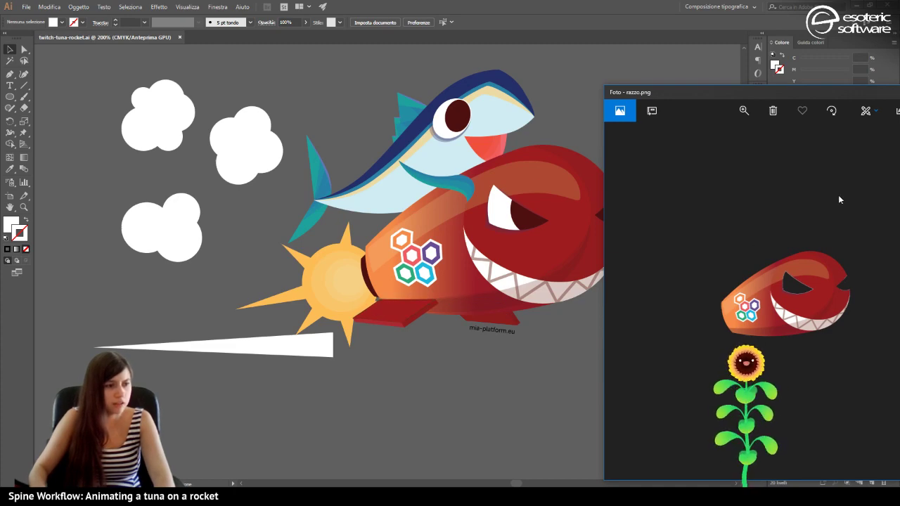
pyautogui.moveTo(720, 96); pyautogui.dragTo(326, 58)
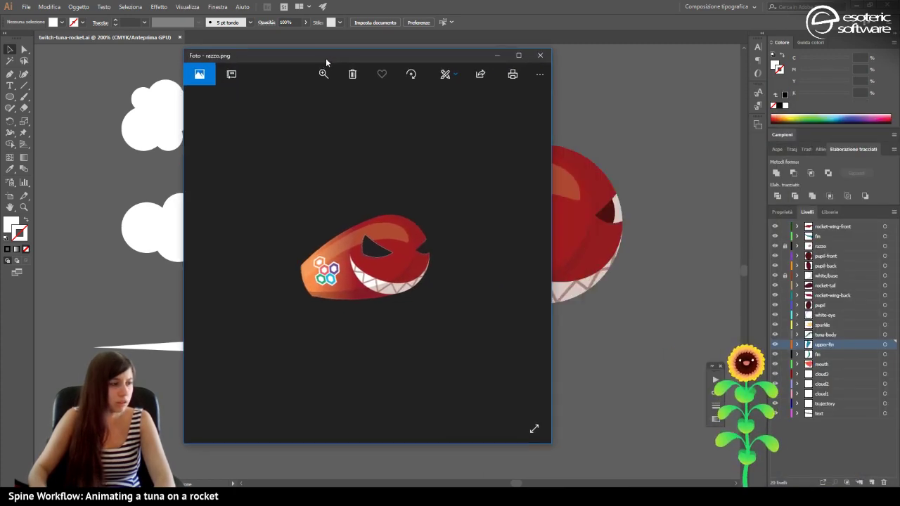
pyautogui.click(539, 57)
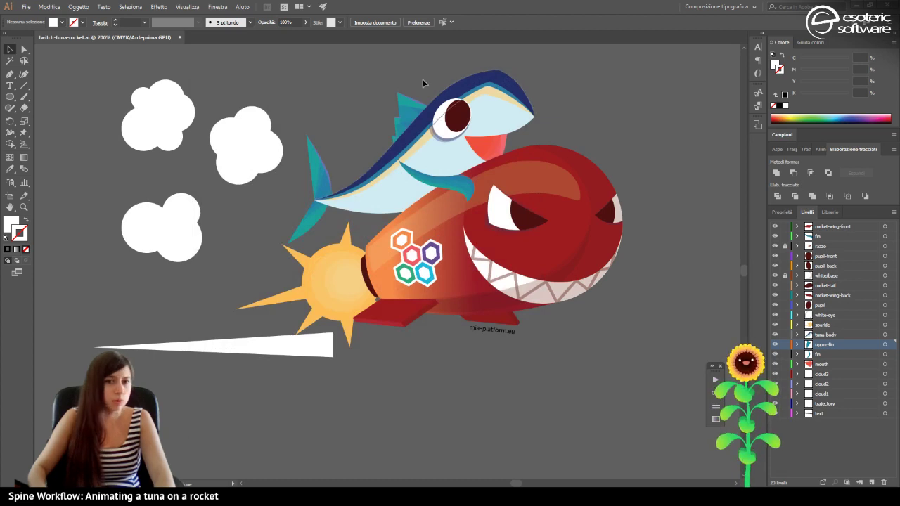
# Launch the Spine LayersToPNG script from the illustrator folder on Volume (E:).
pyautogui.click(26, 7)
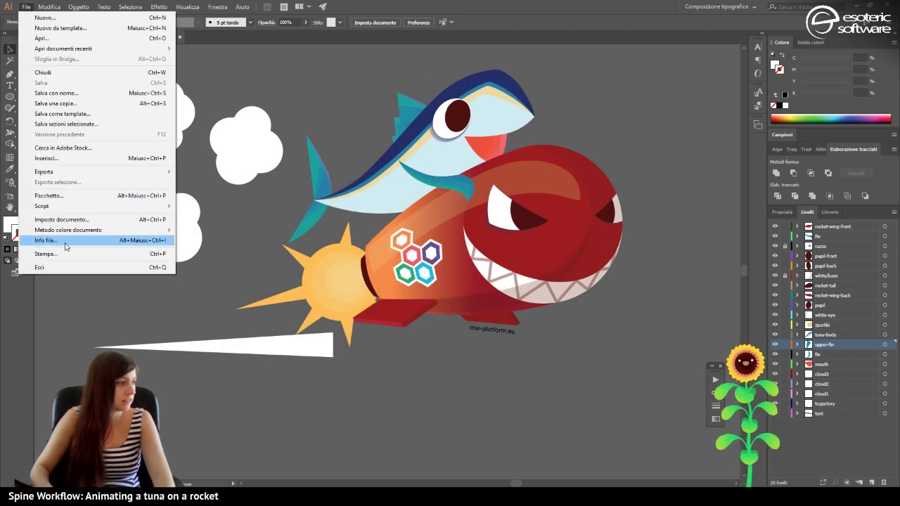
pyautogui.press('Escape')
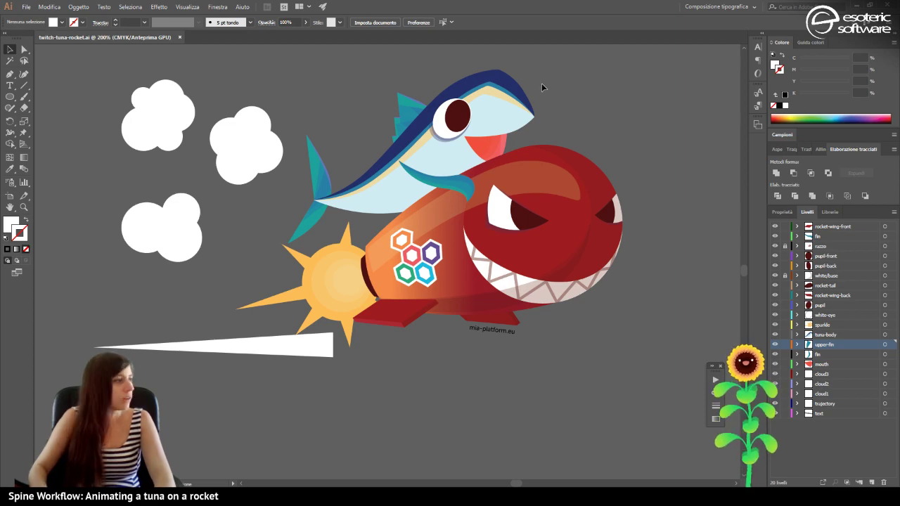
pyautogui.click(28, 6)
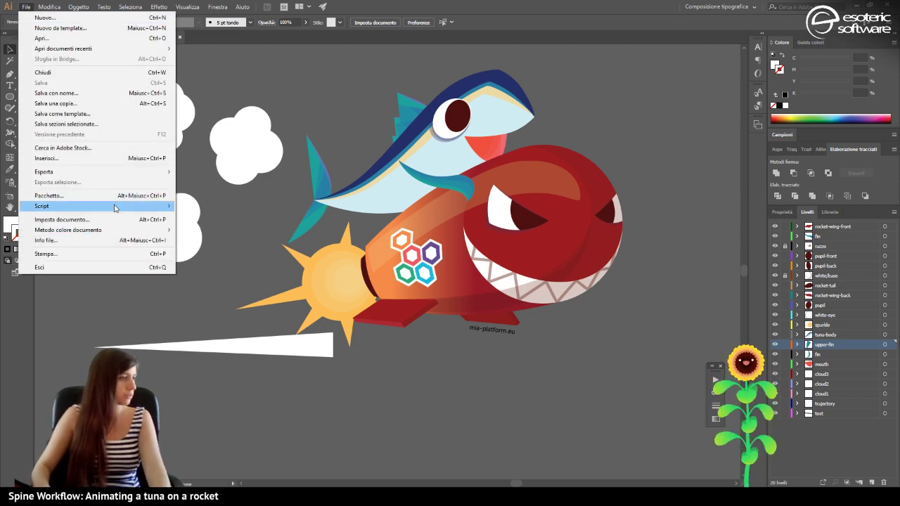
pyautogui.moveTo(114, 208)
pyautogui.click(293, 257)
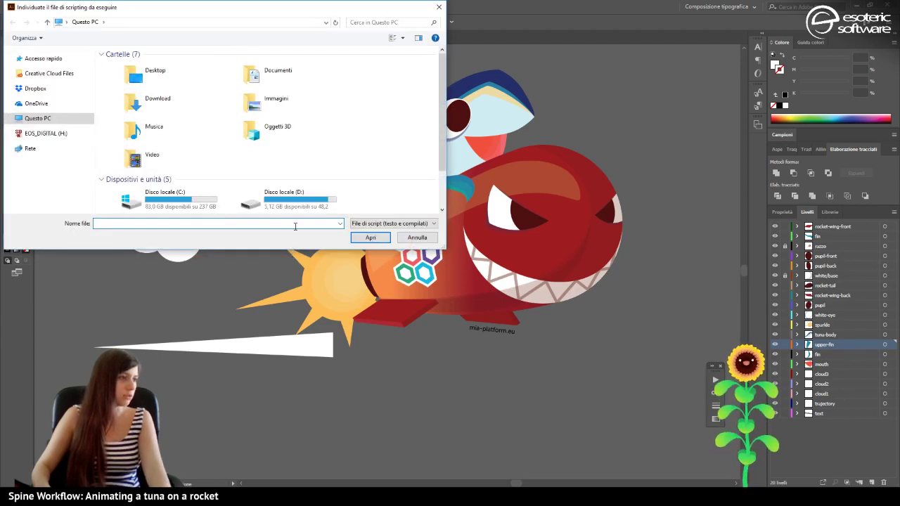
pyautogui.scroll(-2, 287, 176)
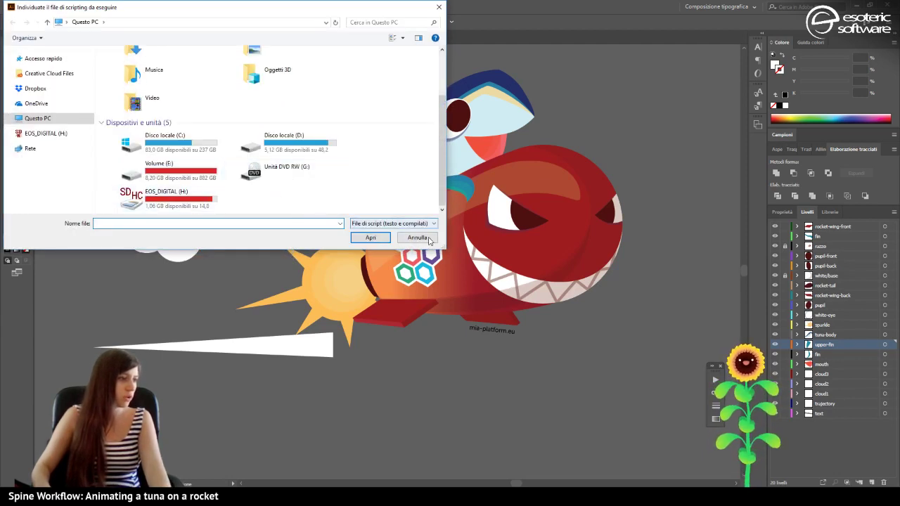
pyautogui.doubleClick(179, 174)
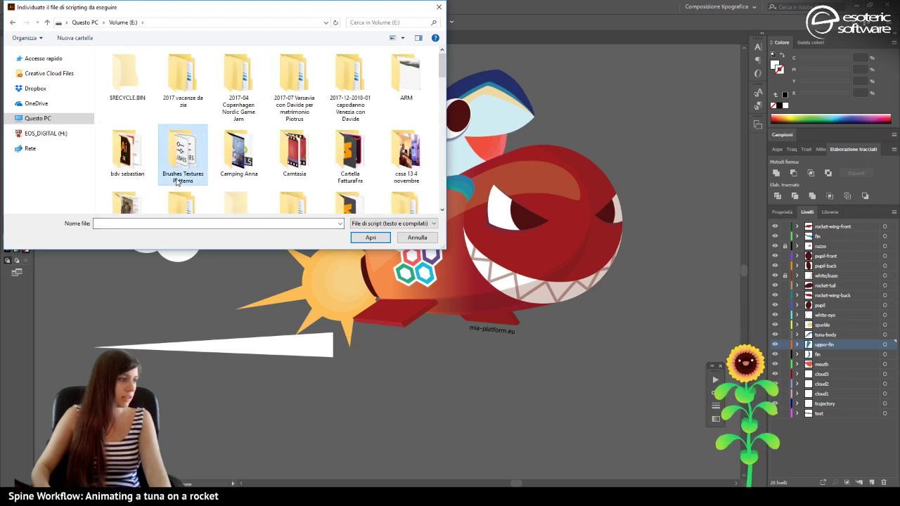
pyautogui.scroll(-3, 179, 181)
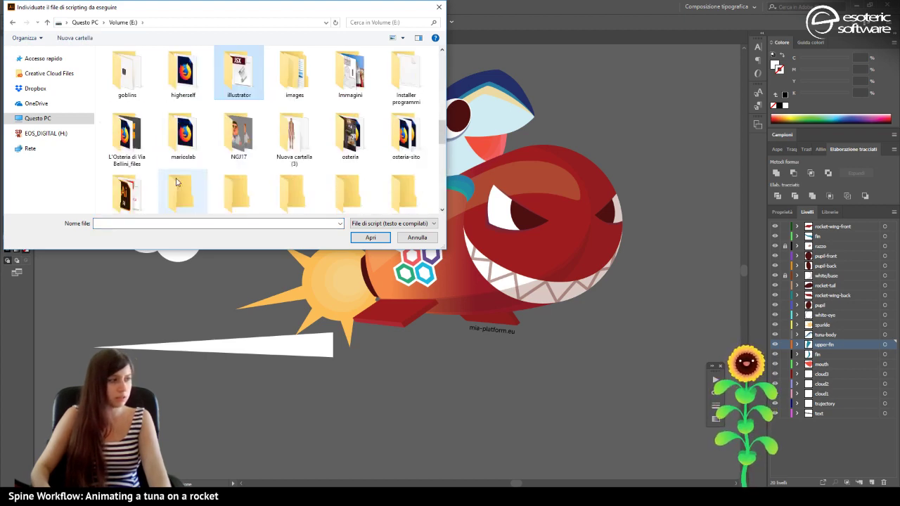
pyautogui.doubleClick(239, 76)
pyautogui.doubleClick(138, 65)
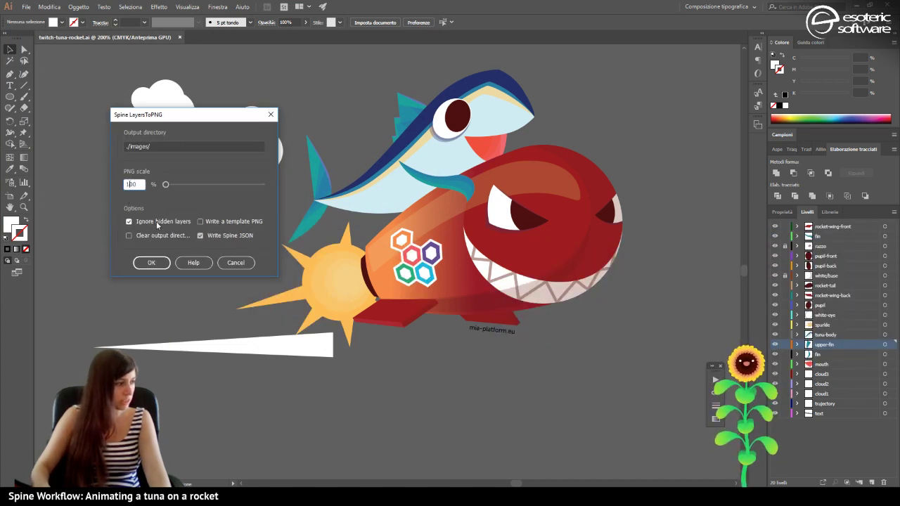
# Set the PNG scale to 200% and export the layers to ./images/ with Write Spine JSON enabled.
pyautogui.click(128, 184)
pyautogui.press('BackSpace')
pyautogui.write('2')
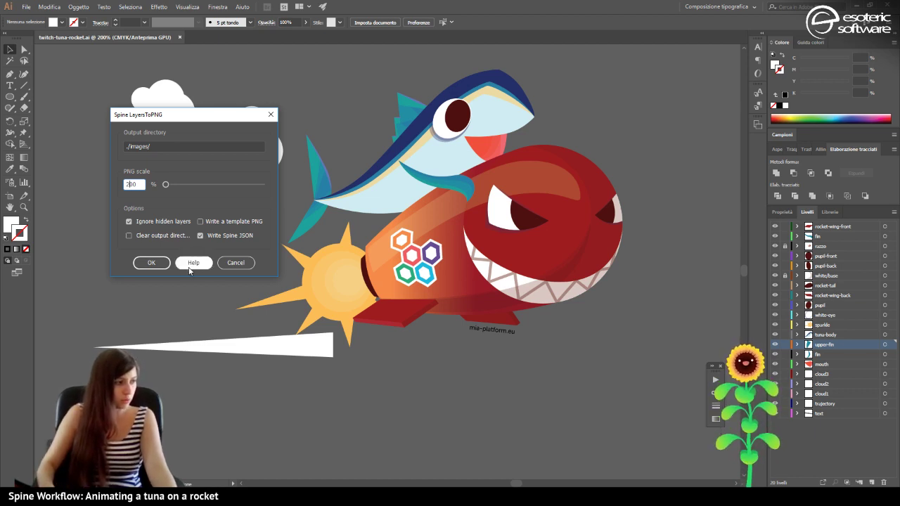
pyautogui.click(171, 146)
pyautogui.click(149, 262)
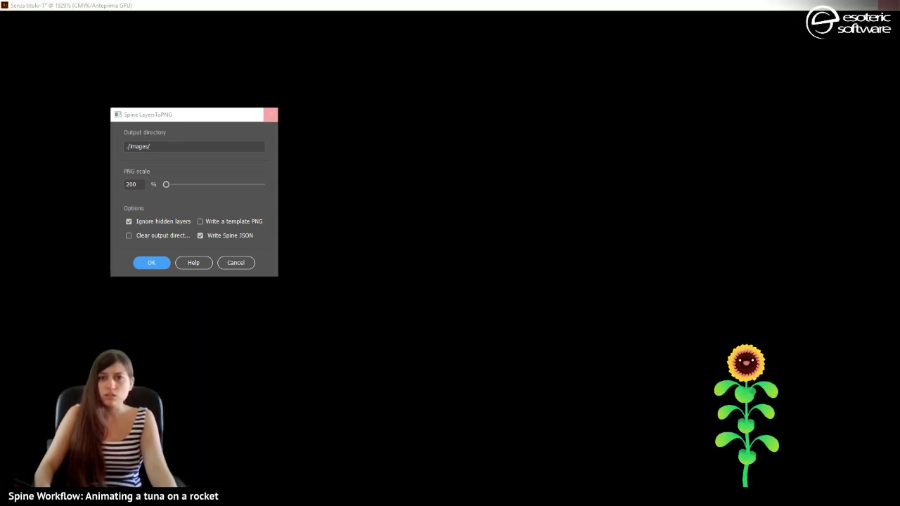
# Examine the re-exported text.png and razzo.png from the images folder in the Foto viewer, closing the viewer after each.
pyautogui.moveTo(652, 161); pyautogui.dragTo(485, 108)
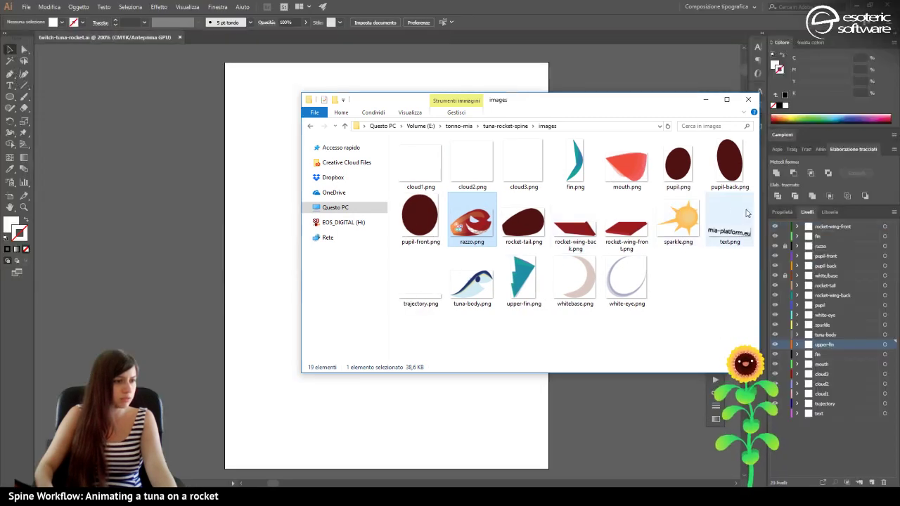
pyautogui.doubleClick(729, 235)
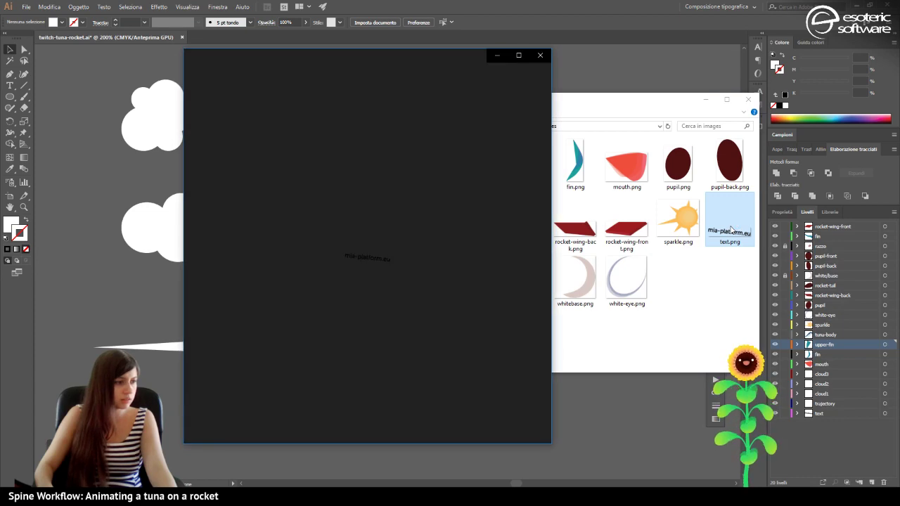
pyautogui.click(540, 55)
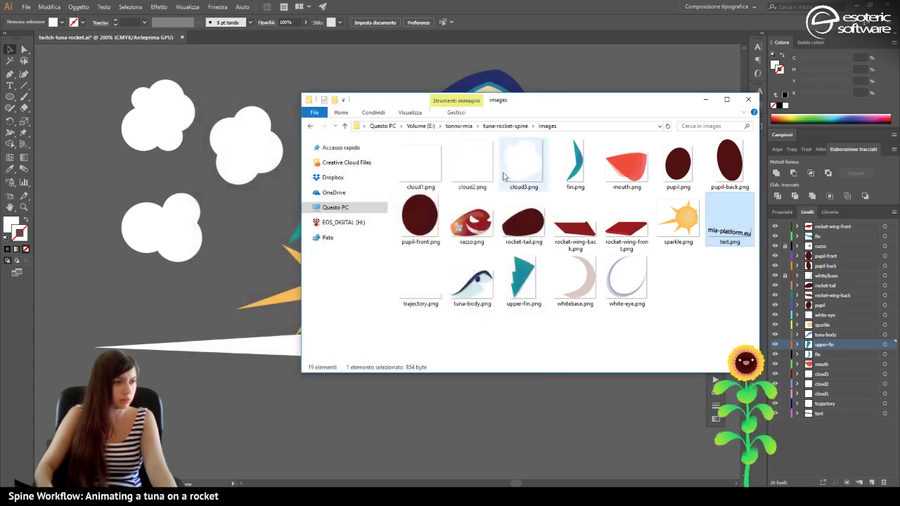
pyautogui.doubleClick(476, 224)
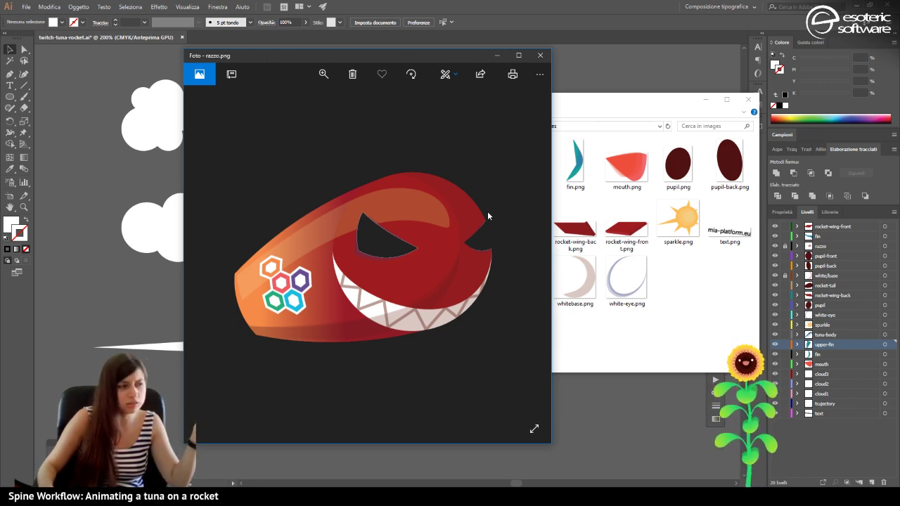
pyautogui.click(539, 56)
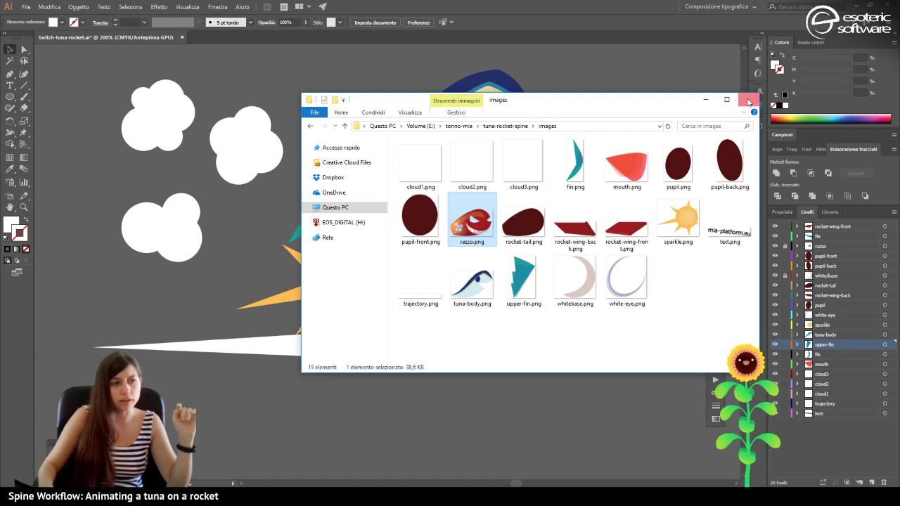
# Check the contents of the tuna-rocket-spine folder and its images subfolder for the exported files.
pyautogui.click(501, 127)
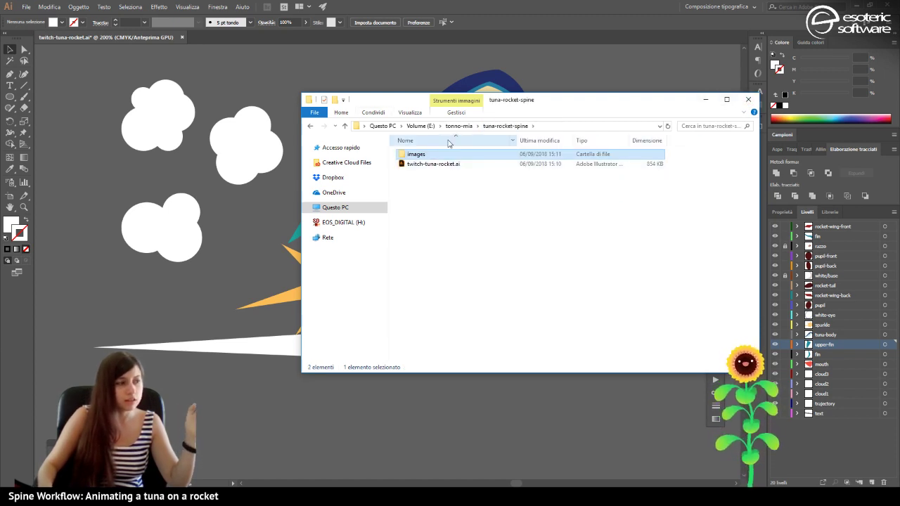
pyautogui.doubleClick(418, 155)
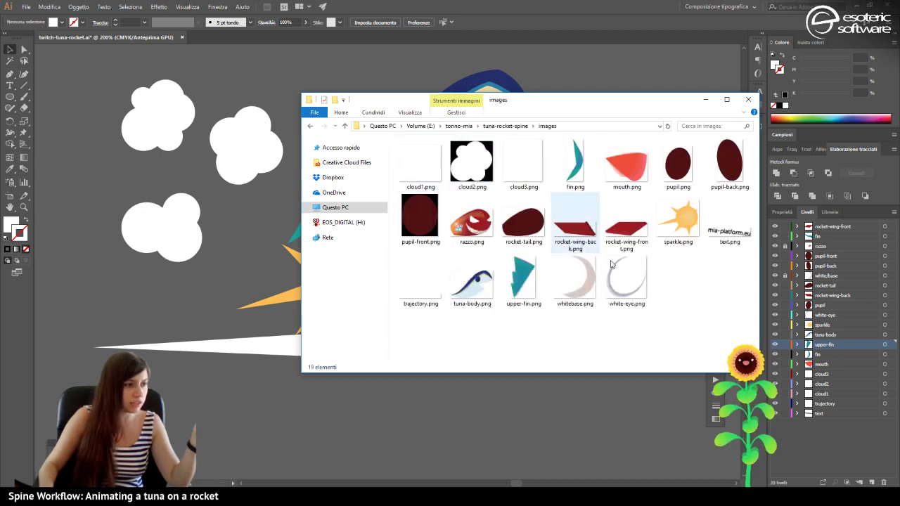
pyautogui.click(506, 126)
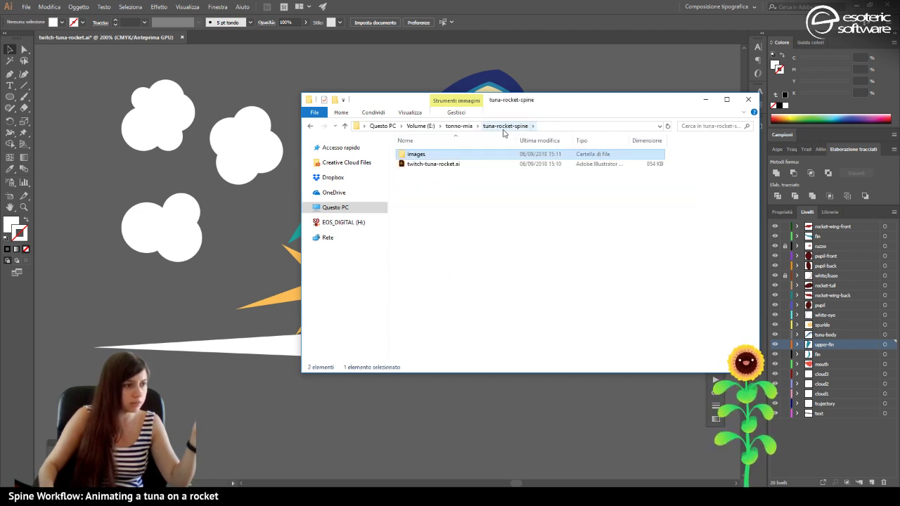
pyautogui.click(369, 7)
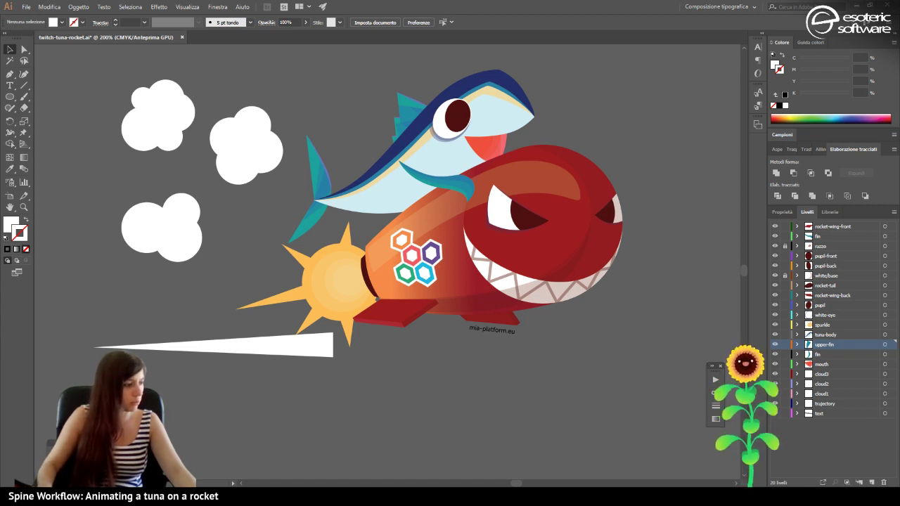
pyautogui.hotkey('alt', 'Tab')
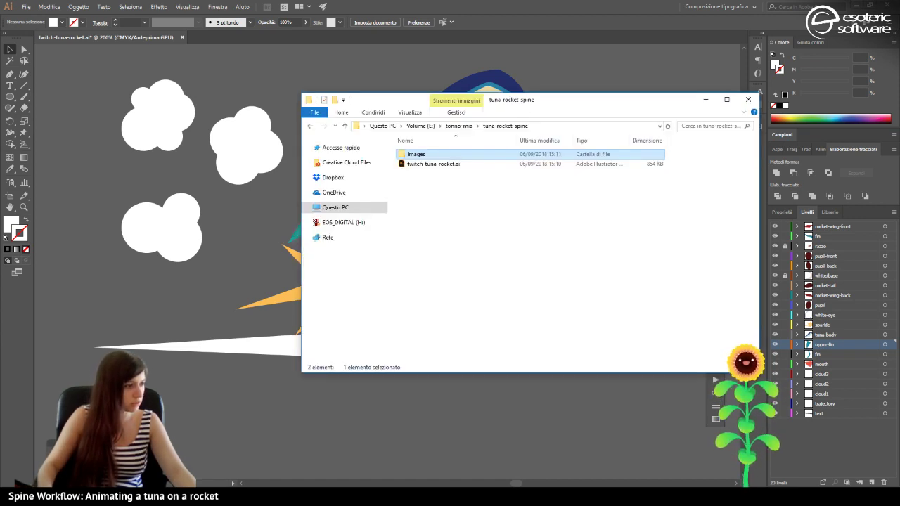
# Reopen the Spine LayersToPNG export dialog by running the script from Volume (E:)'s illustrator folder, and move the dialog over the artwork.
pyautogui.click(26, 7)
pyautogui.moveTo(66, 206)
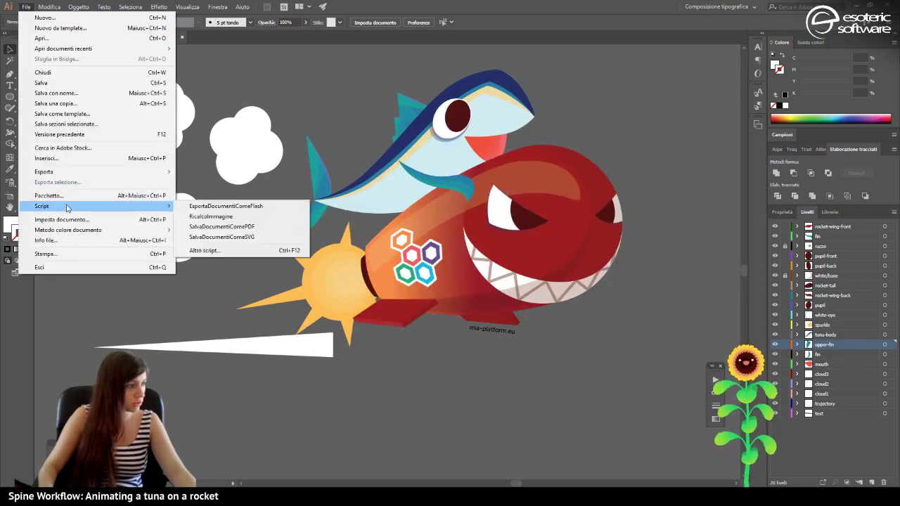
pyautogui.click(207, 251)
pyautogui.scroll(-1, 169, 190)
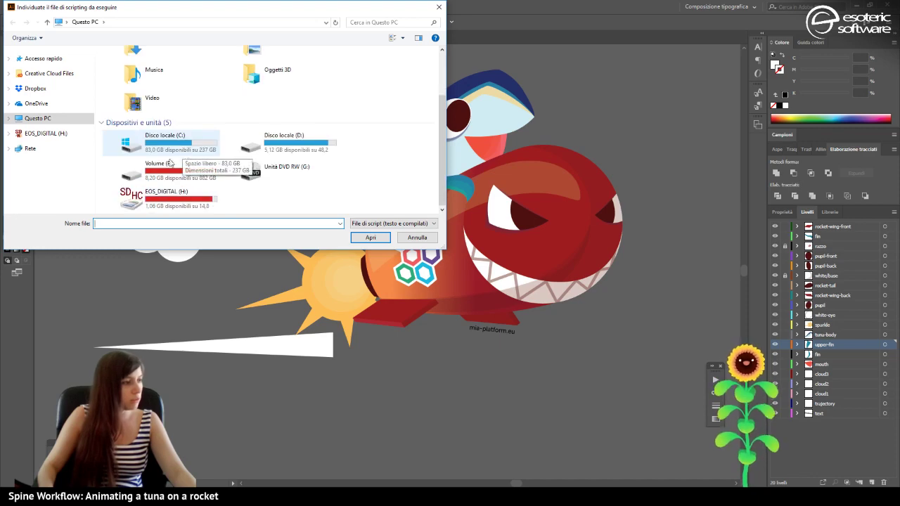
pyautogui.click(197, 174)
pyautogui.doubleClick(152, 179)
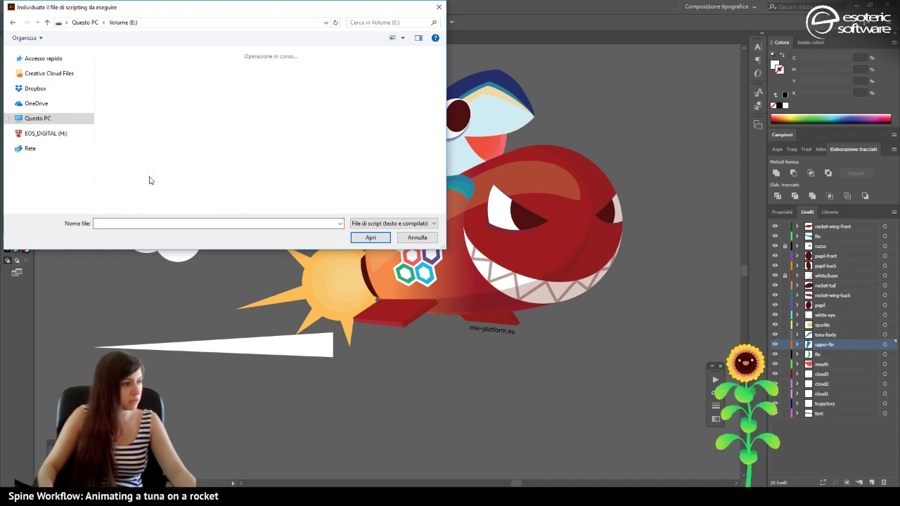
pyautogui.scroll(-3, 267, 169)
pyautogui.scroll(5, 264, 173)
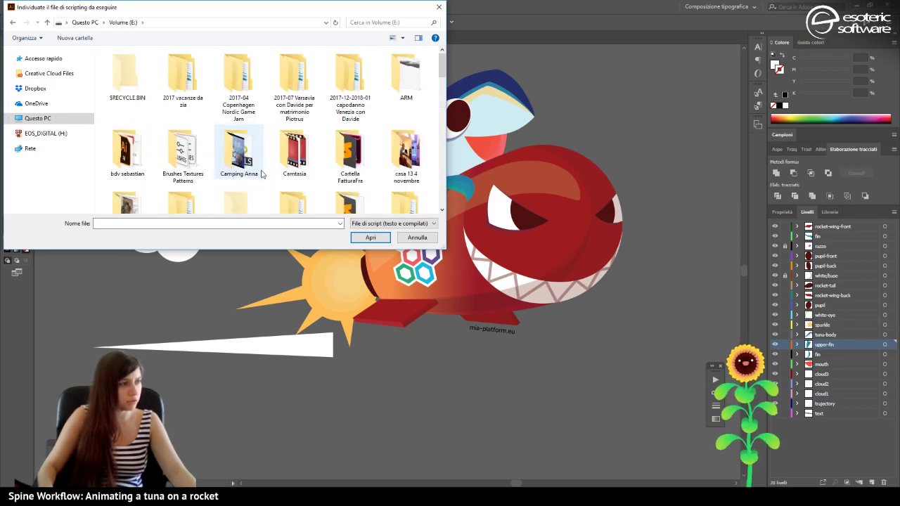
pyautogui.press('i')
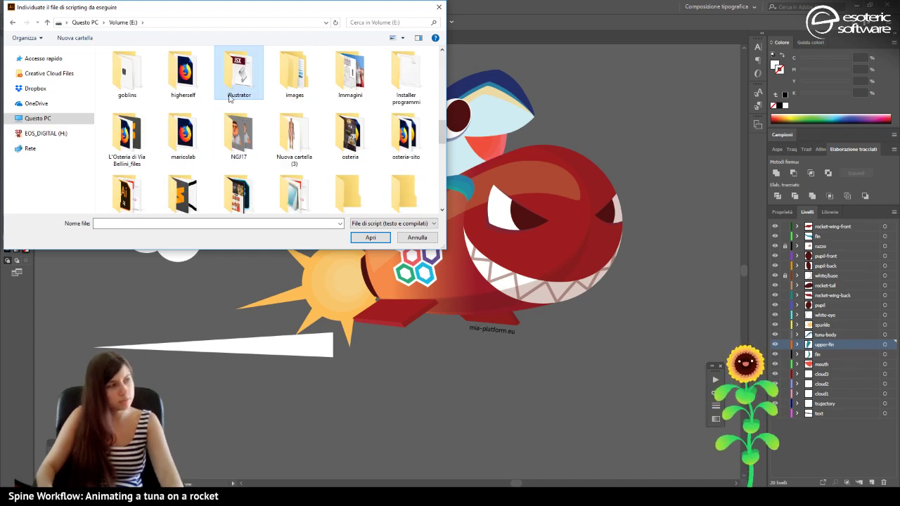
pyautogui.doubleClick(231, 95)
pyautogui.doubleClick(133, 64)
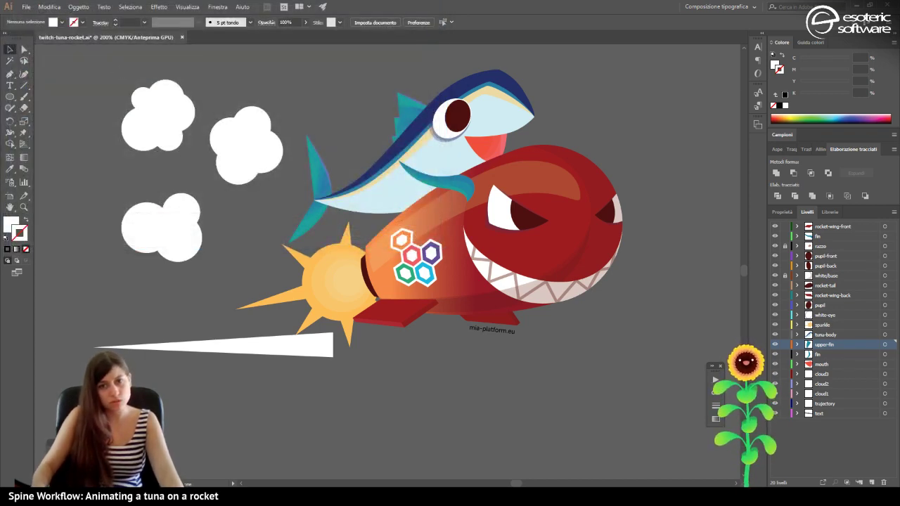
pyautogui.moveTo(518, 211); pyautogui.dragTo(376, 73)
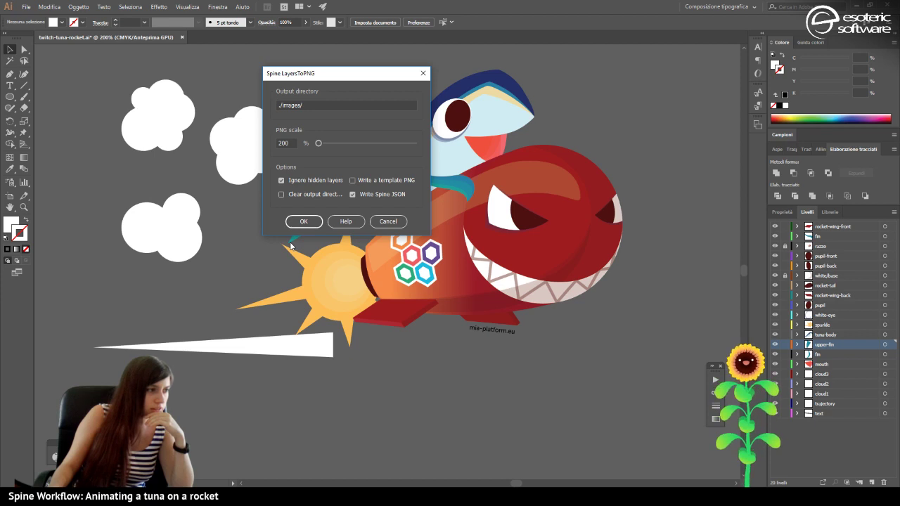
# Inspect twitch-tuna-rocket.ai in the tuna-rocket-spine folder, look at Volume (E:), and close the folder window.
pyautogui.hotkey('alt', 'Tab')
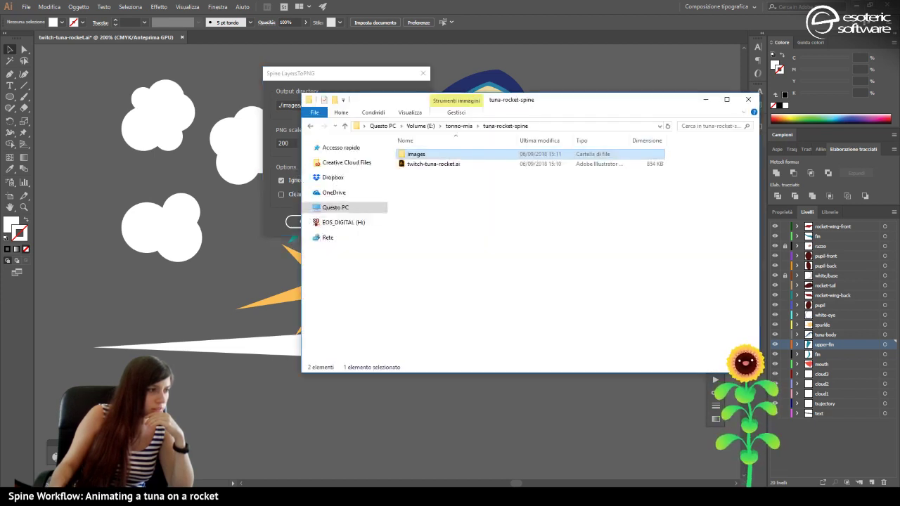
pyautogui.click(423, 165)
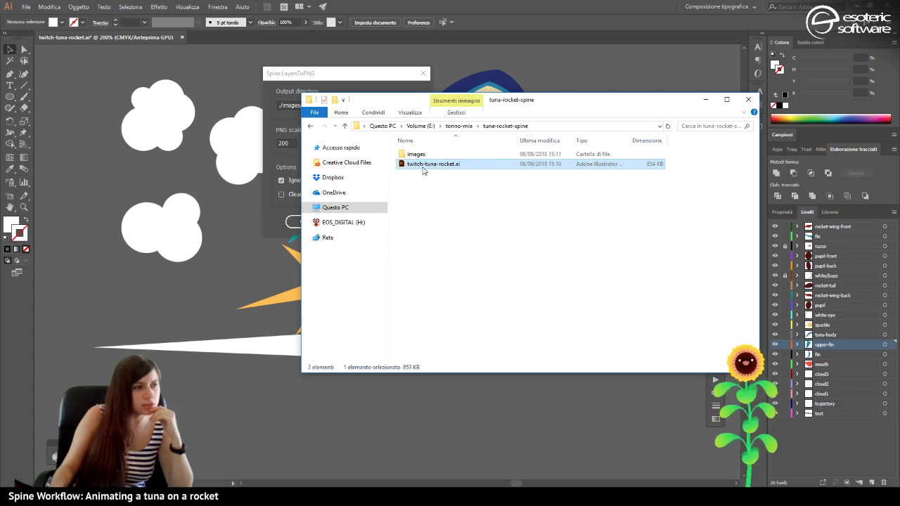
pyautogui.click(420, 126)
pyautogui.click(748, 99)
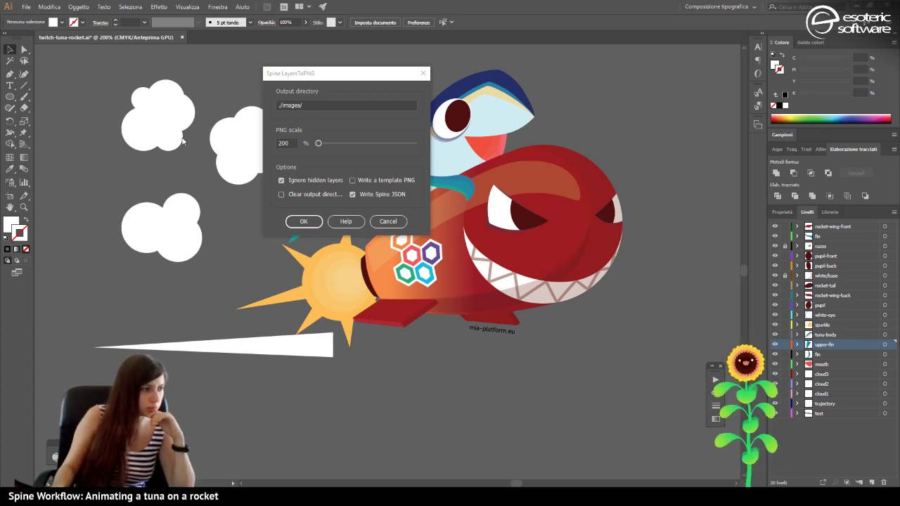
# Enable clearing the output directory and writing a template PNG, and export the layers at 200% with Spine JSON.
pyautogui.click(305, 194)
pyautogui.click(357, 179)
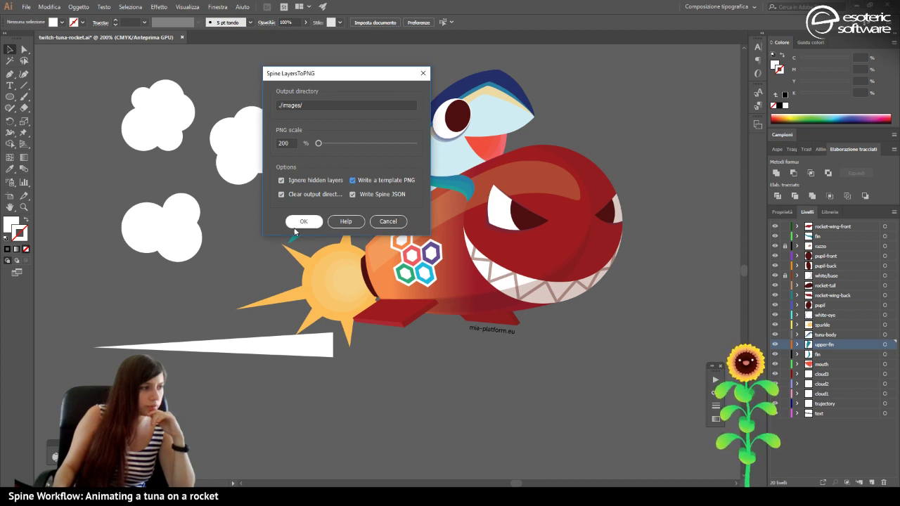
pyautogui.click(306, 222)
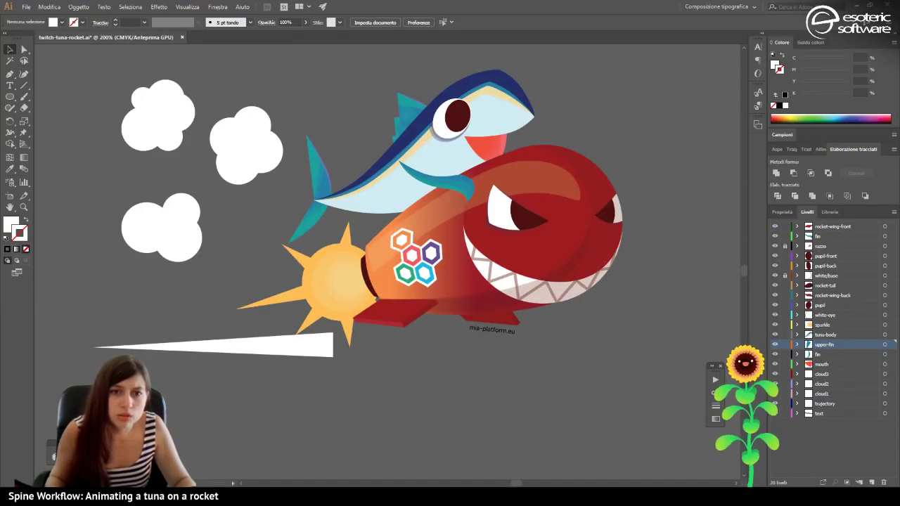
# Browse the Adobe Illustrator CC 2018 program folder for a scripts location, checking Scripting, Script di esempio and Plug-in.
pyautogui.moveTo(899, 271); pyautogui.dragTo(255, 96)
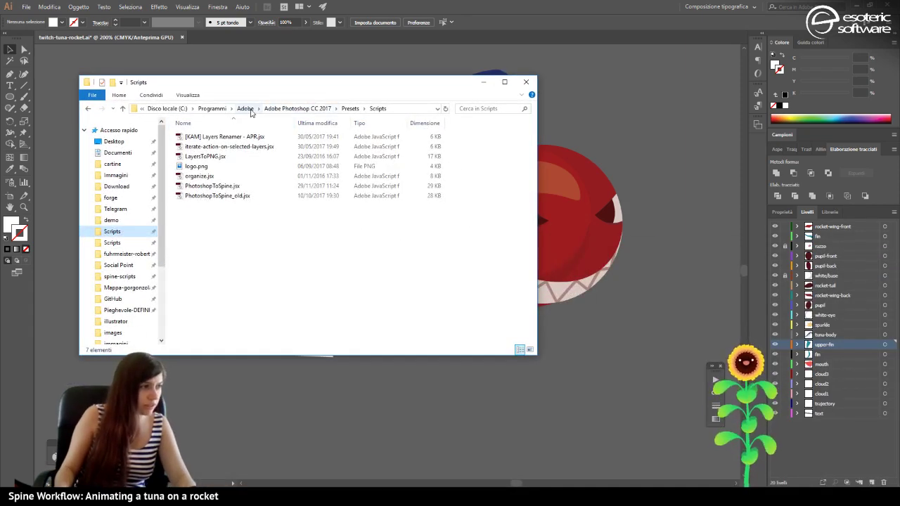
pyautogui.click(246, 108)
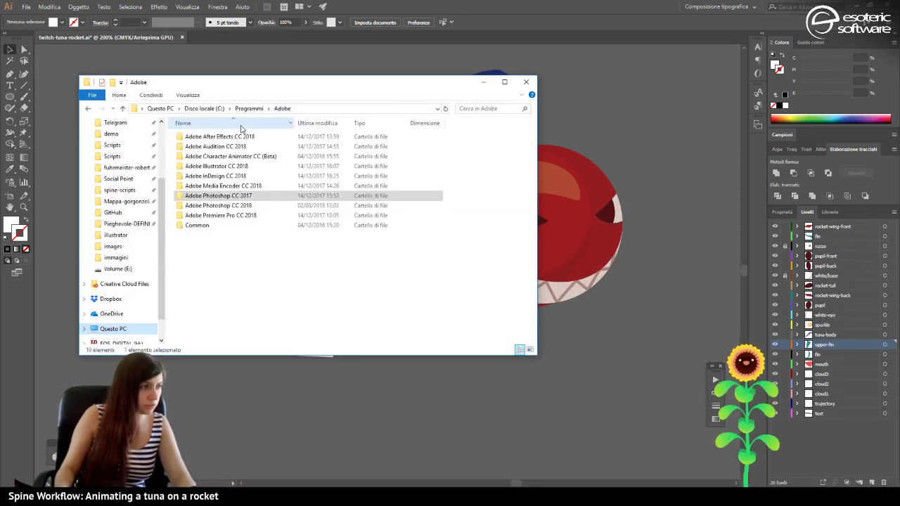
pyautogui.click(227, 167)
pyautogui.doubleClick(227, 167)
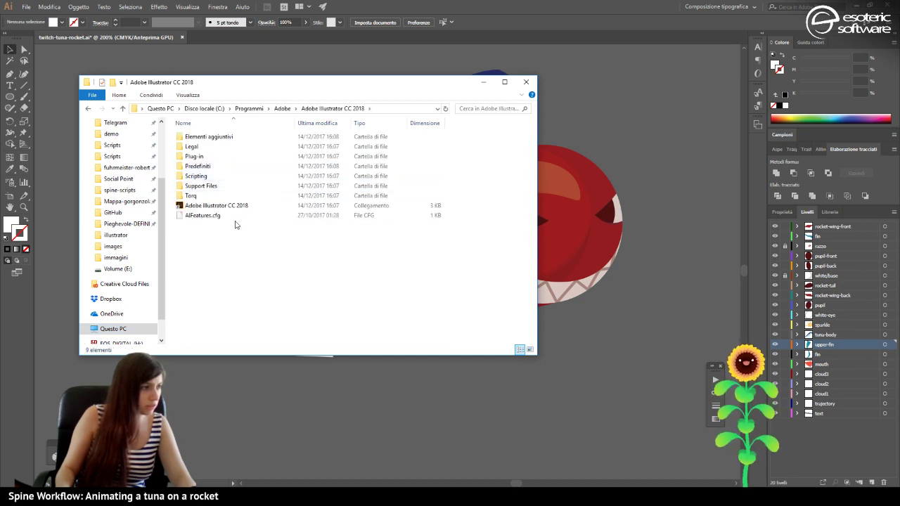
pyautogui.click(202, 179)
pyautogui.doubleClick(203, 180)
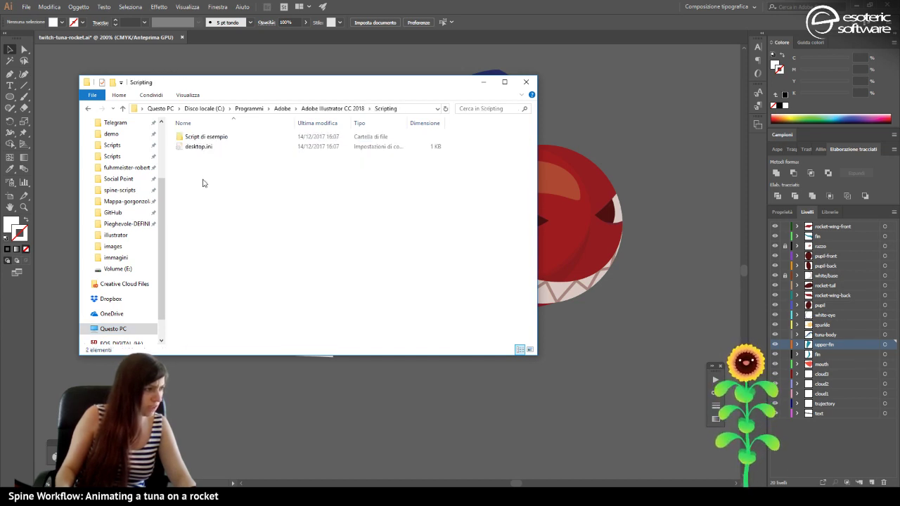
pyautogui.doubleClick(220, 136)
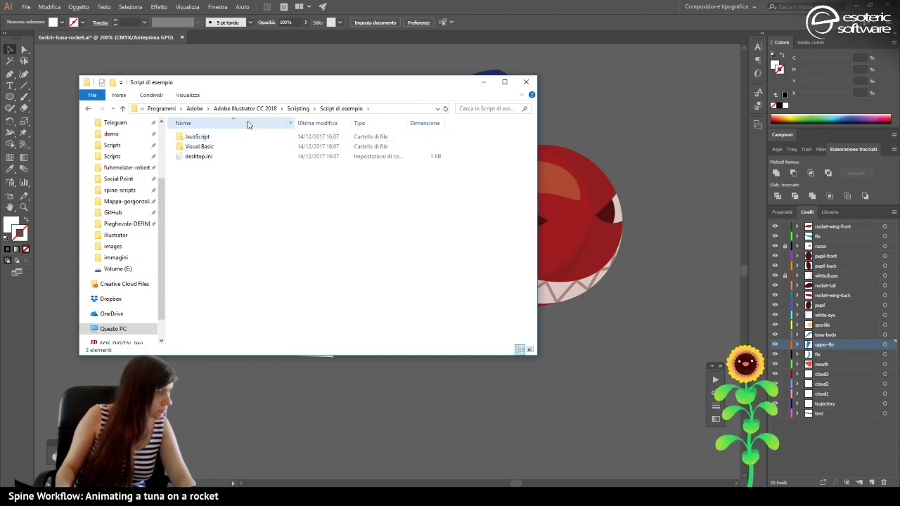
pyautogui.click(270, 108)
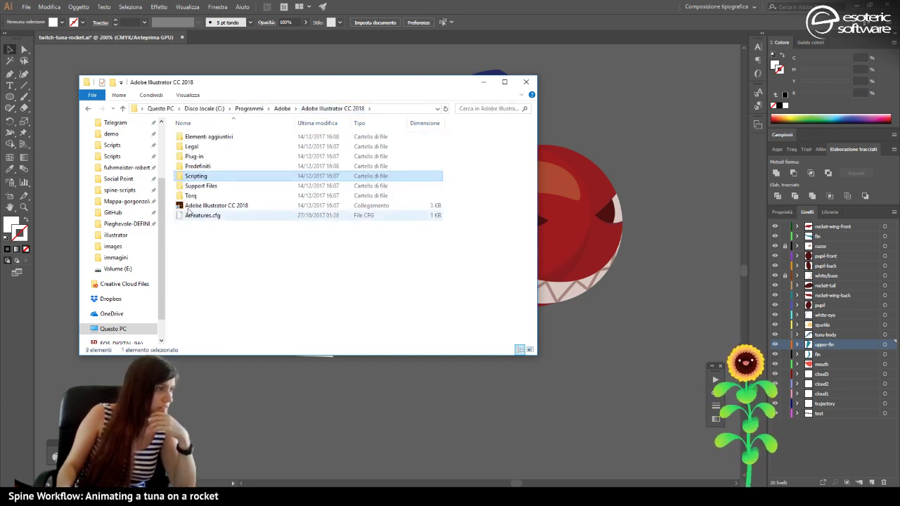
pyautogui.doubleClick(207, 158)
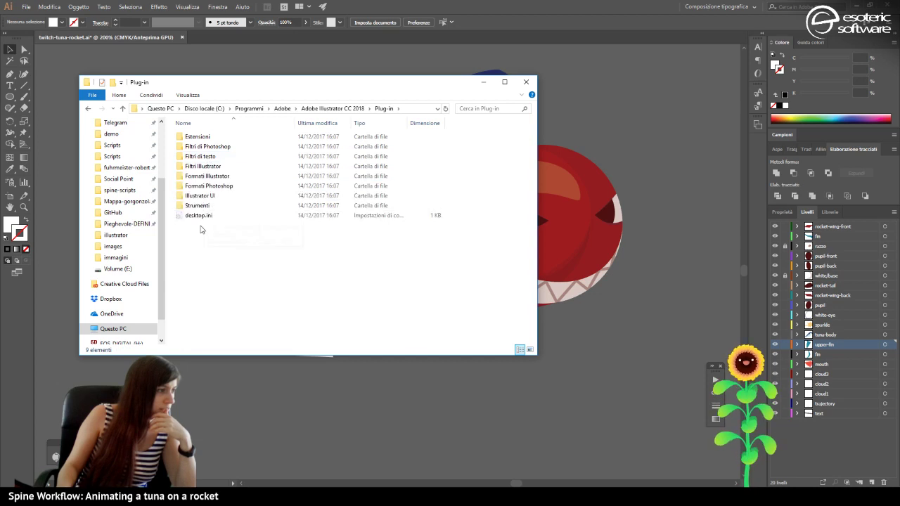
# Look at the Adobe Photoshop CC 2018 Scripts folder, collapse the quick access list, and return to the Photoshop program folder.
pyautogui.scroll(1, 121, 187)
pyautogui.click(120, 182)
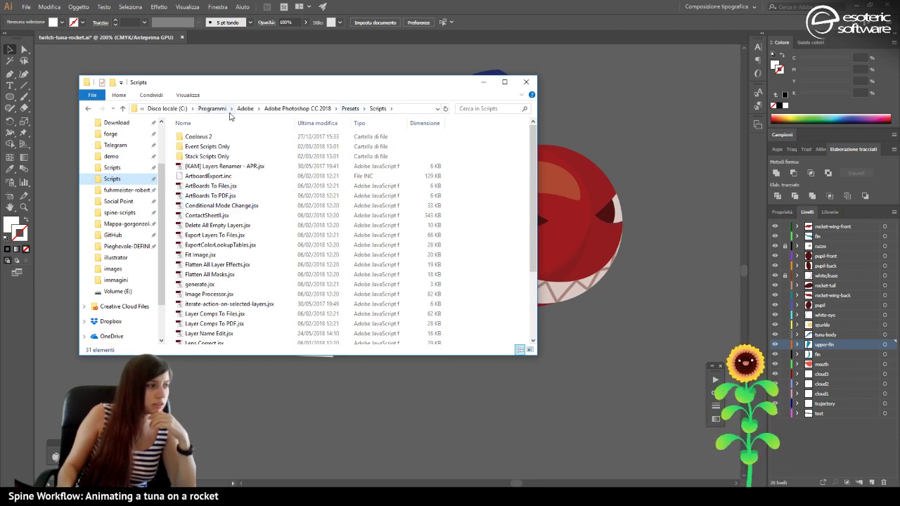
pyautogui.scroll(2, 120, 162)
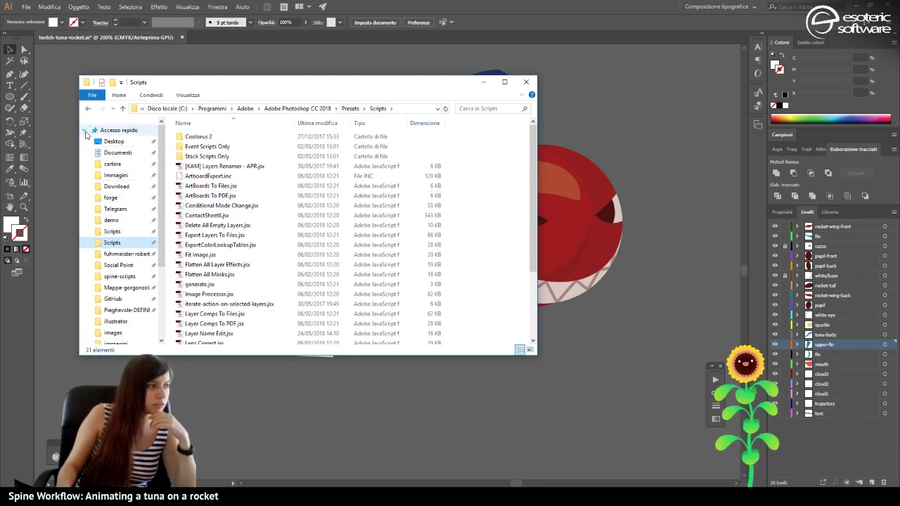
pyautogui.click(85, 131)
pyautogui.click(295, 108)
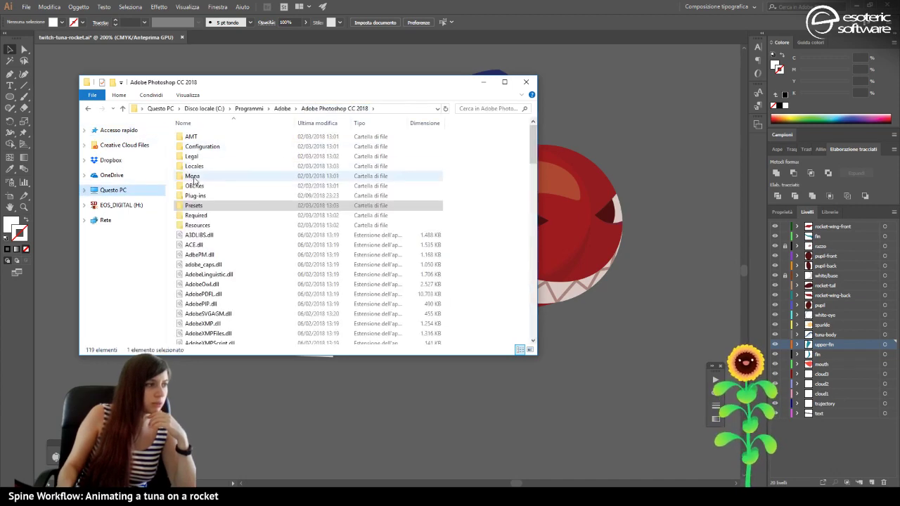
# Return to the Adobe Illustrator CC 2018 folder and check its Elementi aggiuntivi, Plug-in and Predefiniti subfolders.
pyautogui.click(282, 108)
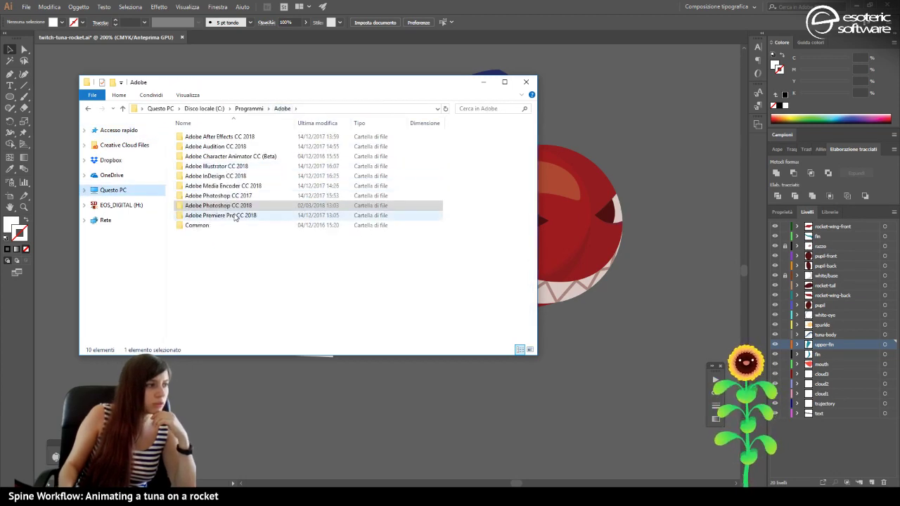
pyautogui.doubleClick(234, 166)
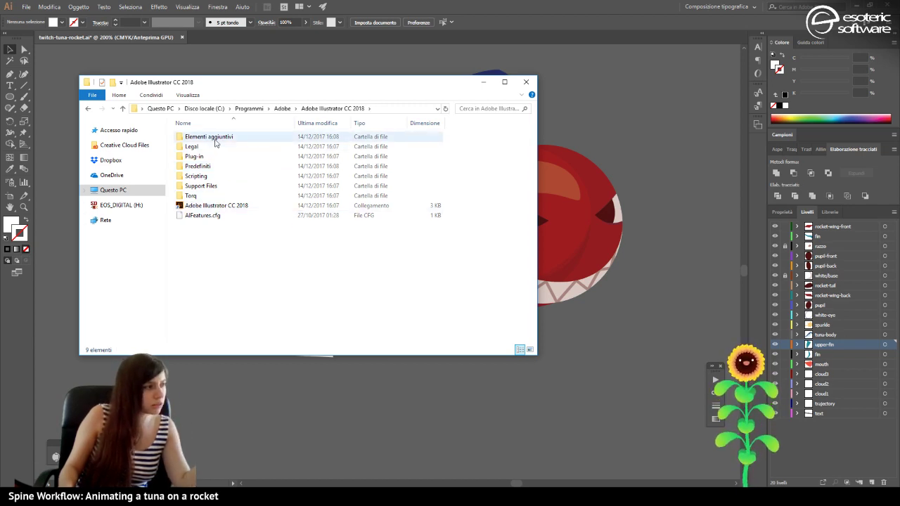
pyautogui.doubleClick(215, 142)
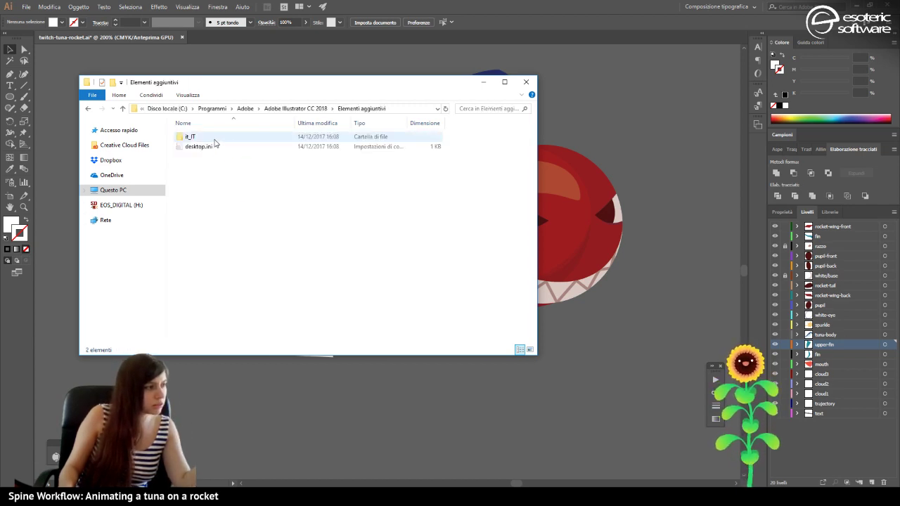
pyautogui.click(287, 110)
pyautogui.click(197, 157)
pyautogui.doubleClick(197, 157)
pyautogui.click(333, 108)
pyautogui.doubleClick(197, 167)
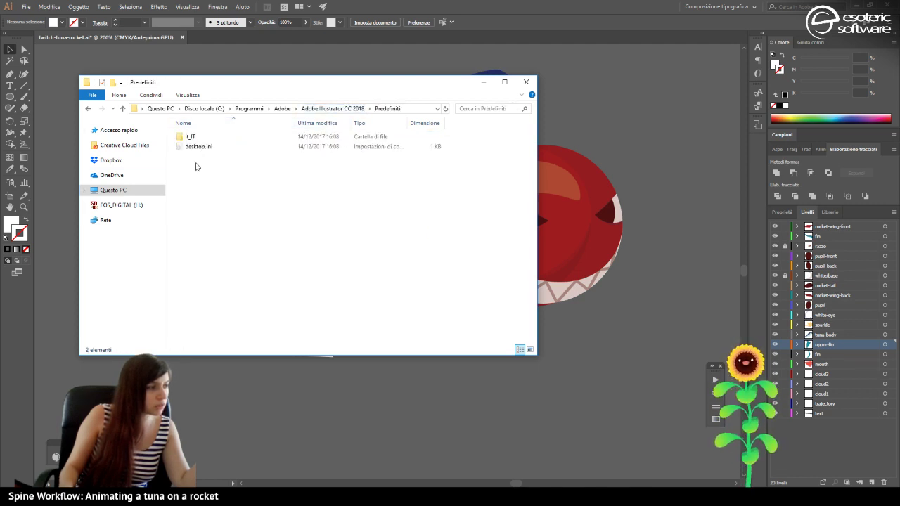
pyautogui.click(332, 108)
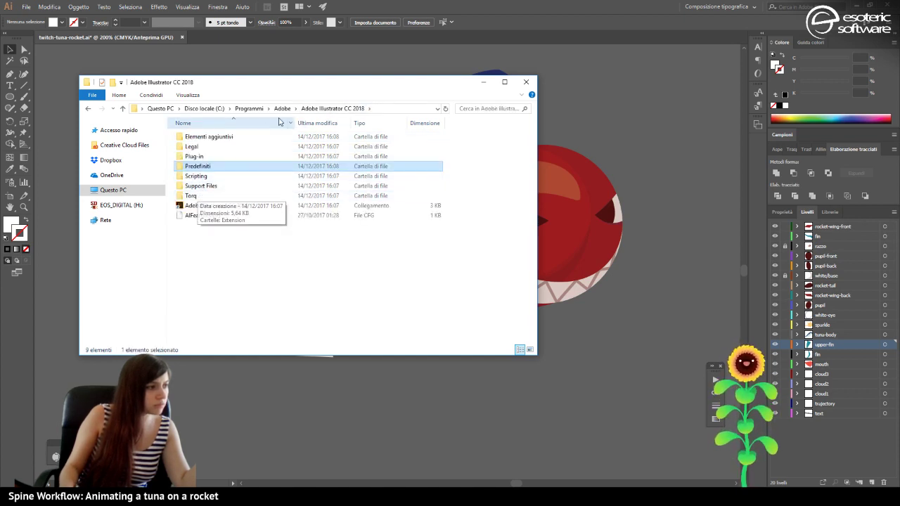
# Look inside Illustrator's Torq folder and its Extension subfolder, and close the folder window.
pyautogui.click(220, 206)
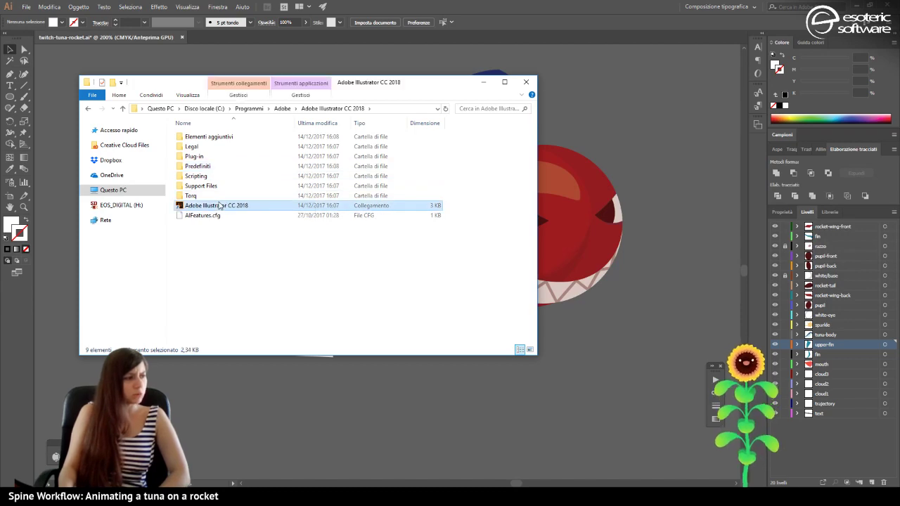
pyautogui.doubleClick(228, 196)
pyautogui.doubleClick(235, 137)
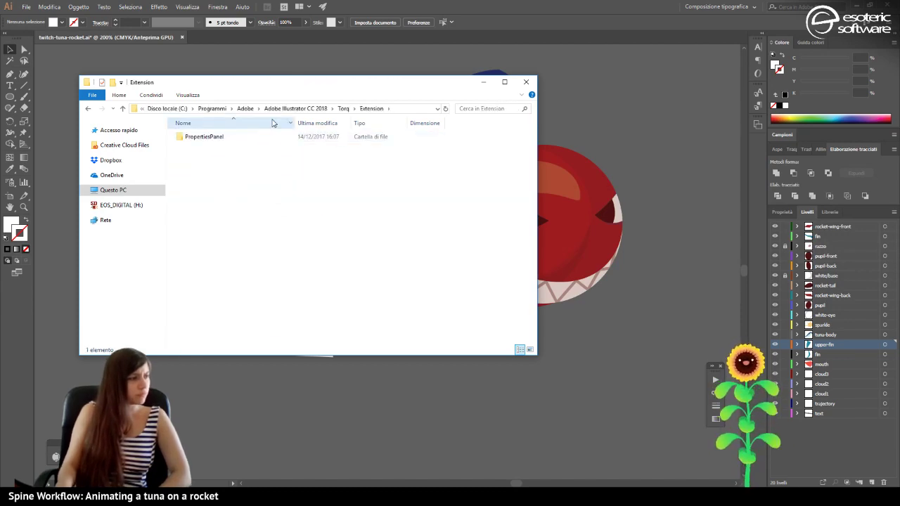
pyautogui.click(526, 81)
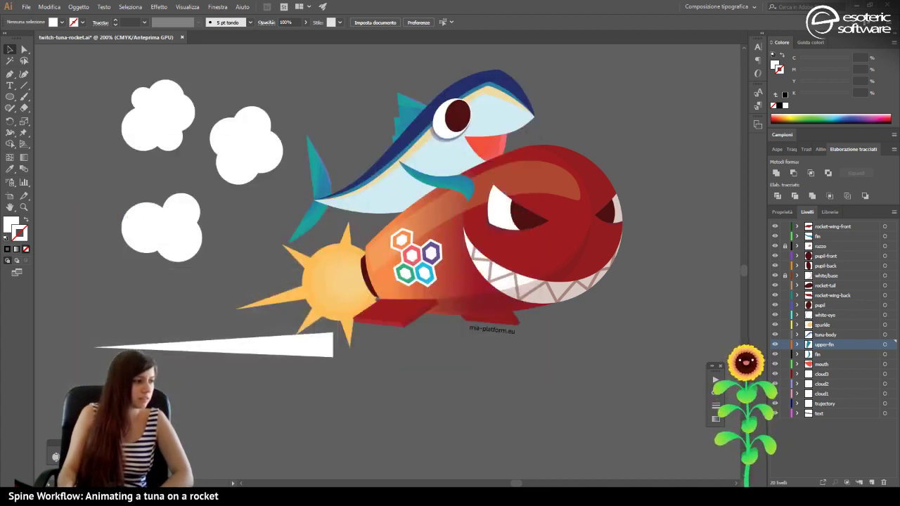
# Open a new file browser window, view the drives under Questo PC, and close it.
pyautogui.press('super+e')
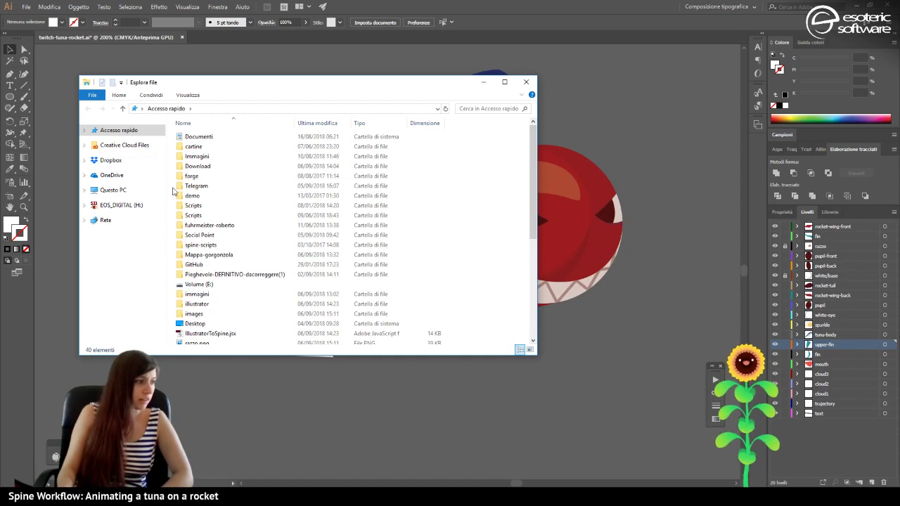
pyautogui.click(205, 185)
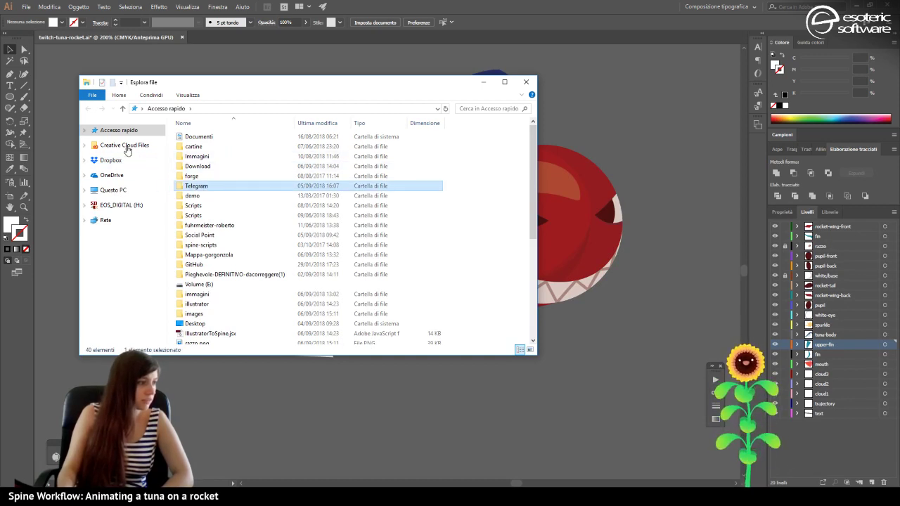
pyautogui.click(99, 192)
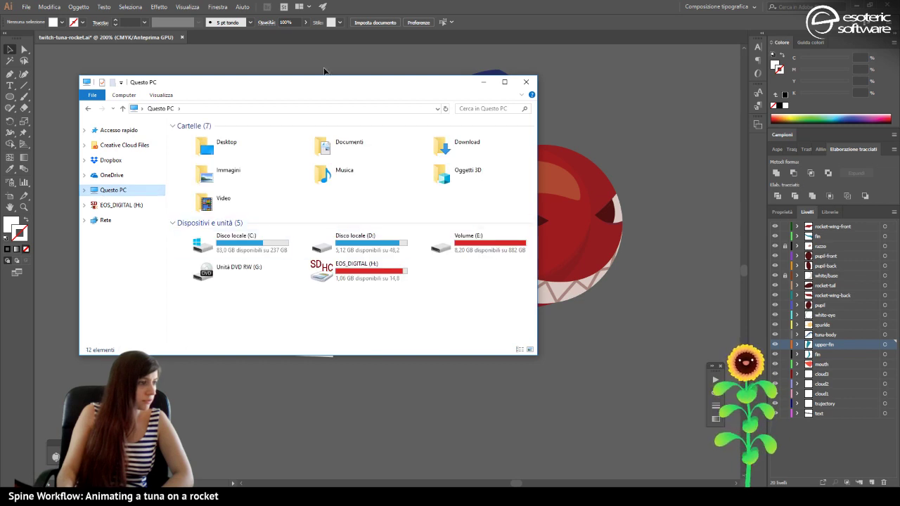
pyautogui.hotkey('alt', 'F4')
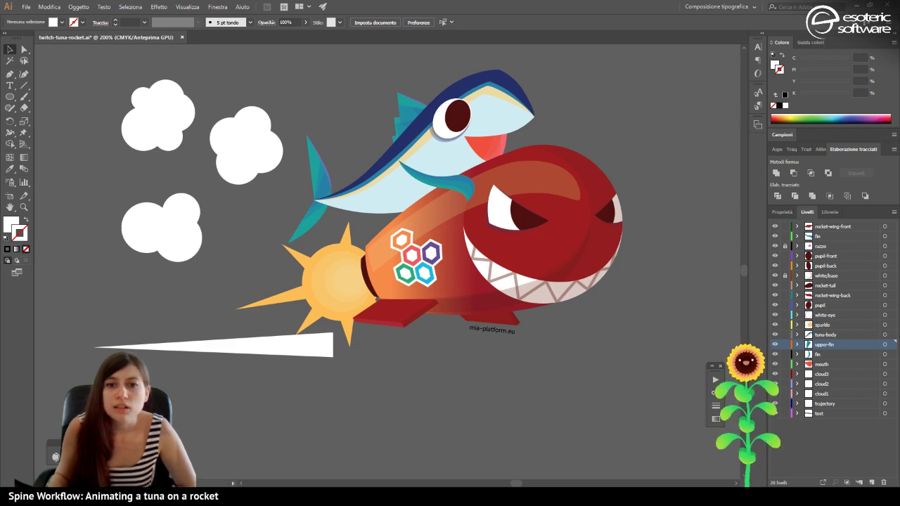
# Bring the exported images folder window over the artwork and place the Spine window with the untitled project beside it.
pyautogui.hotkey('alt', 'Tab')
pyautogui.moveTo(702, 145); pyautogui.dragTo(457, 56)
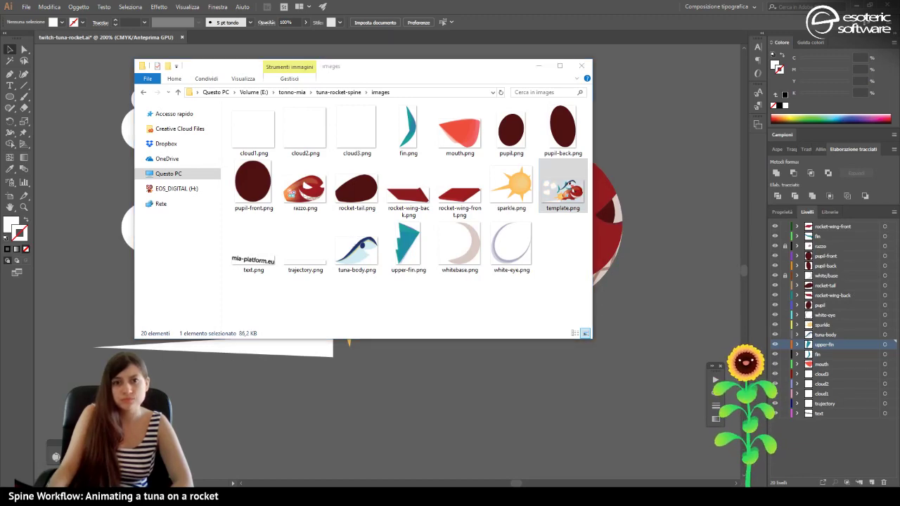
pyautogui.moveTo(773, 257); pyautogui.dragTo(502, 96)
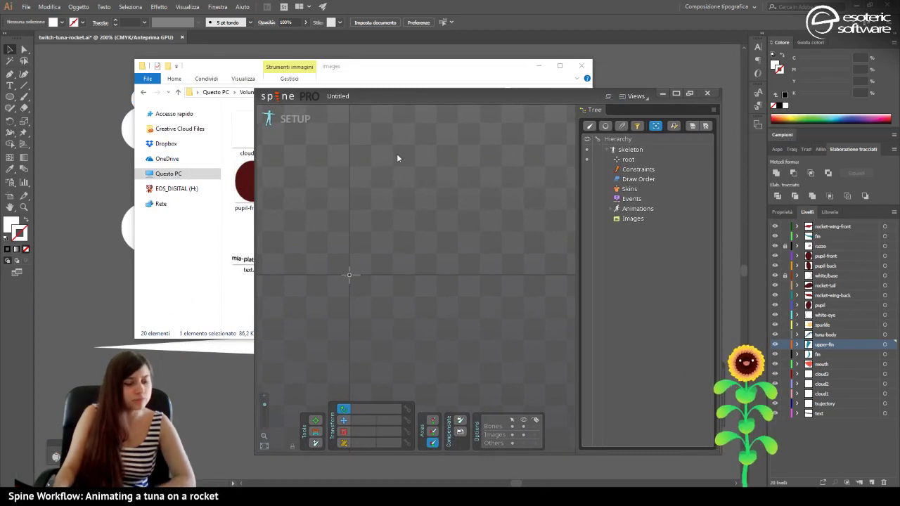
# Save the Spine project as twitch-tuna-rocket in the tuna-rocket-spine folder.
pyautogui.hotkey('ctrl', 's')
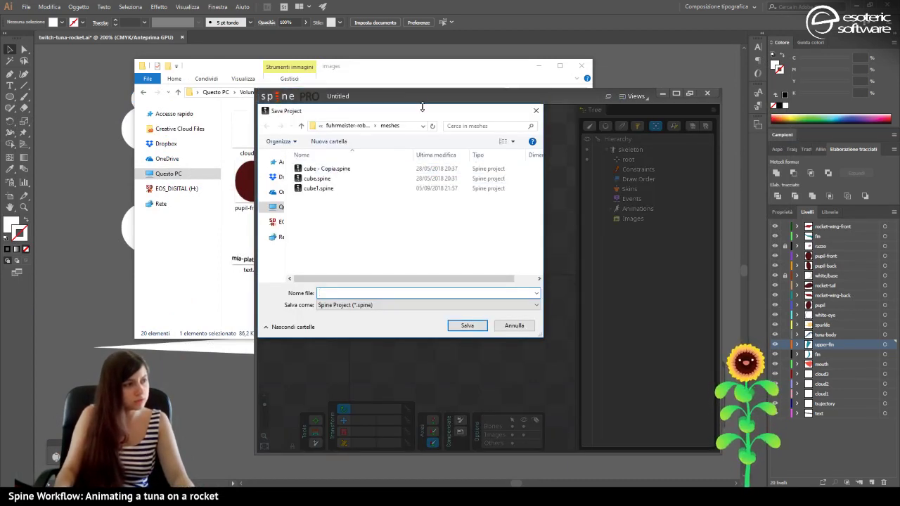
pyautogui.press('Escape')
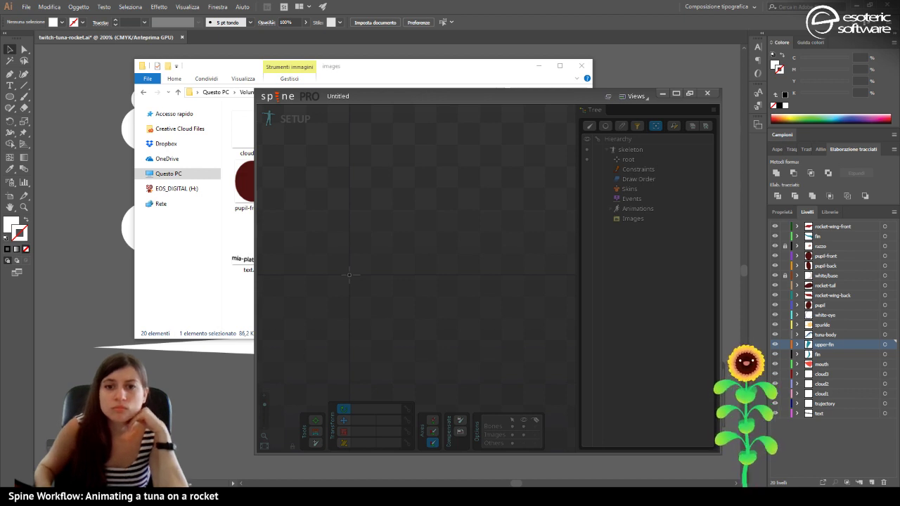
pyautogui.hotkey('ctrl', 's')
pyautogui.write('tuna-roc')
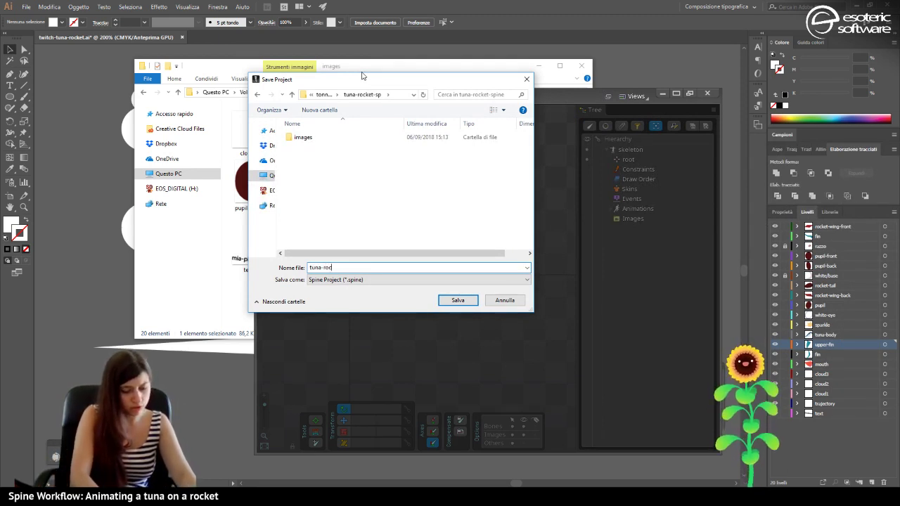
pyautogui.write('ket')
pyautogui.press('BackSpace')
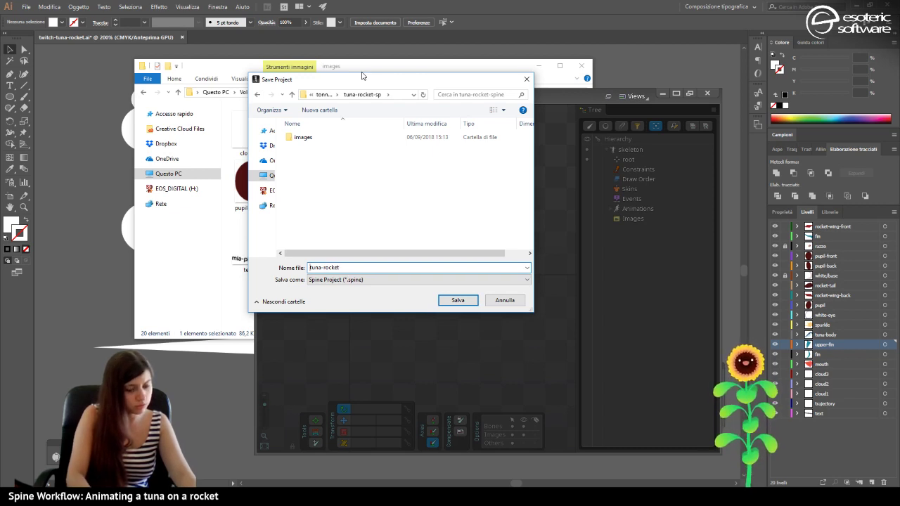
pyautogui.write('twitch-')
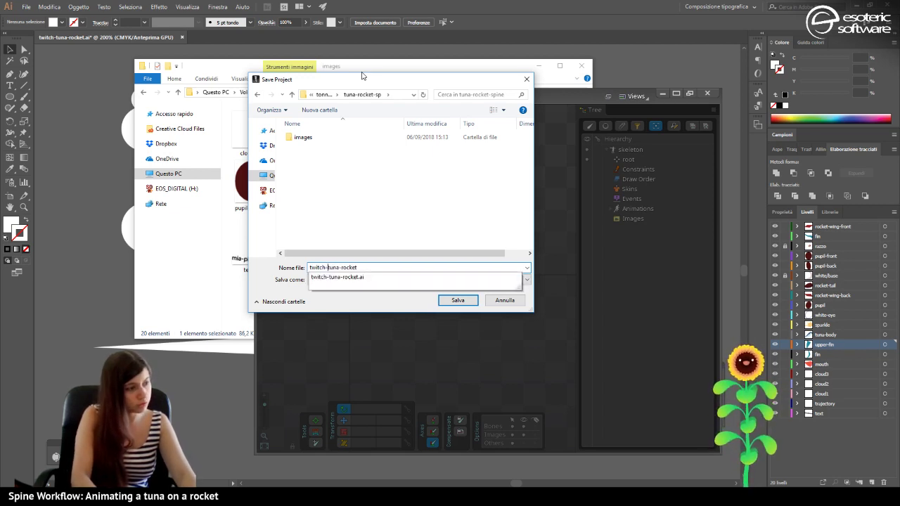
pyautogui.click(407, 267)
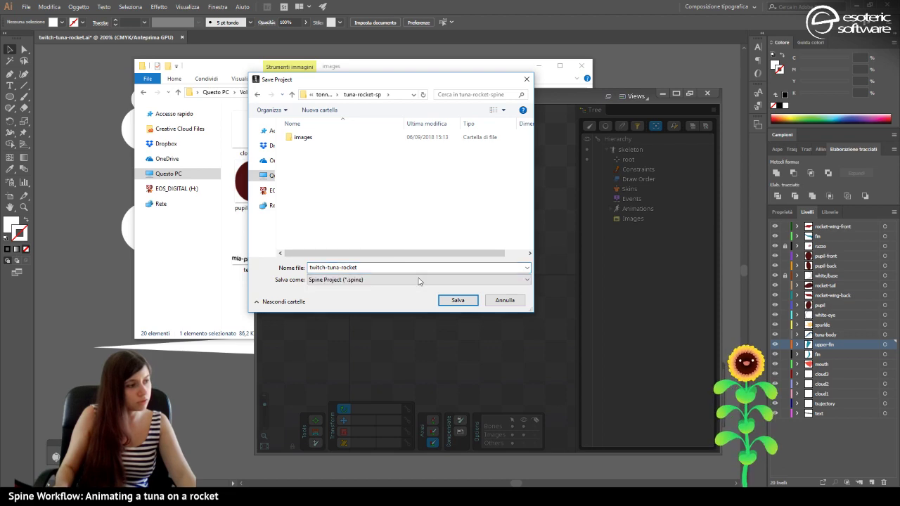
pyautogui.click(458, 300)
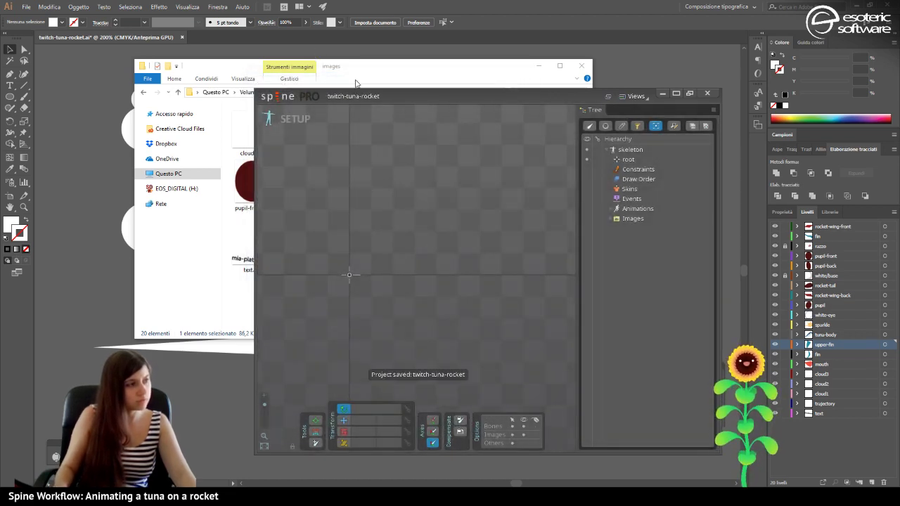
# Move the images folder window aside and set the Spine project's images path to the images folder.
pyautogui.click(356, 84)
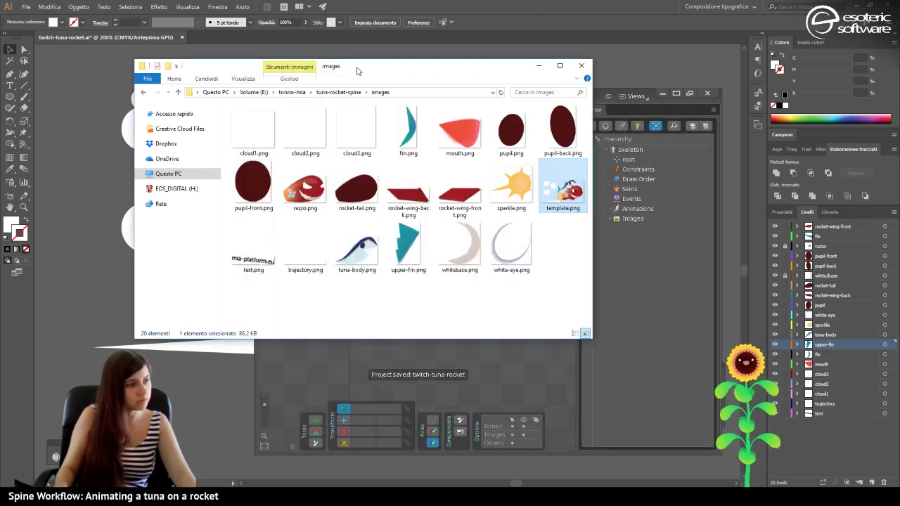
pyautogui.moveTo(386, 68); pyautogui.dragTo(215, 28)
pyautogui.click(612, 223)
pyautogui.click(616, 219)
pyautogui.click(627, 219)
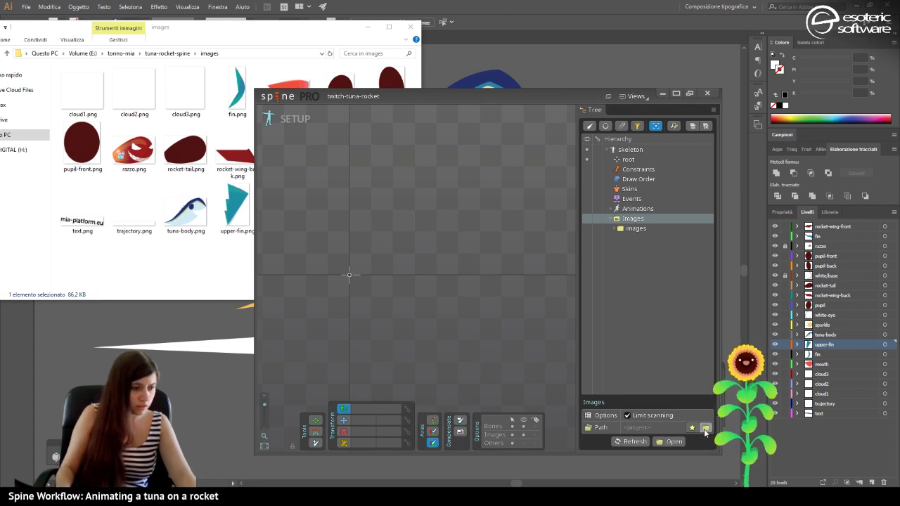
pyautogui.click(706, 430)
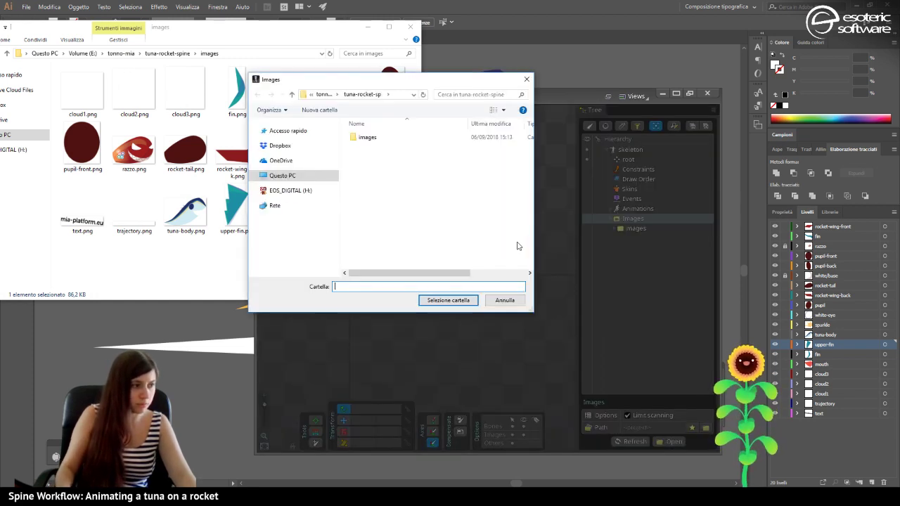
pyautogui.click(367, 137)
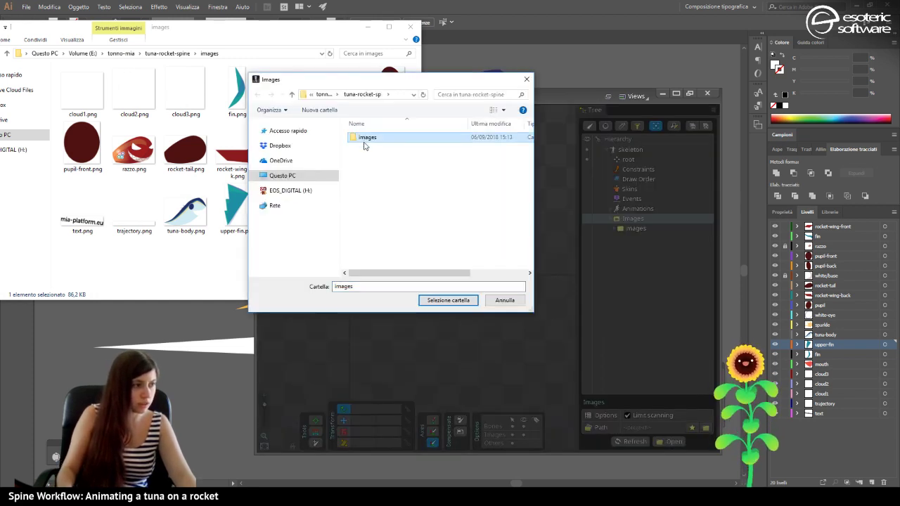
pyautogui.click(450, 300)
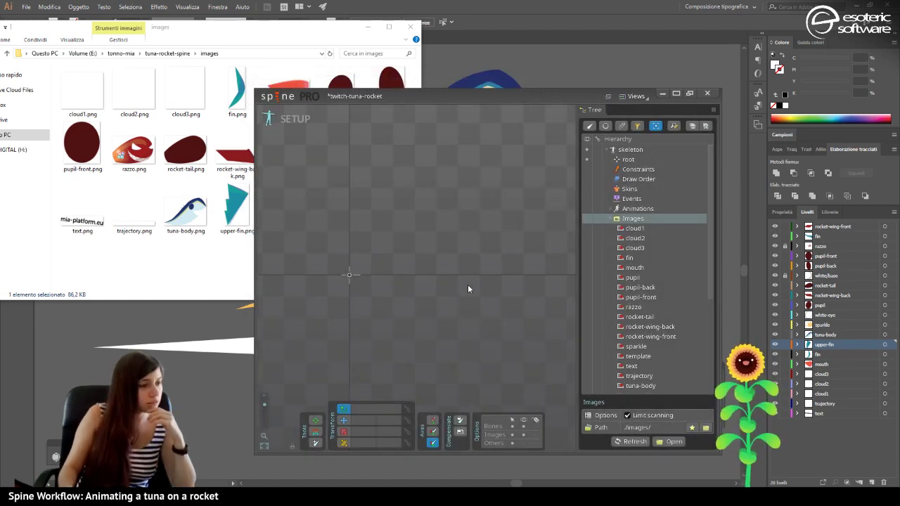
# Try placing all the images from cloud1 to whitebase on the canvas at once.
pyautogui.click(634, 228)
pyautogui.scroll(-3, 643, 341)
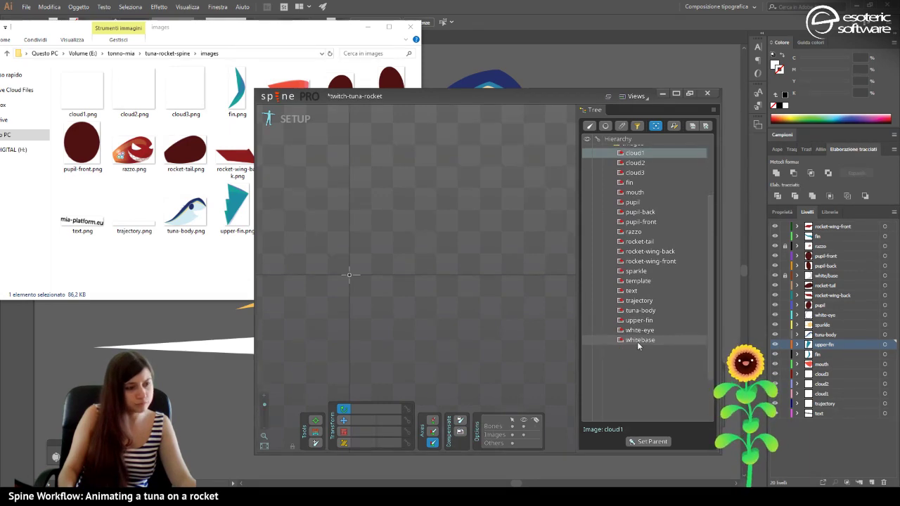
pyautogui.keyDown('shift'); pyautogui.click(638, 340); pyautogui.keyUp('shift')
pyautogui.moveTo(639, 340); pyautogui.dragTo(323, 176)
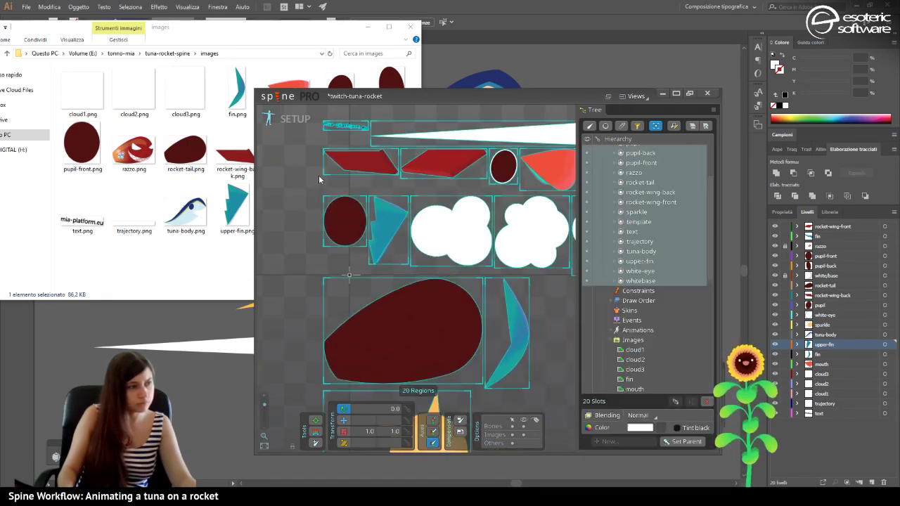
pyautogui.scroll(-5, 440, 271)
pyautogui.scroll(-4, 440, 276)
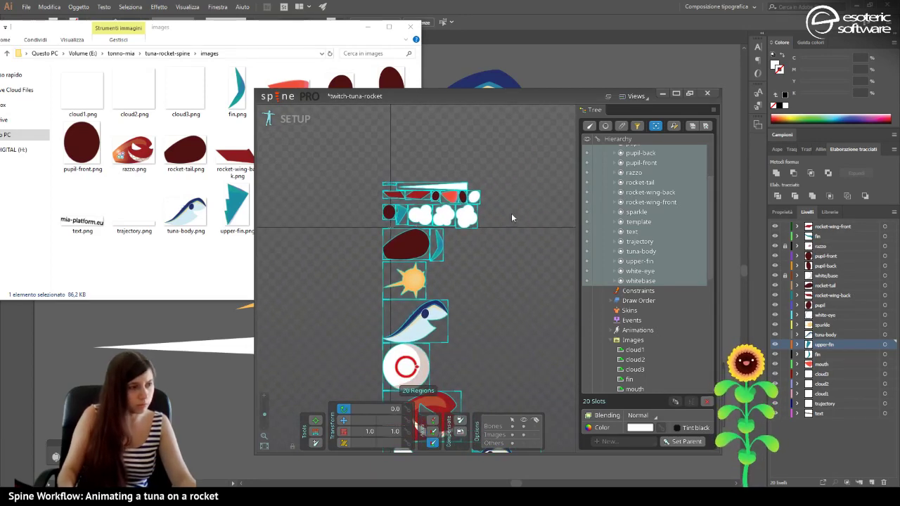
# Select and deselect the rocket-tail region, and undo the placement of all the images.
pyautogui.click(473, 248)
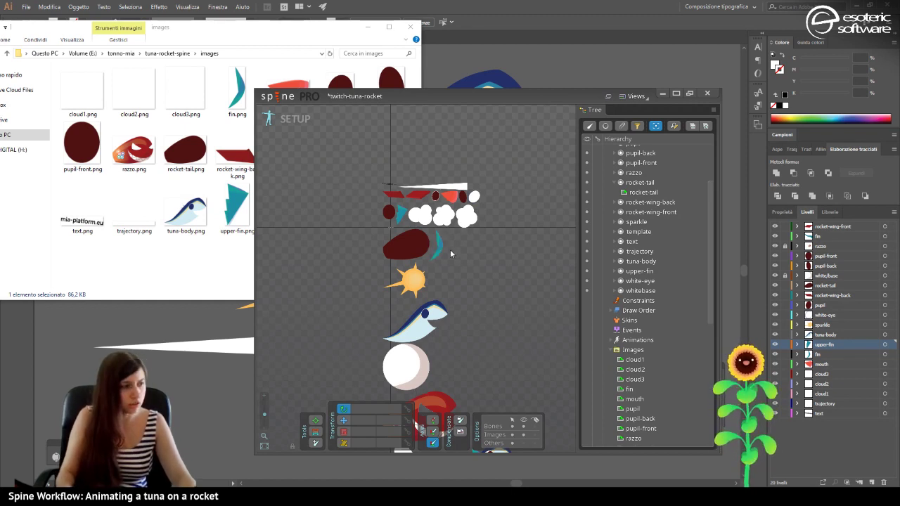
pyautogui.click(421, 253)
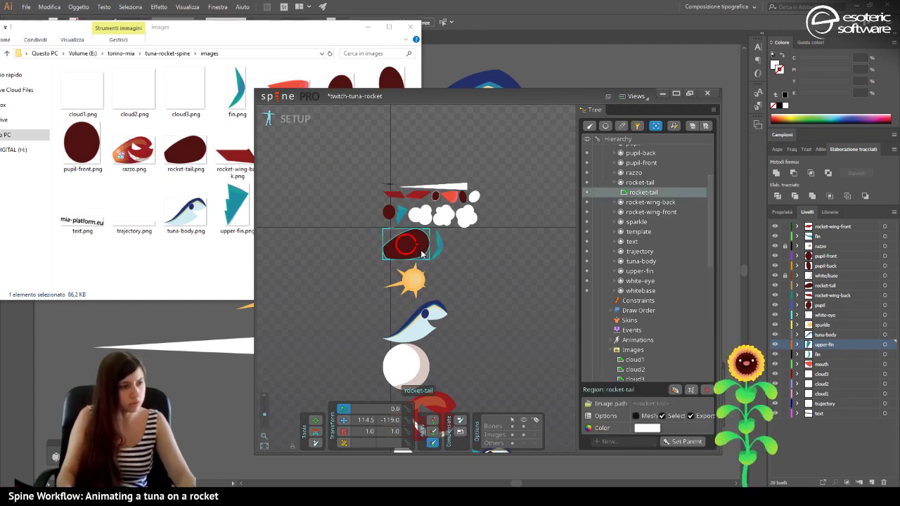
pyautogui.press('Escape')
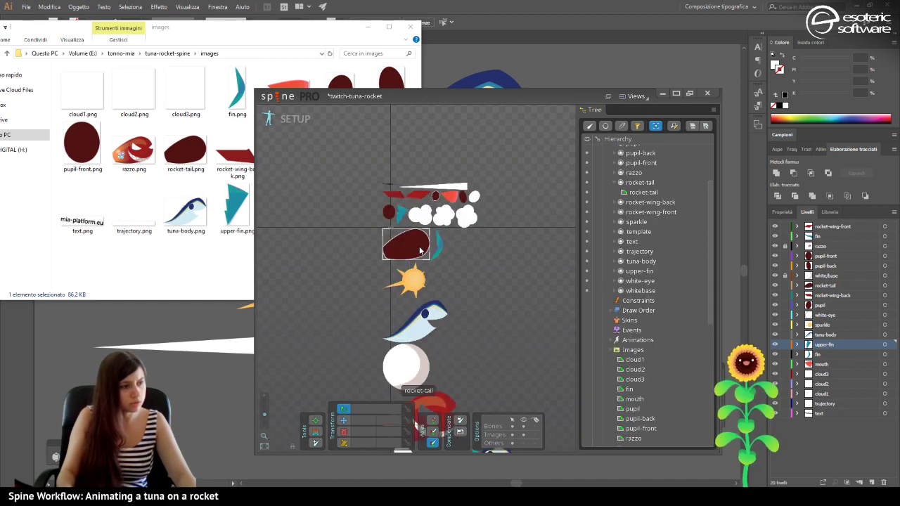
pyautogui.hotkey('ctrl', 'z')
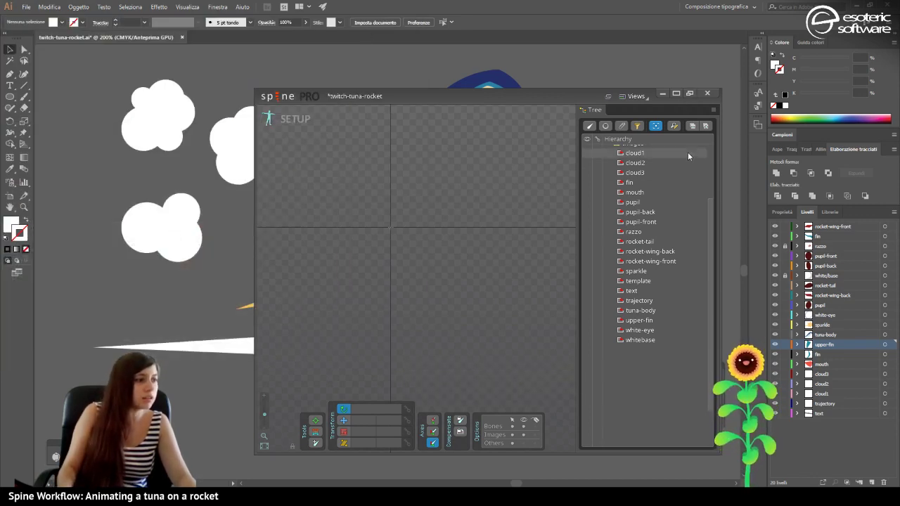
# Enlarge the Spine window, place the template image on the canvas and translate it to about -170.0, 263.4.
pyautogui.click(688, 94)
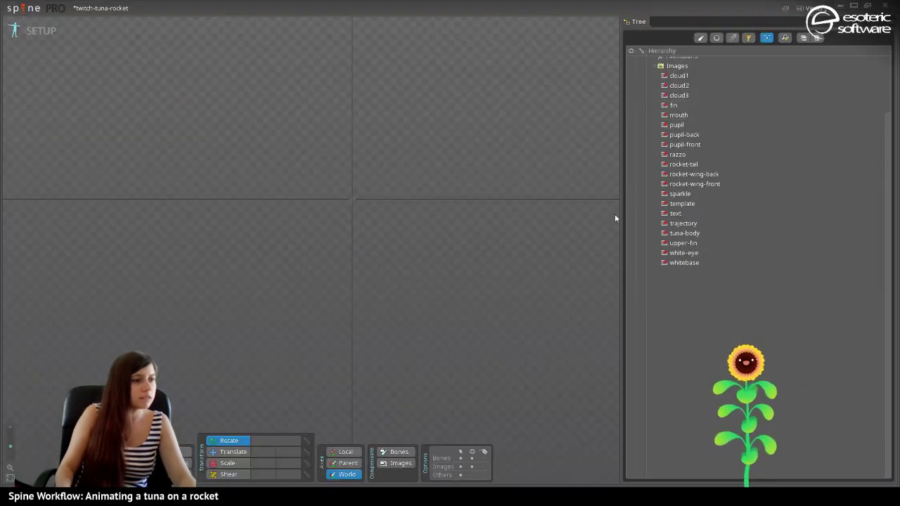
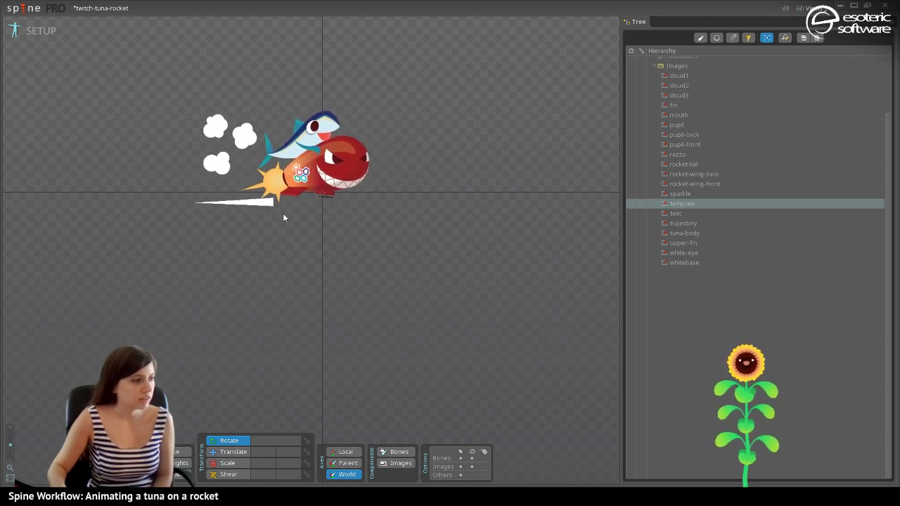
pyautogui.moveTo(11, 445); pyautogui.dragTo(14, 438)
pyautogui.moveTo(300, 140); pyautogui.dragTo(338, 230)
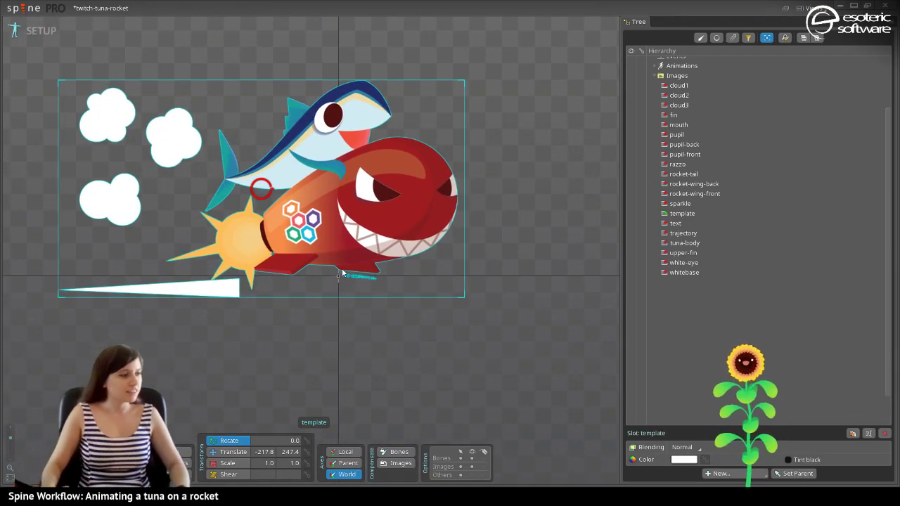
pyautogui.moveTo(309, 157); pyautogui.dragTo(336, 168)
pyautogui.hotkey('ctrl', 'z')
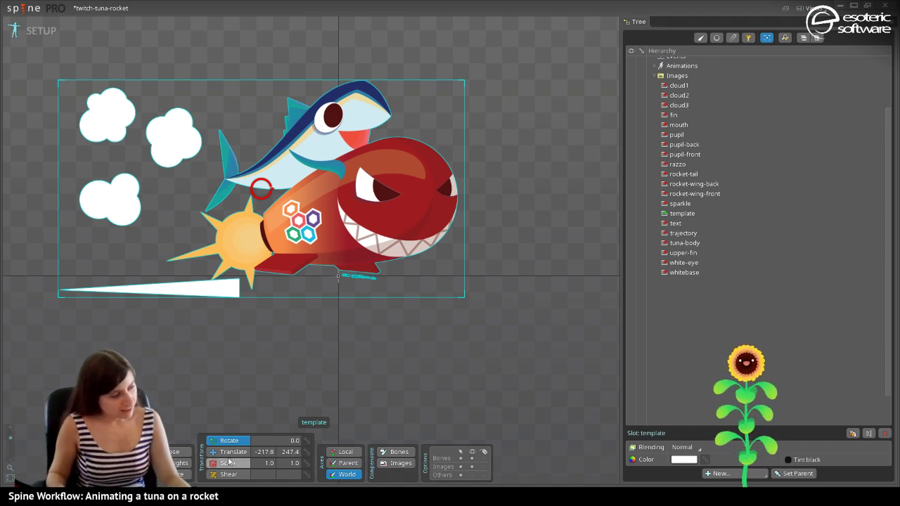
pyautogui.moveTo(281, 210)
pyautogui.mouseDown()
pyautogui.moveTo(288, 252)
pyautogui.moveTo(287, 237)
pyautogui.moveTo(267, 258)
pyautogui.moveTo(295, 188)
pyautogui.moveTo(276, 216)
pyautogui.moveTo(289, 224)
pyautogui.moveTo(301, 205)
pyautogui.moveTo(296, 220)
pyautogui.moveTo(293, 209)
pyautogui.mouseUp()
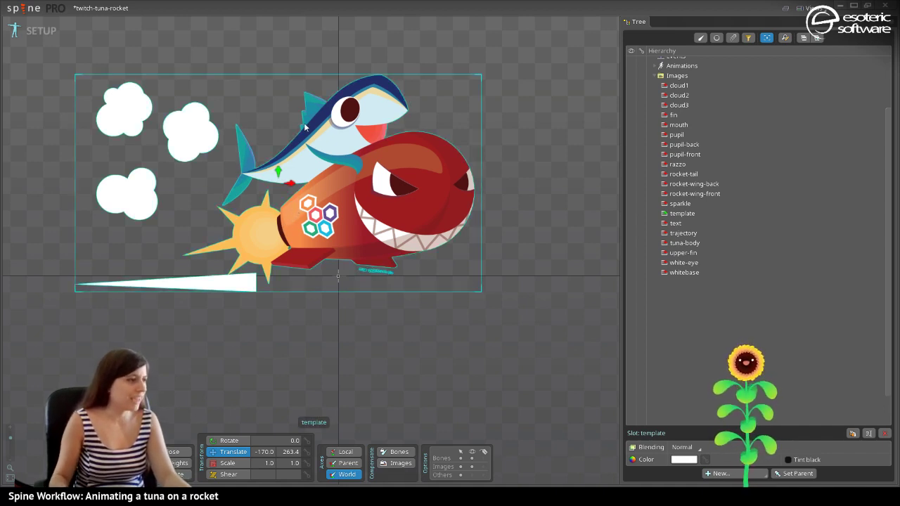
# Place the fin image over the tuna's tail fin in the template.
pyautogui.click(678, 85)
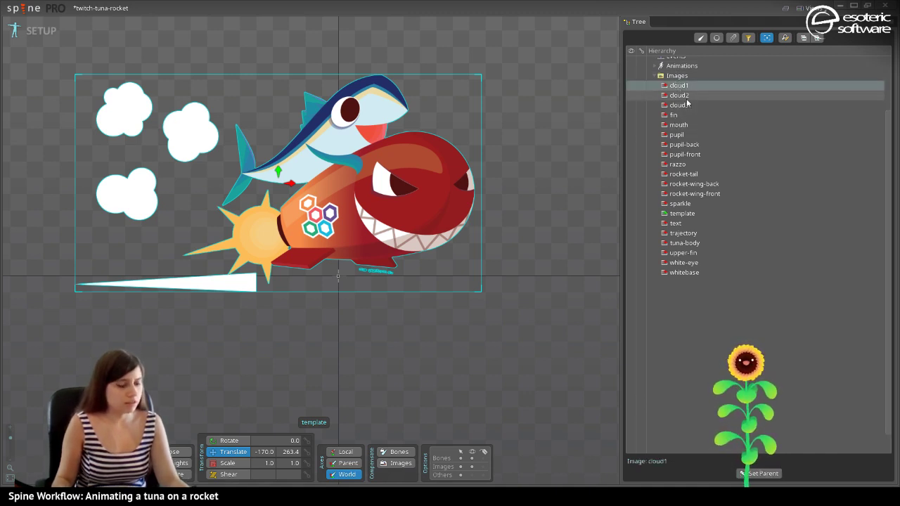
pyautogui.click(676, 115)
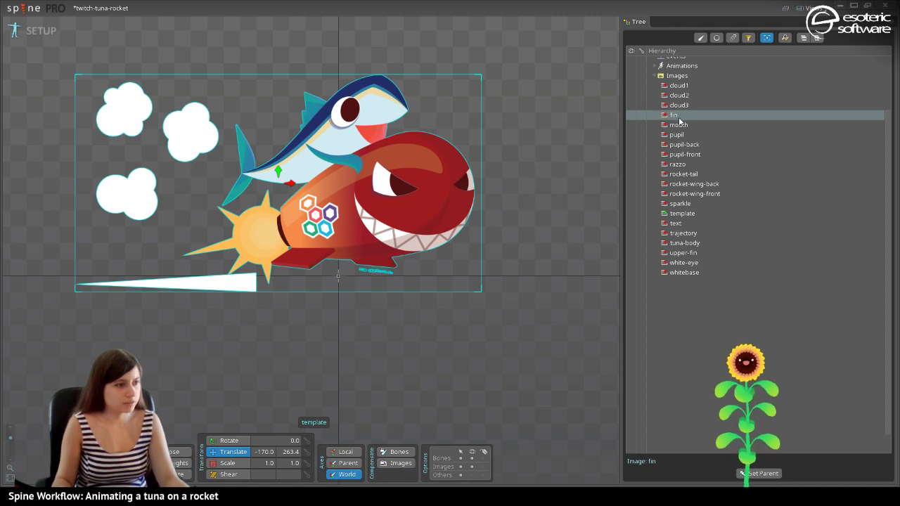
pyautogui.click(237, 220)
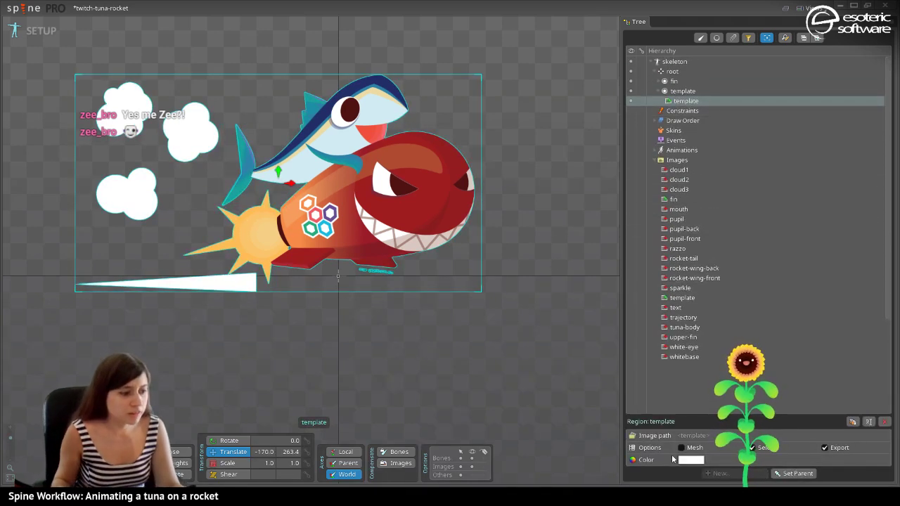
# Make the template region semi-transparent by setting its color alpha to 116.
pyautogui.click(687, 459)
pyautogui.click(198, 257)
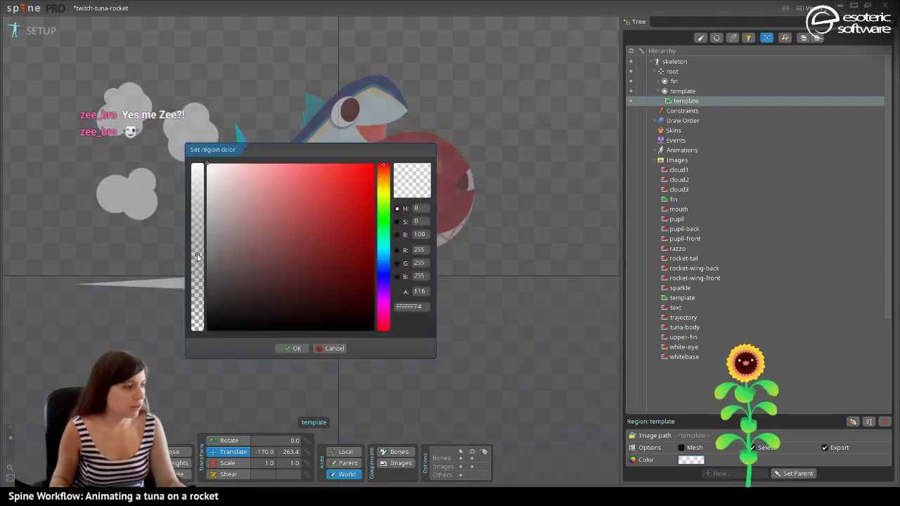
pyautogui.click(293, 348)
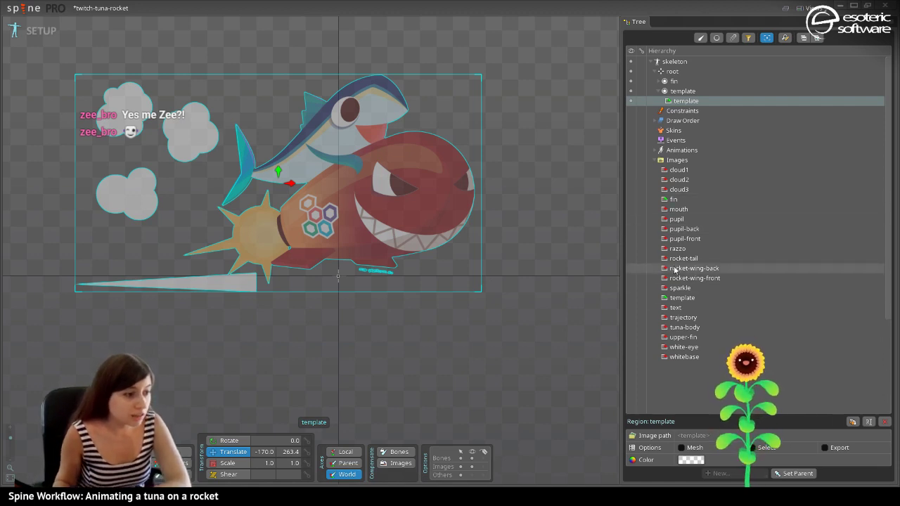
# Place the tuna-body image at about -37.92, 415.7 and the white-eye image at about 27.11, 472.8 over the template.
pyautogui.moveTo(682, 327); pyautogui.dragTo(324, 183)
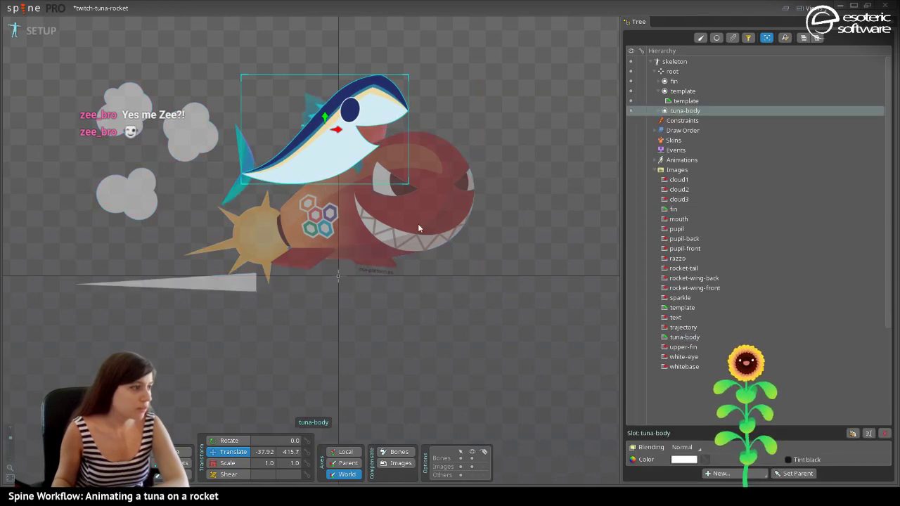
pyautogui.click(687, 358)
pyautogui.moveTo(696, 361); pyautogui.dragTo(340, 113)
pyautogui.moveTo(346, 178); pyautogui.dragTo(348, 167)
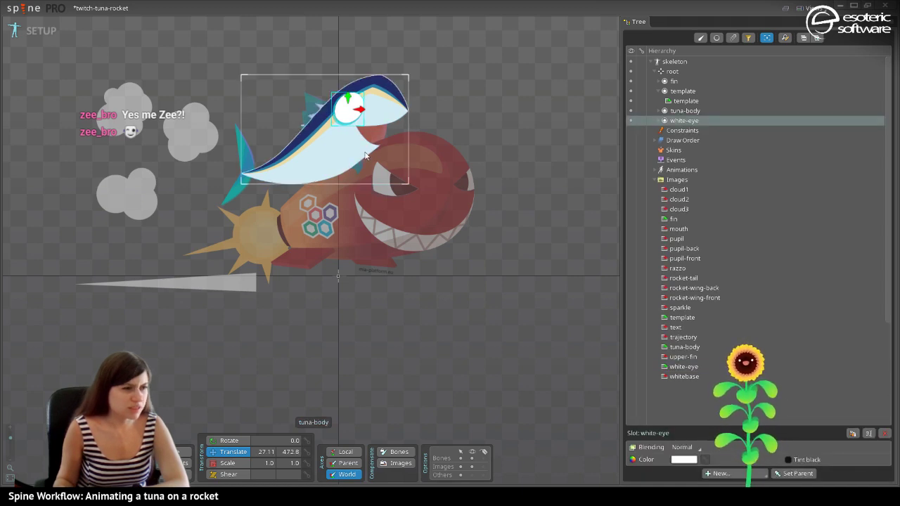
# Move the template slot to the top of the draw order, in front of the placed parts.
pyautogui.click(685, 101)
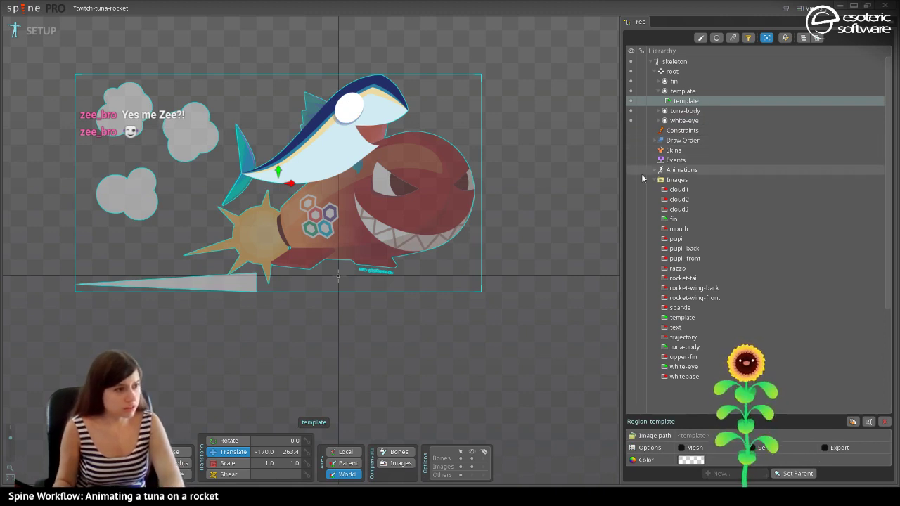
pyautogui.click(685, 91)
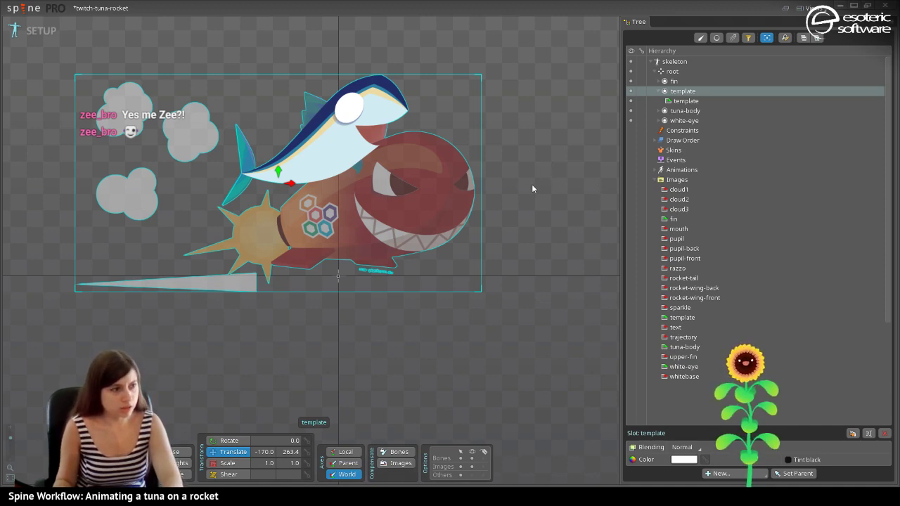
pyautogui.click(652, 141)
pyautogui.moveTo(680, 179); pyautogui.dragTo(671, 149)
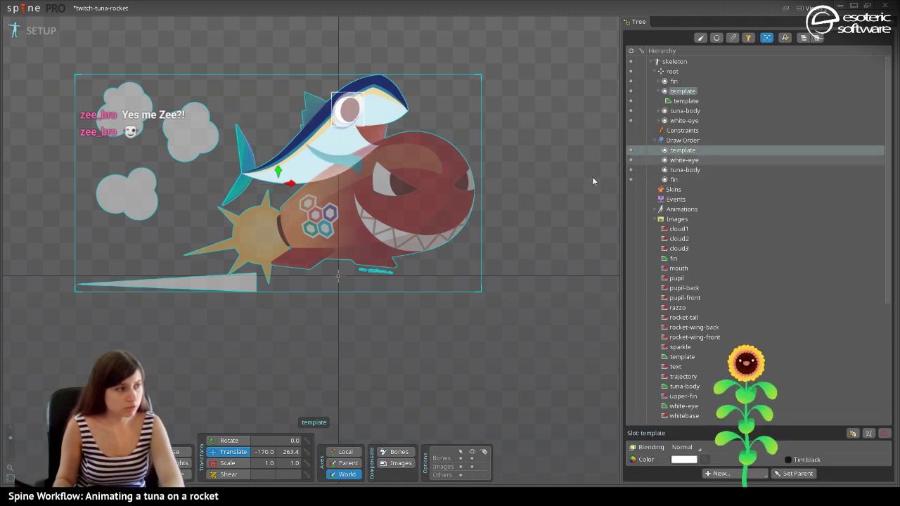
# Align the white-eye region with the template's eye at about 18.24, 461.4.
pyautogui.click(346, 113)
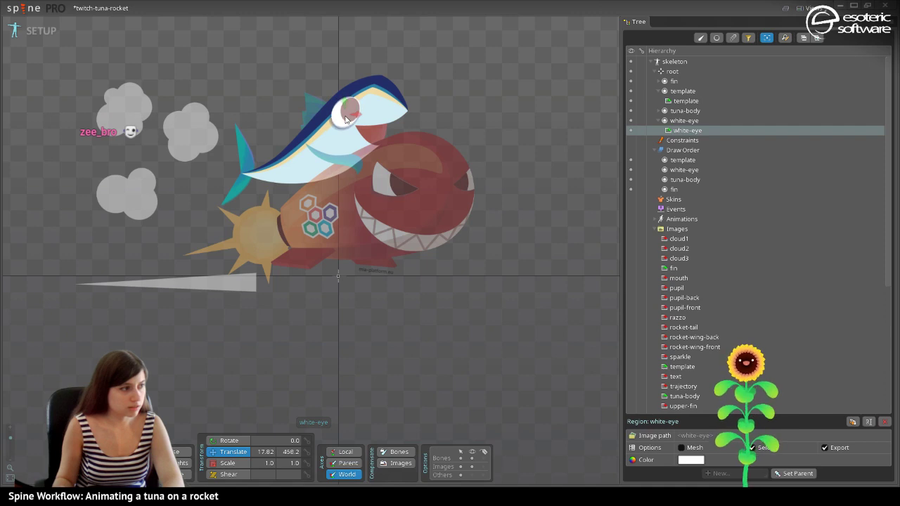
pyautogui.scroll(5, 344, 118)
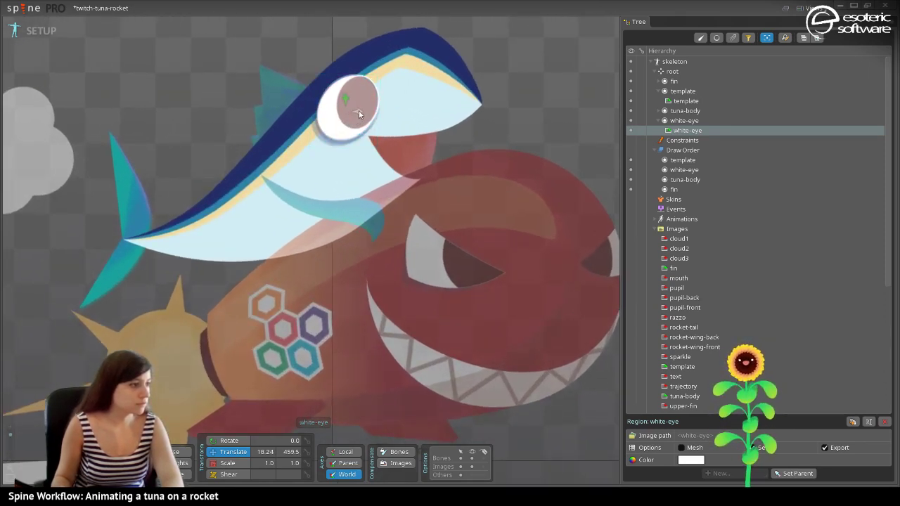
pyautogui.click(358, 113)
pyautogui.moveTo(343, 103); pyautogui.dragTo(343, 99)
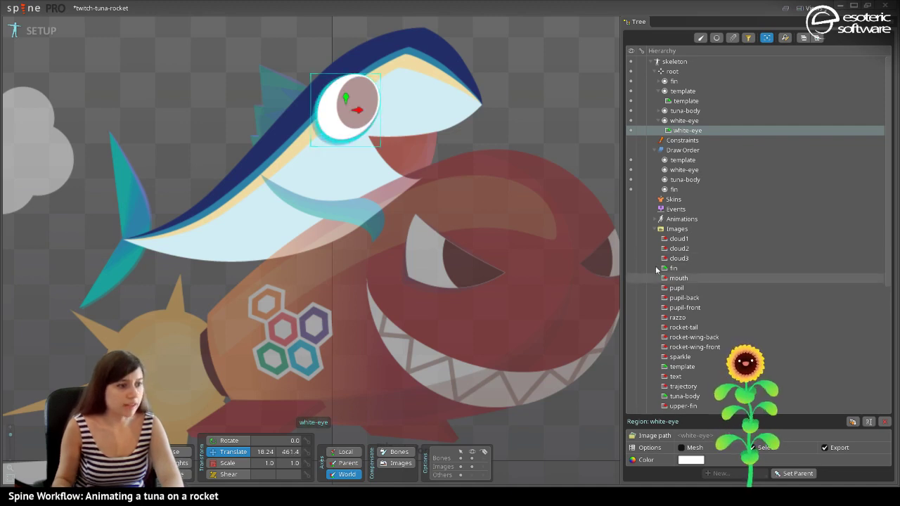
# Place the mouth at about 77.05, 410.0 at the bottom of the draw order, and the pupil at about 32.7, 472.2.
pyautogui.moveTo(676, 280); pyautogui.dragTo(390, 204)
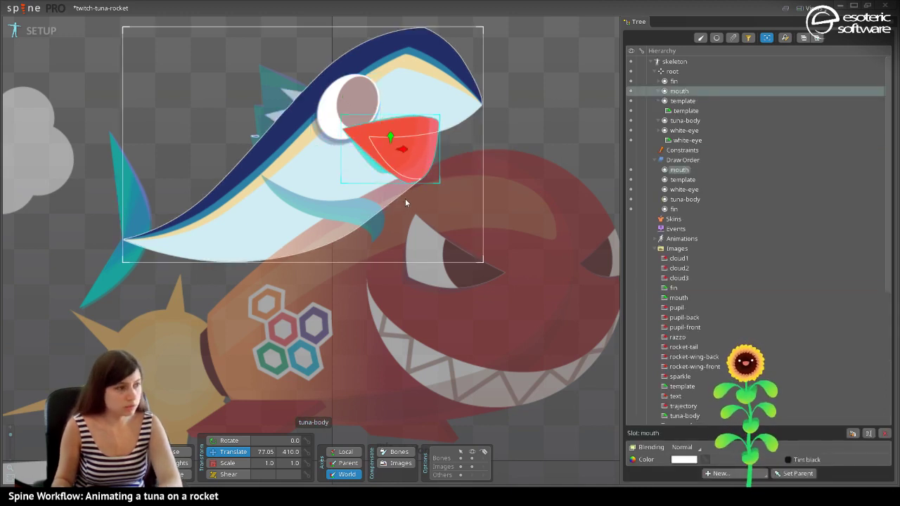
pyautogui.hotkey('ctrl', 'End')
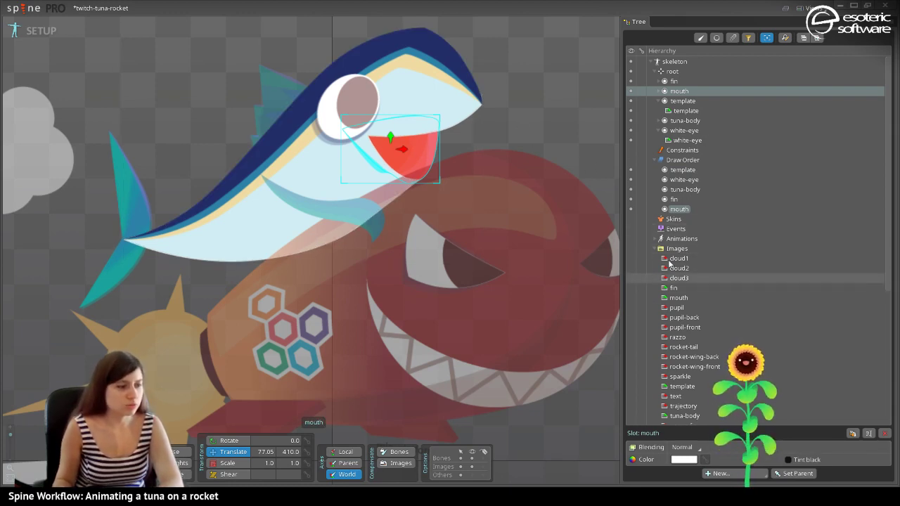
pyautogui.click(678, 307)
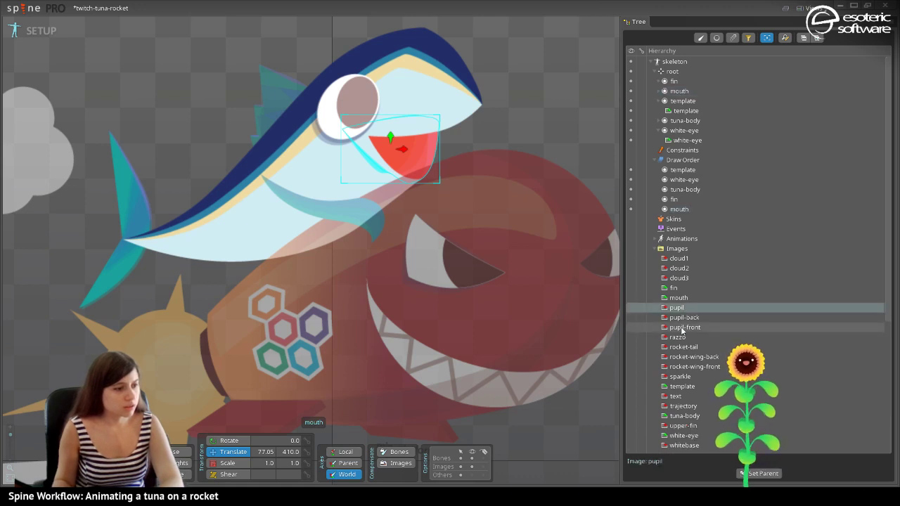
pyautogui.moveTo(679, 309); pyautogui.dragTo(357, 162)
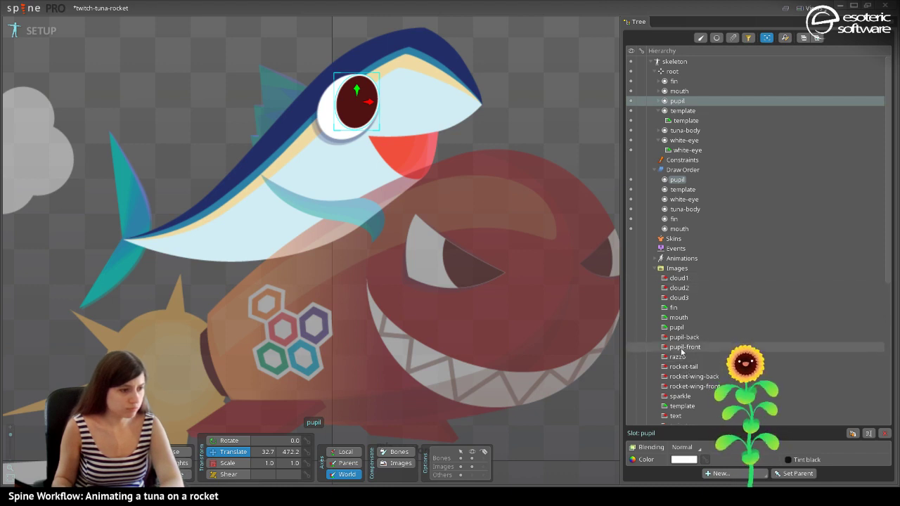
# Place the text image at about 108.3, 15.22 and the rocket-tail image at about -7.004, 188.2 over the template.
pyautogui.moveTo(676, 357); pyautogui.dragTo(497, 276)
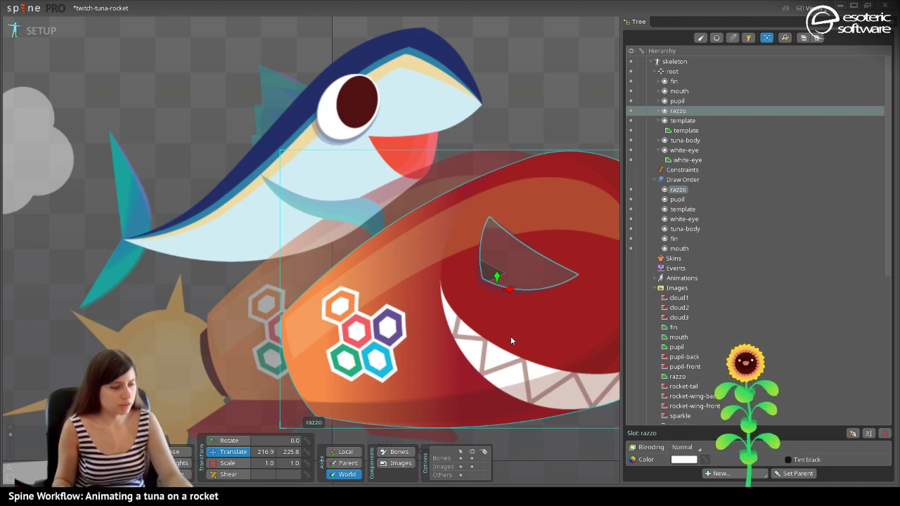
pyautogui.hotkey('ctrl', 'z')
pyautogui.click(675, 416)
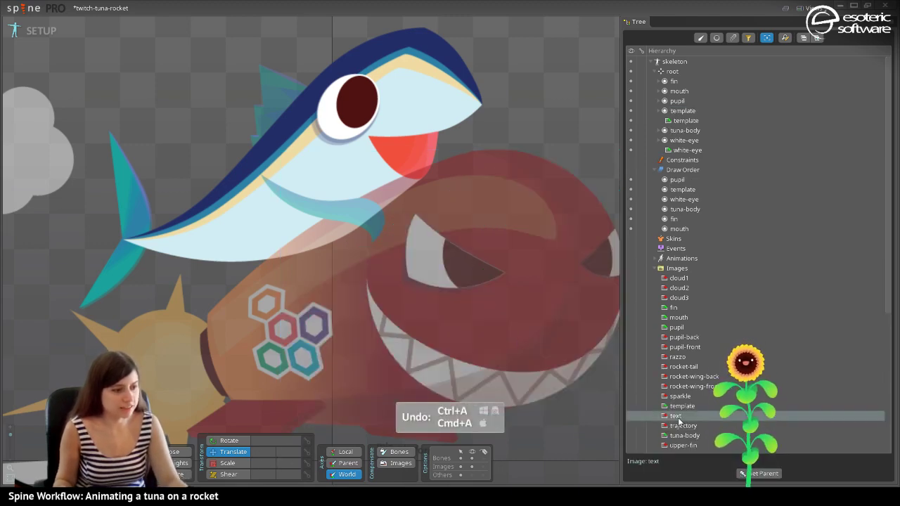
pyautogui.scroll(-2, 503, 333)
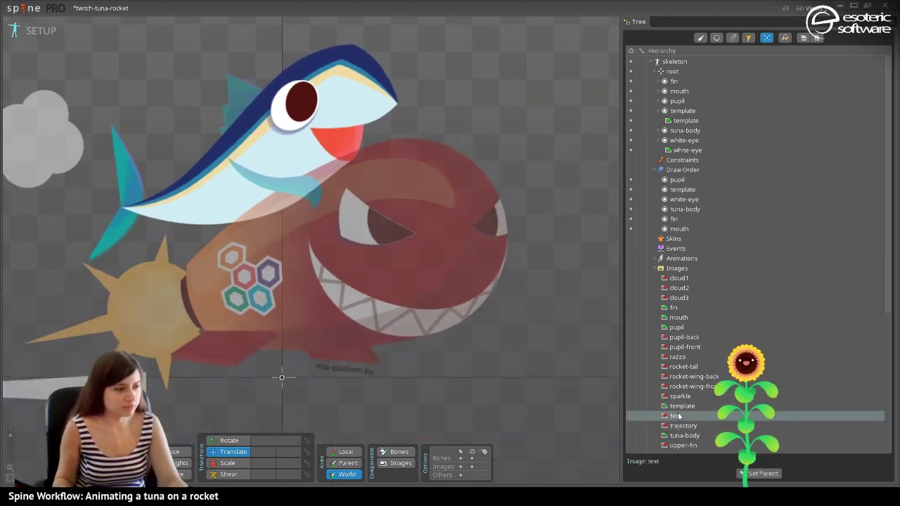
pyautogui.moveTo(664, 415)
pyautogui.mouseDown()
pyautogui.moveTo(370, 381)
pyautogui.moveTo(353, 422)
pyautogui.moveTo(339, 426)
pyautogui.moveTo(348, 423)
pyautogui.mouseUp()
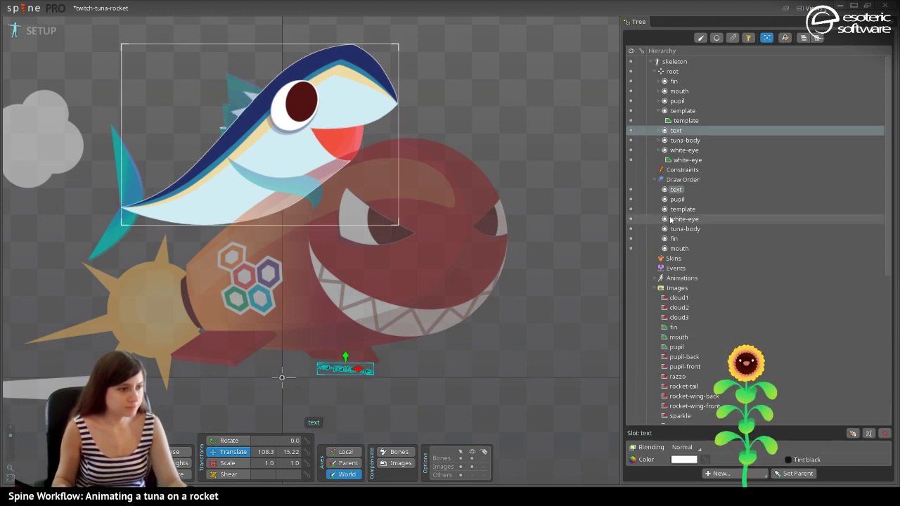
pyautogui.click(685, 388)
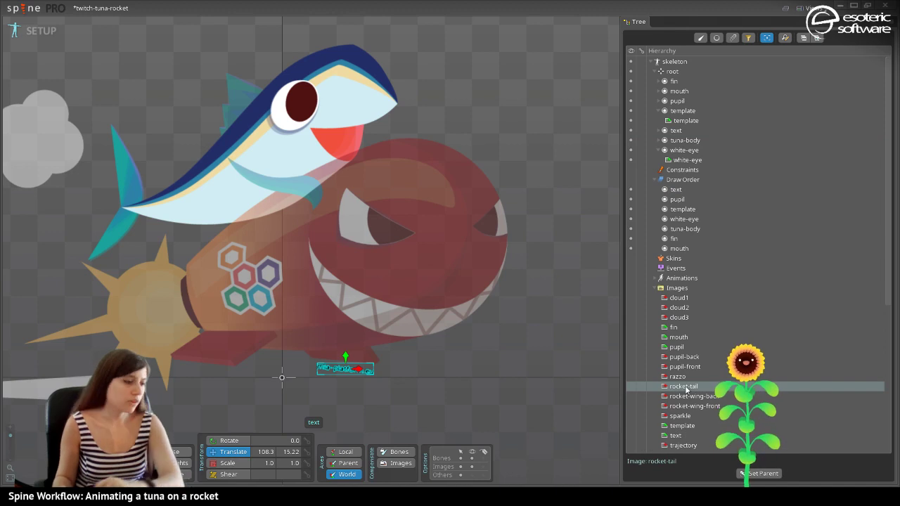
pyautogui.moveTo(685, 388); pyautogui.dragTo(277, 327)
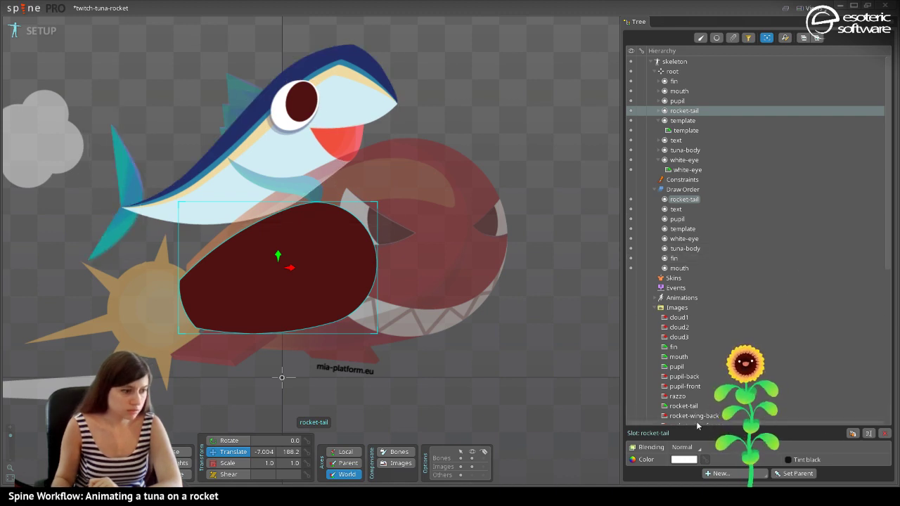
# Place the rocket-wing-back image over the template's back wing and the whitebase image at about 217.3, 240.3.
pyautogui.scroll(-5, 698, 386)
pyautogui.moveTo(693, 252); pyautogui.dragTo(333, 402)
pyautogui.moveTo(684, 357); pyautogui.dragTo(409, 297)
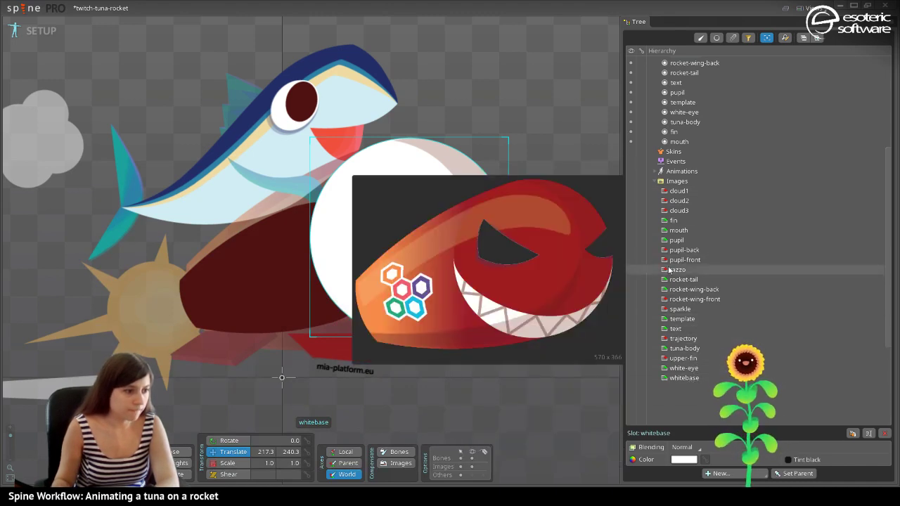
# Place the razzo image at about 121.2, 229.9 and the sparkle image at about -283.3, 110.5 over the template.
pyautogui.moveTo(677, 269); pyautogui.dragTo(352, 302)
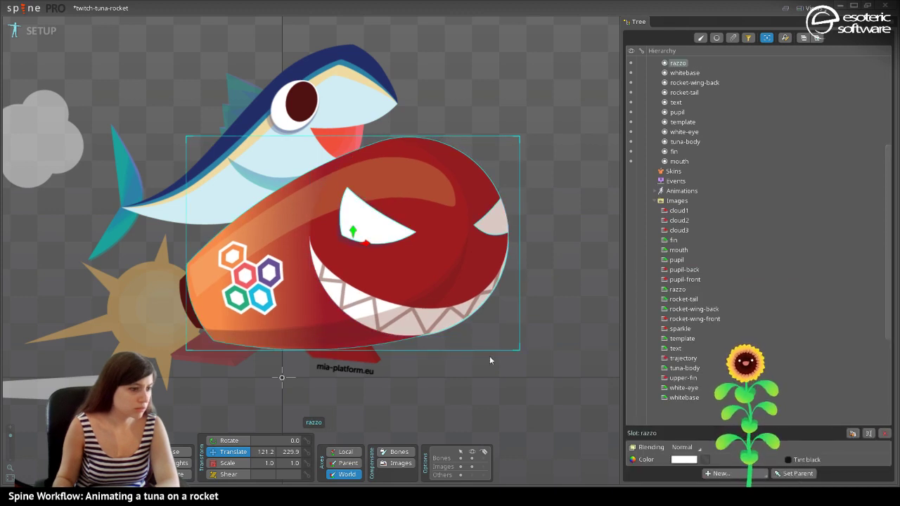
pyautogui.click(668, 328)
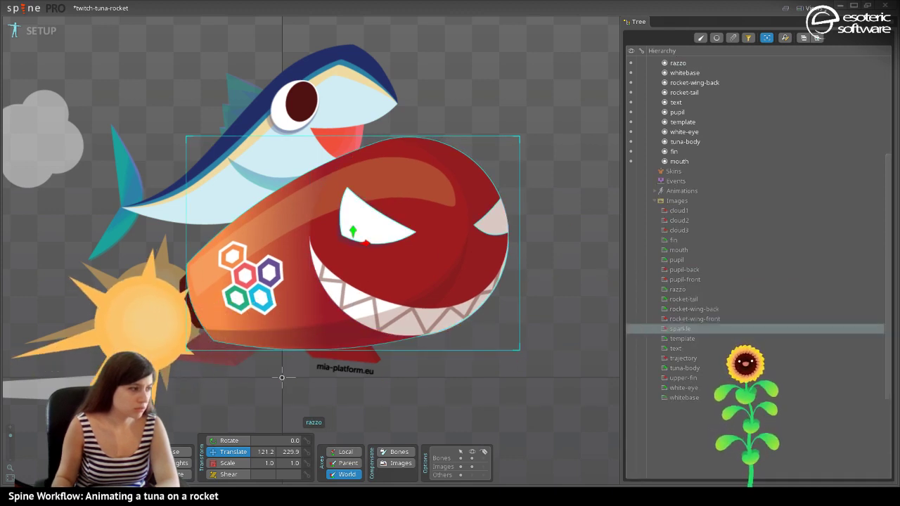
pyautogui.moveTo(147, 309); pyautogui.dragTo(156, 306)
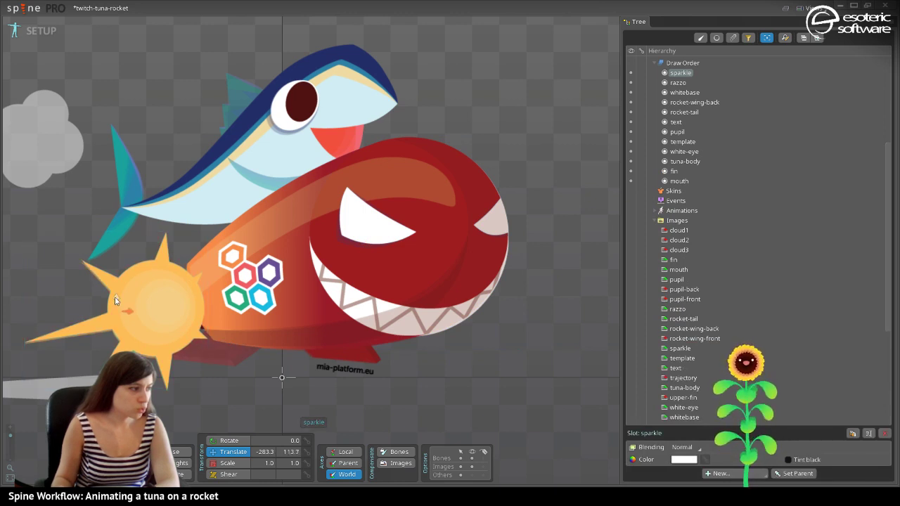
pyautogui.moveTo(116, 300); pyautogui.dragTo(116, 303)
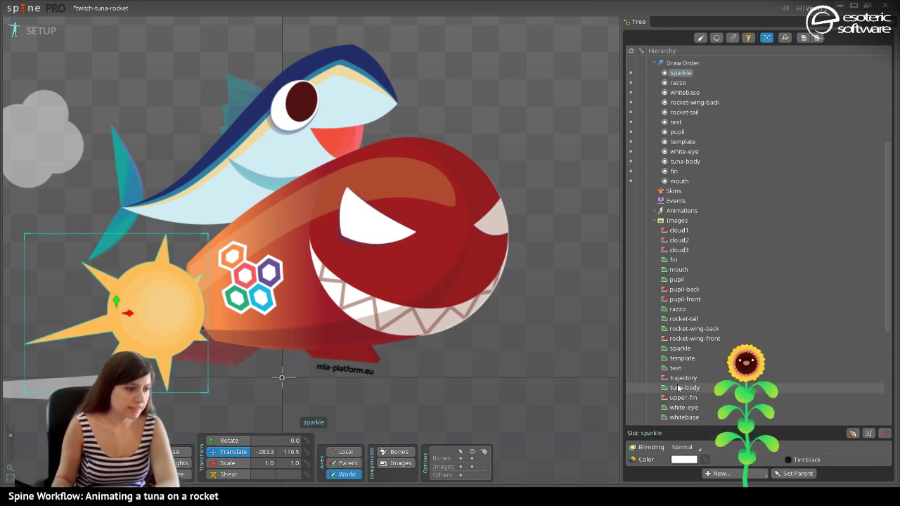
# Place the trajectory image at about -303.4, -68.08 and the pupil-front image at about 187.6, 261.9.
pyautogui.click(636, 377)
pyautogui.moveTo(596, 418); pyautogui.dragTo(130, 419)
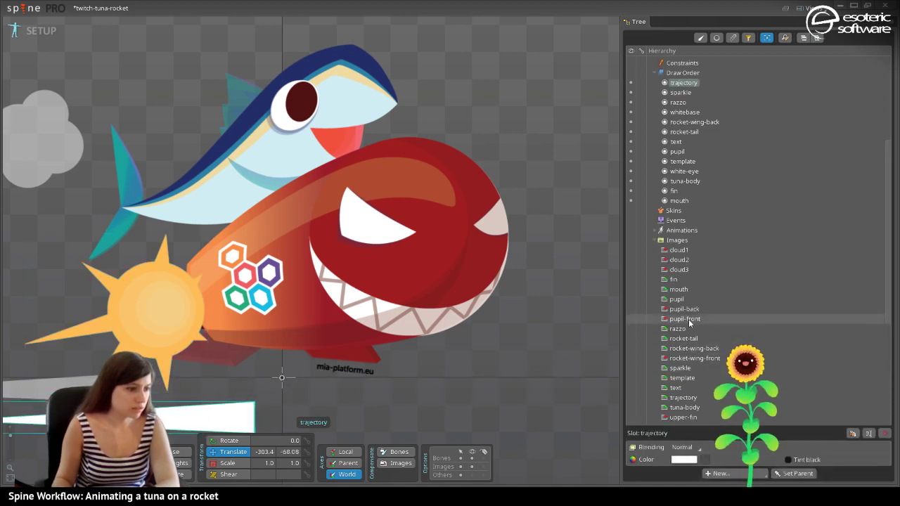
pyautogui.moveTo(687, 318)
pyautogui.mouseDown()
pyautogui.moveTo(376, 295)
pyautogui.moveTo(390, 281)
pyautogui.moveTo(381, 280)
pyautogui.moveTo(392, 281)
pyautogui.mouseUp()
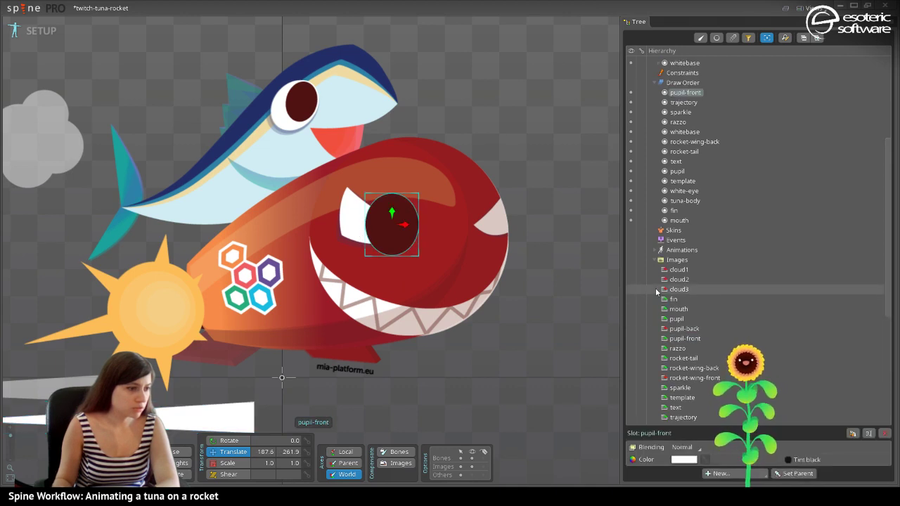
# Place the pupil-back image at about 334.2, 258.7 and move it between razzo and whitebase in the draw order.
pyautogui.scroll(-3, 706, 257)
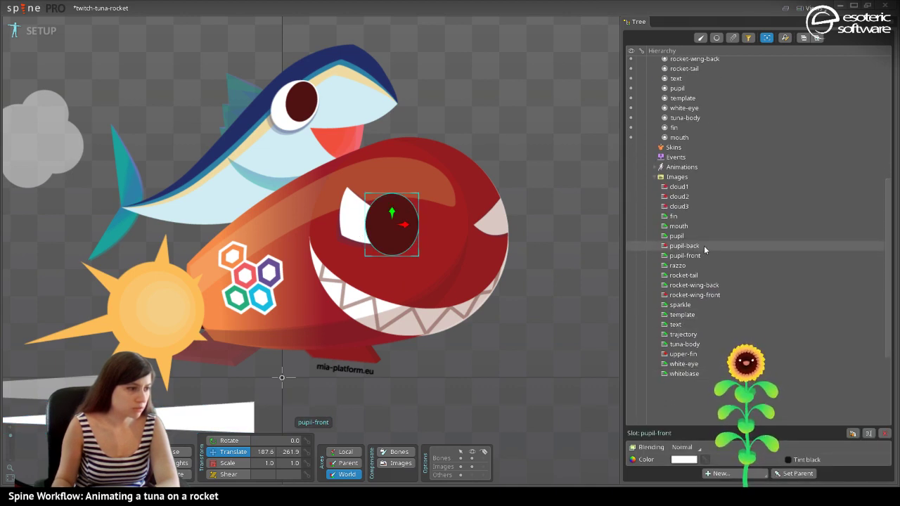
pyautogui.moveTo(704, 246); pyautogui.dragTo(477, 286)
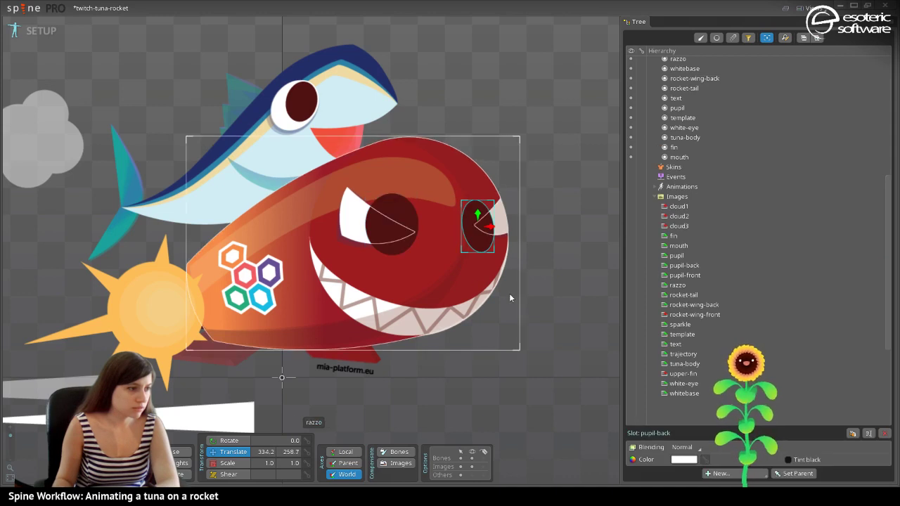
pyautogui.hotkey('shift', '-')
pyautogui.hotkey('shift', '-')
pyautogui.hotkey('shift', '-')
pyautogui.hotkey('shift', '-')
pyautogui.hotkey('shift', '-')
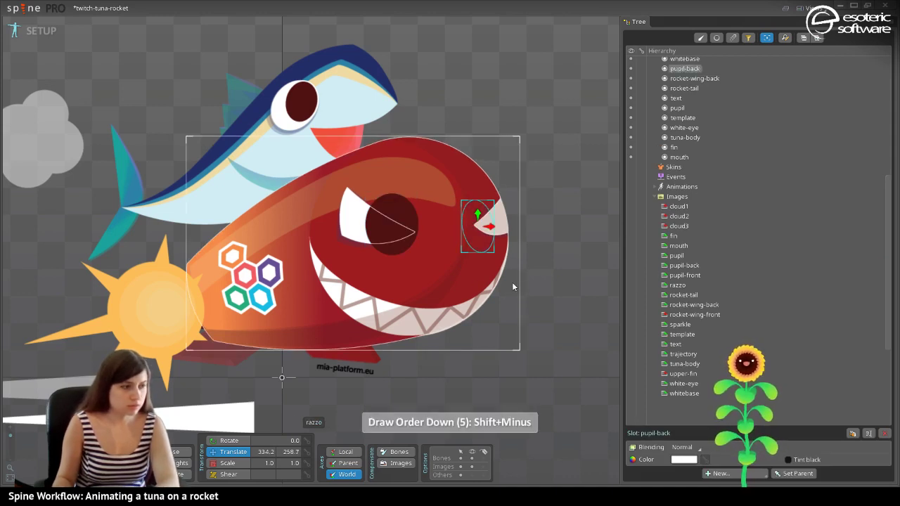
pyautogui.press('=')
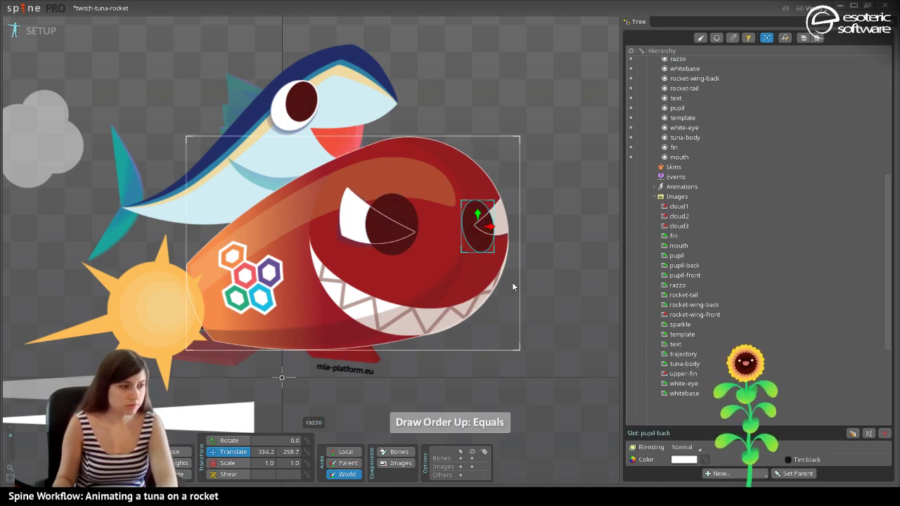
pyautogui.press('-')
# Move pupil-front down the draw order to directly behind razzo, above pupil-back.
pyautogui.click(382, 220)
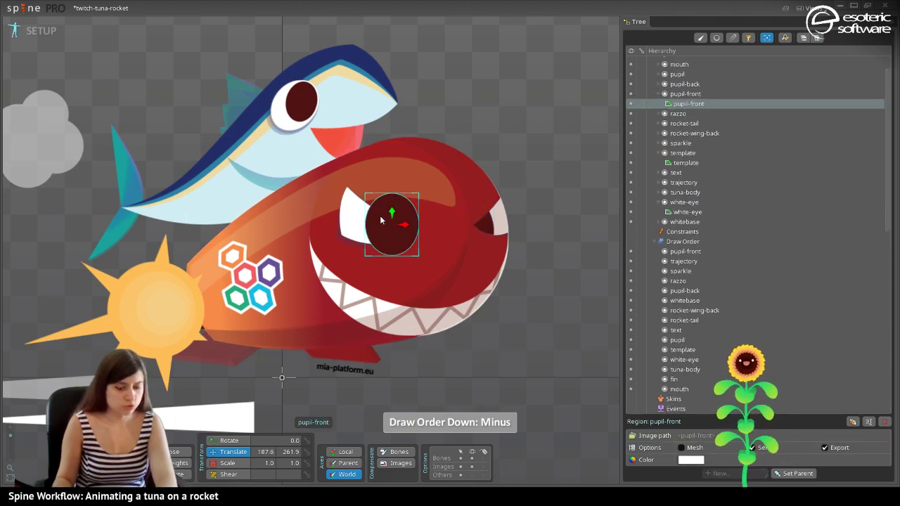
pyautogui.press('-')
pyautogui.press('-')
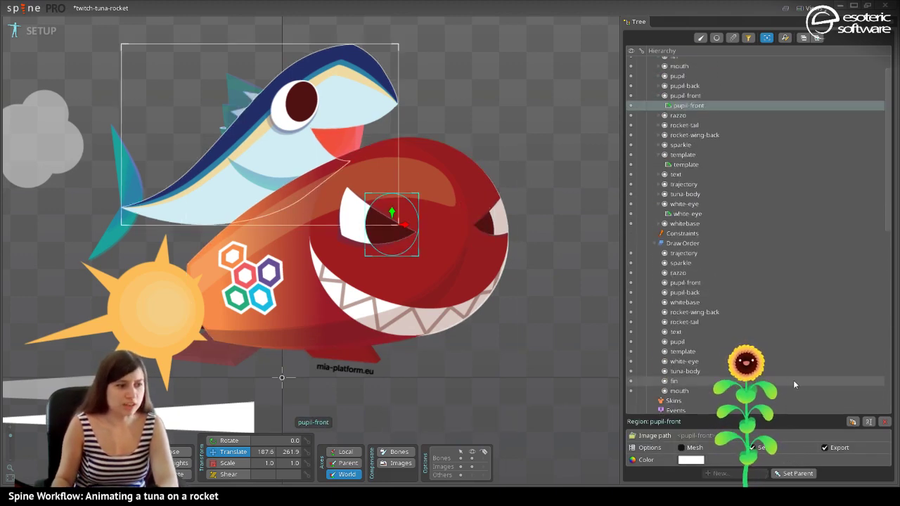
# Place the upper-fin image at about -64.68, 452.6 and send it to the bottom of the draw order.
pyautogui.scroll(-10, 668, 290)
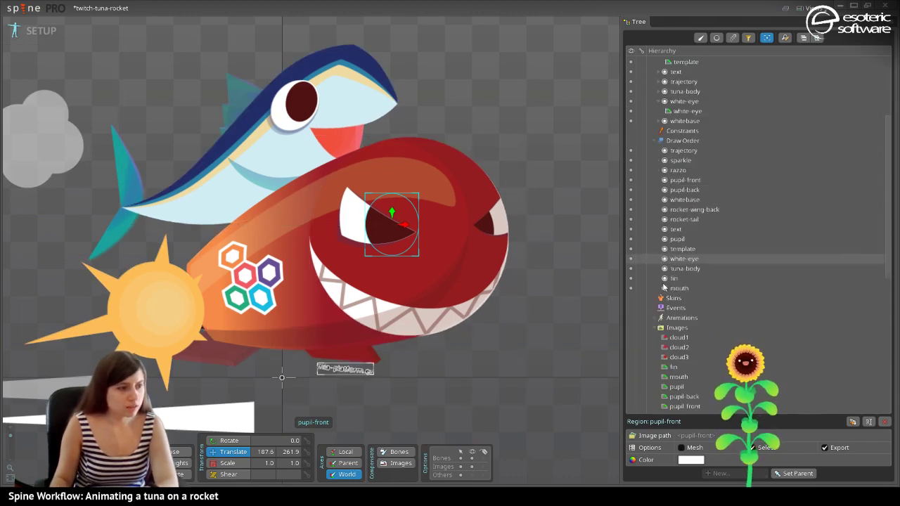
pyautogui.scroll(3, 668, 290)
pyautogui.moveTo(667, 291)
pyautogui.mouseDown()
pyautogui.moveTo(490, 261)
pyautogui.moveTo(213, 114)
pyautogui.moveTo(239, 177)
pyautogui.moveTo(248, 171)
pyautogui.mouseUp()
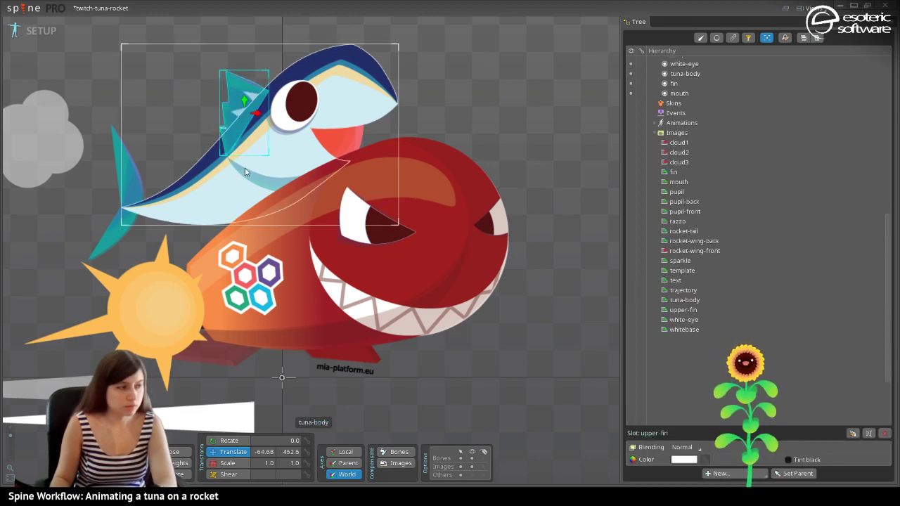
pyautogui.hotkey('shift', '-')
pyautogui.hotkey('shift', '-')
pyautogui.hotkey('shift', '-')
pyautogui.hotkey('shift', '-')
pyautogui.hotkey('shift', '-')
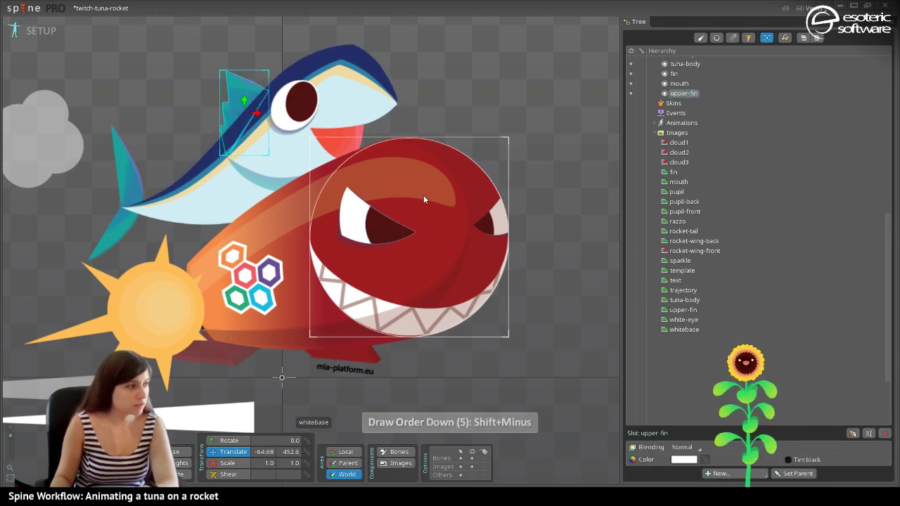
pyautogui.press('space')
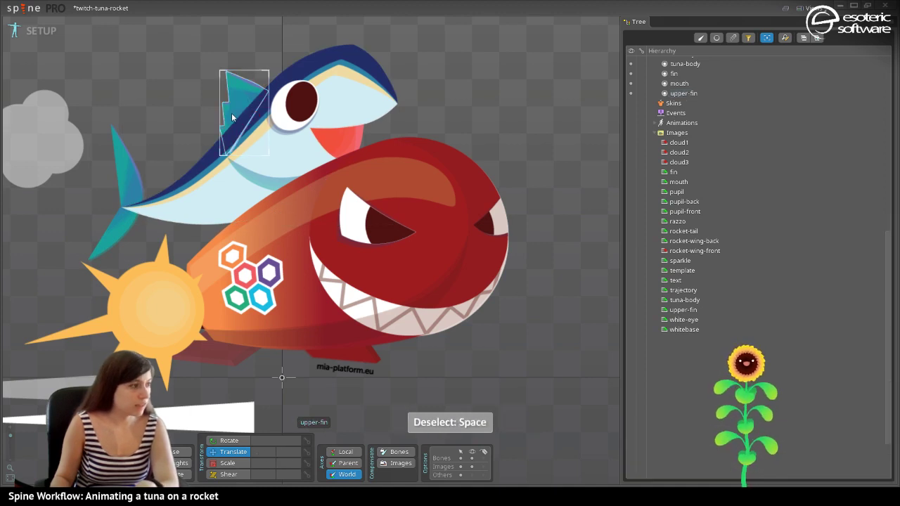
# Place the rocket-wing-front image over the template's front wing.
pyautogui.click(670, 255)
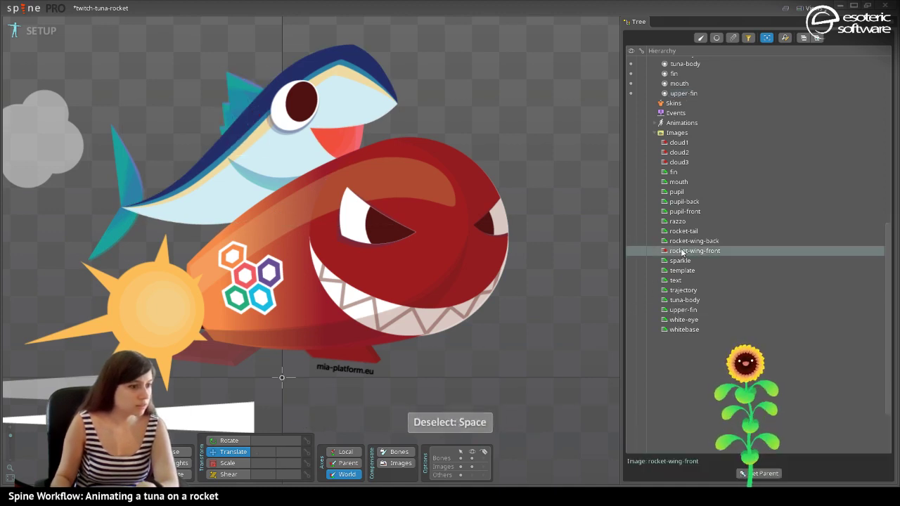
pyautogui.moveTo(175, 411); pyautogui.dragTo(225, 408)
pyautogui.click(492, 423)
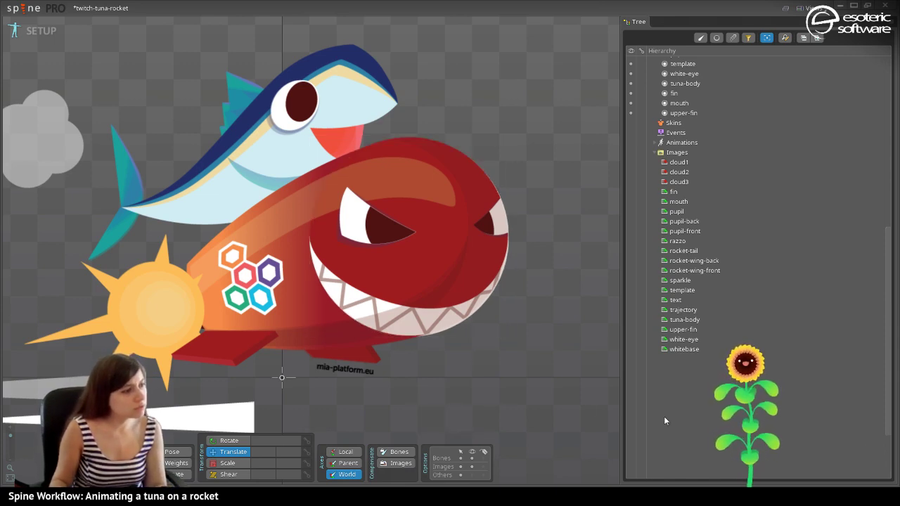
# Nudge the whitebase region horizontally to about 216.0, 240.3 so it fits inside the rocket's head outline.
pyautogui.click(448, 288)
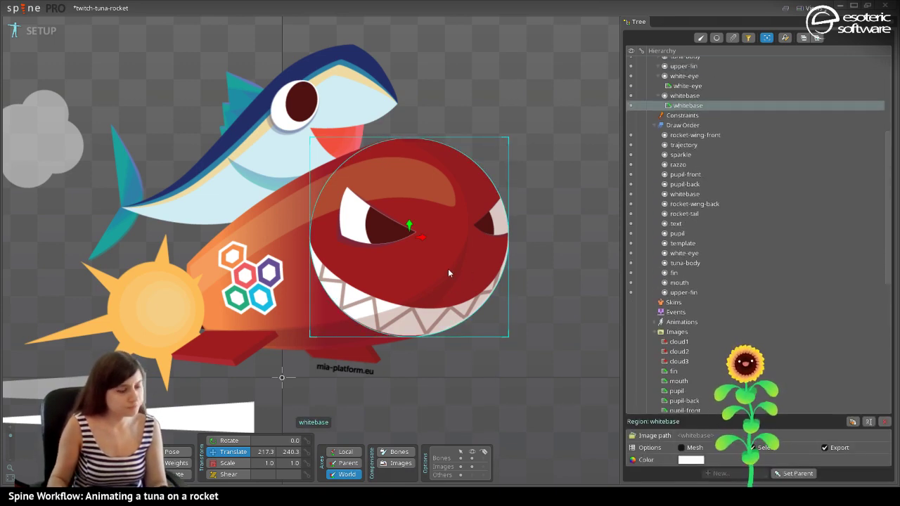
pyautogui.scroll(8, 447, 273)
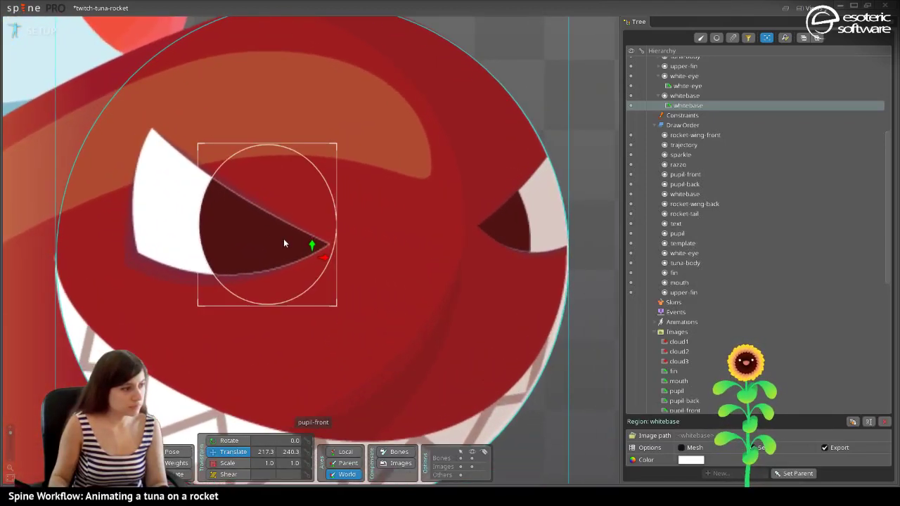
pyautogui.moveTo(324, 259); pyautogui.dragTo(321, 263)
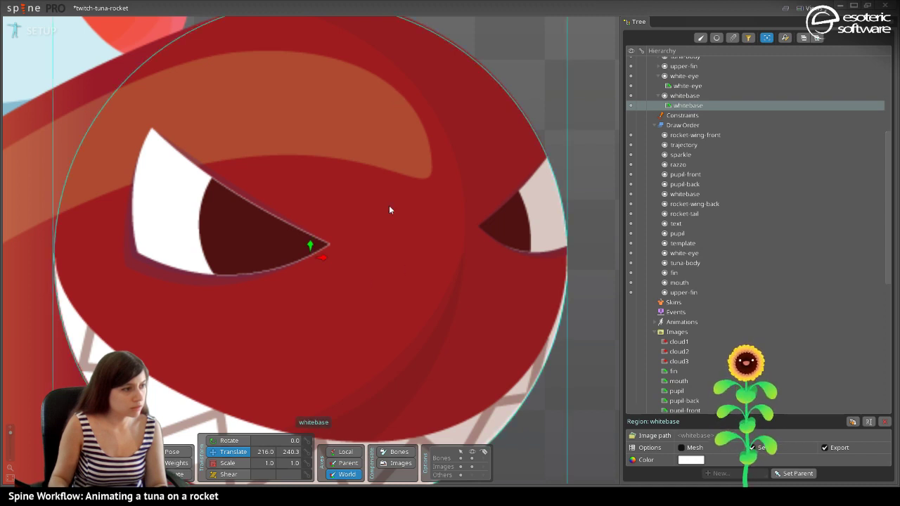
# Nudge the razzo region slightly toward the rocket's tail, then save the project.
pyautogui.click(32, 158)
pyautogui.moveTo(177, 273); pyautogui.dragTo(176, 273)
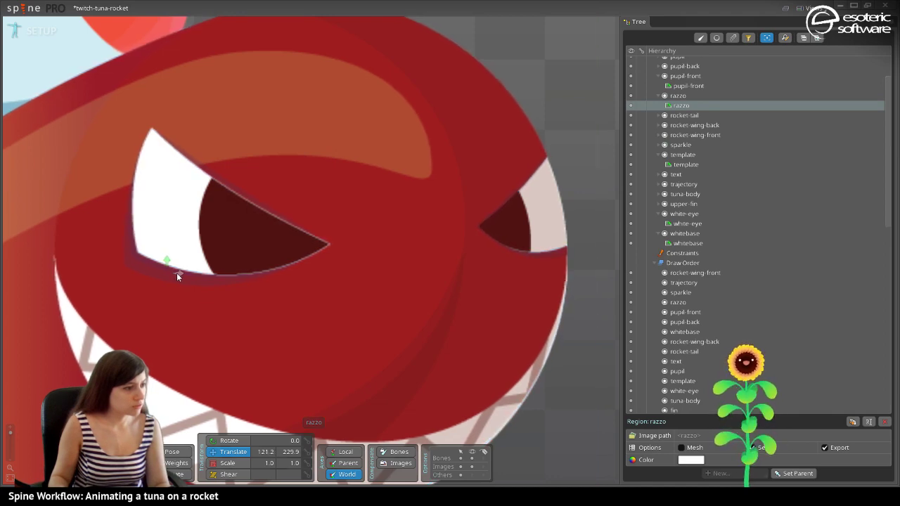
pyautogui.click(402, 295)
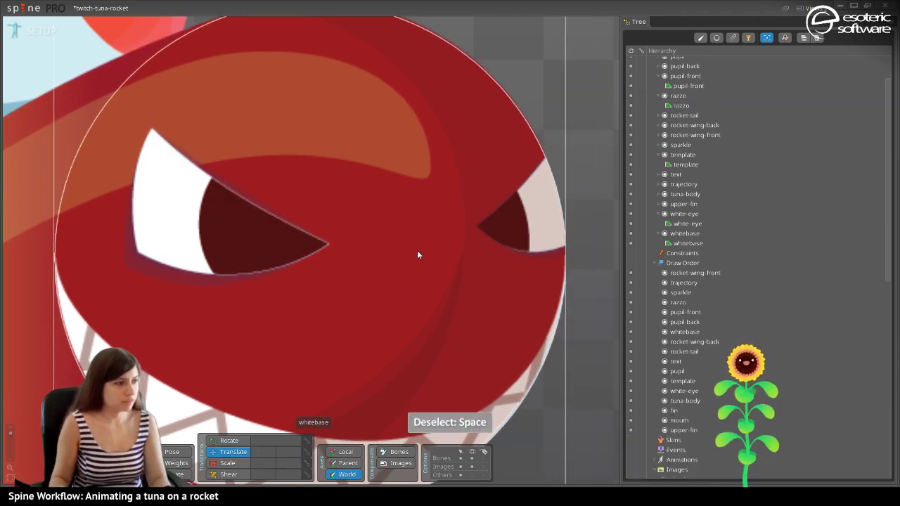
pyautogui.scroll(-3, 361, 268)
pyautogui.scroll(-5, 361, 269)
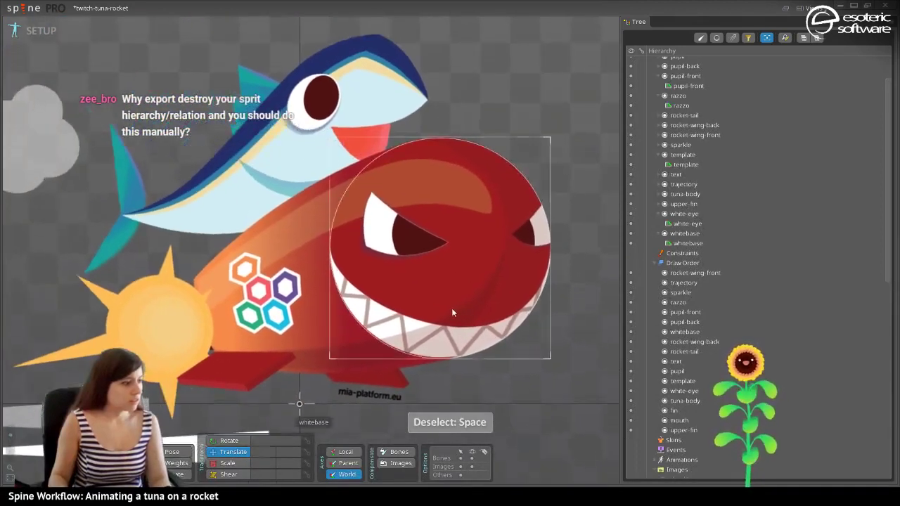
pyautogui.press('space')
pyautogui.hotkey('ctrl', 's')
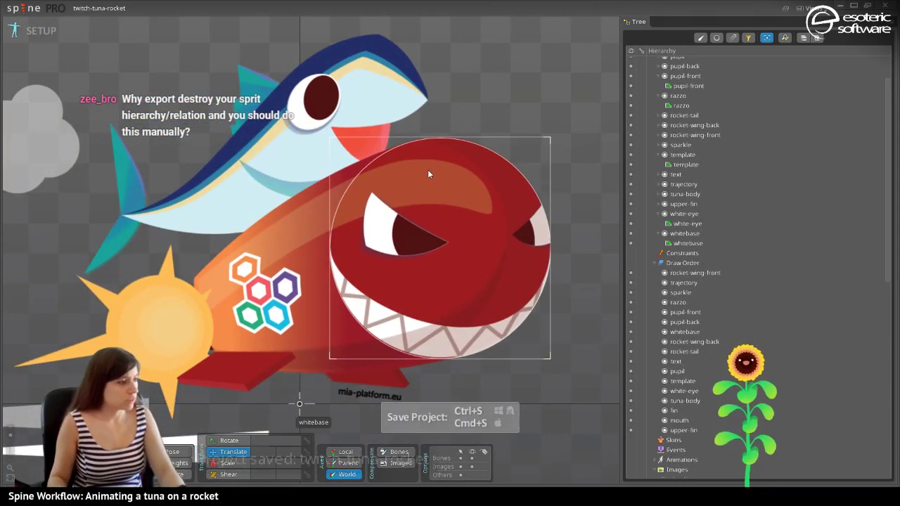
# Move the sparkle down the draw order, behind the rocket parts, to between white-eye and tuna-body.
pyautogui.click(156, 364)
pyautogui.hotkey('shift', '-')
pyautogui.hotkey('shift', '-')
pyautogui.hotkey('shift', '-')
pyautogui.hotkey('shift', '-')
pyautogui.hotkey('shift', '-')
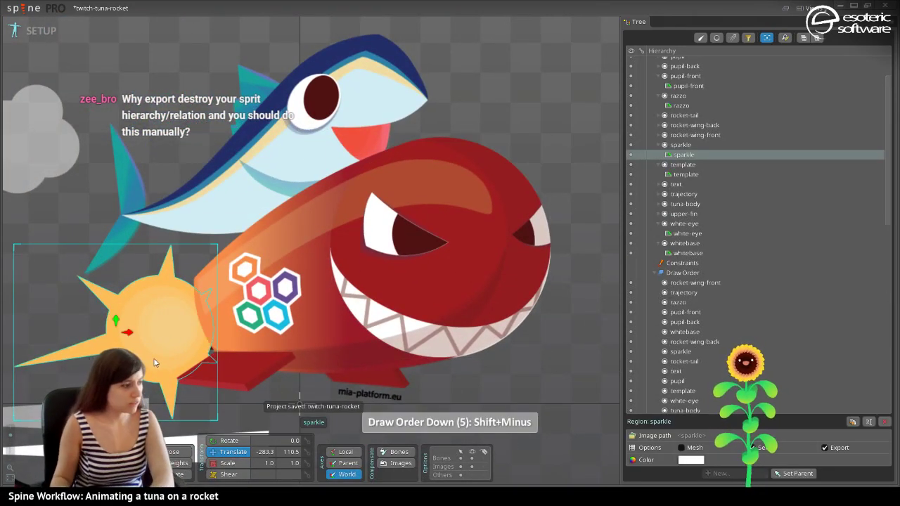
pyautogui.hotkey('shift', '-')
pyautogui.hotkey('shift', '-')
pyautogui.hotkey('shift', '-')
pyautogui.hotkey('shift', '-')
pyautogui.hotkey('shift', '-')
pyautogui.press('space')
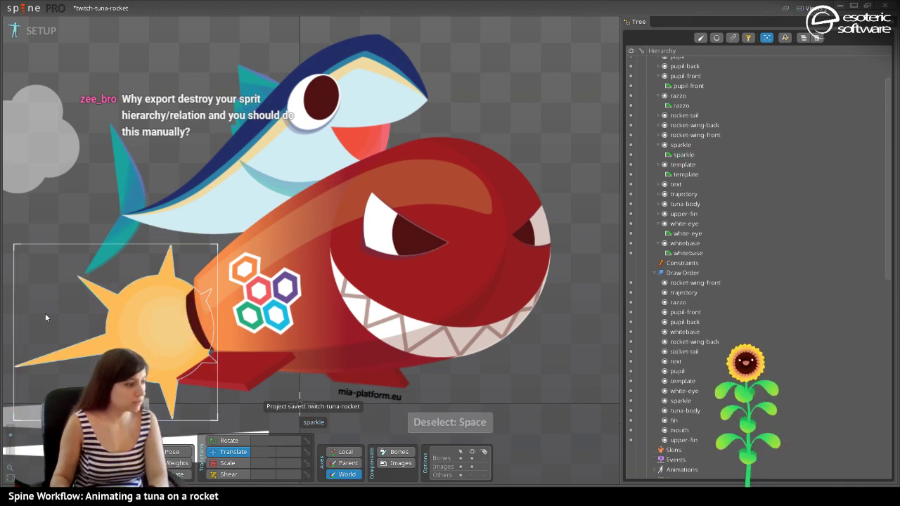
pyautogui.scroll(-5, 502, 142)
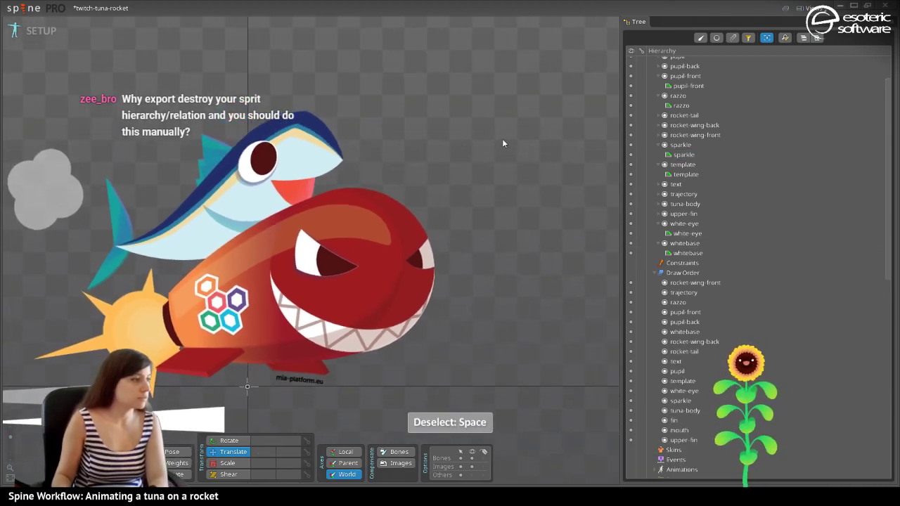
# Add the cloud1, cloud2 and cloud3 images to the skeleton, placing them in the empty area below the rocket.
pyautogui.moveTo(459, 243); pyautogui.dragTo(609, 247)
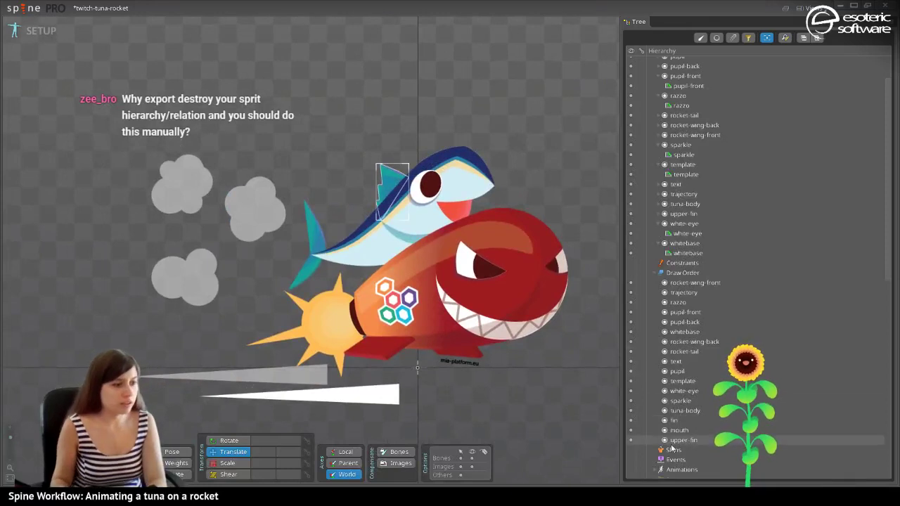
pyautogui.scroll(-10, 650, 219)
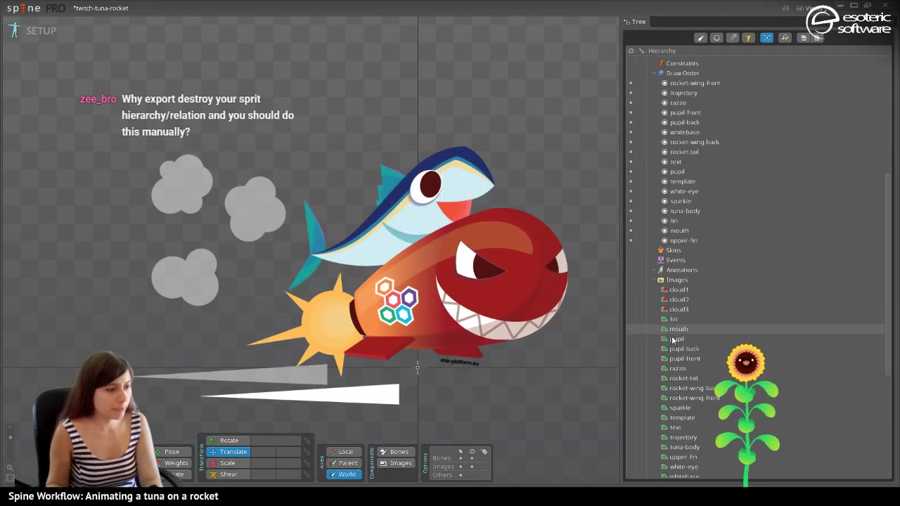
pyautogui.scroll(-1, 667, 175)
pyautogui.click(696, 129)
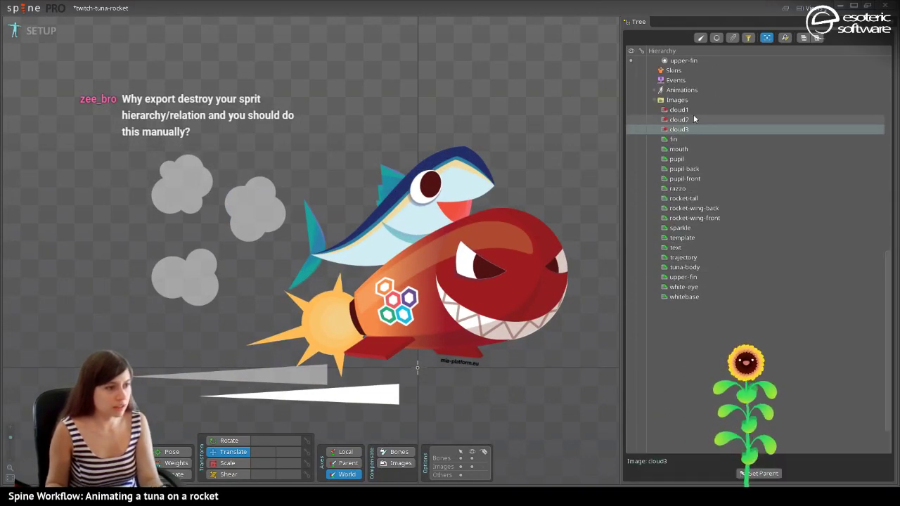
pyautogui.keyDown('shift'); pyautogui.click(699, 110); pyautogui.keyUp('shift')
pyautogui.moveTo(699, 112); pyautogui.dragTo(478, 441)
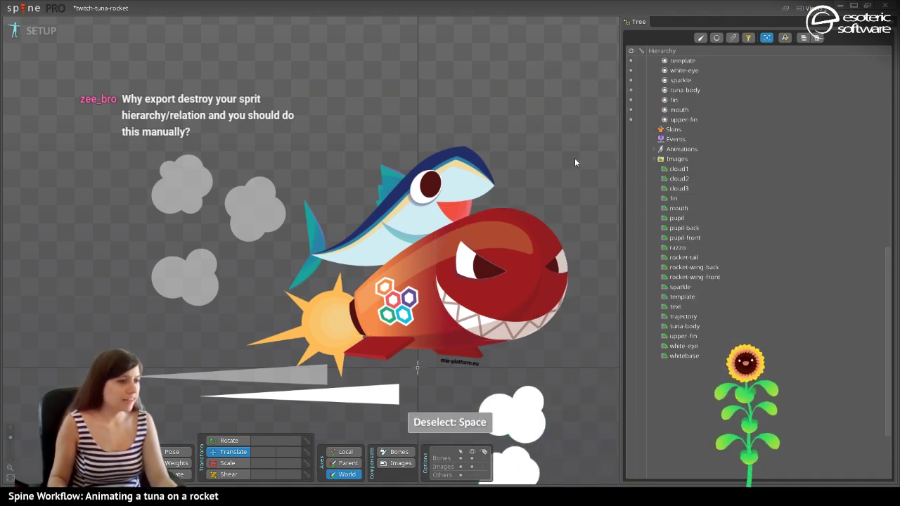
# Move the template slot to the top of the draw order, in front of cloud3.
pyautogui.scroll(10, 661, 170)
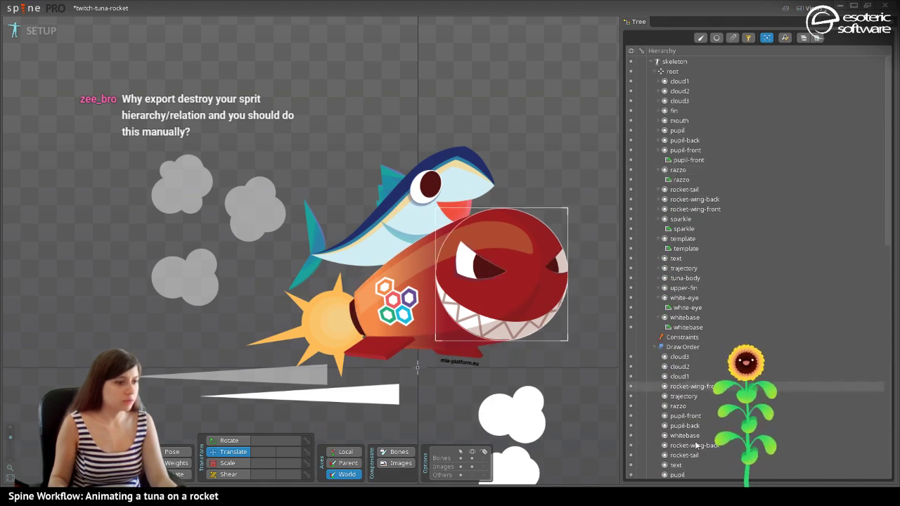
pyautogui.scroll(-3, 693, 376)
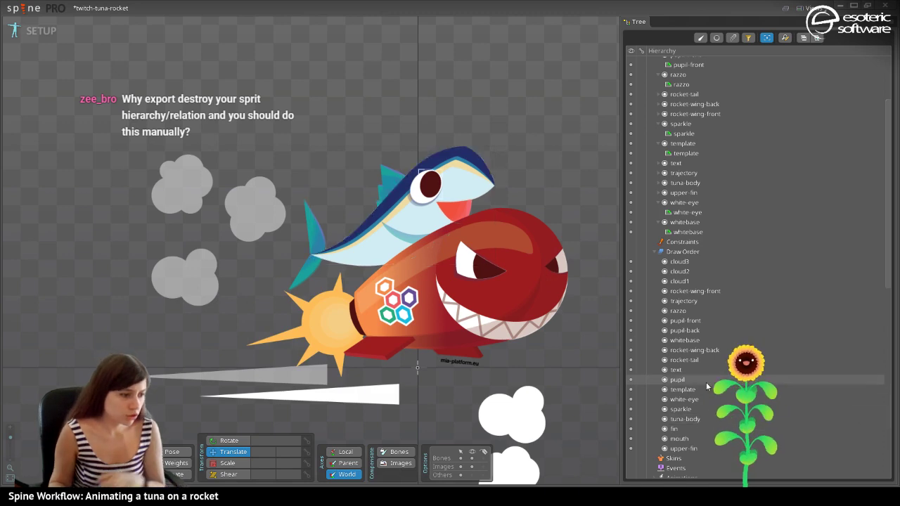
pyautogui.moveTo(703, 389)
pyautogui.mouseDown()
pyautogui.moveTo(695, 373)
pyautogui.moveTo(694, 262)
pyautogui.moveTo(696, 253)
pyautogui.moveTo(714, 259)
pyautogui.mouseUp()
# Nudge the fin region to about -280.5, 315.9 so it matches the tuna's tail fin on the template.
pyautogui.scroll(4, 464, 342)
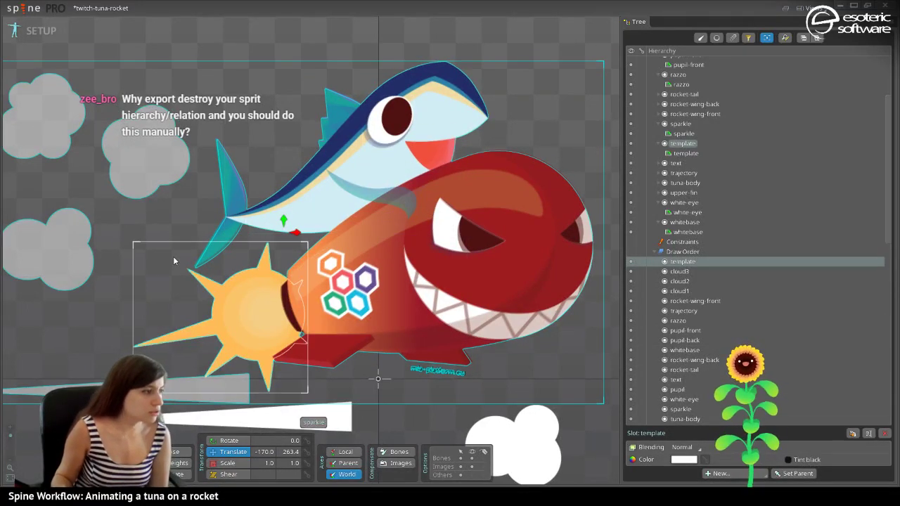
pyautogui.click(210, 251)
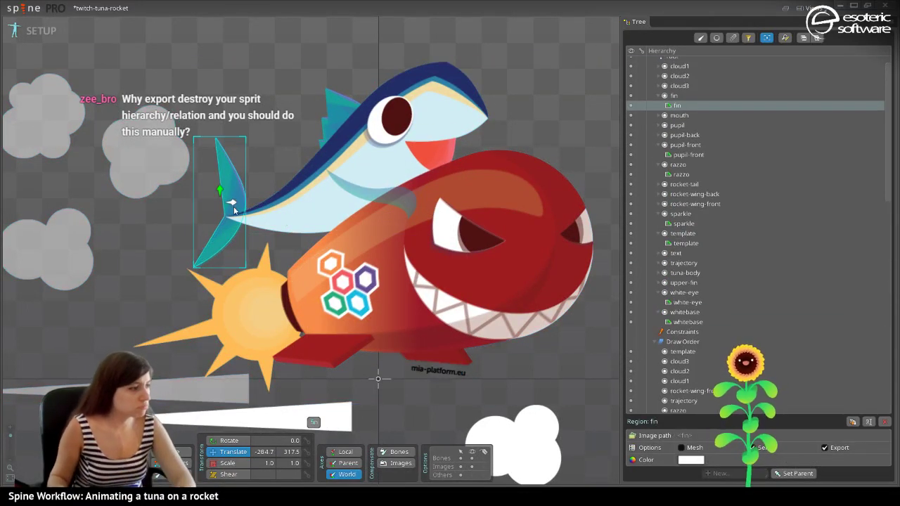
pyautogui.moveTo(232, 204); pyautogui.dragTo(234, 200)
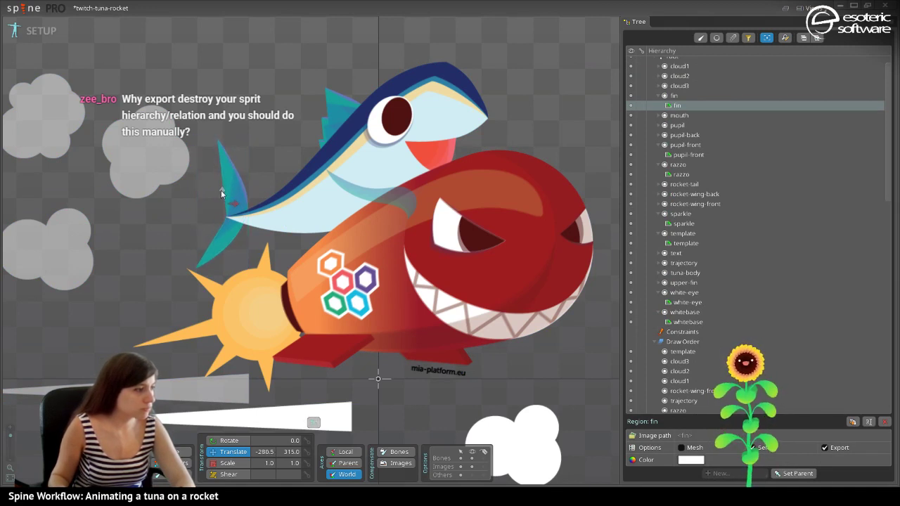
pyautogui.moveTo(222, 189); pyautogui.dragTo(223, 190)
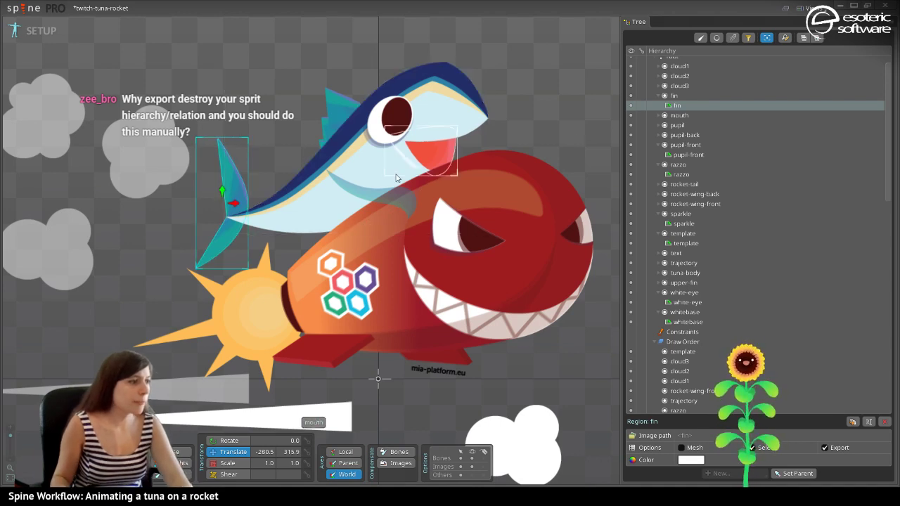
# Nudge the rocket-tail region to about -4.478, 189.9 to line up with the template, then deselect it.
pyautogui.click(288, 309)
pyautogui.click(315, 264)
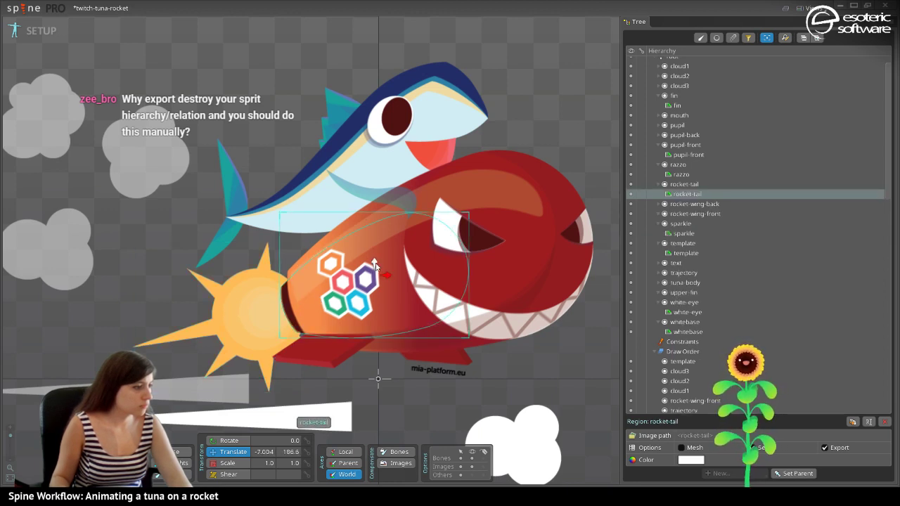
pyautogui.moveTo(385, 274); pyautogui.dragTo(375, 268)
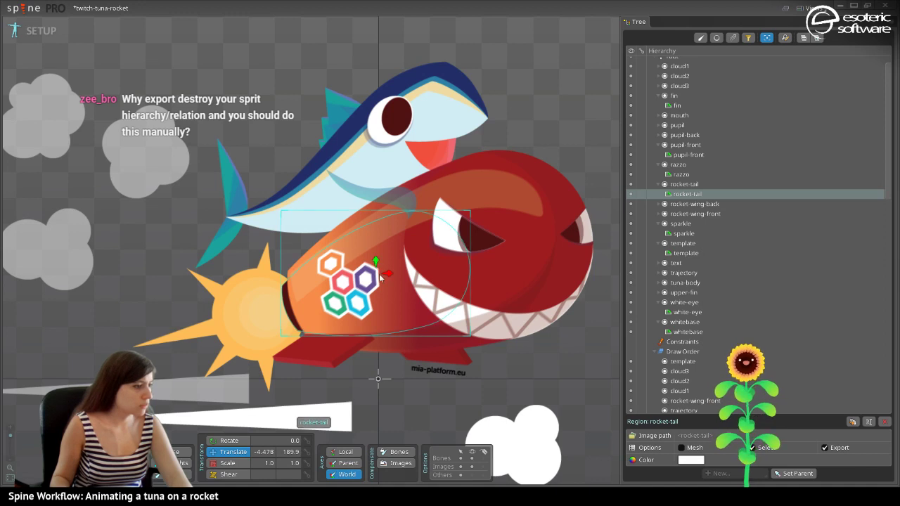
pyautogui.press('space')
# Nudge the pupil-front region into line with the template's front eye, check pupil-back, and save the project.
pyautogui.click(463, 240)
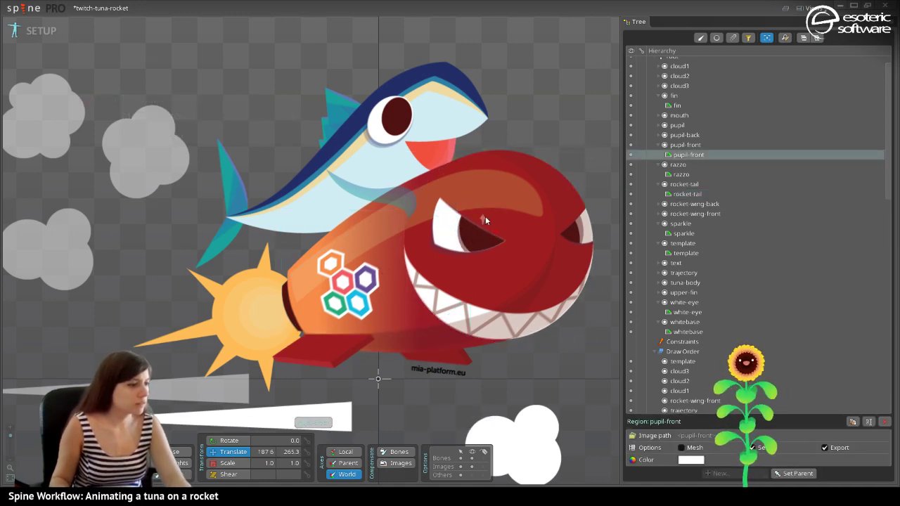
pyautogui.moveTo(485, 212); pyautogui.dragTo(497, 227)
pyautogui.click(574, 239)
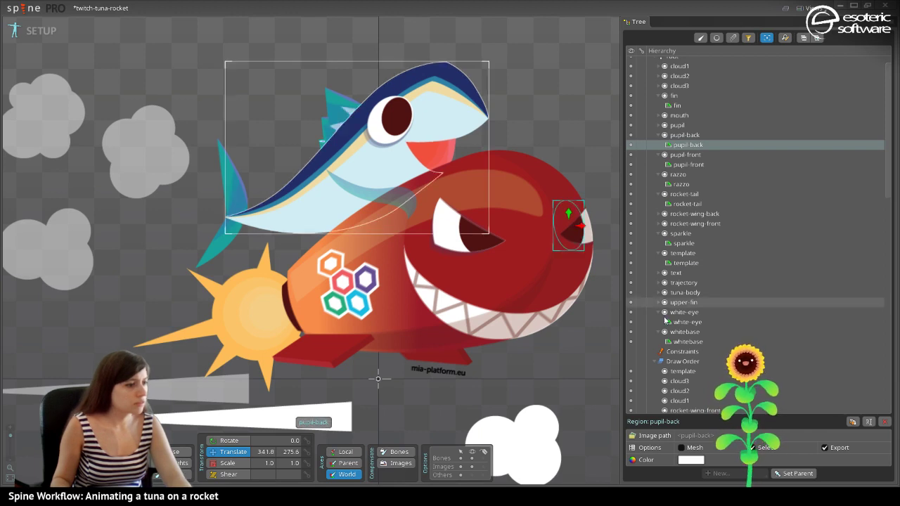
pyautogui.click(609, 425)
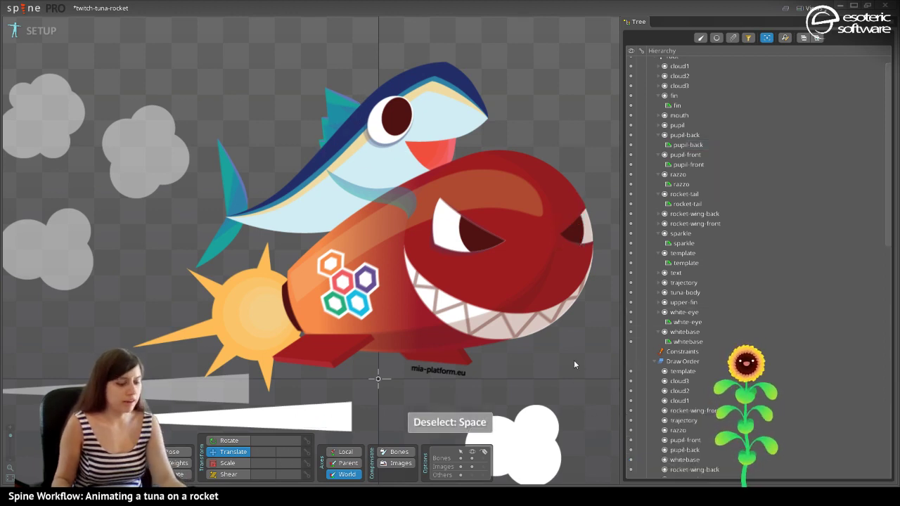
pyautogui.hotkey('ctrl', 's')
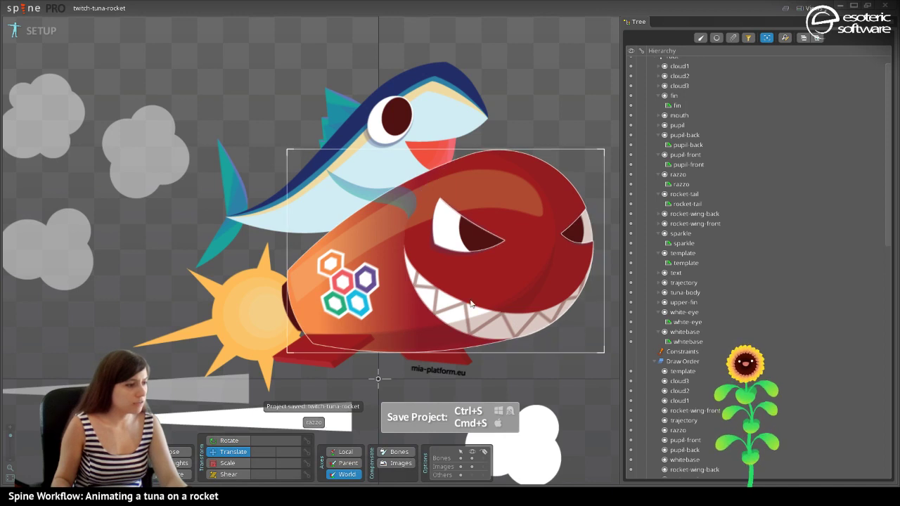
# Nudge the razzo region to about 119.5, 228.2 to match the template's rocket body, then deselect it.
pyautogui.click(487, 286)
pyautogui.click(381, 267)
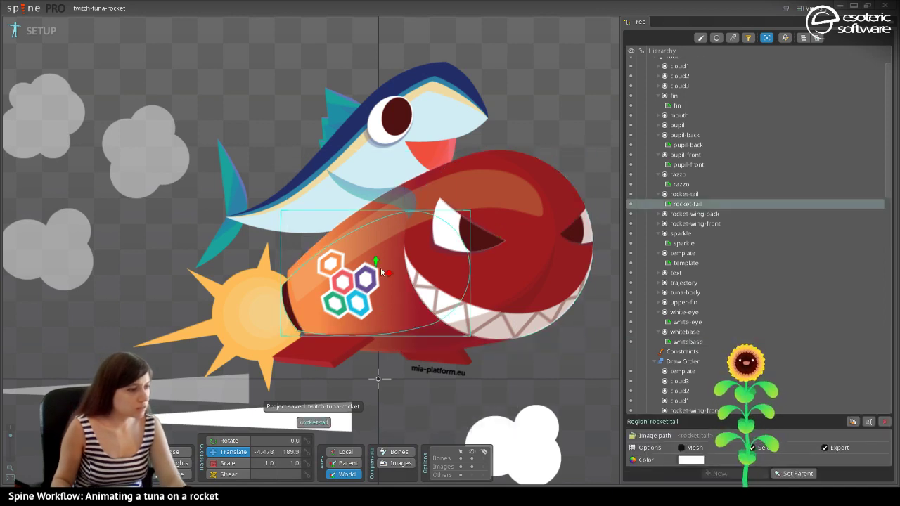
pyautogui.click(411, 199)
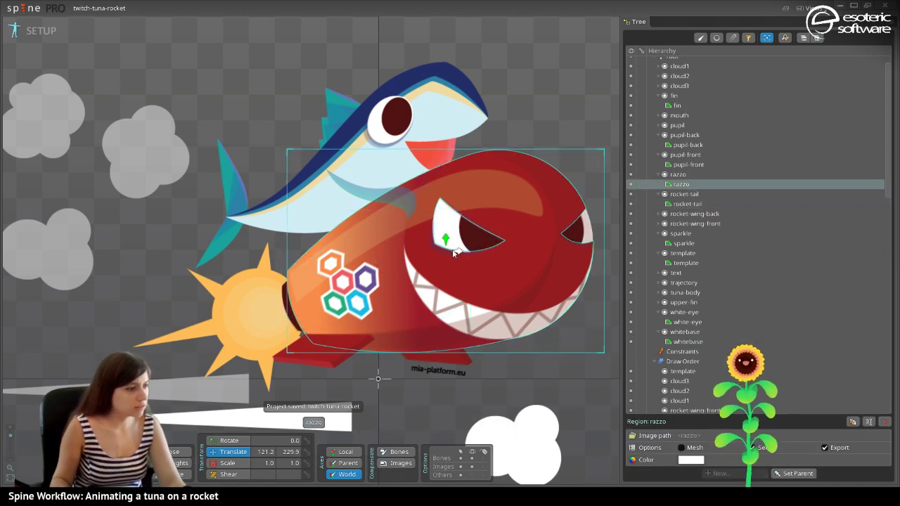
pyautogui.moveTo(458, 251); pyautogui.dragTo(455, 252)
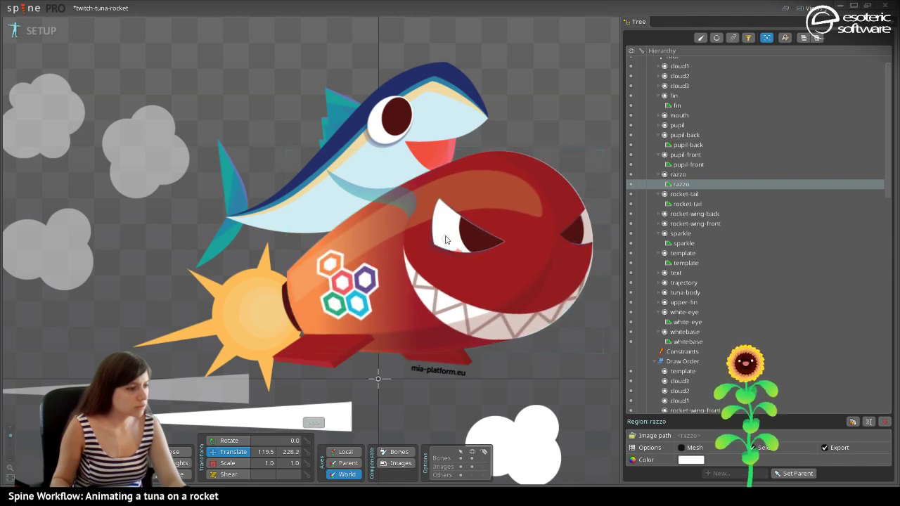
pyautogui.click(607, 397)
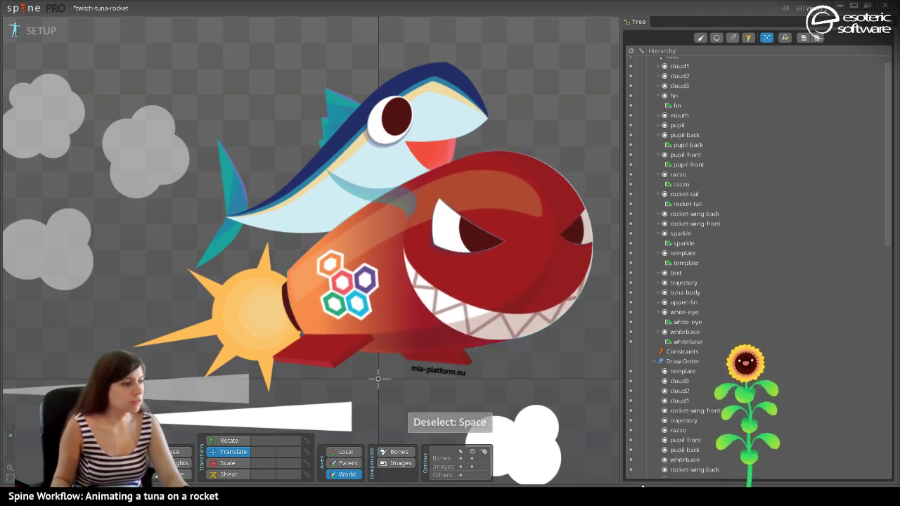
# Nudge the whitebase region to about 213.5, 239.5 inside the rocket's head outline and save the project.
pyautogui.click(582, 182)
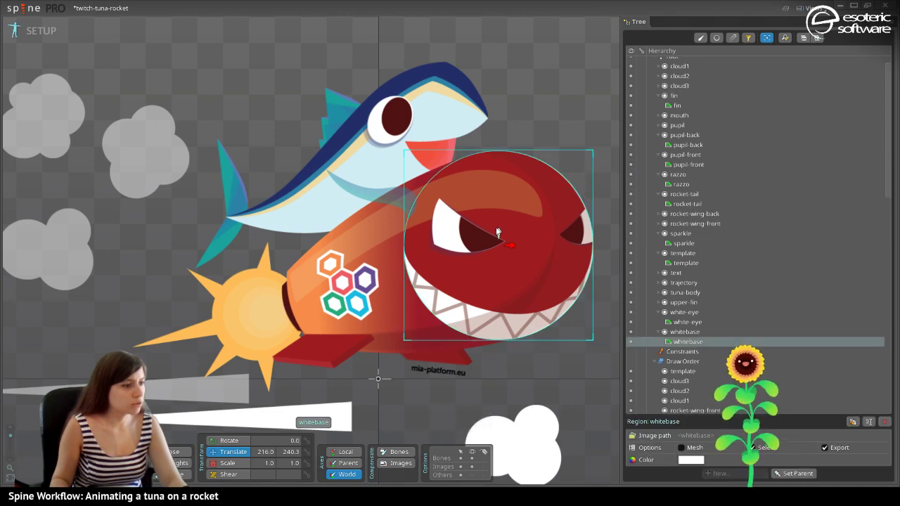
pyautogui.moveTo(497, 232); pyautogui.dragTo(496, 233)
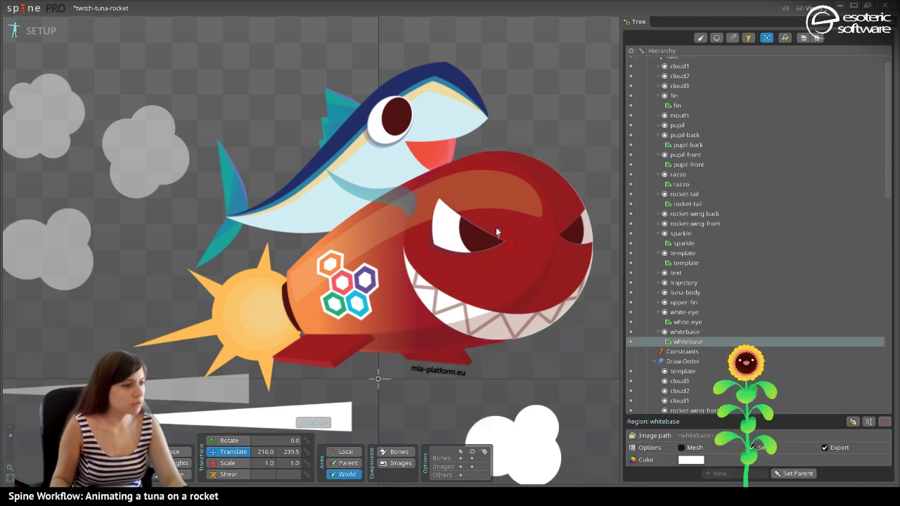
pyautogui.moveTo(509, 244); pyautogui.dragTo(508, 243)
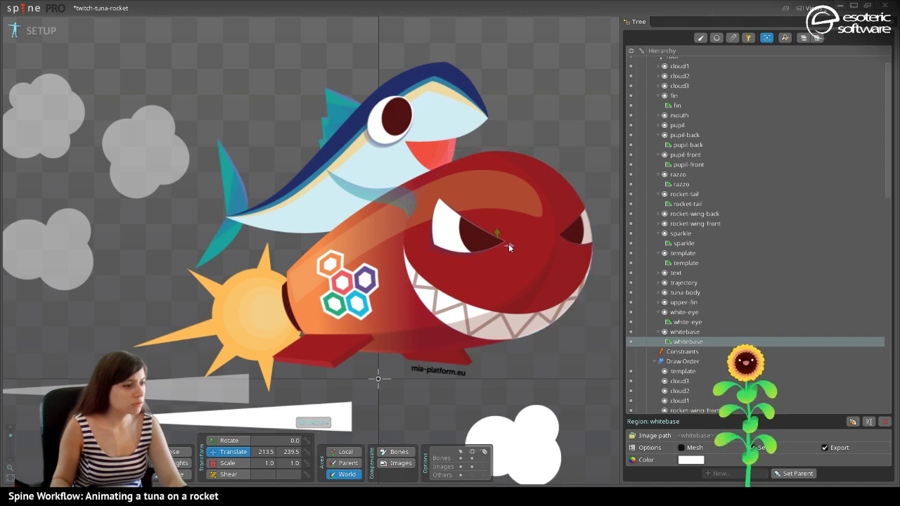
pyautogui.press('space')
pyautogui.hotkey('ctrl', 's')
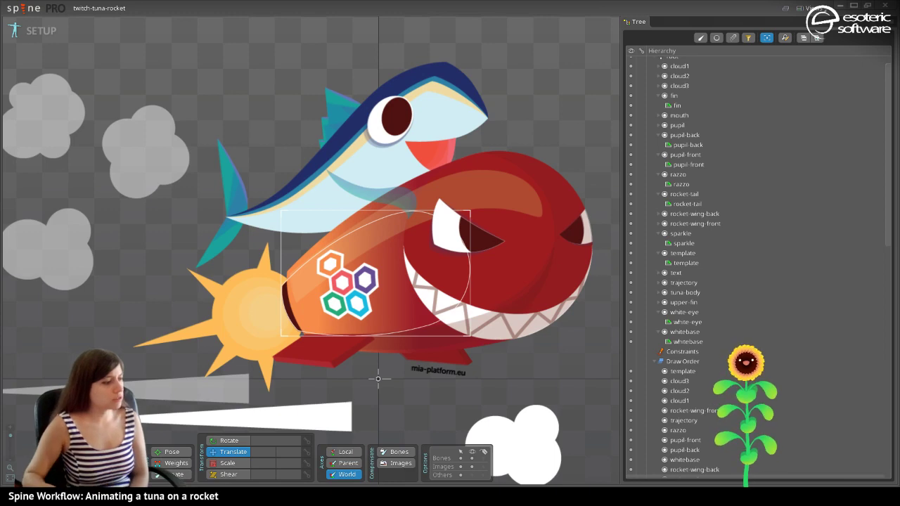
# Hide the template image attachment and save the project.
pyautogui.scroll(-3, 187, 232)
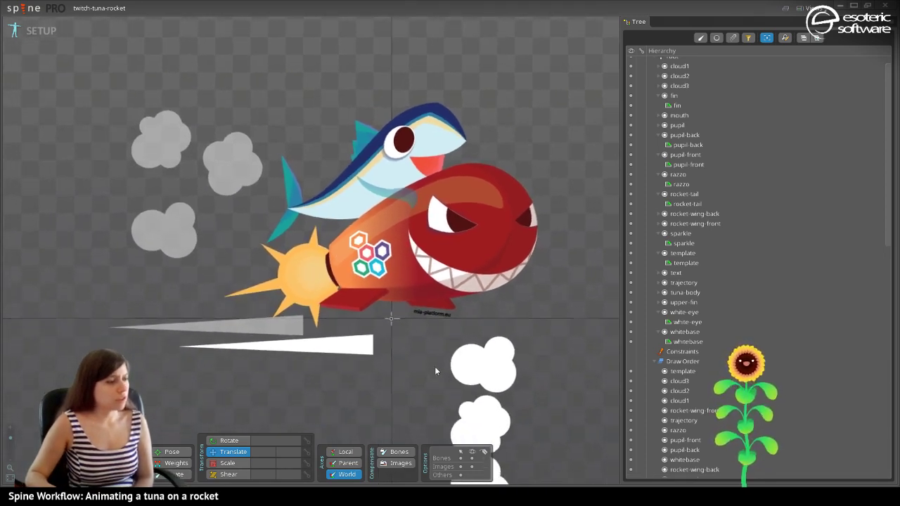
pyautogui.moveTo(435, 366); pyautogui.dragTo(414, 467)
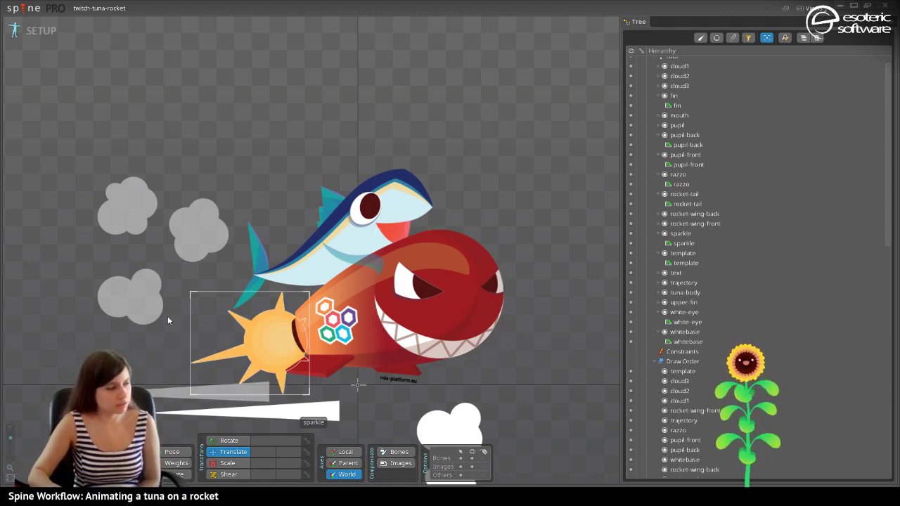
pyautogui.moveTo(201, 243); pyautogui.dragTo(231, 241)
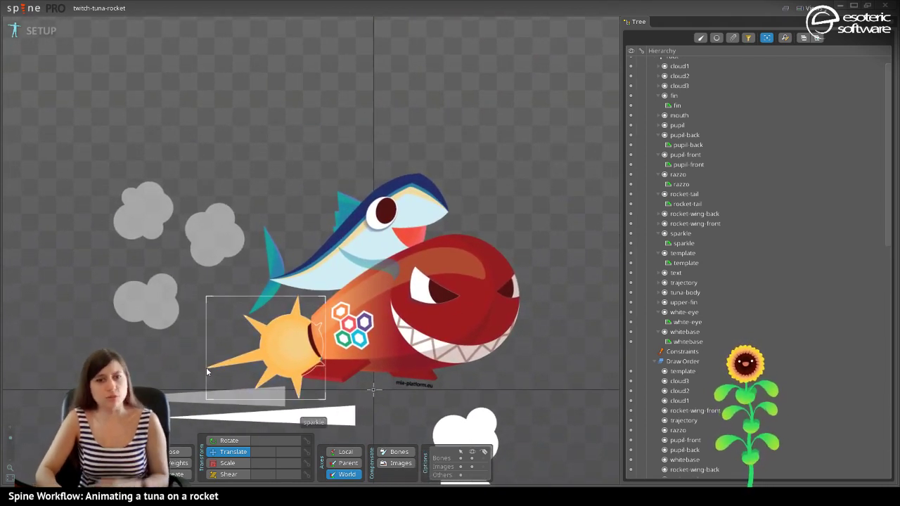
pyautogui.hotkey('ctrl', 's')
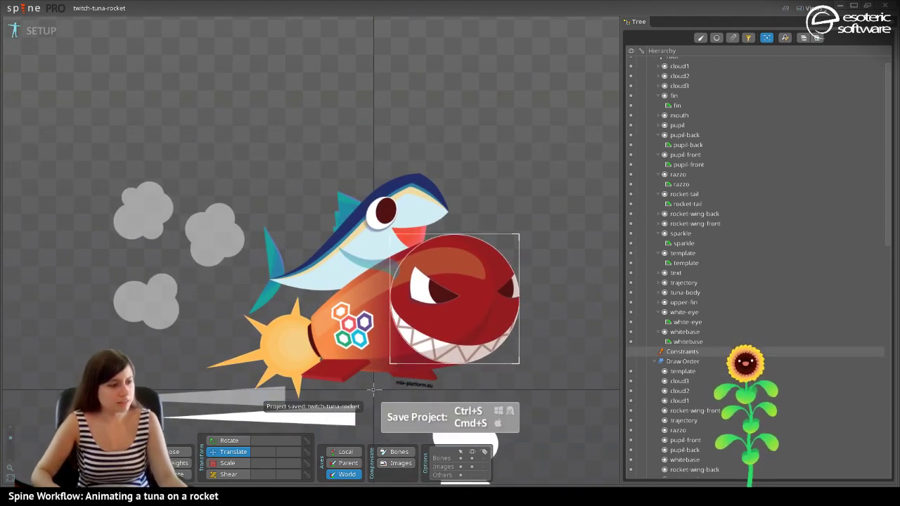
pyautogui.click(664, 372)
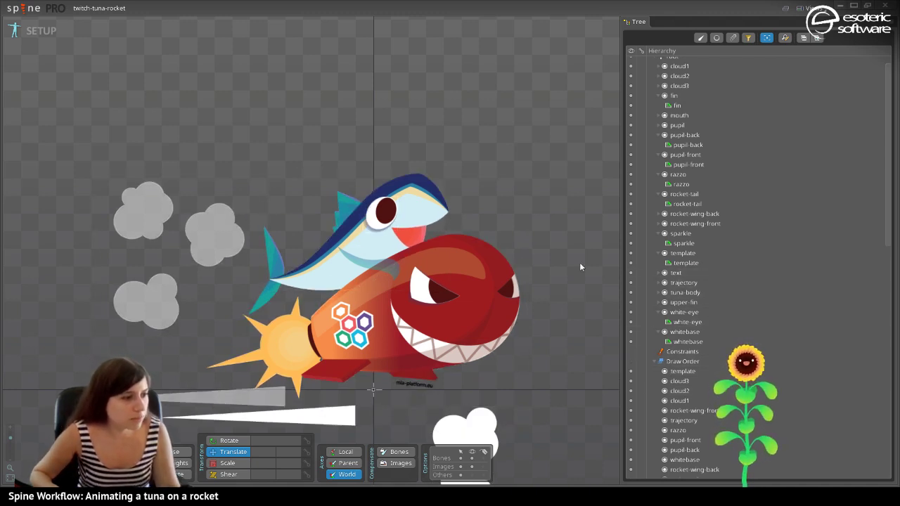
pyautogui.click(629, 263)
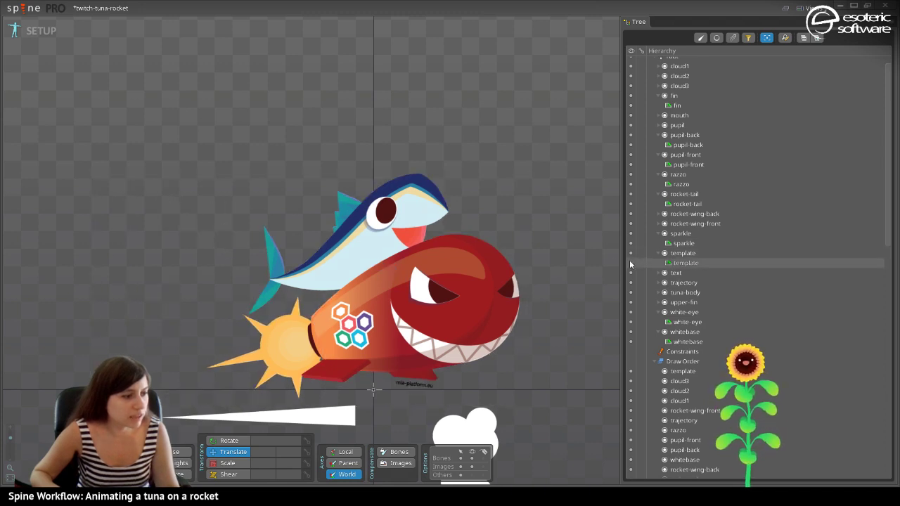
pyautogui.hotkey('ctrl', 's')
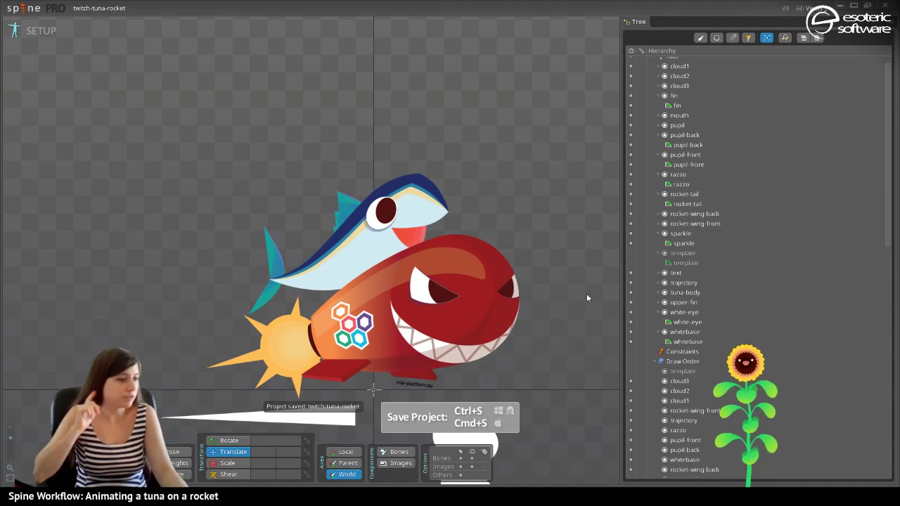
pyautogui.scroll(-10, 688, 388)
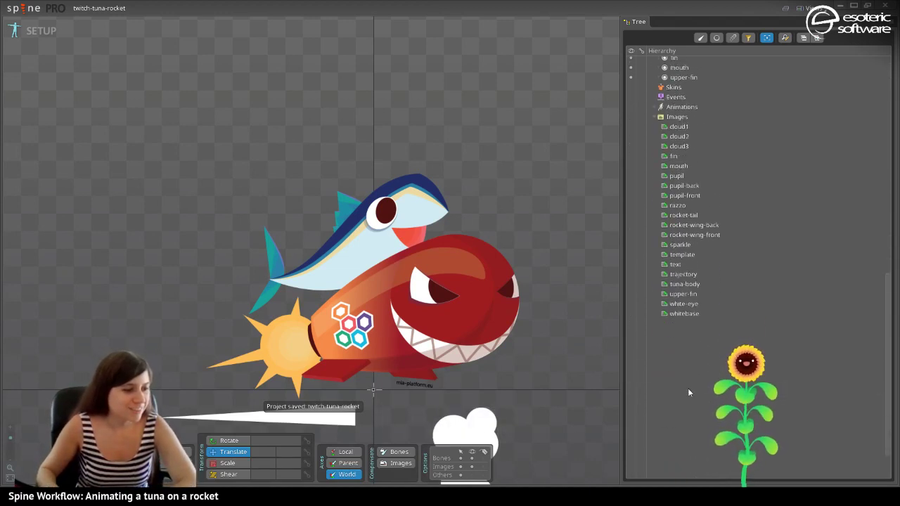
pyautogui.scroll(2, 645, 274)
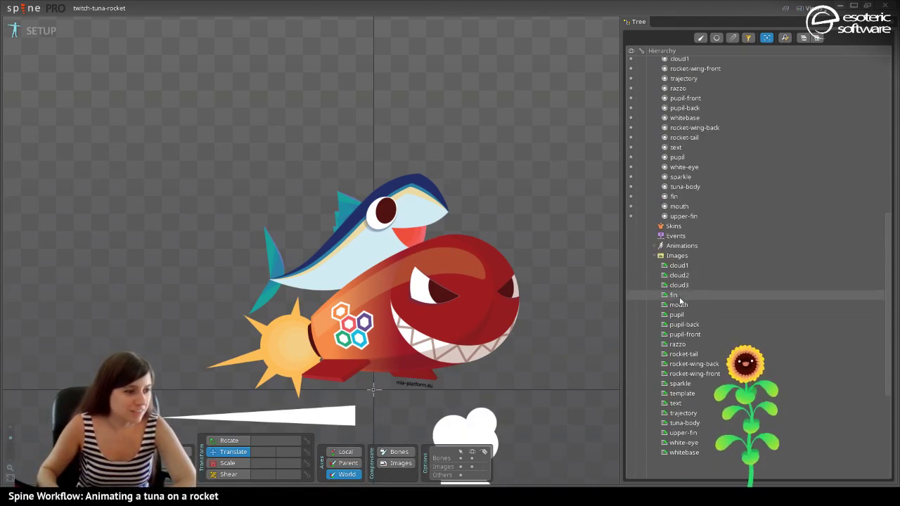
pyautogui.click(654, 295)
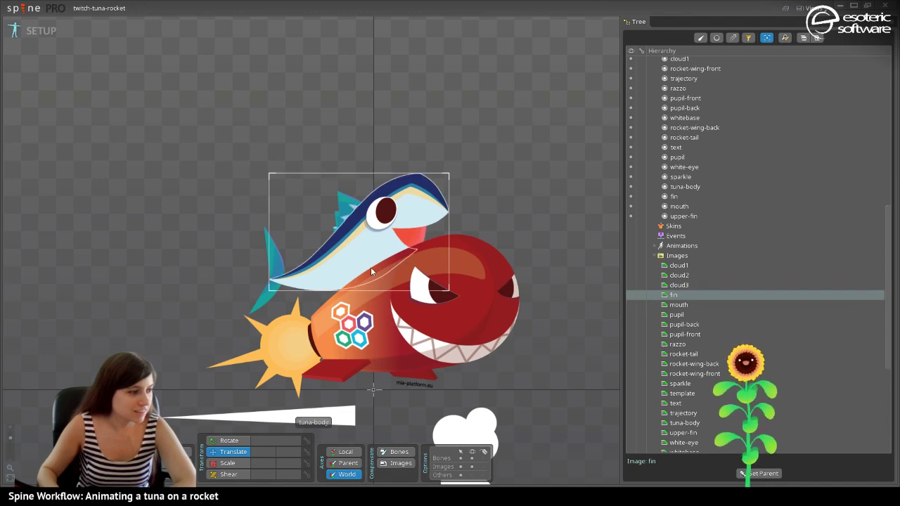
pyautogui.scroll(7, 683, 230)
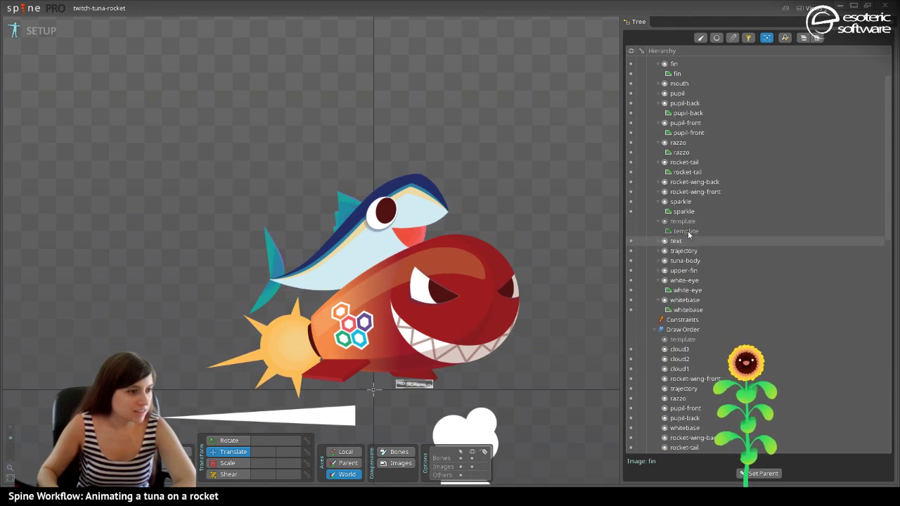
# Try moving the fin slot directly below template in the draw order, and undo the move.
pyautogui.moveTo(671, 378); pyautogui.dragTo(674, 213)
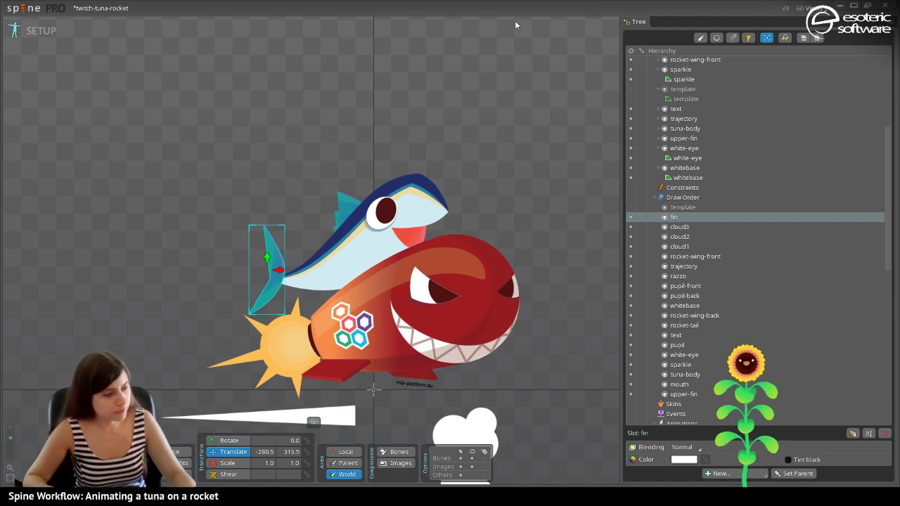
pyautogui.hotkey('ctrl', 'z')
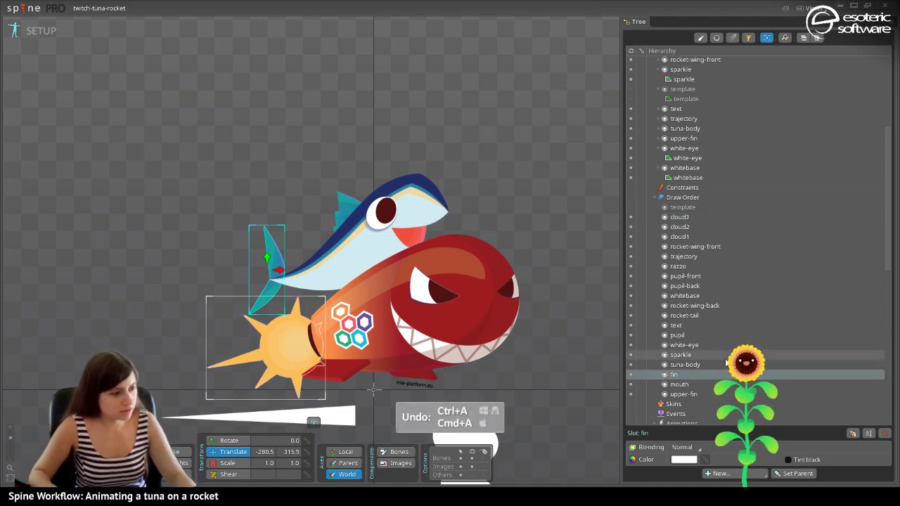
# Look through the draw order and the images list for the fin parts and select the upper-fin slot.
pyautogui.scroll(-8, 714, 342)
pyautogui.scroll(3, 711, 333)
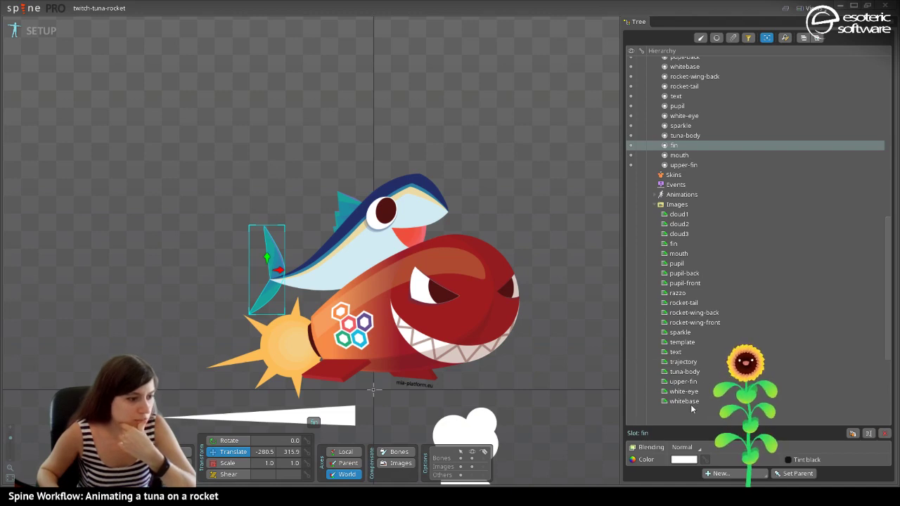
pyautogui.click(682, 381)
pyautogui.moveTo(677, 230); pyautogui.dragTo(687, 167)
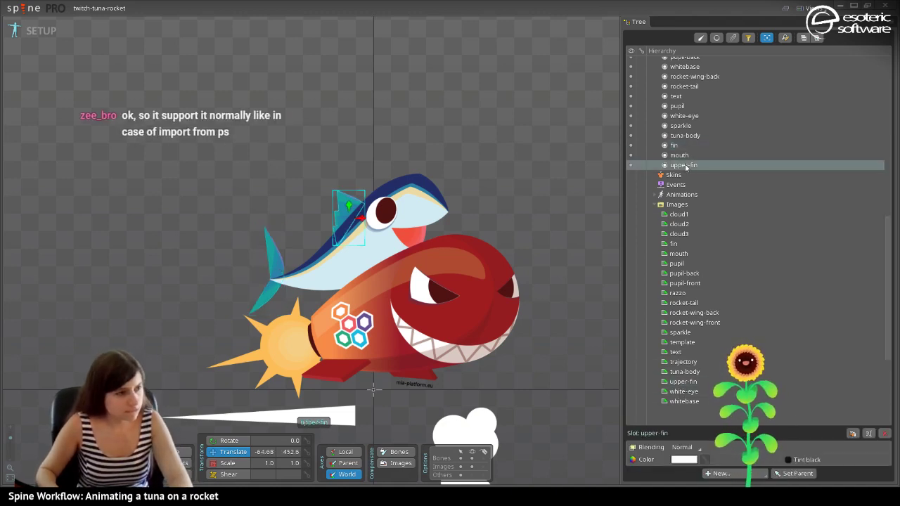
pyautogui.moveTo(685, 169)
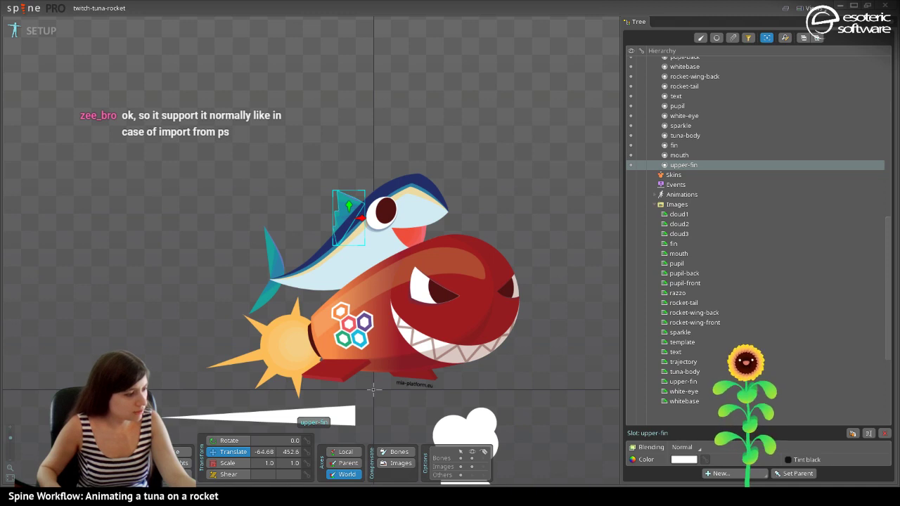
# Switch to Illustrator, select the tuna's side fin and toggle its layer's visibility to identify it.
pyautogui.hotkey('alt', 'Tab')
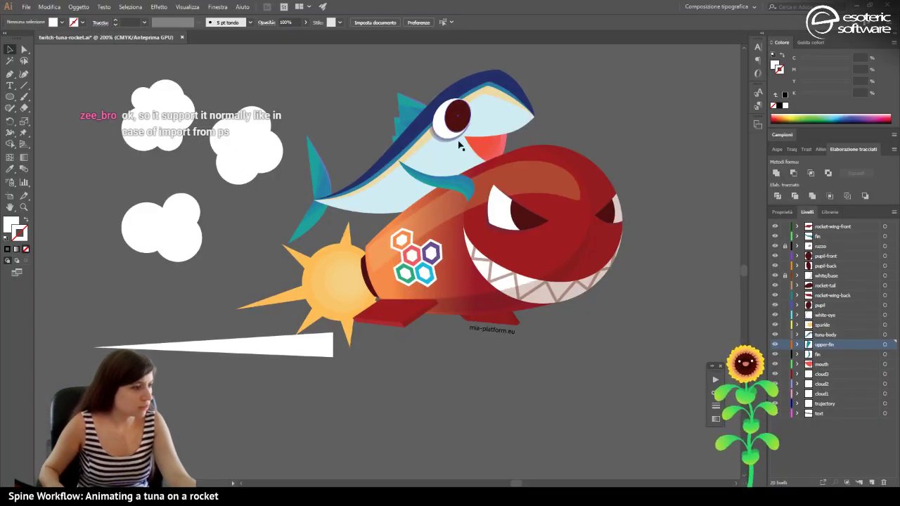
pyautogui.click(441, 182)
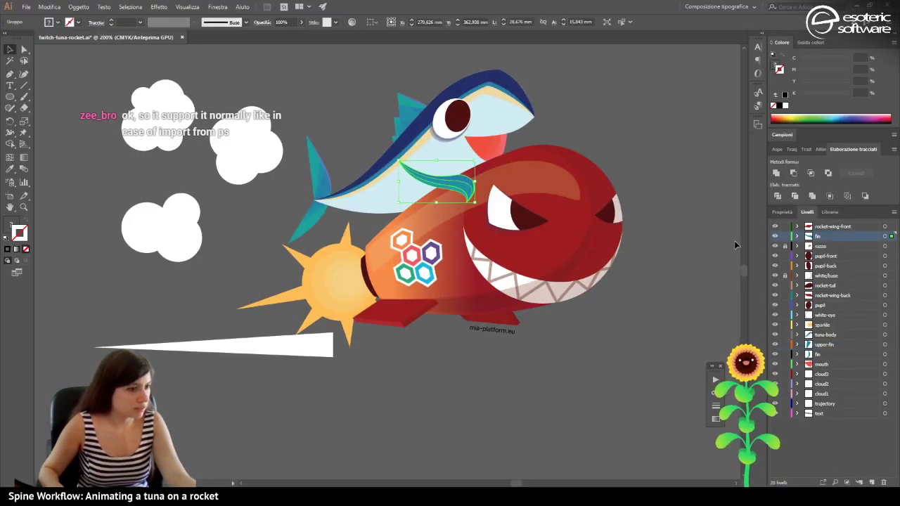
pyautogui.click(512, 235)
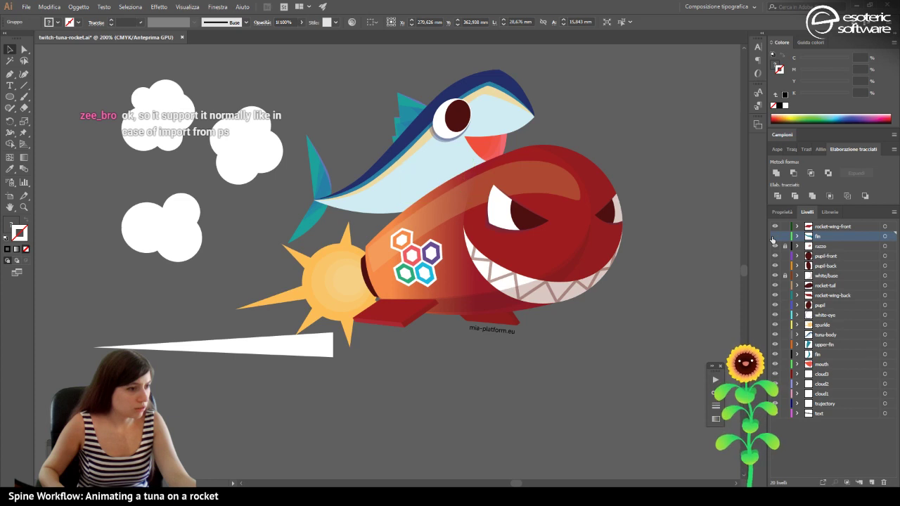
# Rename the tail fin's layer as fin-tail and save the document.
pyautogui.click(330, 187)
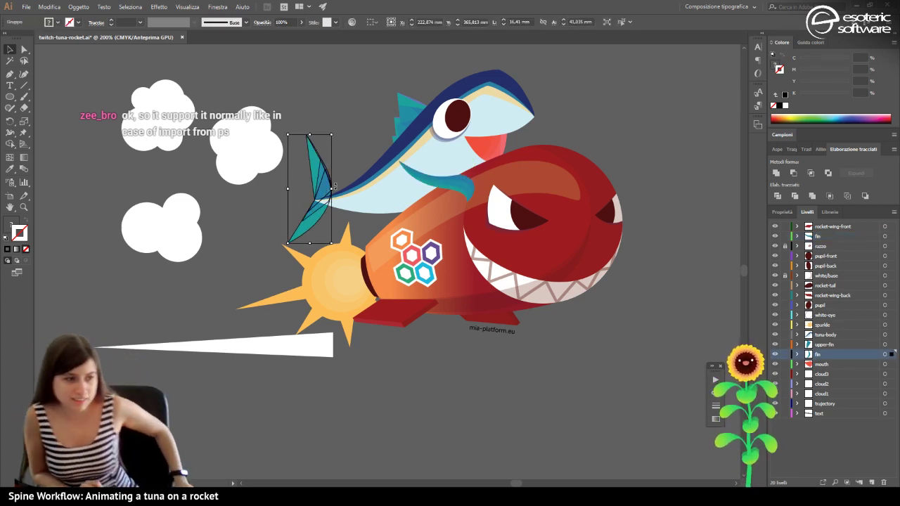
pyautogui.doubleClick(823, 353)
pyautogui.write('fin-tail')
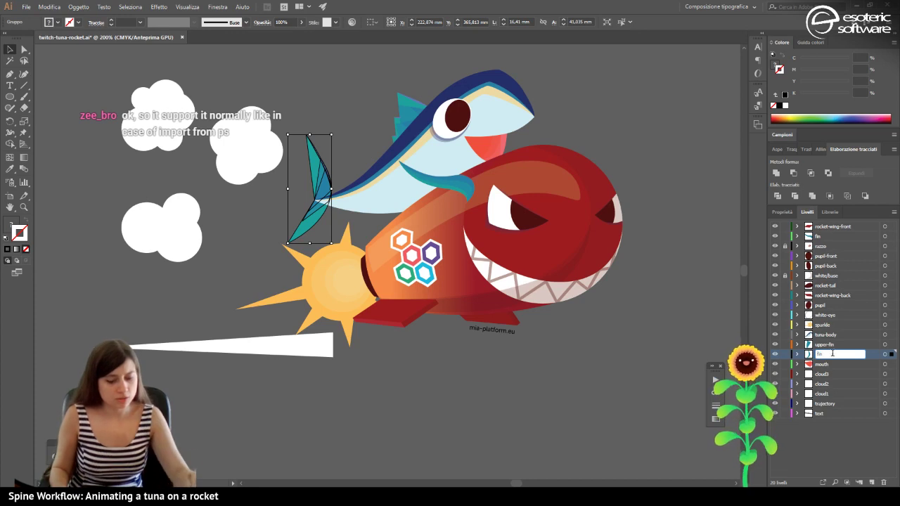
pyautogui.press('Return')
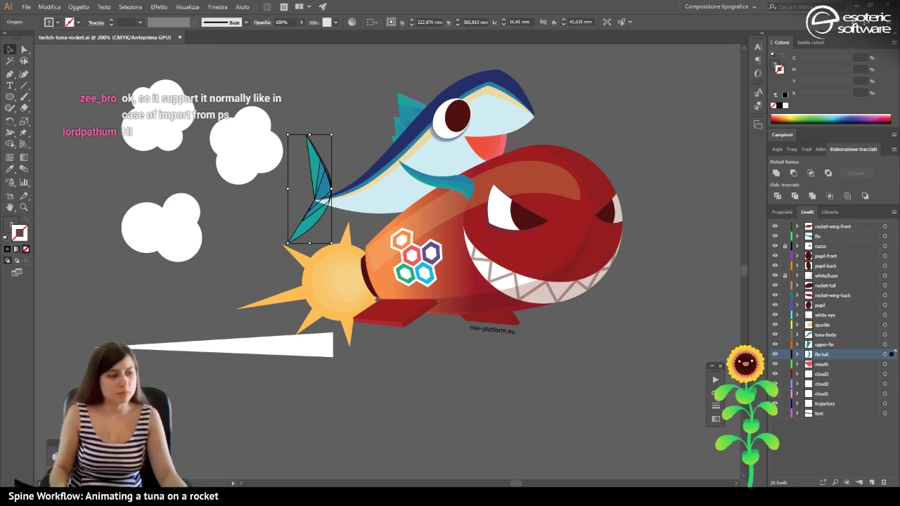
# Switch back to Spine, save the project and bring up the project's images folder in File Explorer.
pyautogui.hotkey('alt', 'Tab')
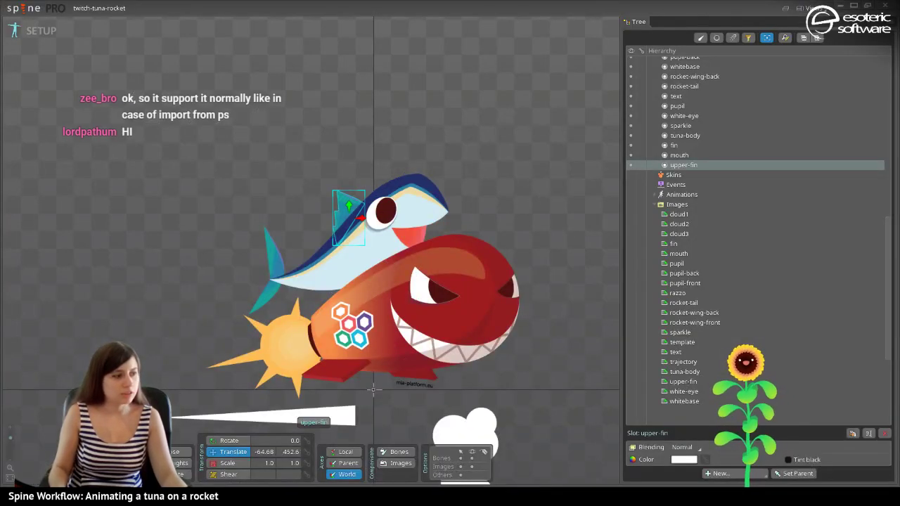
pyautogui.hotkey('ctrl', 's')
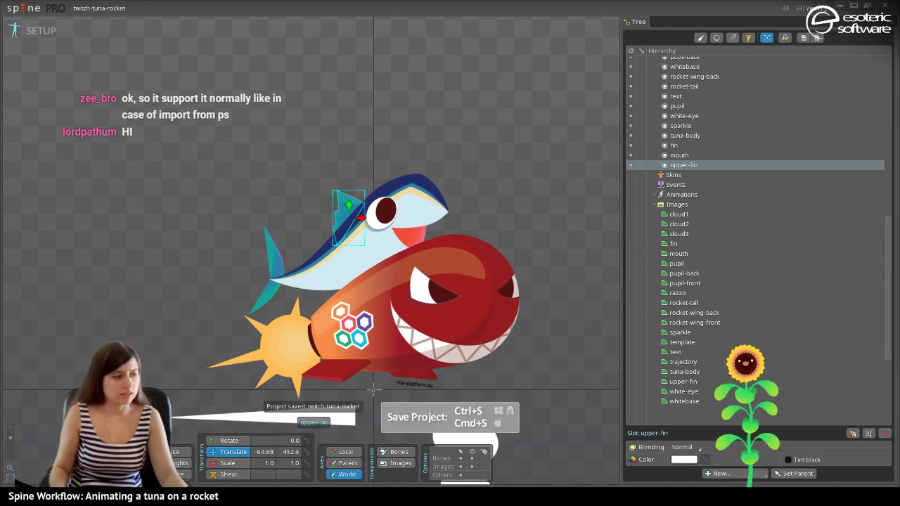
pyautogui.hotkey('alt', 'Tab')
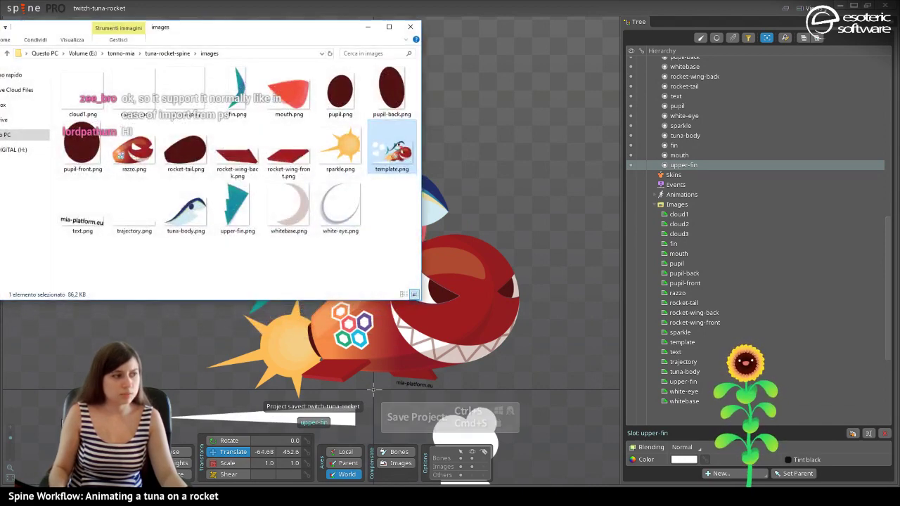
# Go up to the tuna-rocket-spine folder in File Explorer and switch to the twitch-tuna-rocket.ai document in Illustrator.
pyautogui.click(168, 53)
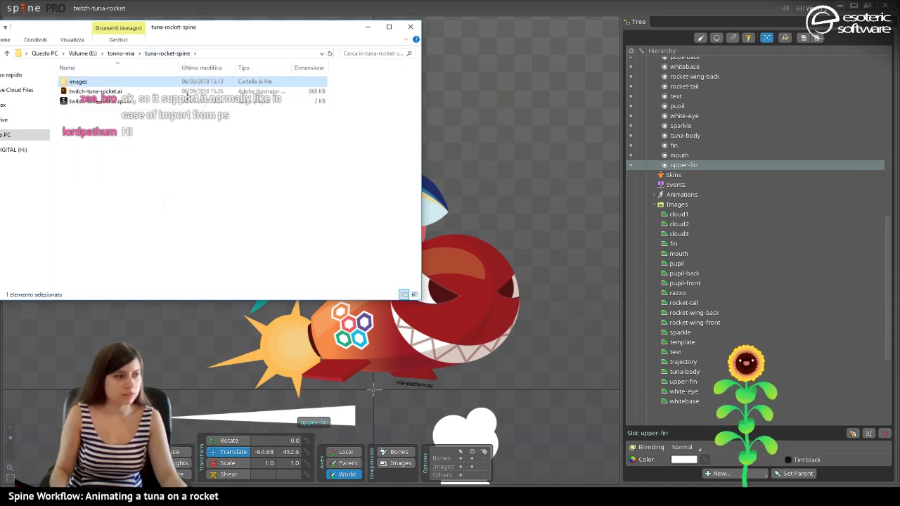
pyautogui.click(478, 15)
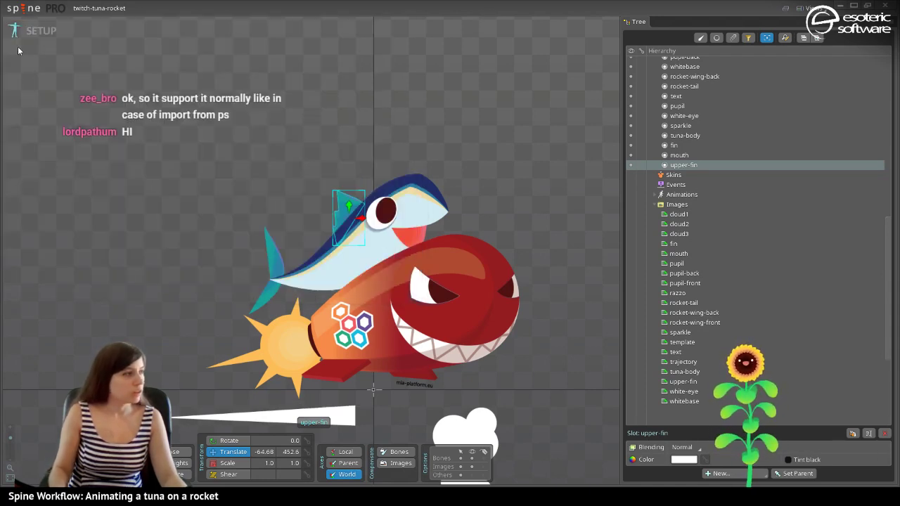
pyautogui.click(34, 8)
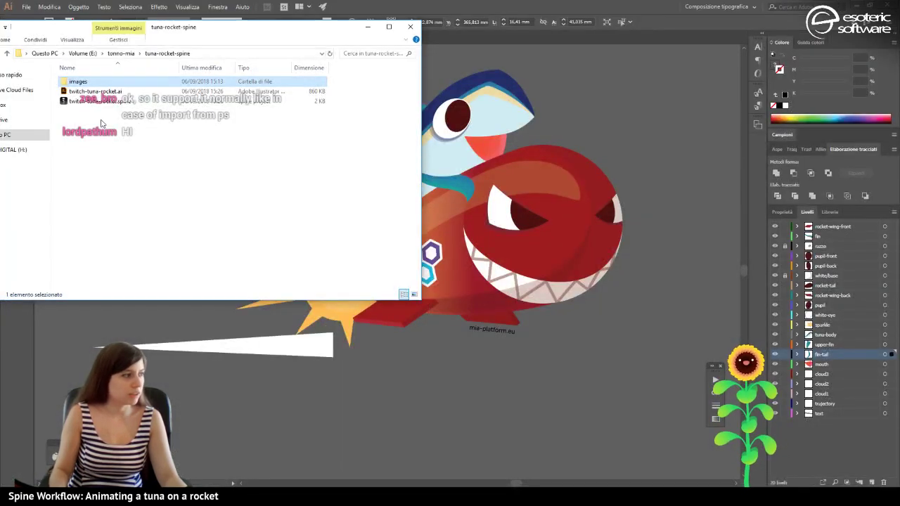
pyautogui.click(511, 13)
# Run the IllustratorToSpine.jsx script from the illustrator folder on Volume (E:), exporting the layers to ./images/ at 200% with Spine JSON and no template PNG.
pyautogui.click(26, 6)
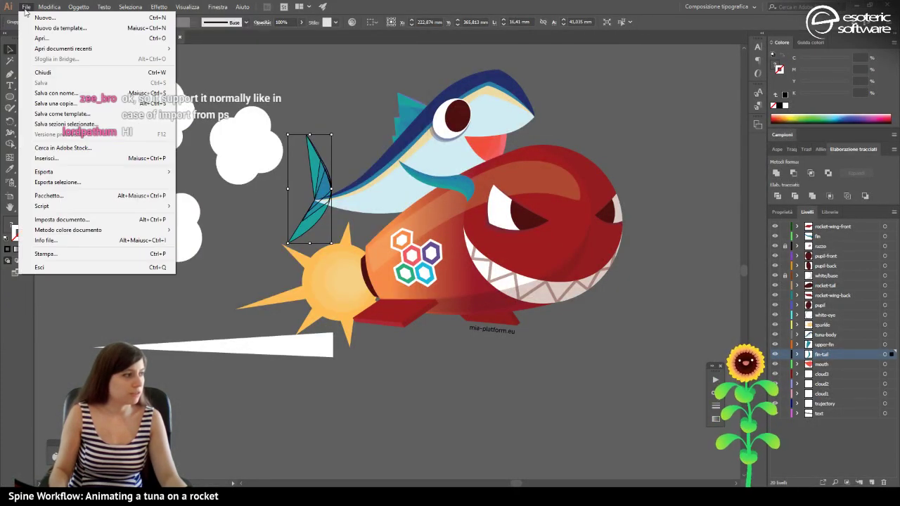
pyautogui.moveTo(78, 174)
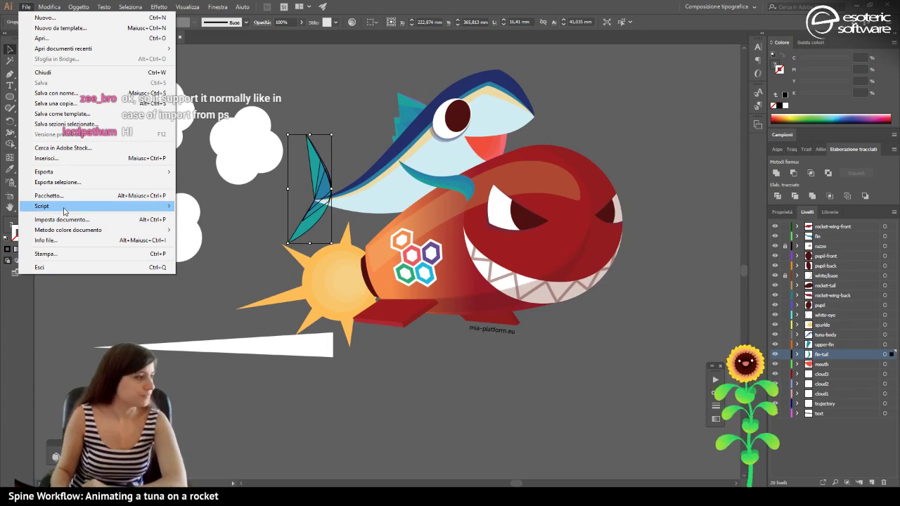
pyautogui.moveTo(64, 207)
pyautogui.click(211, 250)
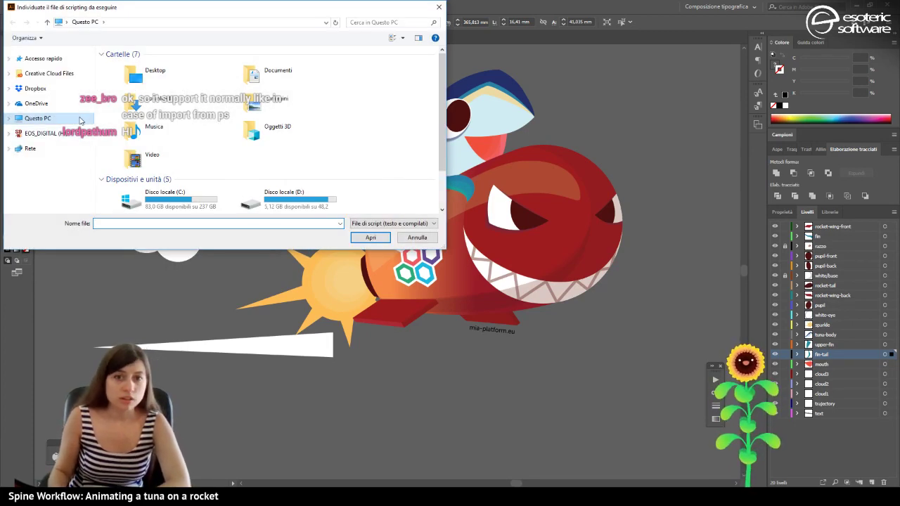
pyautogui.scroll(-2, 110, 175)
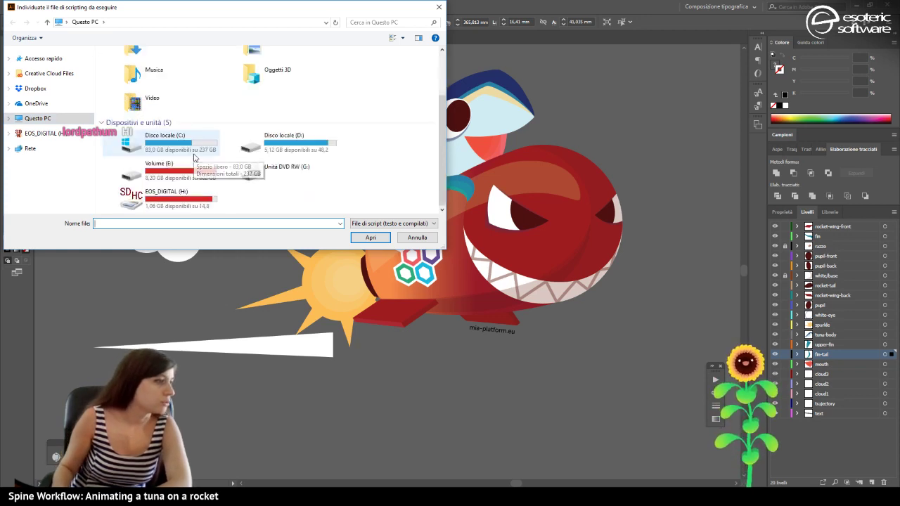
pyautogui.doubleClick(166, 175)
pyautogui.click(164, 166)
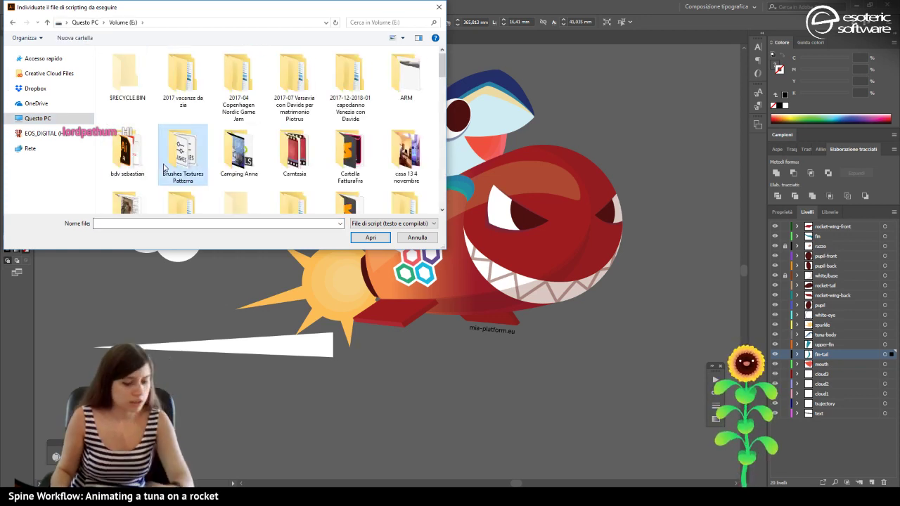
pyautogui.scroll(-3, 164, 167)
pyautogui.doubleClick(241, 90)
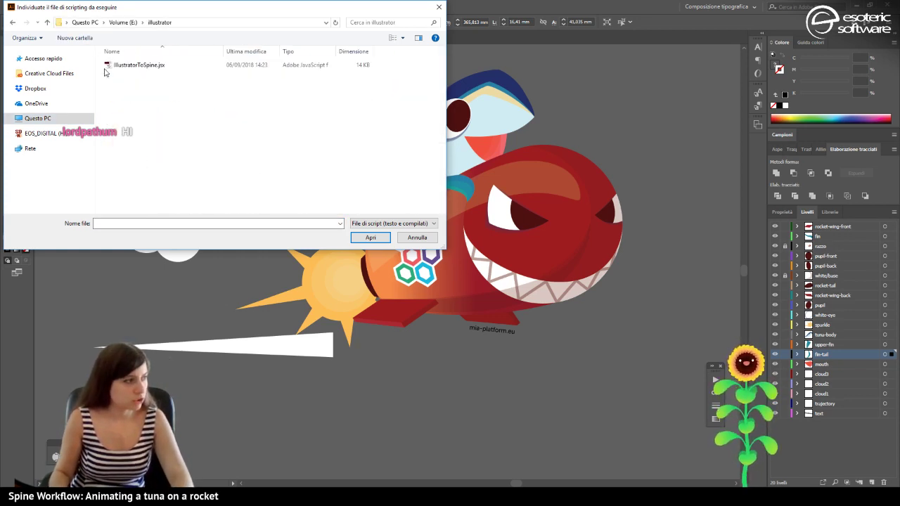
pyautogui.doubleClick(118, 67)
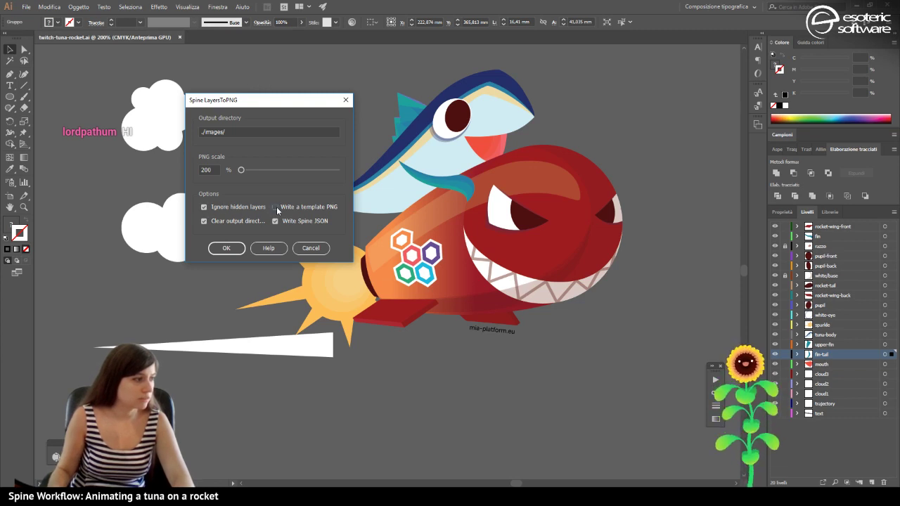
pyautogui.click(224, 249)
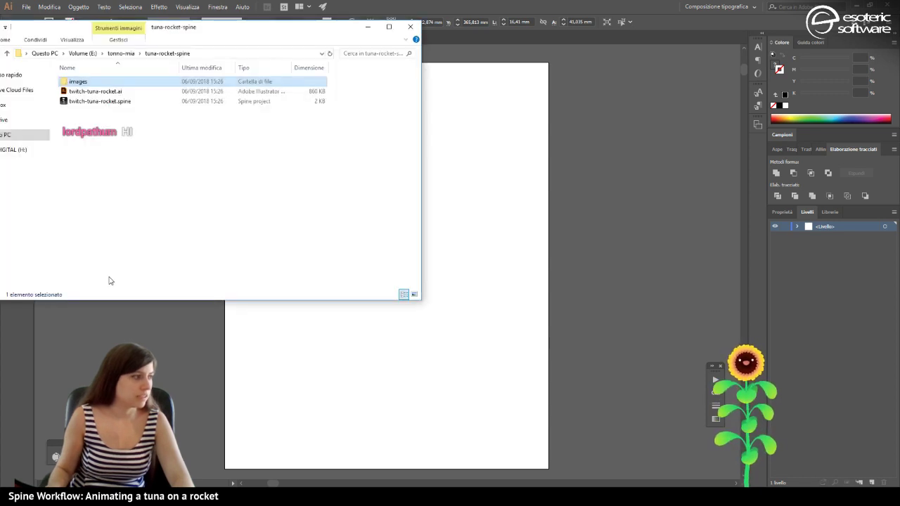
# Check the newly exported PNG files in the images folder and return to the tuna-rocket-spine folder.
pyautogui.doubleClick(92, 84)
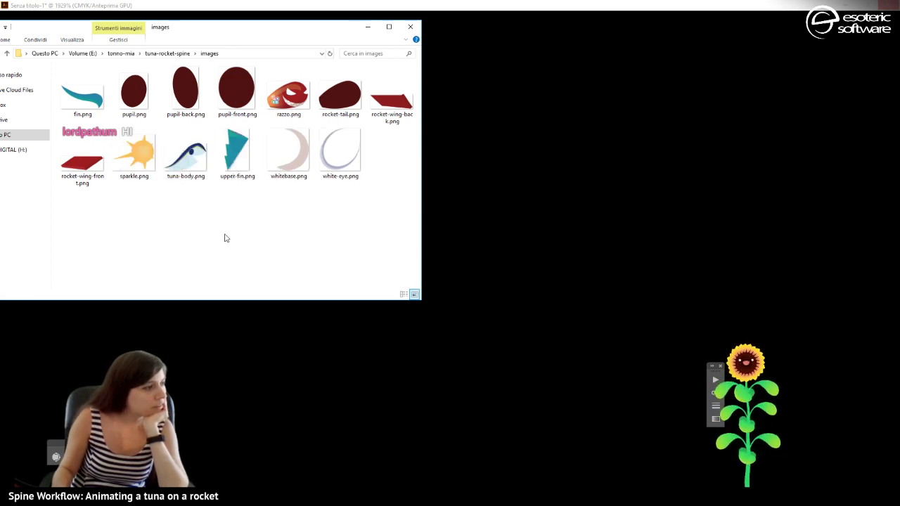
pyautogui.click(199, 172)
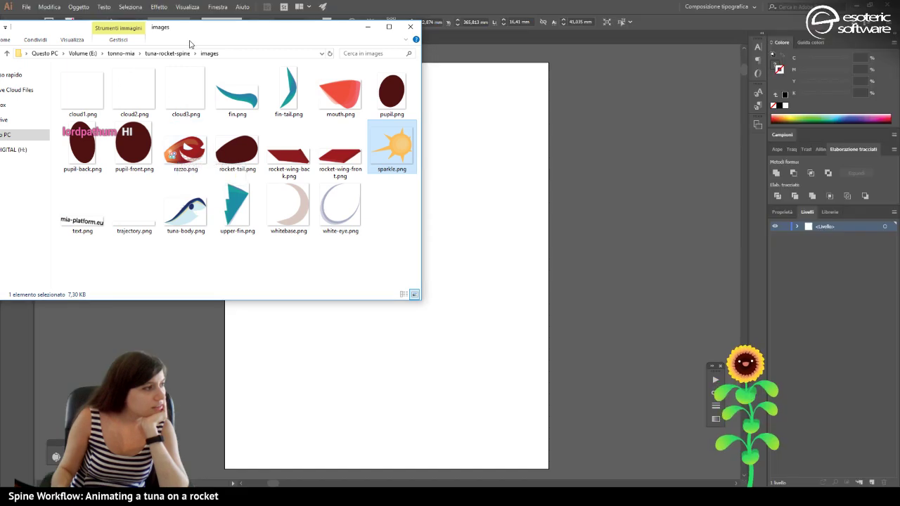
pyautogui.click(167, 53)
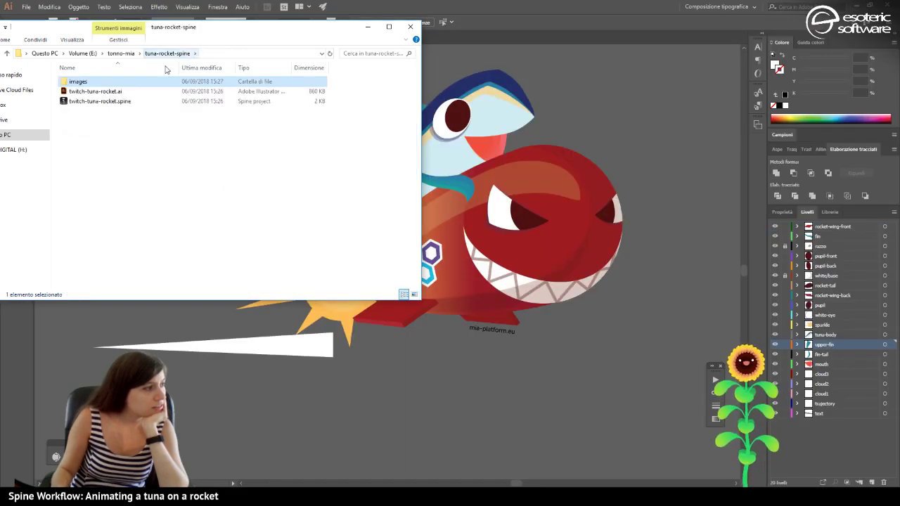
# Bring up the twitch-tuna-rocket project in Spine, move the fin image horizontally to about X 37.84, and enlarge the window.
pyautogui.click(94, 103)
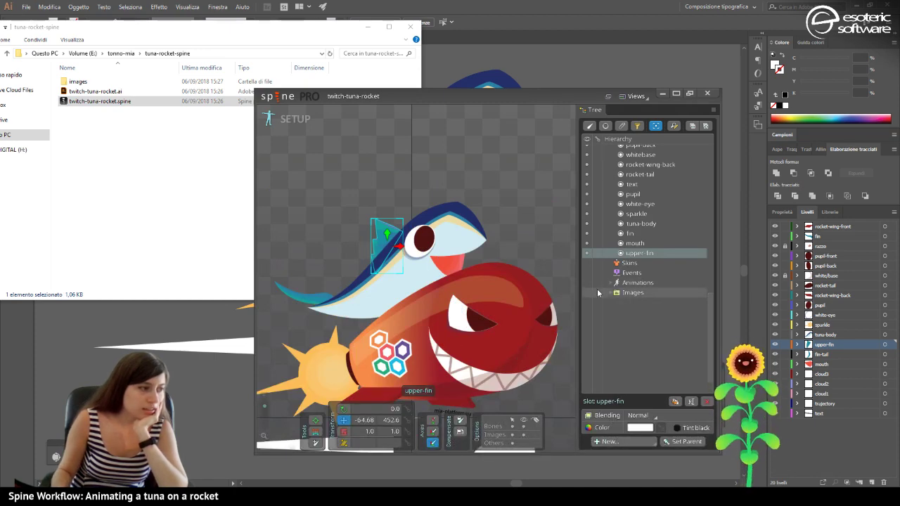
pyautogui.moveTo(421, 312); pyautogui.dragTo(544, 272)
pyautogui.click(429, 260)
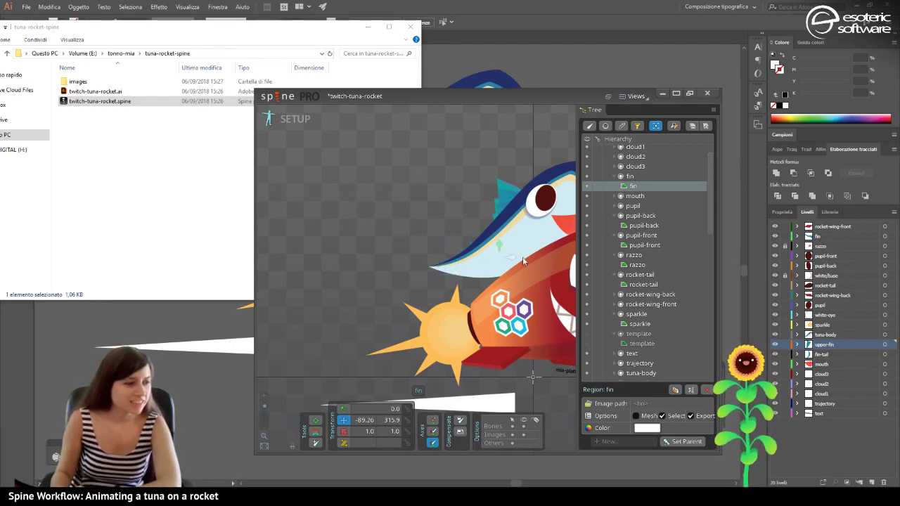
pyautogui.moveTo(519, 302); pyautogui.dragTo(463, 299)
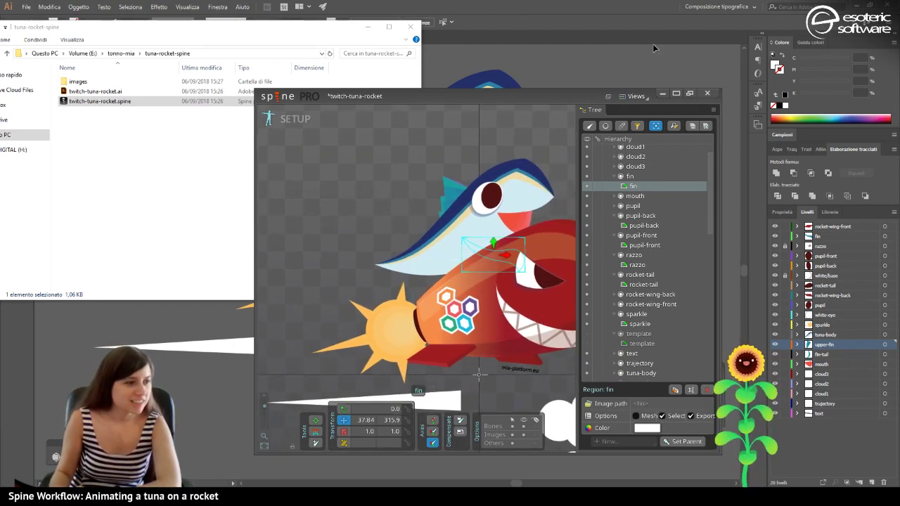
pyautogui.click(691, 93)
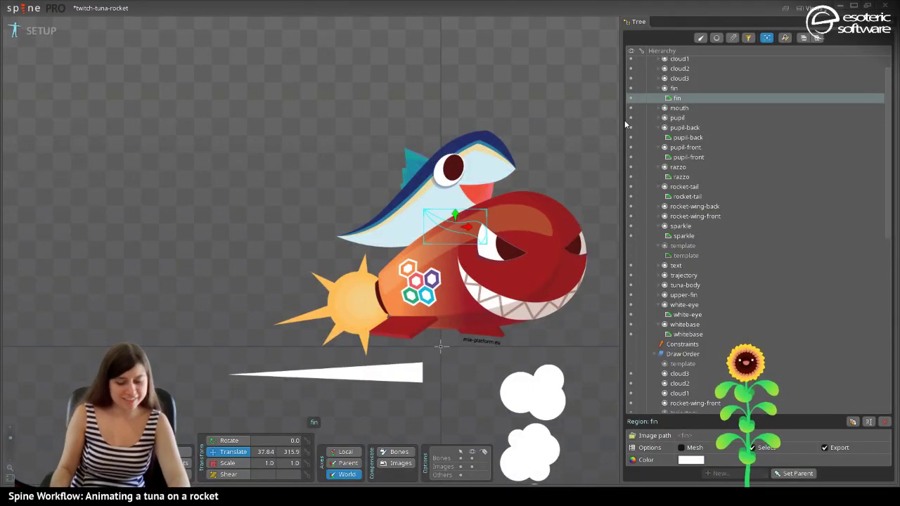
# Move the fin slot up the draw order to directly below template, in front of all the other artwork.
pyautogui.click(675, 89)
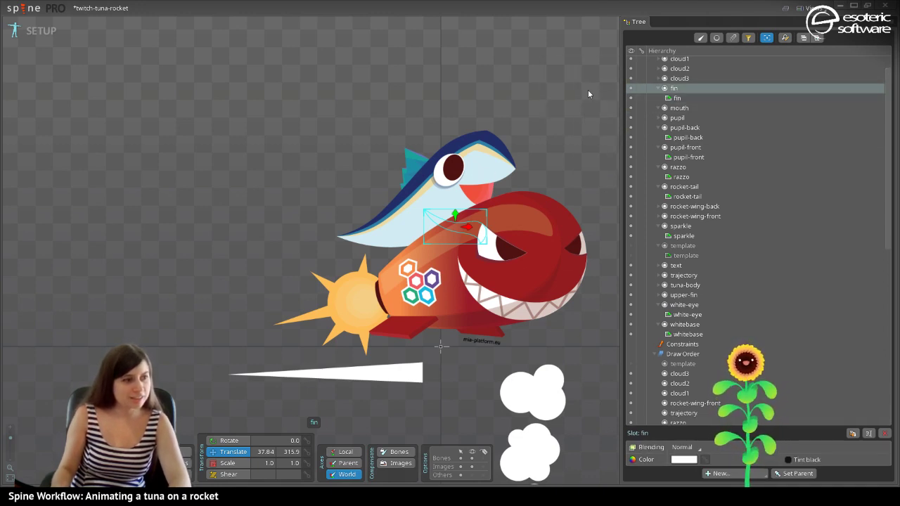
pyautogui.click(681, 354)
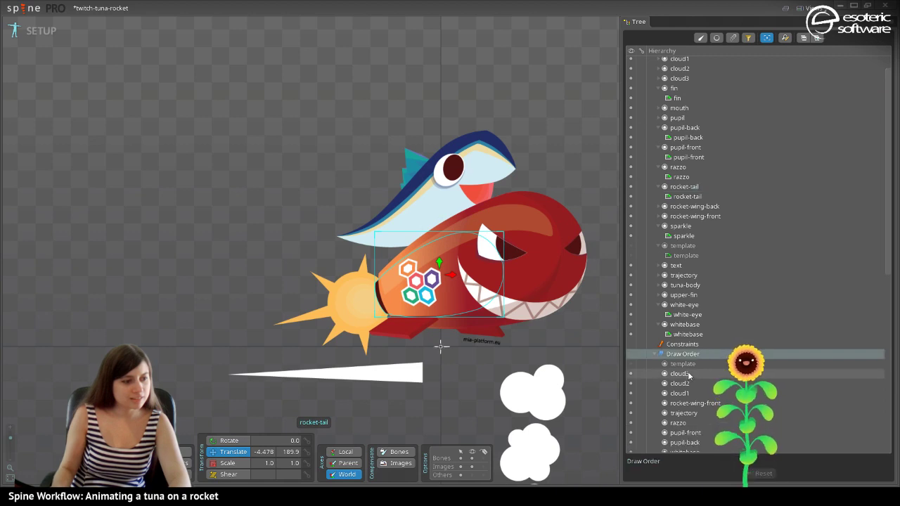
pyautogui.scroll(-5, 688, 375)
pyautogui.click(684, 184)
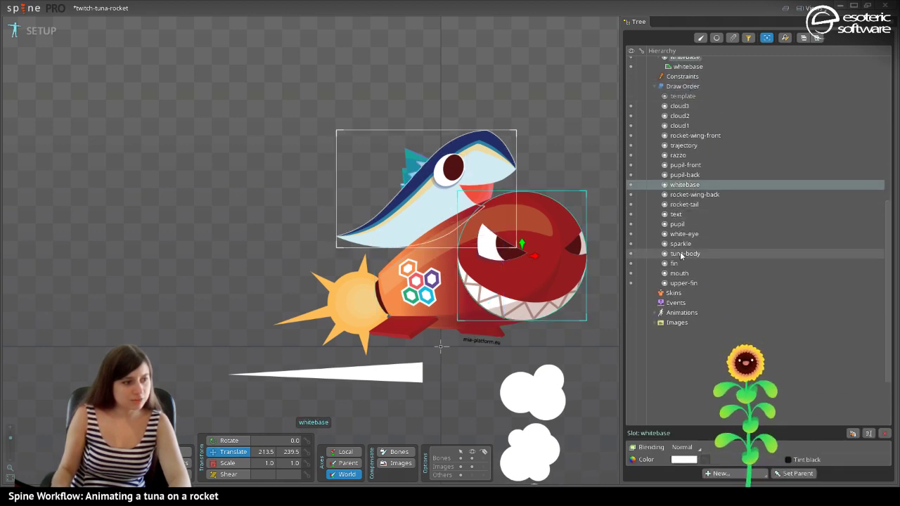
pyautogui.moveTo(674, 263)
pyautogui.mouseDown()
pyautogui.moveTo(679, 91)
pyautogui.moveTo(679, 102)
pyautogui.mouseUp()
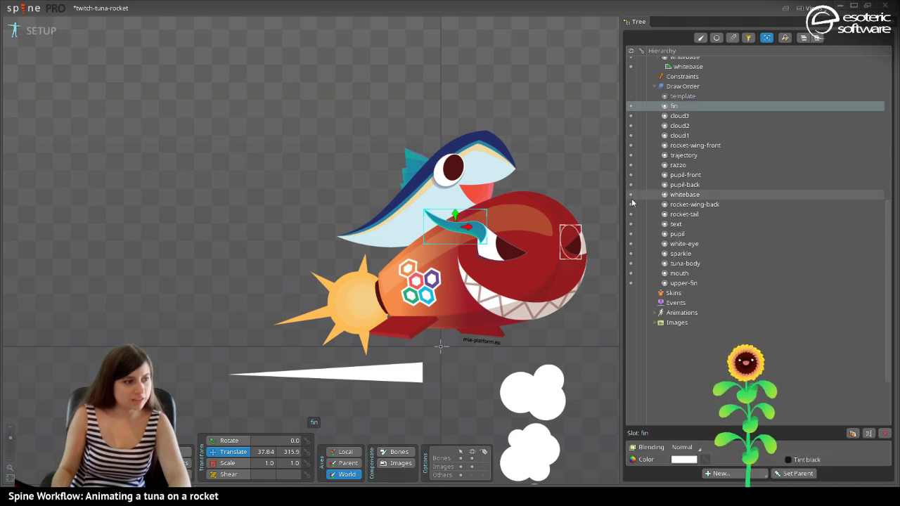
pyautogui.click(630, 97)
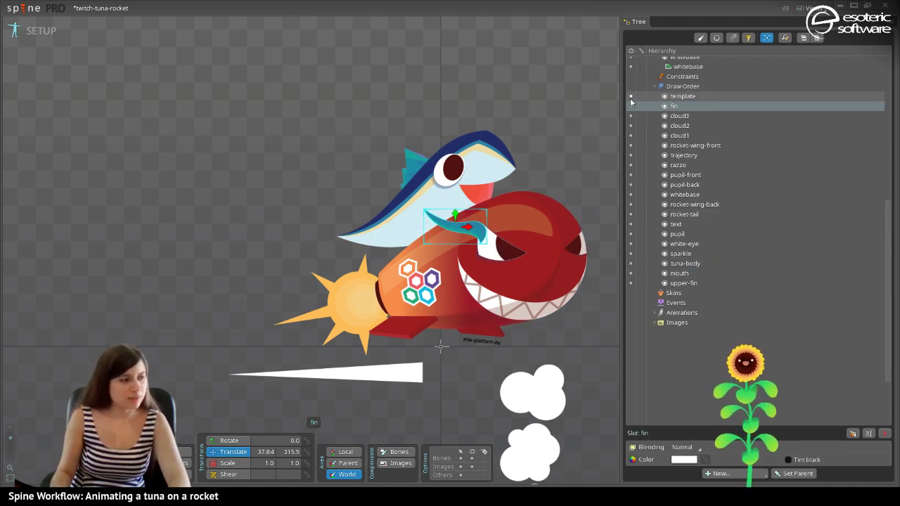
pyautogui.click(630, 97)
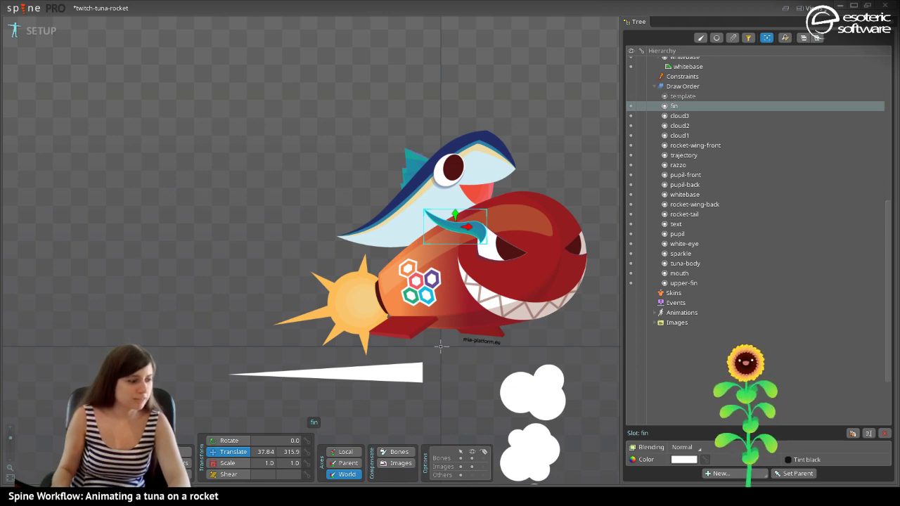
# Position the fin on the tuna's belly at about X -16.45, Y 328.2, using the Illustrator artwork as reference.
pyautogui.hotkey('alt', 'Tab')
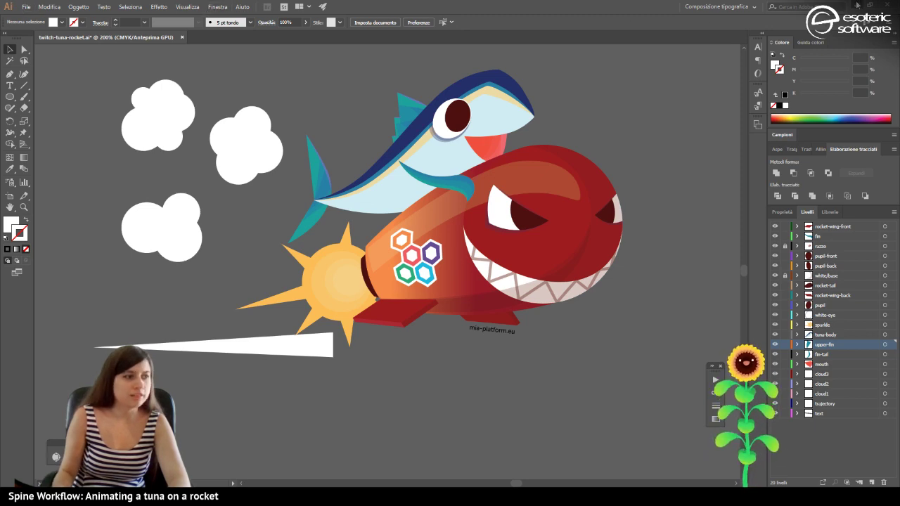
pyautogui.hotkey('alt', 'Tab')
pyautogui.click(461, 231)
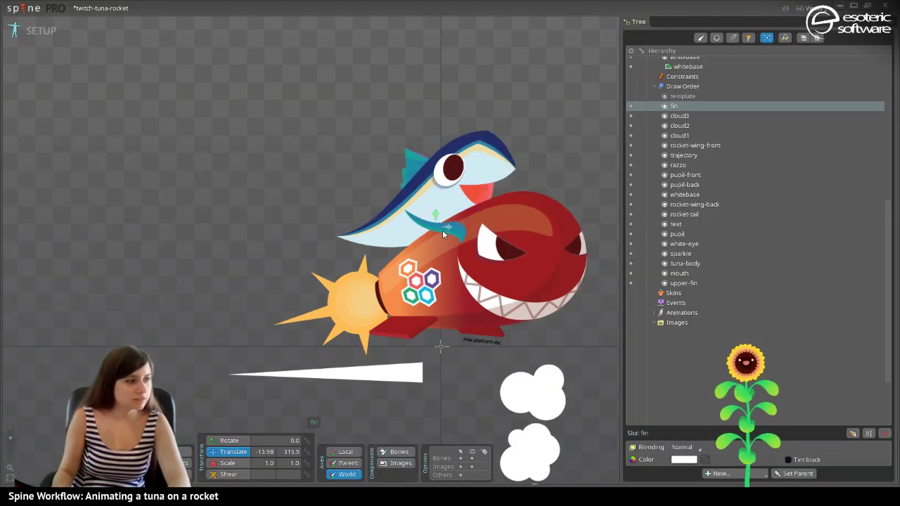
pyautogui.moveTo(443, 230); pyautogui.dragTo(434, 213)
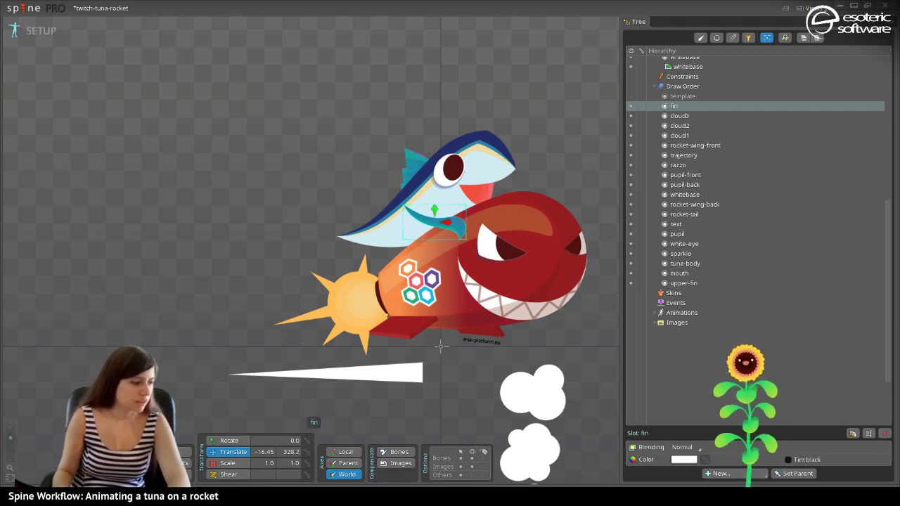
# Switch to Illustrator and run IllustratorToSpine.jsx from the illustrator folder on Volume (E:), exporting to ./images/ at 200% PNG scale.
pyautogui.hotkey('alt', 'Tab')
pyautogui.click(26, 6)
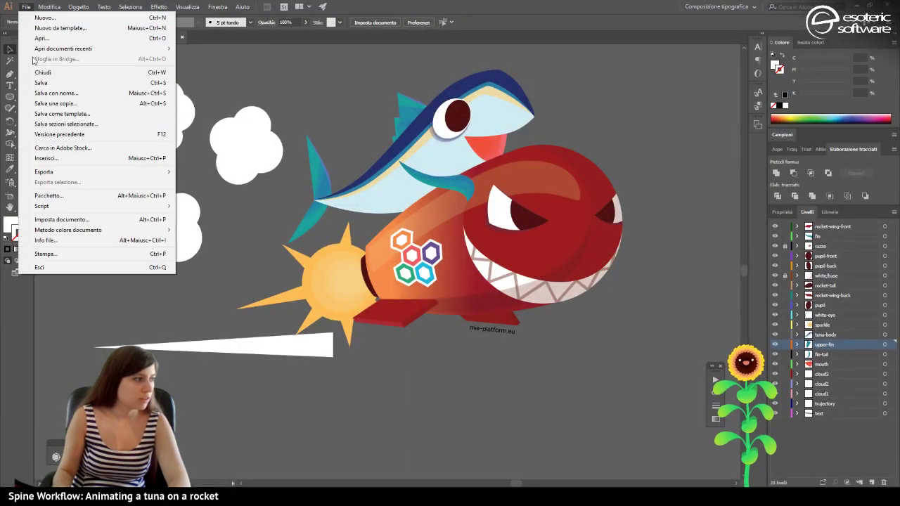
pyautogui.moveTo(77, 174)
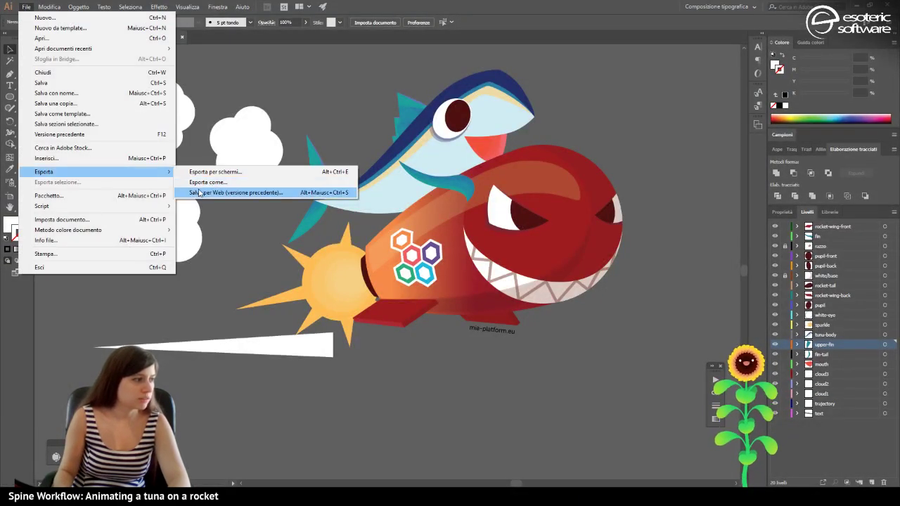
pyautogui.moveTo(132, 208)
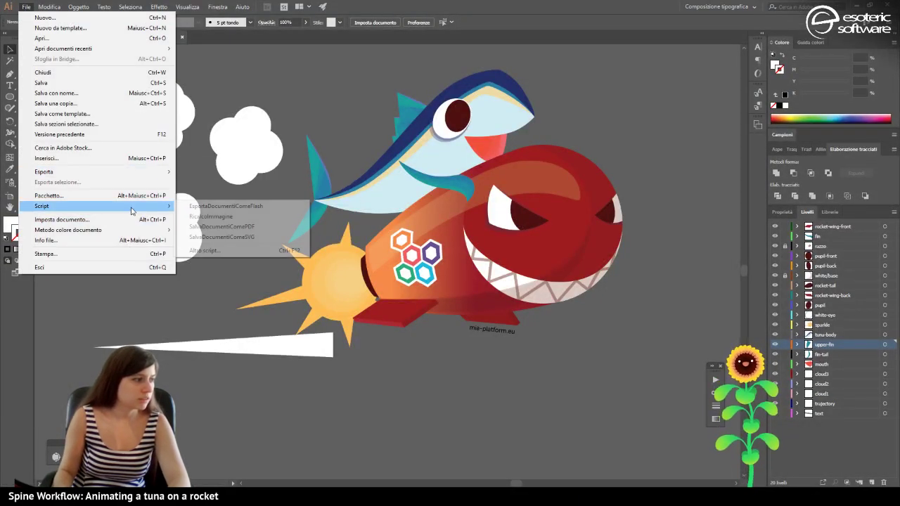
pyautogui.click(234, 256)
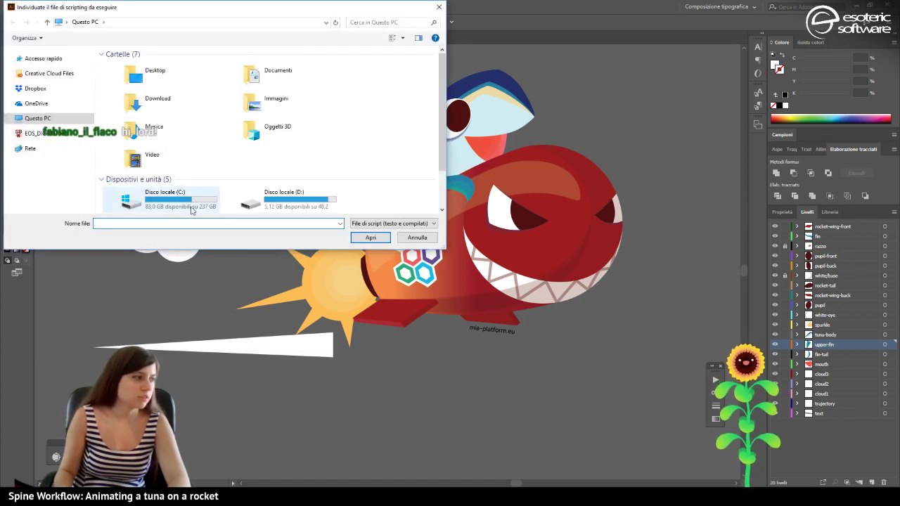
pyautogui.scroll(-2, 302, 192)
pyautogui.doubleClick(189, 173)
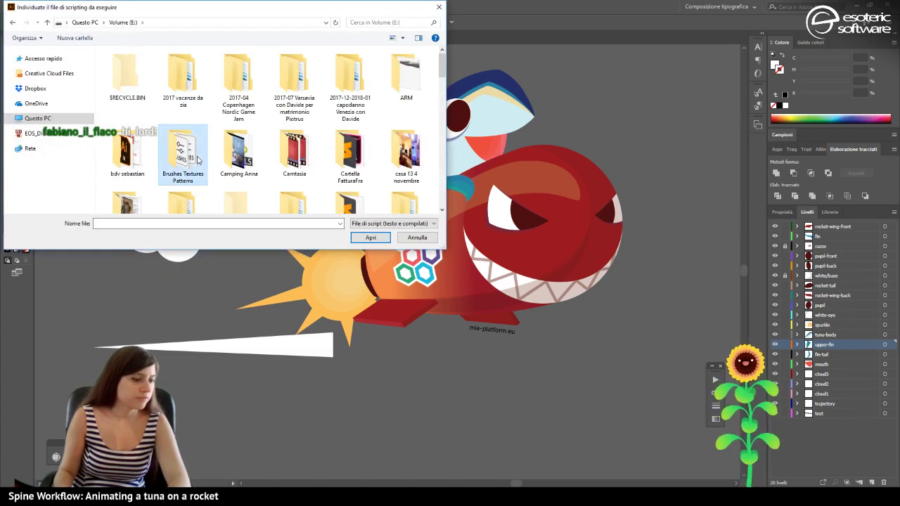
pyautogui.press('BackSpace')
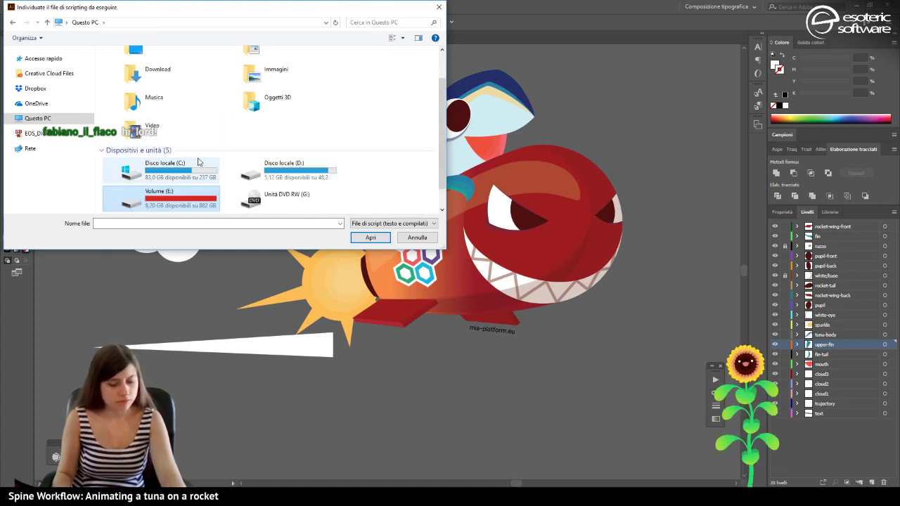
pyautogui.doubleClick(168, 198)
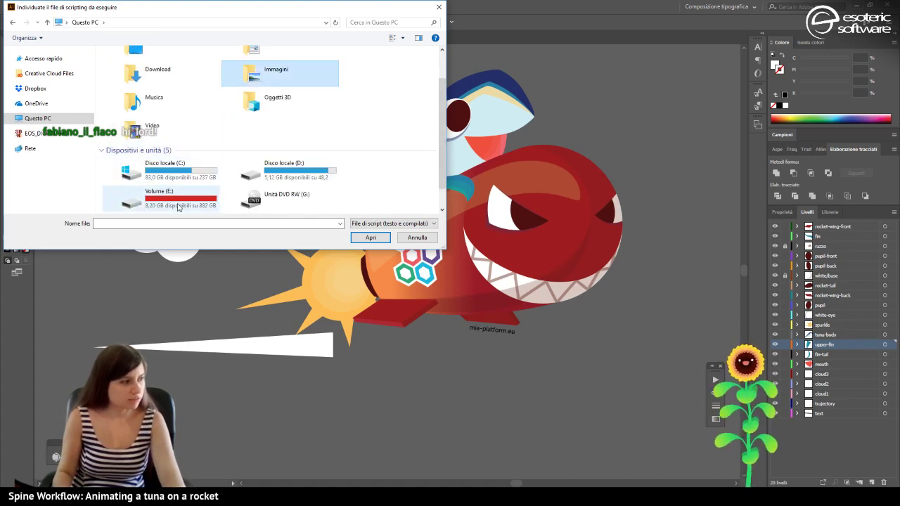
pyautogui.press('i')
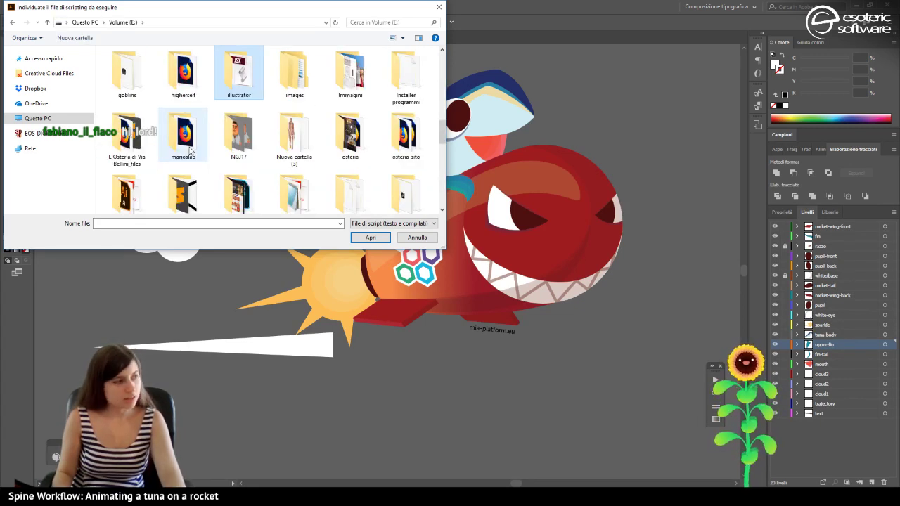
pyautogui.press('Return')
pyautogui.doubleClick(138, 63)
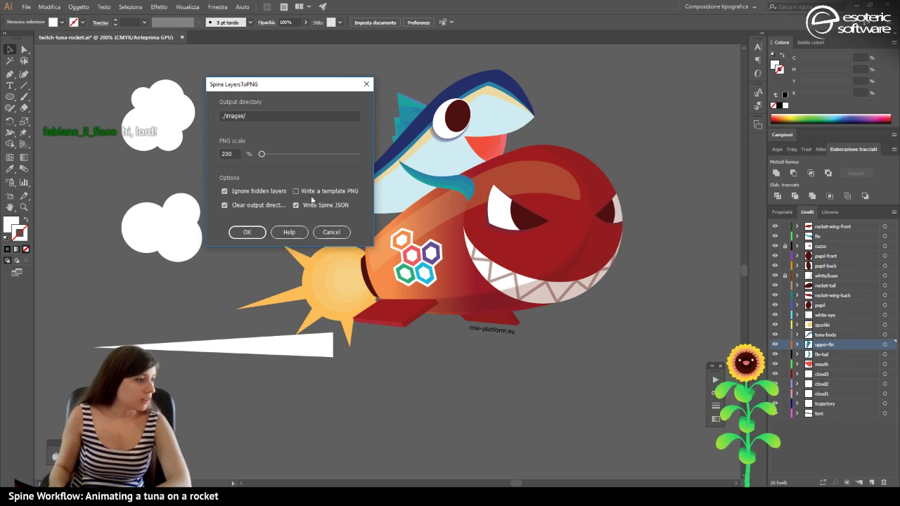
pyautogui.click(252, 234)
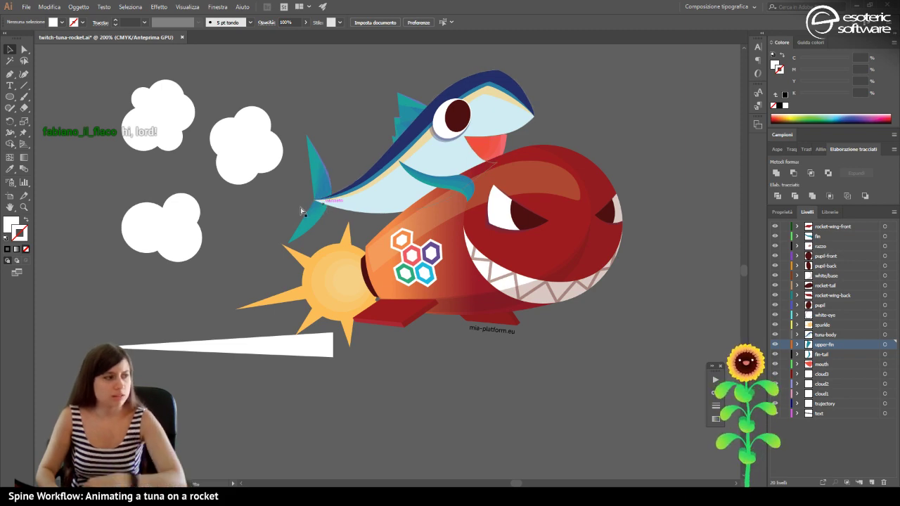
# Run IllustratorToSpine.jsx on the Illustrator artwork to export to ./images/ at 200% with a template PNG and Spine JSON.
pyautogui.click(27, 8)
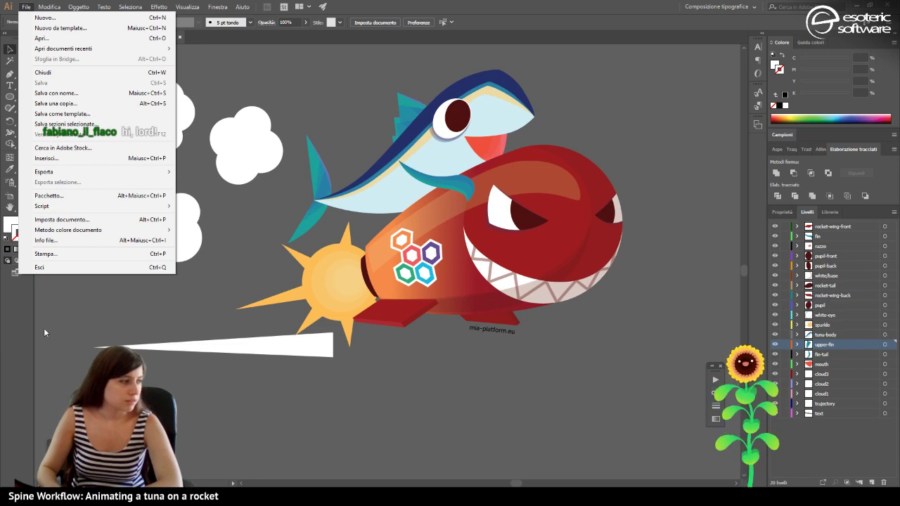
pyautogui.moveTo(106, 206)
pyautogui.click(205, 251)
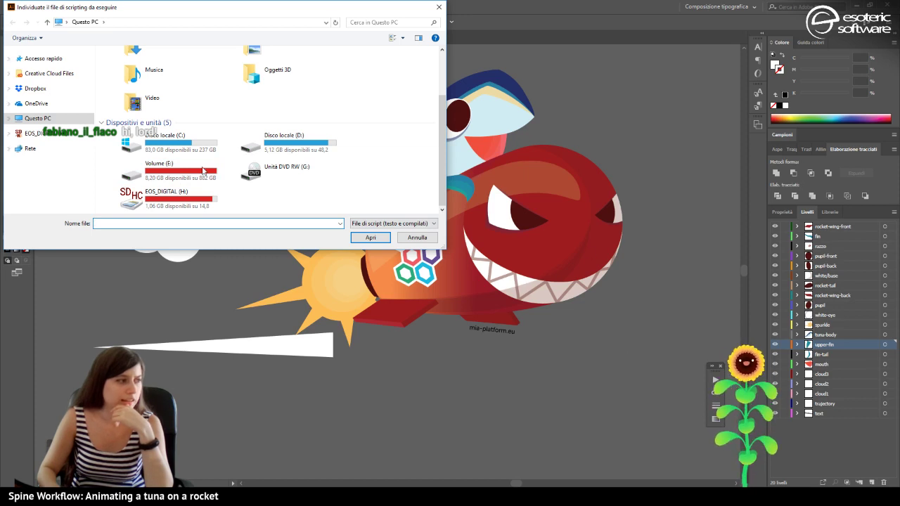
pyautogui.doubleClick(188, 178)
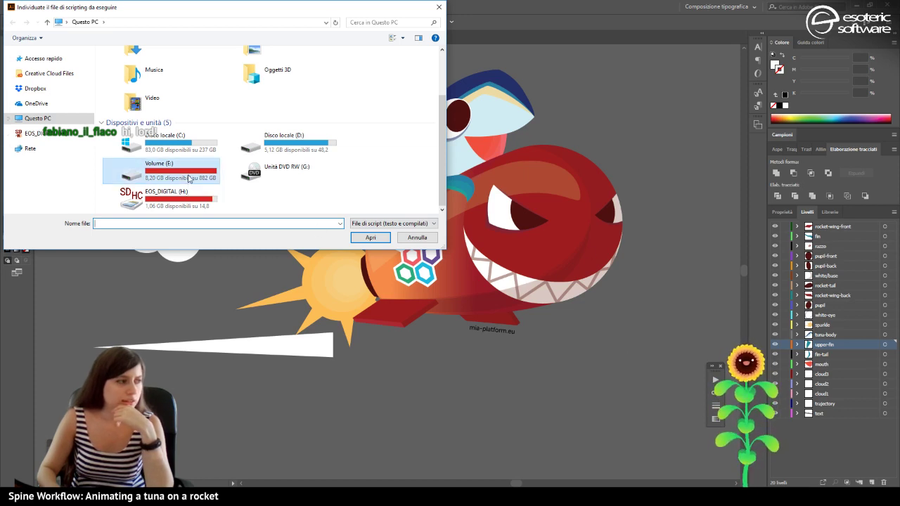
pyautogui.scroll(-5, 199, 166)
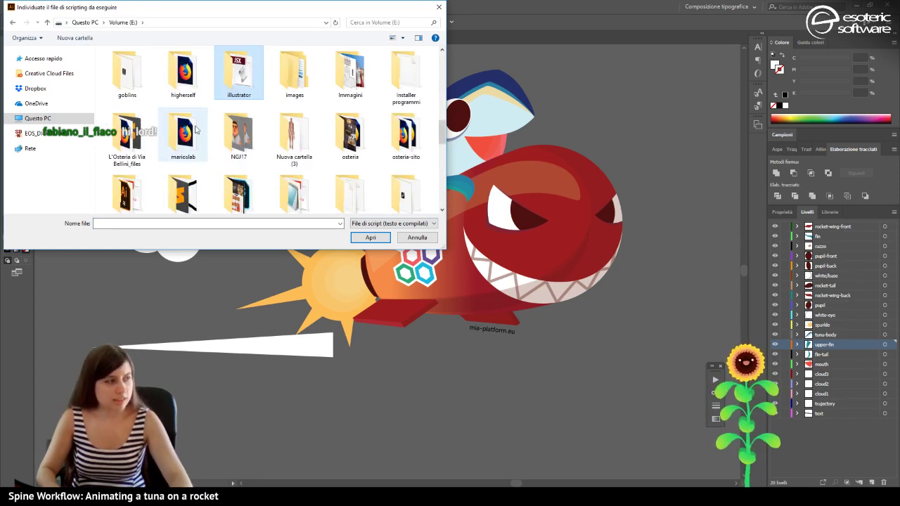
pyautogui.doubleClick(238, 73)
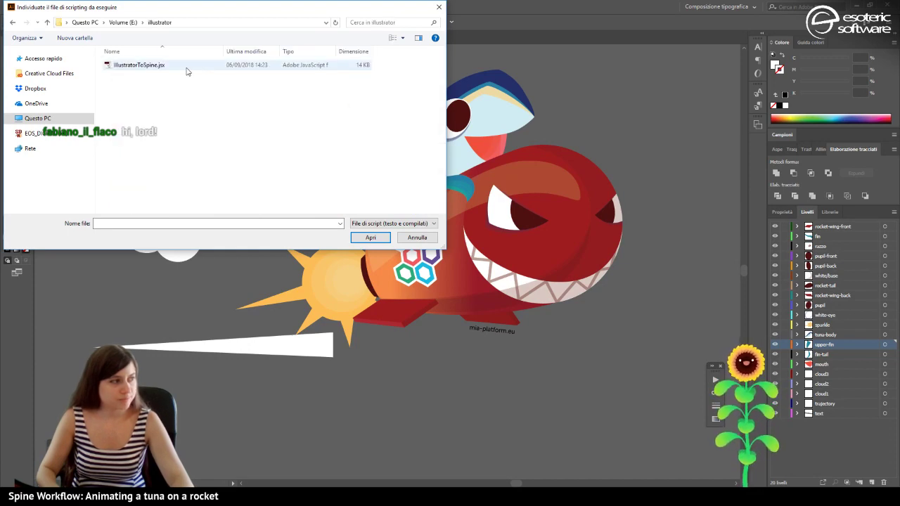
pyautogui.doubleClick(150, 66)
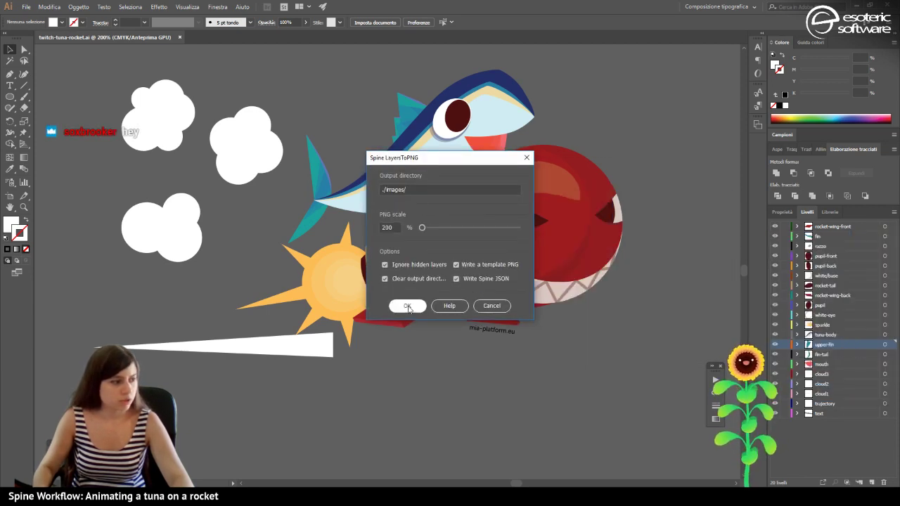
pyautogui.click(408, 306)
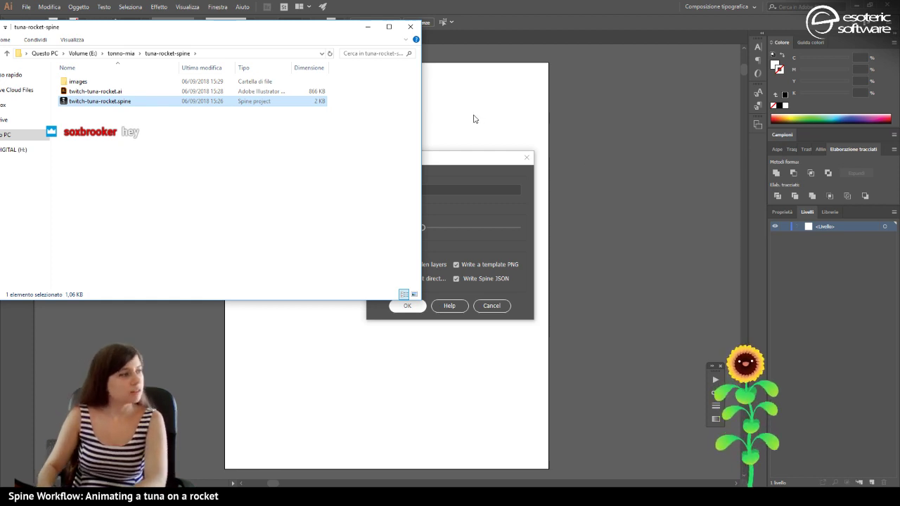
# Check template.png and the other exported PNG files in the images folder, and minimize the folder window.
pyautogui.click(83, 84)
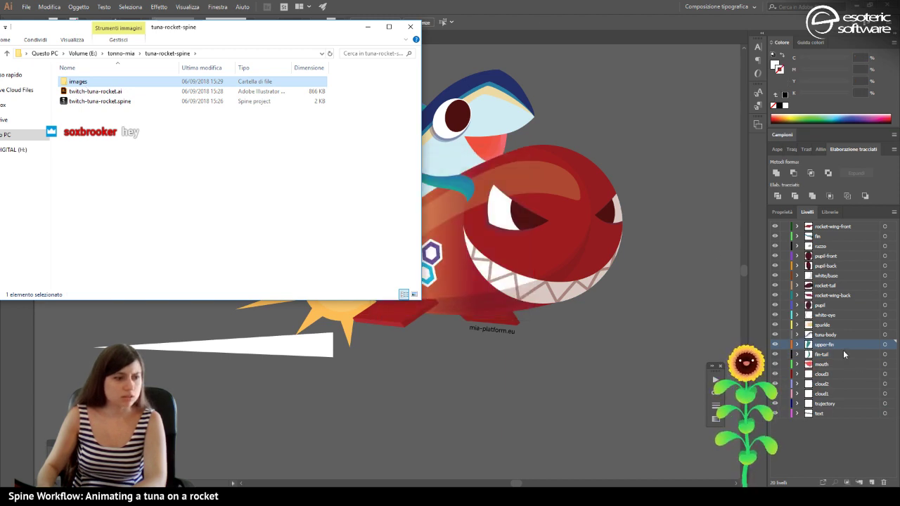
pyautogui.doubleClick(67, 81)
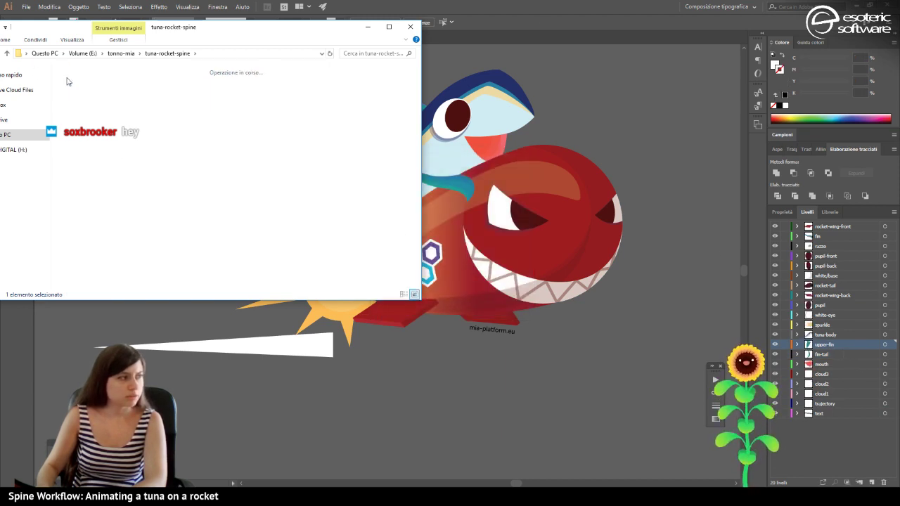
pyautogui.click(82, 209)
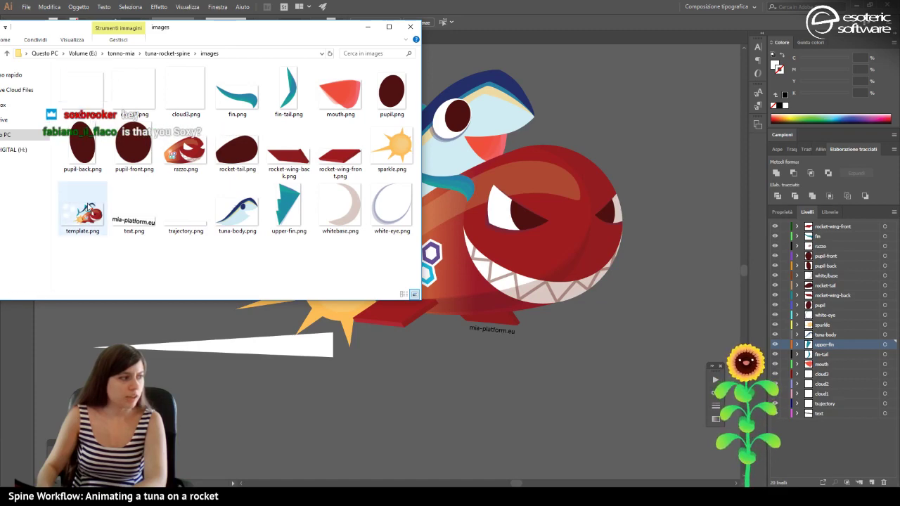
pyautogui.click(368, 28)
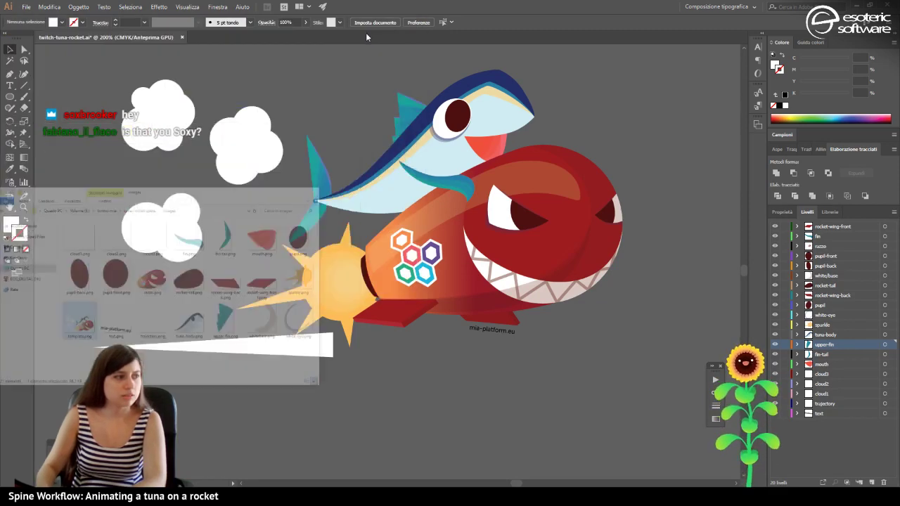
# Switch to Spine, make the template image visible as a positioning reference, and clear the selection.
pyautogui.hotkey('alt', 'Tab')
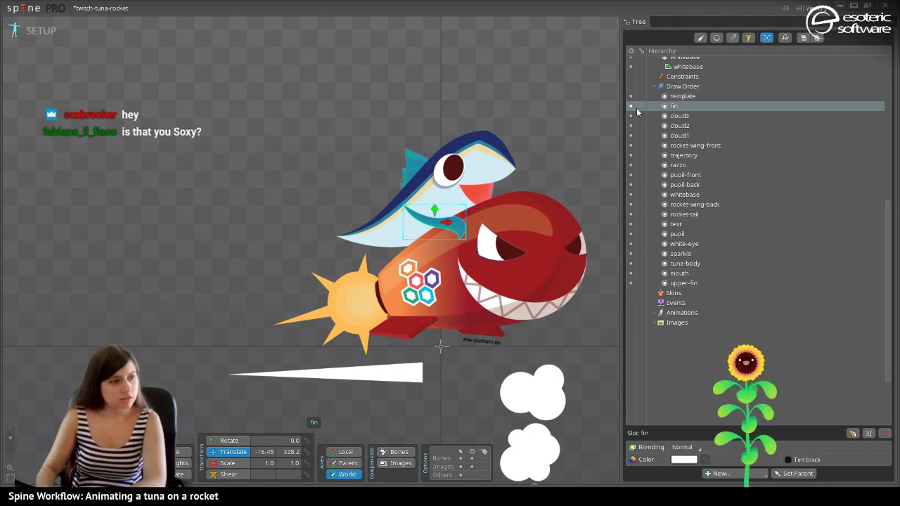
pyautogui.scroll(10, 632, 106)
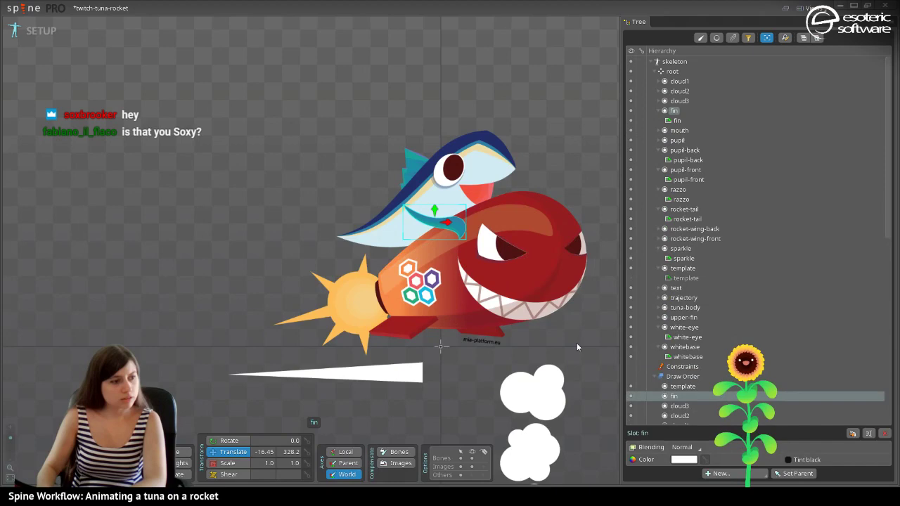
pyautogui.click(631, 277)
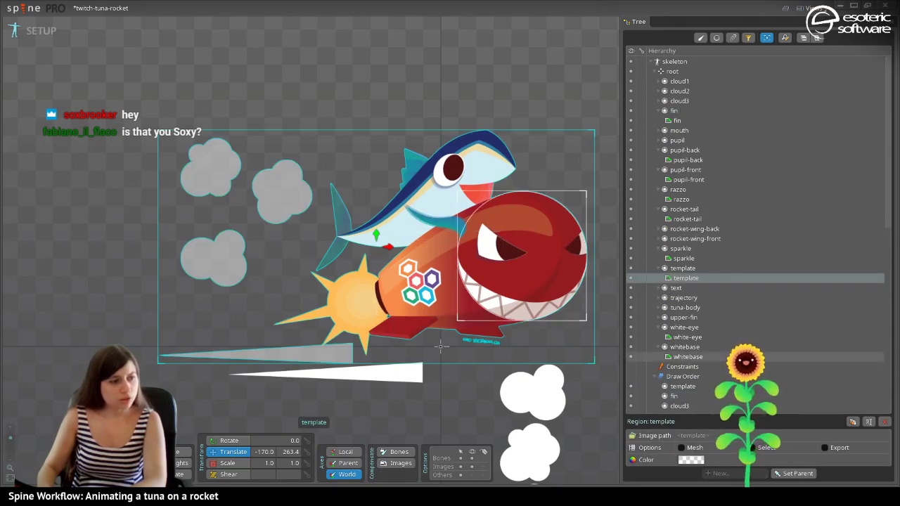
pyautogui.scroll(-9, 657, 243)
pyautogui.scroll(5, 657, 243)
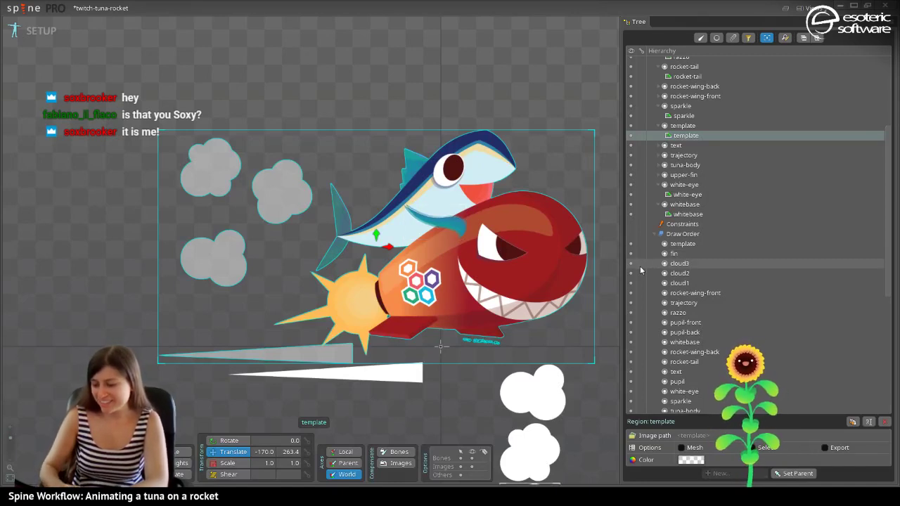
pyautogui.moveTo(639, 267)
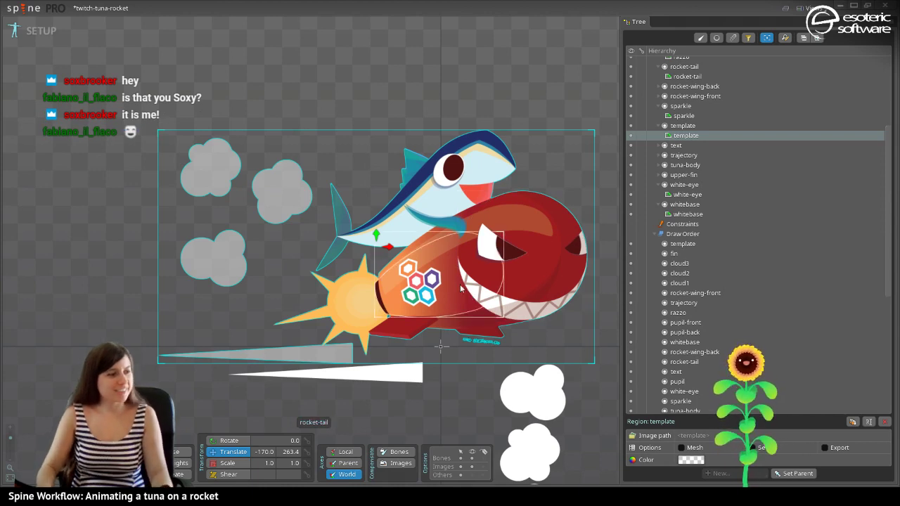
pyautogui.press('space')
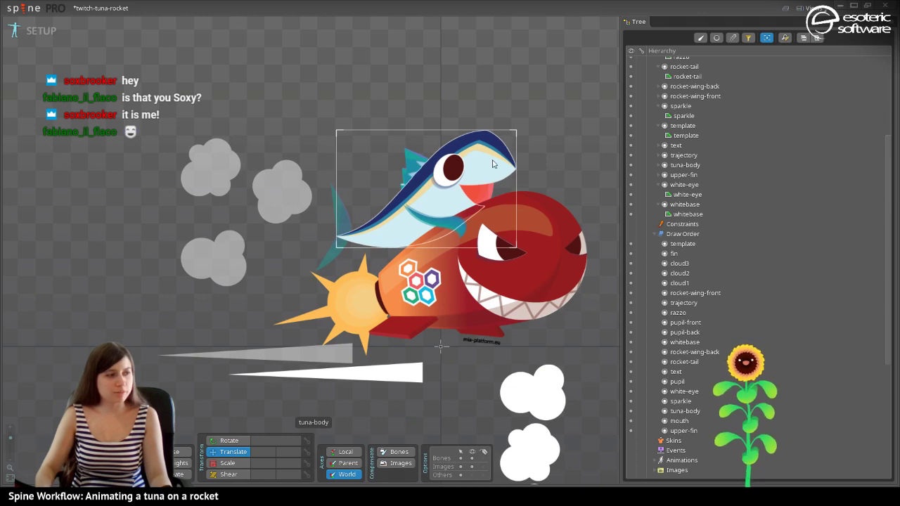
# Align the fin image with the fin in the template by moving it to about X -11.85, Y 330.4.
pyautogui.click(406, 167)
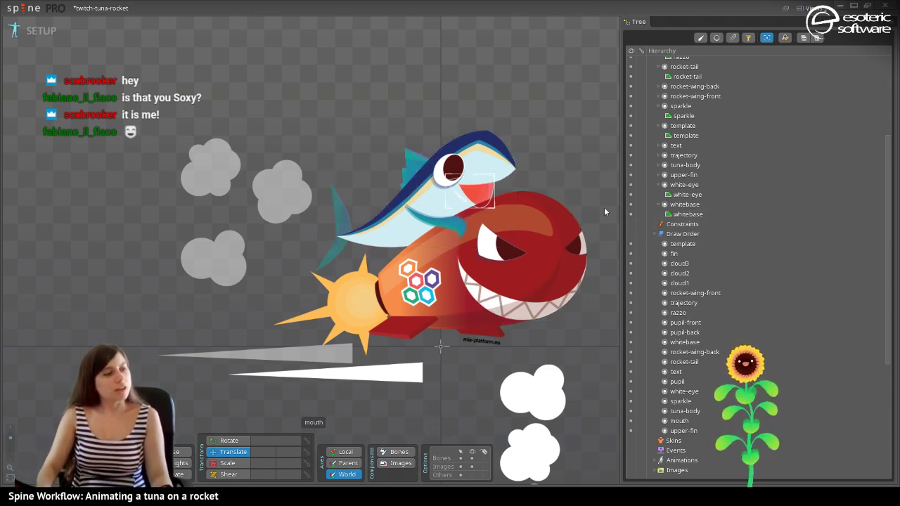
pyautogui.scroll(-3, 702, 346)
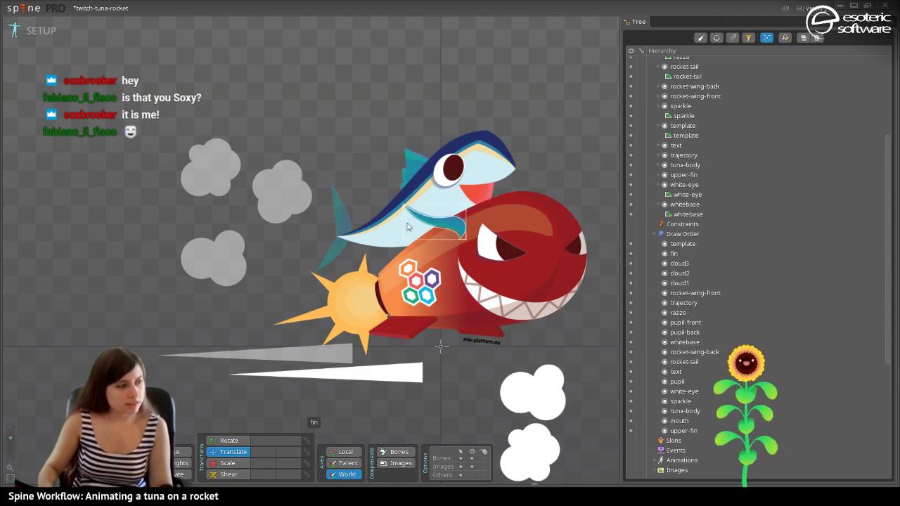
pyautogui.click(435, 212)
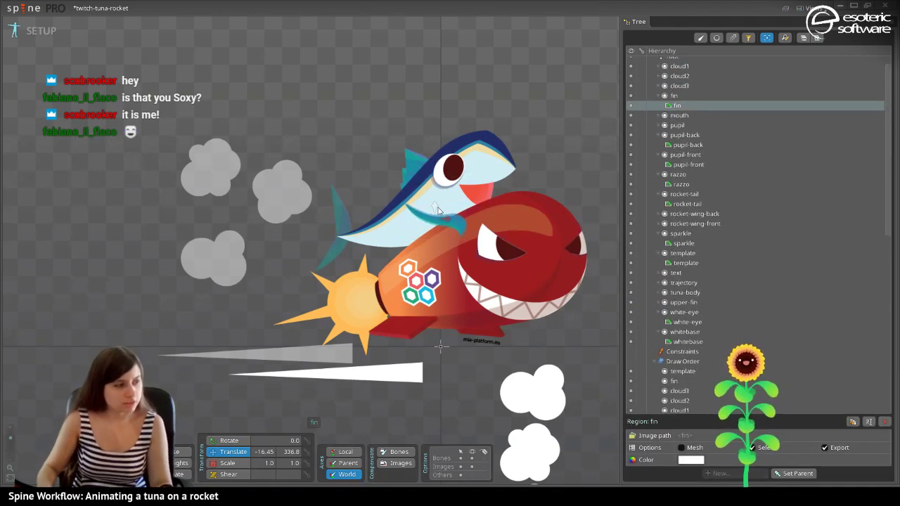
pyautogui.moveTo(445, 221); pyautogui.dragTo(448, 223)
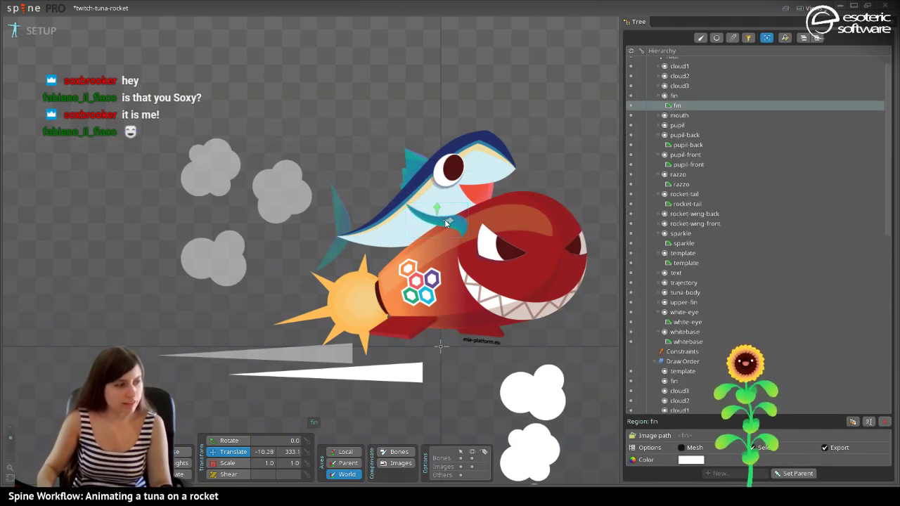
pyautogui.scroll(5, 446, 223)
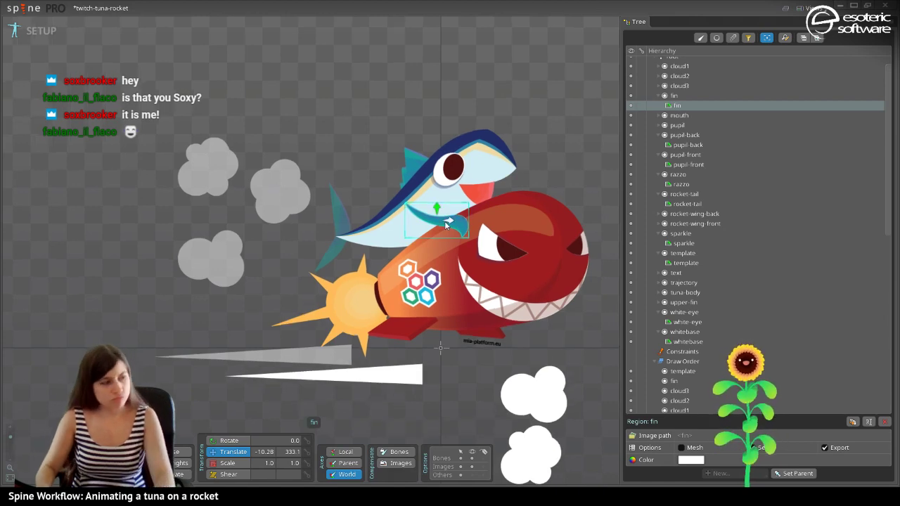
pyautogui.scroll(2, 436, 229)
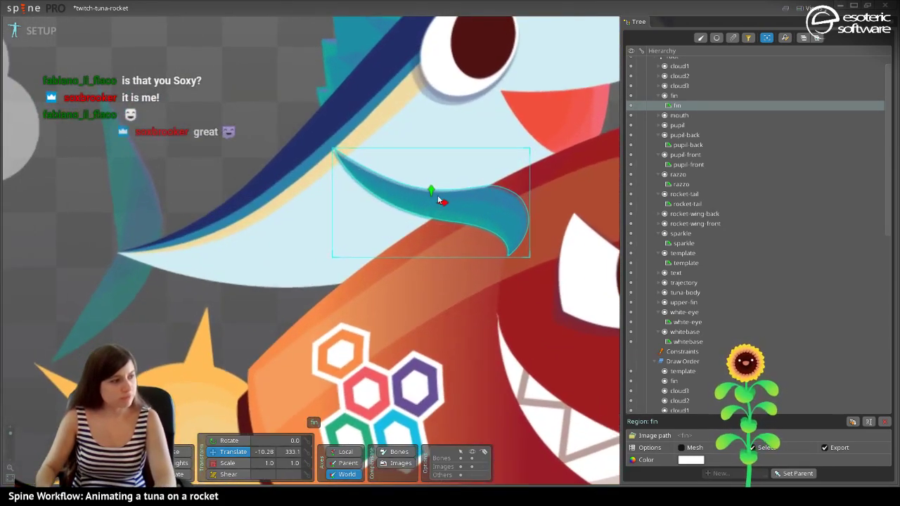
pyautogui.moveTo(432, 192); pyautogui.dragTo(444, 205)
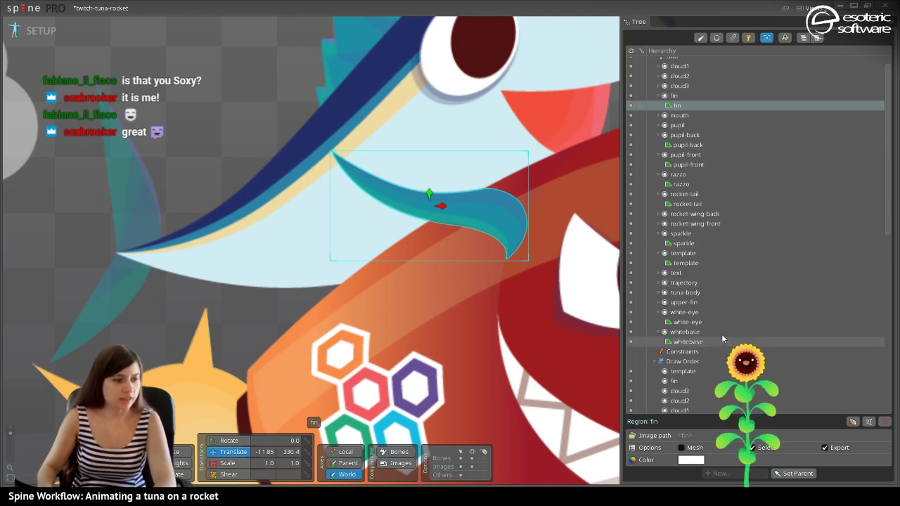
# Add the fin-tail image from the project's images and place it over the template's tail at about X -282.2, Y 315.3.
pyautogui.scroll(-7, 707, 326)
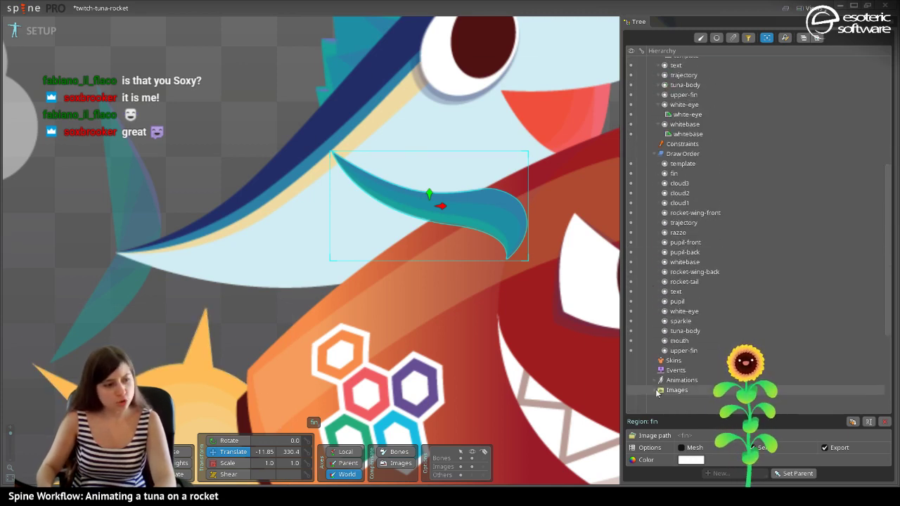
pyautogui.click(657, 392)
pyautogui.scroll(-7, 666, 377)
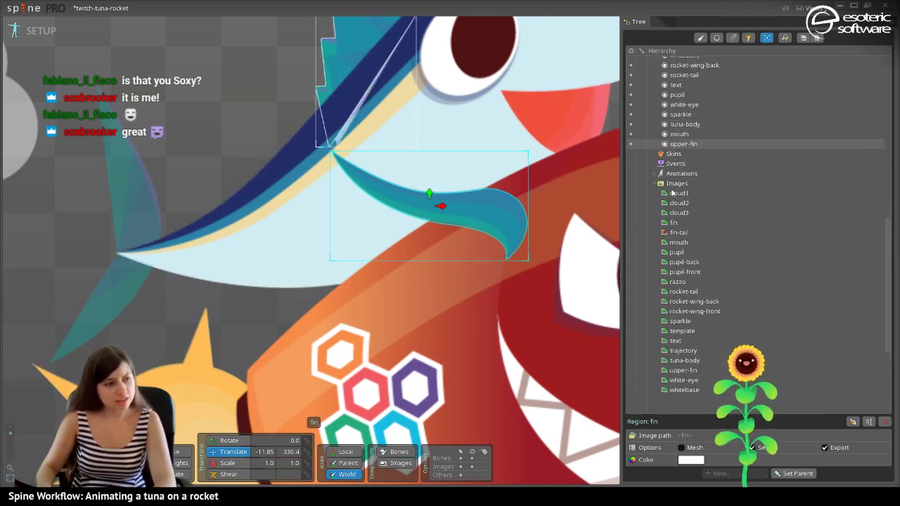
pyautogui.moveTo(675, 232); pyautogui.dragTo(106, 279)
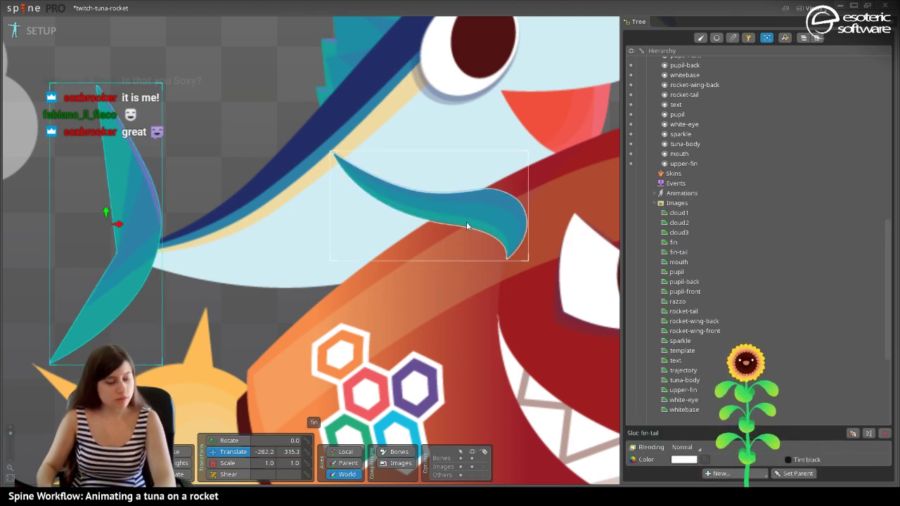
# Lower the fin-tail slot in the draw order to just above whitebase.
pyautogui.hotkey('shift', '-')
pyautogui.hotkey('shift', '-')
pyautogui.hotkey('shift', '-')
pyautogui.hotkey('shift', '-')
pyautogui.hotkey('shift', '-')
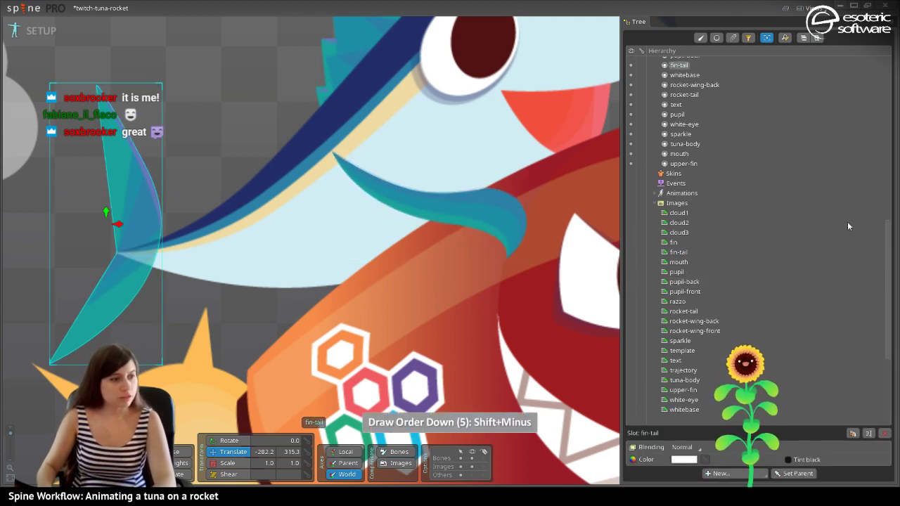
# Hide the template slot so only the individual images are displayed.
pyautogui.scroll(10, 749, 148)
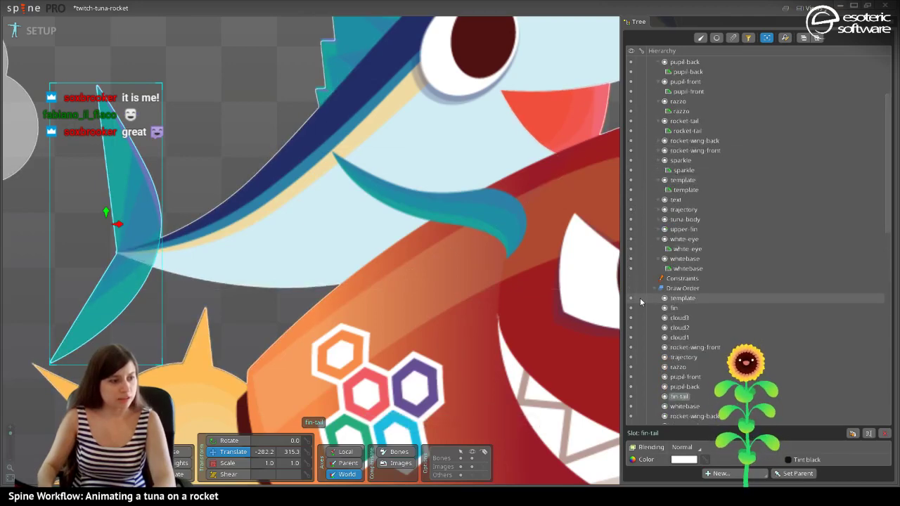
pyautogui.click(630, 298)
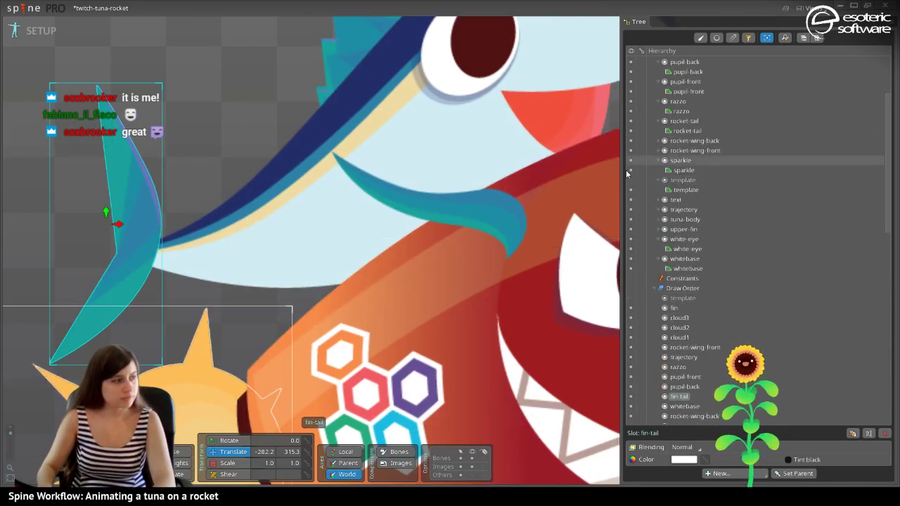
pyautogui.scroll(3, 660, 268)
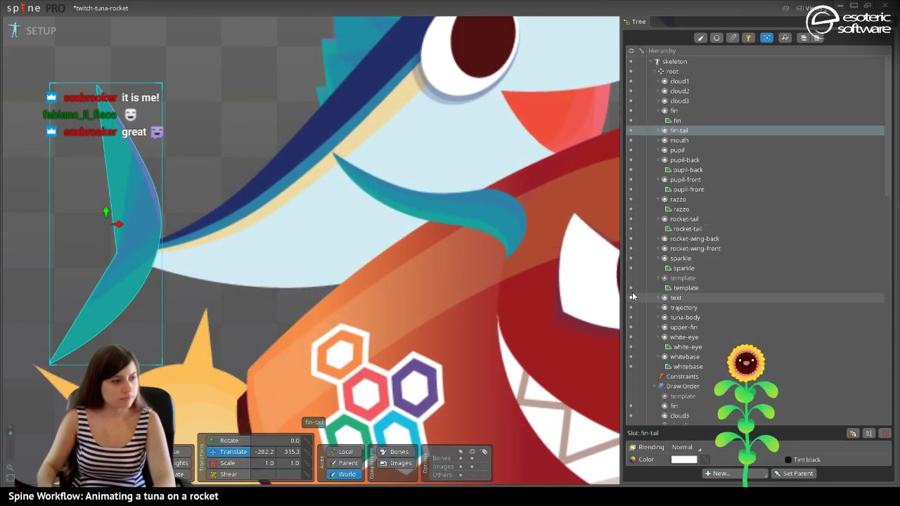
# Lower the fin-tail image further in the draw order until it is behind the tuna body, and clear the selection.
pyautogui.click(132, 221)
pyautogui.click(130, 219)
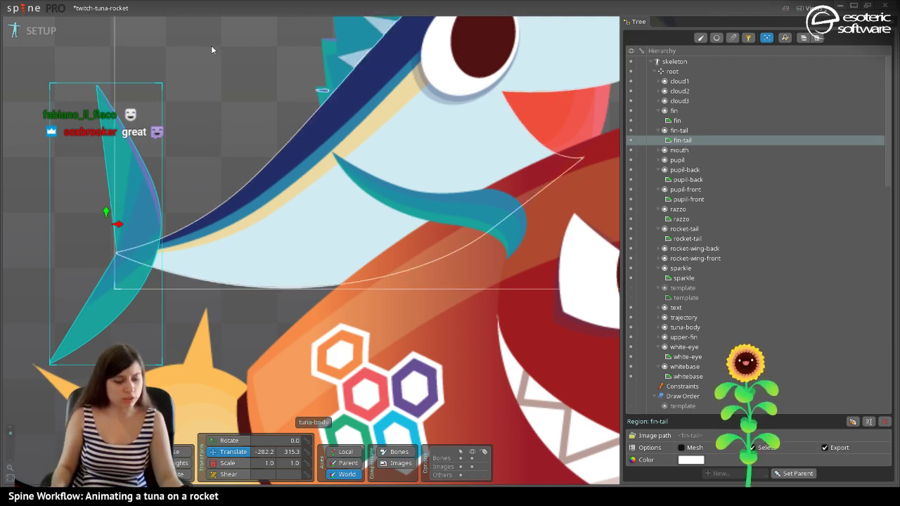
pyautogui.hotkey('ctrl', 'z')
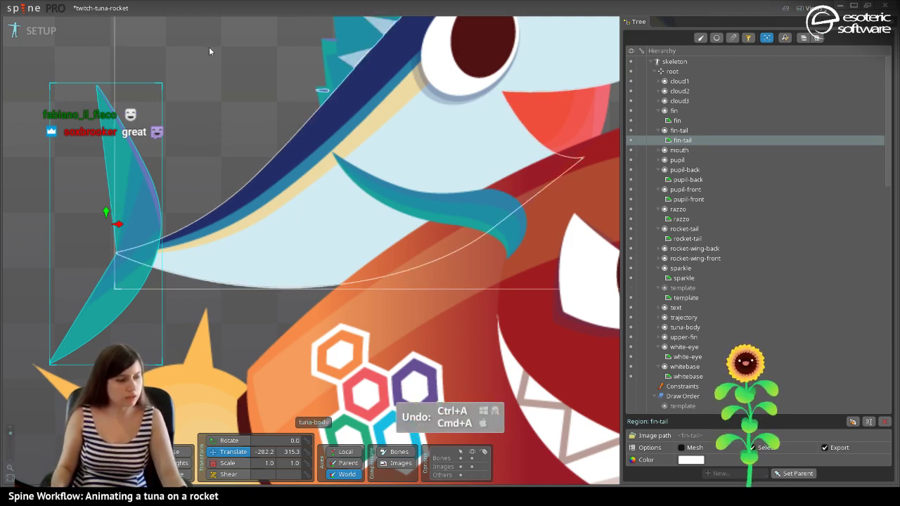
pyautogui.hotkey('ctrl', 'shift', 'z')
pyautogui.press('-')
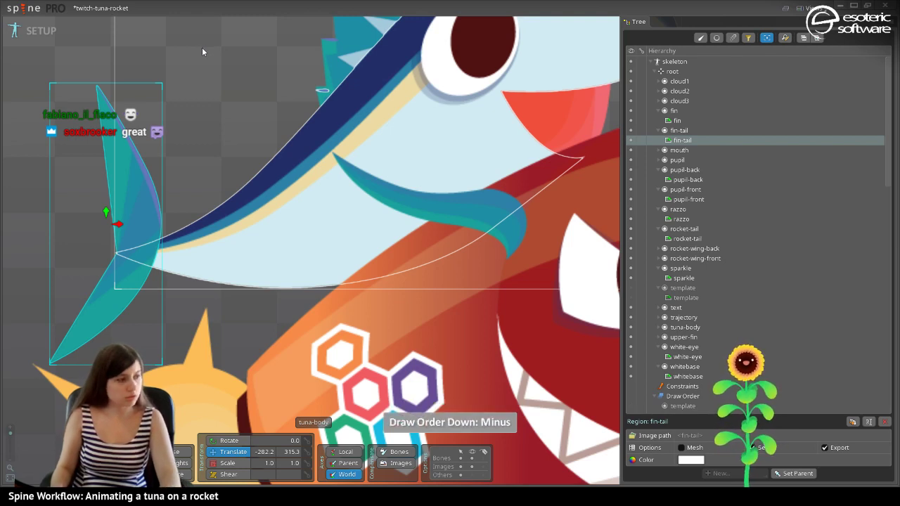
pyautogui.press('-')
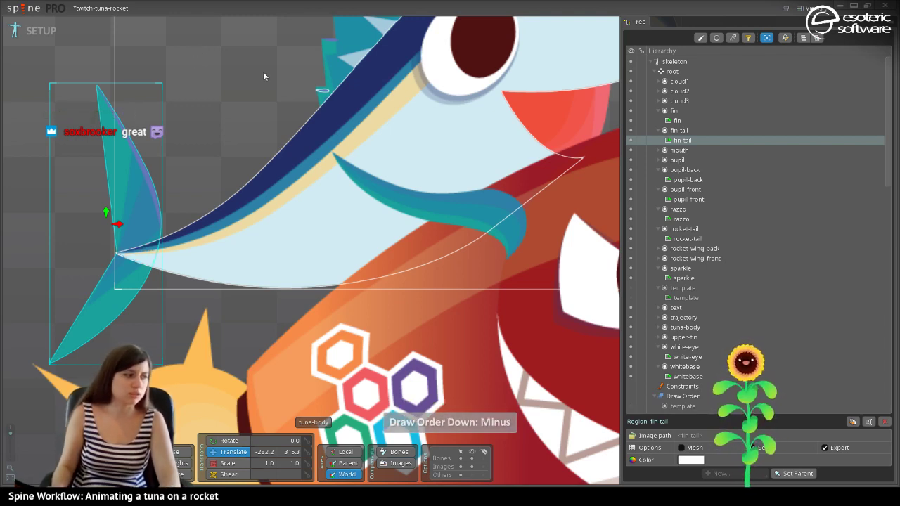
pyautogui.press('space')
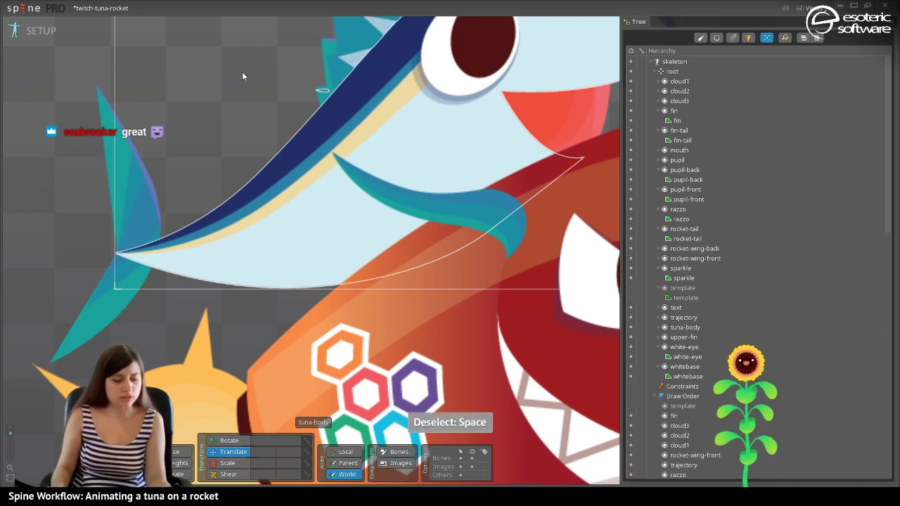
# Move the white trajectory image to about X -526.9, Y 93.84 and lower it in the draw order behind the yellow rocket flame.
pyautogui.scroll(-6, 232, 73)
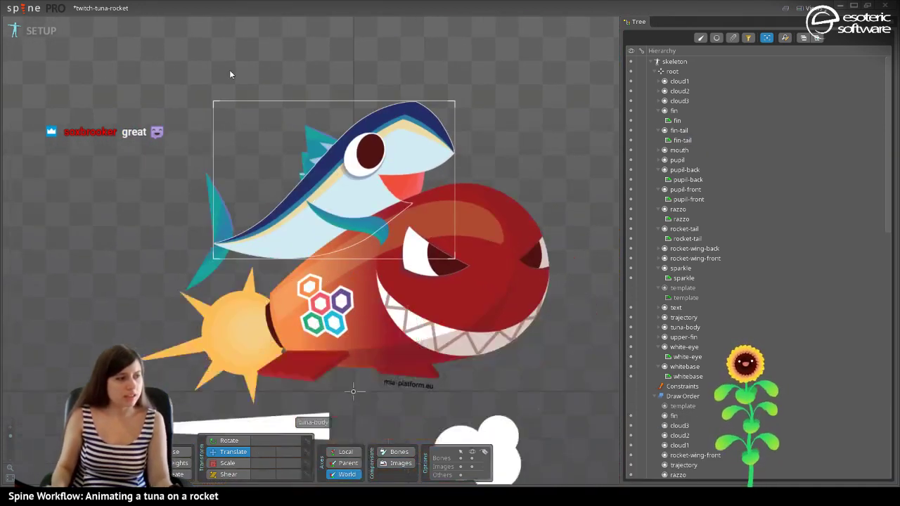
pyautogui.moveTo(278, 120); pyautogui.dragTo(361, 30)
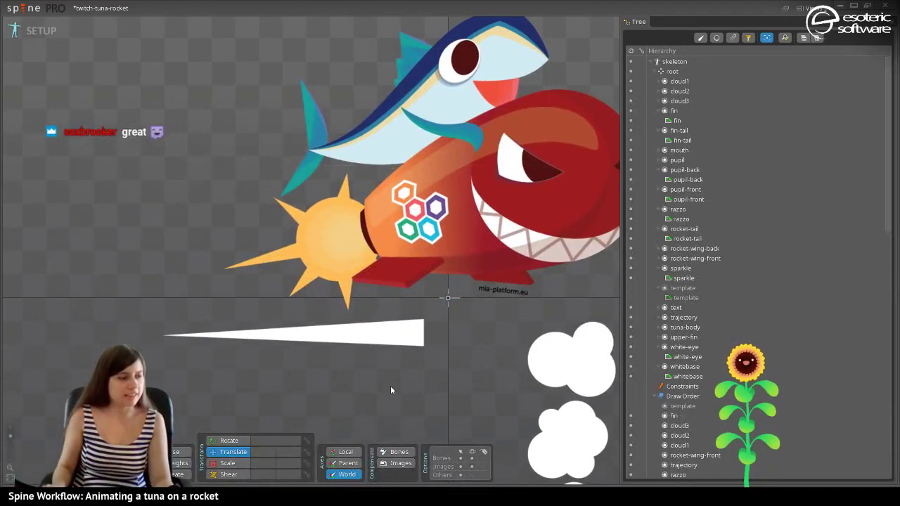
pyautogui.moveTo(382, 331); pyautogui.dragTo(263, 253)
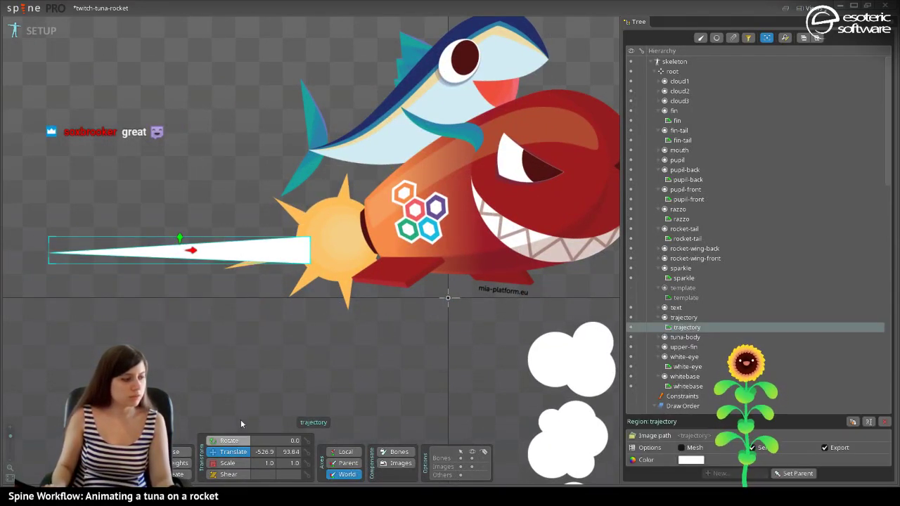
pyautogui.hotkey('shift', '-')
pyautogui.hotkey('shift', '-')
pyautogui.hotkey('shift', '-')
pyautogui.hotkey('shift', '-')
pyautogui.hotkey('shift', '-')
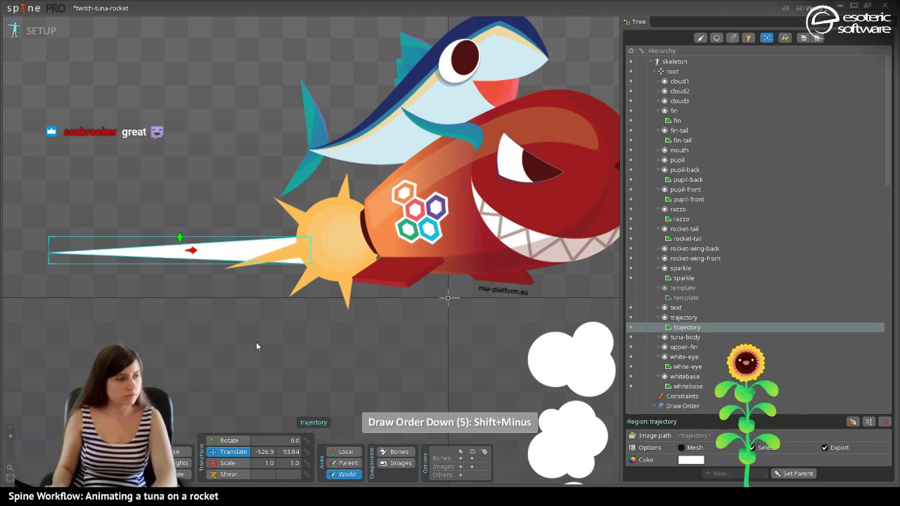
# Spread the three cloud images around the tail end of the trajectory, with cloud3 at about X -747.8, Y -70.44.
pyautogui.moveTo(560, 361); pyautogui.dragTo(51, 193)
pyautogui.scroll(-5, 413, 207)
pyautogui.moveTo(494, 357); pyautogui.dragTo(147, 237)
pyautogui.moveTo(498, 391); pyautogui.dragTo(186, 274)
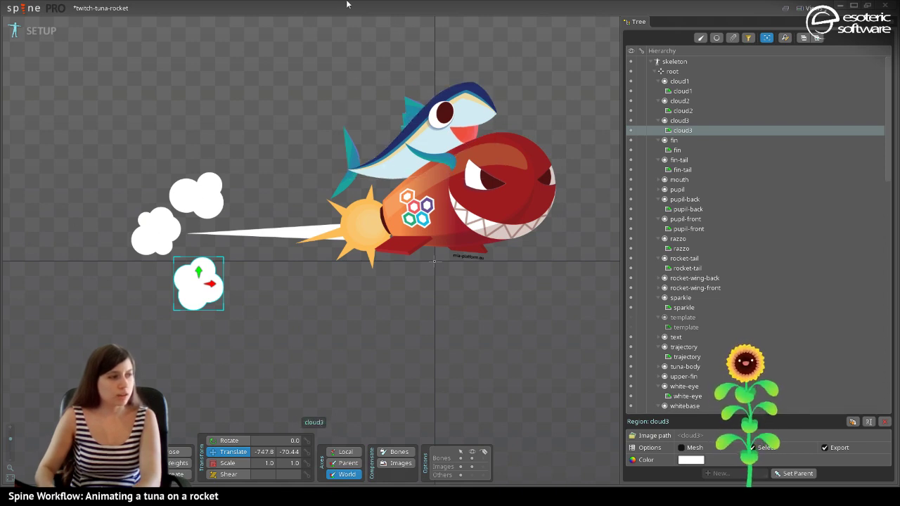
# Examine the assembled tuna and rocket artwork, checking the upper fin and how the pieces are layered.
pyautogui.moveTo(413, 163); pyautogui.dragTo(394, 234)
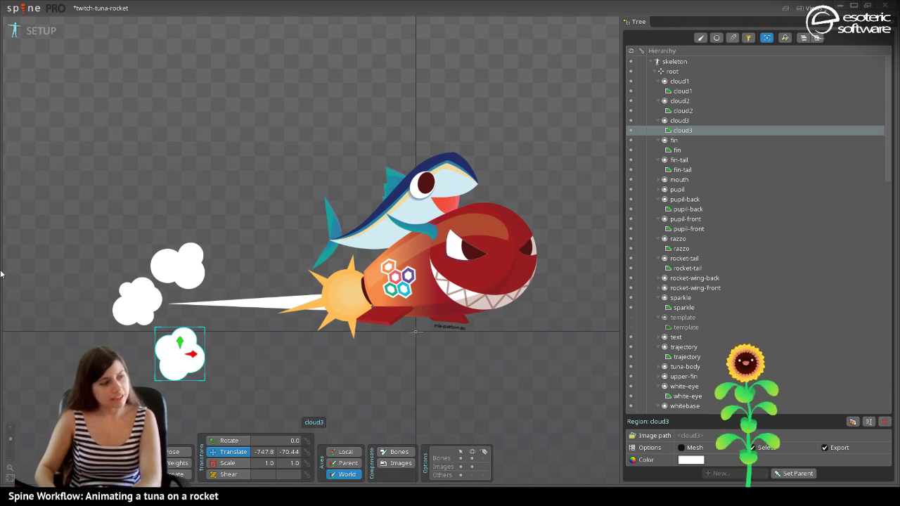
pyautogui.scroll(5, 496, 357)
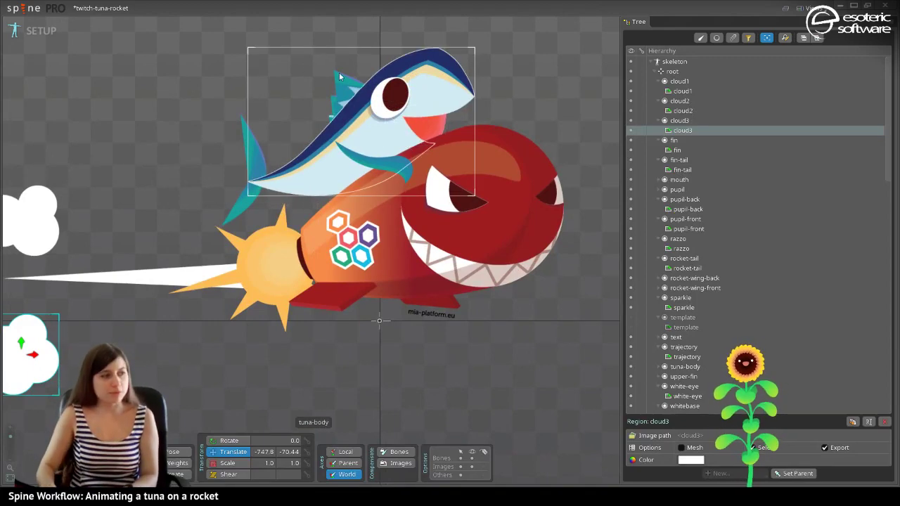
pyautogui.scroll(-5, 281, 239)
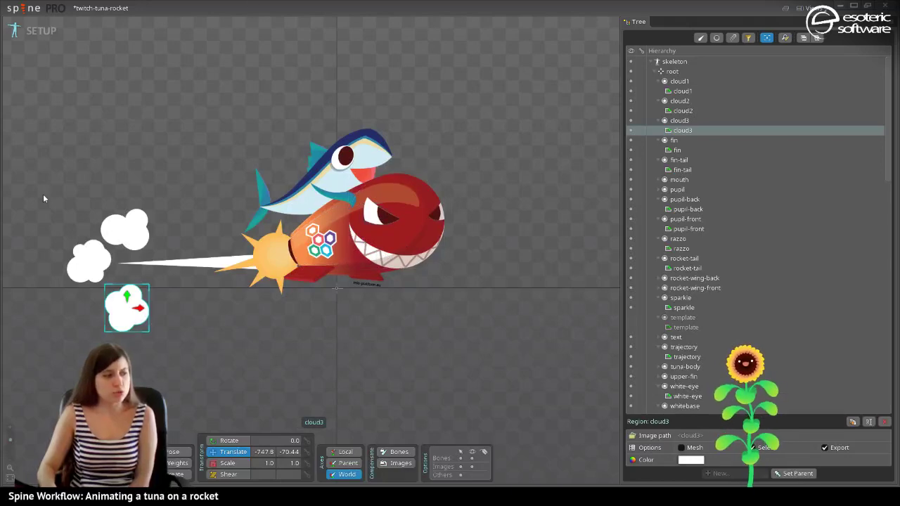
pyautogui.scroll(3, 277, 179)
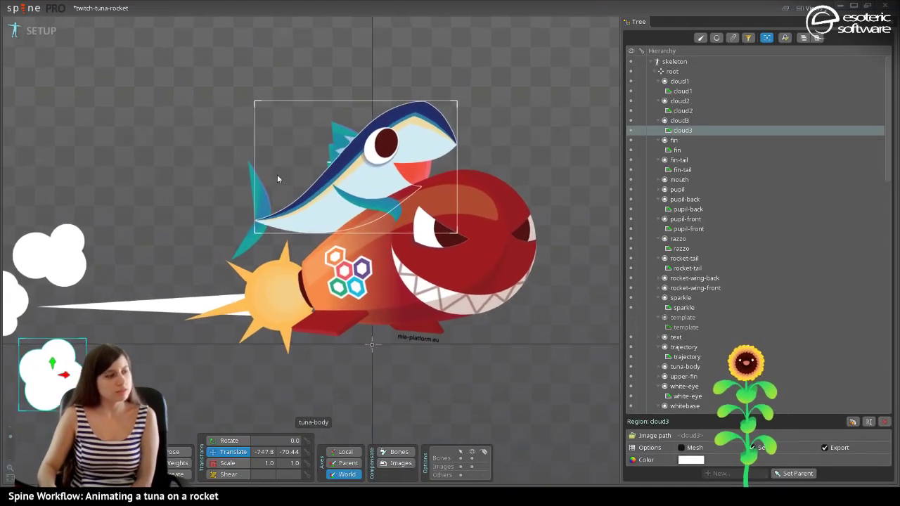
pyautogui.scroll(1, 275, 178)
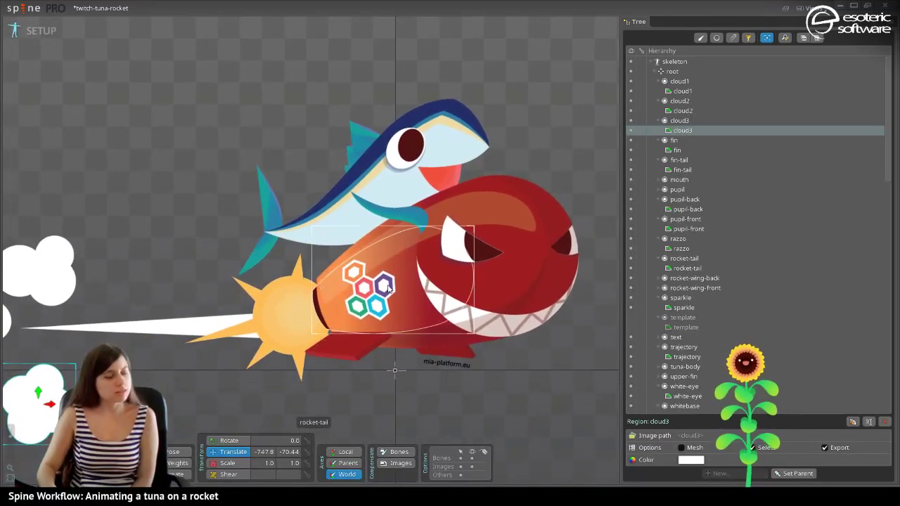
pyautogui.scroll(1, 388, 289)
pyautogui.scroll(-1, 373, 243)
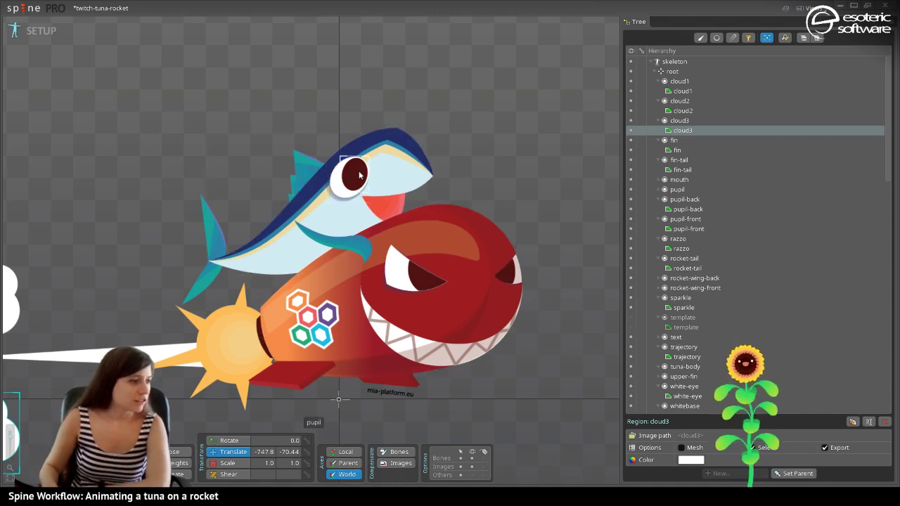
pyautogui.scroll(3, 403, 336)
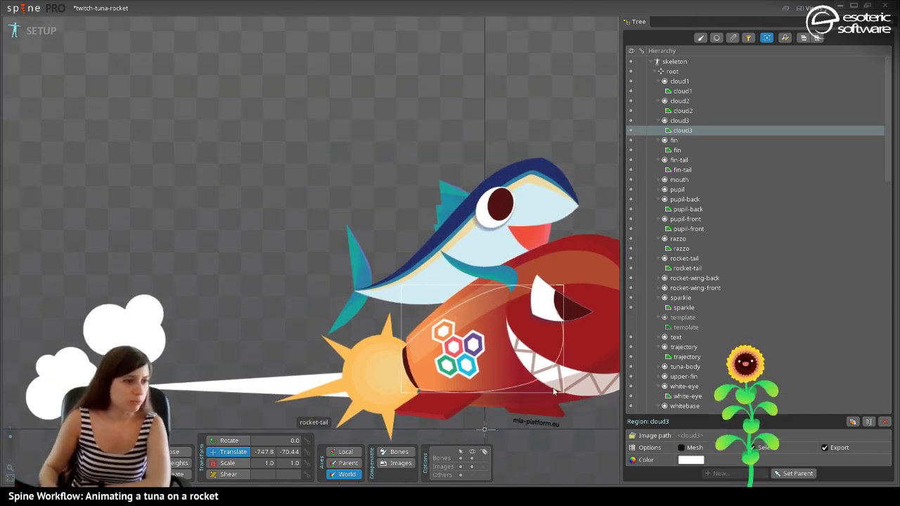
pyautogui.scroll(-3, 423, 365)
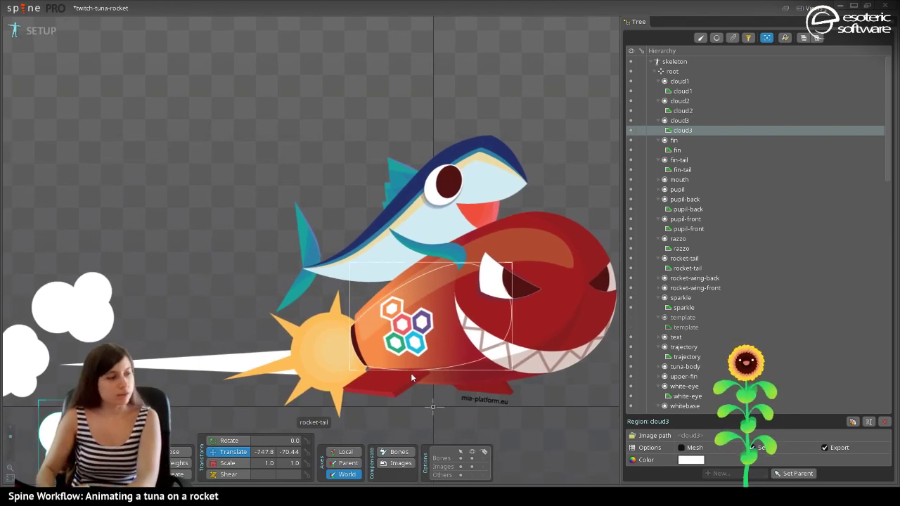
pyautogui.click(394, 172)
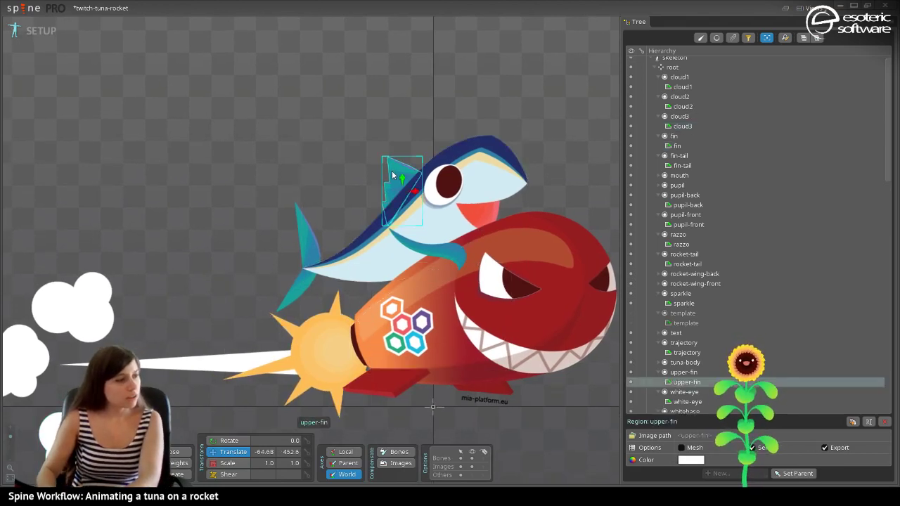
pyautogui.click(323, 171)
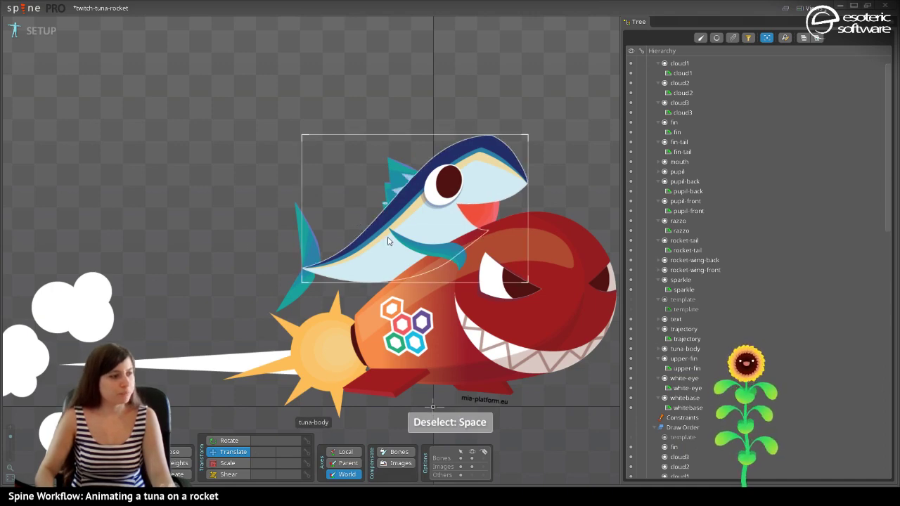
pyautogui.scroll(-1, 311, 365)
pyautogui.scroll(1, 311, 365)
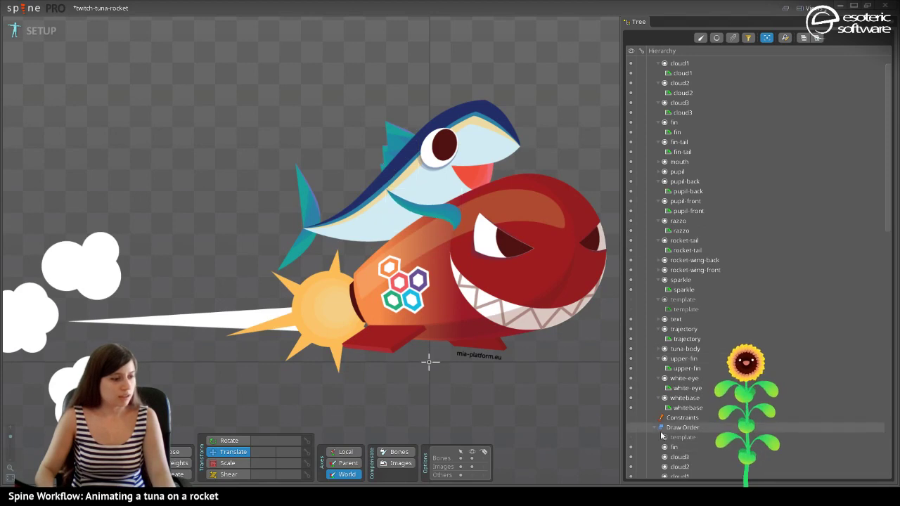
# Collapse the Draw Order and Images nodes in the tree and save the project.
pyautogui.scroll(-10, 655, 428)
pyautogui.scroll(3, 650, 295)
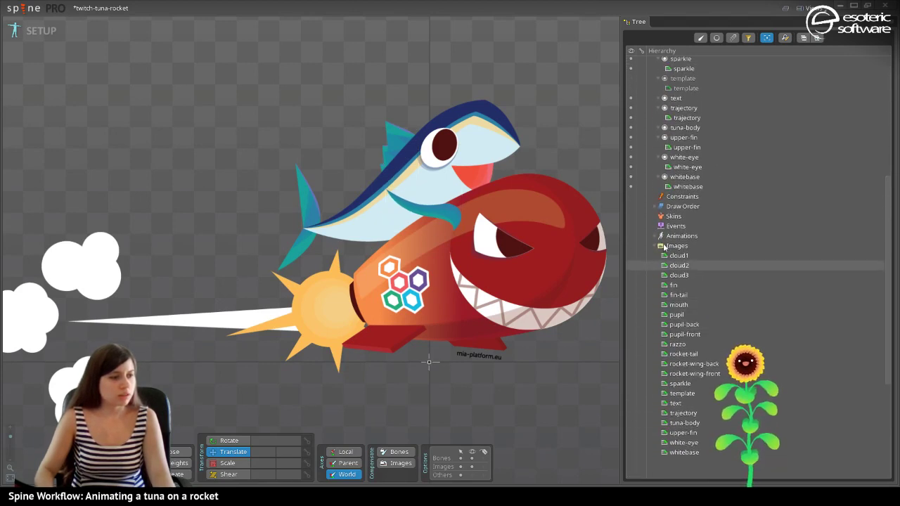
pyautogui.click(653, 246)
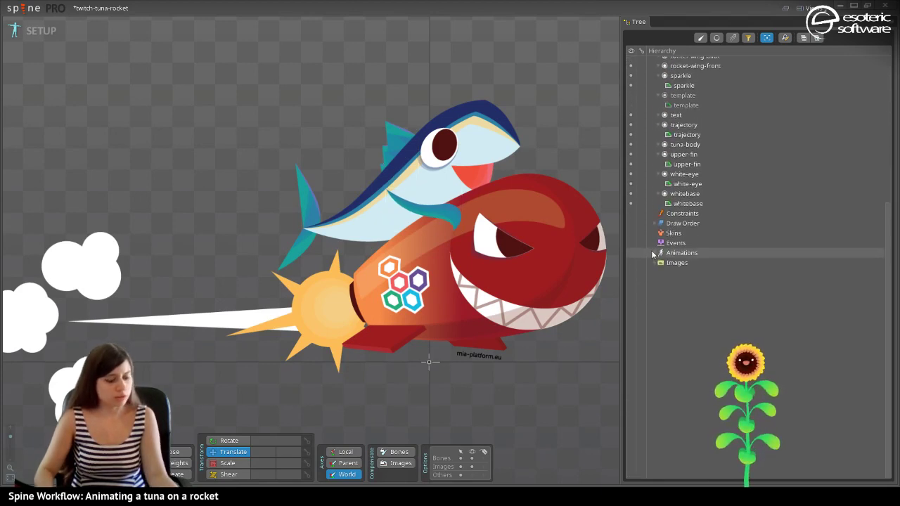
pyautogui.hotkey('ctrl', 's')
# Select the root bone at the origin, and switch the selection to the fin on the tuna's side.
pyautogui.scroll(3, 833, 289)
pyautogui.scroll(1, 559, 269)
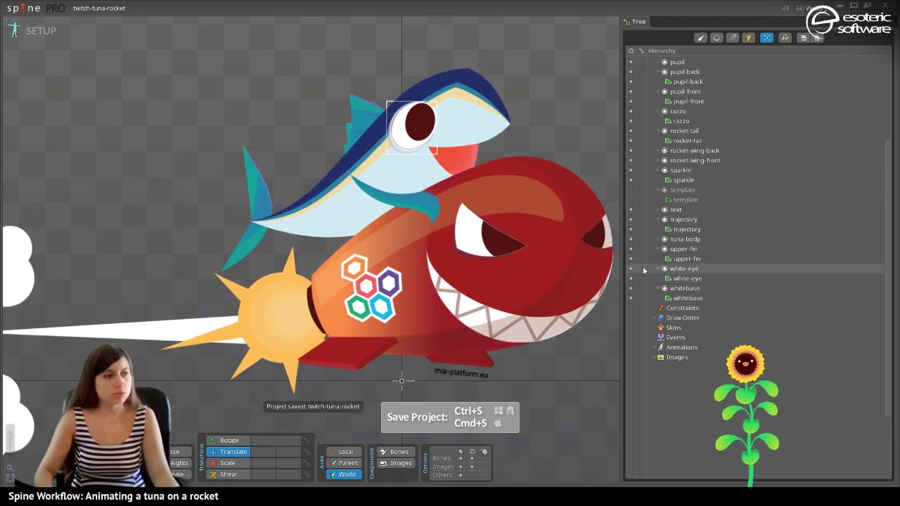
pyautogui.scroll(-1, 390, 223)
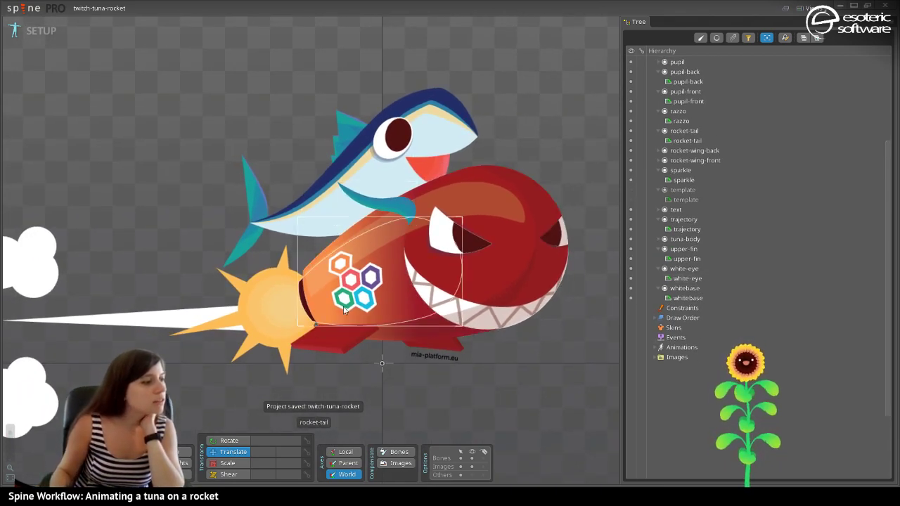
pyautogui.click(383, 365)
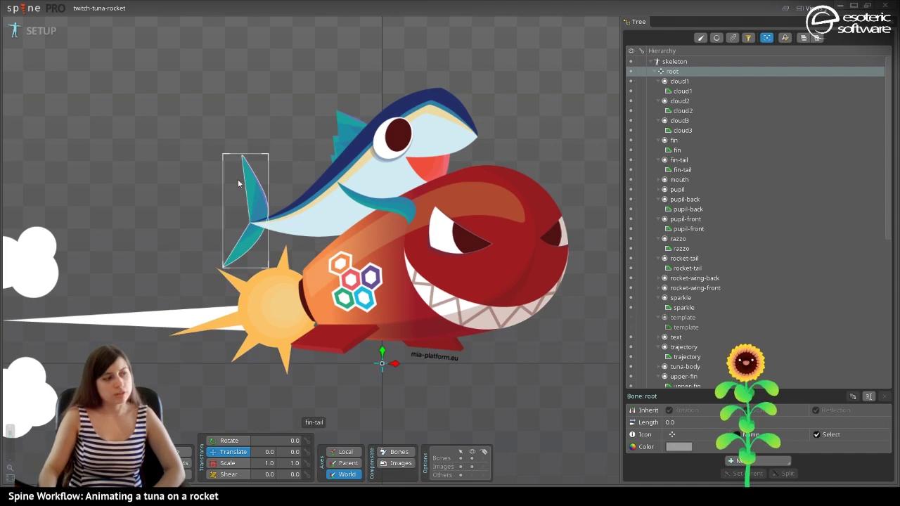
pyautogui.click(394, 211)
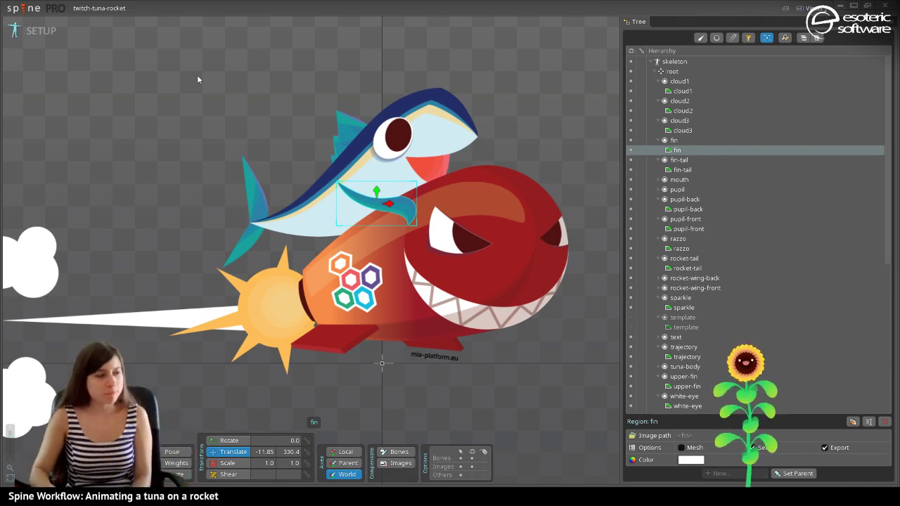
pyautogui.moveTo(169, 207)
pyautogui.mouseDown()
pyautogui.moveTo(212, 196)
pyautogui.moveTo(286, 87)
pyautogui.moveTo(123, 175)
pyautogui.moveTo(166, 194)
pyautogui.mouseUp()
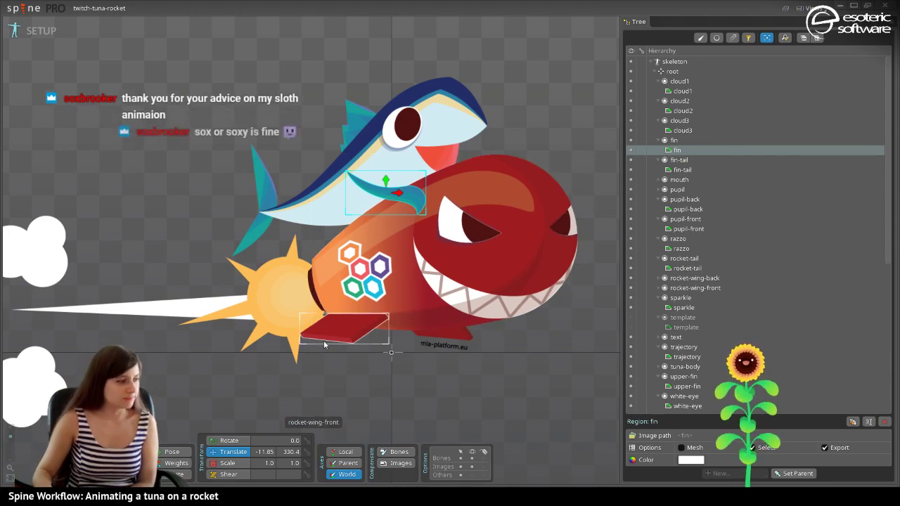
# Convert the rocket-wing-front image to a mesh and open it for mesh editing.
pyautogui.moveTo(351, 341); pyautogui.dragTo(324, 339)
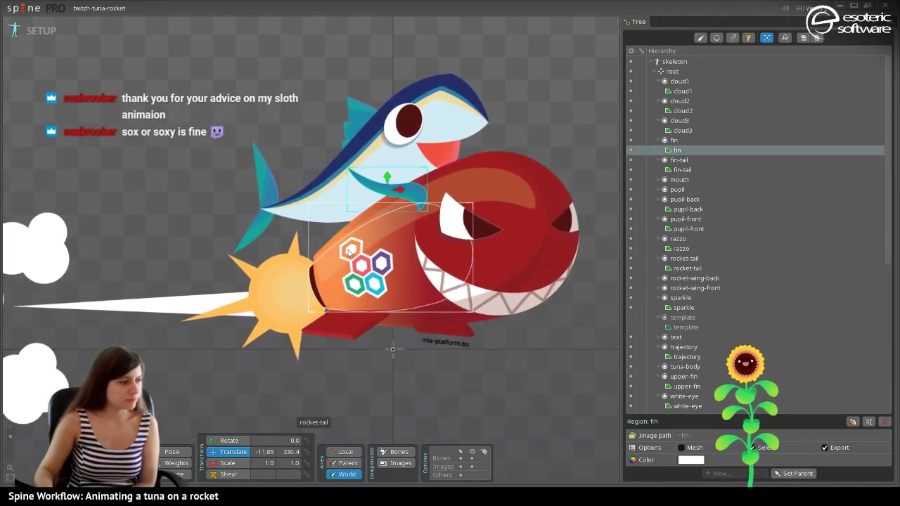
pyautogui.click(348, 324)
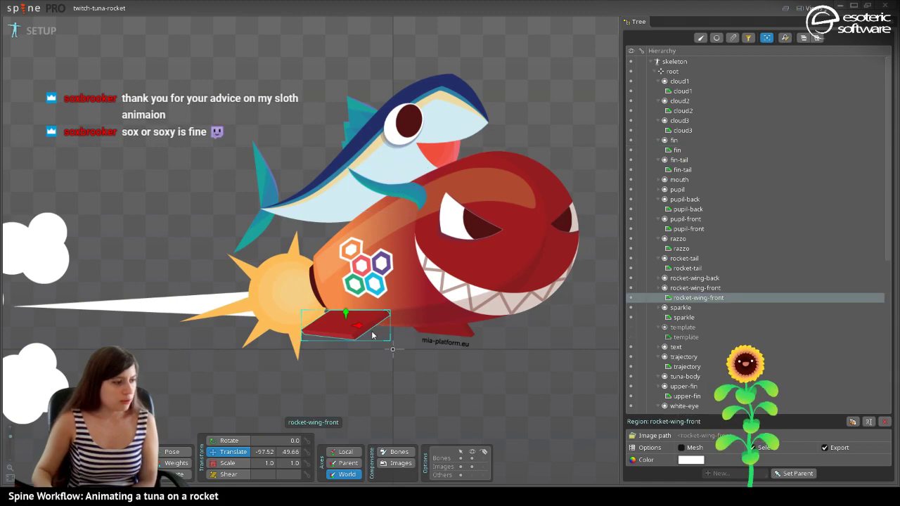
pyautogui.click(681, 448)
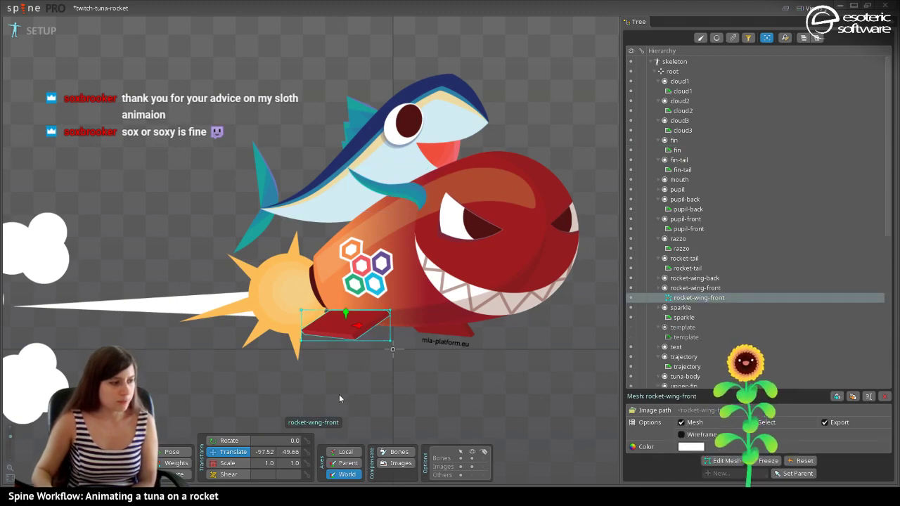
pyautogui.scroll(5, 338, 397)
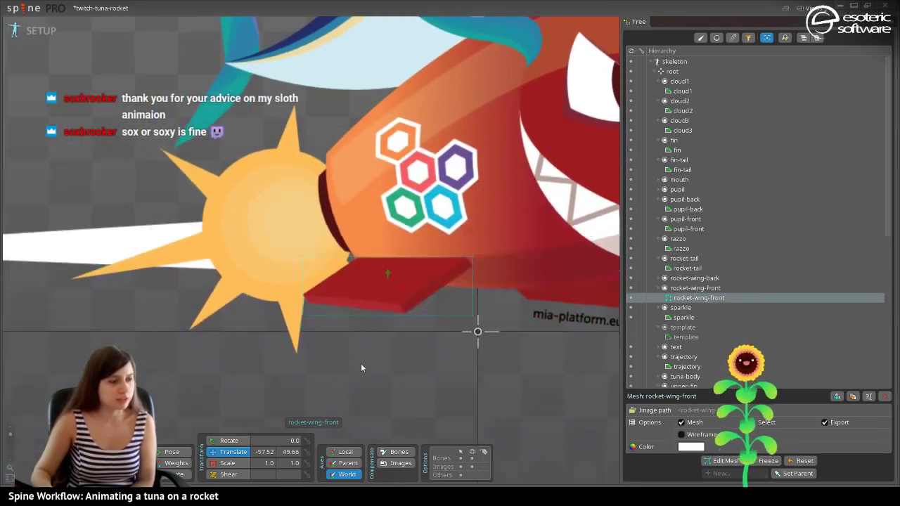
pyautogui.click(725, 462)
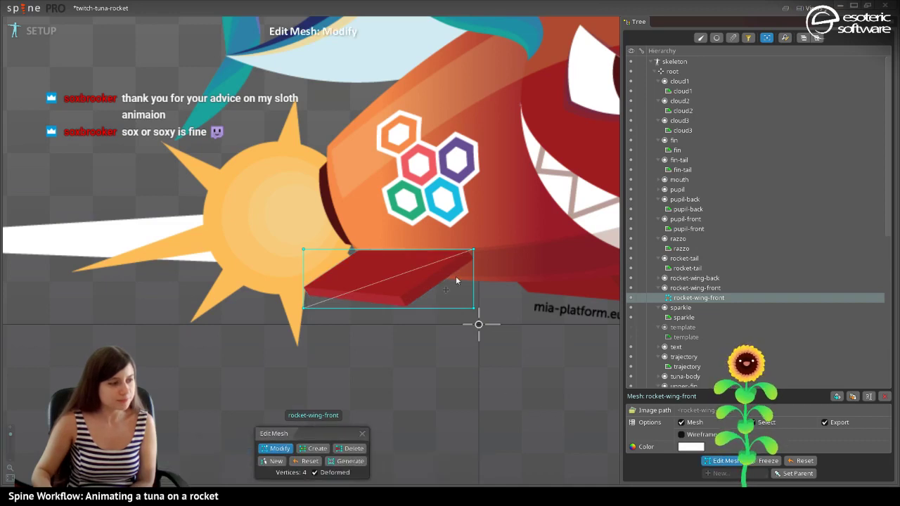
# Trace a new closed six-vertex mesh hull around the corners of the front rocket wing.
pyautogui.click(272, 461)
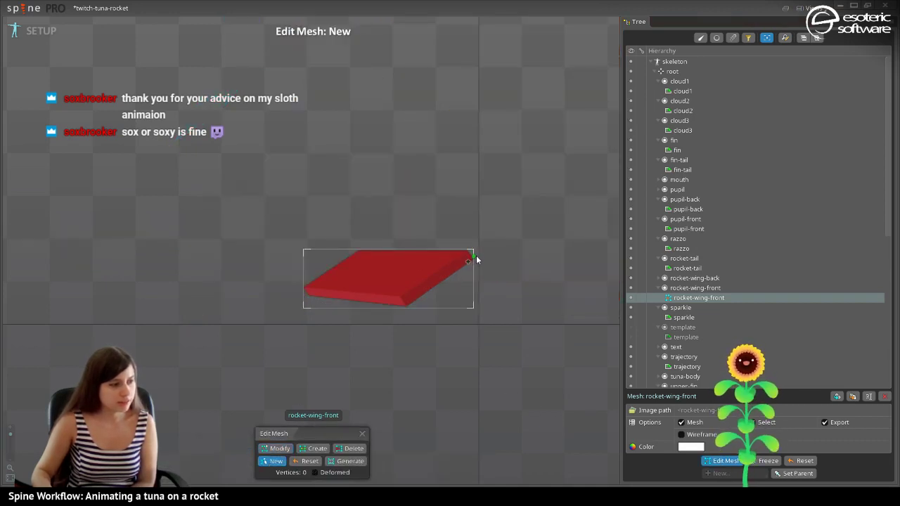
pyautogui.click(473, 259)
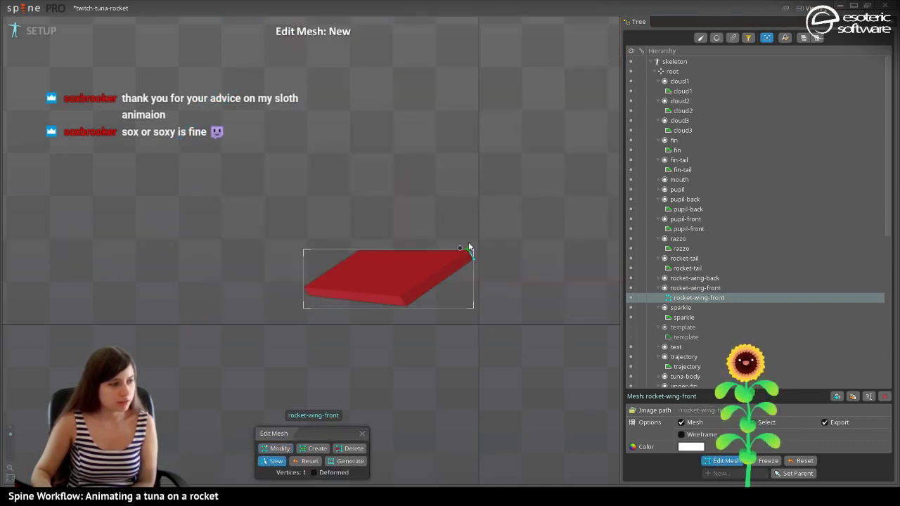
pyautogui.click(468, 247)
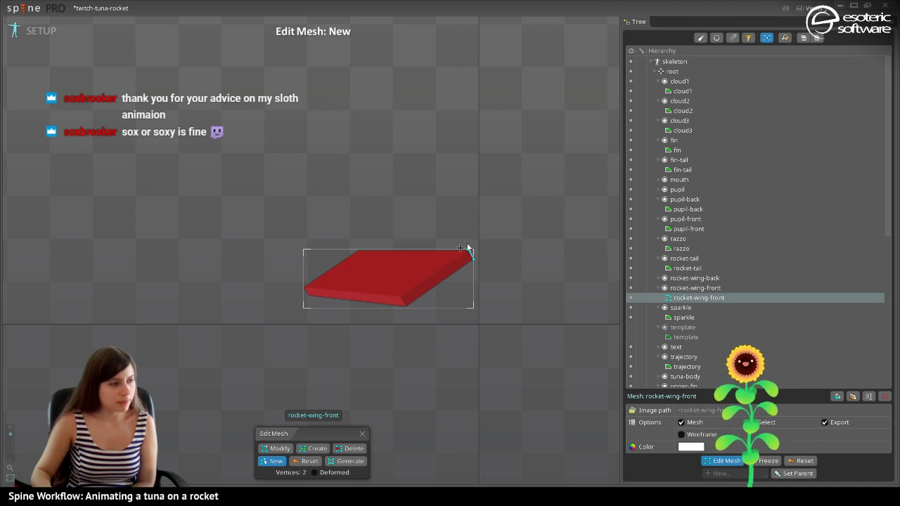
pyautogui.click(360, 248)
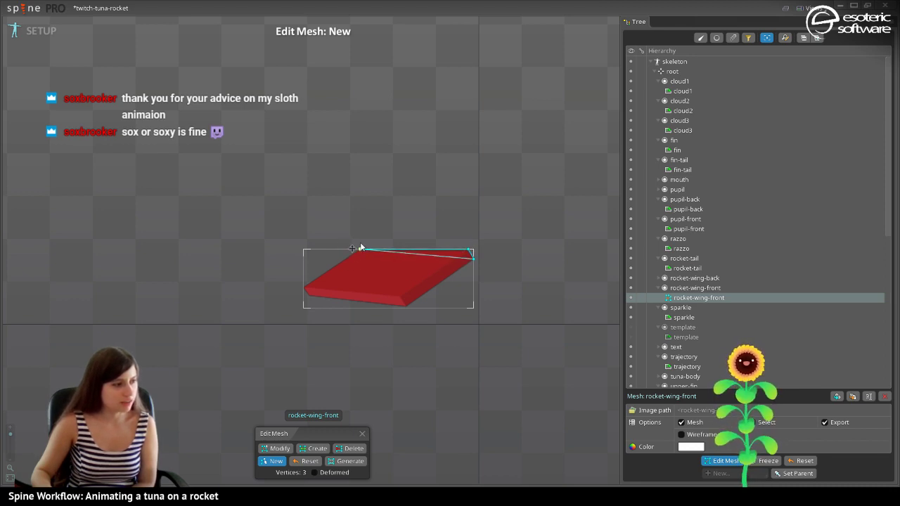
pyautogui.click(283, 289)
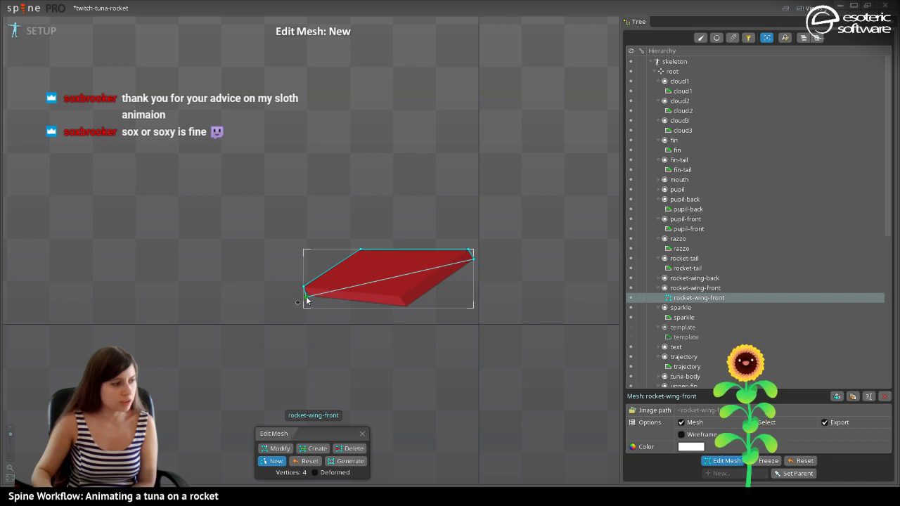
pyautogui.click(307, 297)
pyautogui.click(406, 307)
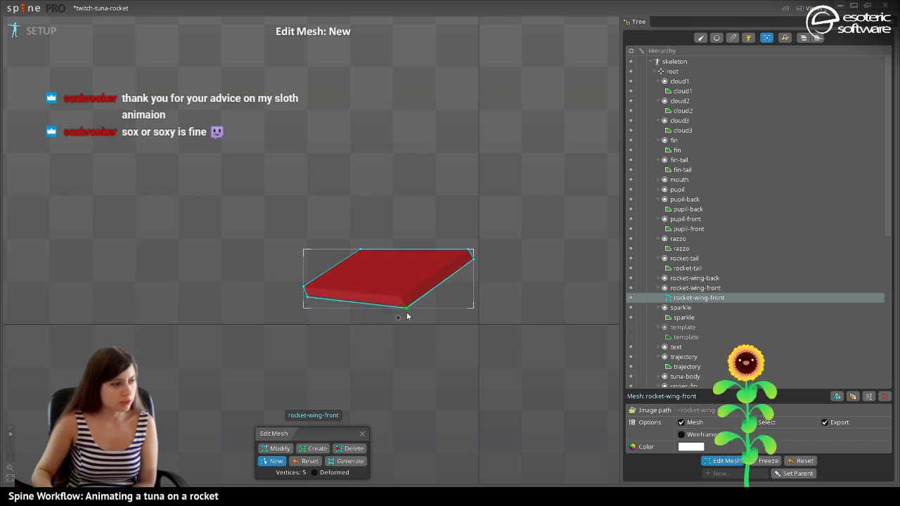
pyautogui.click(473, 258)
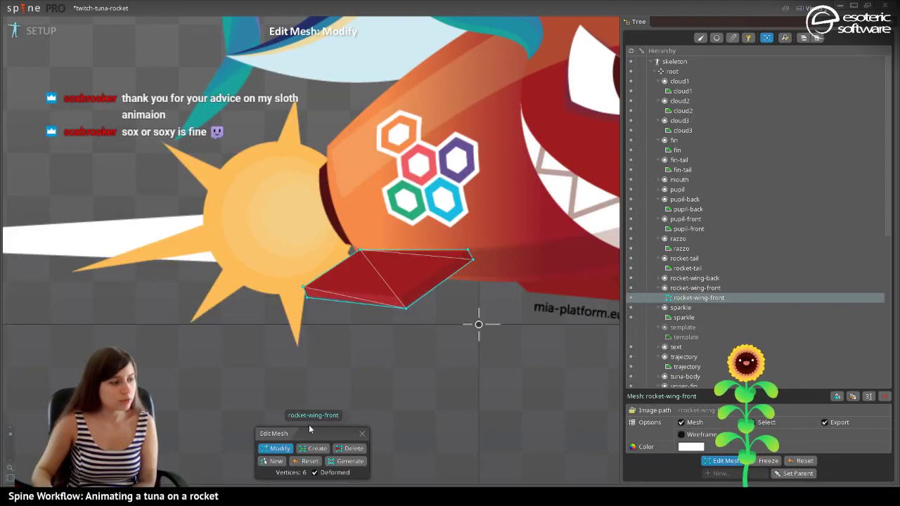
# Add an inner vertex near the wing's lower corner, link it by an edge to the upper front corner, finish mesh editing and save.
pyautogui.click(312, 450)
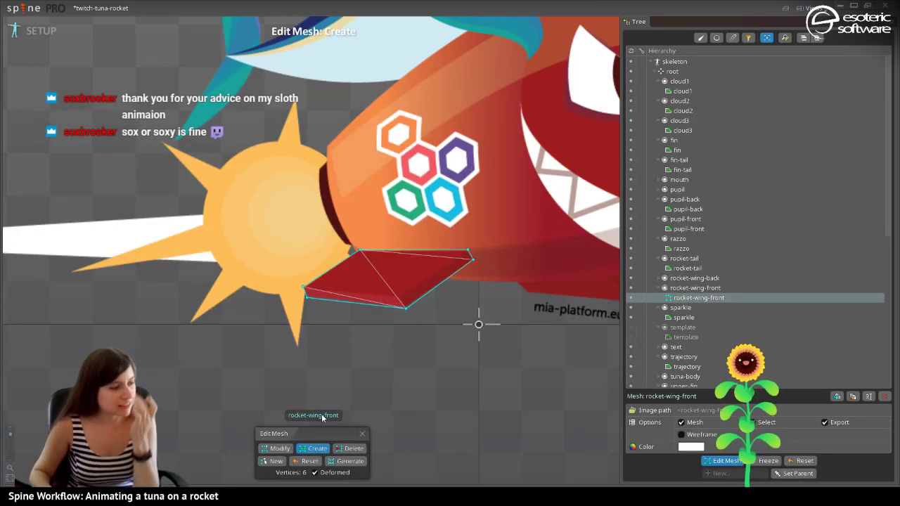
pyautogui.click(398, 300)
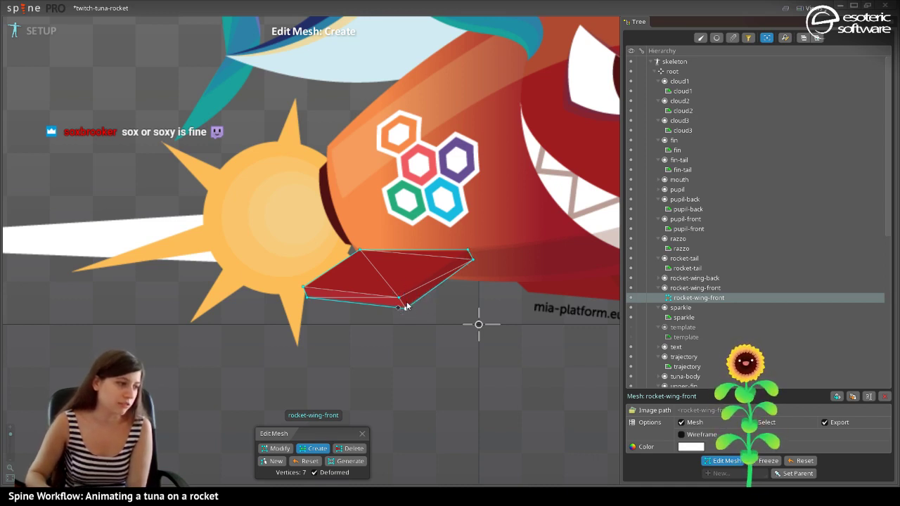
pyautogui.moveTo(397, 300); pyautogui.dragTo(469, 250)
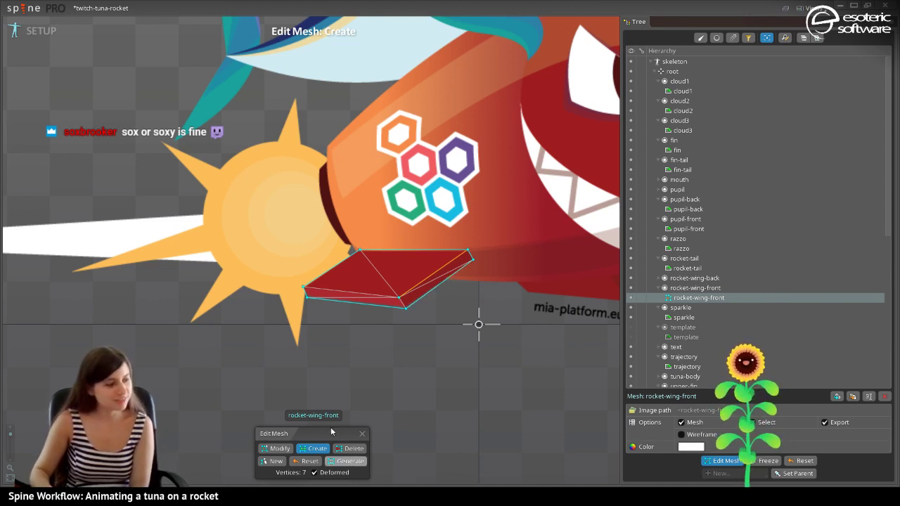
pyautogui.click(362, 433)
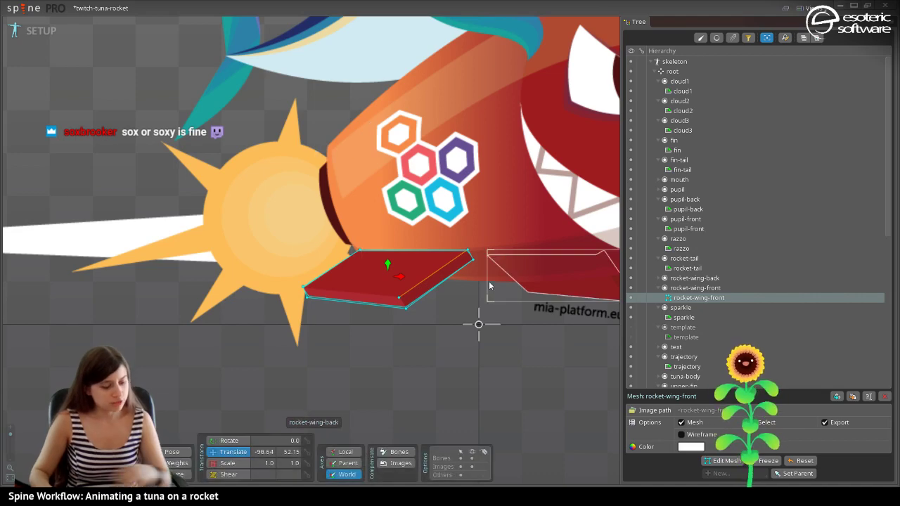
pyautogui.hotkey('ctrl', 's')
# Convert the fin image on the tuna's side to a mesh and clear the selection.
pyautogui.moveTo(490, 286); pyautogui.dragTo(321, 478)
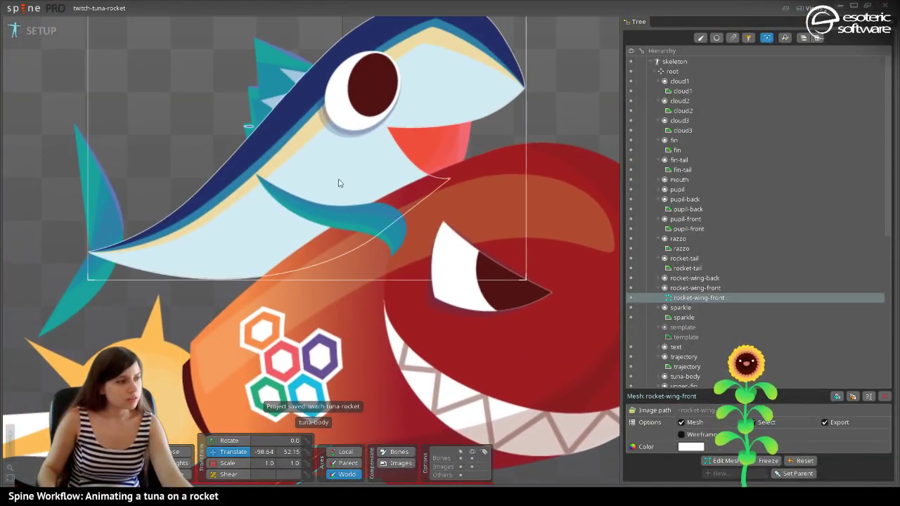
pyautogui.moveTo(338, 183); pyautogui.dragTo(459, 185)
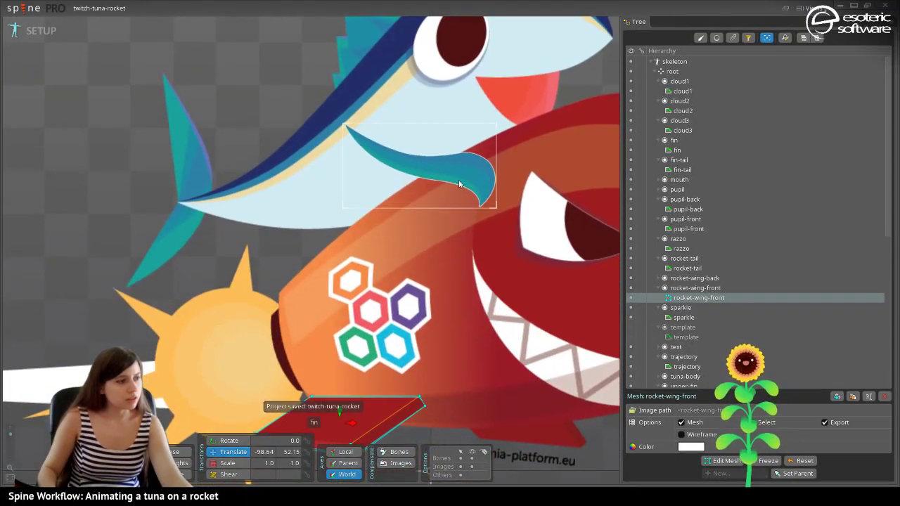
pyautogui.click(459, 184)
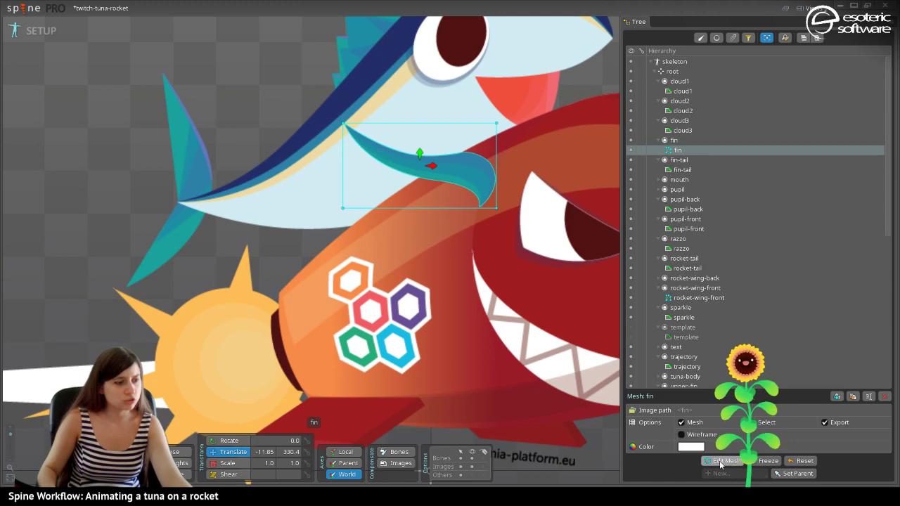
pyautogui.press('space')
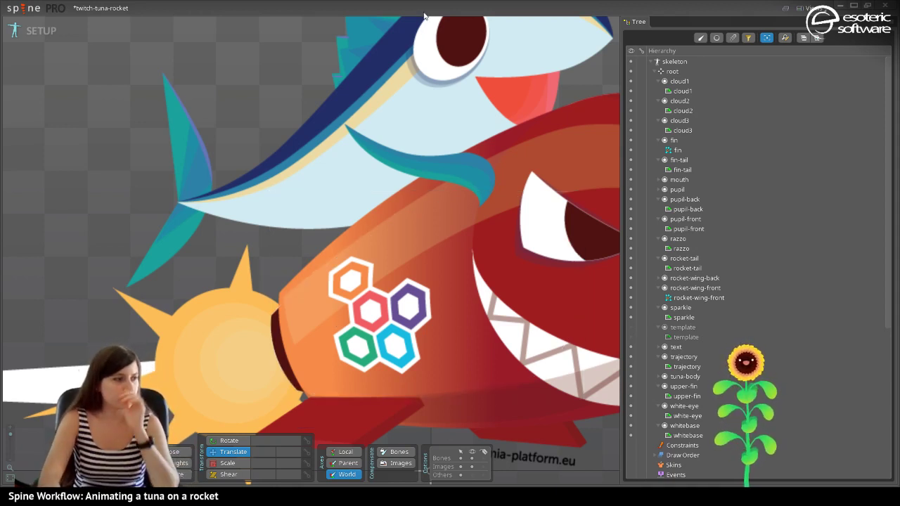
pyautogui.moveTo(481, 145); pyautogui.dragTo(380, 127)
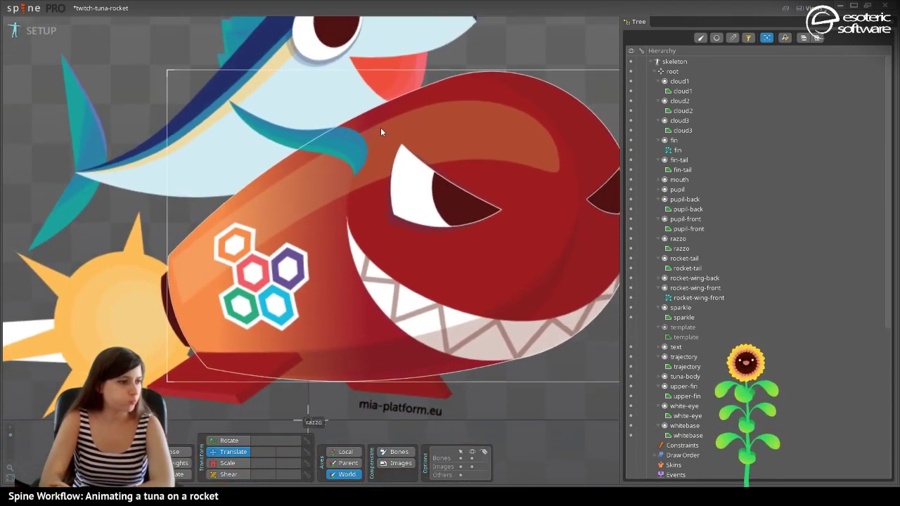
pyautogui.scroll(-3, 383, 141)
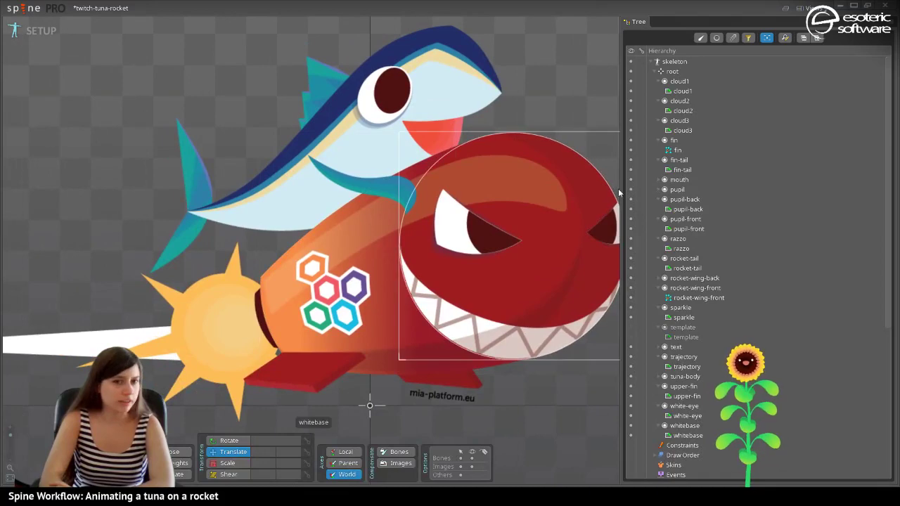
pyautogui.moveTo(618, 192); pyautogui.dragTo(657, 207)
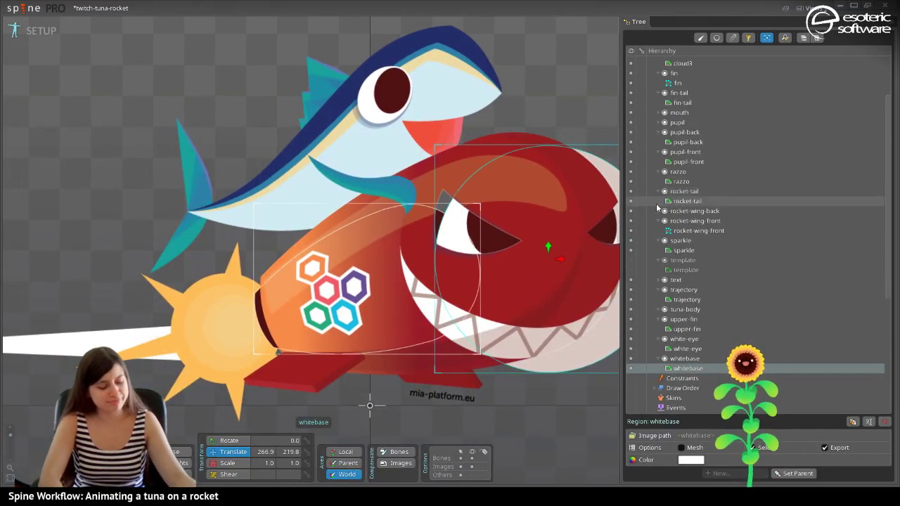
pyautogui.hotkey('ctrl', 'z')
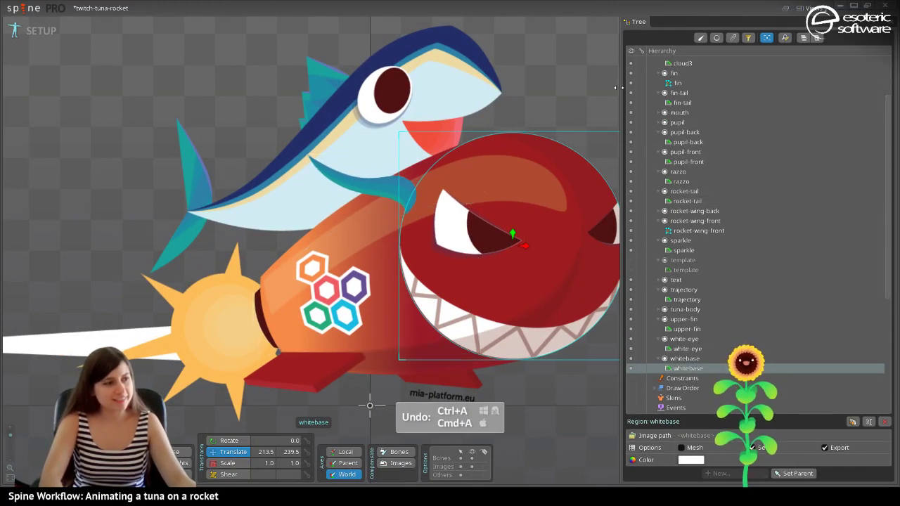
# Narrow the hierarchy tree to widen the viewport, and save the project.
pyautogui.moveTo(615, 87); pyautogui.dragTo(730, 124)
pyautogui.hotkey('ctrl', 's')
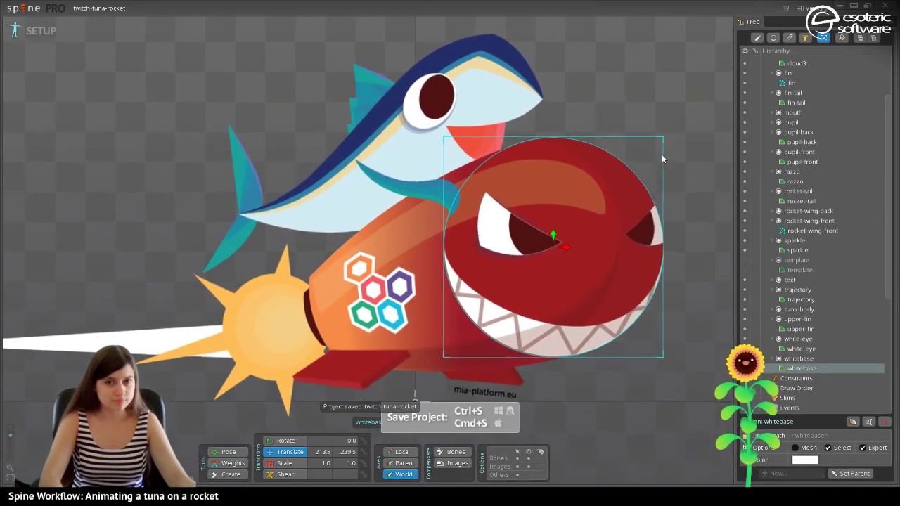
# Show the skeleton in Animate mode with its dopesheet, and return to Setup mode.
pyautogui.scroll(-2, 630, 157)
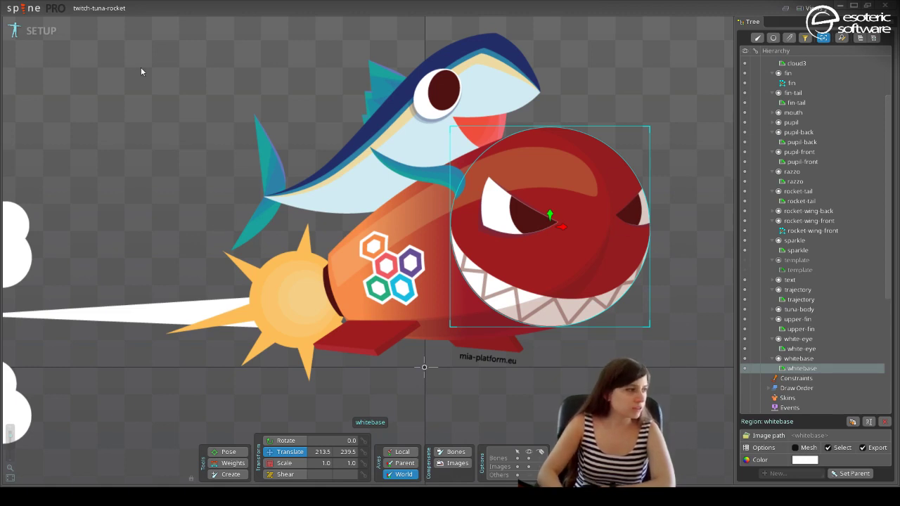
pyautogui.click(42, 32)
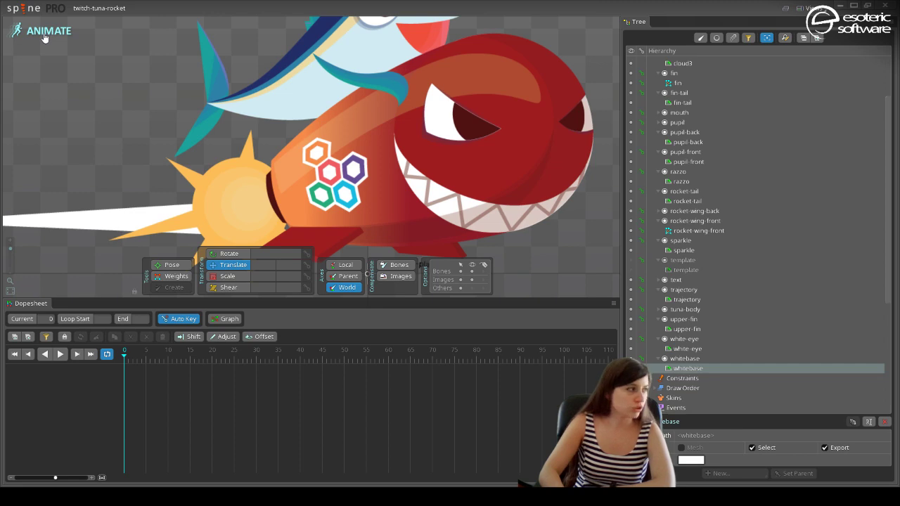
pyautogui.click(44, 35)
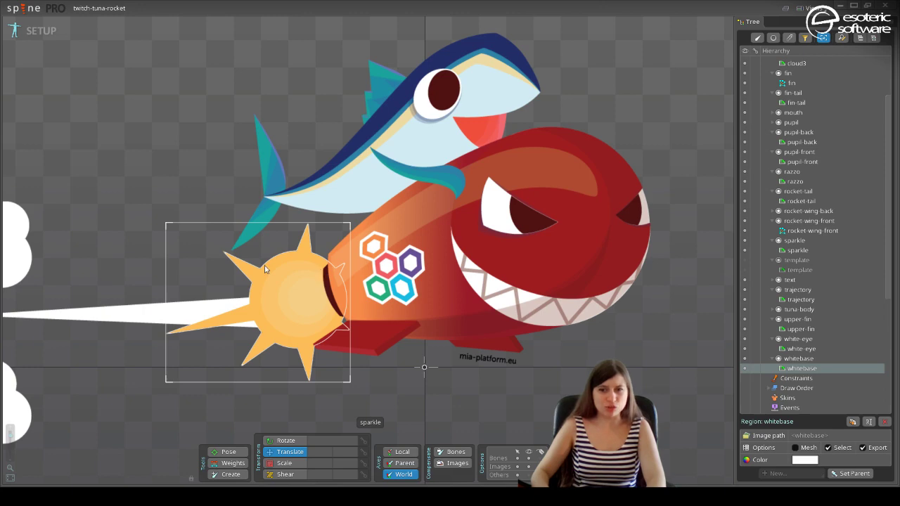
# Create a zero-length bone under root on the tuna's belly at about X -63.5, Y 336.6, and name it tuna.
pyautogui.moveTo(305, 285); pyautogui.dragTo(275, 297)
pyautogui.press('b')
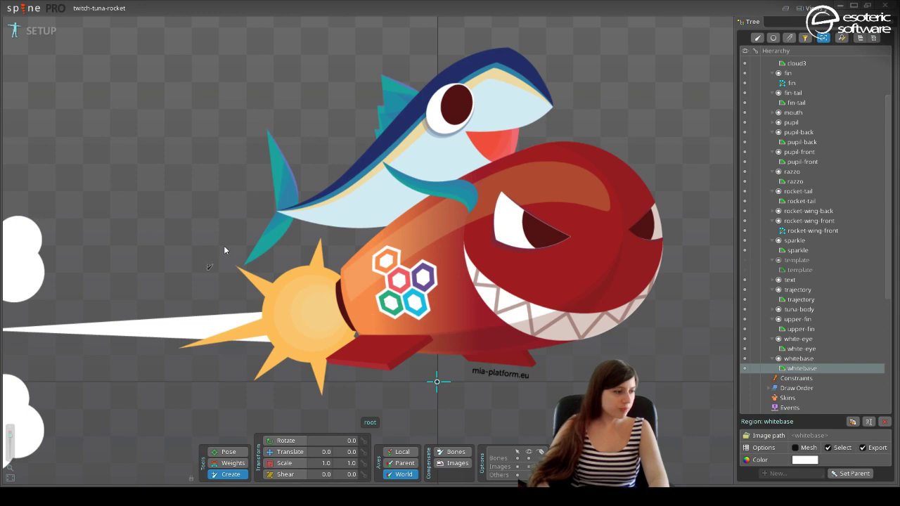
pyautogui.click(398, 187)
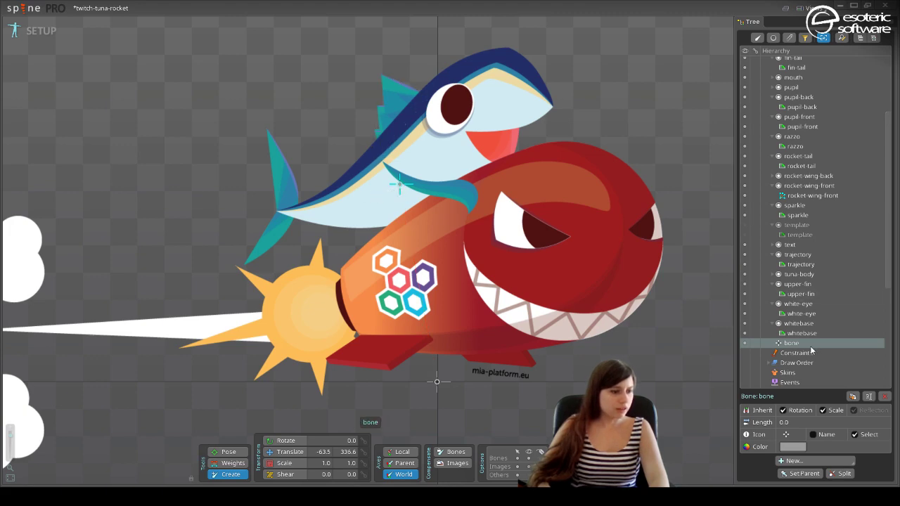
pyautogui.doubleClick(788, 342)
pyautogui.write('tuna')
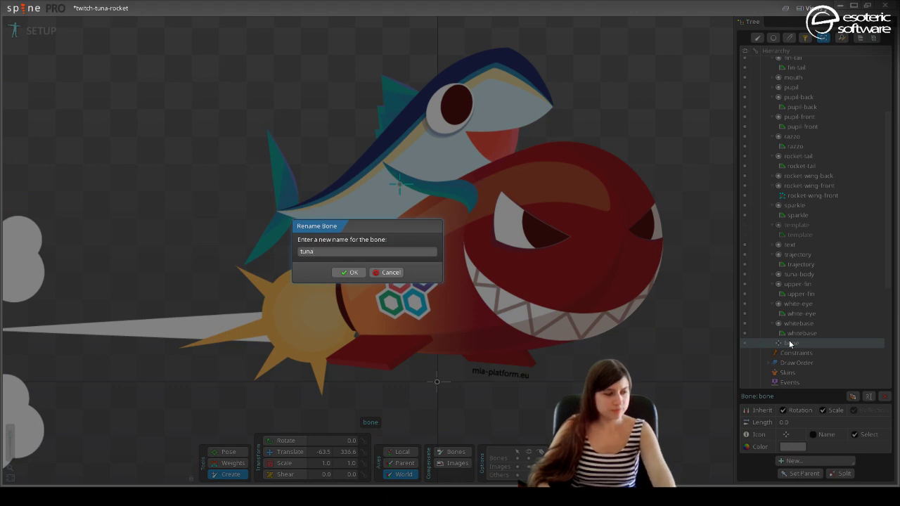
pyautogui.press('Return')
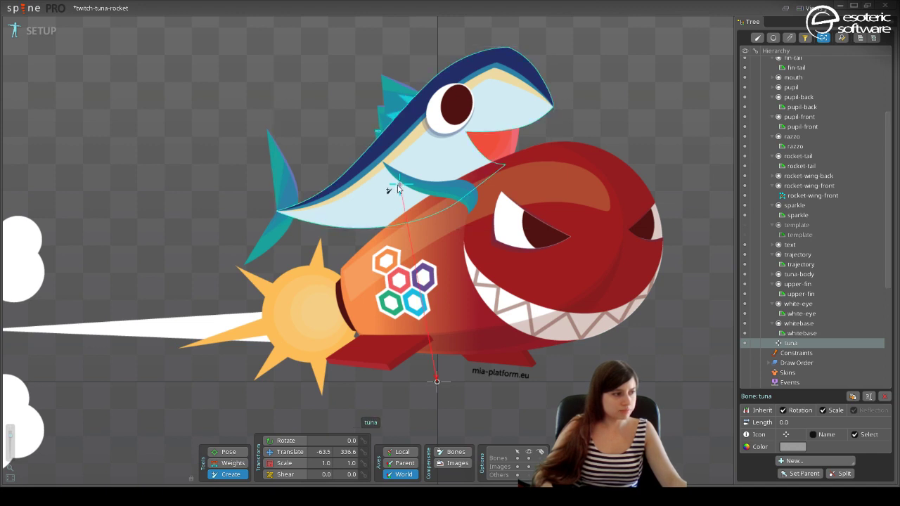
# Draw two chained bones from the tuna's belly to the tail base, bound to tuna-body, and a fin-tail bone about 145 long up the upper lobe.
pyautogui.moveTo(397, 187); pyautogui.dragTo(278, 211)
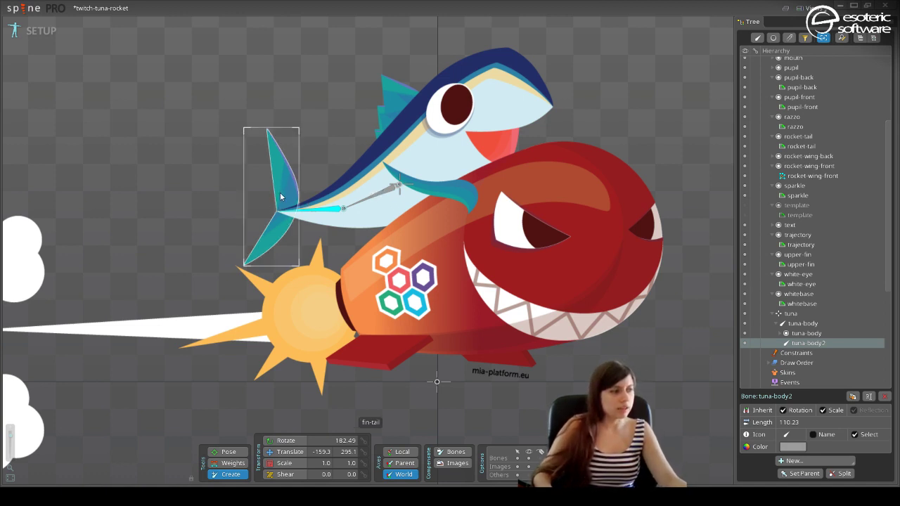
pyautogui.moveTo(286, 214); pyautogui.dragTo(266, 130)
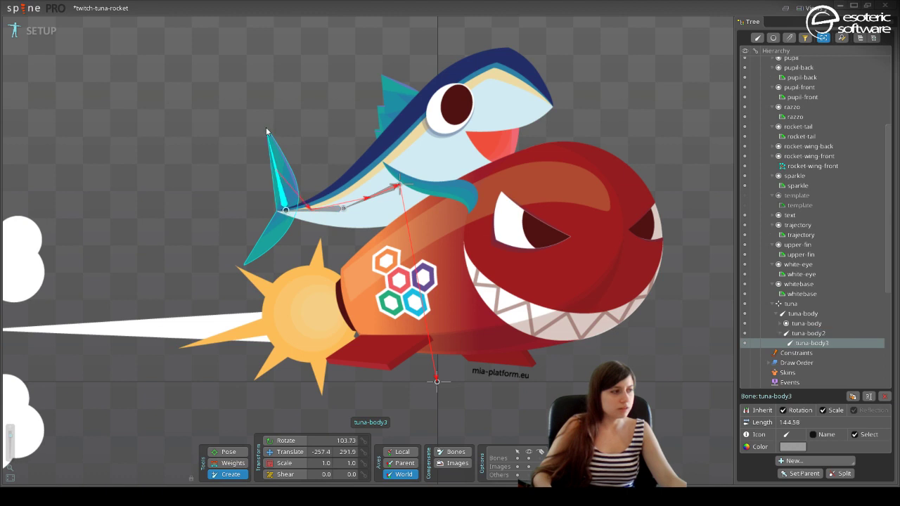
pyautogui.click(288, 215)
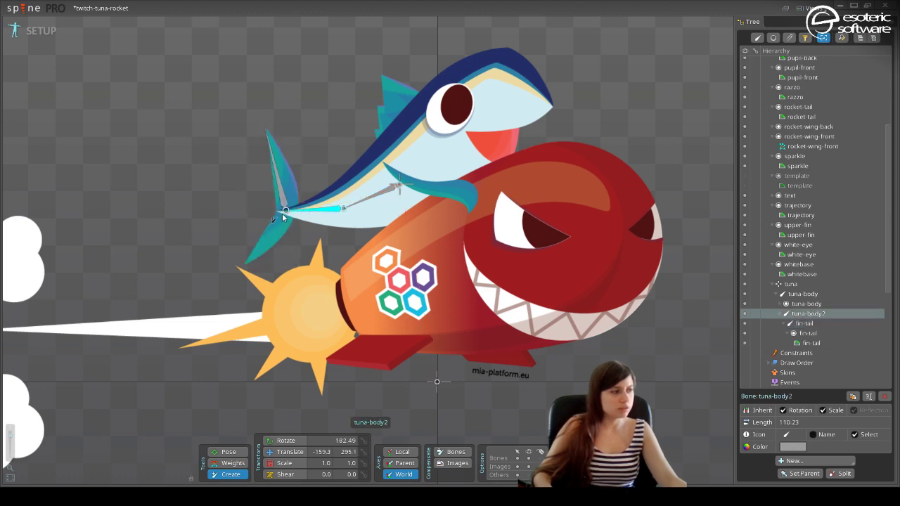
pyautogui.moveTo(284, 218); pyautogui.dragTo(251, 268)
pyautogui.hotkey('ctrl', 'z')
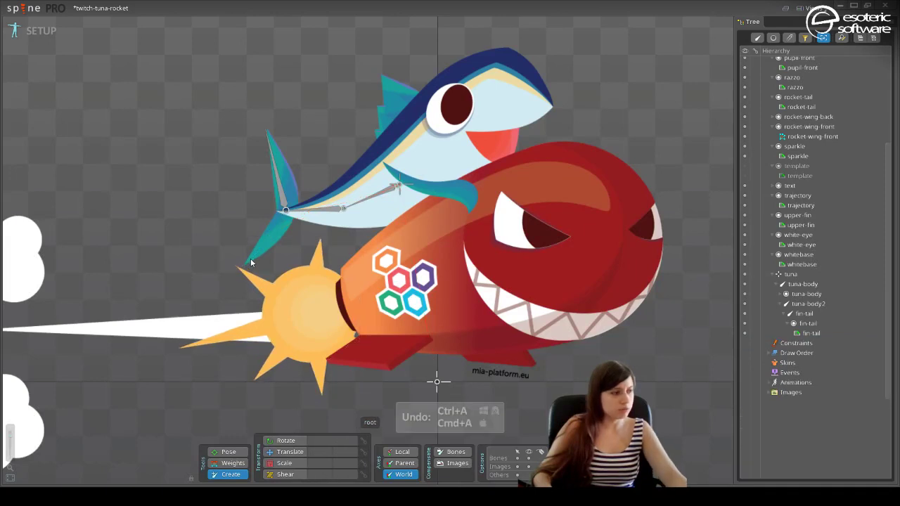
# Draw a child bone of tuna-body2 along the lower tail lobe, about 115 long, starting at the tail base.
pyautogui.click(304, 213)
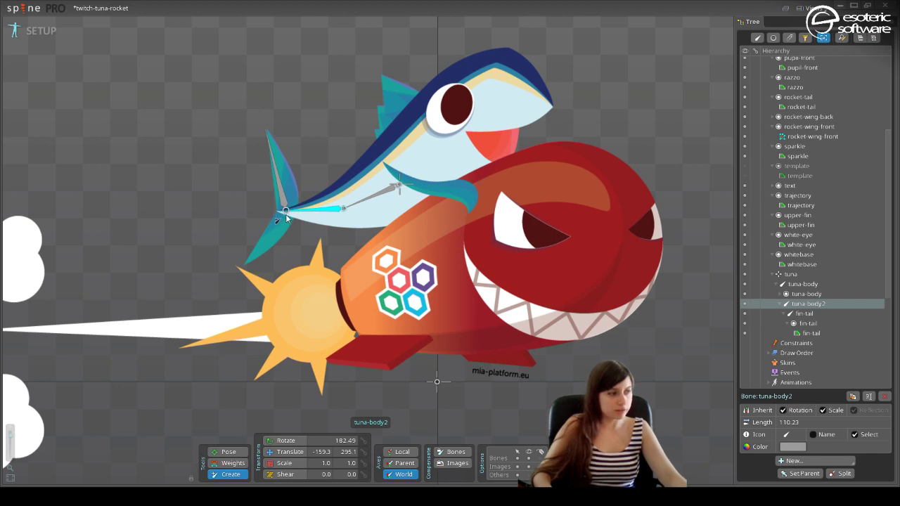
pyautogui.moveTo(286, 219); pyautogui.dragTo(244, 270)
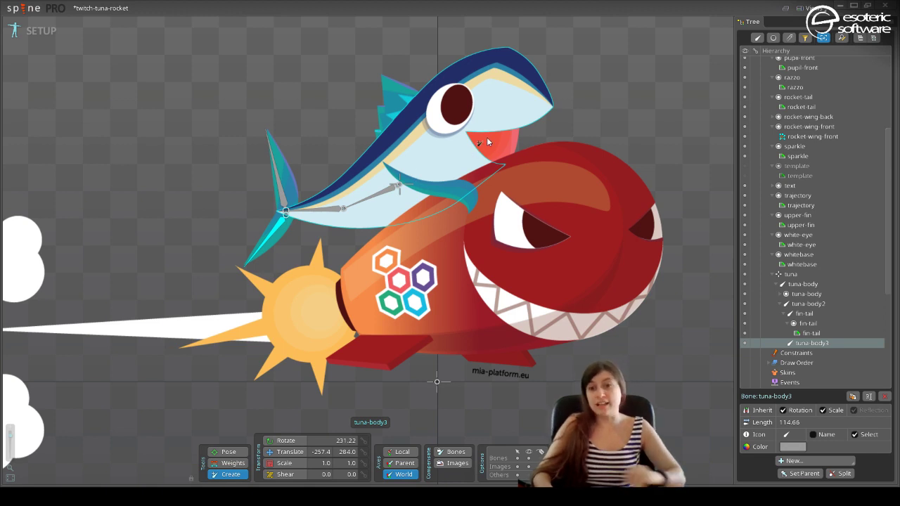
# Turn the fin on the tuna's side from a mesh back into a region attachment, and clear the selection.
pyautogui.click(811, 325)
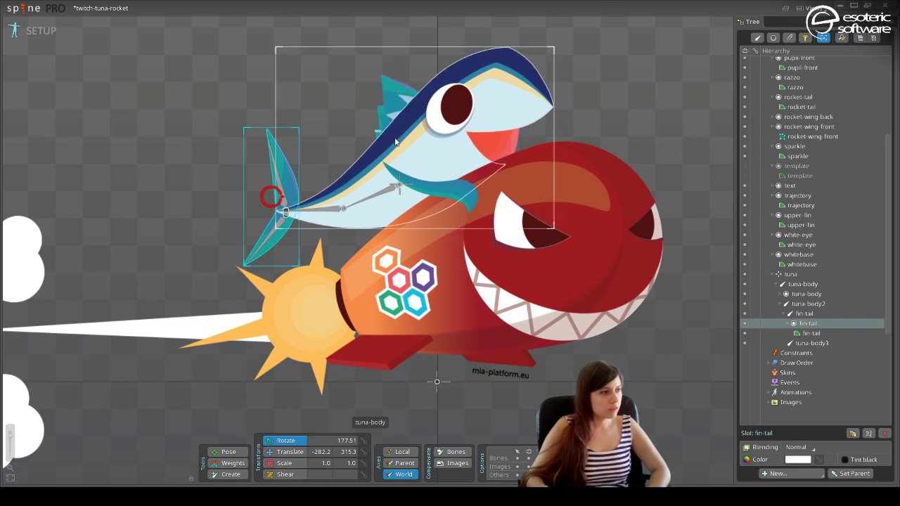
pyautogui.click(401, 189)
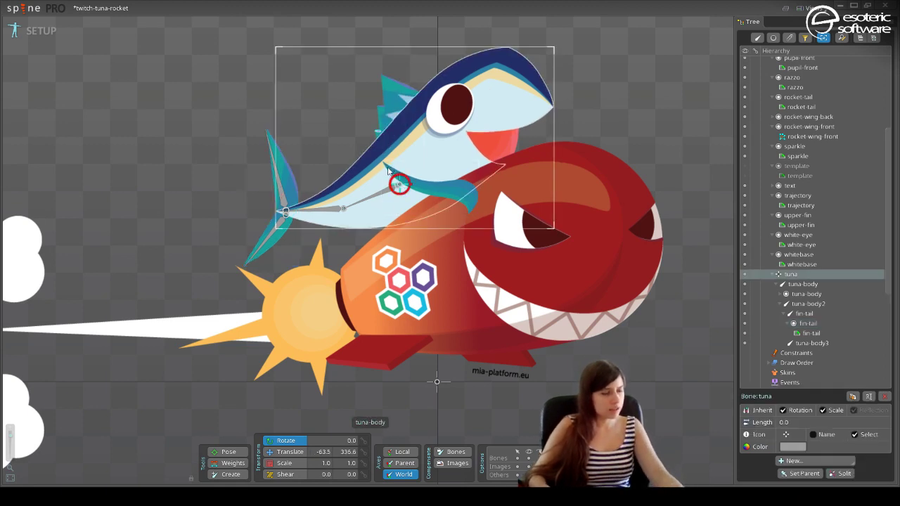
pyautogui.click(431, 189)
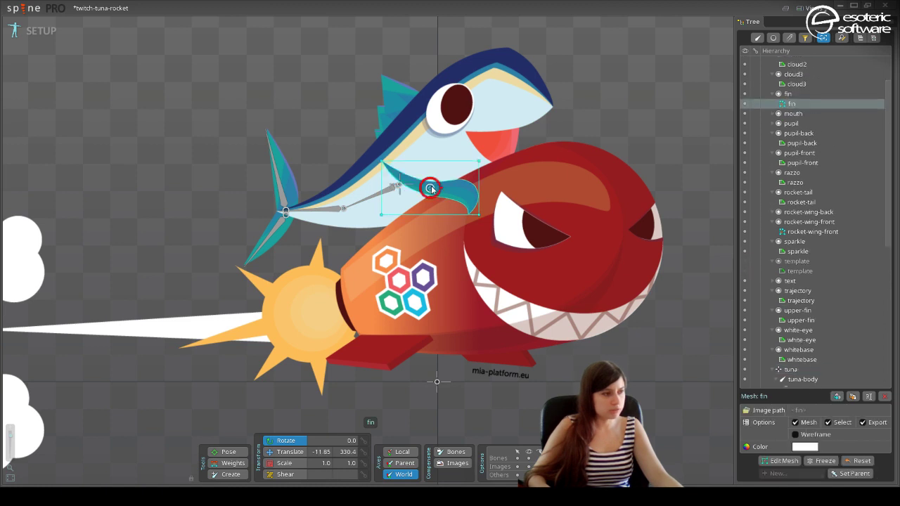
pyautogui.press('space')
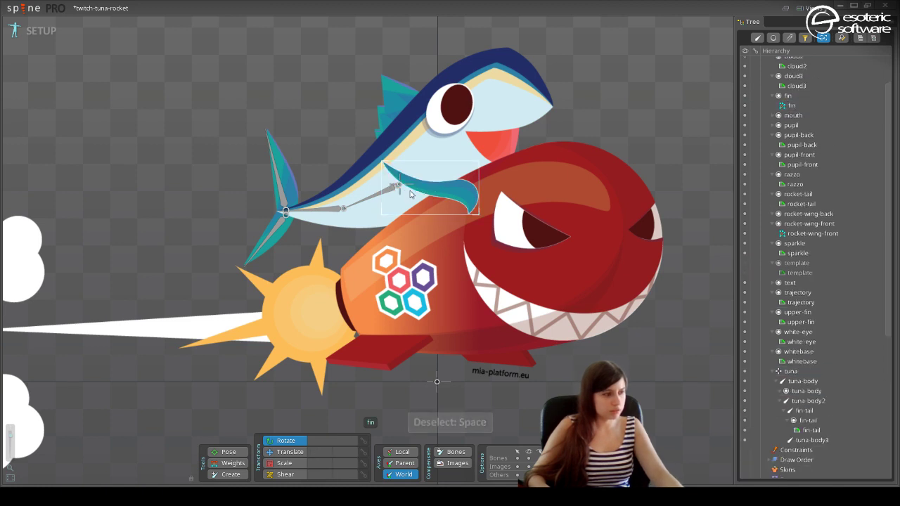
pyautogui.click(424, 189)
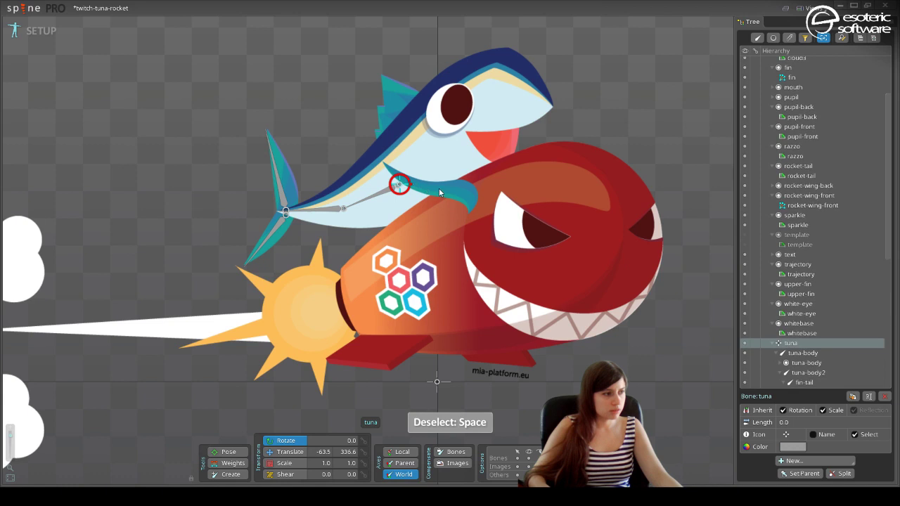
pyautogui.click(400, 182)
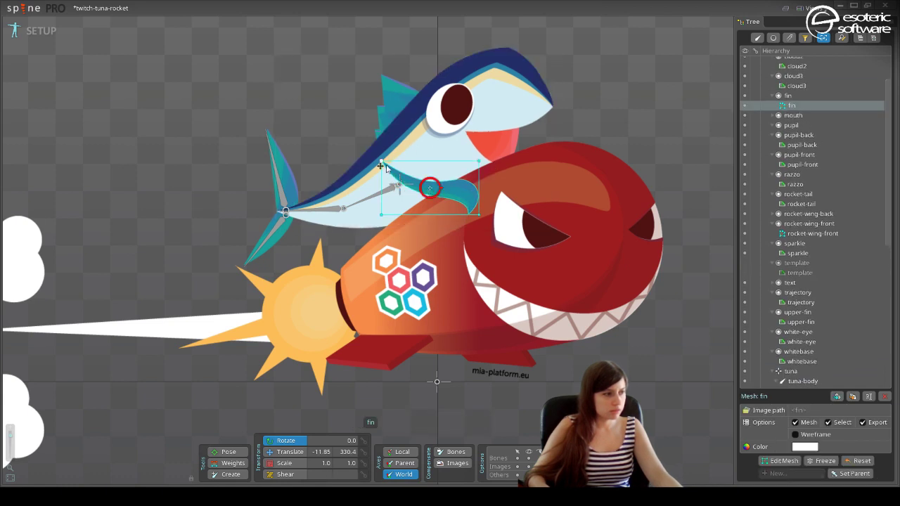
pyautogui.click(795, 422)
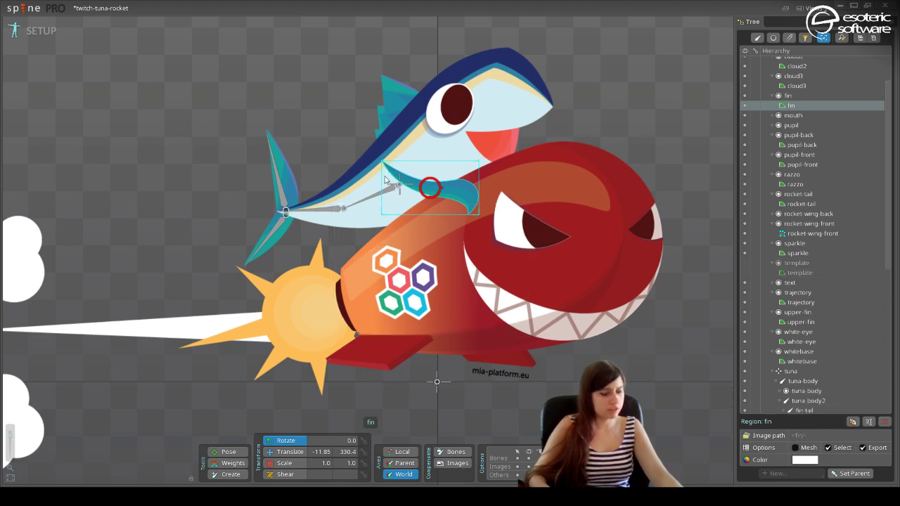
pyautogui.press('space')
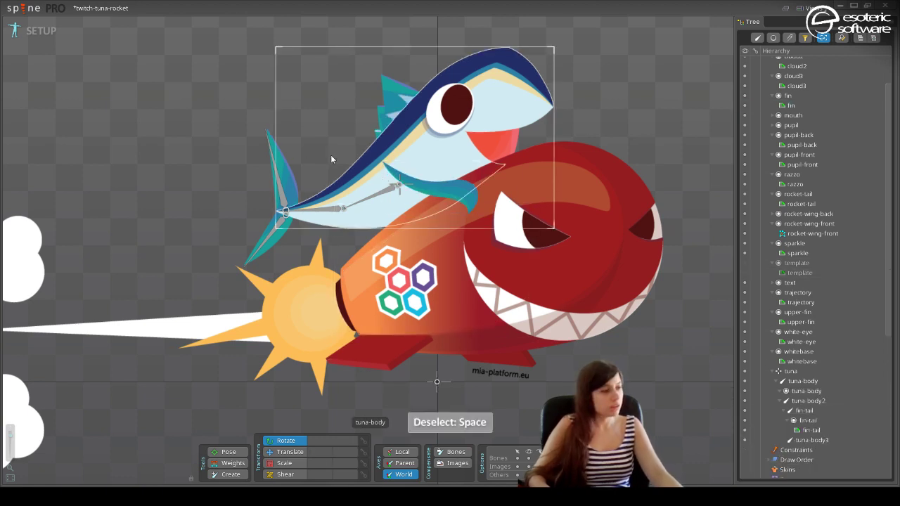
# Draw two chained bones under tuna along the side fin, each about 64 long, with the fin image bound to the first.
pyautogui.click(431, 186)
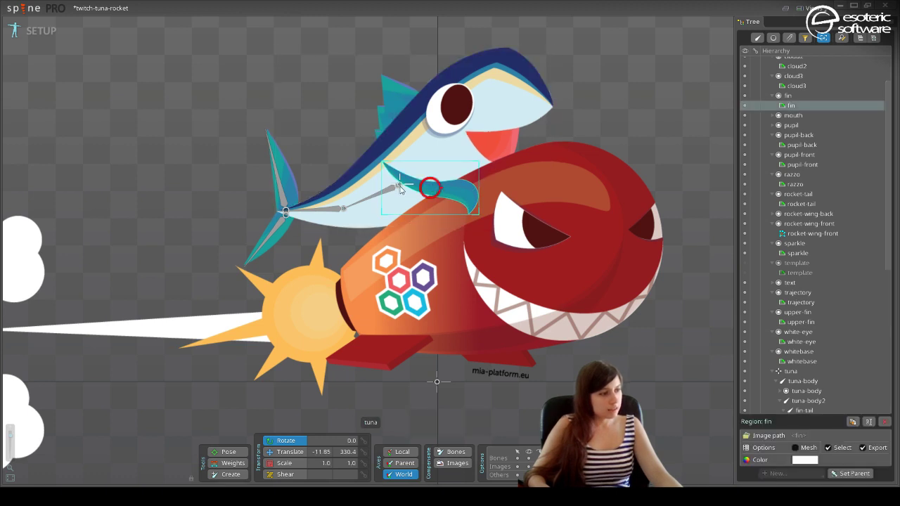
pyautogui.click(399, 183)
pyautogui.click(235, 474)
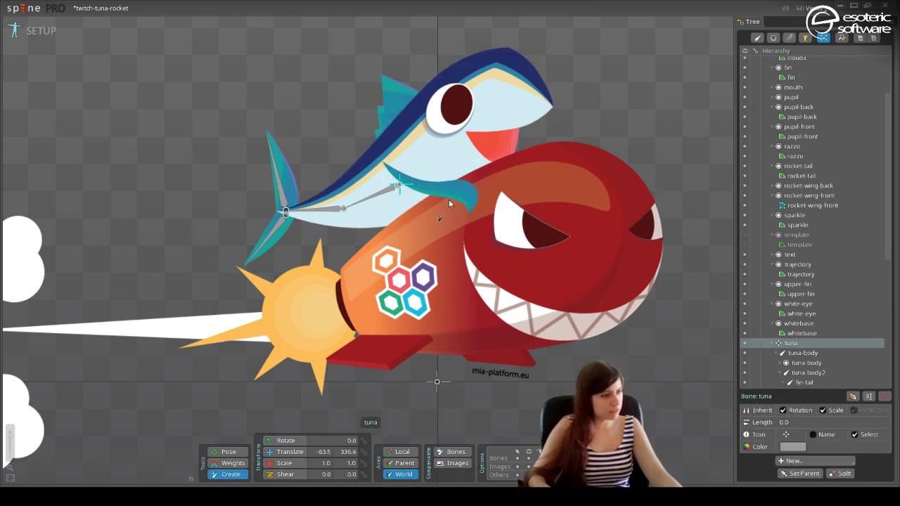
pyautogui.click(384, 166)
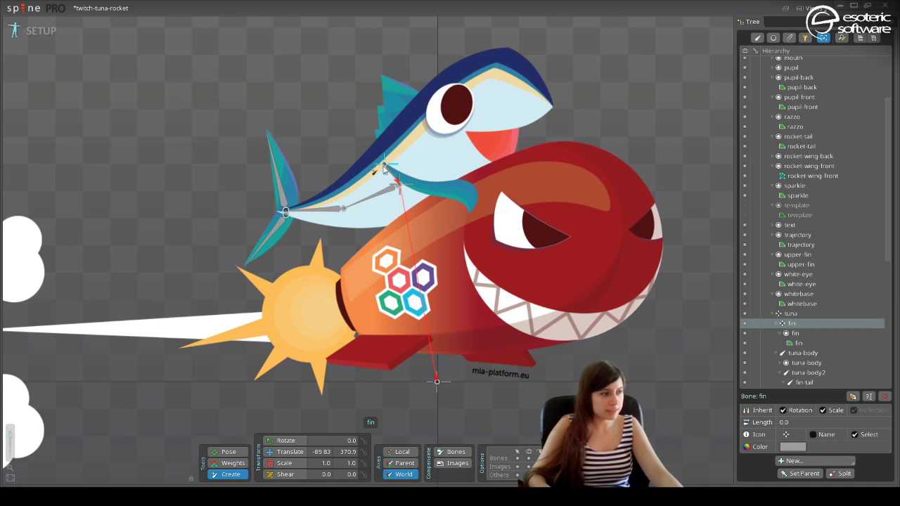
pyautogui.moveTo(384, 165); pyautogui.dragTo(468, 197)
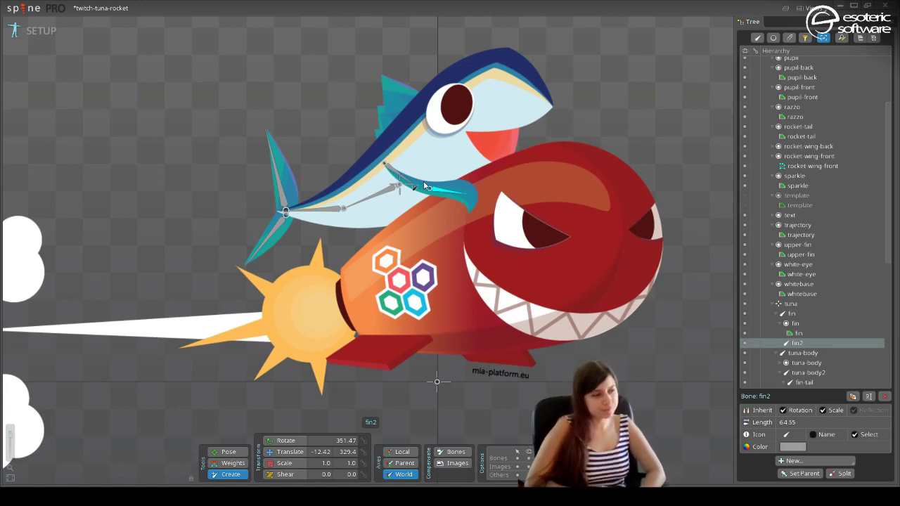
pyautogui.moveTo(506, 203); pyautogui.dragTo(516, 256)
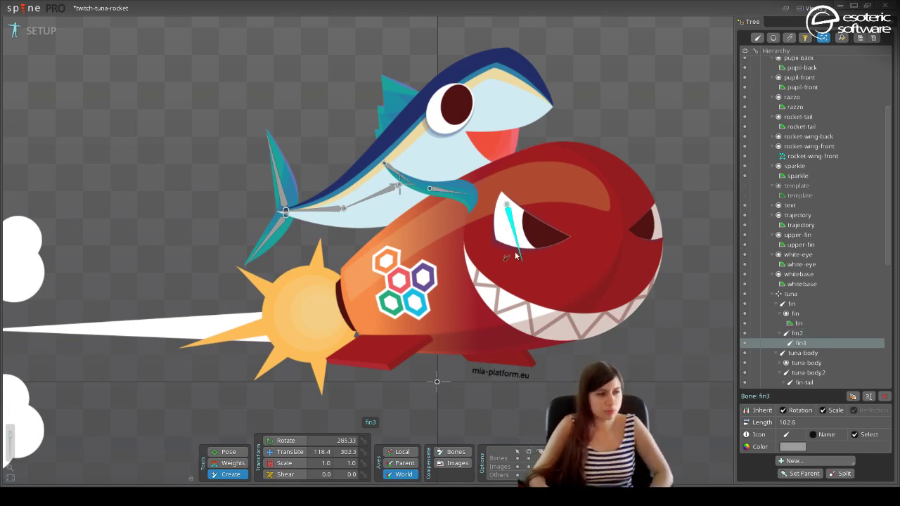
pyautogui.hotkey('ctrl', 'z')
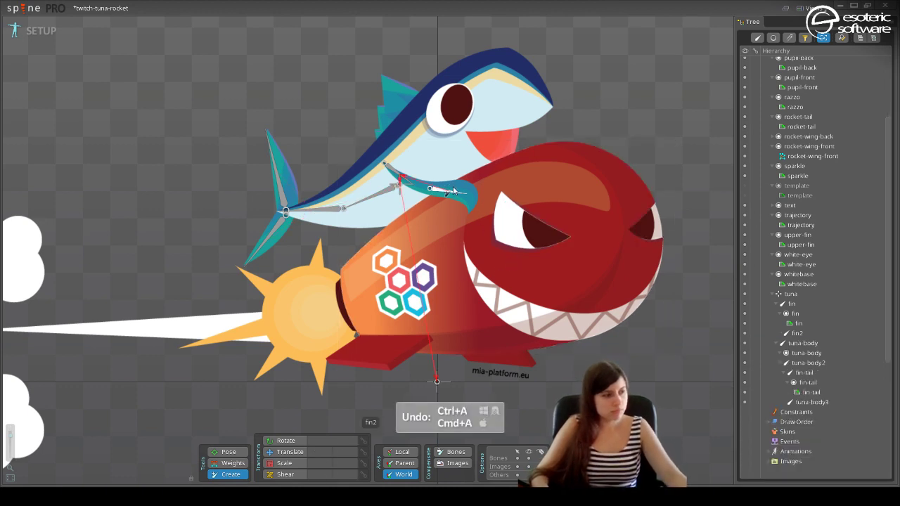
pyautogui.click(454, 193)
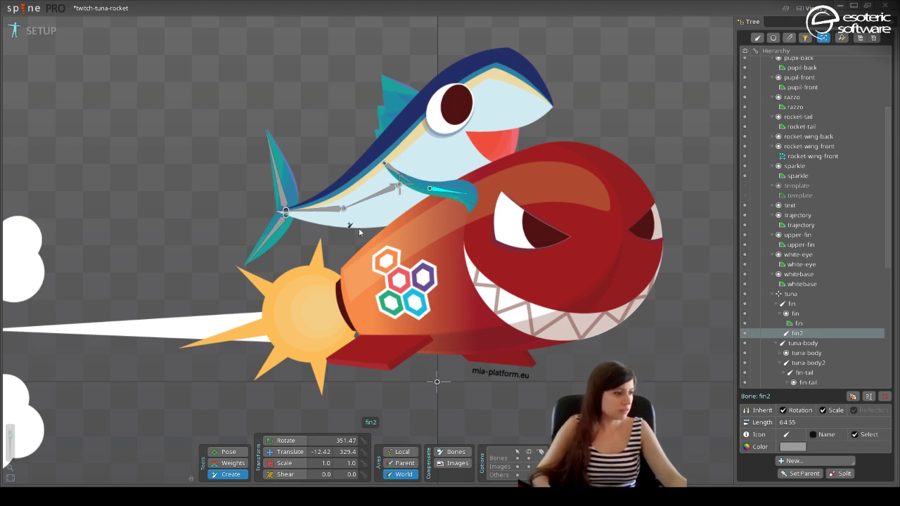
# With bone and image compensation enabled, adjust the first fin bone to about 330.65 degrees rotation and 87.39 length so it meets fin2.
pyautogui.click(455, 463)
pyautogui.click(454, 452)
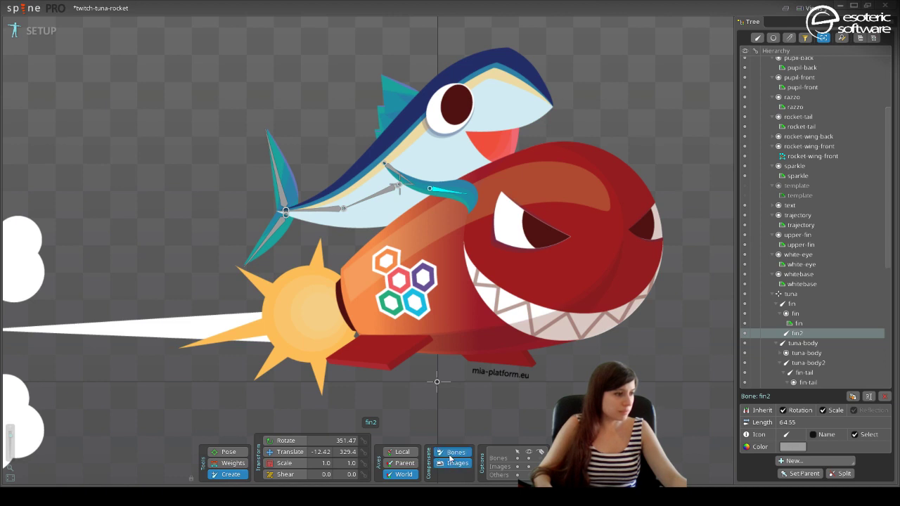
pyautogui.click(391, 173)
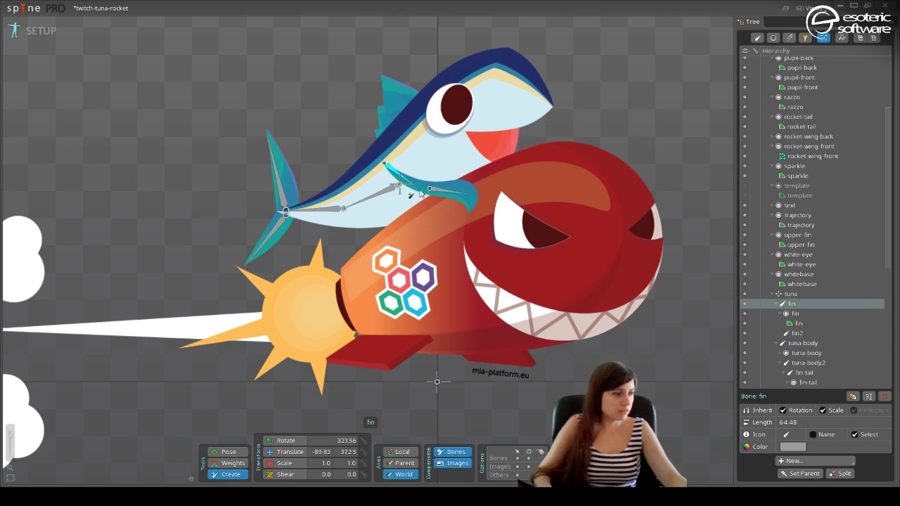
pyautogui.click(290, 451)
pyautogui.click(290, 440)
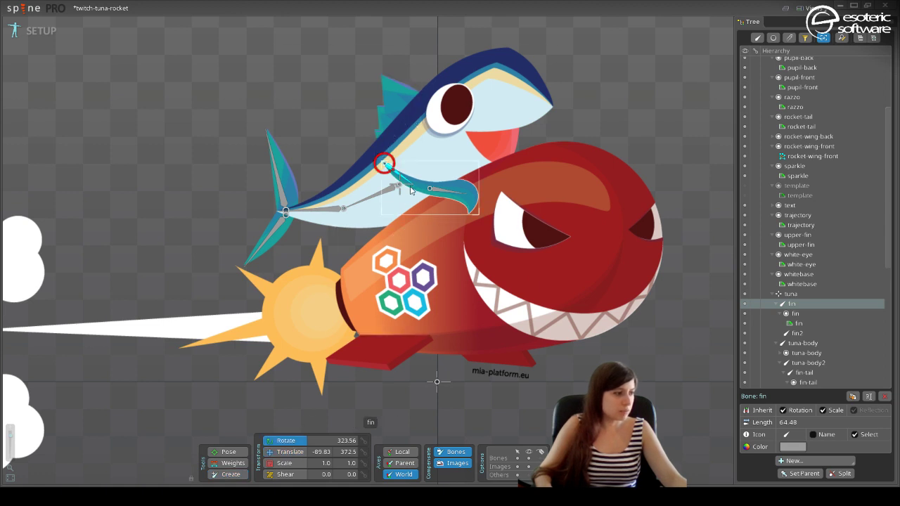
pyautogui.moveTo(413, 187); pyautogui.dragTo(428, 194)
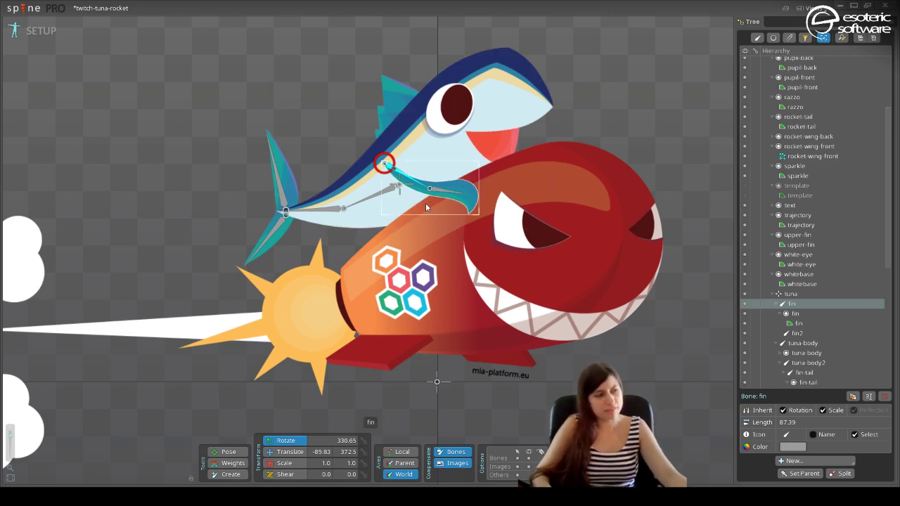
# Clear the selection and save the project.
pyautogui.press('space')
pyautogui.hotkey('ctrl', 's')
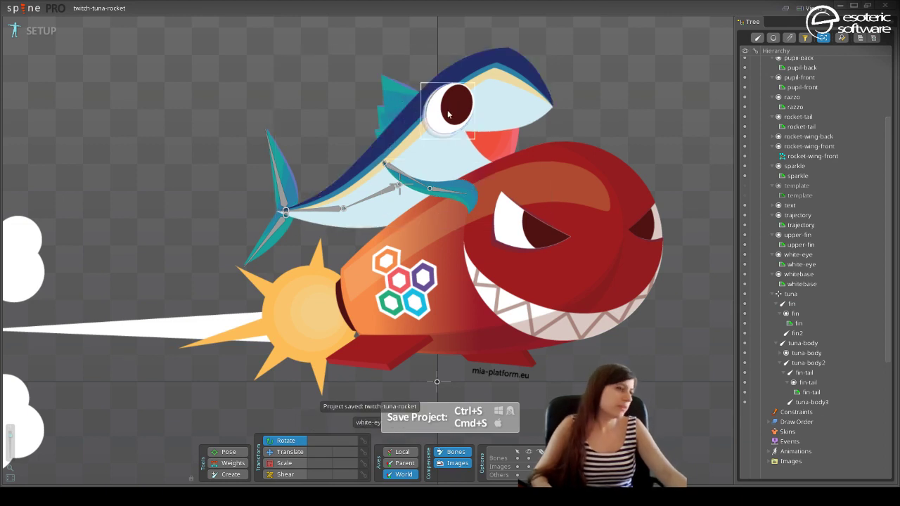
# Draw a head bone under tuna from just above the belly bone up to the forehead, about 229 long at 52 degrees.
pyautogui.click(399, 184)
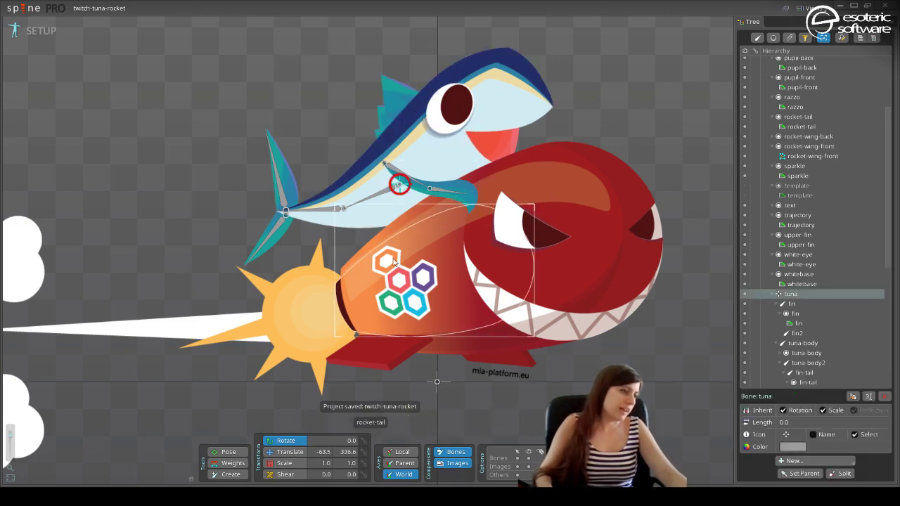
pyautogui.click(232, 474)
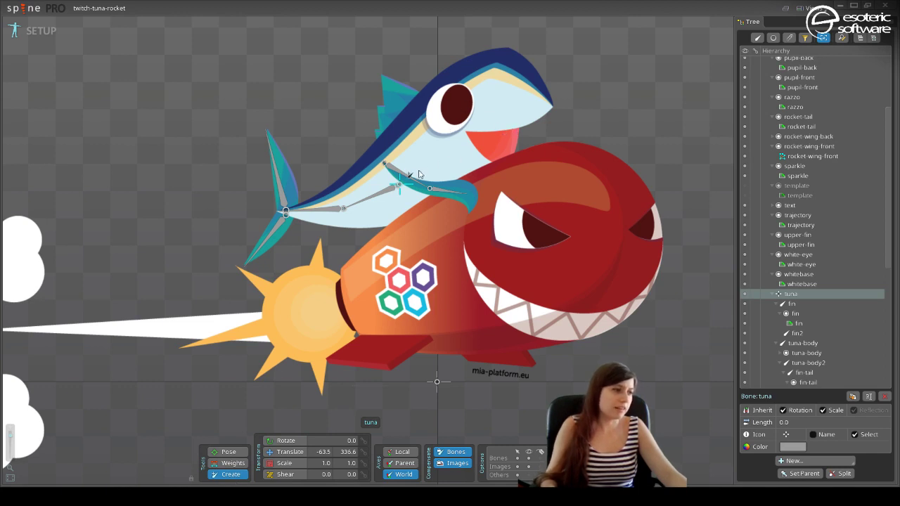
pyautogui.moveTo(412, 174); pyautogui.dragTo(495, 72)
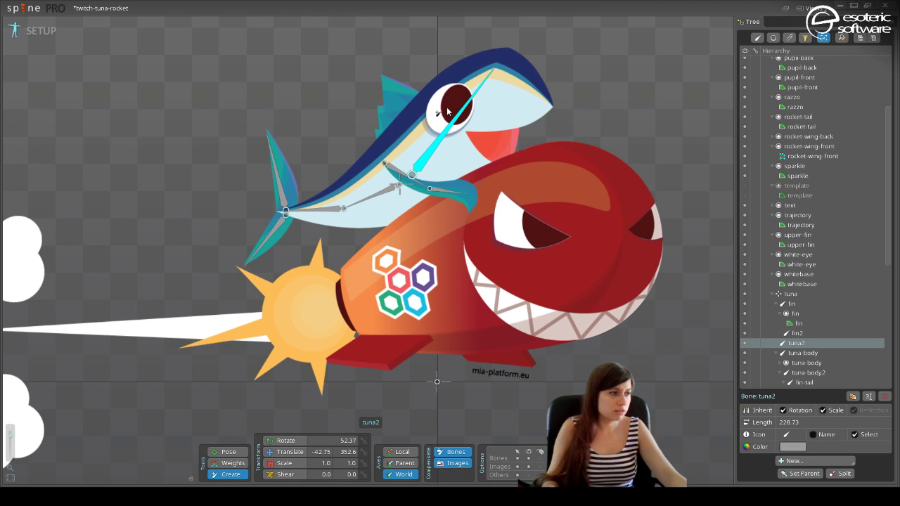
pyautogui.click(447, 108)
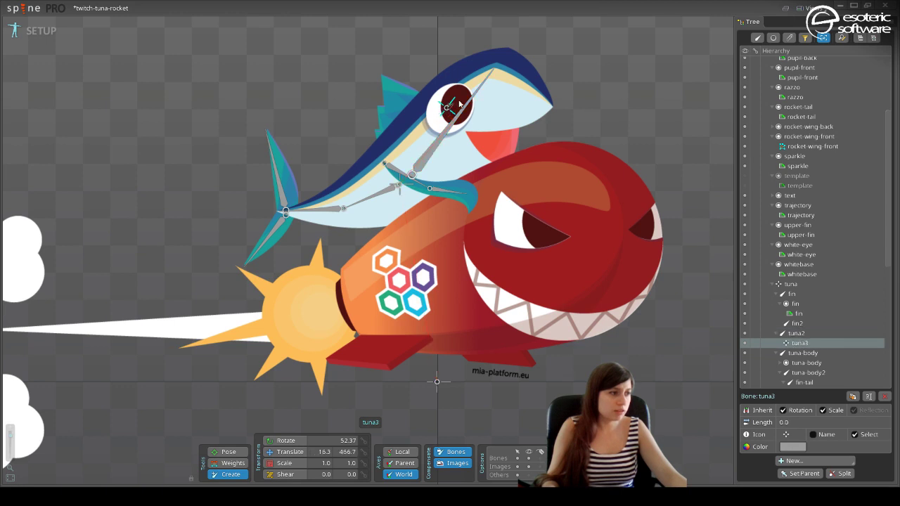
pyautogui.hotkey('ctrl', 'z')
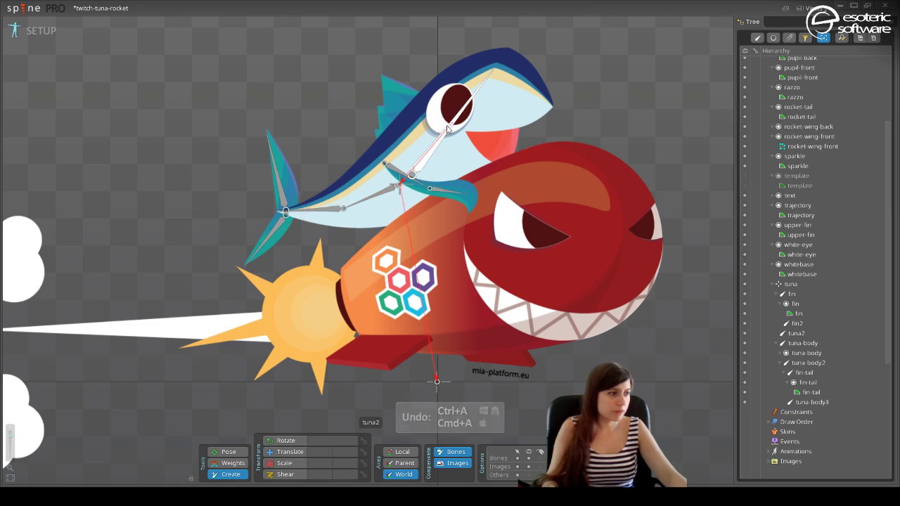
pyautogui.click(437, 118)
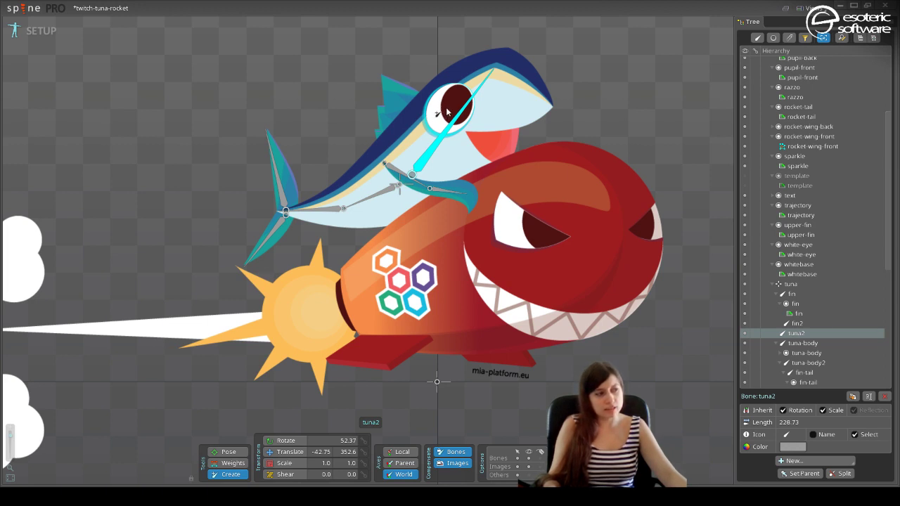
# Create a zero-length white-eye bone under tuna2 at about X 15.5, Y 465.9, bound to the white-eye image, and leave it selected.
pyautogui.click(447, 111)
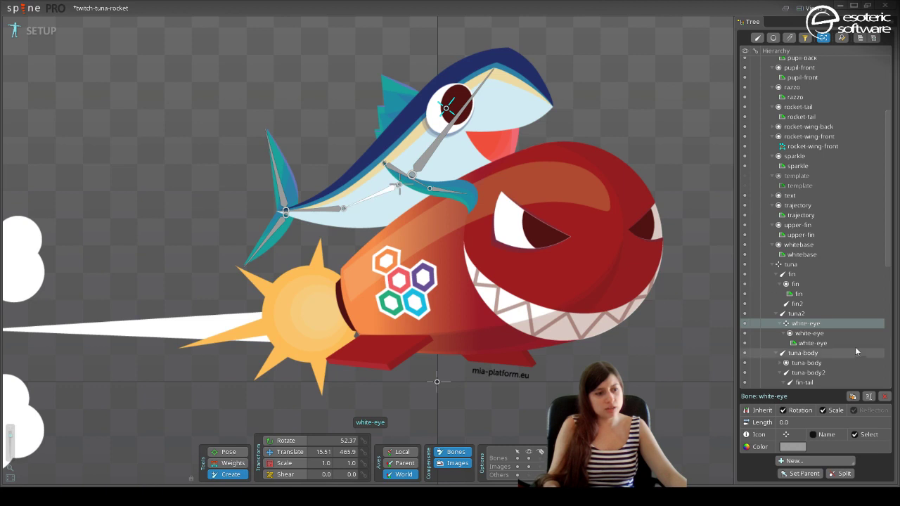
pyautogui.click(461, 109)
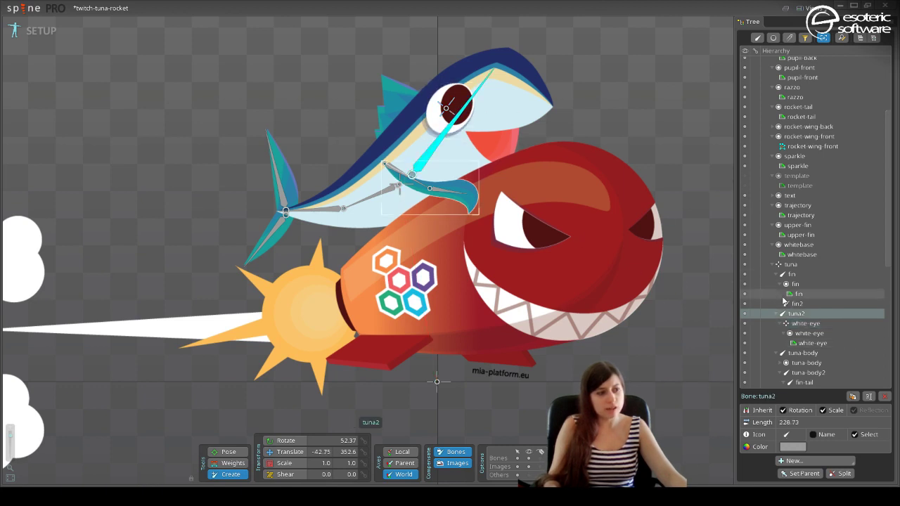
pyautogui.click(447, 109)
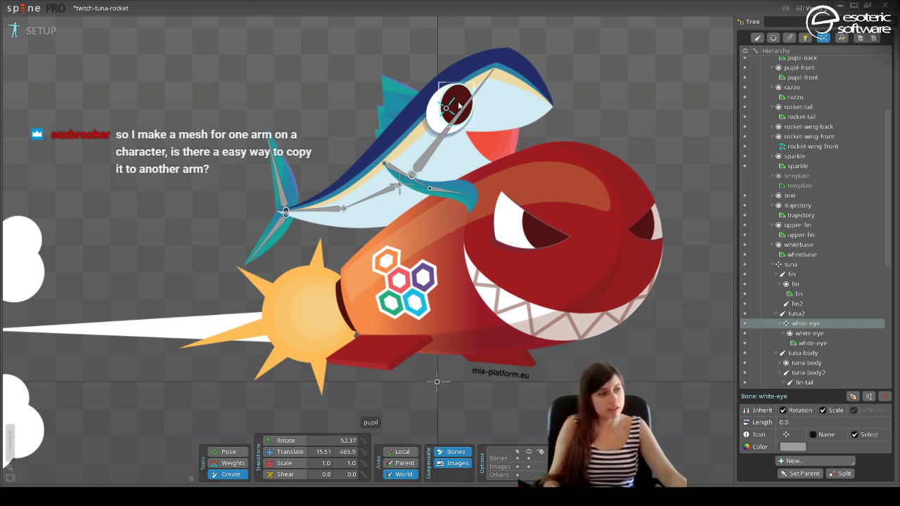
# Create a zero-length pupil bone under the white-eye bone at about X 33, Y 476, bound to the pupil image.
pyautogui.click(456, 101)
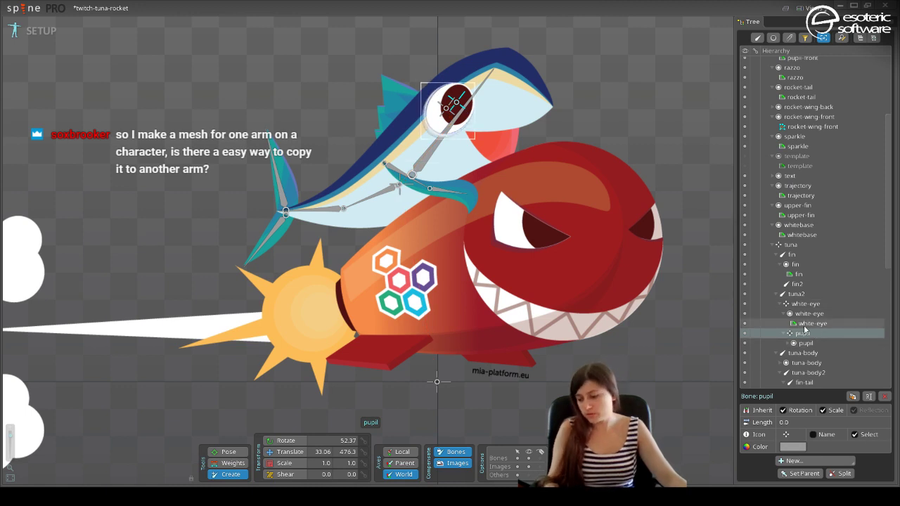
pyautogui.moveTo(805, 330)
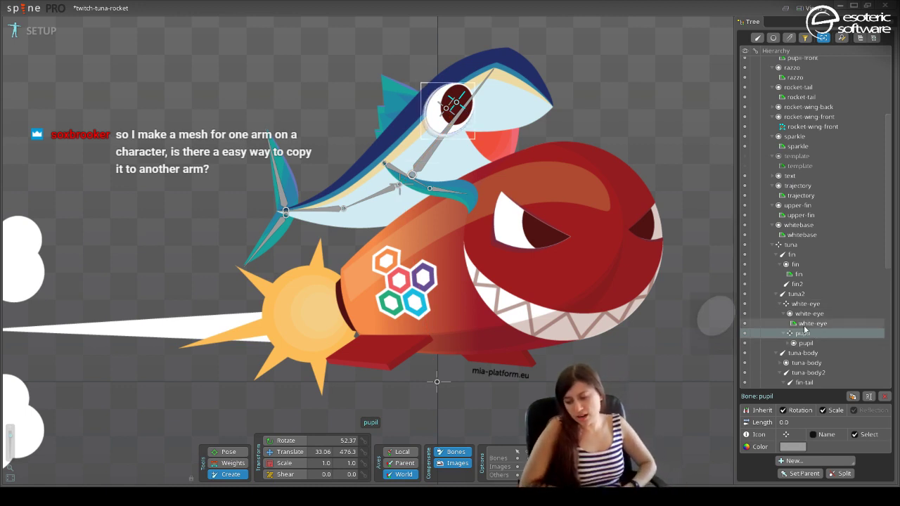
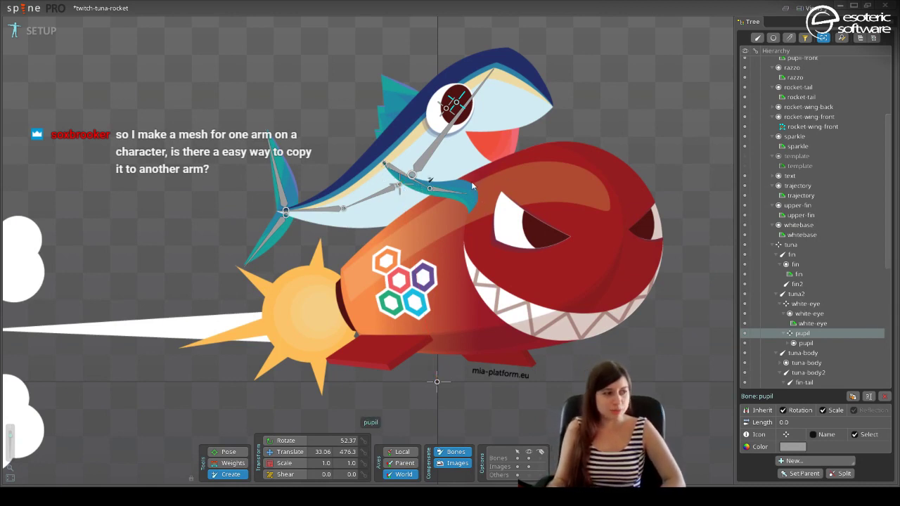
pyautogui.press('v')
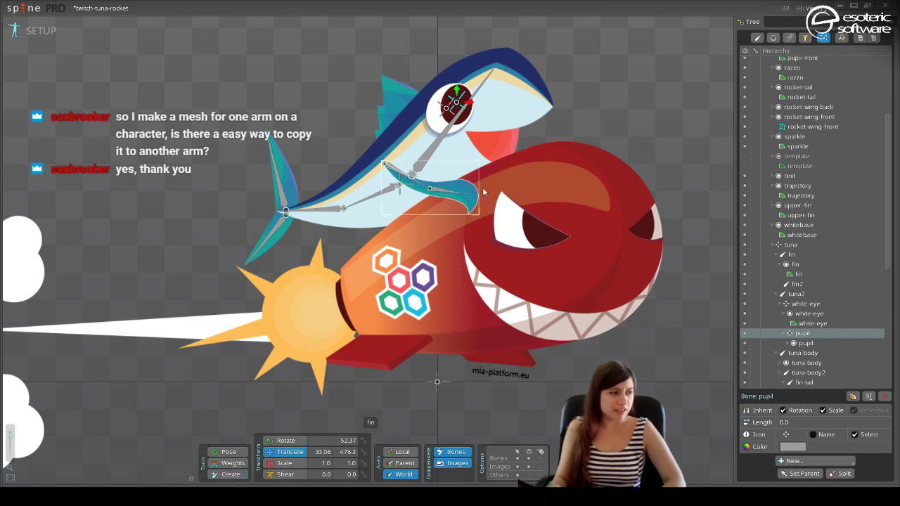
# Convert the tuna's fin image attachment to a mesh and open it for mesh editing.
pyautogui.click(471, 190)
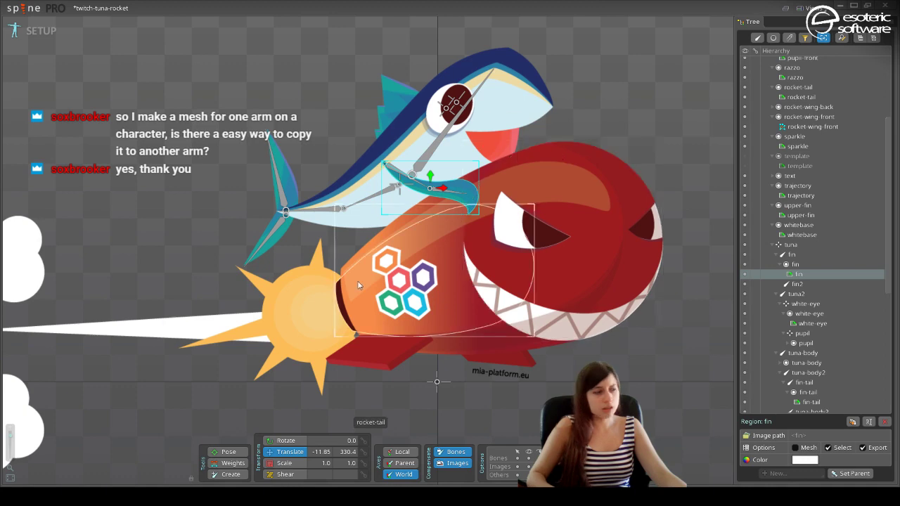
pyautogui.scroll(4, 334, 225)
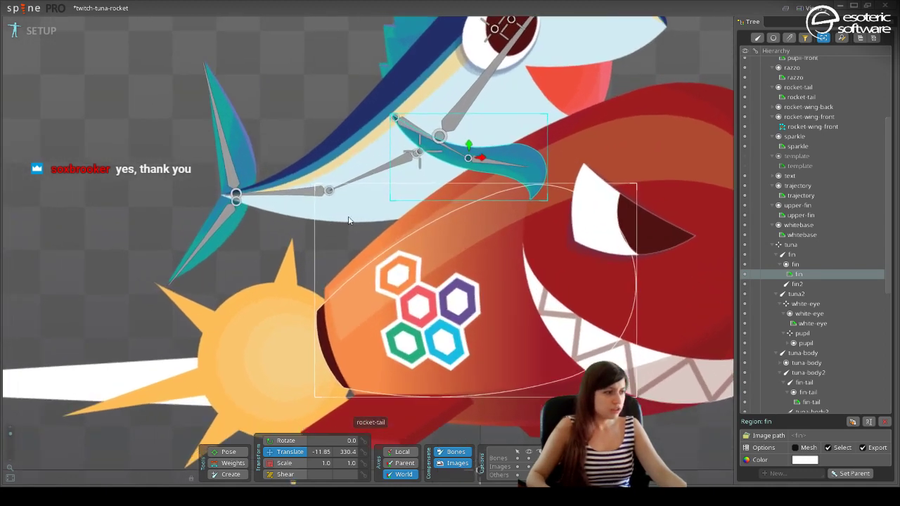
pyautogui.scroll(3, 348, 220)
pyautogui.moveTo(443, 184); pyautogui.dragTo(365, 305)
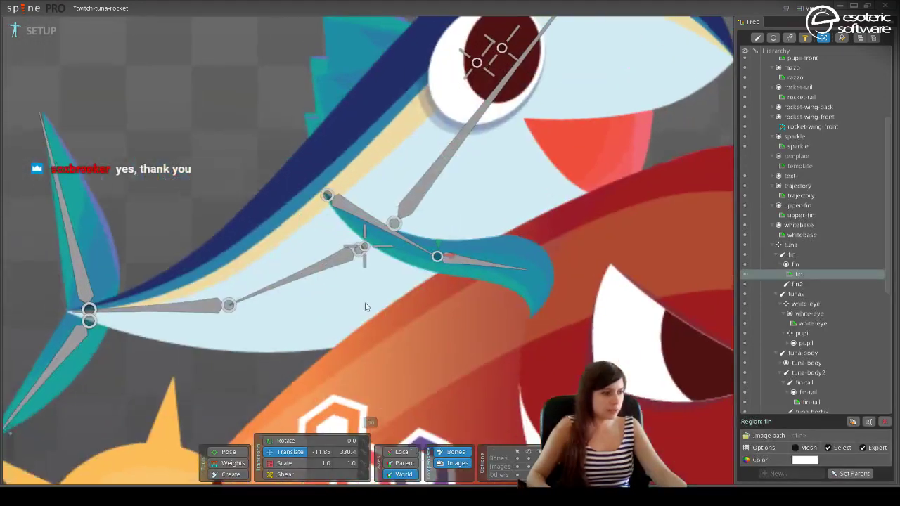
pyautogui.click(796, 447)
pyautogui.click(780, 461)
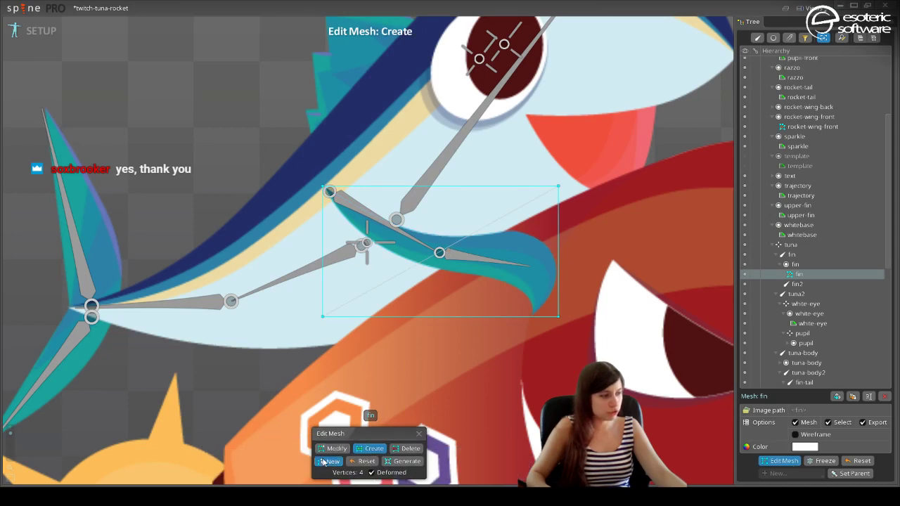
# Start a new fin mesh outline at the pointed base and trace the lower edge to the curled tip, six vertices in total.
pyautogui.click(326, 461)
pyautogui.click(322, 187)
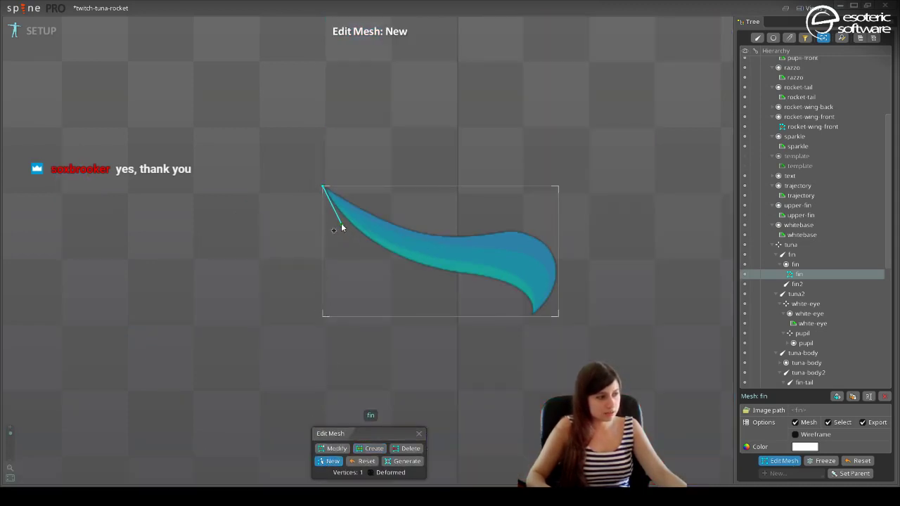
pyautogui.click(343, 222)
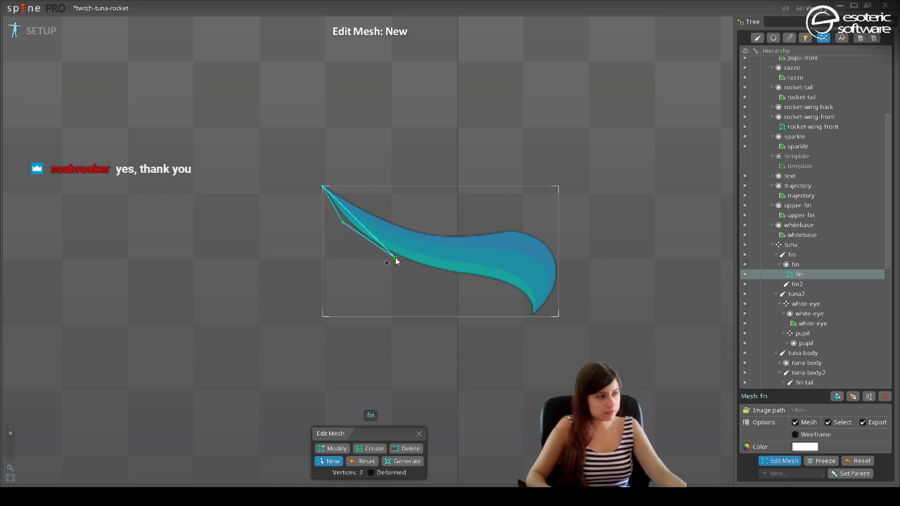
pyautogui.click(395, 258)
pyautogui.click(456, 276)
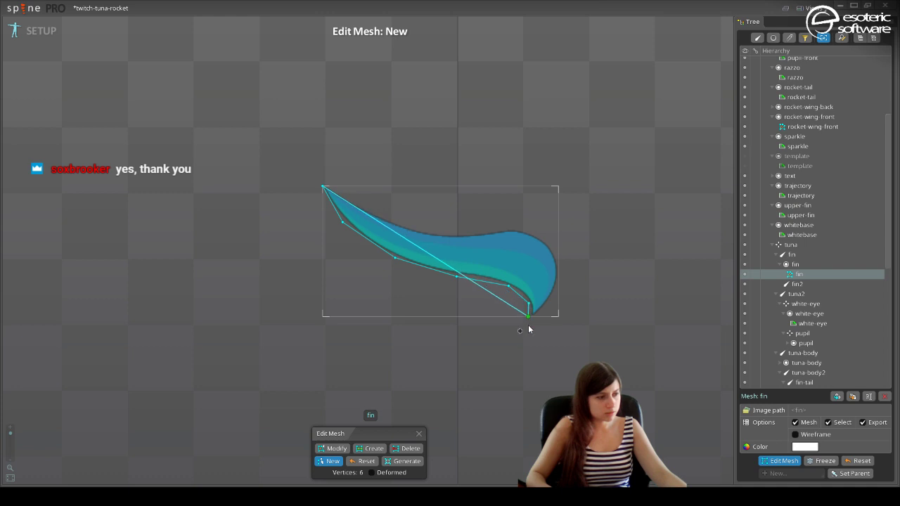
pyautogui.click(535, 316)
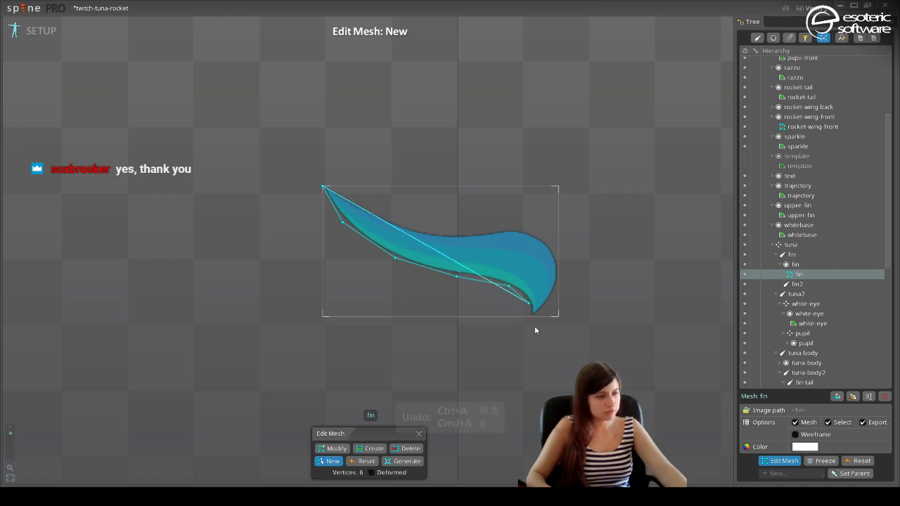
pyautogui.hotkey('ctrl', 'z')
pyautogui.hotkey('ctrl', 'z')
# Trace six more vertices around the curled tip and along the fin's upper edge, closing the outline at the starting vertex.
pyautogui.click(564, 296)
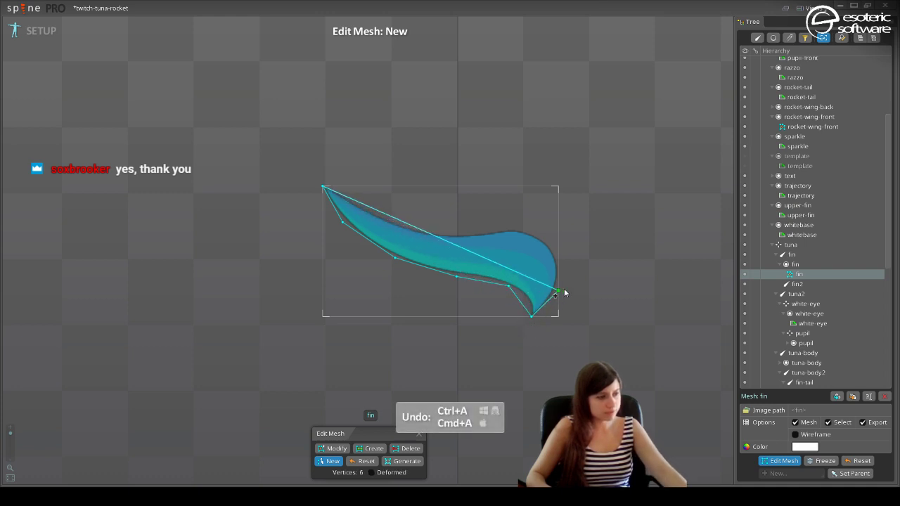
pyautogui.click(572, 244)
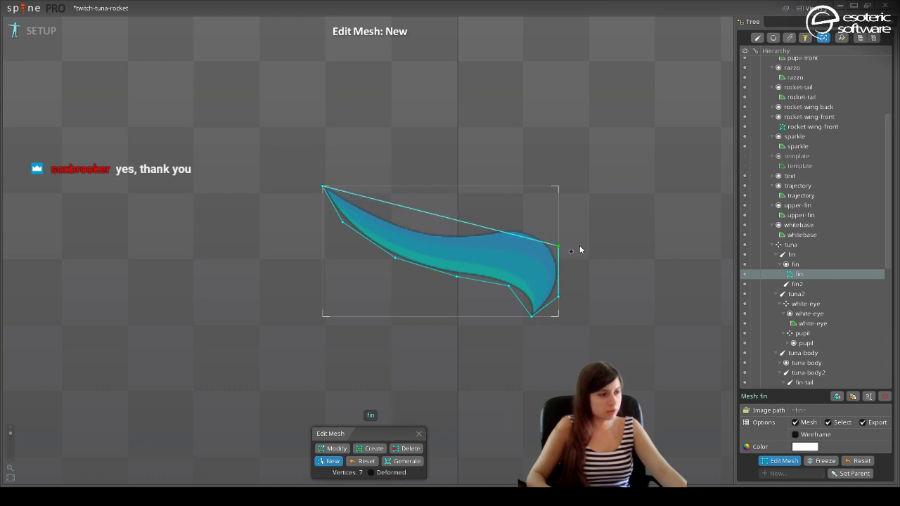
pyautogui.click(522, 231)
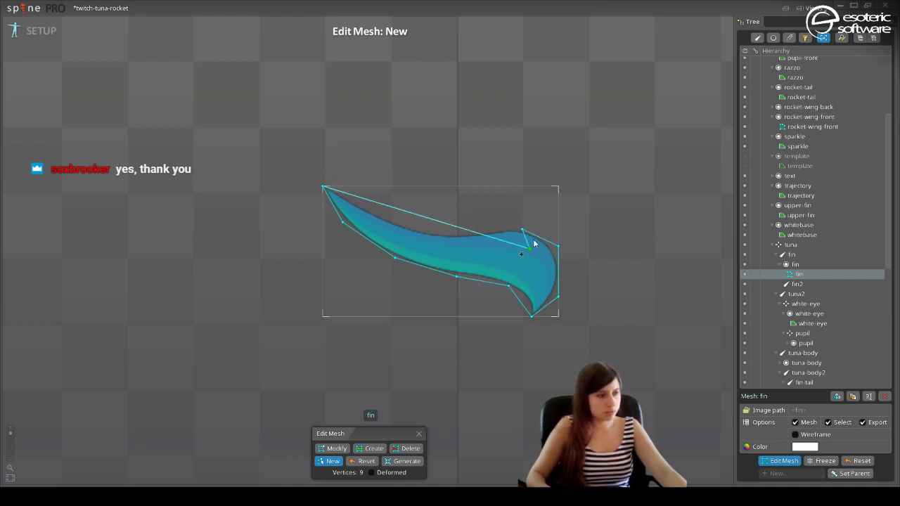
pyautogui.hotkey('ctrl', 'z')
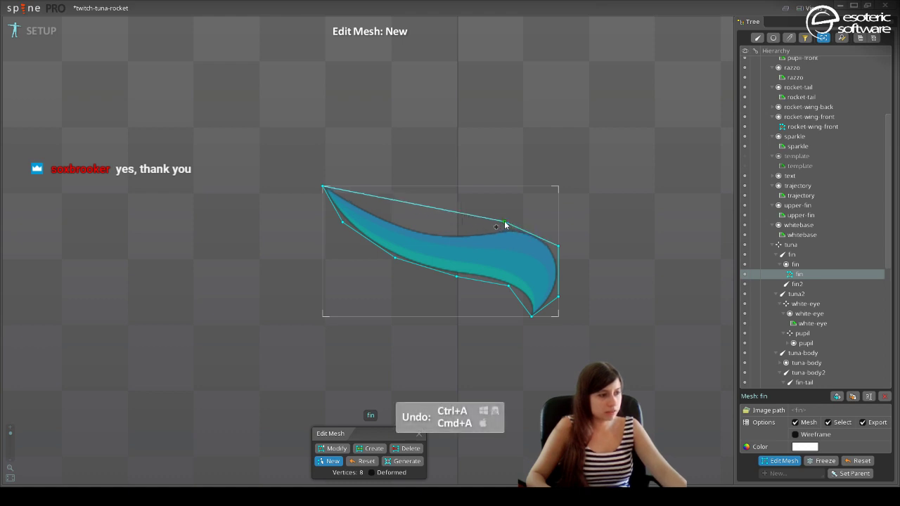
pyautogui.click(518, 230)
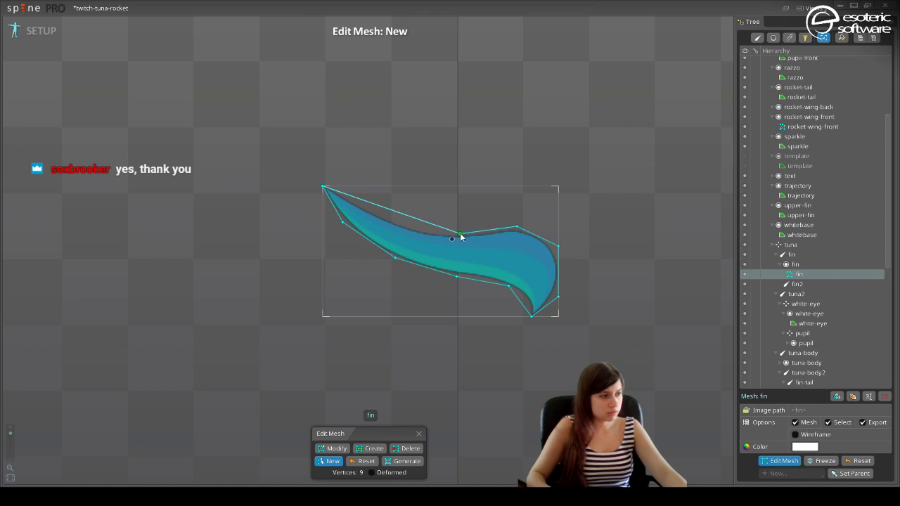
pyautogui.click(460, 237)
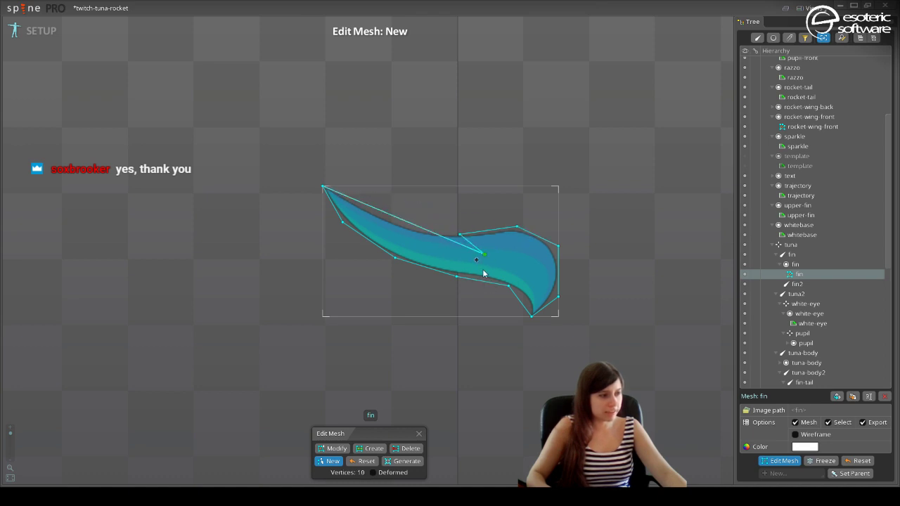
pyautogui.click(360, 207)
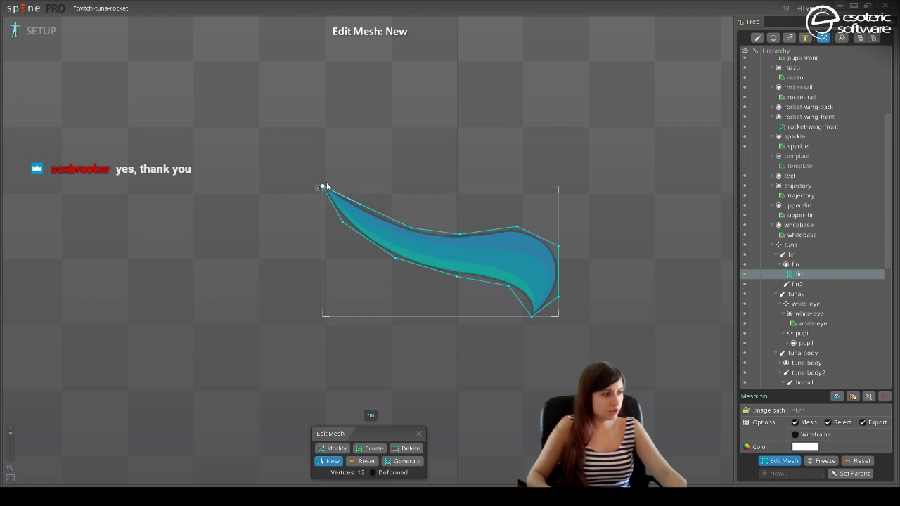
pyautogui.click(324, 186)
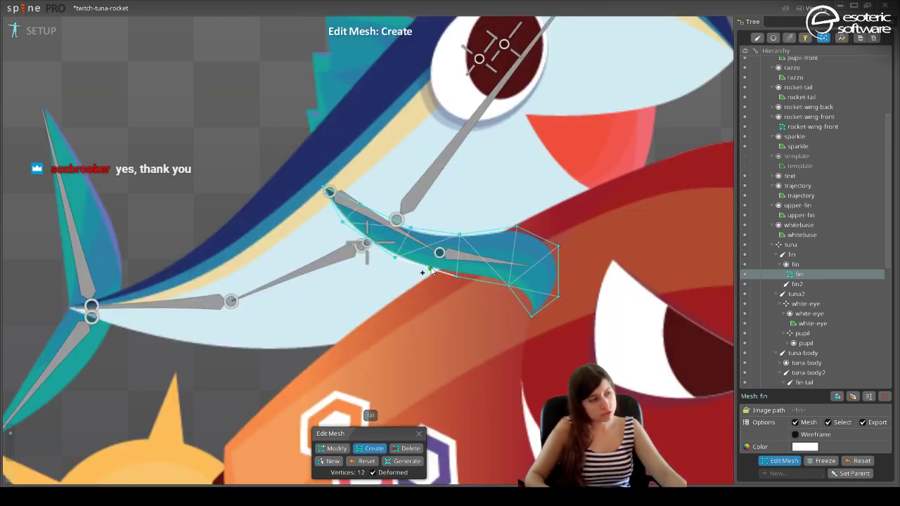
# Add three edges across the fin mesh, two just before the joint of the fin bones and one past it.
pyautogui.moveTo(433, 271)
pyautogui.mouseDown()
pyautogui.moveTo(437, 237)
pyautogui.moveTo(425, 232)
pyautogui.mouseUp()
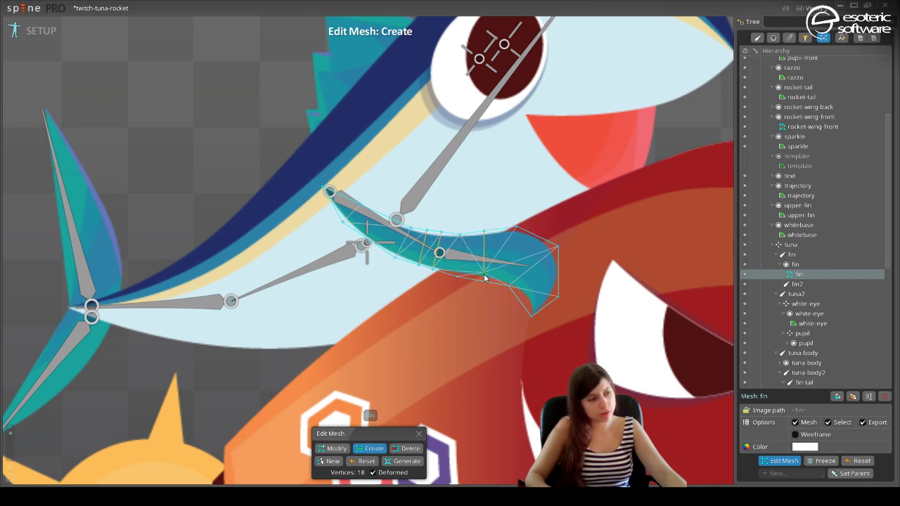
pyautogui.moveTo(483, 273); pyautogui.dragTo(481, 278)
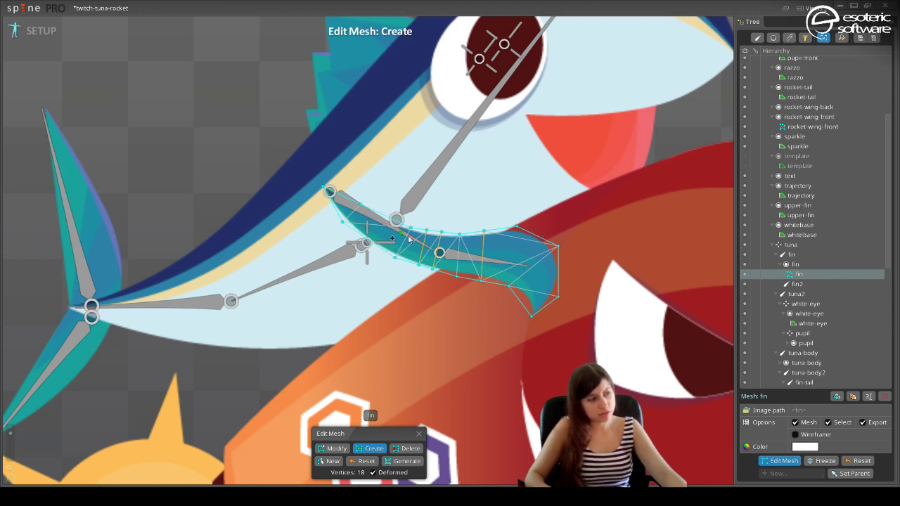
# Reposition the upper-edge mesh vertices near the joint of the two fin bones so they hug the fin's outline.
pyautogui.click(334, 448)
pyautogui.hotkey('ctrl', 'a')
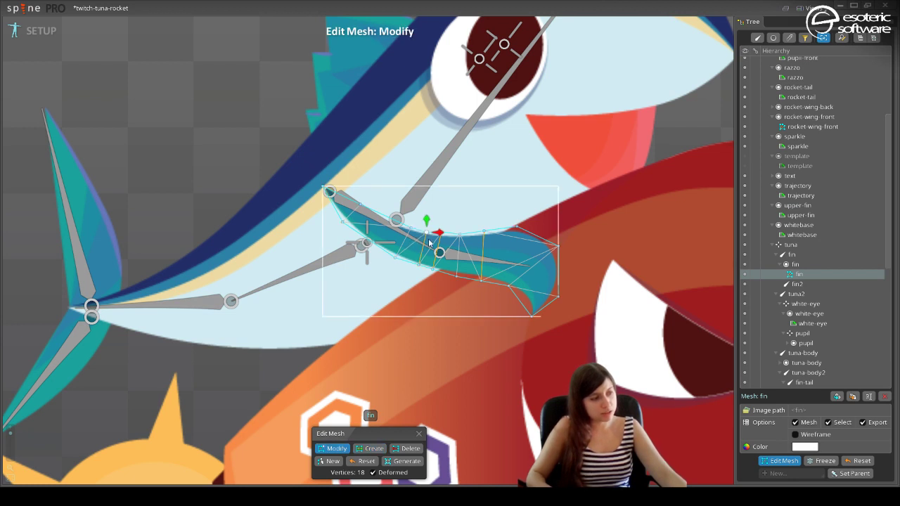
pyautogui.click(429, 242)
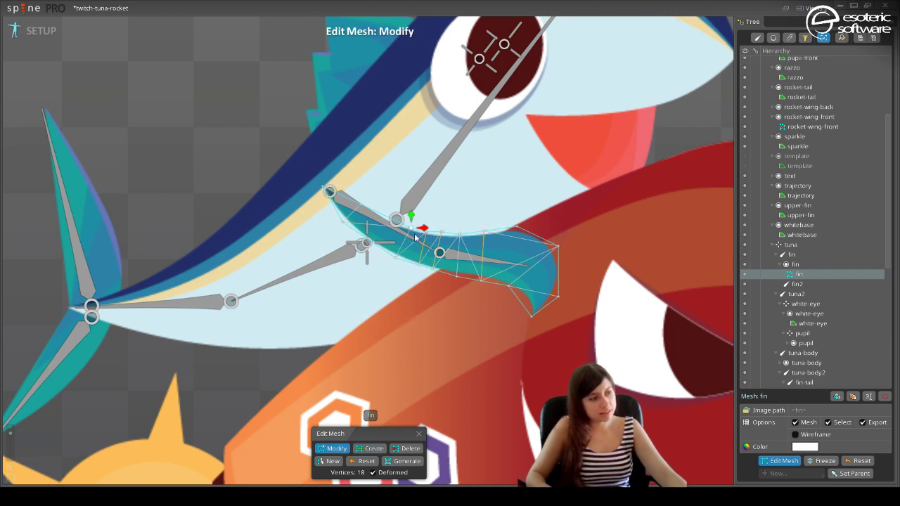
pyautogui.hotkey('ctrl', 'a')
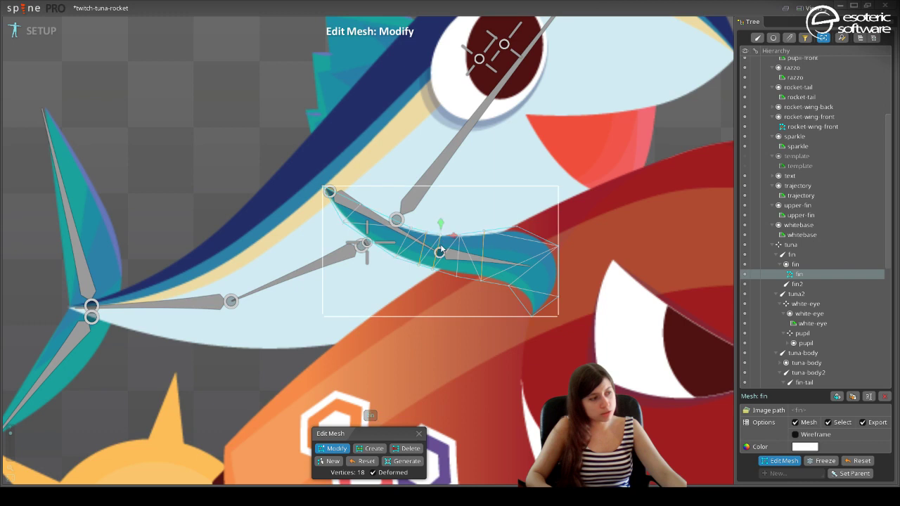
pyautogui.click(423, 239)
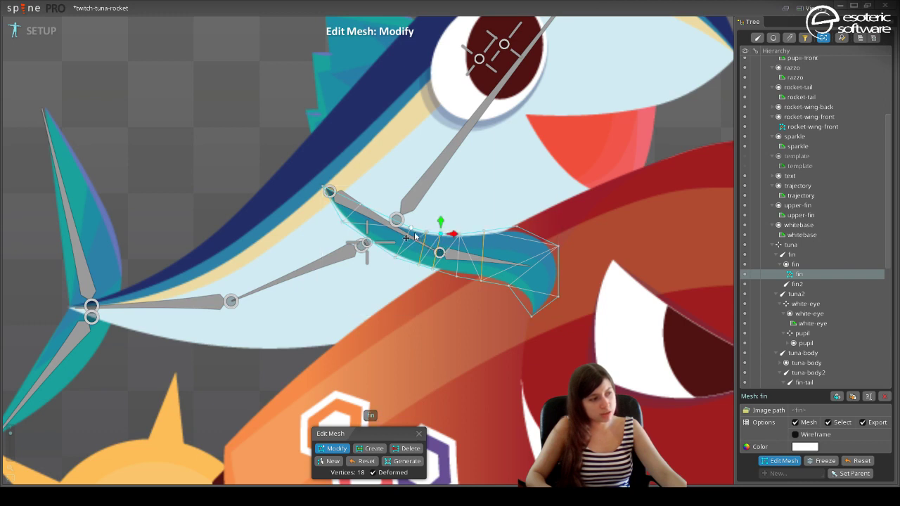
pyautogui.hotkey('ctrl', 'a')
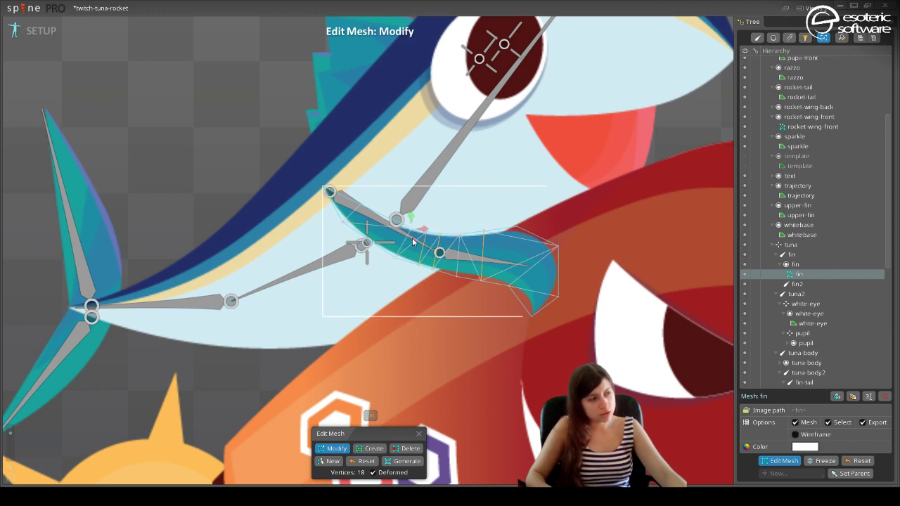
pyautogui.click(417, 243)
pyautogui.scroll(10, 428, 246)
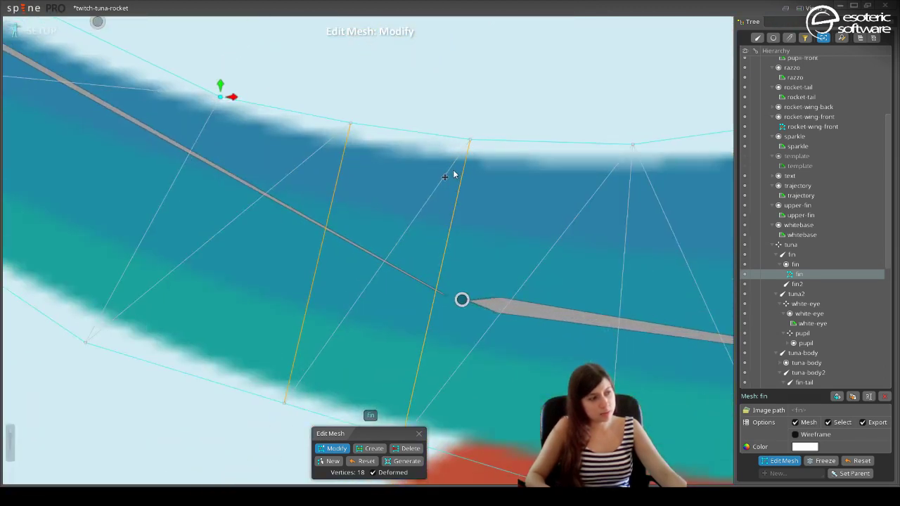
pyautogui.moveTo(470, 141); pyautogui.dragTo(469, 166)
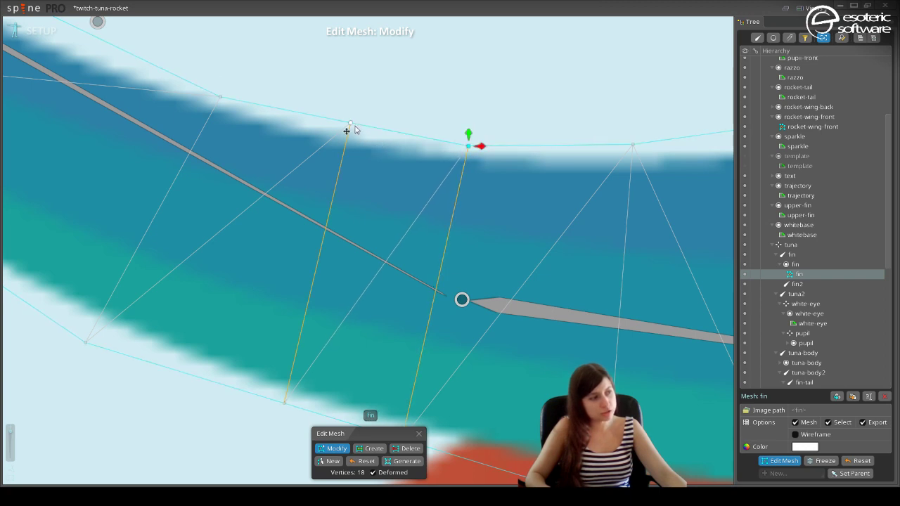
pyautogui.click(351, 125)
pyautogui.moveTo(351, 124); pyautogui.dragTo(347, 125)
pyautogui.scroll(-2, 582, 169)
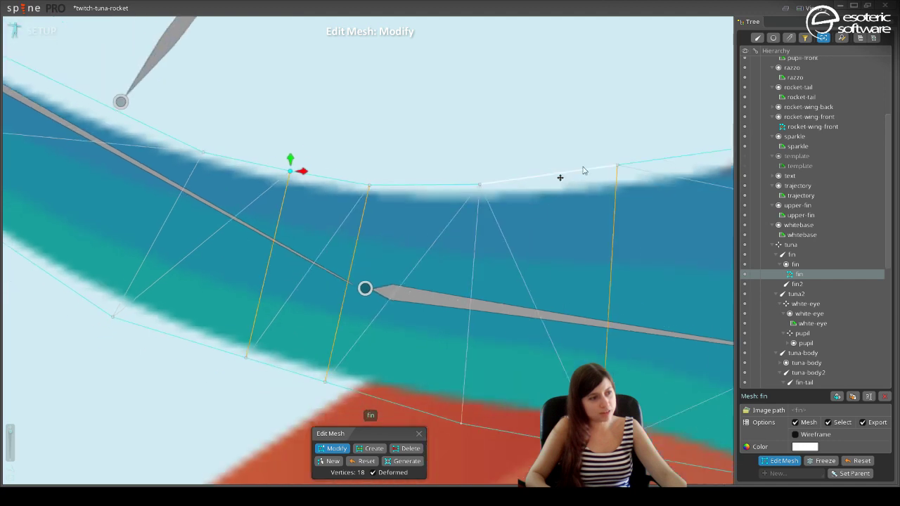
# Pull the three upper-edge mesh vertices between the bone joint and the curled tip in close to the fin's outline.
pyautogui.click(396, 208)
pyautogui.moveTo(396, 209); pyautogui.dragTo(394, 218)
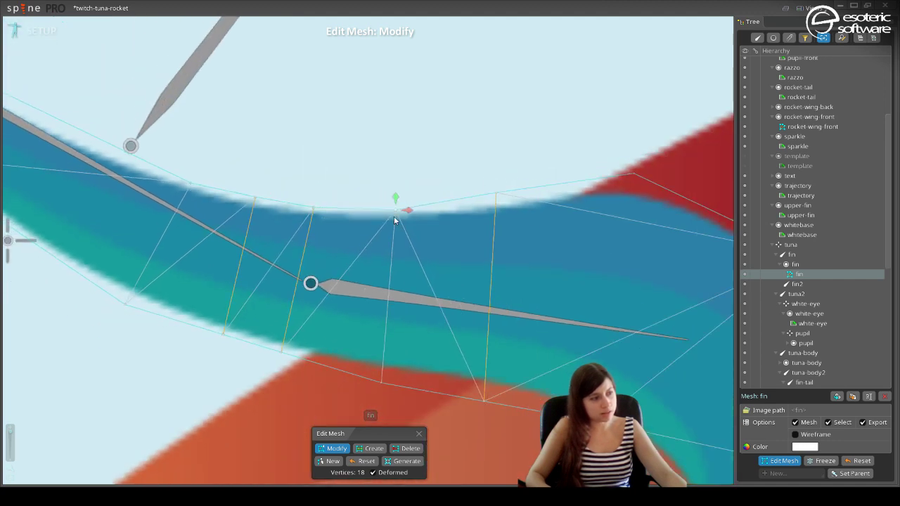
pyautogui.moveTo(494, 196); pyautogui.dragTo(496, 216)
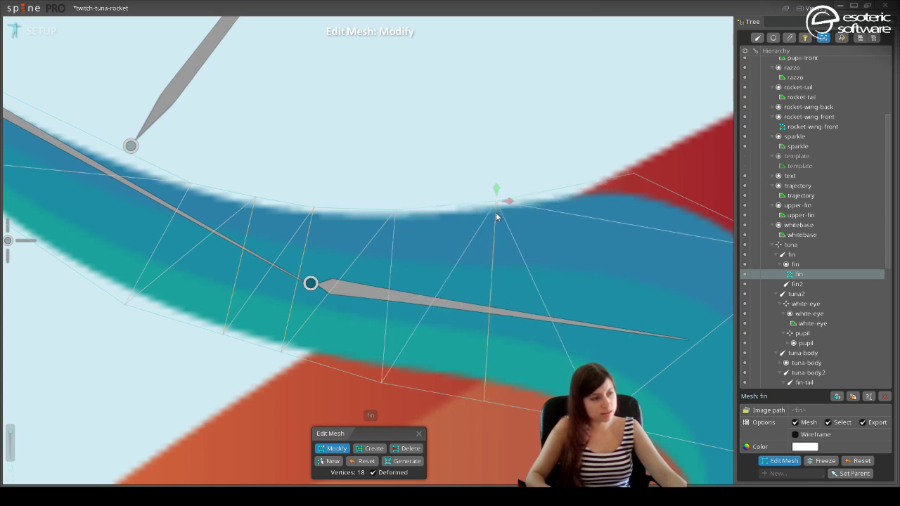
pyautogui.moveTo(634, 174); pyautogui.dragTo(647, 195)
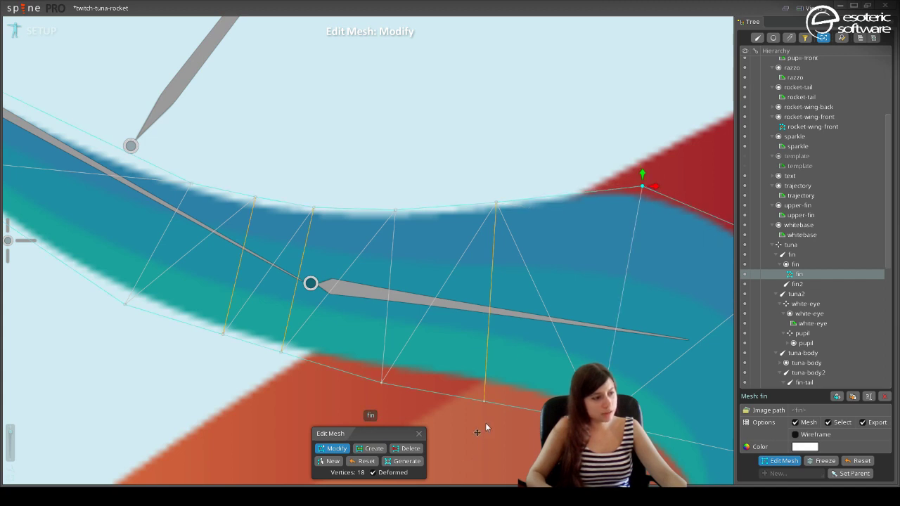
# Pull the four lower-edge mesh vertices on both sides of the fin bones' joint in close to the fin's outline.
pyautogui.moveTo(483, 402); pyautogui.dragTo(483, 373)
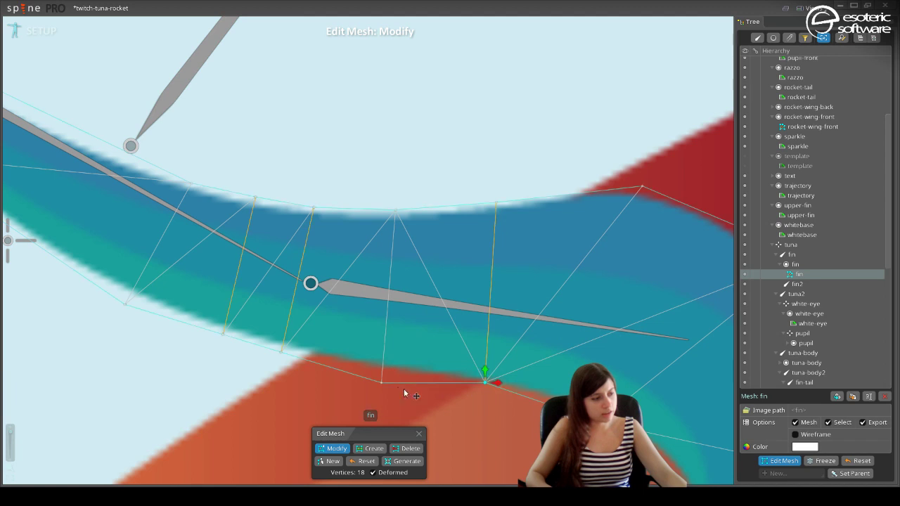
pyautogui.moveTo(381, 383)
pyautogui.mouseDown()
pyautogui.moveTo(388, 362)
pyautogui.moveTo(385, 368)
pyautogui.mouseUp()
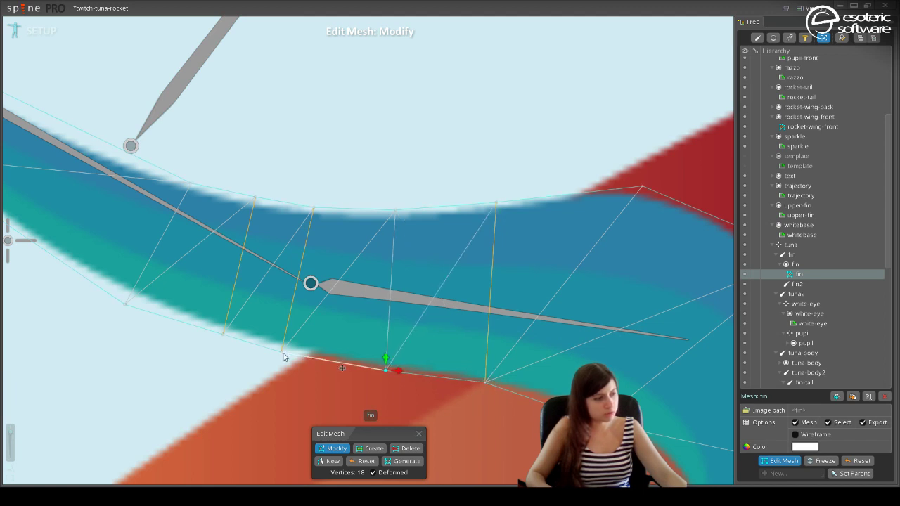
pyautogui.moveTo(283, 350); pyautogui.dragTo(283, 346)
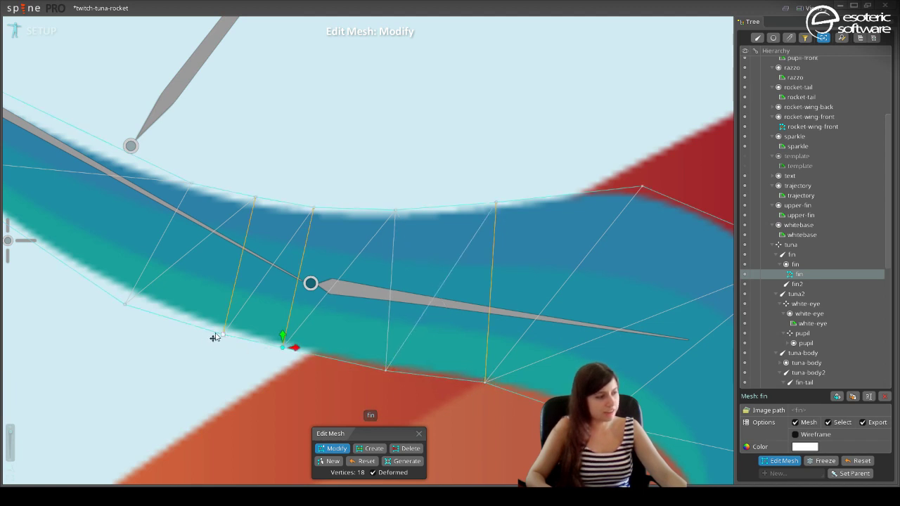
pyautogui.moveTo(126, 310); pyautogui.dragTo(139, 297)
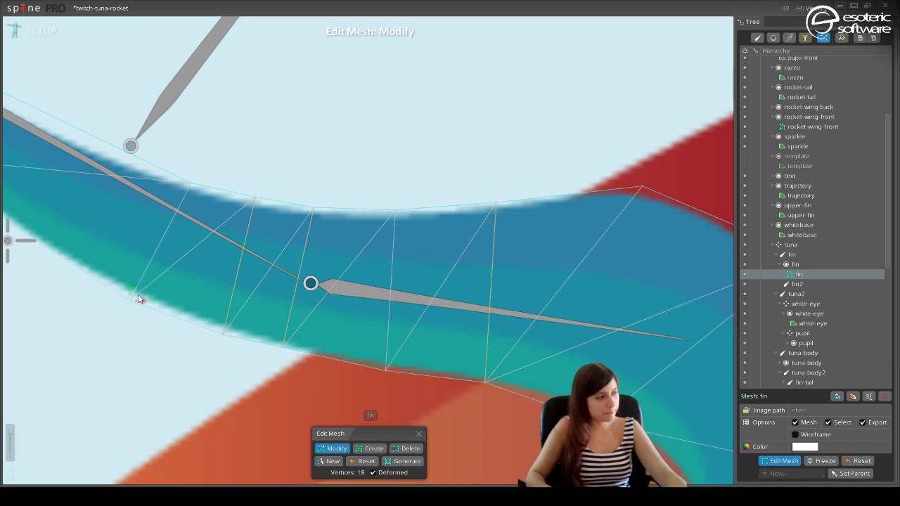
# Fine-tune the mesh vertices at the inner curve of the tip and on the upper edge near the fin's base, and finish mesh editing.
pyautogui.scroll(-5, 140, 296)
pyautogui.scroll(6, 261, 261)
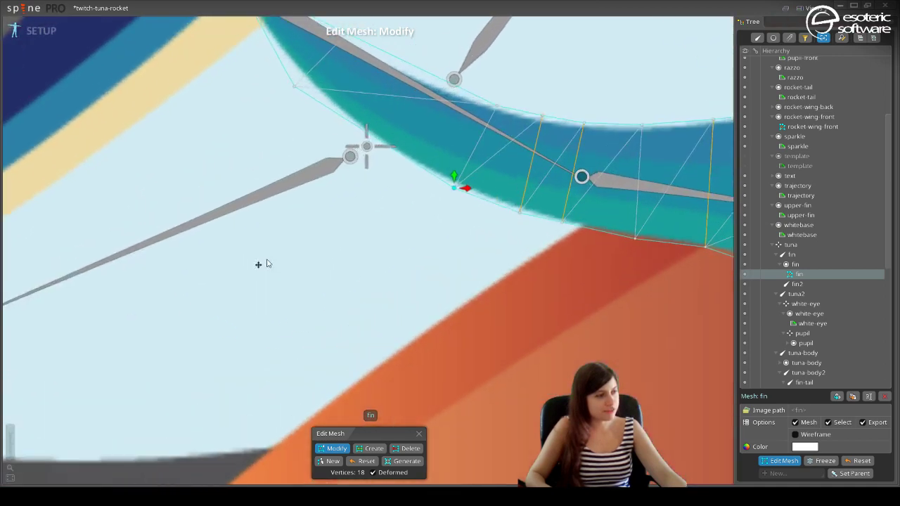
pyautogui.moveTo(403, 193); pyautogui.dragTo(333, 353)
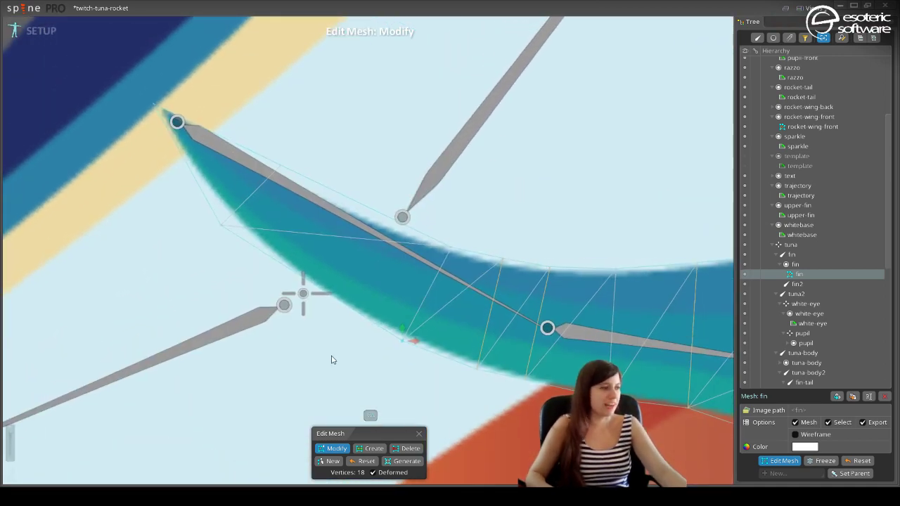
pyautogui.scroll(-2, 374, 310)
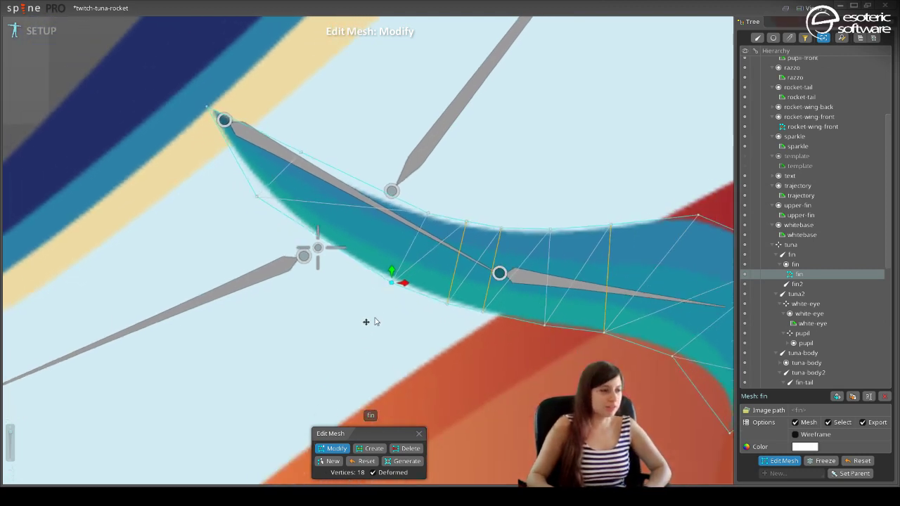
pyautogui.moveTo(544, 377); pyautogui.dragTo(476, 377)
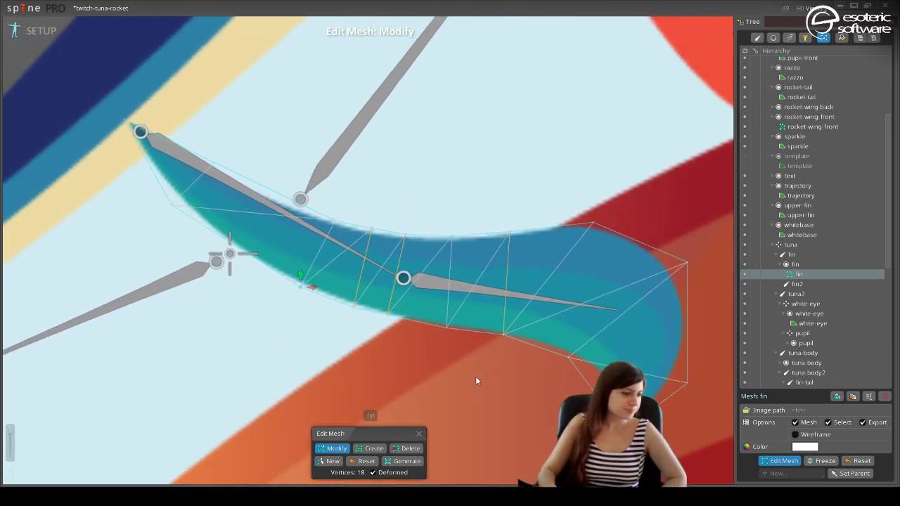
pyautogui.click(579, 353)
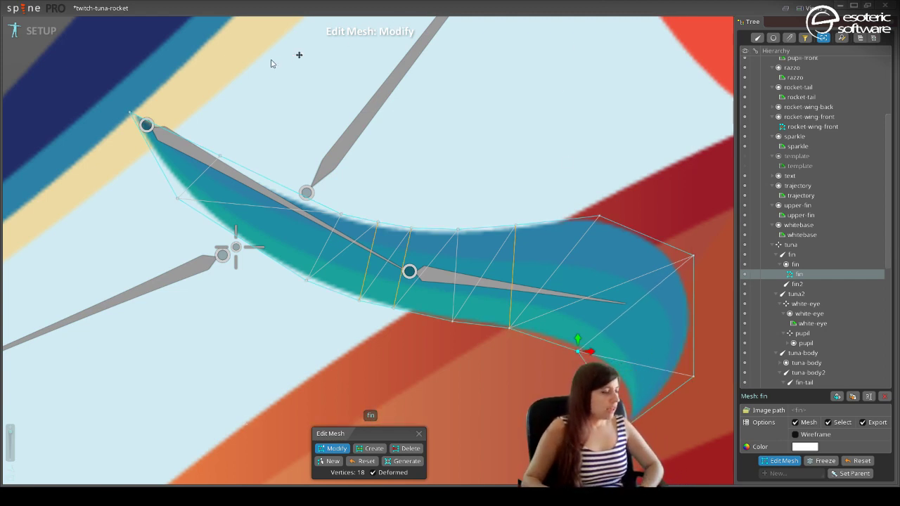
pyautogui.click(219, 158)
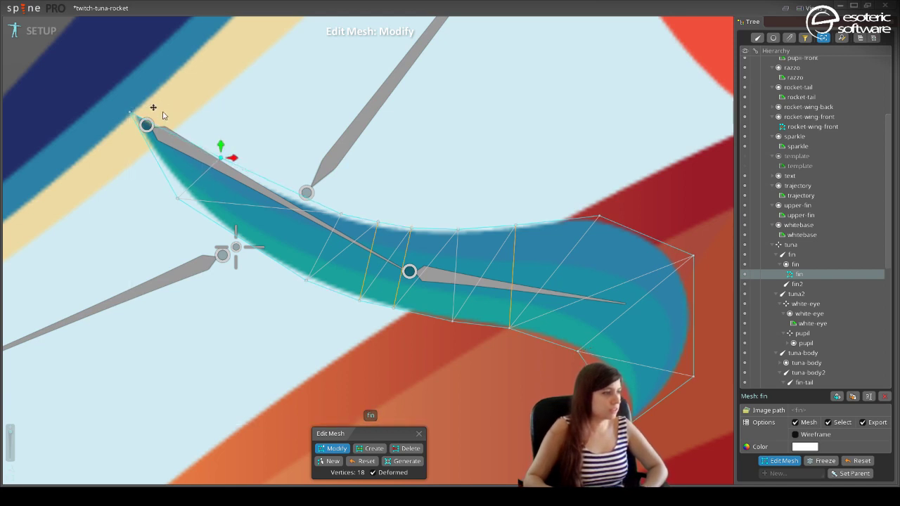
pyautogui.moveTo(217, 154)
pyautogui.mouseDown()
pyautogui.moveTo(223, 146)
pyautogui.moveTo(221, 153)
pyautogui.mouseUp()
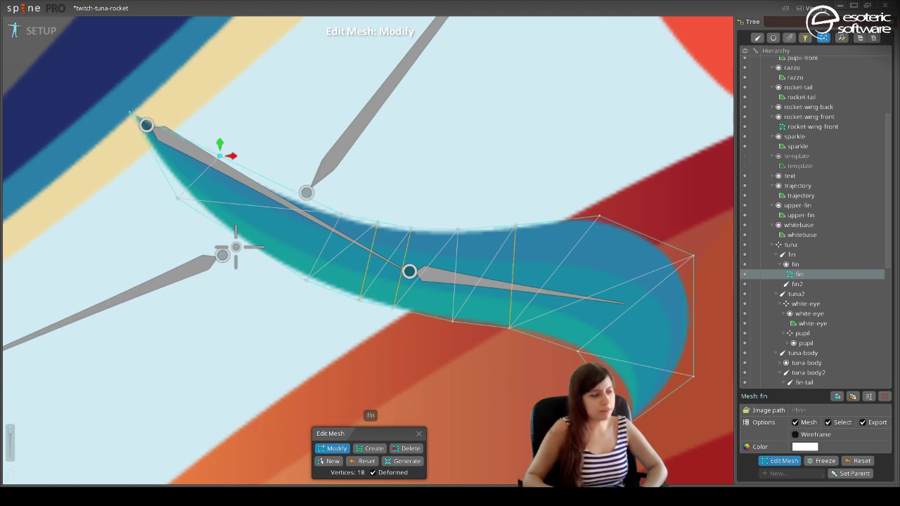
pyautogui.click(419, 434)
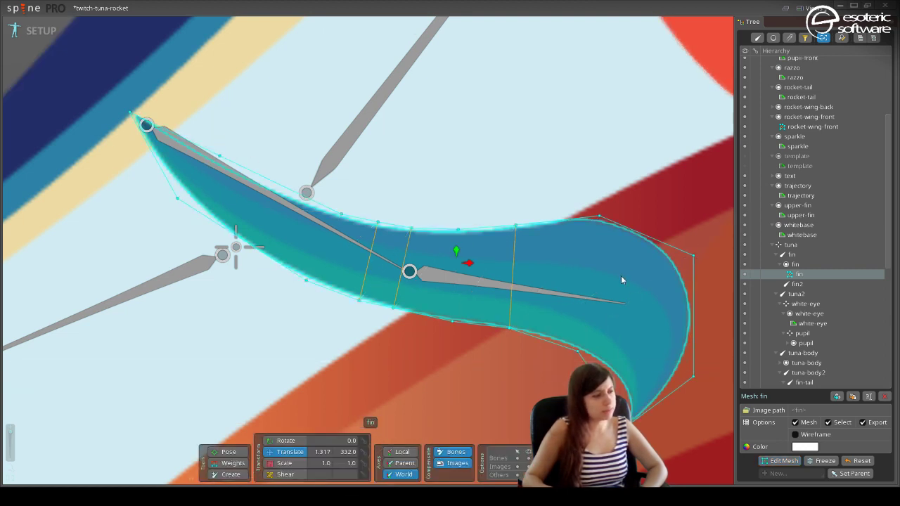
# Bind the fin mesh to the fin and fin2 bones with automatic weights.
pyautogui.scroll(-3, 626, 129)
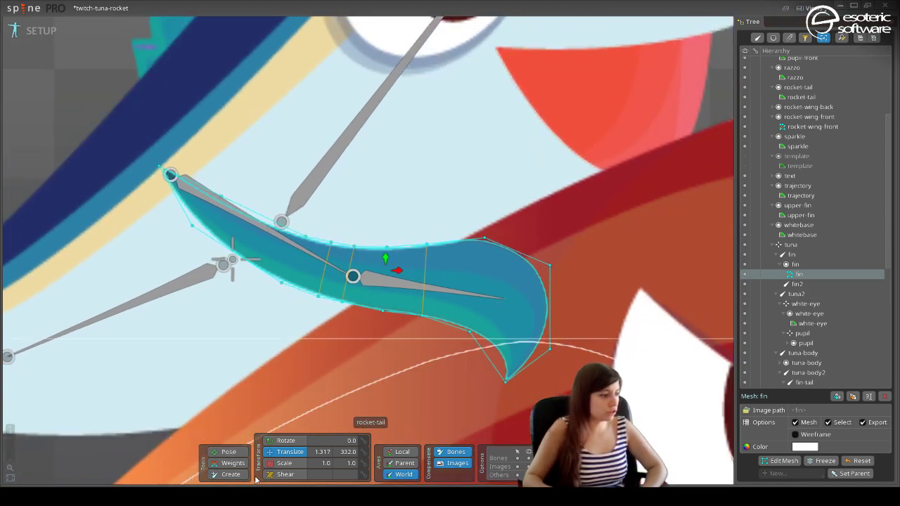
pyautogui.click(233, 463)
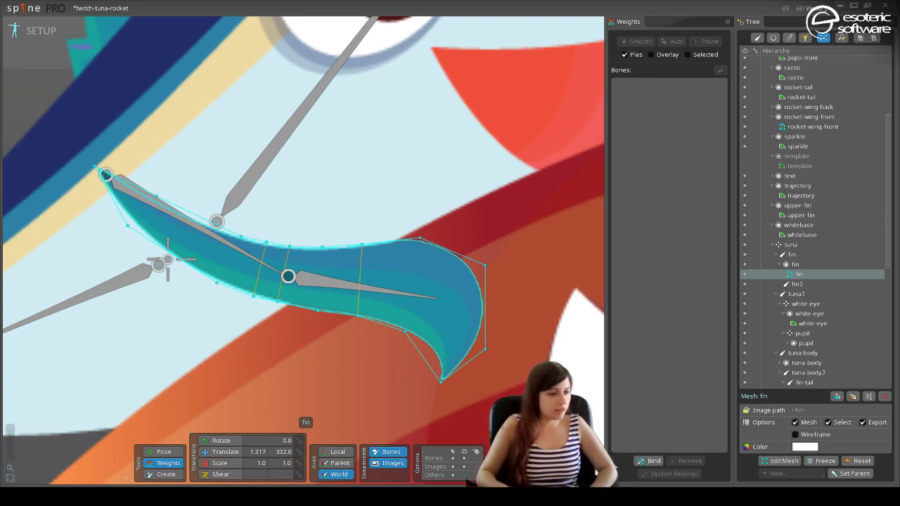
pyautogui.click(652, 462)
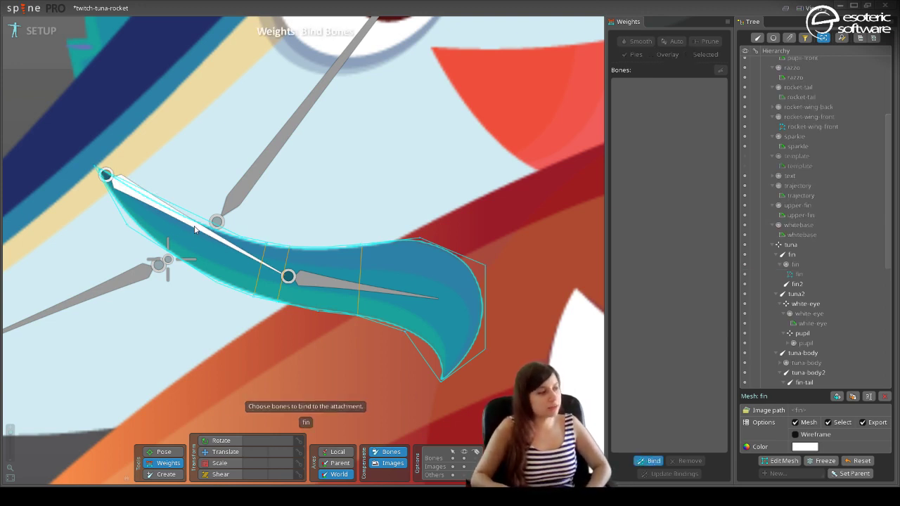
pyautogui.click(343, 278)
pyautogui.click(342, 279)
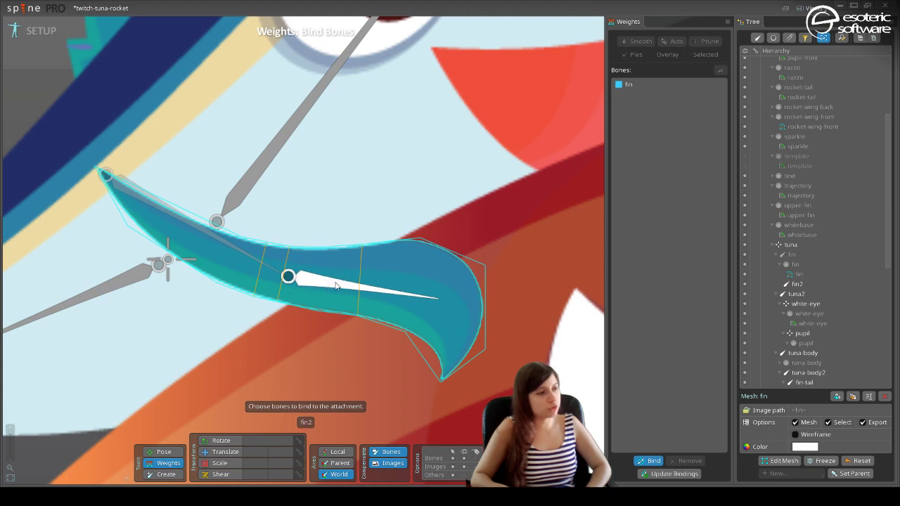
pyautogui.click(651, 461)
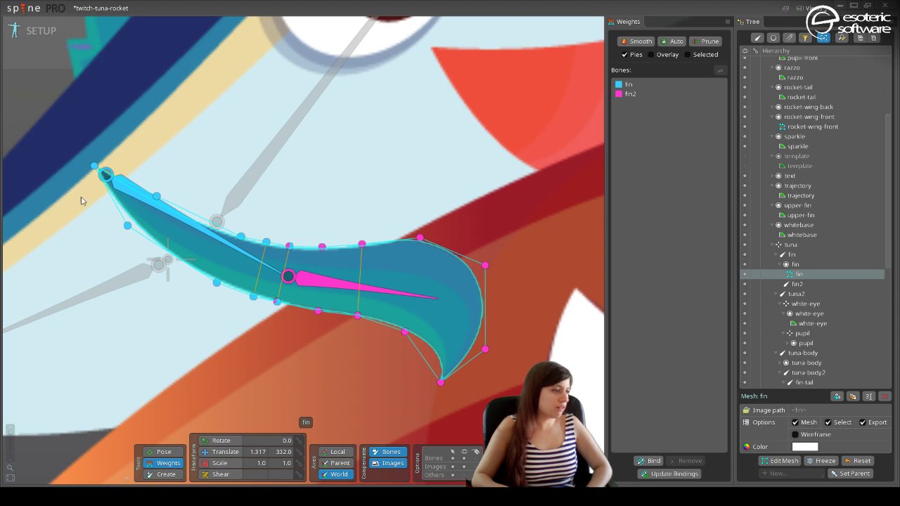
# Rotate the fin2 bone downward to test how the bound fin mesh bends, and undo the rotation.
pyautogui.click(221, 440)
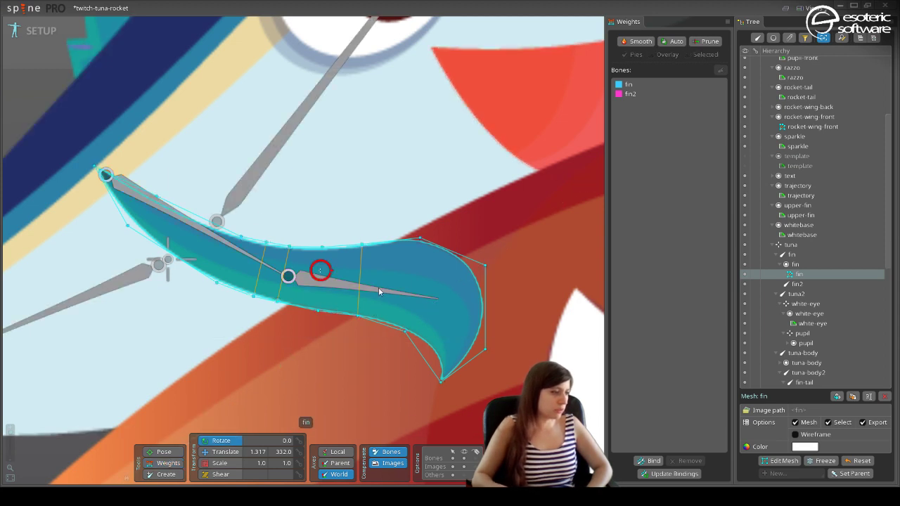
pyautogui.press('space')
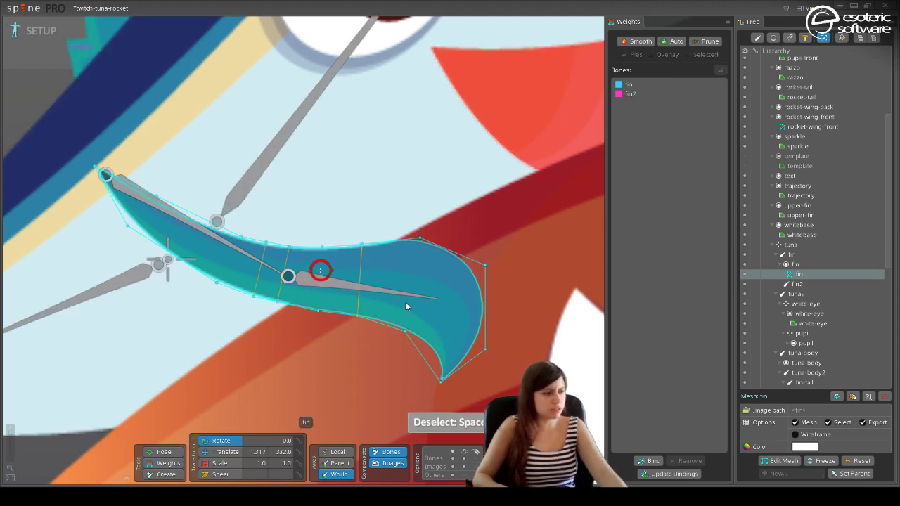
pyautogui.click(164, 451)
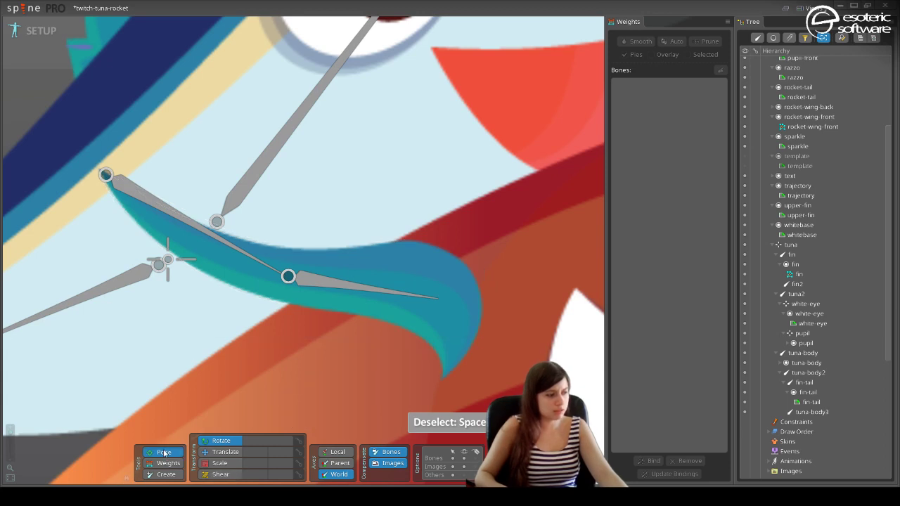
pyautogui.moveTo(393, 294); pyautogui.dragTo(299, 392)
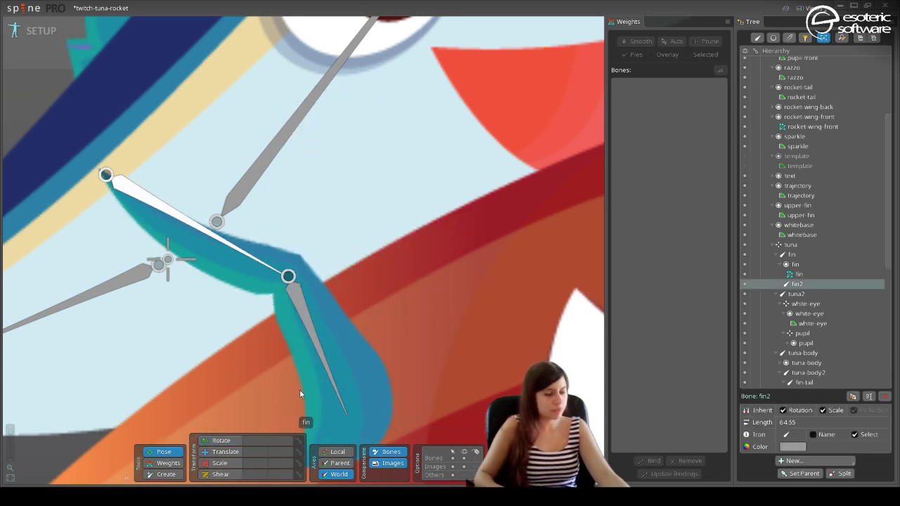
pyautogui.hotkey('ctrl', 'z')
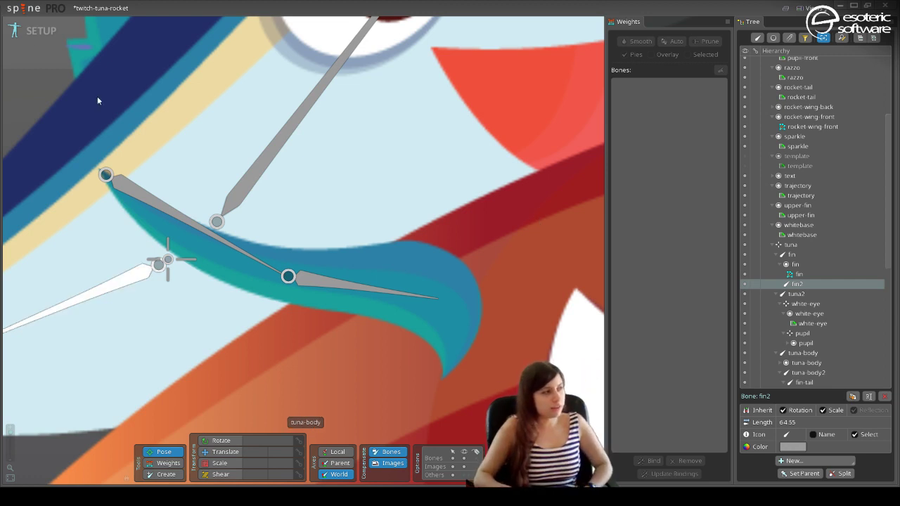
# In animate mode, key the fin2 bone's rotation swung upward at frames 0 and 30 and swung downward at frame 15.
pyautogui.click(40, 39)
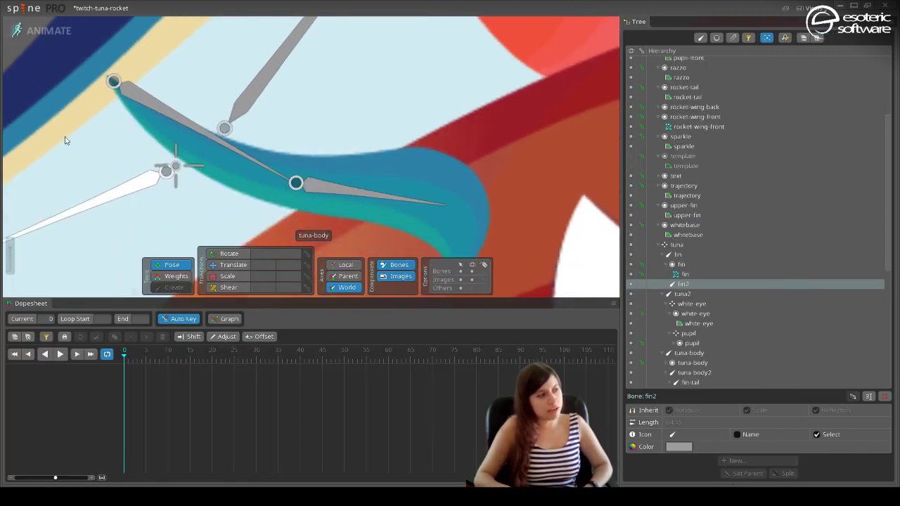
pyautogui.click(354, 204)
pyautogui.moveTo(382, 199); pyautogui.dragTo(264, 38)
pyautogui.press('Escape')
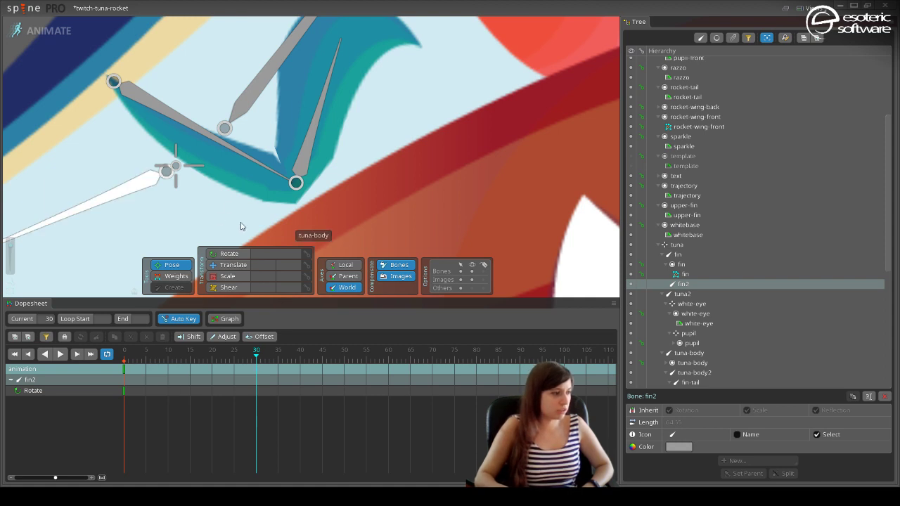
pyautogui.click(331, 84)
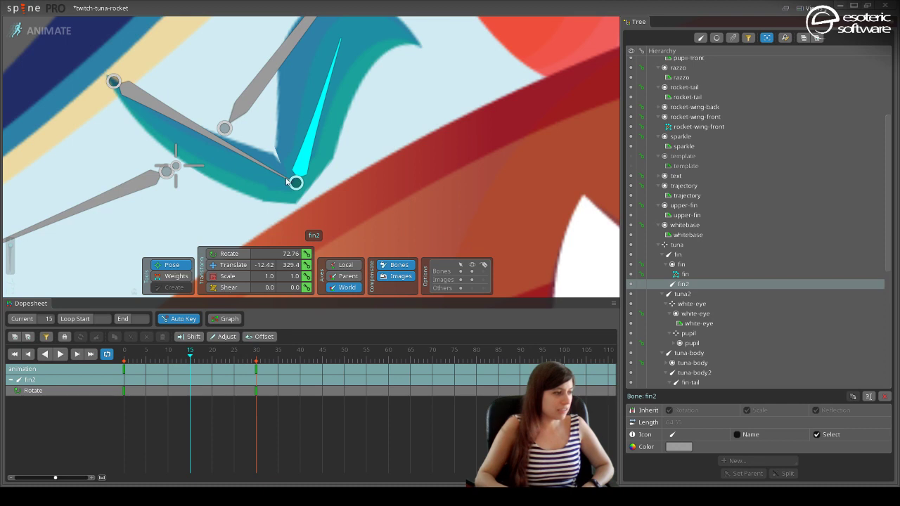
pyautogui.moveTo(336, 63); pyautogui.dragTo(245, 464)
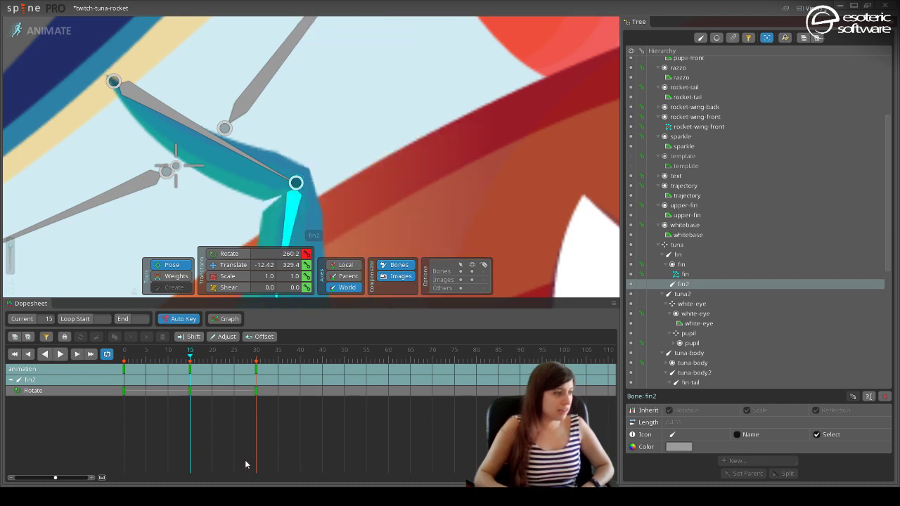
# Play the fin2 test animation and stretch its rotation keys so they fall at frames 0, 28 and 55.
pyautogui.click(59, 354)
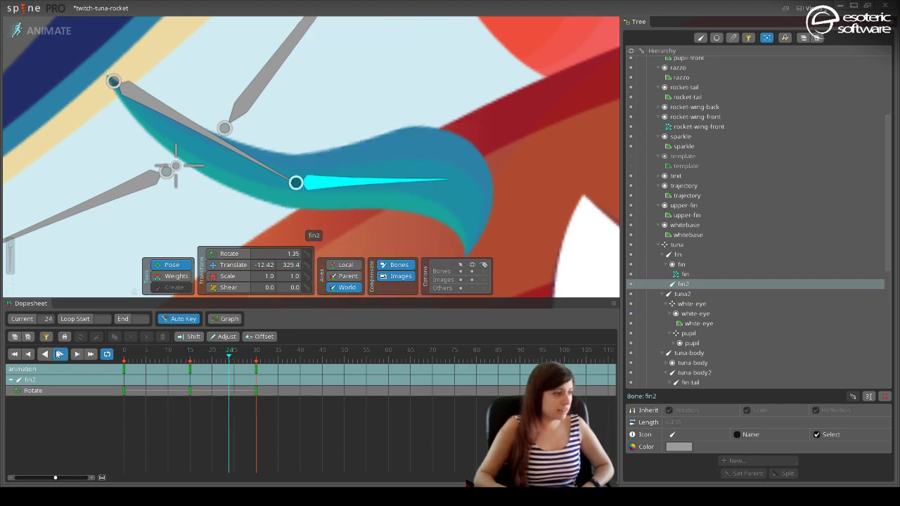
pyautogui.moveTo(277, 389); pyautogui.dragTo(121, 418)
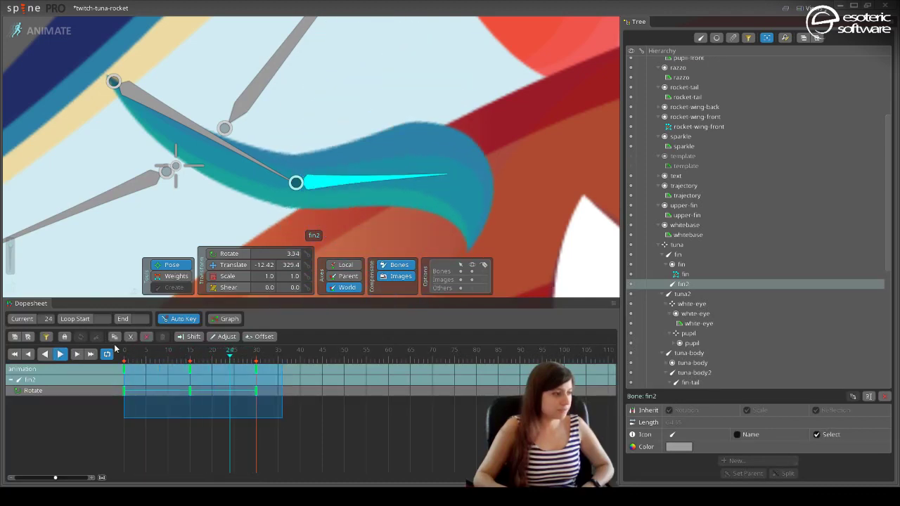
pyautogui.moveTo(282, 417); pyautogui.dragTo(415, 418)
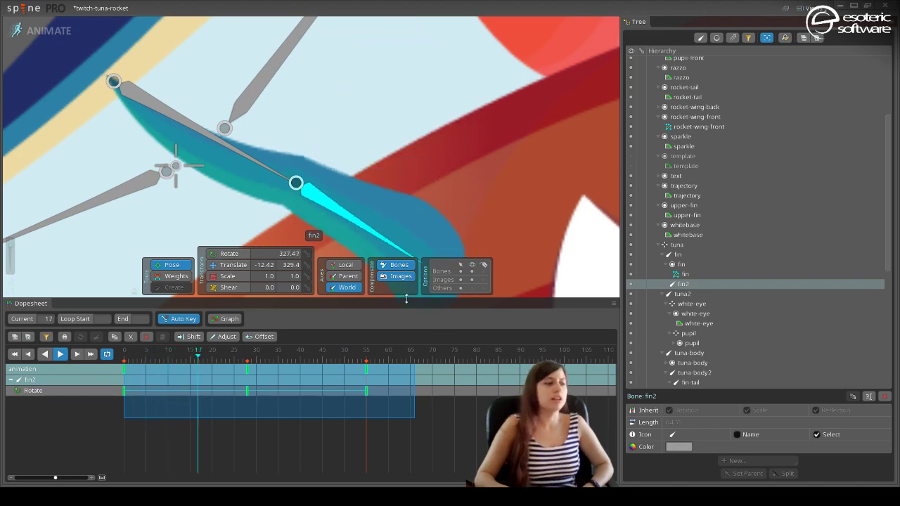
pyautogui.click(44, 31)
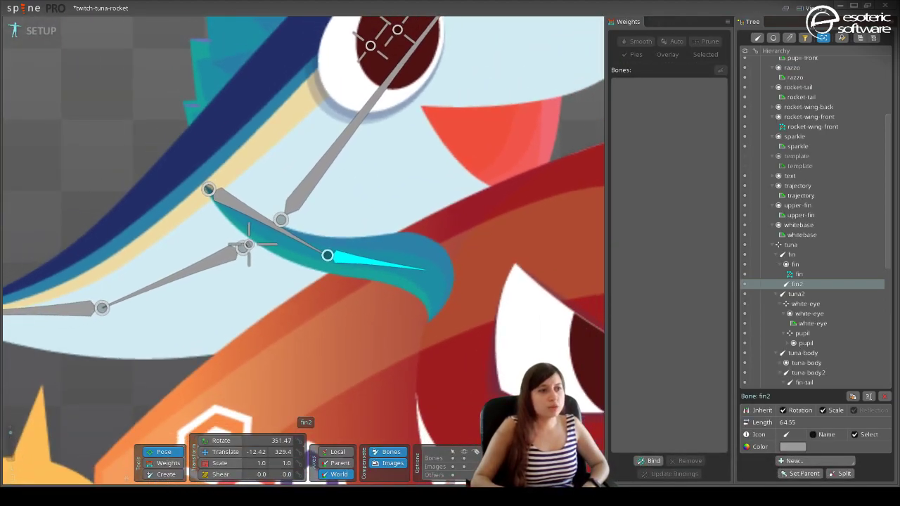
pyautogui.click(809, 8)
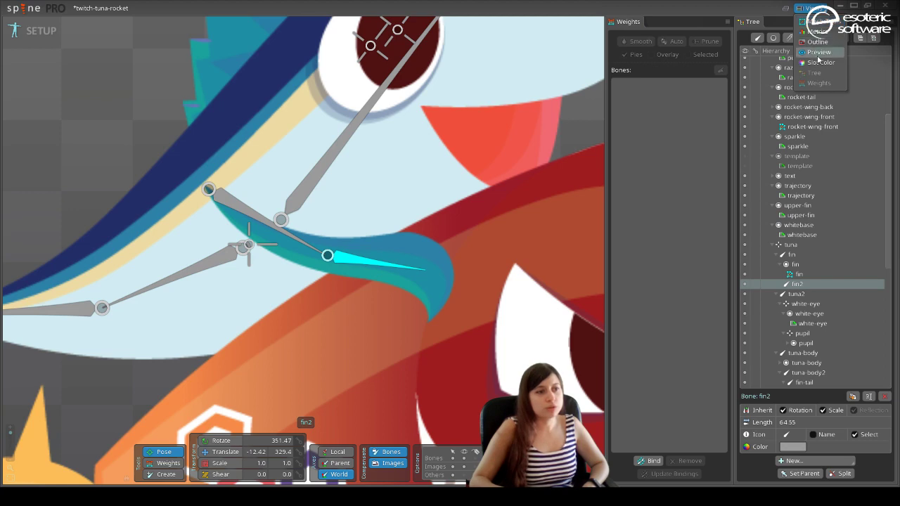
pyautogui.click(25, 32)
# Smooth the weights of the fin mesh's vertices around and beyond the joint between the fin and fin2 bones several times.
pyautogui.moveTo(367, 181); pyautogui.dragTo(342, 209)
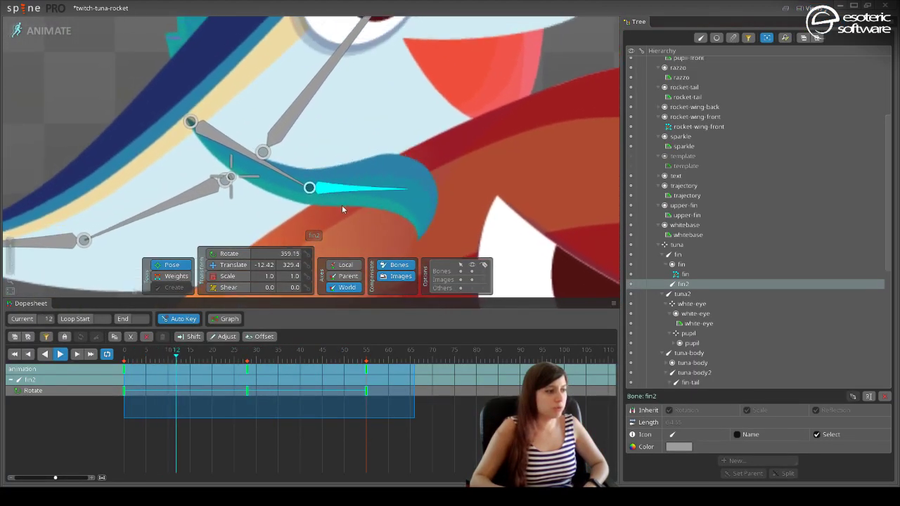
pyautogui.click(176, 276)
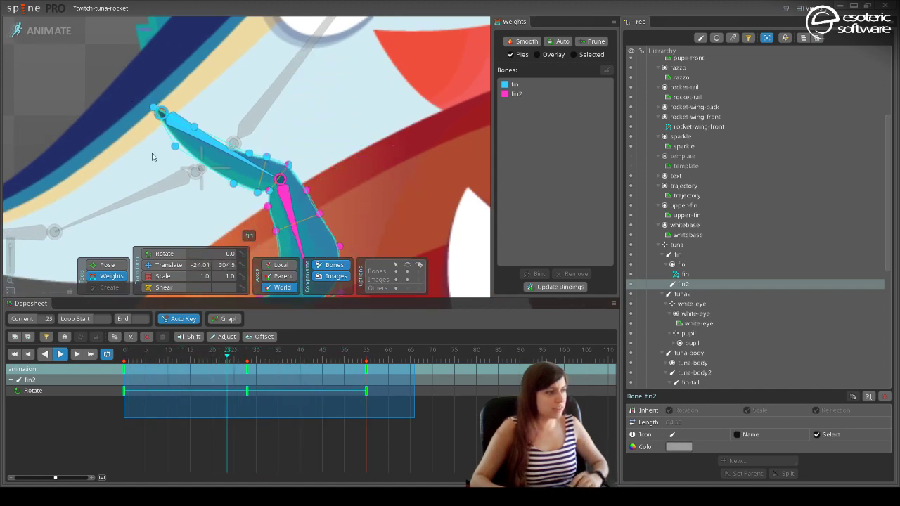
pyautogui.click(225, 125)
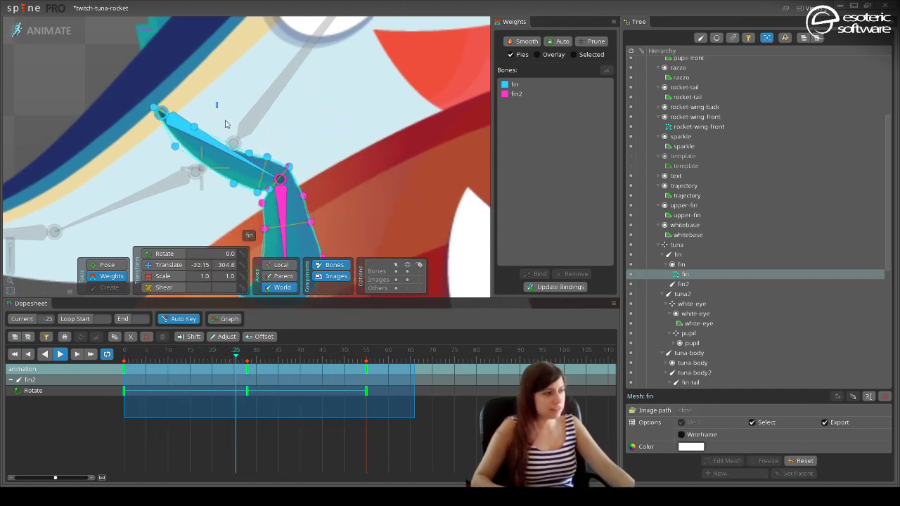
pyautogui.moveTo(216, 102); pyautogui.dragTo(300, 247)
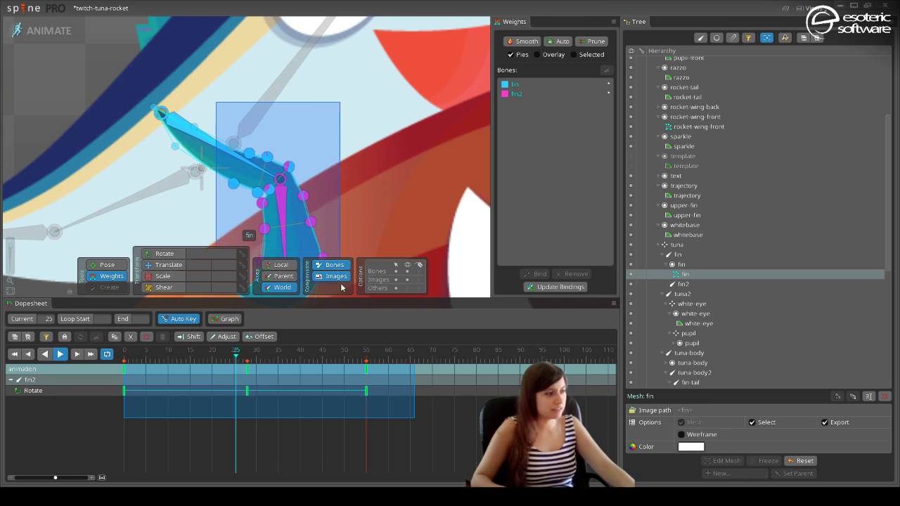
pyautogui.moveTo(344, 283); pyautogui.dragTo(344, 283)
pyautogui.click(526, 41)
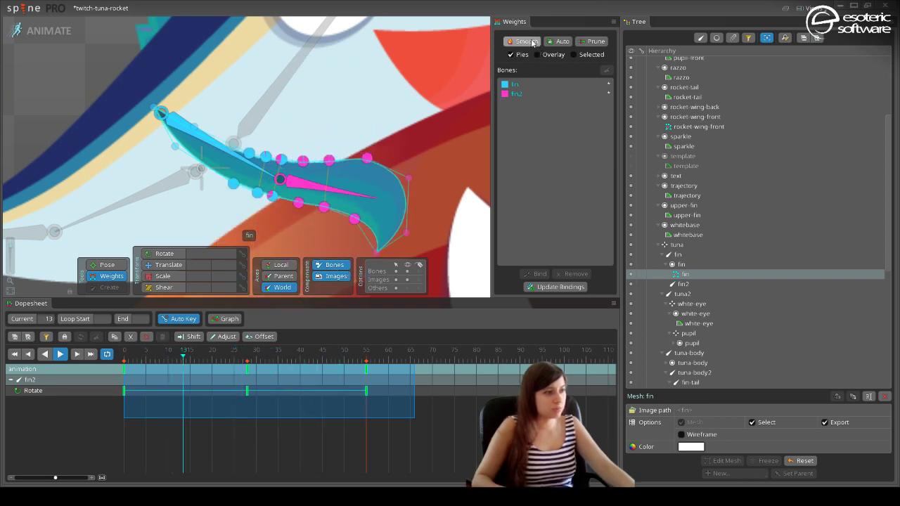
pyautogui.click(529, 42)
pyautogui.click(529, 41)
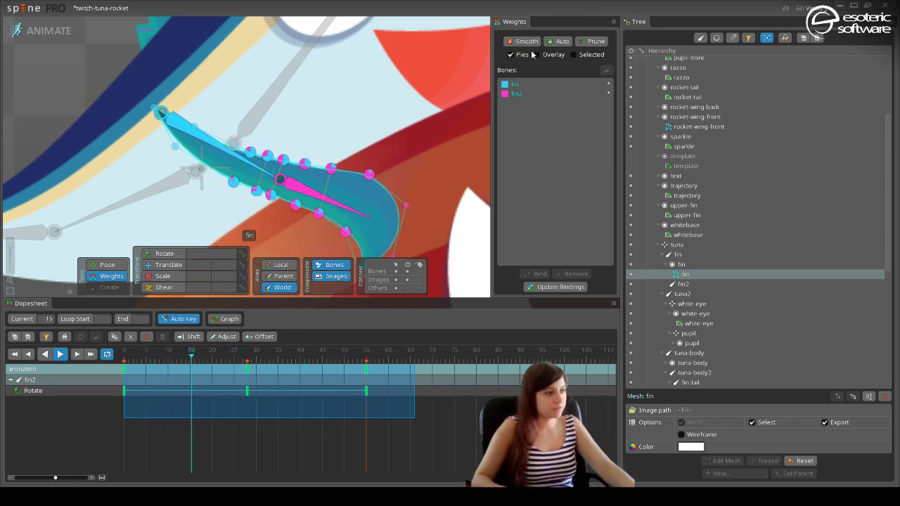
pyautogui.click(529, 41)
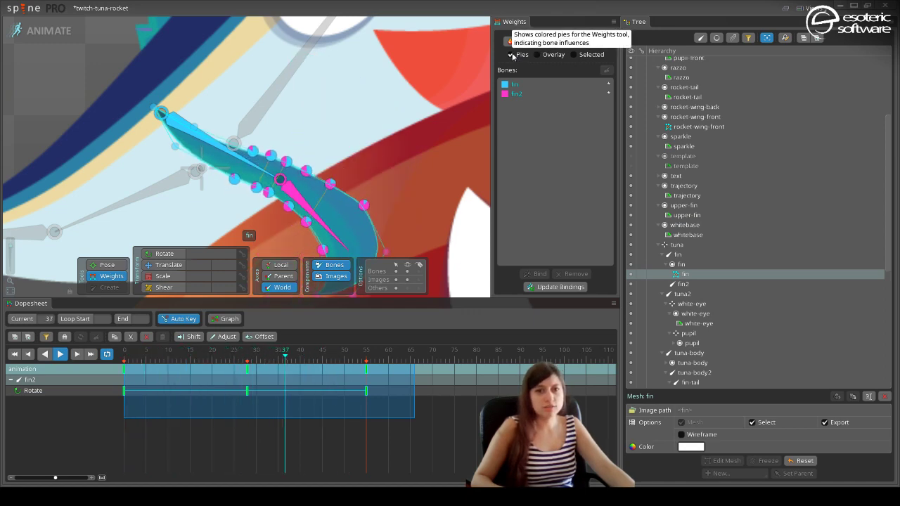
# Stop the test animation, return to setup mode and save the project.
pyautogui.click(62, 356)
pyautogui.click(62, 355)
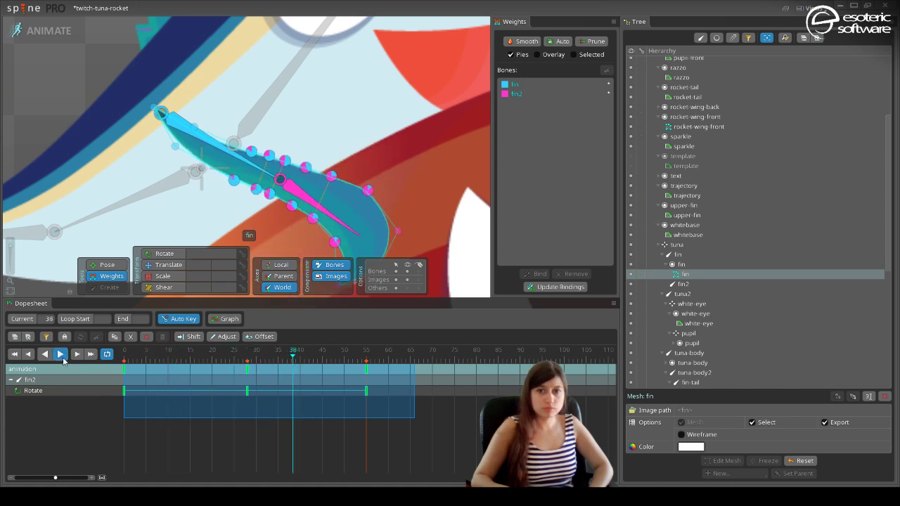
pyautogui.click(61, 355)
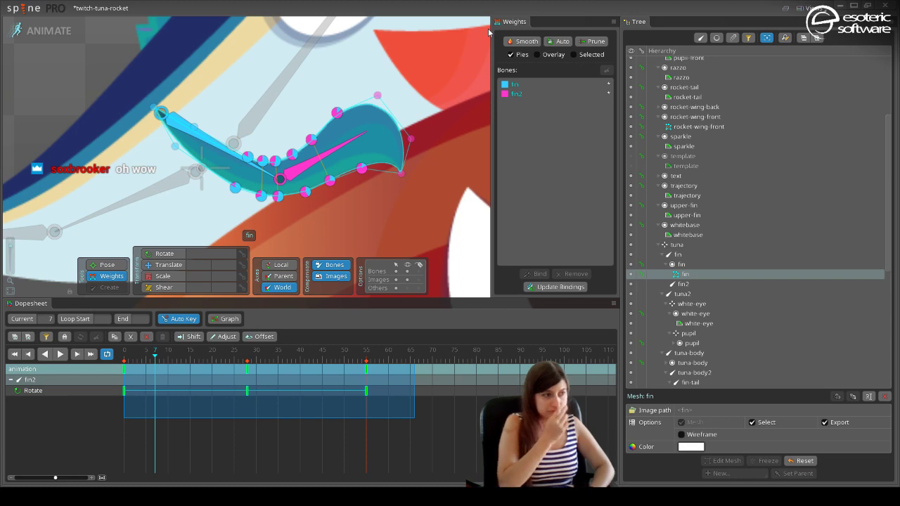
pyautogui.click(42, 31)
pyautogui.press('space')
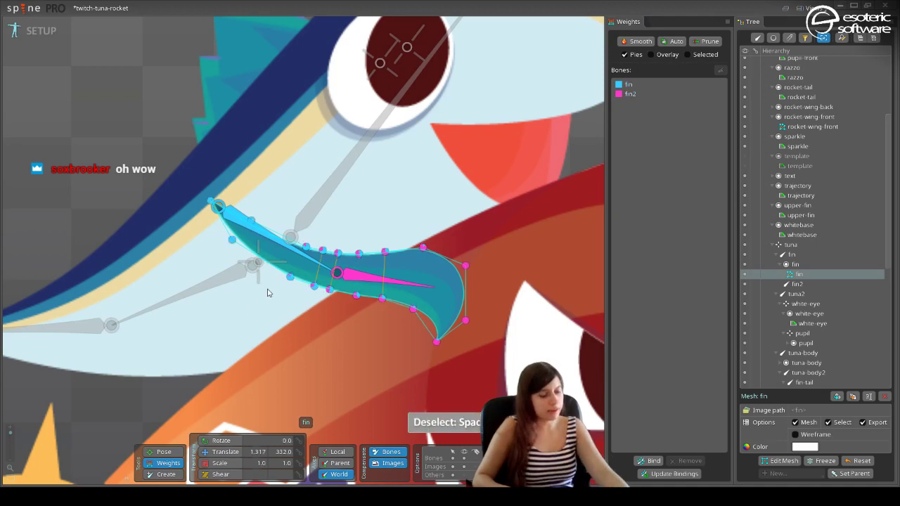
pyautogui.hotkey('ctrl', 's')
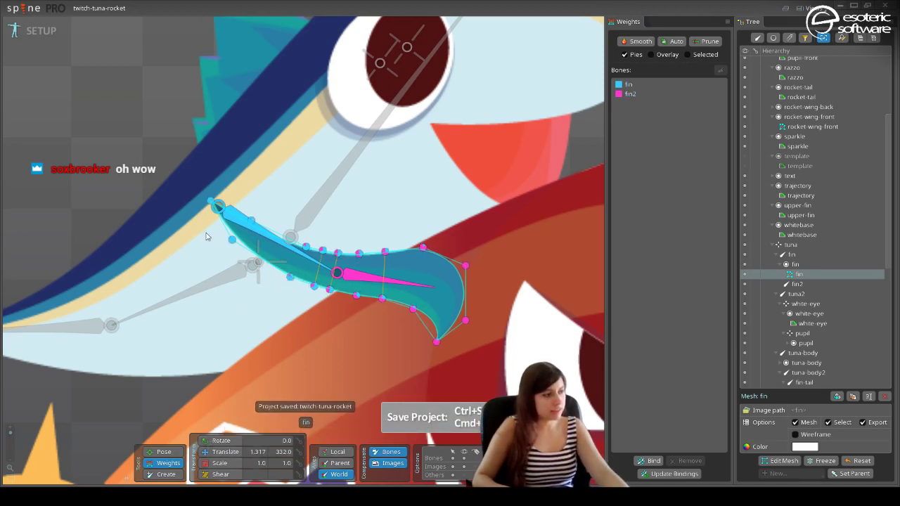
# Close the Weights view and deselect the fin mesh.
pyautogui.scroll(-3, 203, 232)
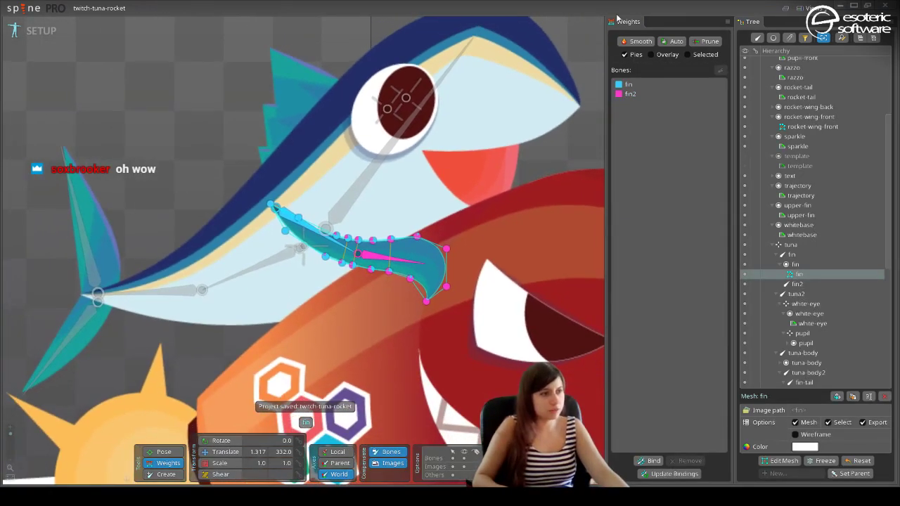
pyautogui.click(728, 23)
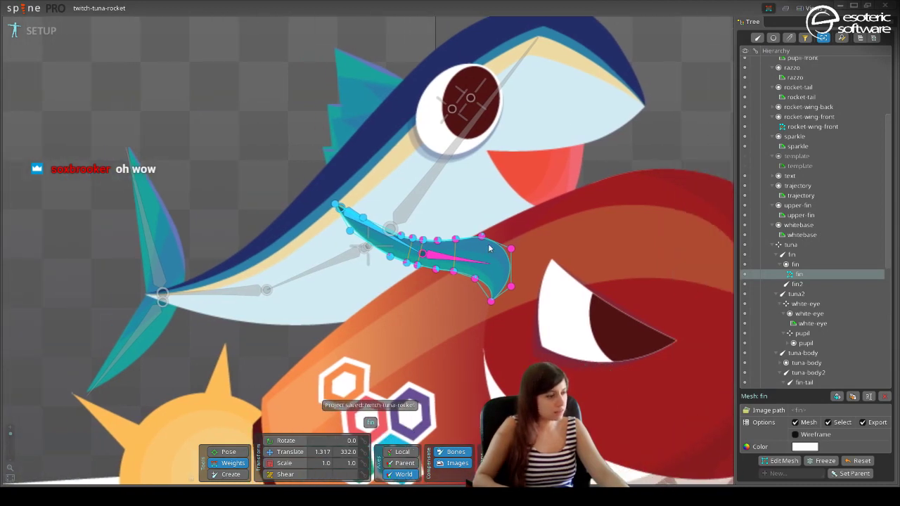
pyautogui.moveTo(490, 248); pyautogui.dragTo(436, 250)
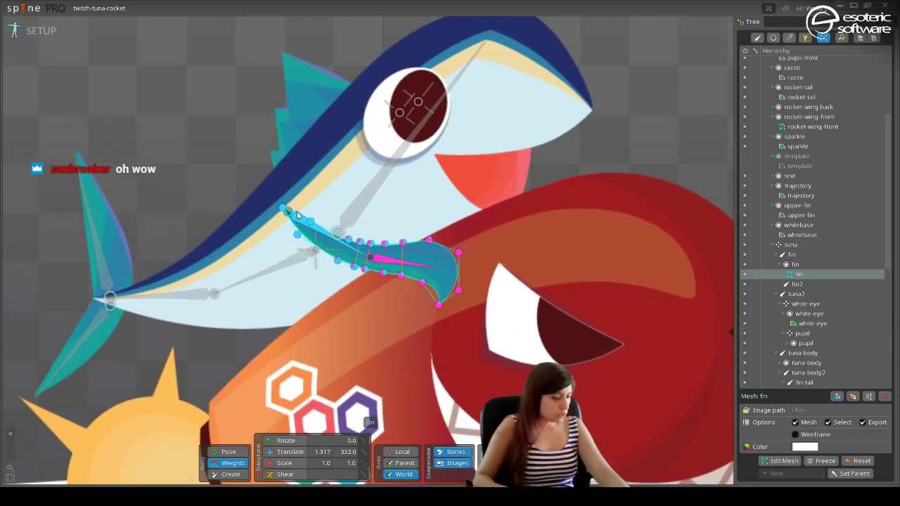
pyautogui.press('space')
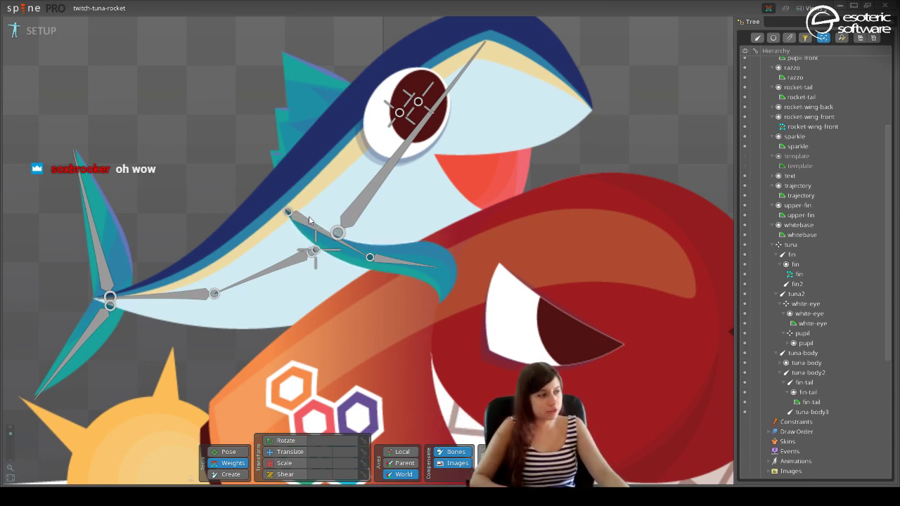
# Duplicate the tuna's fin bone together with its attachments, child bone and animation keys.
pyautogui.click(291, 452)
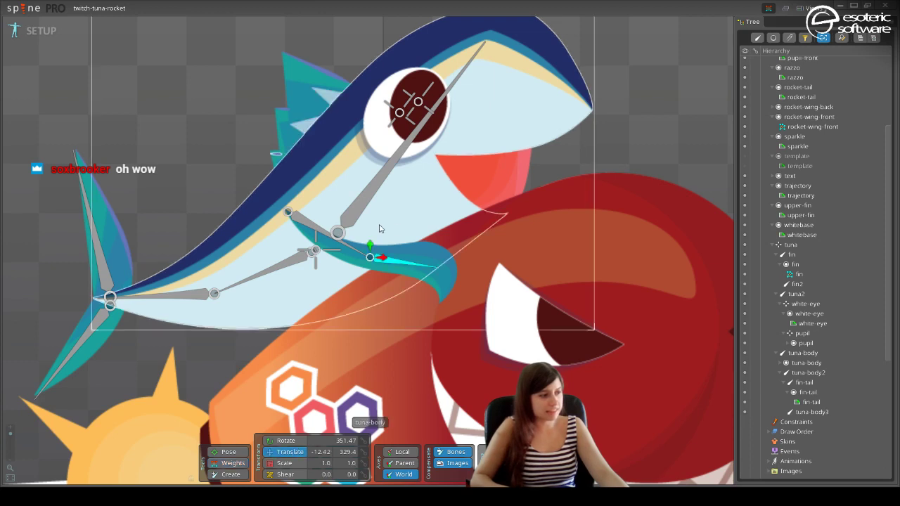
pyautogui.click(385, 253)
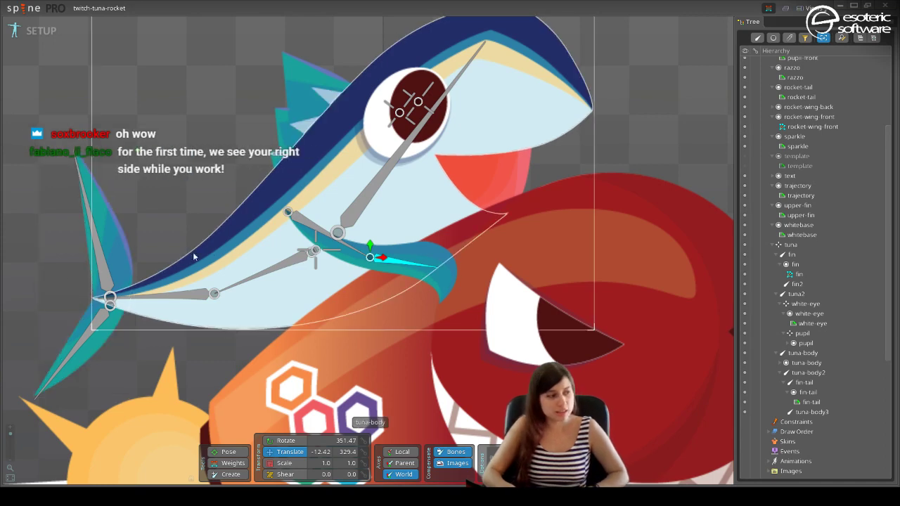
pyautogui.click(300, 221)
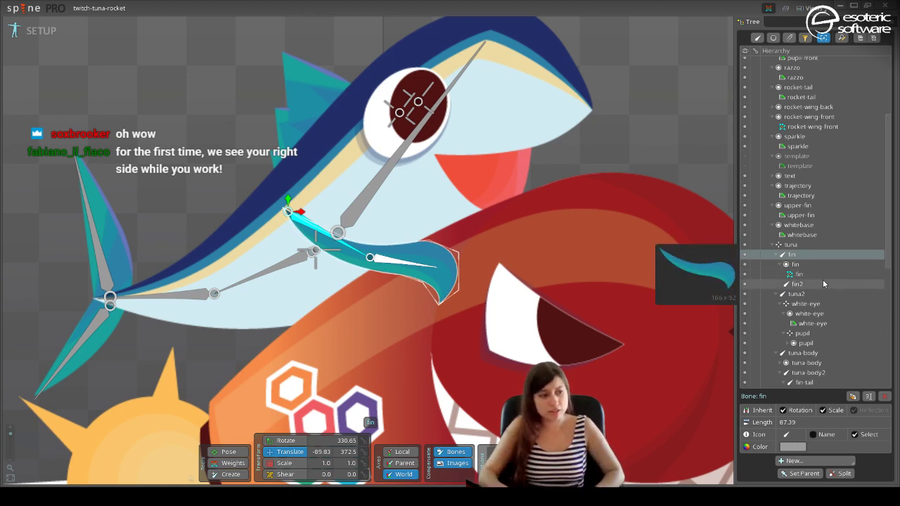
pyautogui.click(852, 397)
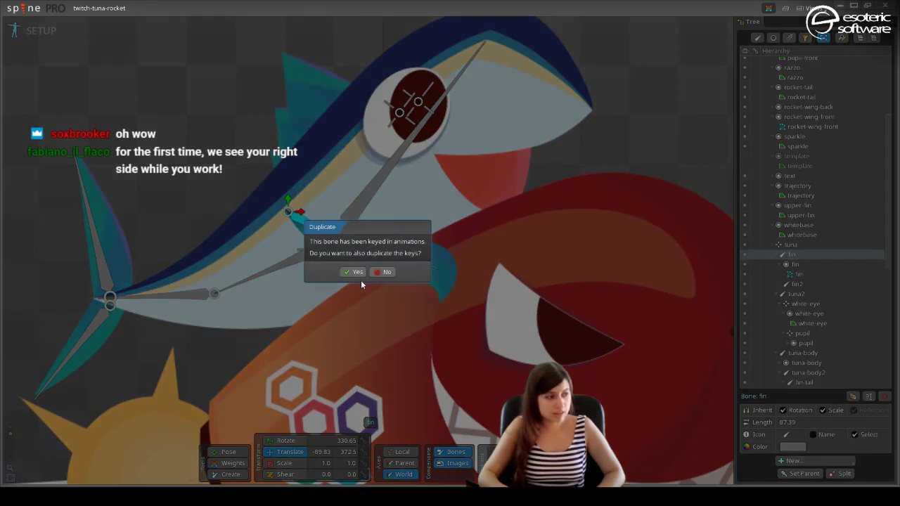
pyautogui.click(354, 272)
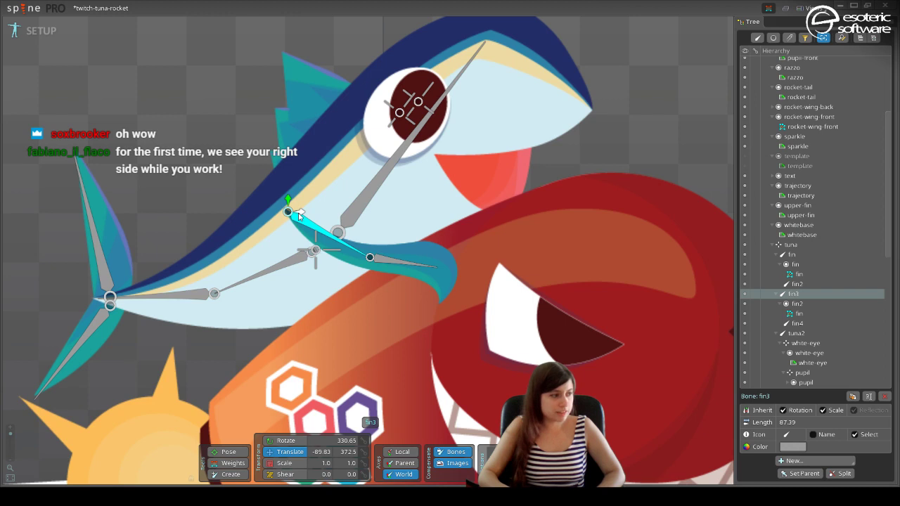
# With bone and image compensation off, move the duplicated fin3 bone horizontally to about X 14.9 and check it in animate mode.
pyautogui.moveTo(299, 216); pyautogui.dragTo(395, 228)
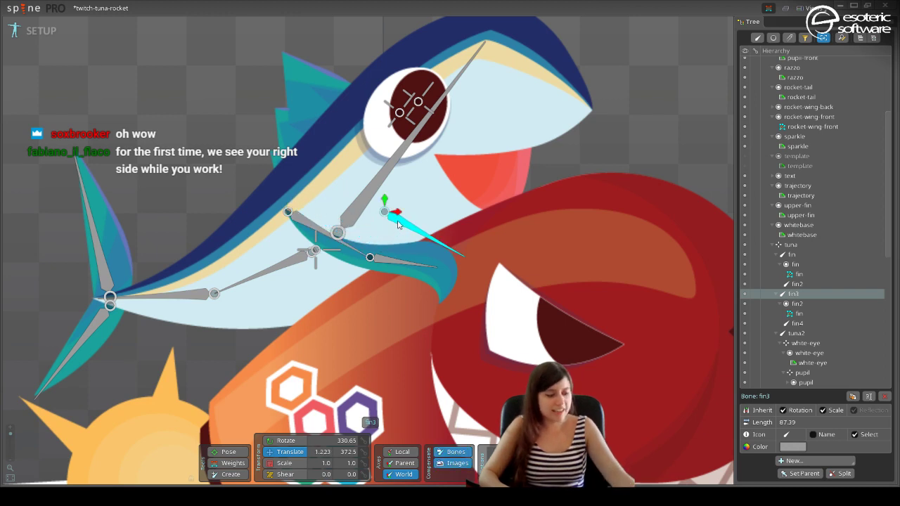
pyautogui.hotkey('ctrl', 'z')
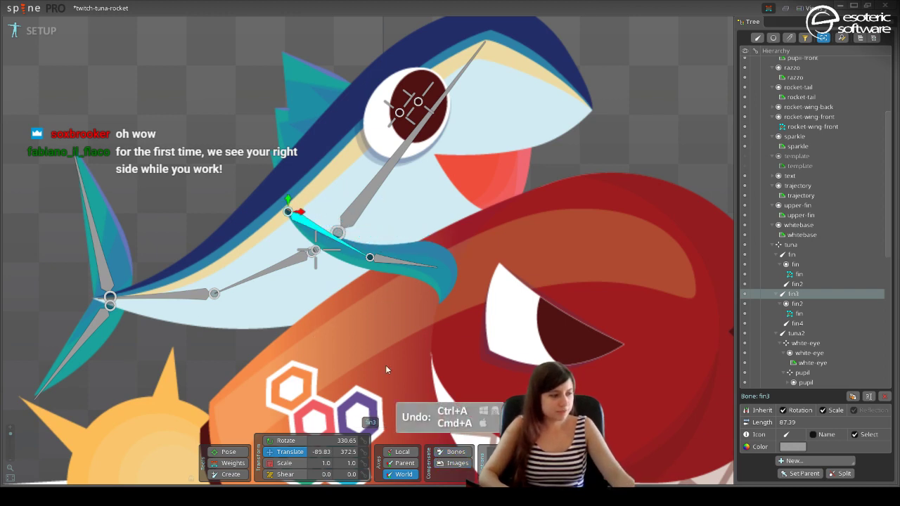
pyautogui.moveTo(302, 232); pyautogui.dragTo(413, 252)
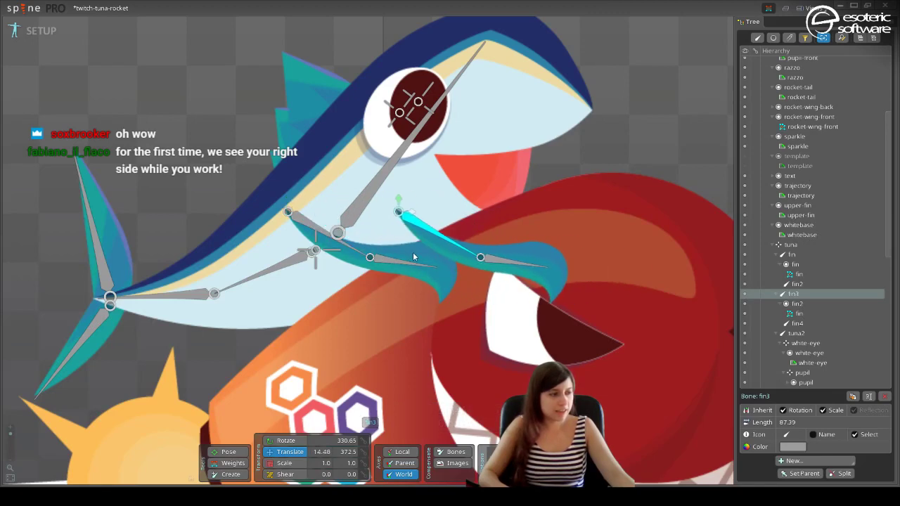
pyautogui.click(32, 30)
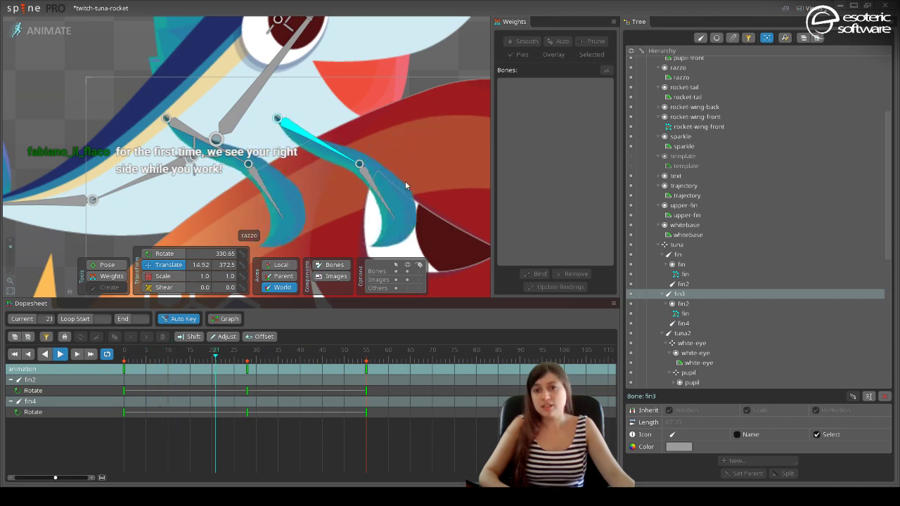
pyautogui.click(31, 33)
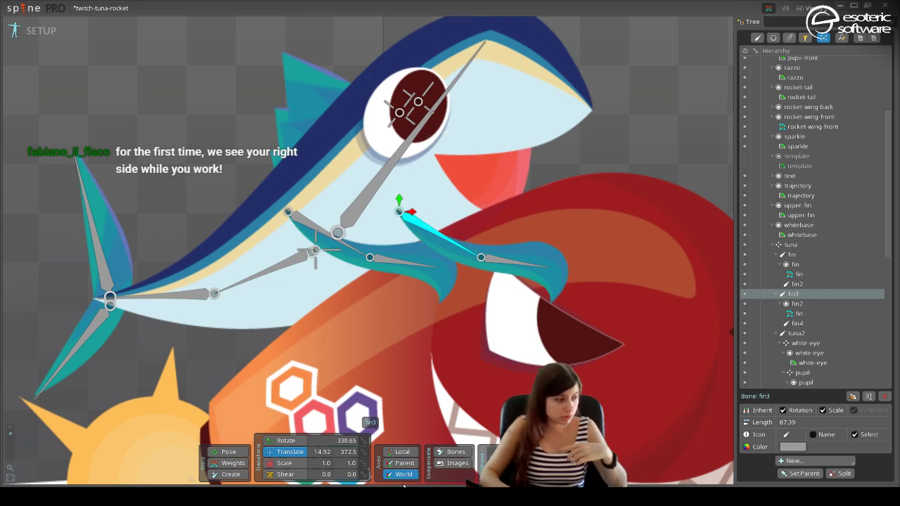
# Try mirroring the duplicated fin3 bone with an X scale of -1, and undo it.
pyautogui.write('-1')
pyautogui.press('Return')
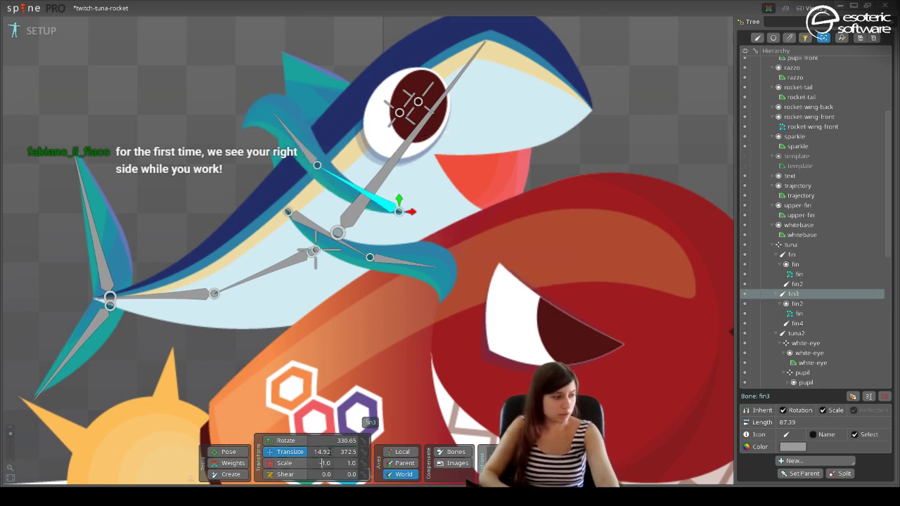
pyautogui.press('Print')
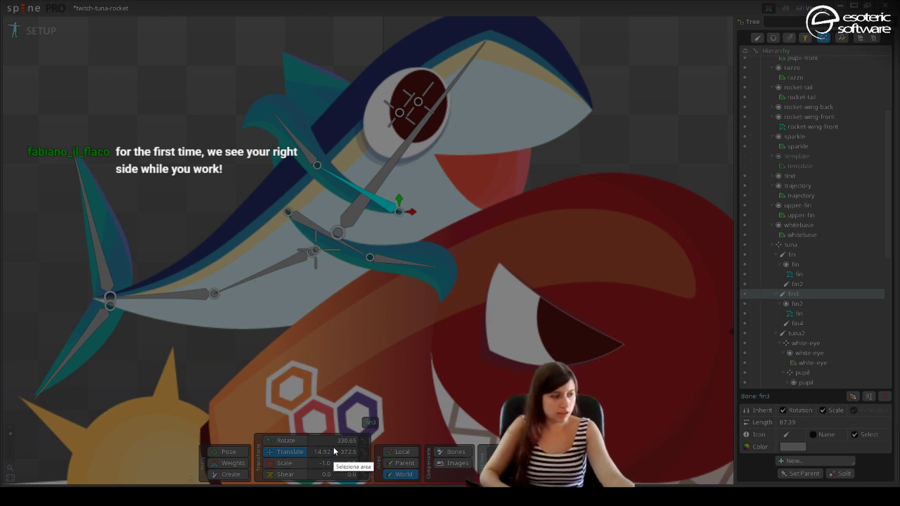
pyautogui.press('Escape')
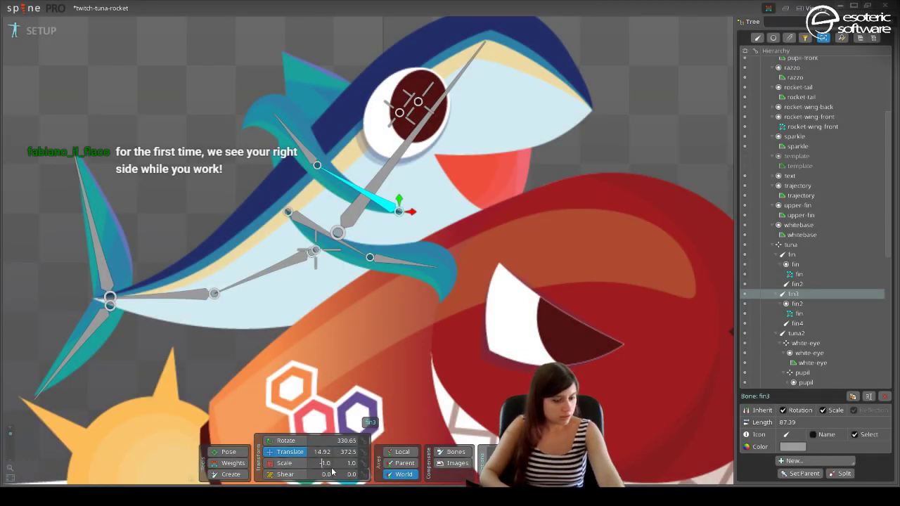
pyautogui.hotkey('ctrl', 'z')
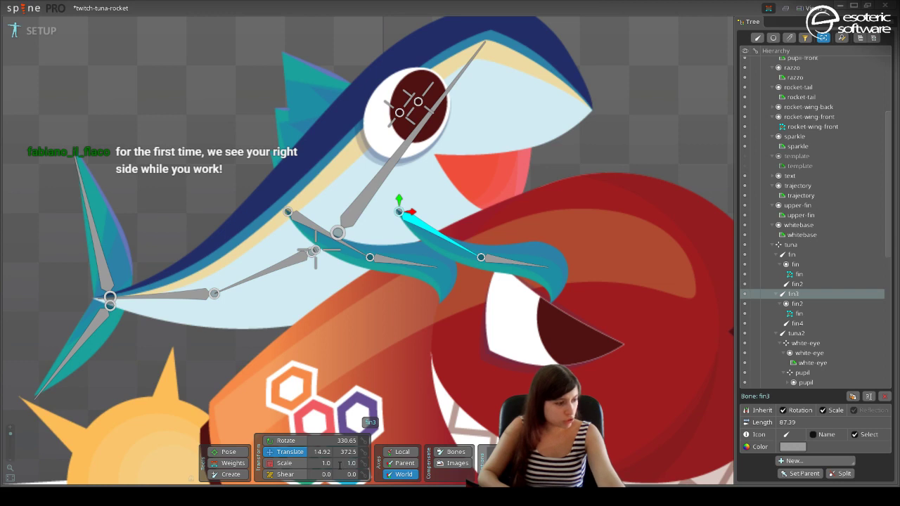
# Try flipping the duplicated fin3 bone with a Y scale of -1, and undo it.
pyautogui.write('-')
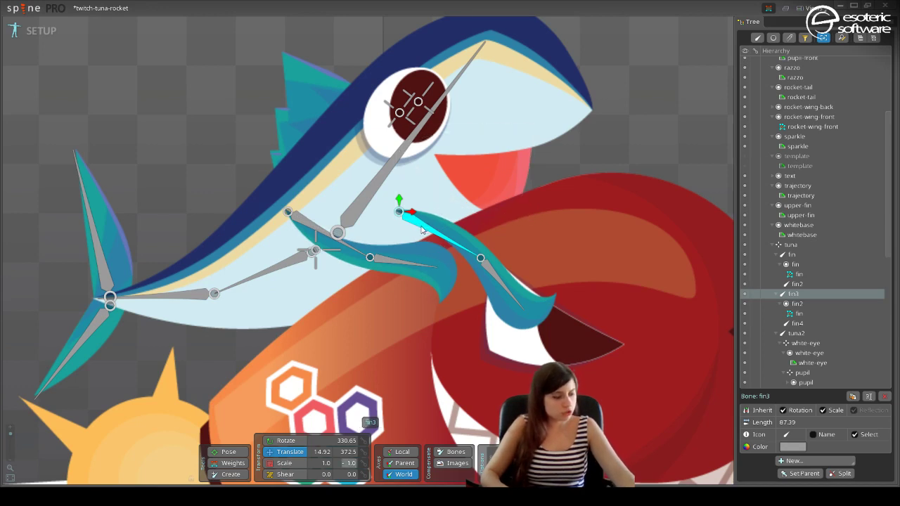
pyautogui.click(371, 252)
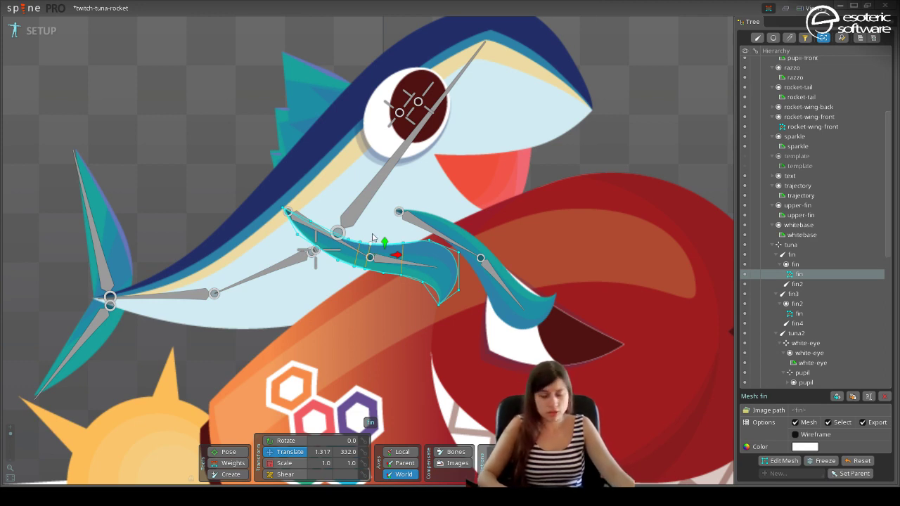
pyautogui.hotkey('ctrl', 'z')
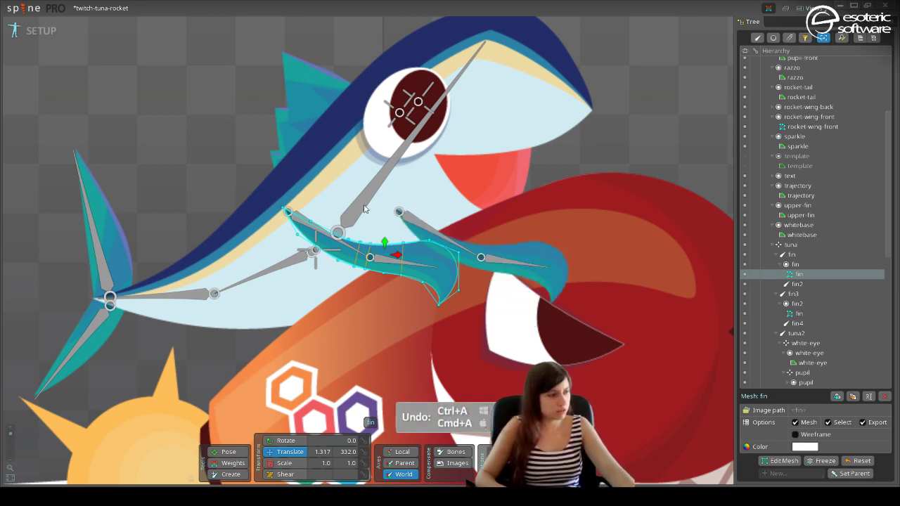
# Move the fin3 bone horizontally to about X 46 and select the duplicated fin mesh.
pyautogui.click(424, 227)
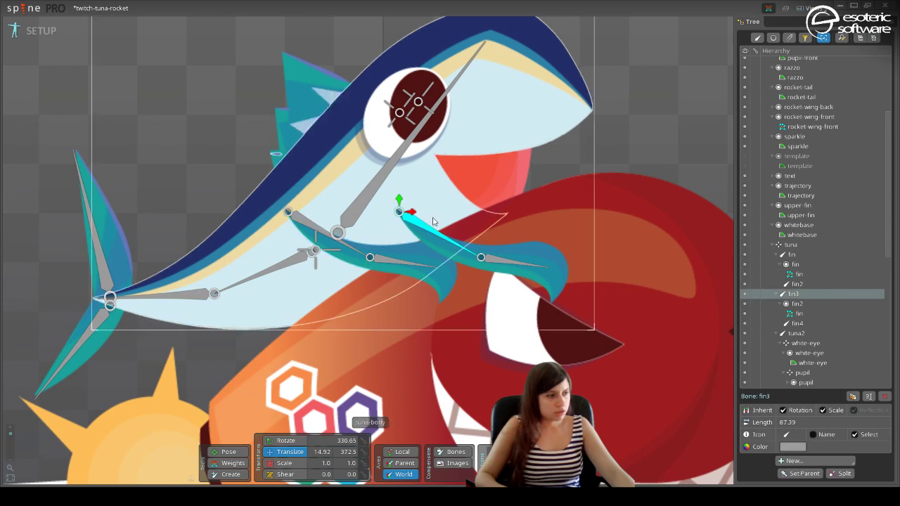
pyautogui.moveTo(414, 215); pyautogui.dragTo(446, 220)
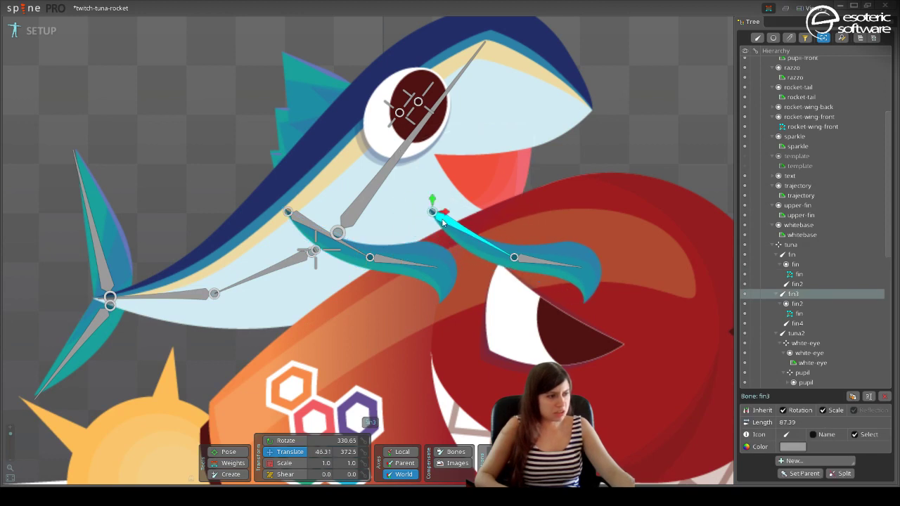
pyautogui.click(578, 256)
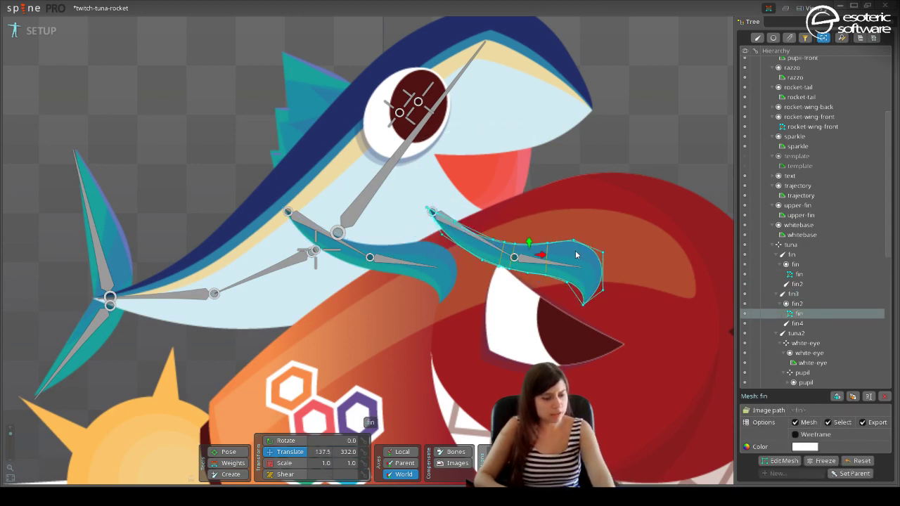
# Send the duplicated fin mesh to the back of the draw order, behind the tuna and rocket, and save the project.
pyautogui.hotkey('shift', 'pagedown')
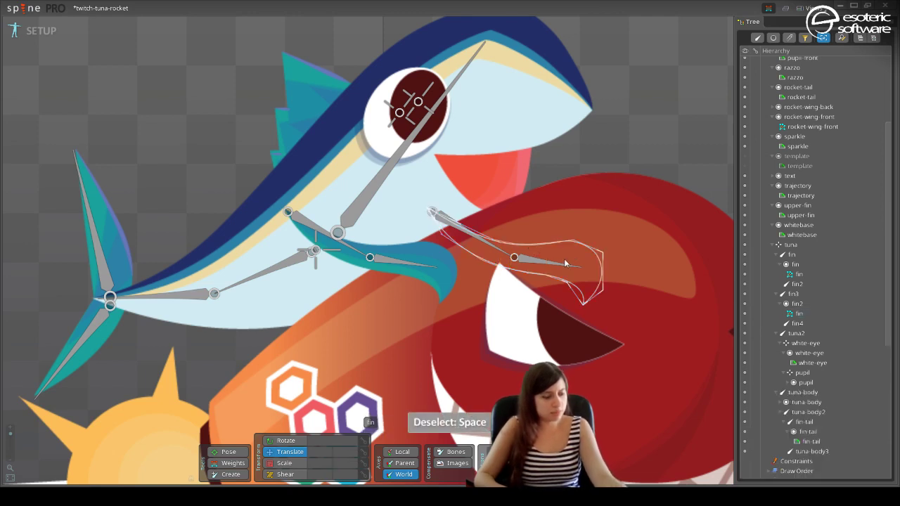
pyautogui.hotkey('ctrl', 's')
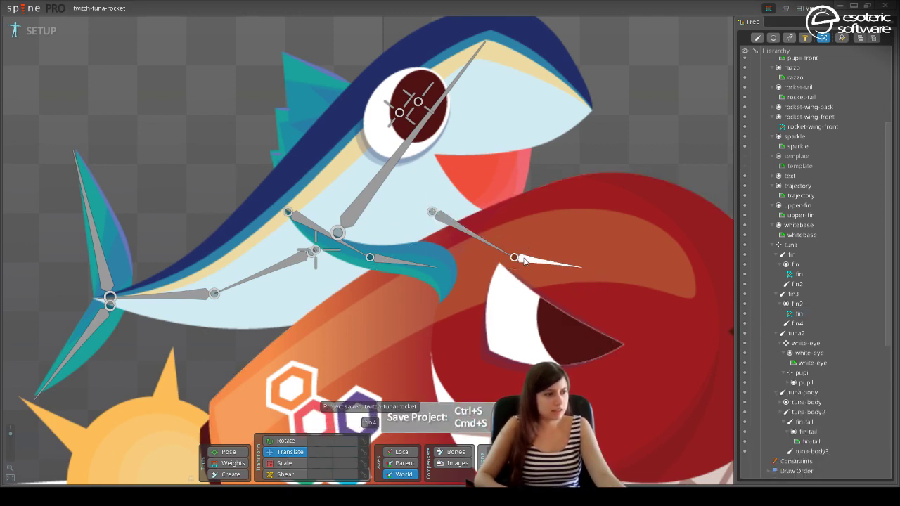
pyautogui.scroll(-5, 559, 229)
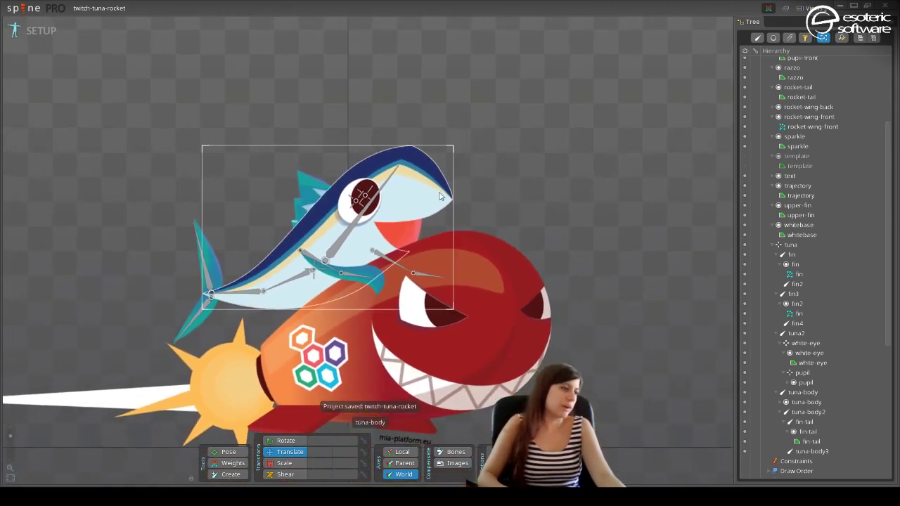
pyautogui.click(557, 210)
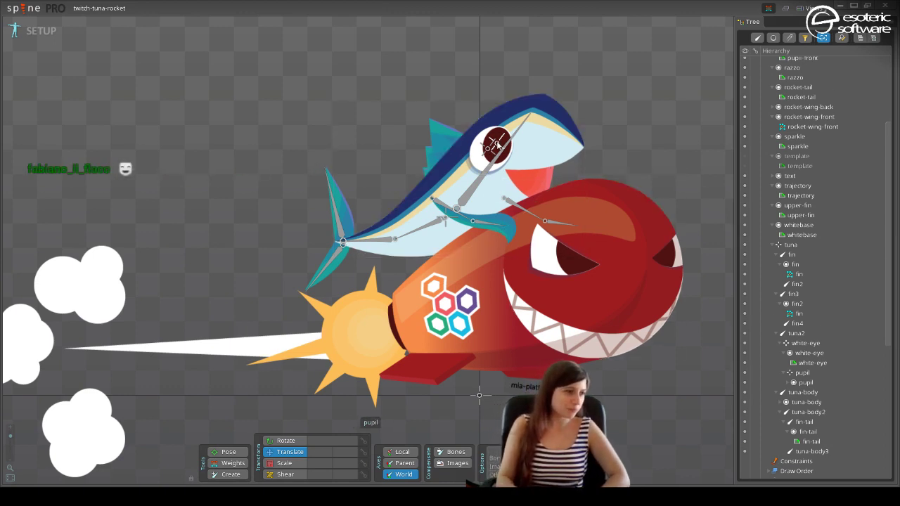
# Try moving the tuna's pupil bone within the eye, undo the move, and select the tuna-body image.
pyautogui.moveTo(497, 144); pyautogui.dragTo(487, 151)
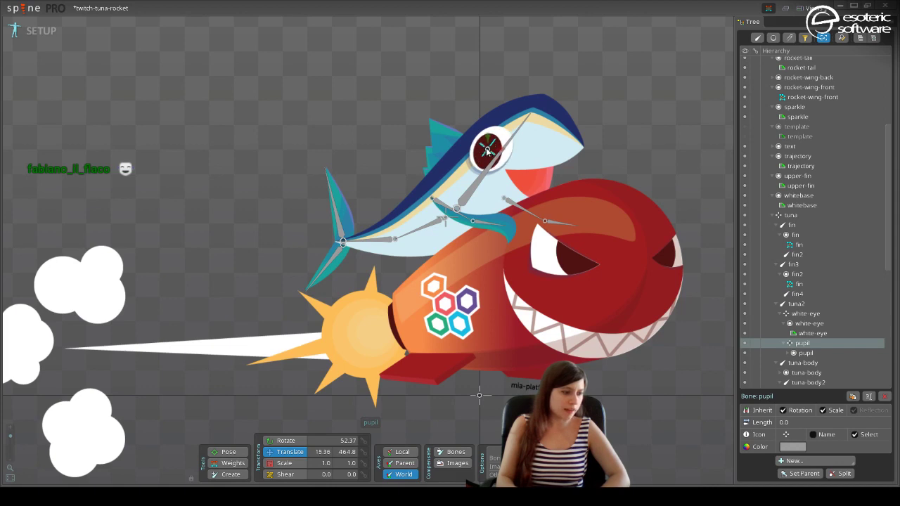
pyautogui.hotkey('ctrl', 'z')
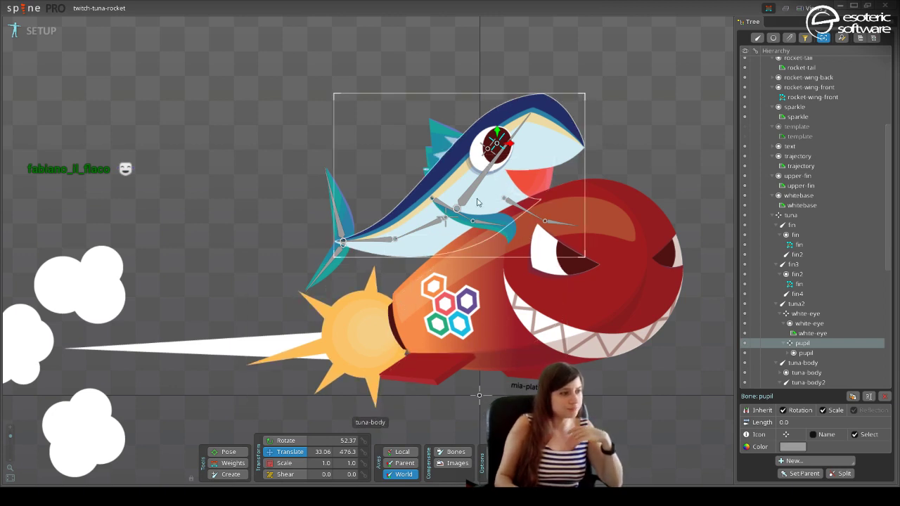
pyautogui.click(477, 202)
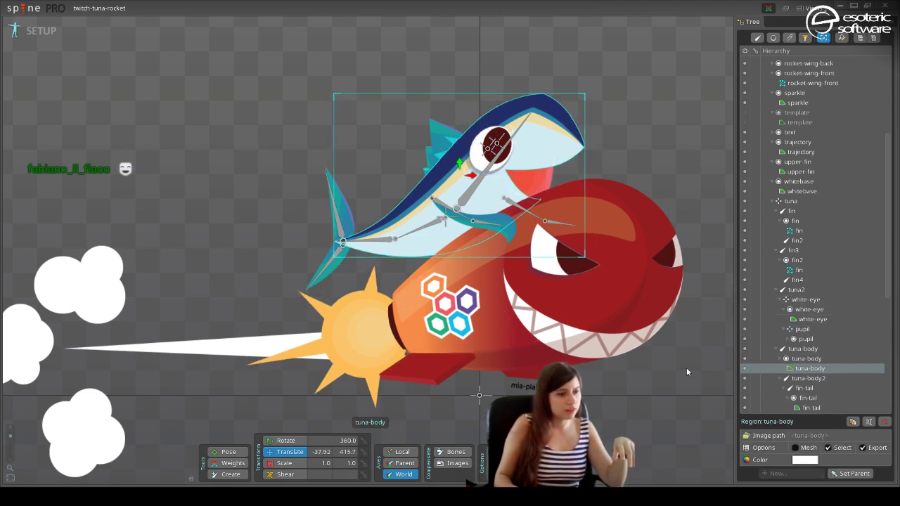
pyautogui.scroll(2, 492, 352)
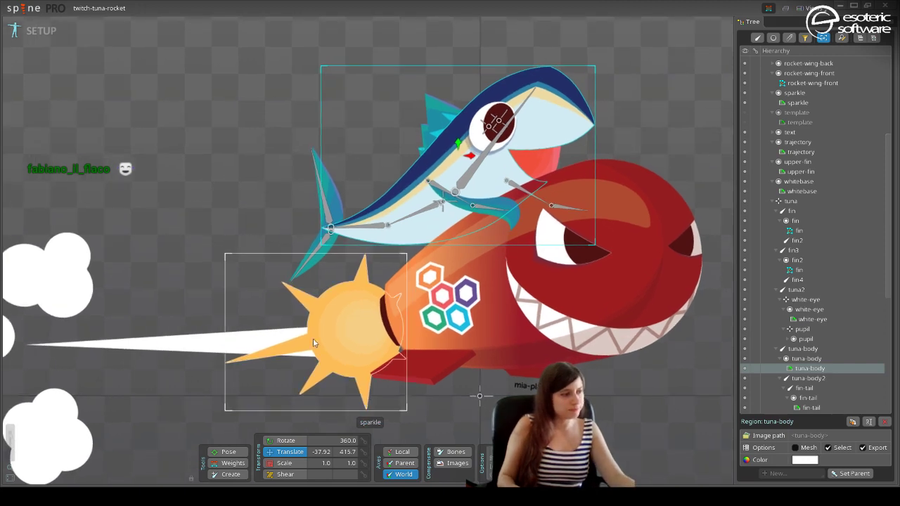
# Convert the fin-tail image to a mesh and trace a new five-vertex outline closely around the crescent shape.
pyautogui.click(325, 202)
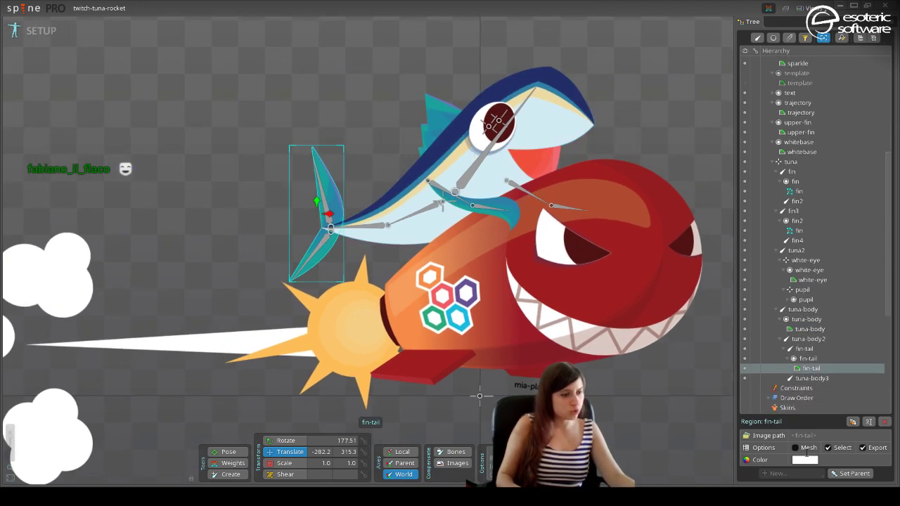
pyautogui.click(782, 460)
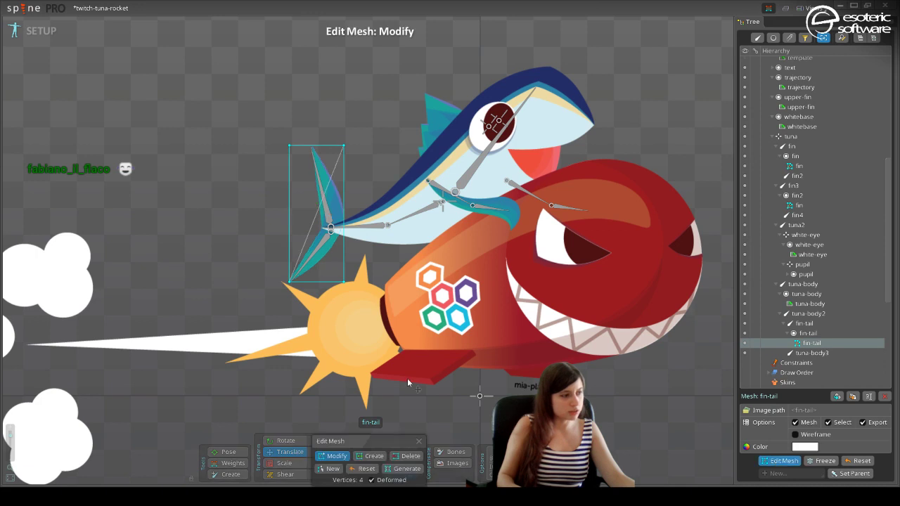
pyautogui.click(328, 461)
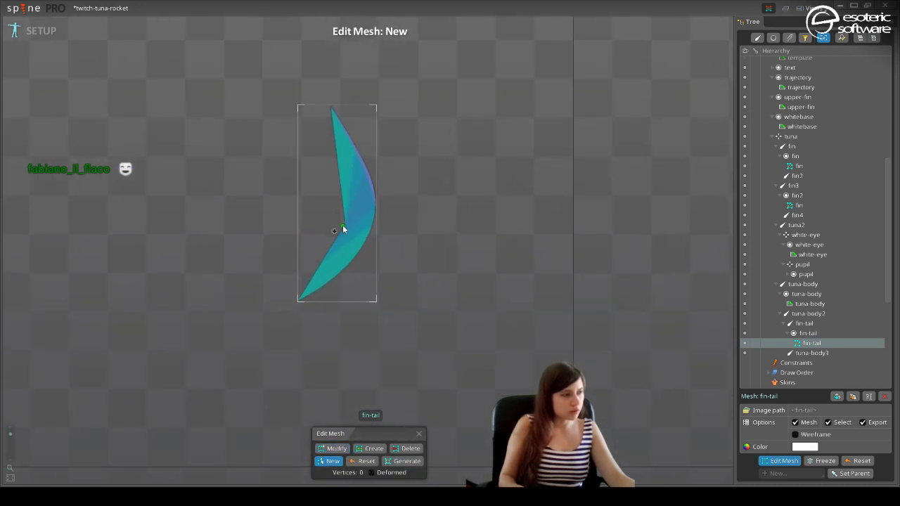
pyautogui.click(342, 222)
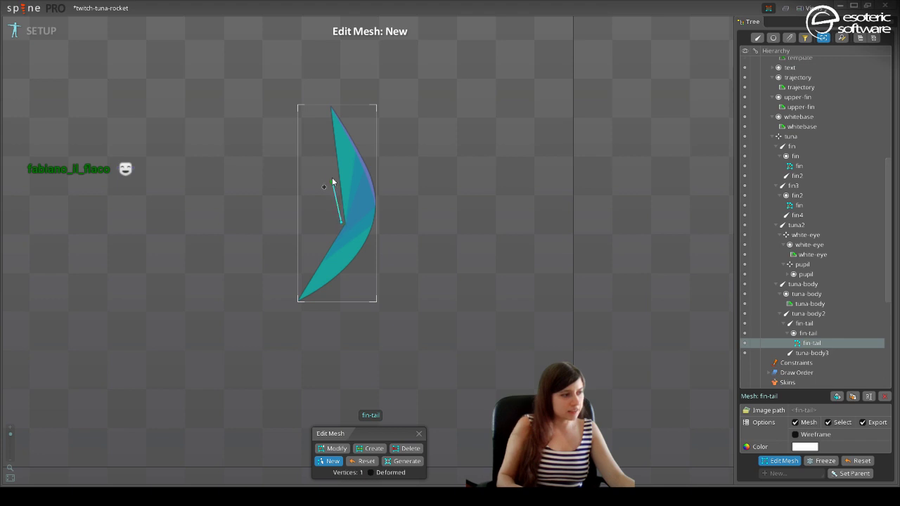
pyautogui.click(331, 57)
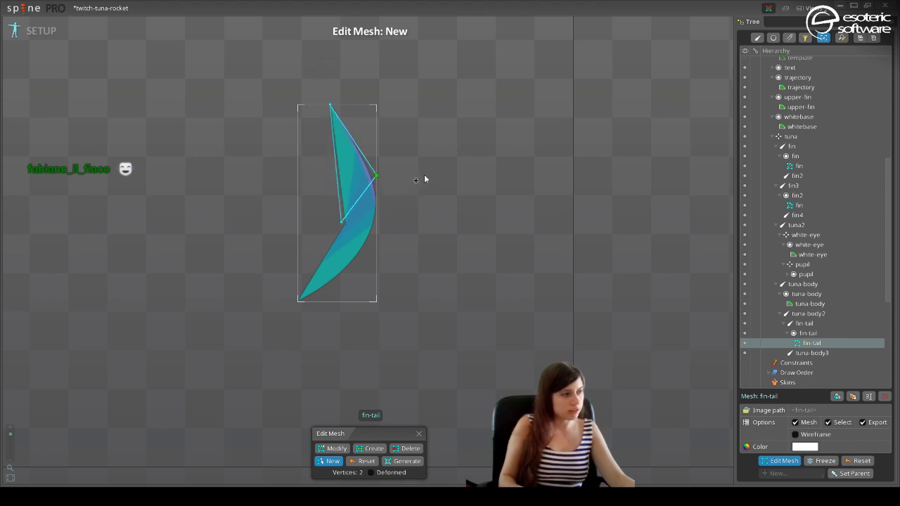
pyautogui.click(410, 244)
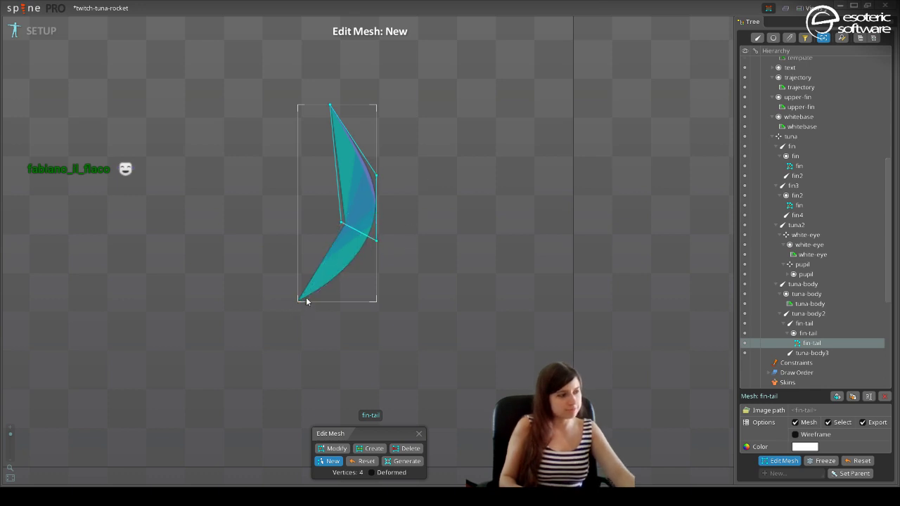
pyautogui.hotkey('ctrl', 'z')
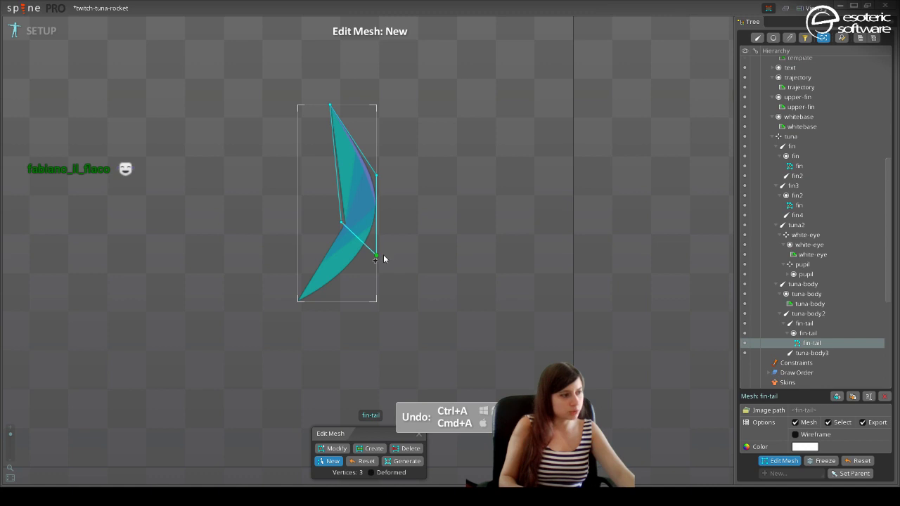
pyautogui.click(383, 257)
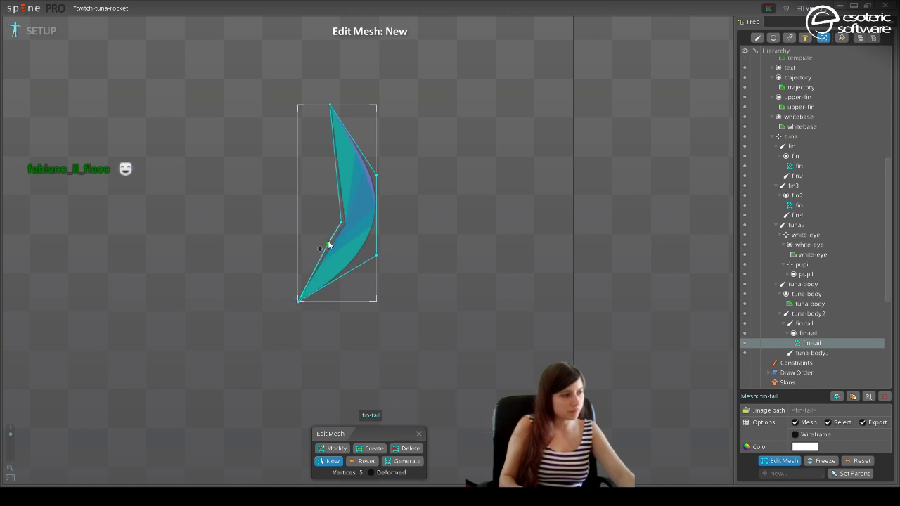
pyautogui.click(341, 224)
pyautogui.press('space')
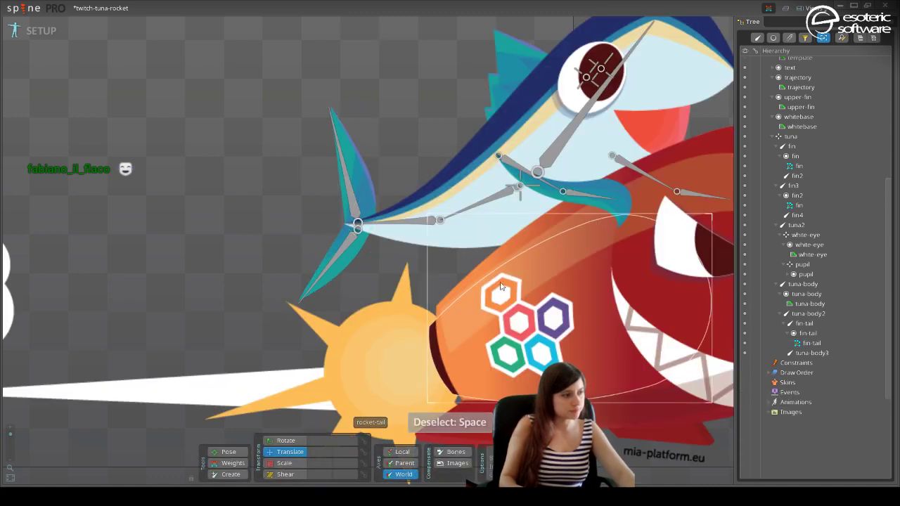
# Add a vertex to the fin-tail mesh's edge at the tail base and a pair of edge vertices across the middle of the upper lobe.
pyautogui.click(364, 250)
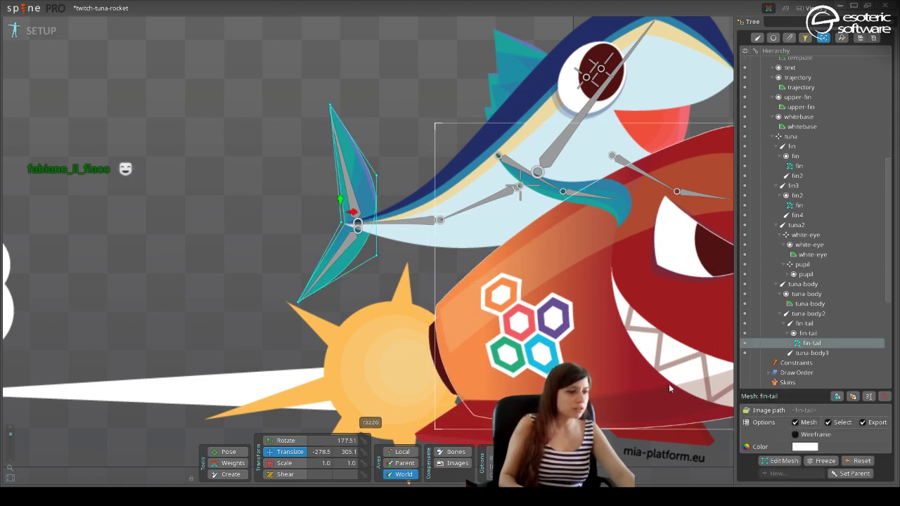
pyautogui.click(783, 461)
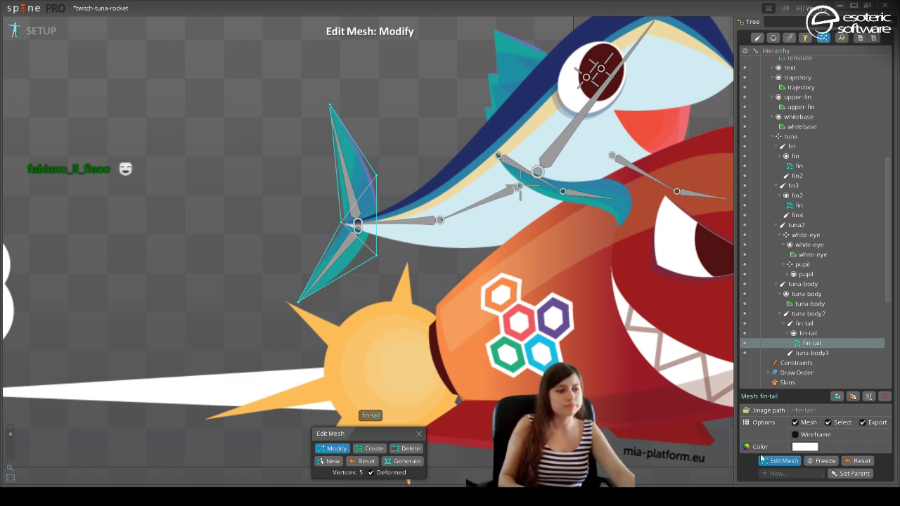
pyautogui.click(365, 448)
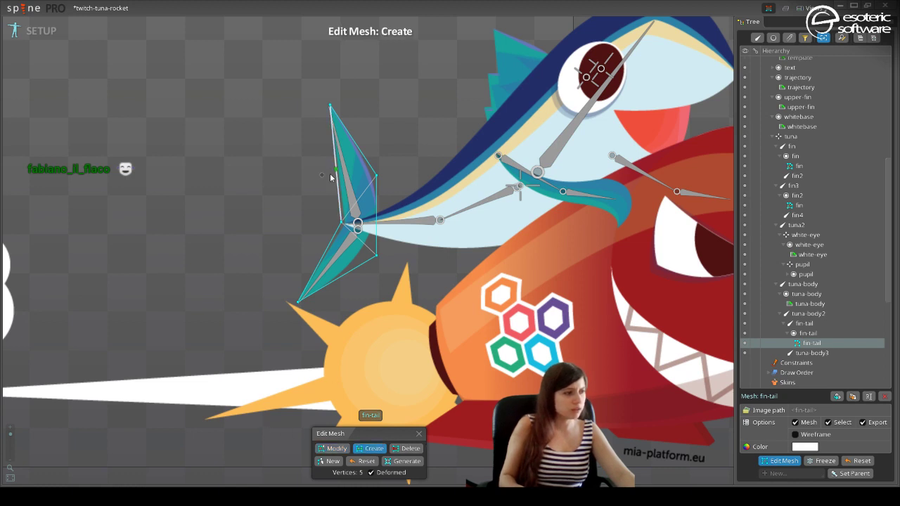
pyautogui.click(378, 225)
pyautogui.click(347, 181)
pyautogui.click(365, 161)
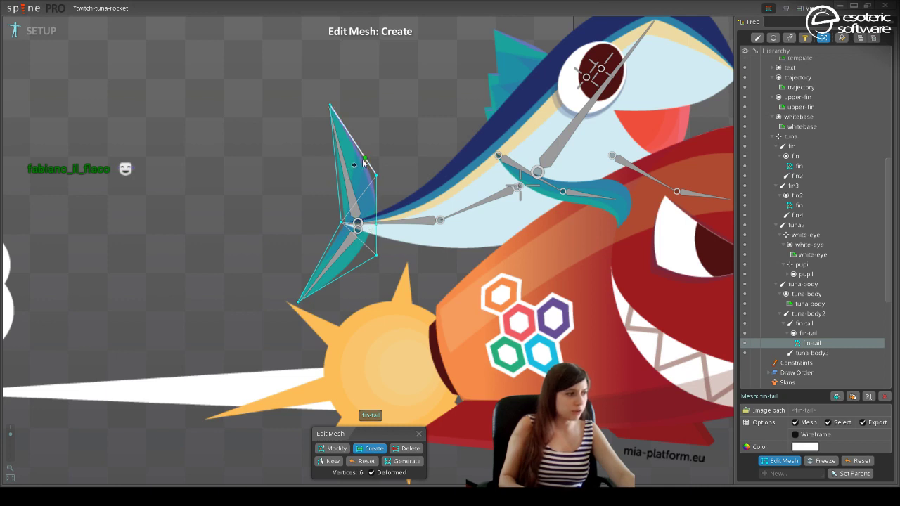
pyautogui.click(338, 204)
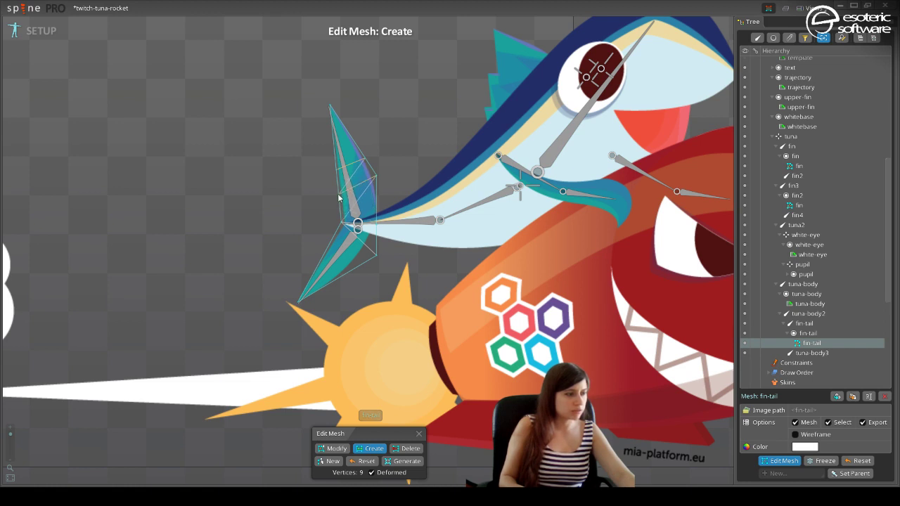
pyautogui.hotkey('ctrl', 'z')
# Add three pairs of opposing edge vertices across the lower lobe of the fin-tail mesh.
pyautogui.click(335, 240)
pyautogui.click(326, 243)
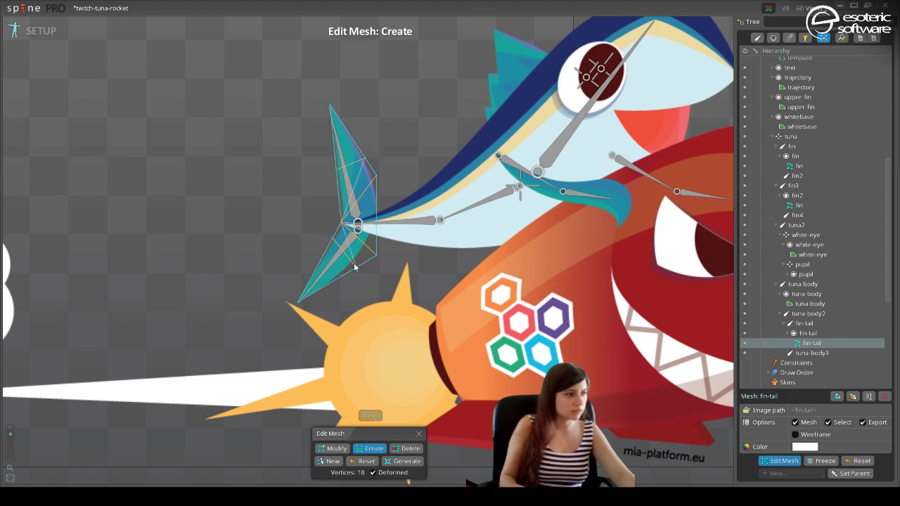
pyautogui.click(315, 274)
pyautogui.click(313, 281)
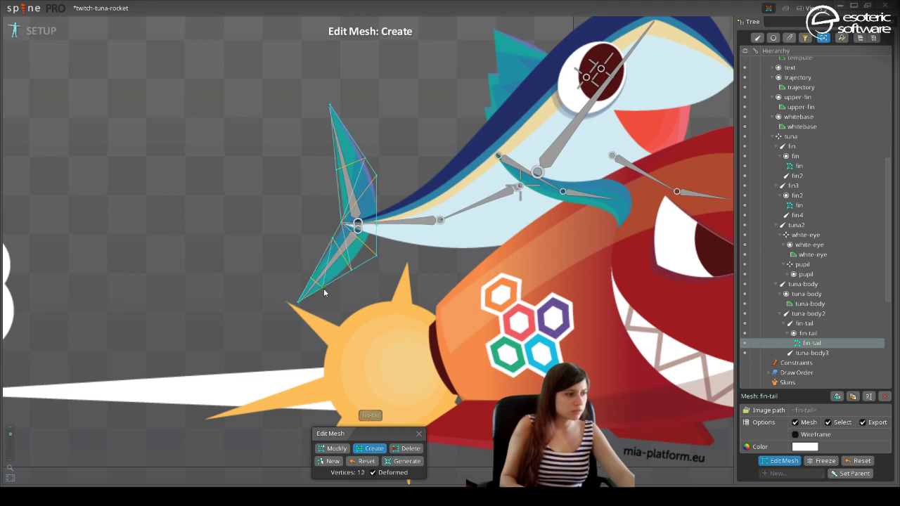
pyautogui.click(326, 272)
pyautogui.click(336, 281)
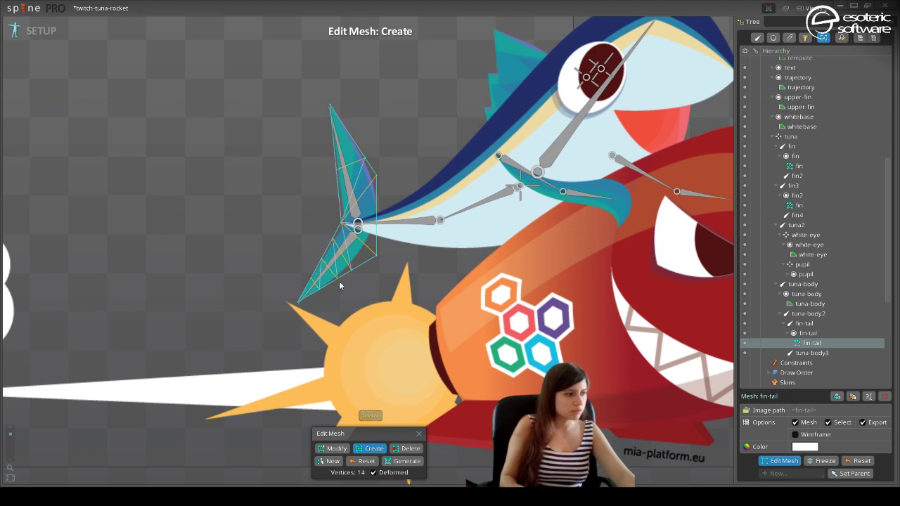
# Add three more pairs of edge vertices toward the tip of the fin-tail mesh's upper lobe, and finish editing the mesh.
pyautogui.click(355, 146)
pyautogui.click(334, 135)
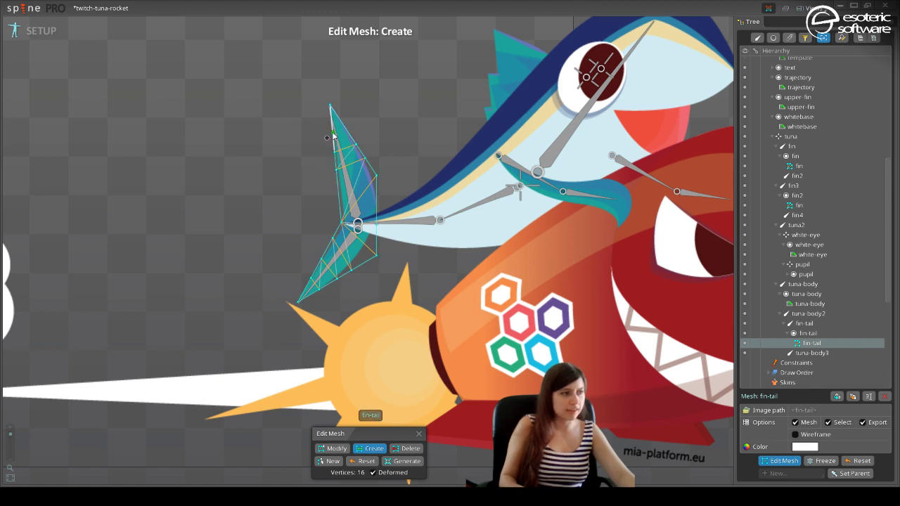
pyautogui.click(335, 123)
pyautogui.click(344, 134)
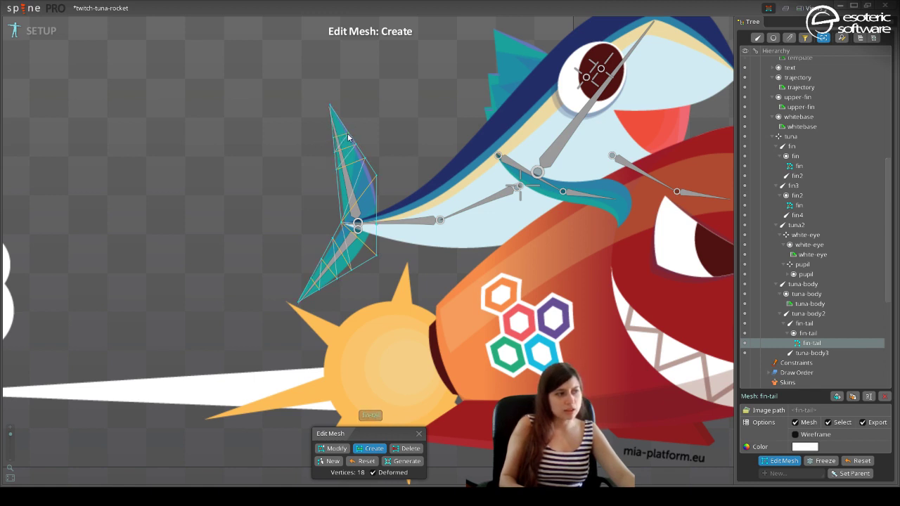
pyautogui.click(336, 130)
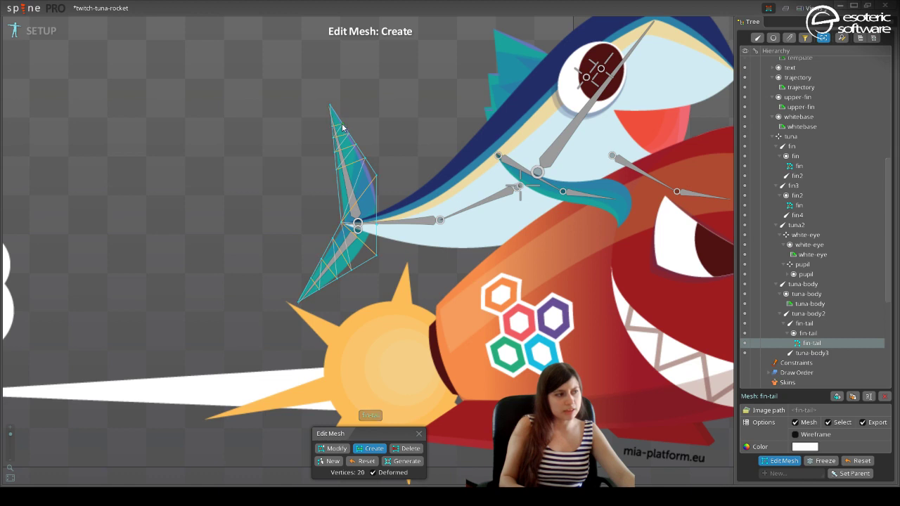
pyautogui.click(335, 152)
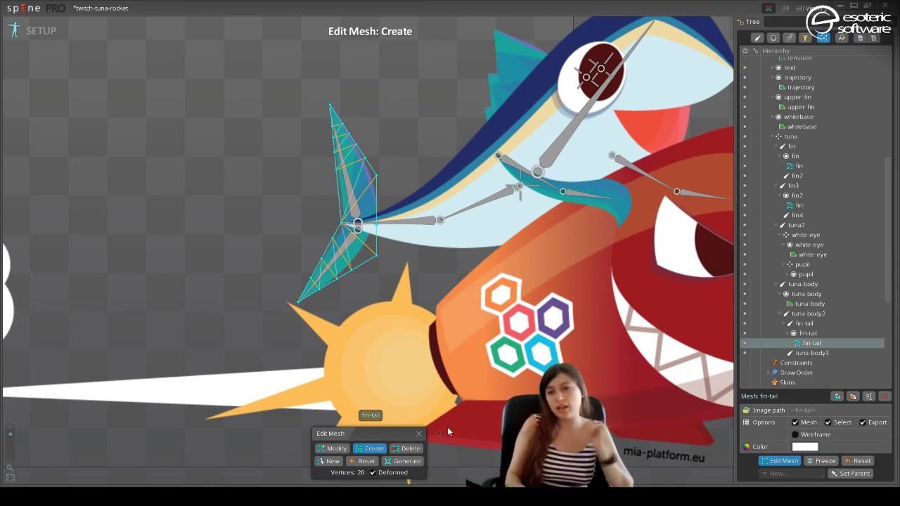
pyautogui.click(419, 434)
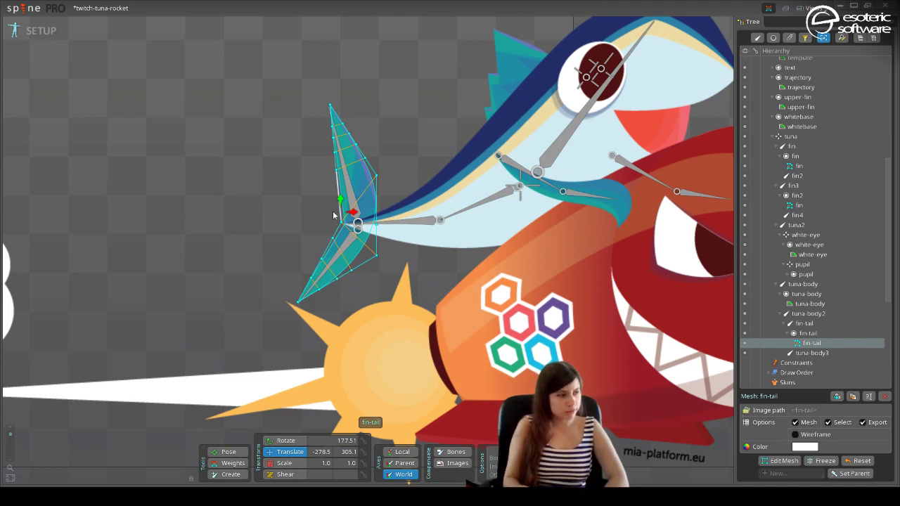
# Bind the fin-tail mesh to the tuna-body2, fin-tail and tuna-body3 bones, and switch to animate mode.
pyautogui.click(245, 462)
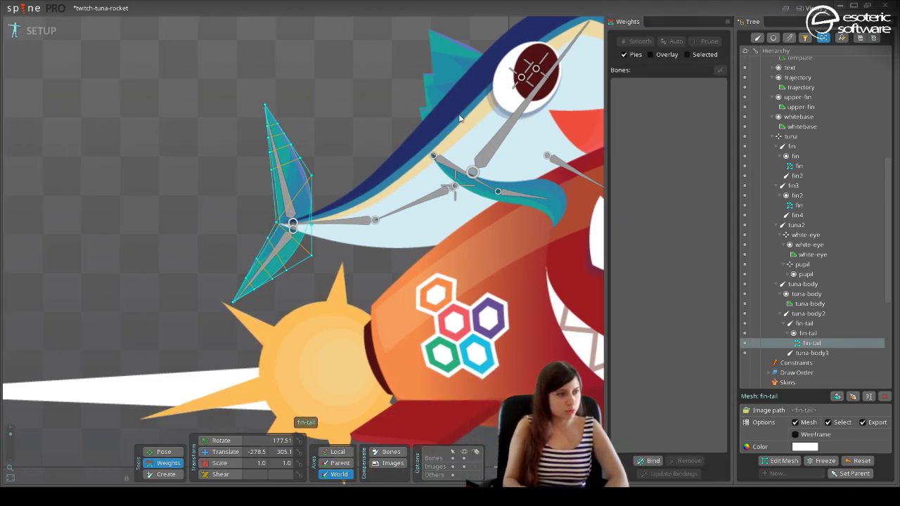
pyautogui.click(651, 461)
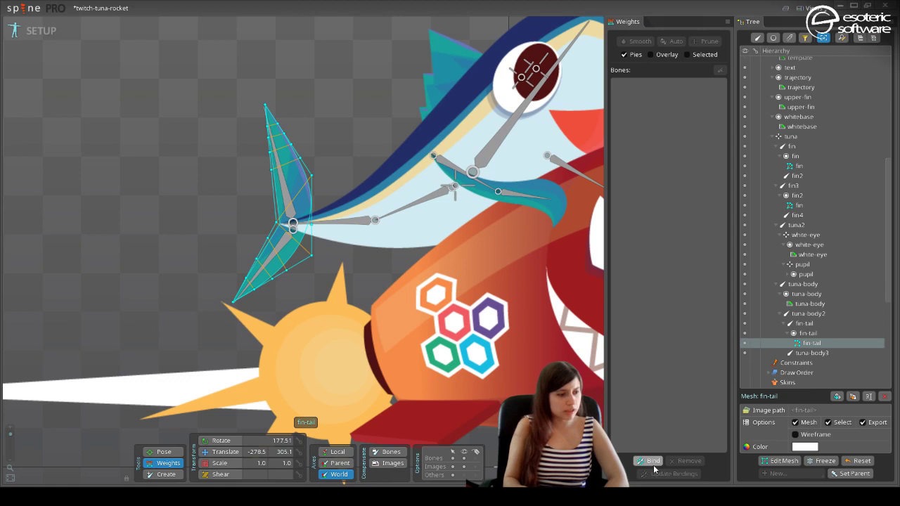
pyautogui.click(293, 212)
pyautogui.click(281, 176)
pyautogui.click(269, 261)
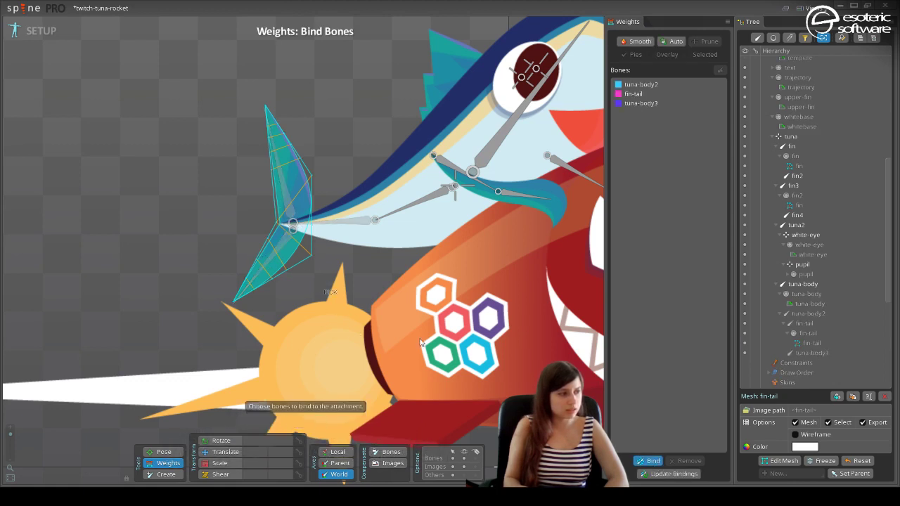
pyautogui.click(653, 461)
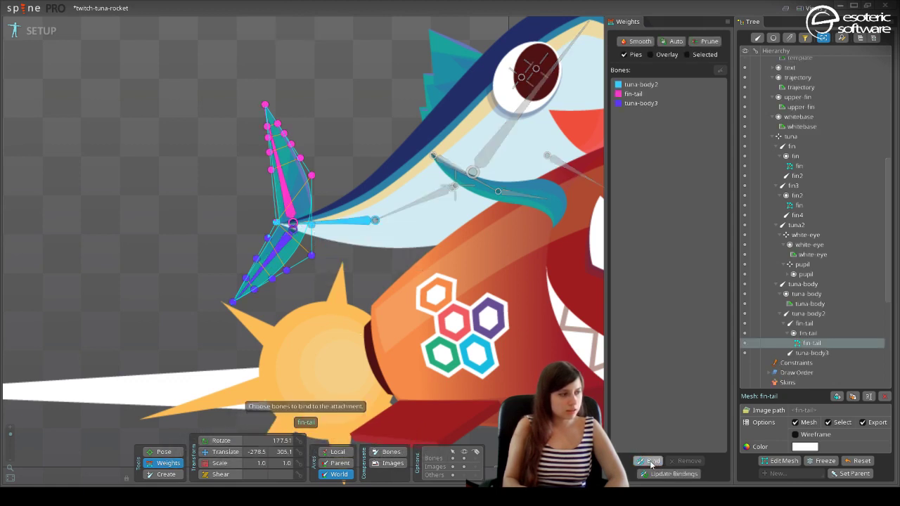
pyautogui.click(41, 31)
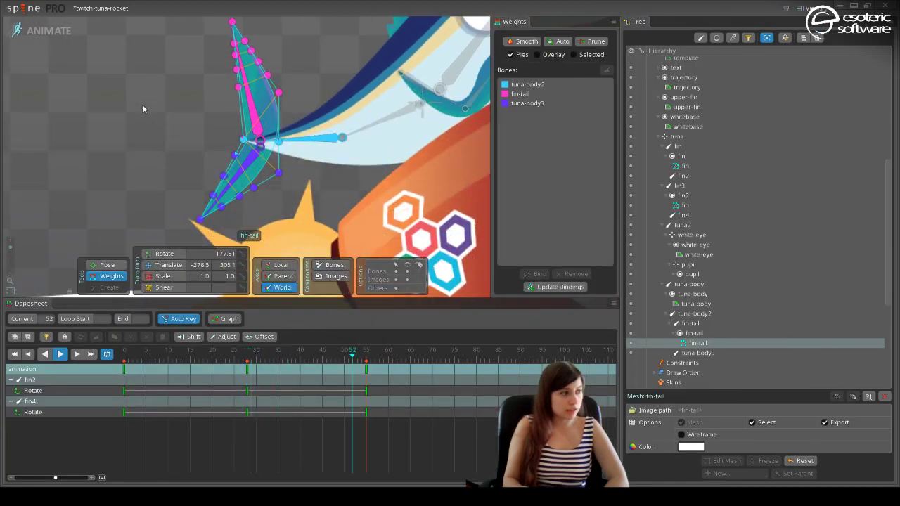
# At frame 0, rotate the fin-tail bone to about 127° and swing the tuna-body3 bone up to test the tail, and save the project.
pyautogui.click(61, 353)
pyautogui.click(97, 266)
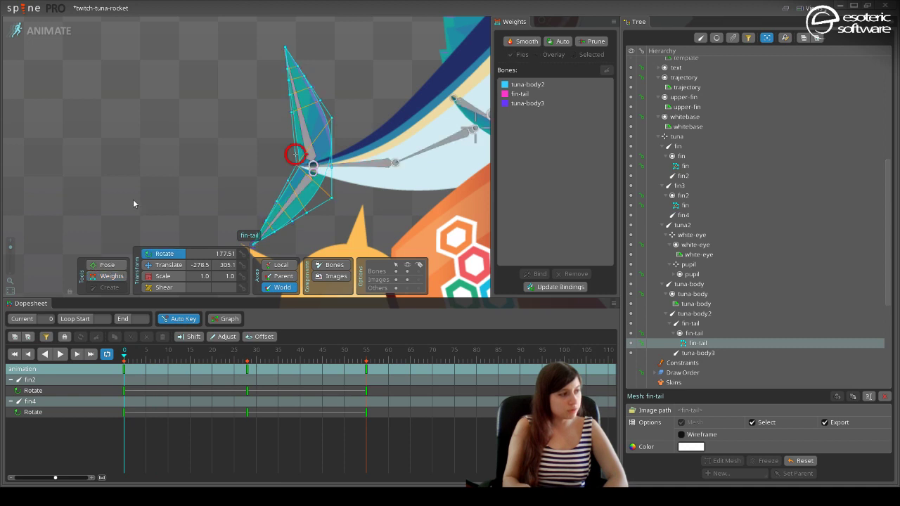
pyautogui.click(288, 77)
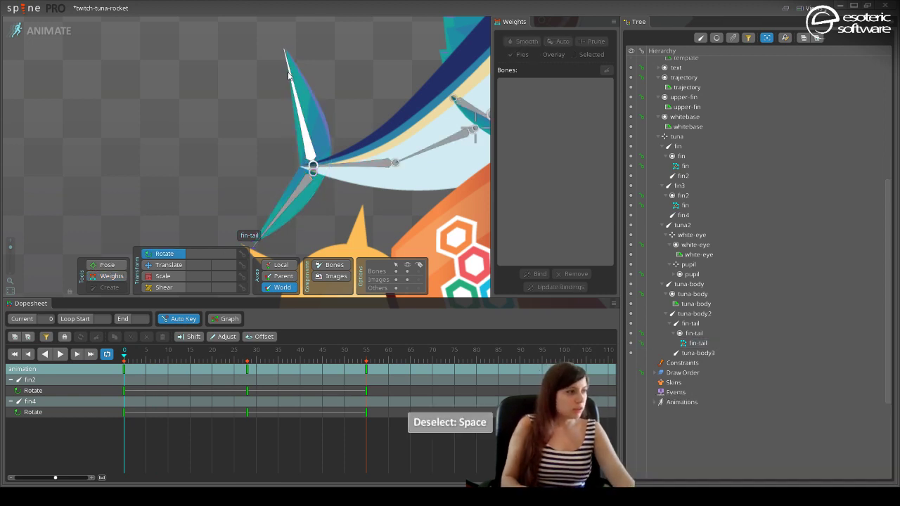
pyautogui.click(106, 265)
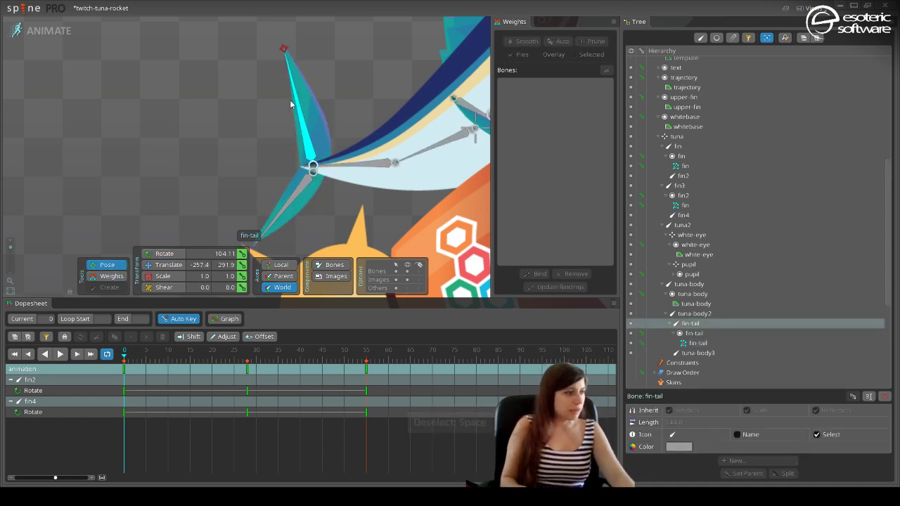
pyautogui.moveTo(295, 103); pyautogui.dragTo(177, 110)
pyautogui.click(367, 152)
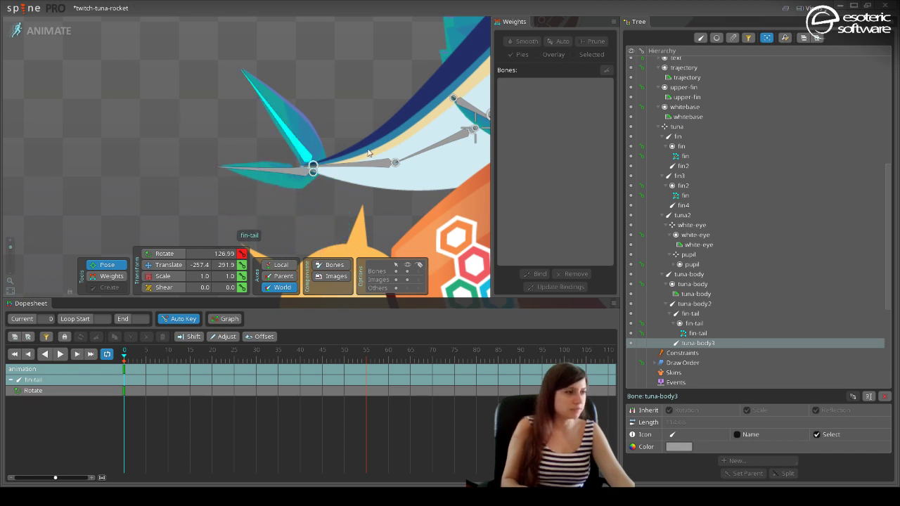
pyautogui.hotkey('ctrl', 's')
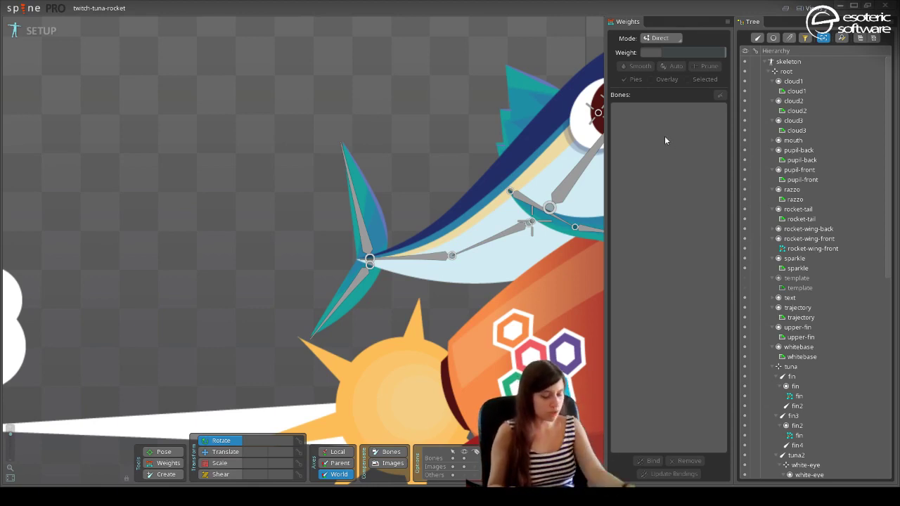
# In the fin-tail mesh, set the outer vertex at the upper lobe's widest point to 100% tuna-body2 weight, working in animate mode.
pyautogui.moveTo(486, 202); pyautogui.dragTo(277, 94)
pyautogui.scroll(-2, 234, 196)
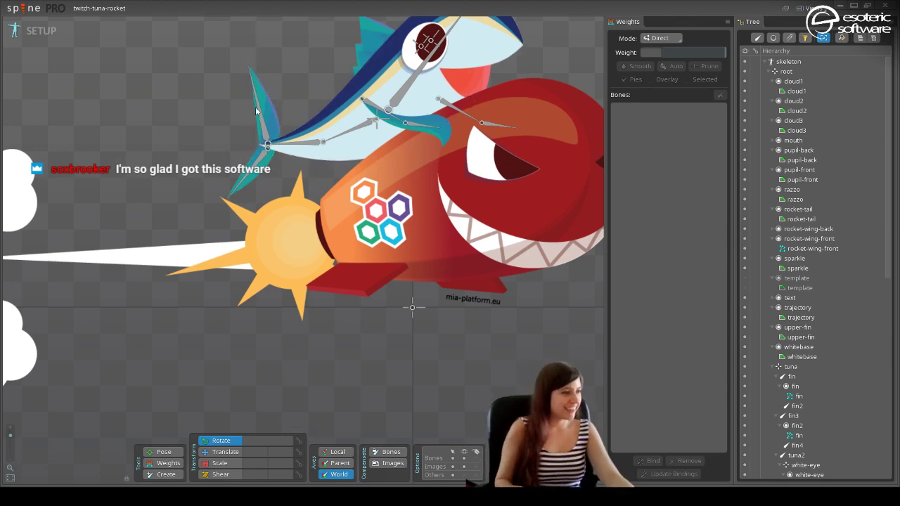
pyautogui.click(260, 112)
pyautogui.click(261, 111)
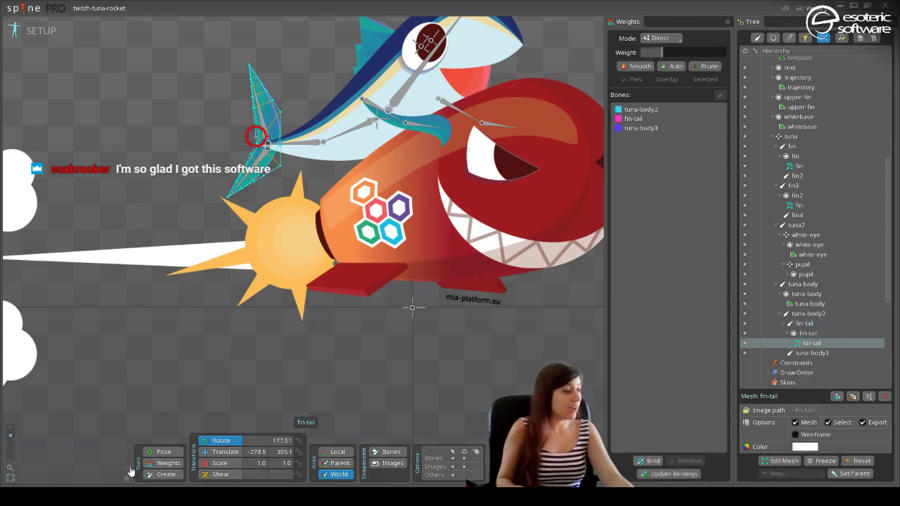
pyautogui.click(163, 463)
pyautogui.scroll(3, 200, 56)
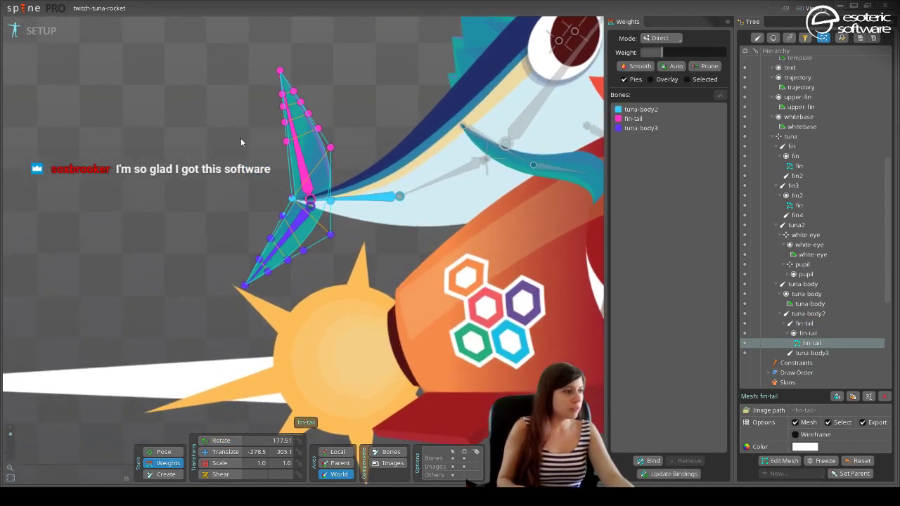
pyautogui.scroll(1, 240, 142)
pyautogui.moveTo(255, 148); pyautogui.dragTo(354, 163)
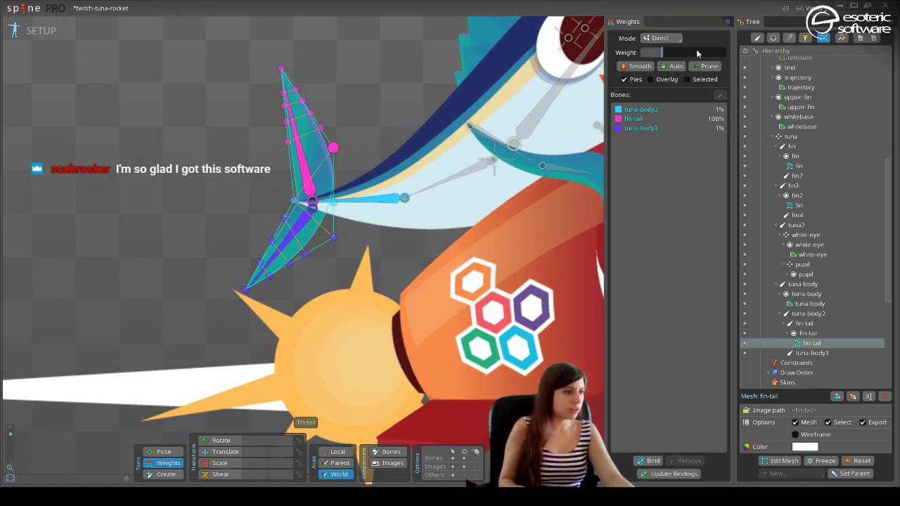
pyautogui.click(657, 110)
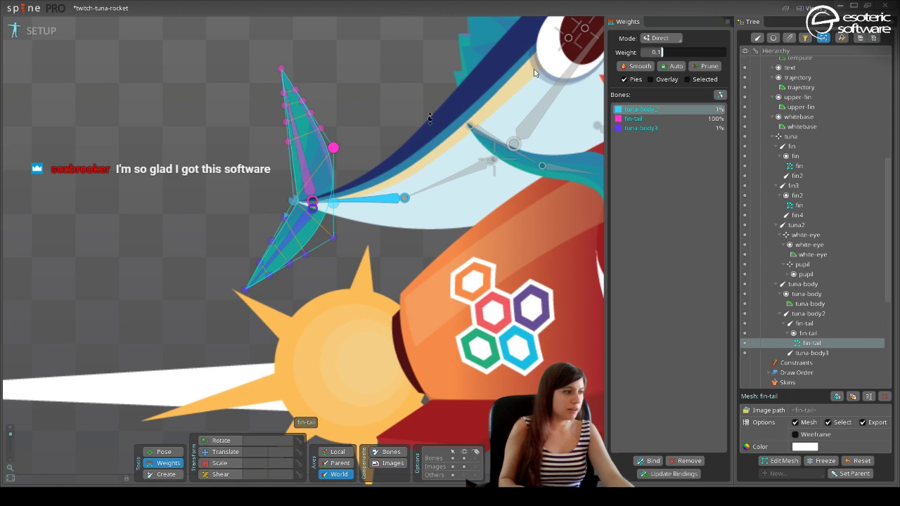
pyautogui.moveTo(675, 56); pyautogui.dragTo(692, 52)
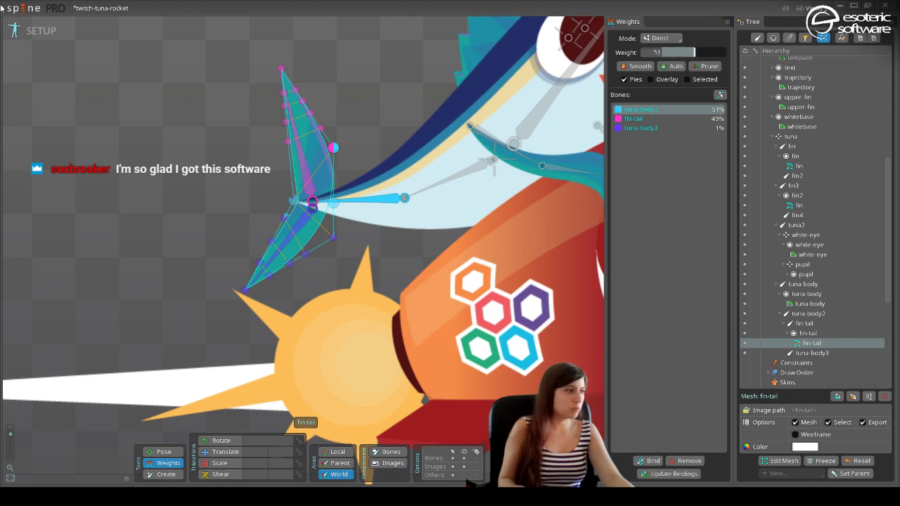
pyautogui.click(35, 30)
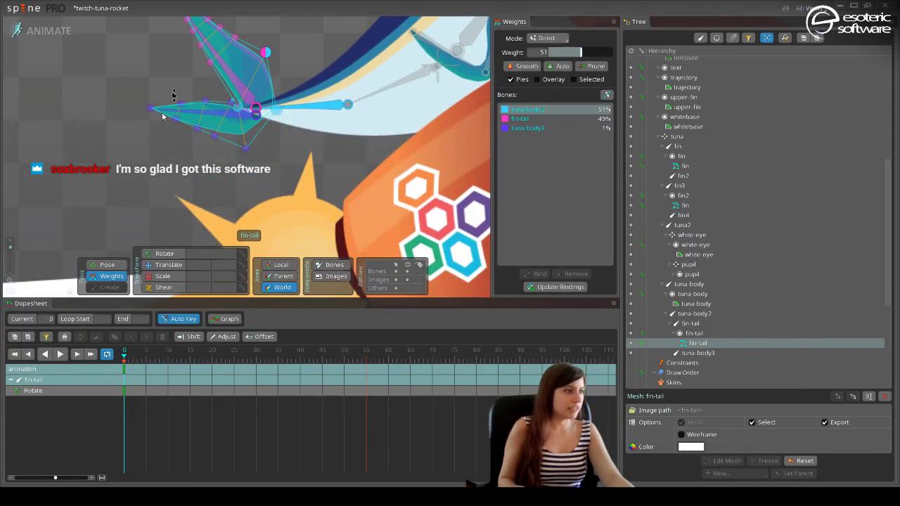
pyautogui.click(234, 70)
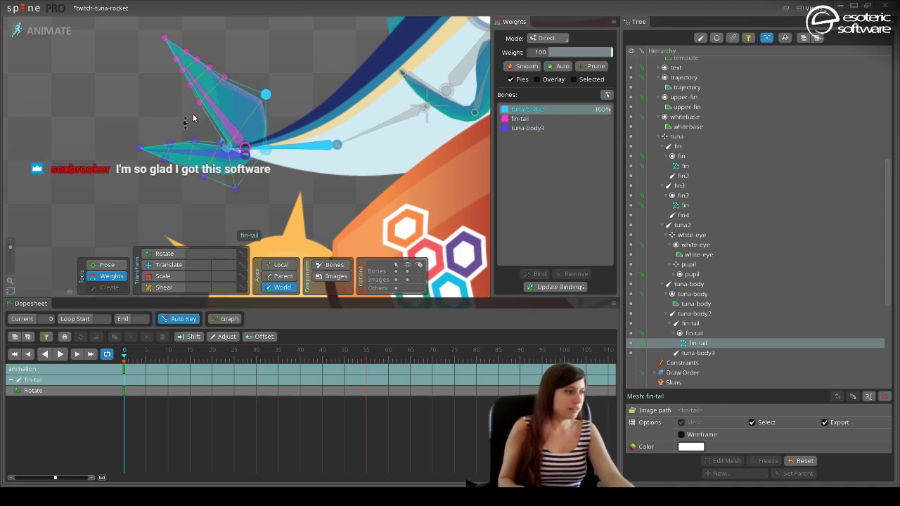
# Give the neighbouring vertex pair across the middle of the upper lobe a 91% tuna-body2 weight.
pyautogui.click(200, 103)
pyautogui.keyDown('ctrl'); pyautogui.click(224, 77); pyautogui.keyUp('ctrl')
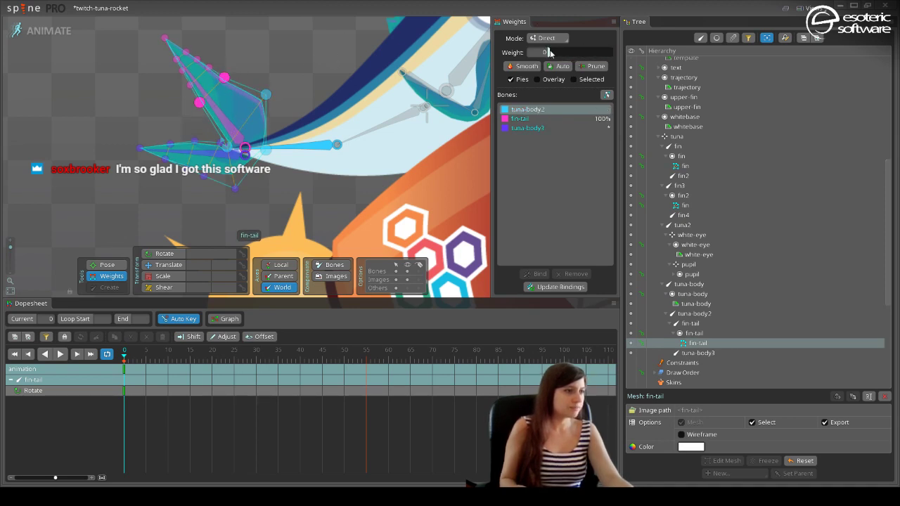
pyautogui.moveTo(549, 52); pyautogui.dragTo(605, 53)
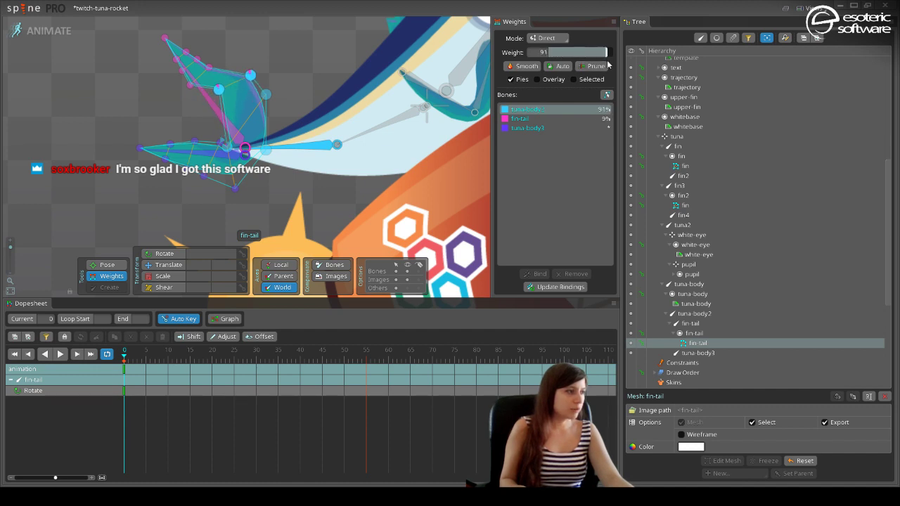
# Smooth the weights of the upper lobe's vertices between the middle and the tip repeatedly until they blend gradually.
pyautogui.click(191, 94)
pyautogui.moveTo(158, 57); pyautogui.dragTo(253, 92)
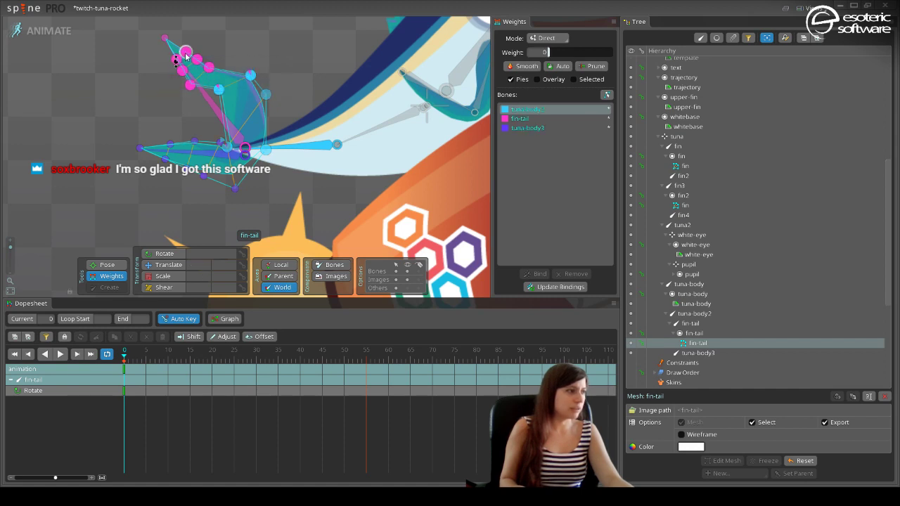
pyautogui.click(516, 67)
pyautogui.click(516, 66)
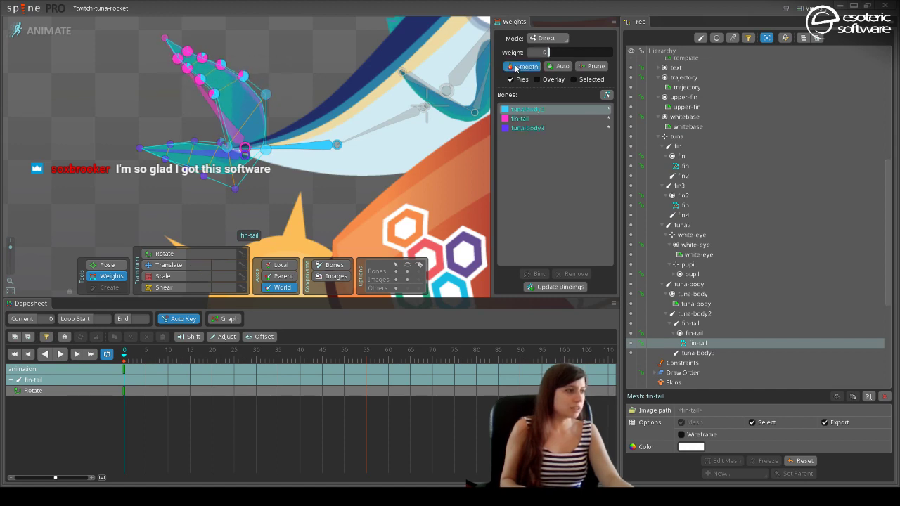
pyautogui.click(516, 66)
pyautogui.click(516, 68)
pyautogui.click(516, 67)
pyautogui.click(516, 67)
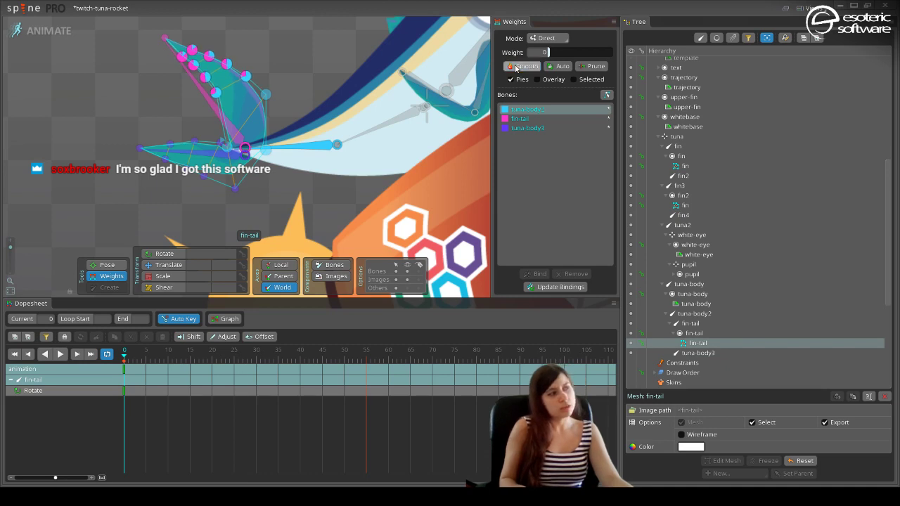
pyautogui.click(517, 68)
pyautogui.click(517, 68)
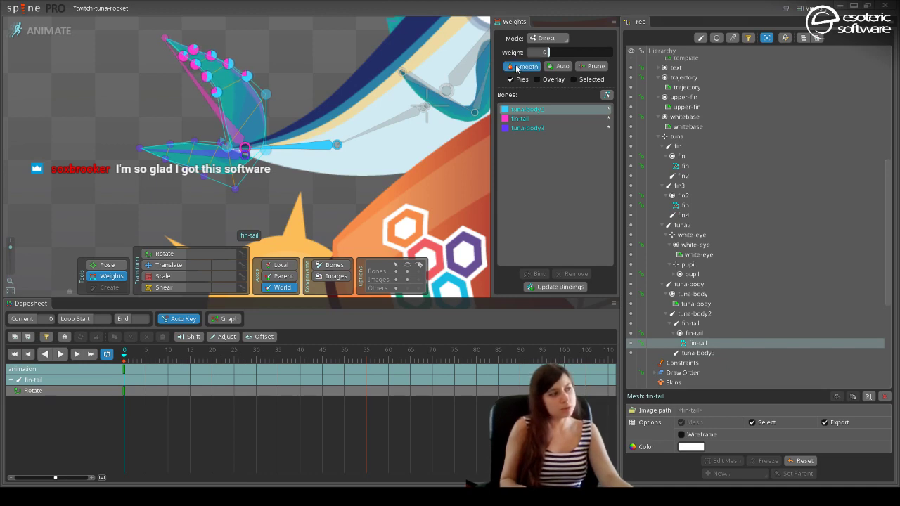
pyautogui.click(517, 68)
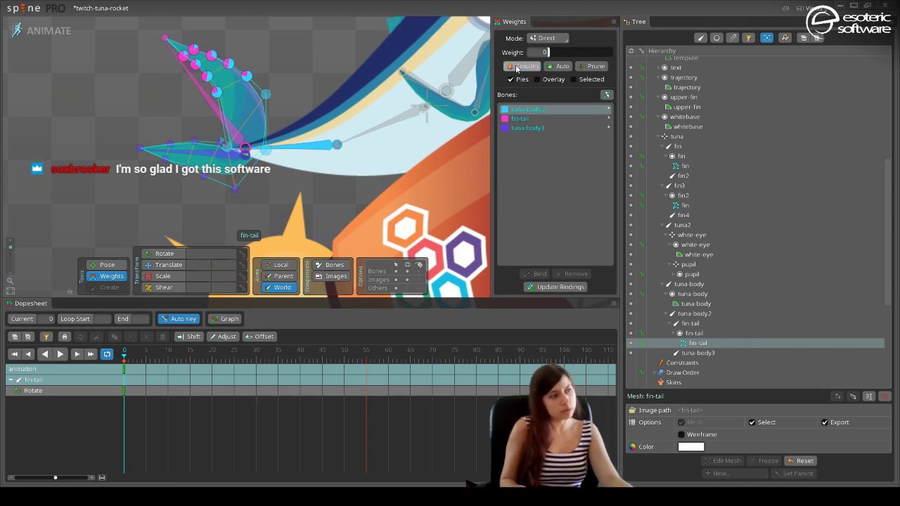
# Select the lower lobe's vertices between the tip and the tail base, and smooth their weights several times.
pyautogui.click(172, 198)
pyautogui.moveTo(161, 121); pyautogui.dragTo(223, 206)
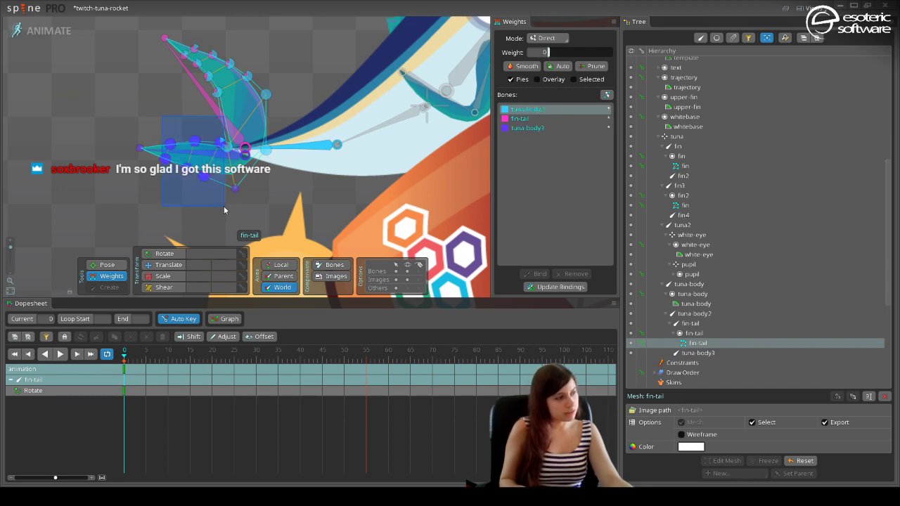
pyautogui.click(531, 66)
pyautogui.click(533, 68)
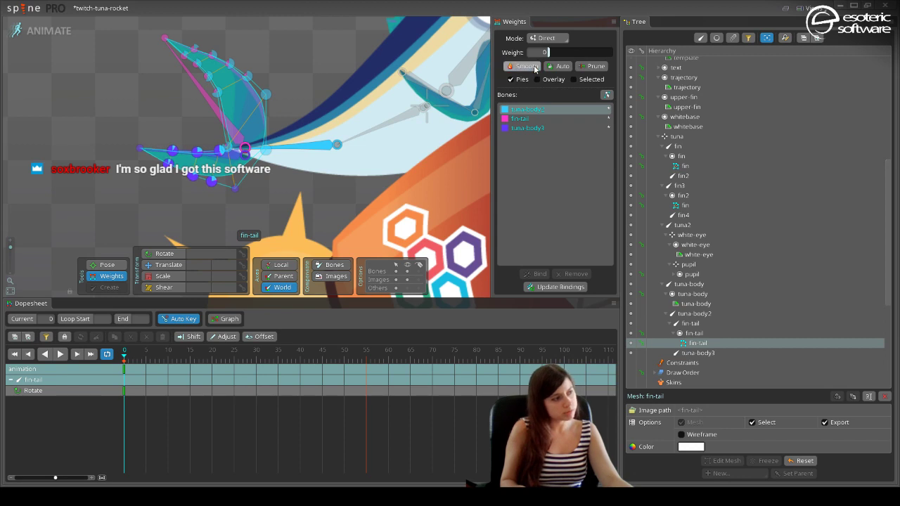
pyautogui.click(534, 69)
pyautogui.click(538, 70)
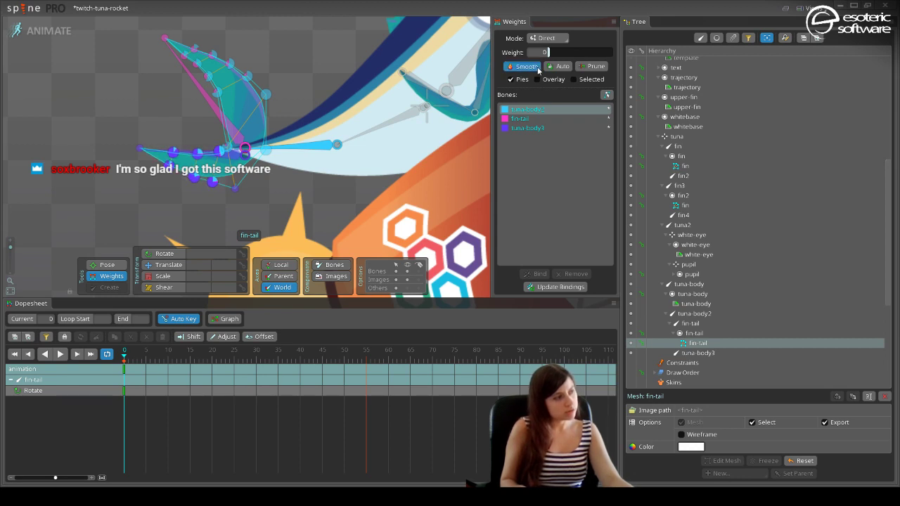
pyautogui.click(540, 69)
pyautogui.click(541, 70)
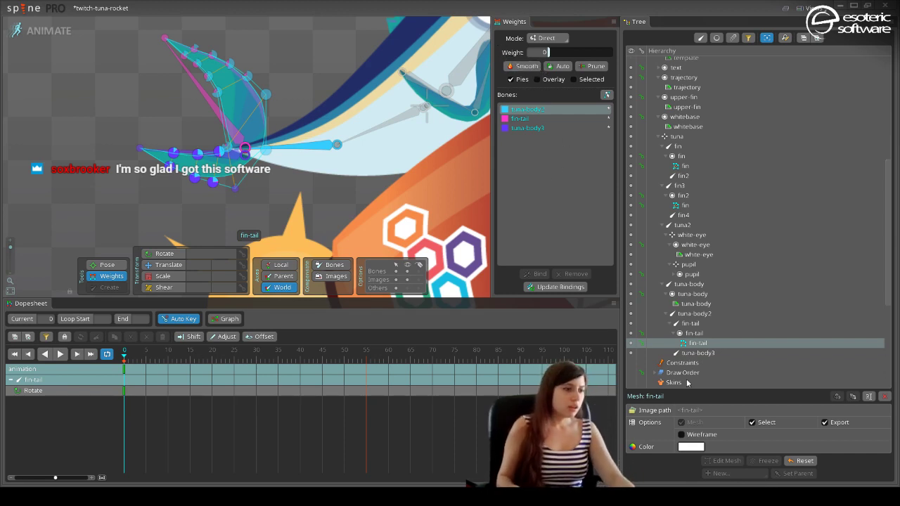
# Remove the fin-tail bone's influence from the selected vertices of the lower lobe.
pyautogui.click(527, 120)
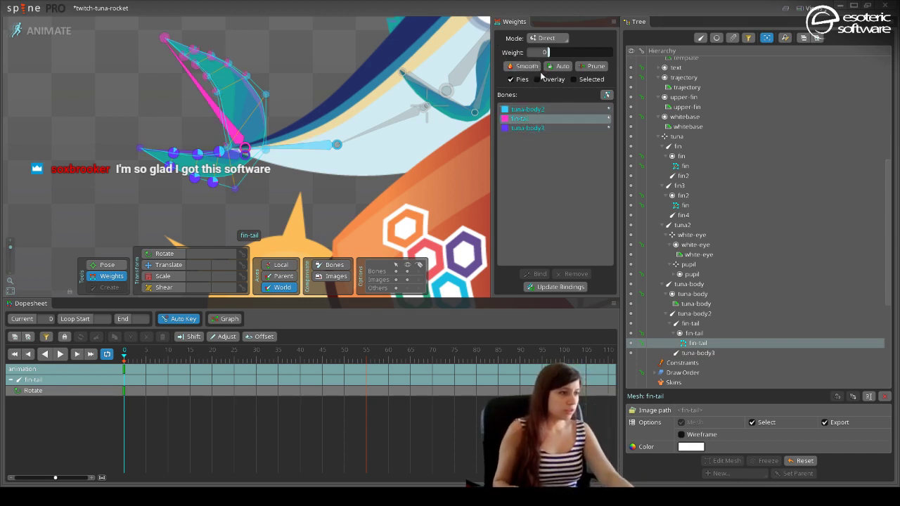
pyautogui.click(540, 68)
pyautogui.click(540, 69)
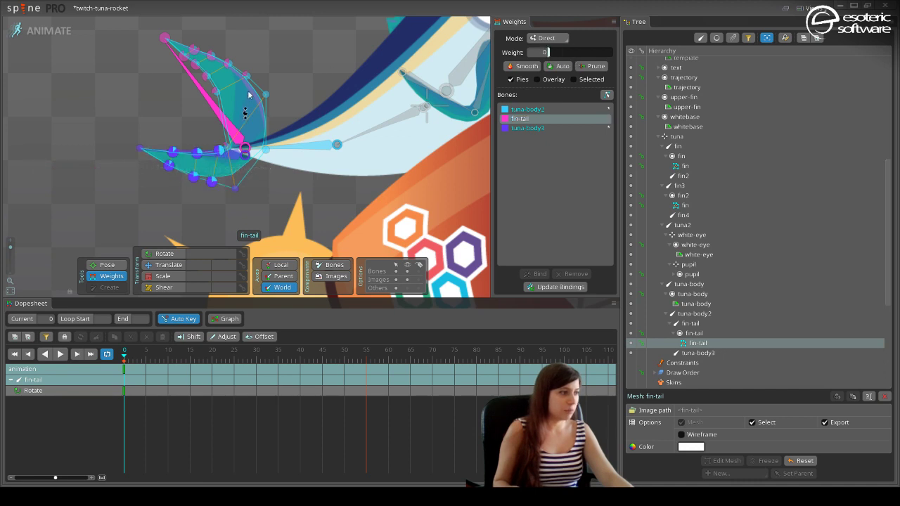
# Select the upper lobe's vertices below the tip and remove the tuna-body3 bone's influence from them.
pyautogui.click(230, 63)
pyautogui.click(177, 107)
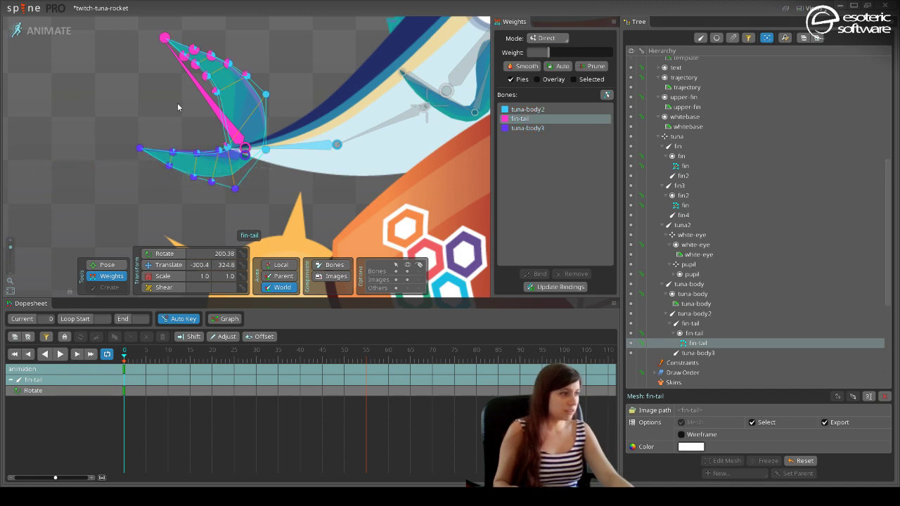
pyautogui.moveTo(176, 117); pyautogui.dragTo(280, 35)
pyautogui.click(535, 128)
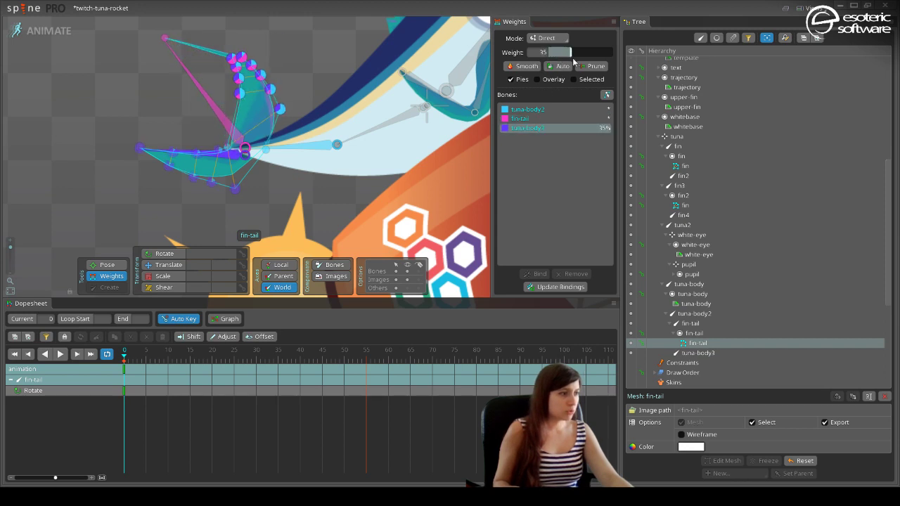
pyautogui.moveTo(319, 61); pyautogui.dragTo(291, 61)
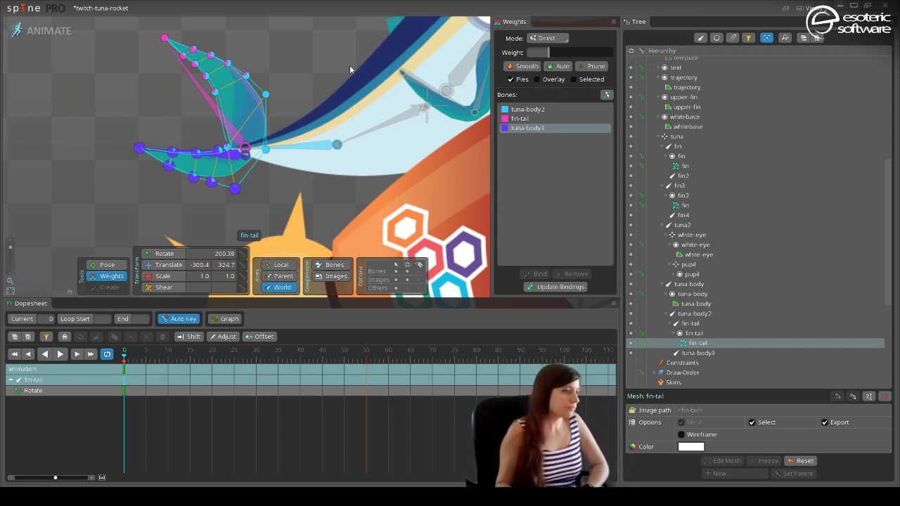
# With the weight display off, adjust the tuna-body2 weight of the vertex pair nearest the upper lobe's tip.
pyautogui.click(103, 276)
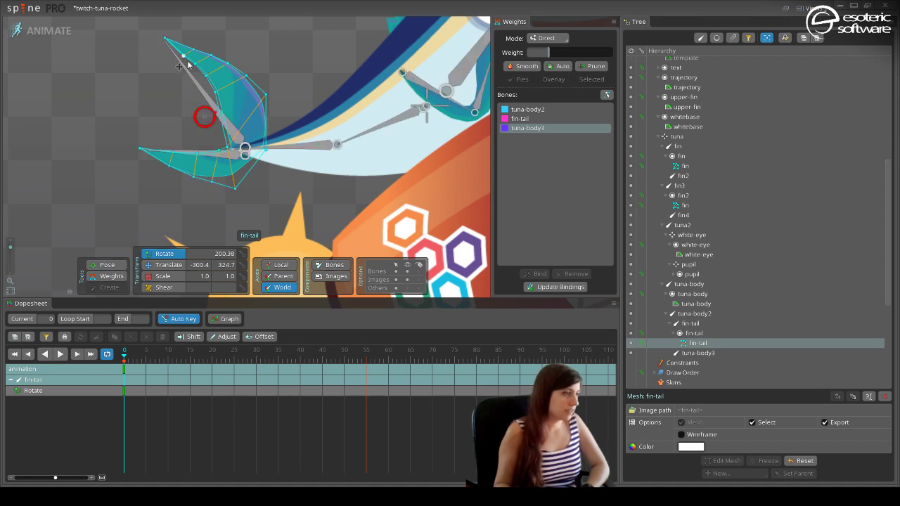
pyautogui.click(182, 54)
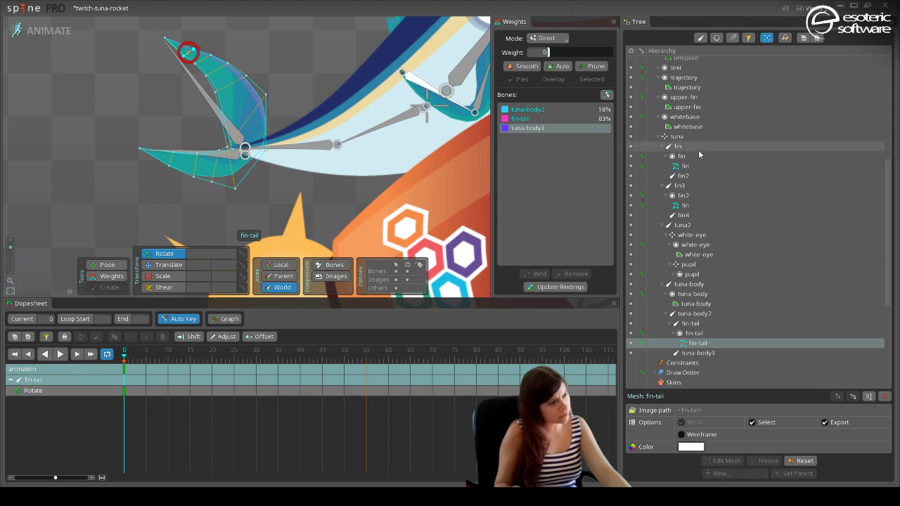
pyautogui.click(538, 109)
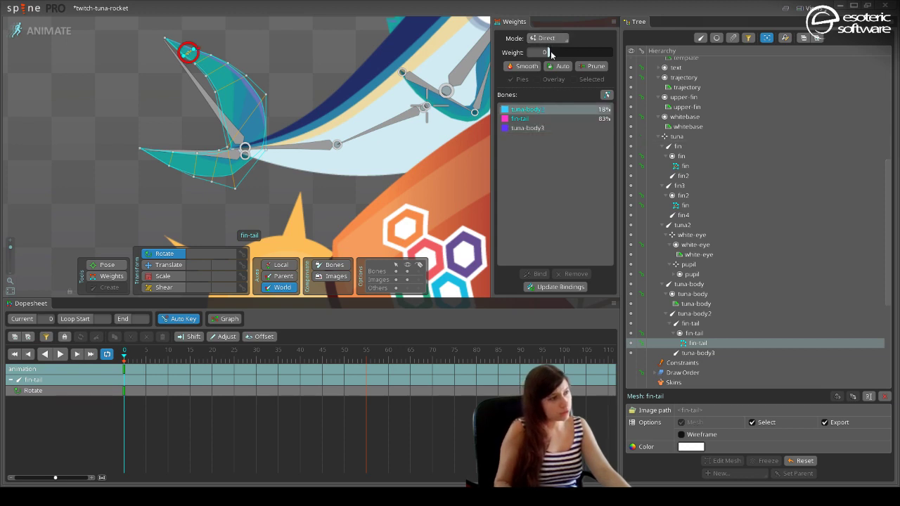
pyautogui.moveTo(552, 53); pyautogui.dragTo(563, 52)
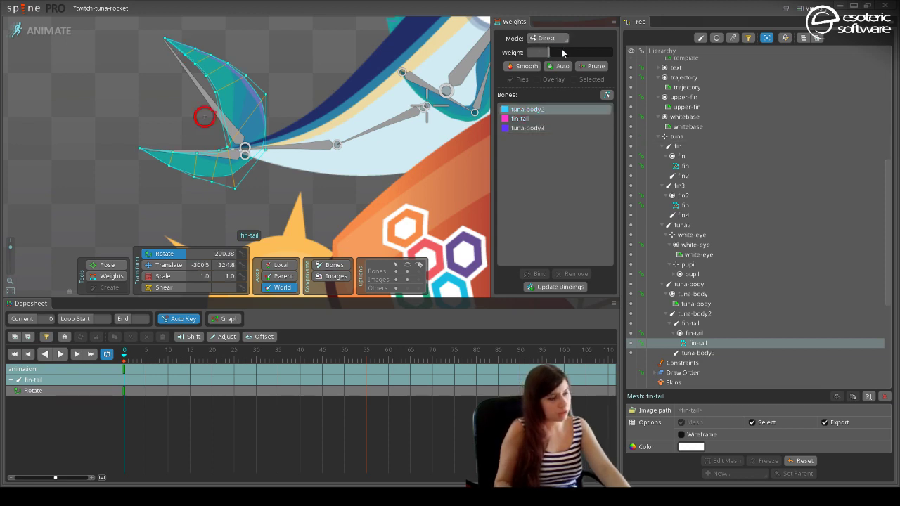
pyautogui.click(129, 194)
# Swing the fin-tail bone toward the body and rotate the tuna-body3 bone to about 187° to test the tail's deformation.
pyautogui.click(149, 154)
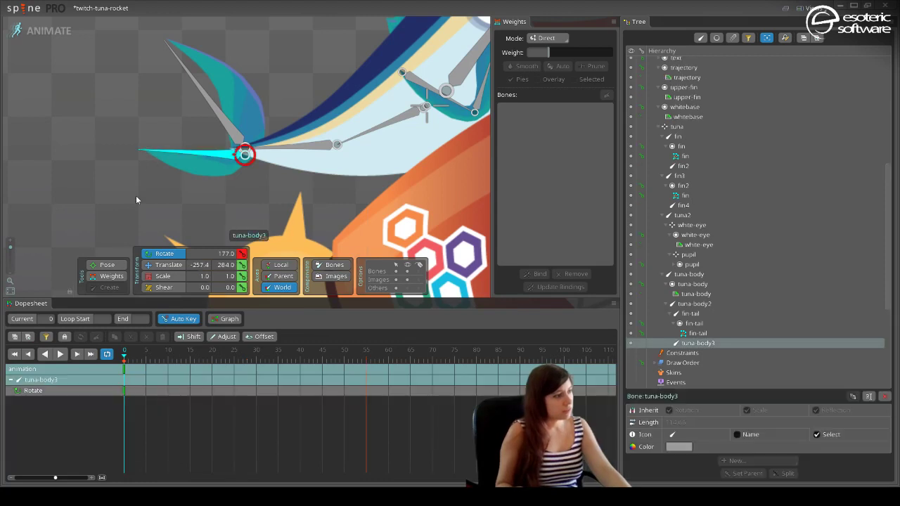
pyautogui.press('c')
pyautogui.moveTo(175, 69); pyautogui.dragTo(273, 76)
pyautogui.click(209, 151)
pyautogui.moveTo(209, 151); pyautogui.dragTo(175, 184)
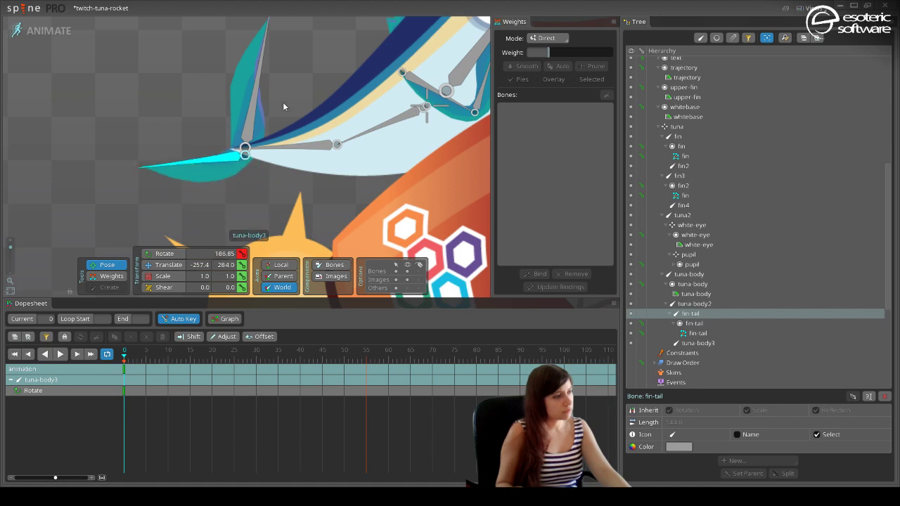
# Swing the fin-tail bone farther toward the body and select the upper lobe's widest body-side vertex to check its bone weights.
pyautogui.moveTo(261, 99); pyautogui.dragTo(158, 163)
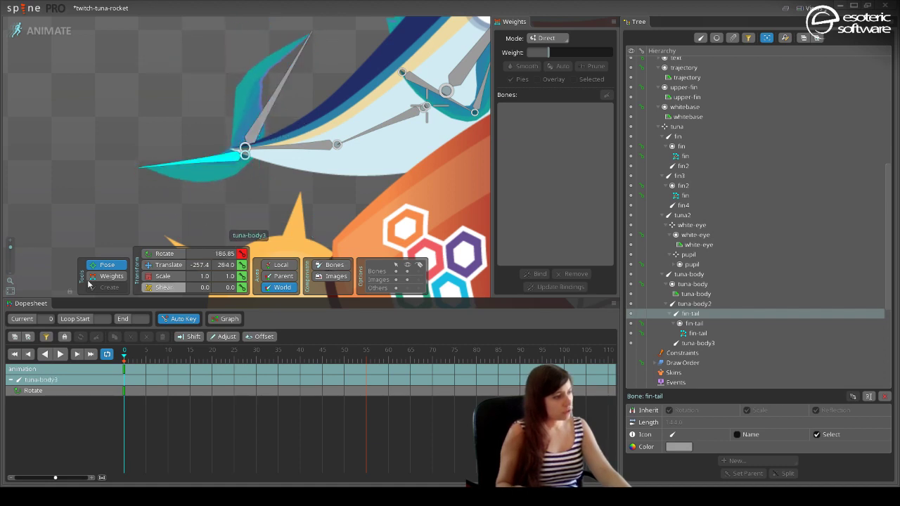
pyautogui.press('w')
pyautogui.click(271, 98)
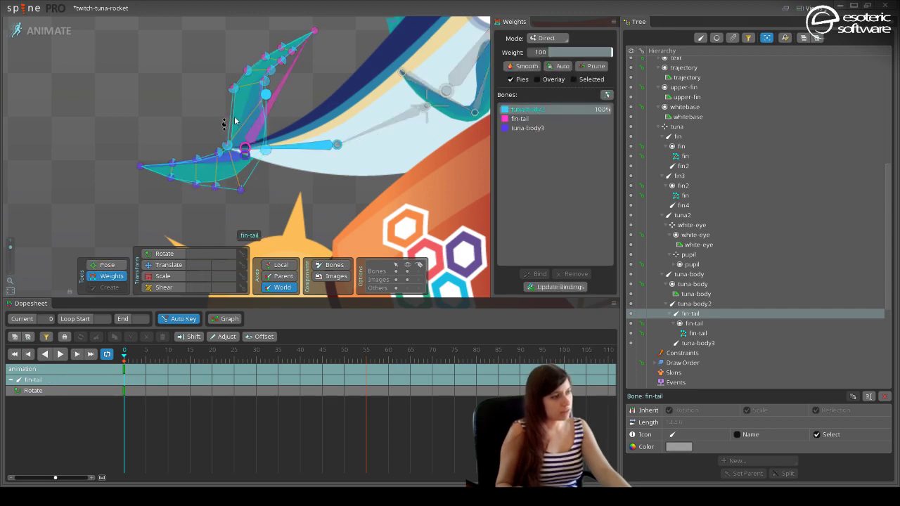
# In setup mode, add a vertex on the upper lobe's rear edge of the fin-tail mesh and connect it to the widest body-side vertex.
pyautogui.click(56, 31)
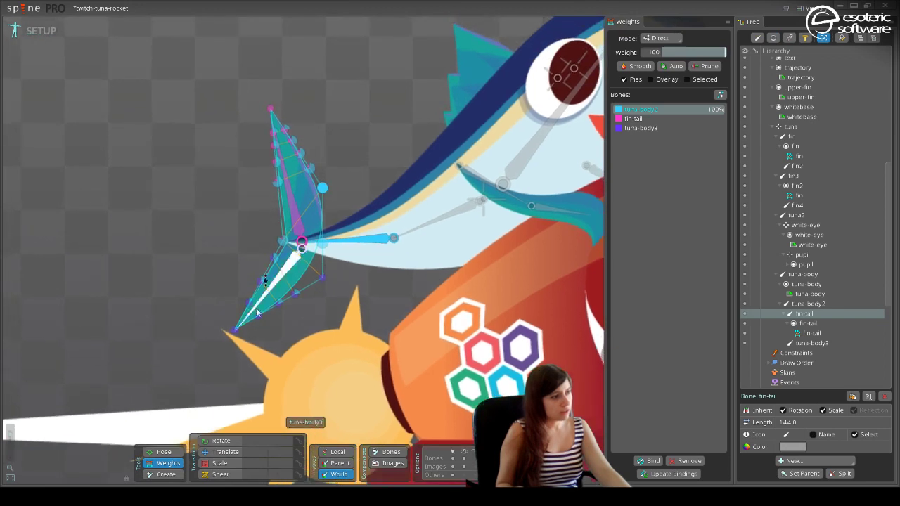
pyautogui.click(811, 333)
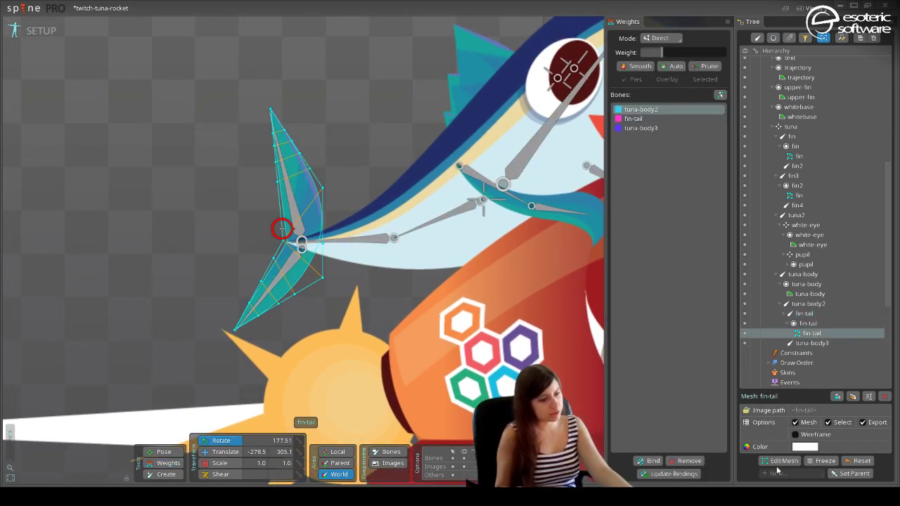
pyautogui.click(782, 461)
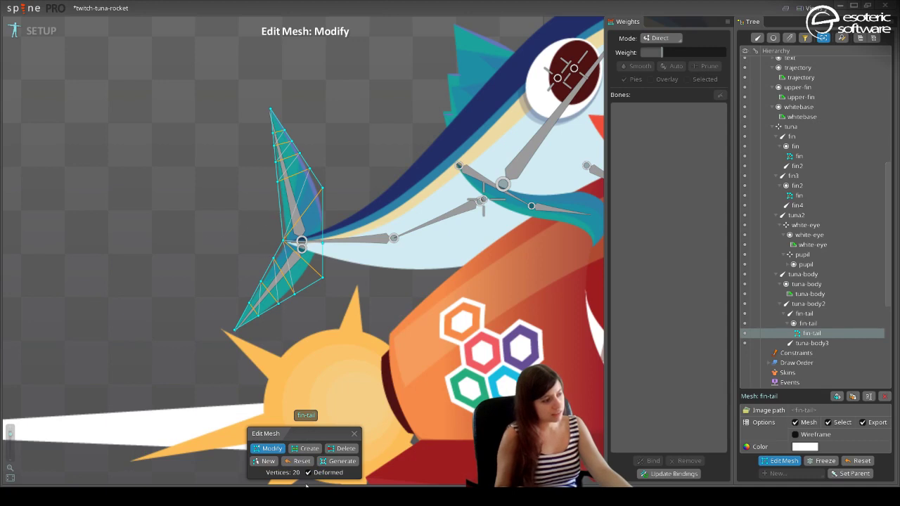
pyautogui.click(345, 448)
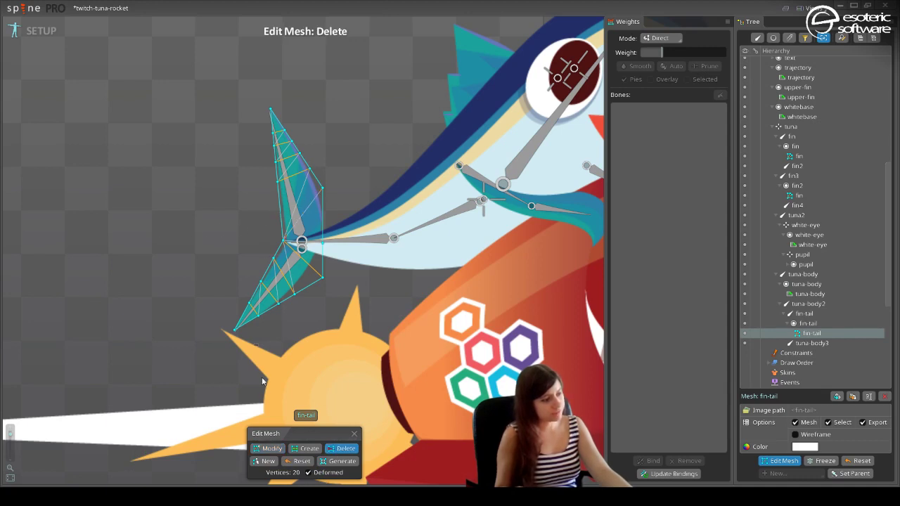
pyautogui.click(306, 448)
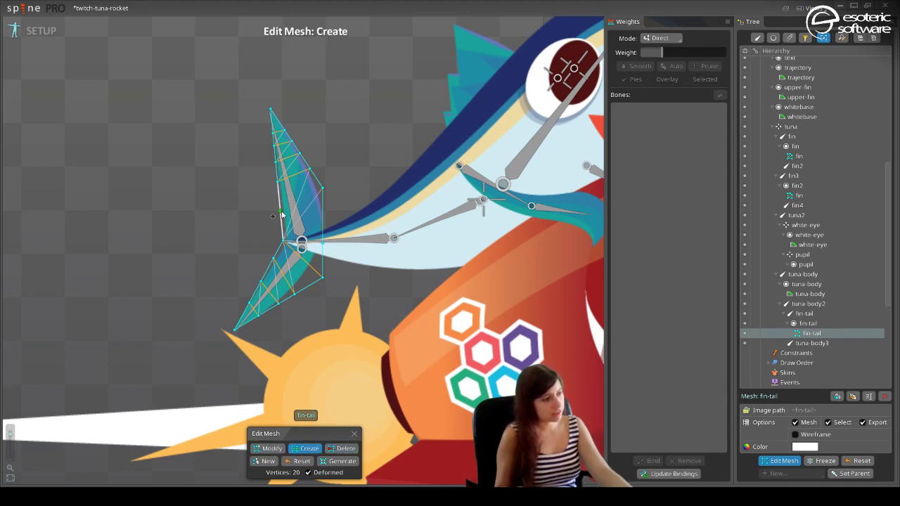
pyautogui.click(280, 213)
pyautogui.moveTo(282, 214); pyautogui.dragTo(301, 233)
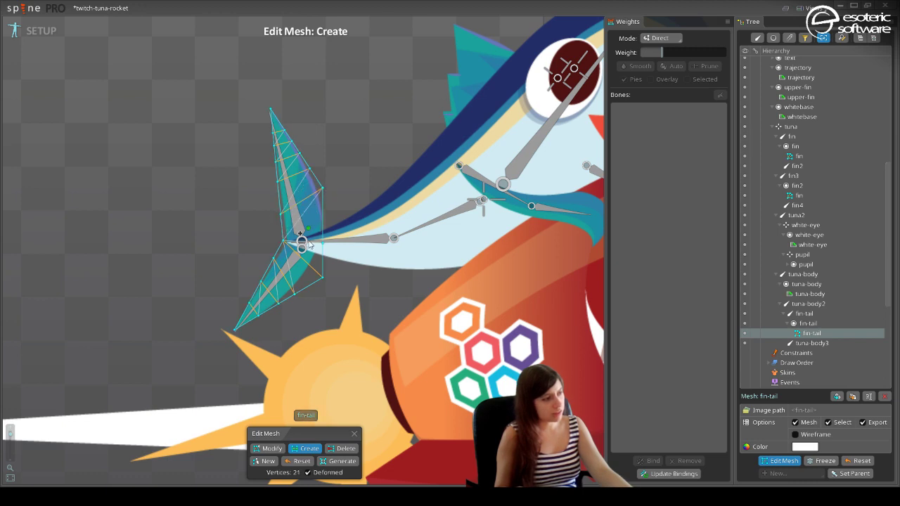
pyautogui.click(779, 463)
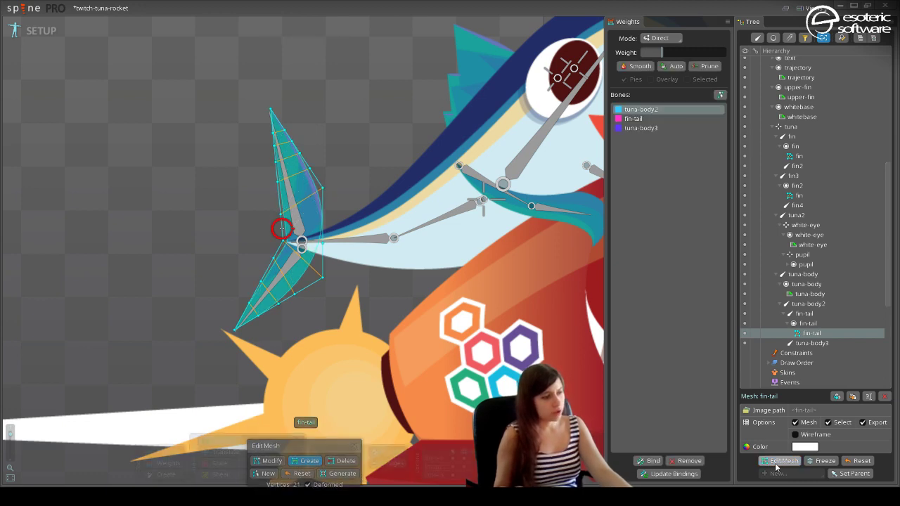
# Examine the bent upper lobe in animate mode around its widest body-side vertex.
pyautogui.click(32, 39)
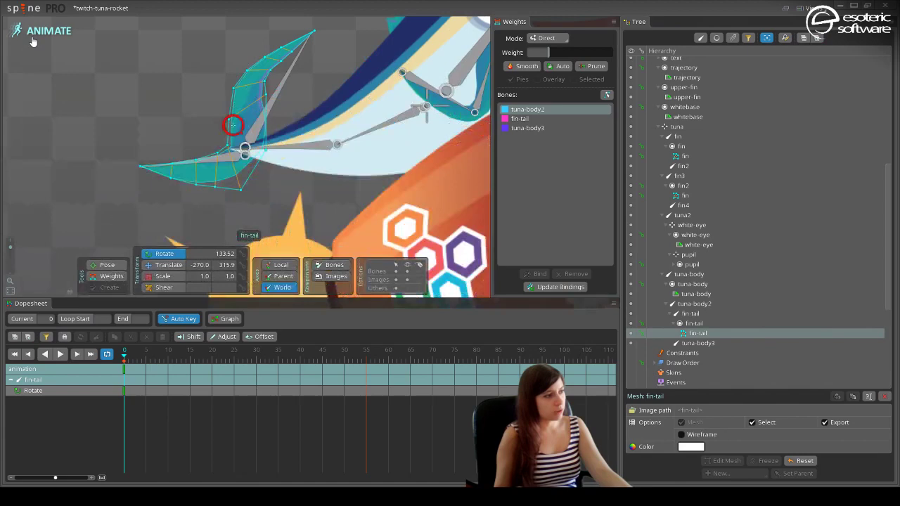
pyautogui.click(266, 96)
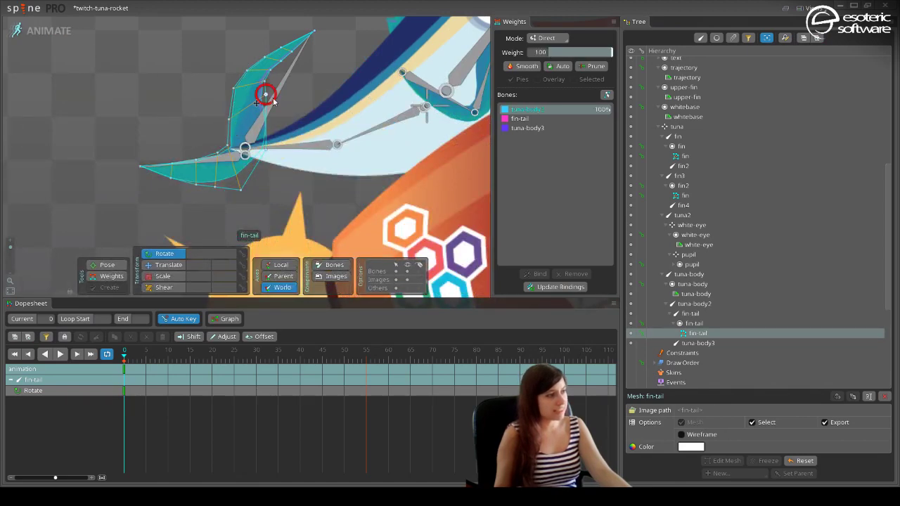
pyautogui.scroll(6, 274, 102)
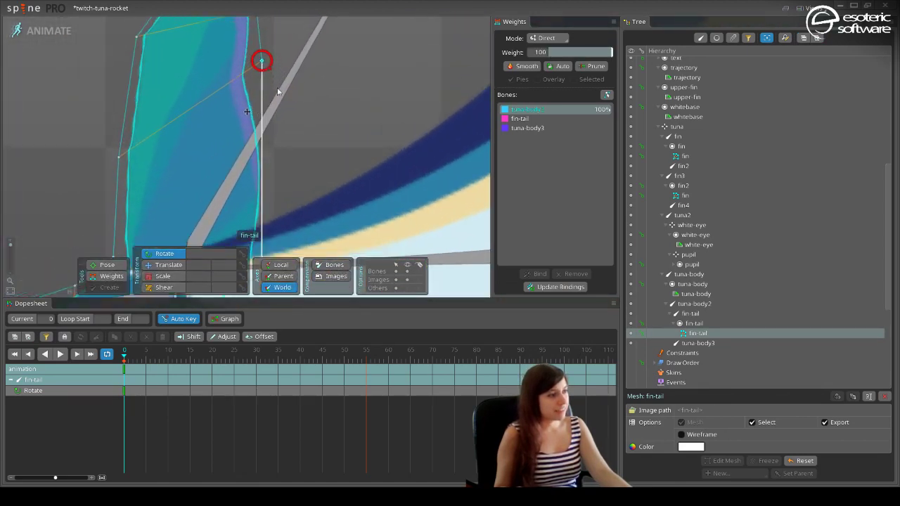
pyautogui.scroll(-2, 327, 199)
pyautogui.scroll(2, 384, 214)
pyautogui.scroll(-2, 353, 180)
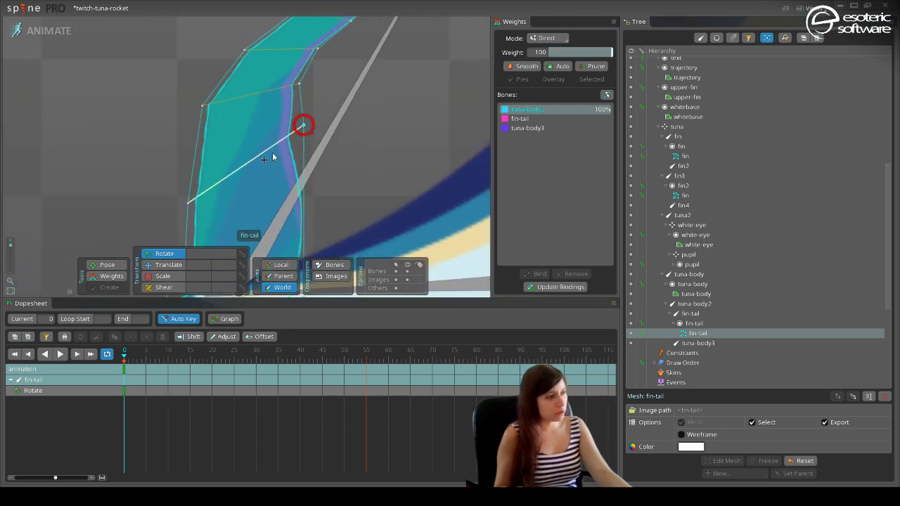
pyautogui.scroll(-5, 309, 70)
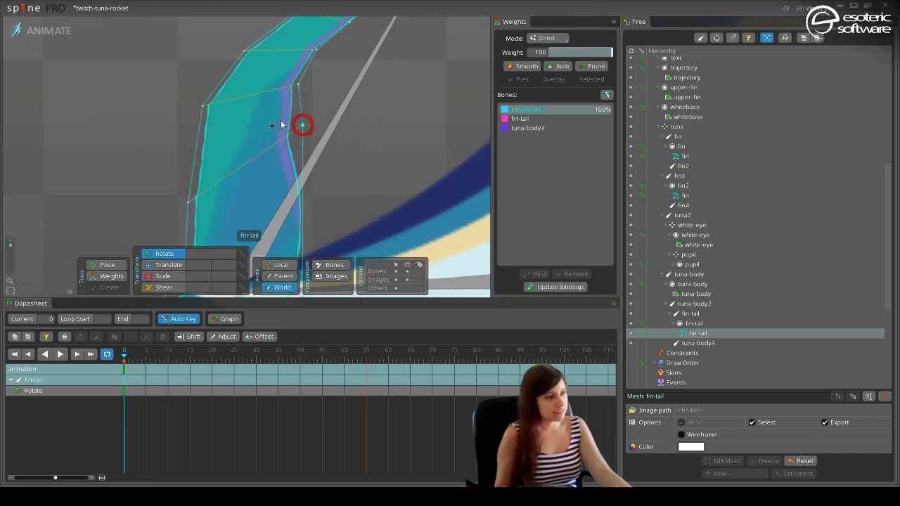
# Back in setup mode, add a fin-tail mesh vertex on the upper lobe's body-side edge, between its widest vertex and its base.
pyautogui.click(39, 31)
pyautogui.scroll(5, 220, 197)
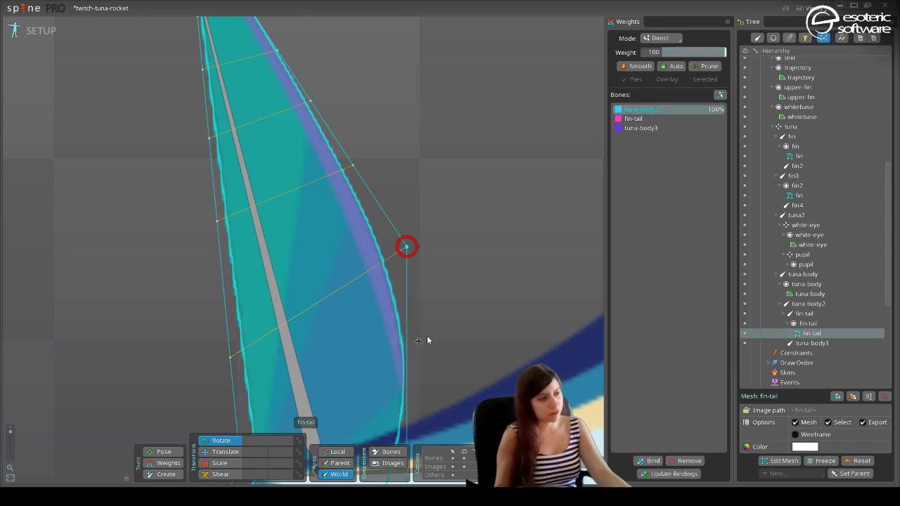
pyautogui.moveTo(376, 237); pyautogui.dragTo(386, 147)
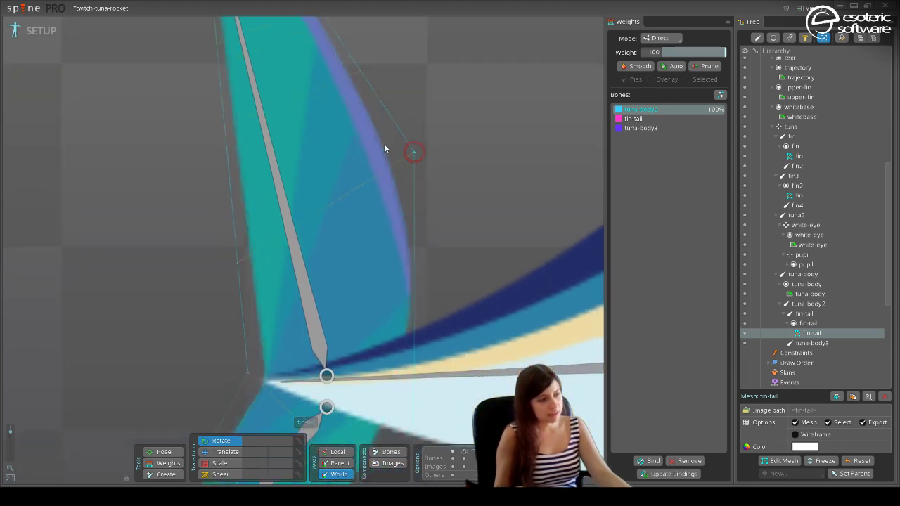
pyautogui.click(780, 460)
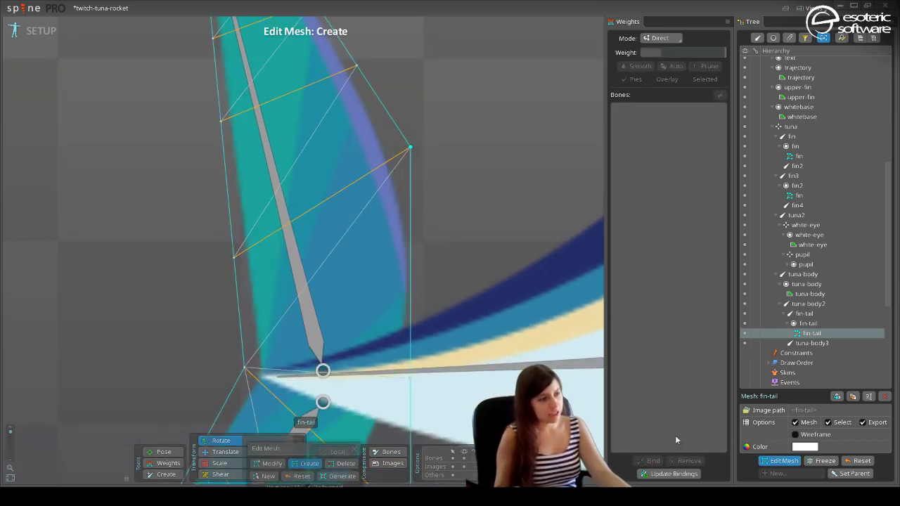
pyautogui.click(410, 246)
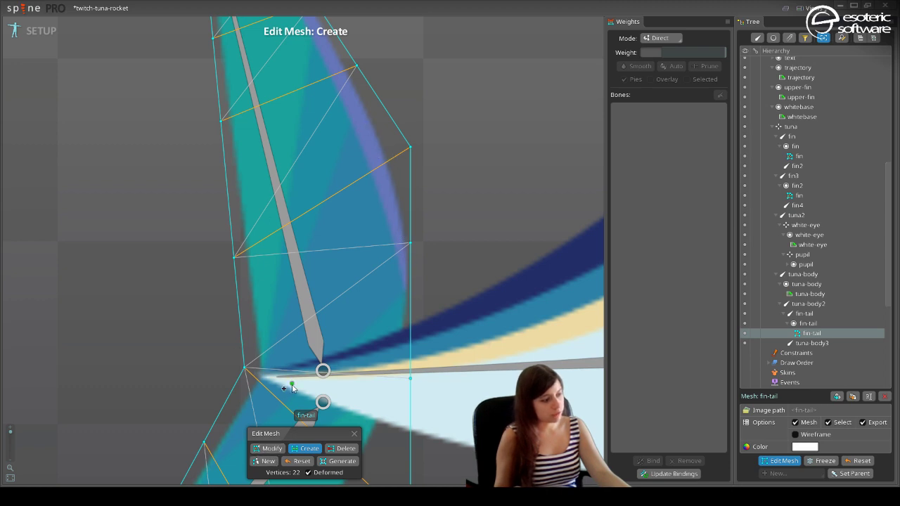
# Move the upper lobe's two lower body-side mesh vertices inward to hug the painted fin edge.
pyautogui.click(270, 448)
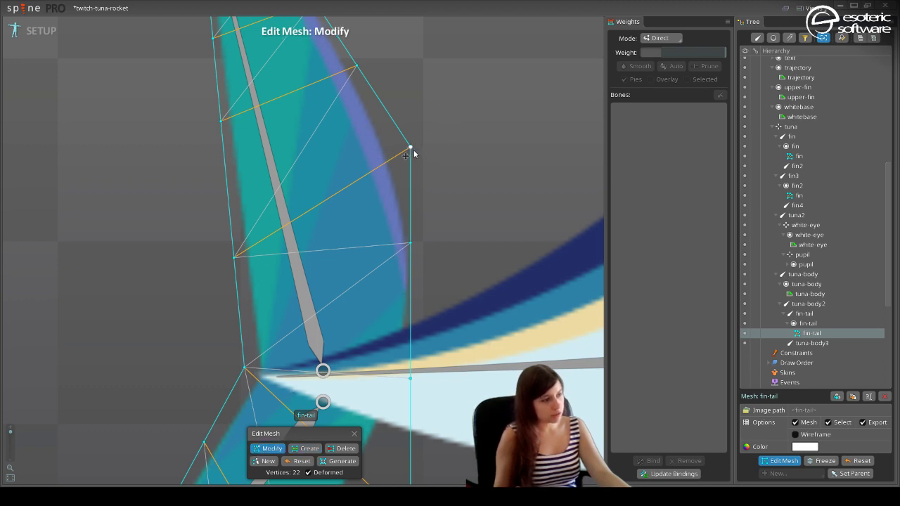
pyautogui.moveTo(413, 150); pyautogui.dragTo(386, 170)
pyautogui.hotkey('ctrl', 'z')
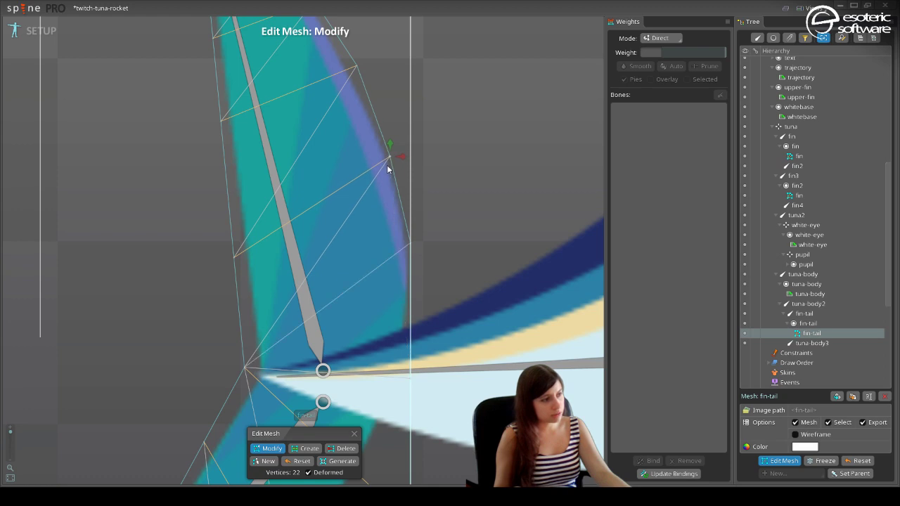
pyautogui.click(357, 66)
pyautogui.moveTo(348, 80); pyautogui.dragTo(341, 83)
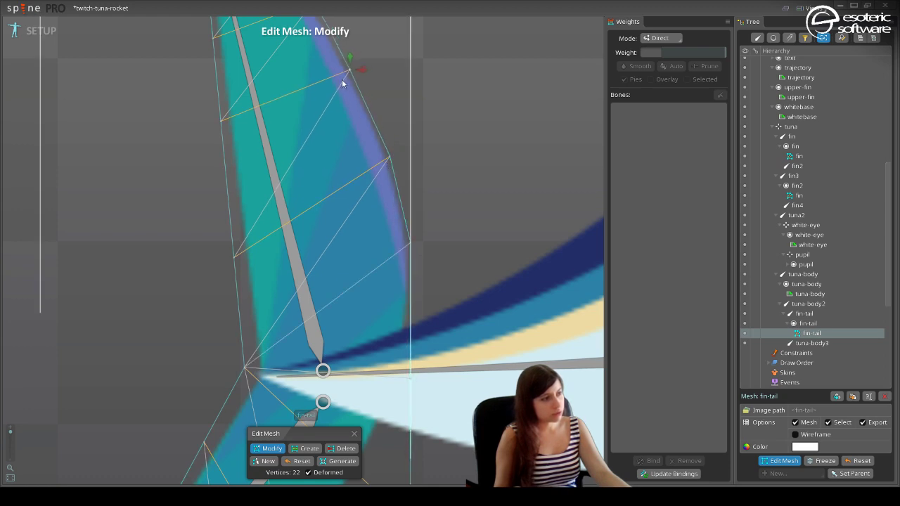
# Pull the upper lobe's rear-edge mesh vertices in toward the artwork, finish the mesh edit and save the project.
pyautogui.moveTo(232, 259); pyautogui.dragTo(246, 250)
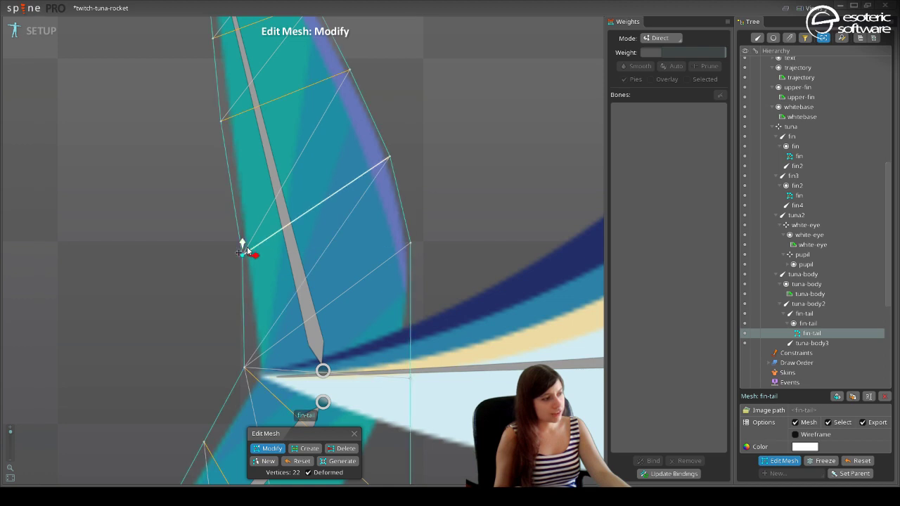
pyautogui.moveTo(222, 122); pyautogui.dragTo(239, 122)
pyautogui.scroll(3, 239, 125)
pyautogui.scroll(-3, 239, 128)
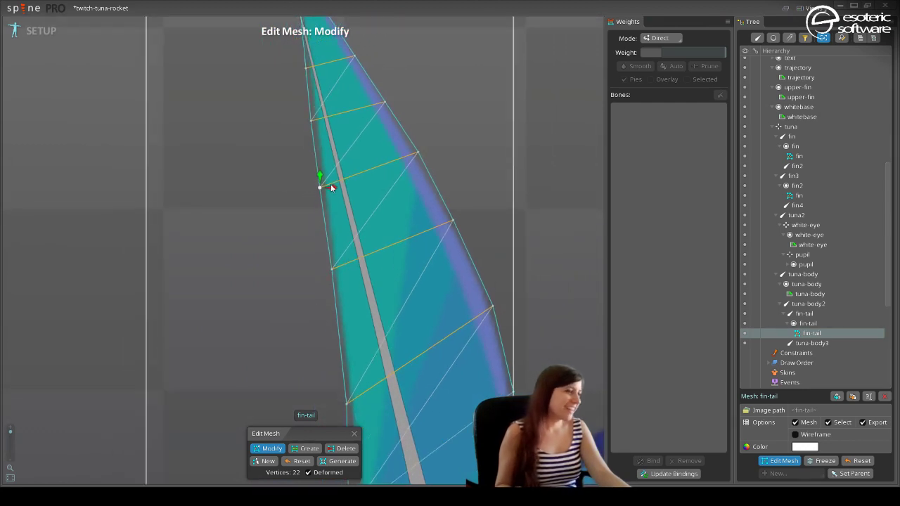
pyautogui.scroll(-1, 390, 230)
pyautogui.scroll(-2, 390, 230)
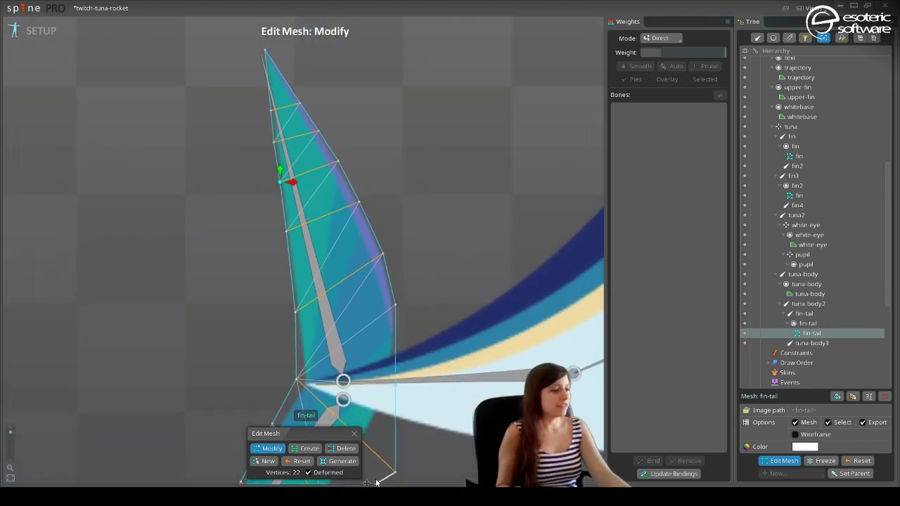
pyautogui.click(354, 433)
pyautogui.hotkey('ctrl', 's')
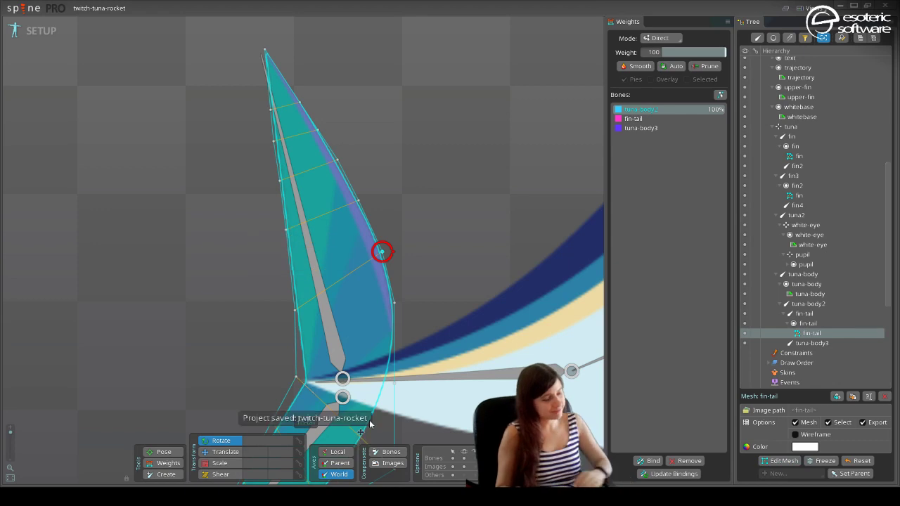
# Edit the fin-tail mesh to bring the lower lobe's body-side vertices in close to the painted fin edge.
pyautogui.scroll(-2, 364, 394)
pyautogui.moveTo(368, 353); pyautogui.dragTo(423, 207)
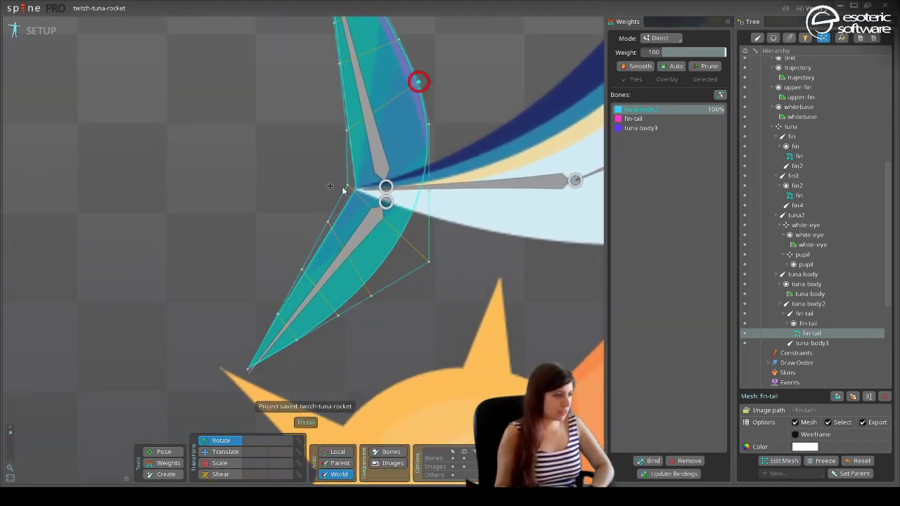
pyautogui.click(428, 262)
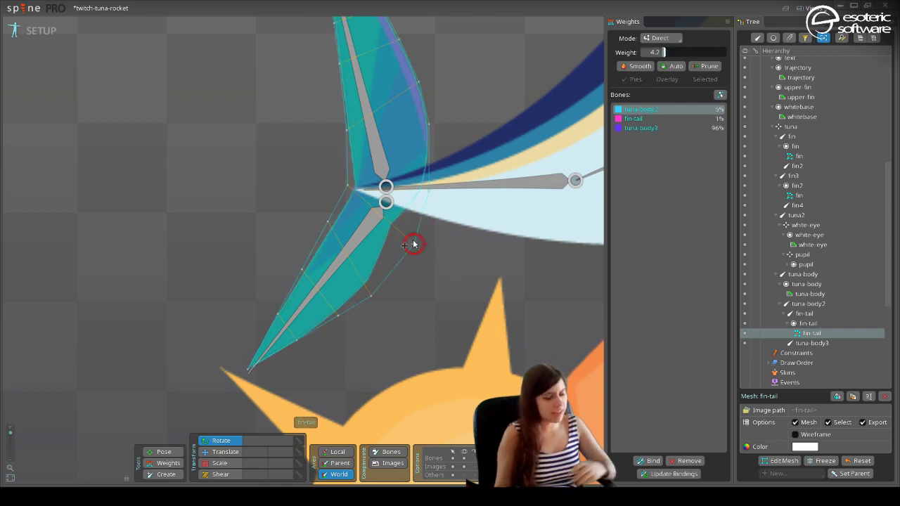
pyautogui.hotkey('ctrl', 'z')
pyautogui.click(790, 463)
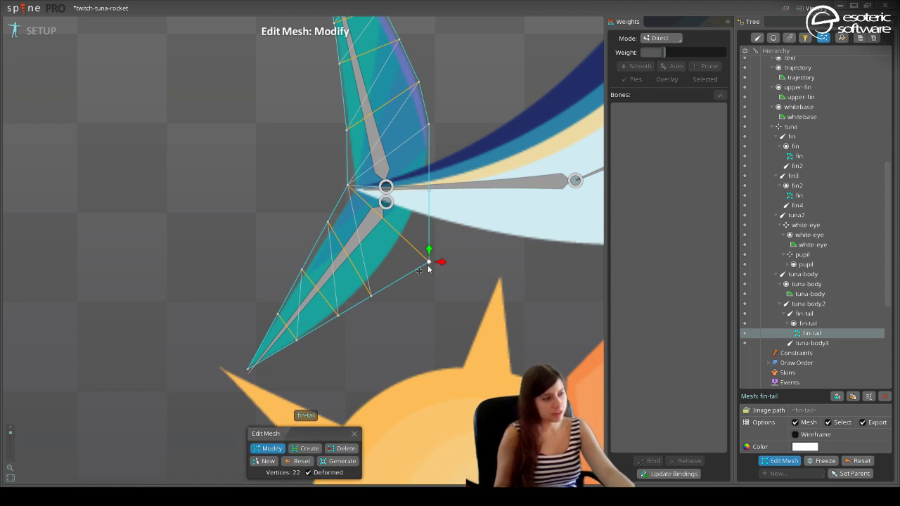
pyautogui.moveTo(430, 263); pyautogui.dragTo(402, 235)
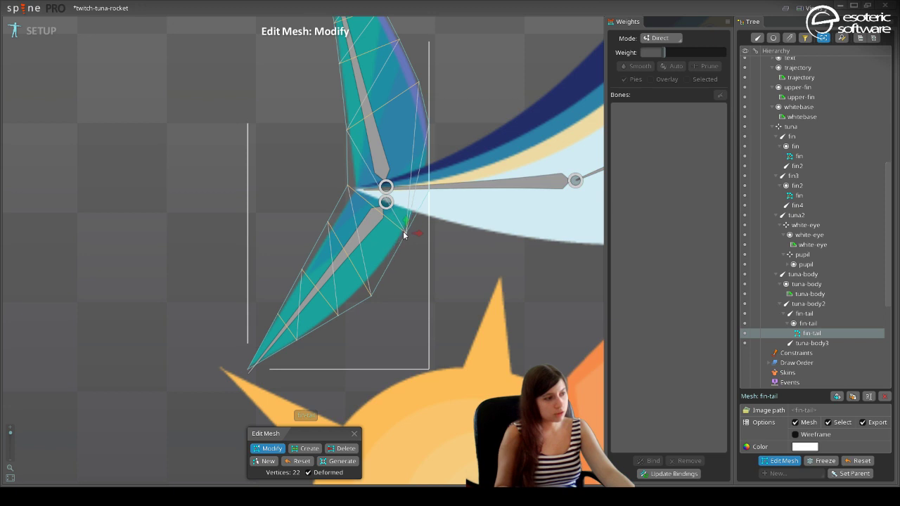
pyautogui.moveTo(371, 298); pyautogui.dragTo(366, 285)
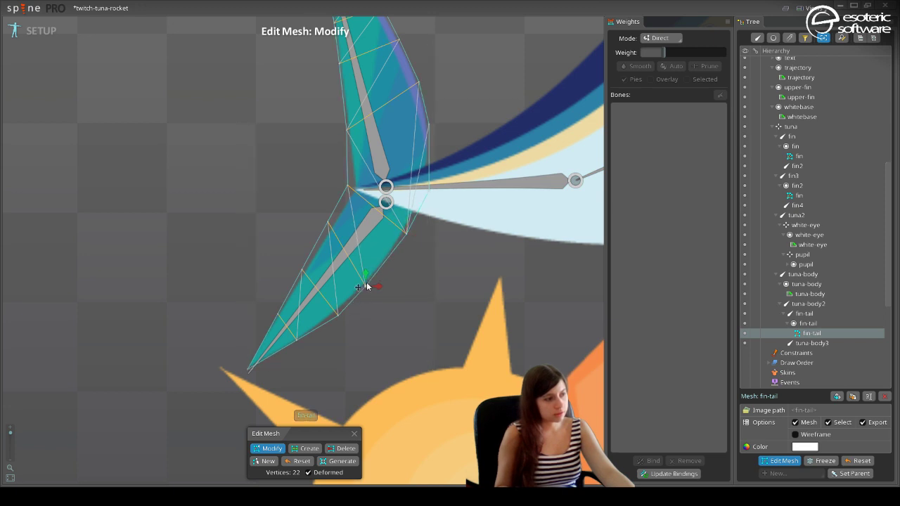
pyautogui.moveTo(337, 314); pyautogui.dragTo(336, 309)
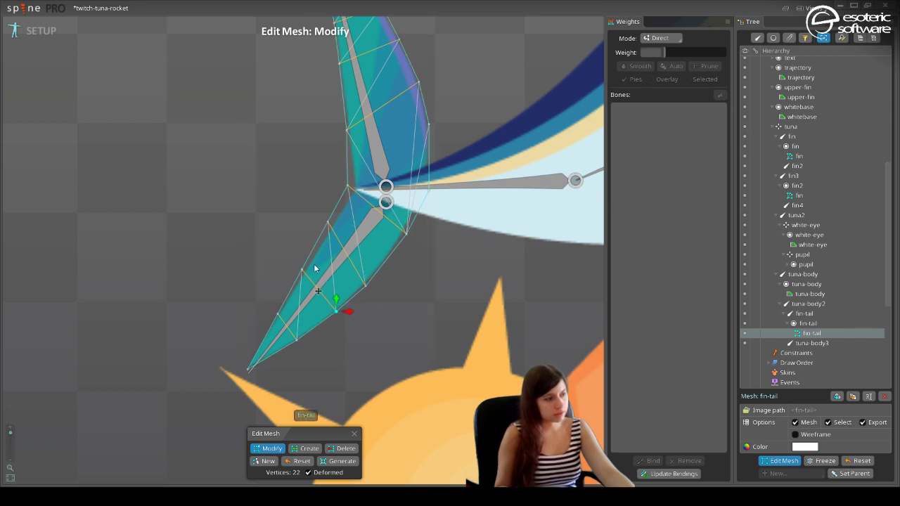
# Move the lower lobe's rear-edge vertices and the notch vertex between the lobes inward to fit the artwork.
pyautogui.click(329, 222)
pyautogui.moveTo(333, 223); pyautogui.dragTo(336, 231)
pyautogui.moveTo(307, 272); pyautogui.dragTo(312, 281)
pyautogui.click(355, 188)
pyautogui.moveTo(355, 189); pyautogui.dragTo(360, 193)
# Connect the notch vertex to the upper lobe's lowest body-side vertex with an edge, finish the mesh edit and save the project.
pyautogui.click(305, 448)
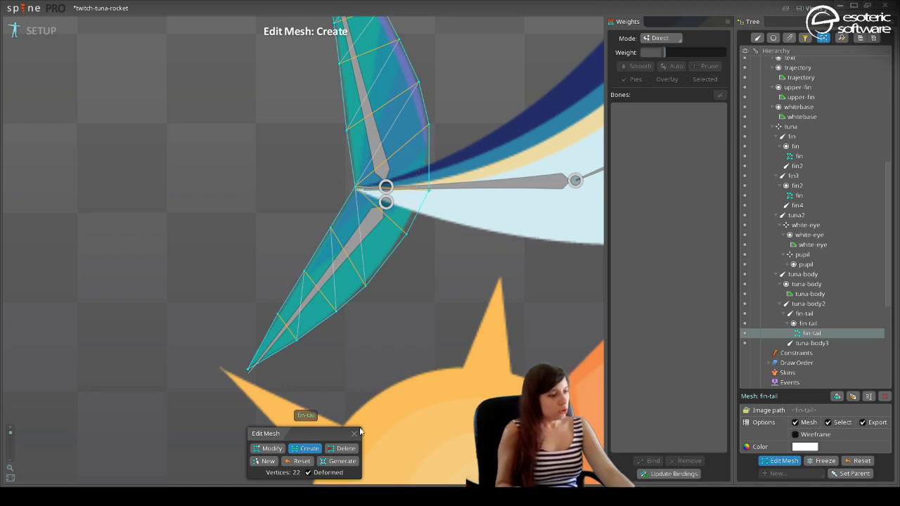
pyautogui.click(355, 433)
pyautogui.hotkey('ctrl', 's')
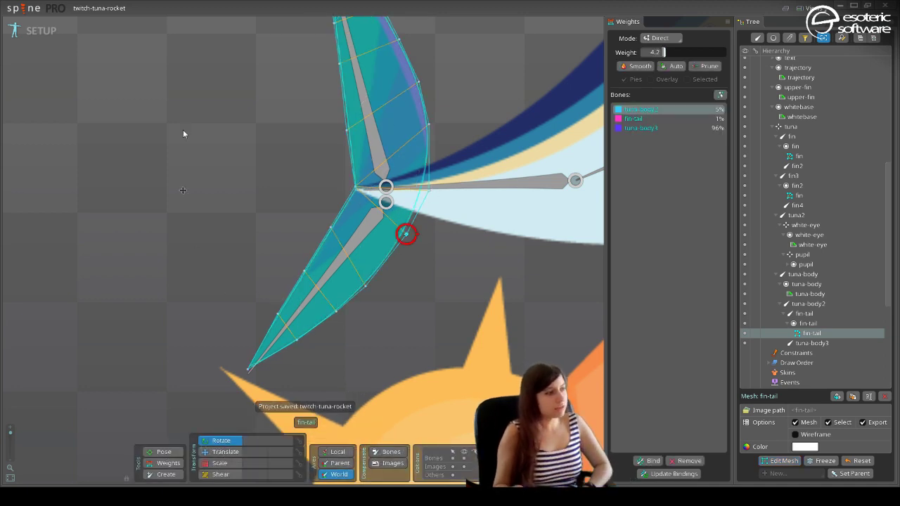
# Switch to Animate mode and select the fin-tail mesh to examine the refined tail in its bent pose.
pyautogui.click(41, 30)
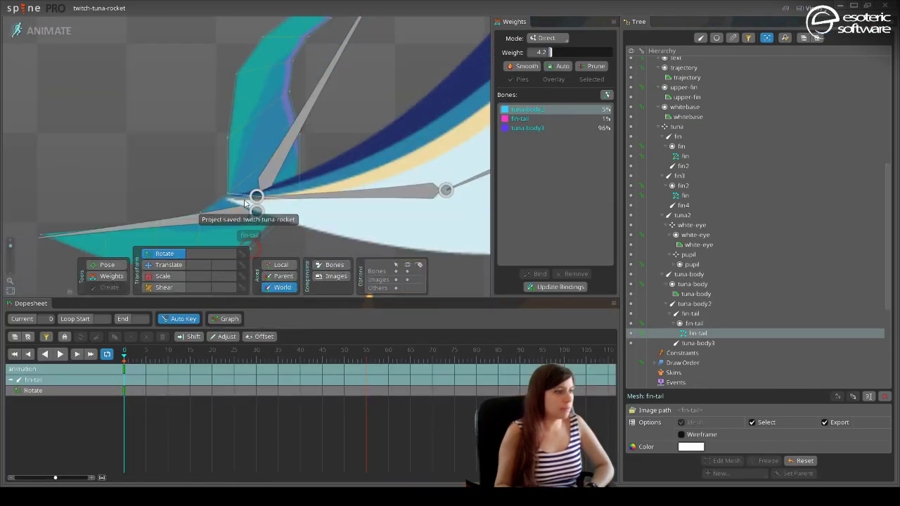
pyautogui.scroll(-3, 267, 141)
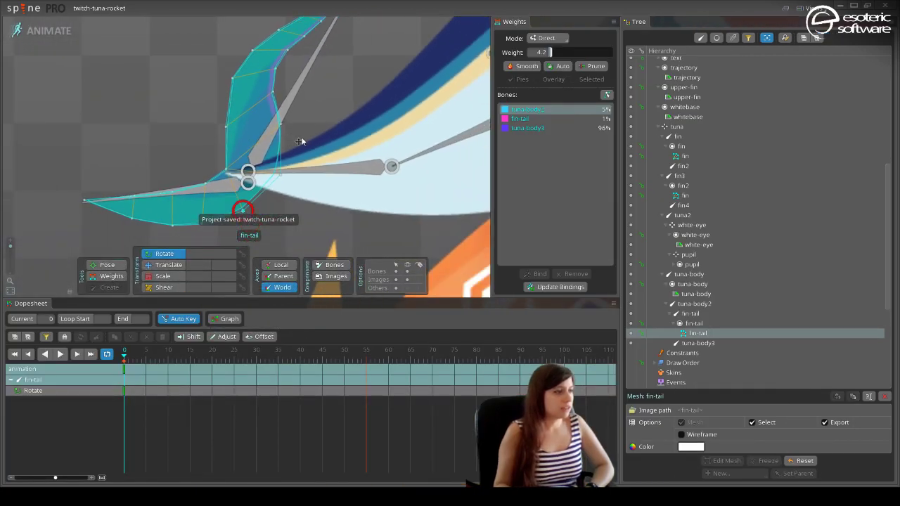
pyautogui.click(229, 130)
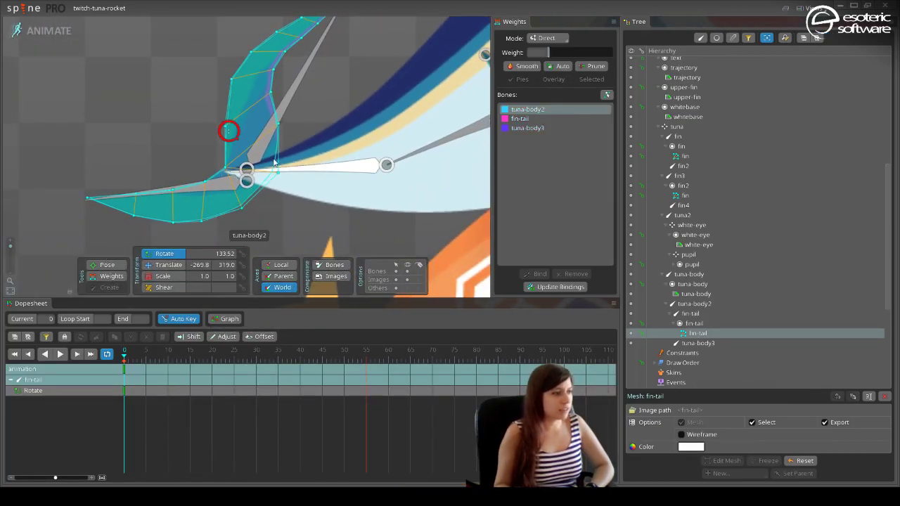
pyautogui.click(248, 188)
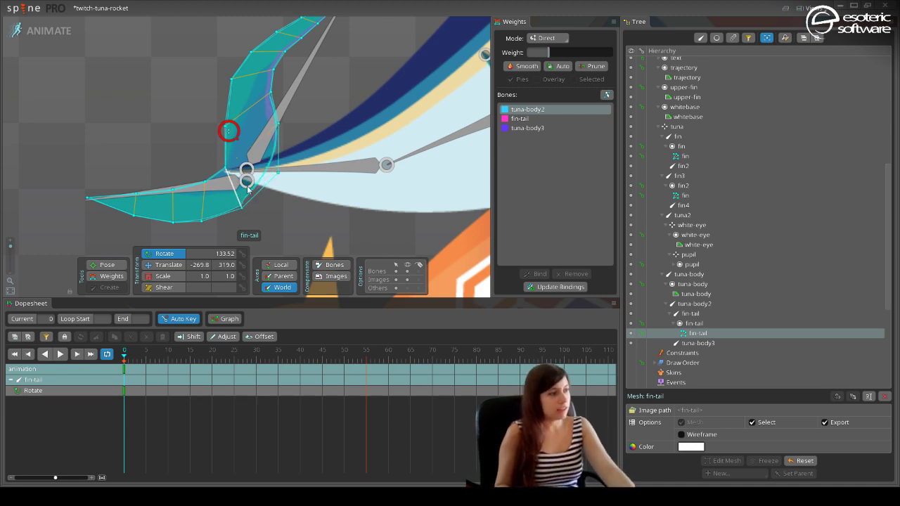
# Swing the tail lobes back and forth to compare the mesh deformation, restore the tightened mesh in its bent pose and save the project.
pyautogui.moveTo(248, 188); pyautogui.dragTo(306, 174)
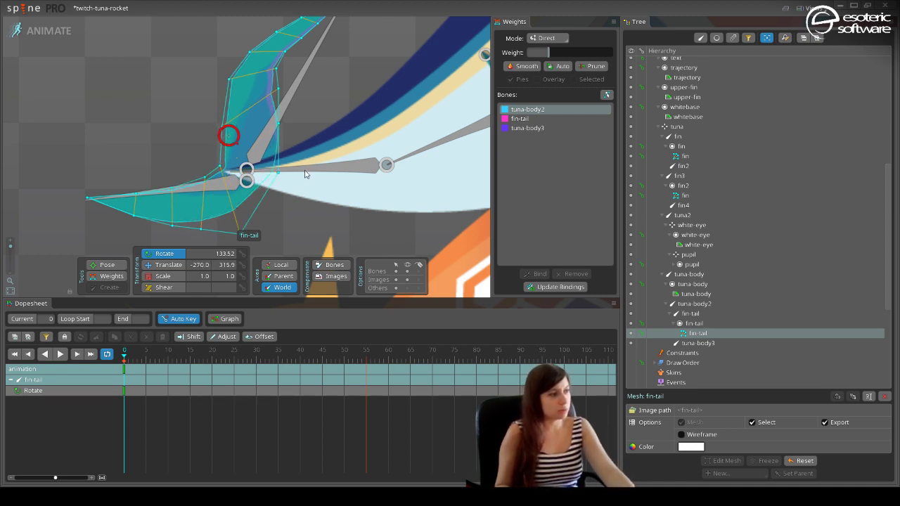
pyautogui.moveTo(229, 135); pyautogui.dragTo(185, 122)
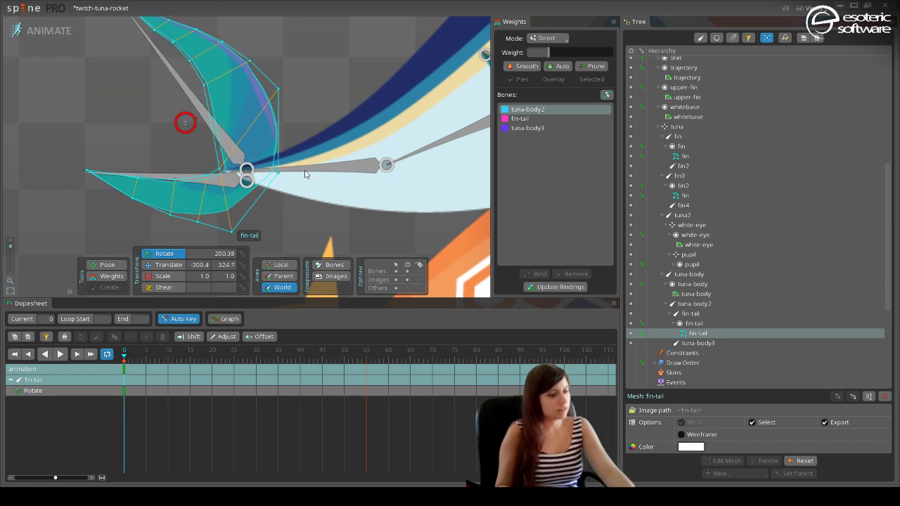
pyautogui.moveTo(185, 123); pyautogui.dragTo(228, 135)
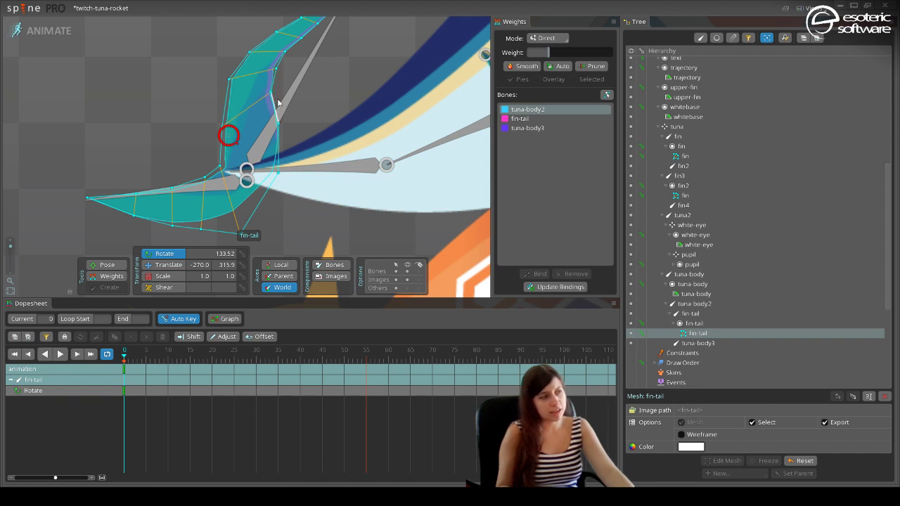
pyautogui.moveTo(273, 105); pyautogui.dragTo(266, 110)
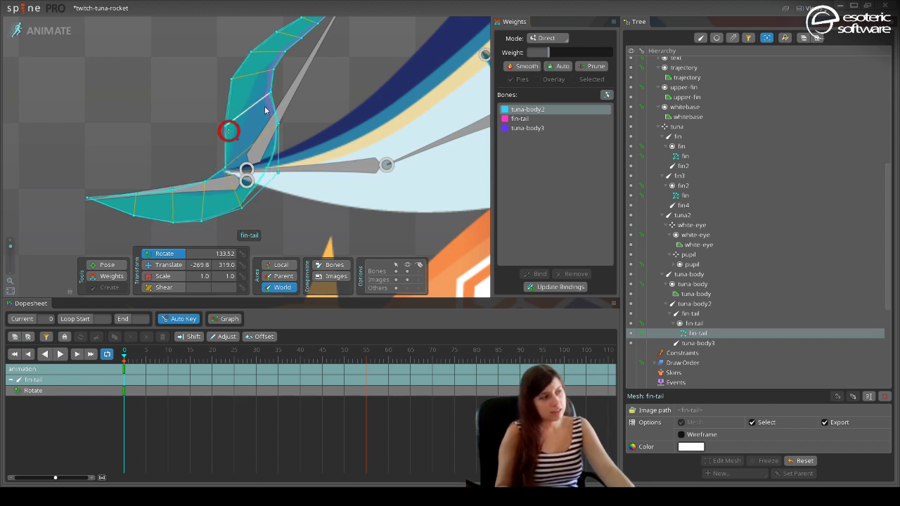
pyautogui.hotkey('ctrl', 's')
pyautogui.click(452, 153)
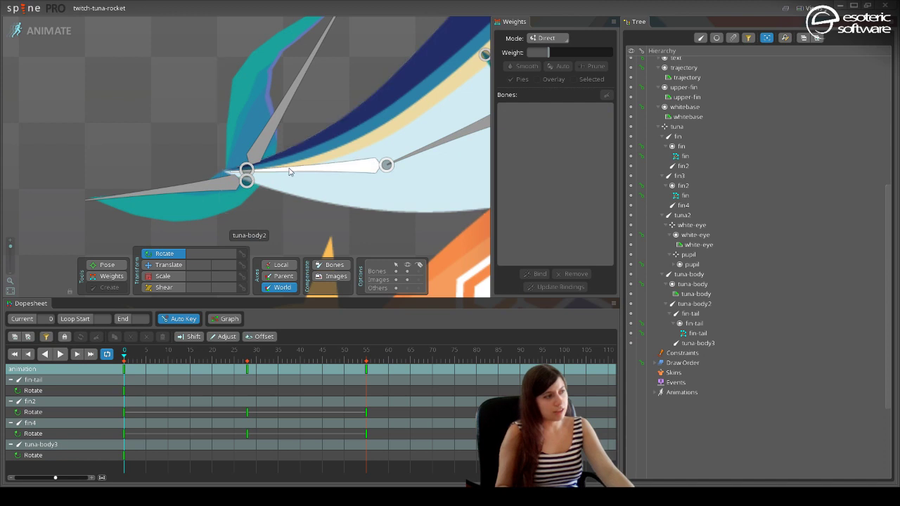
# Examine the selected fin-tail mesh on the bent lobes, both up close and against the whole tuna.
pyautogui.moveTo(237, 115); pyautogui.dragTo(320, 89)
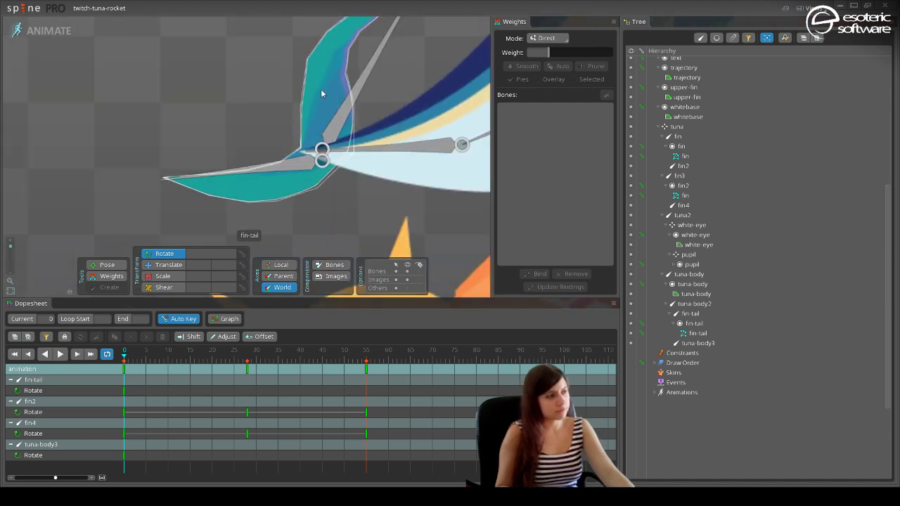
pyautogui.click(306, 125)
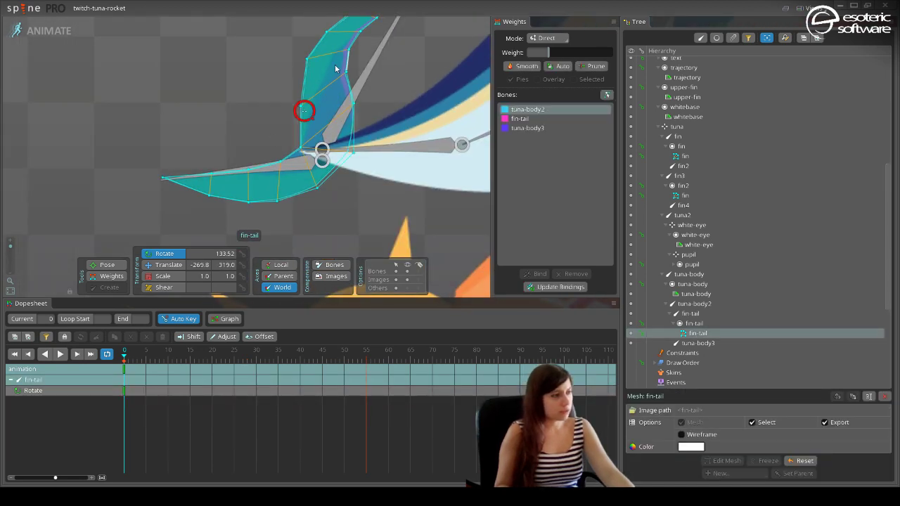
pyautogui.moveTo(304, 85)
pyautogui.mouseDown()
pyautogui.moveTo(312, 86)
pyautogui.moveTo(287, 84)
pyautogui.mouseUp()
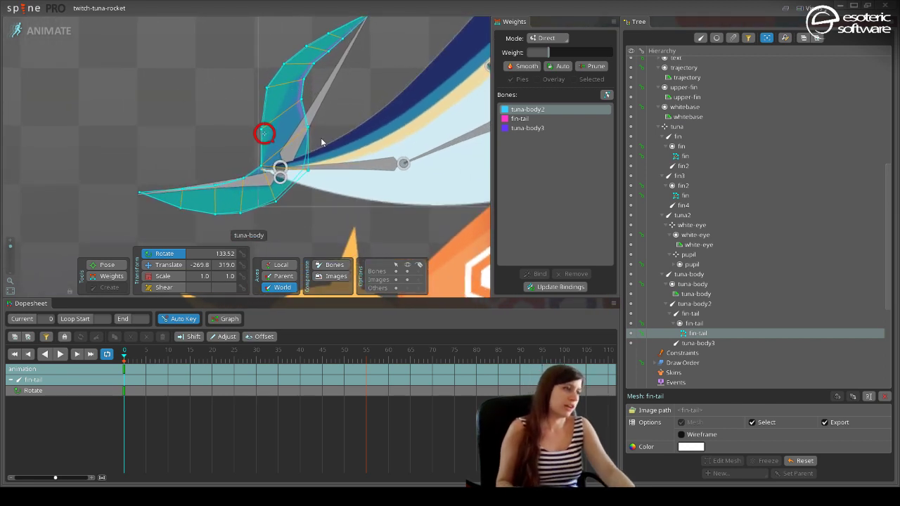
pyautogui.moveTo(318, 140); pyautogui.dragTo(300, 92)
pyautogui.scroll(-5, 301, 92)
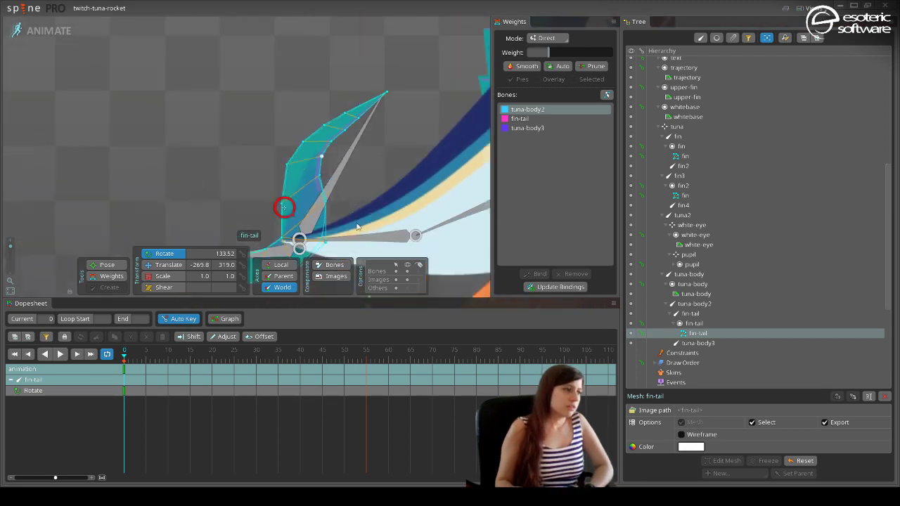
pyautogui.scroll(5, 269, 82)
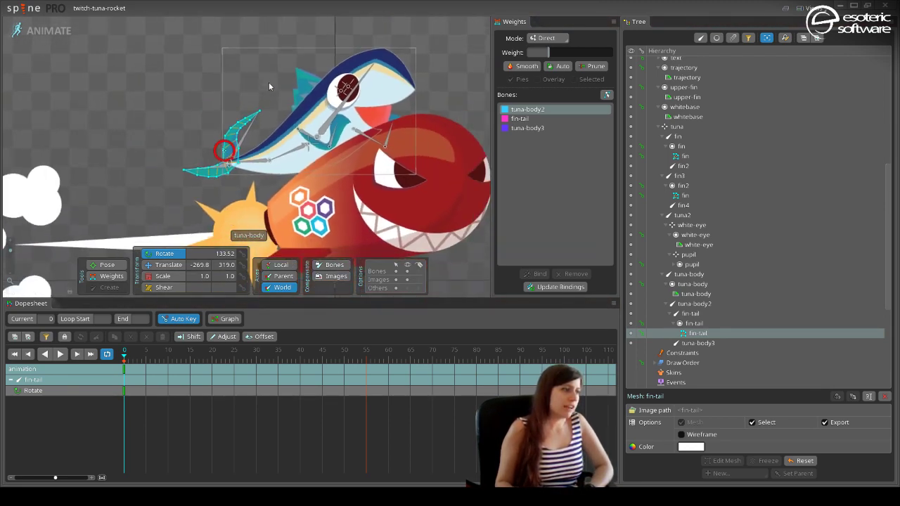
pyautogui.moveTo(314, 51); pyautogui.dragTo(246, 112)
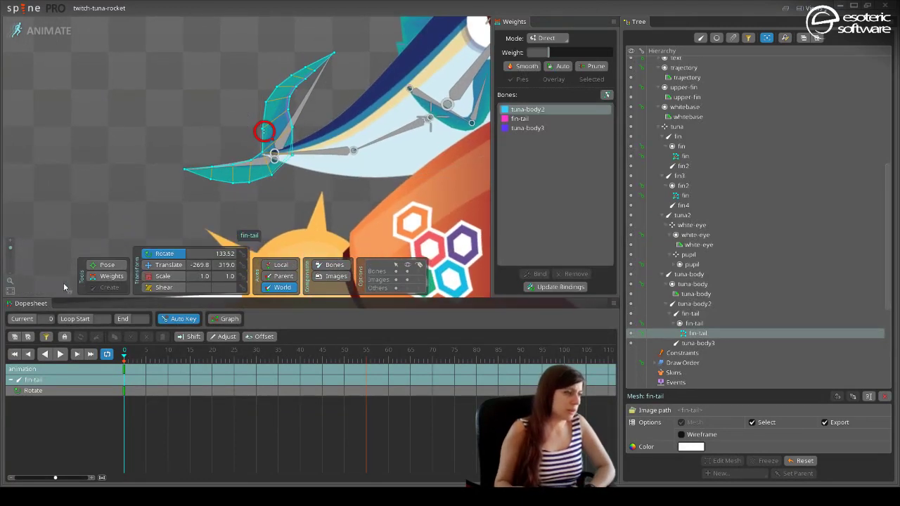
# Rotate the fin-tail bone to about 110° and the tuna-body3 bone downward to unbend both lobes, and show the mesh's weights.
pyautogui.click(312, 90)
pyautogui.moveTo(312, 90); pyautogui.dragTo(249, 104)
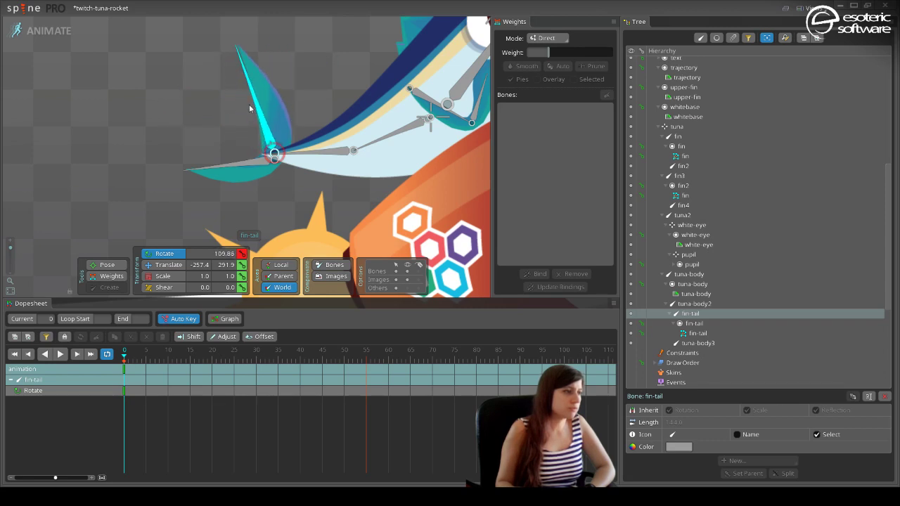
pyautogui.click(230, 166)
pyautogui.moveTo(258, 211); pyautogui.dragTo(201, 221)
pyautogui.click(240, 205)
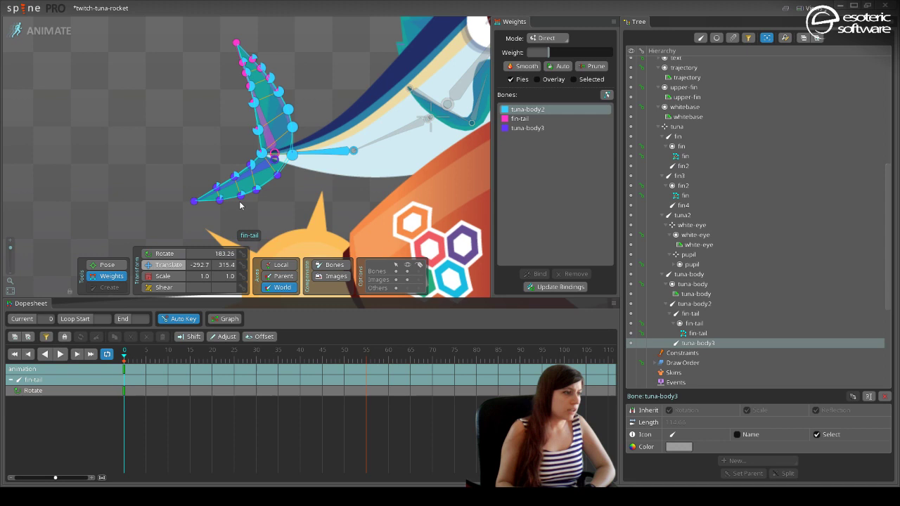
# Set the tuna-body3 weight to 0 on the upper-lobe vertices of the fin-tail mesh and save the project.
pyautogui.click(257, 130)
pyautogui.click(591, 134)
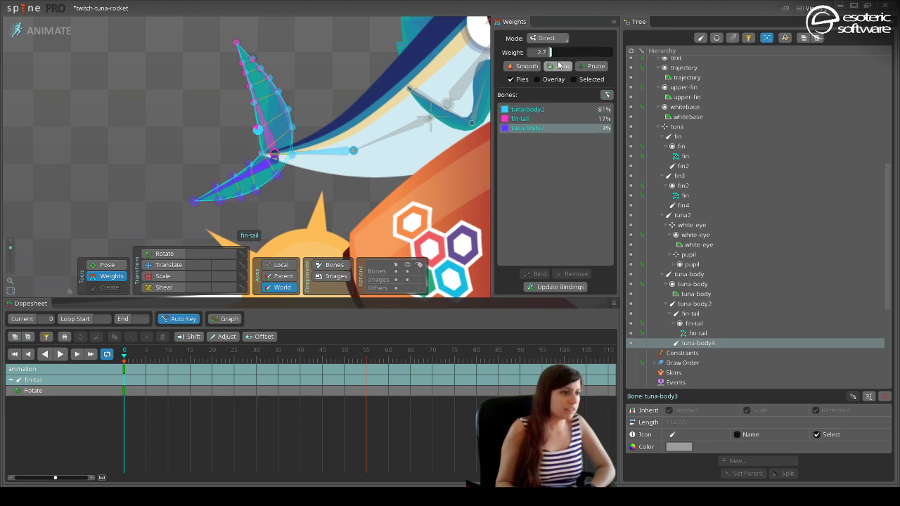
pyautogui.click(292, 130)
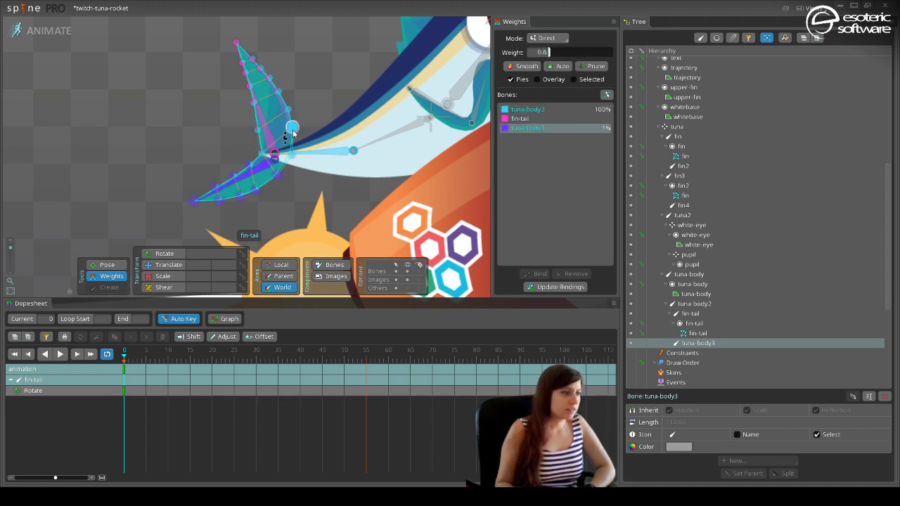
pyautogui.press('BackSpace')
pyautogui.press('BackSpace')
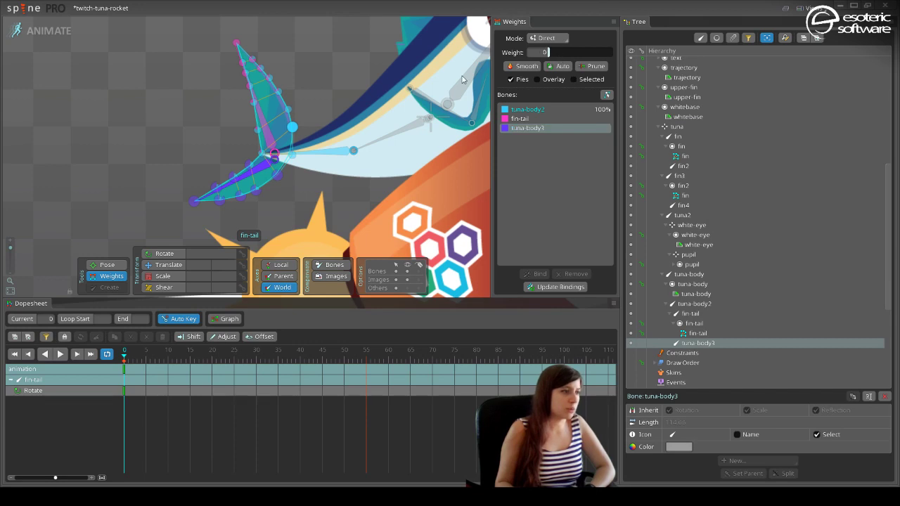
pyautogui.click(262, 152)
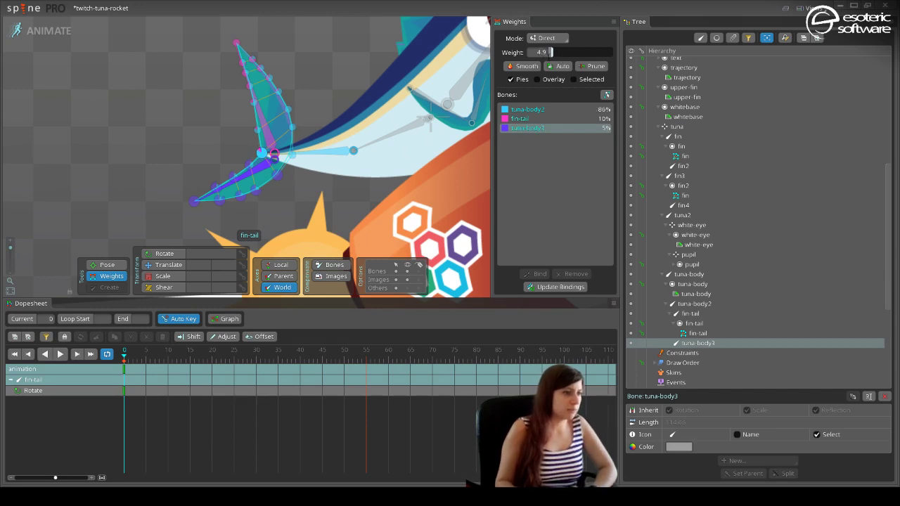
pyautogui.click(251, 190)
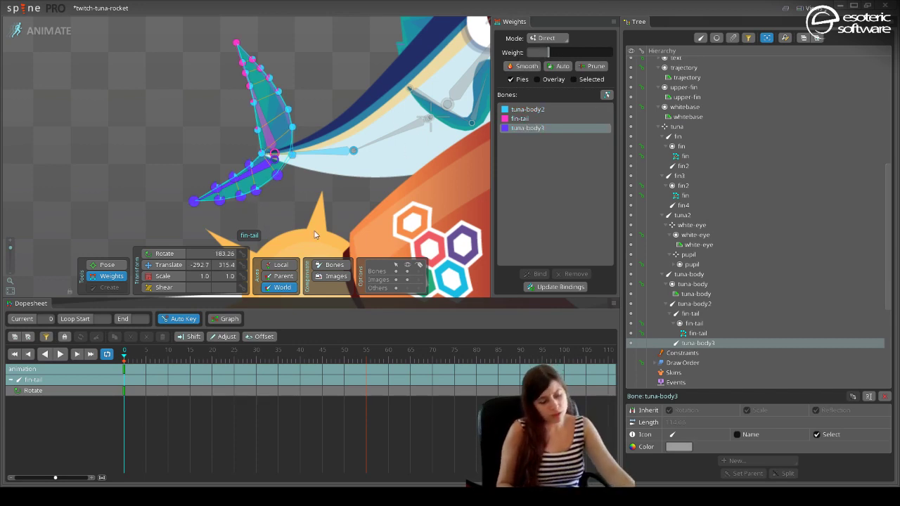
pyautogui.hotkey('ctrl', 's')
pyautogui.press('Escape')
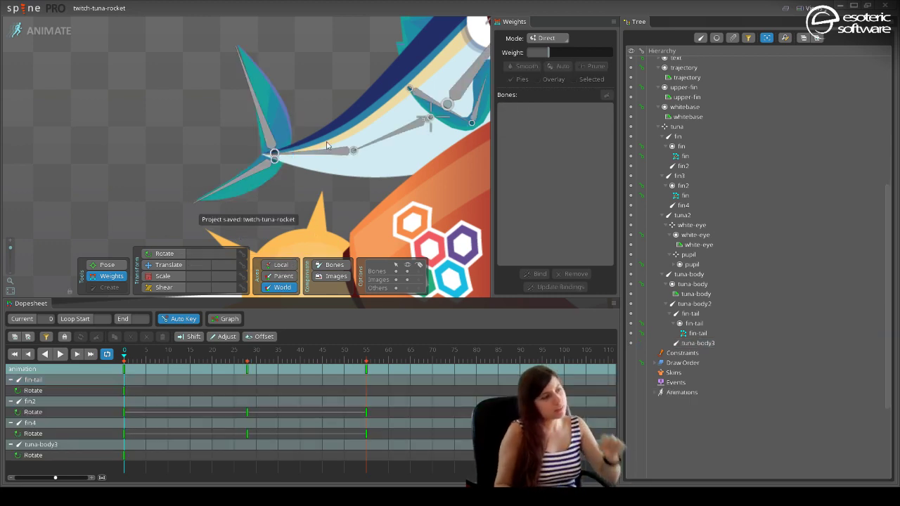
# Hide the bones in the viewport and switch from Animate to Setup mode.
pyautogui.scroll(-4, 295, 92)
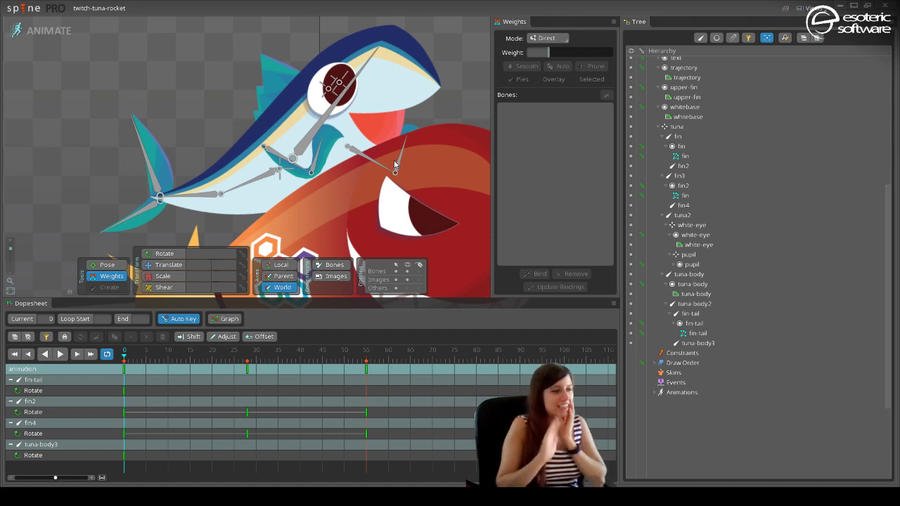
pyautogui.click(407, 272)
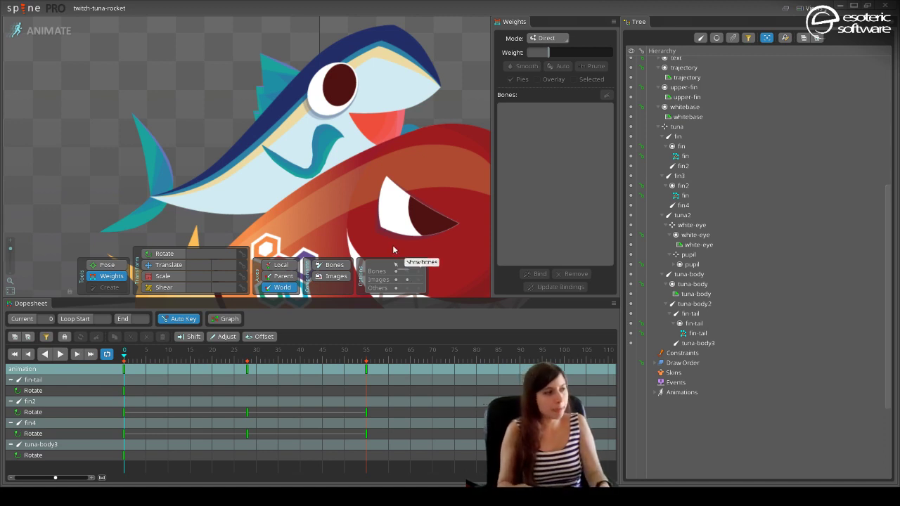
pyautogui.scroll(-2, 294, 184)
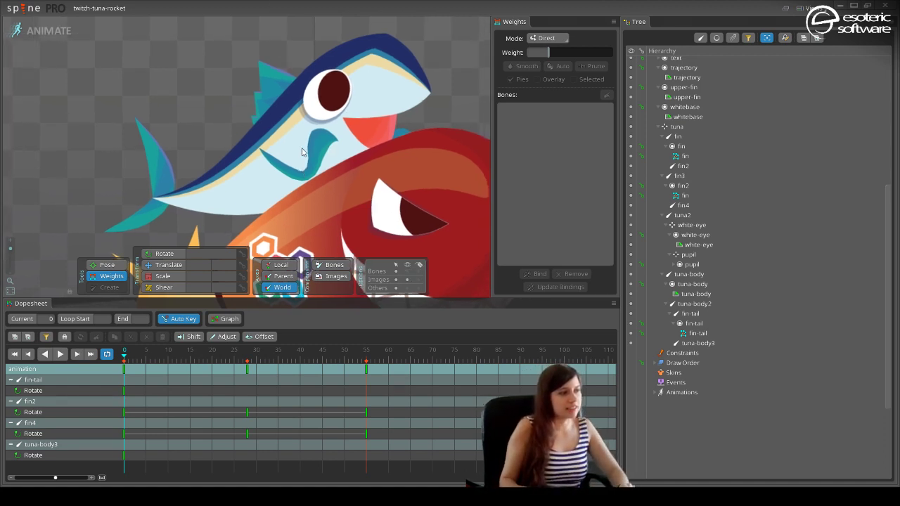
pyautogui.moveTo(293, 166); pyautogui.dragTo(352, 148)
pyautogui.click(64, 33)
pyautogui.scroll(4, 302, 156)
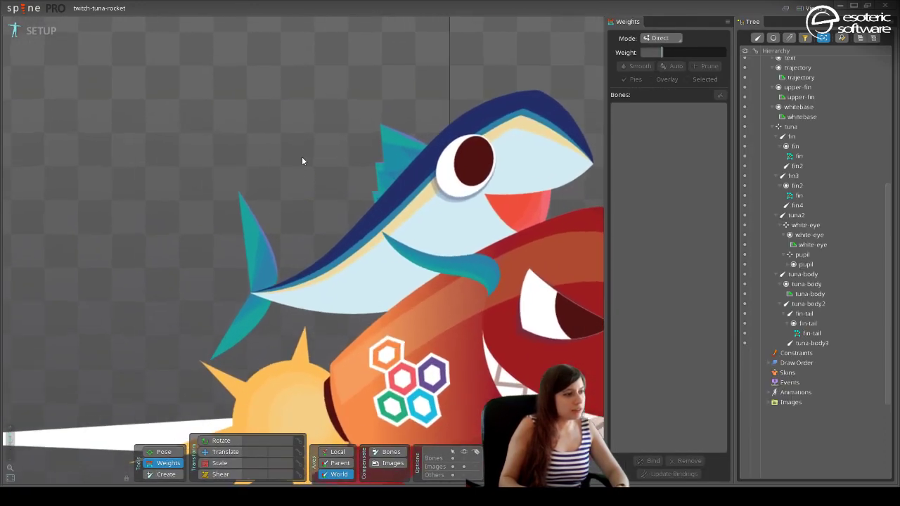
# Convert the tuna's upper-fin image attachment to a mesh and open it for mesh editing.
pyautogui.click(213, 454)
pyautogui.click(428, 158)
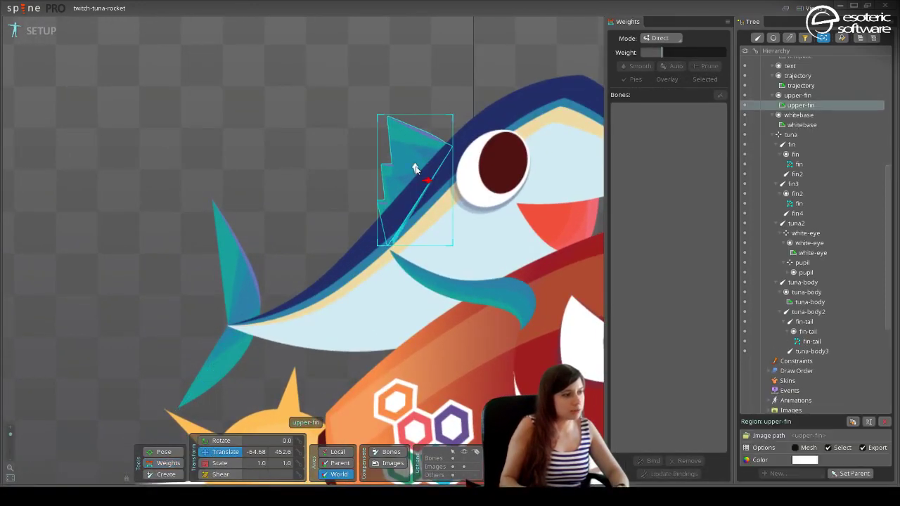
pyautogui.click(799, 460)
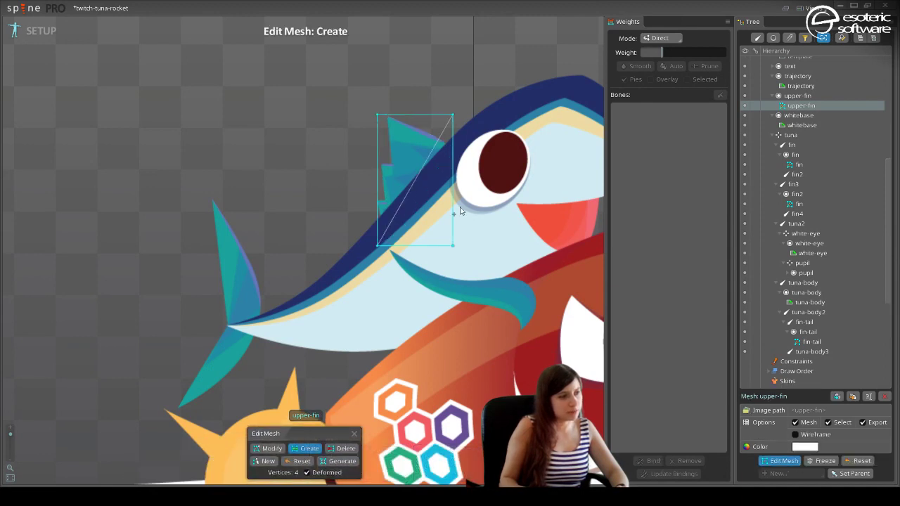
pyautogui.click(263, 461)
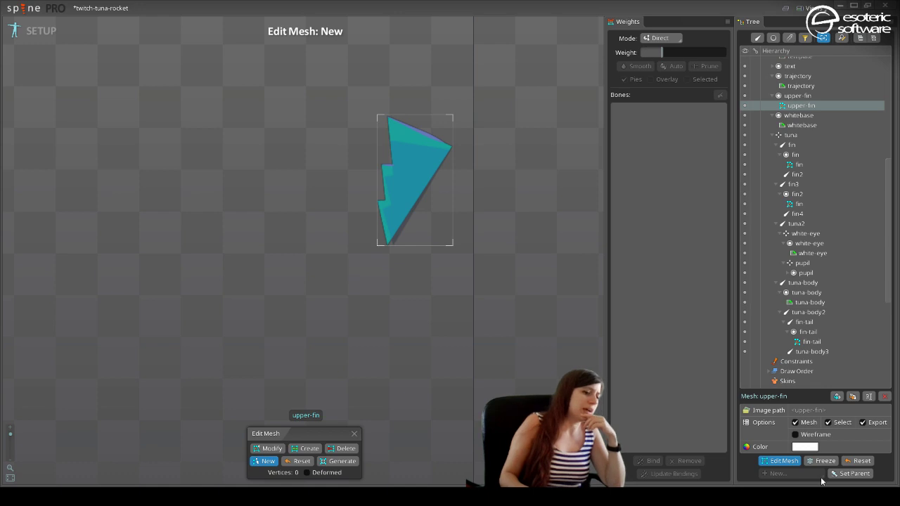
pyautogui.click(781, 461)
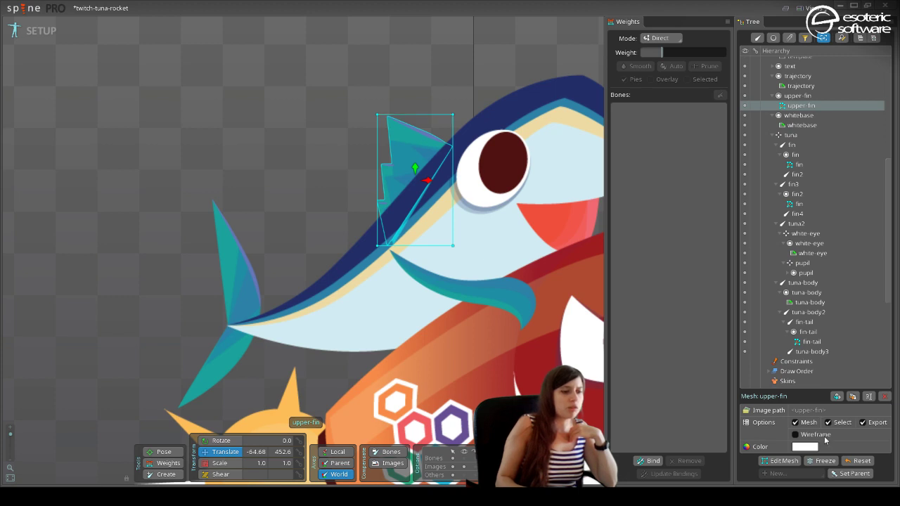
pyautogui.click(780, 461)
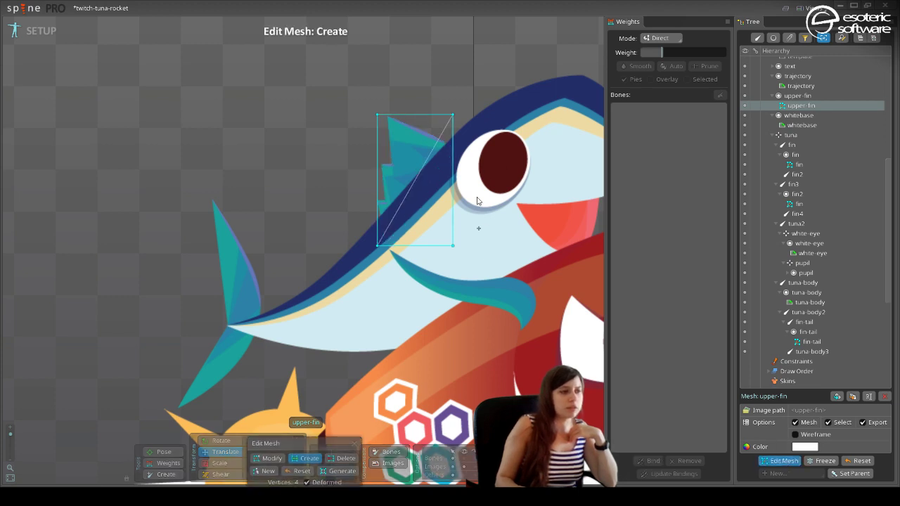
# Draw a new closed mesh outline around the upper-fin image, placing vertices at its corners and along its jagged edge.
pyautogui.click(263, 461)
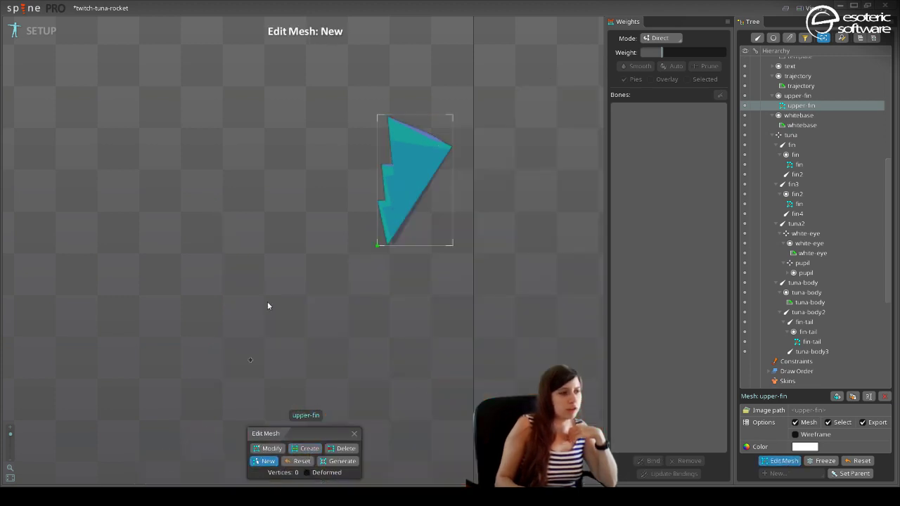
pyautogui.click(450, 146)
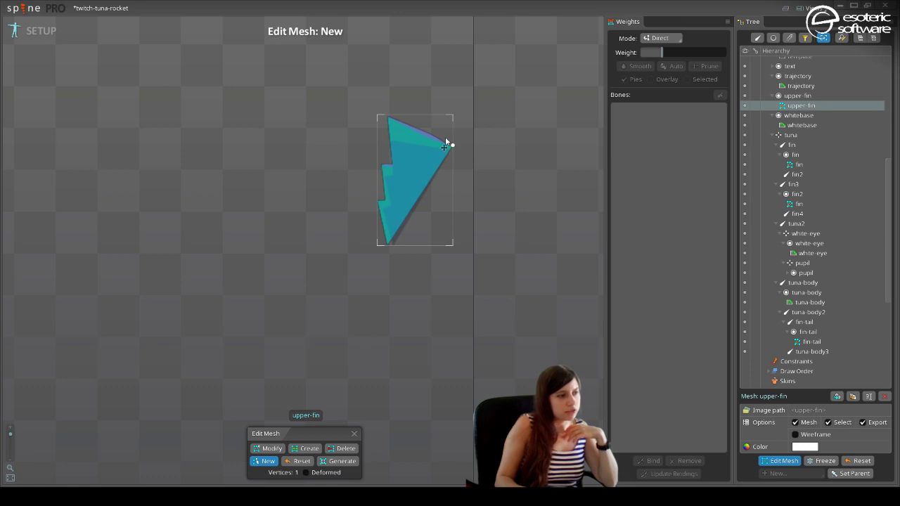
pyautogui.click(391, 115)
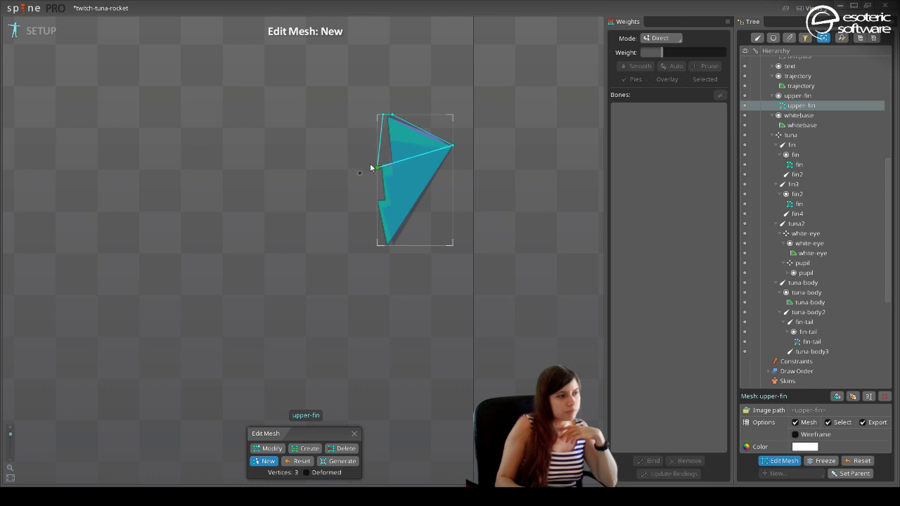
pyautogui.click(377, 167)
pyautogui.moveTo(374, 171)
pyautogui.mouseDown()
pyautogui.moveTo(381, 116)
pyautogui.moveTo(380, 166)
pyautogui.mouseUp()
pyautogui.click(378, 211)
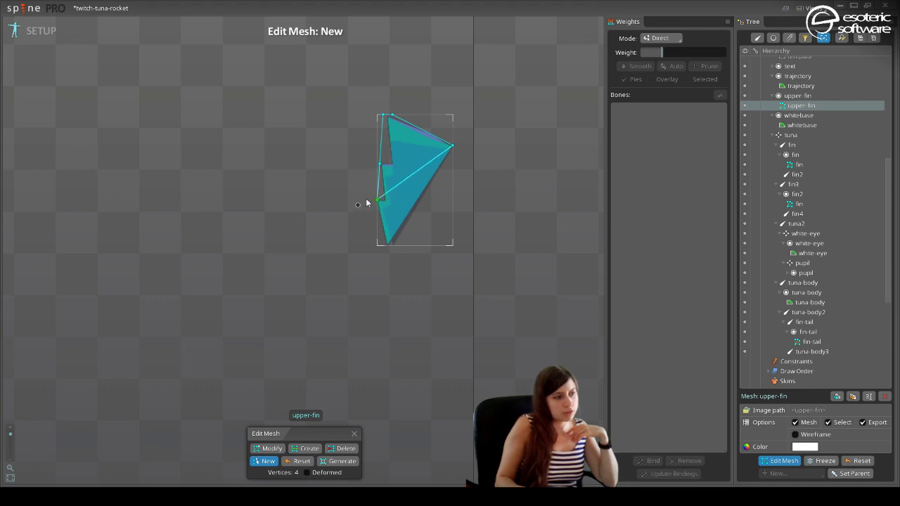
pyautogui.click(372, 216)
pyautogui.moveTo(372, 218); pyautogui.dragTo(383, 268)
pyautogui.click(385, 268)
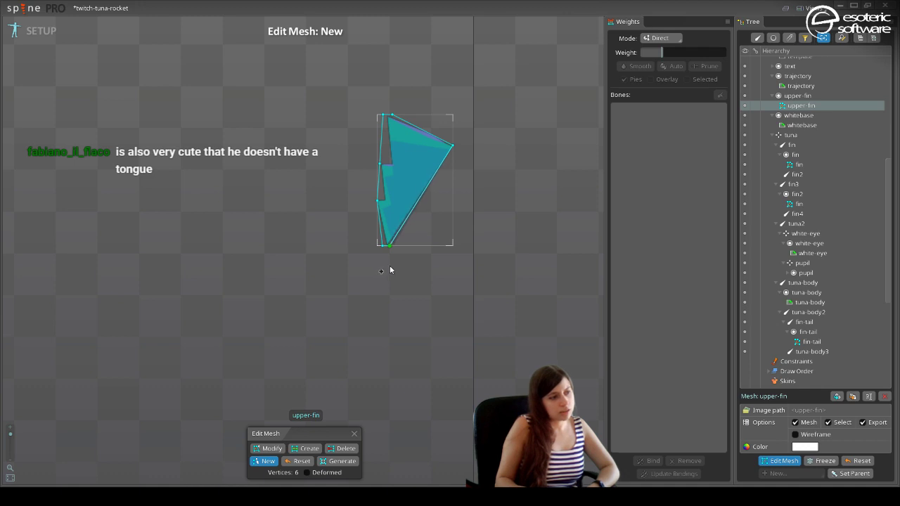
pyautogui.click(450, 148)
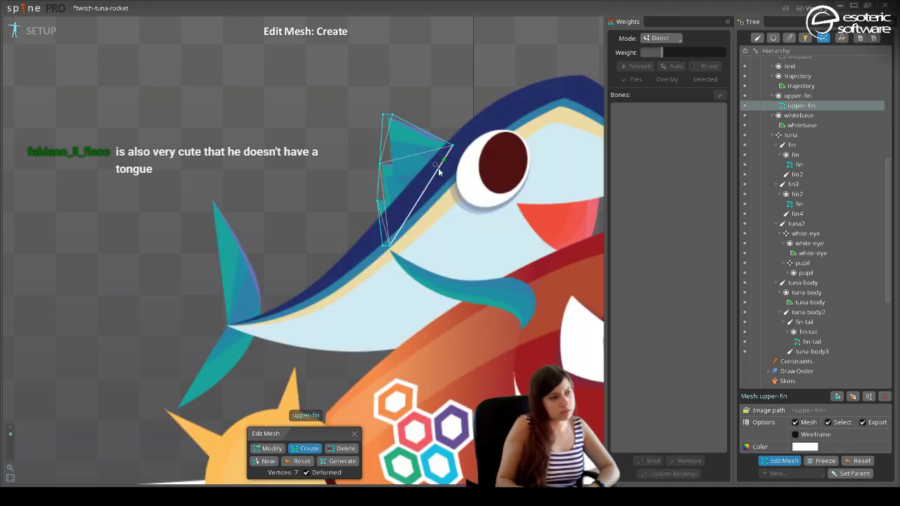
# Delete the extra outline vertex at the lower tip of the upper-fin mesh and save the project.
pyautogui.click(341, 448)
pyautogui.click(388, 250)
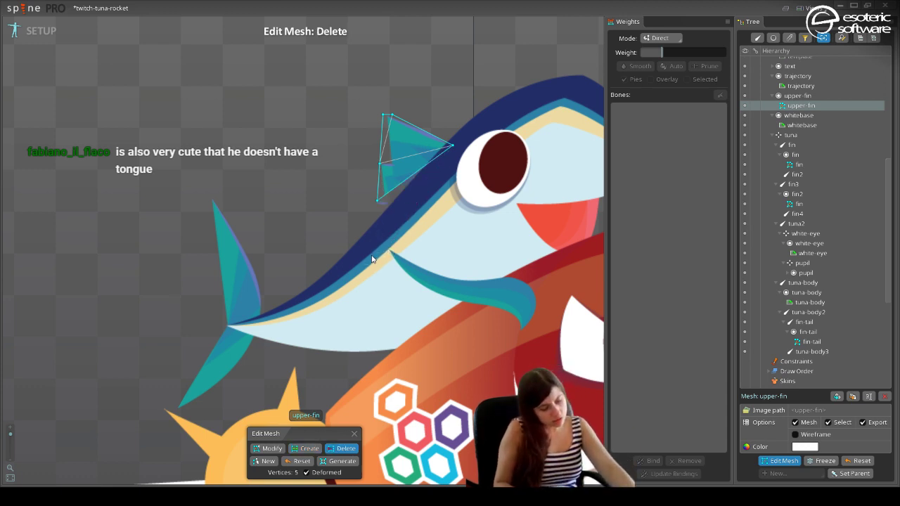
pyautogui.hotkey('ctrl', 'z')
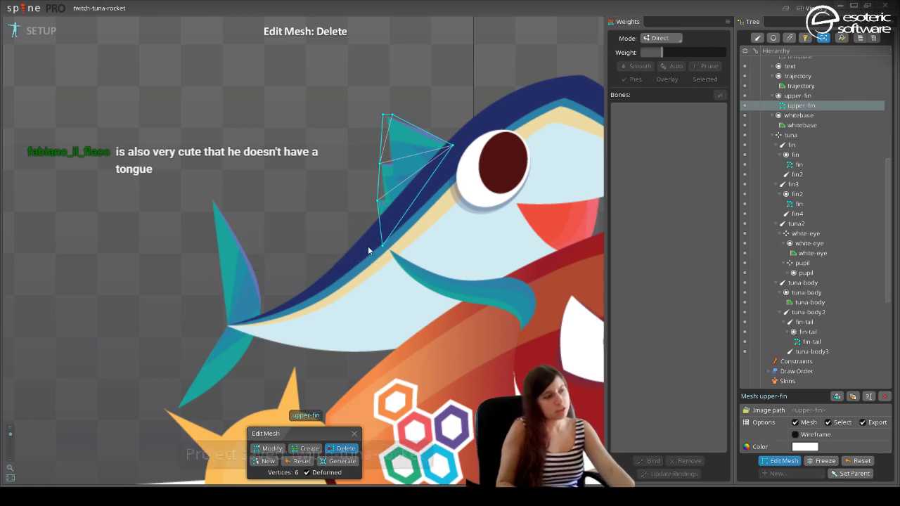
pyautogui.hotkey('ctrl', 's')
pyautogui.moveTo(456, 255); pyautogui.dragTo(333, 345)
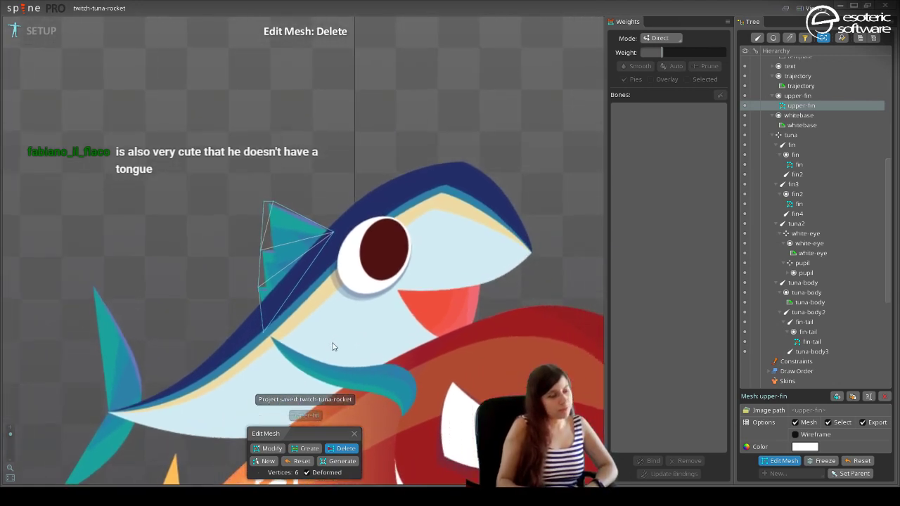
pyautogui.click(353, 432)
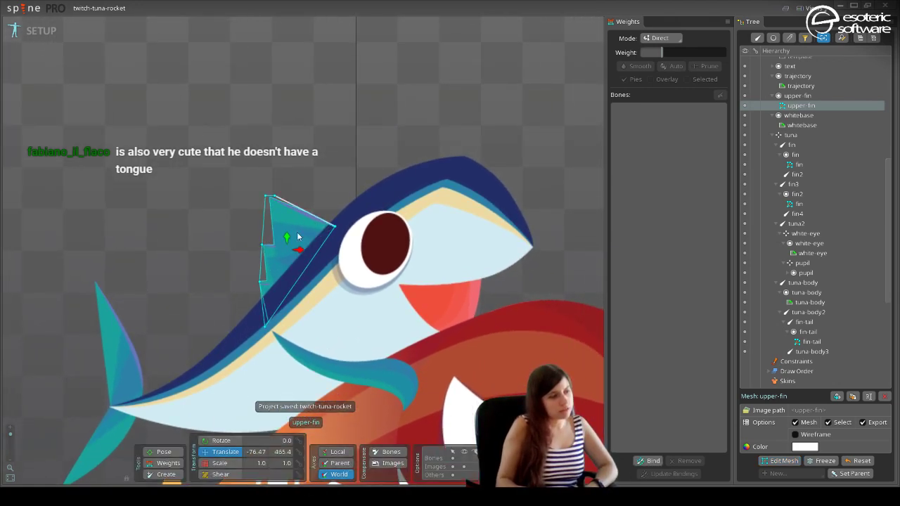
# Add a vertex midway along the base edge of the upper-fin mesh, connected to the upper notch vertex opposite.
pyautogui.click(784, 460)
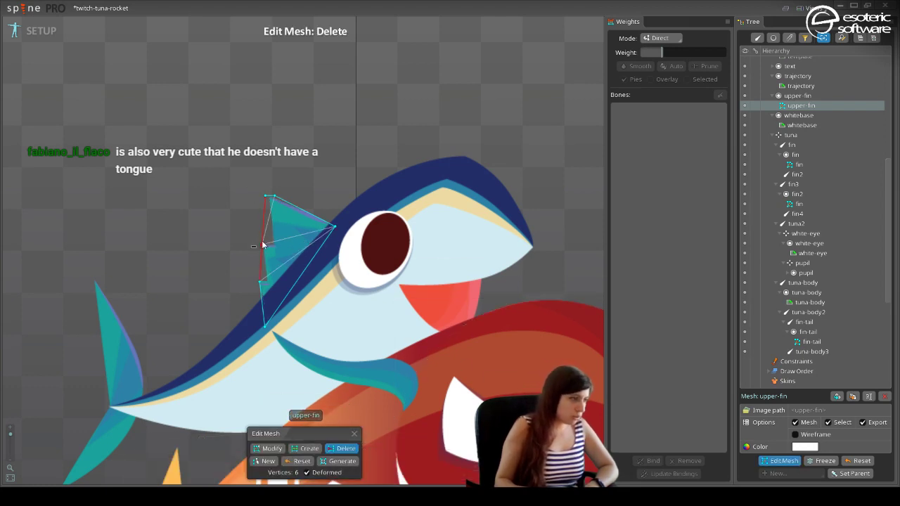
pyautogui.click(302, 449)
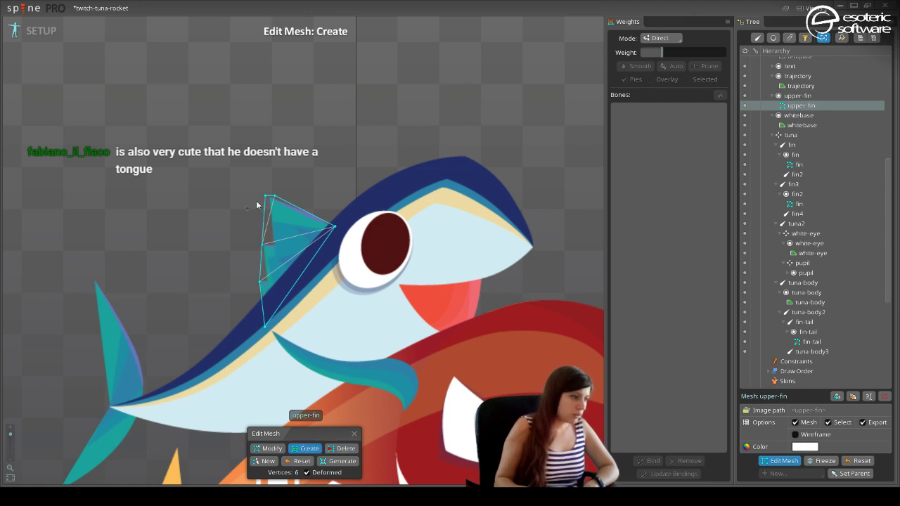
pyautogui.click(310, 262)
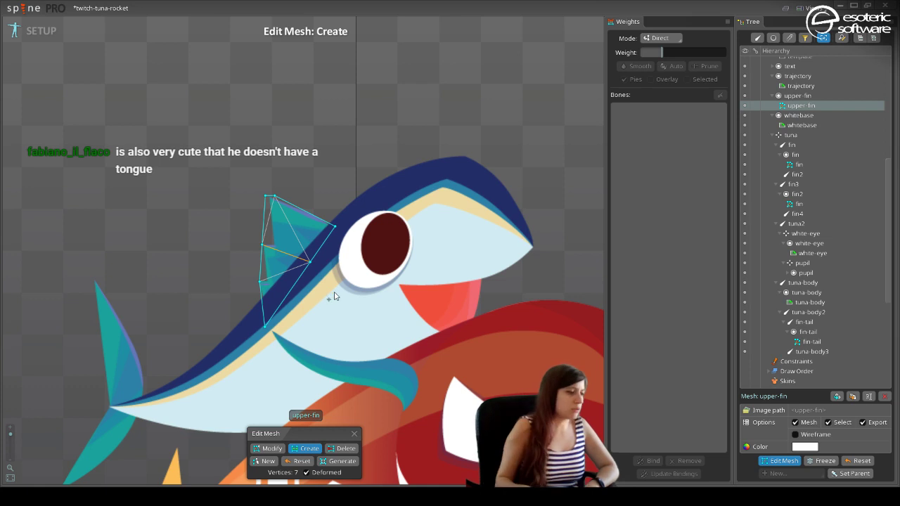
pyautogui.click(355, 435)
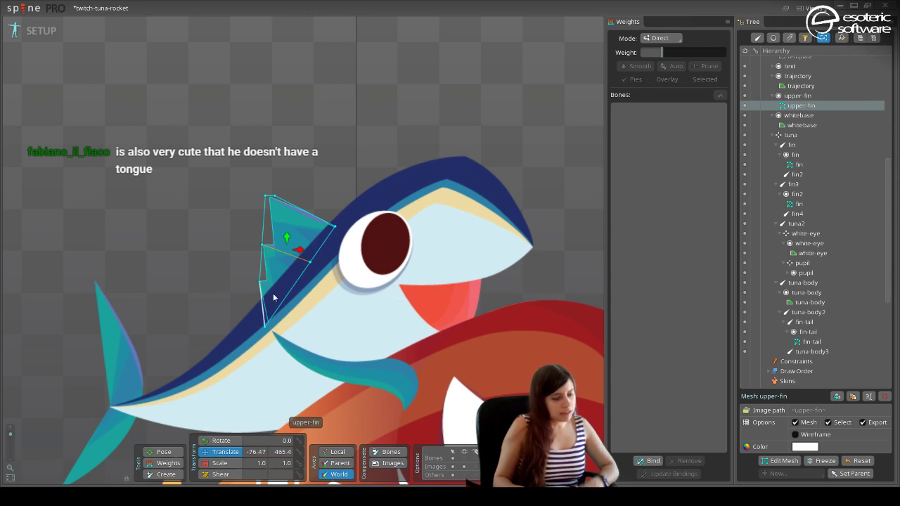
pyautogui.press('Escape')
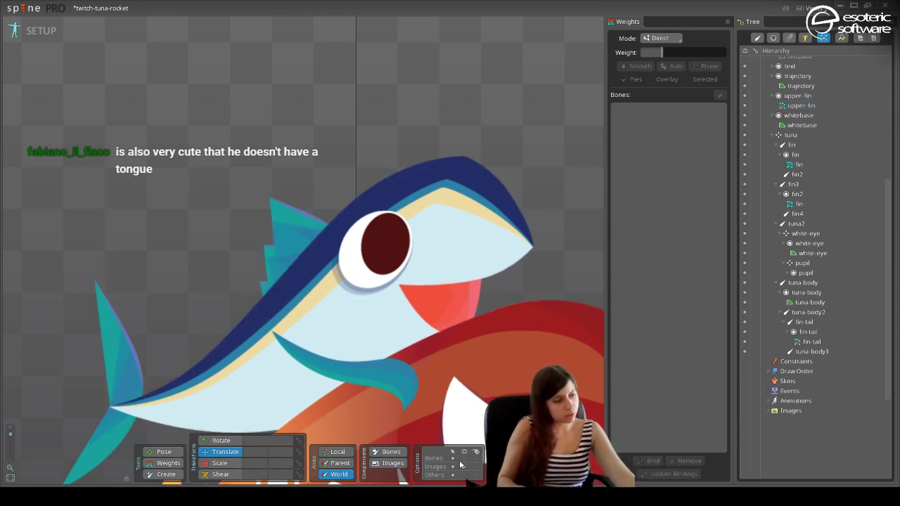
# Create a child bone of tuna2 at the upper fin's tip and bind it to the upper-fin mesh.
pyautogui.click(460, 457)
pyautogui.click(340, 327)
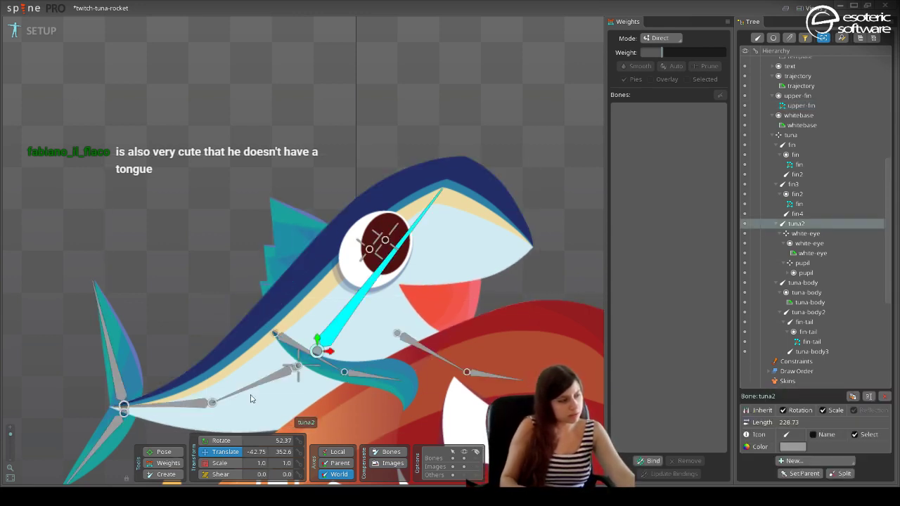
pyautogui.click(166, 474)
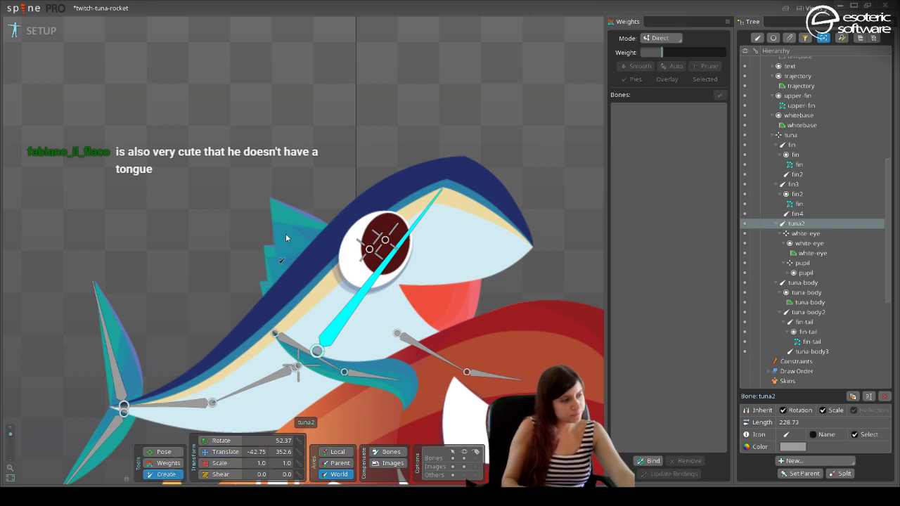
pyautogui.click(270, 200)
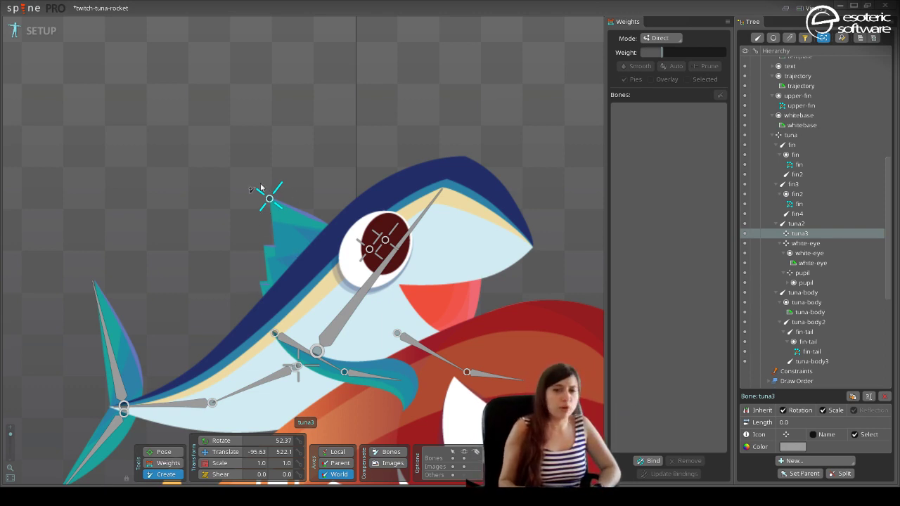
pyautogui.click(647, 460)
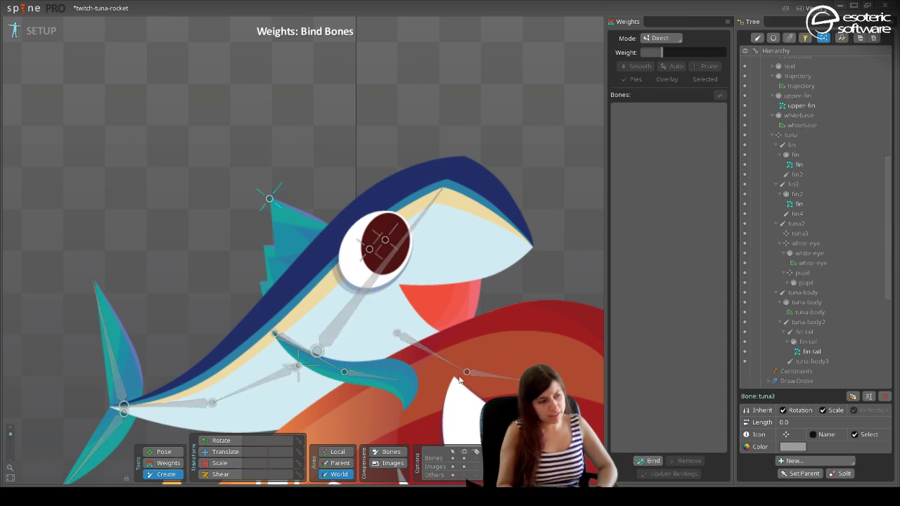
pyautogui.click(284, 246)
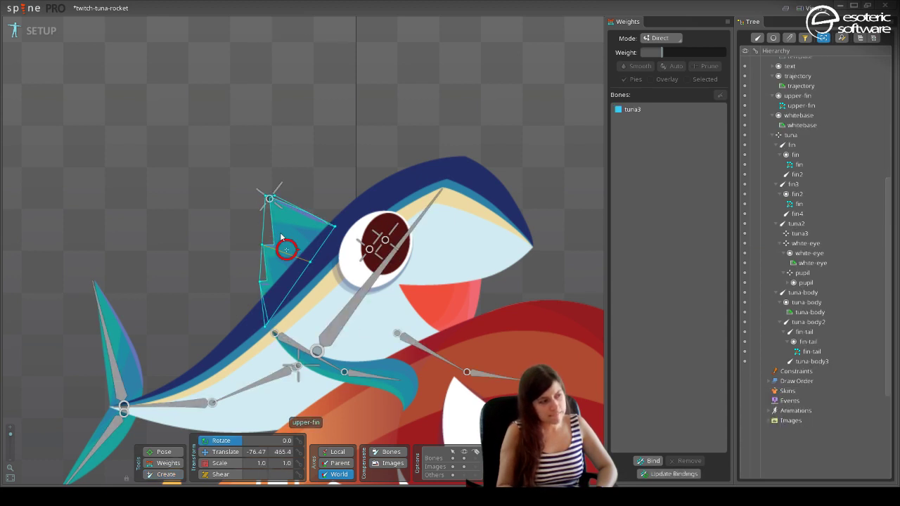
# Bind the tuna2 bone to the upper-fin mesh.
pyautogui.click(646, 461)
pyautogui.click(352, 319)
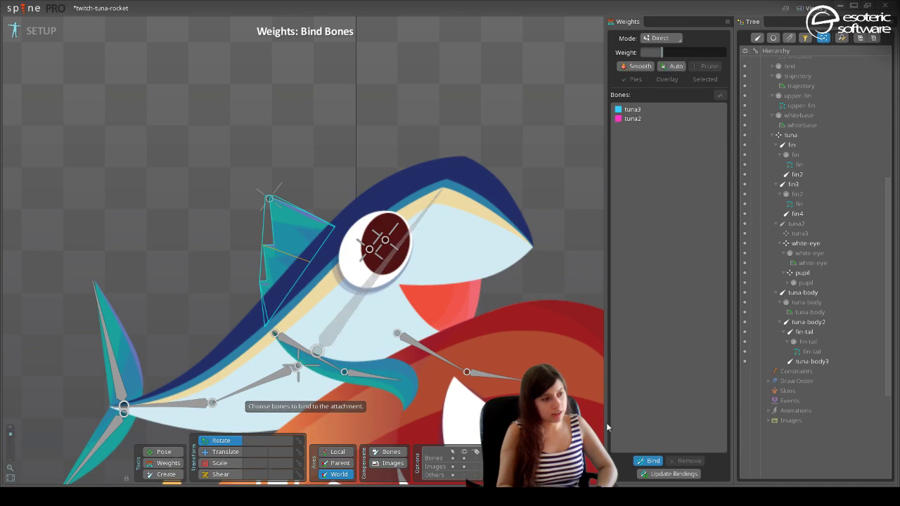
pyautogui.click(646, 461)
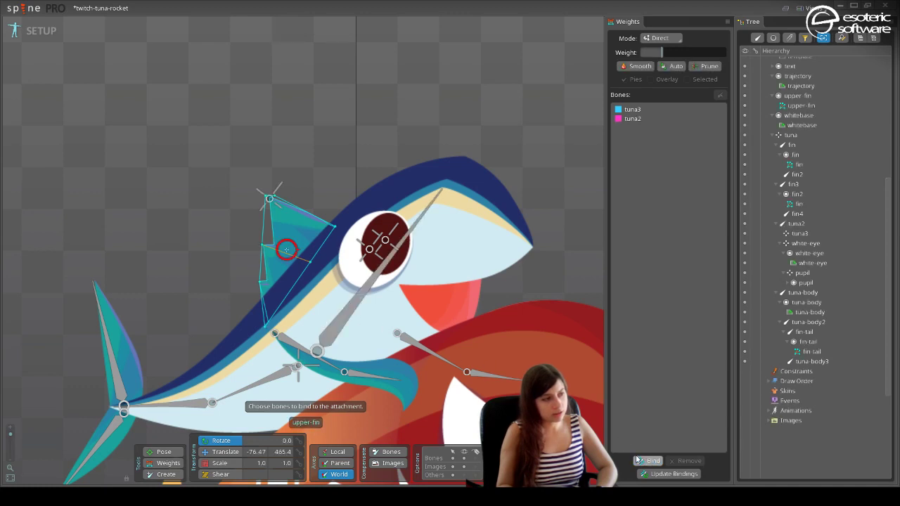
# Rename the tuna3 bone at the upper fin's tip as tuna-fin-head and save the project.
pyautogui.click(270, 198)
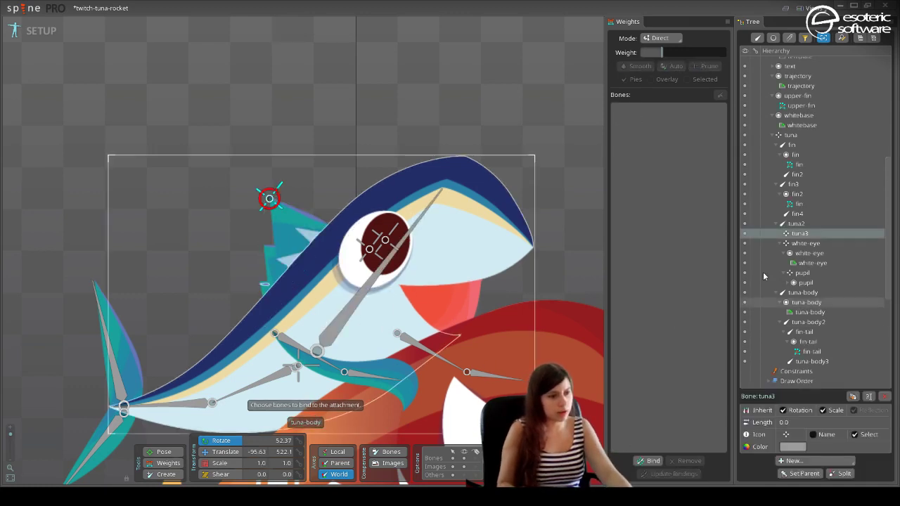
pyautogui.doubleClick(815, 234)
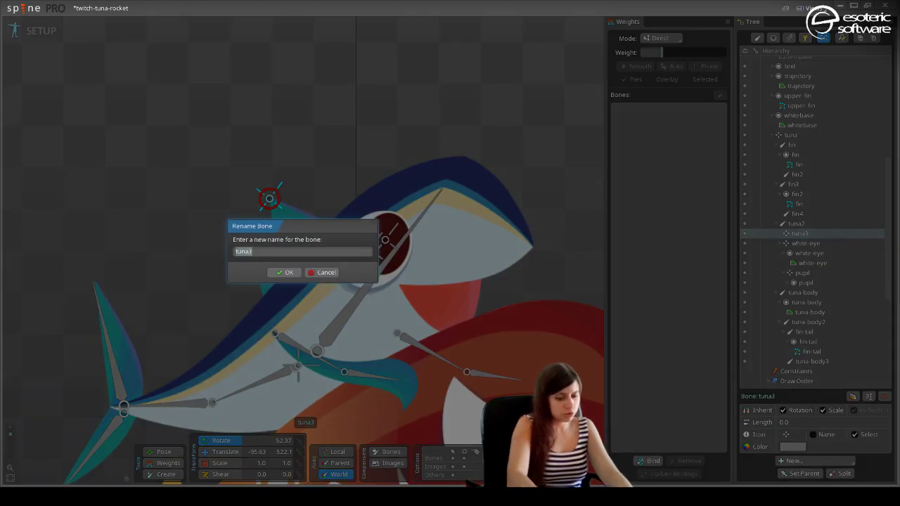
pyautogui.write('tuna-fin')
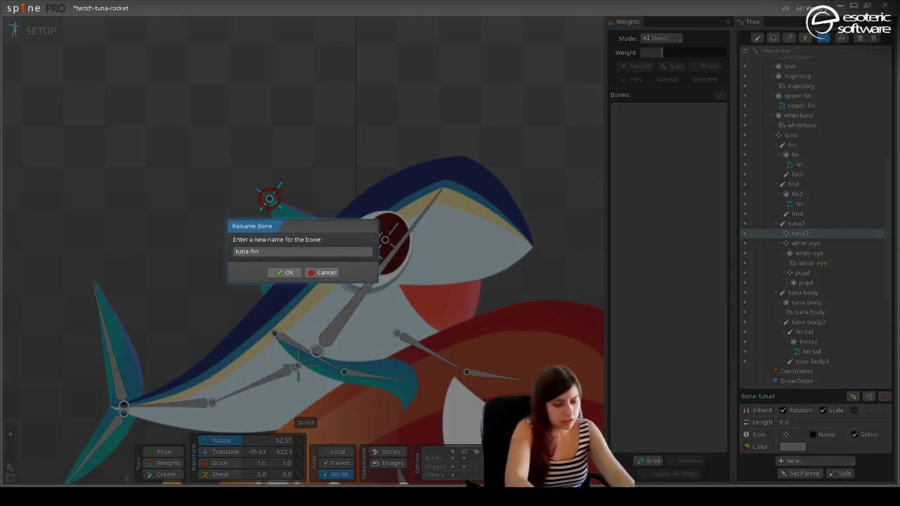
pyautogui.write('-head')
pyautogui.press('Return')
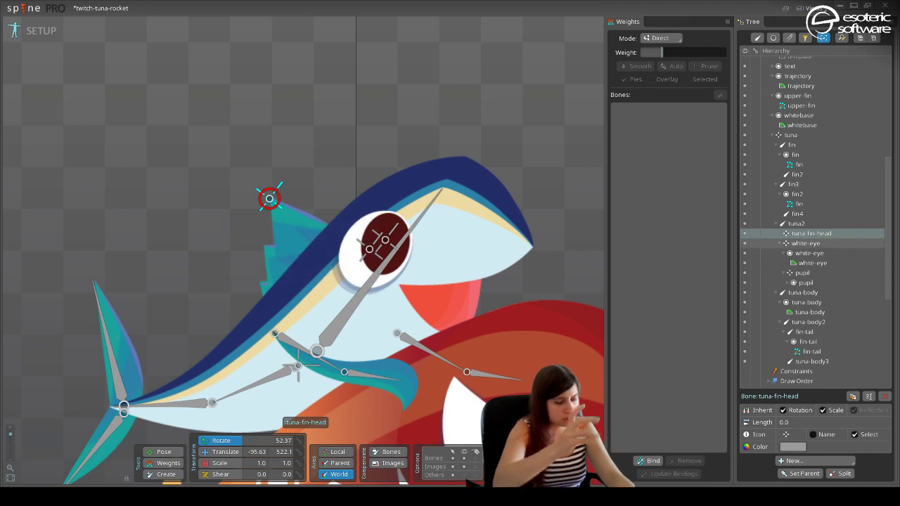
pyautogui.hotkey('ctrl', 's')
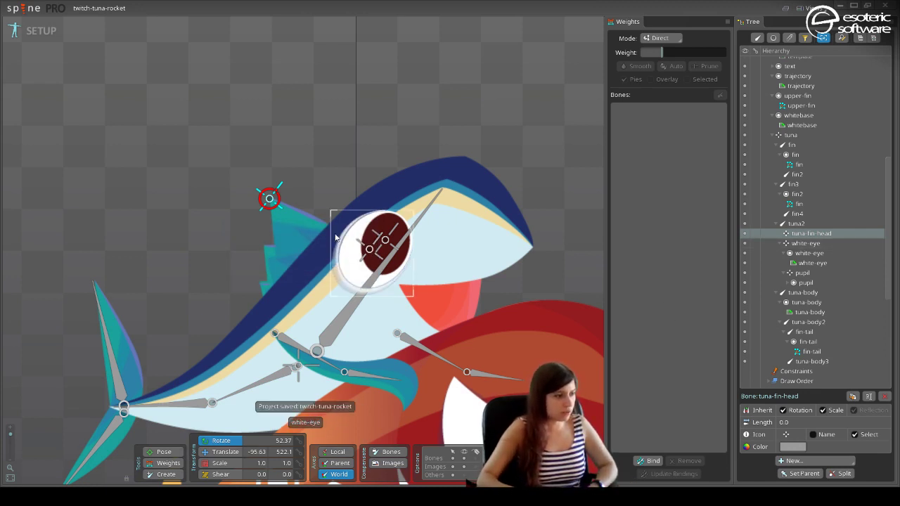
# Rename the tuna2 bone as tuna-head and save the project.
pyautogui.click(353, 314)
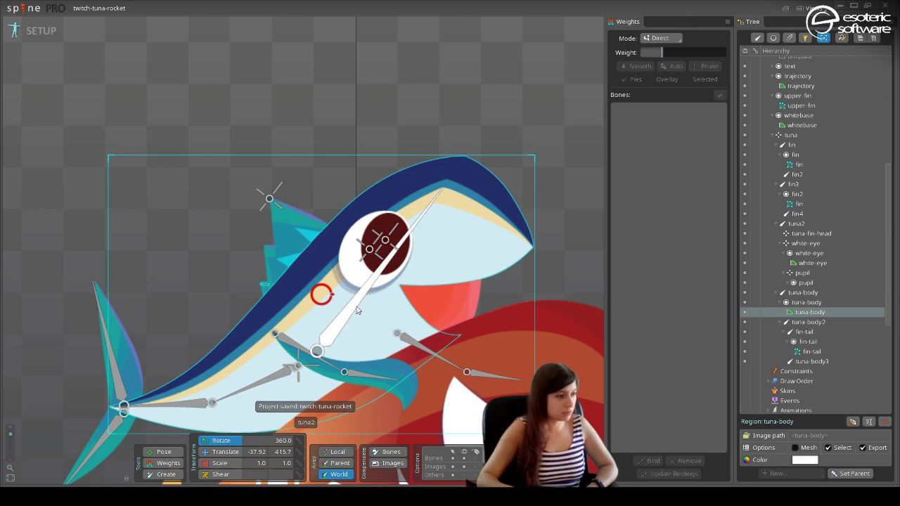
pyautogui.click(810, 233)
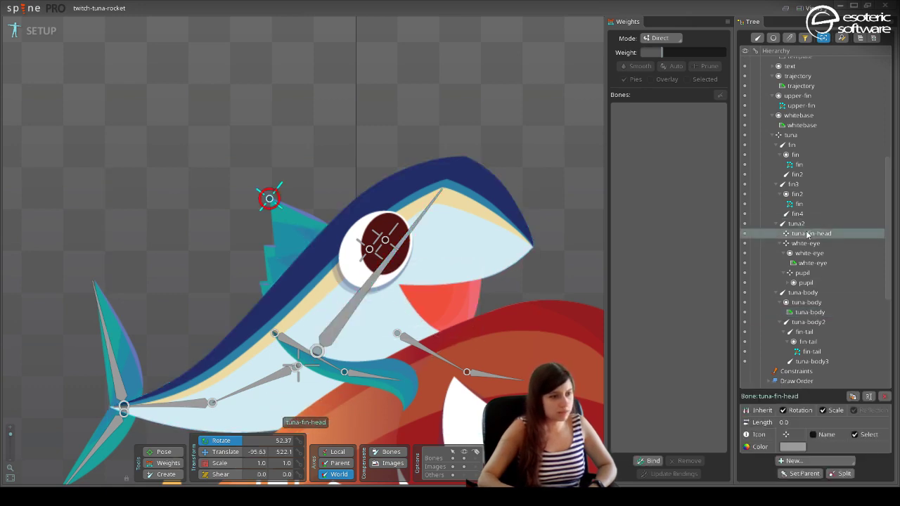
pyautogui.click(806, 223)
pyautogui.doubleClick(850, 225)
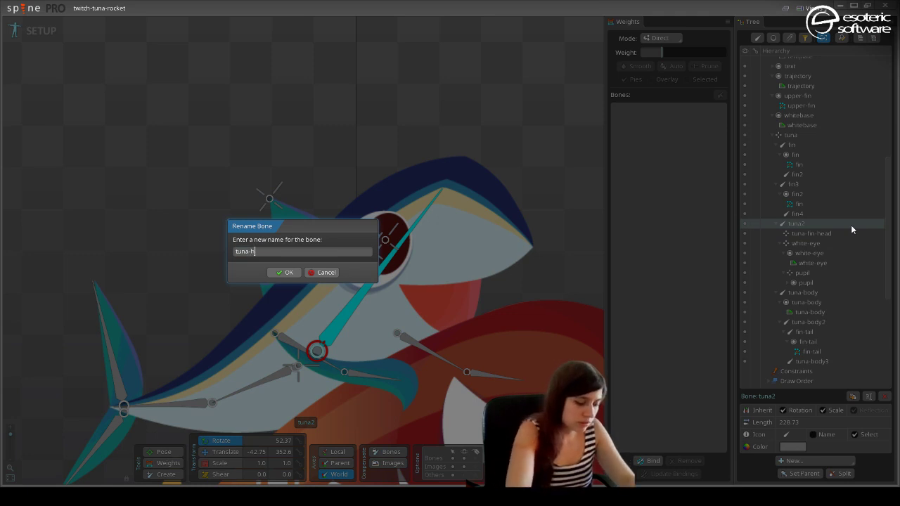
pyautogui.write('tuna-head')
pyautogui.press('Return')
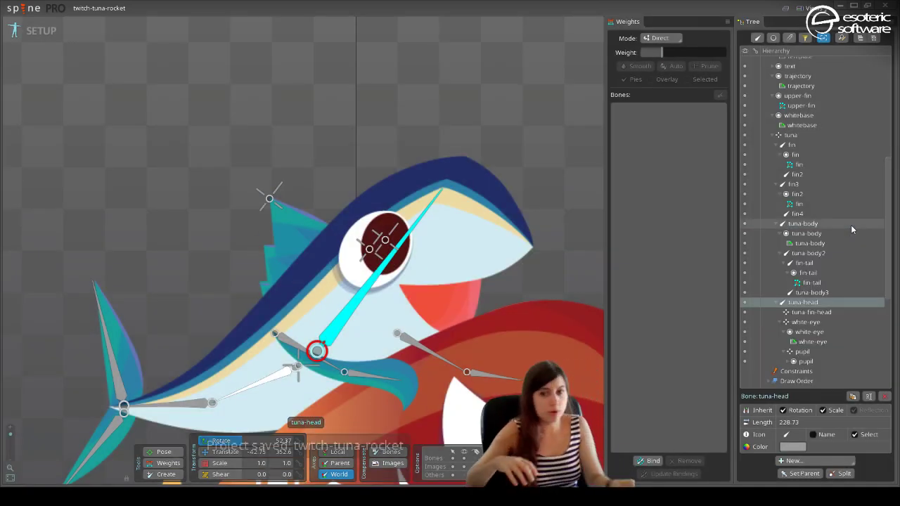
pyautogui.hotkey('ctrl', 's')
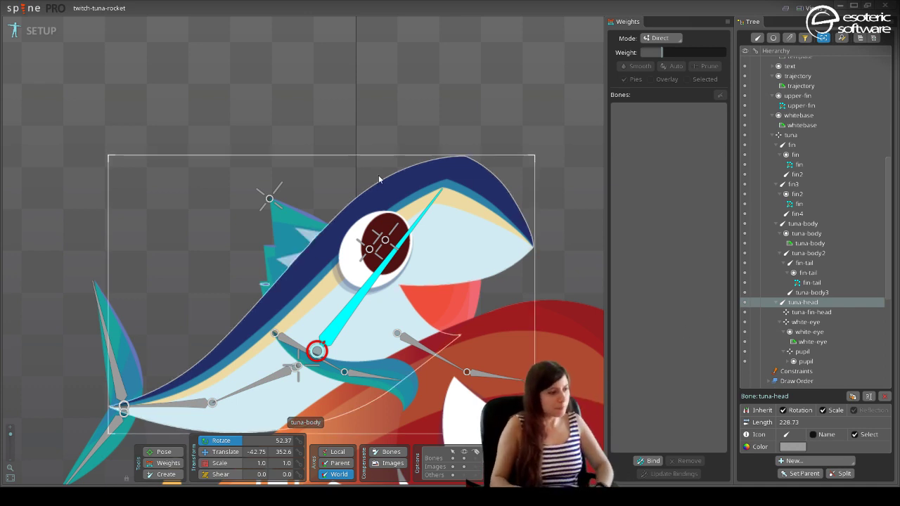
pyautogui.scroll(-1, 394, 219)
pyautogui.scroll(-1, 220, 225)
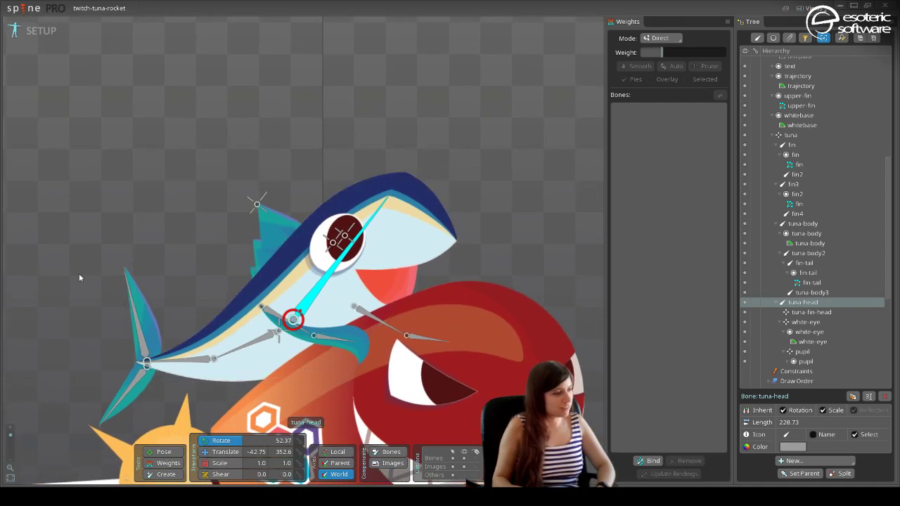
pyautogui.moveTo(220, 174); pyautogui.dragTo(344, 74)
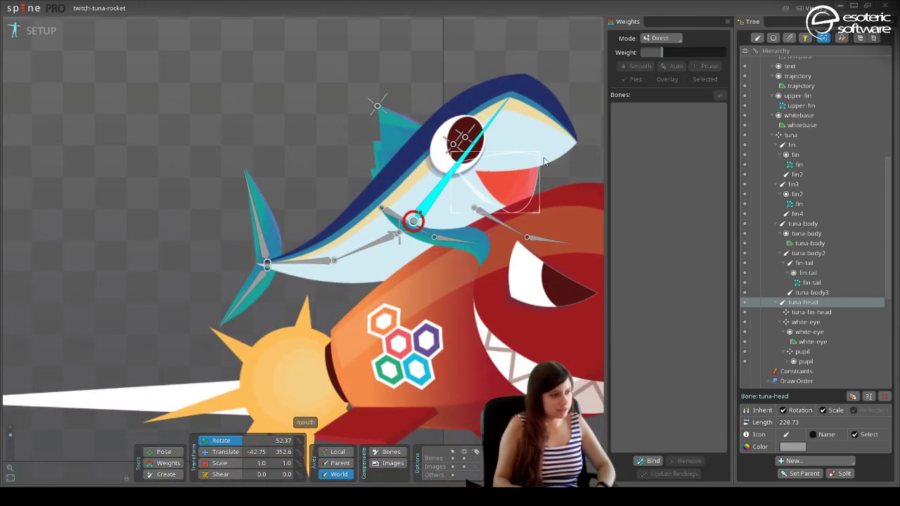
pyautogui.scroll(-1, 519, 223)
pyautogui.moveTo(476, 210); pyautogui.dragTo(452, 147)
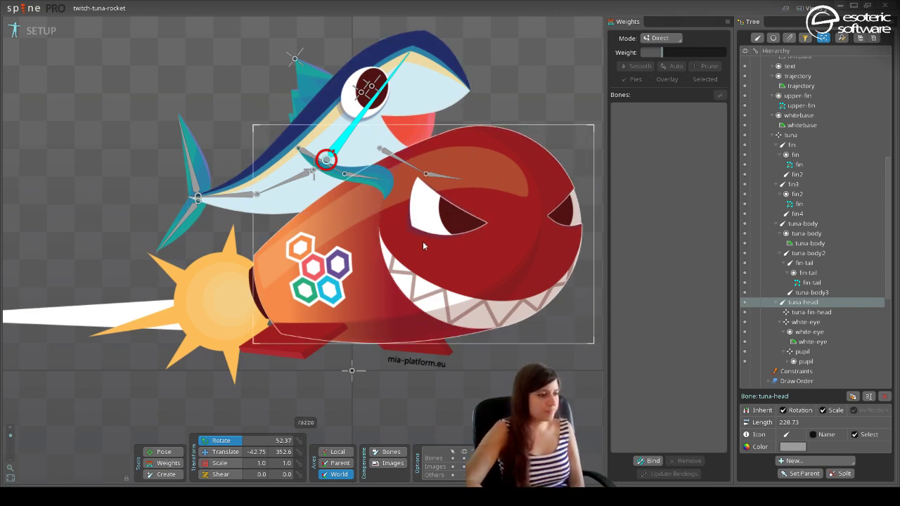
pyautogui.moveTo(422, 242); pyautogui.dragTo(370, 416)
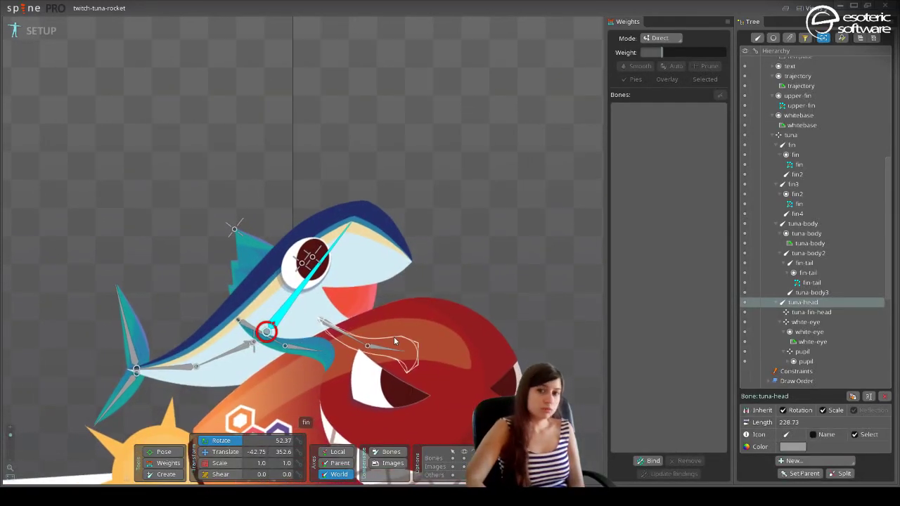
pyautogui.scroll(1, 394, 341)
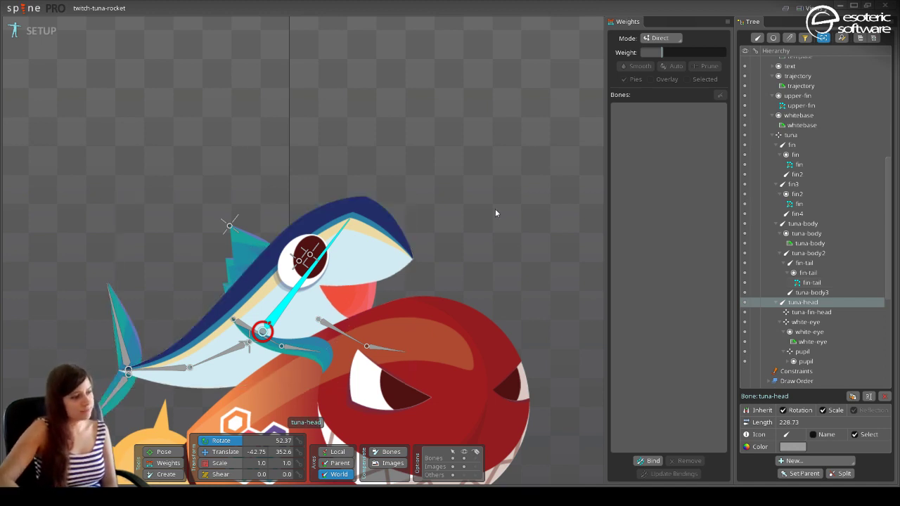
pyautogui.moveTo(478, 238); pyautogui.dragTo(537, 116)
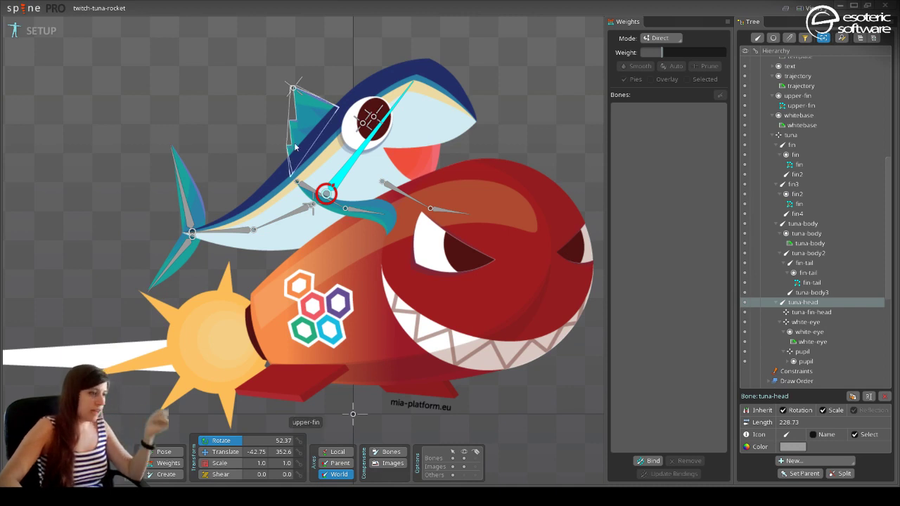
# Switch to Animate mode and translate the tuna-fin-head bone upward to about -90, 566 to test the upper fin's deformation.
pyautogui.click(302, 121)
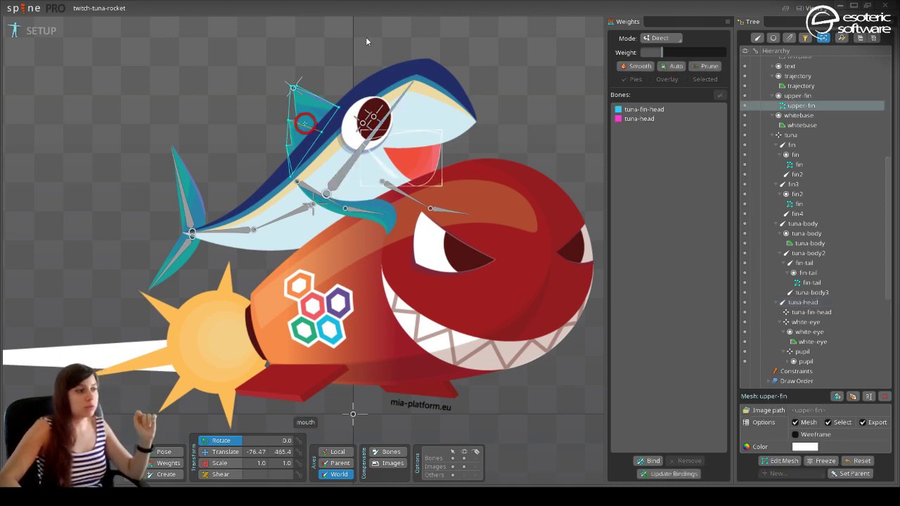
pyautogui.click(41, 30)
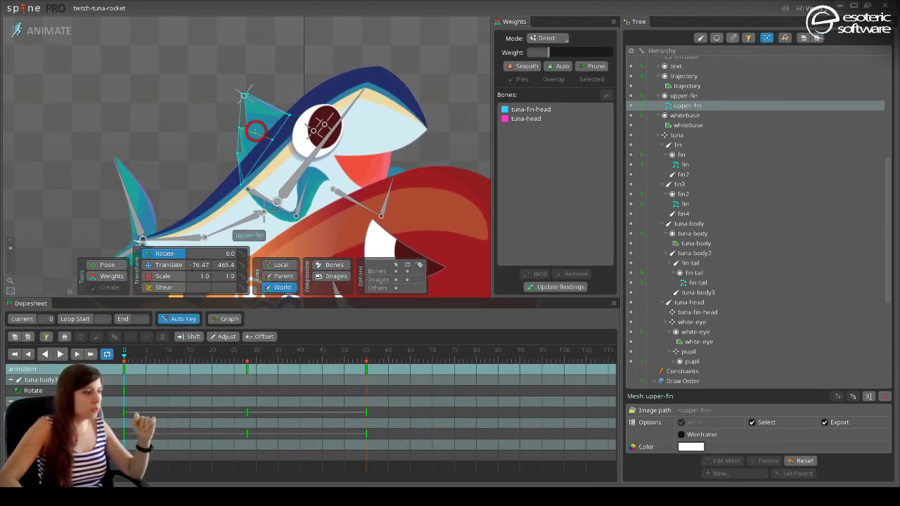
pyautogui.press('v')
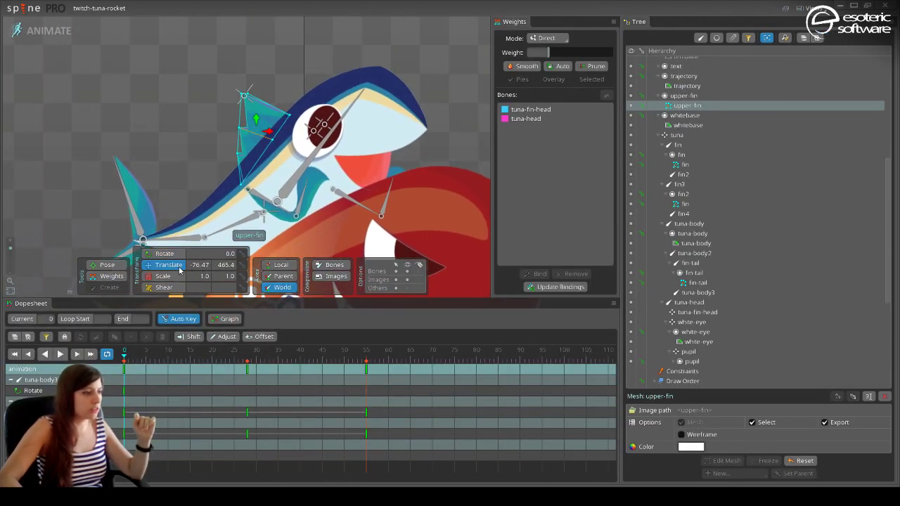
pyautogui.click(244, 94)
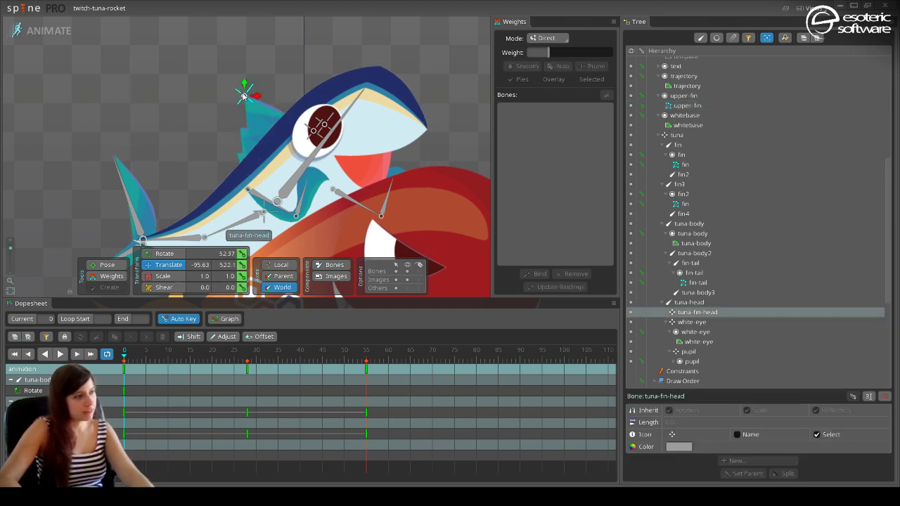
pyautogui.moveTo(244, 95); pyautogui.dragTo(247, 72)
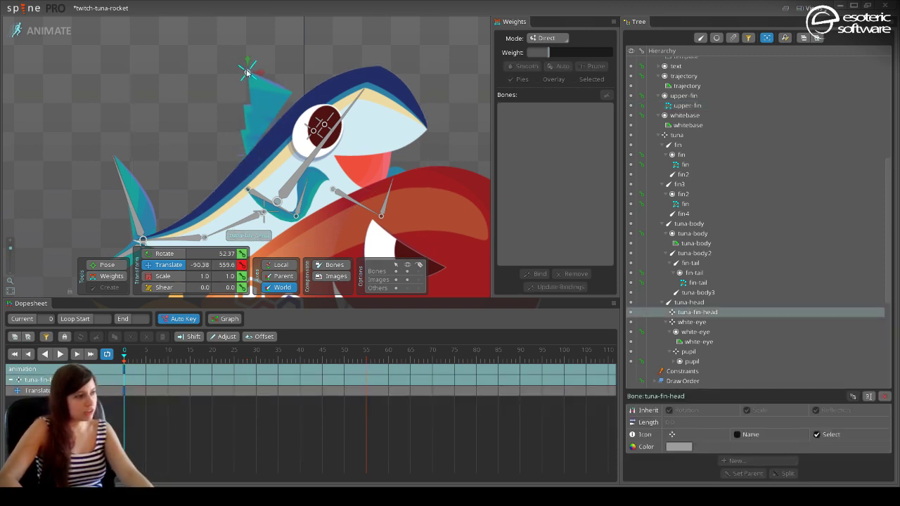
# Set the tuna-head weight to 100 for the three vertices along the upper-fin mesh's base.
pyautogui.press('w')
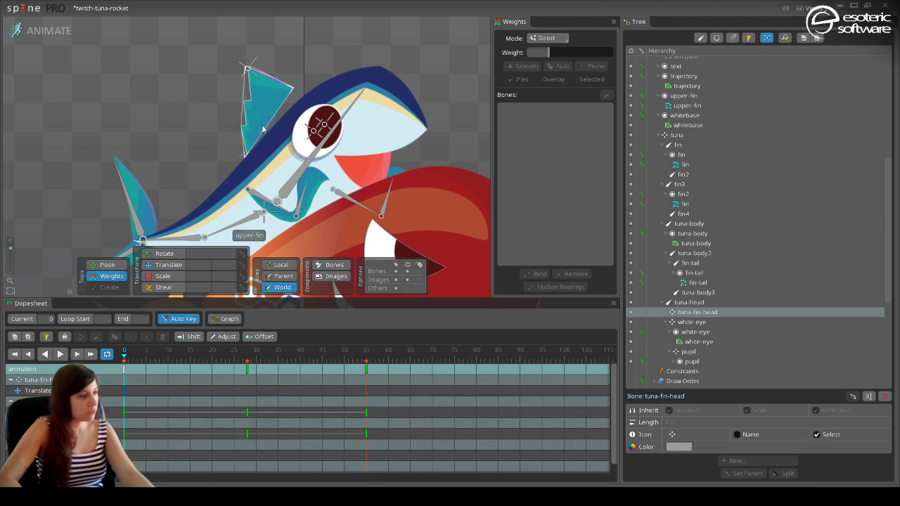
pyautogui.click(237, 149)
pyautogui.click(244, 157)
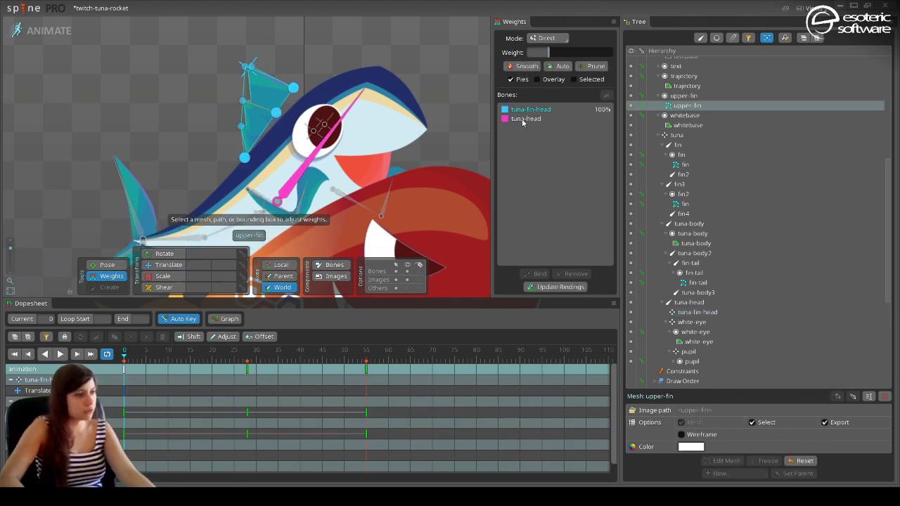
pyautogui.click(522, 122)
pyautogui.moveTo(545, 52); pyautogui.dragTo(612, 52)
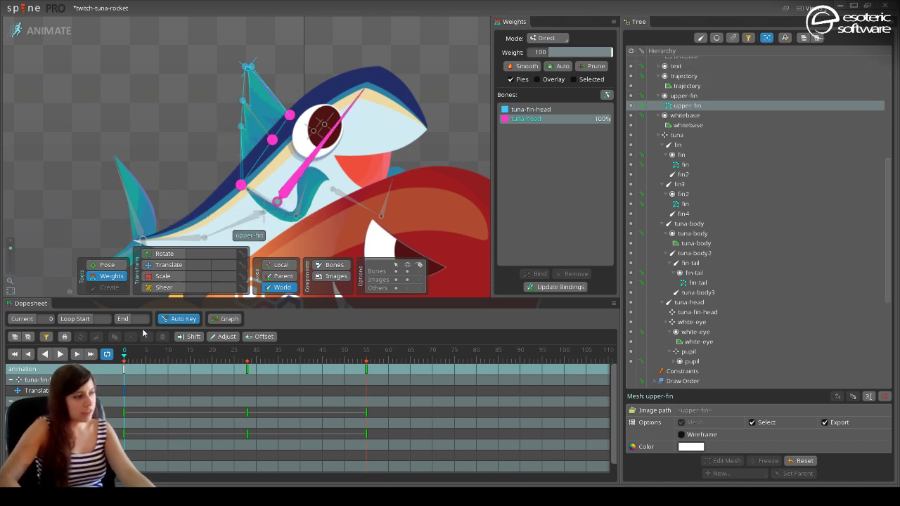
# Translate the tuna-fin-head bone back and down to about -113.6, 541.6 to test the new weights.
pyautogui.click(168, 265)
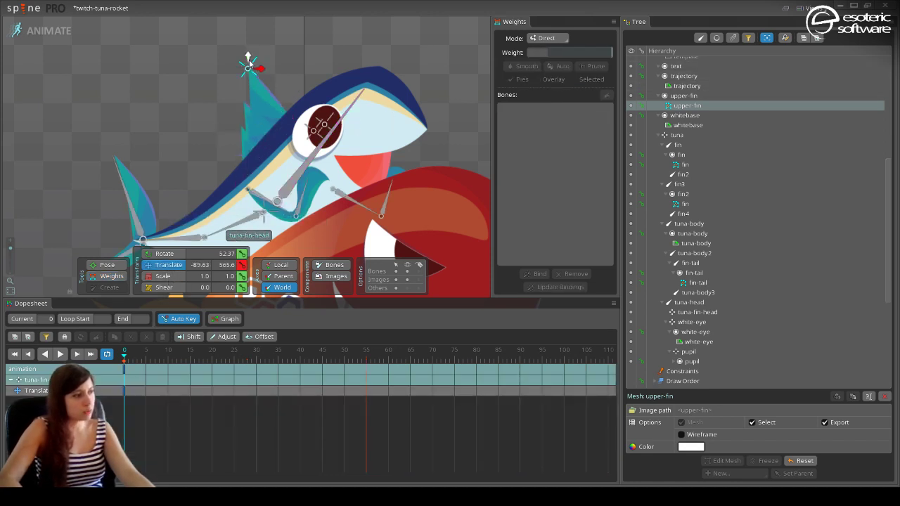
pyautogui.moveTo(247, 64); pyautogui.dragTo(233, 82)
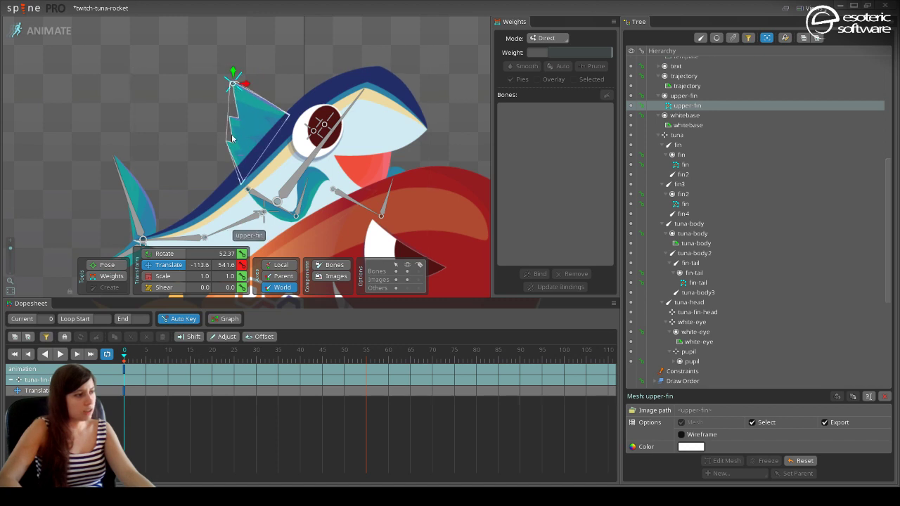
# Set the tuna-head weight to 56 on the upper fin's lower jagged-edge vertex and 37 on the one above, and save the project.
pyautogui.click(233, 139)
pyautogui.click(110, 275)
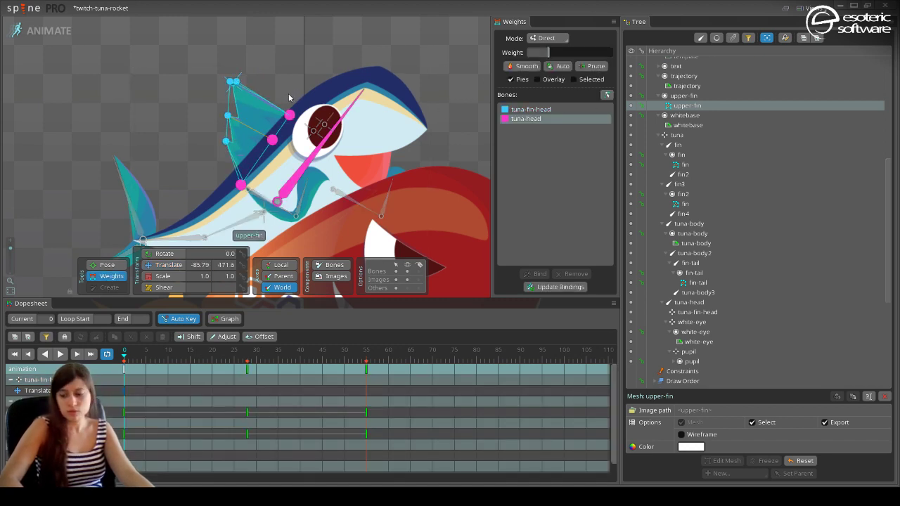
pyautogui.click(225, 141)
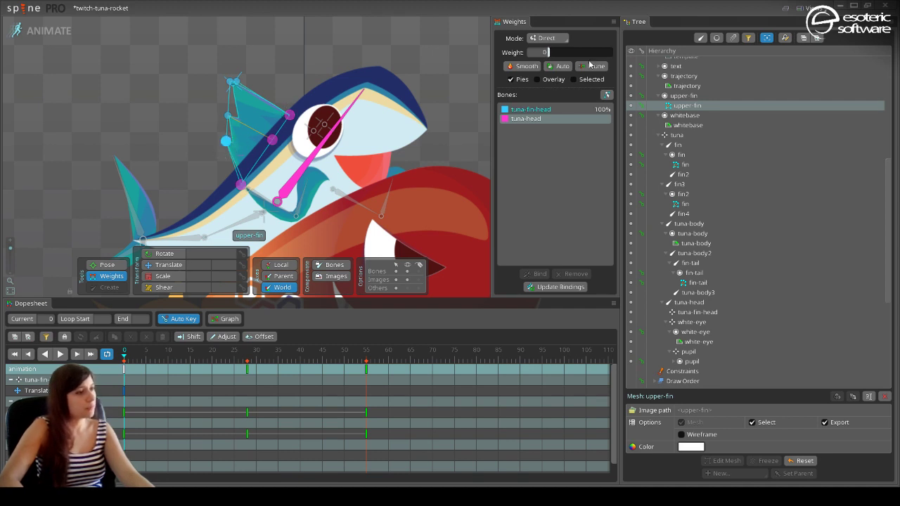
pyautogui.moveTo(571, 55); pyautogui.dragTo(583, 57)
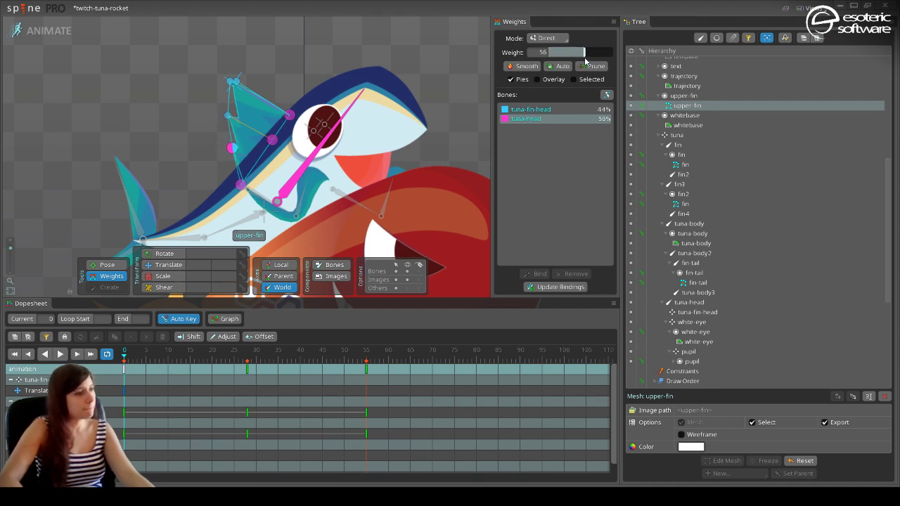
pyautogui.click(227, 114)
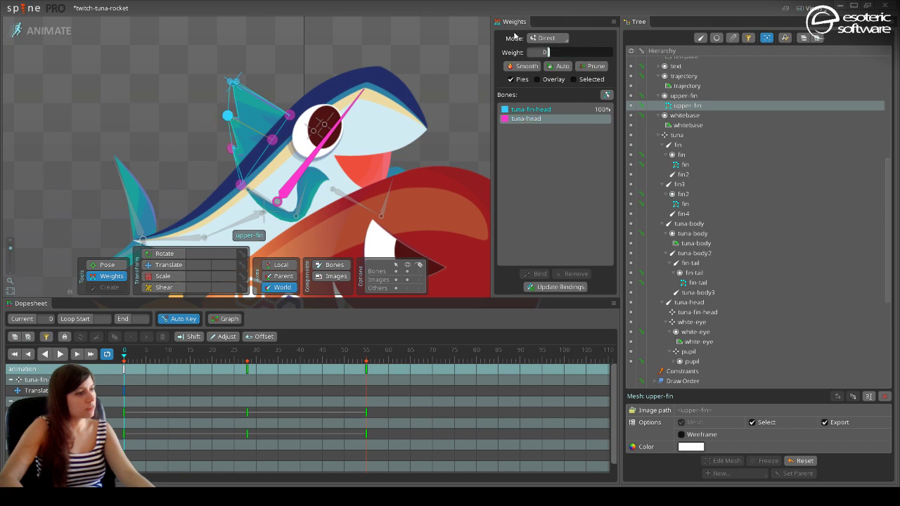
pyautogui.moveTo(553, 56); pyautogui.dragTo(572, 61)
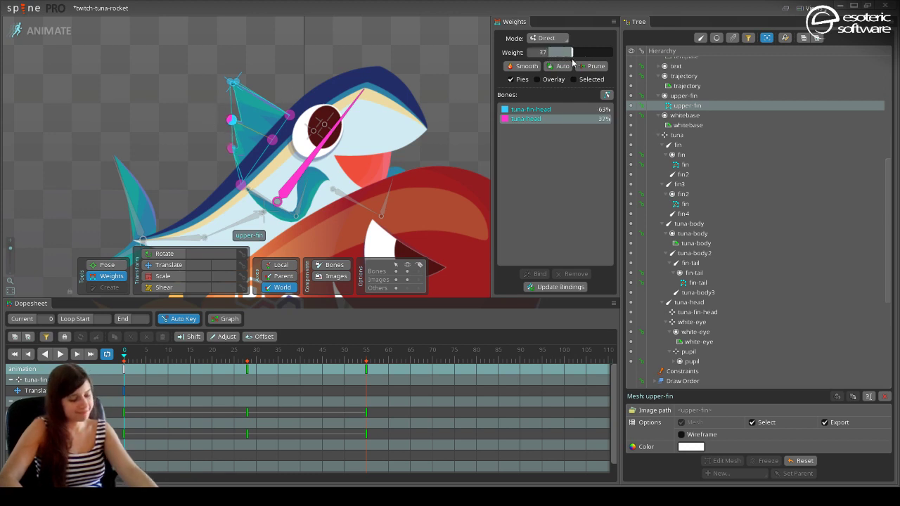
pyautogui.hotkey('ctrl', 's')
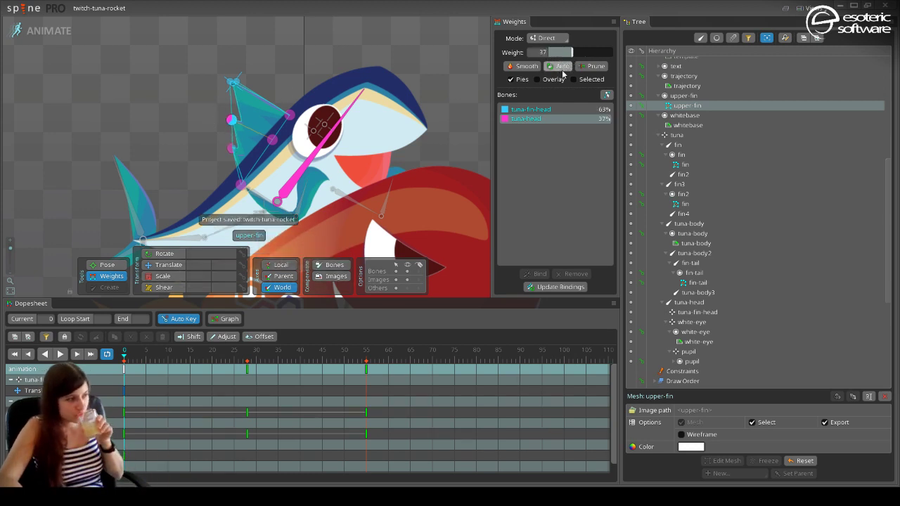
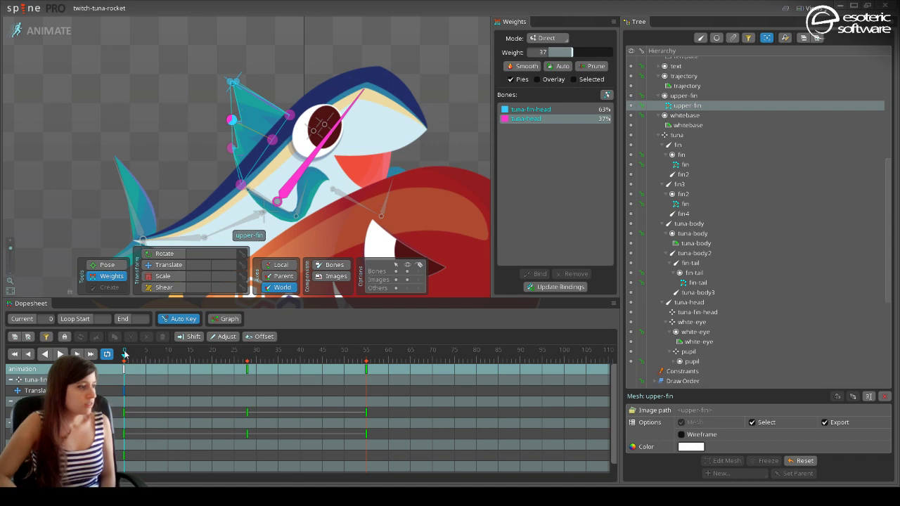
# Test the upper fin's new weights by translating tuna-fin-head to about -78.4, 528.8, undo the move and save the project.
pyautogui.click(168, 265)
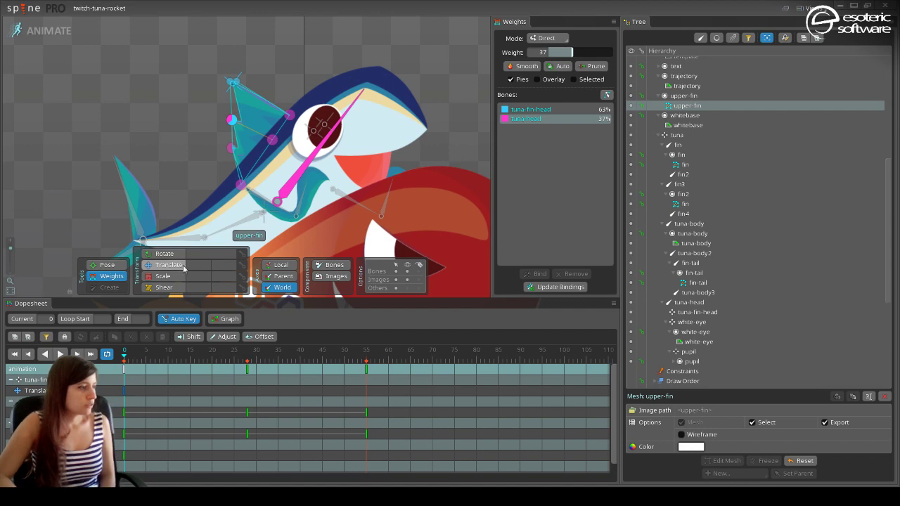
pyautogui.click(233, 83)
pyautogui.moveTo(233, 83); pyautogui.dragTo(264, 110)
pyautogui.moveTo(265, 63); pyautogui.dragTo(258, 86)
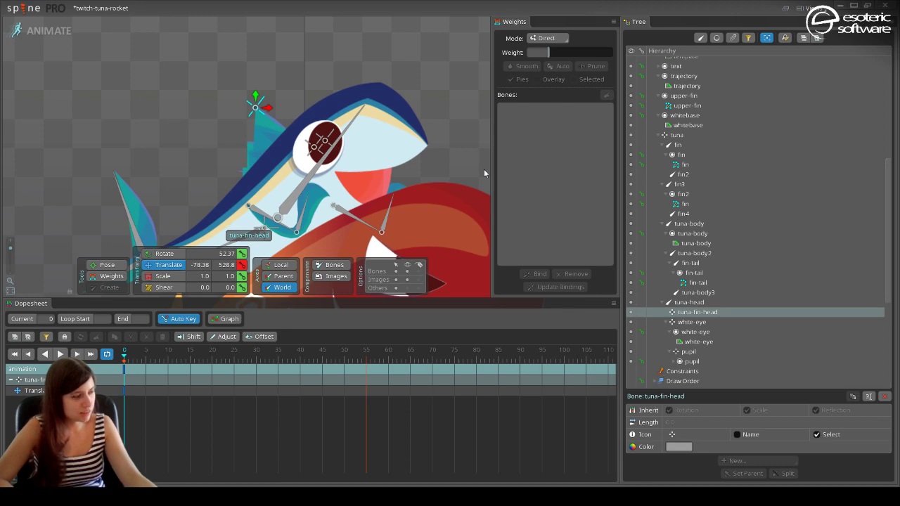
pyautogui.hotkey('ctrl', 'z')
pyautogui.hotkey('ctrl', 's')
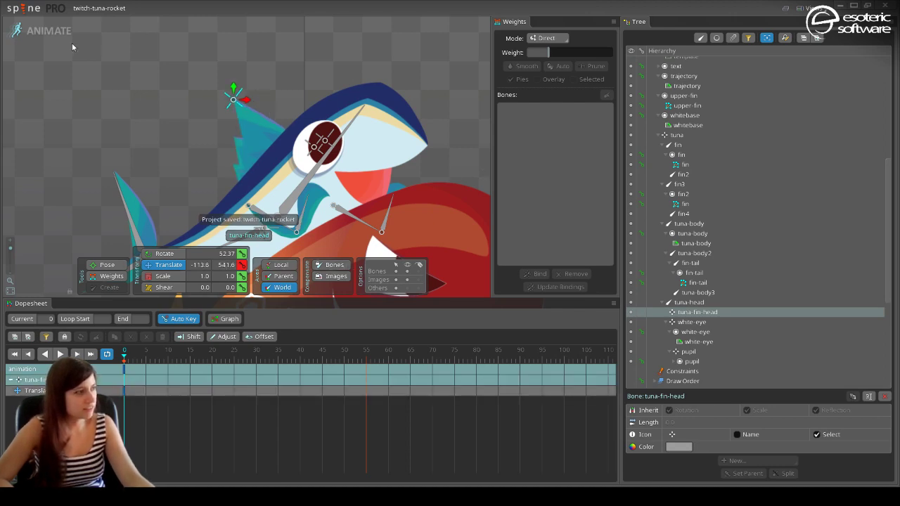
# Return to Setup mode and convert the tuna-body region to a mesh.
pyautogui.click(38, 30)
pyautogui.click(342, 235)
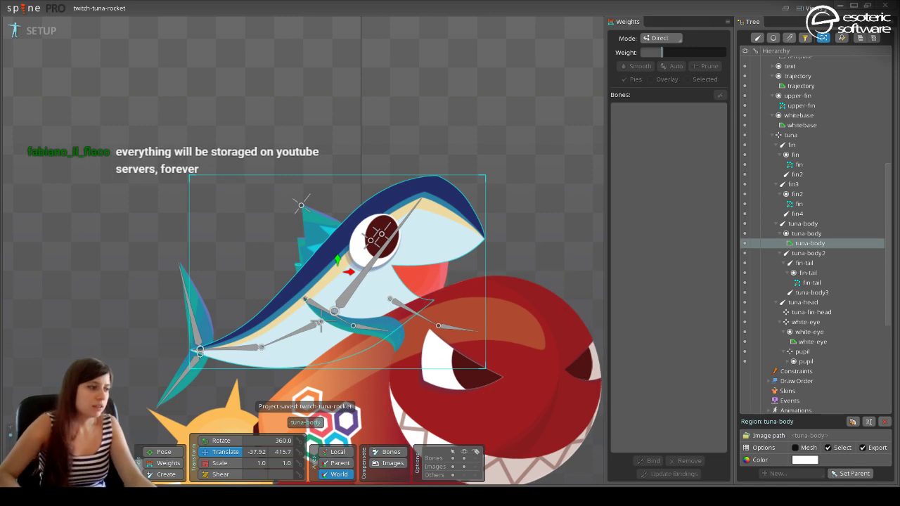
pyautogui.click(804, 448)
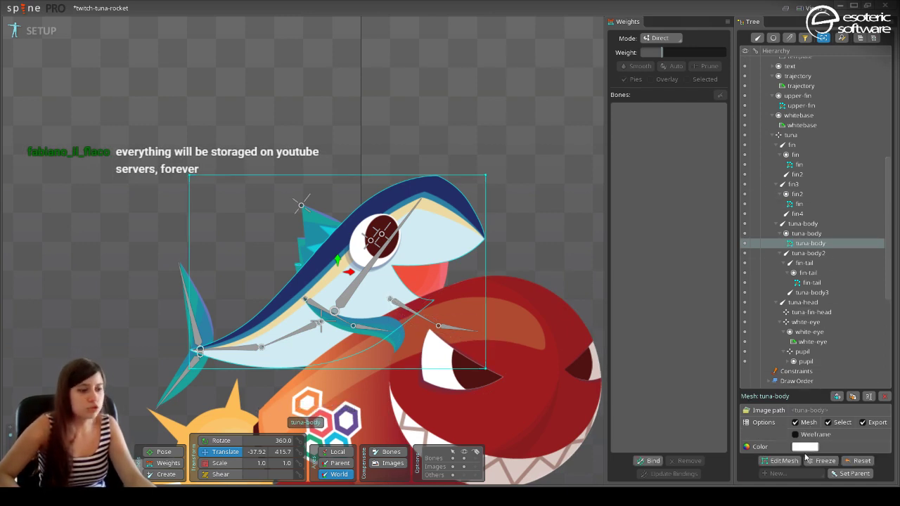
# Start a new outline for the tuna-body mesh, placing vertices from the tail tip along the lower back.
pyautogui.click(782, 461)
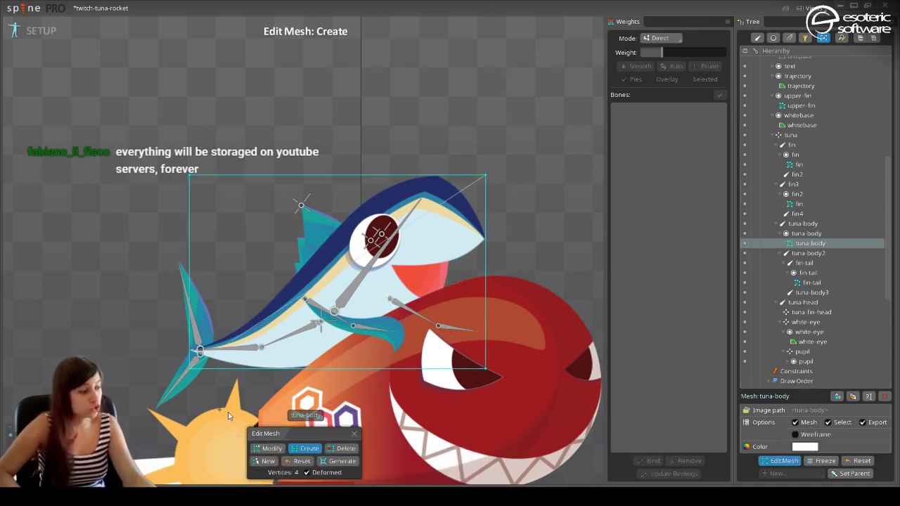
pyautogui.click(263, 461)
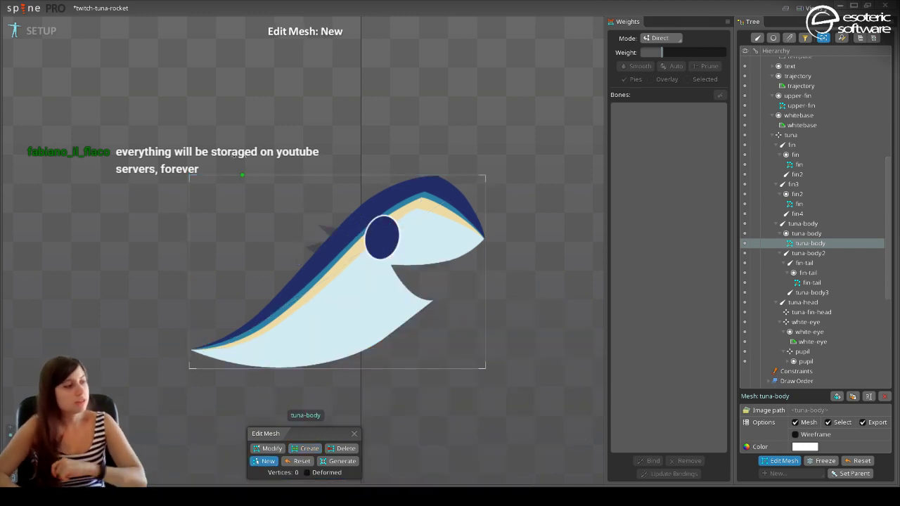
pyautogui.scroll(1, 317, 268)
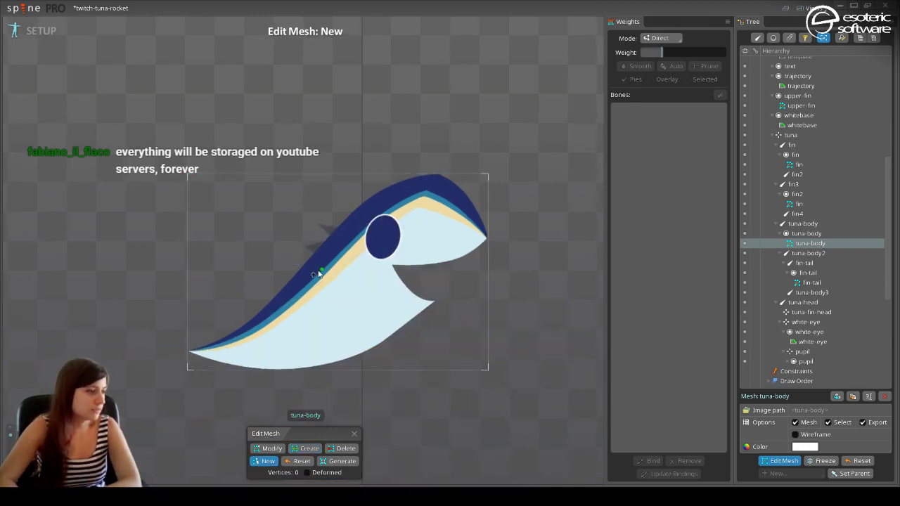
pyautogui.click(184, 349)
pyautogui.click(212, 343)
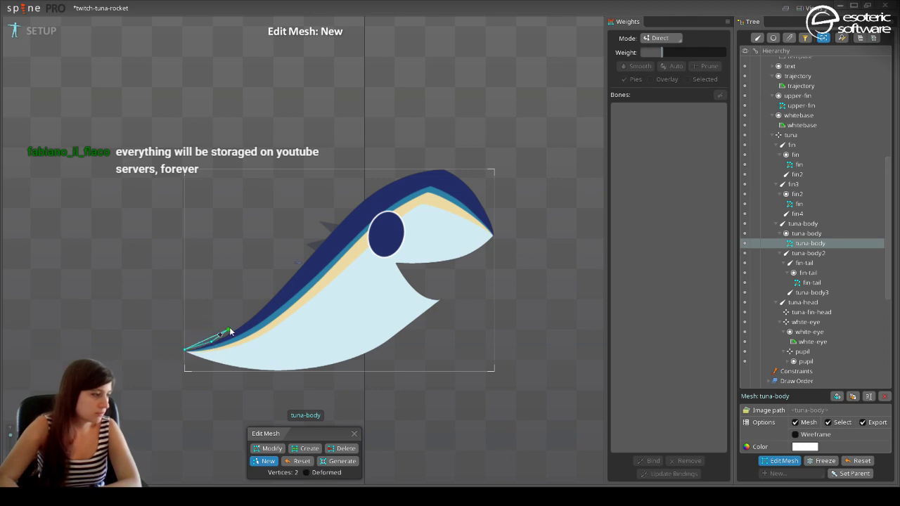
pyautogui.click(249, 320)
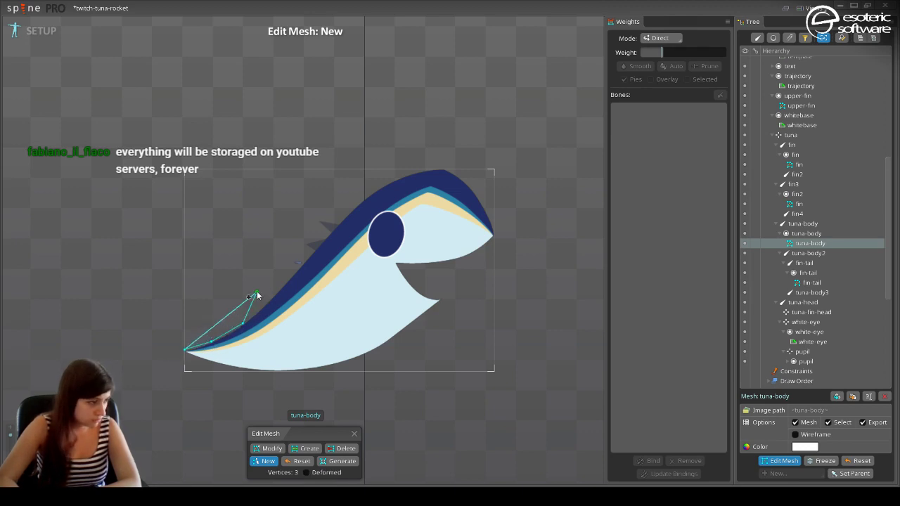
pyautogui.scroll(1, 270, 304)
pyautogui.scroll(2, 268, 305)
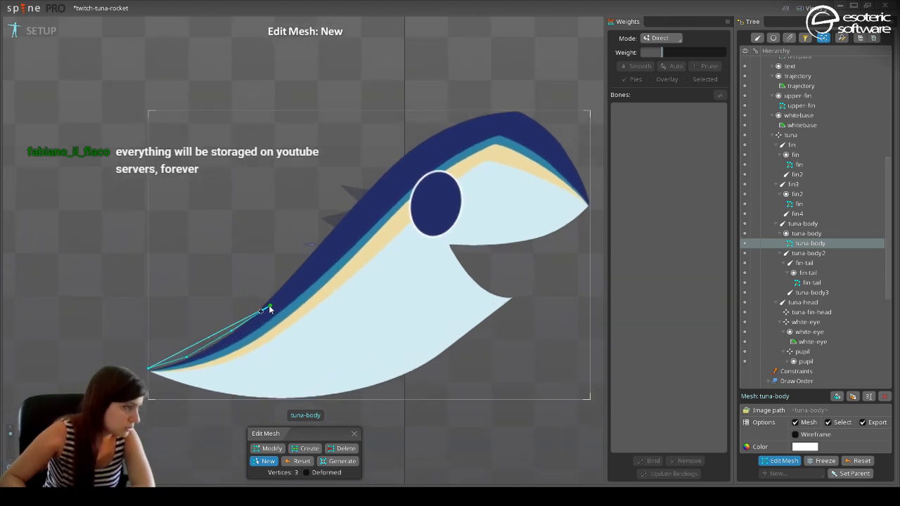
pyautogui.click(270, 296)
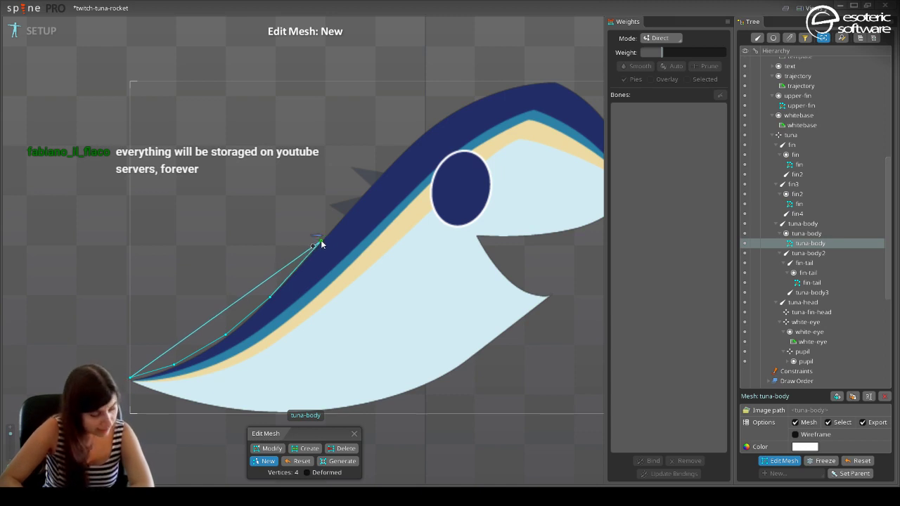
# Continue the tuna-body outline around the fin shadow on the back, over the head and down to the snout tip.
pyautogui.click(321, 241)
pyautogui.click(302, 236)
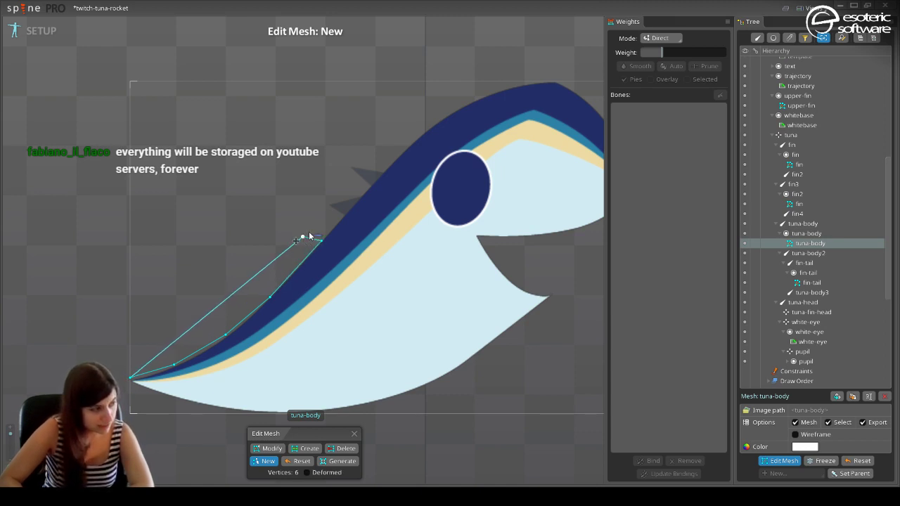
pyautogui.click(348, 164)
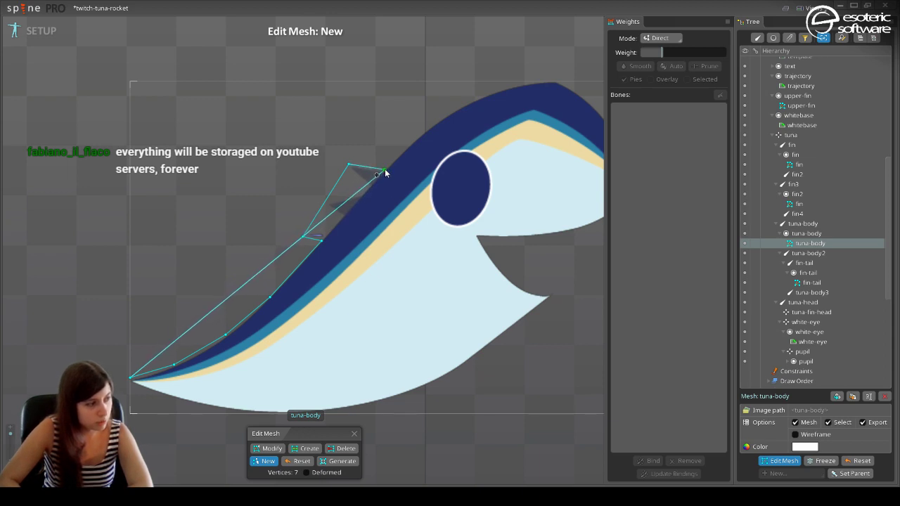
pyautogui.click(384, 170)
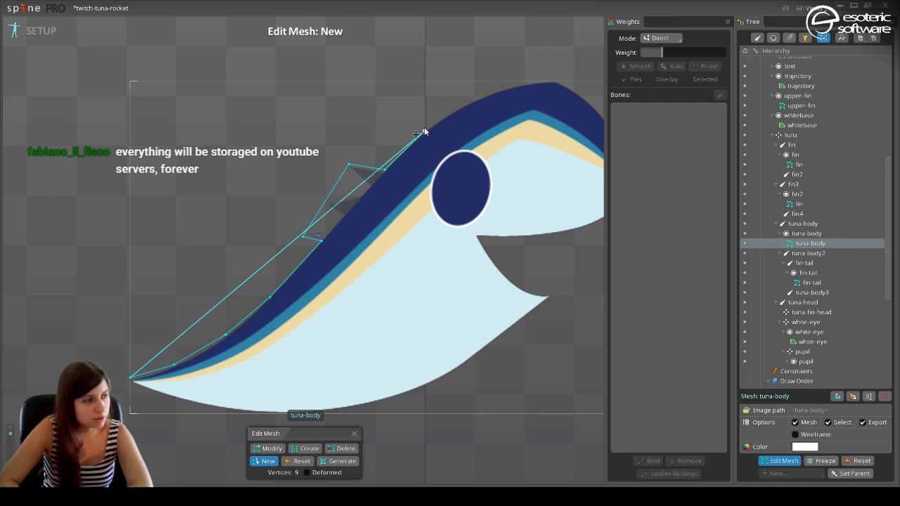
pyautogui.moveTo(424, 131); pyautogui.dragTo(458, 287)
pyautogui.click(454, 305)
pyautogui.click(451, 315)
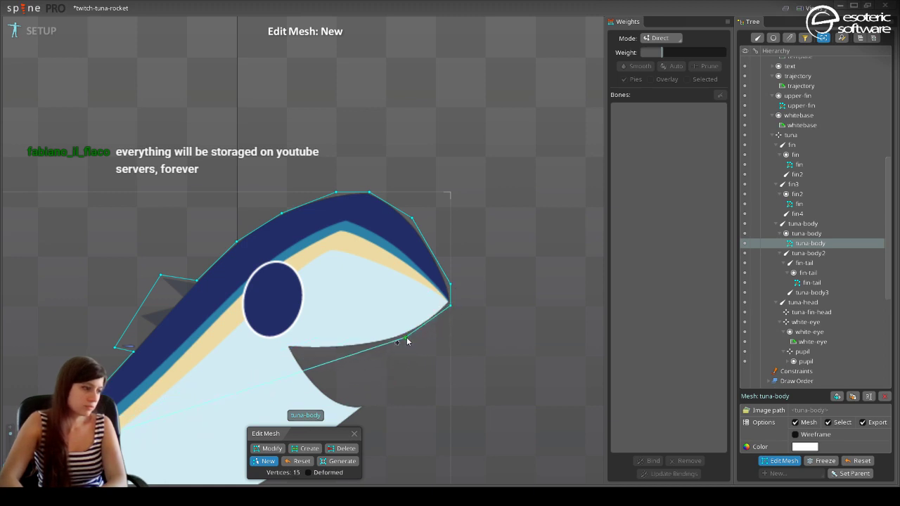
# Trace the tuna-body outline along the upper jaw's underside, into the mouth corner and out to the lower jaw tip.
pyautogui.click(407, 339)
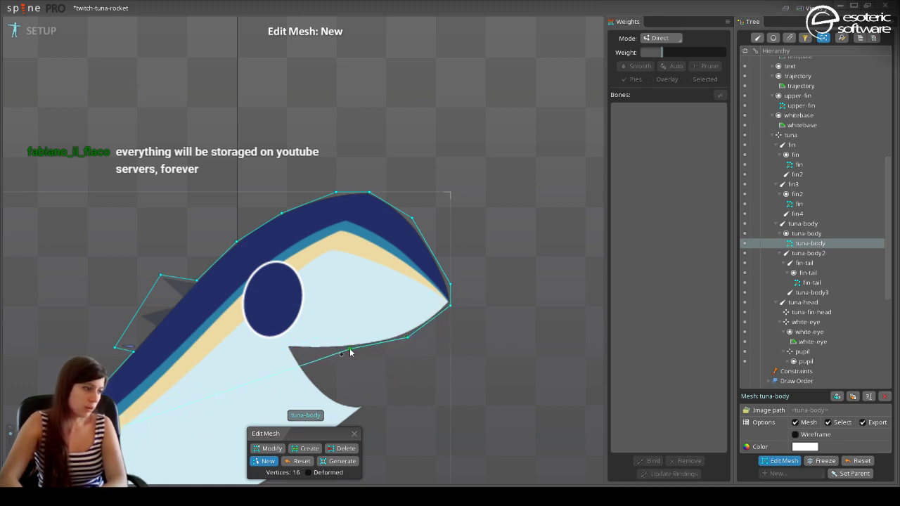
pyautogui.click(349, 349)
pyautogui.click(289, 349)
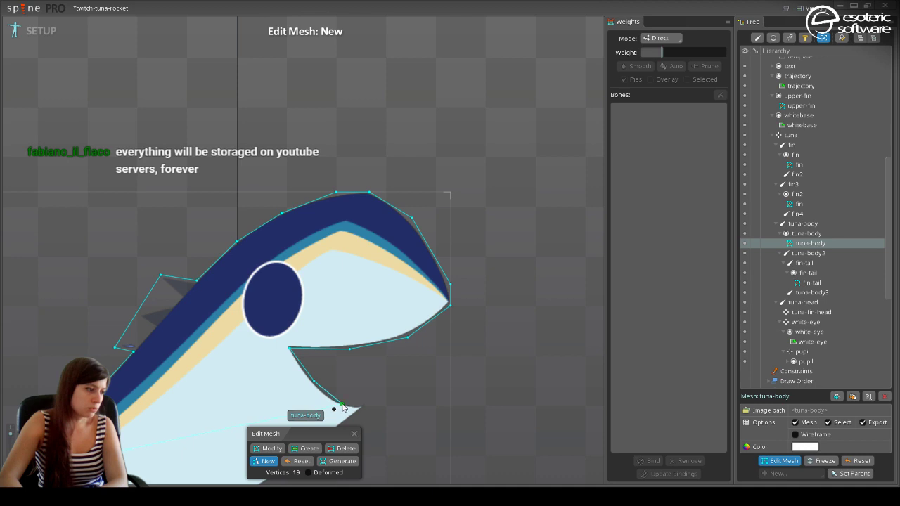
pyautogui.click(343, 406)
pyautogui.click(371, 403)
pyautogui.moveTo(367, 408); pyautogui.dragTo(494, 206)
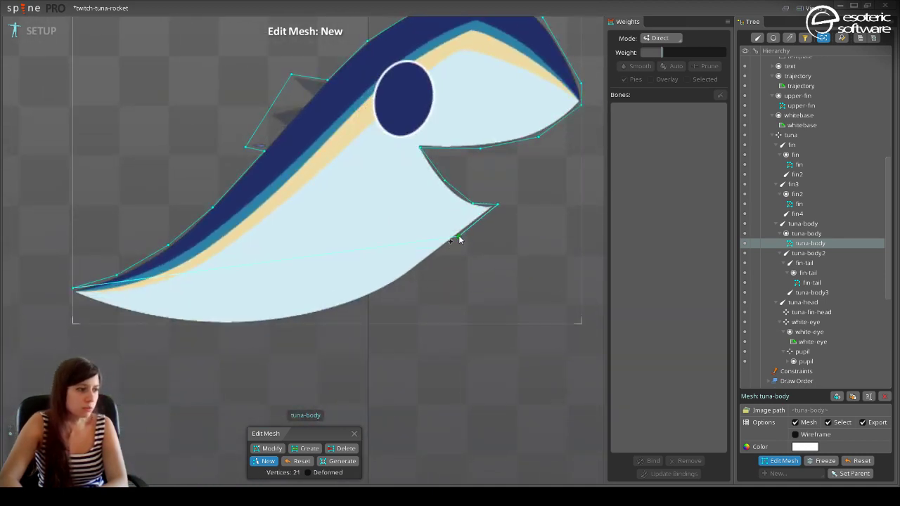
# Trace the tuna-body outline along the belly back to the tail and close it.
pyautogui.click(457, 239)
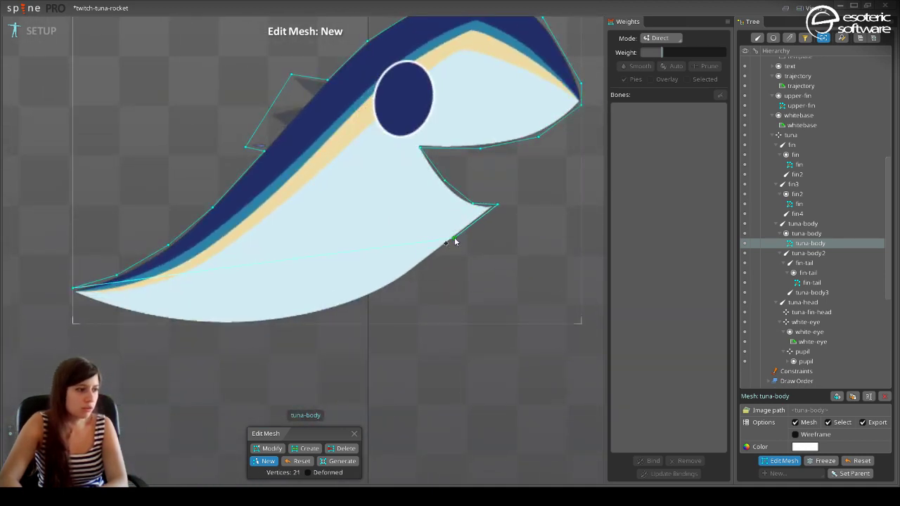
pyautogui.click(395, 286)
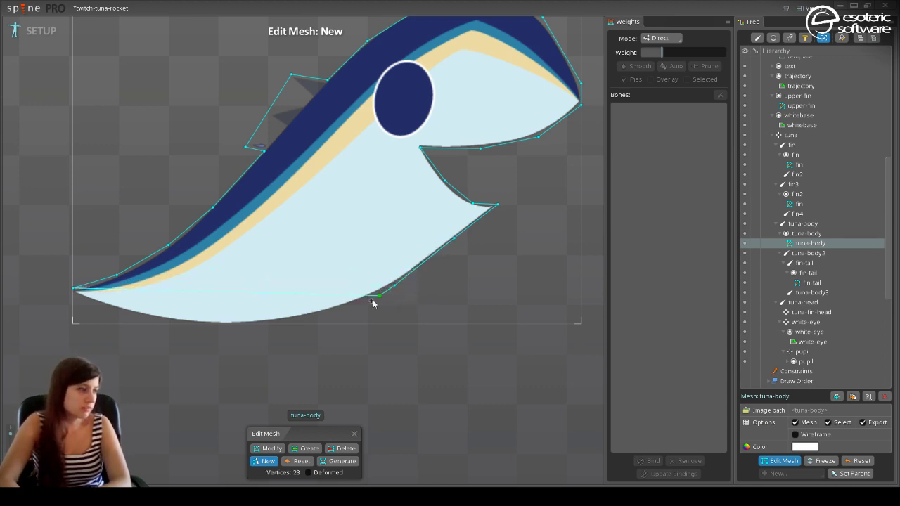
pyautogui.click(337, 309)
pyautogui.click(283, 321)
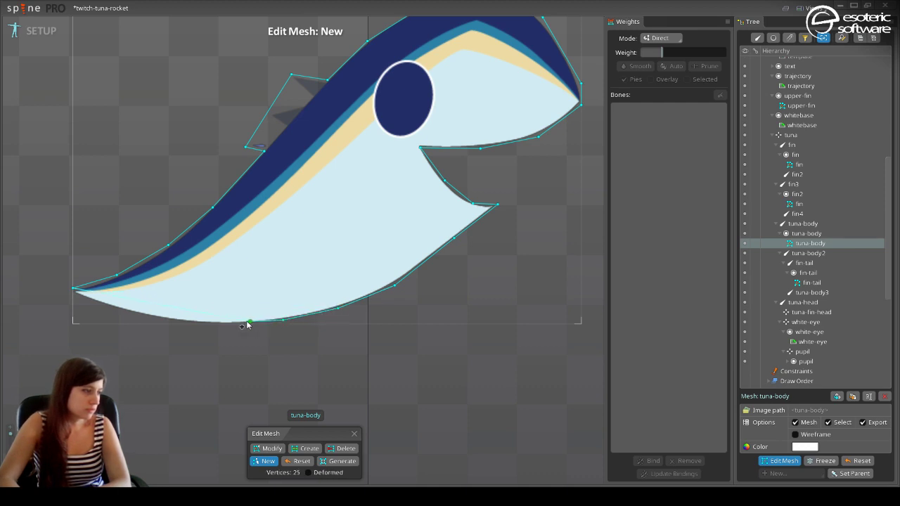
pyautogui.click(236, 328)
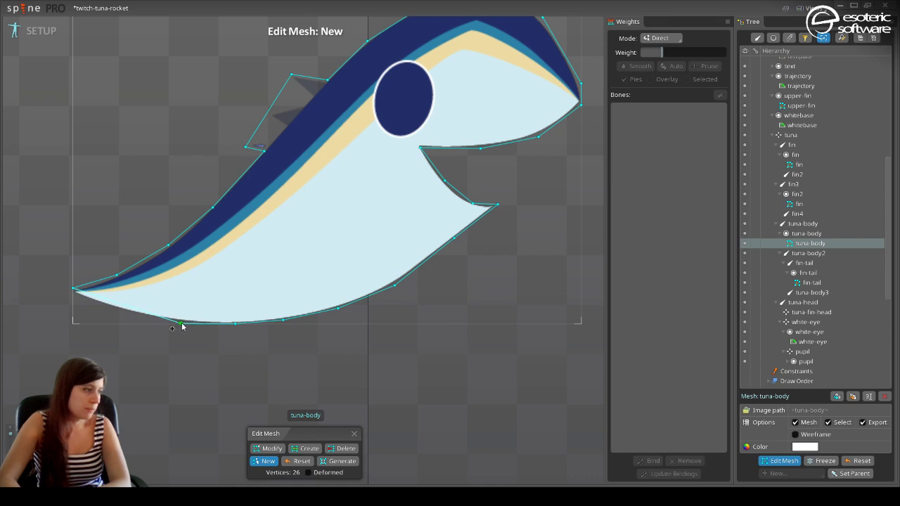
pyautogui.click(181, 325)
pyautogui.click(127, 314)
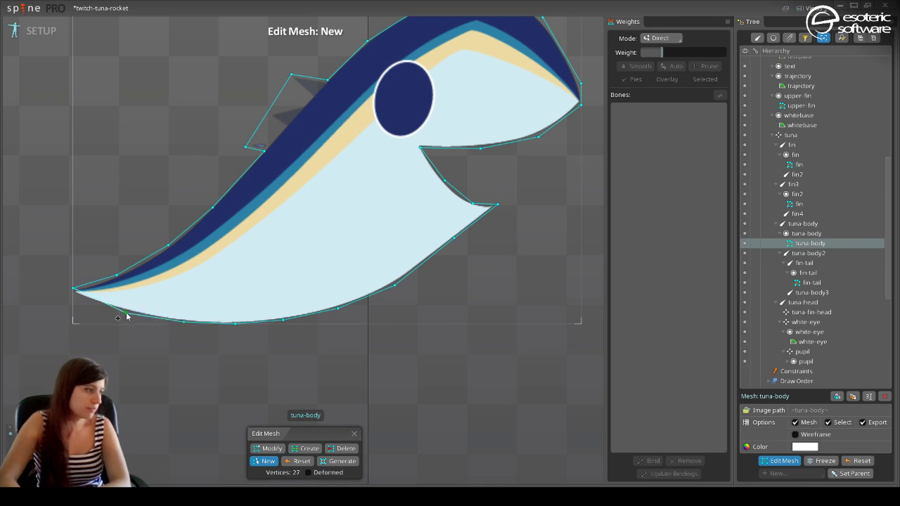
pyautogui.click(72, 298)
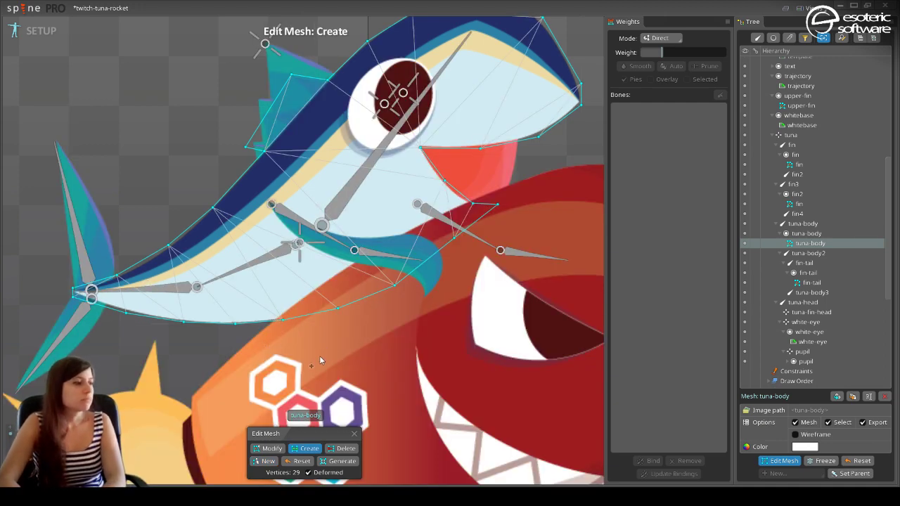
# Divide the tuna-body mesh with crosswise edges from back to belly, adding back vertices where needed.
pyautogui.scroll(-1, 319, 355)
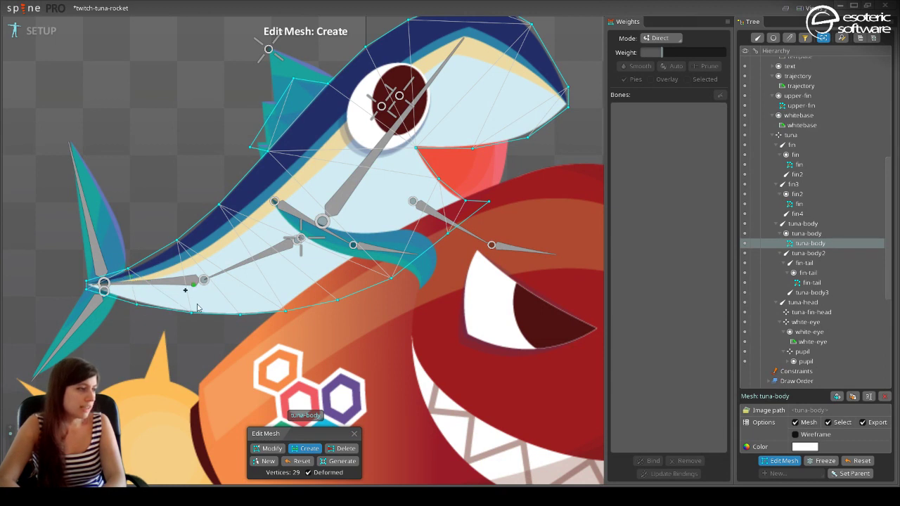
pyautogui.moveTo(218, 206); pyautogui.dragTo(239, 314)
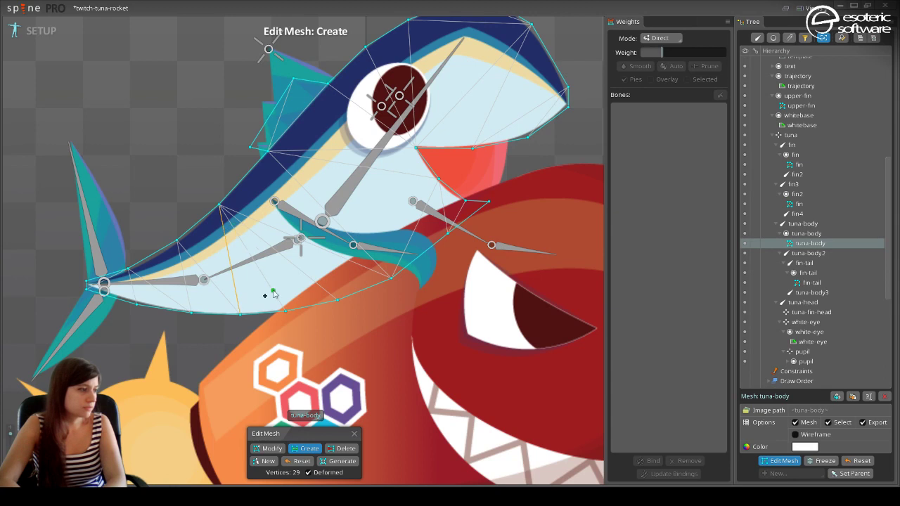
pyautogui.click(336, 302)
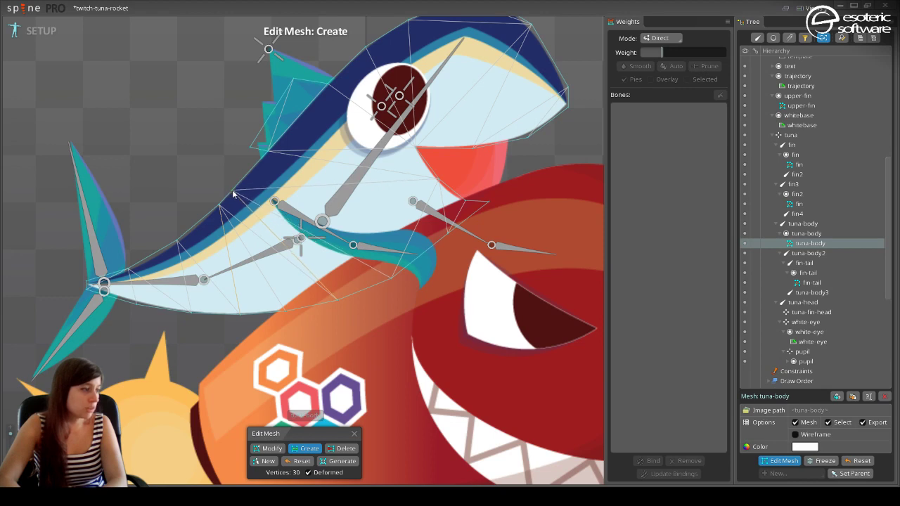
pyautogui.click(234, 189)
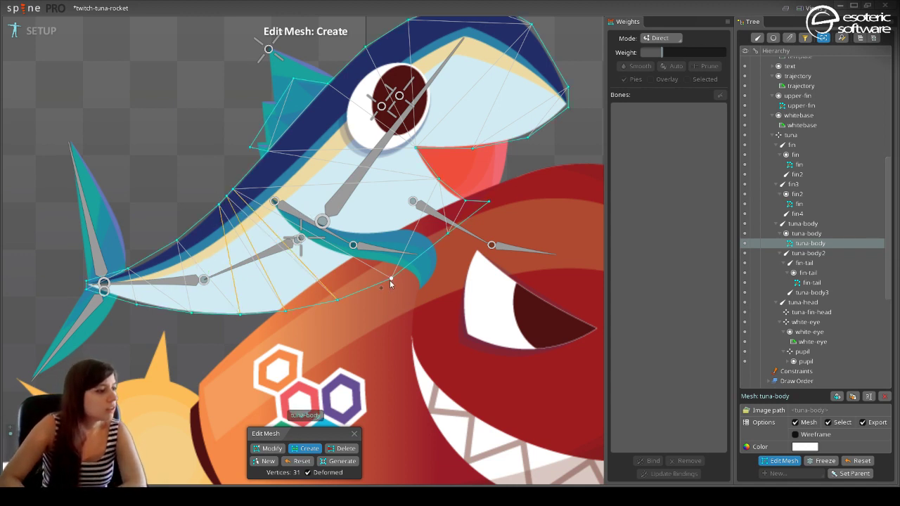
pyautogui.click(291, 205)
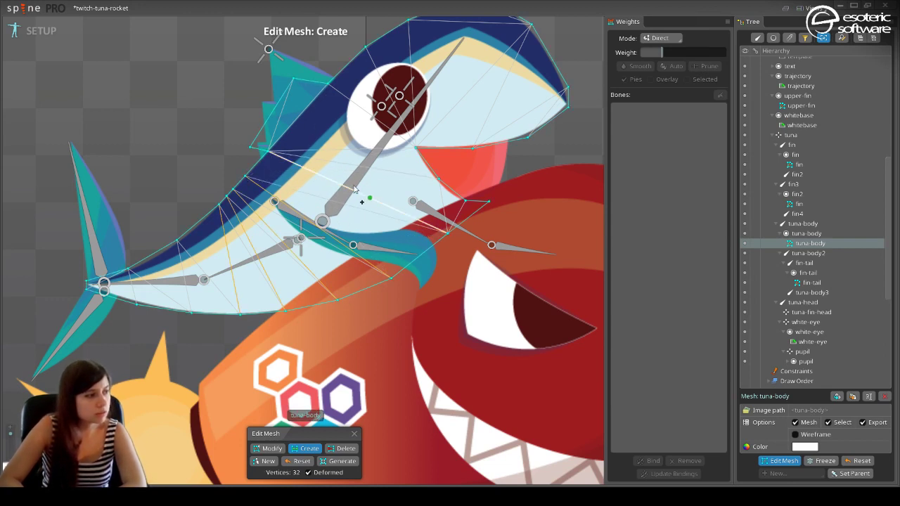
# Add interior vertices to the tuna-body mesh behind the eye and in the upper head, connect them to the snout tip, and save the project.
pyautogui.click(353, 147)
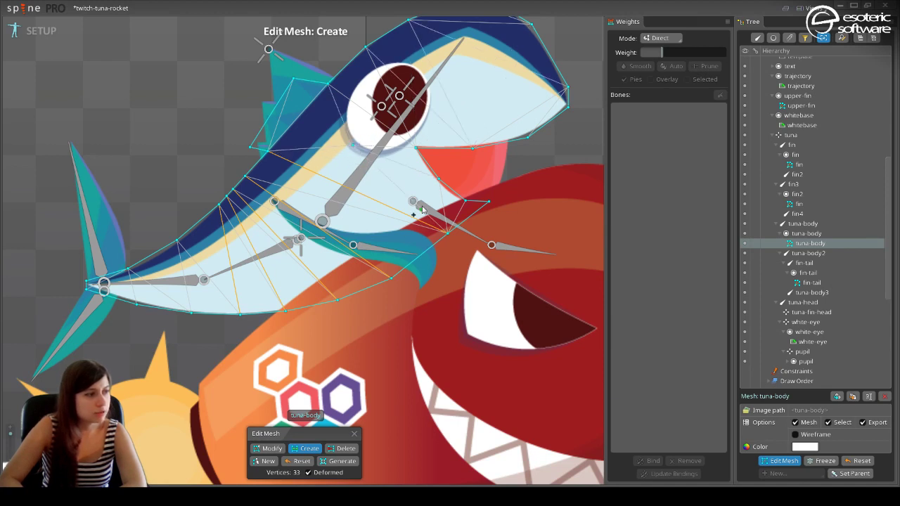
pyautogui.moveTo(360, 144); pyautogui.dragTo(266, 196)
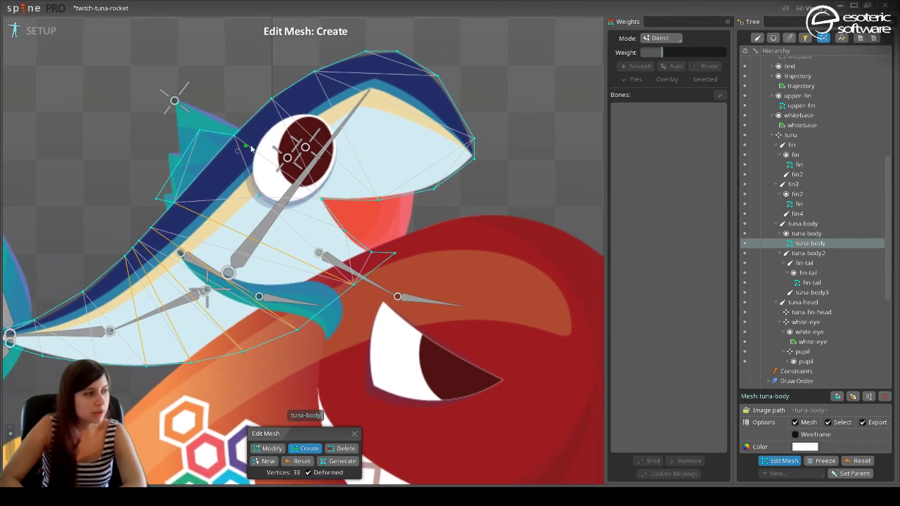
pyautogui.click(340, 125)
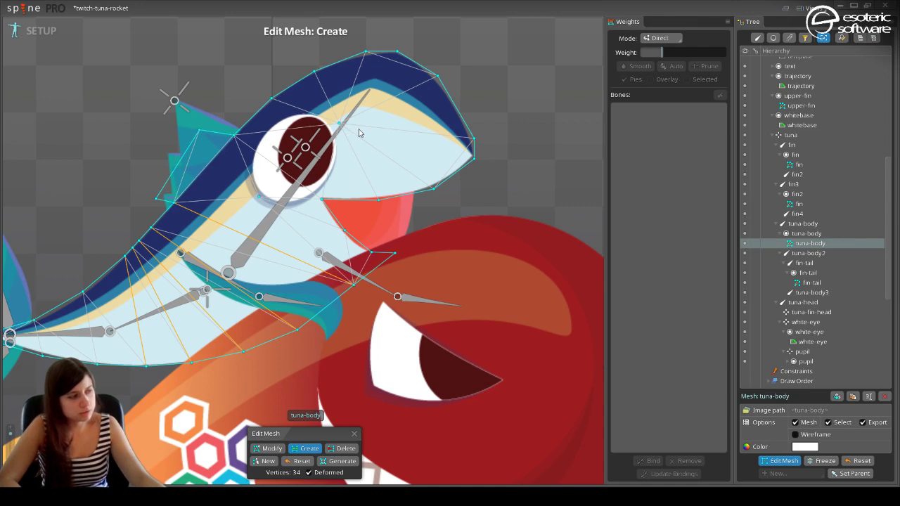
pyautogui.moveTo(340, 124); pyautogui.dragTo(353, 114)
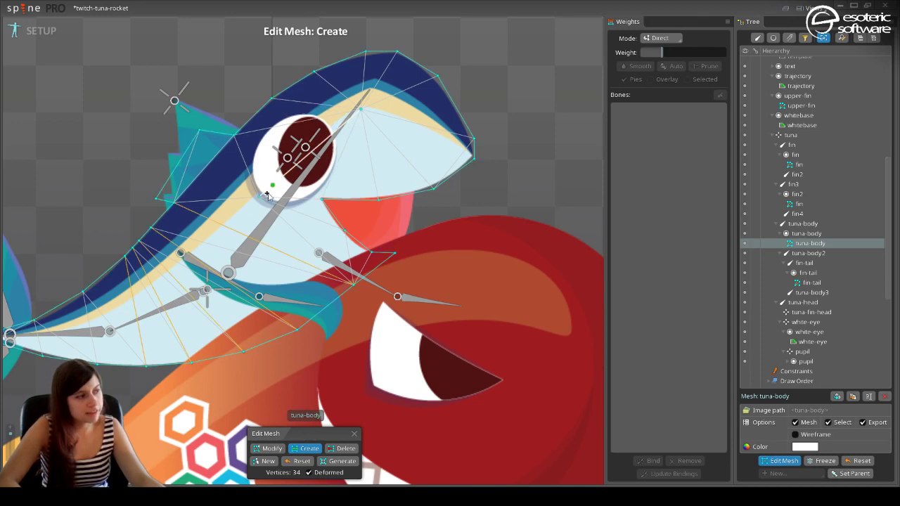
pyautogui.click(464, 156)
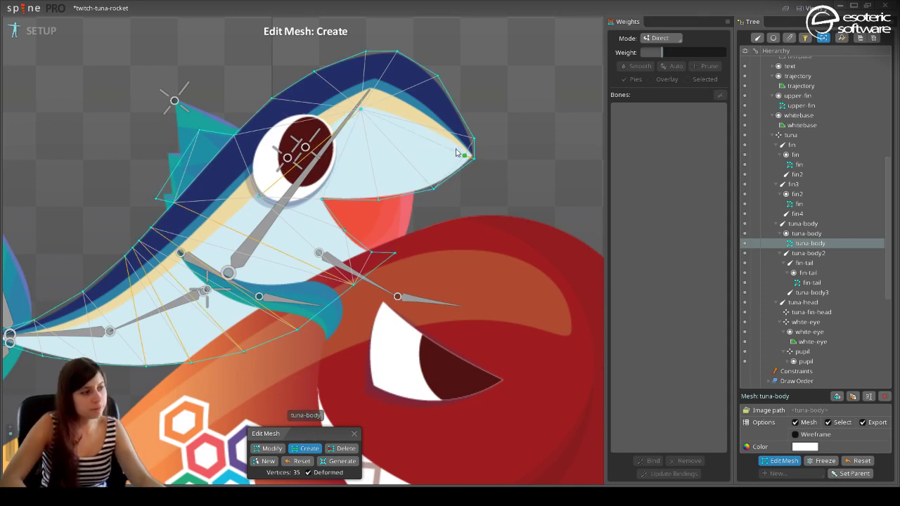
pyautogui.hotkey('ctrl', 'z')
pyautogui.press('Escape')
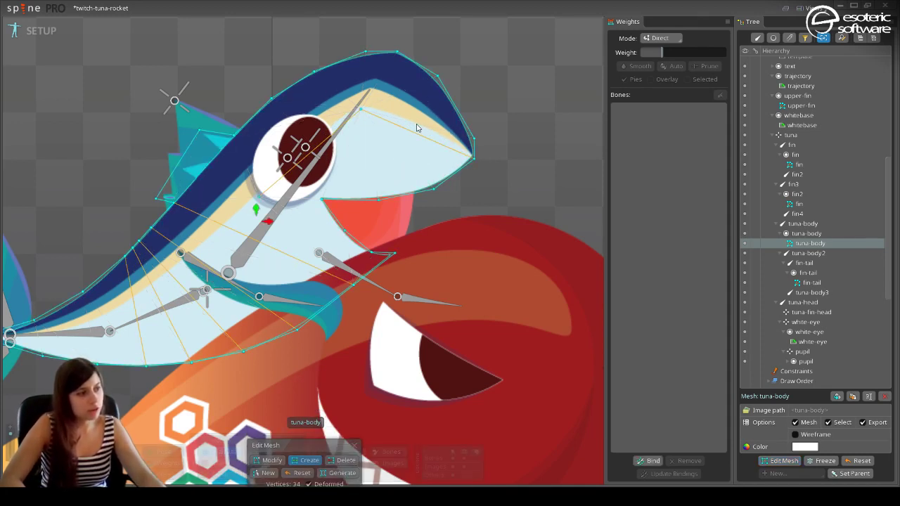
pyautogui.scroll(3, 527, 213)
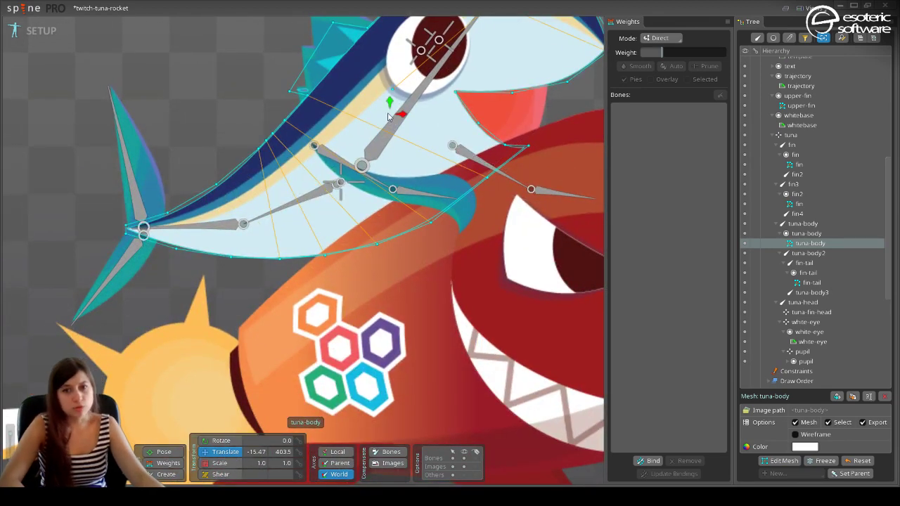
pyautogui.hotkey('ctrl', 's')
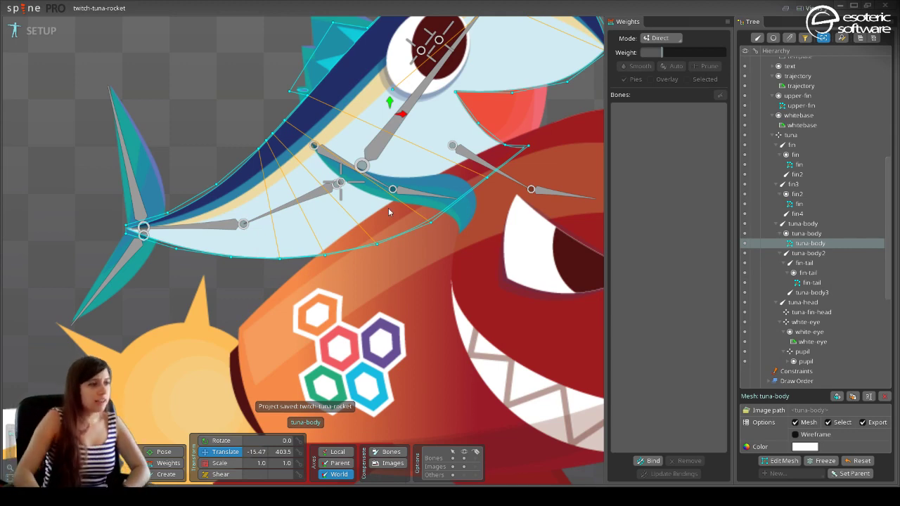
# Bind the tuna-body mesh to the tuna-head, tuna-body, tuna and tuna-body2 bones with automatic weights.
pyautogui.scroll(-2, 208, 304)
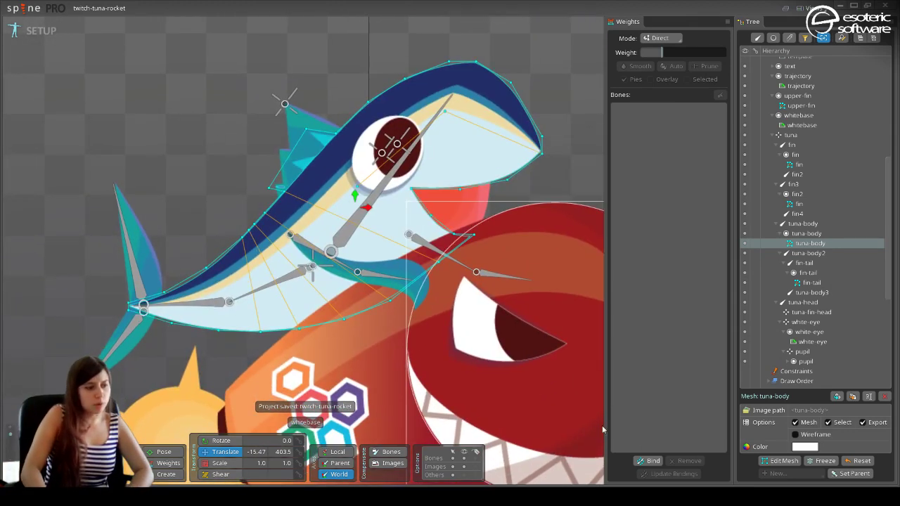
pyautogui.click(650, 461)
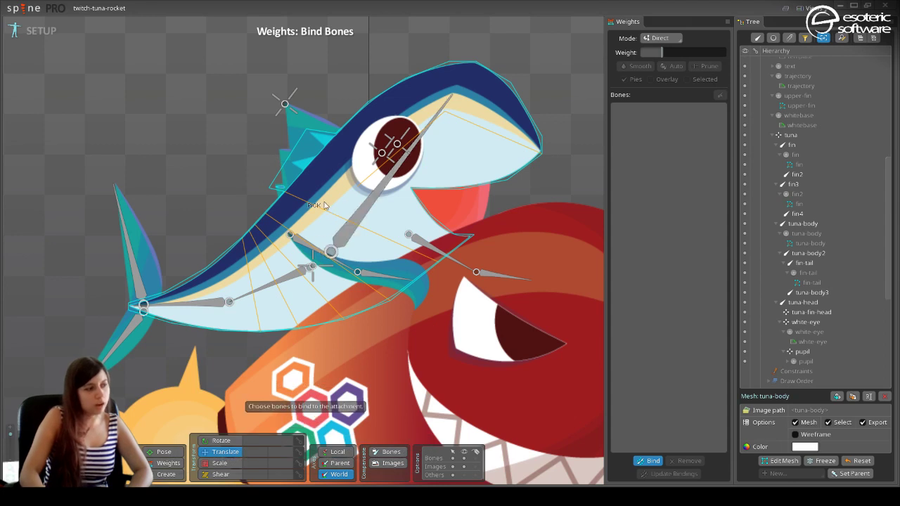
pyautogui.click(371, 204)
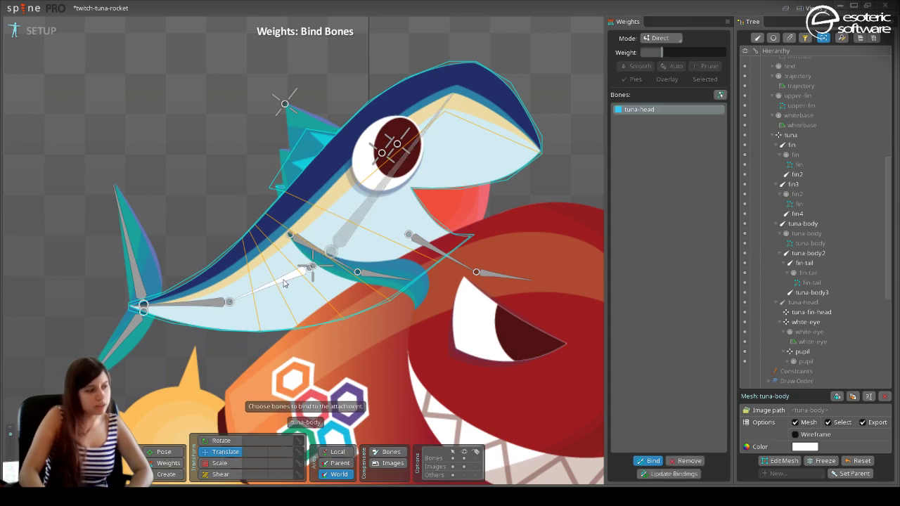
pyautogui.click(285, 283)
pyautogui.click(312, 271)
pyautogui.click(227, 301)
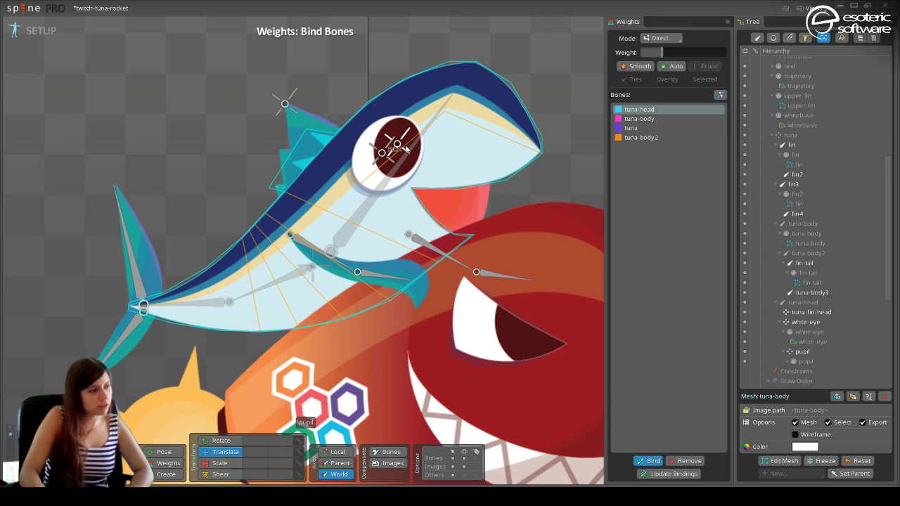
pyautogui.click(649, 462)
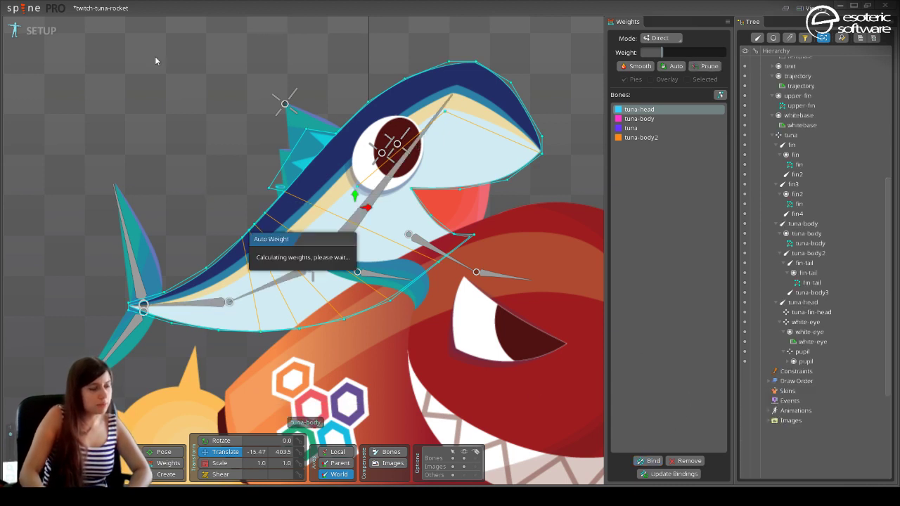
# Switch to Animate mode and rotate the tuna-body bone steeply downward to test how the body mesh bends.
pyautogui.click(43, 31)
pyautogui.scroll(3, 313, 145)
pyautogui.scroll(-3, 321, 137)
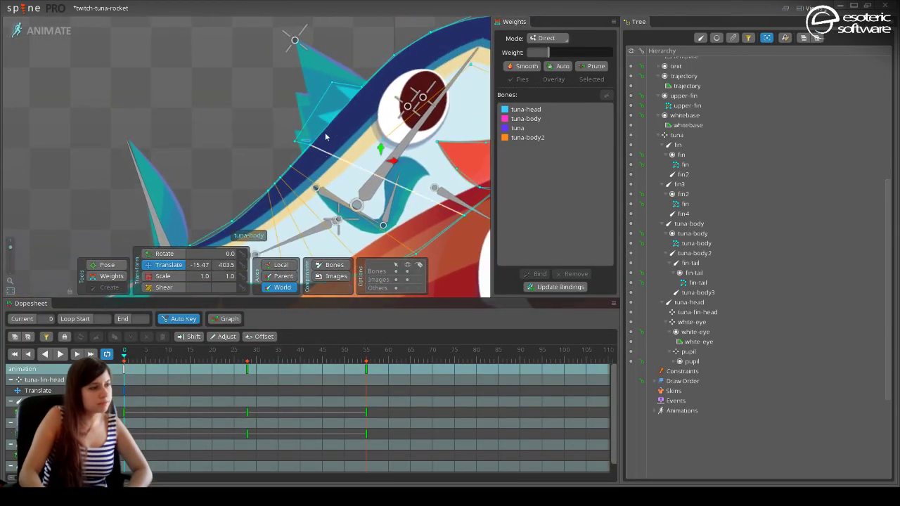
pyautogui.scroll(2, 257, 195)
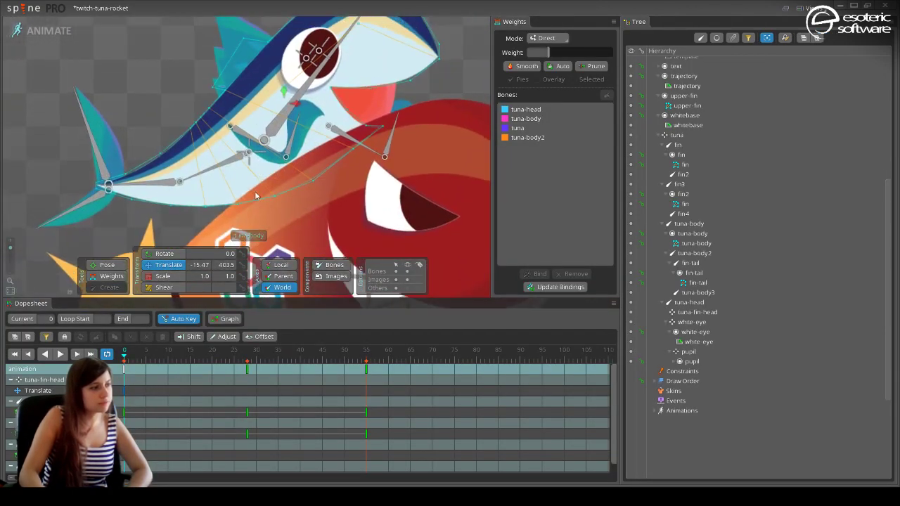
pyautogui.click(101, 264)
pyautogui.click(173, 208)
pyautogui.moveTo(199, 186); pyautogui.dragTo(227, 226)
pyautogui.click(182, 208)
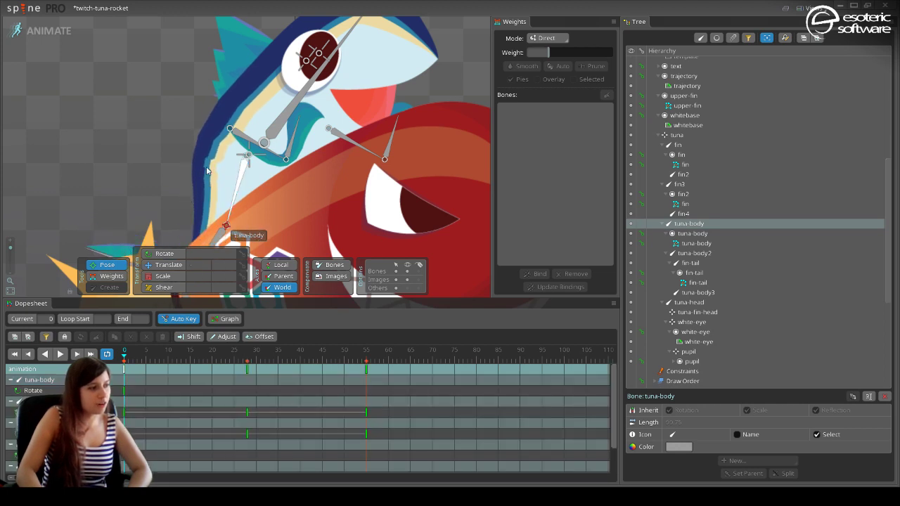
# Rotate the tuna-head bone backward until the head points upward to test the neck deformation.
pyautogui.moveTo(239, 190); pyautogui.dragTo(258, 184)
pyautogui.click(258, 184)
pyautogui.moveTo(298, 105); pyautogui.dragTo(116, 69)
pyautogui.click(280, 84)
pyautogui.moveTo(279, 84)
pyautogui.mouseDown()
pyautogui.moveTo(247, 147)
pyautogui.moveTo(322, 134)
pyautogui.moveTo(200, 54)
pyautogui.moveTo(433, 163)
pyautogui.moveTo(168, 76)
pyautogui.moveTo(180, 86)
pyautogui.moveTo(415, 115)
pyautogui.moveTo(422, 148)
pyautogui.moveTo(232, 74)
pyautogui.moveTo(353, 105)
pyautogui.moveTo(211, 56)
pyautogui.moveTo(322, 79)
pyautogui.moveTo(391, 106)
pyautogui.moveTo(276, 69)
pyautogui.mouseUp()
pyautogui.click(111, 67)
pyautogui.click(126, 69)
# In Setup mode, create a bone about 89 units long from the tuna's mouth corner along the lower jaw, name it mouth, and parent it to tuna-head.
pyautogui.click(50, 31)
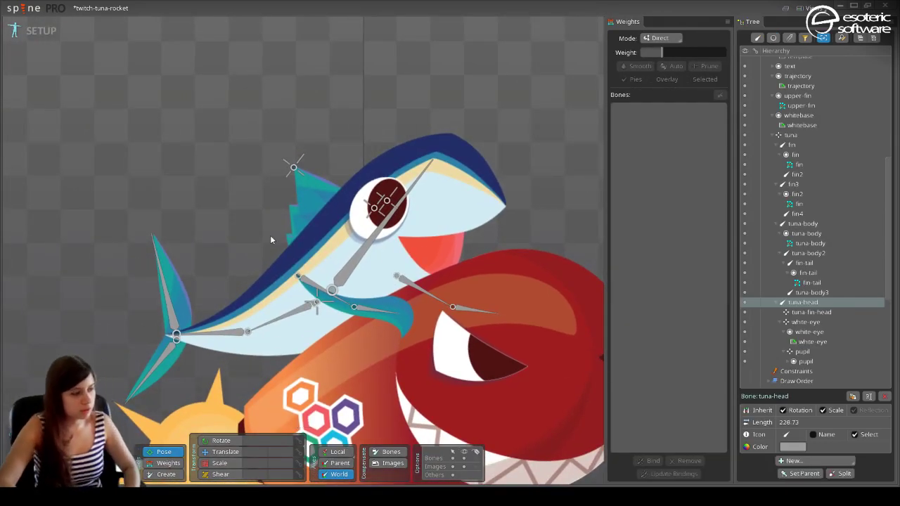
pyautogui.click(166, 474)
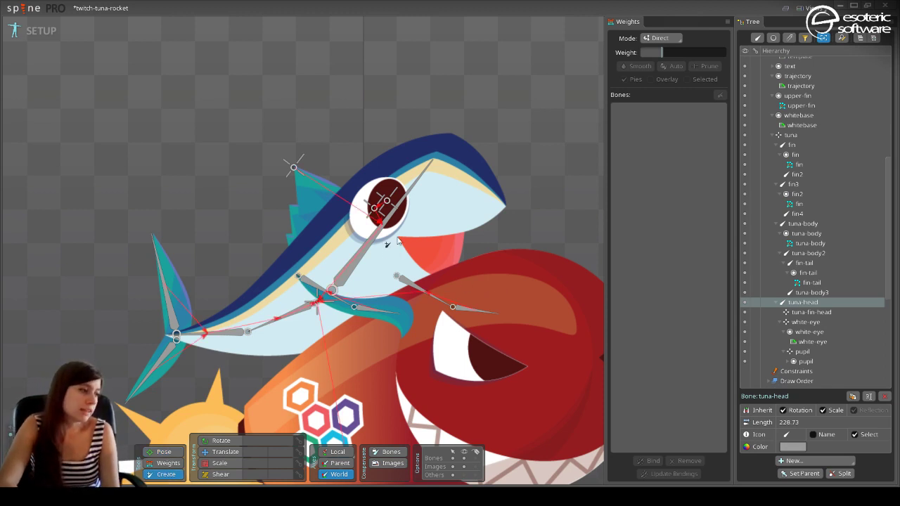
pyautogui.moveTo(398, 239); pyautogui.dragTo(445, 285)
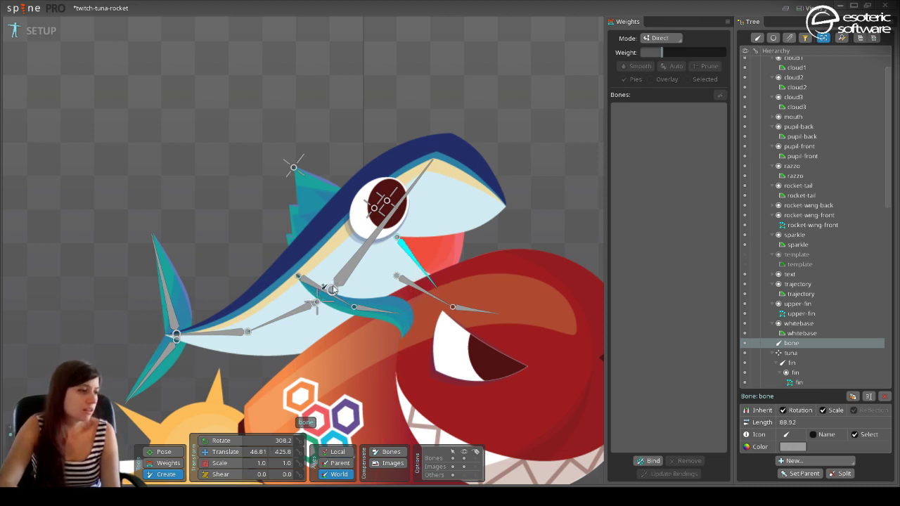
pyautogui.doubleClick(844, 345)
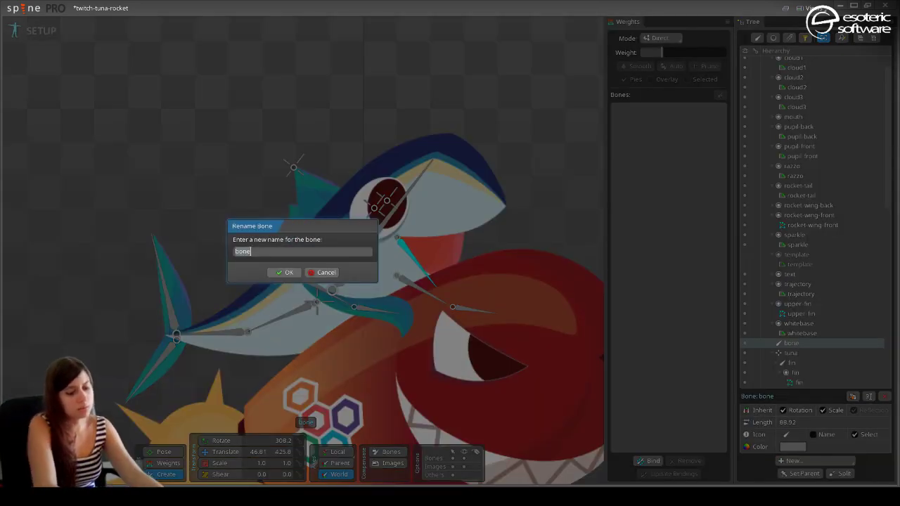
pyautogui.press('Return')
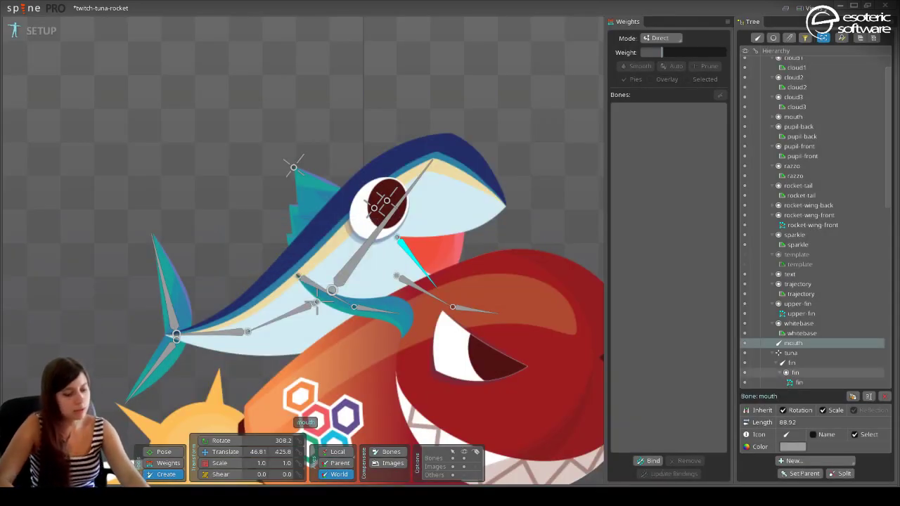
pyautogui.press('p')
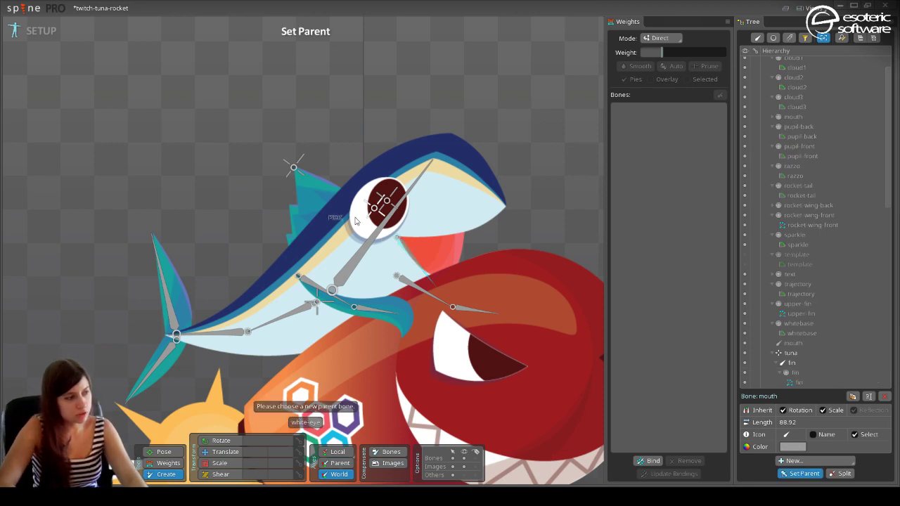
pyautogui.click(371, 239)
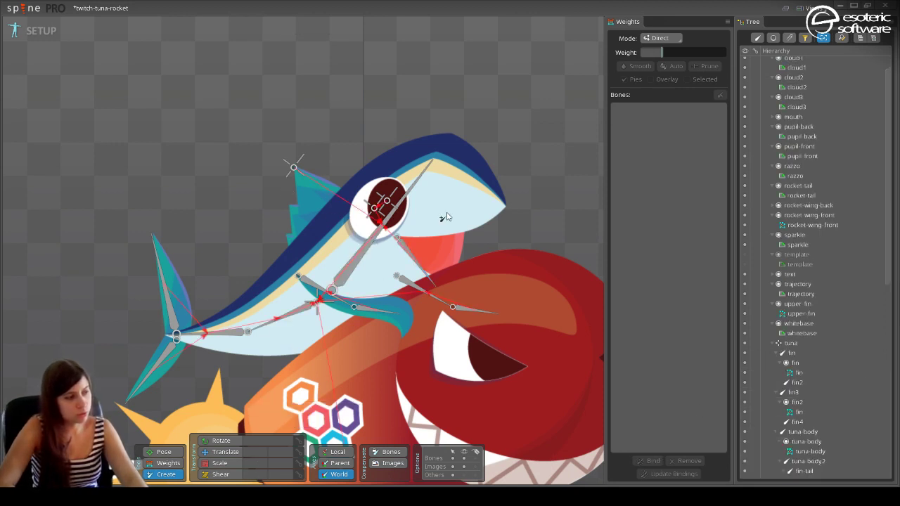
# Turn on hotkey popups and set tuna-head as the parent of the mouth slot.
pyautogui.hotkey('ctrl', 'shift', 'k')
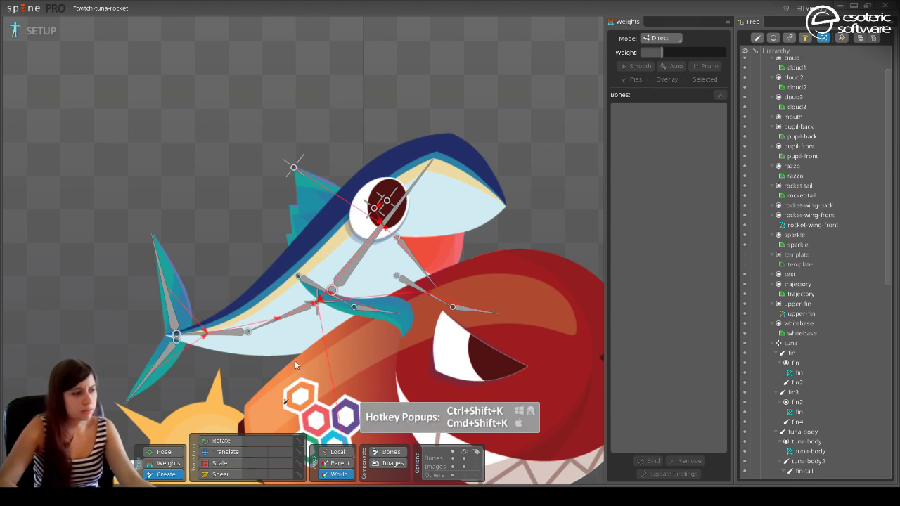
pyautogui.click(226, 454)
pyautogui.click(430, 246)
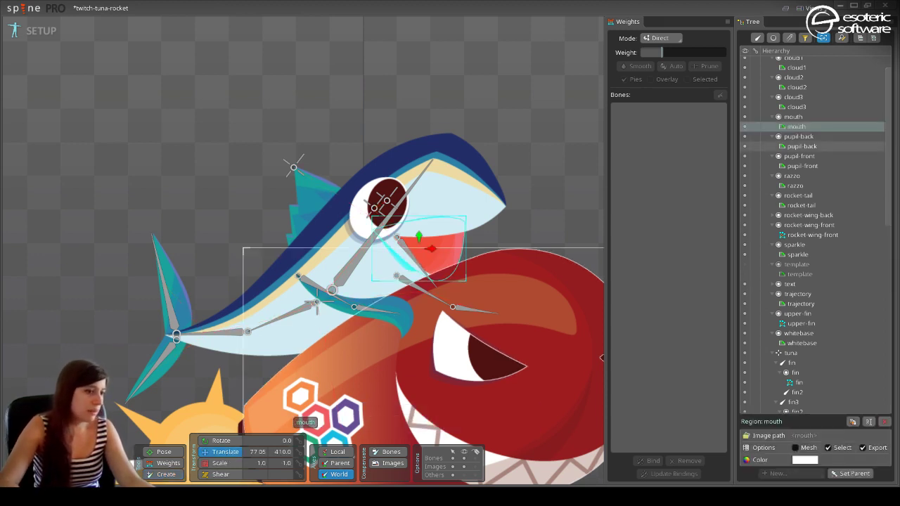
pyautogui.click(808, 117)
pyautogui.press('p')
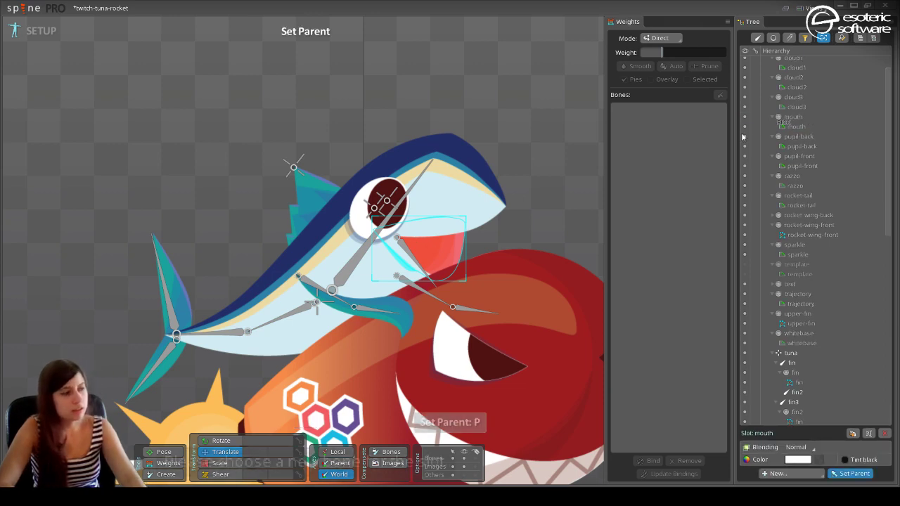
pyautogui.click(419, 176)
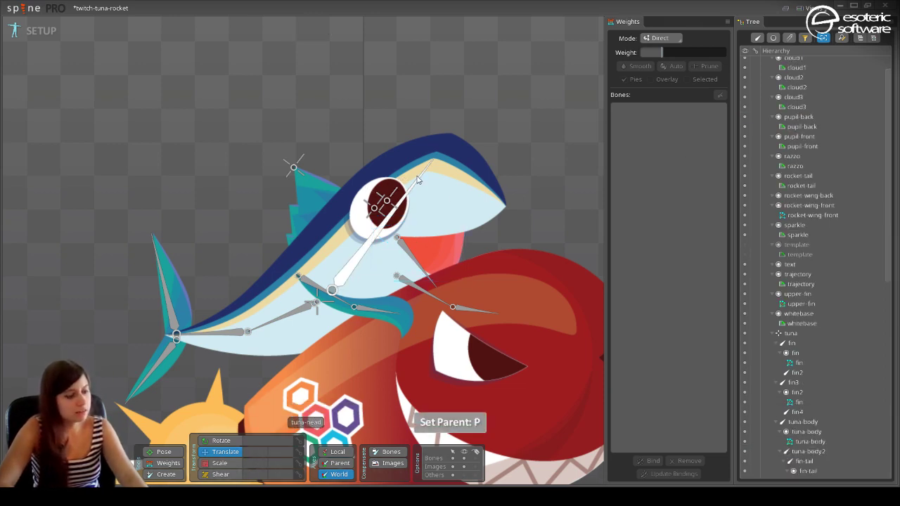
# Save the project in Animate mode and rotate the tuna-head bone further backward.
pyautogui.click(57, 32)
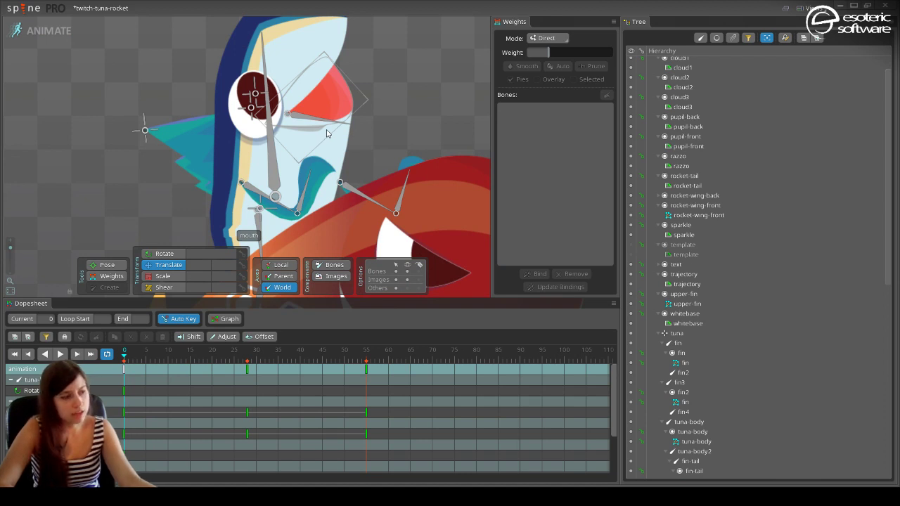
pyautogui.hotkey('ctrl', 's')
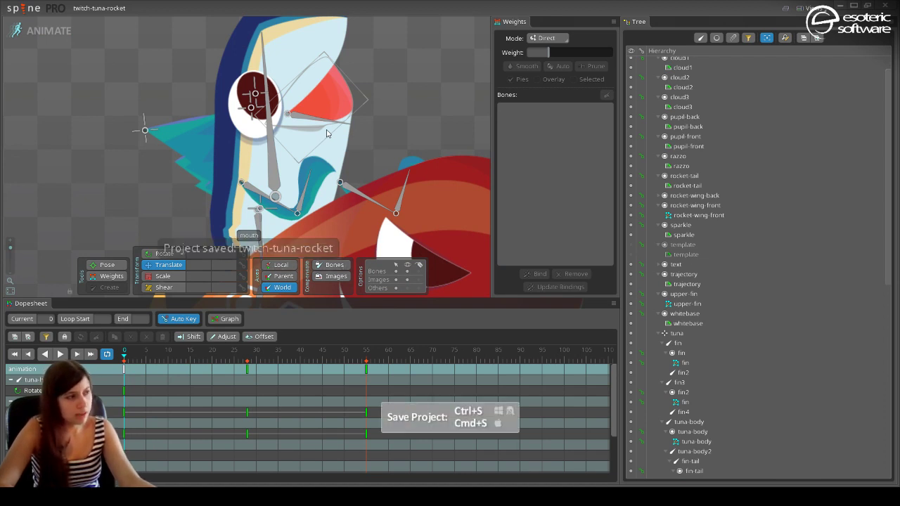
pyautogui.moveTo(393, 185); pyautogui.dragTo(409, 201)
pyautogui.click(103, 265)
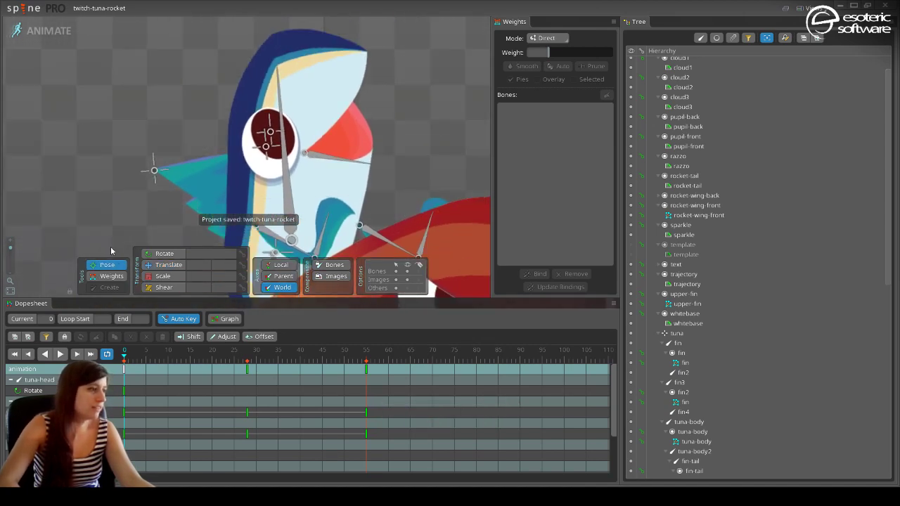
pyautogui.moveTo(275, 73); pyautogui.dragTo(169, 120)
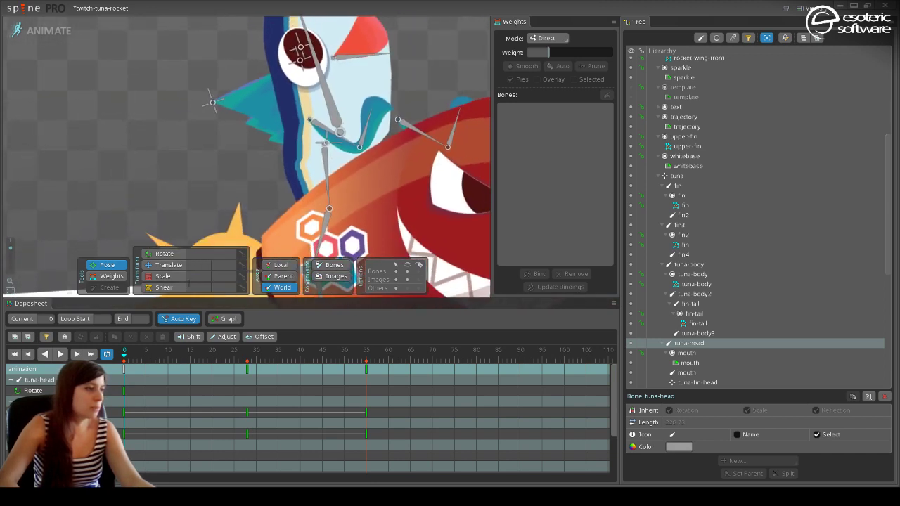
# Move the tuna bone to about -214, 530, clear of the rocket, and swing the tail bones out behind the body.
pyautogui.click(166, 265)
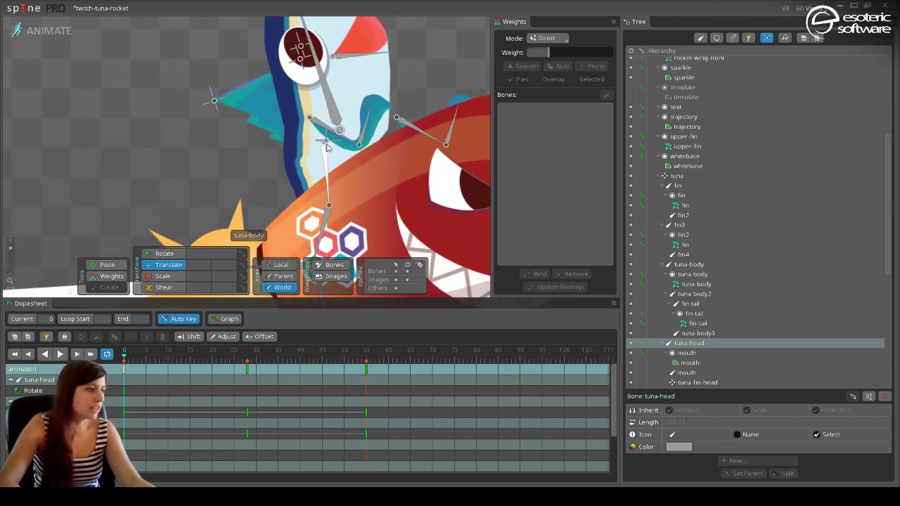
pyautogui.moveTo(328, 129); pyautogui.dragTo(419, 162)
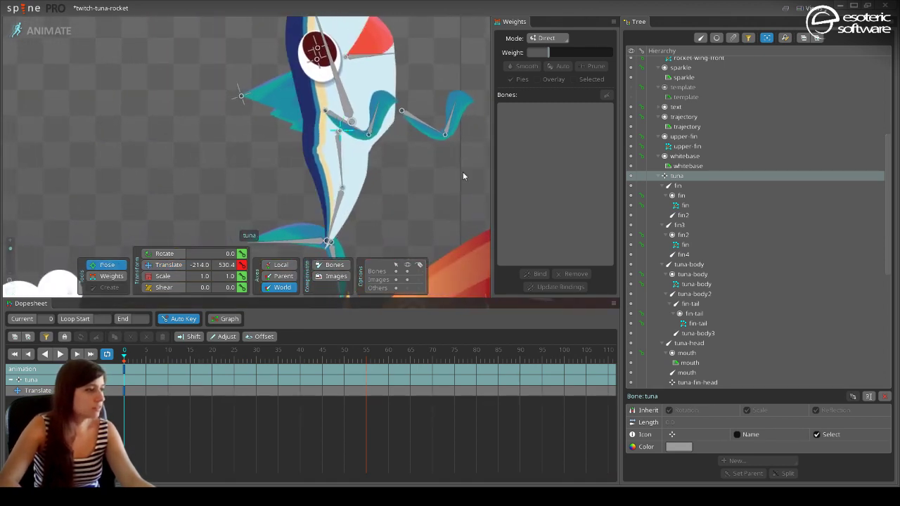
pyautogui.moveTo(334, 180); pyautogui.dragTo(242, 151)
pyautogui.scroll(4, 291, 154)
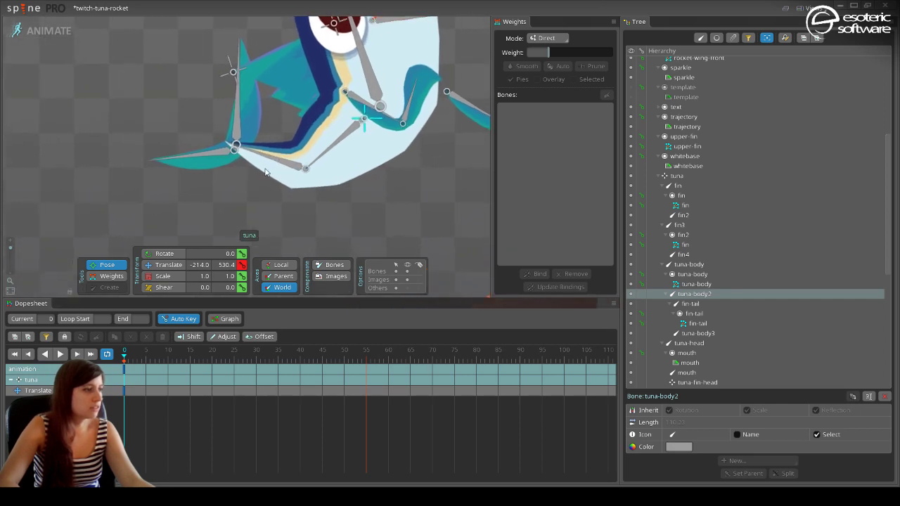
# Select the tuna-body mesh vertices along the back beneath the upper fin and smooth their bone weights.
pyautogui.click(110, 276)
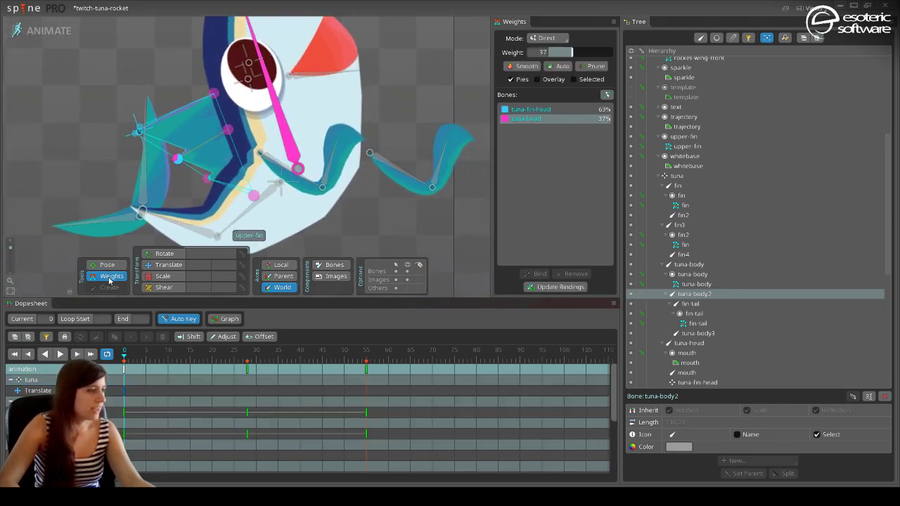
pyautogui.click(294, 222)
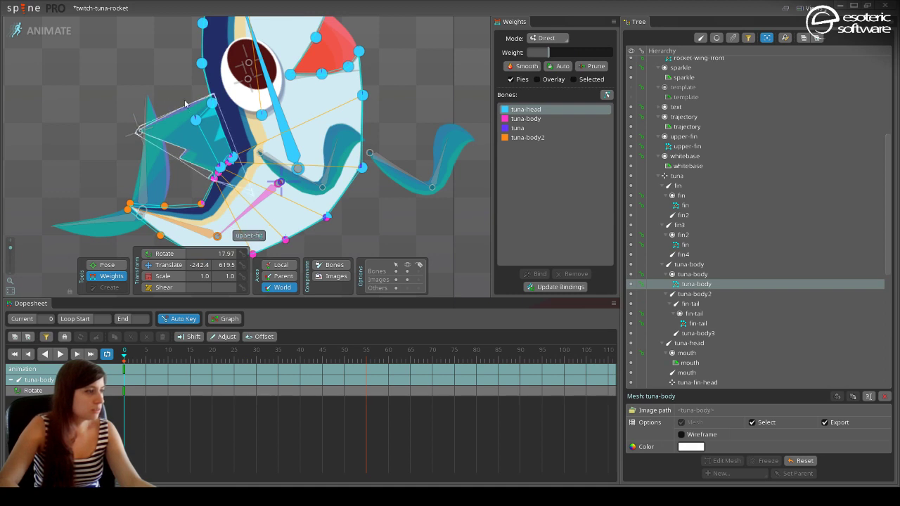
pyautogui.moveTo(154, 92); pyautogui.dragTo(258, 193)
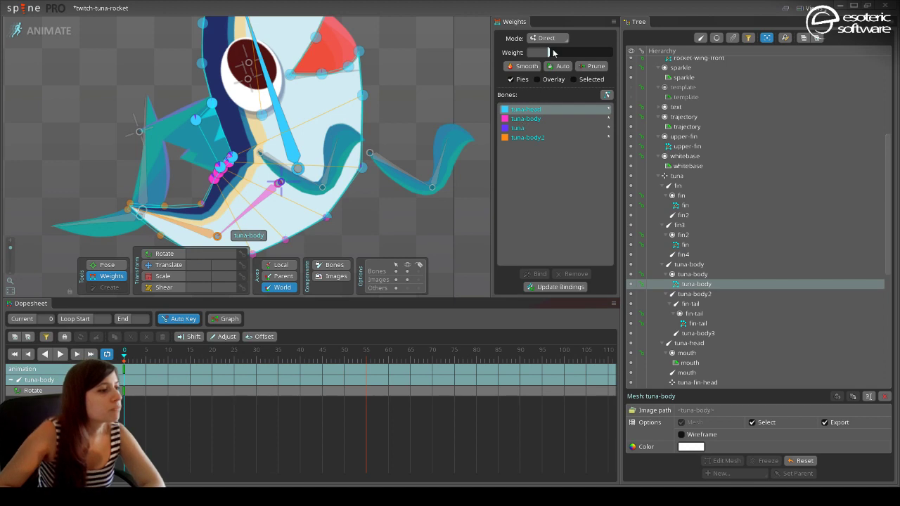
pyautogui.click(533, 70)
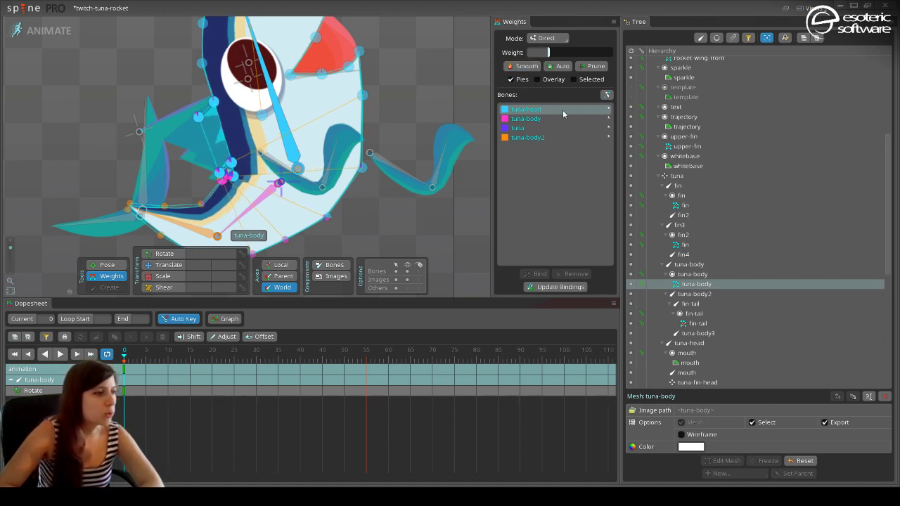
pyautogui.click(538, 138)
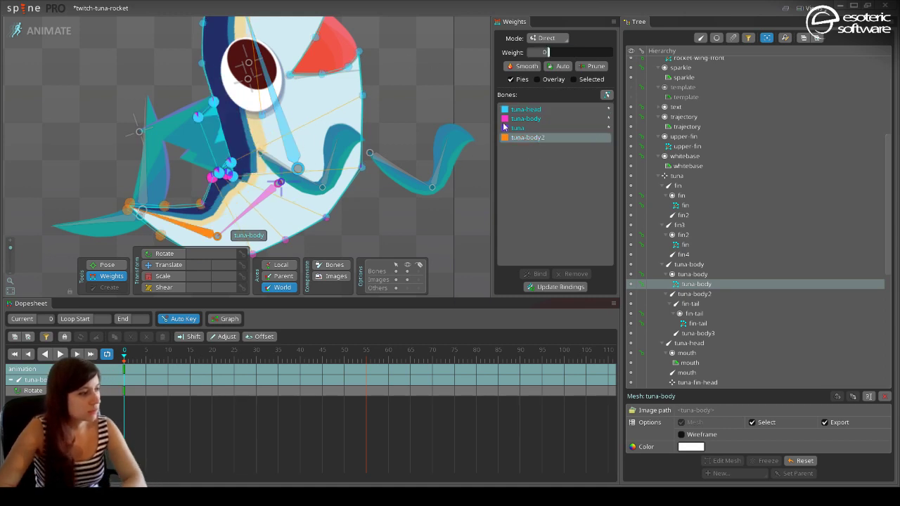
# Rotate the tuna-head bone forward and swing the tuna-body bone upward, and inspect the mesh bend with the weights shown.
pyautogui.click(91, 264)
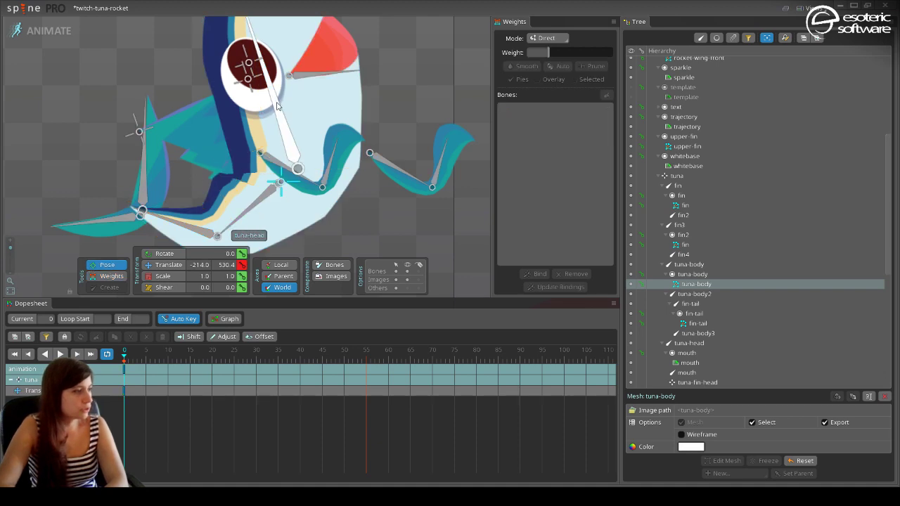
pyautogui.moveTo(276, 105); pyautogui.dragTo(443, 88)
pyautogui.moveTo(255, 207); pyautogui.dragTo(179, 175)
pyautogui.click(111, 276)
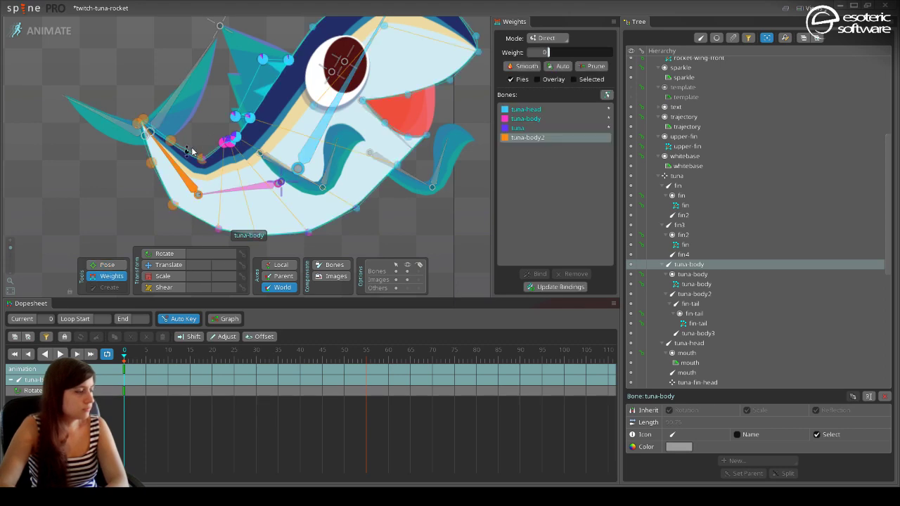
pyautogui.scroll(6, 192, 151)
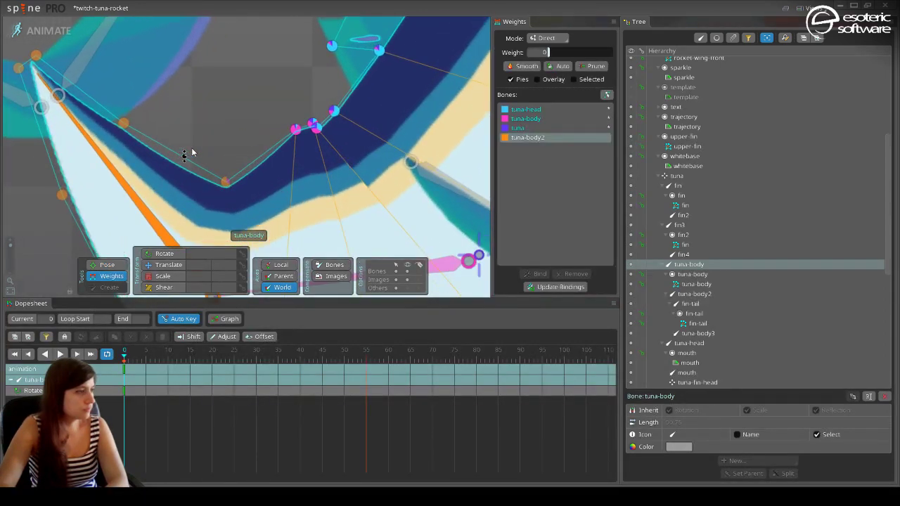
pyautogui.scroll(-6, 192, 151)
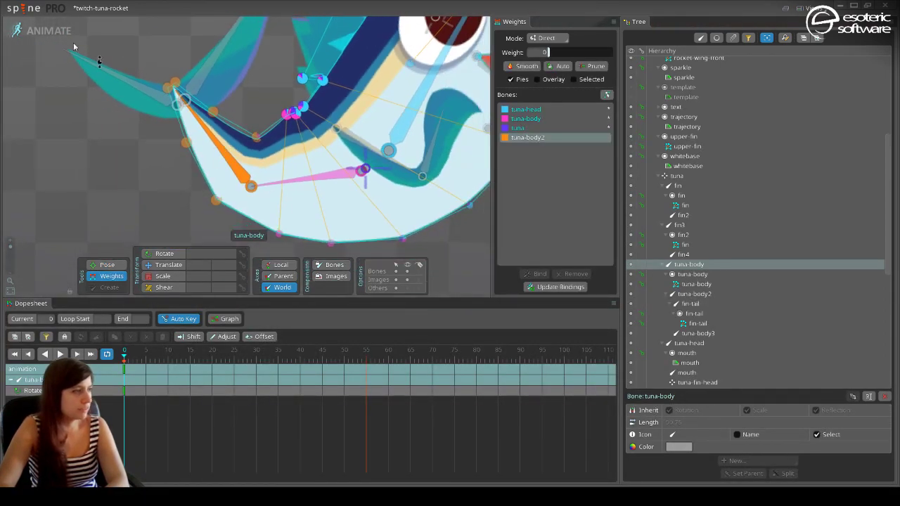
# In Setup mode, edit the tuna-body mesh and delete the three crowded vertices in the middle of the back edge.
pyautogui.click(40, 30)
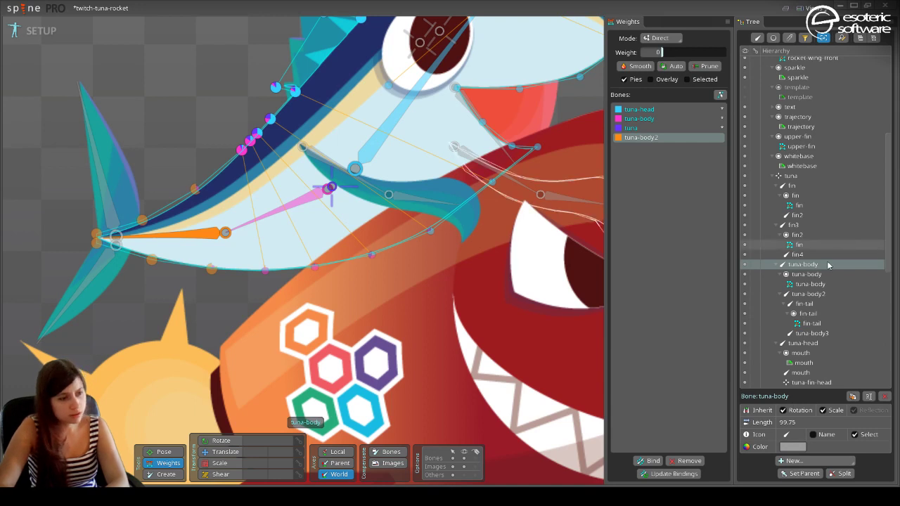
pyautogui.click(786, 284)
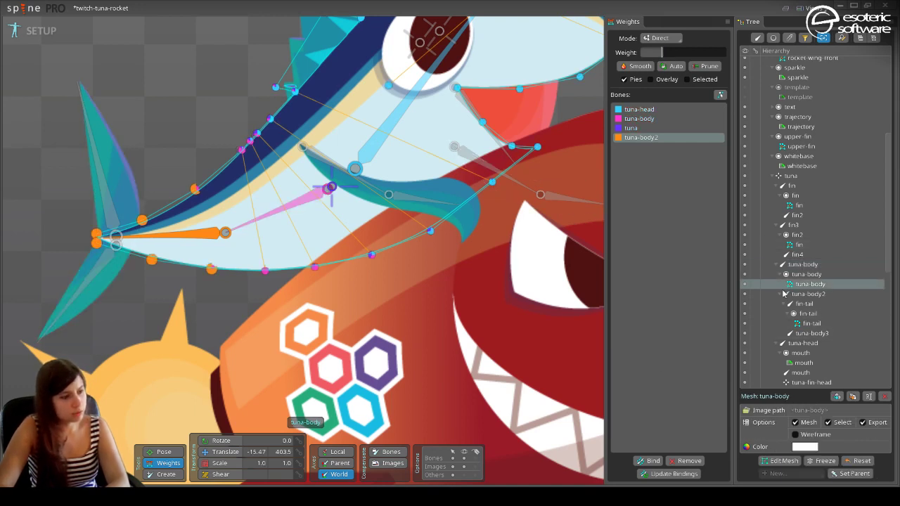
pyautogui.click(780, 461)
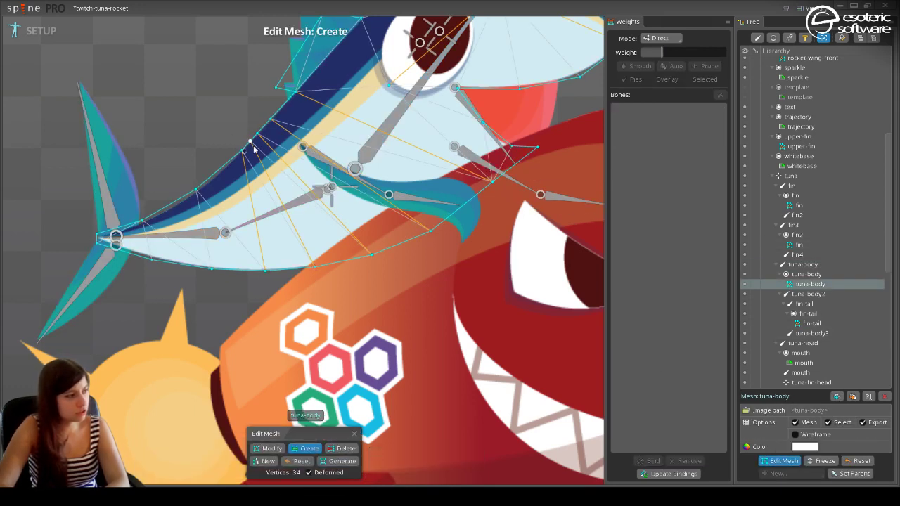
pyautogui.press('Delete')
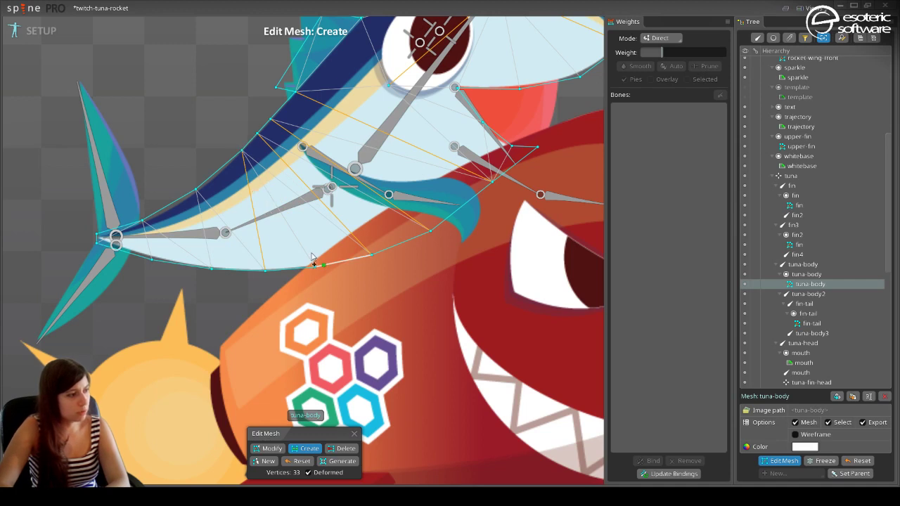
pyautogui.press('Delete')
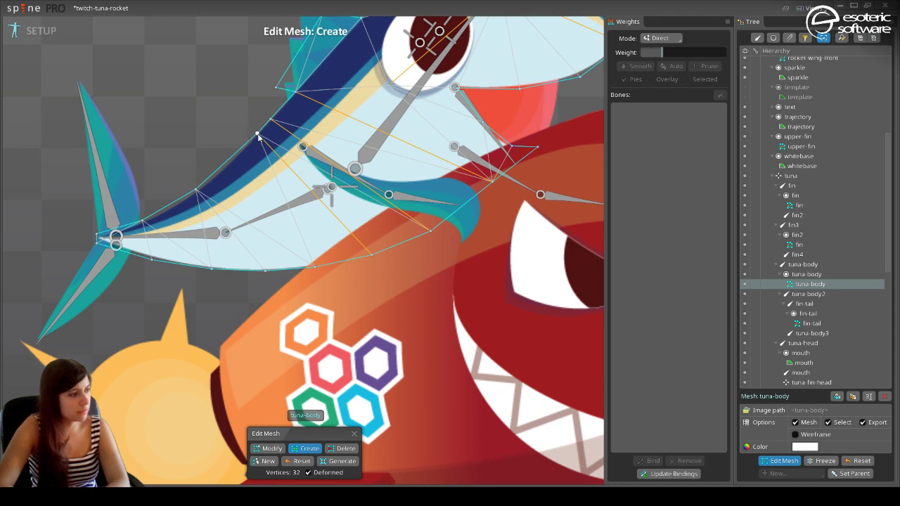
pyautogui.press('Delete')
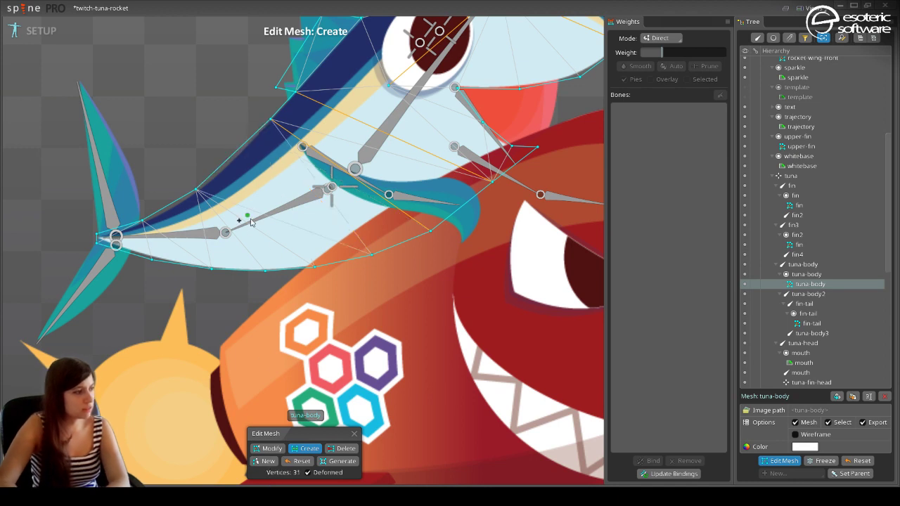
pyautogui.click(269, 449)
pyautogui.moveTo(372, 261); pyautogui.dragTo(334, 246)
pyautogui.hotkey('ctrl', 'z')
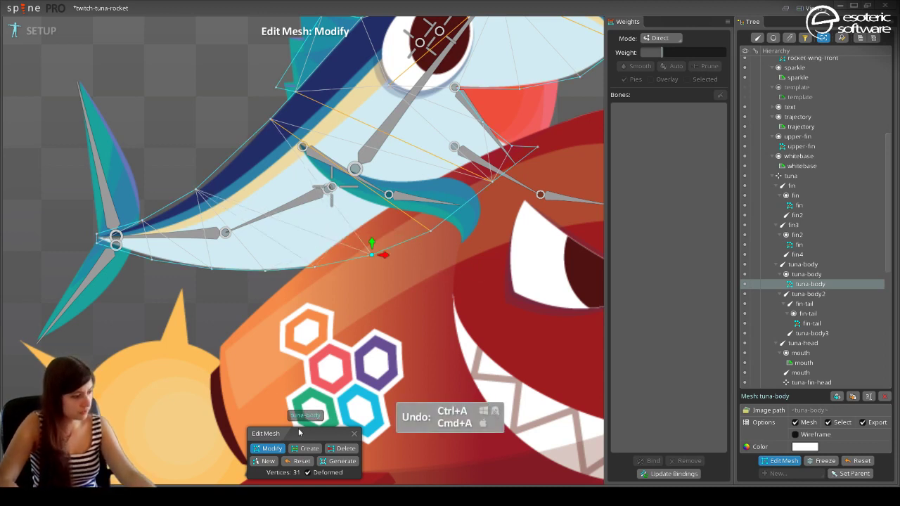
# Create three evenly spaced vertices along the back edge of the tuna-body mesh and connect them to the belly vertices with edges.
pyautogui.click(306, 449)
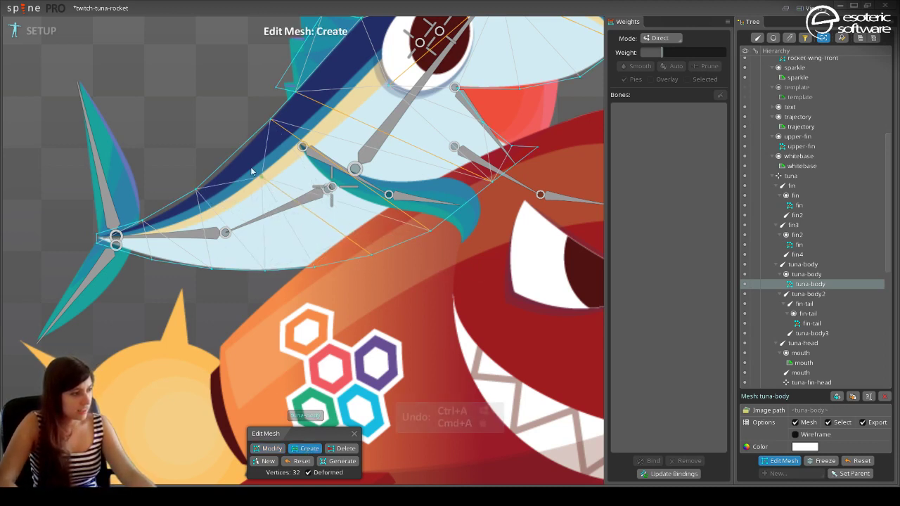
pyautogui.click(257, 139)
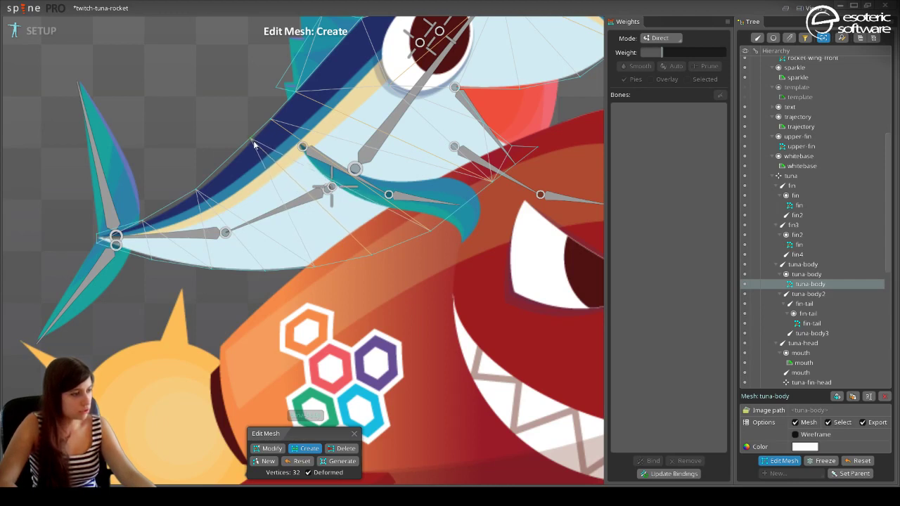
pyautogui.click(234, 160)
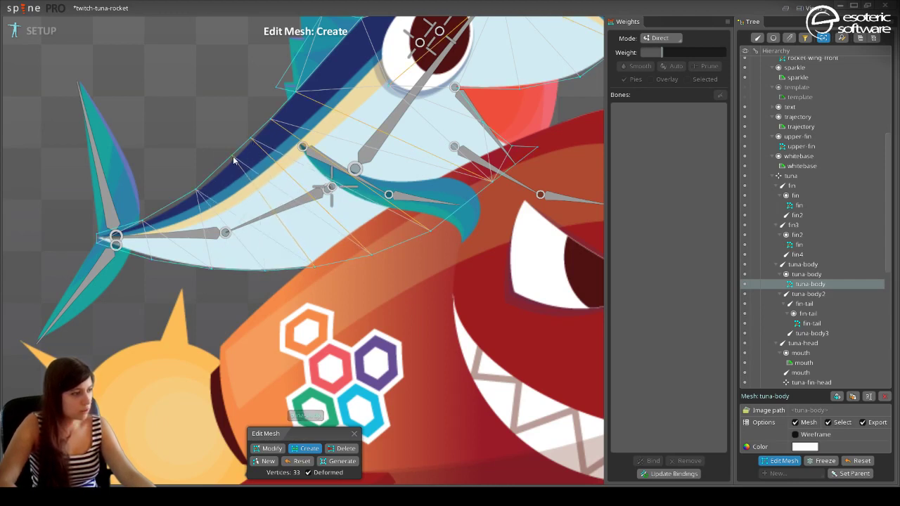
pyautogui.click(265, 269)
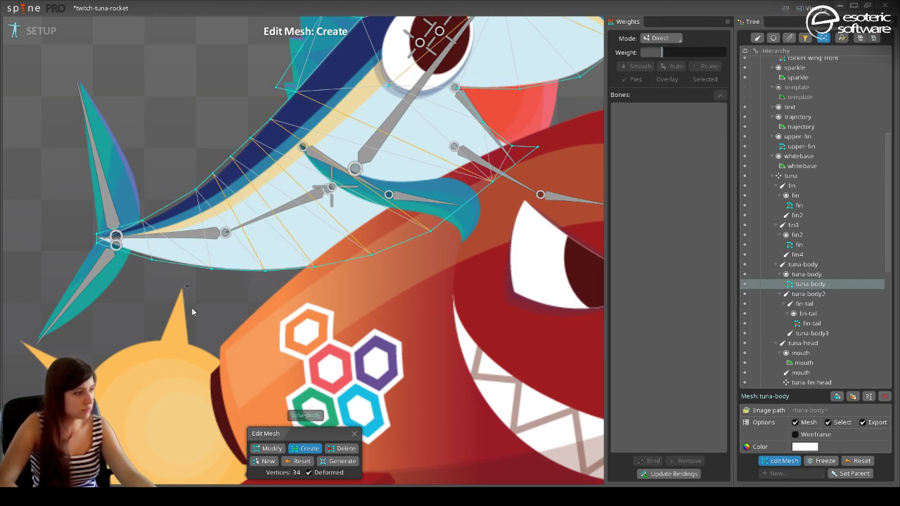
# Adjust the positions of the new back vertices to follow the tuna's outline, and save the project.
pyautogui.click(267, 448)
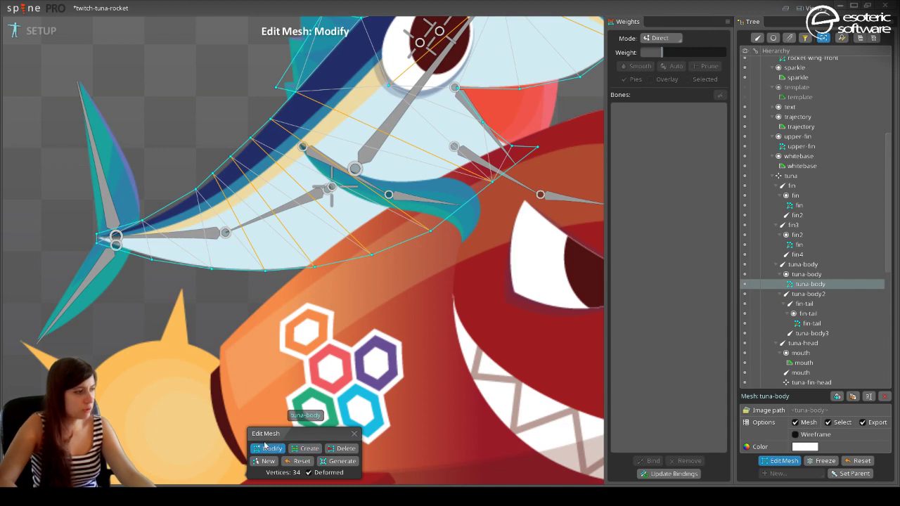
pyautogui.moveTo(216, 175); pyautogui.dragTo(251, 151)
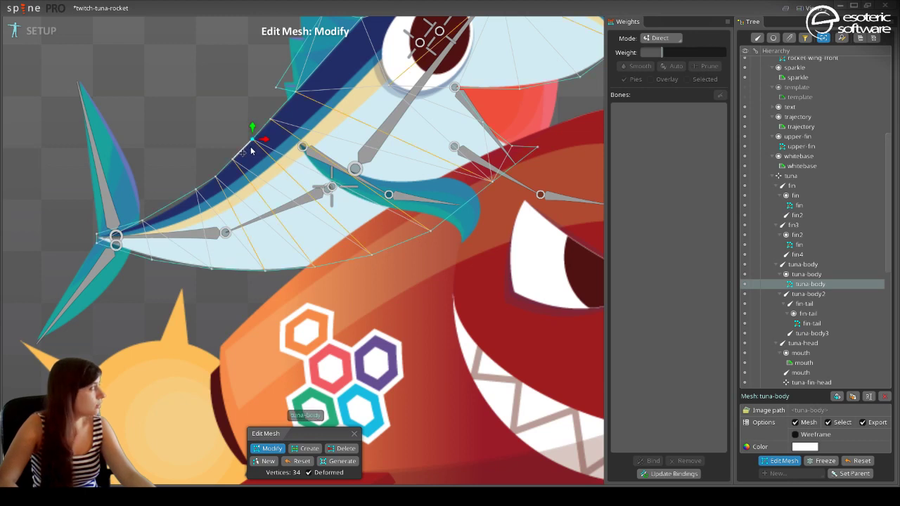
pyautogui.hotkey('ctrl', 's')
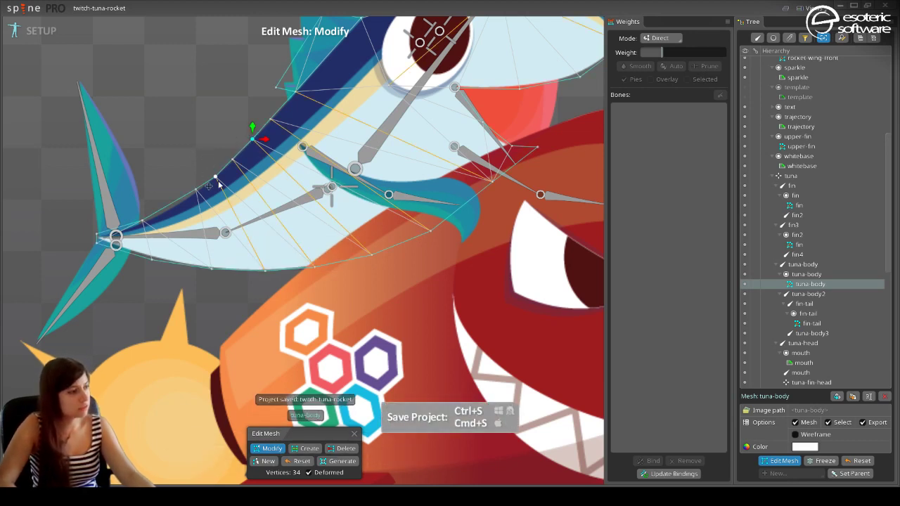
pyautogui.moveTo(218, 184); pyautogui.dragTo(214, 177)
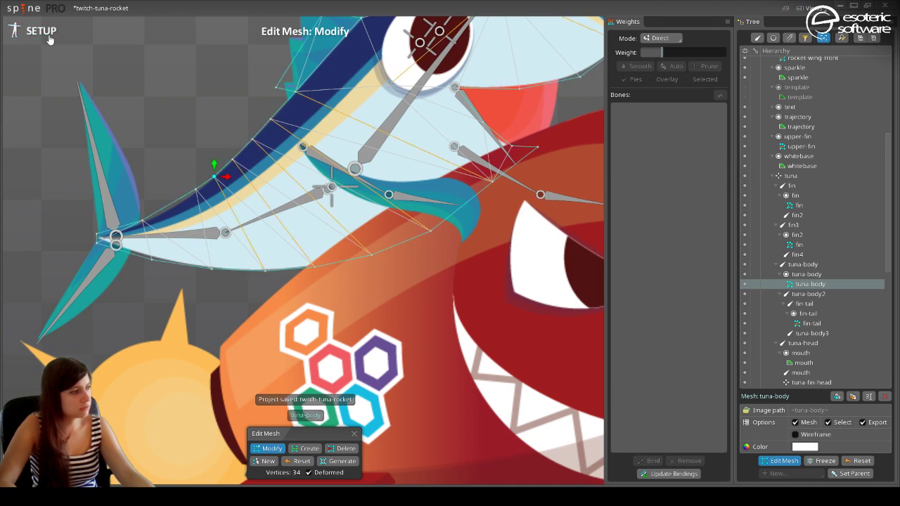
# In Animate mode, set the tuna bone's weight to 100 on the new back vertices between the bend and the upper fin.
pyautogui.click(38, 31)
pyautogui.scroll(-2, 175, 113)
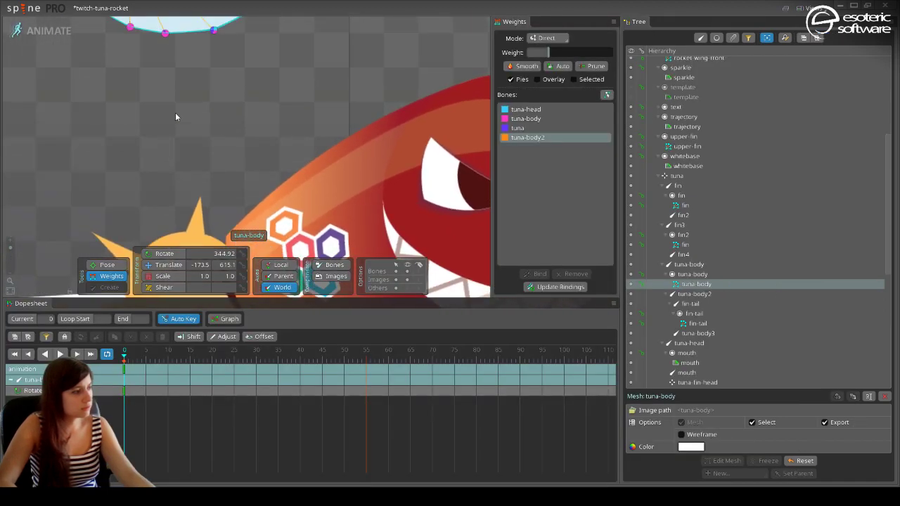
pyautogui.scroll(4, 175, 113)
pyautogui.scroll(1, 362, 231)
pyautogui.scroll(2, 363, 233)
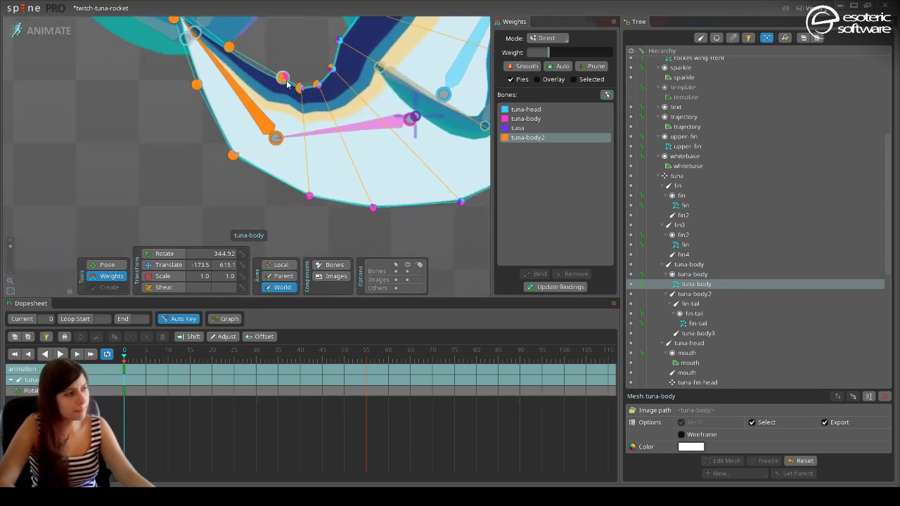
pyautogui.moveTo(285, 82)
pyautogui.mouseDown()
pyautogui.moveTo(298, 70)
pyautogui.moveTo(284, 89)
pyautogui.moveTo(356, 90)
pyautogui.mouseUp()
pyautogui.click(521, 128)
pyautogui.moveTo(557, 52); pyautogui.dragTo(612, 52)
pyautogui.click(246, 109)
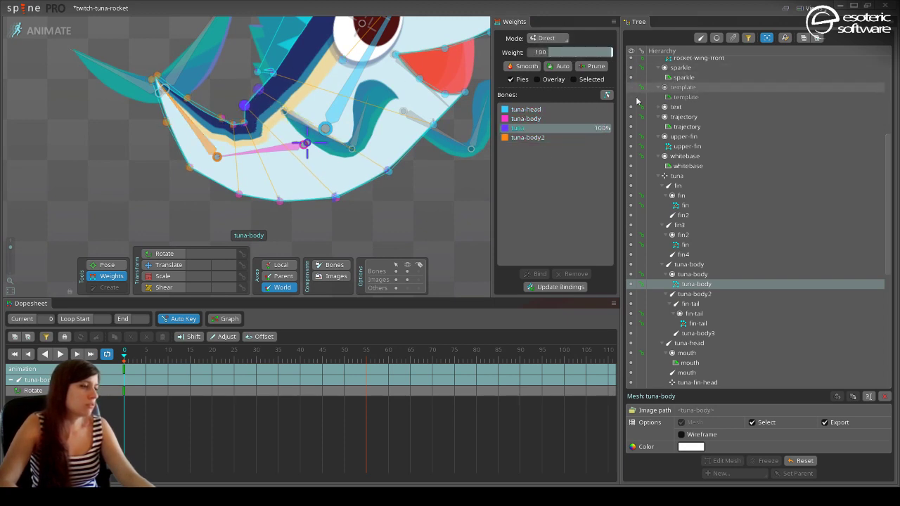
# Shift the back vertex nearest the bend fully to tuna-body, and give tuna-body2 a weight of 39 on it.
pyautogui.click(522, 118)
pyautogui.moveTo(545, 52); pyautogui.dragTo(615, 54)
pyautogui.click(257, 123)
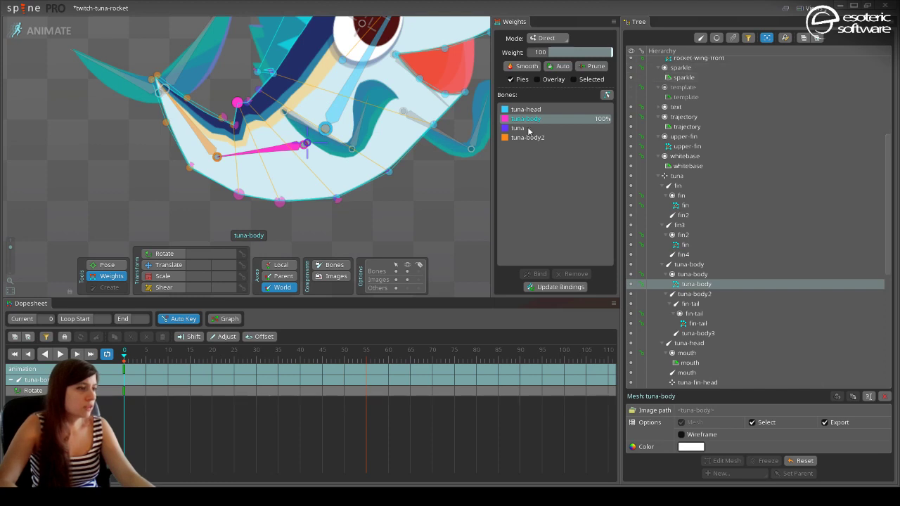
pyautogui.click(527, 137)
pyautogui.moveTo(563, 52); pyautogui.dragTo(465, 92)
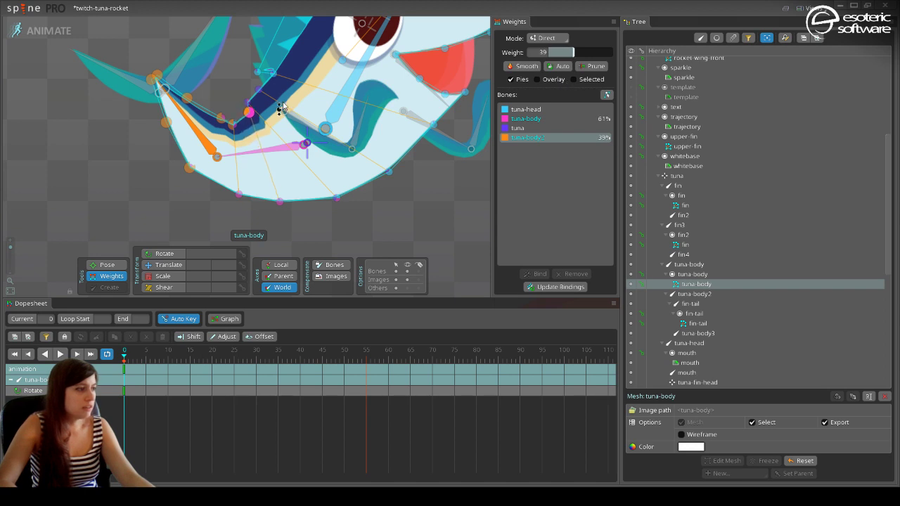
# On the adjacent back vertex toward the upper fin, add about 20 weight for tuna-body and about 16 for tuna-body2.
pyautogui.click(247, 103)
pyautogui.moveTo(556, 56); pyautogui.dragTo(553, 56)
pyautogui.click(259, 90)
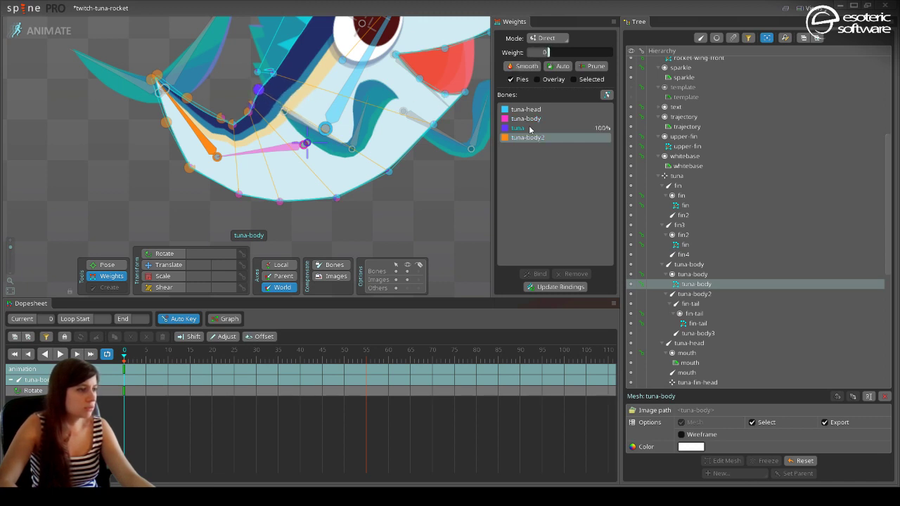
pyautogui.click(525, 118)
pyautogui.moveTo(556, 53)
pyautogui.mouseDown()
pyautogui.moveTo(565, 59)
pyautogui.moveTo(556, 54)
pyautogui.mouseUp()
pyautogui.click(525, 138)
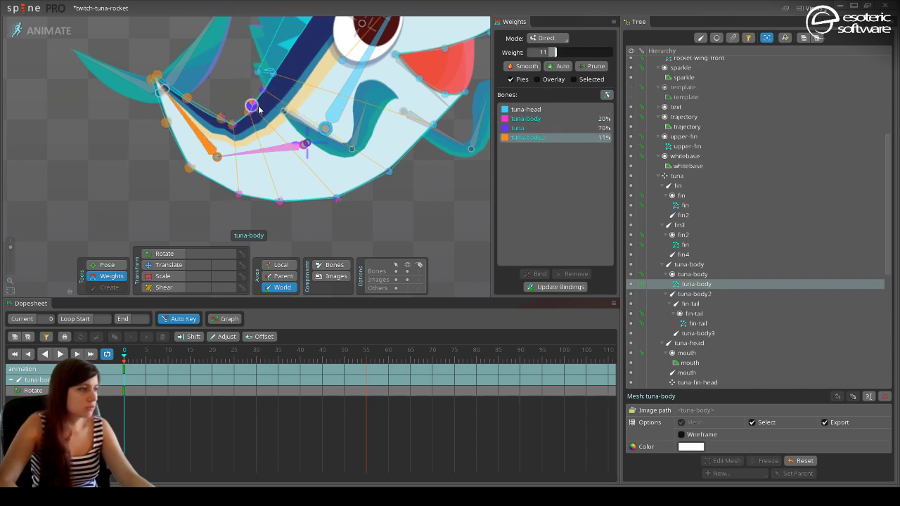
pyautogui.moveTo(553, 53); pyautogui.dragTo(561, 54)
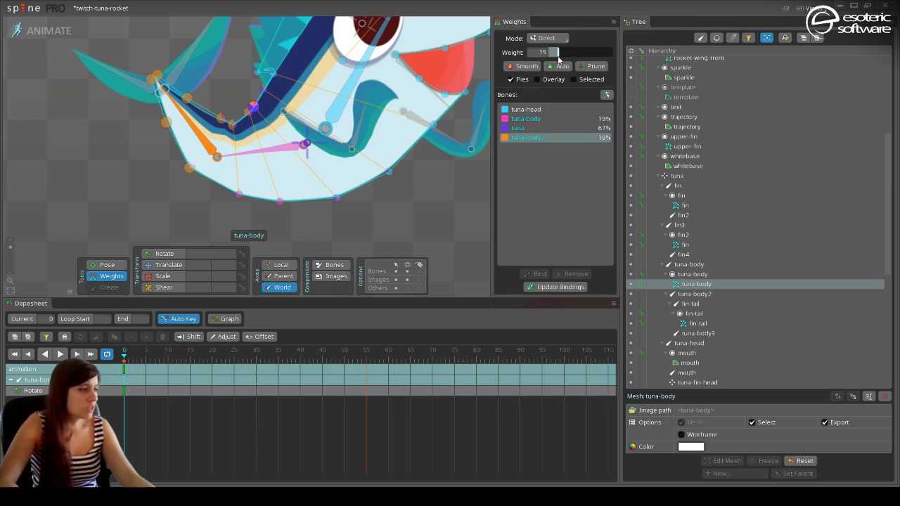
# Set tuna-body2's weight to 38 on the back vertex just above the bend and to 58 on the vertex at the bend.
pyautogui.scroll(4, 231, 91)
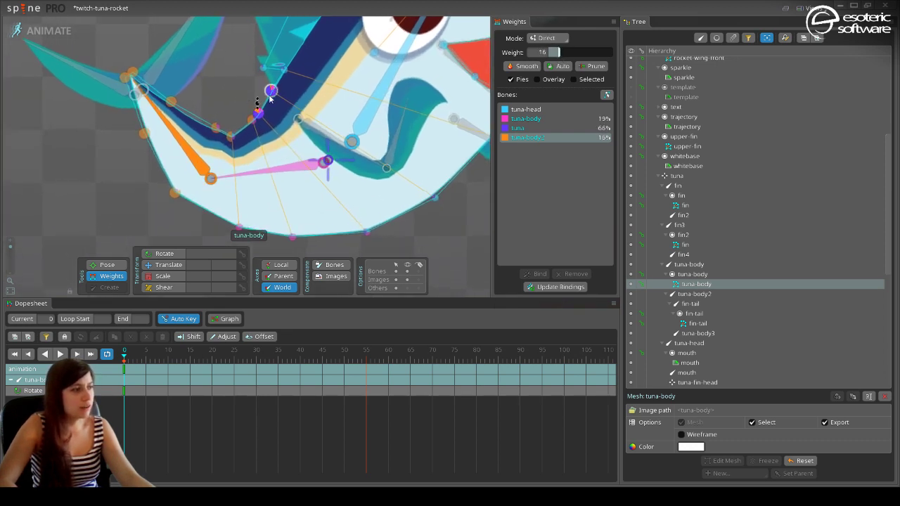
pyautogui.click(326, 101)
pyautogui.moveTo(562, 48); pyautogui.dragTo(573, 62)
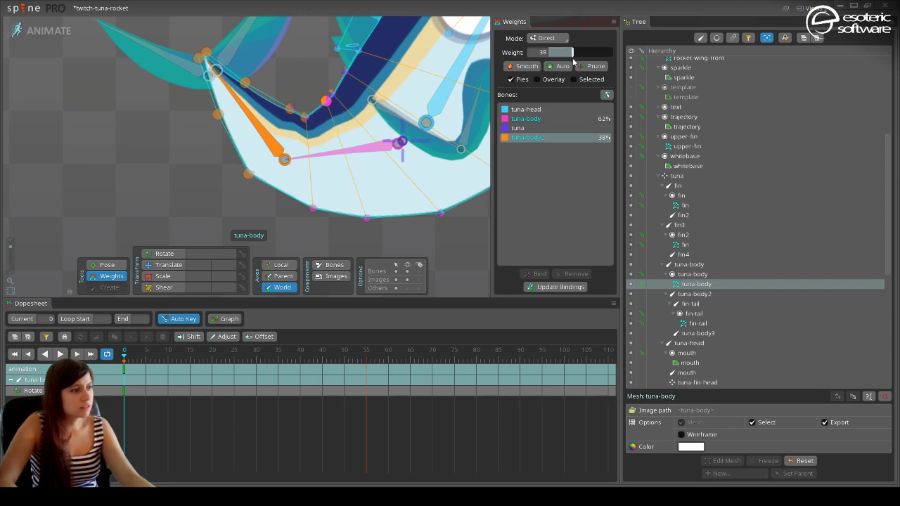
pyautogui.click(301, 116)
pyautogui.moveTo(580, 51); pyautogui.dragTo(596, 66)
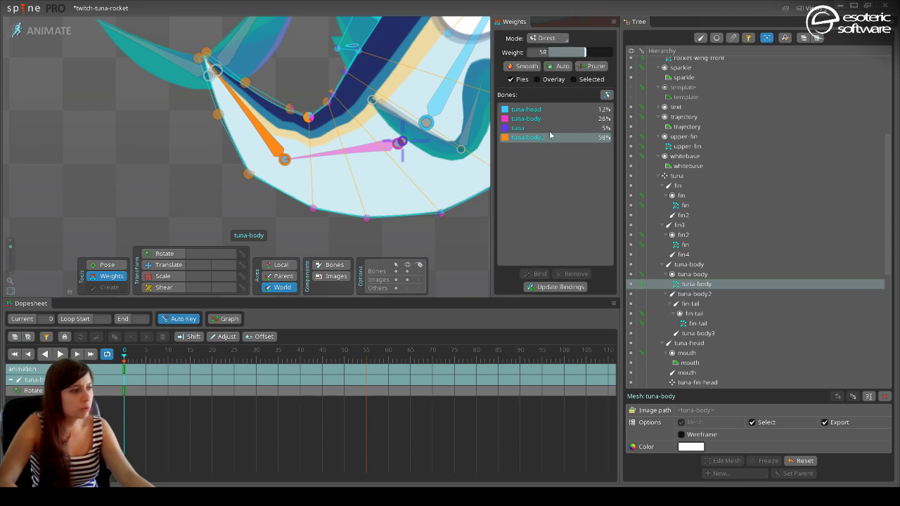
# Remove the tuna-head and tuna weights from the back vertex at the bend, and set tuna's weight to 27 on the vertex just above it.
pyautogui.click(552, 109)
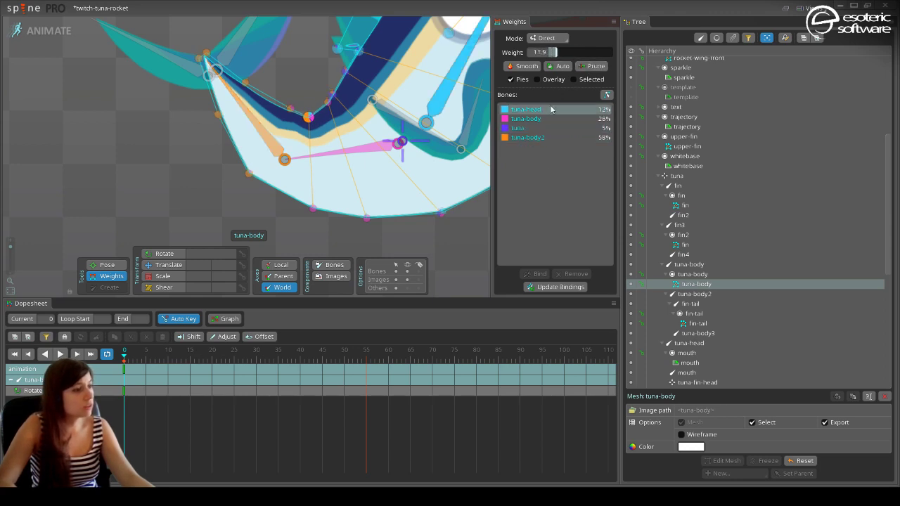
pyautogui.moveTo(561, 58)
pyautogui.mouseDown()
pyautogui.moveTo(524, 64)
pyautogui.moveTo(566, 52)
pyautogui.moveTo(526, 53)
pyautogui.moveTo(558, 53)
pyautogui.mouseUp()
pyautogui.click(517, 128)
pyautogui.click(329, 105)
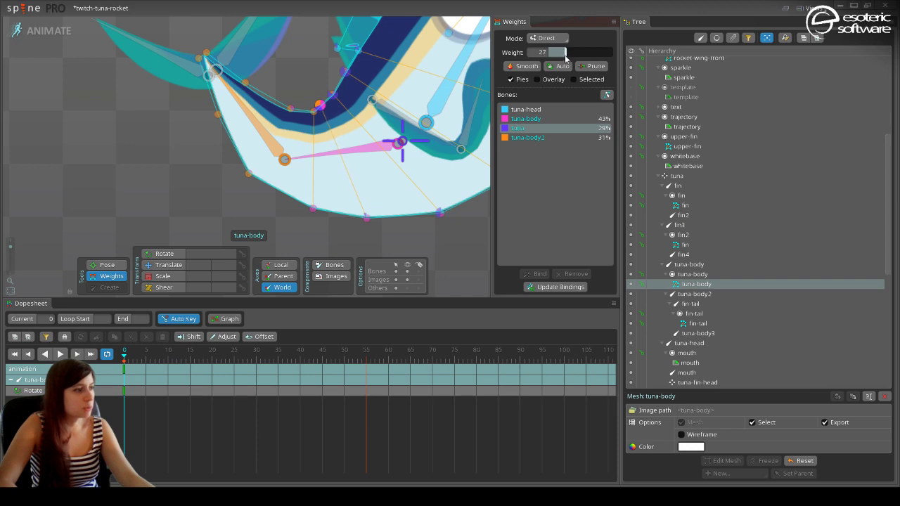
# Set tuna-body's weight to 52 on the bend's back vertex, 51 on the next one toward the tail and 14 on the one after.
pyautogui.click(317, 112)
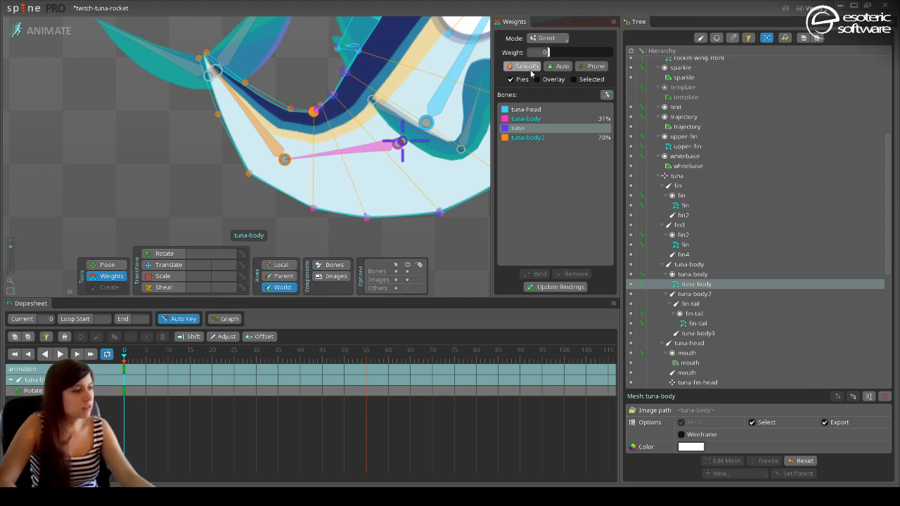
pyautogui.click(538, 139)
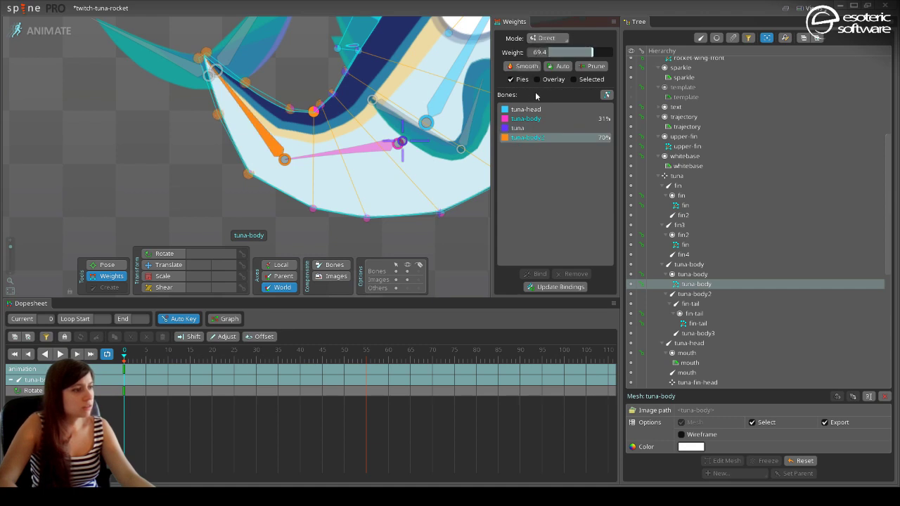
pyautogui.click(529, 120)
pyautogui.moveTo(568, 52); pyautogui.dragTo(580, 62)
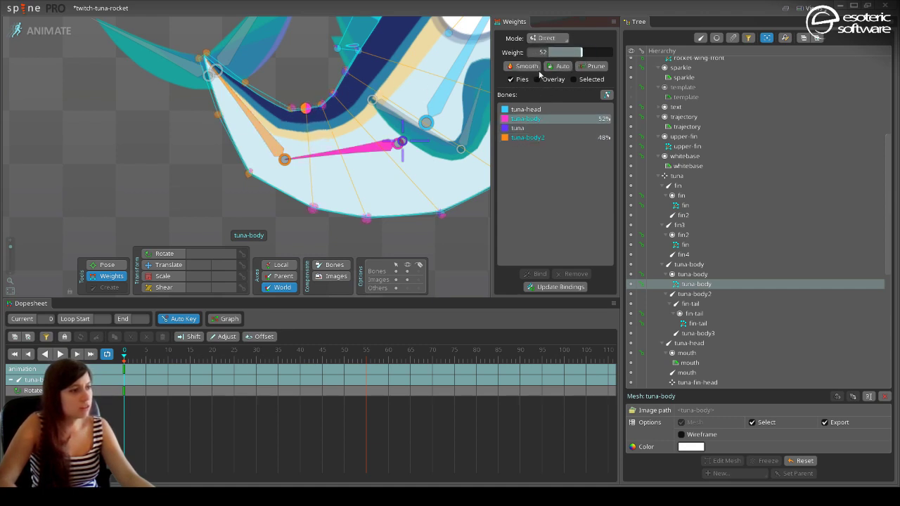
pyautogui.click(292, 107)
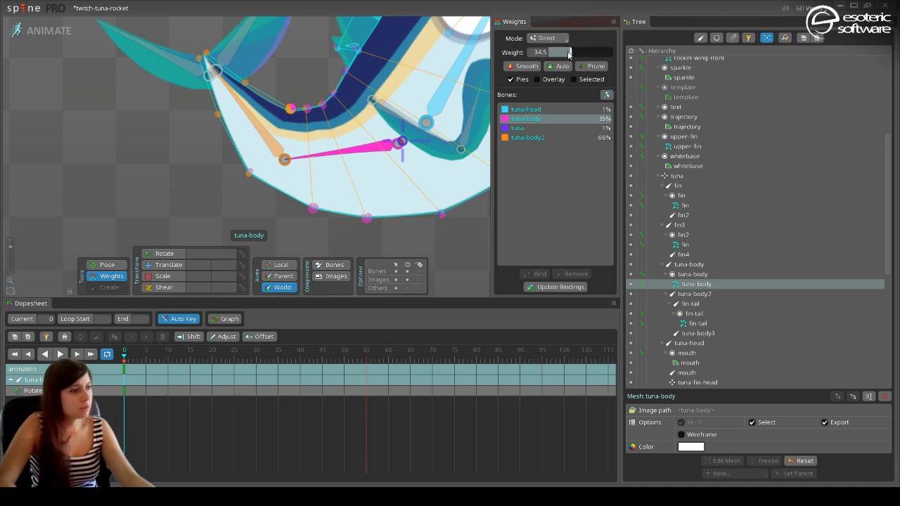
pyautogui.moveTo(568, 52); pyautogui.dragTo(588, 58)
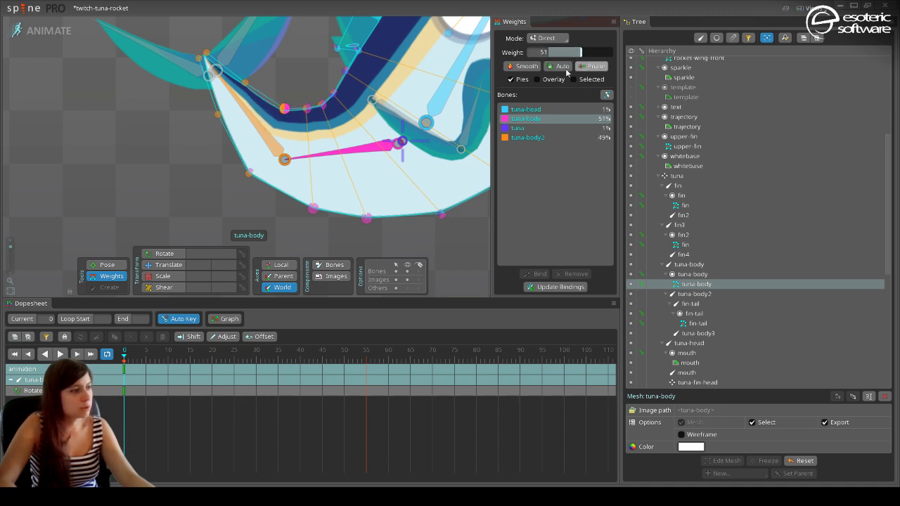
pyautogui.click(244, 82)
pyautogui.click(553, 54)
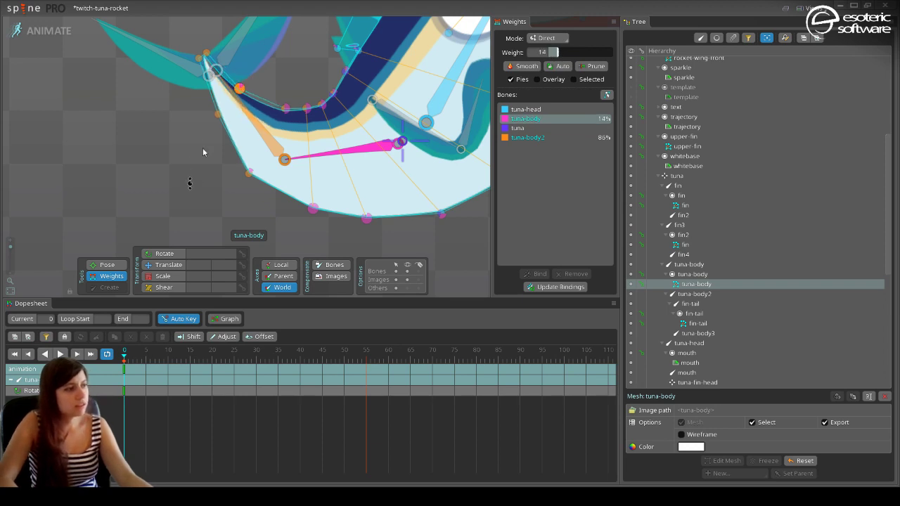
# On the belly edge, set tuna-body's weight to 14 on the vertex nearest the tail and to 51 on the next one.
pyautogui.click(215, 116)
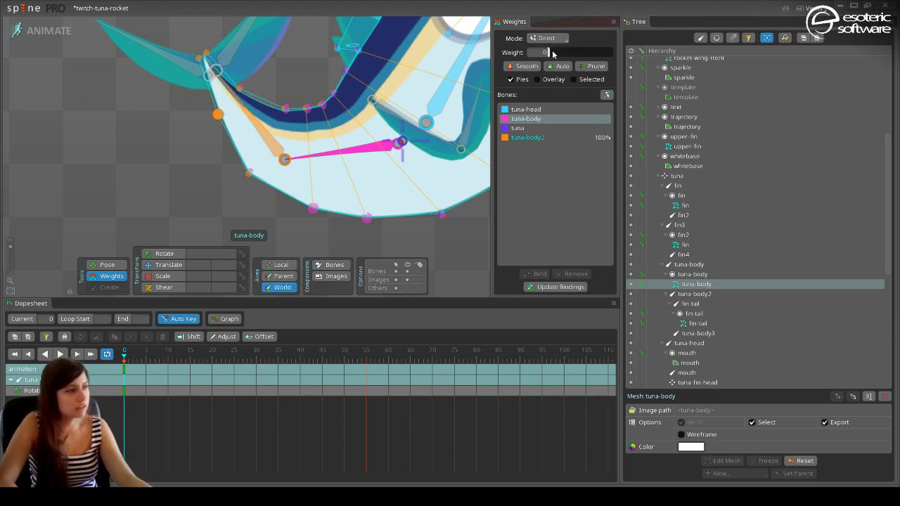
pyautogui.moveTo(553, 54); pyautogui.dragTo(572, 57)
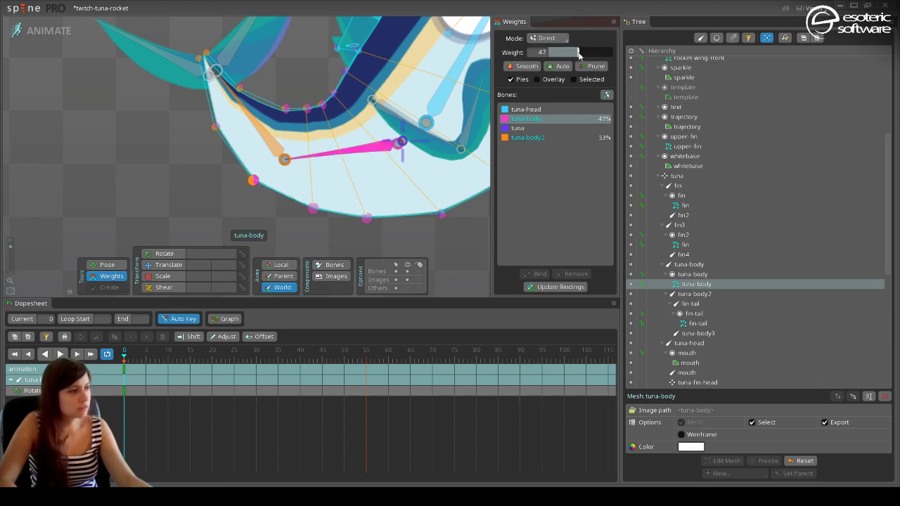
pyautogui.click(284, 109)
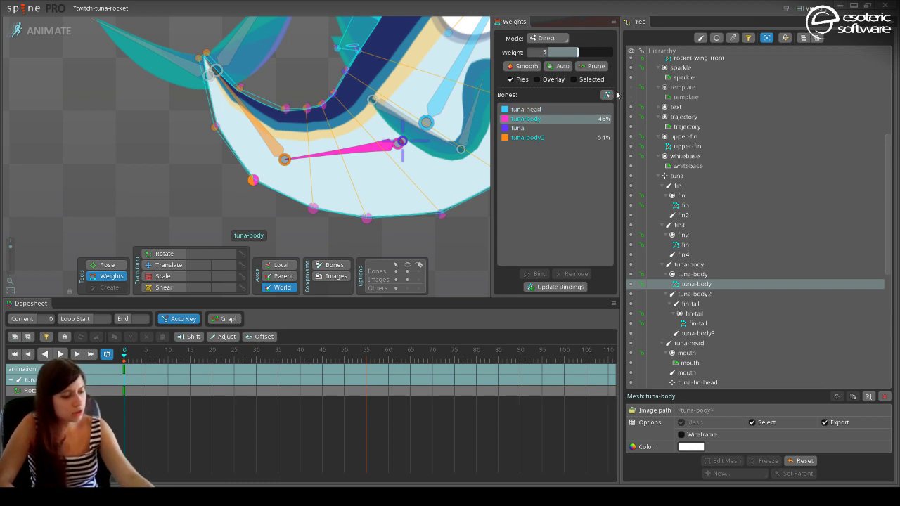
pyautogui.click(239, 88)
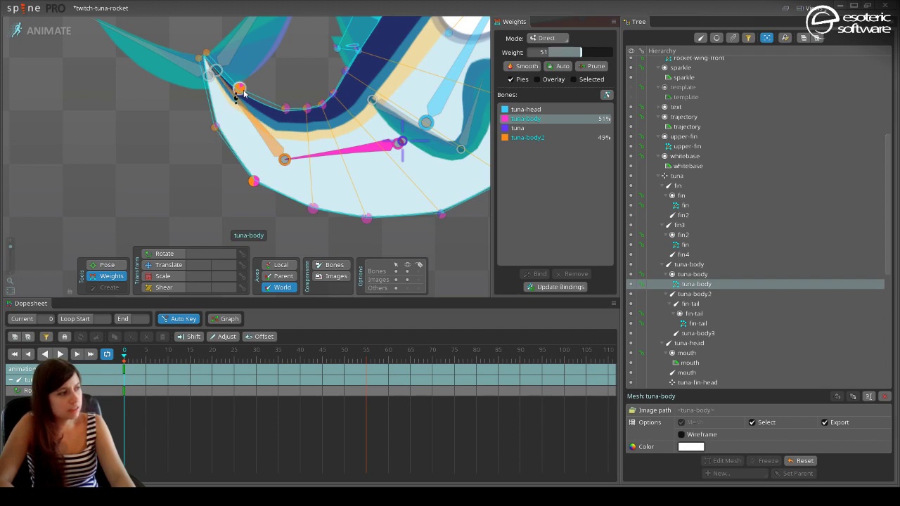
pyautogui.click(213, 127)
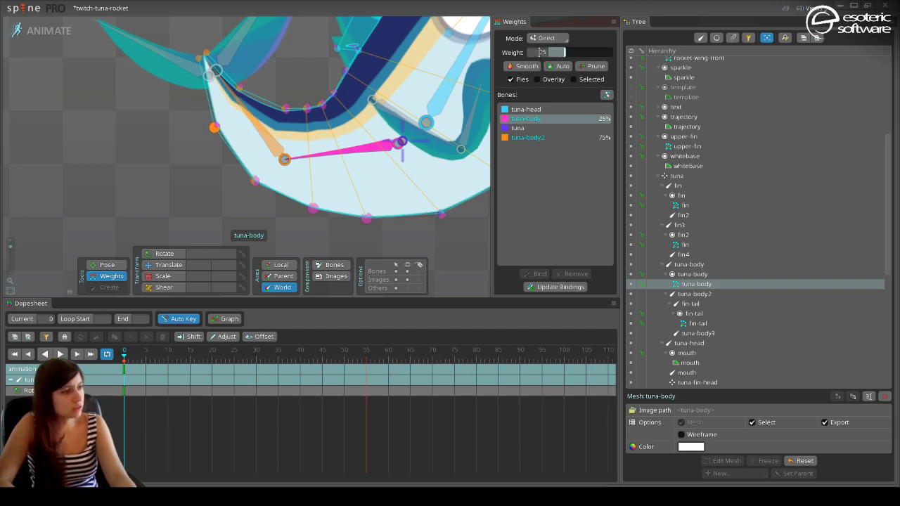
pyautogui.write('4')
pyautogui.press('Return')
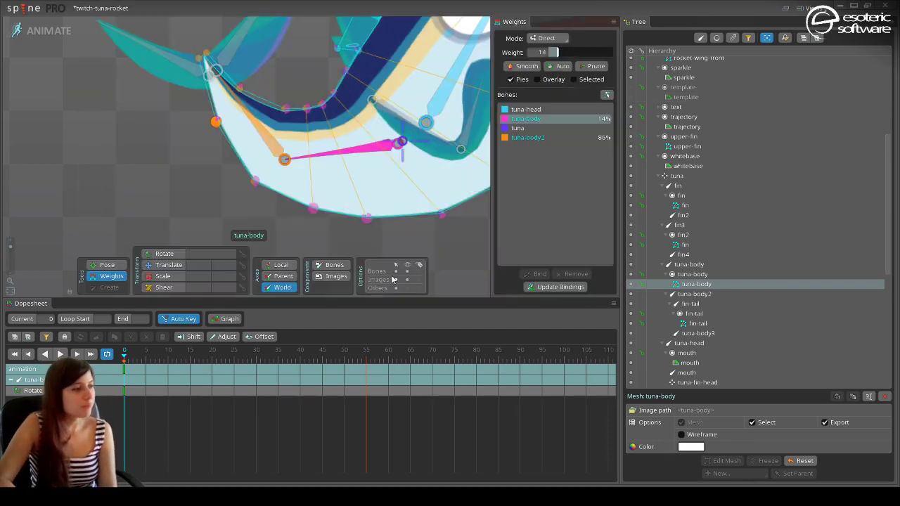
# Set tuna-body2's weight to 53 on the third belly vertex from the tail, opposite the back's bend.
pyautogui.click(403, 93)
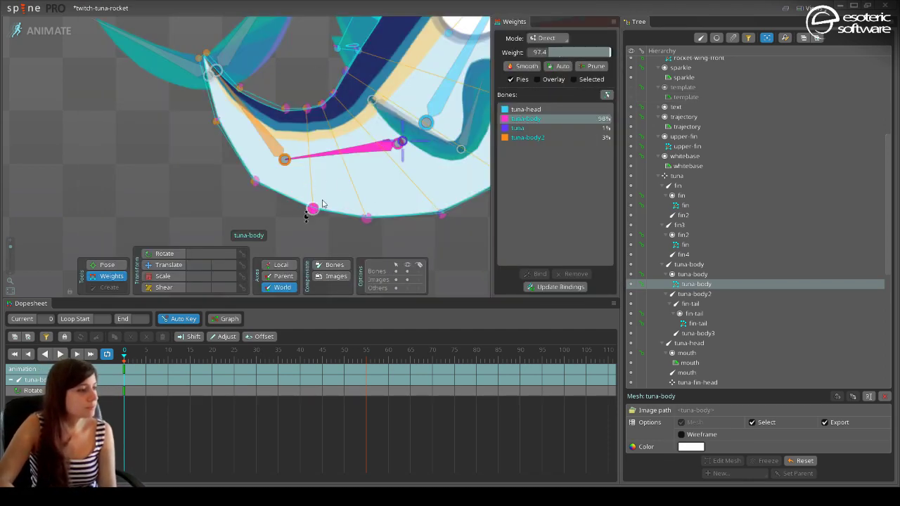
pyautogui.click(306, 109)
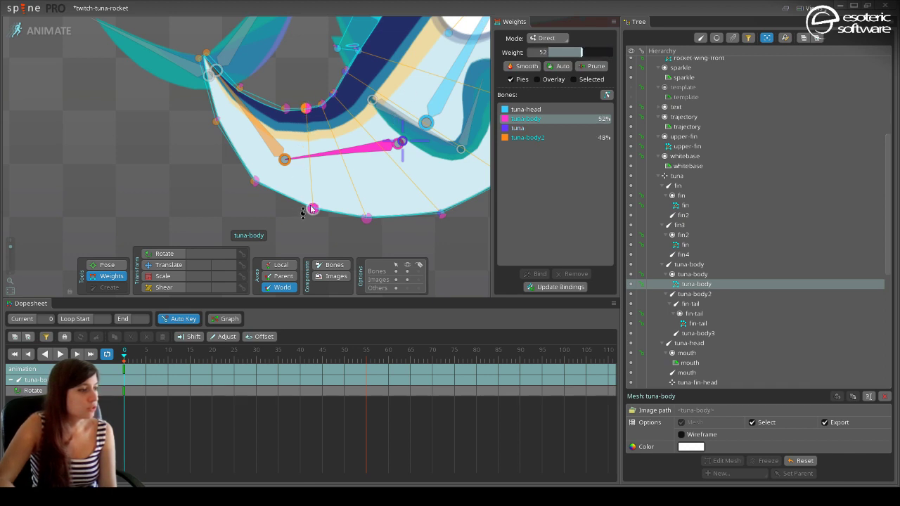
pyautogui.click(312, 209)
pyautogui.click(537, 138)
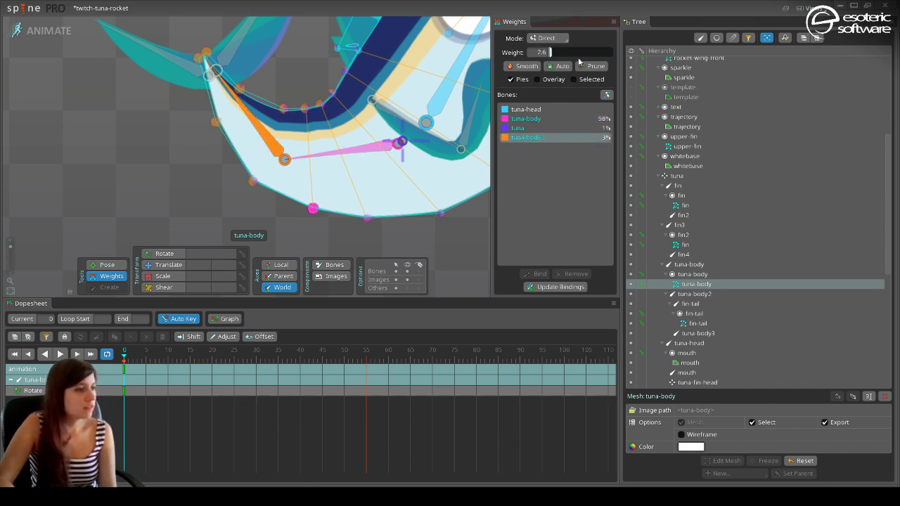
pyautogui.click(582, 53)
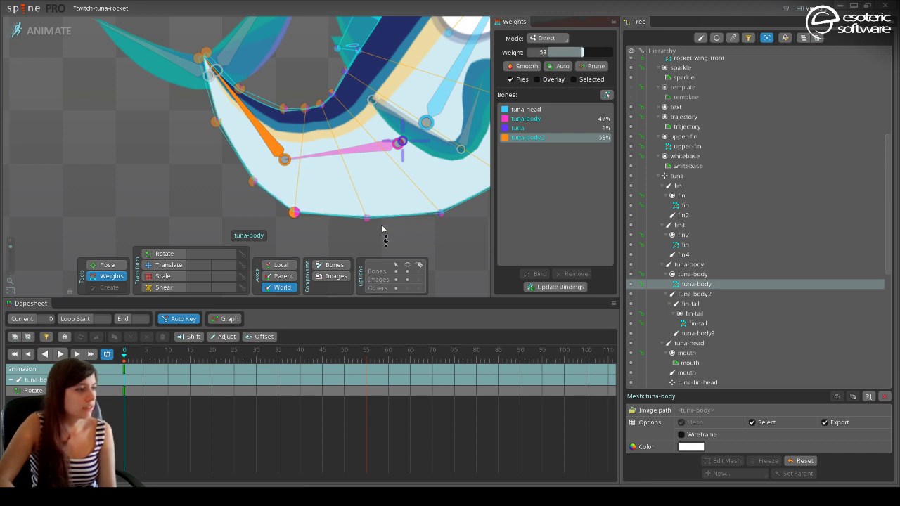
# On the next belly vertex toward the head, add some tuna-body2 weight and remove the tuna-head weight.
pyautogui.click(447, 33)
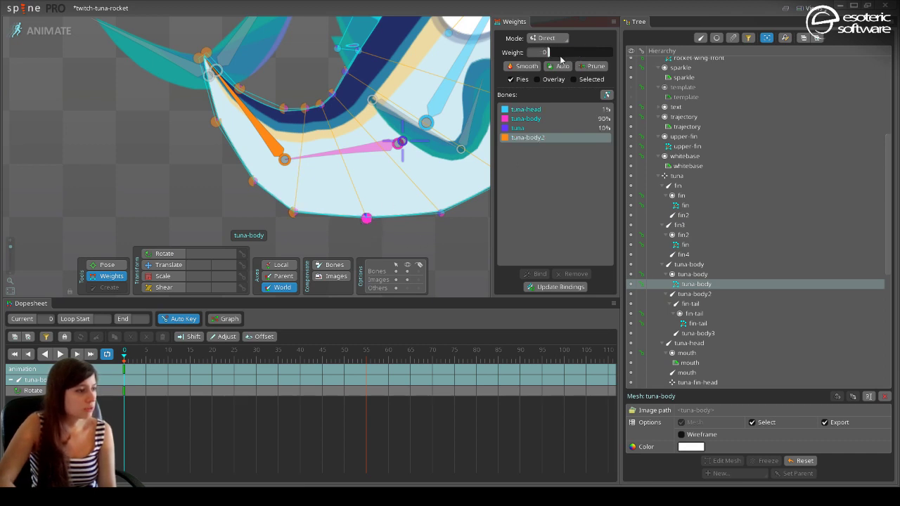
pyautogui.moveTo(560, 60); pyautogui.dragTo(463, 132)
pyautogui.click(532, 109)
pyautogui.click(554, 56)
# Give tuna-body2 a small share of weight on the following belly vertex toward the head.
pyautogui.click(441, 213)
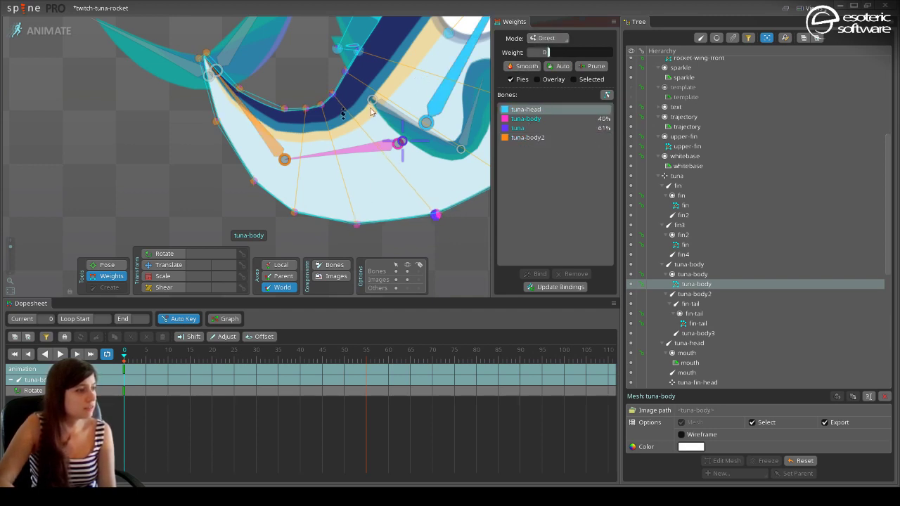
pyautogui.click(510, 137)
pyautogui.moveTo(555, 54); pyautogui.dragTo(556, 55)
# On the fourth belly vertex from the tail, raise tuna-body2's weight and set tuna's weight to 23.
pyautogui.click(356, 223)
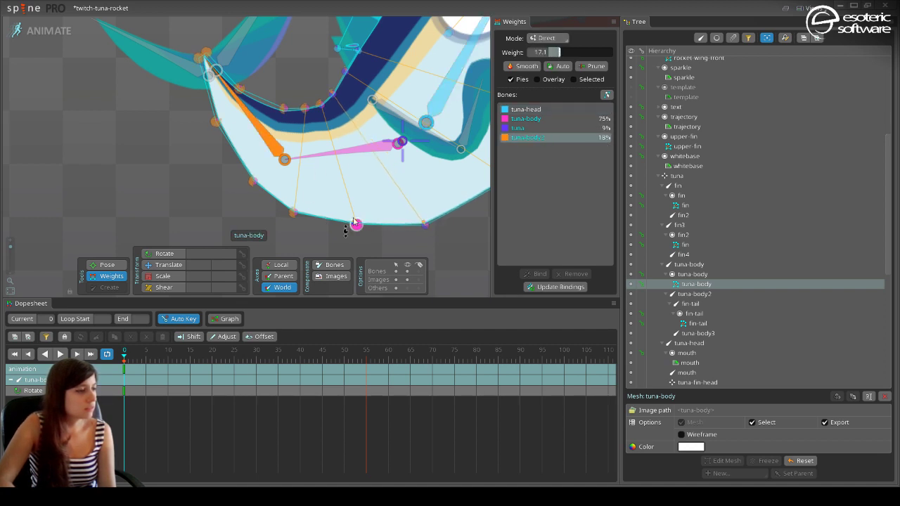
pyautogui.moveTo(566, 56); pyautogui.dragTo(563, 56)
pyautogui.click(533, 129)
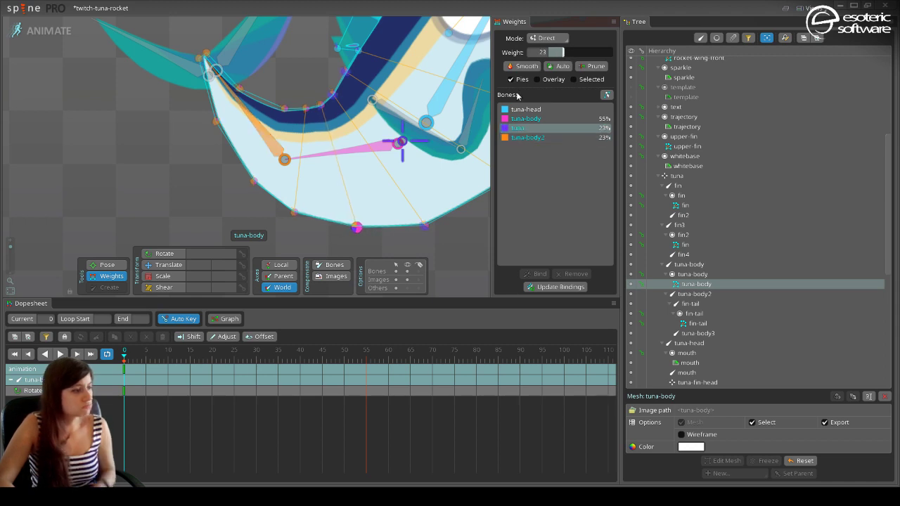
# Deselect the mesh to check the bent body's outline, and reselect the tuna-body mesh.
pyautogui.press('space')
pyautogui.scroll(-3, 208, 130)
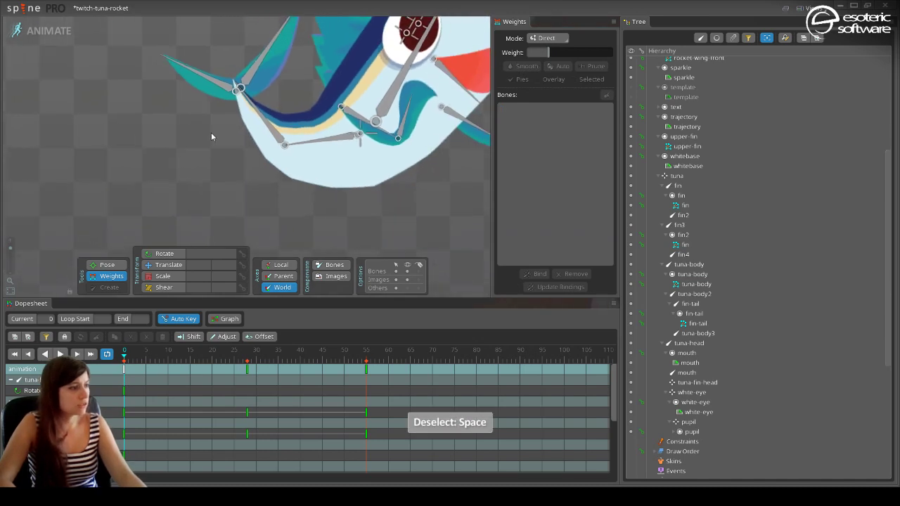
pyautogui.click(296, 135)
pyautogui.scroll(5, 295, 135)
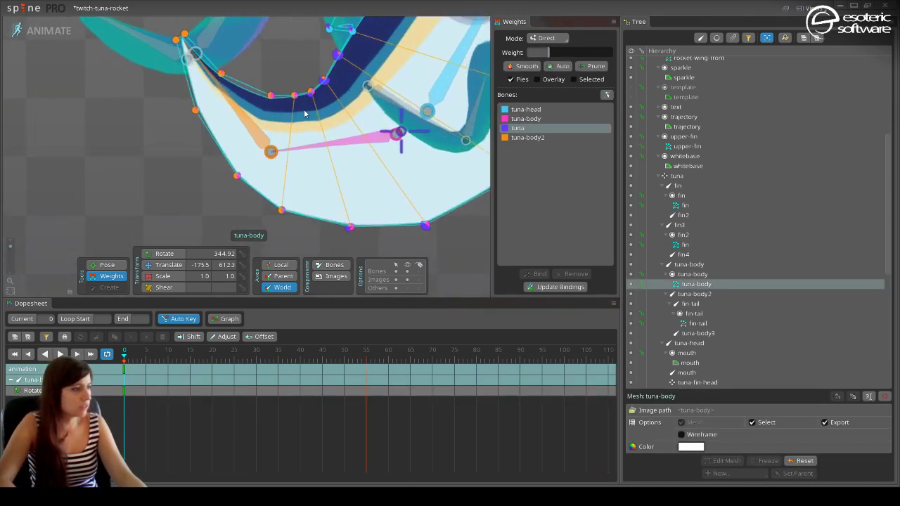
# Switch to Setup mode and inspect the tuna-body mesh's vertices and edges in Edit Mesh without changing them.
pyautogui.click(40, 30)
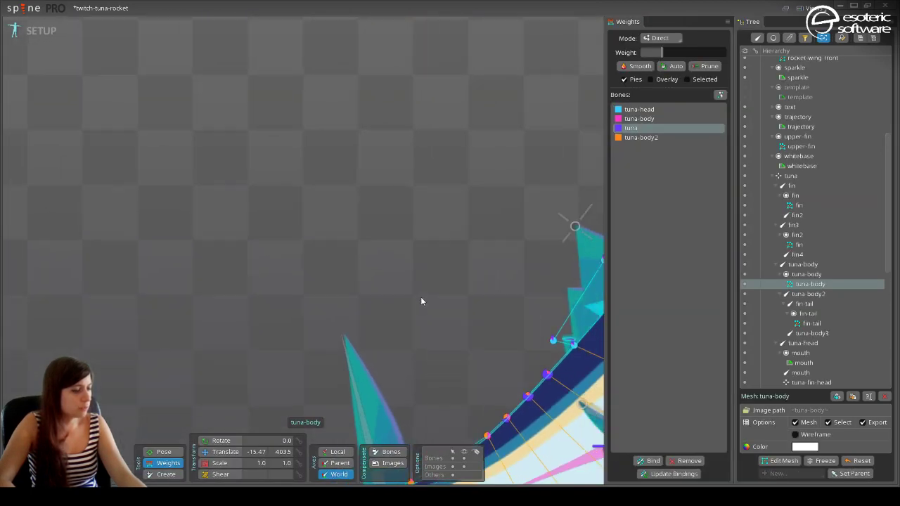
pyautogui.moveTo(422, 279); pyautogui.dragTo(313, 77)
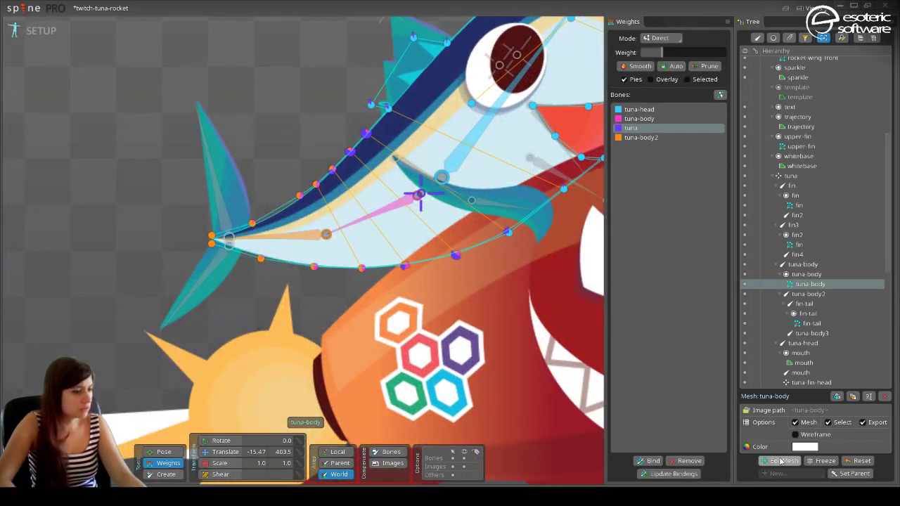
pyautogui.click(778, 461)
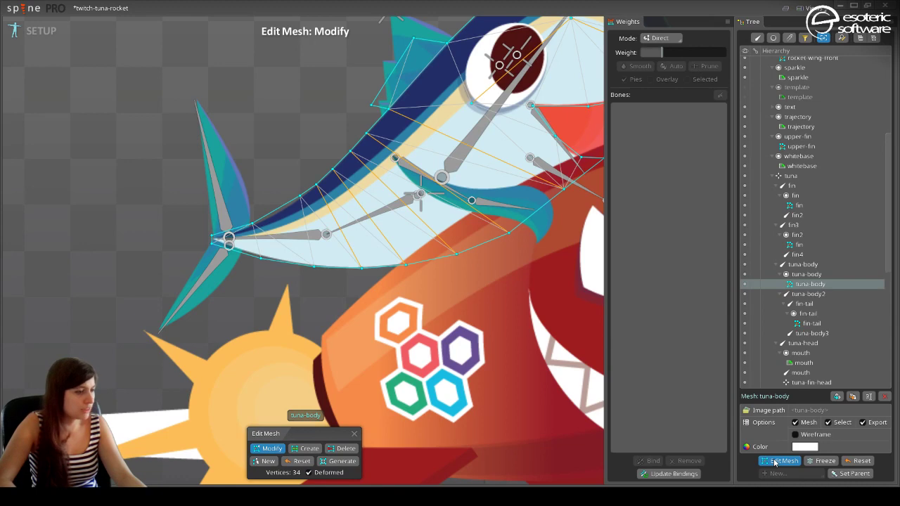
pyautogui.click(773, 461)
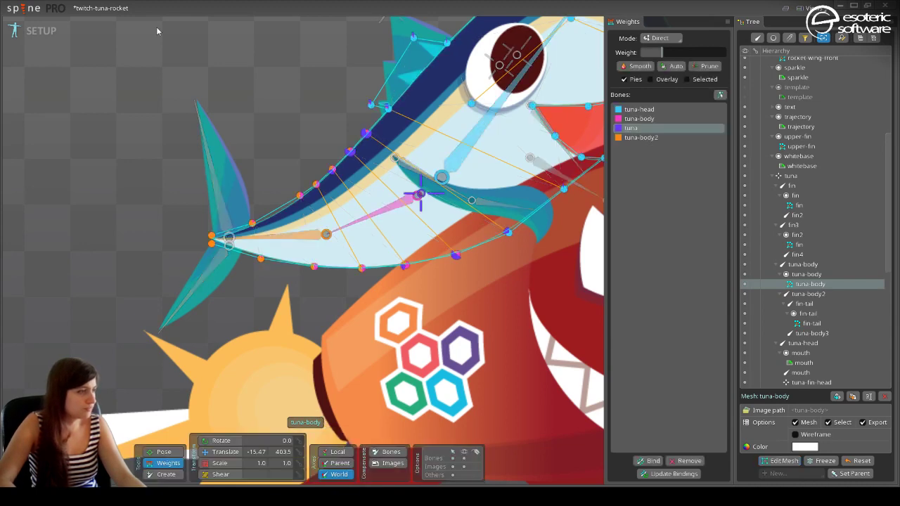
# Back in Animate mode, adjust tuna's weight on the back vertex above the bend and set it to 6 on the bend vertex.
pyautogui.click(37, 35)
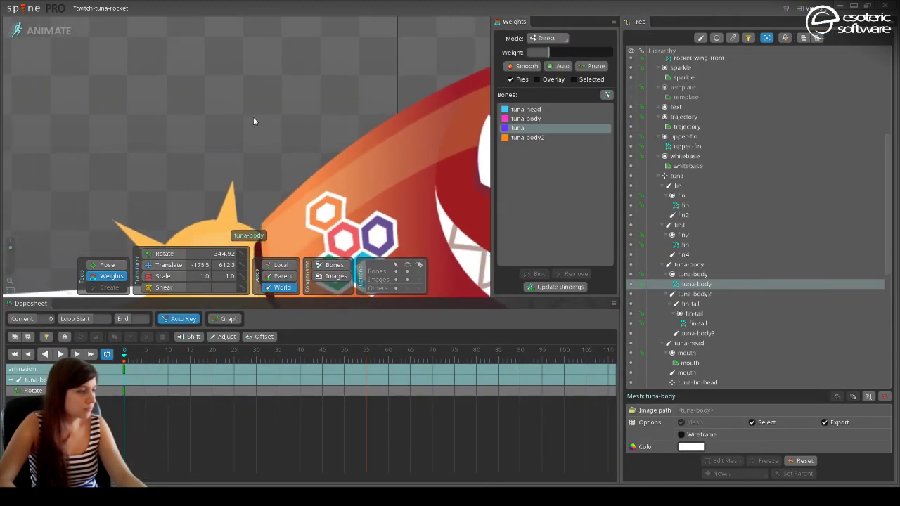
pyautogui.scroll(5, 326, 240)
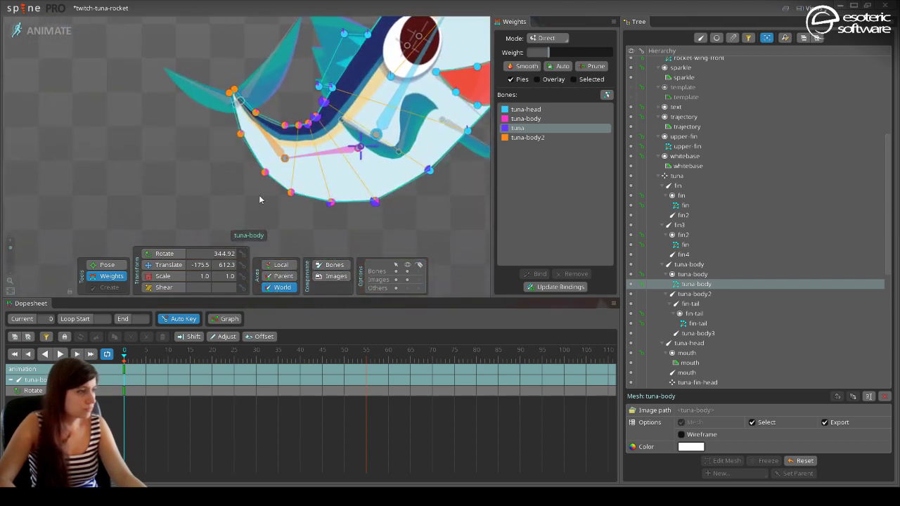
pyautogui.click(316, 113)
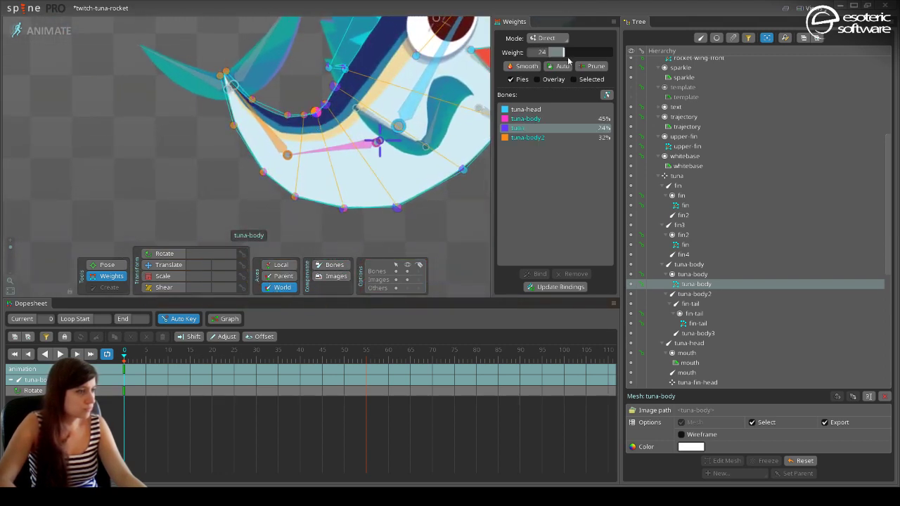
pyautogui.moveTo(568, 60)
pyautogui.mouseDown()
pyautogui.moveTo(554, 67)
pyautogui.moveTo(503, 47)
pyautogui.moveTo(554, 58)
pyautogui.mouseUp()
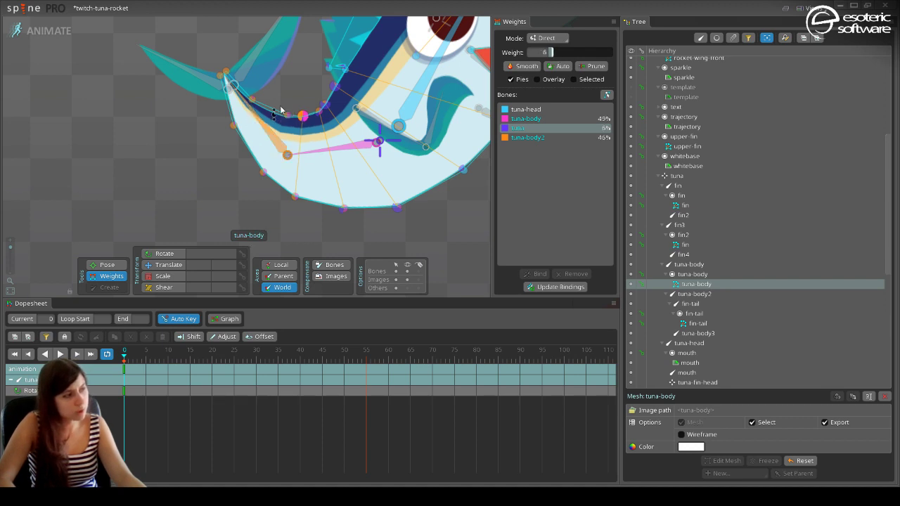
# Deselect the mesh and examine the whole tuna's bent silhouette.
pyautogui.press('space')
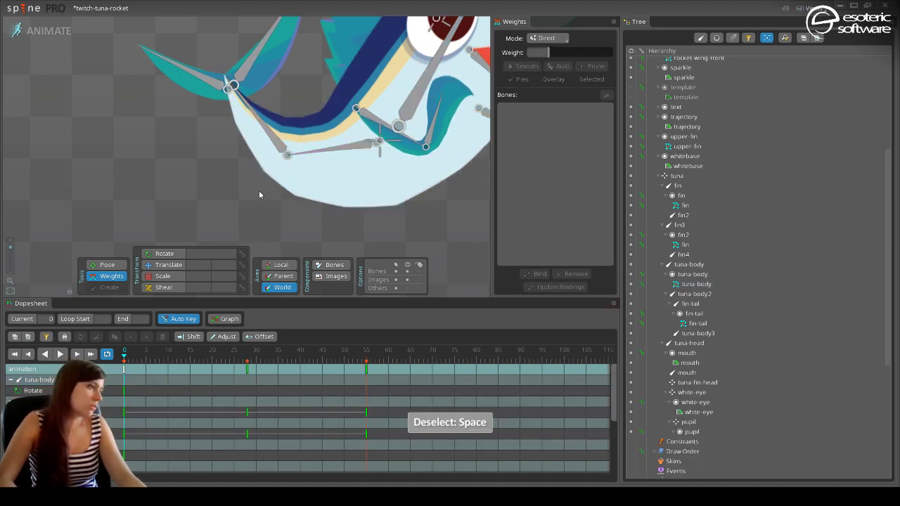
pyautogui.scroll(-4, 259, 195)
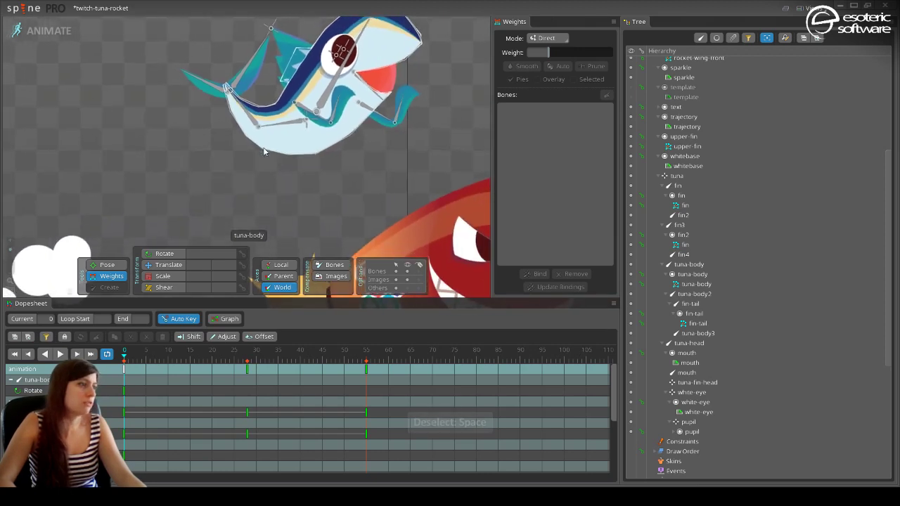
pyautogui.click(275, 164)
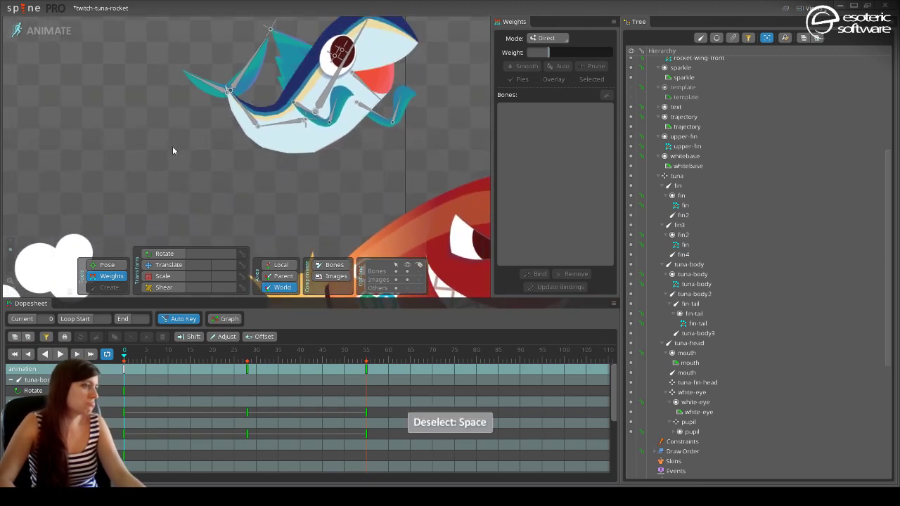
# With the Pose tool, rotate the tuna-body and tuna-body2 bones to curl the tail forward beneath the belly.
pyautogui.scroll(3, 147, 173)
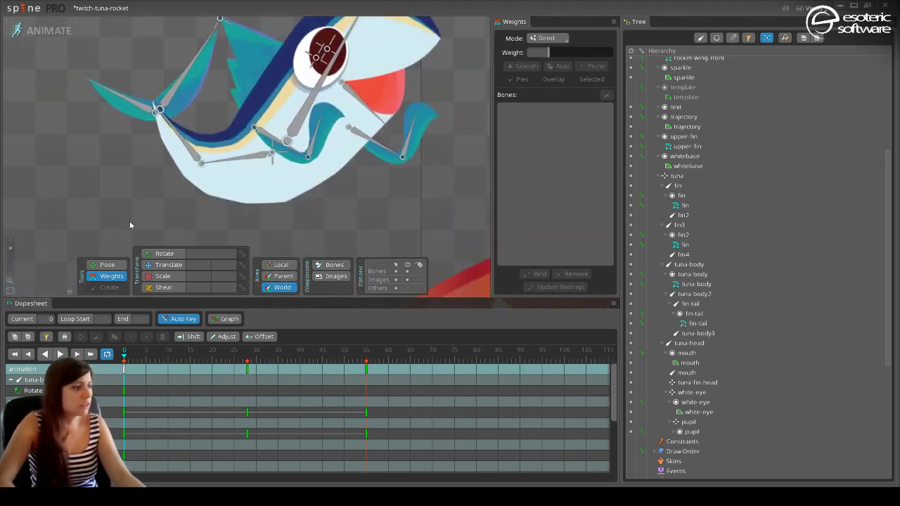
pyautogui.click(106, 264)
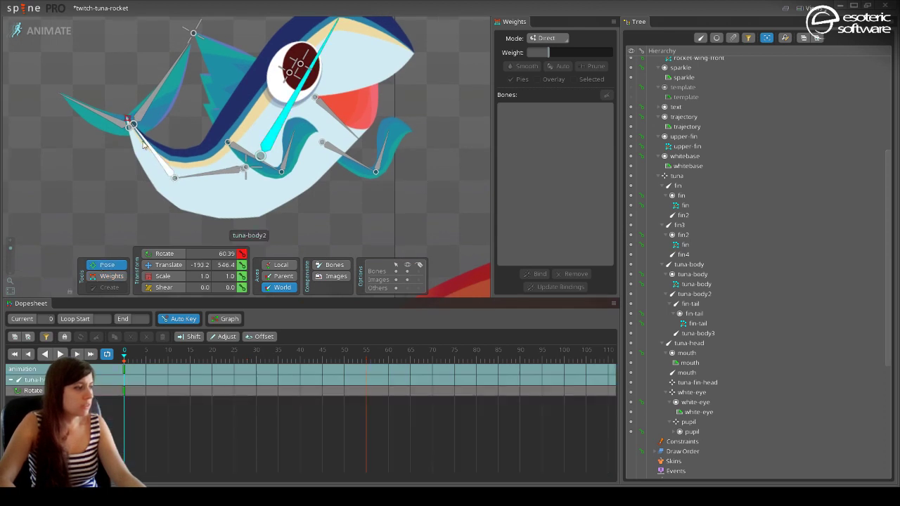
pyautogui.moveTo(143, 144); pyautogui.dragTo(145, 126)
pyautogui.moveTo(225, 207); pyautogui.dragTo(284, 222)
pyautogui.moveTo(393, 232); pyautogui.dragTo(331, 134)
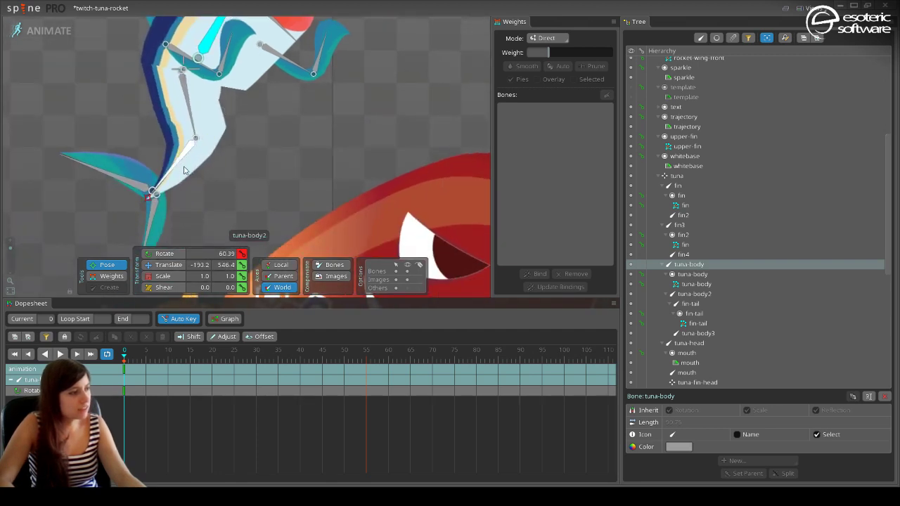
pyautogui.moveTo(183, 171); pyautogui.dragTo(293, 187)
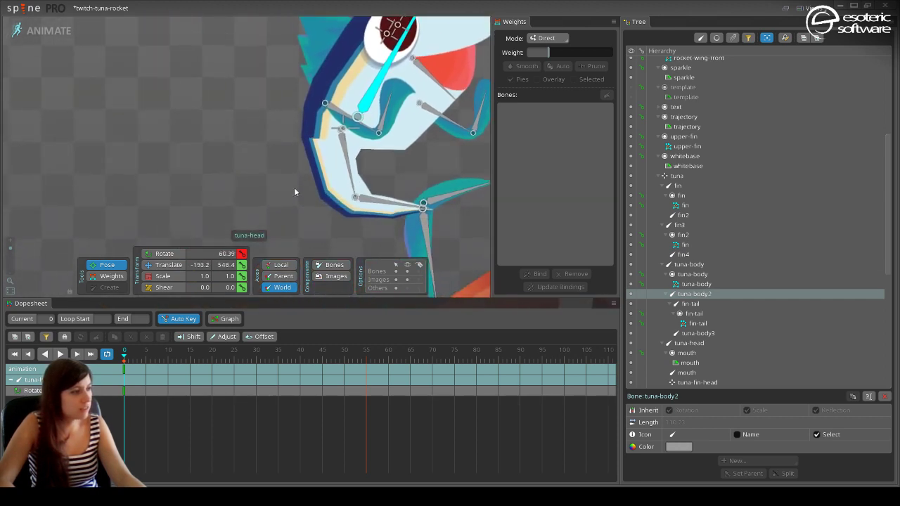
pyautogui.scroll(2, 281, 182)
pyautogui.moveTo(167, 136); pyautogui.dragTo(125, 151)
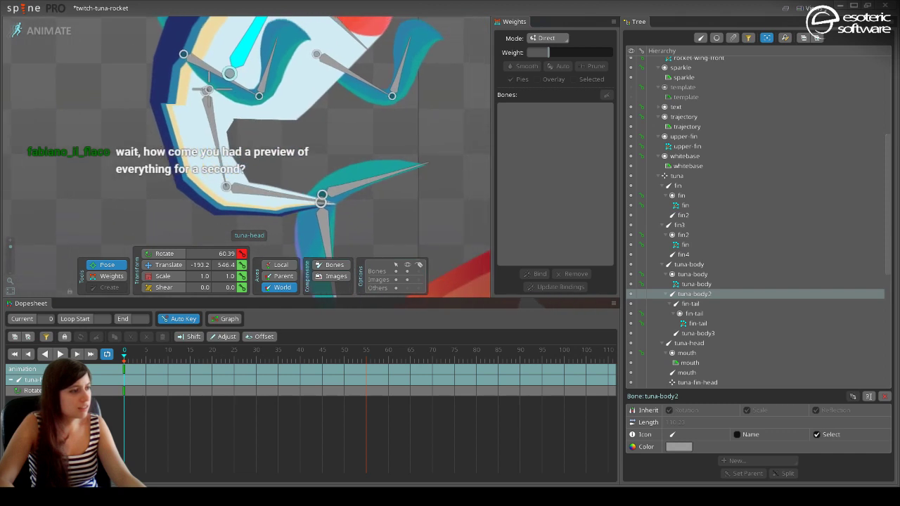
# Select the tuna-body mesh's belly vertex with the Weights tool and compare the bent mesh with its setup pose.
pyautogui.click(111, 276)
pyautogui.click(237, 123)
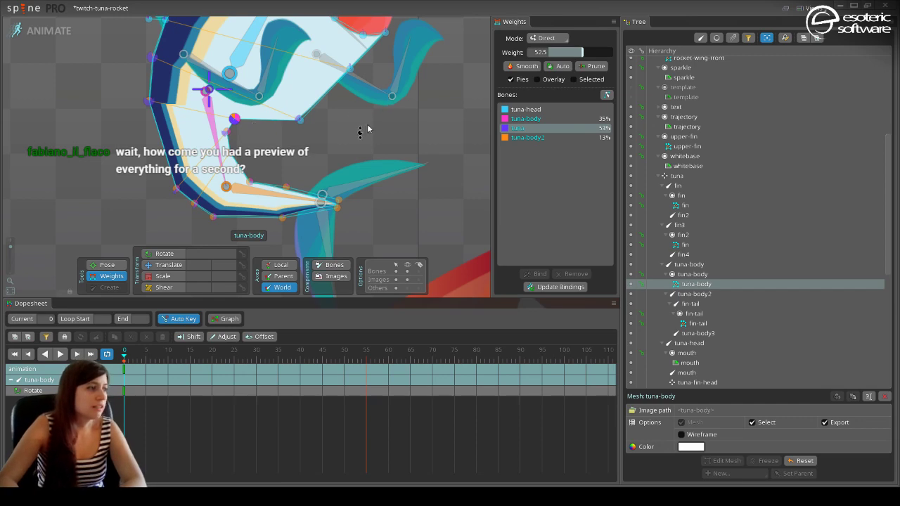
pyautogui.click(42, 30)
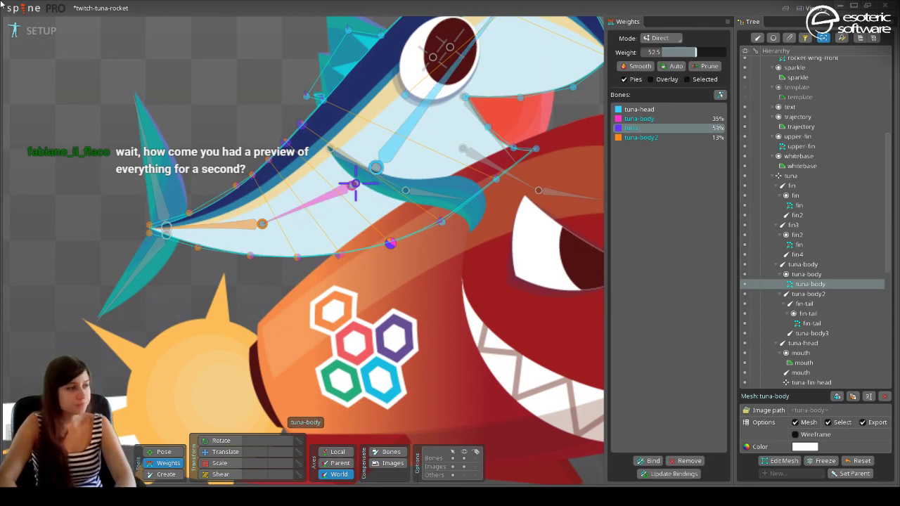
pyautogui.click(32, 29)
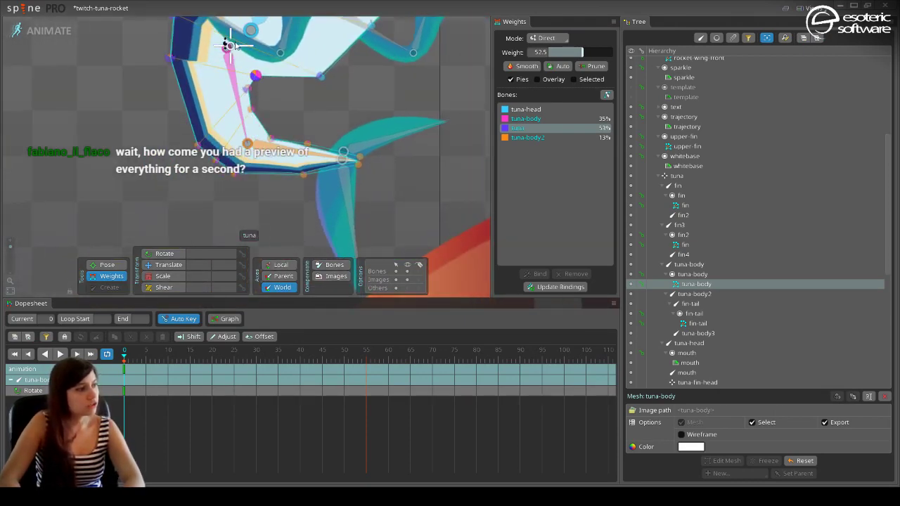
# On the belly corner vertex ahead of the bend, set tuna-head's weight to 0 and adjust tuna-body's weight.
pyautogui.click(359, 110)
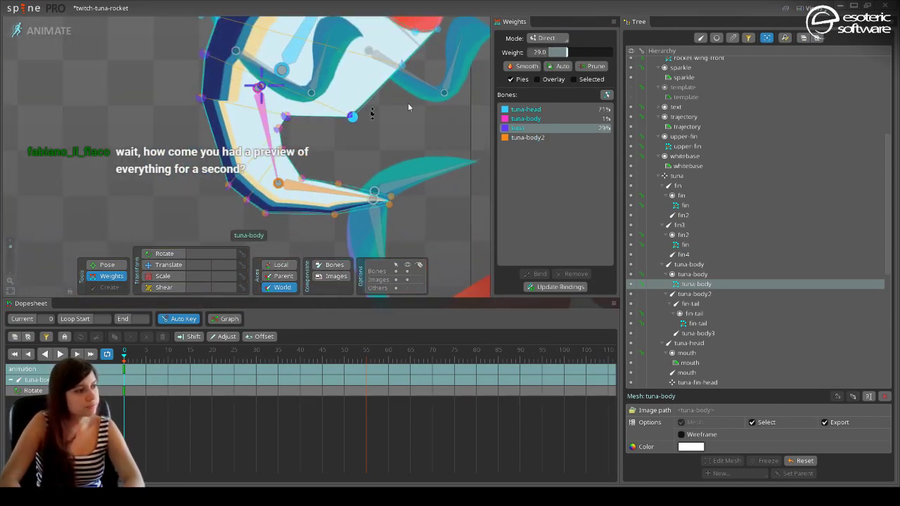
pyautogui.click(510, 109)
pyautogui.click(559, 66)
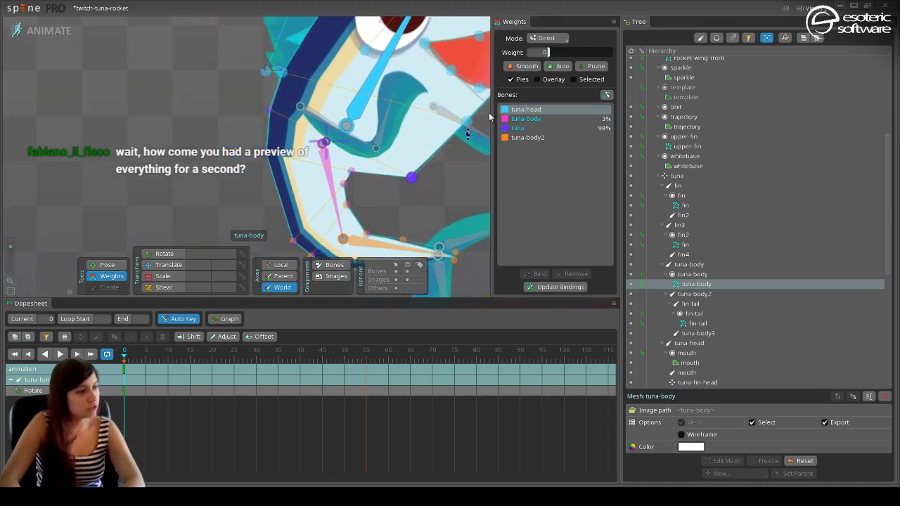
pyautogui.click(506, 119)
pyautogui.moveTo(549, 52); pyautogui.dragTo(530, 55)
# Set tuna-body's weight to 37 on the upper vertex inside the belly bend and to 16 on the corner vertex ahead of it.
pyautogui.click(352, 171)
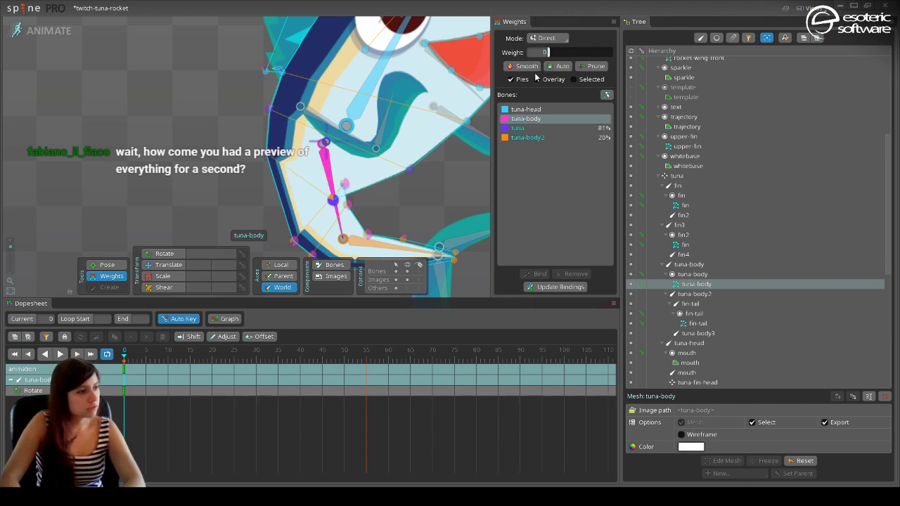
pyautogui.click(555, 67)
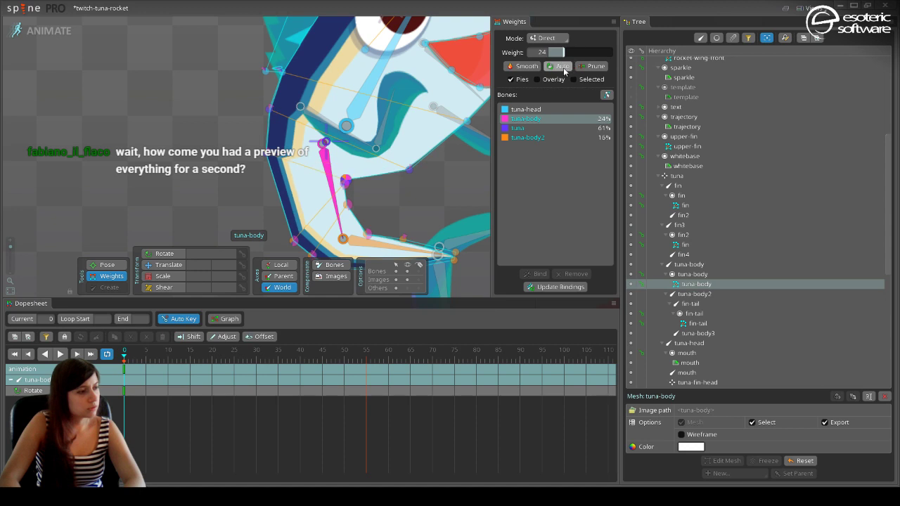
pyautogui.click(573, 67)
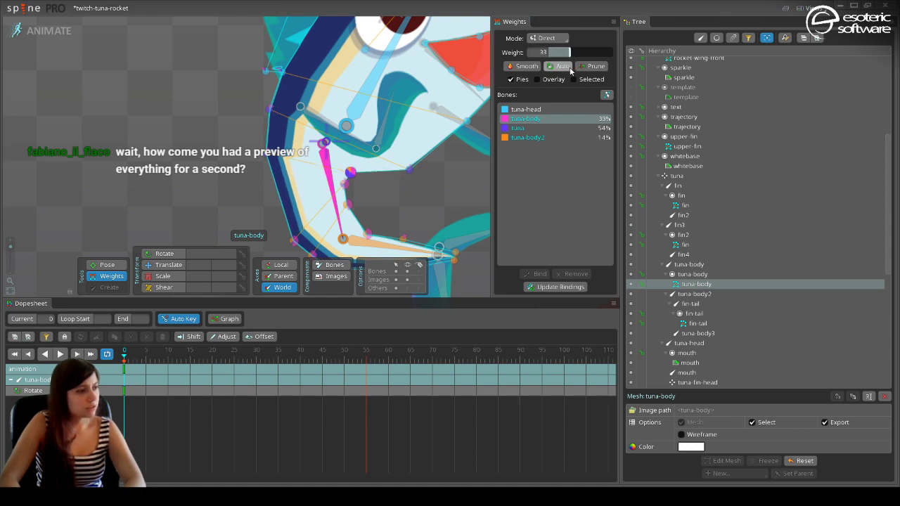
pyautogui.click(575, 67)
pyautogui.click(573, 67)
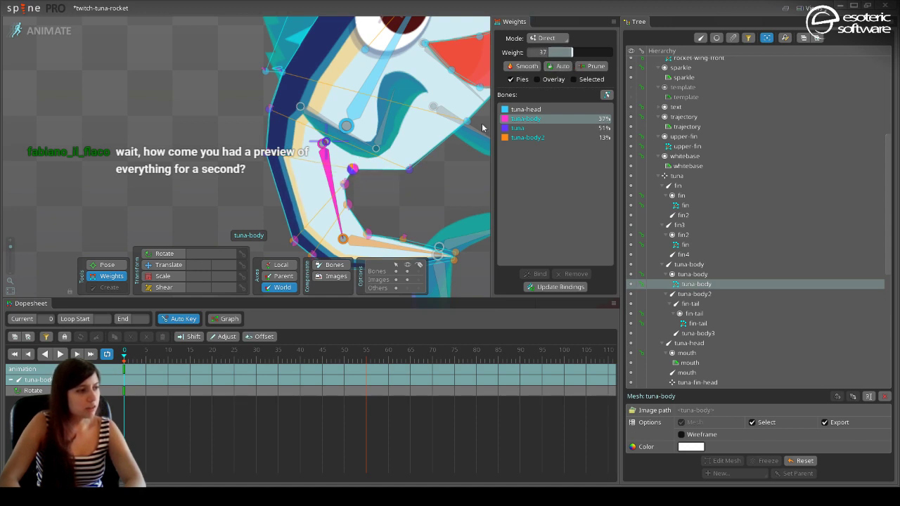
pyautogui.moveTo(415, 163); pyautogui.dragTo(445, 142)
pyautogui.moveTo(553, 57)
pyautogui.mouseDown()
pyautogui.moveTo(566, 53)
pyautogui.moveTo(549, 61)
pyautogui.moveTo(560, 62)
pyautogui.mouseUp()
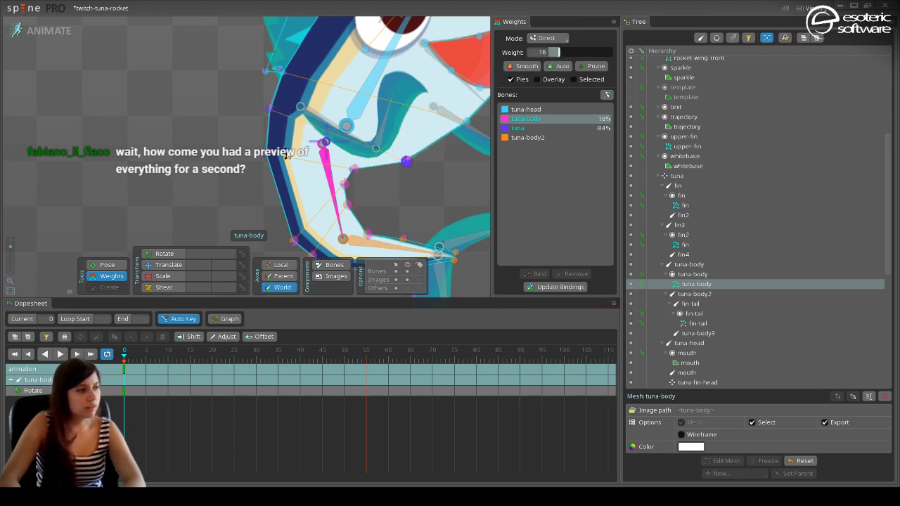
# Adjust tuna-body's weight on the inner bend vertex and set tuna-body2's weight to 16 on the upper back vertex.
pyautogui.moveTo(299, 155); pyautogui.dragTo(243, 100)
pyautogui.click(287, 129)
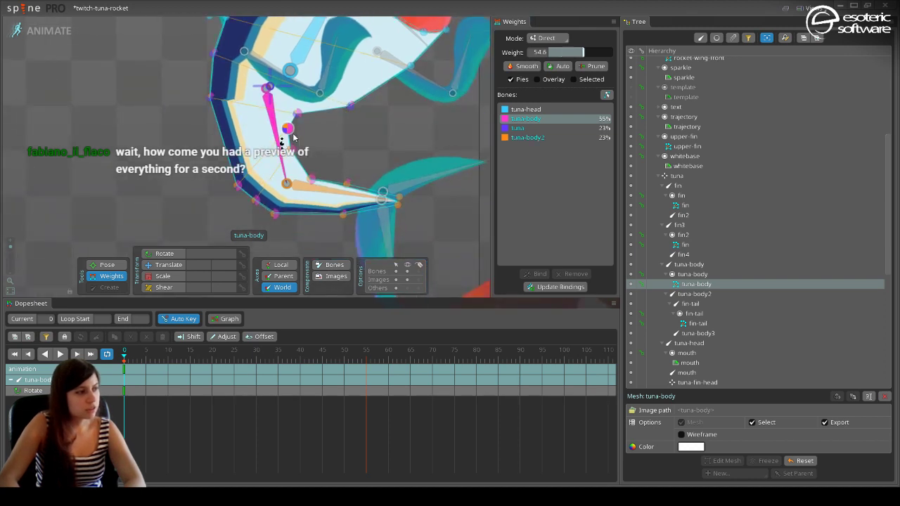
pyautogui.moveTo(570, 53); pyautogui.dragTo(543, 53)
pyautogui.click(538, 137)
pyautogui.click(508, 67)
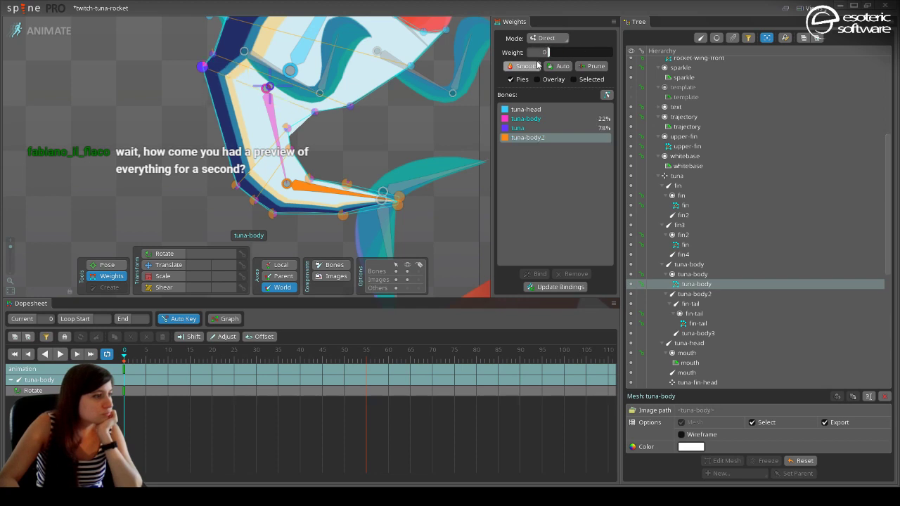
pyautogui.moveTo(560, 52); pyautogui.dragTo(556, 53)
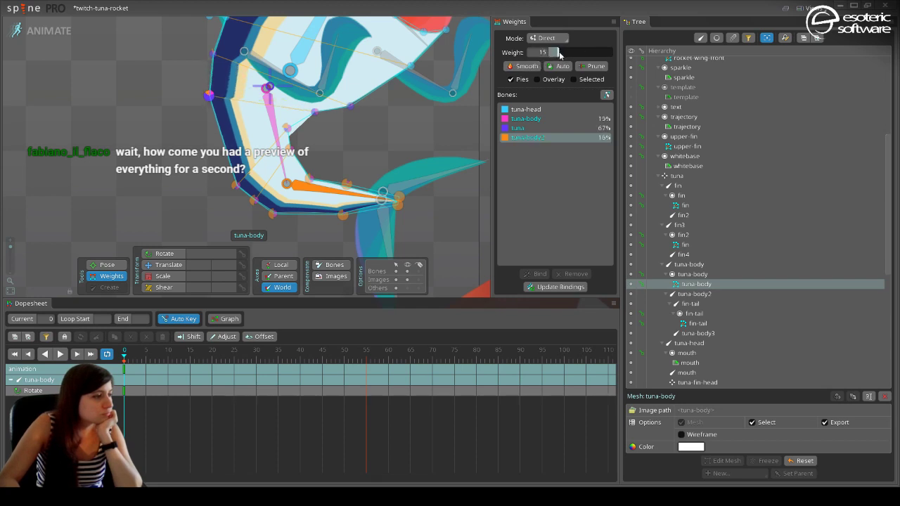
# Undo the recent weight changes on the belly vertices ahead of the bend.
pyautogui.hotkey('ctrl', 'z')
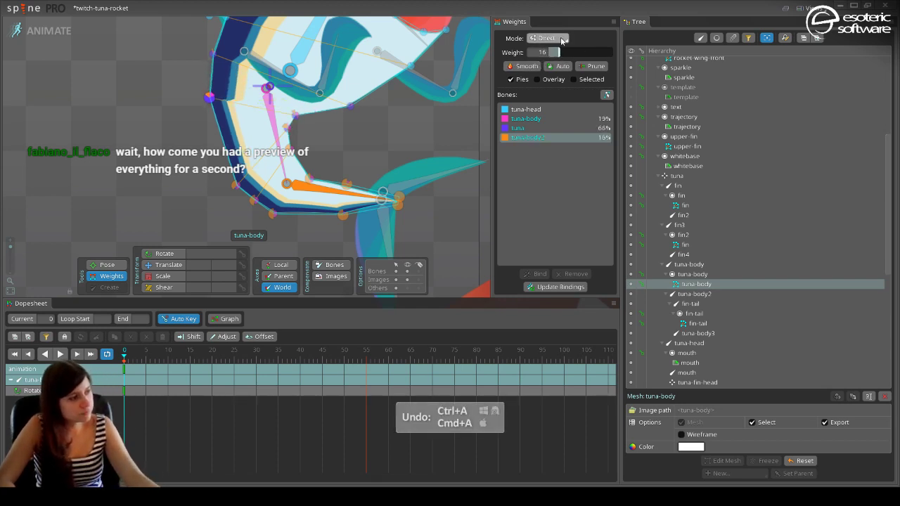
pyautogui.hotkey('ctrl', 'z')
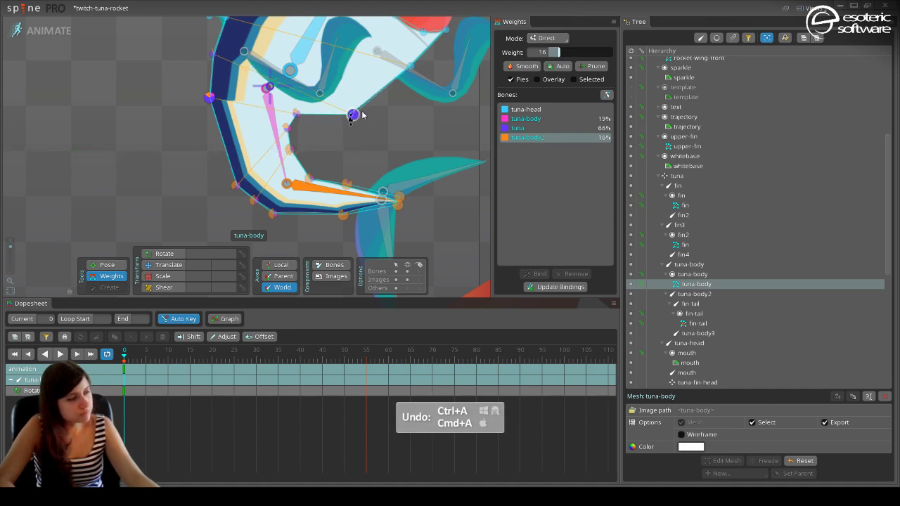
pyautogui.hotkey('ctrl', 'z')
pyautogui.hotkey('ctrl', 'z')
pyautogui.hotkey('ctrl', 'z')
pyautogui.hotkey('ctrl', 'z')
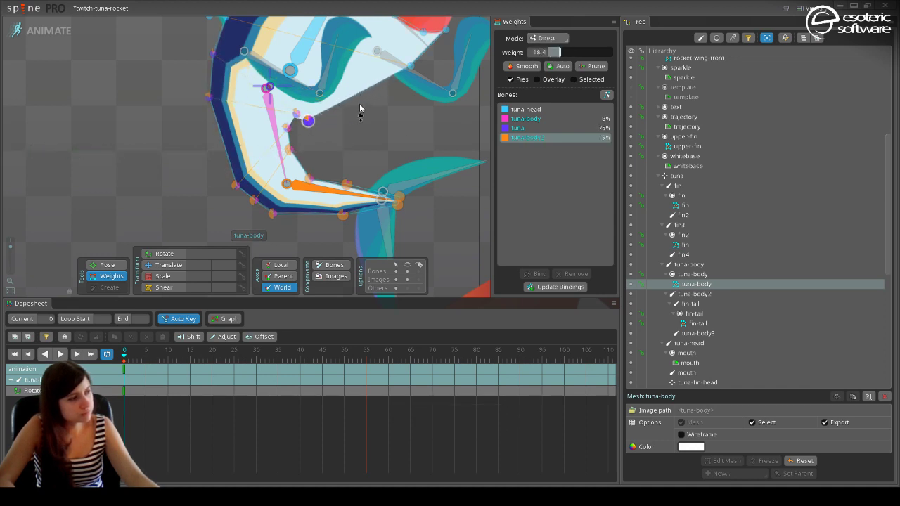
pyautogui.hotkey('ctrl', 'z')
pyautogui.hotkey('ctrl', 'z')
pyautogui.hotkey('ctrl', 'z')
pyautogui.hotkey('ctrl', 'z')
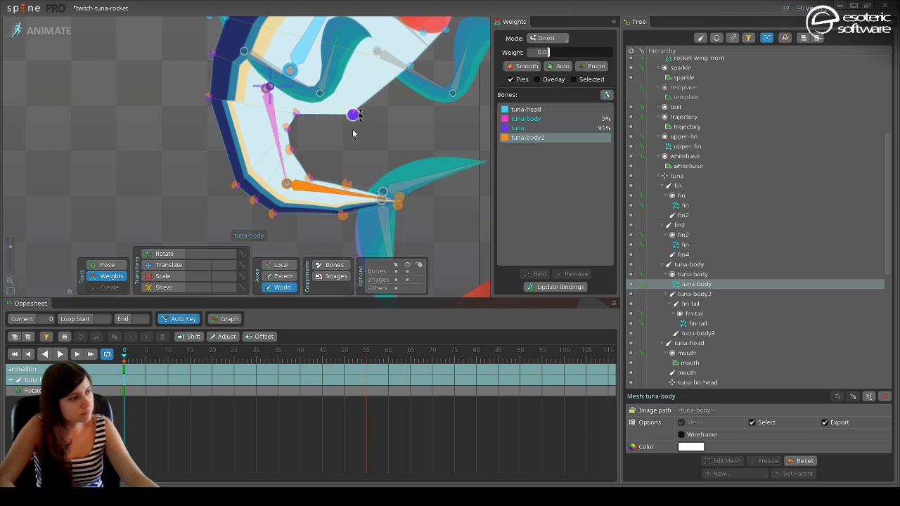
# Smooth the weights of the belly vertices inside the bend, and deselect the mesh to check the outline.
pyautogui.moveTo(359, 161); pyautogui.dragTo(279, 92)
pyautogui.click(507, 65)
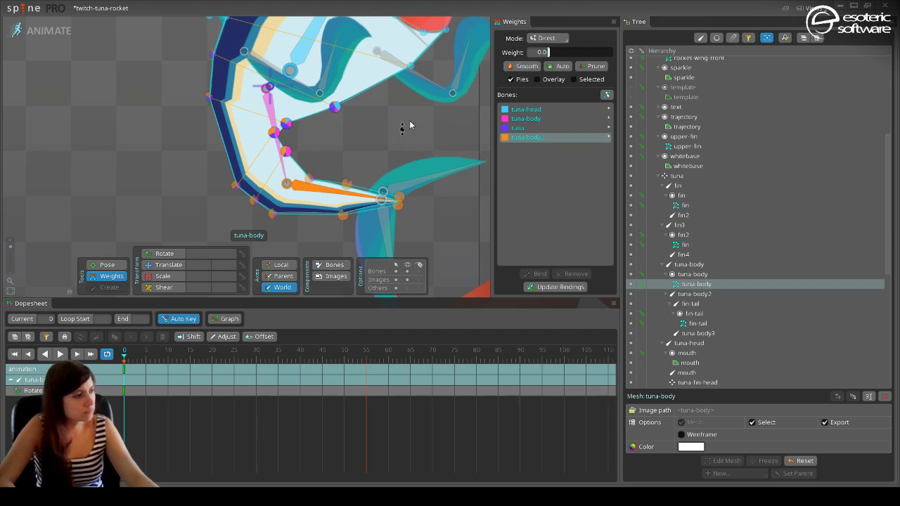
pyautogui.press('space')
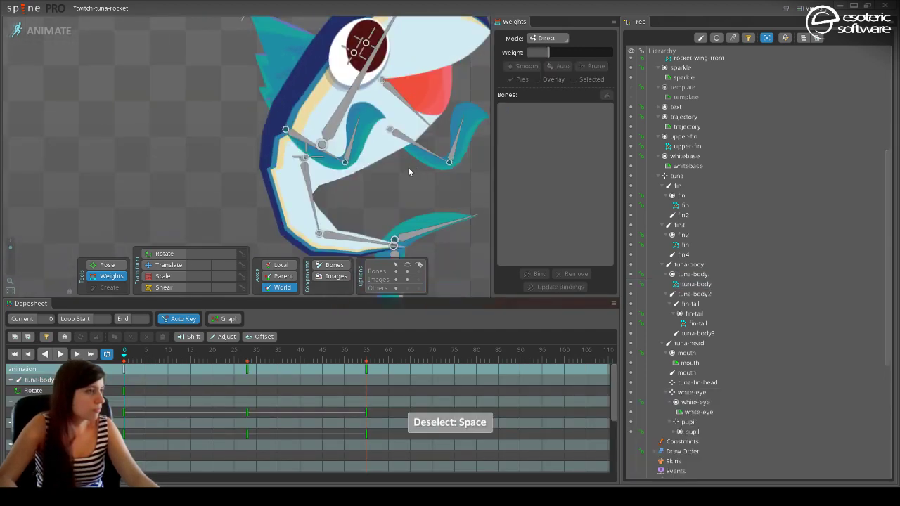
pyautogui.moveTo(407, 168); pyautogui.dragTo(325, 143)
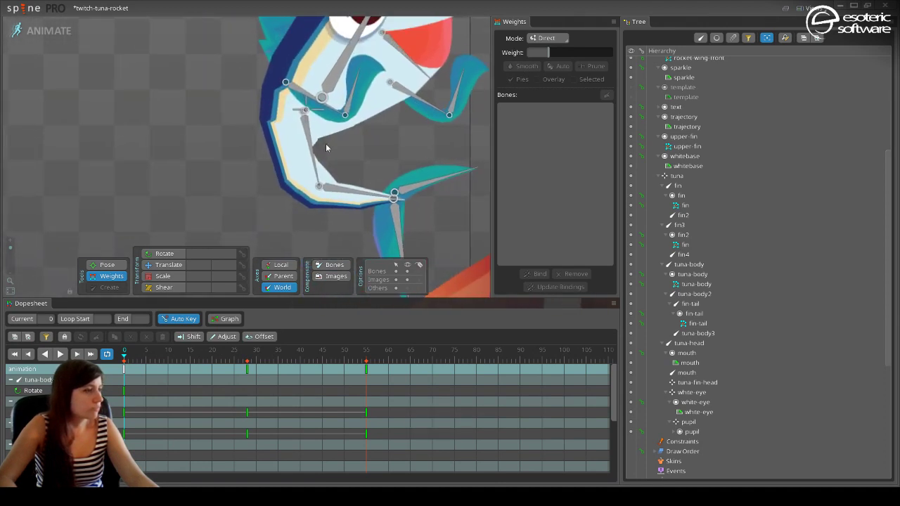
# Reselect the tuna-body mesh and set tuna-body2's weight to 5 on the lower back vertex and 13 on the upper one.
pyautogui.click(281, 184)
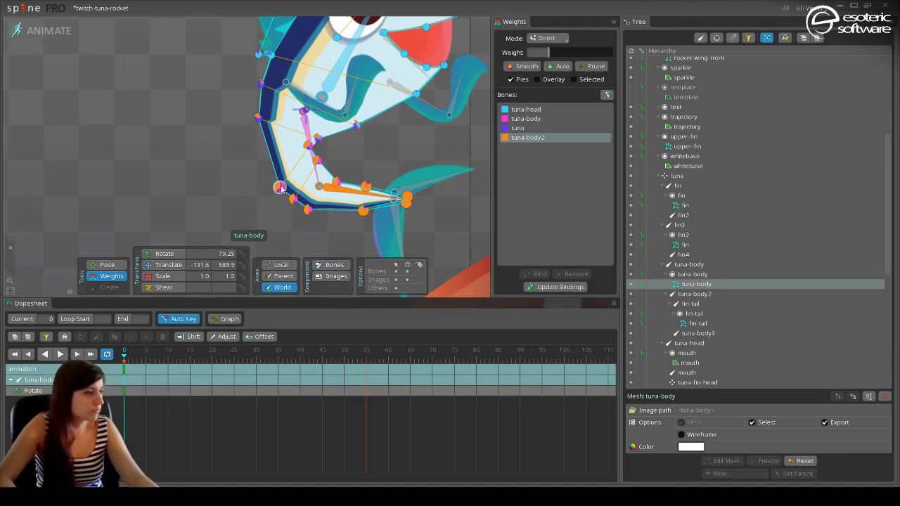
pyautogui.click(280, 187)
pyautogui.moveTo(571, 53); pyautogui.dragTo(332, 92)
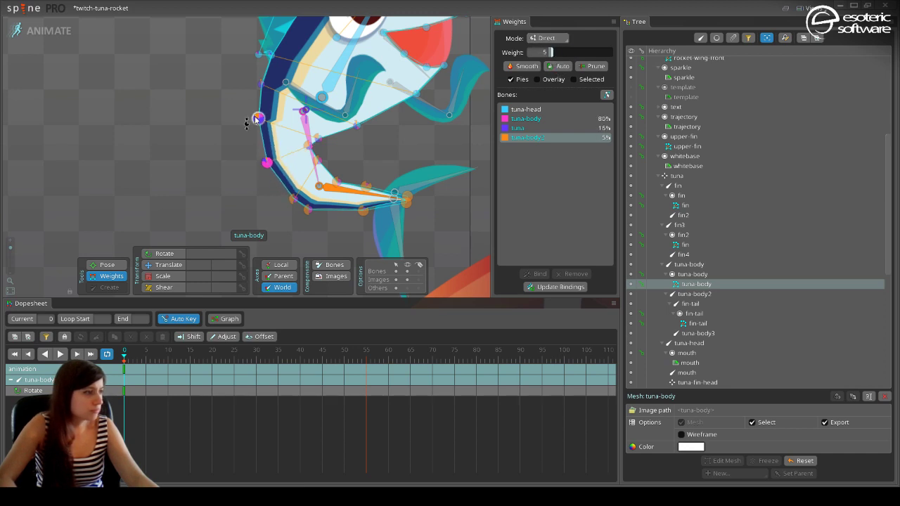
pyautogui.click(258, 119)
pyautogui.moveTo(558, 52); pyautogui.dragTo(543, 65)
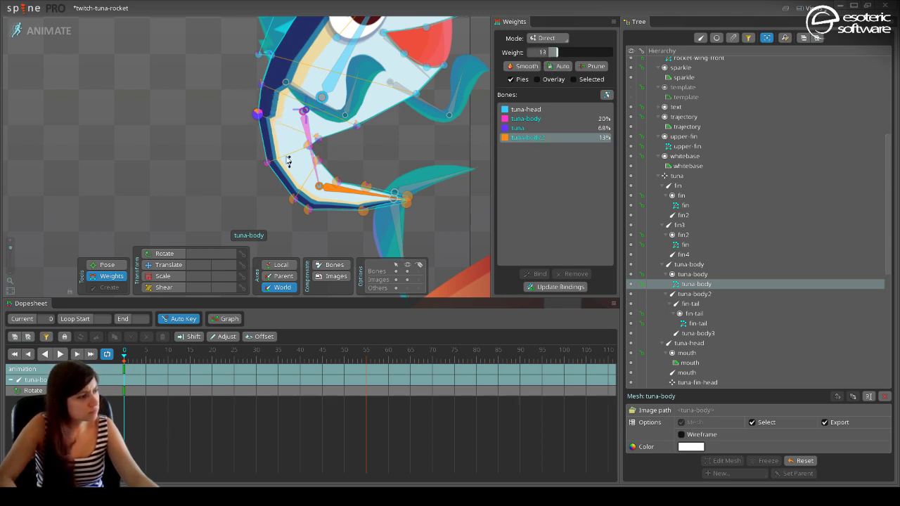
# Set tuna-body2's weight to 14 on the lower back vertex and deselect the mesh to check the silhouette.
pyautogui.click(271, 165)
pyautogui.moveTo(551, 52); pyautogui.dragTo(564, 68)
pyautogui.click(564, 69)
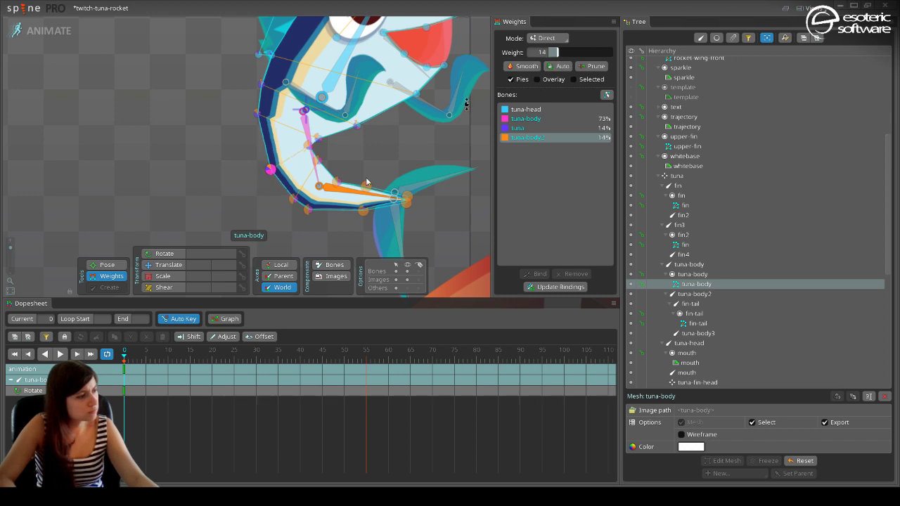
pyautogui.press('space')
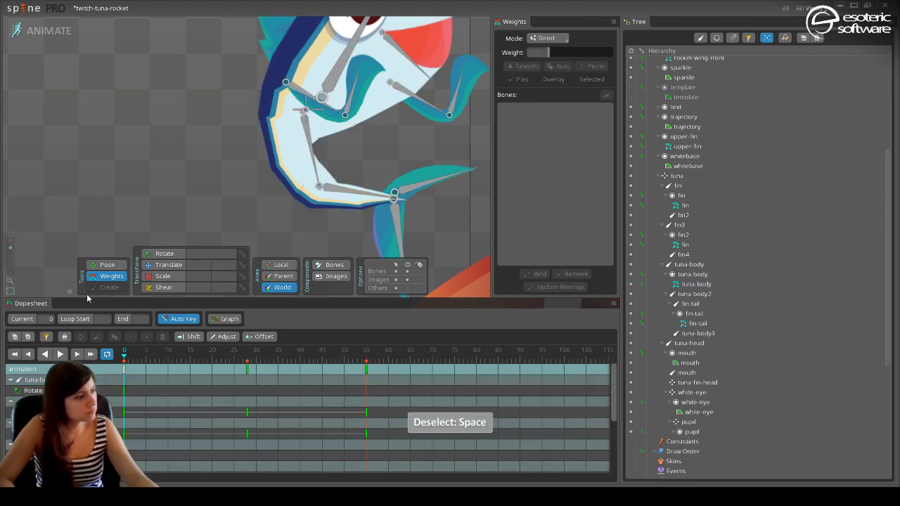
# Return to Setup mode with the Pose tool and select the tuna bone at the base of tuna-body.
pyautogui.click(106, 267)
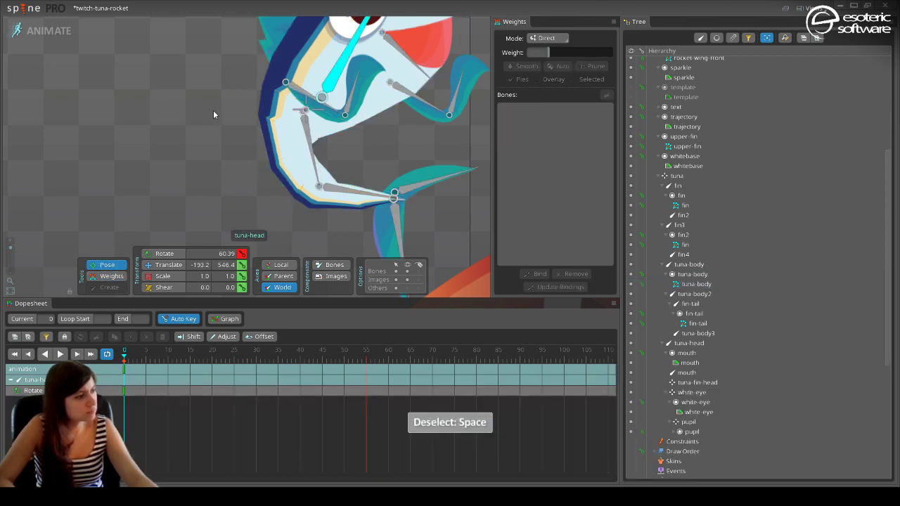
pyautogui.click(43, 32)
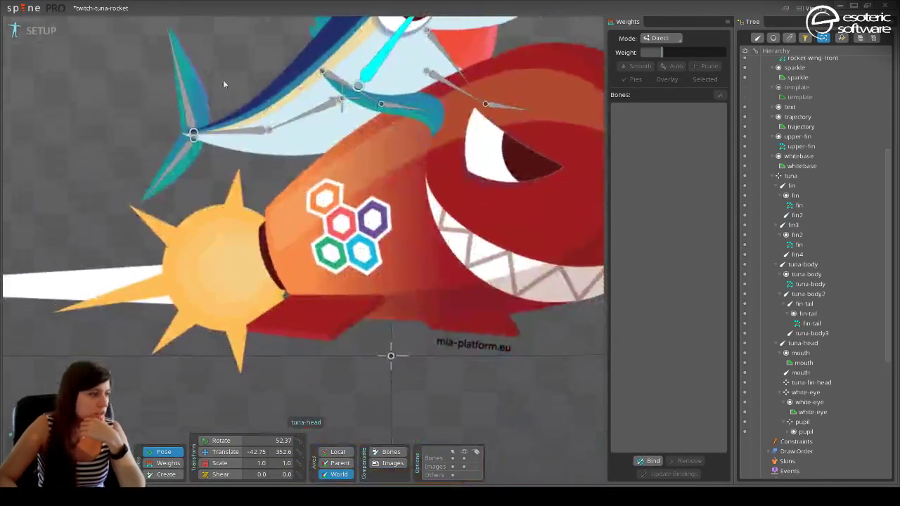
pyautogui.click(329, 104)
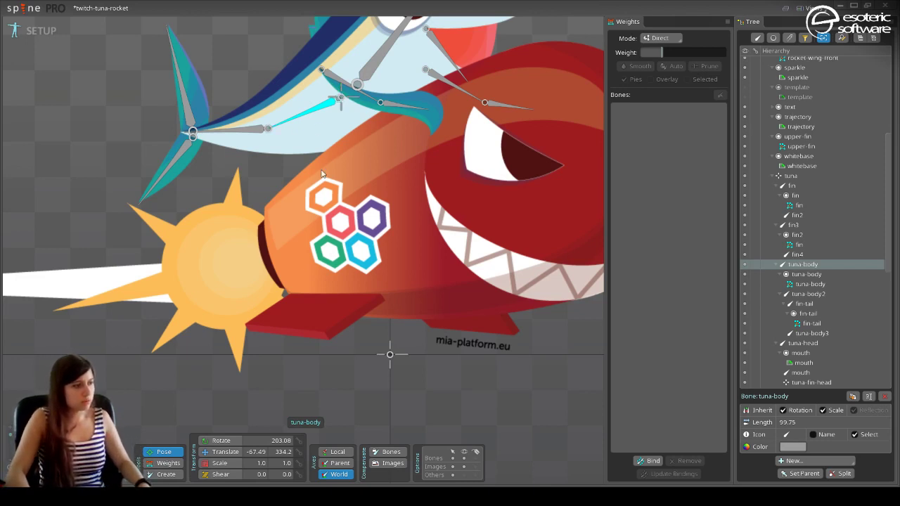
pyautogui.click(341, 95)
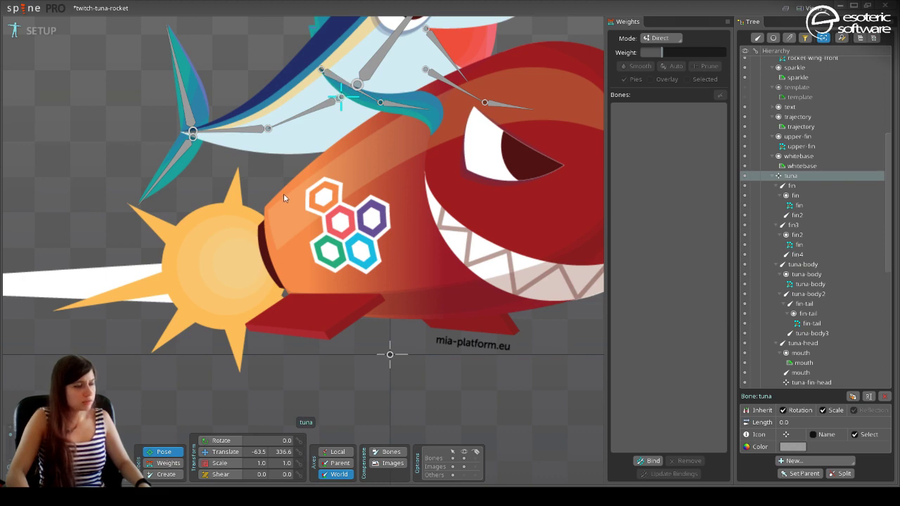
pyautogui.moveTo(283, 194); pyautogui.dragTo(278, 335)
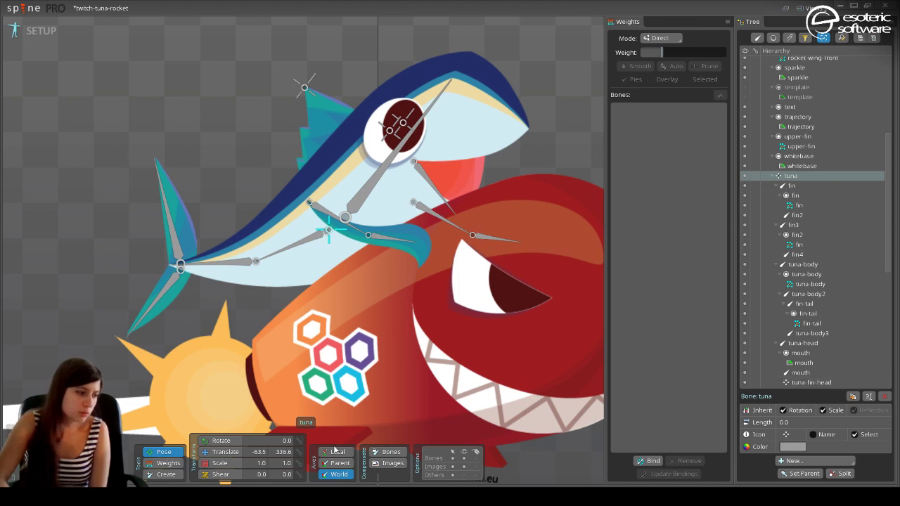
# Activate the Translate tool with parent axes and create a new bone under the tuna bone.
pyautogui.click(208, 455)
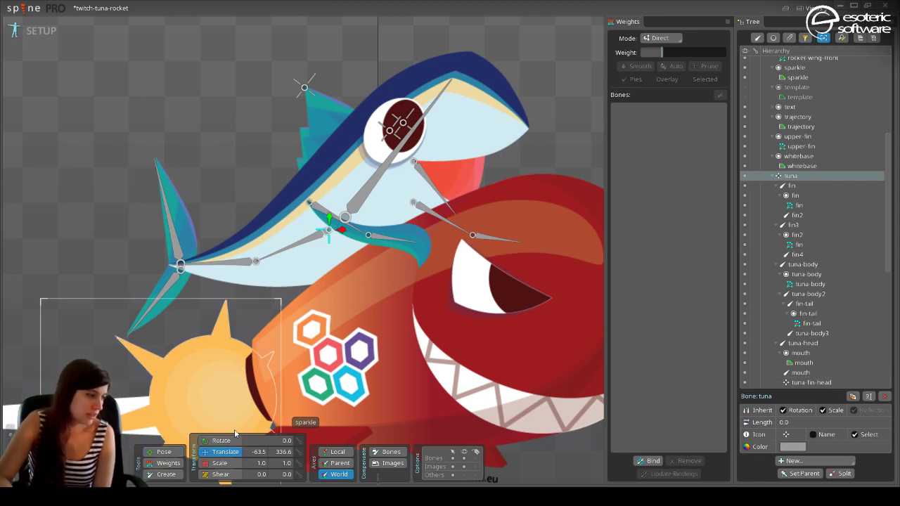
pyautogui.click(335, 464)
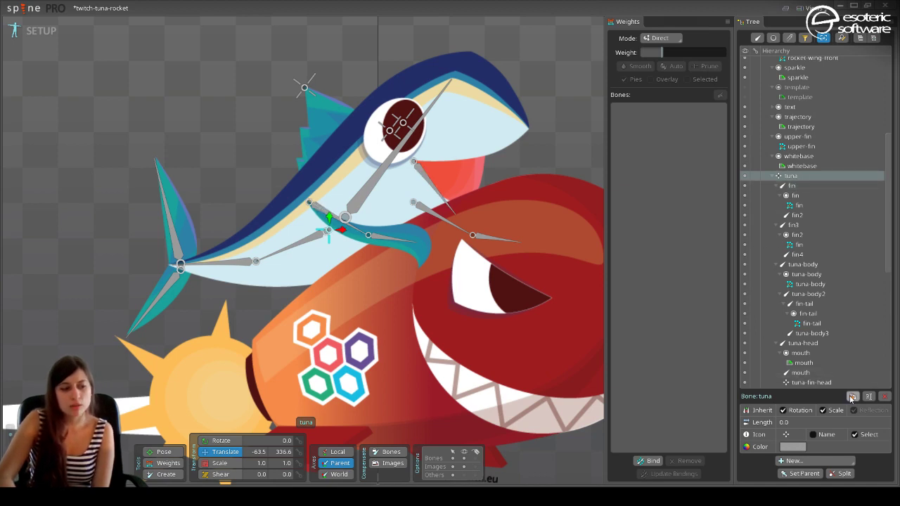
pyautogui.click(808, 462)
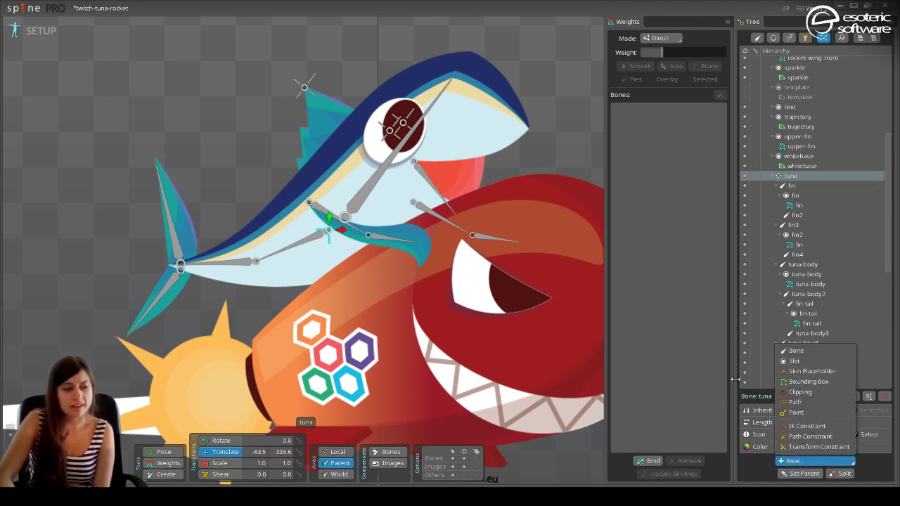
pyautogui.click(795, 350)
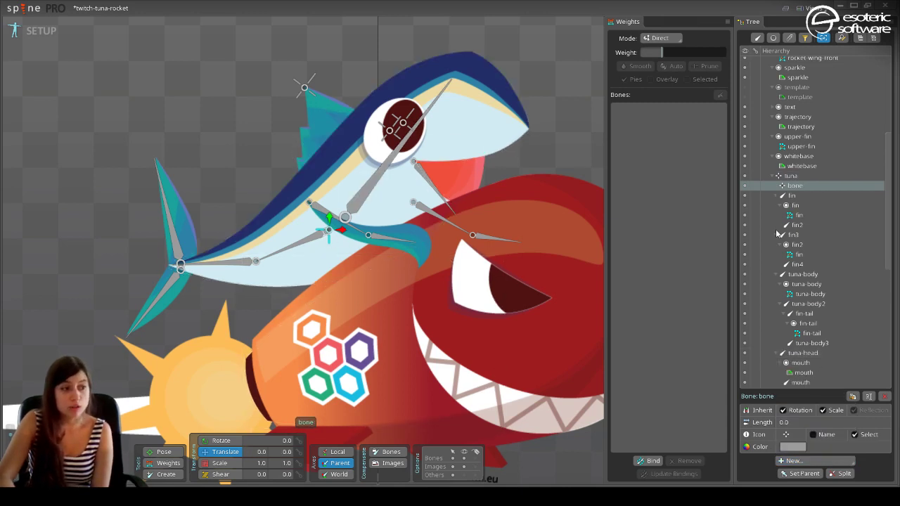
# Reparent the newly created bone from the tuna bone to the root bone.
pyautogui.moveTo(789, 187)
pyautogui.mouseDown()
pyautogui.moveTo(776, 114)
pyautogui.moveTo(789, 185)
pyautogui.moveTo(803, 189)
pyautogui.mouseUp()
pyautogui.press('p')
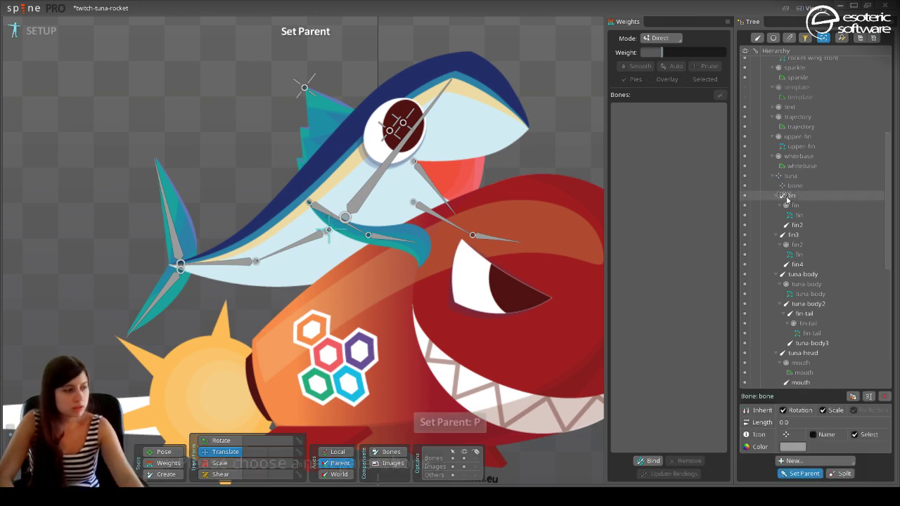
pyautogui.scroll(-3, 369, 401)
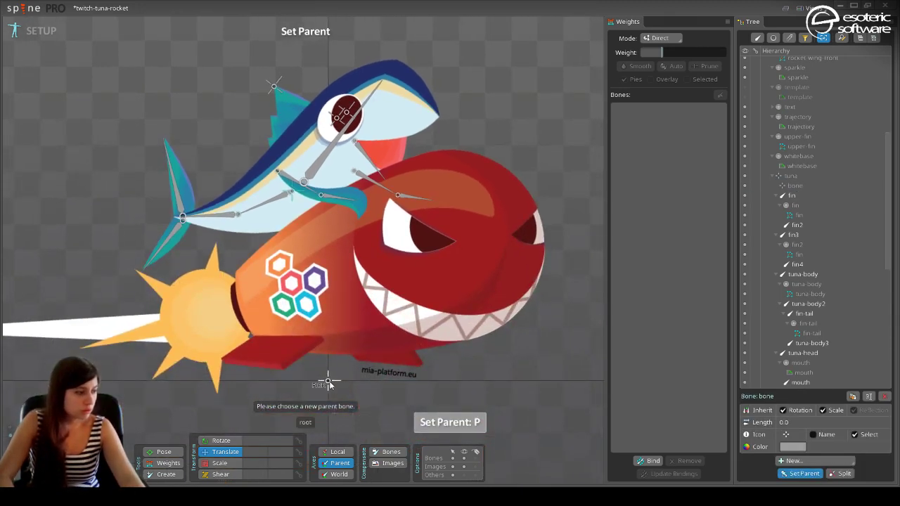
pyautogui.click(328, 380)
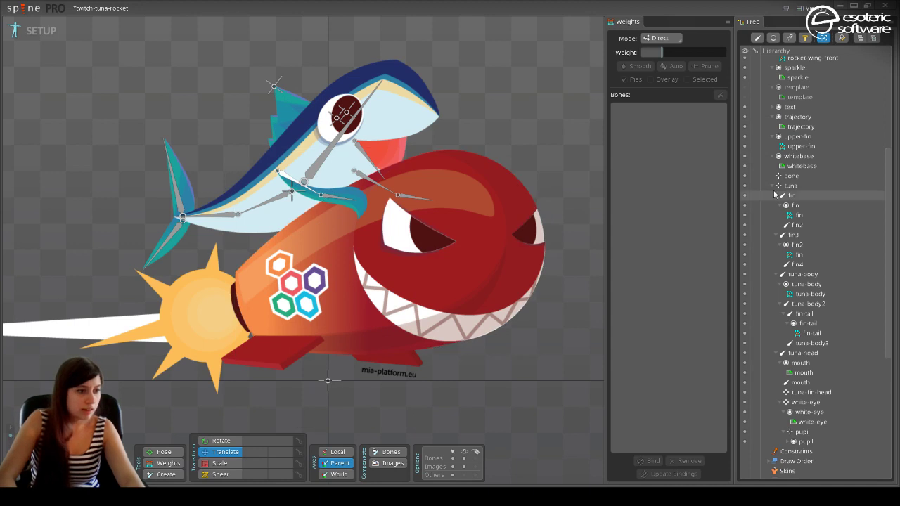
# Translate the tuna bone with the whole fish clear above the rocket, to about -224.7, 702.3.
pyautogui.click(291, 180)
pyautogui.moveTo(292, 180); pyautogui.dragTo(212, 92)
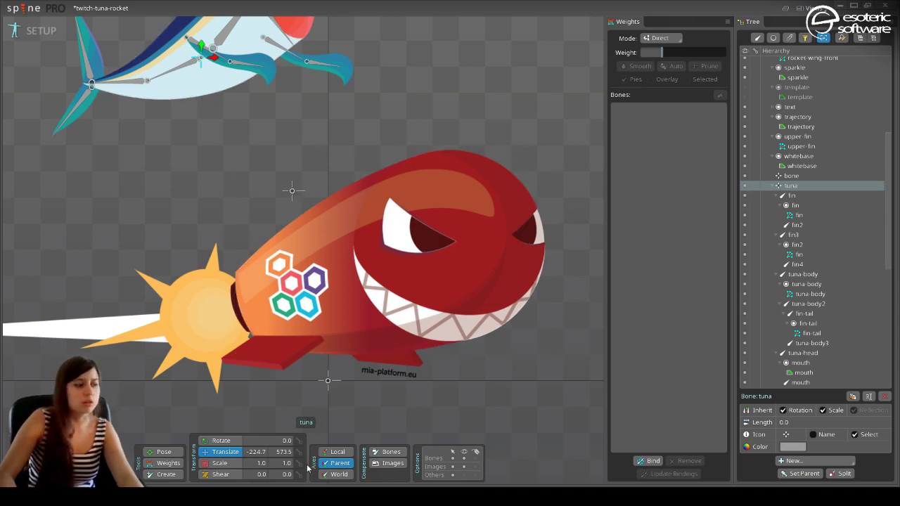
pyautogui.moveTo(224, 149); pyautogui.dragTo(331, 285)
pyautogui.moveTo(309, 184); pyautogui.dragTo(291, 111)
pyautogui.moveTo(327, 147); pyautogui.dragTo(333, 317)
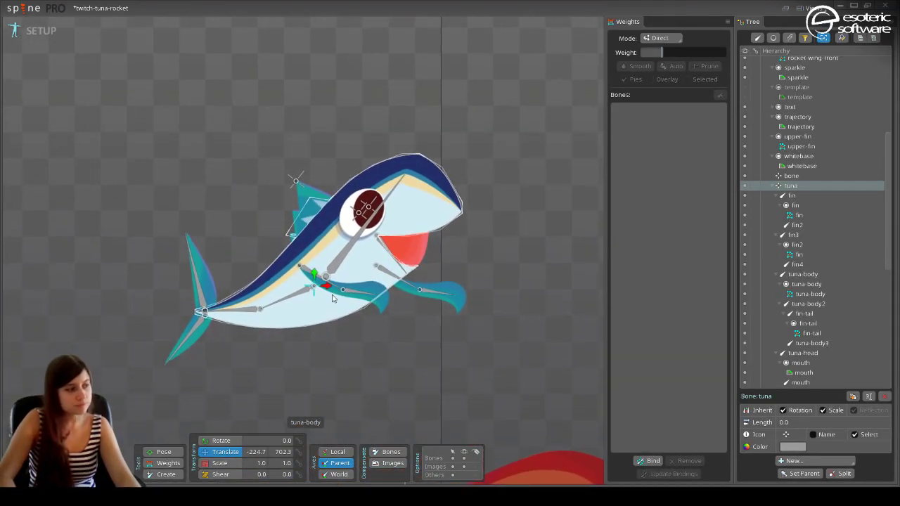
pyautogui.scroll(2, 338, 298)
pyautogui.scroll(1, 337, 298)
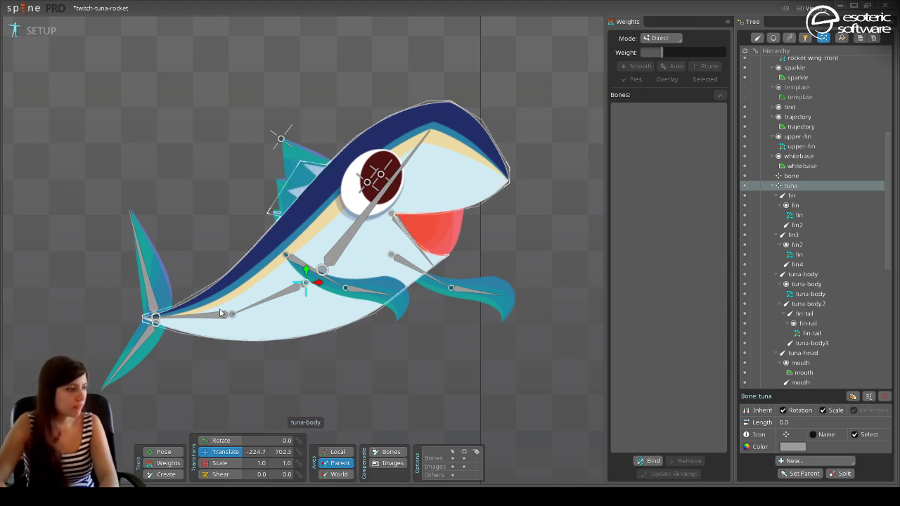
pyautogui.moveTo(474, 374); pyautogui.dragTo(558, 316)
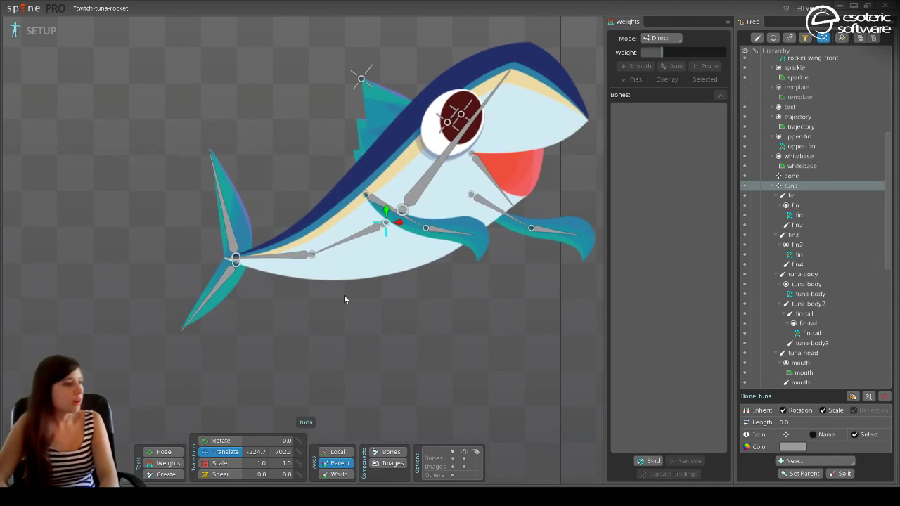
pyautogui.moveTo(345, 297)
pyautogui.mouseDown()
pyautogui.moveTo(339, 258)
pyautogui.moveTo(343, 280)
pyautogui.mouseUp()
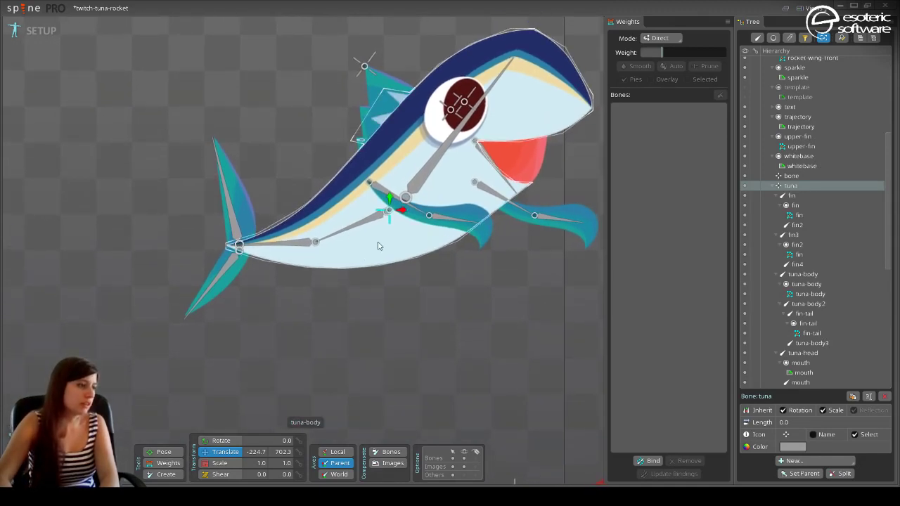
# Remove the tuna-head, tuna-body, tuna and tuna-body2 bones from the tuna-body mesh's weights and deselect the mesh.
pyautogui.click(378, 245)
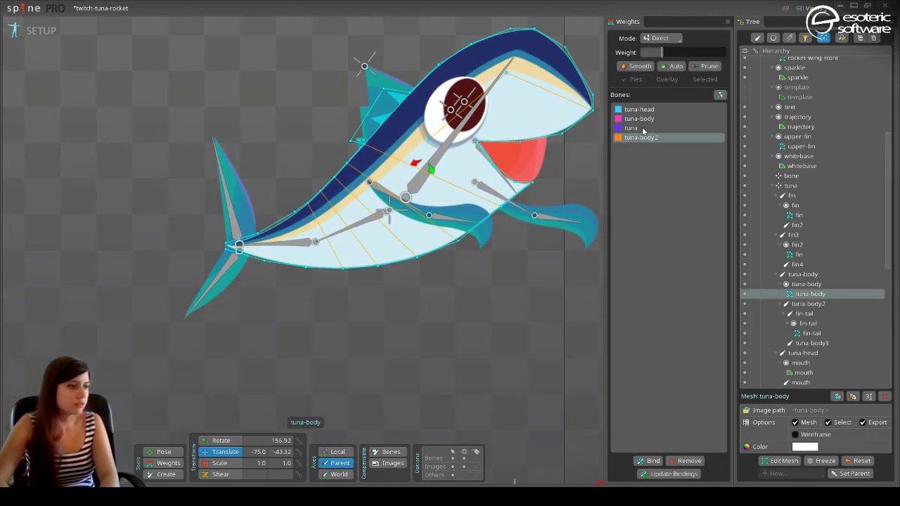
pyautogui.keyDown('shift'); pyautogui.click(631, 109); pyautogui.keyUp('shift')
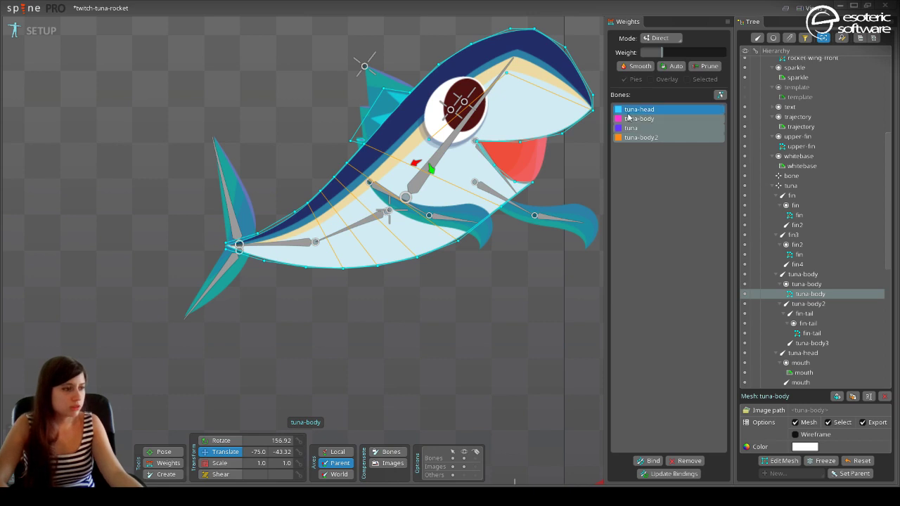
pyautogui.click(686, 461)
pyautogui.click(438, 428)
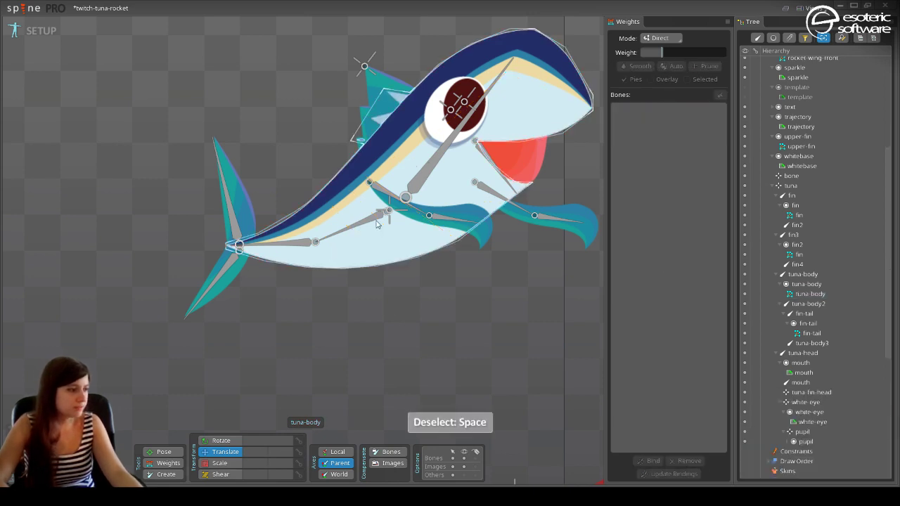
# Lower the base of the tuna-body bone to Y -12.68 with bone and image compensation enabled.
pyautogui.click(380, 224)
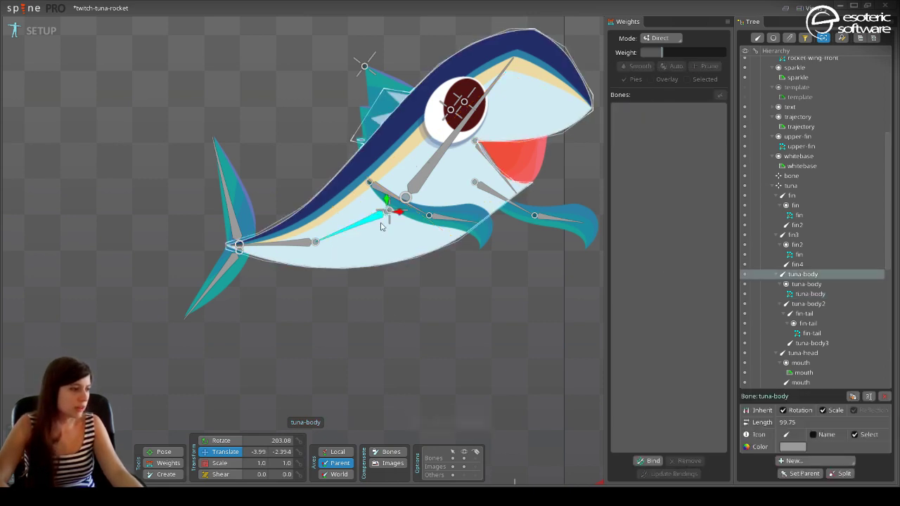
pyautogui.click(390, 452)
pyautogui.moveTo(385, 200); pyautogui.dragTo(394, 211)
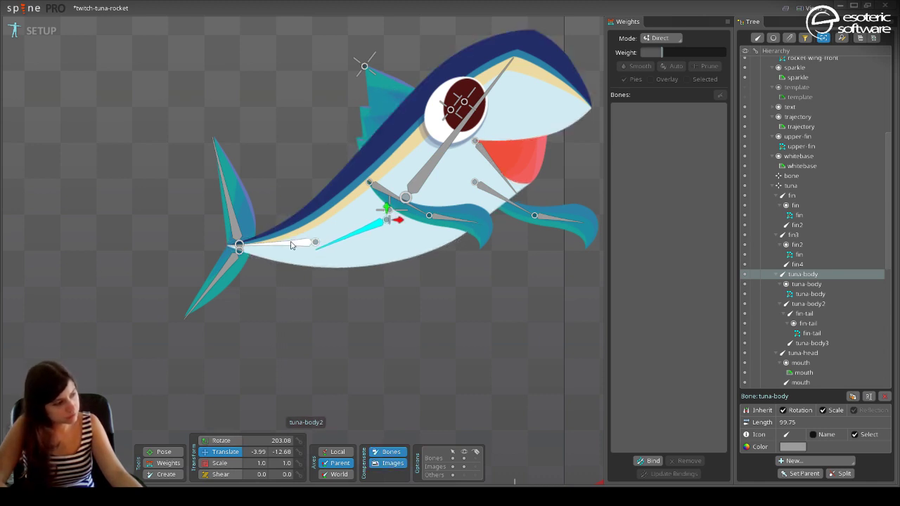
pyautogui.click(312, 240)
pyautogui.moveTo(317, 258); pyautogui.dragTo(316, 258)
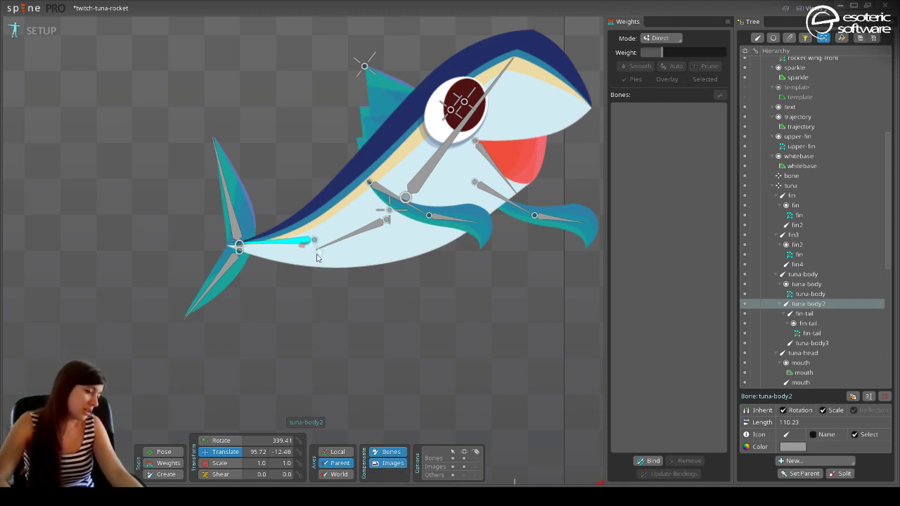
pyautogui.moveTo(316, 257); pyautogui.dragTo(237, 245)
# Rotate tuna-body to 198.5 and shorten it to 96.12 so its tip meets the base of tuna-body2, and deselect it.
pyautogui.press('c')
pyautogui.click(332, 245)
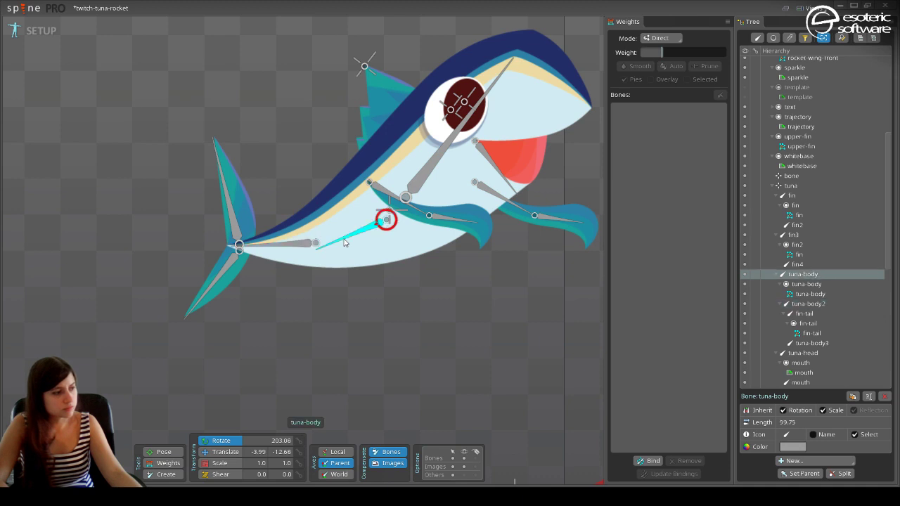
pyautogui.moveTo(328, 242); pyautogui.dragTo(327, 243)
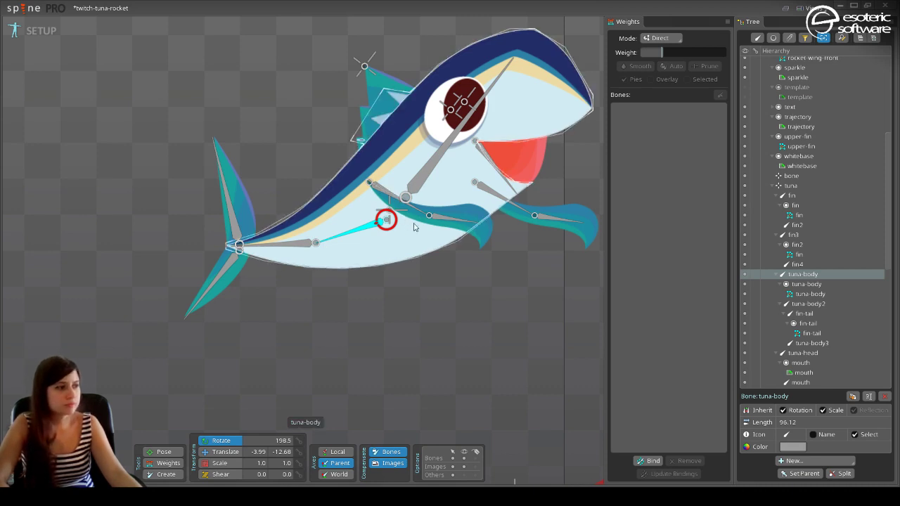
pyautogui.press('space')
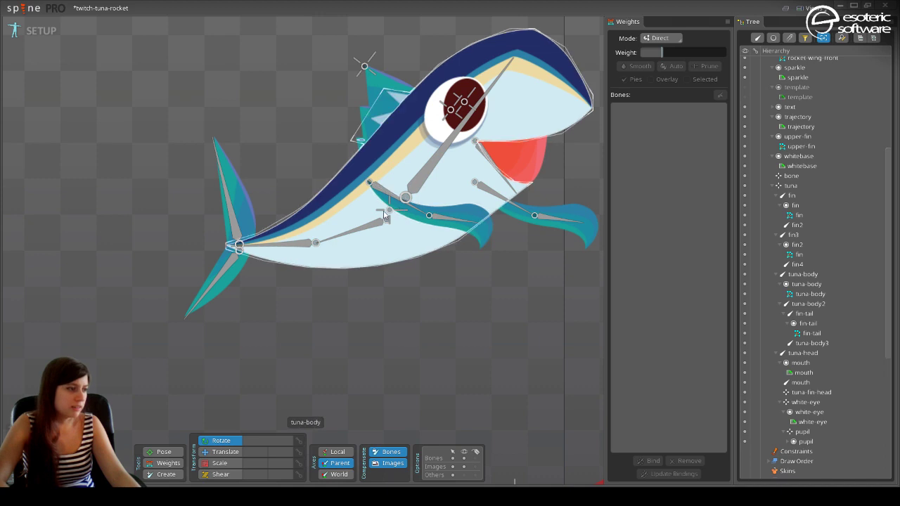
# Bind the tuna-body mesh to the tuna, tuna-head, tuna-body and tuna-body2 bones.
pyautogui.click(411, 226)
pyautogui.click(647, 461)
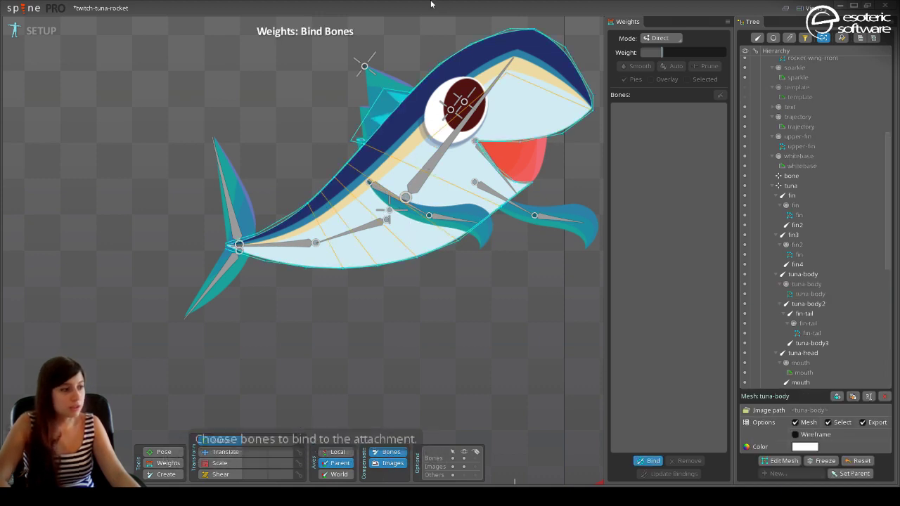
pyautogui.click(390, 218)
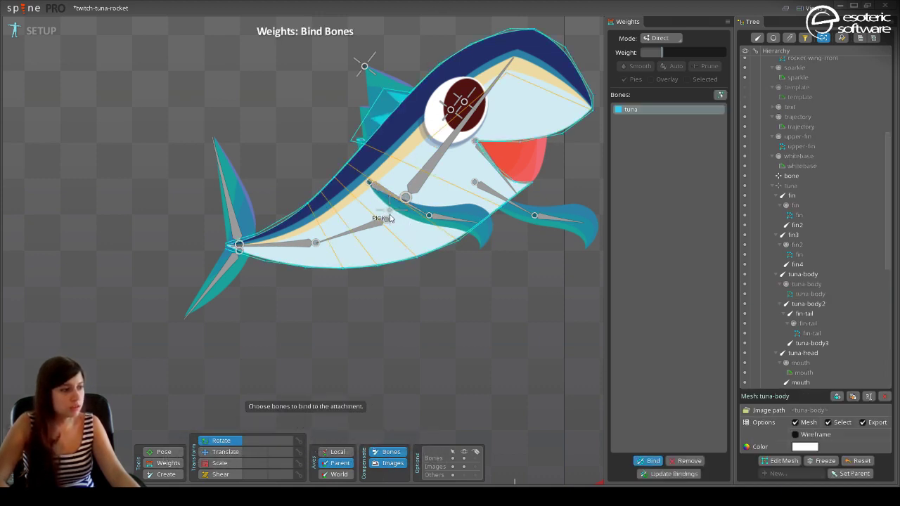
pyautogui.click(420, 190)
pyautogui.click(352, 232)
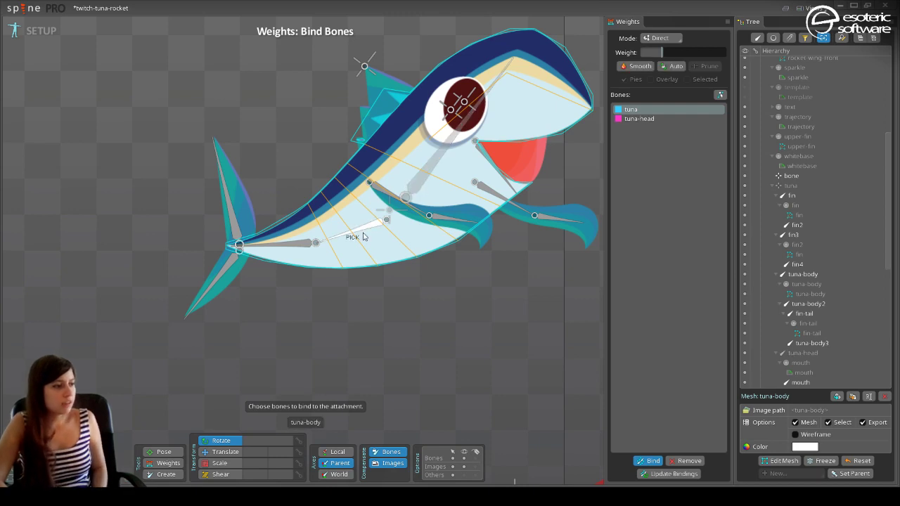
pyautogui.click(279, 245)
pyautogui.click(653, 460)
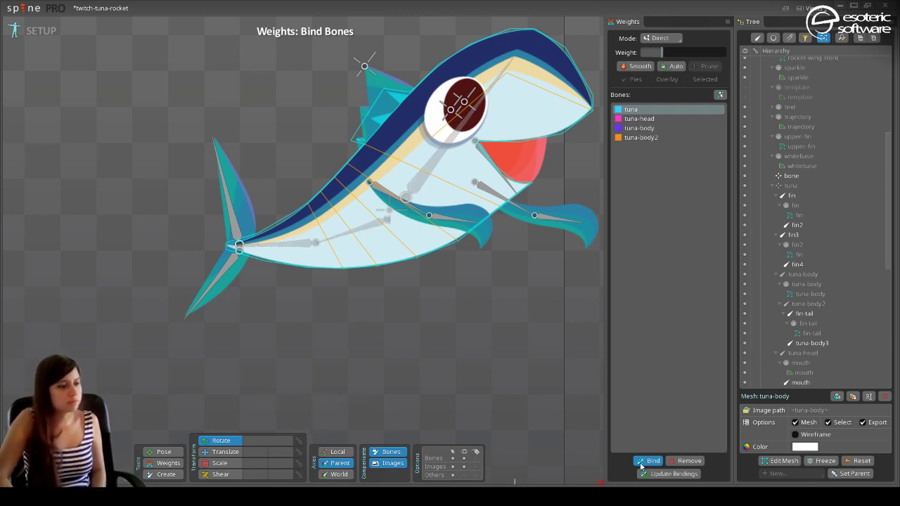
# Activate the Weights tool in Animate mode and set tuna's weight to 33 on the upper belly vertex inside the bend.
pyautogui.click(151, 464)
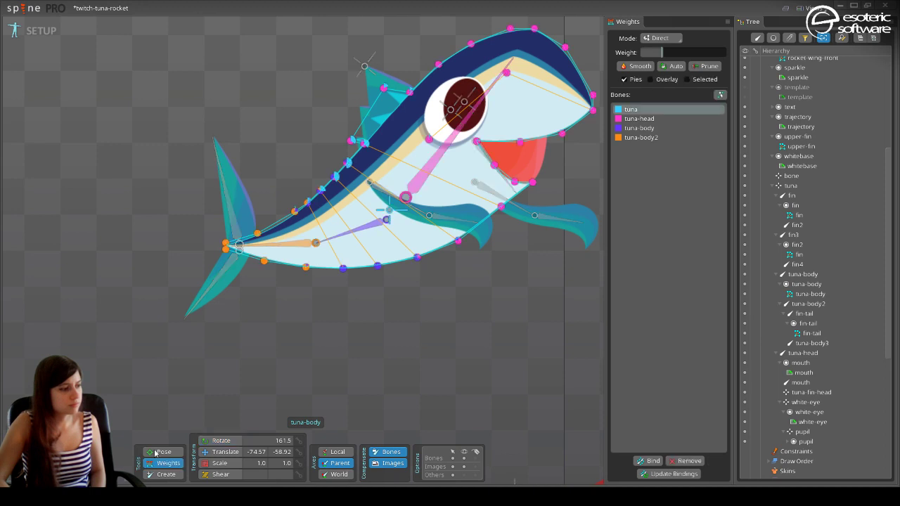
pyautogui.click(41, 32)
pyautogui.moveTo(227, 136); pyautogui.dragTo(307, 251)
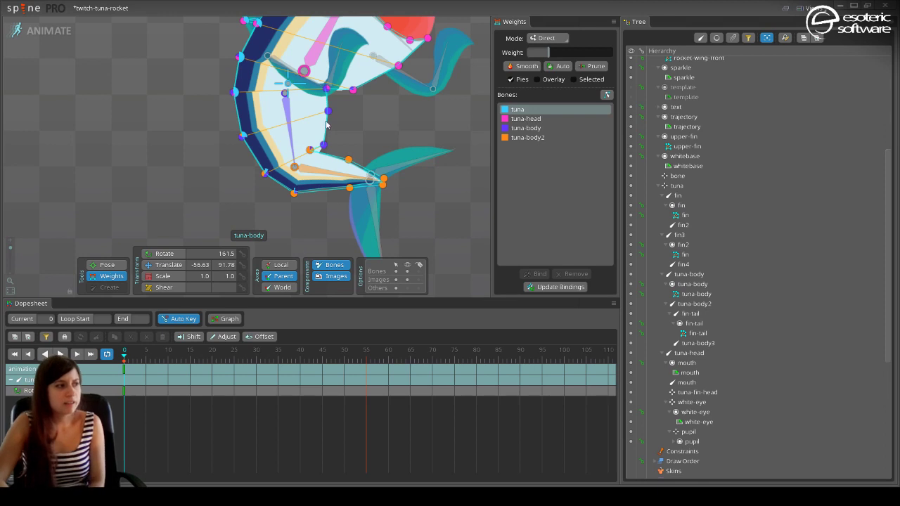
pyautogui.click(327, 89)
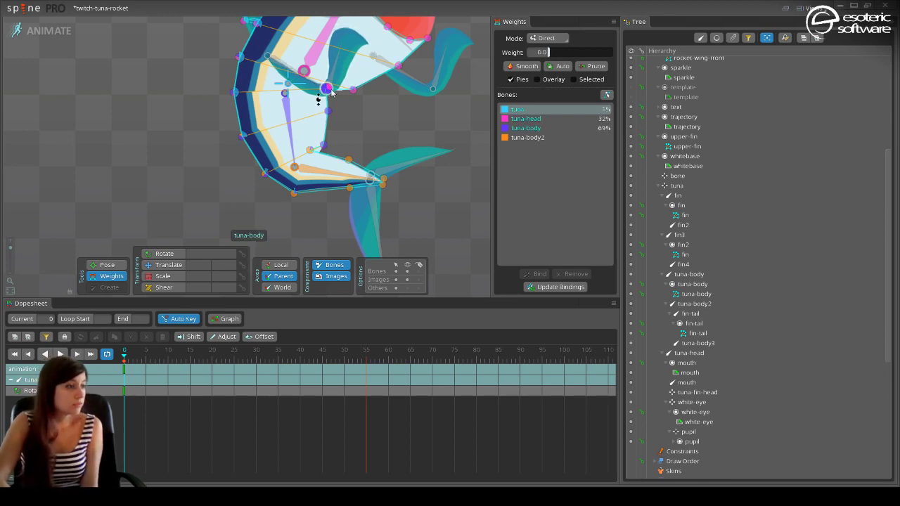
pyautogui.moveTo(573, 52)
pyautogui.mouseDown()
pyautogui.moveTo(598, 55)
pyautogui.moveTo(569, 53)
pyautogui.mouseUp()
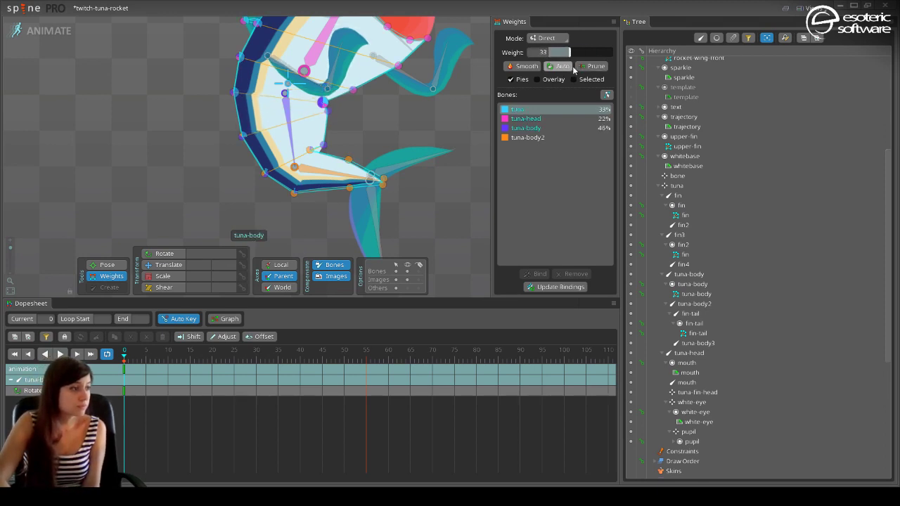
# Increase tuna's weight on the next two belly vertices down the bend, setting the lower one to 14.
pyautogui.click(328, 111)
pyautogui.moveTo(560, 56)
pyautogui.mouseDown()
pyautogui.moveTo(570, 63)
pyautogui.moveTo(560, 52)
pyautogui.mouseUp()
pyautogui.click(324, 145)
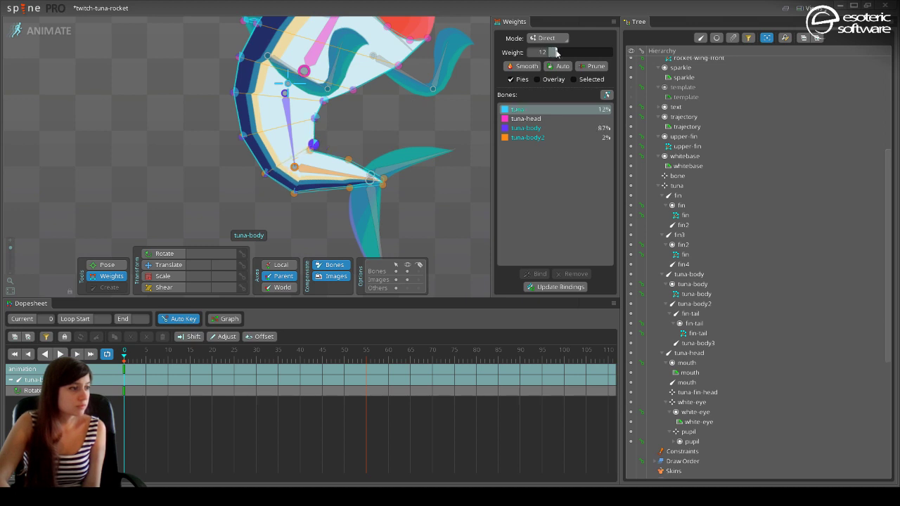
# Set tuna-body2's weight to 0 on the lower belly vertex just above the tail bend.
pyautogui.click(538, 118)
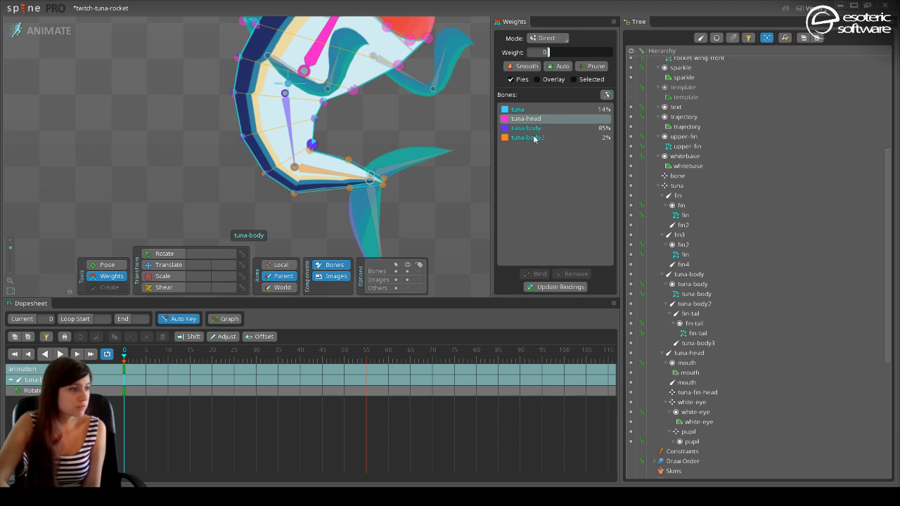
pyautogui.click(534, 137)
pyautogui.moveTo(560, 52); pyautogui.dragTo(548, 52)
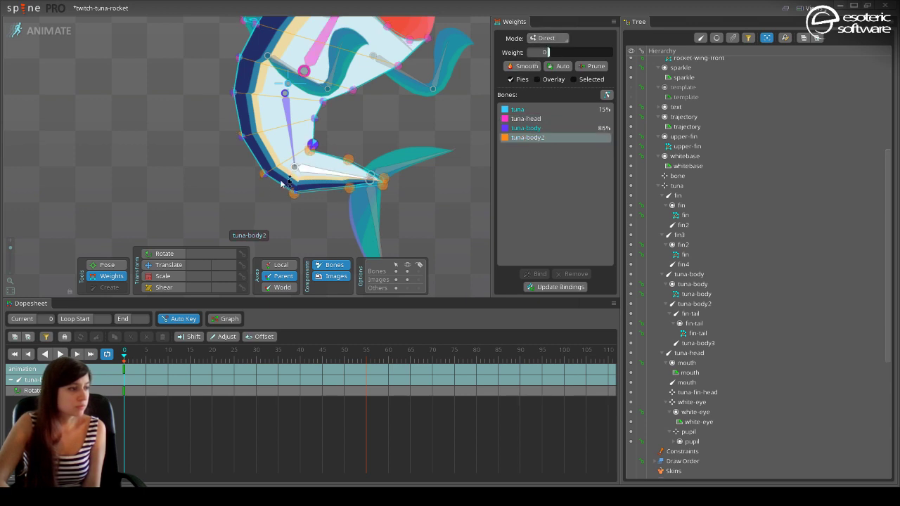
# Set tuna-body2's weight to 78 on the belly vertex at the tail bend, and make tuna-body the active weight bone.
pyautogui.moveTo(281, 182); pyautogui.dragTo(461, 90)
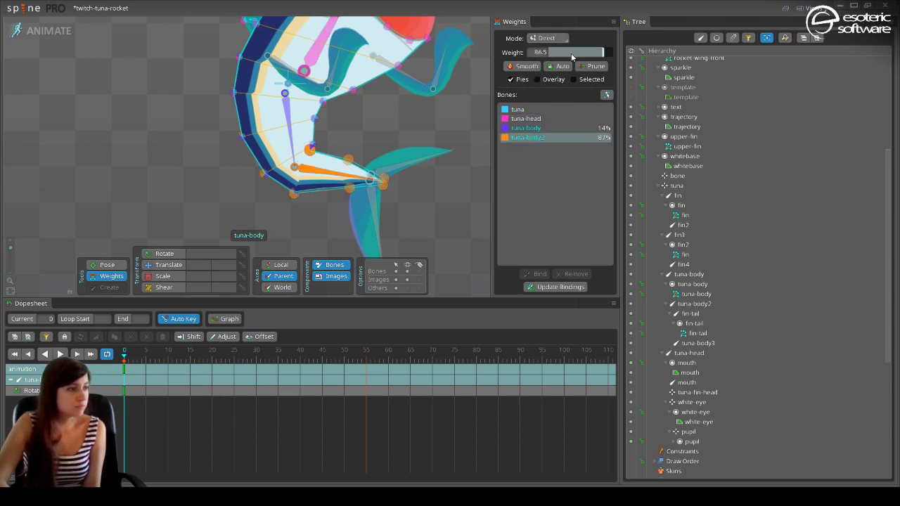
pyautogui.moveTo(599, 54); pyautogui.dragTo(600, 63)
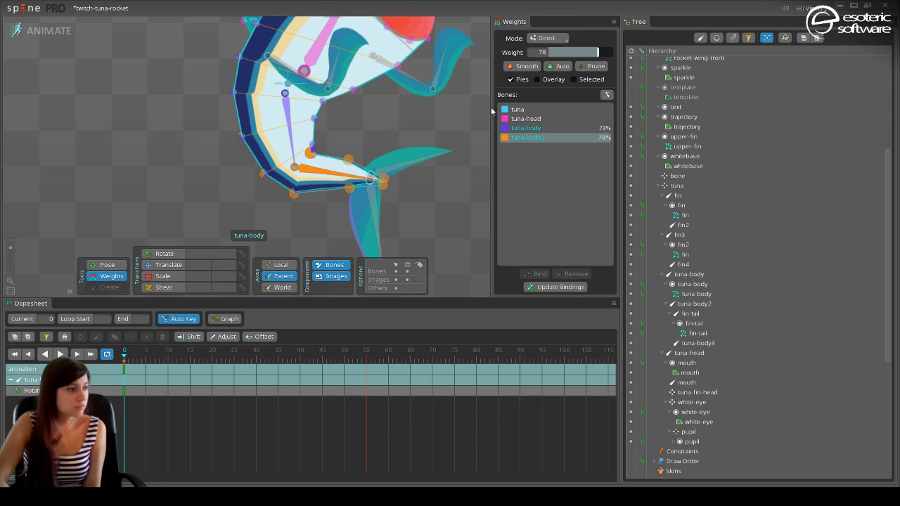
pyautogui.click(524, 119)
pyautogui.click(524, 128)
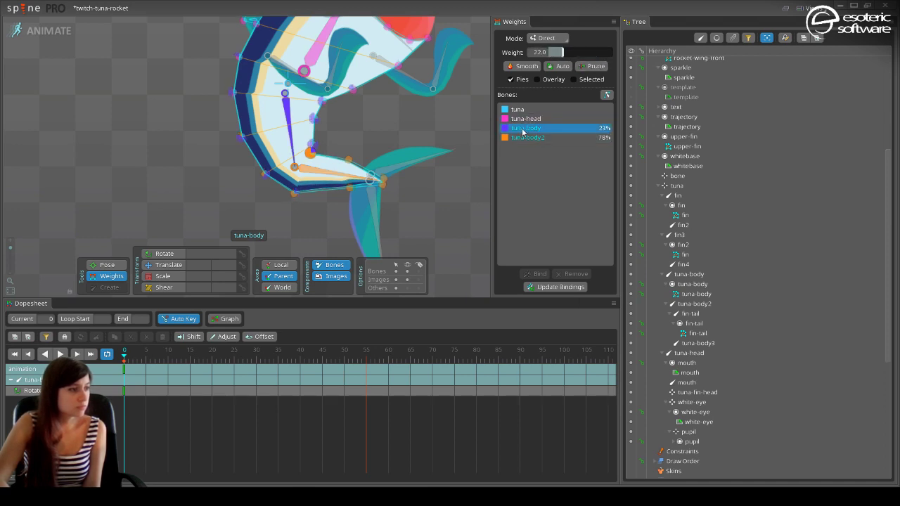
# Set tuna-body's weight to 10 on the belly vertex at the tail bend and to about 73 on the back vertex outside it.
pyautogui.moveTo(566, 52); pyautogui.dragTo(555, 68)
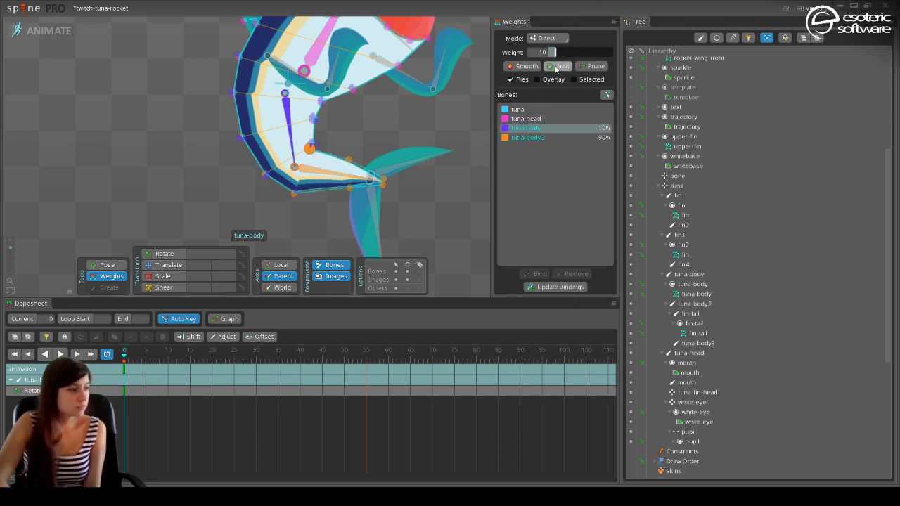
pyautogui.moveTo(328, 155)
pyautogui.mouseDown()
pyautogui.moveTo(358, 152)
pyautogui.moveTo(338, 192)
pyautogui.moveTo(355, 180)
pyautogui.moveTo(262, 189)
pyautogui.moveTo(302, 186)
pyautogui.moveTo(290, 184)
pyautogui.moveTo(284, 164)
pyautogui.mouseUp()
pyautogui.click(260, 172)
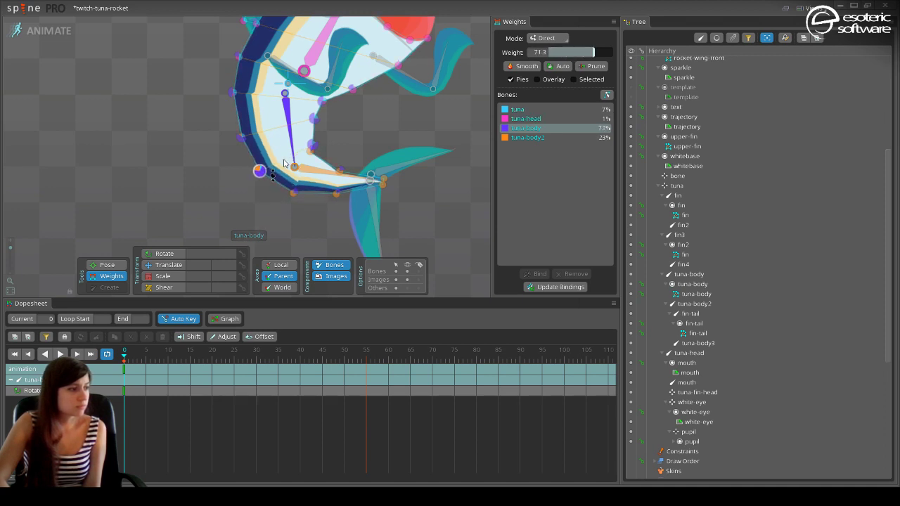
# Make tuna-head the active weight bone and prune the negligible weights from the tuna-body mesh.
pyautogui.click(546, 119)
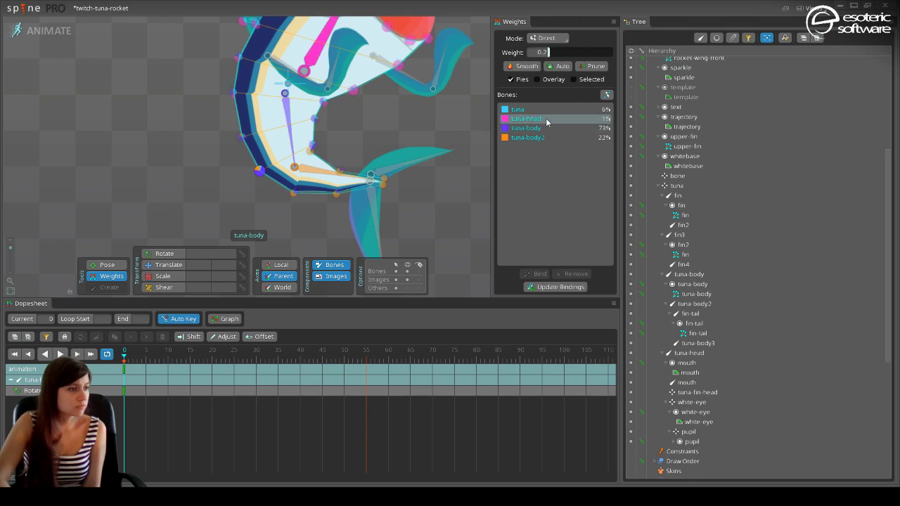
pyautogui.click(562, 65)
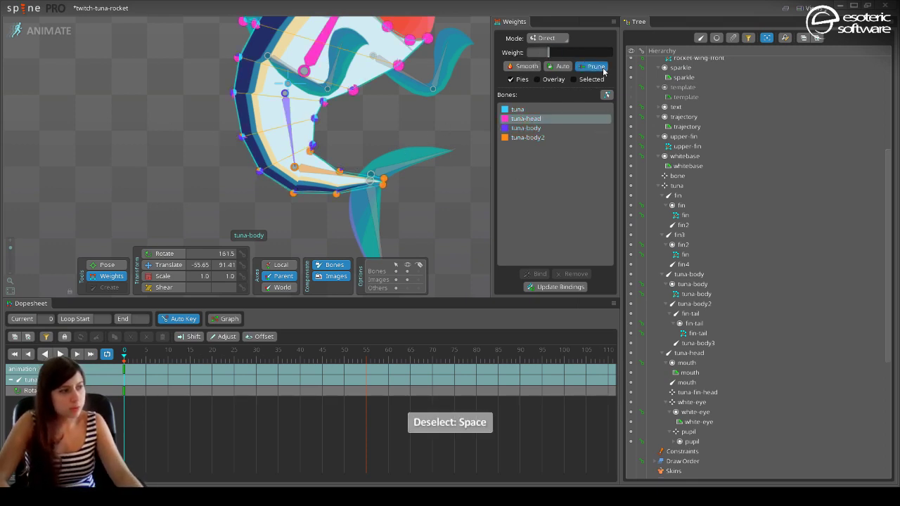
pyautogui.click(592, 66)
pyautogui.click(285, 271)
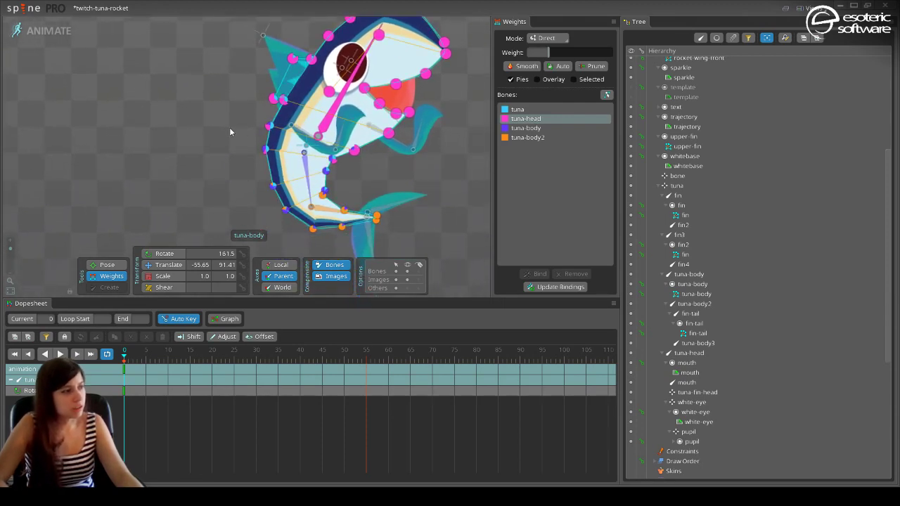
# In Setup mode, bind the tuna-fin-head and mouth bones to the tuna-body mesh.
pyautogui.click(72, 34)
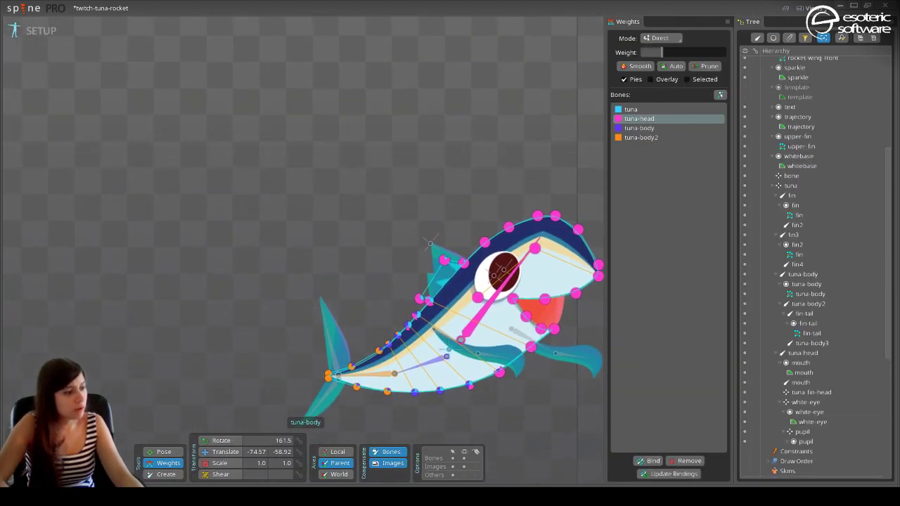
pyautogui.click(635, 464)
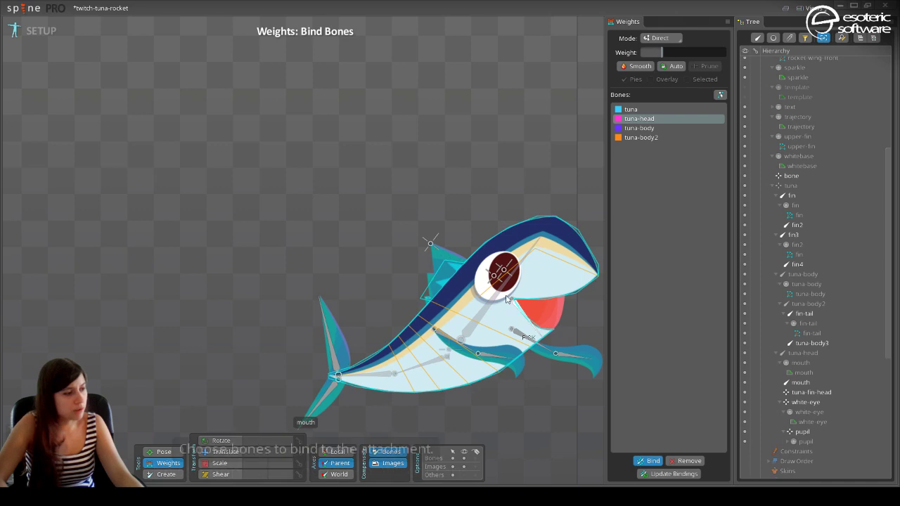
pyautogui.click(430, 244)
pyautogui.click(492, 362)
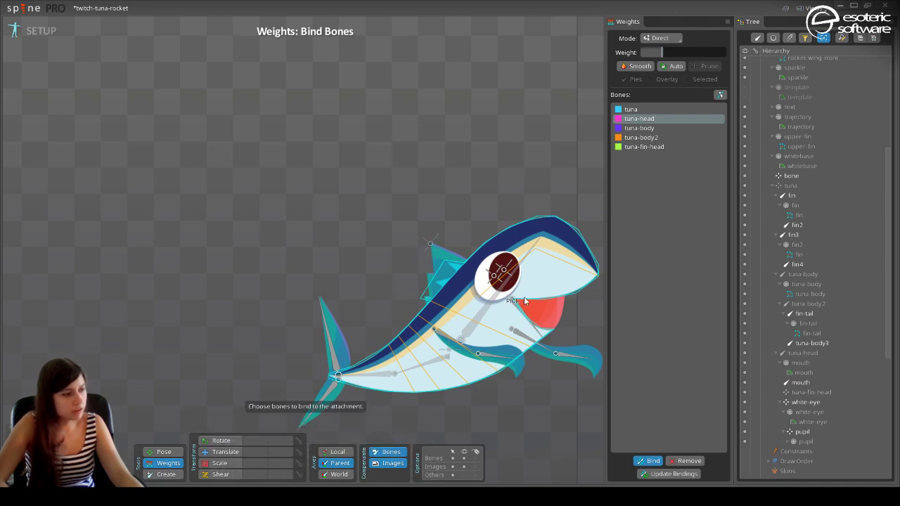
pyautogui.click(648, 461)
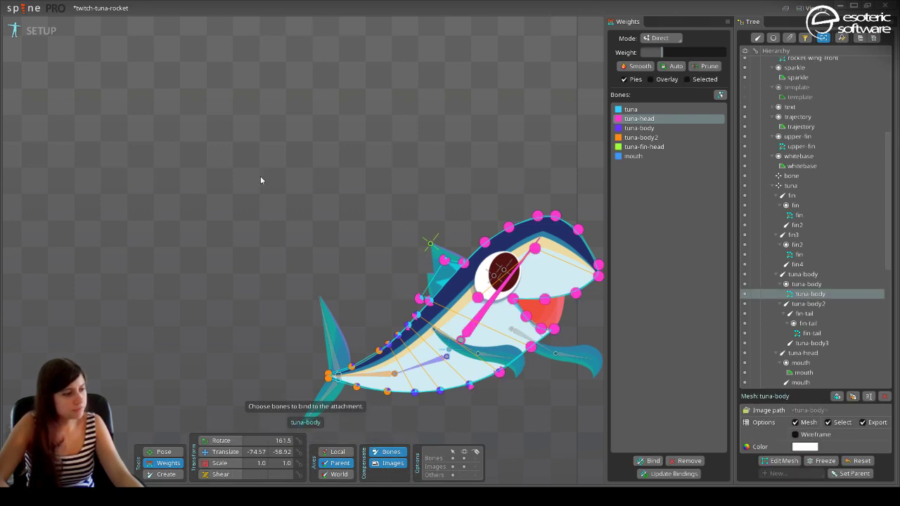
# Back in Animate mode, set the mouth bone's weight to 100 on the lower jaw vertices and the chin vertex below them.
pyautogui.click(34, 30)
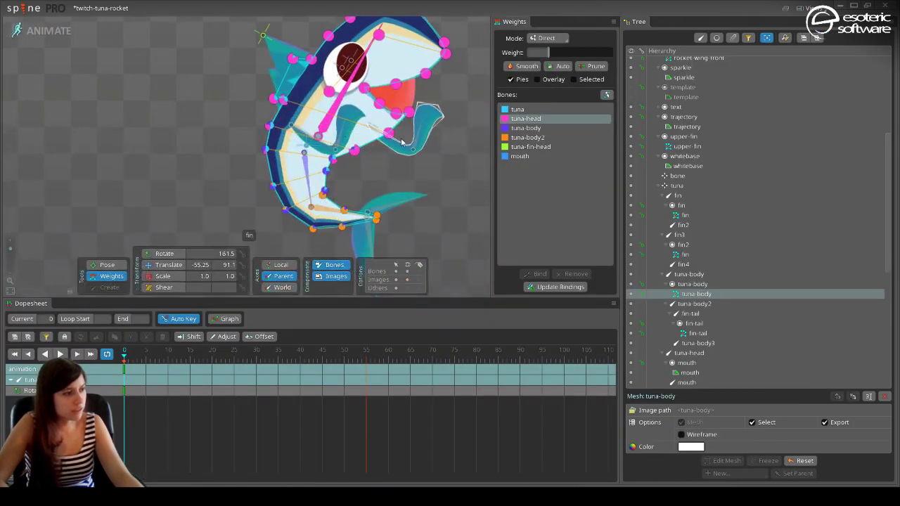
pyautogui.click(414, 119)
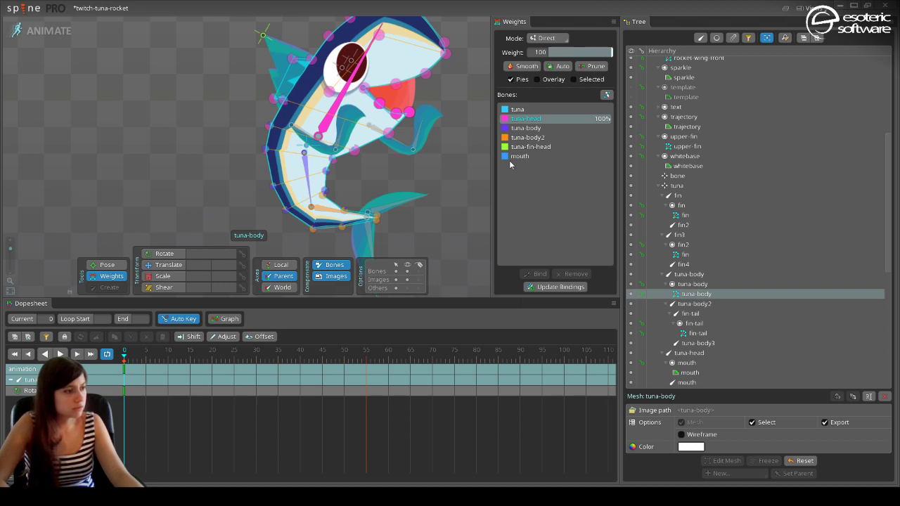
pyautogui.click(517, 156)
pyautogui.moveTo(571, 53); pyautogui.dragTo(613, 54)
pyautogui.click(398, 134)
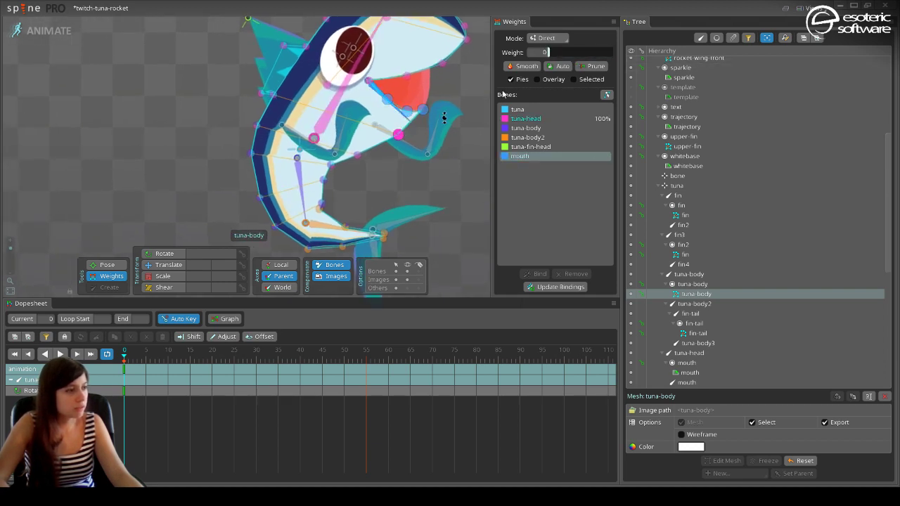
# Rotate the mouth bone upward to 308.5 to test how the jaw closes.
pyautogui.click(156, 254)
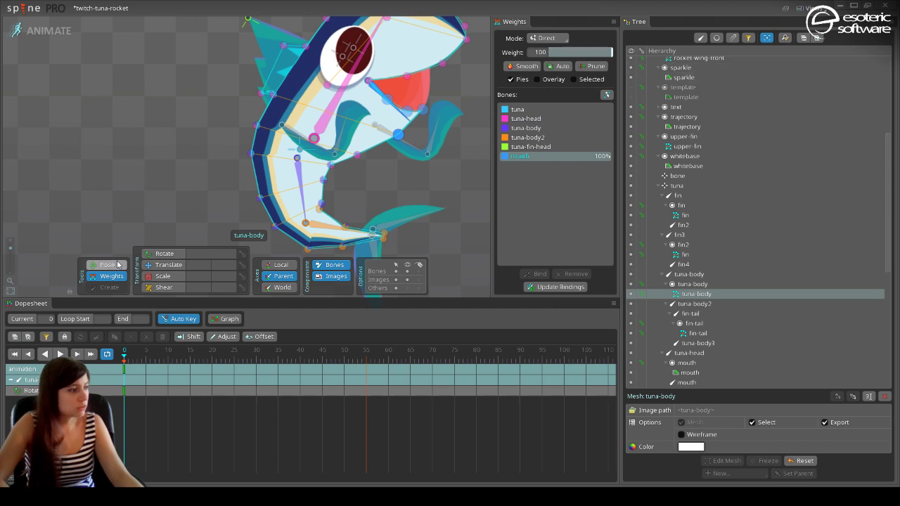
pyautogui.click(393, 109)
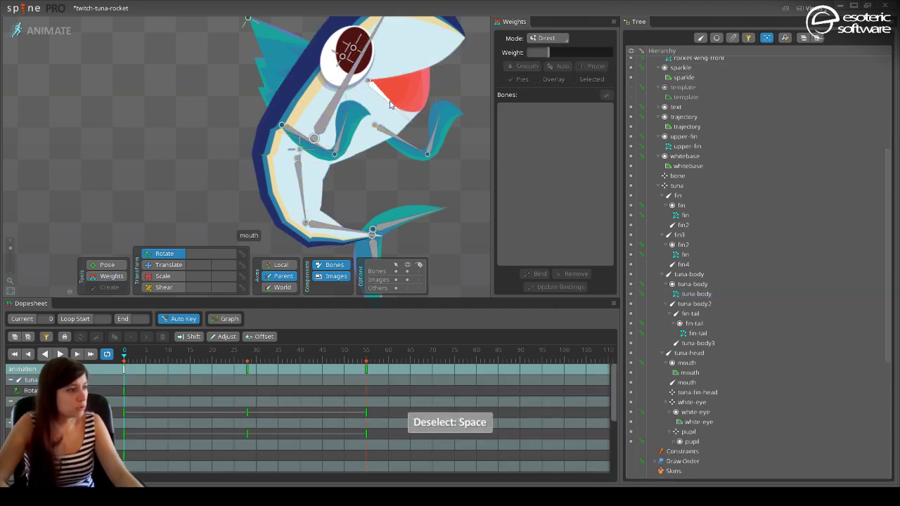
pyautogui.click(390, 104)
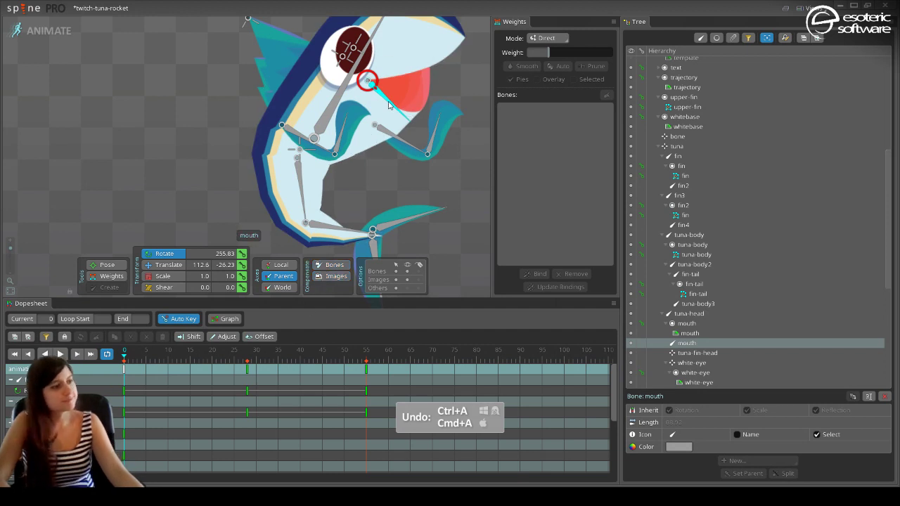
pyautogui.press('space')
pyautogui.moveTo(390, 105); pyautogui.dragTo(425, 75)
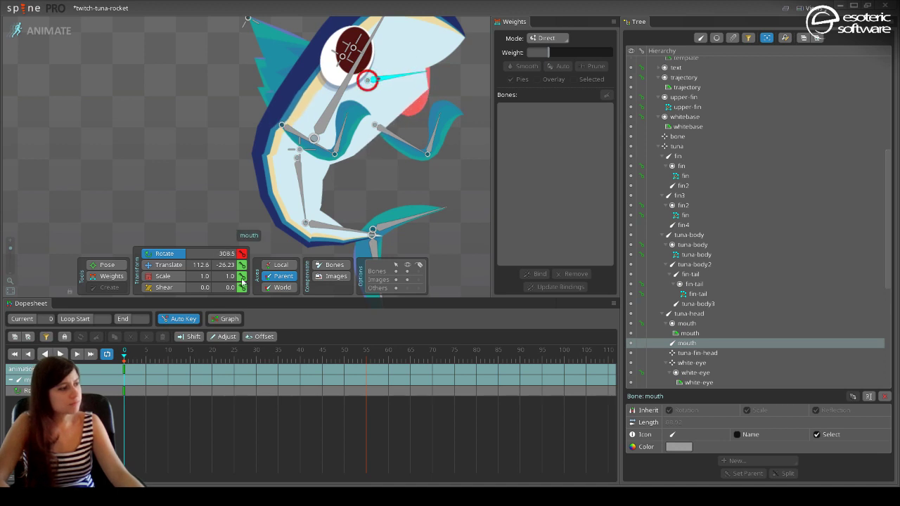
# Set tuna-head's weight to 37.6 on the chin vertex of the tuna-body mesh.
pyautogui.click(104, 277)
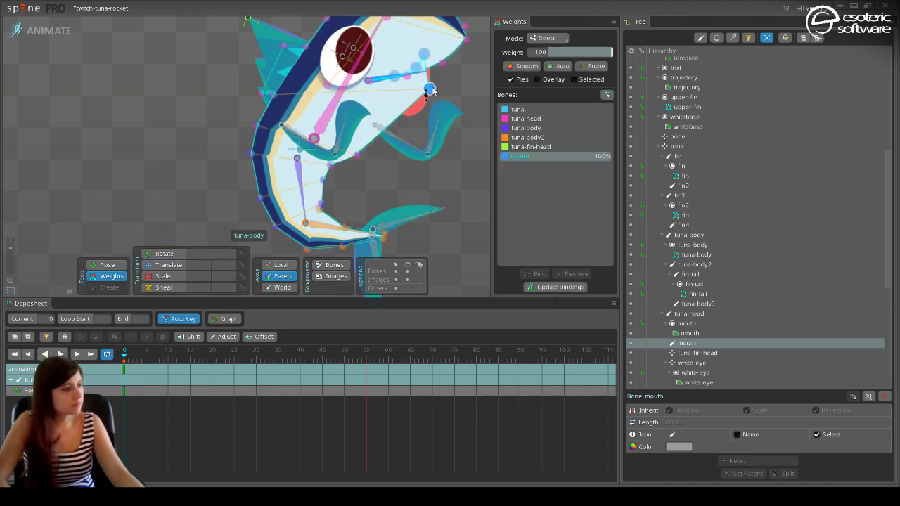
pyautogui.click(513, 121)
pyautogui.moveTo(428, 88); pyautogui.dragTo(437, 67)
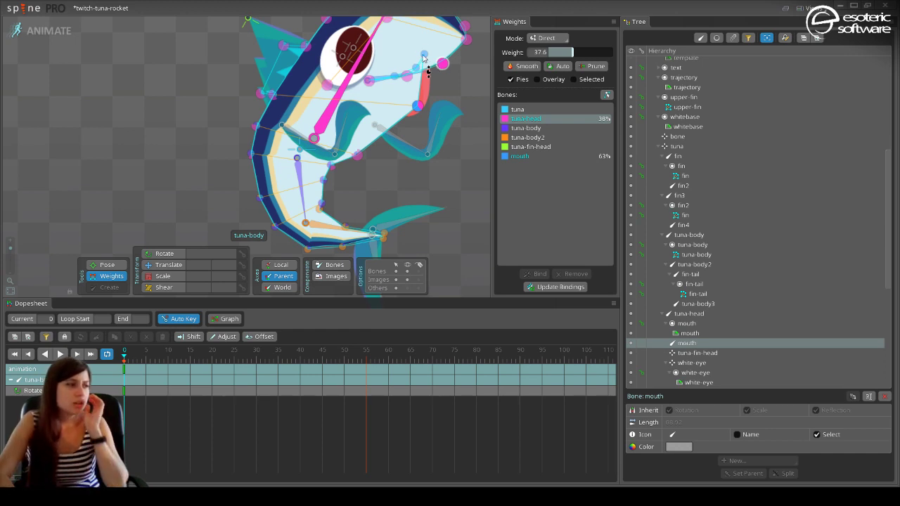
# Return to Setup mode and remove the mouth bone from the tuna-body mesh's bound bones.
pyautogui.click(43, 32)
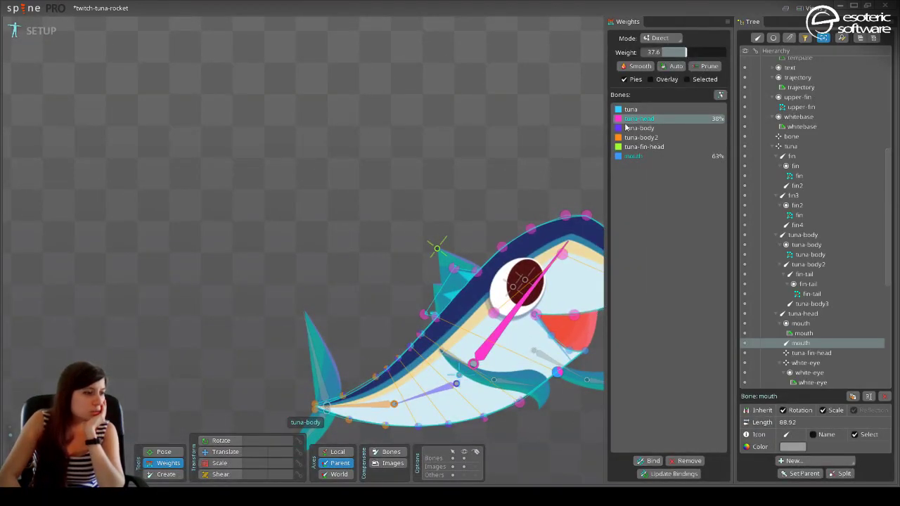
pyautogui.click(635, 156)
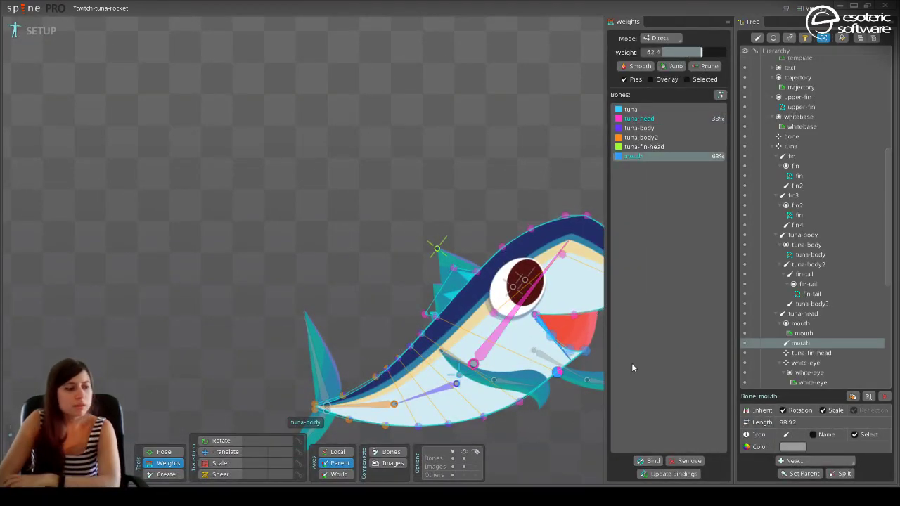
pyautogui.click(688, 461)
# Select the mouth bone at the corner of the tuna's mouth and delete it from the skeleton.
pyautogui.moveTo(435, 266); pyautogui.dragTo(337, 242)
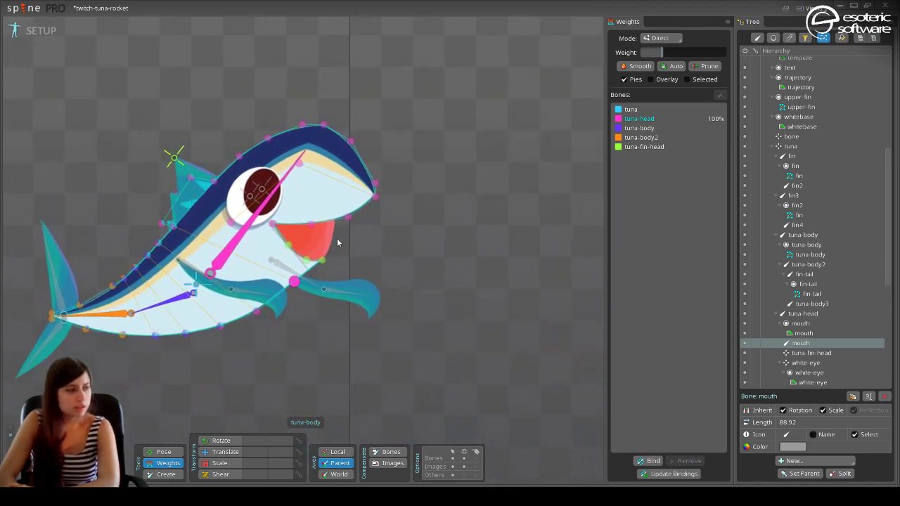
pyautogui.scroll(6, 408, 290)
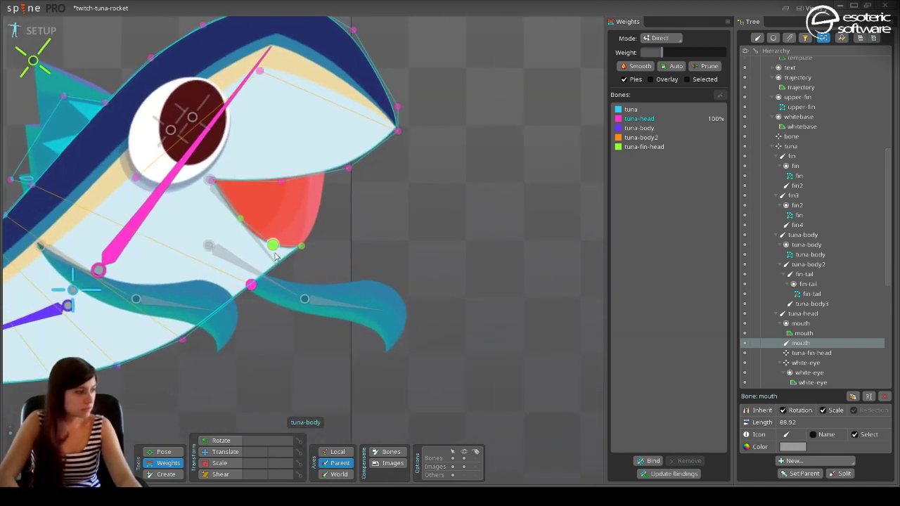
pyautogui.press('space')
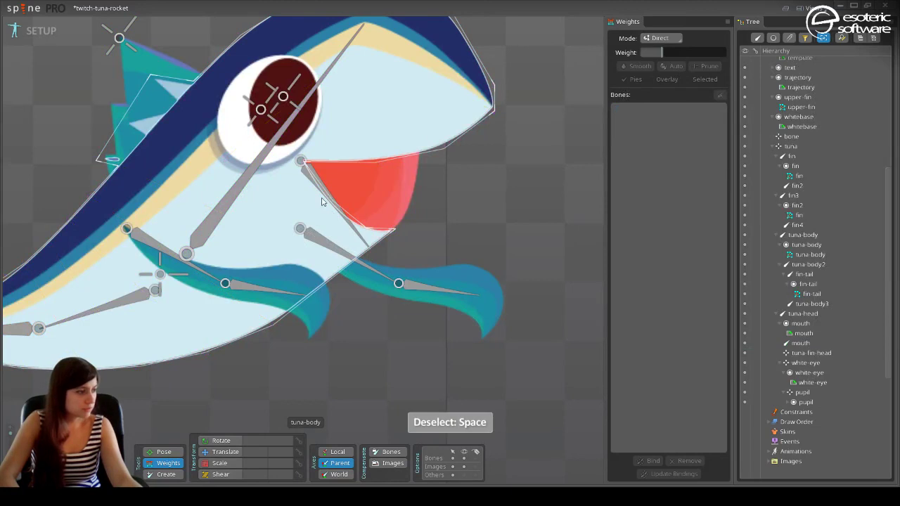
pyautogui.click(222, 451)
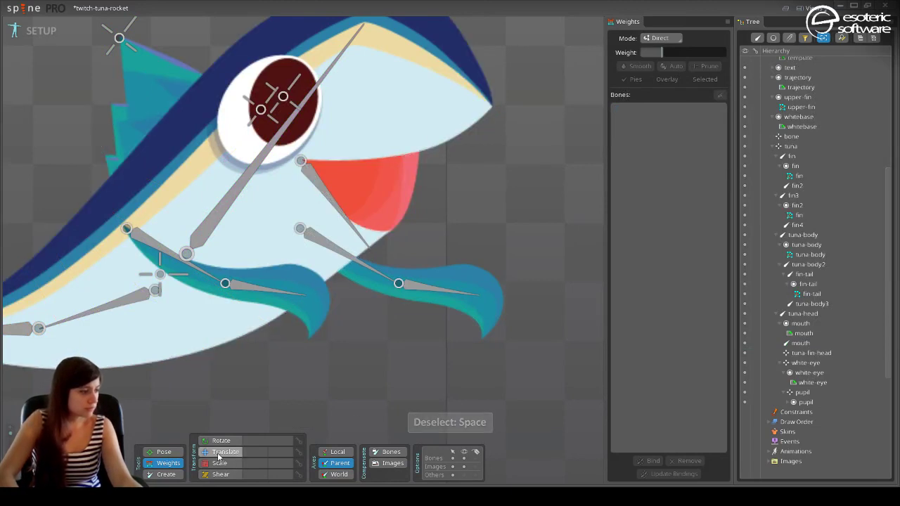
pyautogui.click(323, 184)
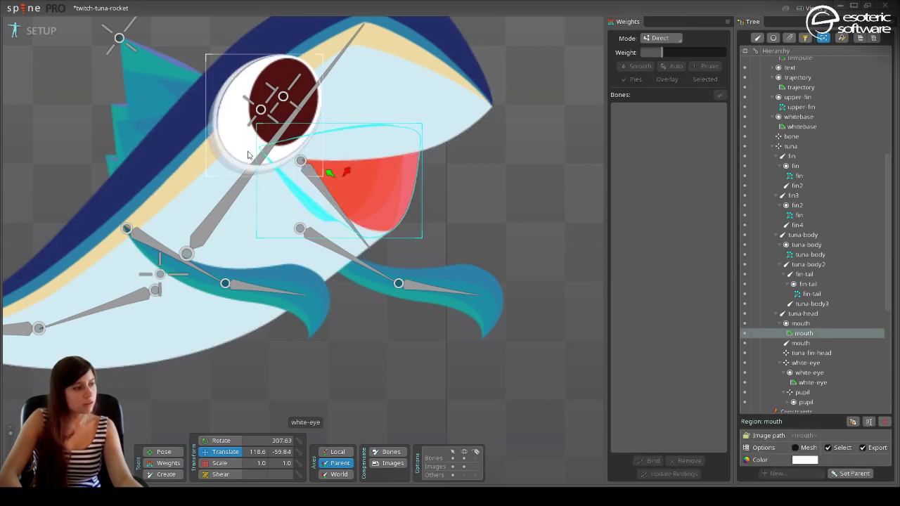
pyautogui.click(240, 181)
pyautogui.click(317, 185)
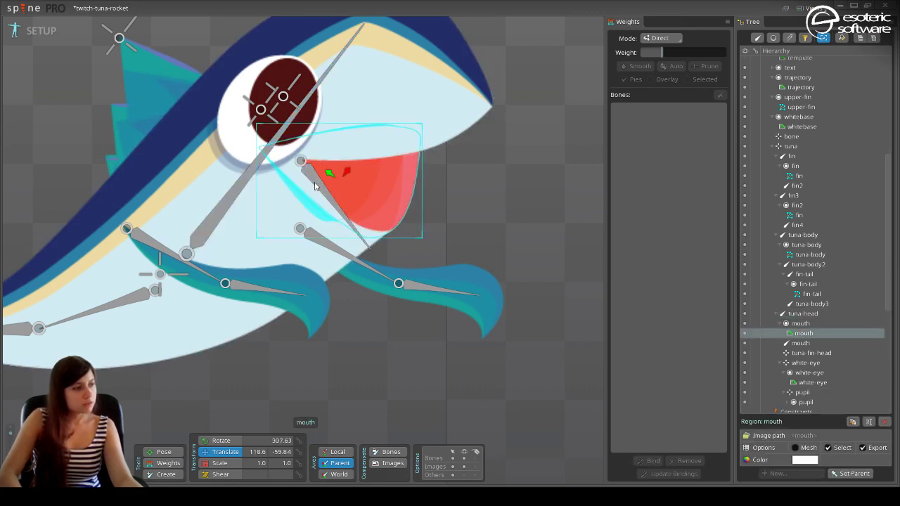
pyautogui.click(318, 186)
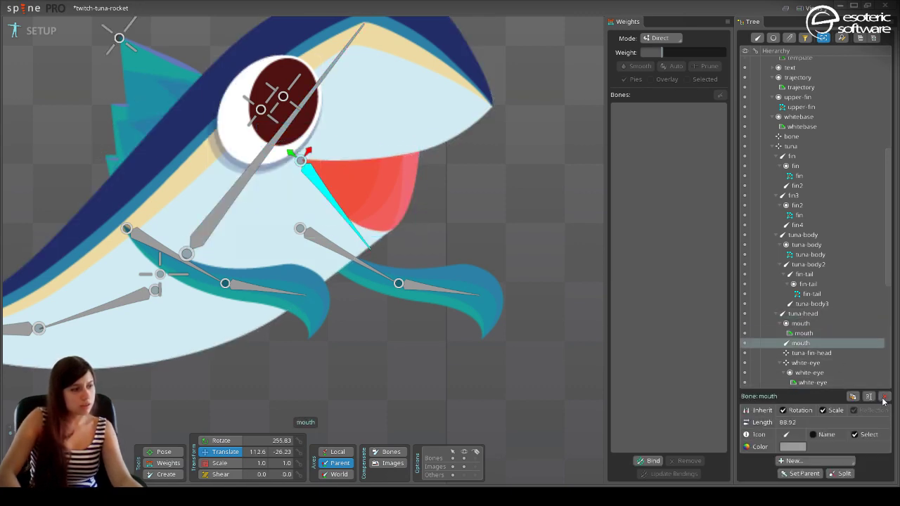
pyautogui.click(884, 396)
pyautogui.click(288, 267)
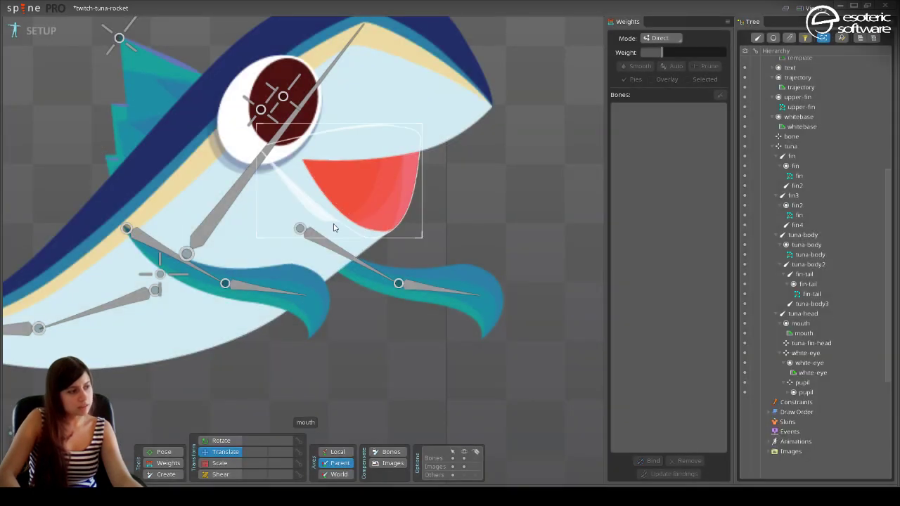
# Create a zero-length bone at the lower lip's edge and rename it mouth.
pyautogui.click(166, 474)
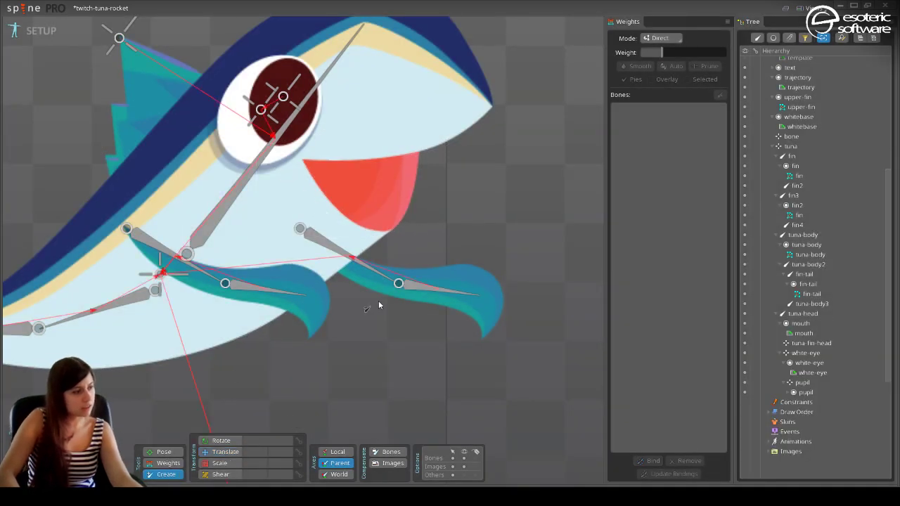
pyautogui.click(389, 231)
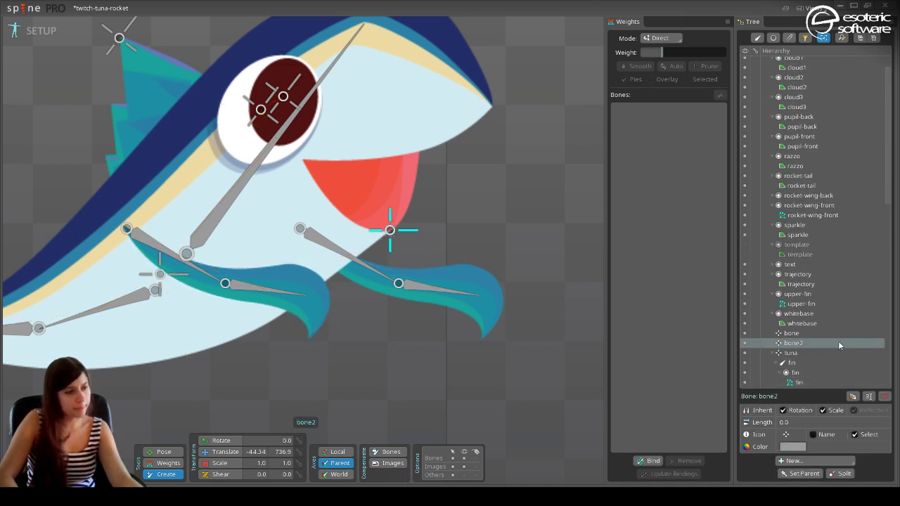
pyautogui.doubleClick(796, 343)
pyautogui.write('mouth')
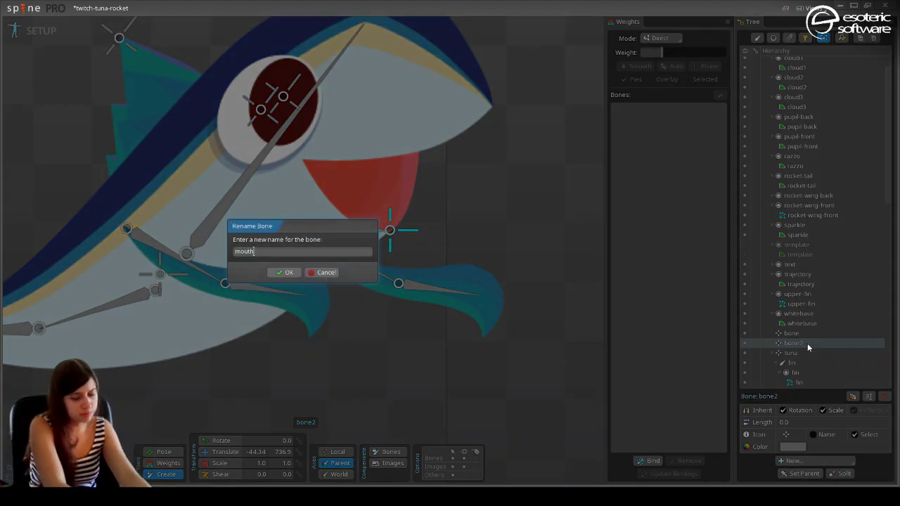
pyautogui.press('Return')
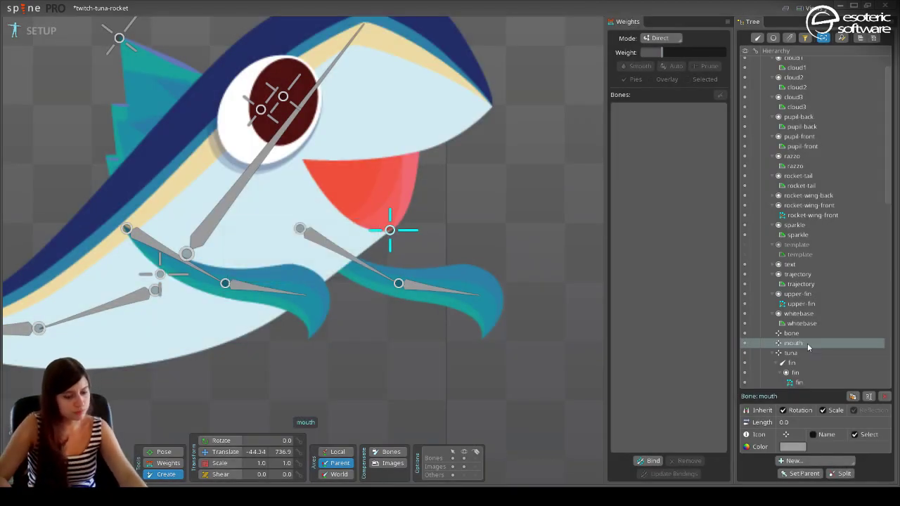
# Parent the new mouth bone to tuna-head and select the tuna-body mesh with the Translate tool active.
pyautogui.press('p')
pyautogui.click(250, 168)
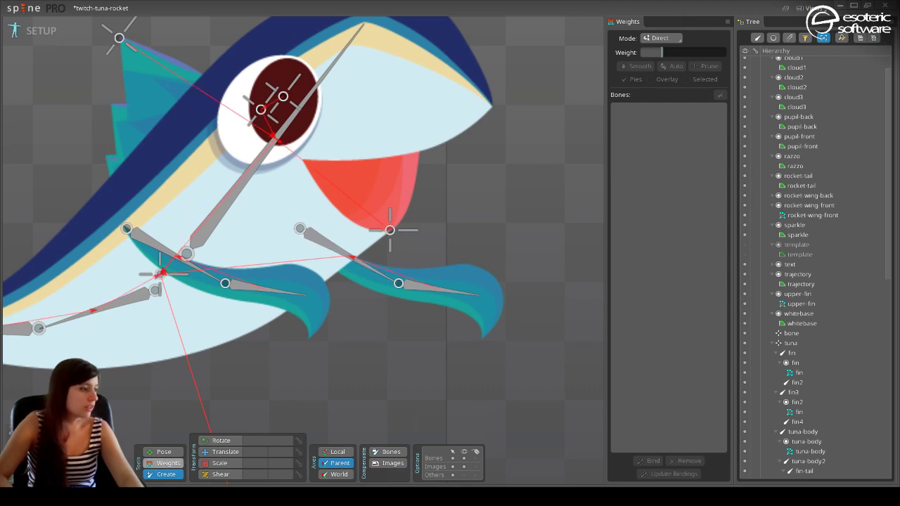
pyautogui.click(214, 451)
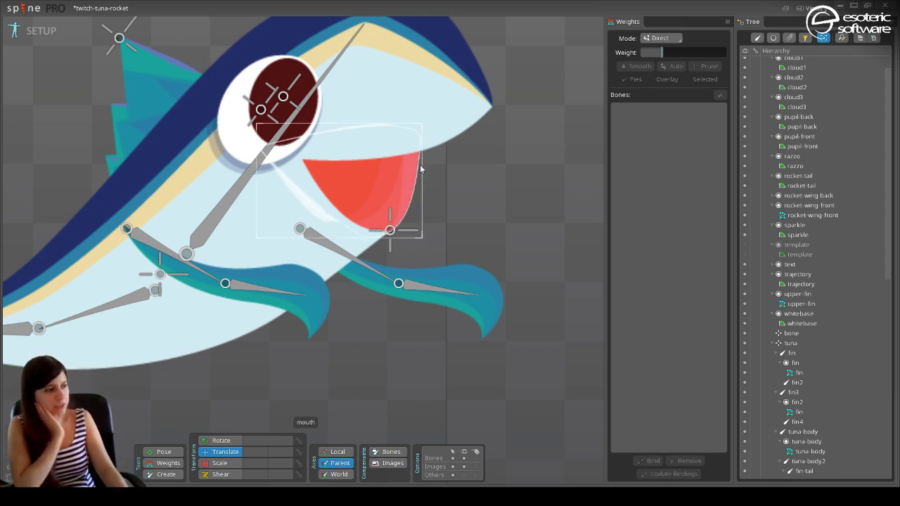
pyautogui.click(273, 247)
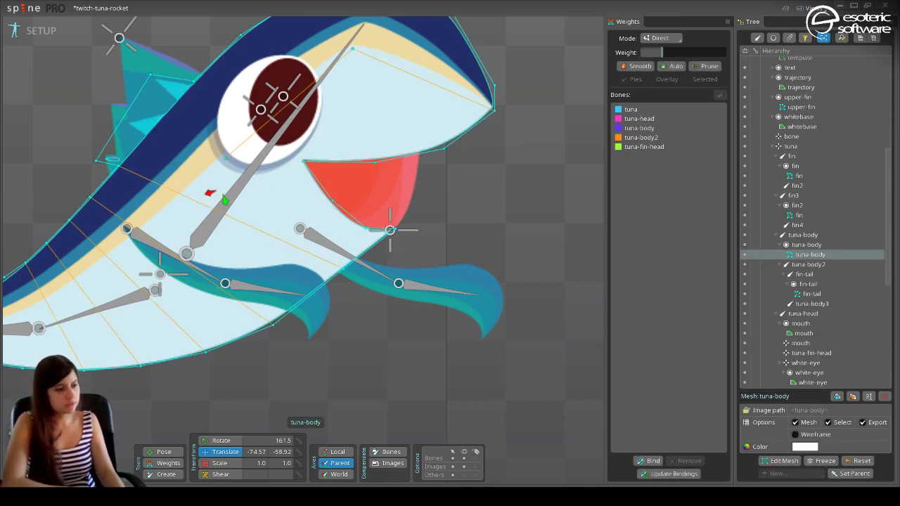
# Bind the new mouth bone to the tuna-body mesh.
pyautogui.click(652, 461)
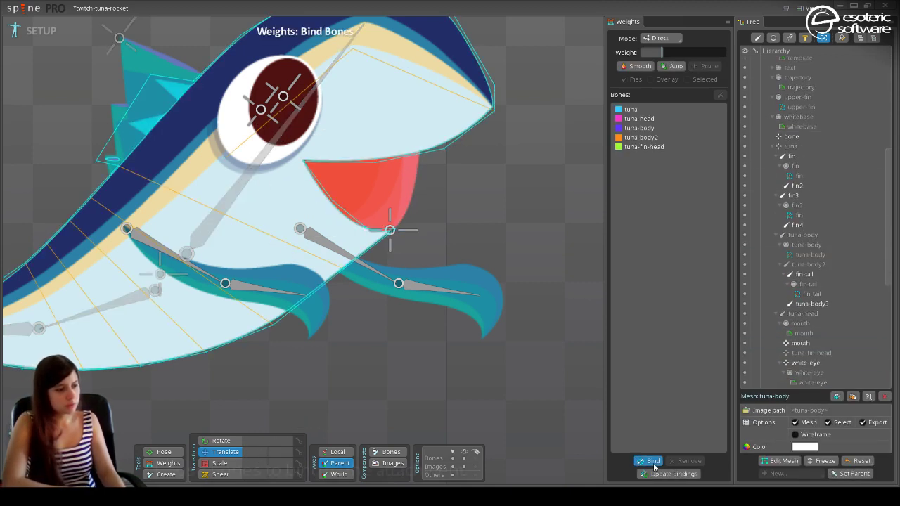
pyautogui.click(391, 232)
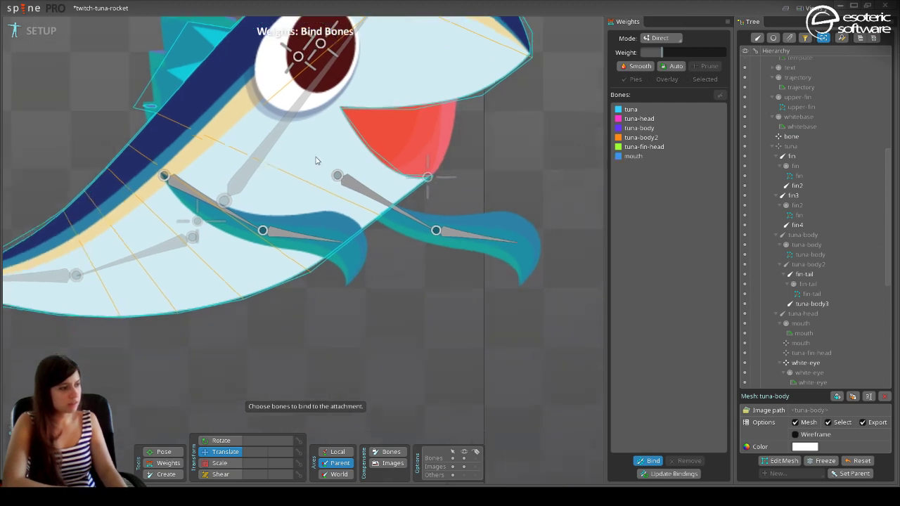
pyautogui.scroll(-3, 316, 161)
pyautogui.scroll(4, 422, 241)
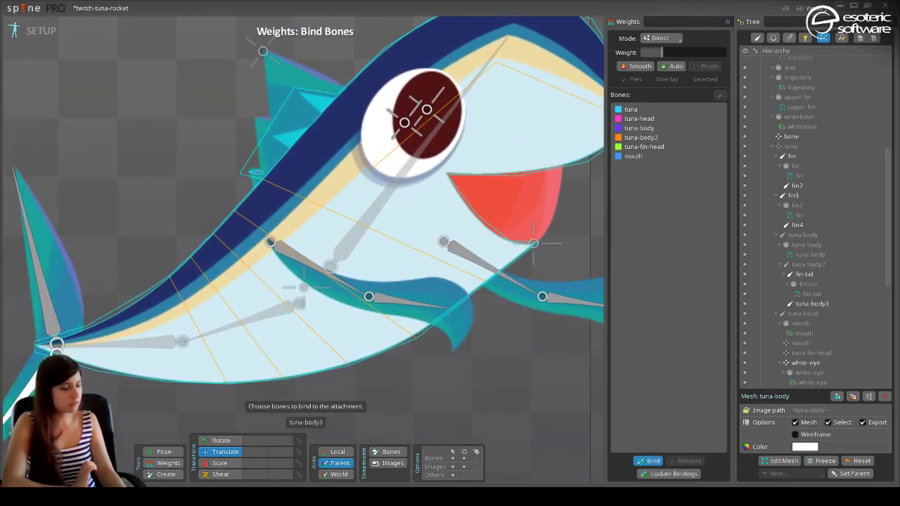
pyautogui.click(693, 477)
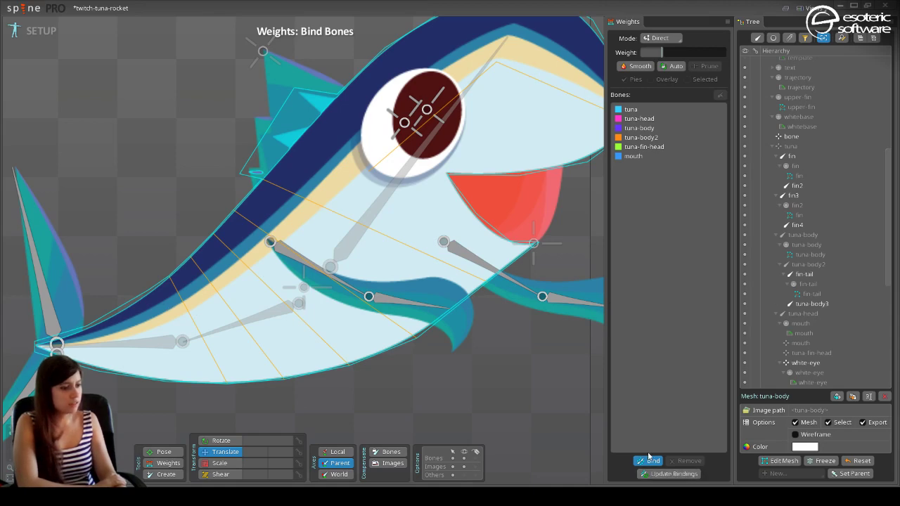
# Switch to Animate mode and undo the accidental move of the tuna-body mesh.
pyautogui.click(34, 35)
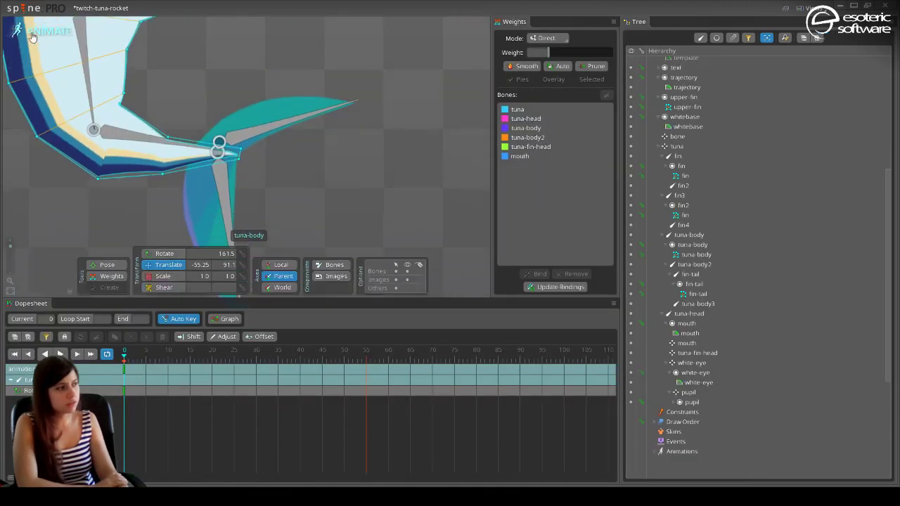
pyautogui.scroll(3, 211, 154)
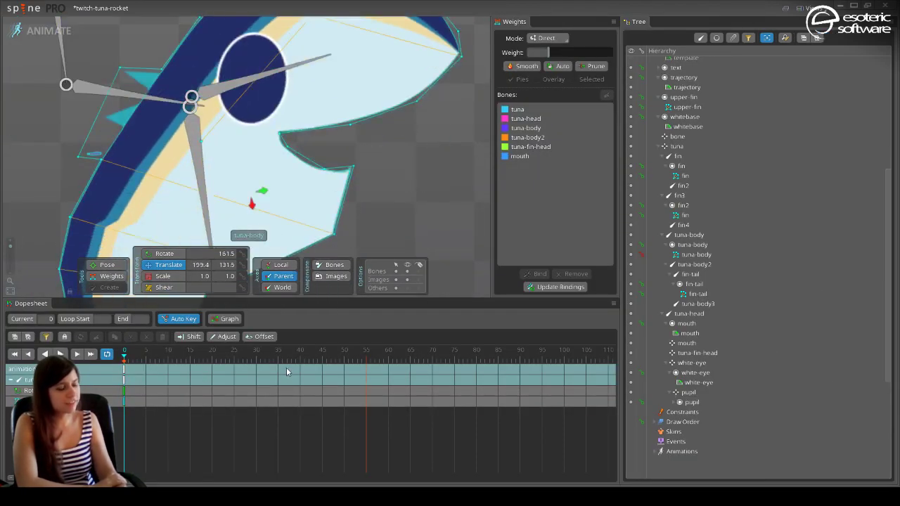
pyautogui.hotkey('ctrl', 'z')
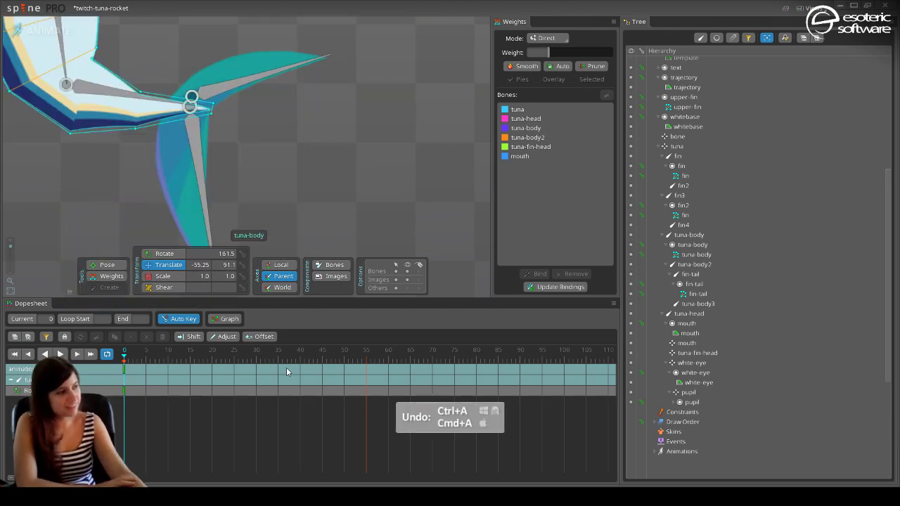
pyautogui.scroll(-2, 190, 56)
pyautogui.scroll(3, 183, 164)
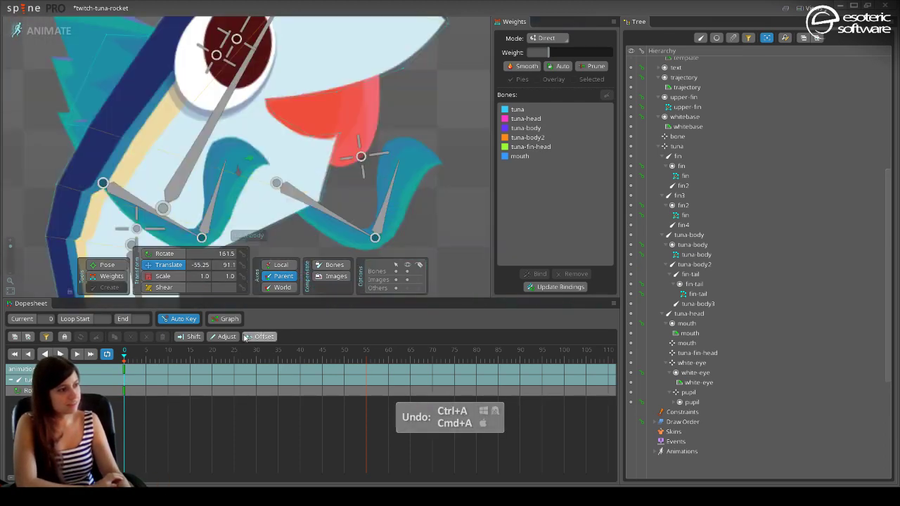
# In the Weights tool, assign the tuna-body vertex at the lower lip's tip 100% to the mouth bone.
pyautogui.click(106, 275)
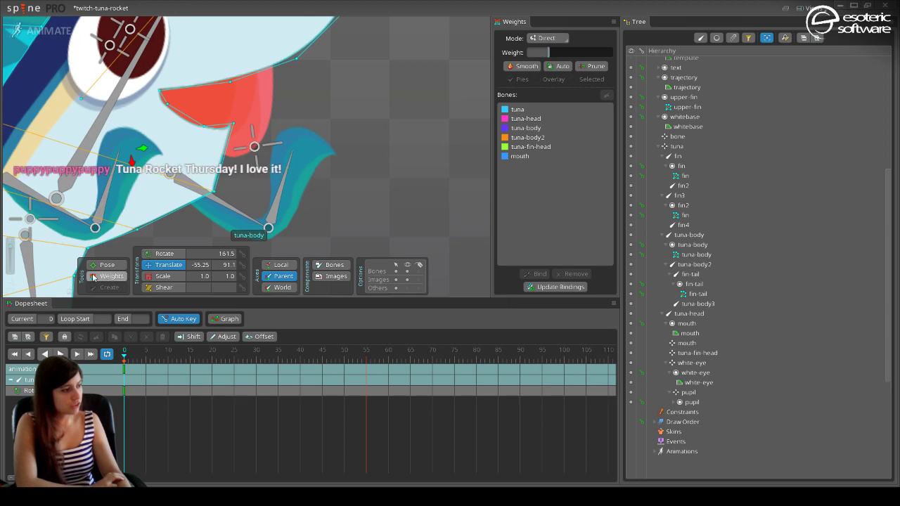
pyautogui.click(233, 124)
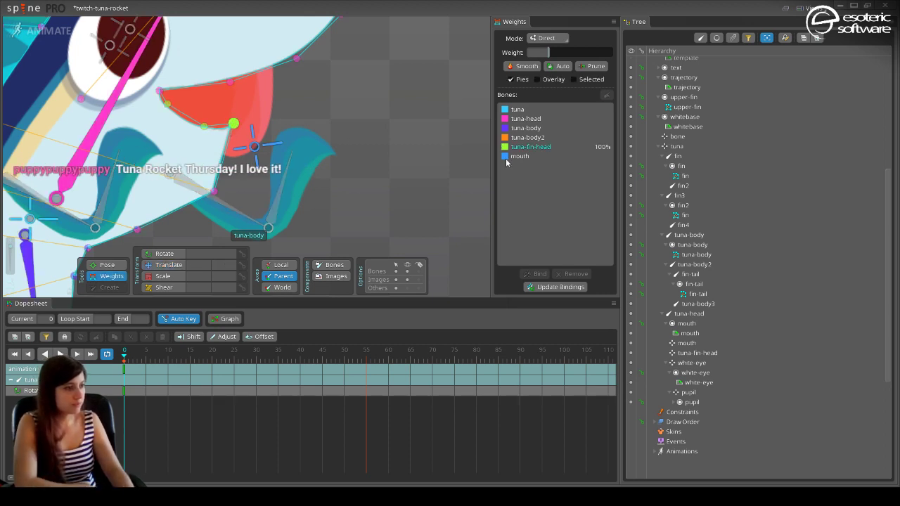
pyautogui.click(506, 157)
pyautogui.moveTo(575, 55); pyautogui.dragTo(613, 53)
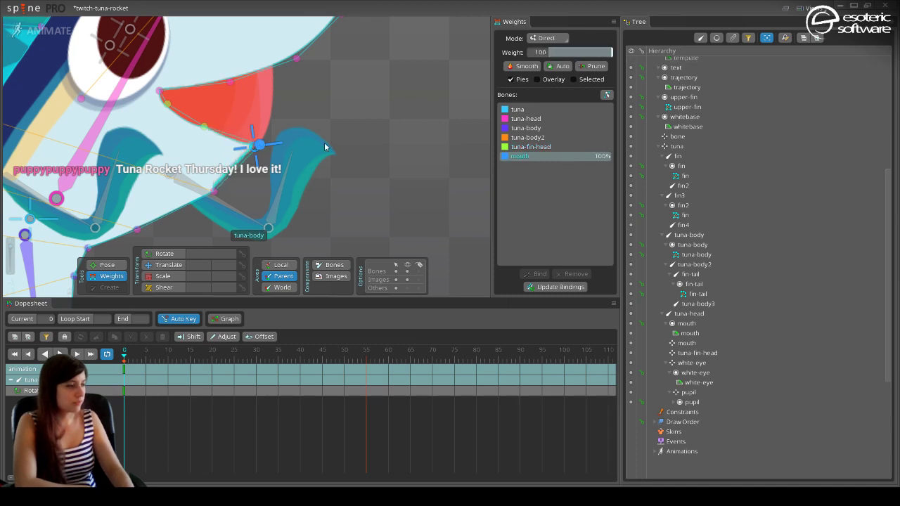
pyautogui.hotkey('ctrl', 'z')
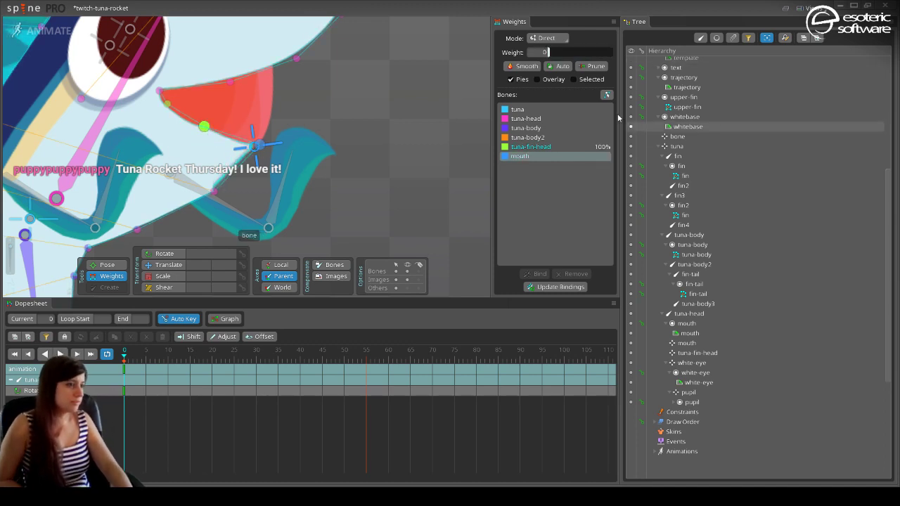
# Assign the two remaining tuna-fin-head vertices along the lower mouth edge 100% to tuna-head.
pyautogui.click(514, 119)
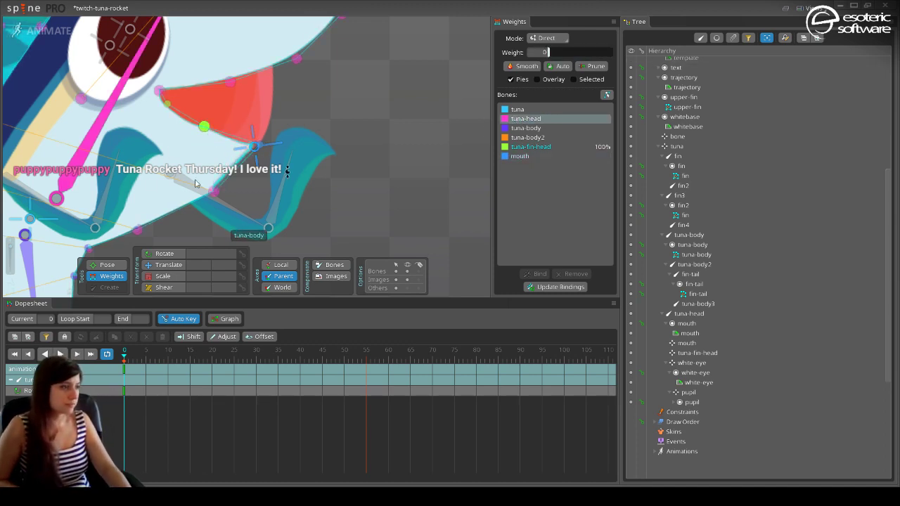
pyautogui.click(203, 126)
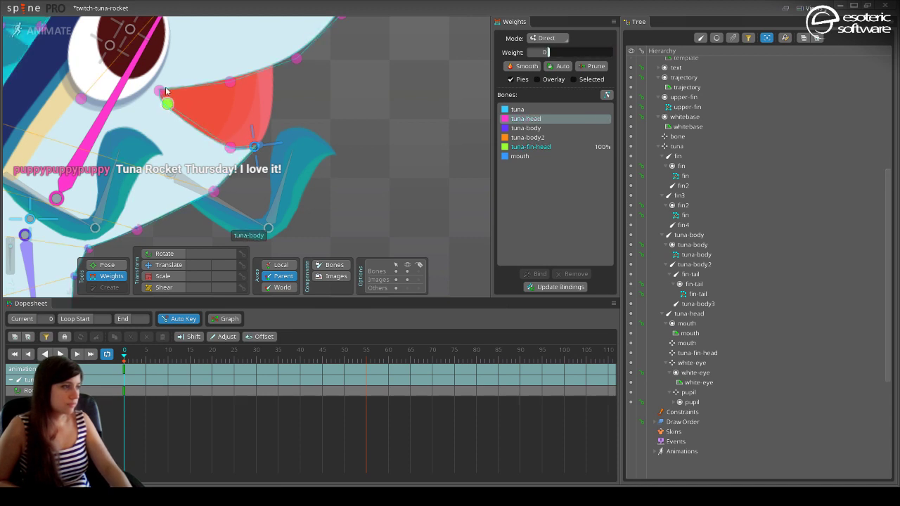
pyautogui.click(176, 124)
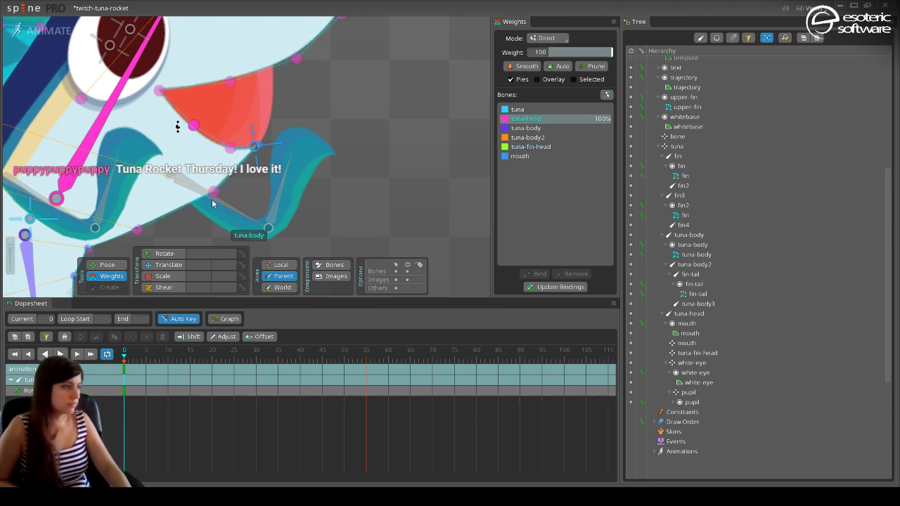
# Blend the mouth bone into the chin outline vertex and the mouth-edge vertex nearest the lip, giving the latter about 39%.
pyautogui.click(536, 158)
pyautogui.moveTo(210, 197); pyautogui.dragTo(188, 167)
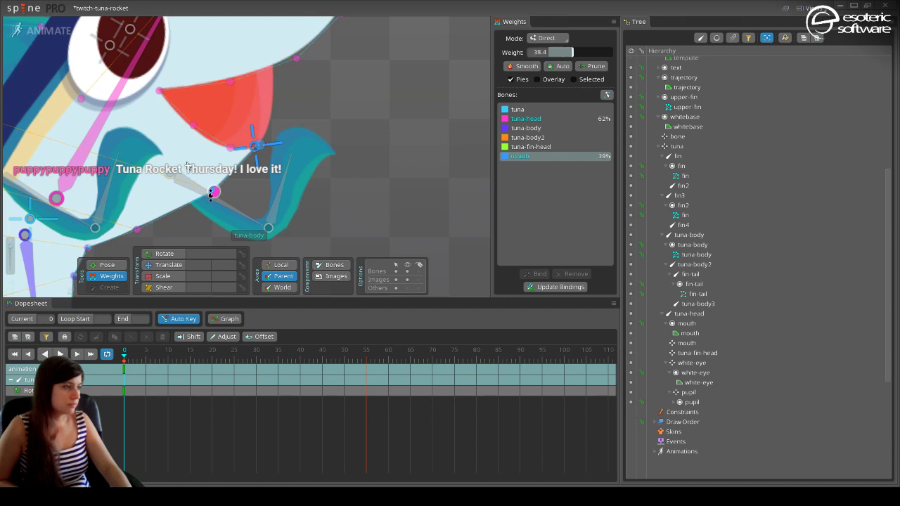
pyautogui.moveTo(229, 146); pyautogui.dragTo(213, 134)
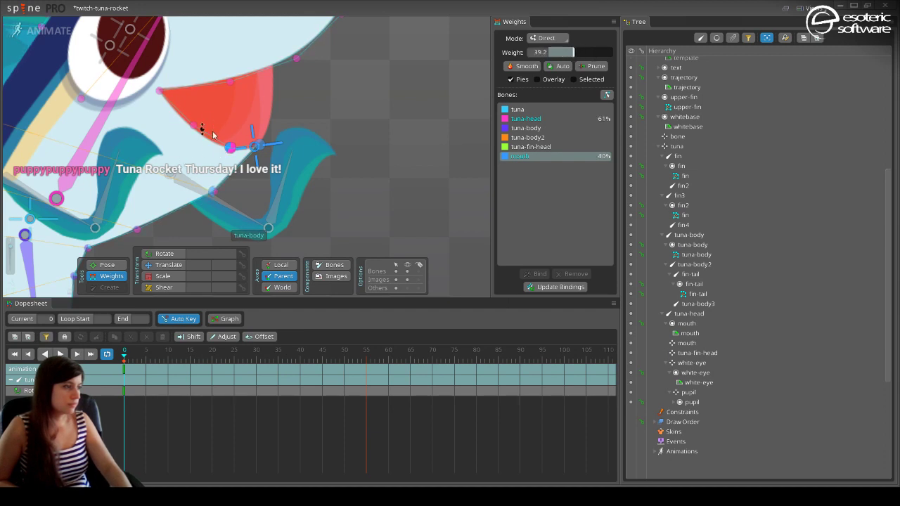
# Translate the mouth bone up to the upper jaw to test how the lower jaw closes.
pyautogui.click(160, 265)
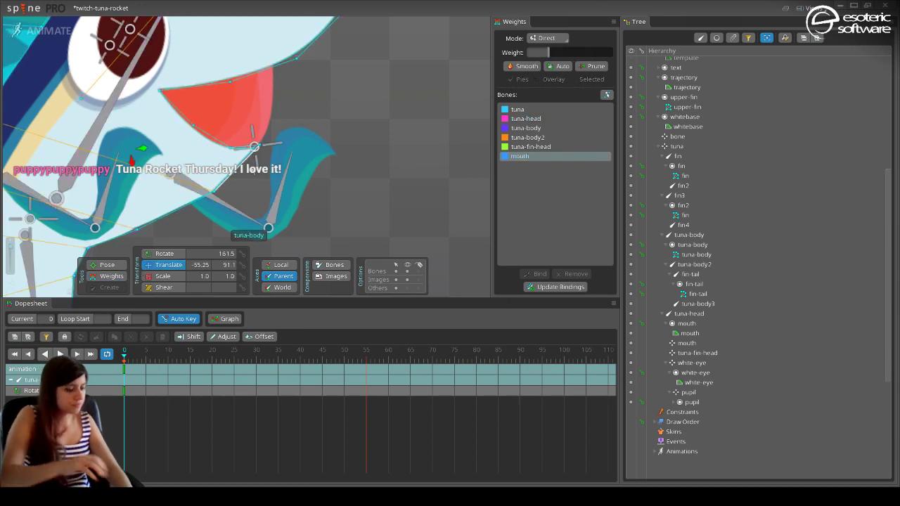
pyautogui.click(255, 146)
pyautogui.click(256, 147)
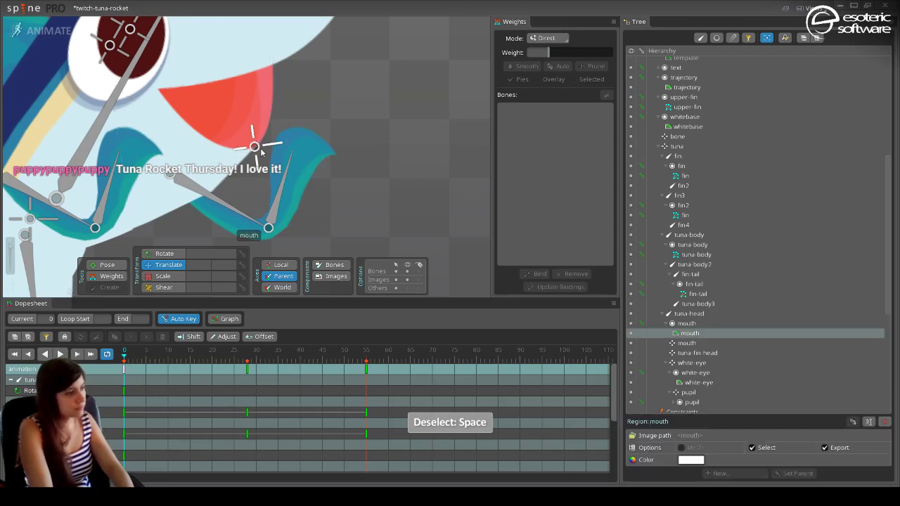
pyautogui.click(256, 147)
pyautogui.moveTo(254, 146); pyautogui.dragTo(267, 65)
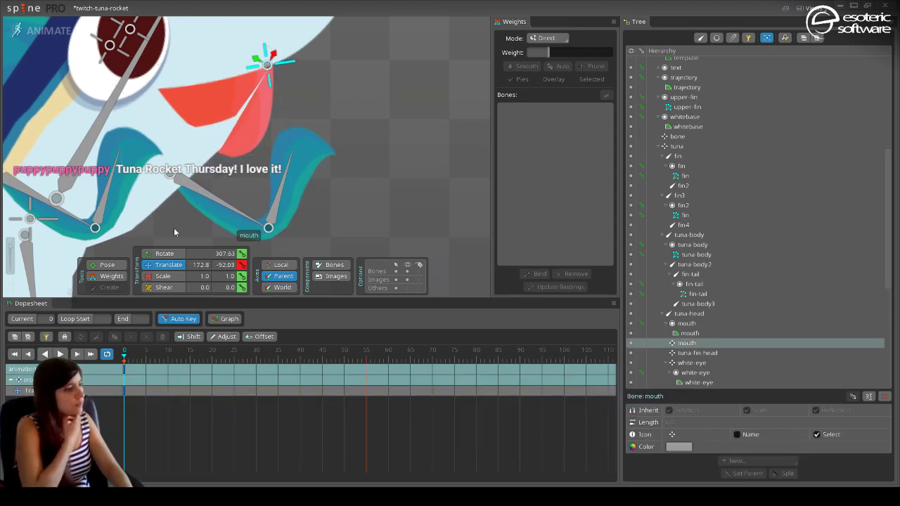
# With the jaw closed, raise the mouth bone's weight to 100% on the vertex beside the lip and adjust the neighbouring lower-jaw vertices.
pyautogui.click(107, 276)
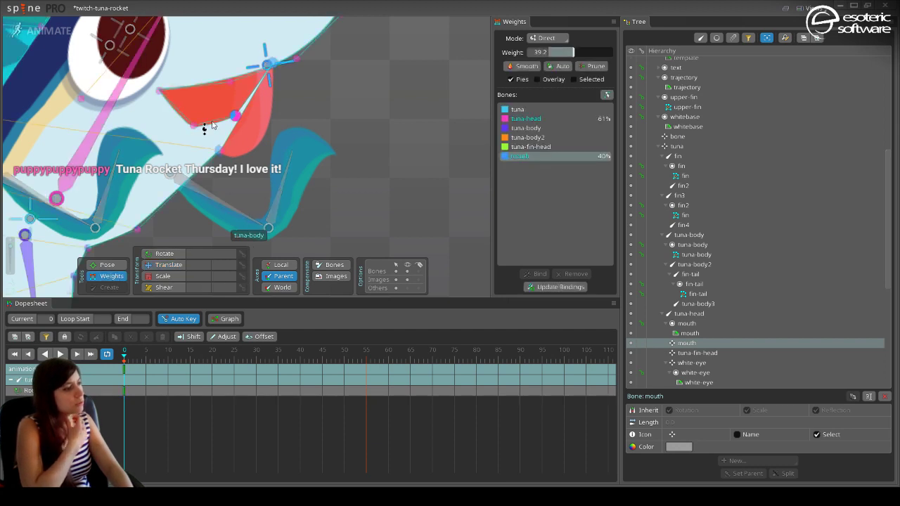
pyautogui.moveTo(235, 116); pyautogui.dragTo(236, 57)
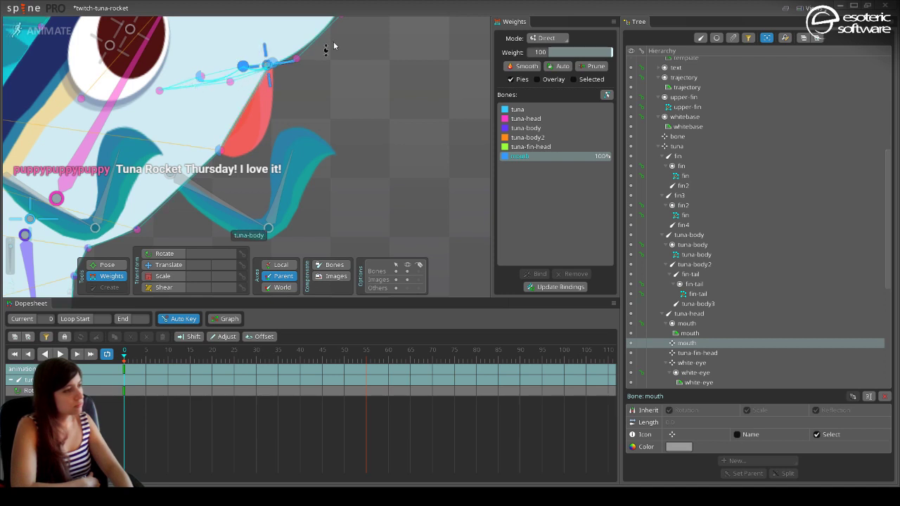
pyautogui.click(214, 143)
pyautogui.moveTo(214, 143); pyautogui.dragTo(212, 149)
# Translate the mouth bone back down and inward to test how the lower jaw opens.
pyautogui.click(169, 264)
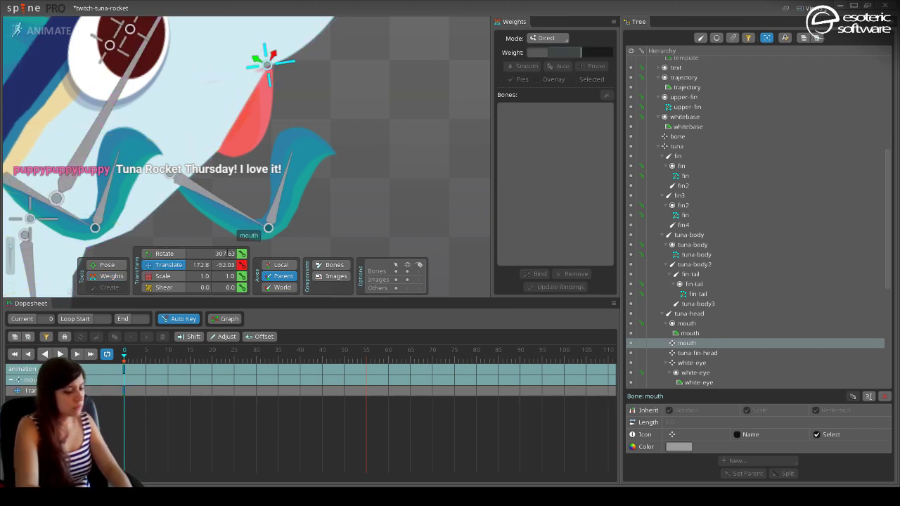
pyautogui.click(274, 130)
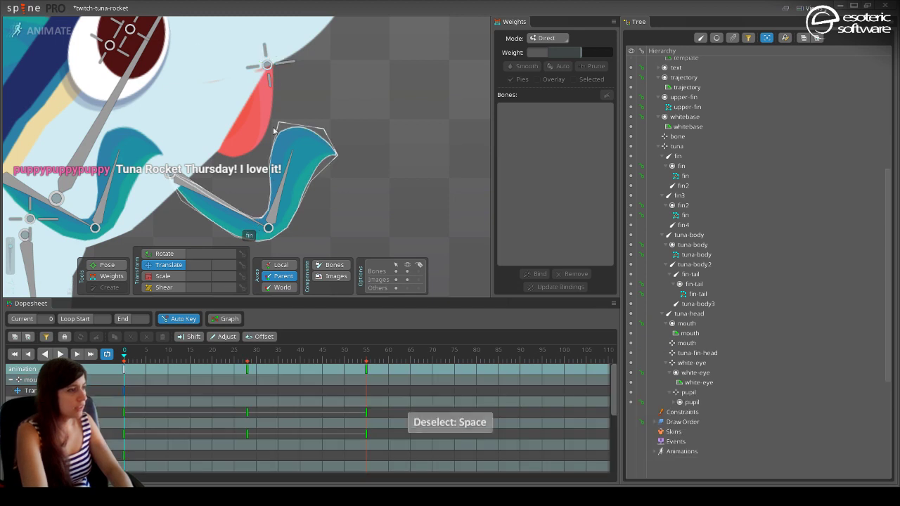
pyautogui.click(268, 67)
pyautogui.moveTo(268, 66); pyautogui.dragTo(213, 112)
pyautogui.scroll(-2, 263, 125)
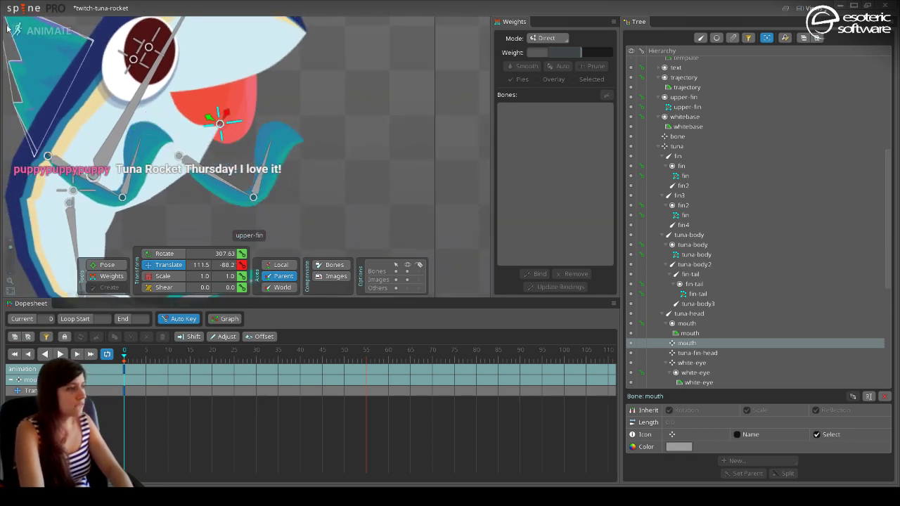
# Return to Setup mode and undo the accidental move of the tuna-body mesh.
pyautogui.click(60, 31)
pyautogui.click(330, 302)
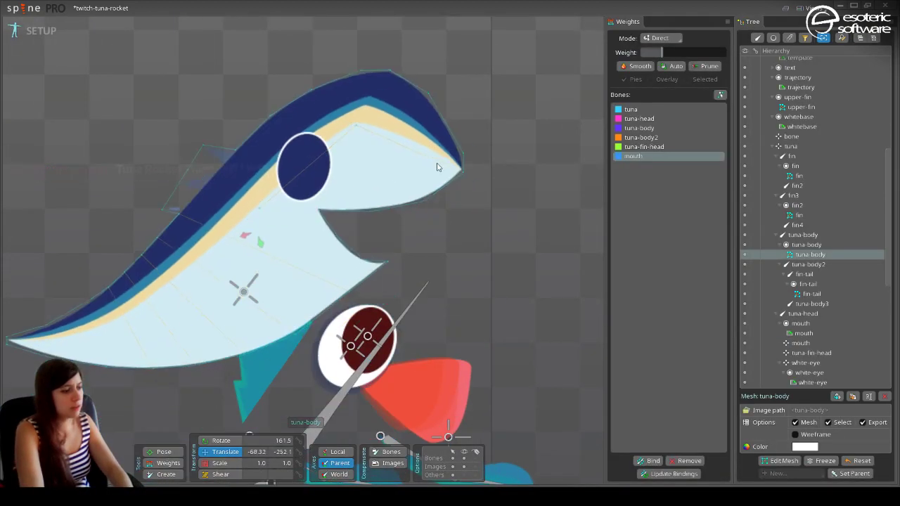
pyautogui.hotkey('ctrl', 'z')
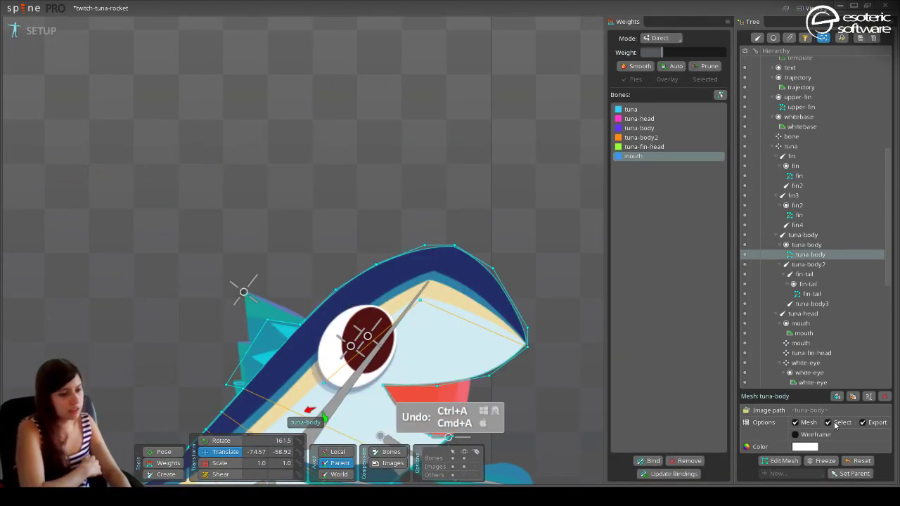
# Edit the tuna-body mesh and add an inner vertex in the pale area below the eye, near the tuna-head bone's base.
pyautogui.click(781, 461)
pyautogui.moveTo(532, 383); pyautogui.dragTo(522, 193)
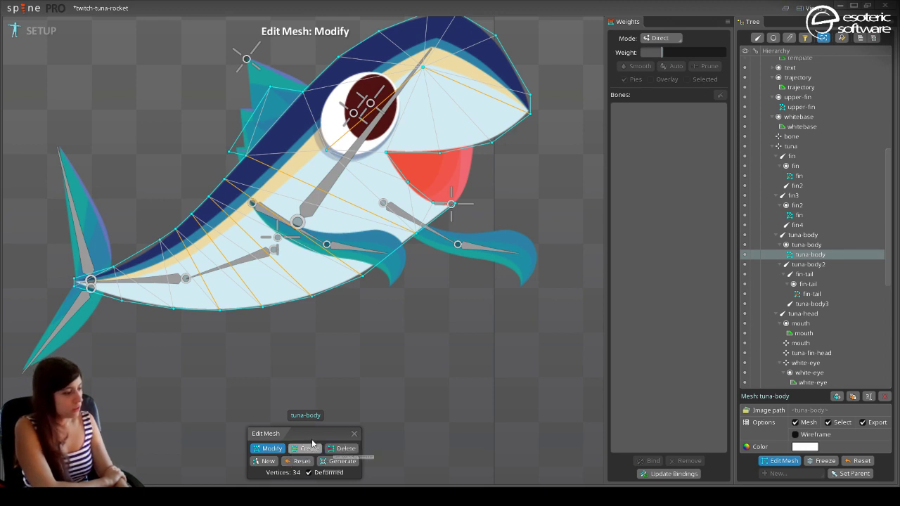
pyautogui.click(310, 452)
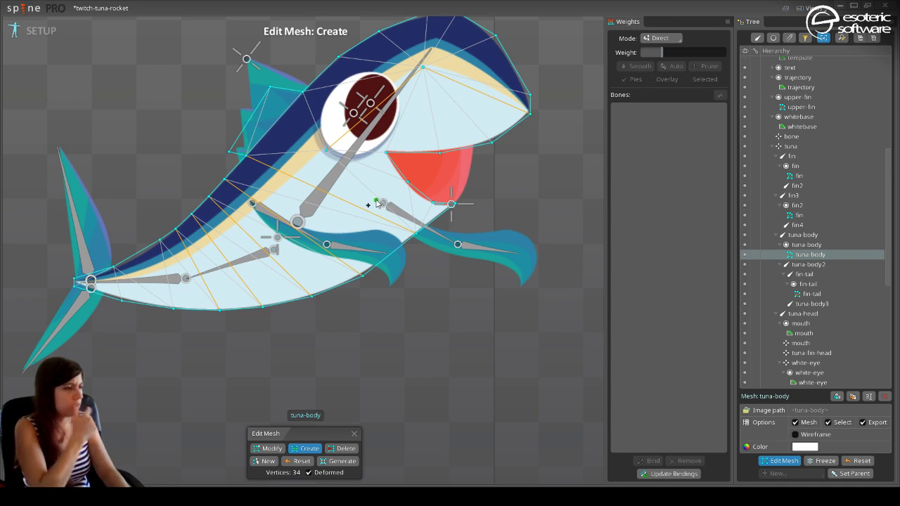
pyautogui.click(311, 185)
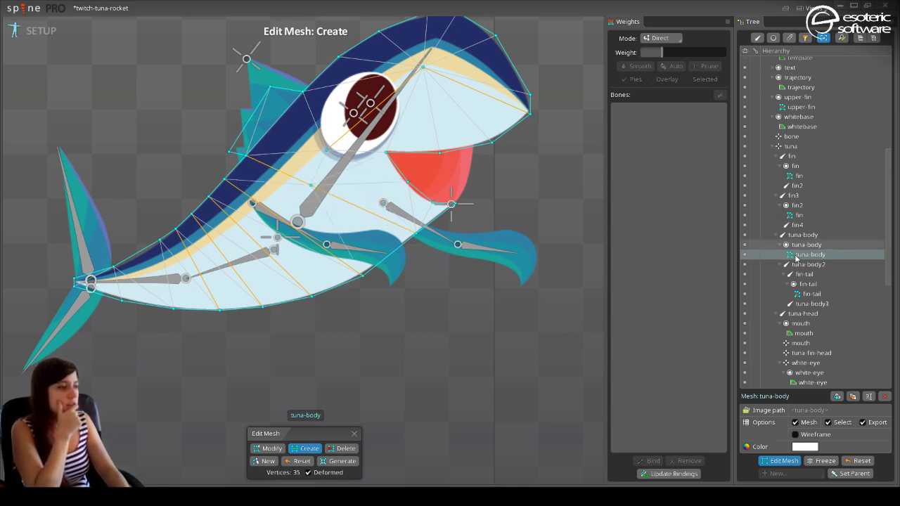
pyautogui.click(782, 460)
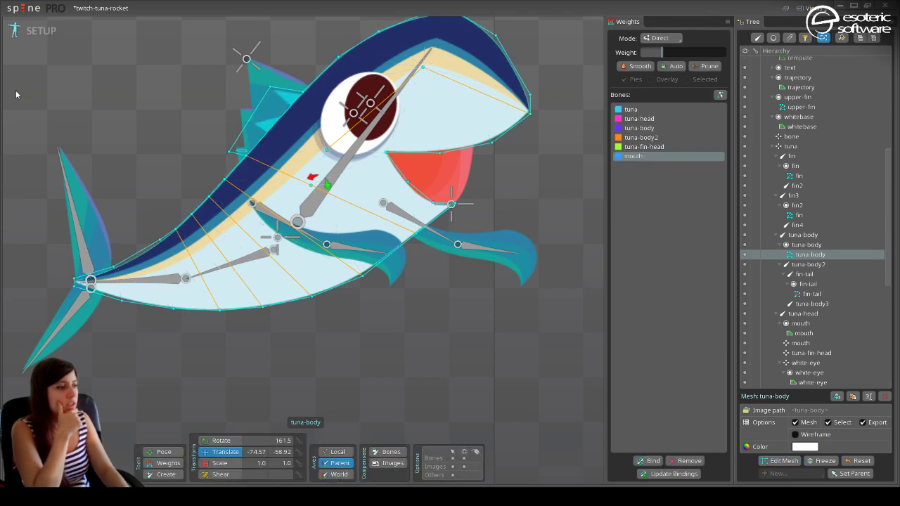
# Switch to Animate mode and translate the mouth bone upward to test the jaw deformation with the added vertex.
pyautogui.click(31, 30)
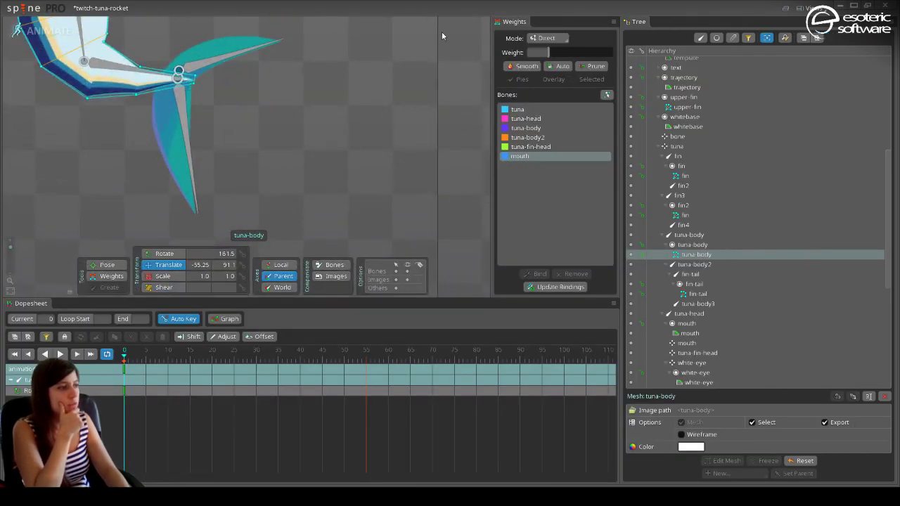
pyautogui.moveTo(397, 35); pyautogui.dragTo(449, 242)
pyautogui.scroll(3, 466, 243)
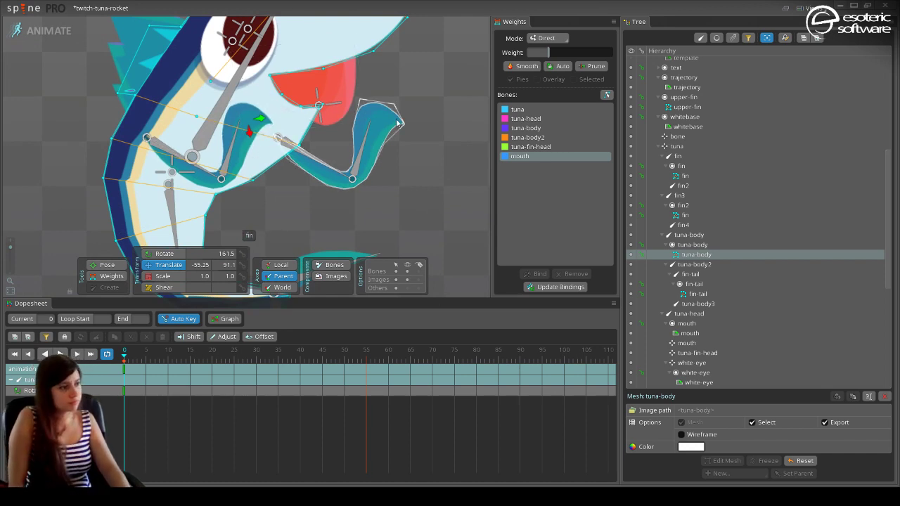
pyautogui.click(319, 105)
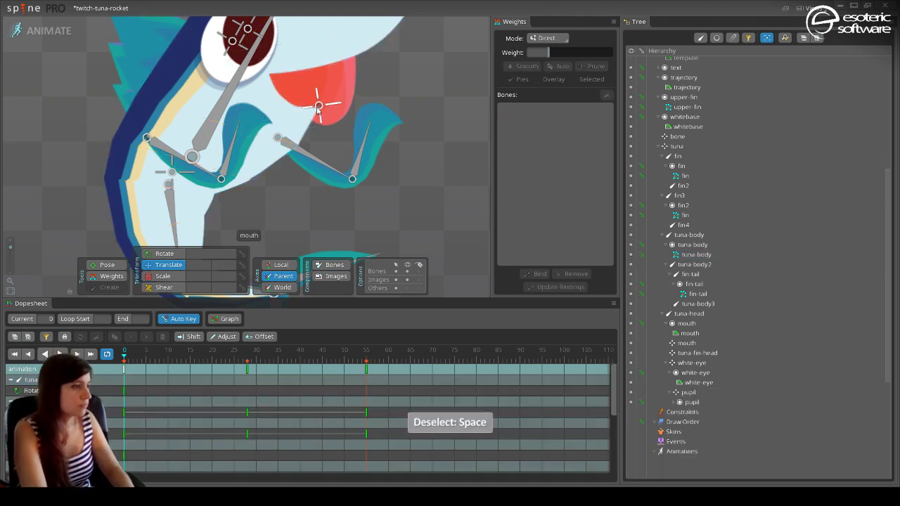
pyautogui.moveTo(318, 105); pyautogui.dragTo(336, 76)
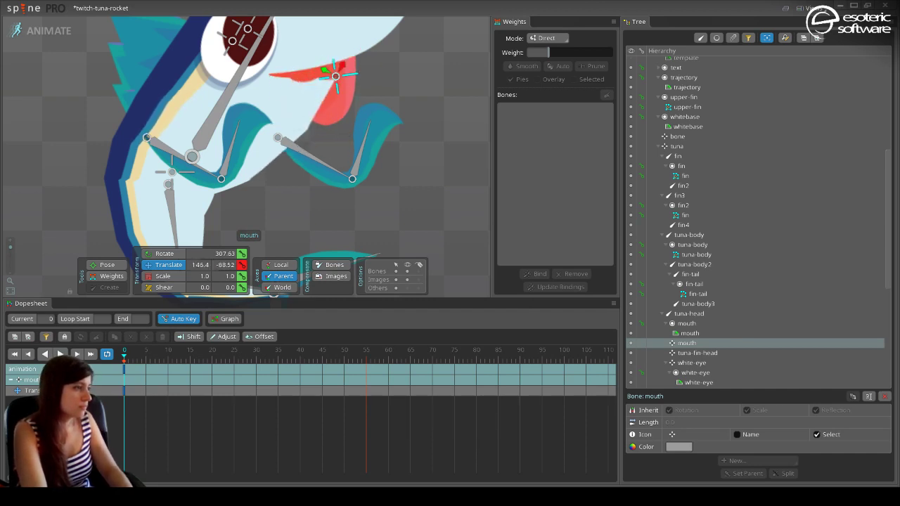
# Inspect the bone weights of the tuna-body mesh's inner vertex below the eye, then reselect the mouth bone.
pyautogui.click(111, 275)
pyautogui.click(201, 118)
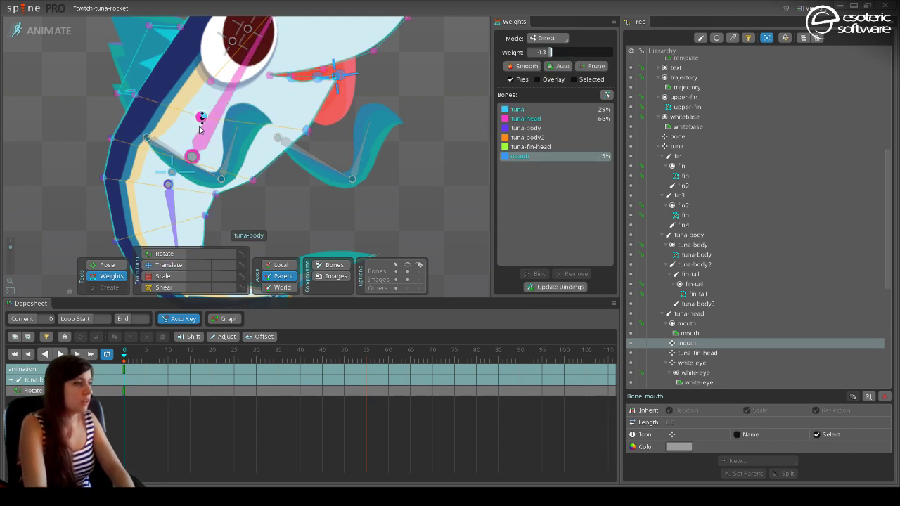
pyautogui.press('space')
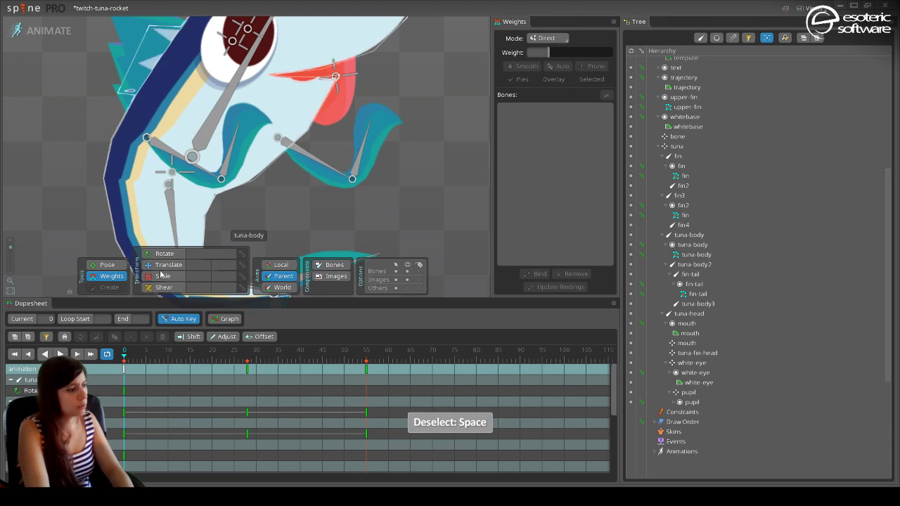
pyautogui.click(344, 74)
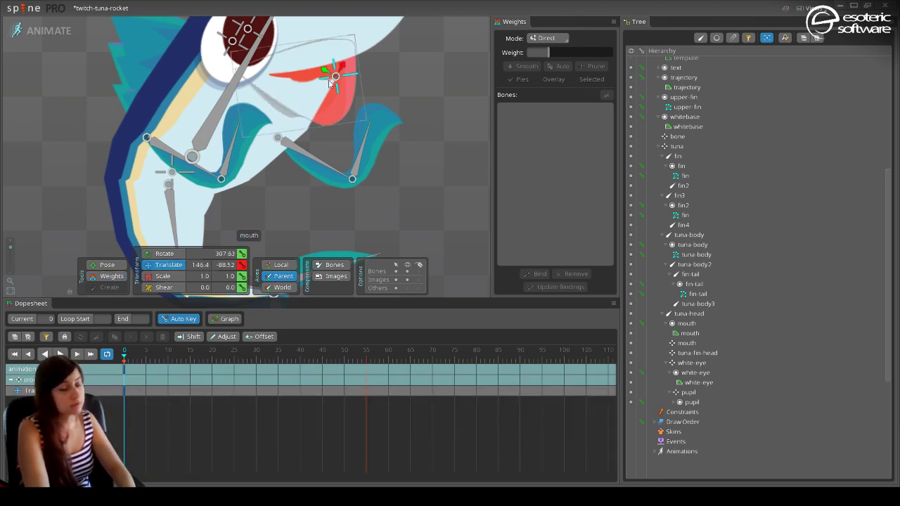
pyautogui.click(339, 103)
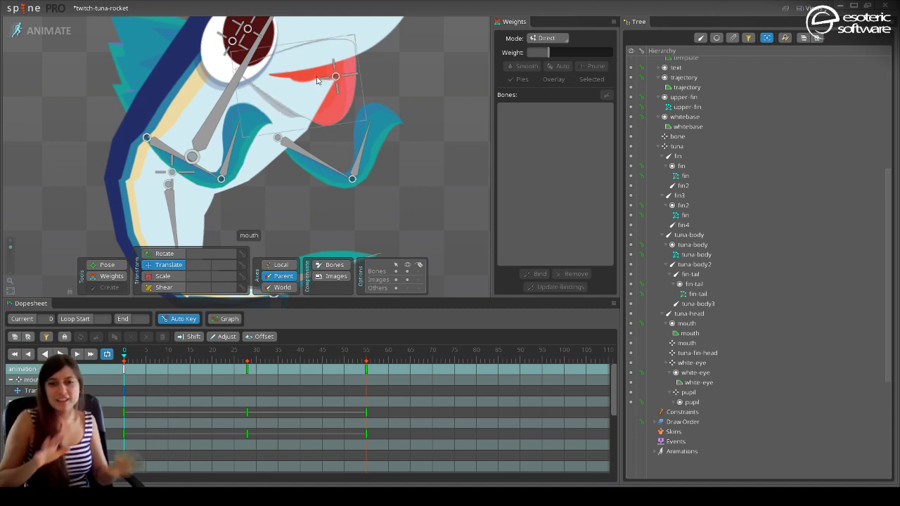
# Save the project and look over the slots and attachments at the start of the skeleton hierarchy.
pyautogui.hotkey('ctrl', 's')
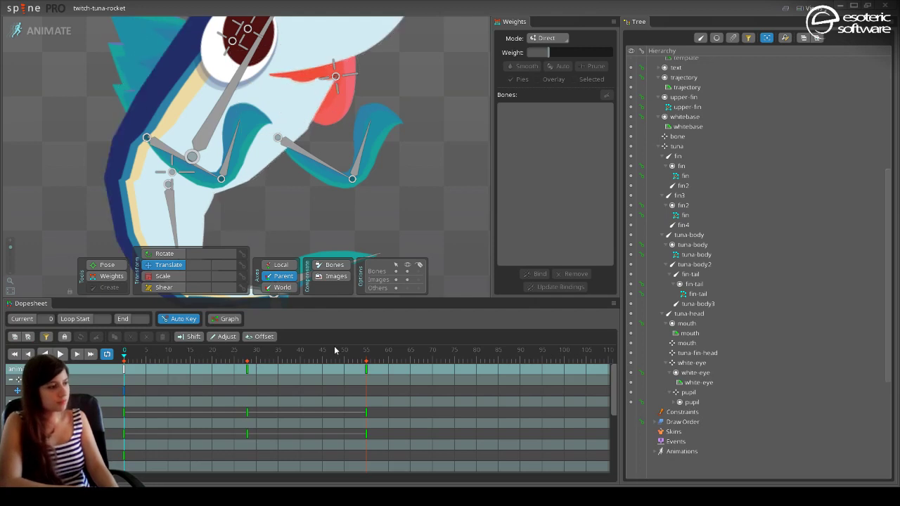
pyautogui.moveTo(332, 228); pyautogui.dragTo(269, 297)
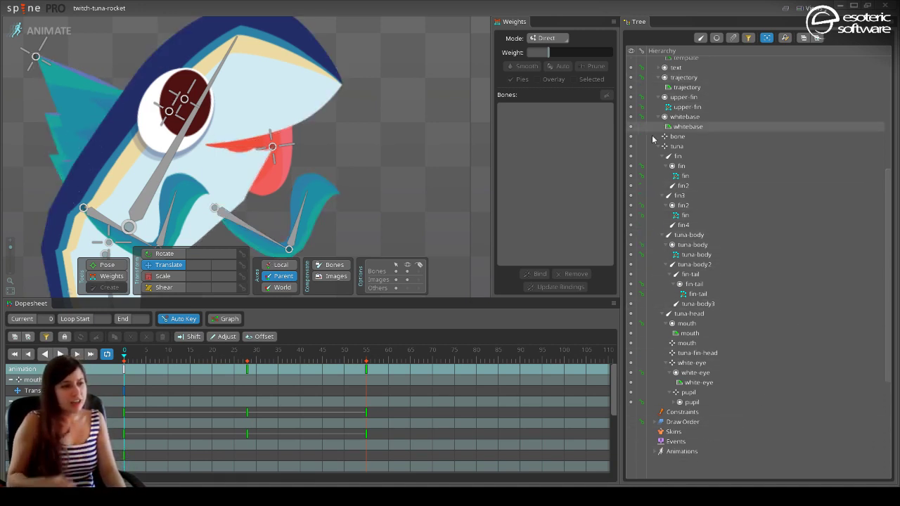
pyautogui.scroll(6, 652, 277)
pyautogui.scroll(1, 652, 276)
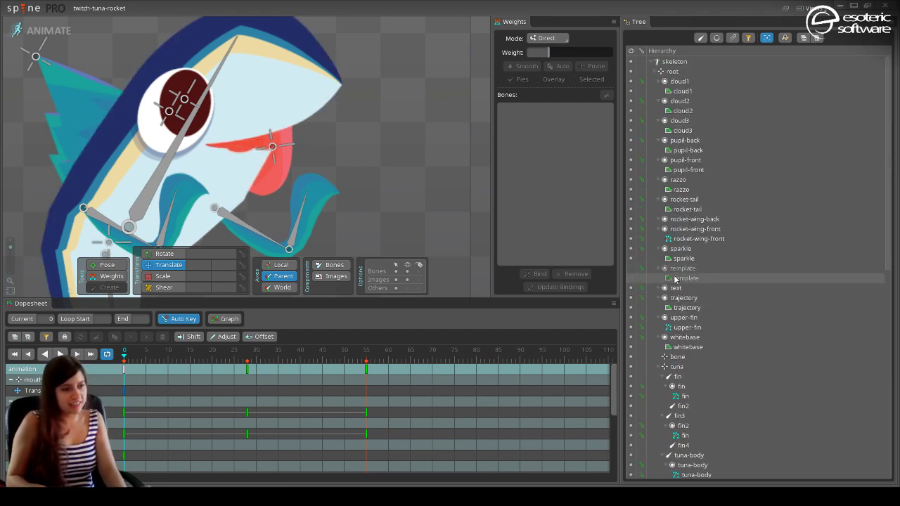
pyautogui.moveTo(675, 279)
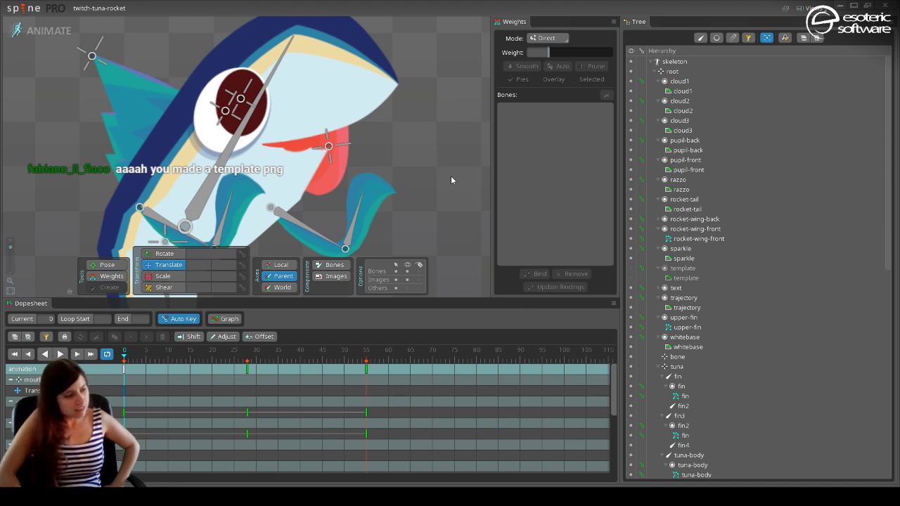
pyautogui.hotkey('ctrl', 's')
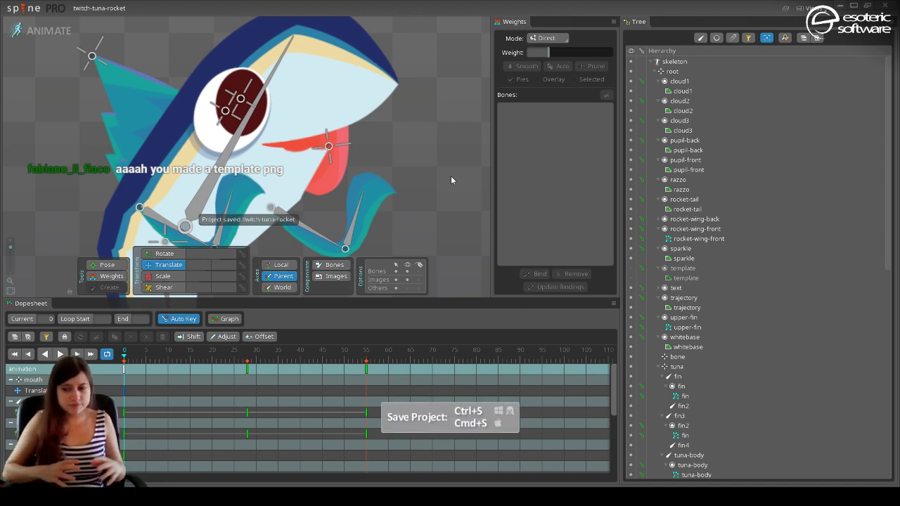
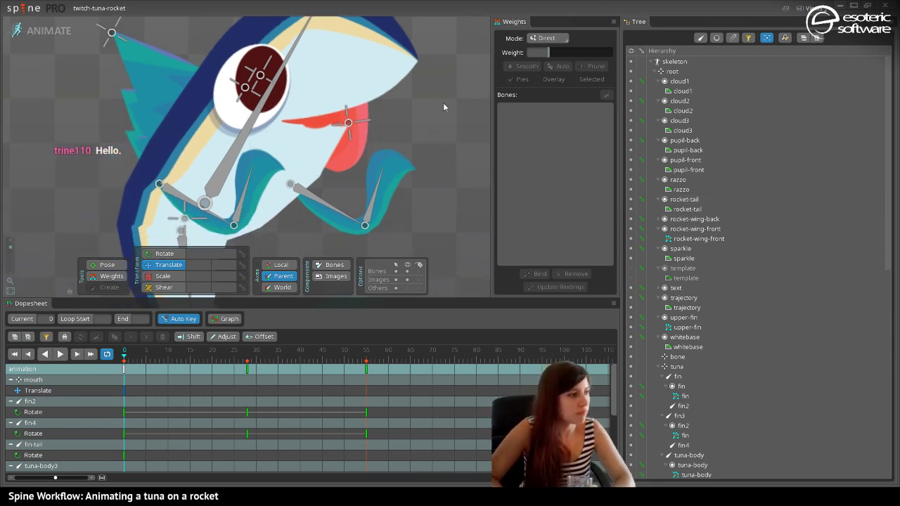
# Set the mouth bone's weight to 46 on the tuna-body mesh's throat vertex, at the inner bend behind the lower jaw.
pyautogui.click(349, 171)
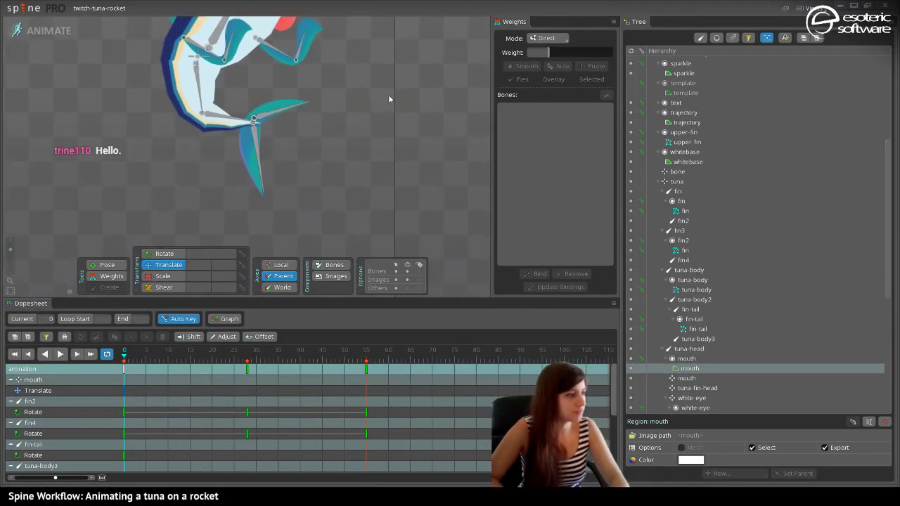
pyautogui.moveTo(393, 213); pyautogui.dragTo(416, 183)
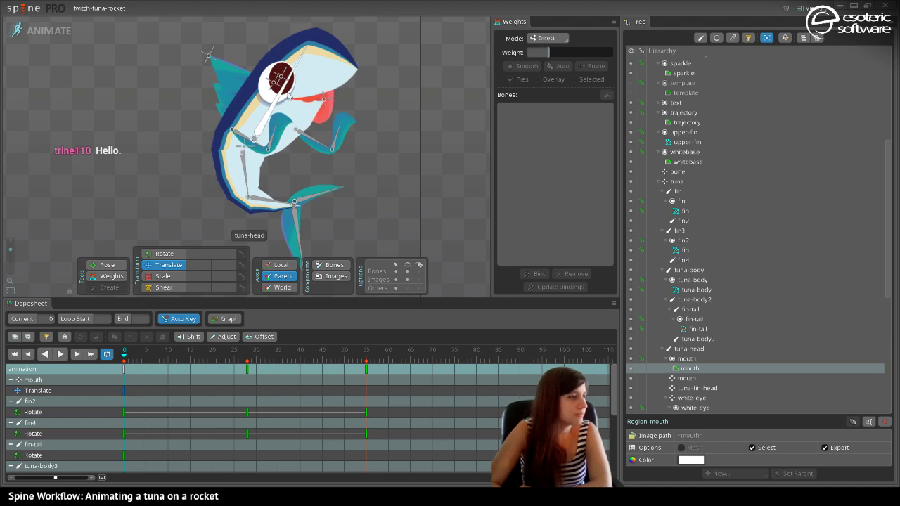
pyautogui.click(251, 180)
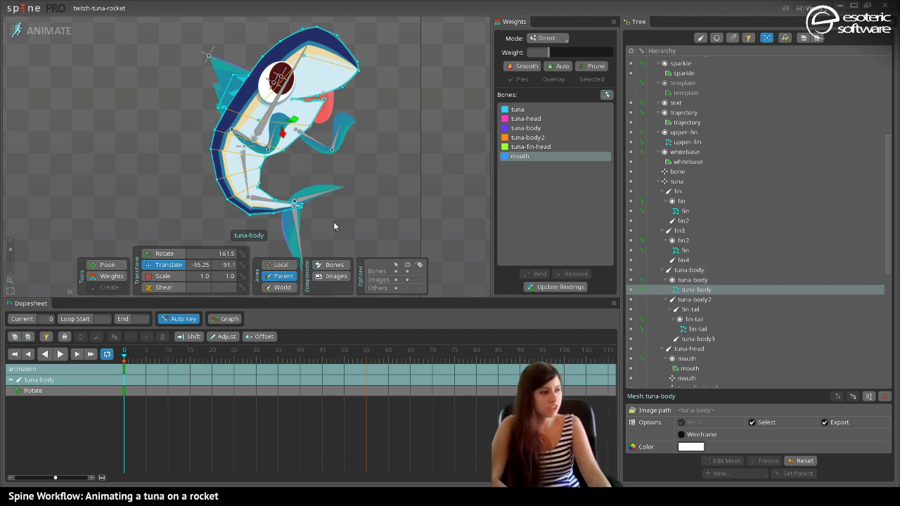
pyautogui.click(282, 152)
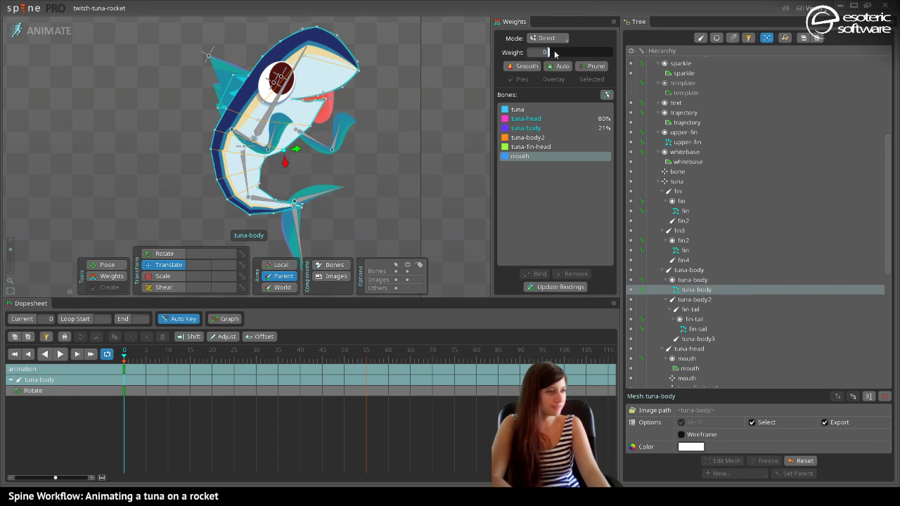
pyautogui.moveTo(555, 54); pyautogui.dragTo(524, 70)
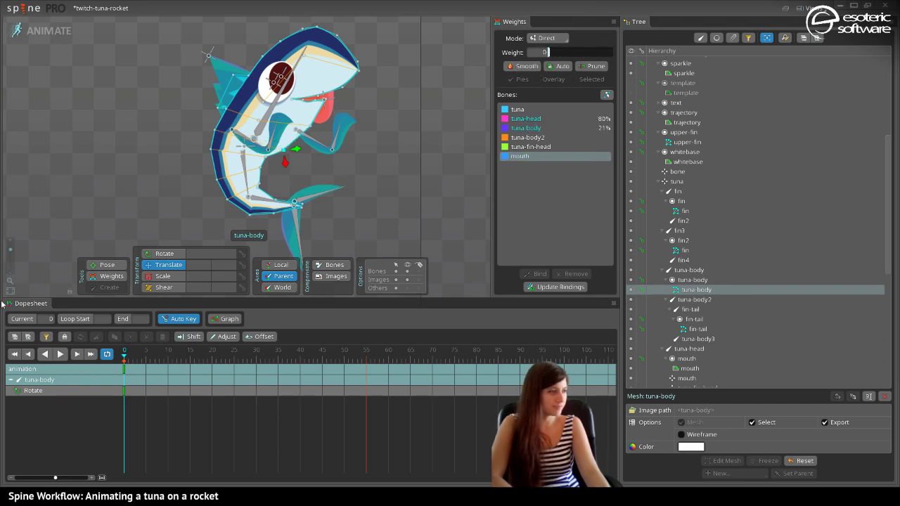
pyautogui.click(109, 276)
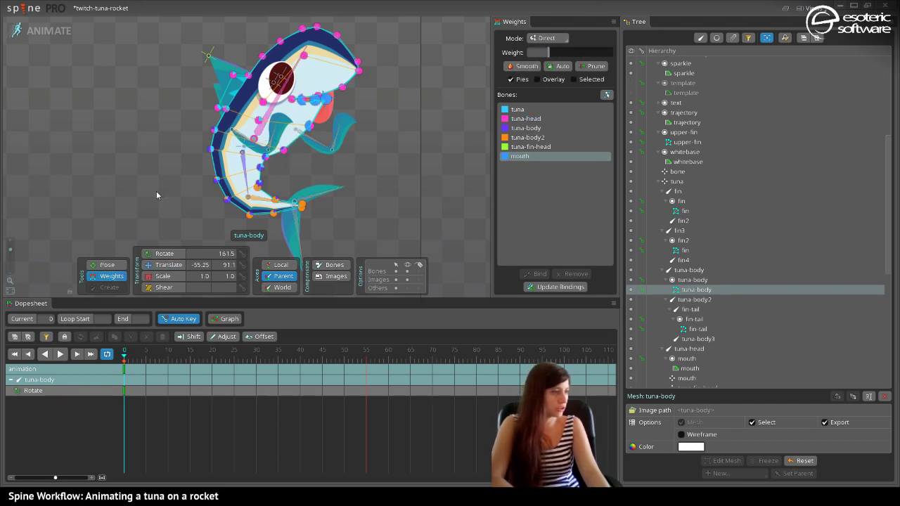
pyautogui.click(281, 152)
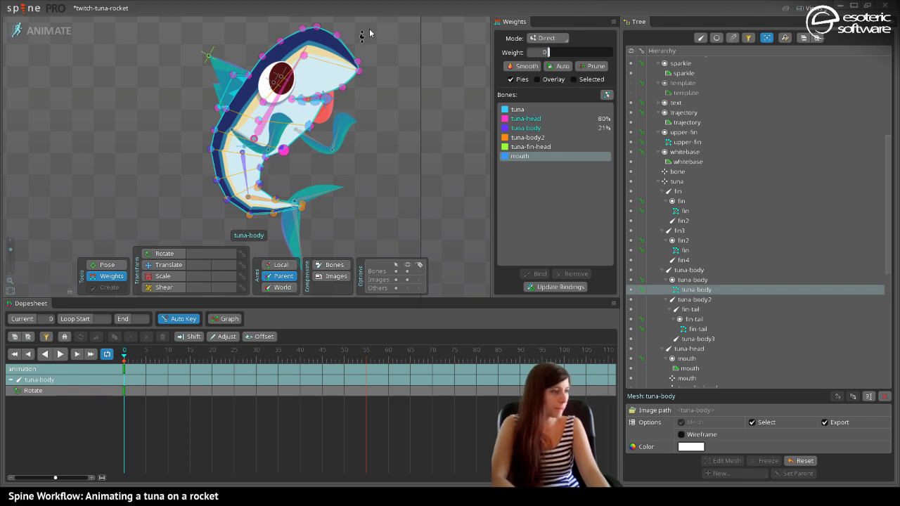
pyautogui.scroll(3, 285, 147)
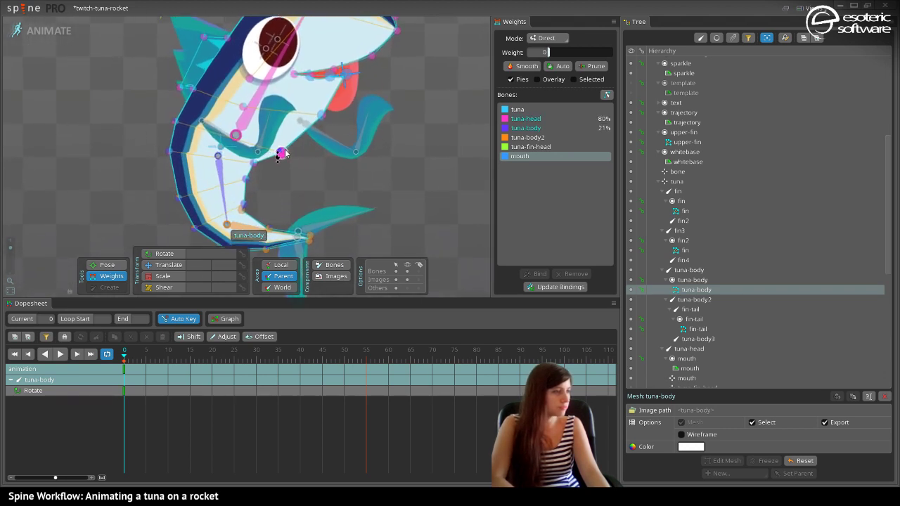
pyautogui.moveTo(554, 52); pyautogui.dragTo(577, 52)
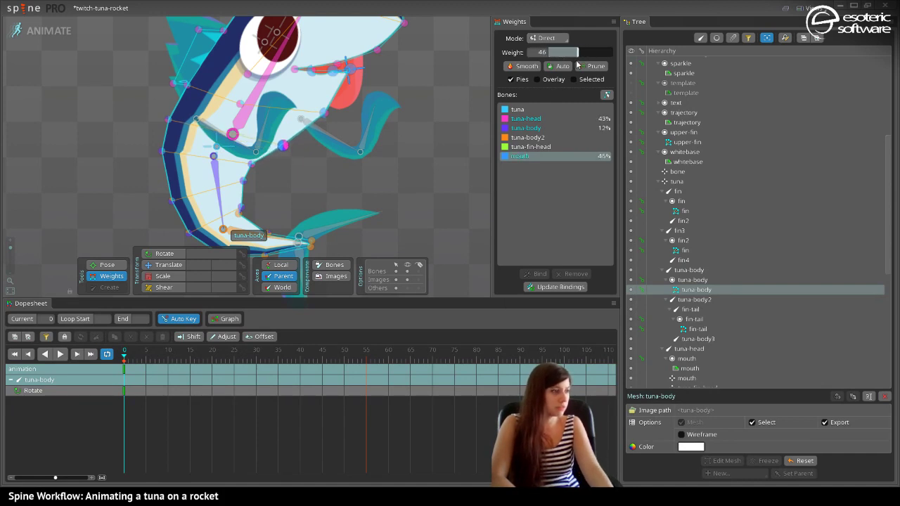
# Translate the mouth bone down to about 122.0, -106.7 at frame 0 to open the jaw and test the throat deformation.
pyautogui.press('space')
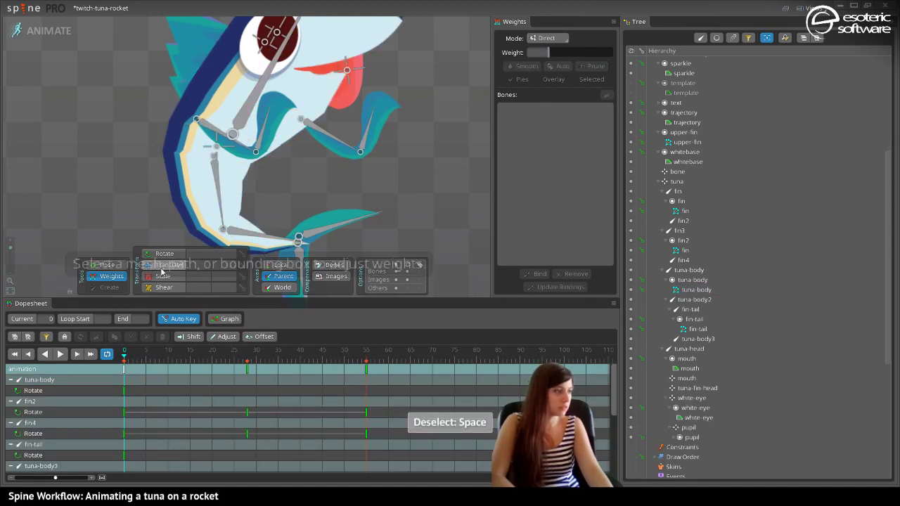
pyautogui.click(355, 70)
pyautogui.click(357, 71)
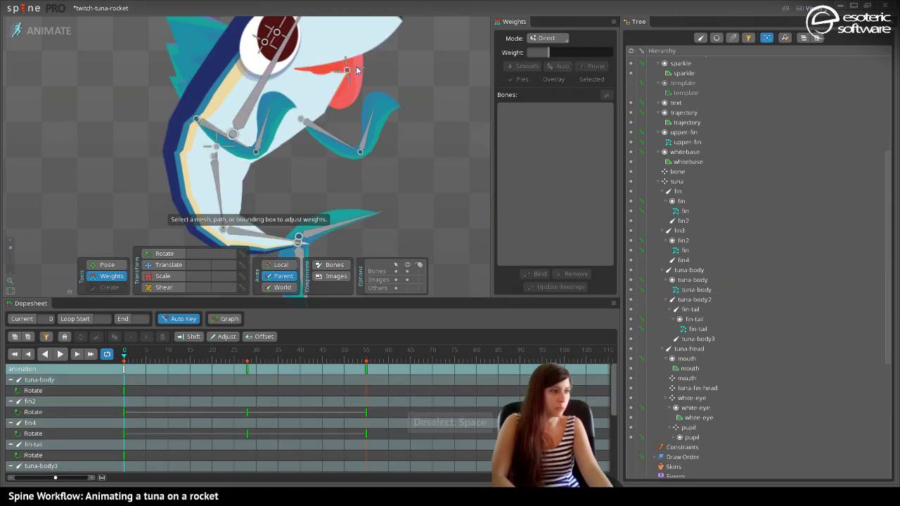
pyautogui.click(355, 70)
pyautogui.click(352, 71)
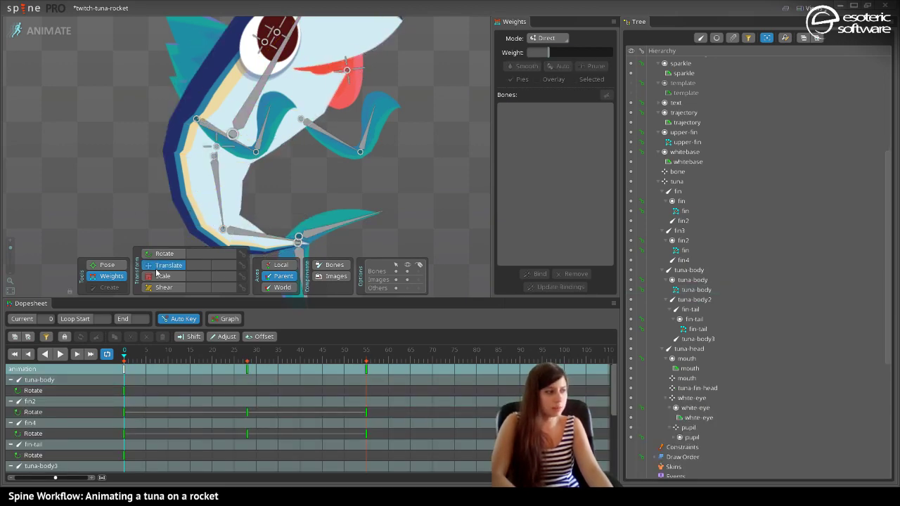
pyautogui.click(348, 71)
pyautogui.click(350, 74)
pyautogui.click(351, 76)
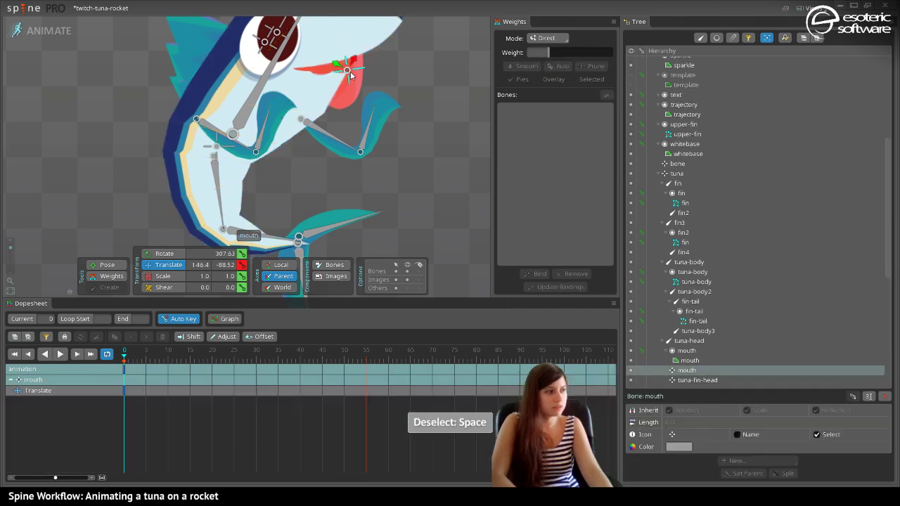
pyautogui.moveTo(351, 76); pyautogui.dragTo(354, 97)
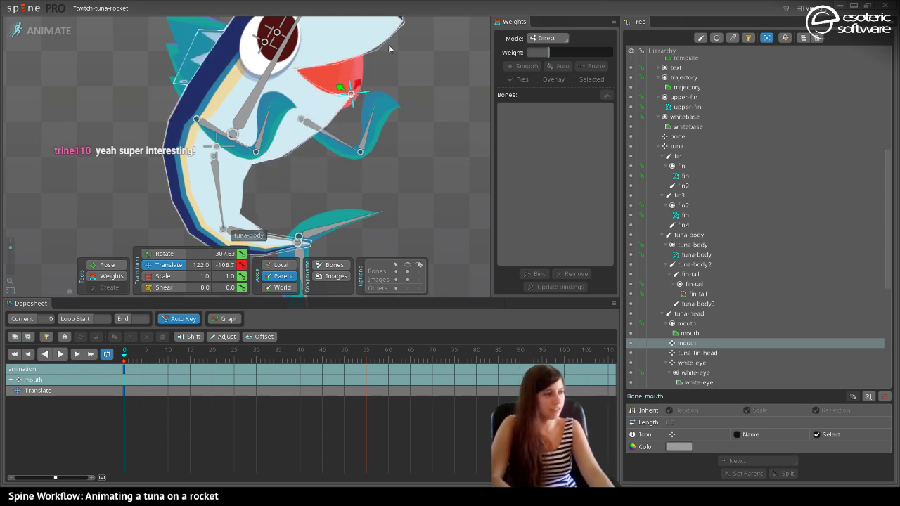
# Return to Setup mode, convert the mouth image attachment to a mesh and open it for mesh editing.
pyautogui.moveTo(396, 64); pyautogui.dragTo(417, 145)
pyautogui.click(9, 21)
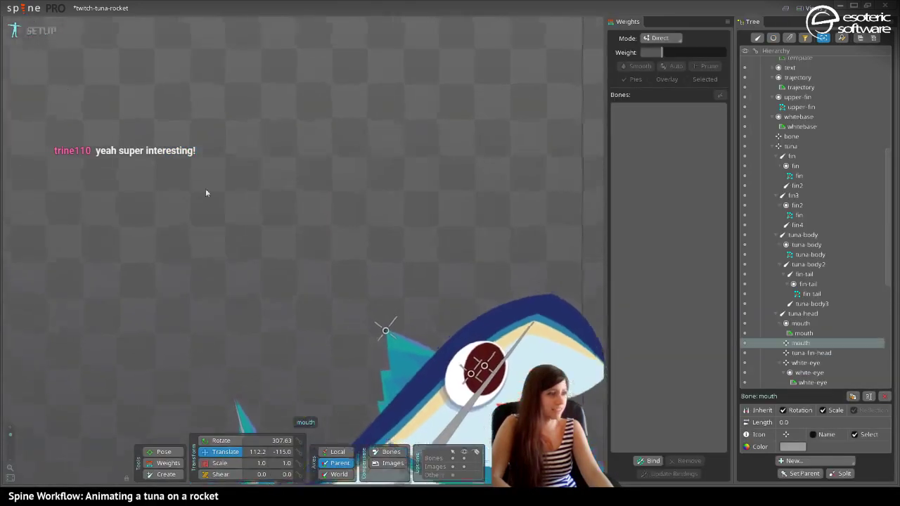
pyautogui.scroll(4, 362, 171)
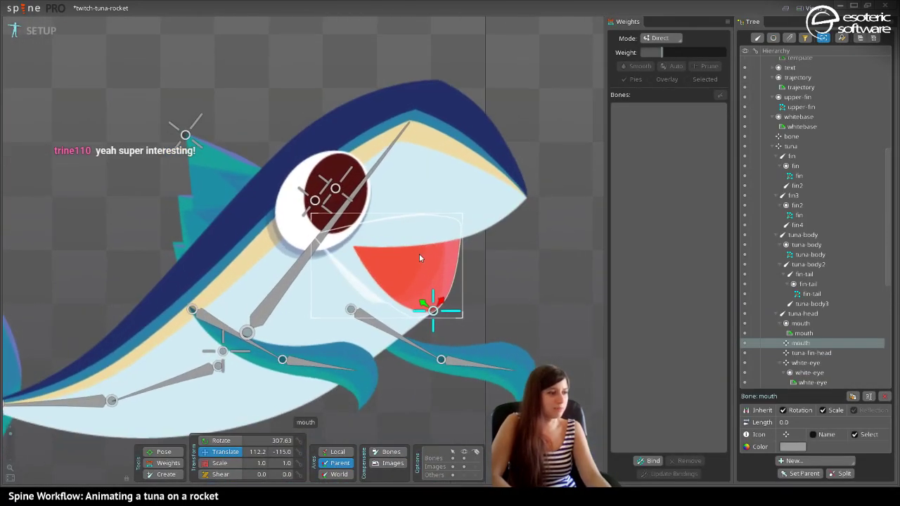
pyautogui.click(419, 254)
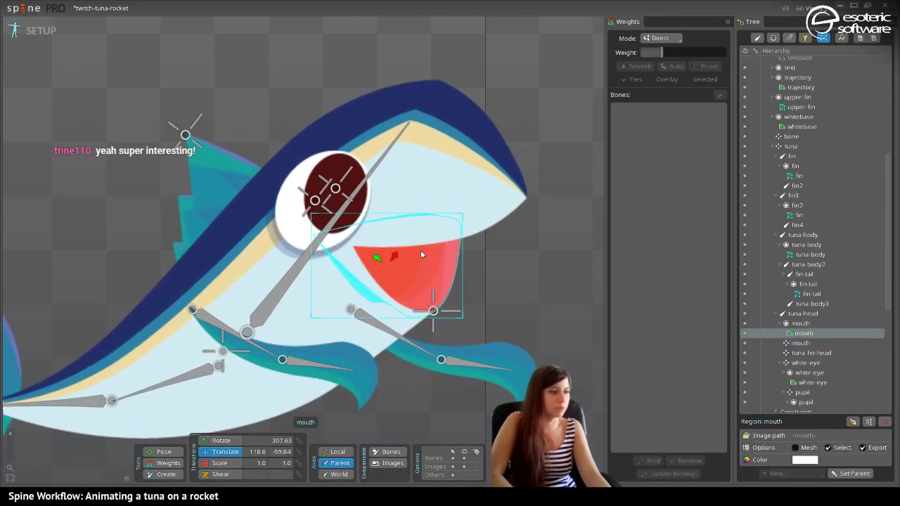
pyautogui.click(803, 450)
pyautogui.click(782, 460)
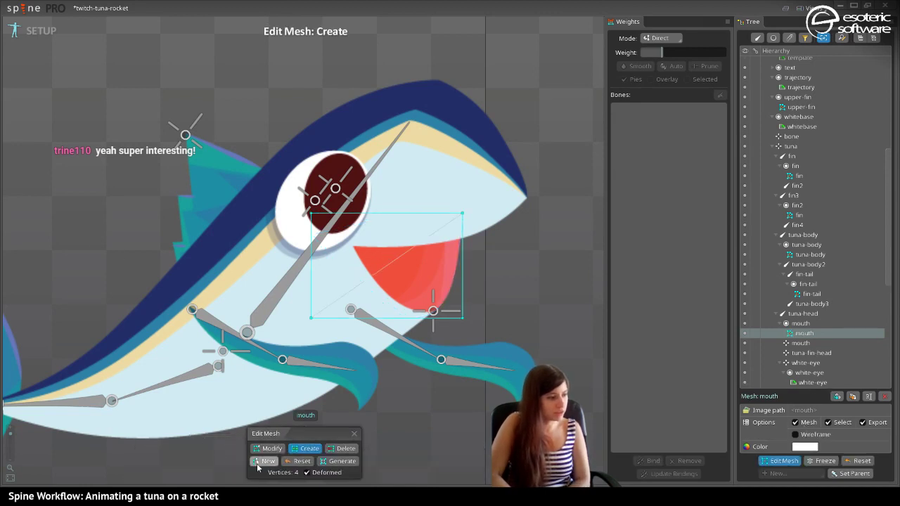
# Replace the mouth mesh's rectangular hull with a new six-vertex outline following the red mouth shape closely.
pyautogui.click(265, 462)
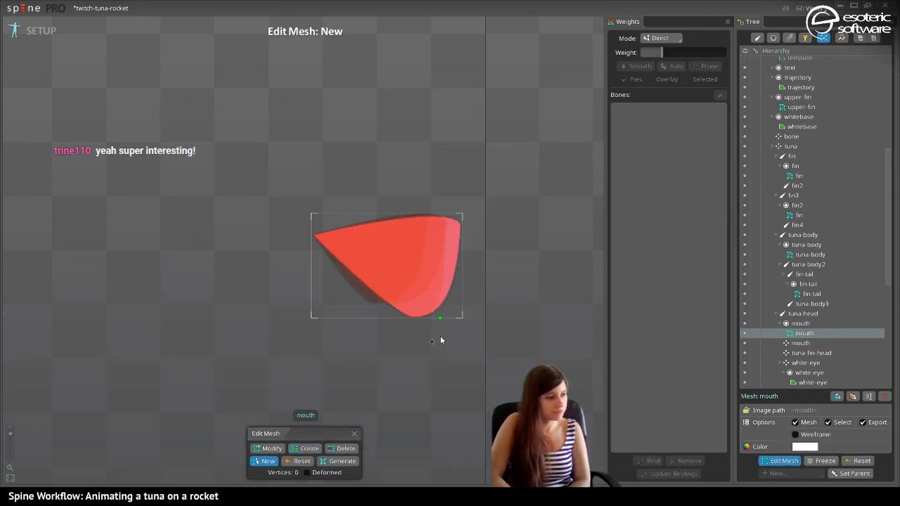
pyautogui.click(472, 217)
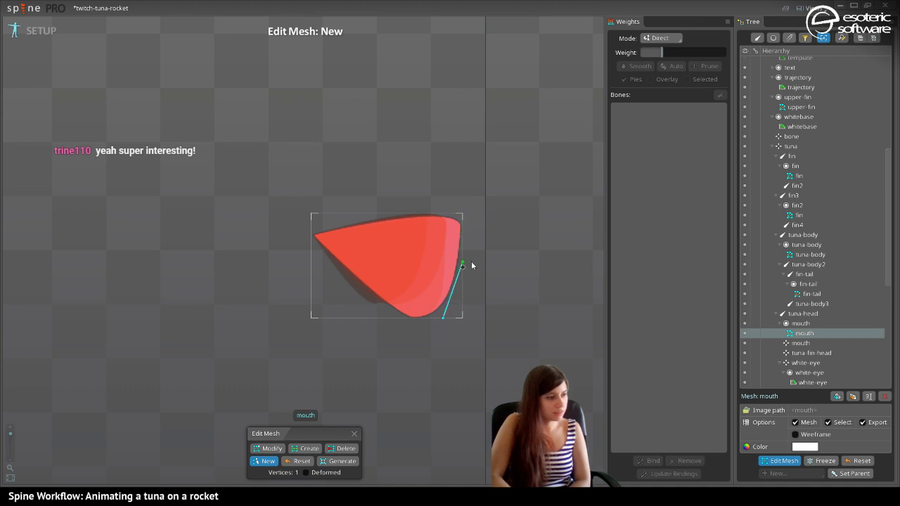
pyautogui.click(471, 261)
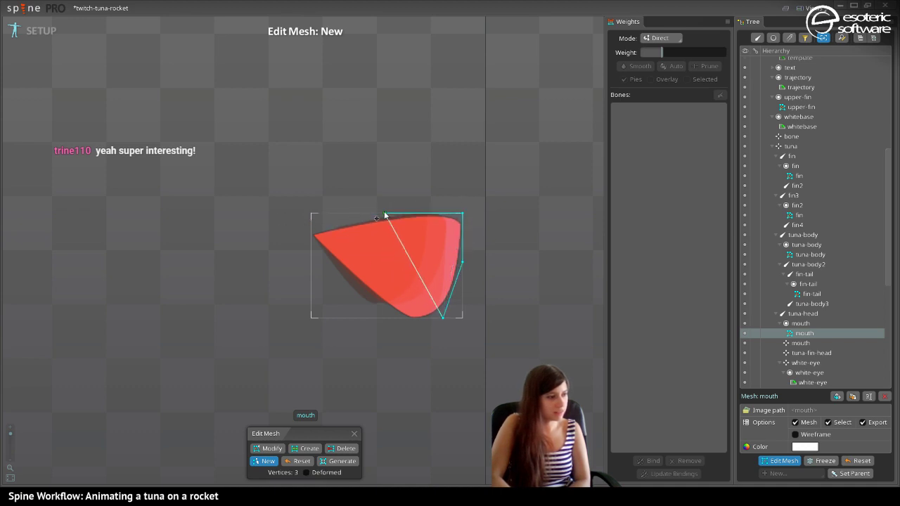
pyautogui.click(380, 213)
pyautogui.click(289, 238)
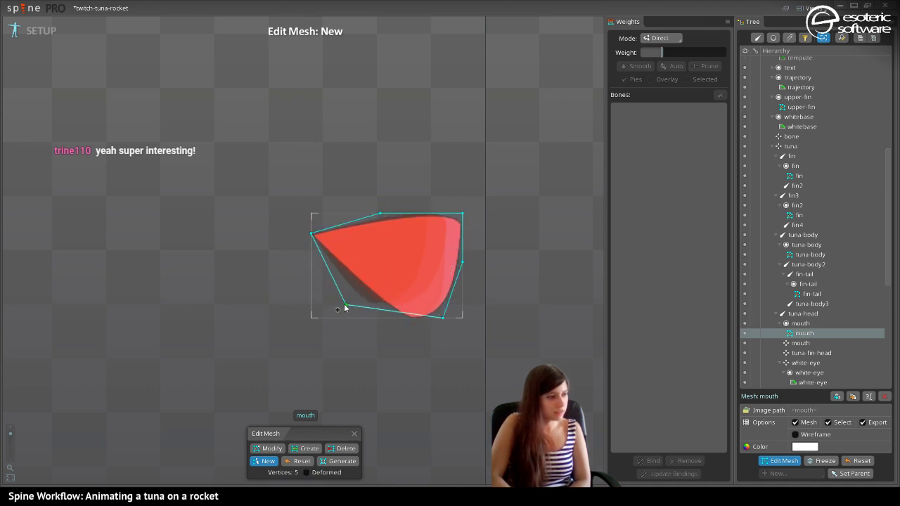
pyautogui.click(365, 293)
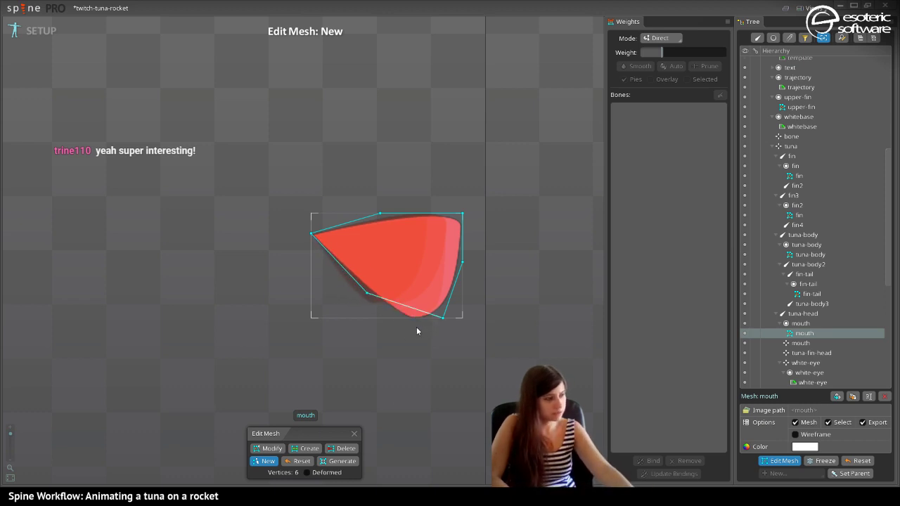
pyautogui.hotkey('ctrl', 'z')
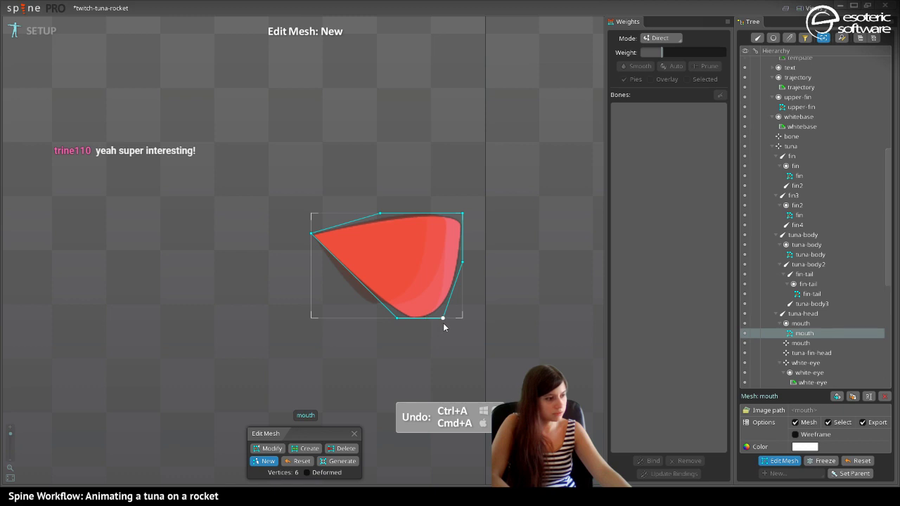
pyautogui.click(443, 320)
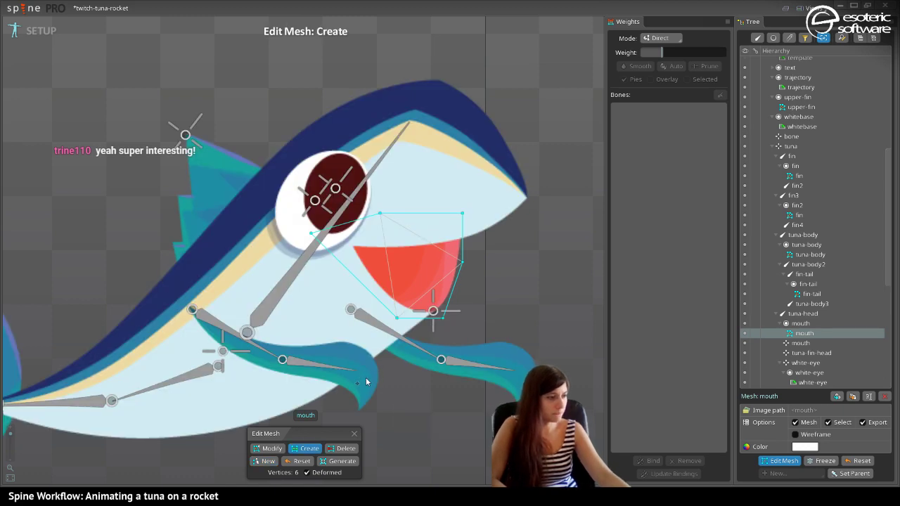
pyautogui.scroll(10, 439, 320)
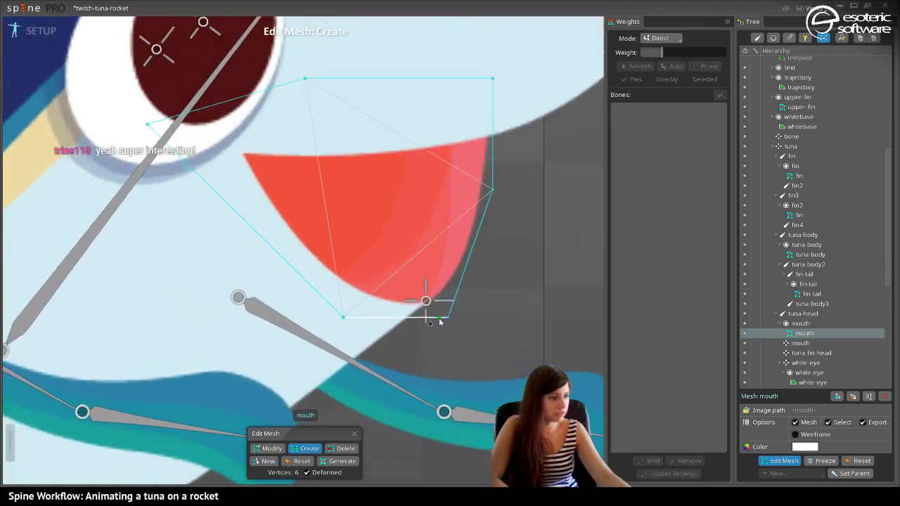
pyautogui.scroll(-3, 427, 325)
pyautogui.scroll(3, 386, 227)
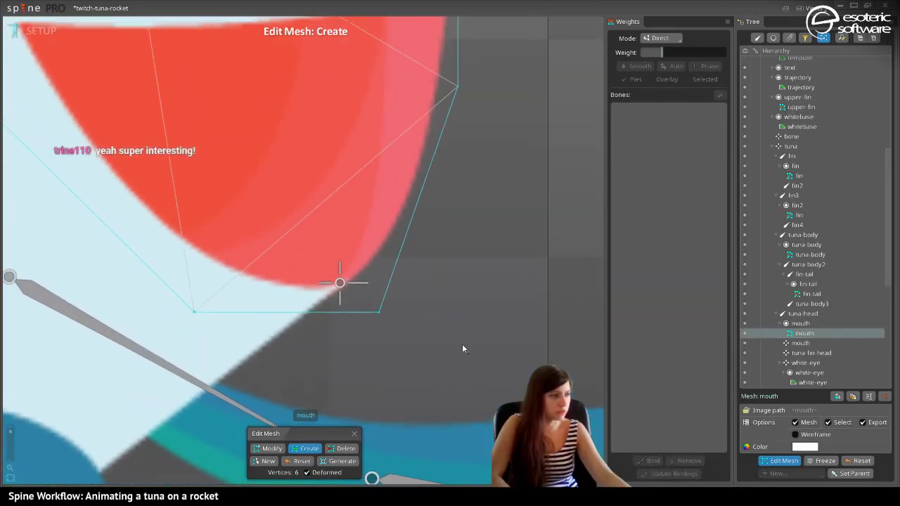
# Add a vertex to the mouth mesh at the mouth bone's position, undo an extra edge vertex, and finish mesh editing.
pyautogui.click(780, 461)
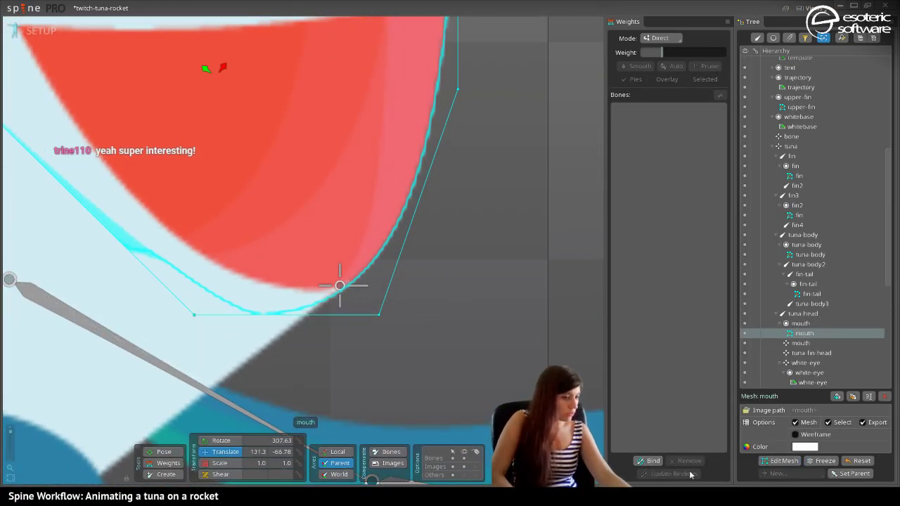
pyautogui.click(783, 461)
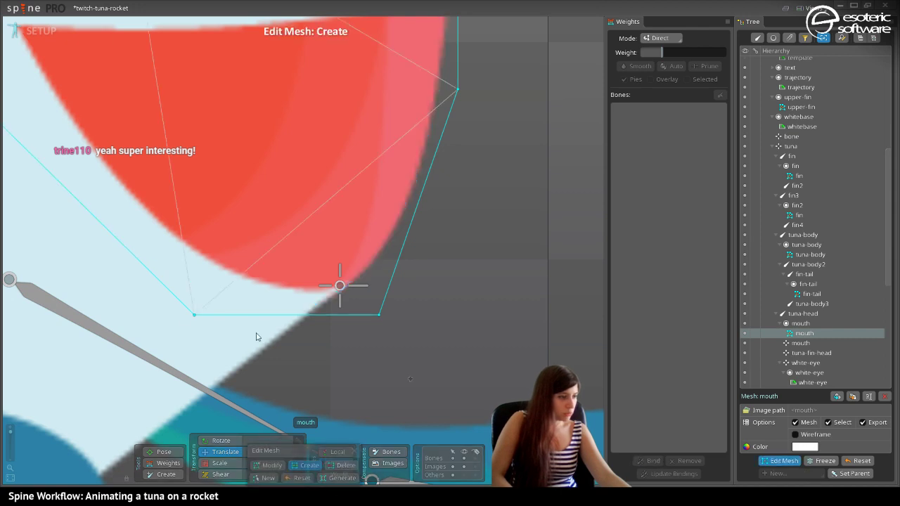
pyautogui.click(339, 286)
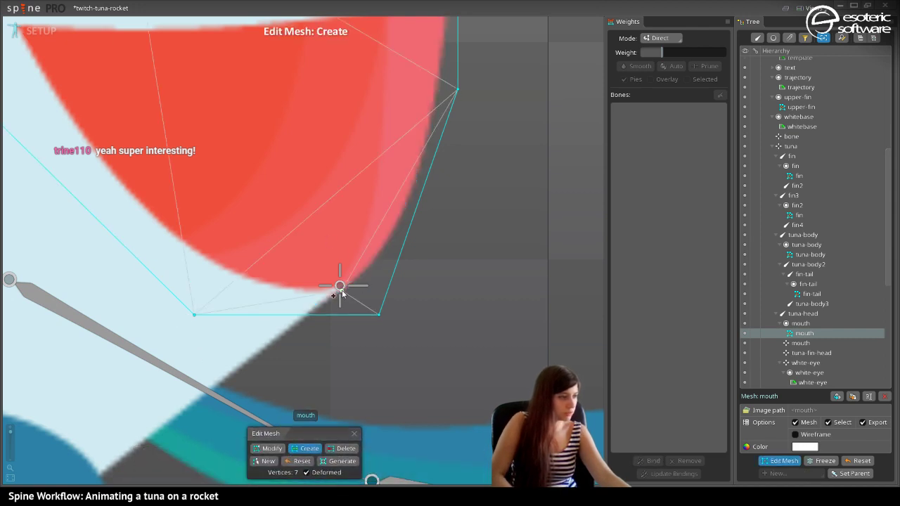
pyautogui.click(403, 243)
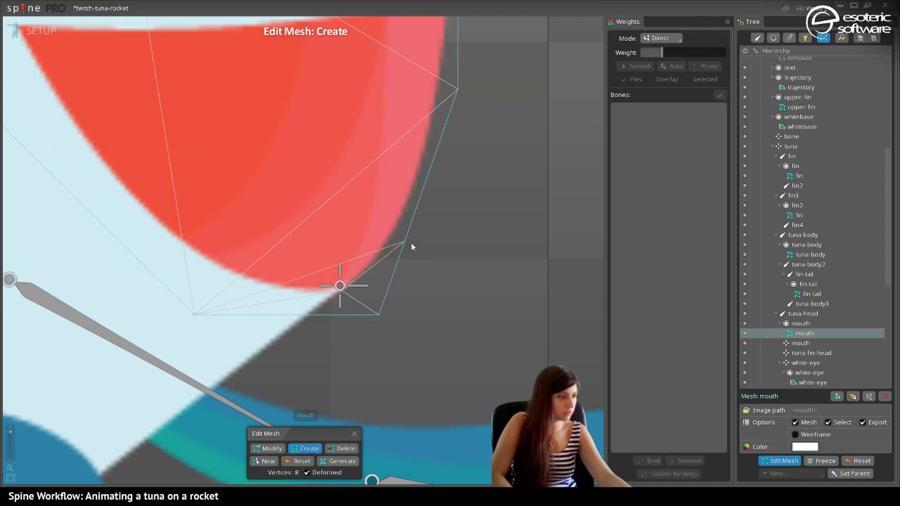
pyautogui.hotkey('ctrl', 'z')
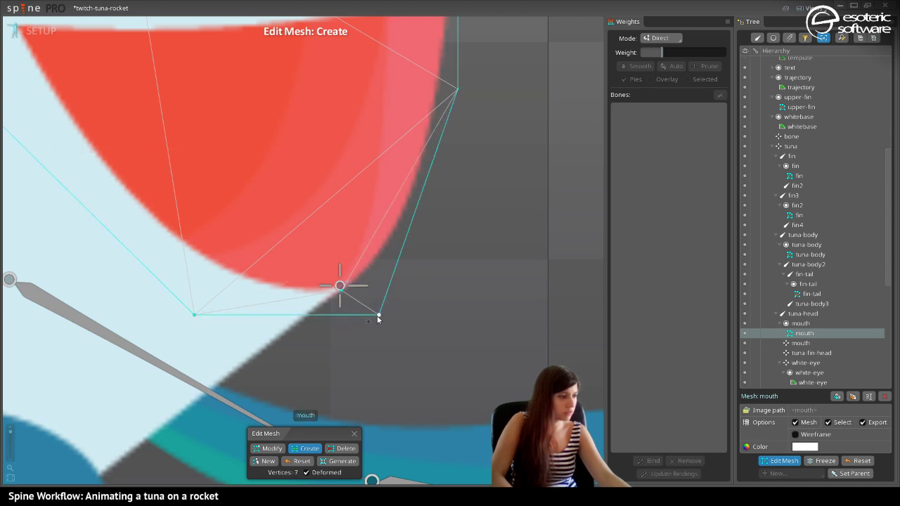
pyautogui.press('Escape')
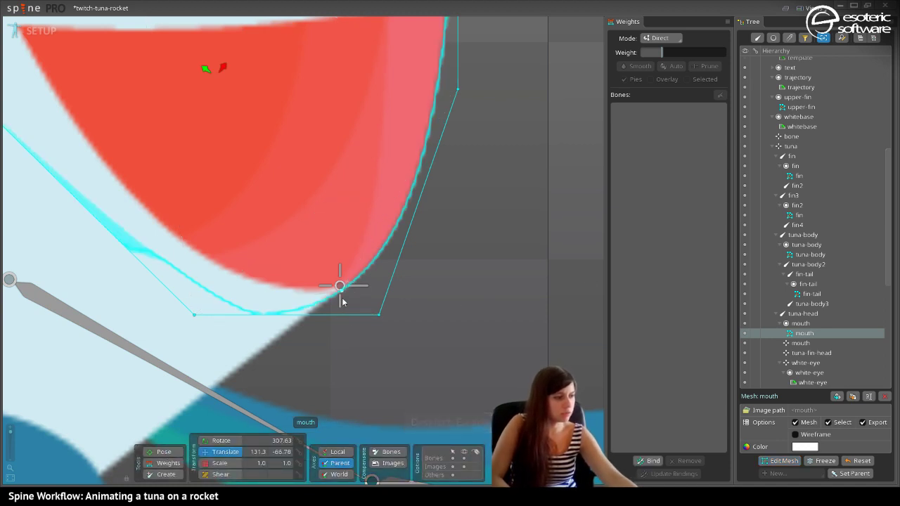
pyautogui.scroll(-5, 353, 278)
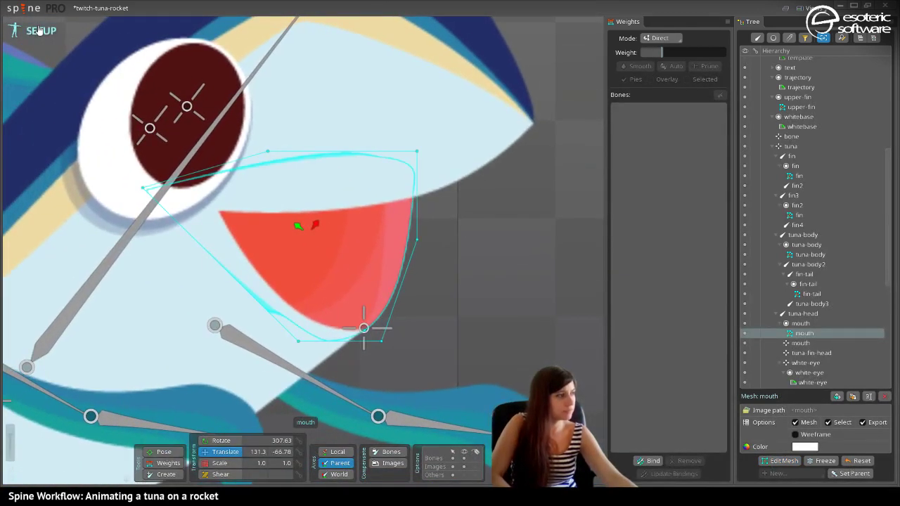
# Bind the mouth mesh to the tuna-head and mouth bones with automatic weights.
pyautogui.click(648, 461)
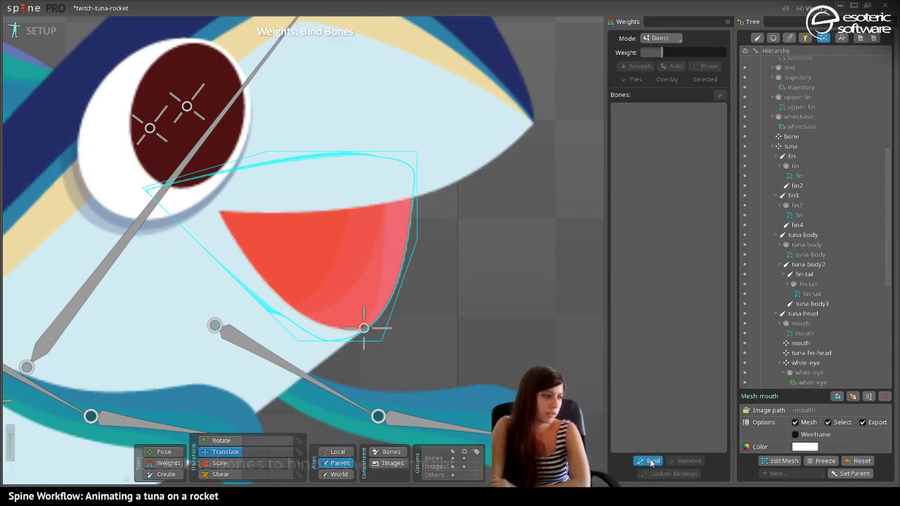
pyautogui.click(359, 312)
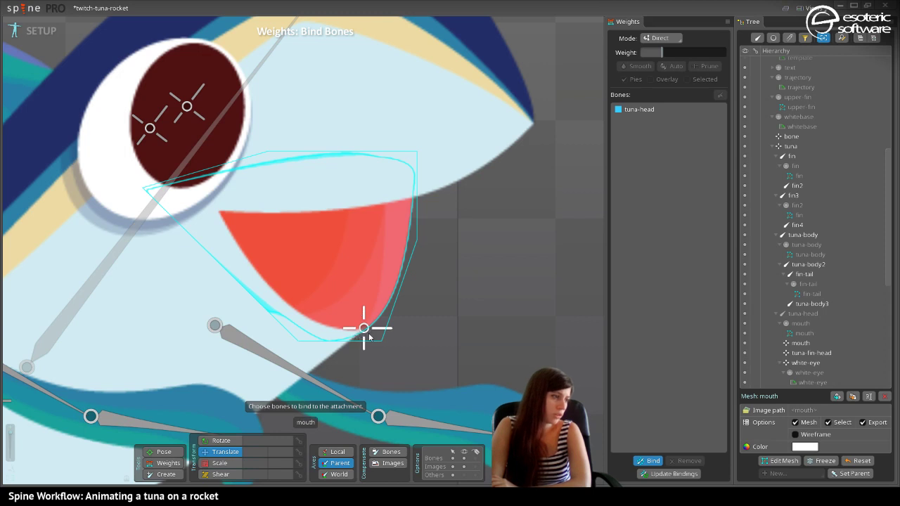
pyautogui.click(364, 326)
pyautogui.click(648, 462)
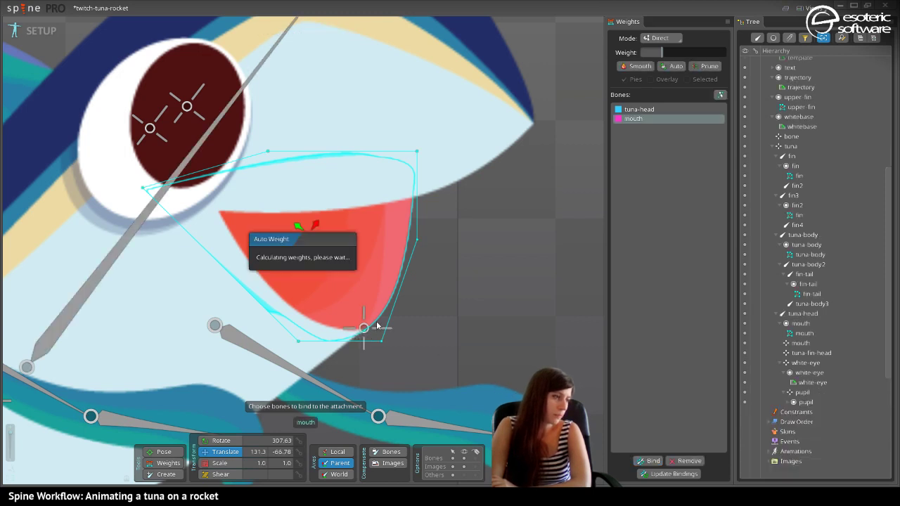
# In Animate mode at frame 0, translate the mouth bone down to about 27.71, -159.7 to pull the mouth wide open.
pyautogui.click(32, 30)
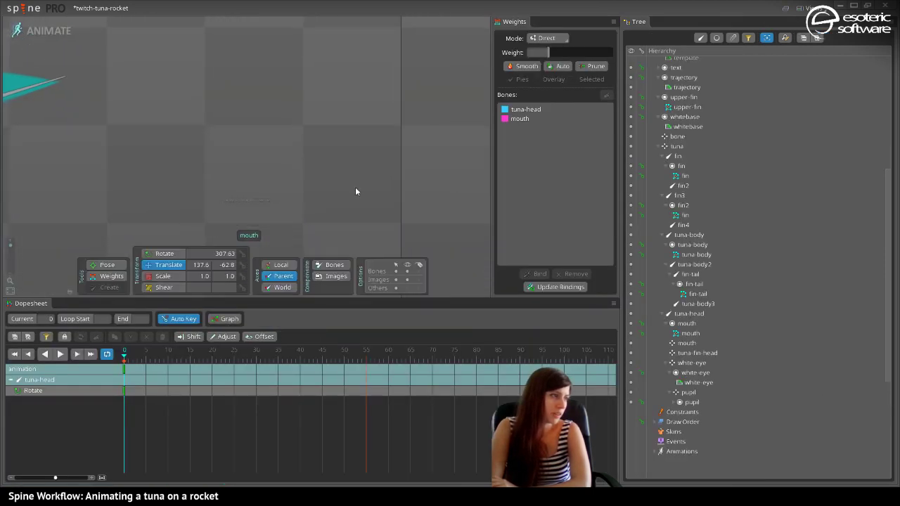
pyautogui.scroll(-5, 310, 188)
pyautogui.moveTo(139, 143); pyautogui.dragTo(276, 341)
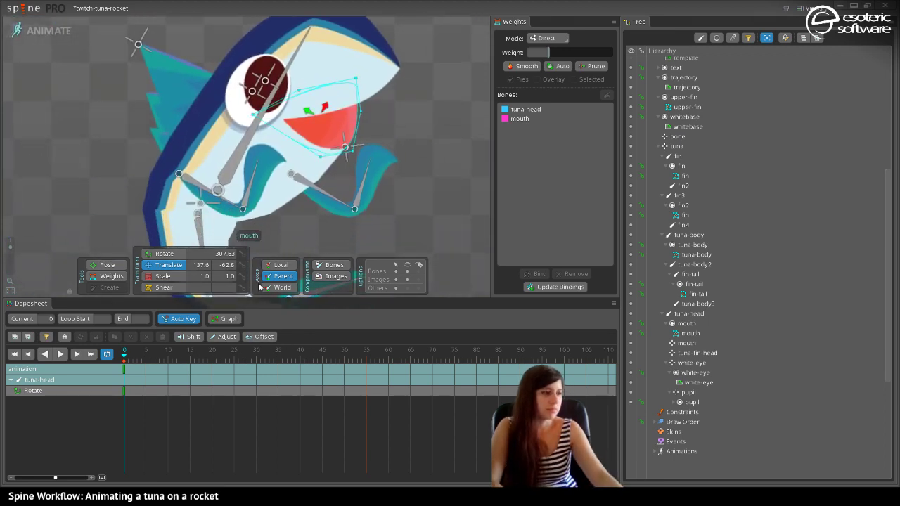
pyautogui.press('space')
pyautogui.click(406, 270)
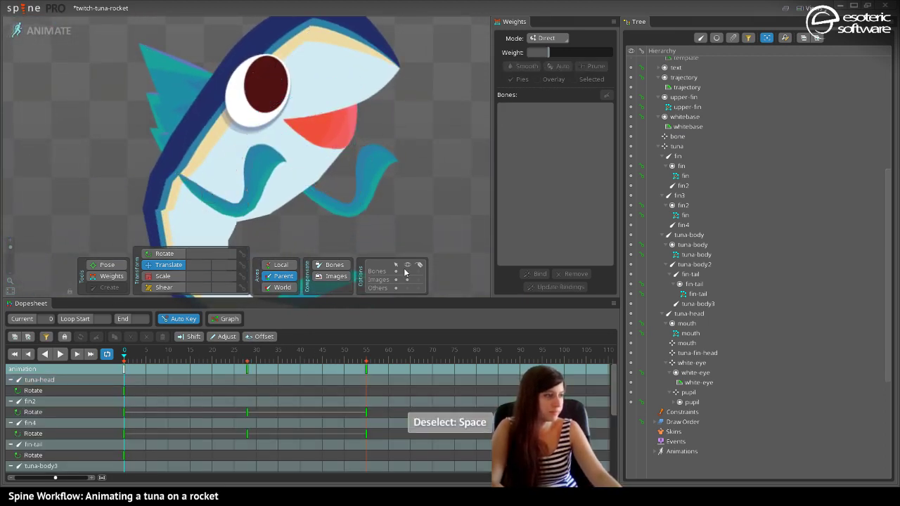
pyautogui.click(349, 147)
pyautogui.moveTo(349, 147); pyautogui.dragTo(342, 234)
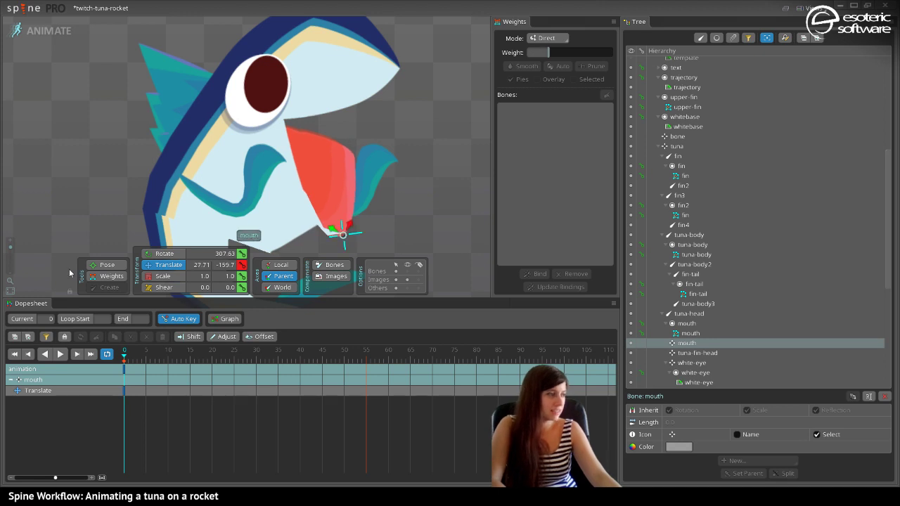
# Set the two upper mouth mesh vertices to 100% tuna-head weight so the upper lip follows the head.
pyautogui.click(355, 176)
pyautogui.click(355, 147)
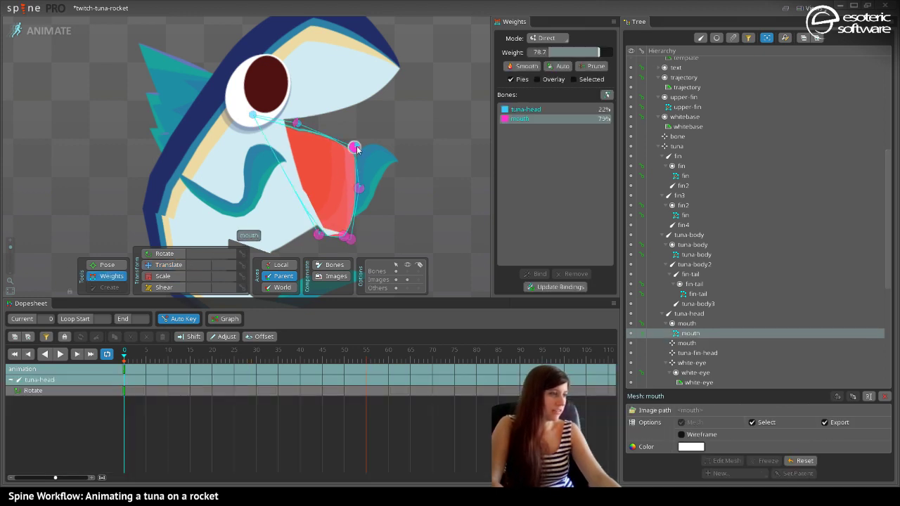
pyautogui.click(543, 109)
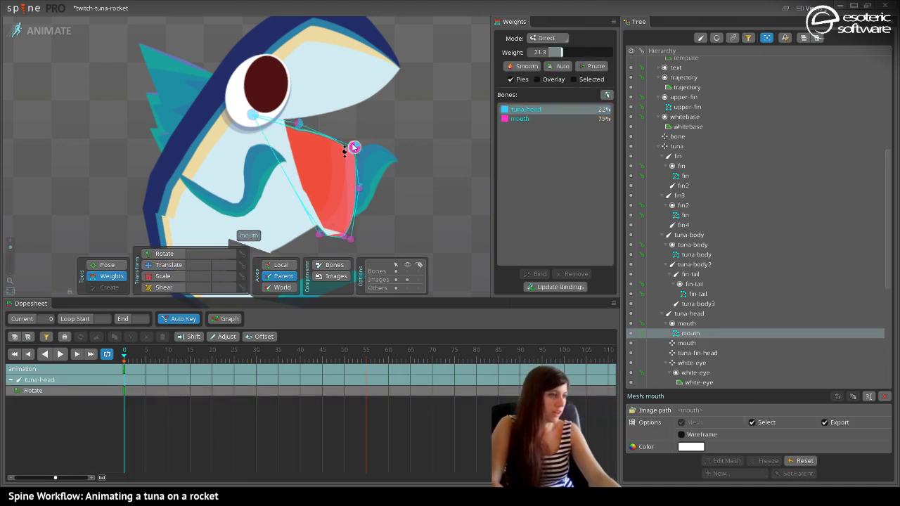
pyautogui.moveTo(355, 147); pyautogui.dragTo(392, 51)
pyautogui.moveTo(305, 128); pyautogui.dragTo(348, 45)
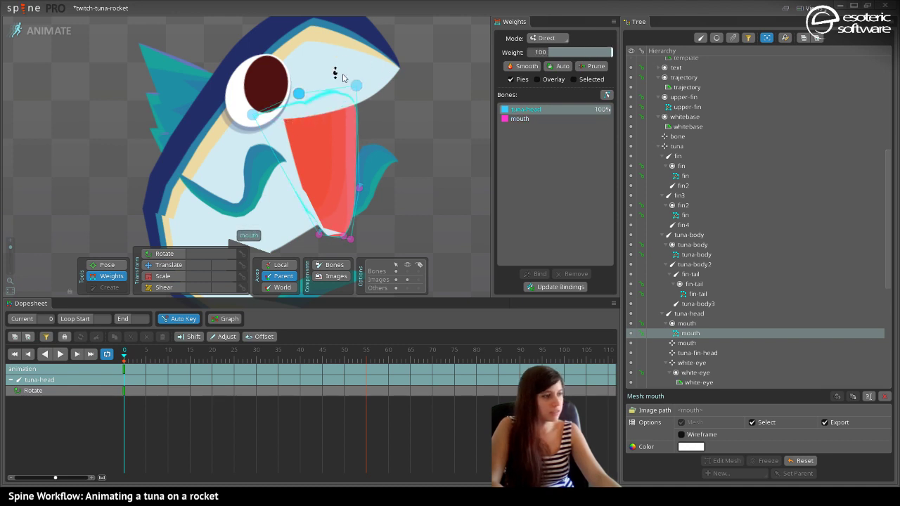
pyautogui.click(450, 122)
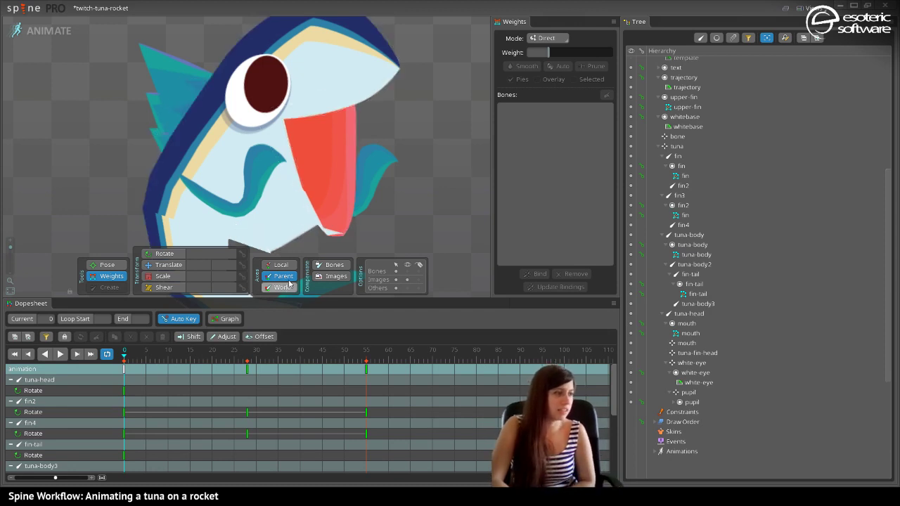
# Move the mouth bone back up to about 131.5, -101.3 so the mouth is nearly closed.
pyautogui.scroll(1, 288, 206)
pyautogui.scroll(1, 292, 218)
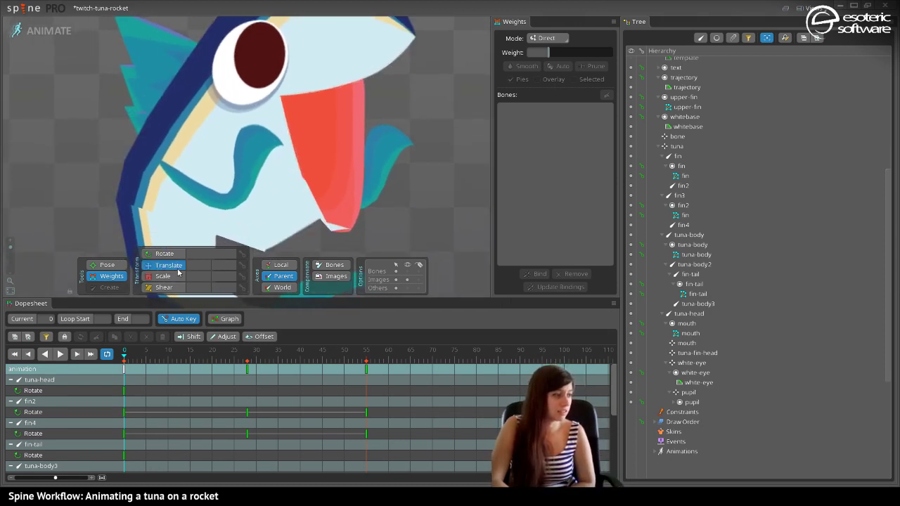
pyautogui.click(304, 239)
pyautogui.moveTo(349, 235); pyautogui.dragTo(350, 117)
pyautogui.scroll(3, 351, 117)
pyautogui.scroll(2, 319, 134)
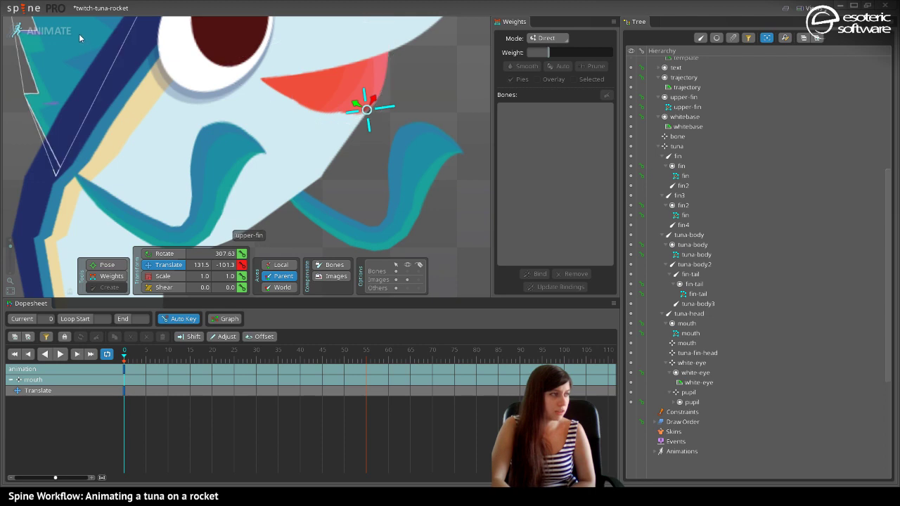
# In Setup mode, add a vertex to the tuna-body mesh midway along the curved lower edge of the mouth.
pyautogui.click(42, 30)
pyautogui.moveTo(476, 348); pyautogui.dragTo(222, 50)
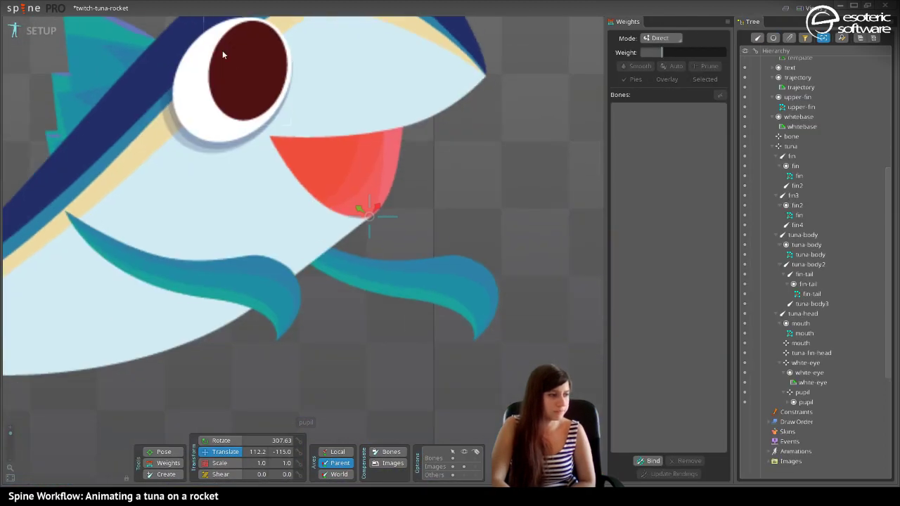
pyautogui.scroll(4, 348, 327)
pyautogui.click(158, 227)
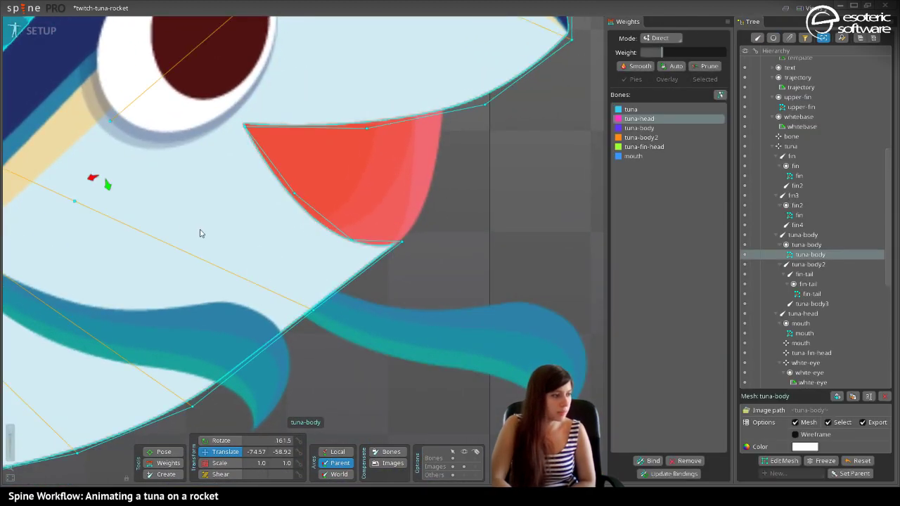
pyautogui.click(783, 460)
pyautogui.scroll(3, 296, 286)
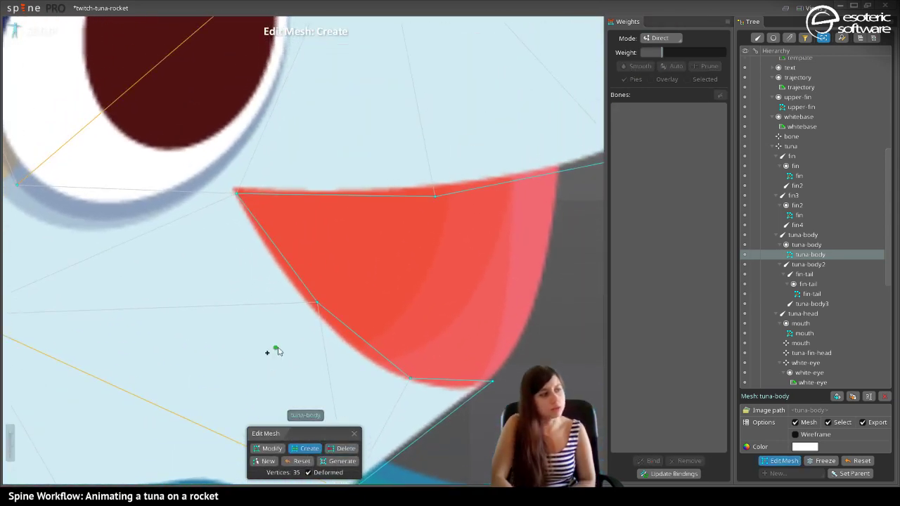
pyautogui.click(361, 344)
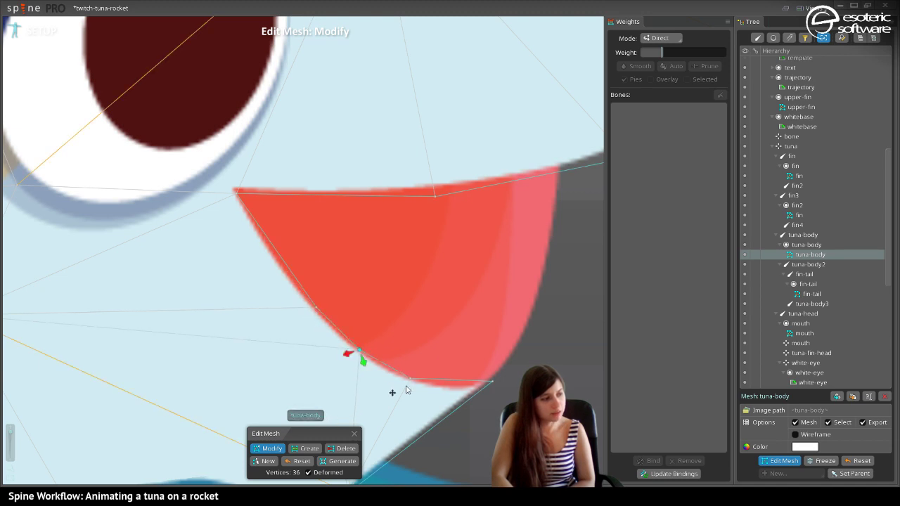
# Add another tuna-body mesh vertex on the mouth's lower edge near the chin tip, and finish mesh editing.
pyautogui.click(306, 449)
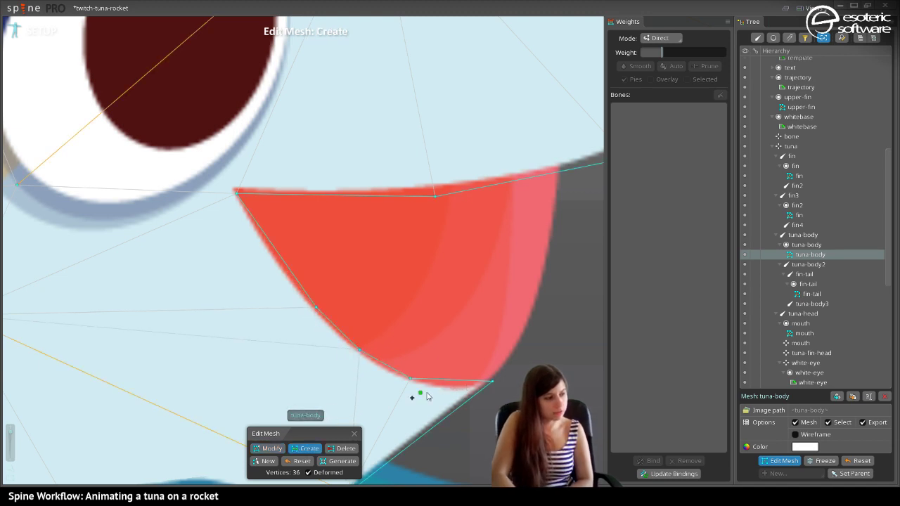
pyautogui.click(268, 449)
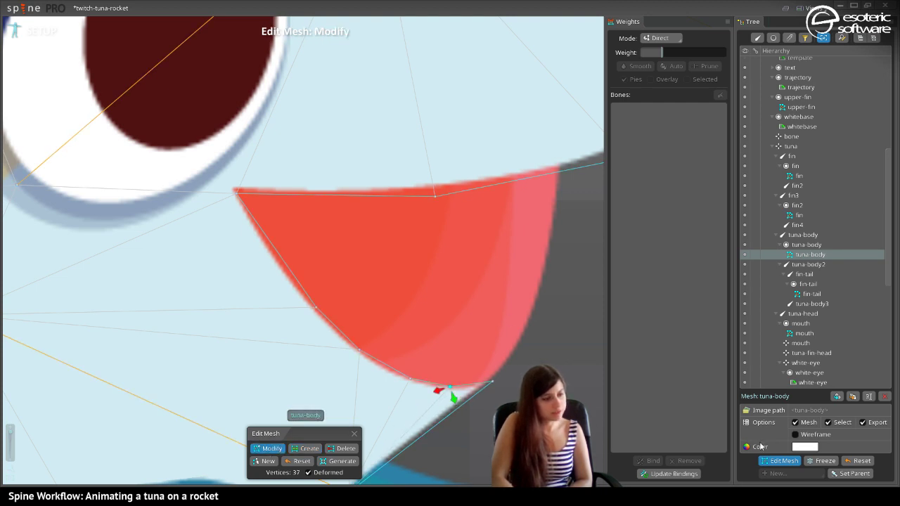
pyautogui.click(781, 461)
pyautogui.scroll(-3, 401, 324)
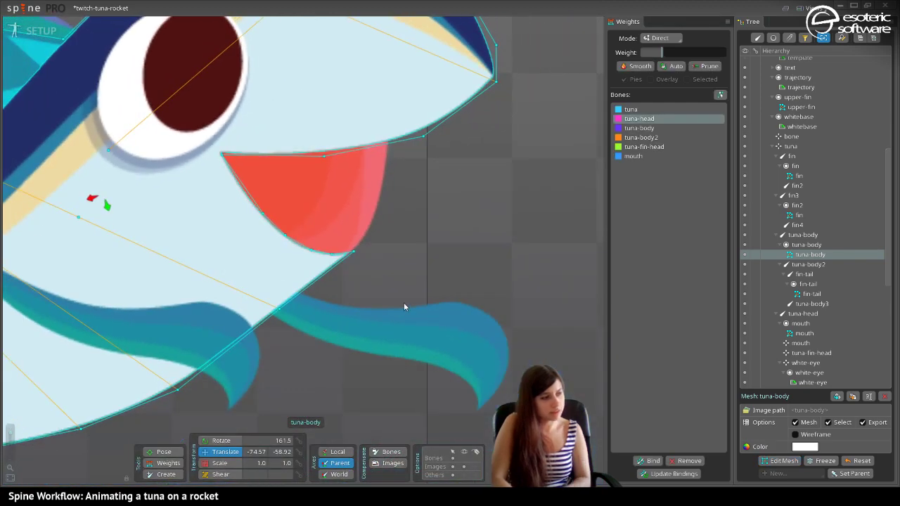
pyautogui.press('space')
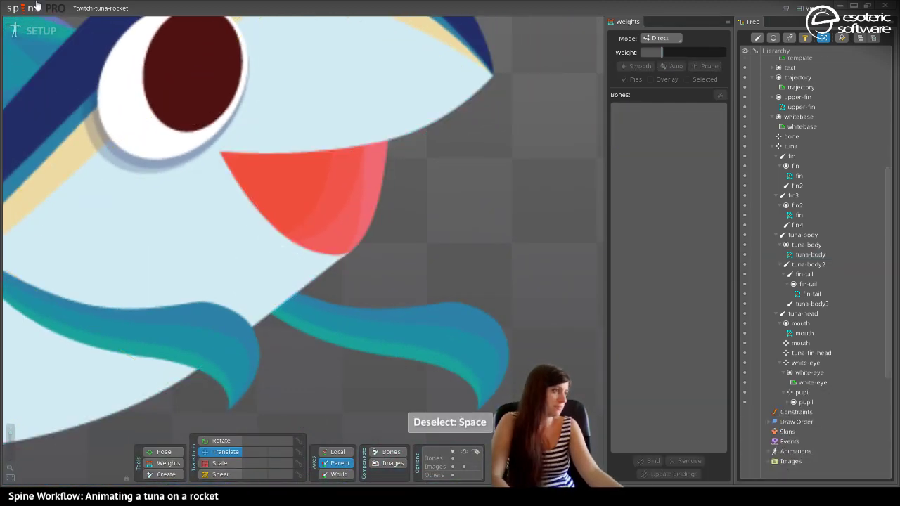
# In Animate mode, adjust the lower-lip vertex of the tuna-body mesh to about 10% tuna-head and 91% mouth weight.
pyautogui.click(43, 31)
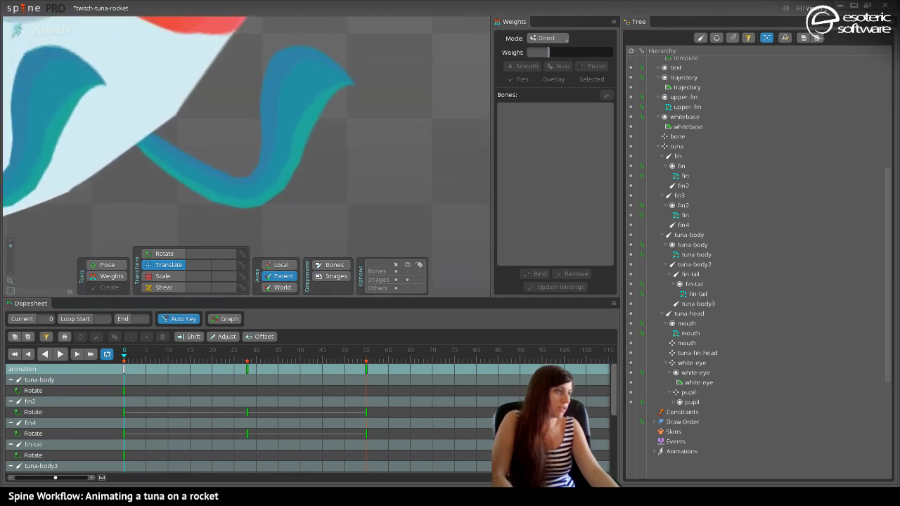
pyautogui.scroll(3, 311, 213)
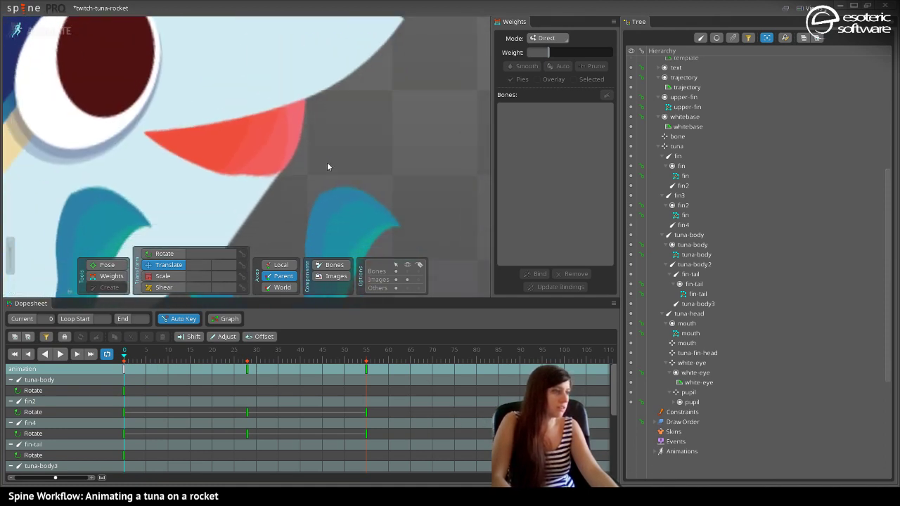
pyautogui.click(249, 178)
pyautogui.moveTo(252, 173); pyautogui.dragTo(264, 165)
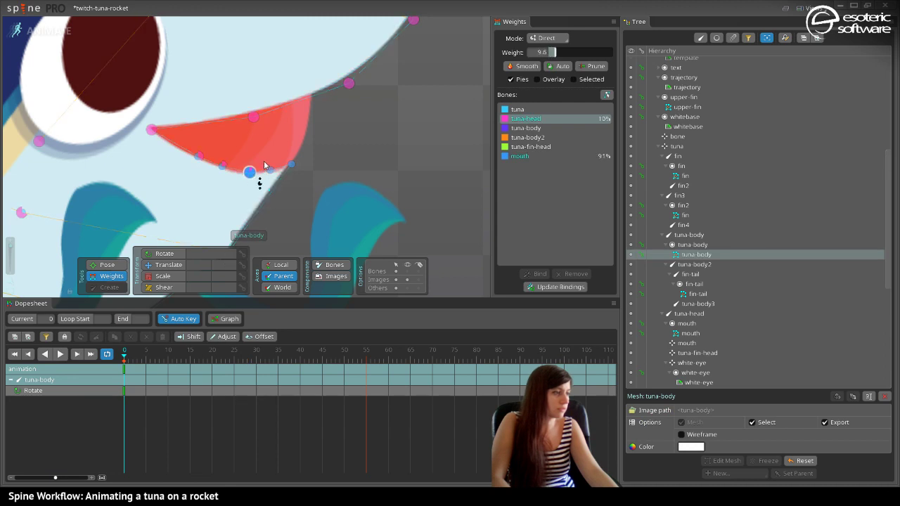
pyautogui.press('space')
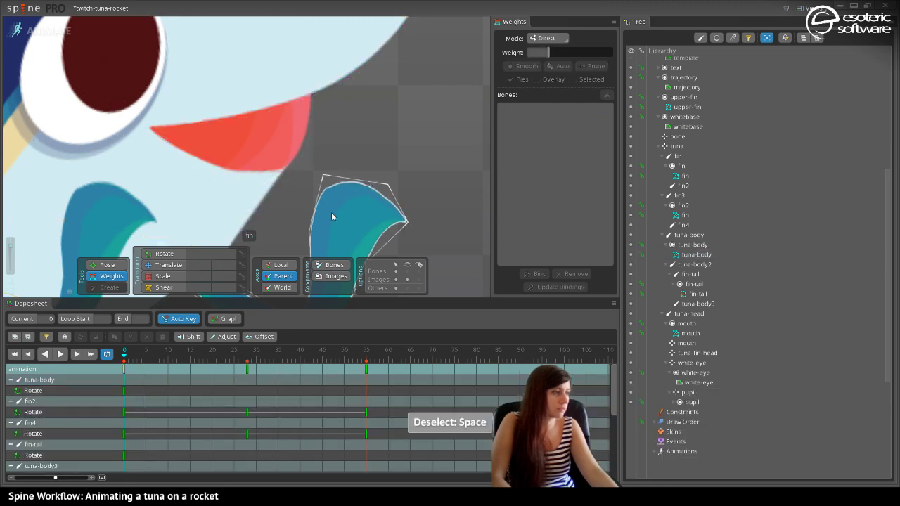
# Pull the mouth bone down to test the opening, and settle it at about 115.2, -112.1 at frame 0.
pyautogui.click(285, 169)
pyautogui.moveTo(286, 170); pyautogui.dragTo(300, 249)
pyautogui.scroll(-5, 321, 149)
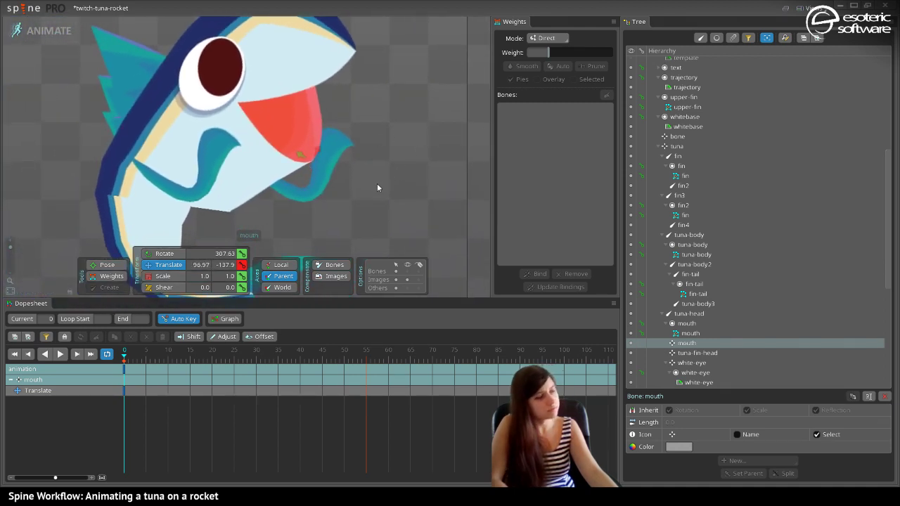
pyautogui.press('space')
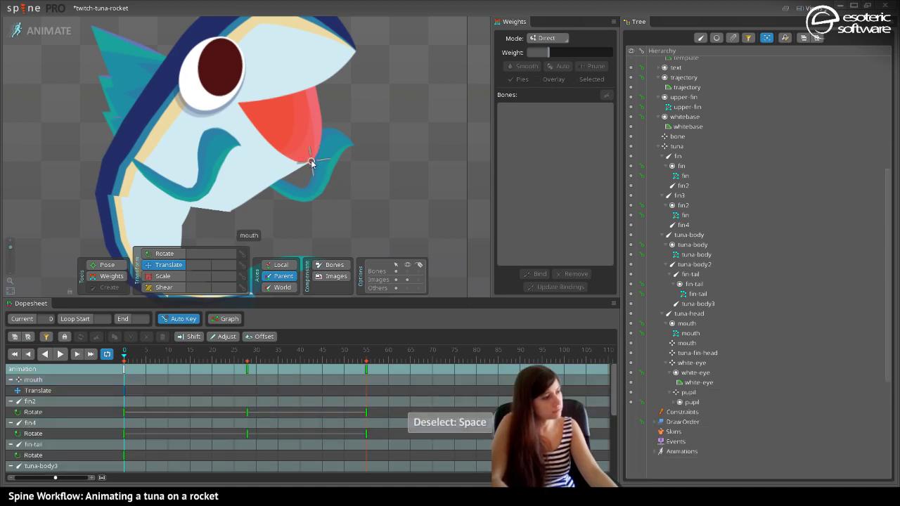
pyautogui.moveTo(312, 162)
pyautogui.mouseDown()
pyautogui.moveTo(288, 138)
pyautogui.moveTo(304, 130)
pyautogui.moveTo(293, 109)
pyautogui.moveTo(302, 61)
pyautogui.moveTo(299, 166)
pyautogui.moveTo(304, 80)
pyautogui.moveTo(321, 121)
pyautogui.moveTo(312, 110)
pyautogui.moveTo(299, 133)
pyautogui.moveTo(300, 94)
pyautogui.moveTo(301, 160)
pyautogui.mouseUp()
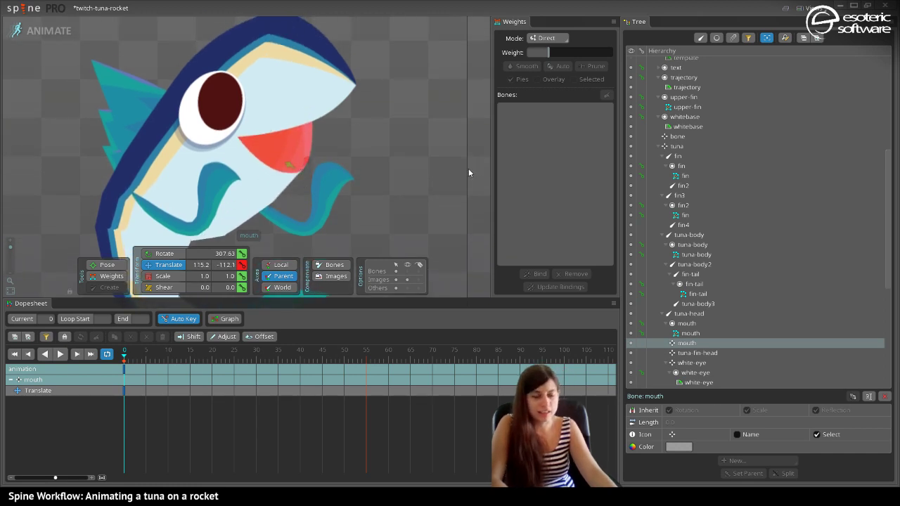
# Raise the tuna-head weight of the tuna-body mesh's belly vertex at the front of the inner bend to about 40%.
pyautogui.press('space')
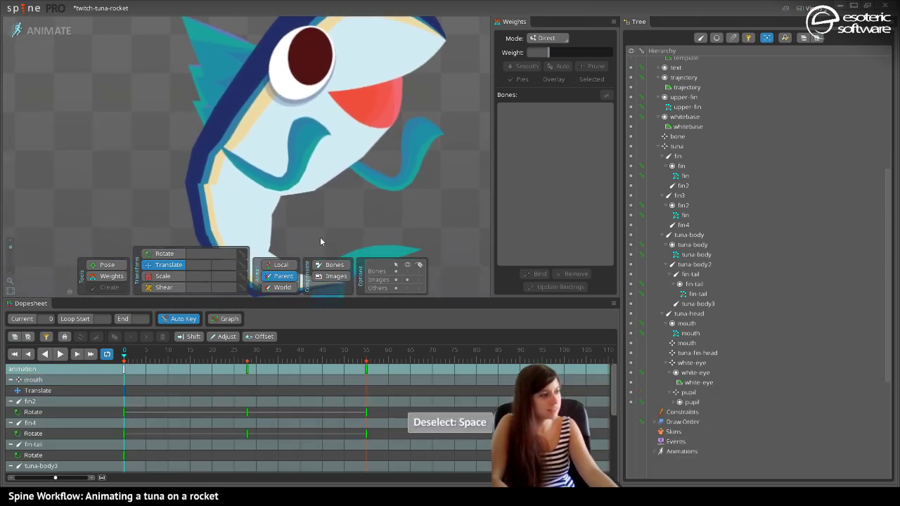
pyautogui.click(308, 206)
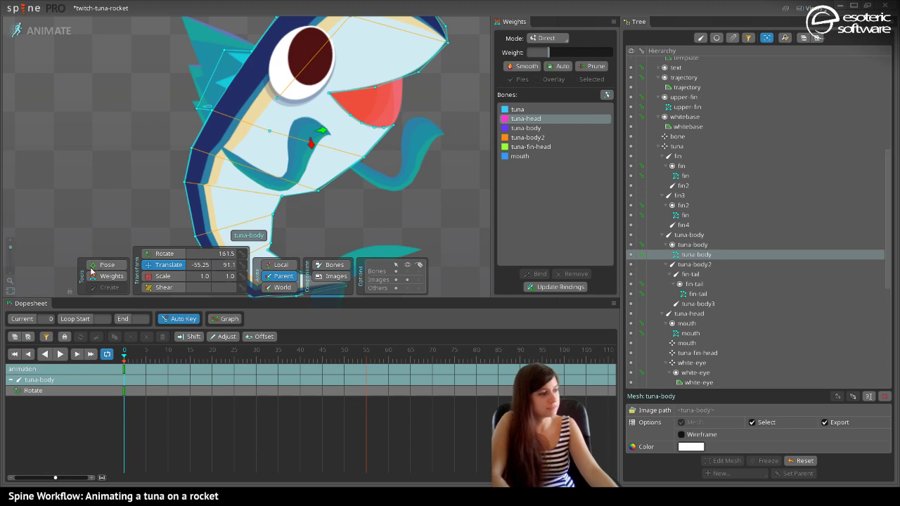
pyautogui.click(109, 277)
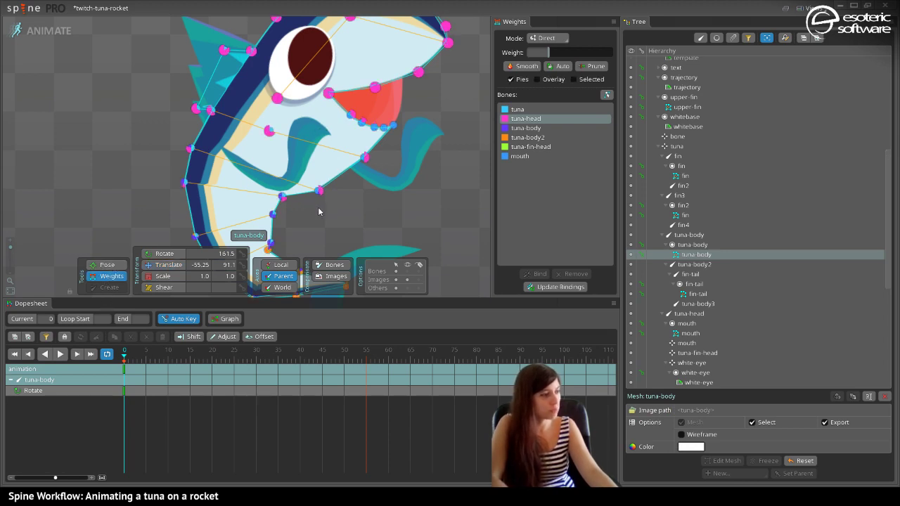
pyautogui.scroll(1, 318, 210)
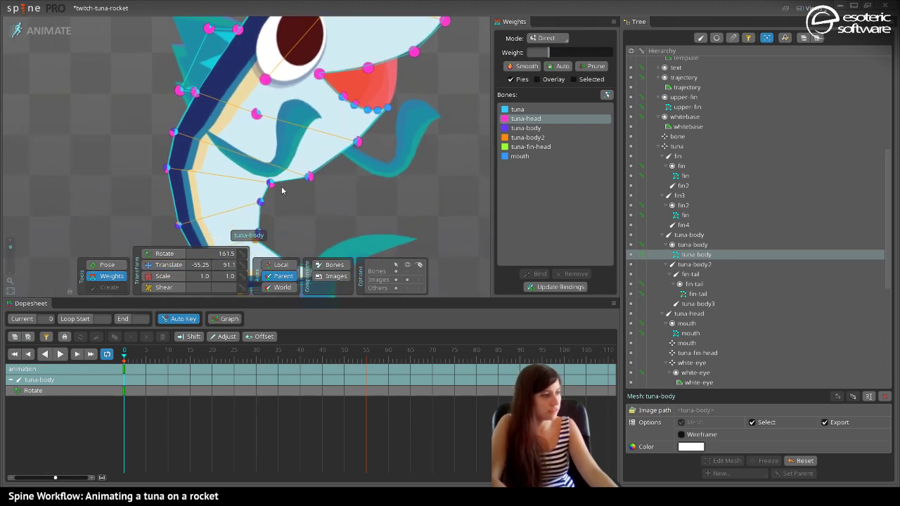
pyautogui.moveTo(282, 191); pyautogui.dragTo(327, 154)
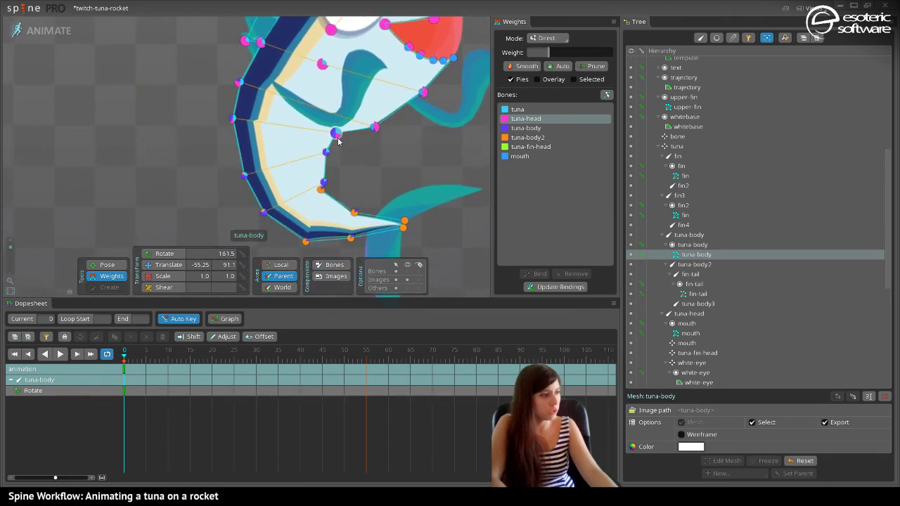
pyautogui.click(337, 138)
pyautogui.click(28, 32)
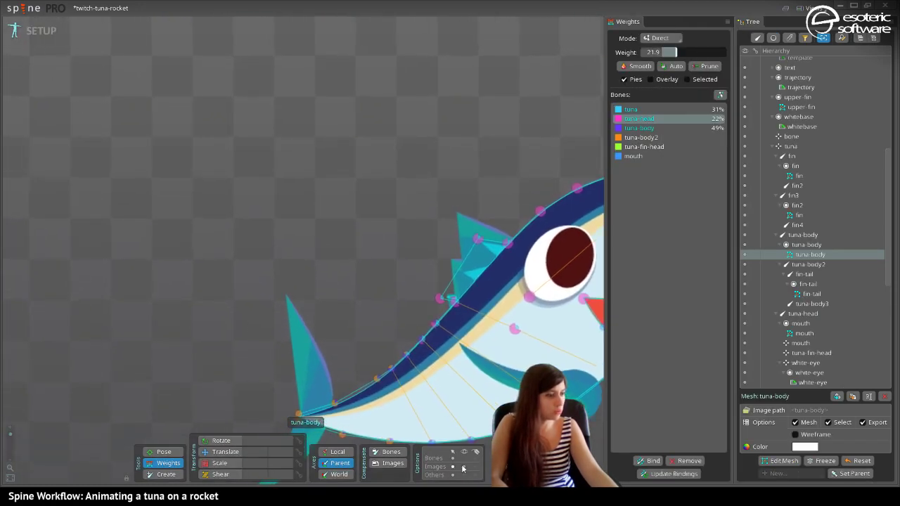
pyautogui.scroll(-3, 332, 318)
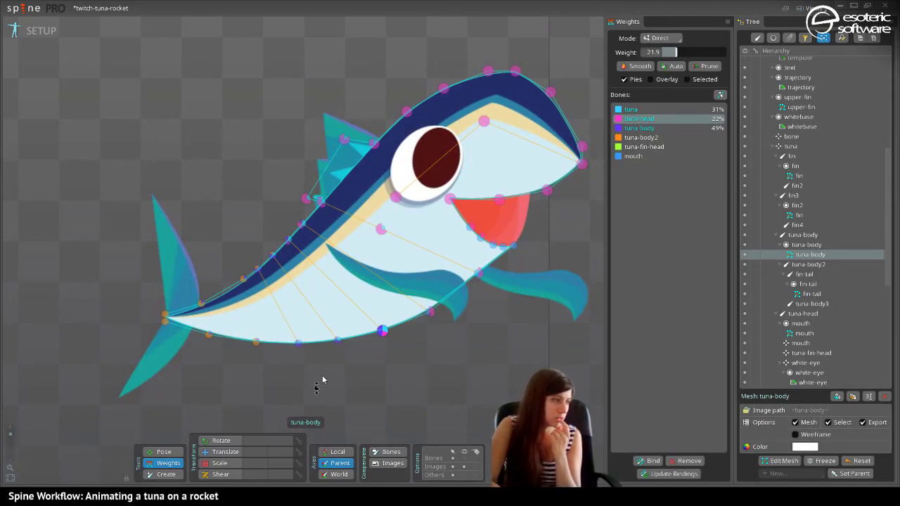
pyautogui.click(32, 35)
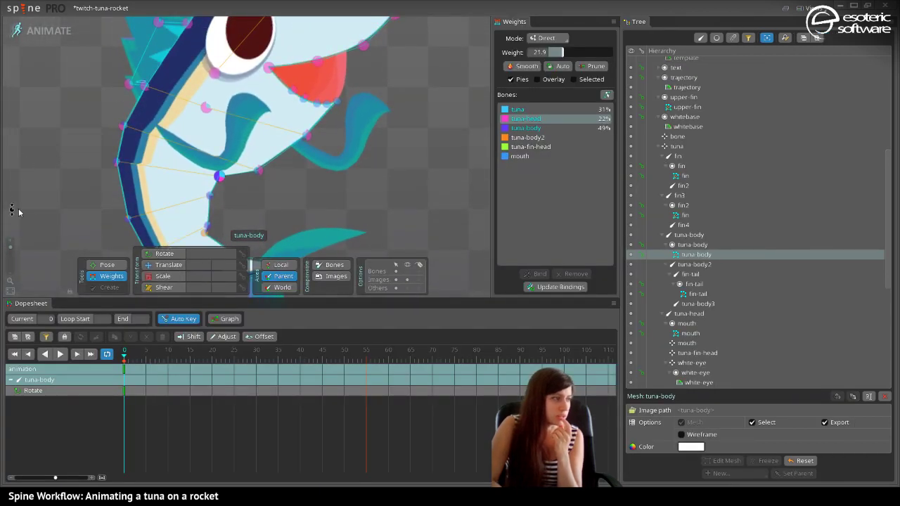
pyautogui.moveTo(219, 176); pyautogui.dragTo(237, 162)
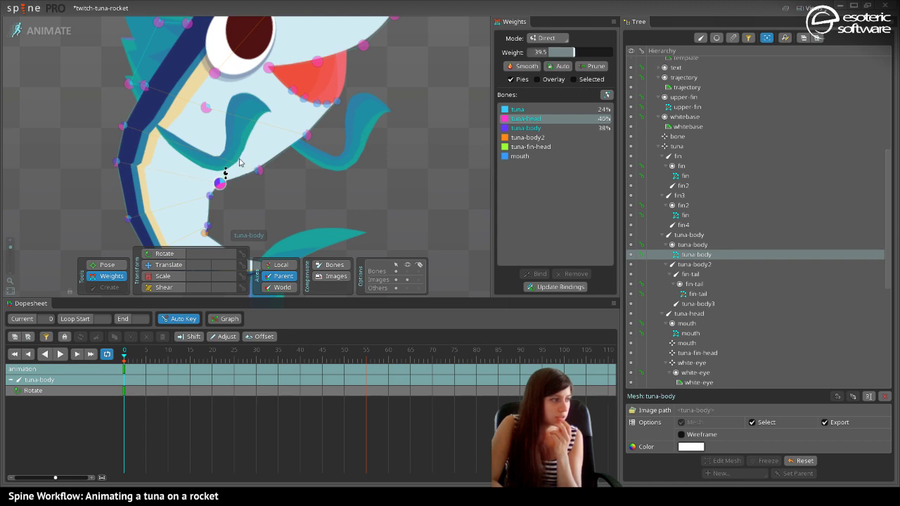
# Set the tuna-head weight to about 21% on the next belly vertex toward the tail and about 18% on the back vertex across from it.
pyautogui.click(210, 196)
pyautogui.moveTo(214, 196); pyautogui.dragTo(219, 186)
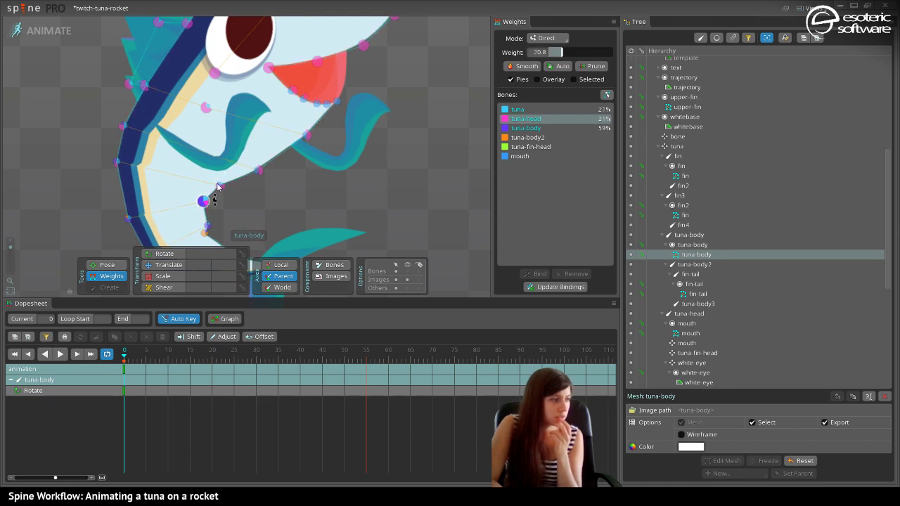
pyautogui.moveTo(126, 220); pyautogui.dragTo(161, 203)
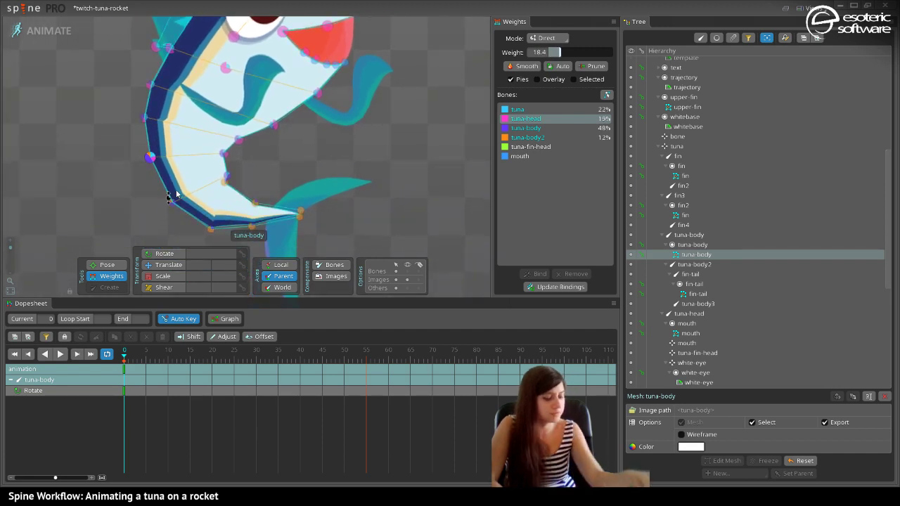
# Deselect the mesh and rotate the tuna-head bone forward and downward to test the body's bend at frame 0.
pyautogui.press('space')
pyautogui.scroll(-3, 266, 144)
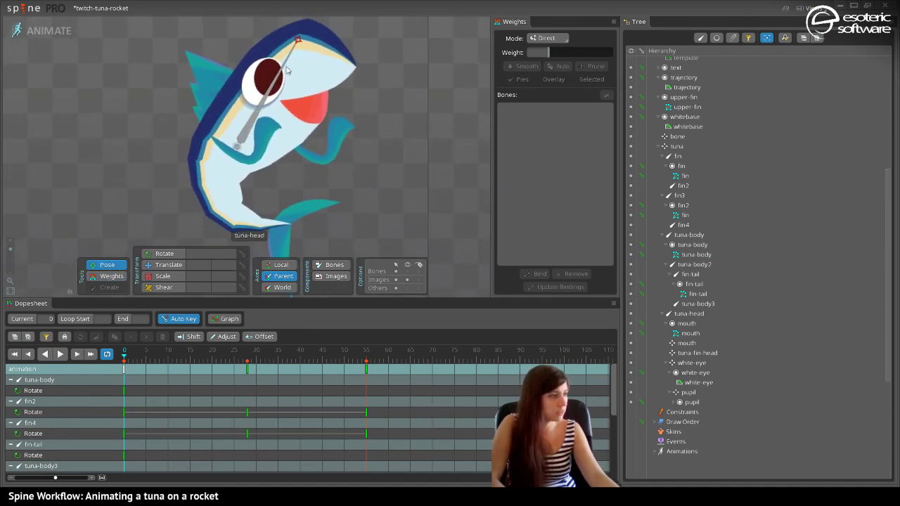
pyautogui.moveTo(287, 71); pyautogui.dragTo(330, 56)
pyautogui.click(307, 181)
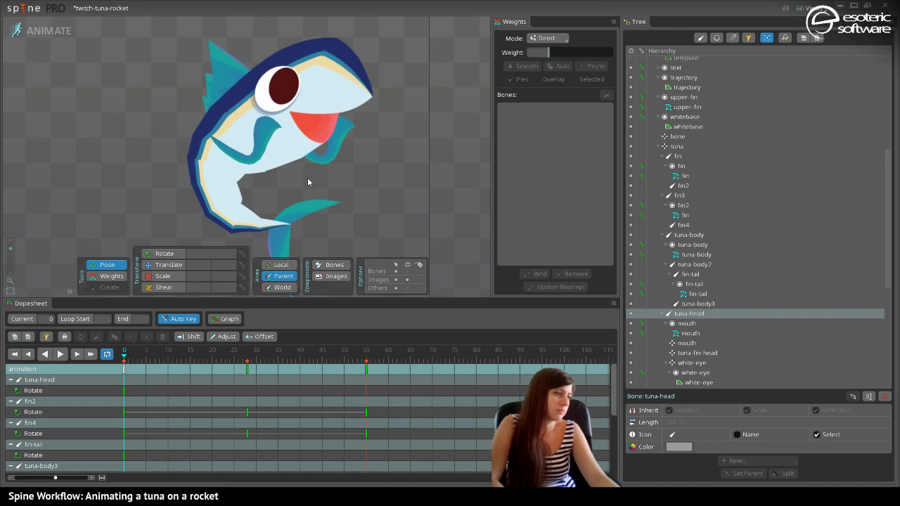
# In Setup mode, add three new back-to-belly edges with end vertices between the existing ones in the middle of the tuna-body mesh.
pyautogui.scroll(2, 307, 181)
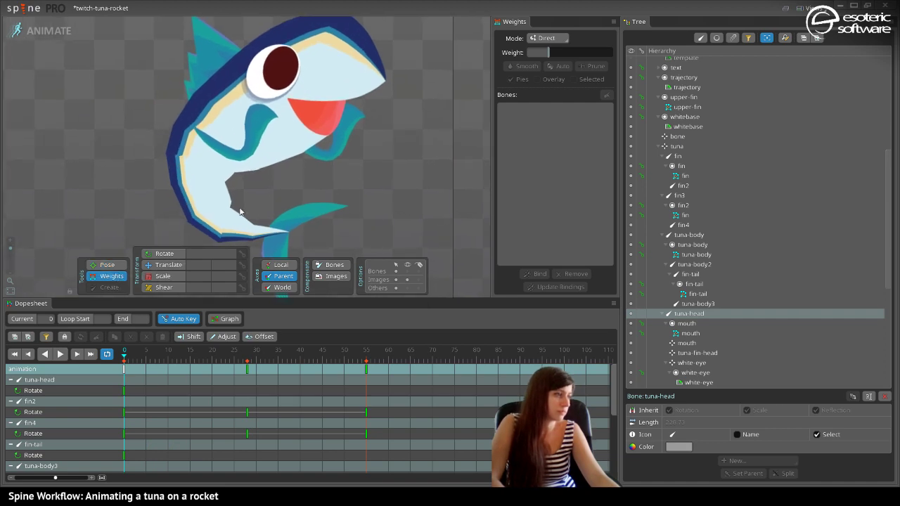
pyautogui.click(260, 168)
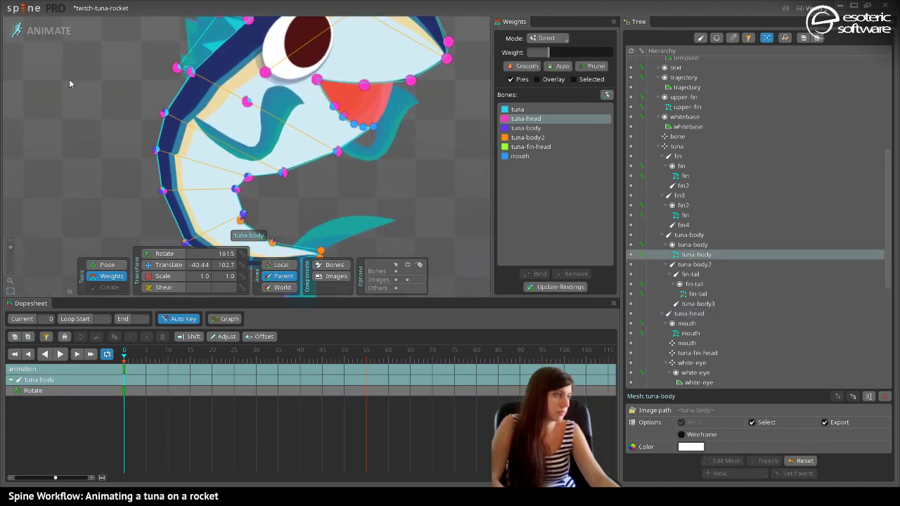
pyautogui.click(59, 32)
pyautogui.moveTo(398, 367); pyautogui.dragTo(385, 172)
pyautogui.scroll(5, 384, 170)
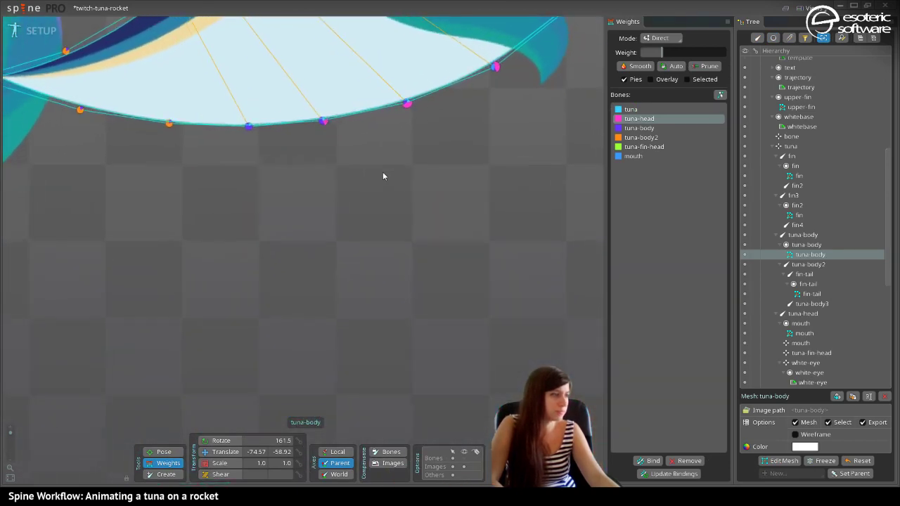
pyautogui.click(770, 461)
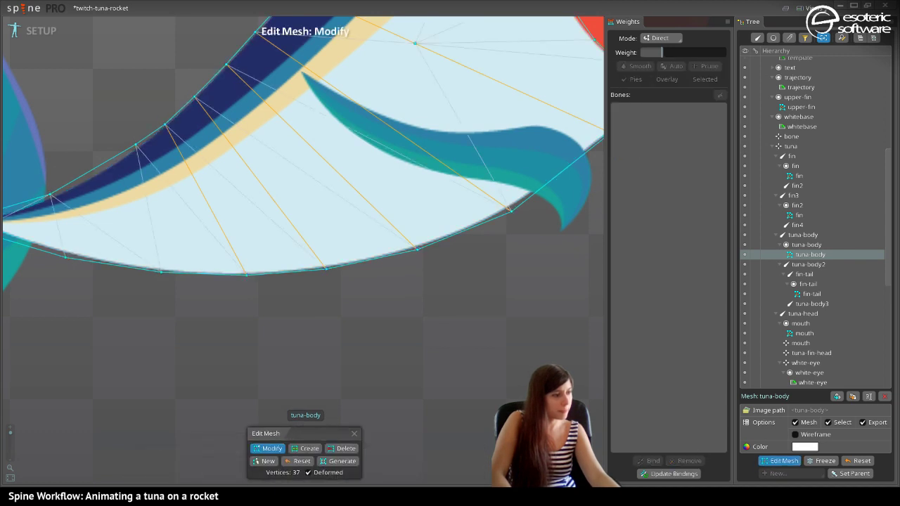
pyautogui.click(309, 449)
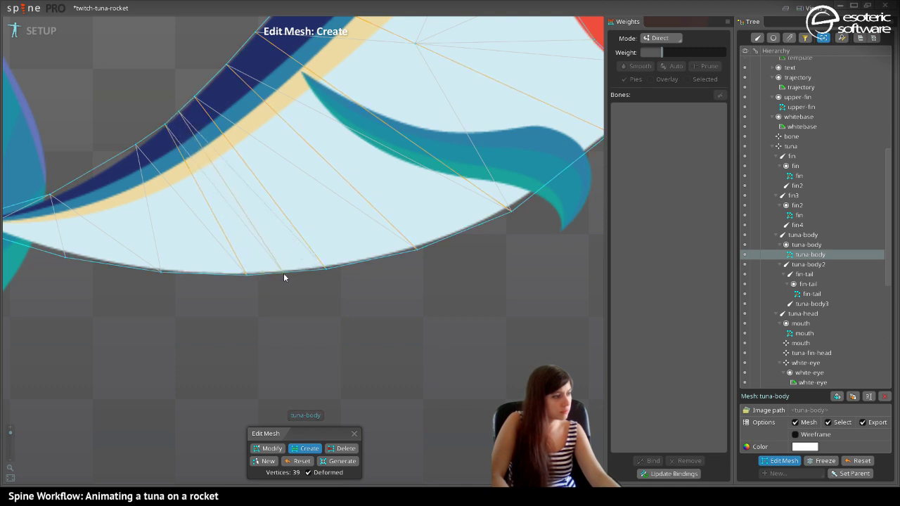
pyautogui.click(283, 272)
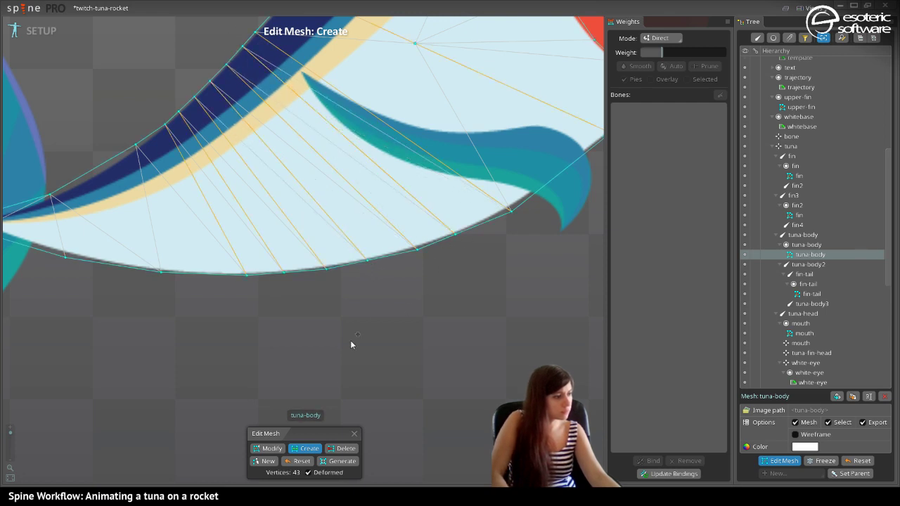
# Fit the tuna-body mesh's belly-edge vertices closer to the artwork outline, and finish mesh editing.
pyautogui.click(326, 271)
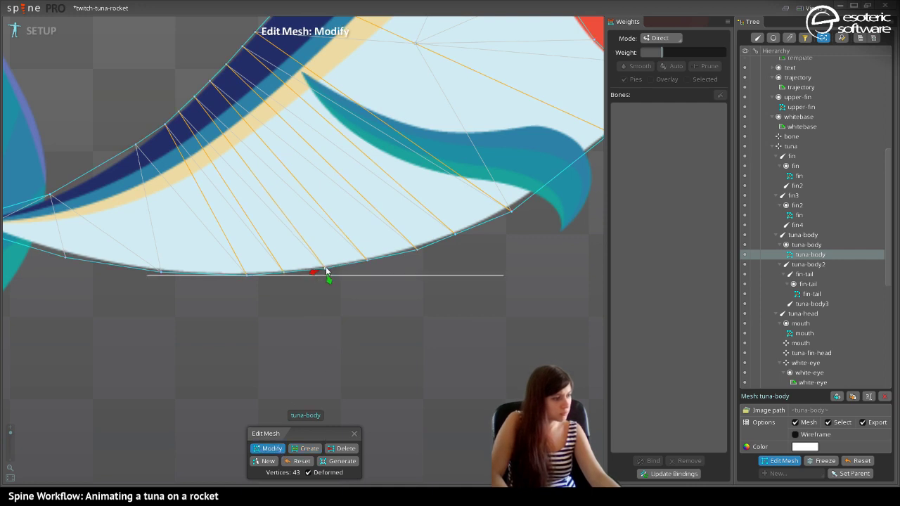
pyautogui.click(413, 249)
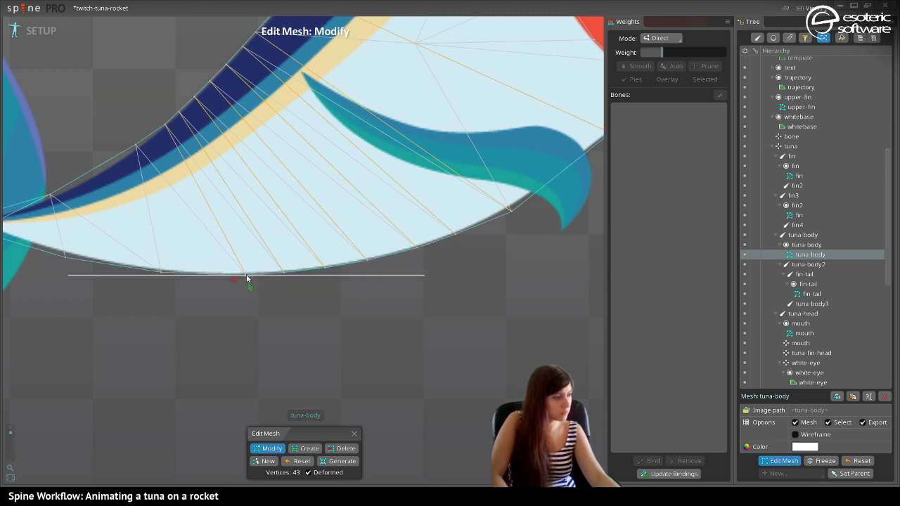
pyautogui.click(769, 461)
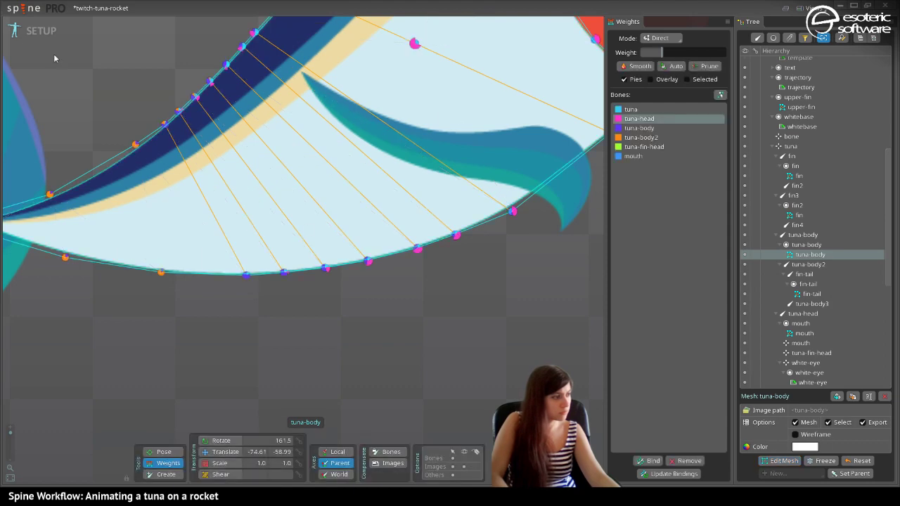
# In Animate mode, reweight the throat vertex of the tuna-body mesh to about 44% tuna-head, 17% tuna-body and 41% mouth.
pyautogui.click(36, 40)
pyautogui.scroll(-5, 126, 75)
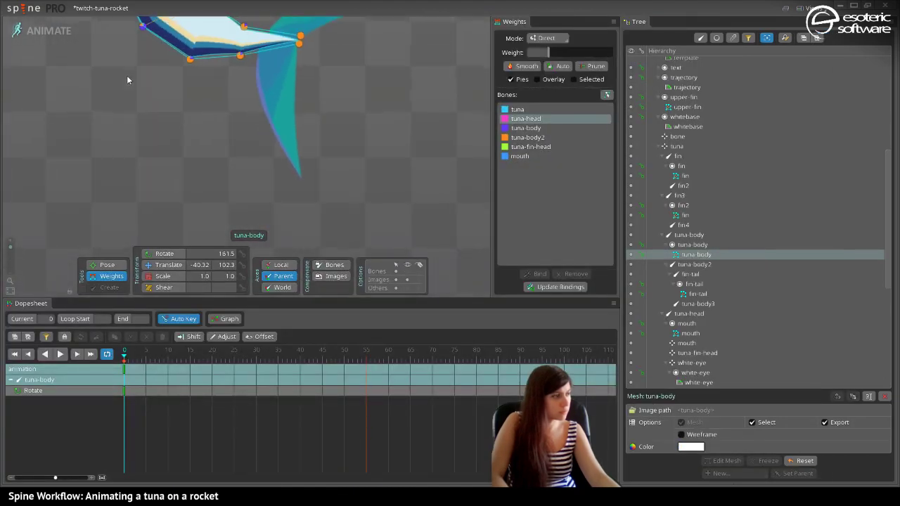
pyautogui.scroll(2, 218, 235)
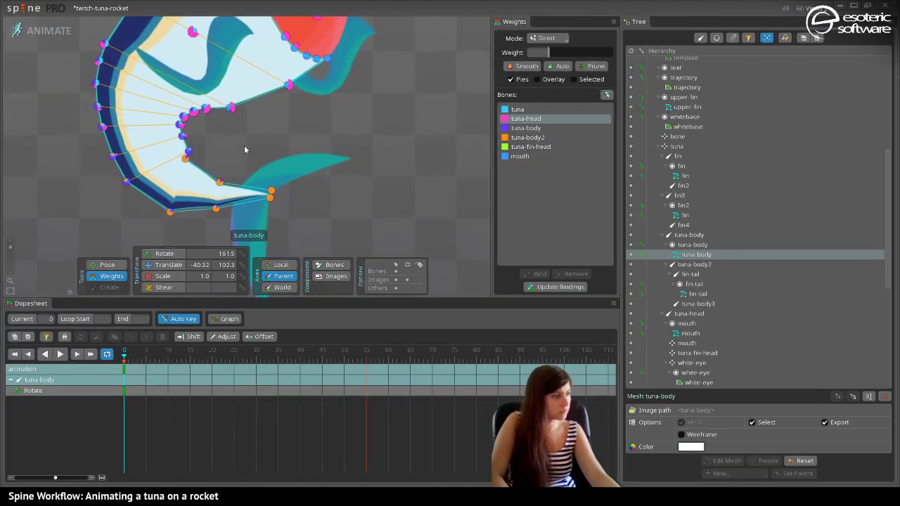
pyautogui.press('v')
pyautogui.press('space')
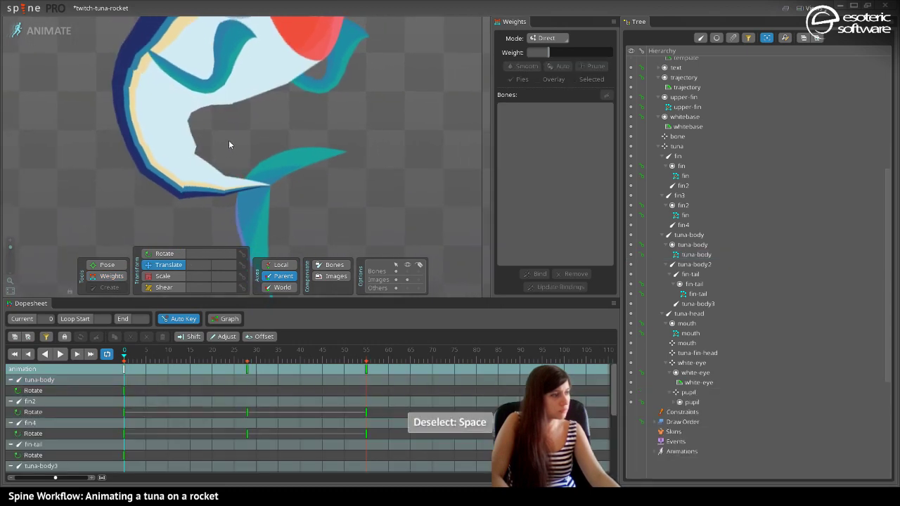
pyautogui.click(230, 100)
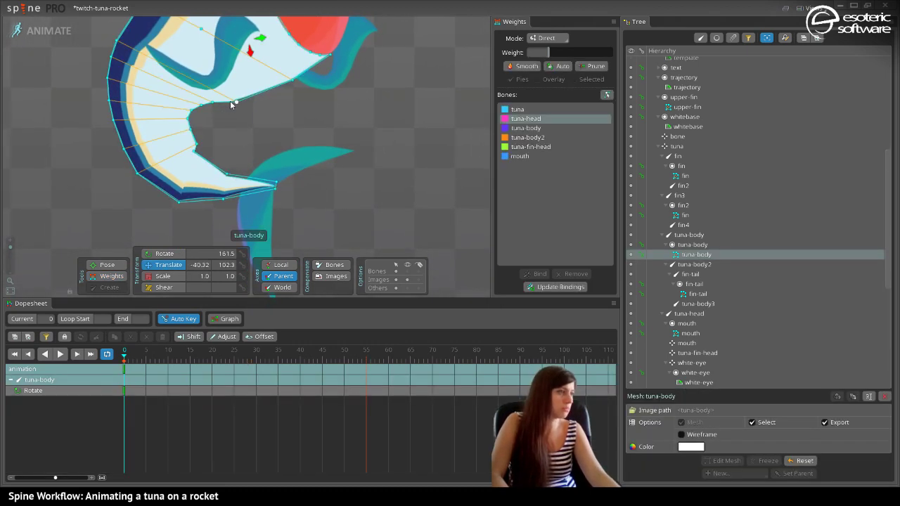
pyautogui.scroll(4, 250, 127)
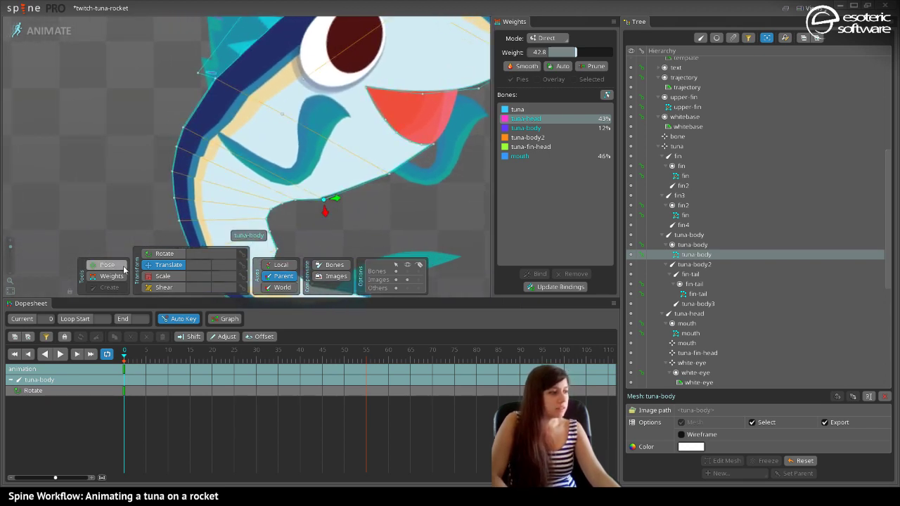
pyautogui.press('w')
pyautogui.click(323, 200)
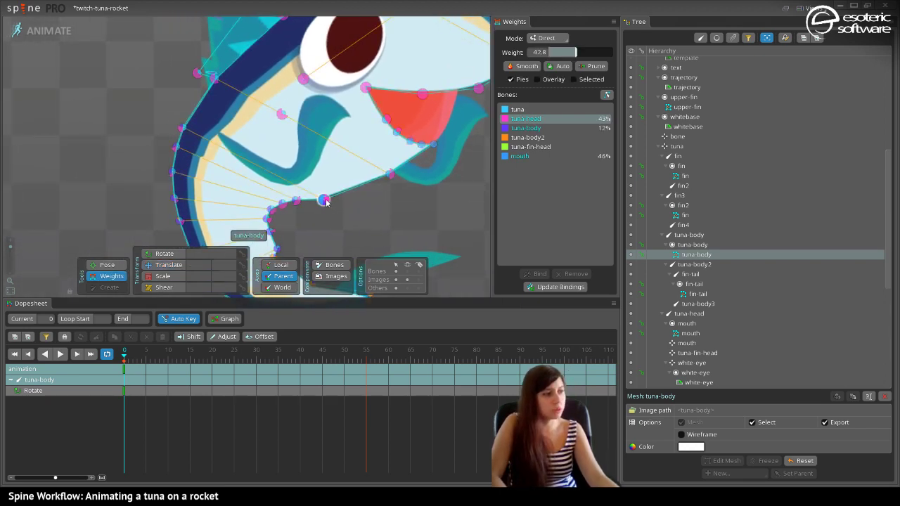
pyautogui.moveTo(334, 210); pyautogui.dragTo(335, 205)
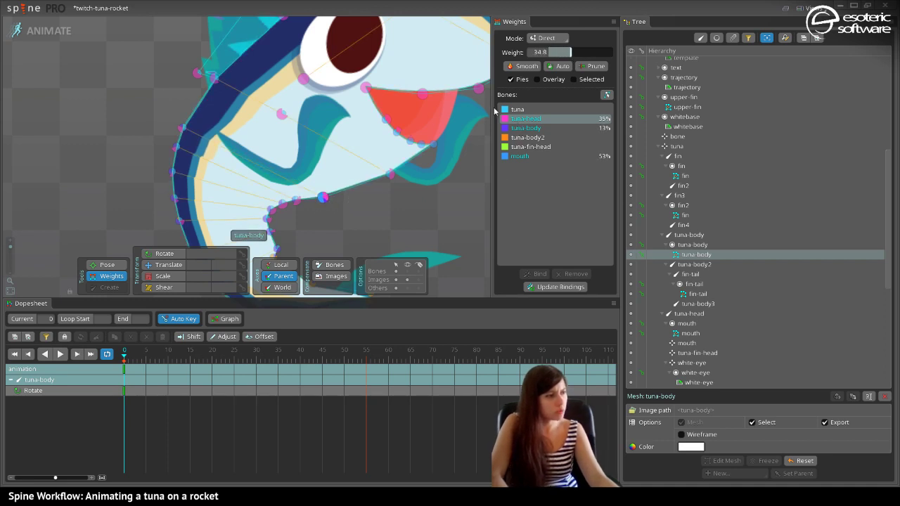
pyautogui.click(517, 156)
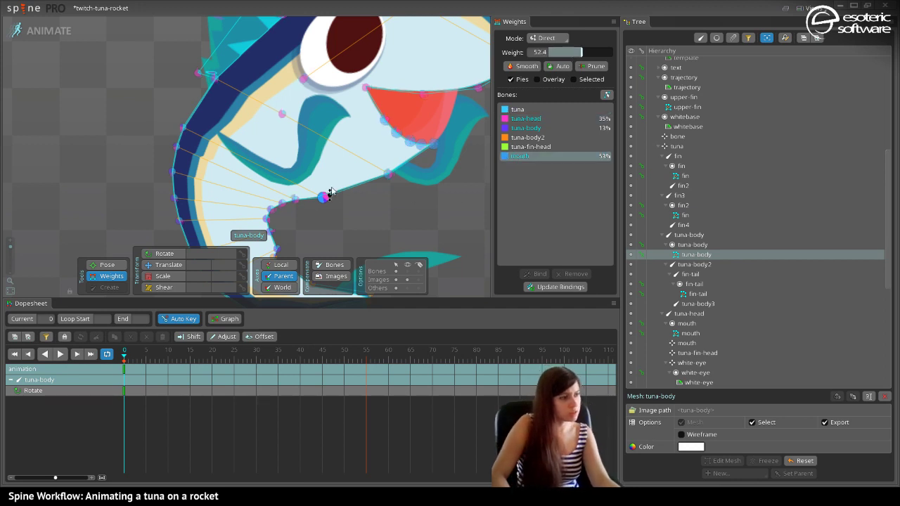
pyautogui.moveTo(323, 199); pyautogui.dragTo(321, 196)
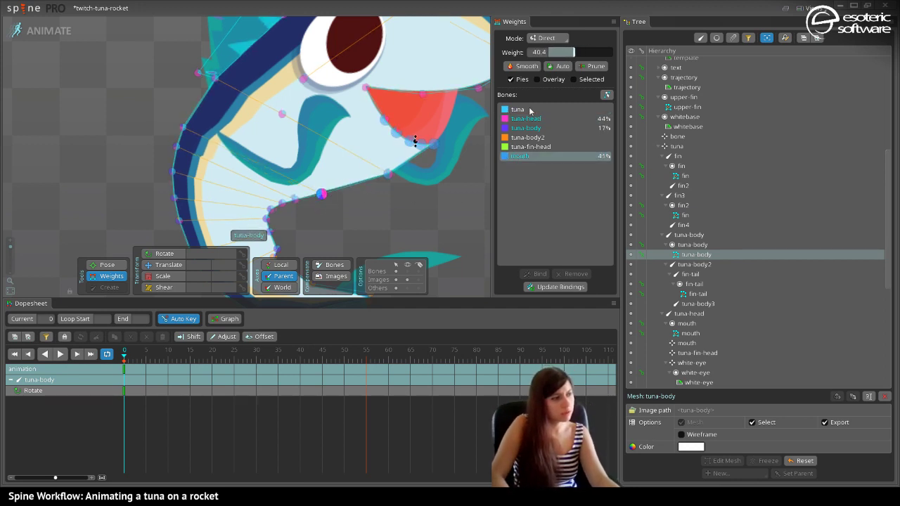
# Reduce the tuna-head weight to 0 on the throat vertex and the belly vertices along the inner bend of the tuna-body mesh.
pyautogui.click(560, 119)
pyautogui.moveTo(575, 53); pyautogui.dragTo(517, 69)
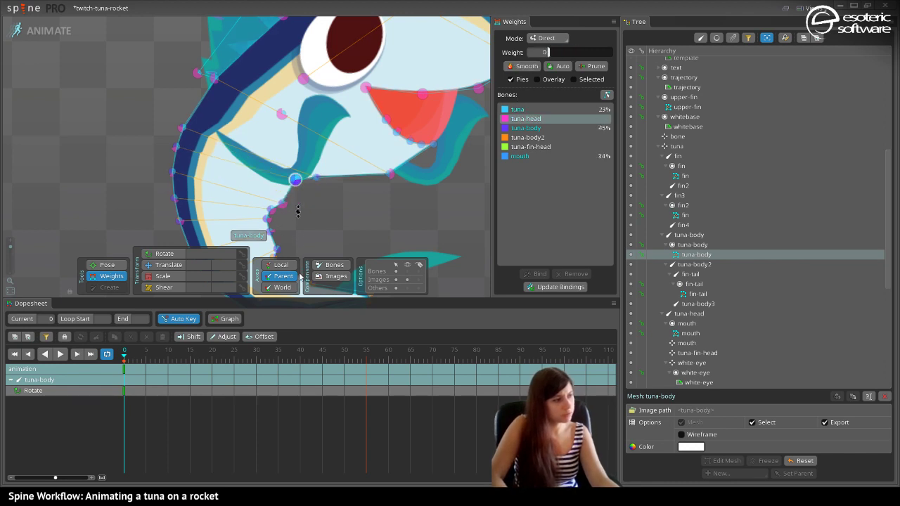
pyautogui.click(266, 219)
pyautogui.moveTo(266, 219); pyautogui.dragTo(307, 321)
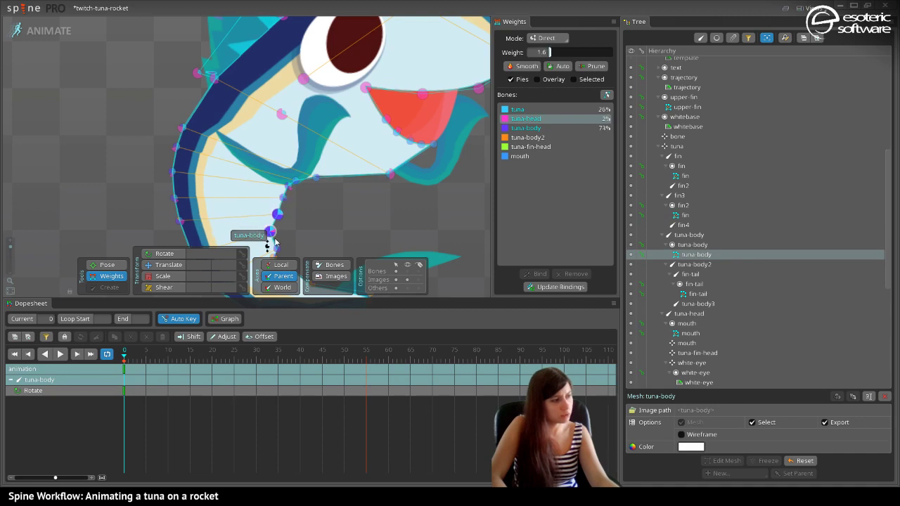
pyautogui.click(278, 224)
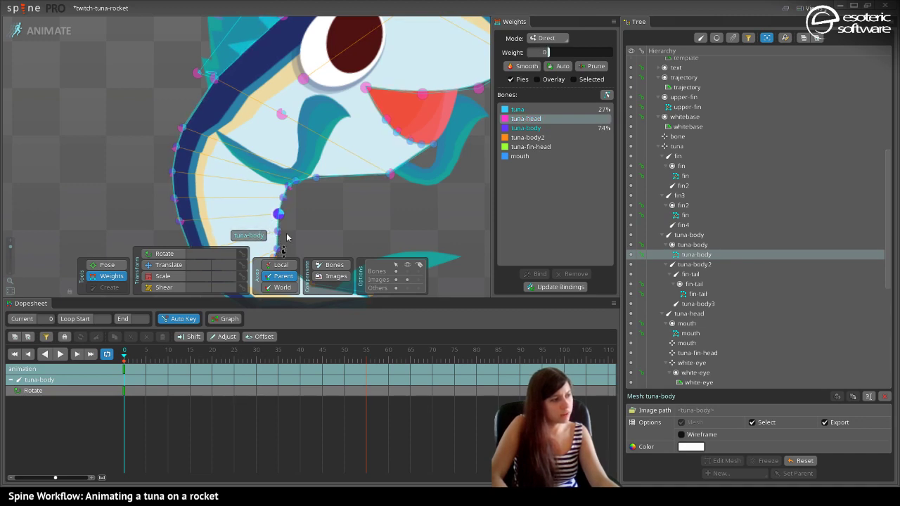
pyautogui.click(289, 181)
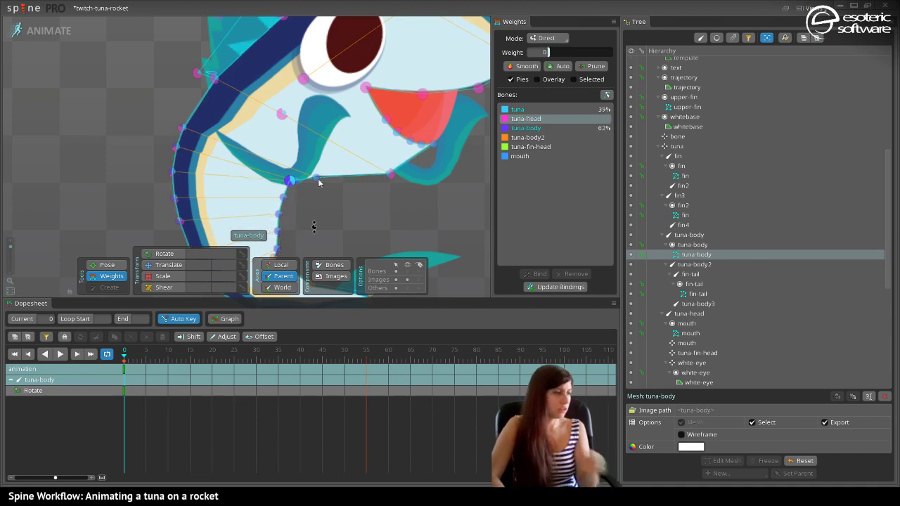
# Adjust the tuna weight on the tuna-body mesh's inner-bend belly vertices, giving the lowest one about 5% and the one beside the throat 0.
pyautogui.moveTo(317, 209); pyautogui.dragTo(290, 197)
pyautogui.click(279, 192)
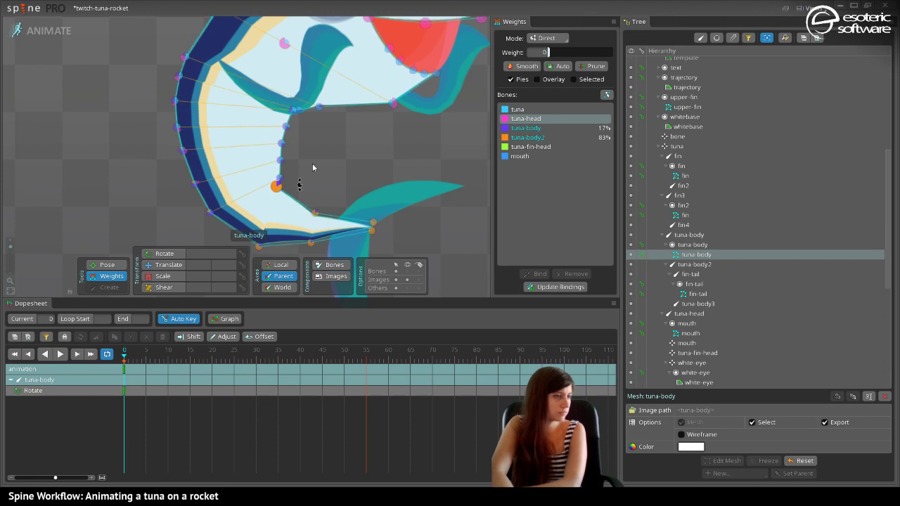
pyautogui.moveTo(312, 163); pyautogui.dragTo(465, 135)
pyautogui.click(538, 130)
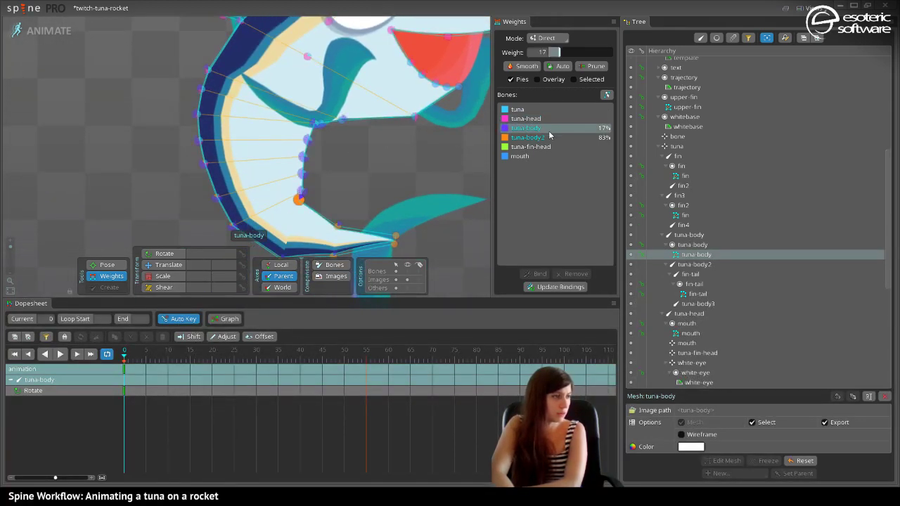
pyautogui.click(267, 118)
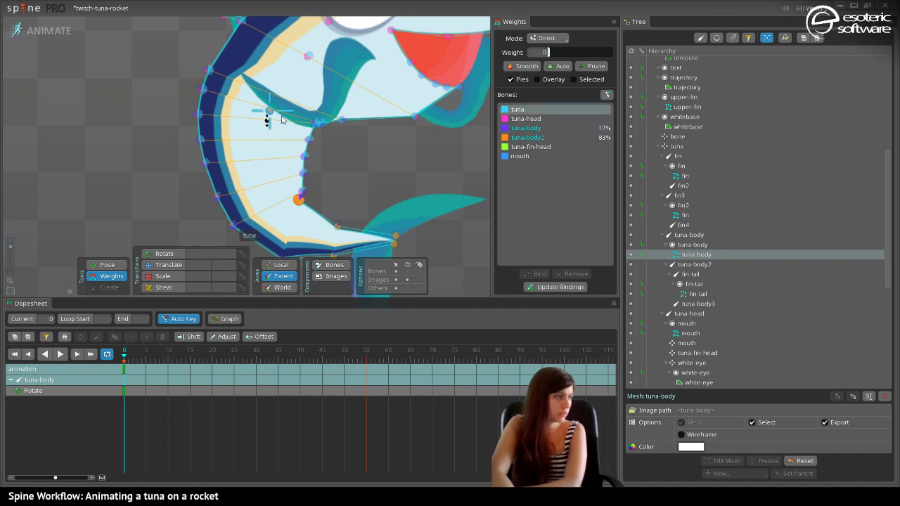
pyautogui.click(319, 120)
pyautogui.moveTo(324, 132); pyautogui.dragTo(305, 205)
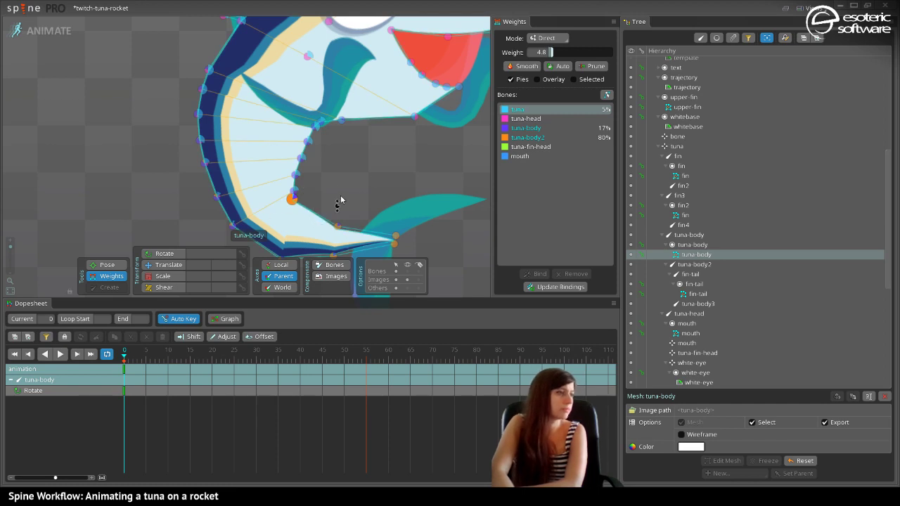
pyautogui.moveTo(341, 126); pyautogui.dragTo(325, 193)
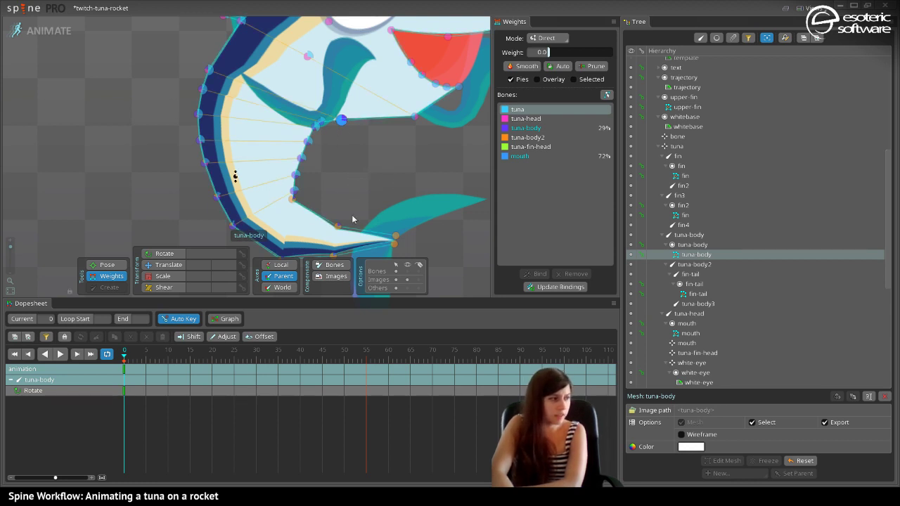
# Show the bones and reweight the lower belly vertices to tuna-body, about 41% at the bend and 31% on the one closer to the tail.
pyautogui.click(407, 271)
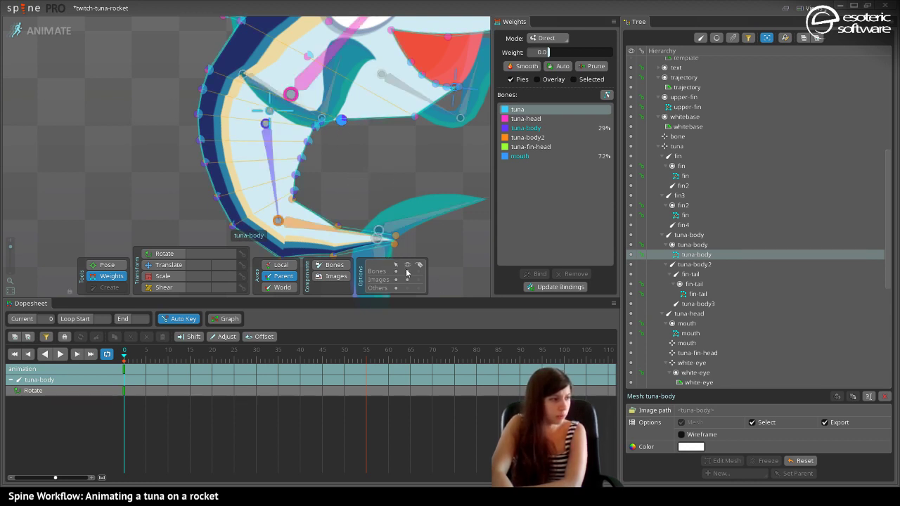
pyautogui.click(262, 154)
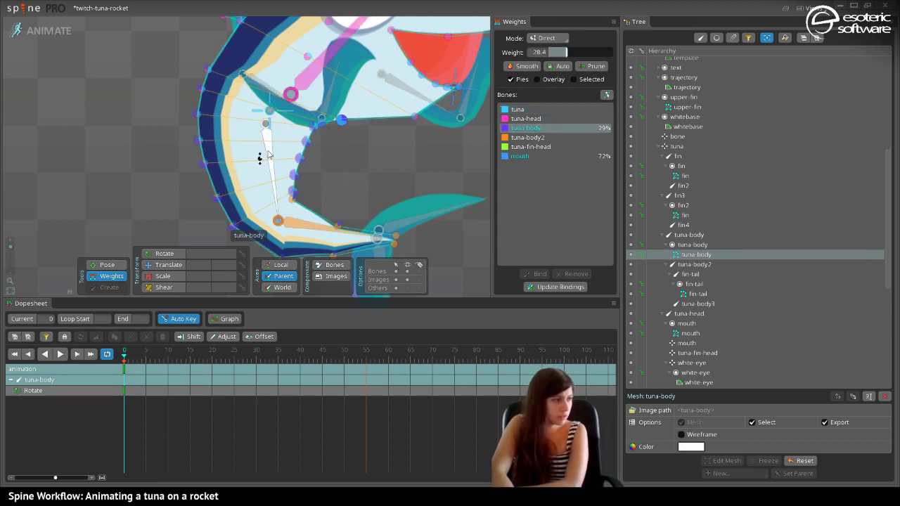
pyautogui.moveTo(300, 204)
pyautogui.mouseDown()
pyautogui.moveTo(308, 150)
pyautogui.moveTo(291, 170)
pyautogui.moveTo(295, 163)
pyautogui.moveTo(309, 191)
pyautogui.mouseUp()
pyautogui.click(301, 199)
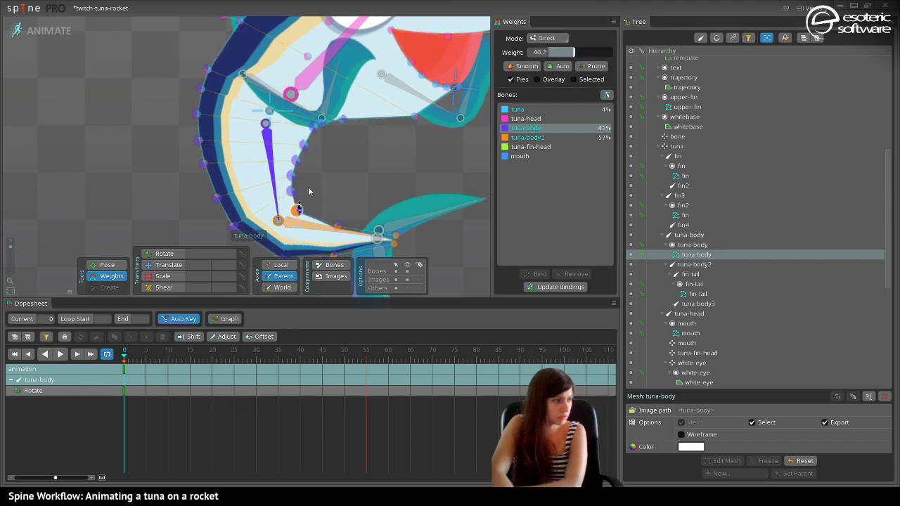
pyautogui.click(341, 224)
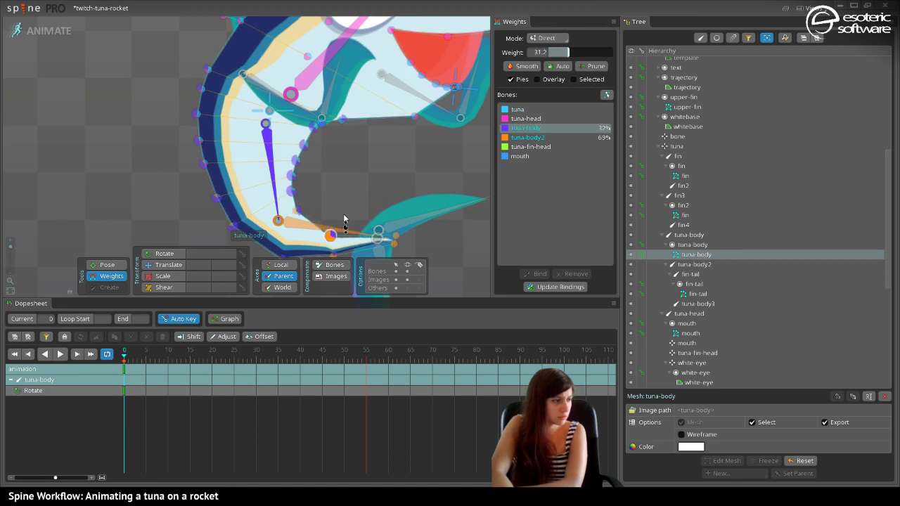
pyautogui.moveTo(343, 220); pyautogui.dragTo(380, 200)
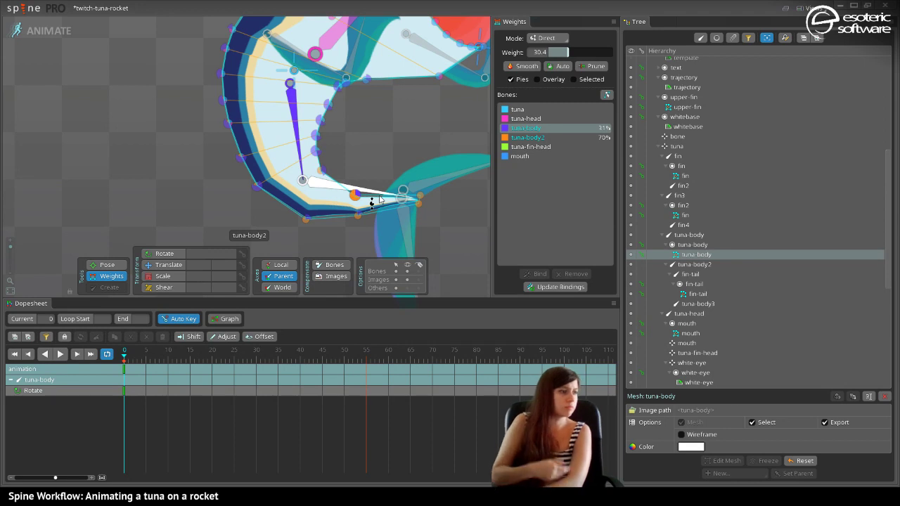
# Set the tuna-body weight to about 54% on the upper inner-bend vertex and 9% on the throat vertex, and deselect the mesh.
pyautogui.click(336, 94)
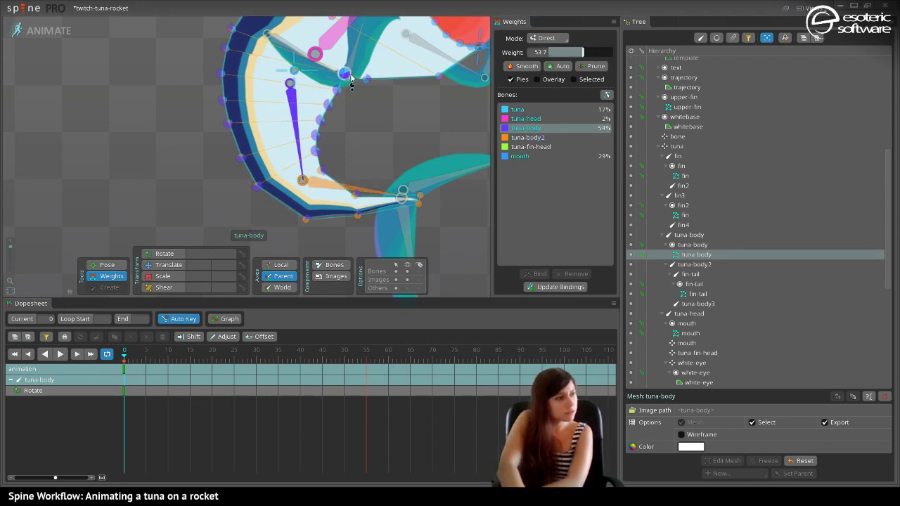
pyautogui.click(364, 79)
pyautogui.moveTo(364, 79); pyautogui.dragTo(367, 73)
pyautogui.moveTo(467, 122); pyautogui.dragTo(377, 253)
pyautogui.click(347, 200)
pyautogui.moveTo(350, 201); pyautogui.dragTo(354, 197)
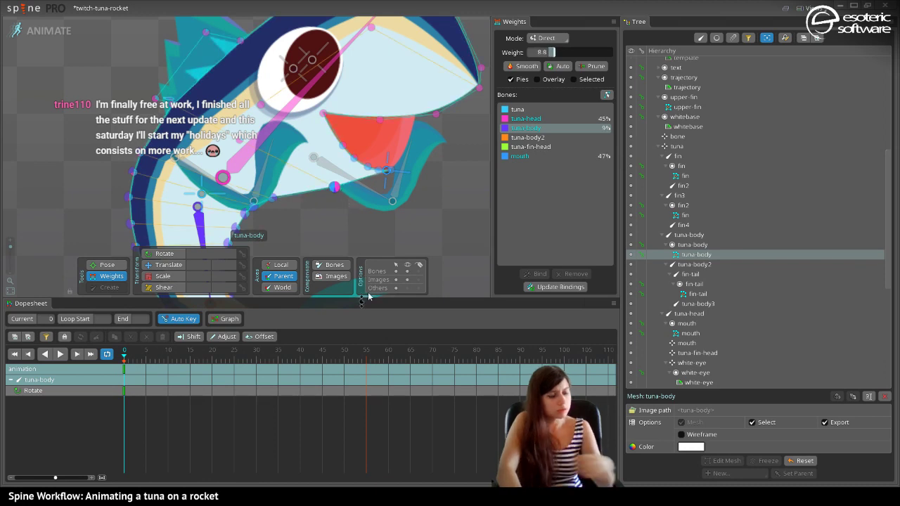
pyautogui.press('space')
pyautogui.moveTo(325, 234); pyautogui.dragTo(371, 183)
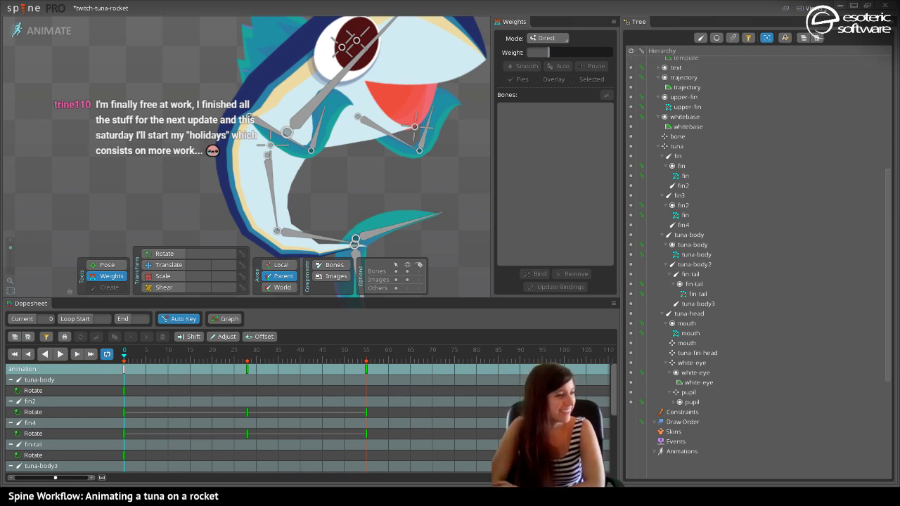
# Set the tuna-body weight to about 46% on the middle back-edge vertex at the outer bend of the tuna-body mesh.
pyautogui.click(232, 172)
pyautogui.moveTo(205, 168); pyautogui.dragTo(257, 132)
pyautogui.click(266, 133)
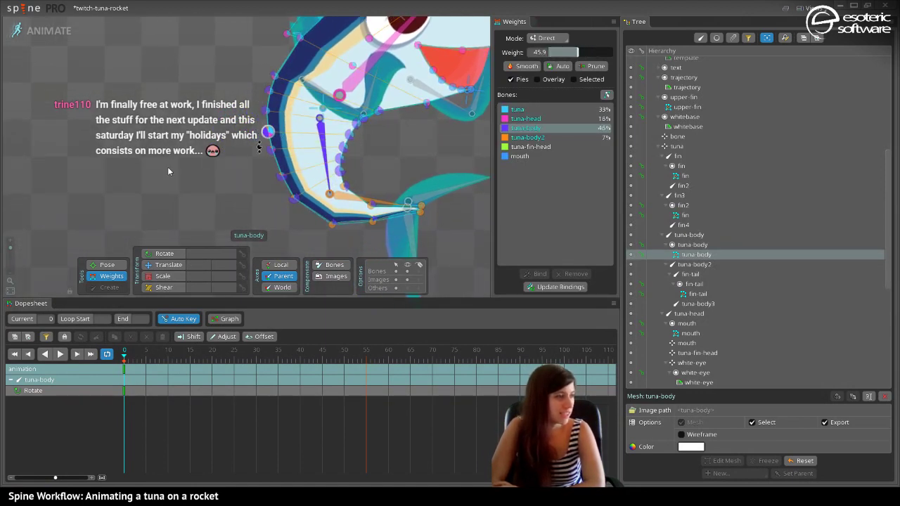
pyautogui.moveTo(168, 172); pyautogui.dragTo(221, 112)
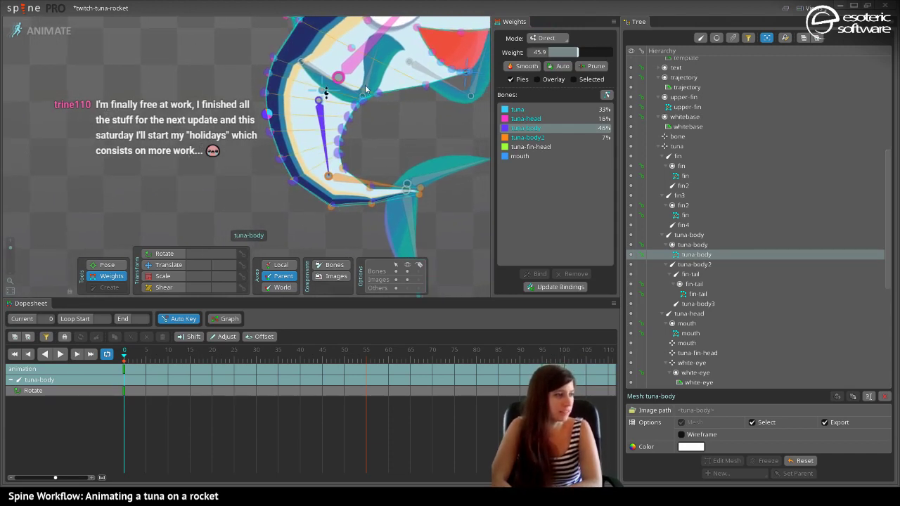
# Weight the dorsal fin's outer vertices to tuna-fin-head, blend in tuna-head up to about 56% on the lower one, and deselect the mesh.
pyautogui.moveTo(379, 138); pyautogui.dragTo(364, 198)
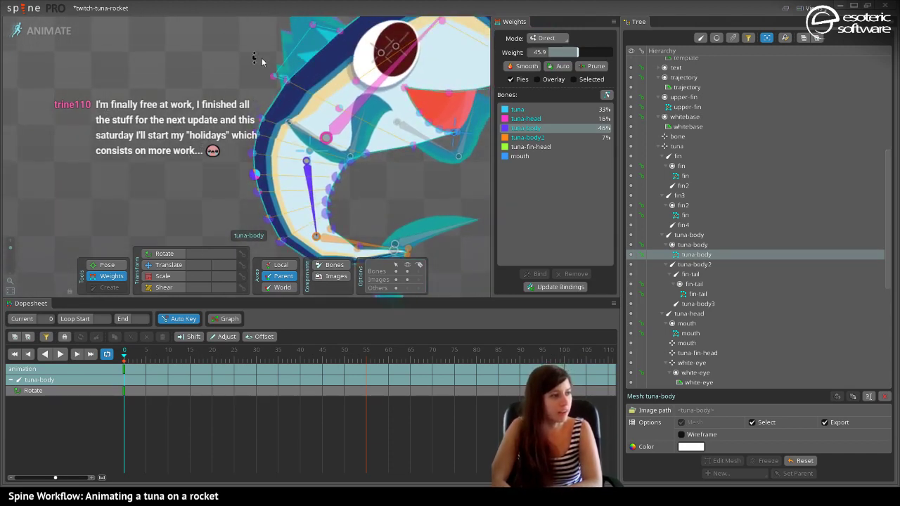
pyautogui.moveTo(261, 62); pyautogui.dragTo(238, 115)
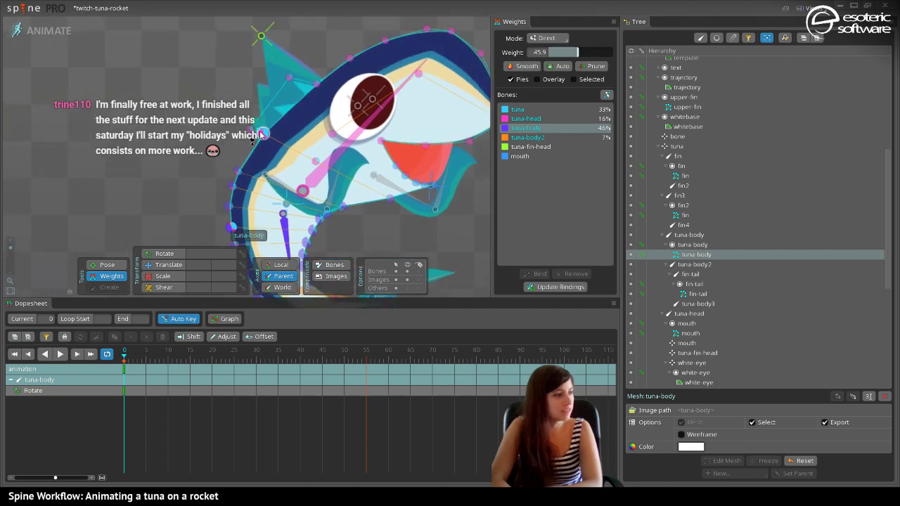
pyautogui.click(518, 147)
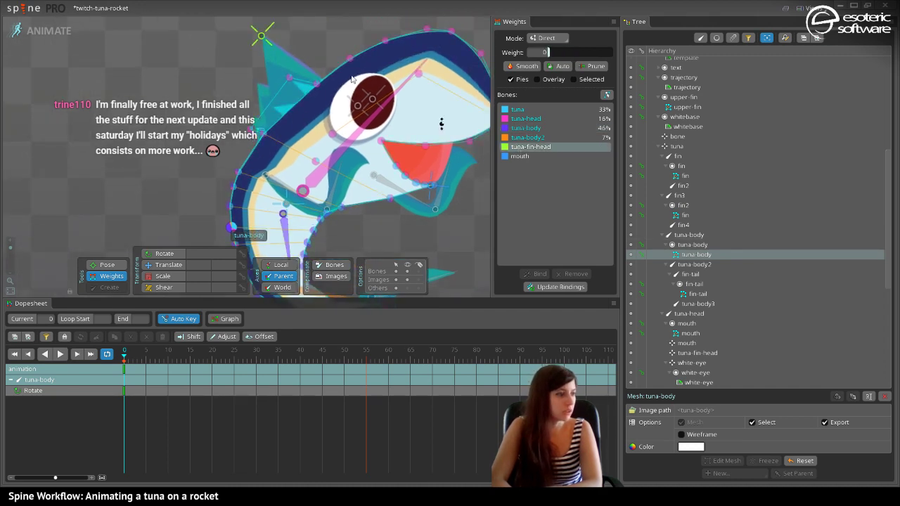
pyautogui.moveTo(290, 81); pyautogui.dragTo(485, 133)
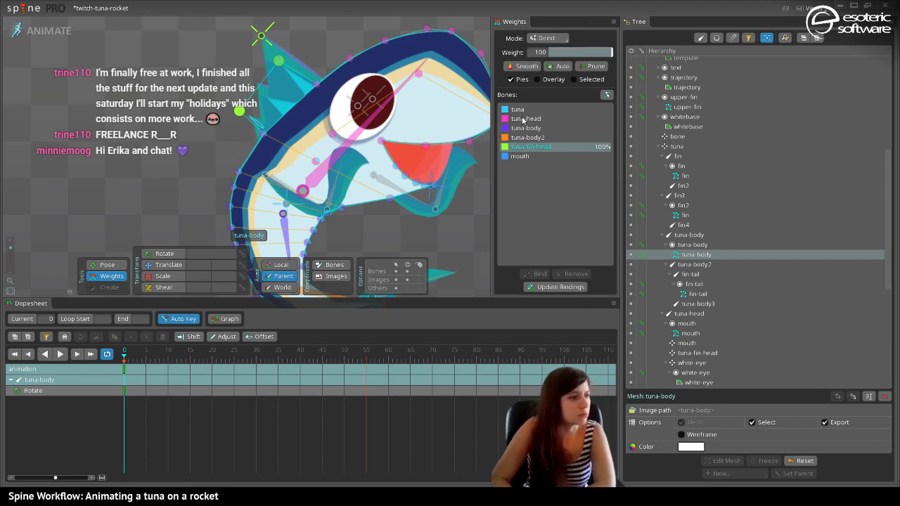
pyautogui.click(523, 119)
pyautogui.moveTo(279, 60); pyautogui.dragTo(270, 78)
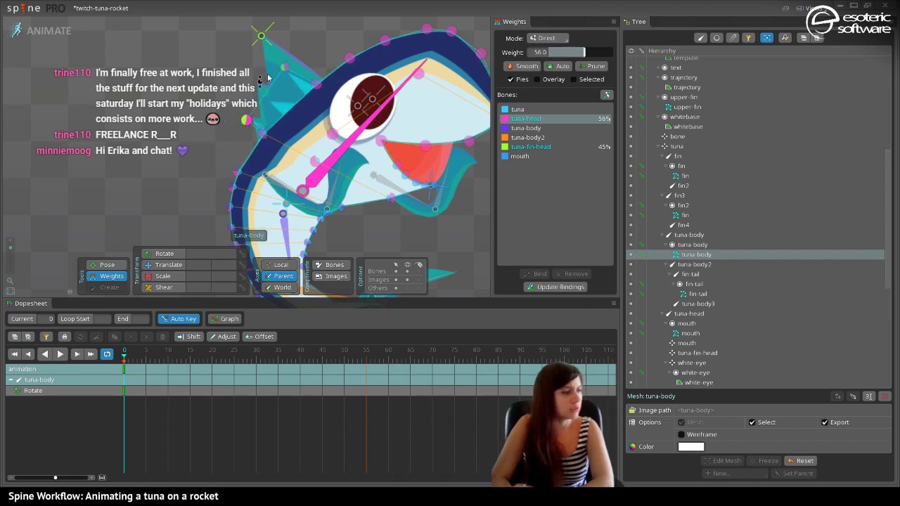
pyautogui.press('space')
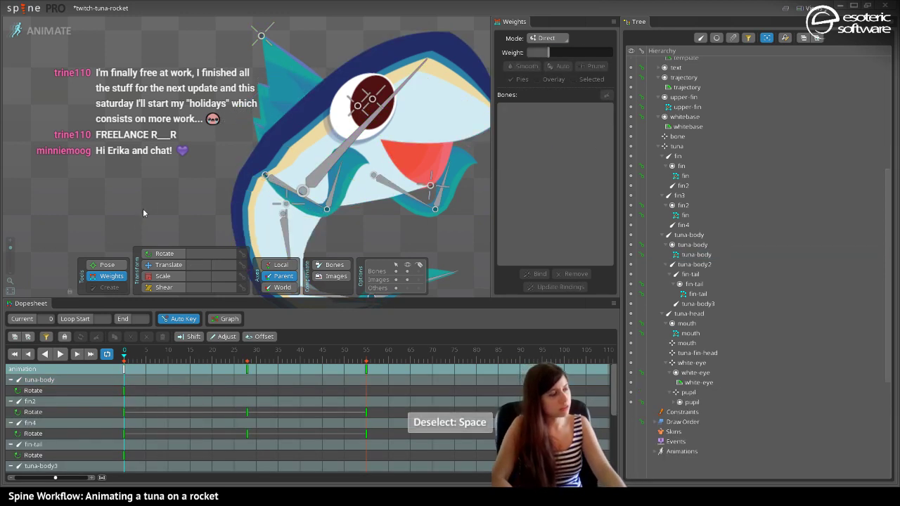
# Move the tuna-fin-head bone slightly downward at frame 0 to test the fin's deformation, and deselect it.
pyautogui.click(261, 35)
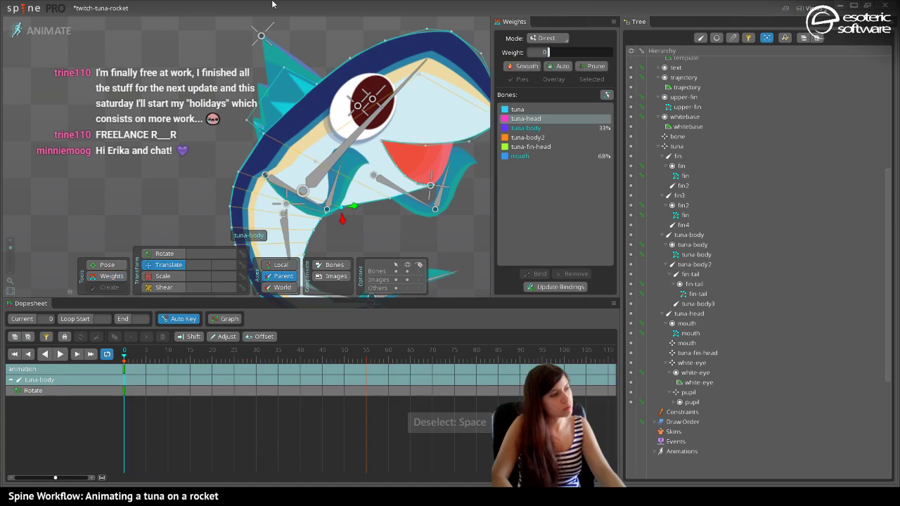
pyautogui.moveTo(261, 35)
pyautogui.mouseDown()
pyautogui.moveTo(301, 7)
pyautogui.moveTo(235, 41)
pyautogui.moveTo(304, 13)
pyautogui.moveTo(251, 26)
pyautogui.moveTo(261, 34)
pyautogui.moveTo(301, 16)
pyautogui.moveTo(246, 42)
pyautogui.moveTo(235, 35)
pyautogui.moveTo(255, 28)
pyautogui.moveTo(267, 40)
pyautogui.moveTo(248, 85)
pyautogui.moveTo(256, 38)
pyautogui.moveTo(257, 87)
pyautogui.moveTo(260, 41)
pyautogui.mouseUp()
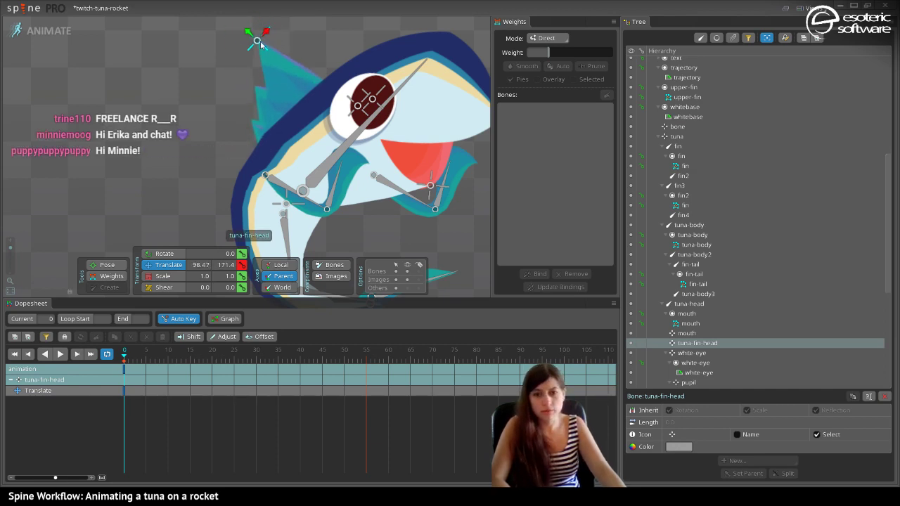
pyautogui.press('space')
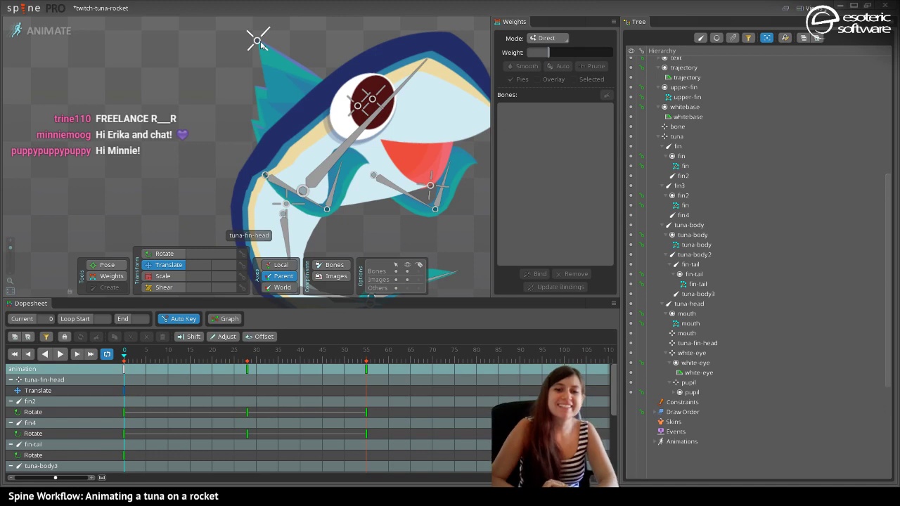
pyautogui.click(286, 168)
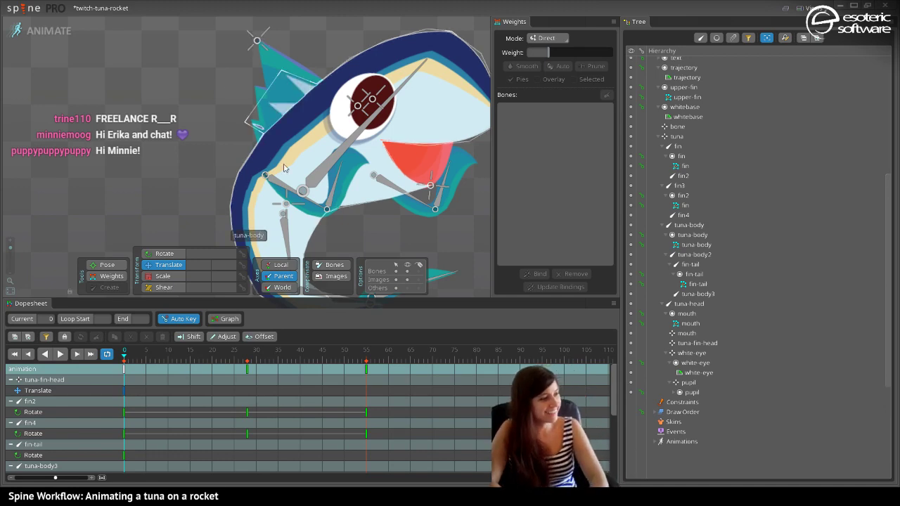
pyautogui.scroll(4, 288, 168)
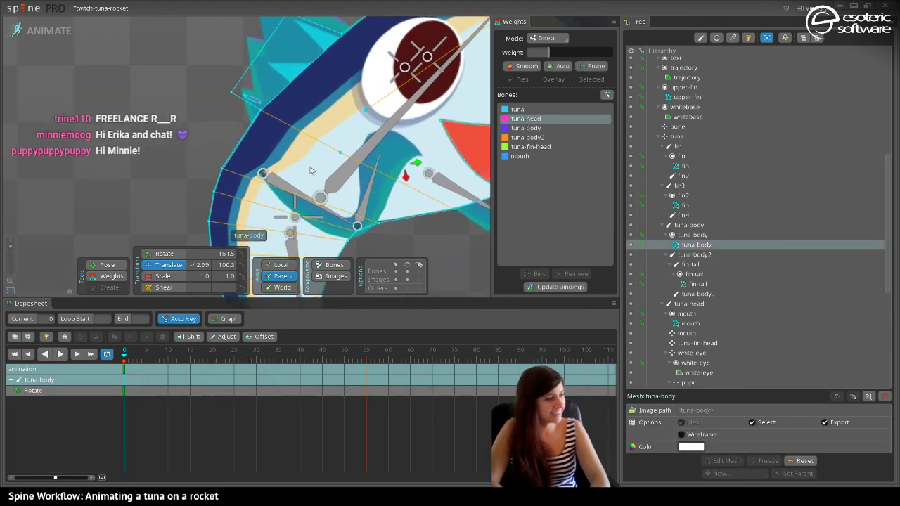
pyautogui.moveTo(273, 141)
pyautogui.mouseDown()
pyautogui.moveTo(300, 98)
pyautogui.moveTo(291, 116)
pyautogui.mouseUp()
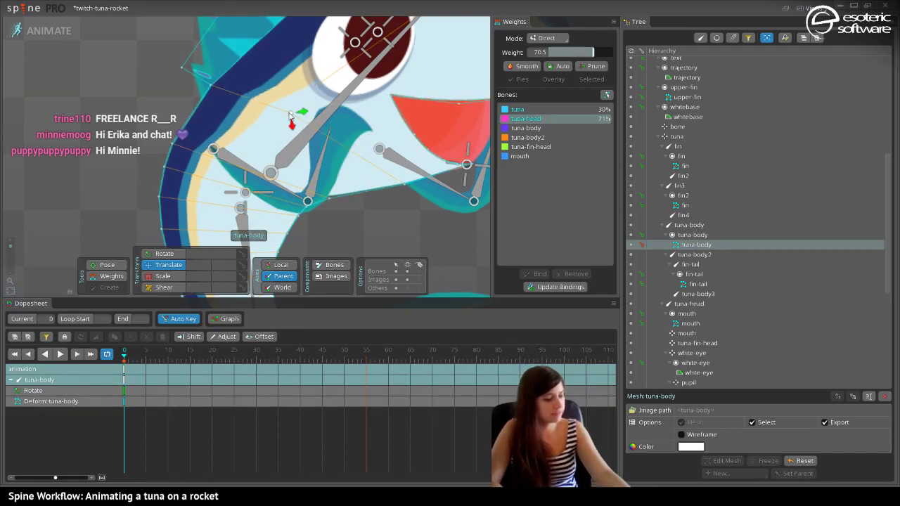
pyautogui.hotkey('ctrl', 'z')
# In Setup mode, add three more back-to-belly edges with end vertices to the tuna-body mesh, one behind the head and two toward the tail.
pyautogui.click(109, 276)
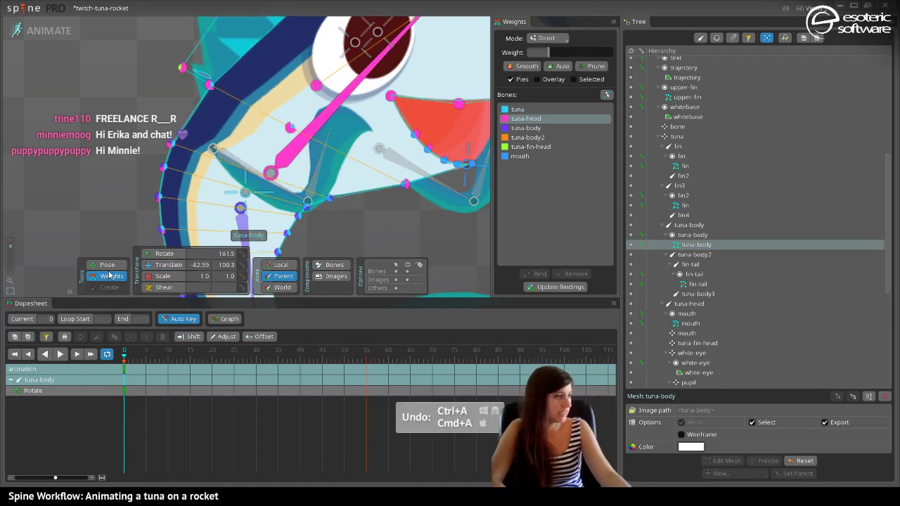
pyautogui.click(44, 31)
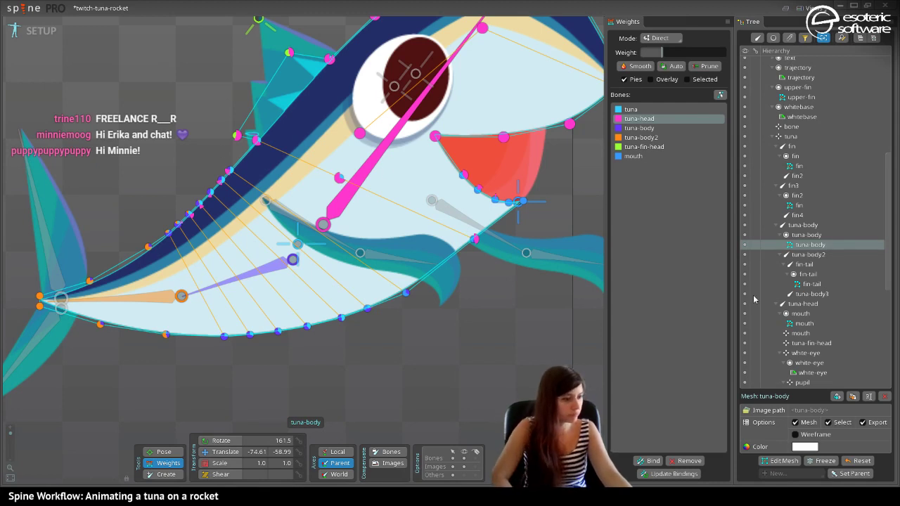
pyautogui.click(785, 462)
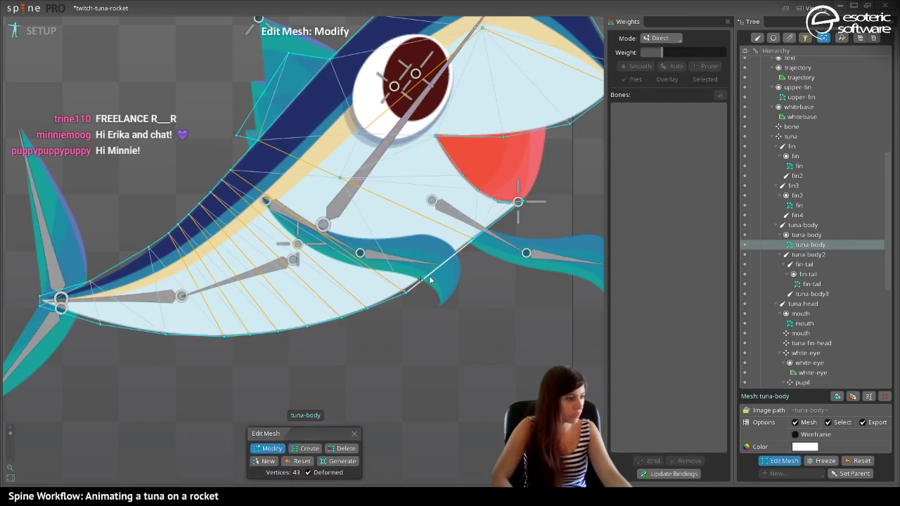
pyautogui.click(320, 444)
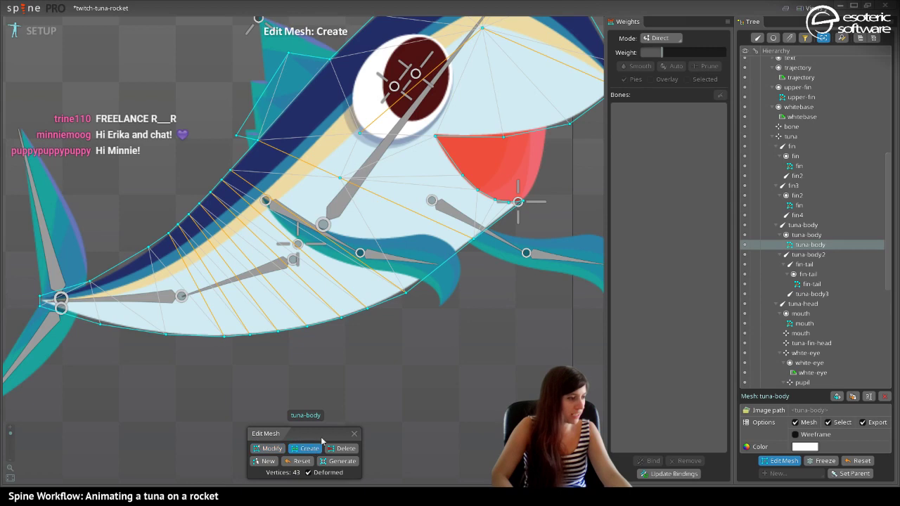
pyautogui.click(430, 279)
pyautogui.click(242, 158)
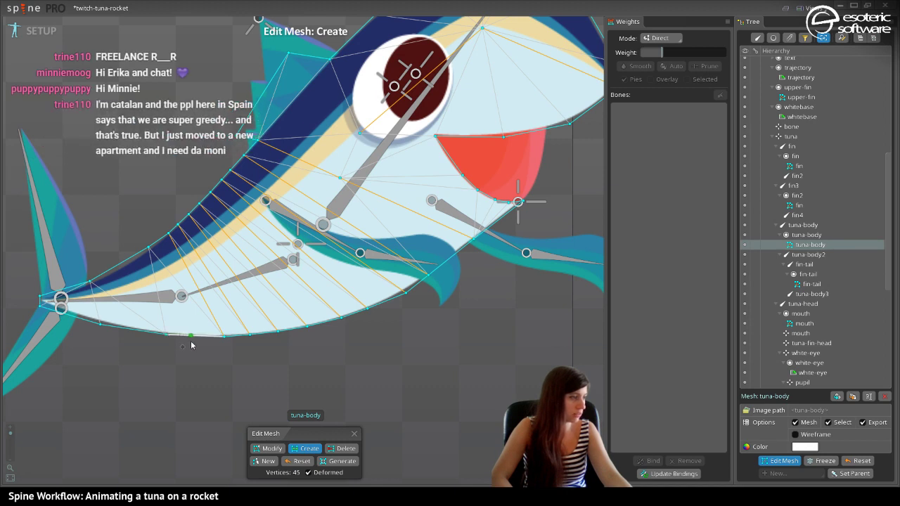
pyautogui.click(143, 331)
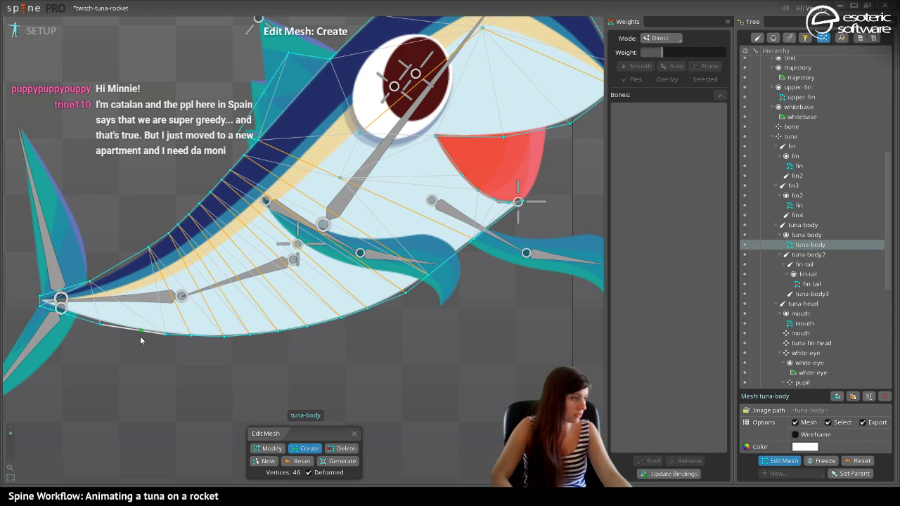
pyautogui.click(136, 264)
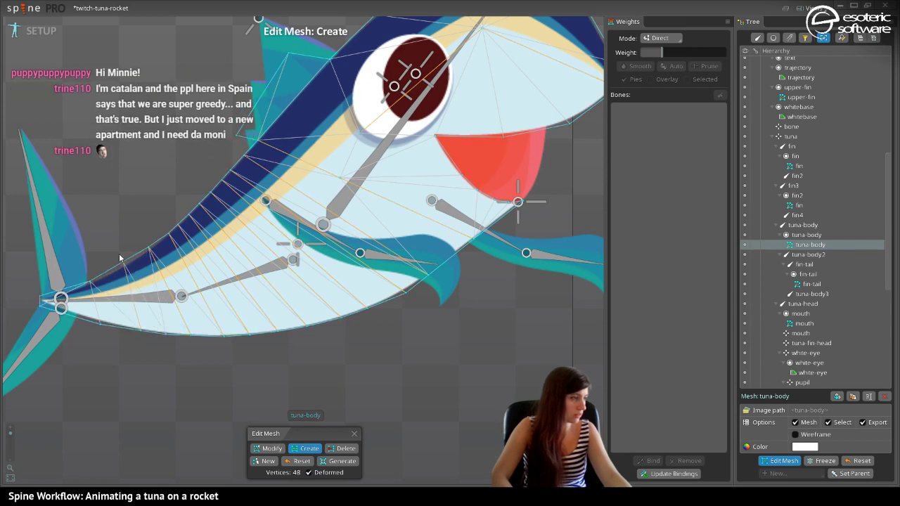
pyautogui.press('m')
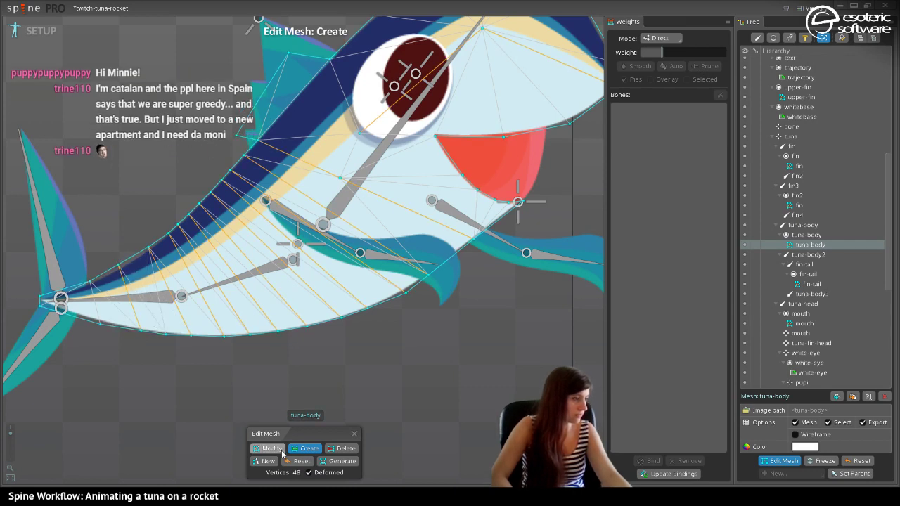
# Delete a surplus back-edge vertex near the tail from the tuna-body mesh and finish editing the mesh.
pyautogui.click(119, 266)
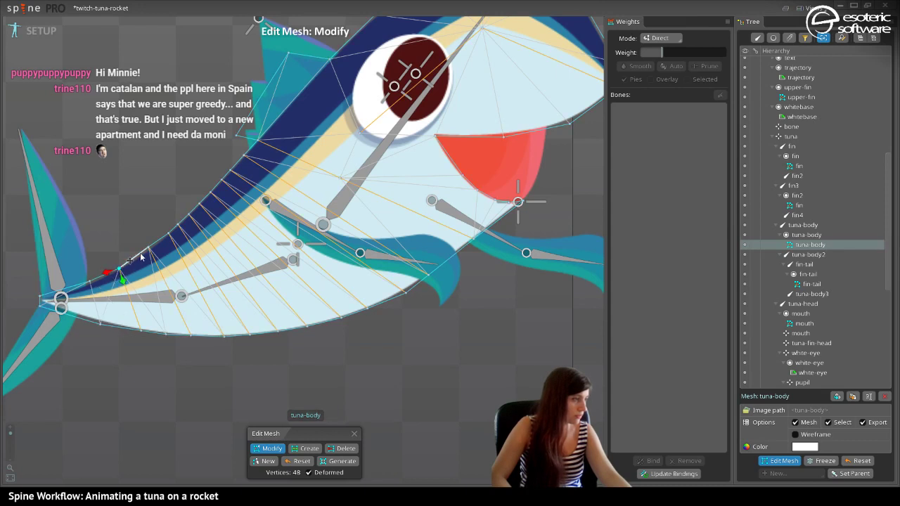
pyautogui.moveTo(148, 253); pyautogui.dragTo(149, 260)
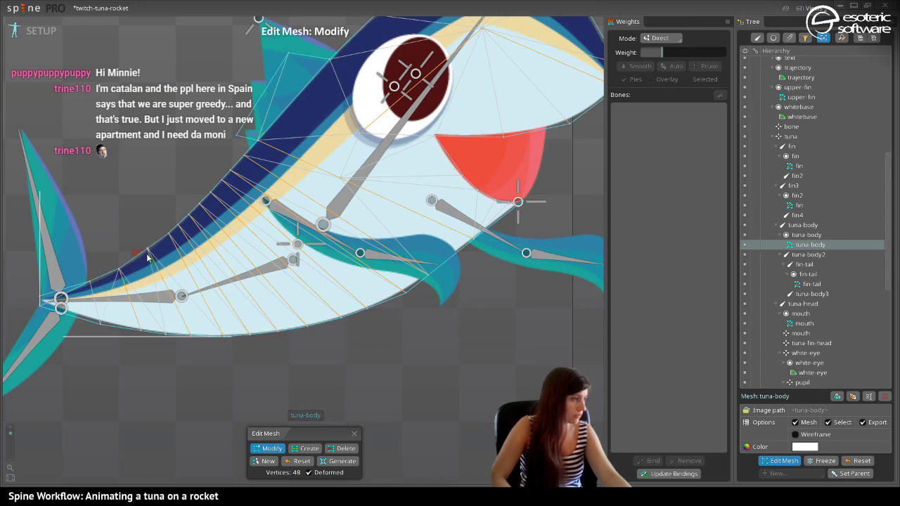
pyautogui.click(147, 253)
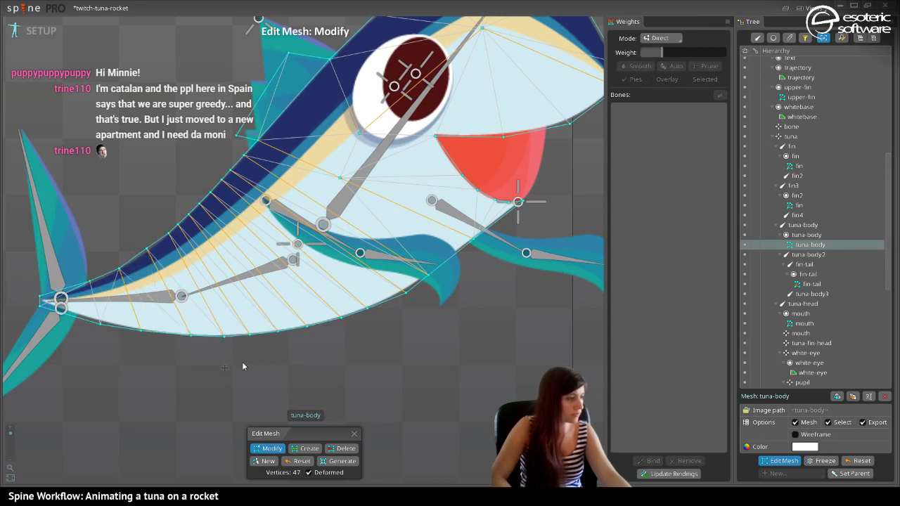
pyautogui.click(355, 434)
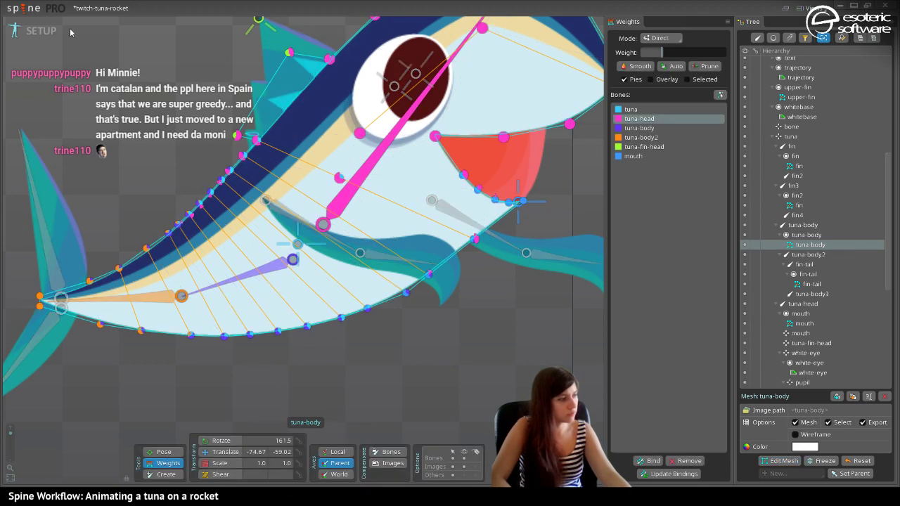
# In Animate mode, set the tuna weight to 0 on the opposite belly-edge and back-edge vertices of tuna-body just past the start of tuna-body2.
pyautogui.click(42, 35)
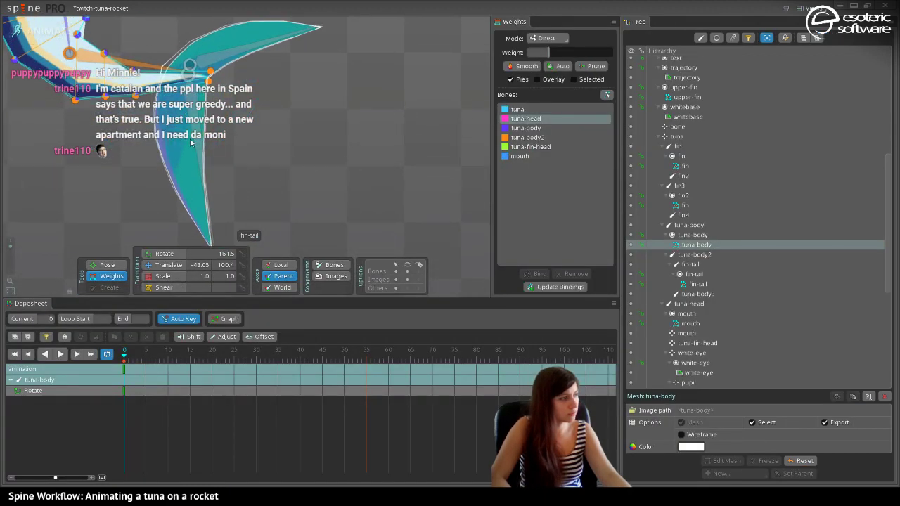
pyautogui.moveTo(333, 278); pyautogui.dragTo(317, 241)
pyautogui.click(286, 222)
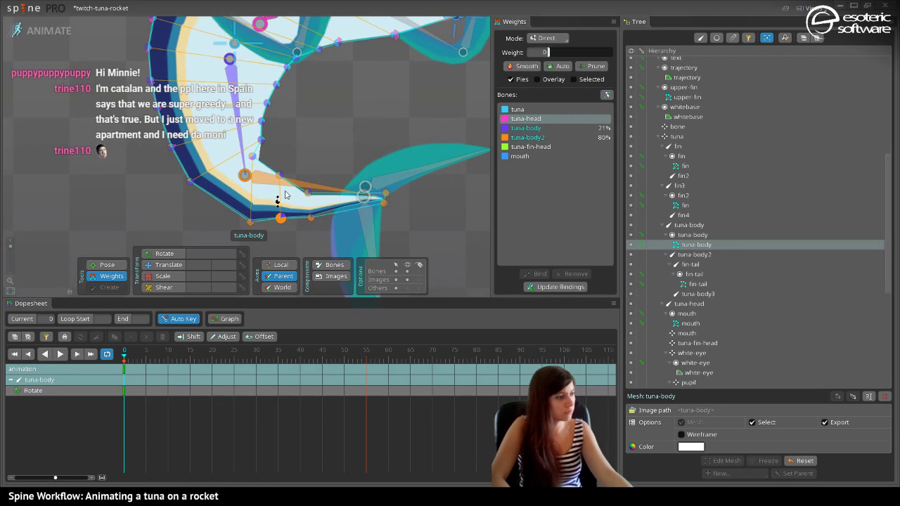
pyautogui.click(280, 182)
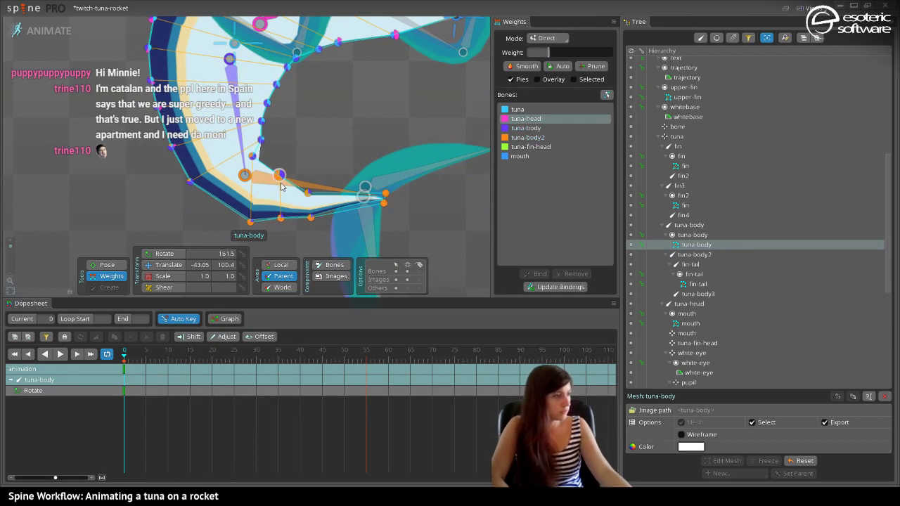
pyautogui.click(280, 218)
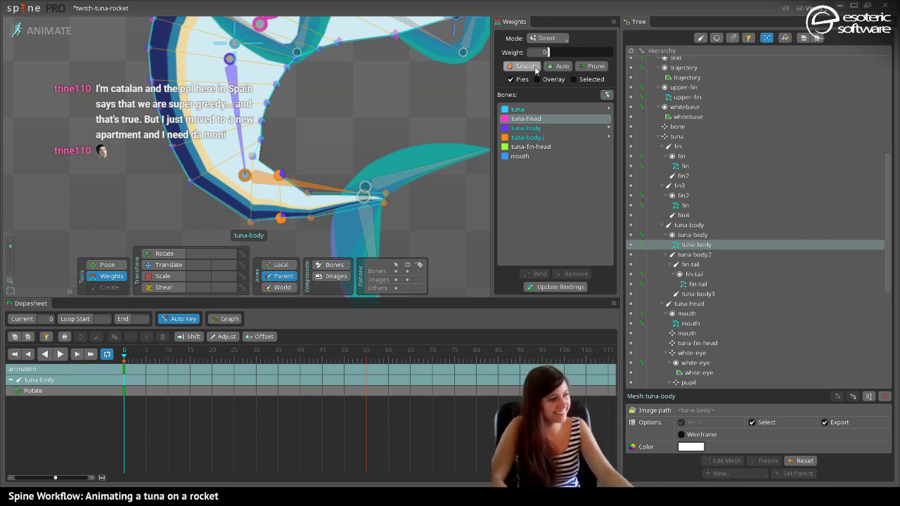
pyautogui.click(513, 128)
pyautogui.click(528, 109)
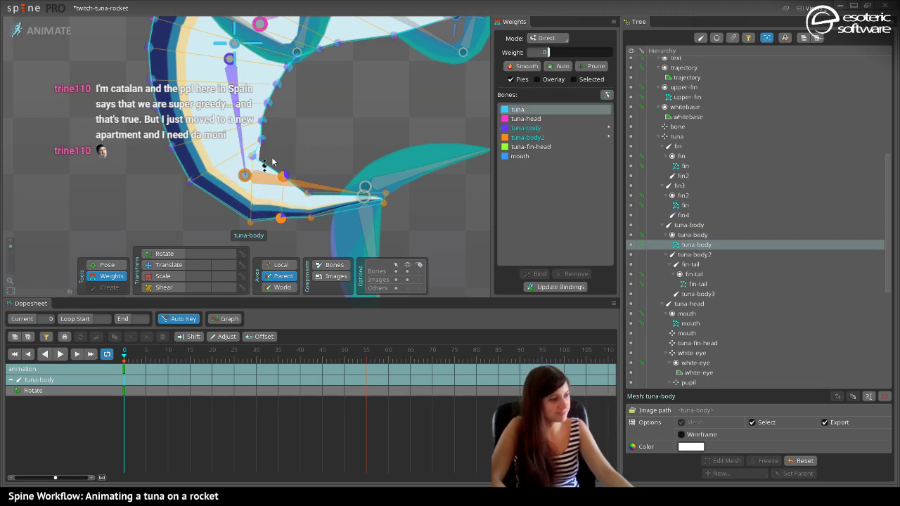
# Remove the tuna weight from the inner-bend belly vertex of tuna-body, blend in some tuna-body2 weight, and deselect the mesh.
pyautogui.click(251, 136)
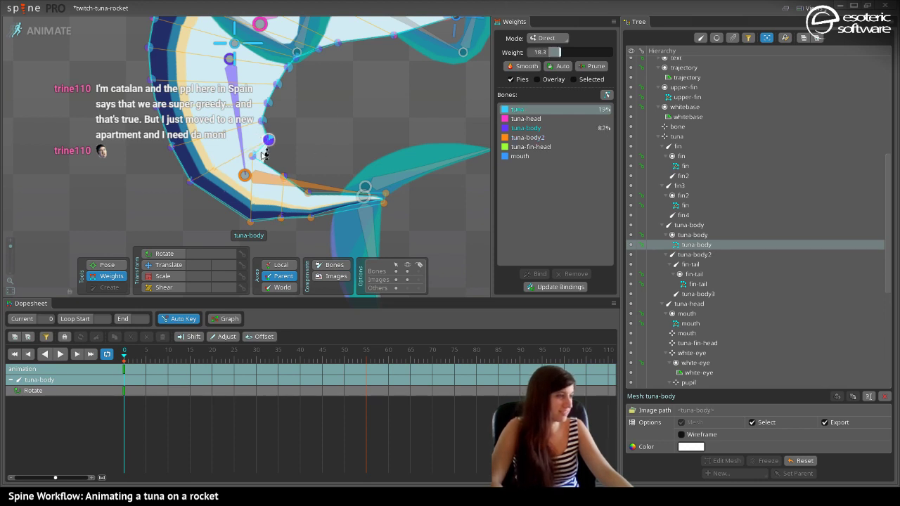
pyautogui.moveTo(267, 144); pyautogui.dragTo(456, 135)
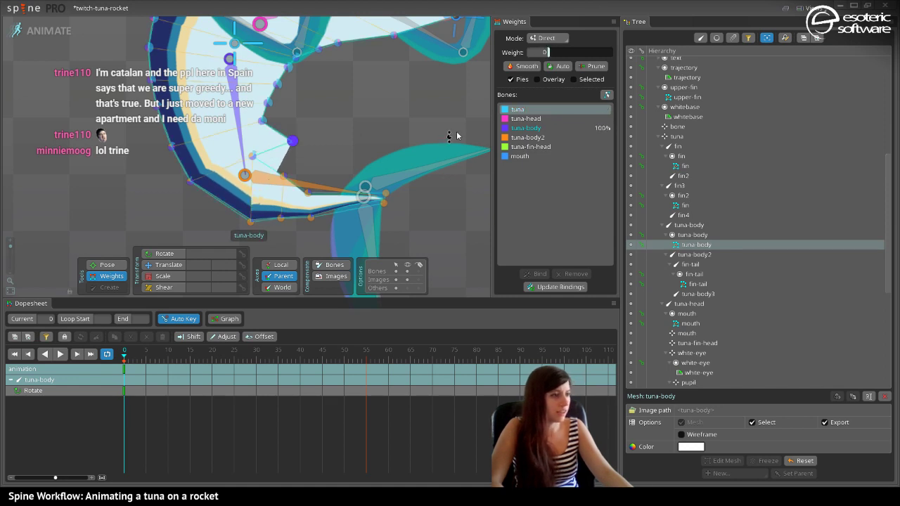
pyautogui.click(520, 137)
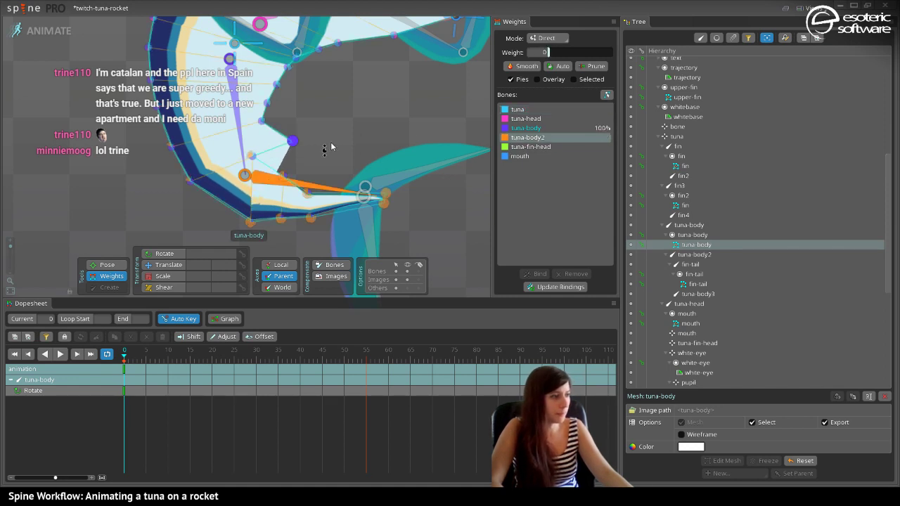
pyautogui.moveTo(296, 148); pyautogui.dragTo(303, 204)
pyautogui.press('space')
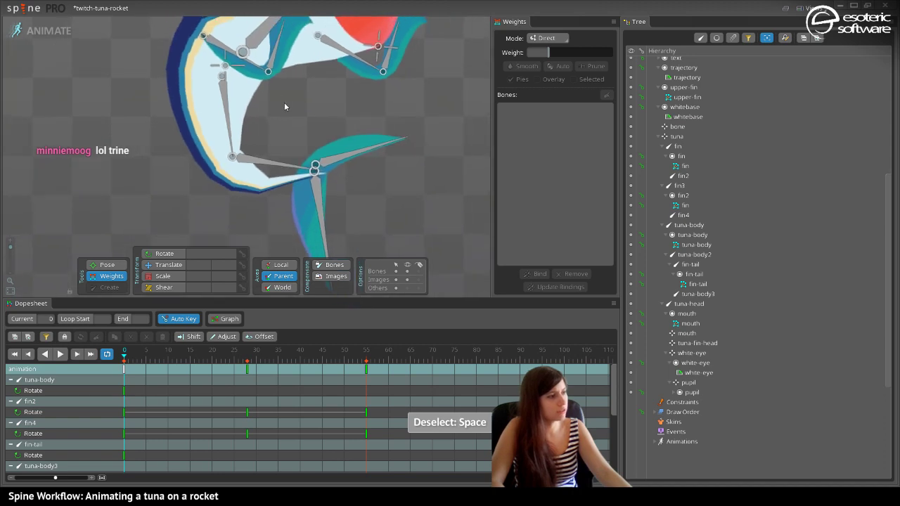
# Rotate the tuna-body2 bone to about 308° at frame 0 to test the tail bending the opposite way, and deselect it.
pyautogui.scroll(3, 372, 156)
pyautogui.scroll(-4, 255, 117)
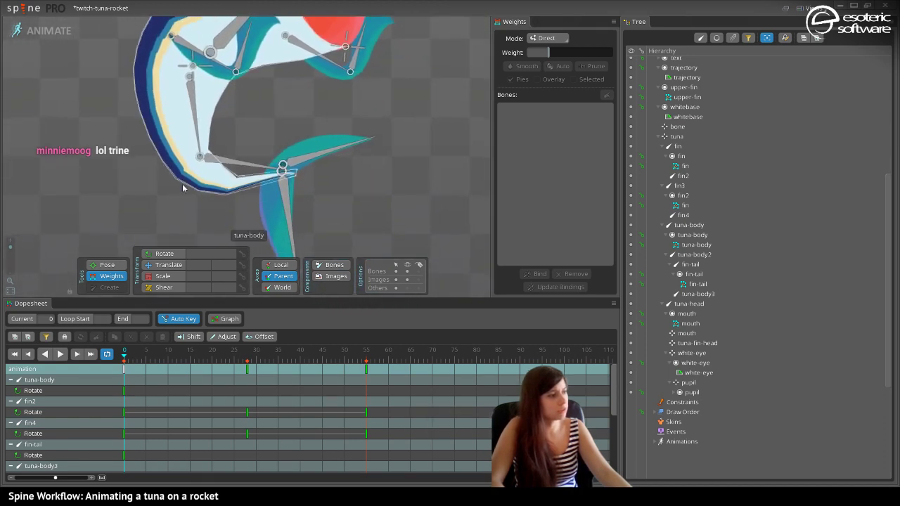
pyautogui.click(107, 265)
pyautogui.moveTo(252, 181); pyautogui.dragTo(116, 209)
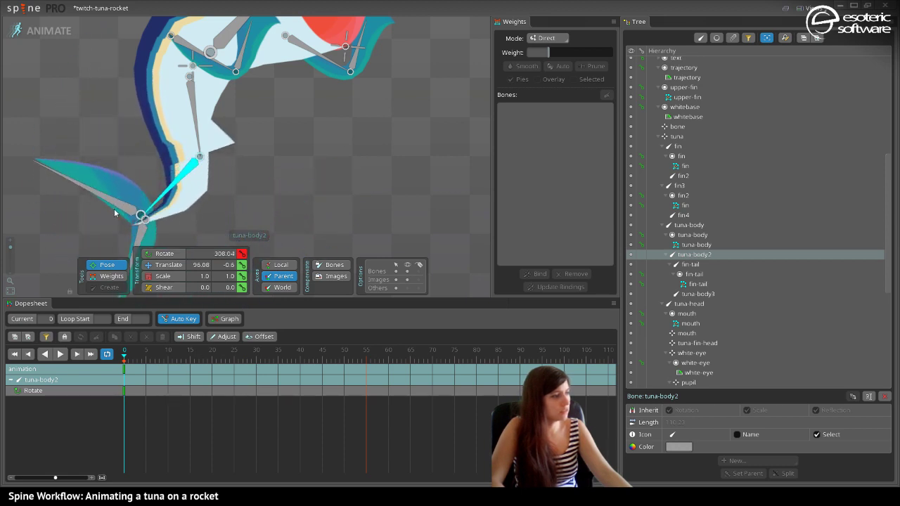
pyautogui.click(116, 209)
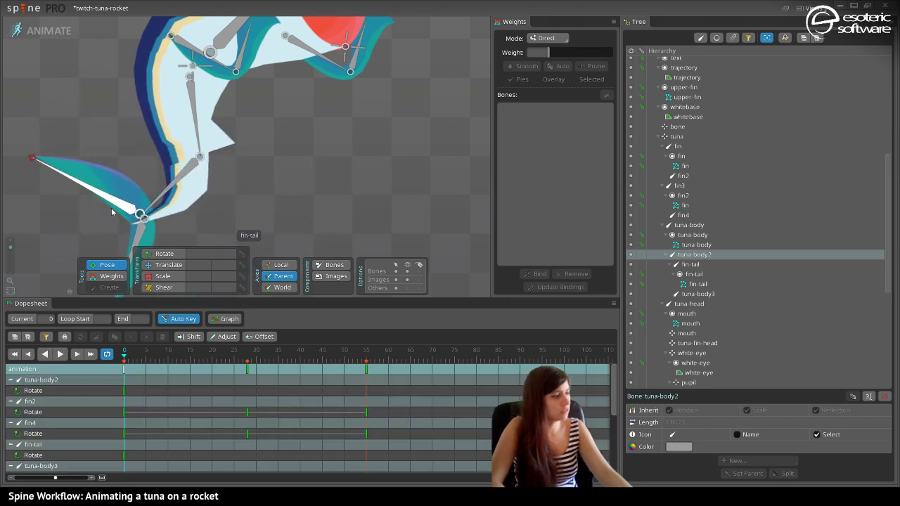
# Blend tuna weight of about 17% into the protruding belly-edge vertex of tuna-body at the tail bend, and deselect the mesh.
pyautogui.click(107, 275)
pyautogui.click(235, 142)
pyautogui.moveTo(235, 143)
pyautogui.mouseDown()
pyautogui.moveTo(245, 116)
pyautogui.moveTo(247, 128)
pyautogui.moveTo(215, 155)
pyautogui.moveTo(227, 161)
pyautogui.moveTo(229, 145)
pyautogui.mouseUp()
pyautogui.click(528, 113)
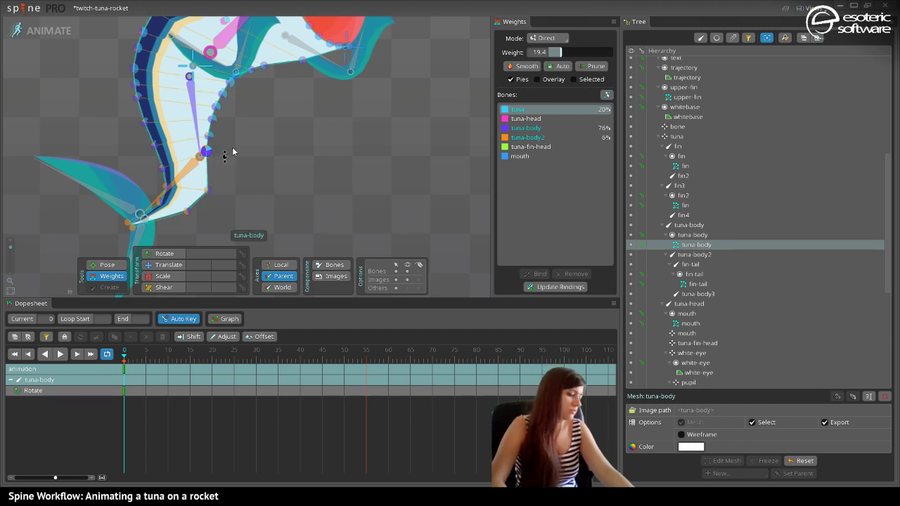
pyautogui.hotkey('ctrl', 'z')
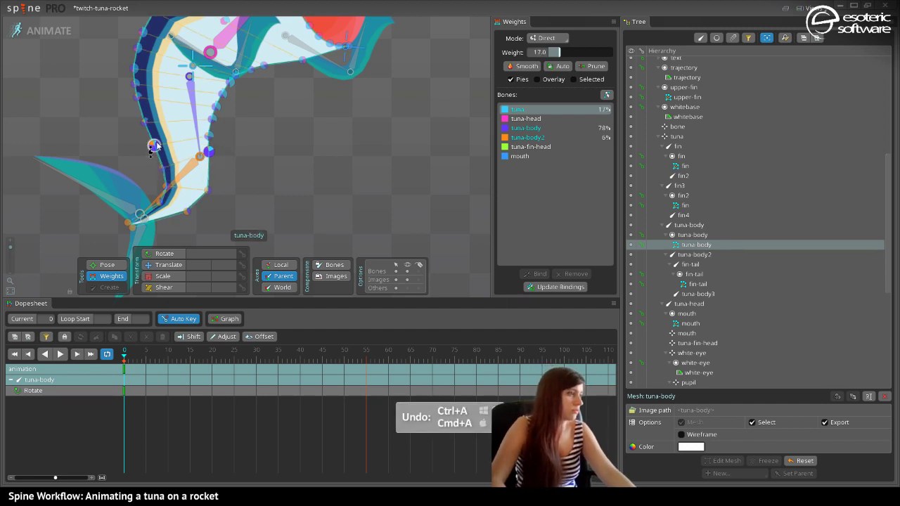
pyautogui.press('space')
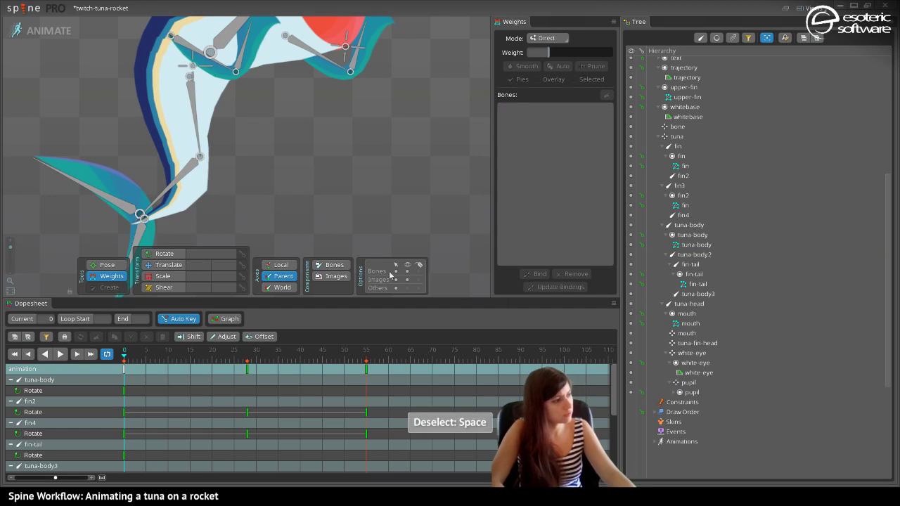
# Set the tuna weight on tuna-body's back-edge vertices behind the dorsal fin to about 30% on the upper one and 60% on the next.
pyautogui.moveTo(281, 151); pyautogui.dragTo(345, 161)
pyautogui.click(245, 87)
pyautogui.scroll(5, 239, 78)
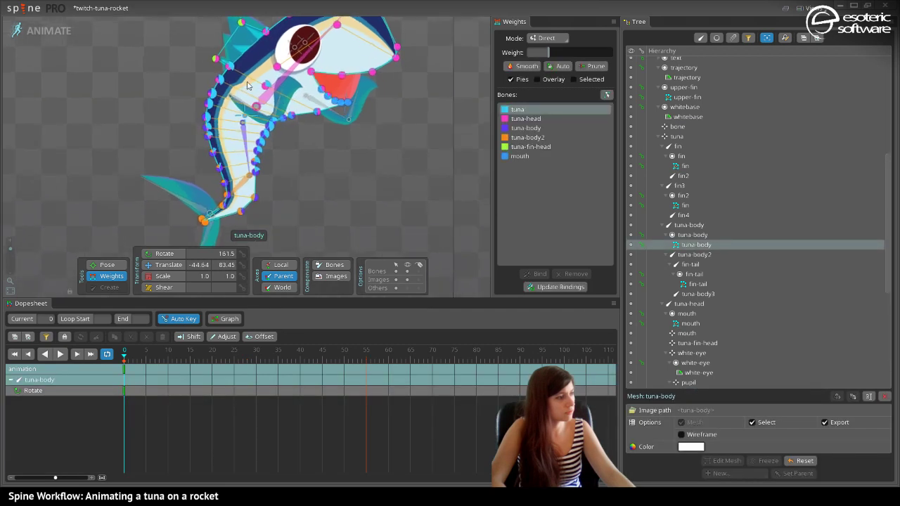
pyautogui.click(219, 58)
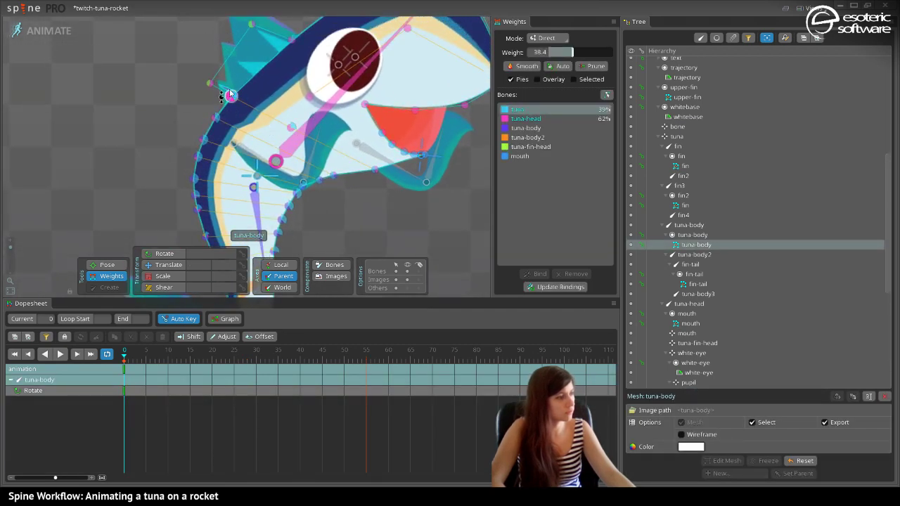
pyautogui.moveTo(232, 102)
pyautogui.mouseDown()
pyautogui.moveTo(232, 91)
pyautogui.moveTo(224, 141)
pyautogui.moveTo(219, 126)
pyautogui.mouseUp()
pyautogui.click(214, 117)
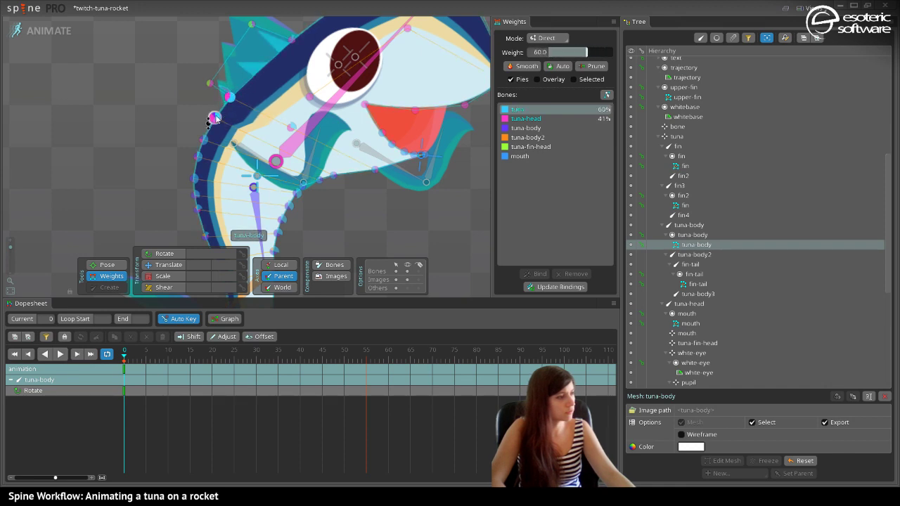
pyautogui.moveTo(285, 125); pyautogui.dragTo(291, 49)
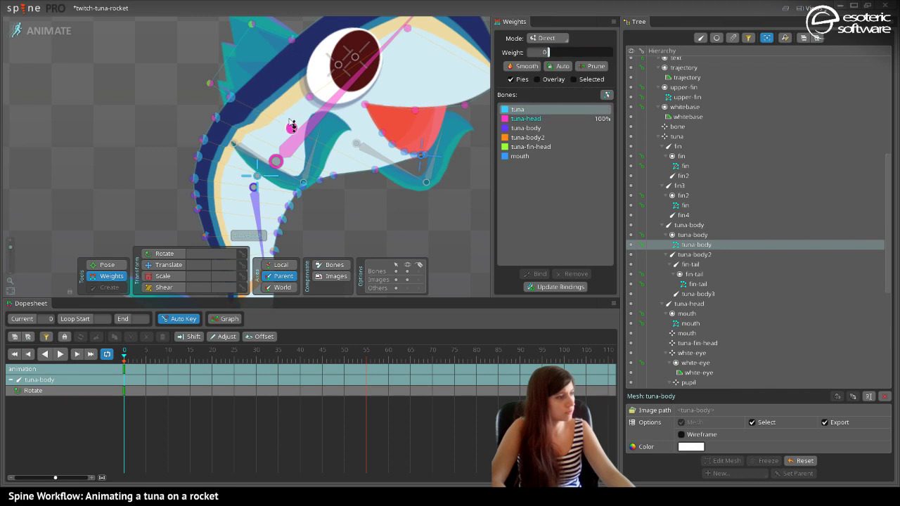
pyautogui.hotkey('ctrl', 'z')
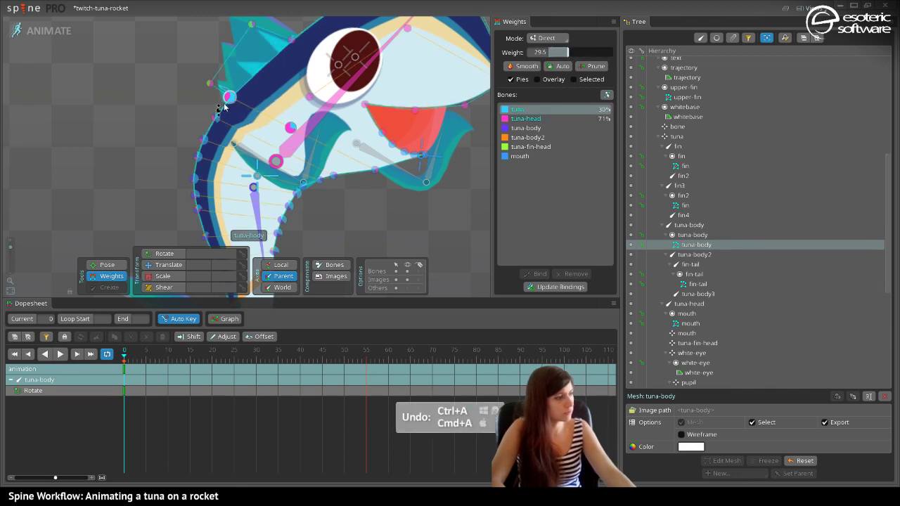
pyautogui.hotkey('ctrl', 'z')
# Try blending about 10% tuna-body weight into the back-edge vertex behind the dorsal fin, and undo the latest weight changes.
pyautogui.moveTo(227, 110)
pyautogui.mouseDown()
pyautogui.moveTo(215, 142)
pyautogui.moveTo(250, 112)
pyautogui.moveTo(255, 78)
pyautogui.moveTo(253, 131)
pyautogui.moveTo(255, 122)
pyautogui.moveTo(281, 133)
pyautogui.mouseUp()
pyautogui.click(525, 127)
pyautogui.hotkey('ctrl', 'z')
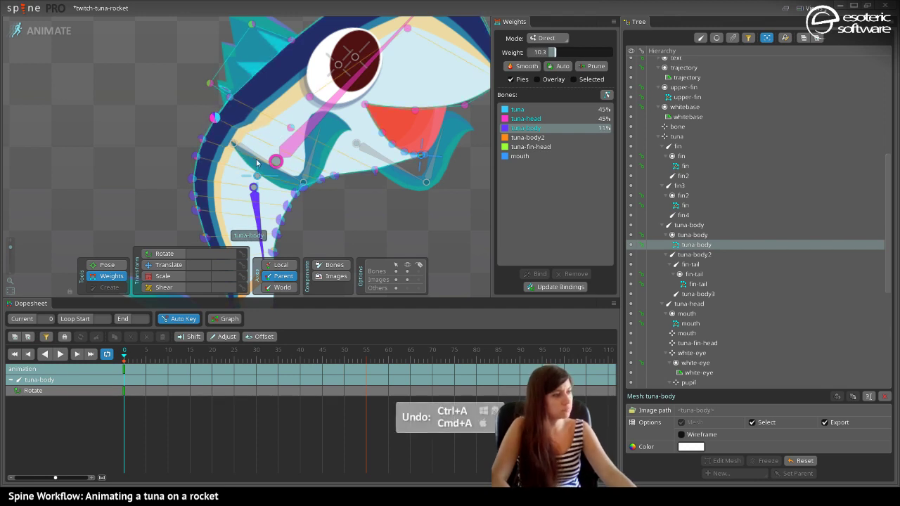
pyautogui.hotkey('ctrl', 'z')
pyautogui.hotkey('ctrl', 'z')
pyautogui.hotkey('ctrl', 'z')
pyautogui.hotkey('ctrl', 'z')
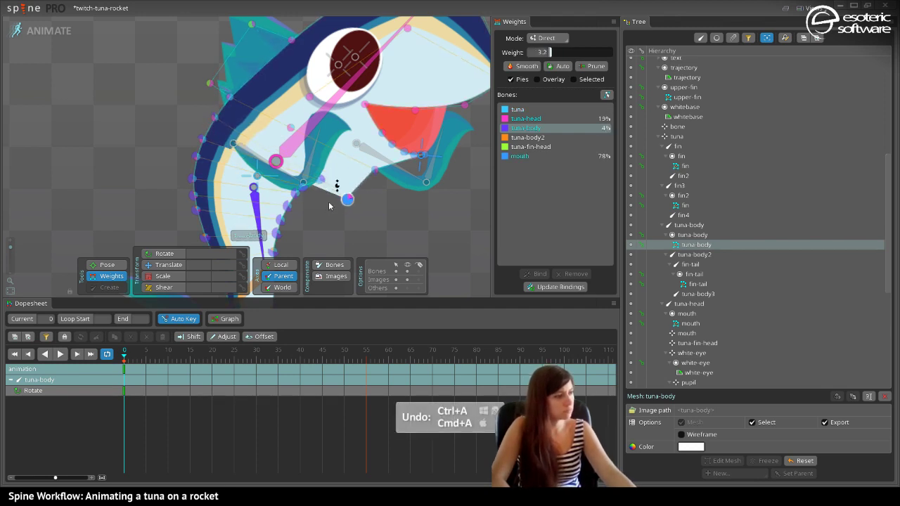
# Set the tuna-body weight to about 25% on the belly vertex behind the mouth and about 9% on the neighbouring vertex closer to it.
pyautogui.moveTo(322, 220); pyautogui.dragTo(320, 204)
pyautogui.hotkey('ctrl', 'z')
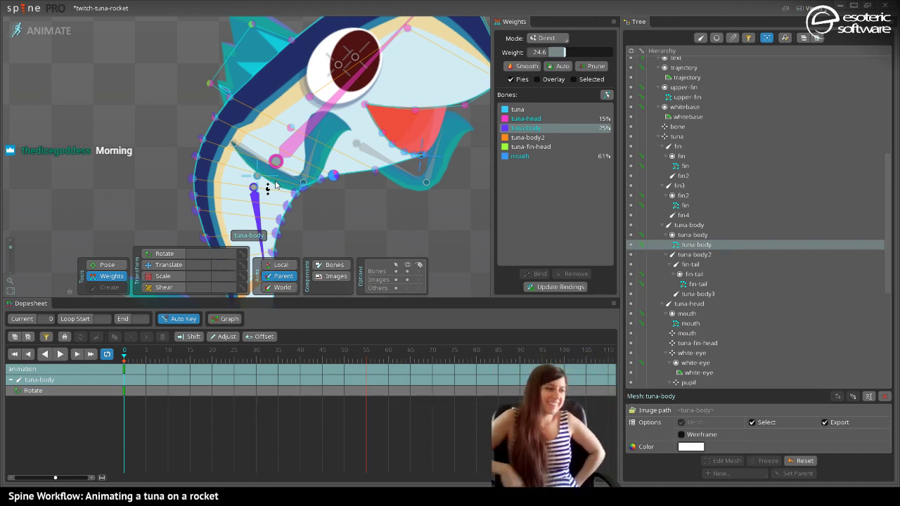
pyautogui.moveTo(374, 172); pyautogui.dragTo(379, 173)
pyautogui.hotkey('ctrl', 'z')
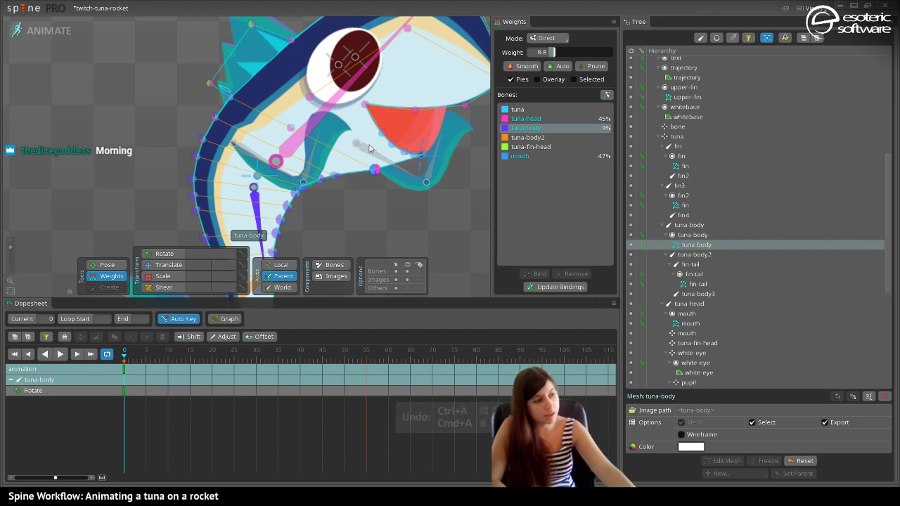
# Check the tuna-head and mouth weights on the mouth mesh's lower vertices, and save the project.
pyautogui.click(412, 125)
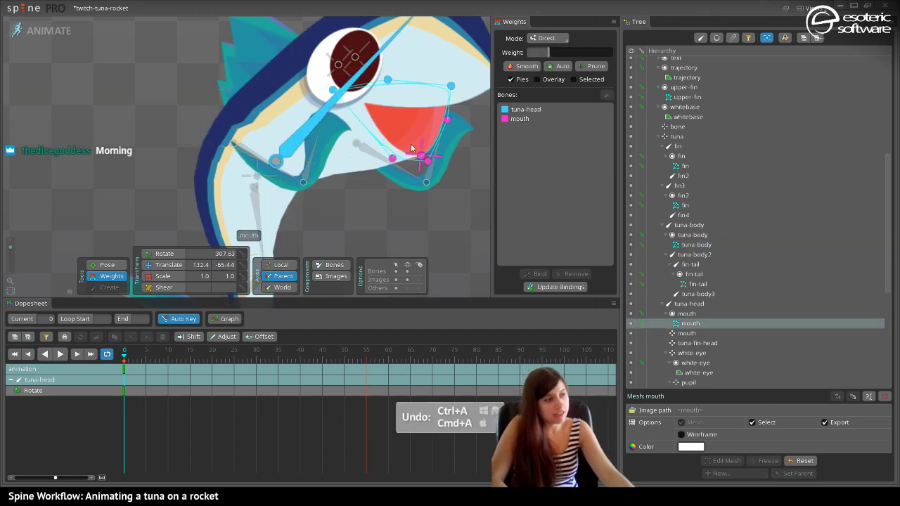
pyautogui.scroll(4, 447, 143)
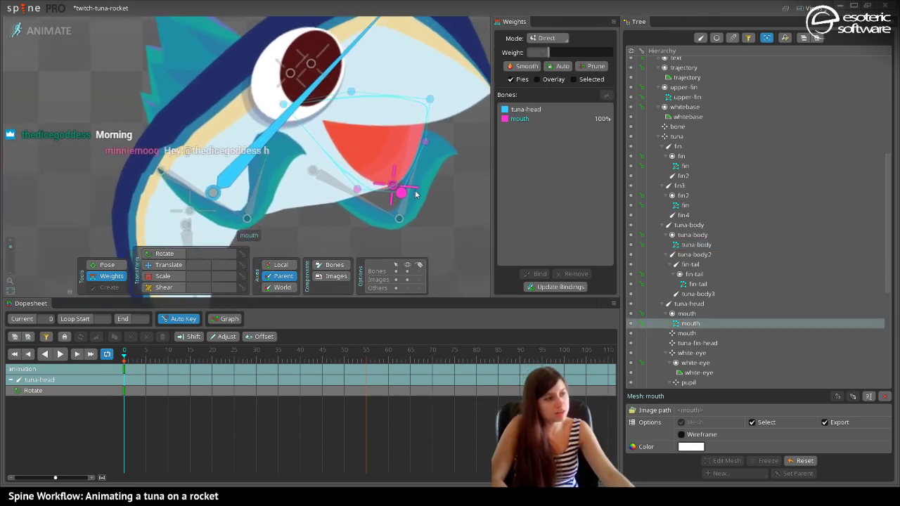
pyautogui.click(415, 158)
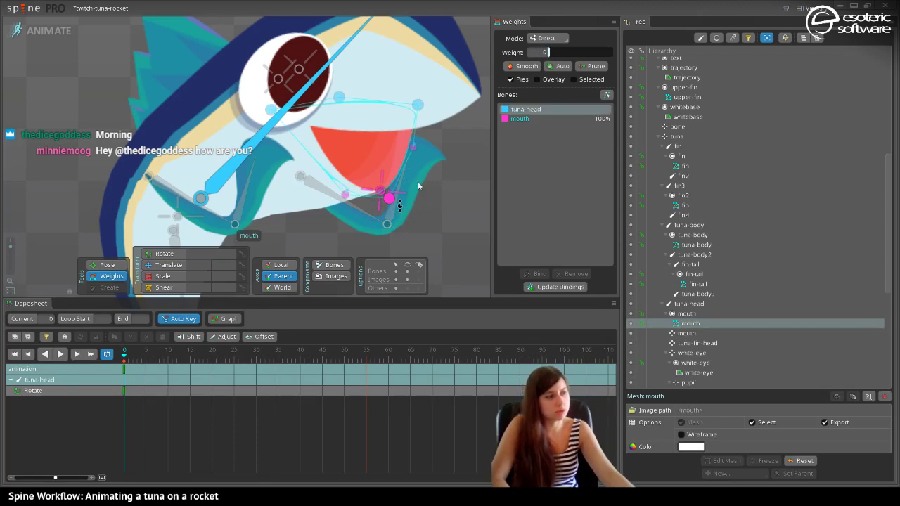
pyautogui.moveTo(340, 199); pyautogui.dragTo(361, 209)
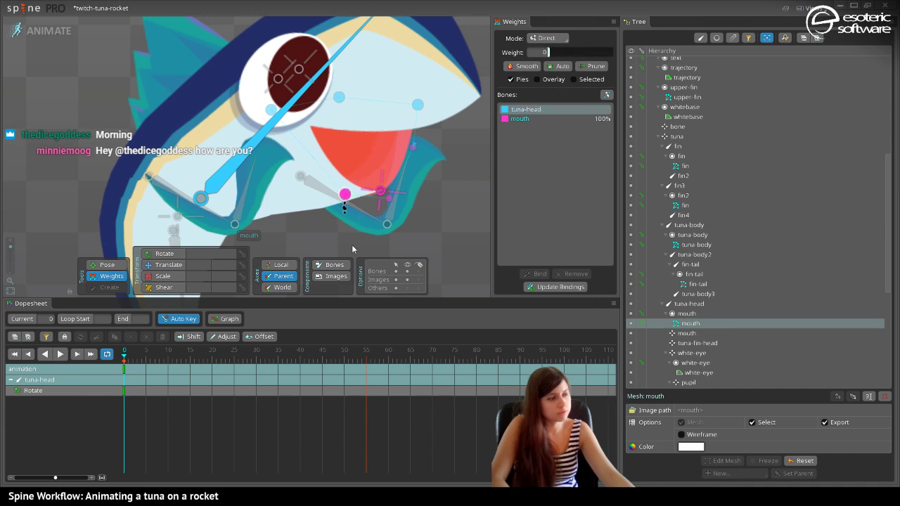
pyautogui.click(389, 198)
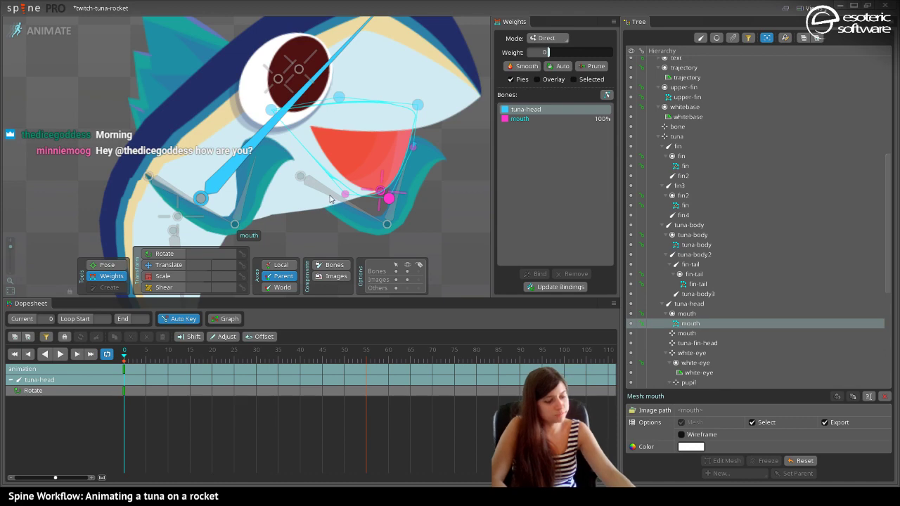
pyautogui.hotkey('ctrl', 's')
# Raise the tuna-head weight to about 64% on tuna-body's belly vertex just behind the mouth.
pyautogui.click(307, 201)
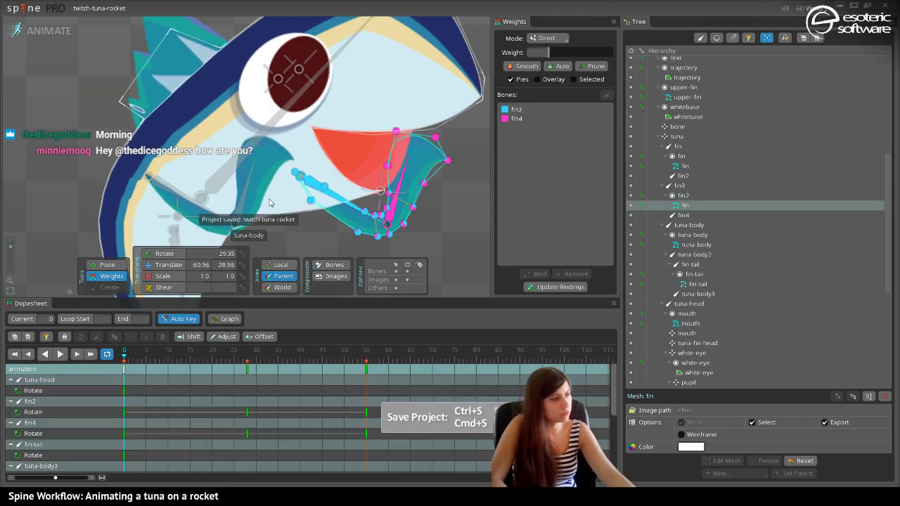
pyautogui.click(272, 202)
pyautogui.click(329, 214)
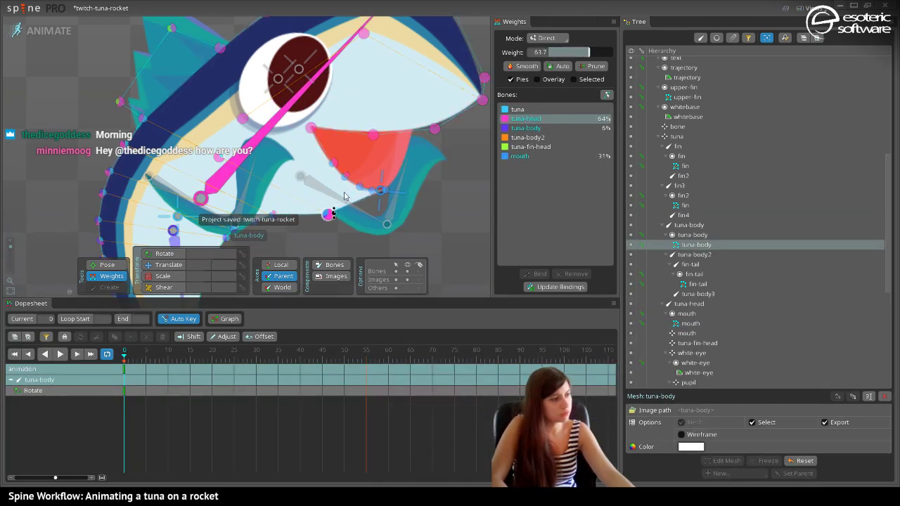
# Set the tuna-head weight to about 43% on tuna-body's belly vertex just behind the mouth, and return to setup mode.
pyautogui.moveTo(344, 196); pyautogui.dragTo(320, 198)
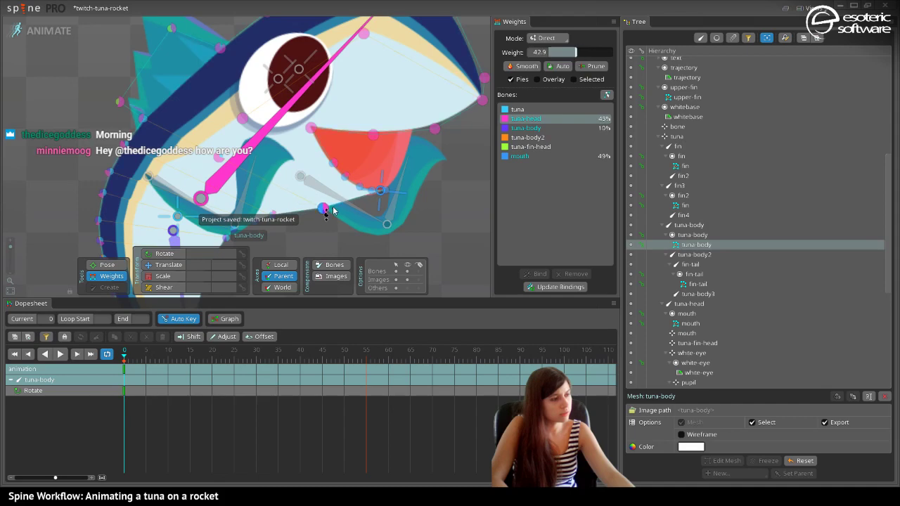
pyautogui.click(41, 29)
pyautogui.scroll(-3, 251, 224)
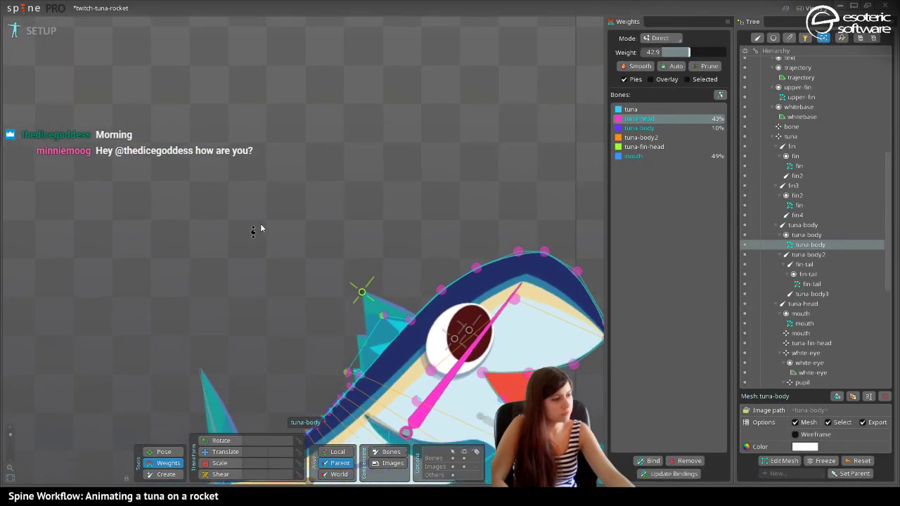
pyautogui.moveTo(263, 227); pyautogui.dragTo(281, 105)
pyautogui.click(291, 303)
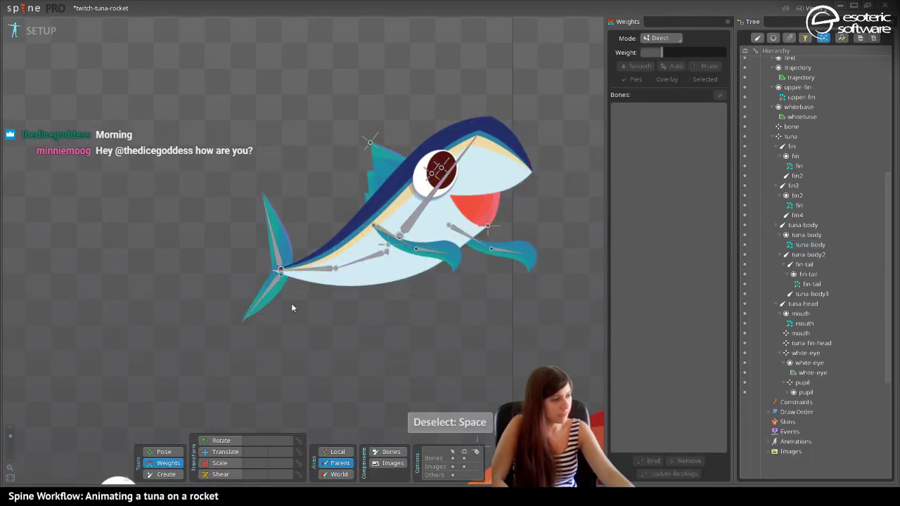
# Show the Metrics view at full width and examine the tuna-body mesh's figures against those of the whole skeleton.
pyautogui.click(376, 285)
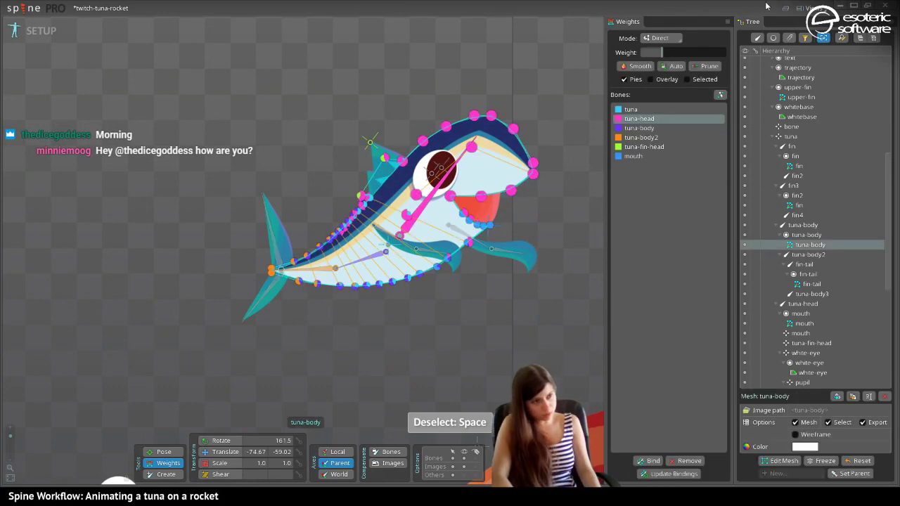
pyautogui.click(804, 7)
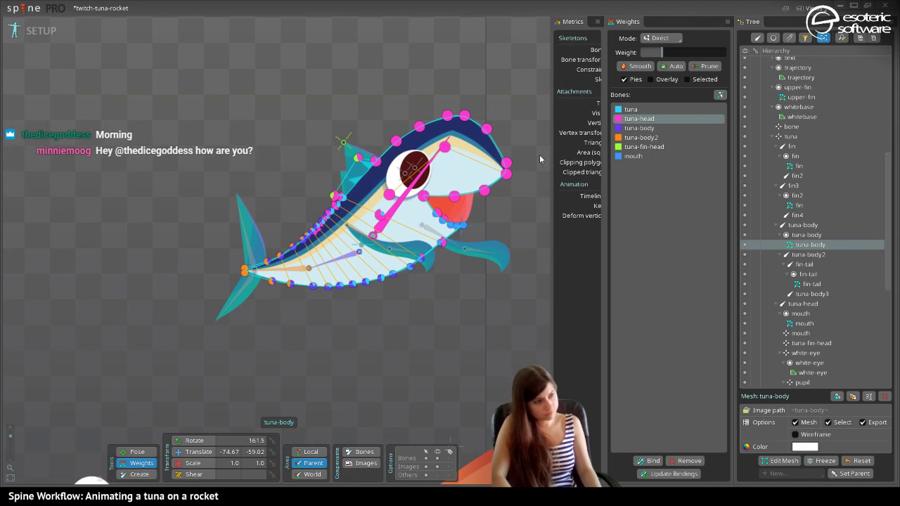
pyautogui.moveTo(547, 149); pyautogui.dragTo(504, 164)
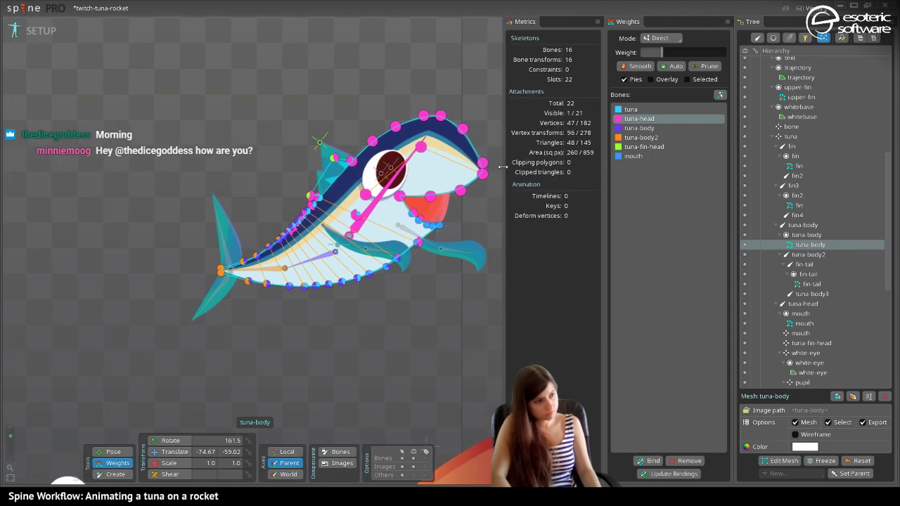
pyautogui.click(489, 225)
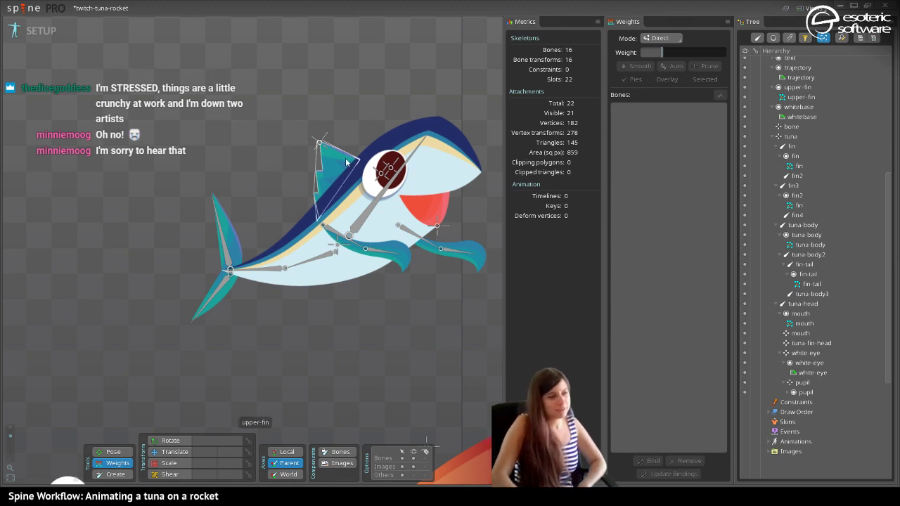
# Switch from Weights to the Translate tool and open the tuna-body mesh for editing around the tail.
pyautogui.scroll(2, 296, 237)
pyautogui.scroll(1, 295, 237)
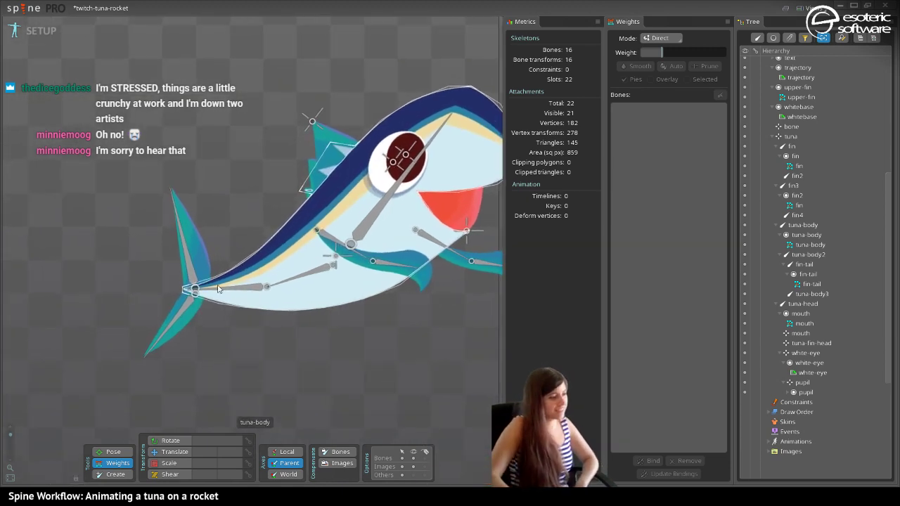
pyautogui.click(158, 451)
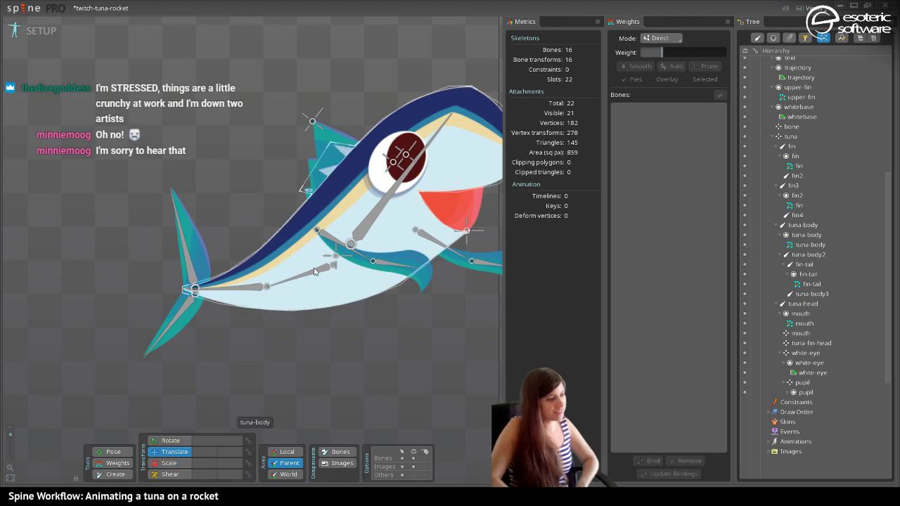
pyautogui.moveTo(263, 213); pyautogui.dragTo(184, 226)
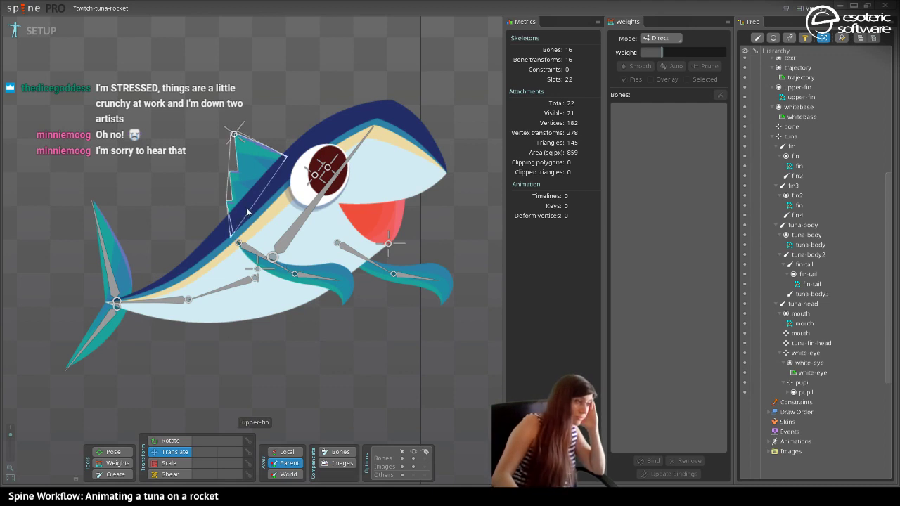
pyautogui.moveTo(247, 211); pyautogui.dragTo(310, 314)
pyautogui.scroll(2, 237, 250)
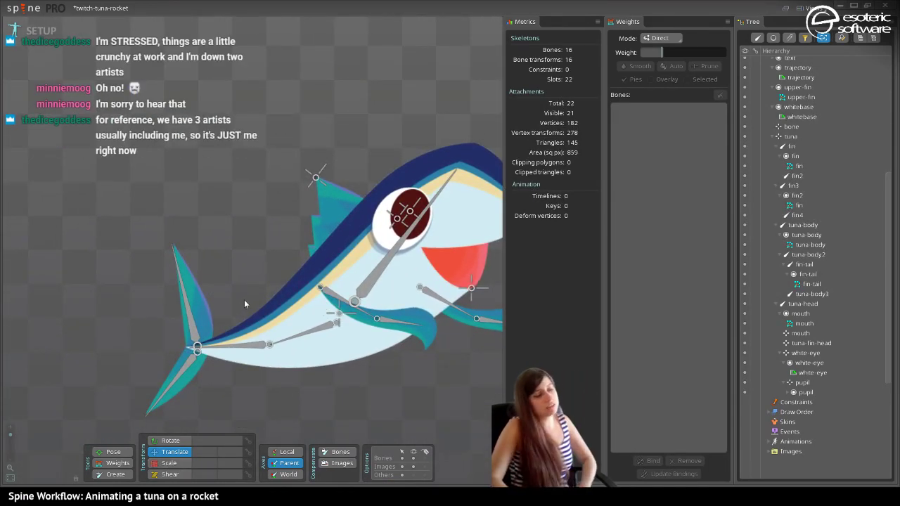
pyautogui.click(295, 329)
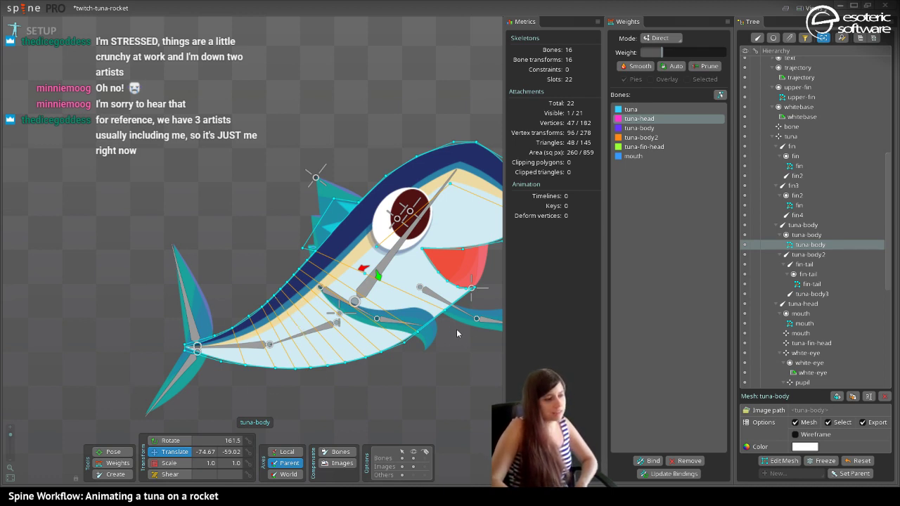
pyautogui.scroll(2, 304, 267)
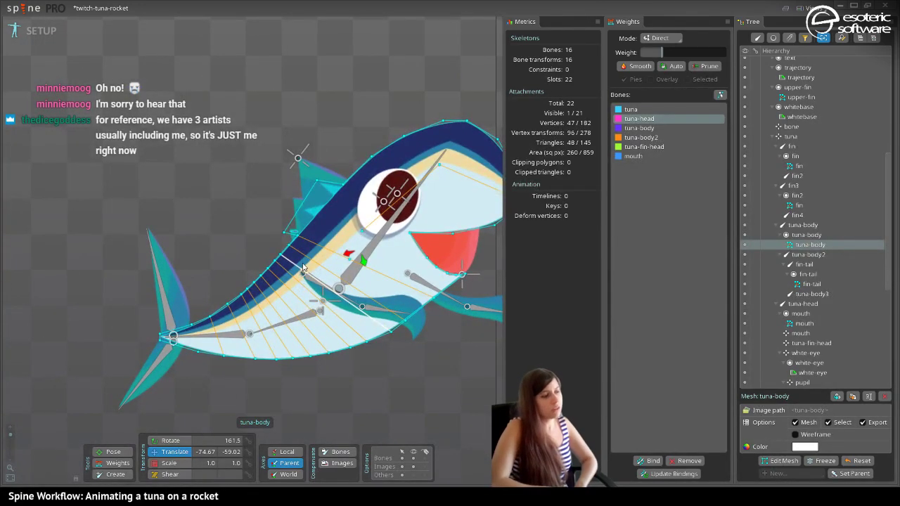
pyautogui.scroll(3, 134, 419)
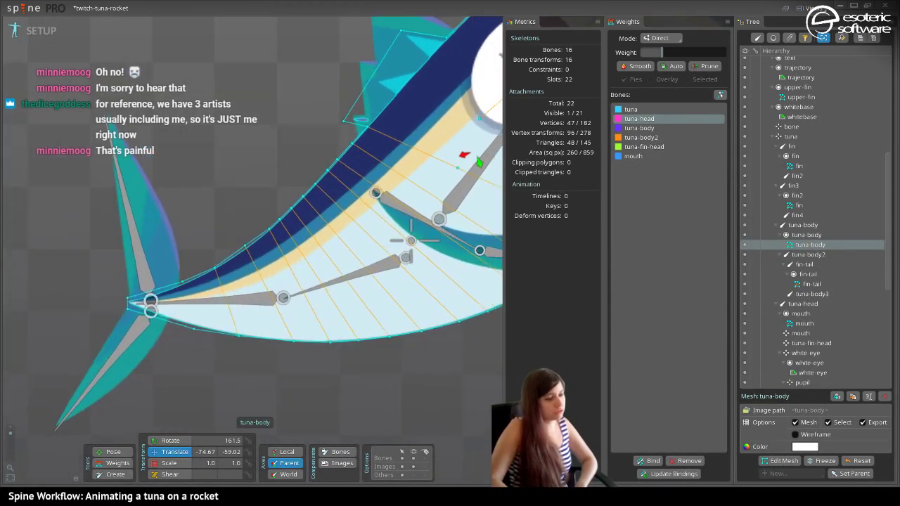
pyautogui.click(786, 460)
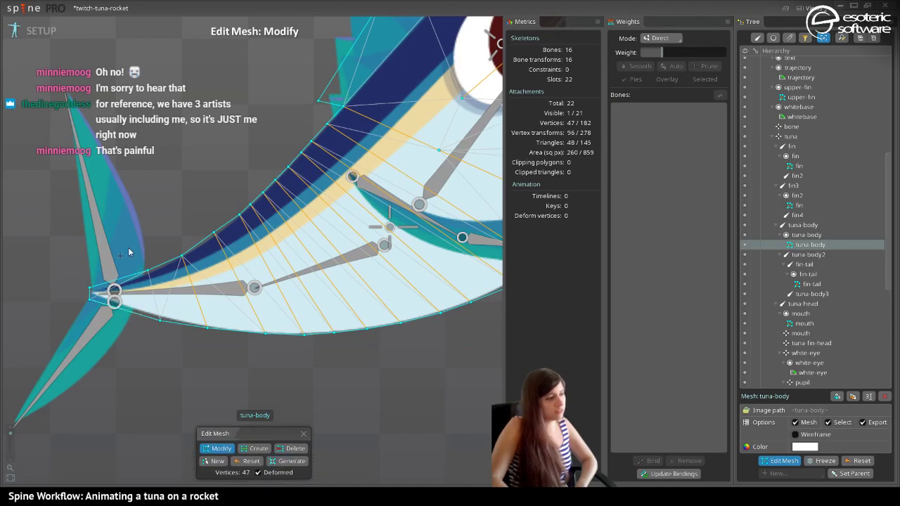
# Add two vertices to the tuna-body mesh beside the tail fin's base, one on the back edge and one on the belly edge.
pyautogui.click(257, 451)
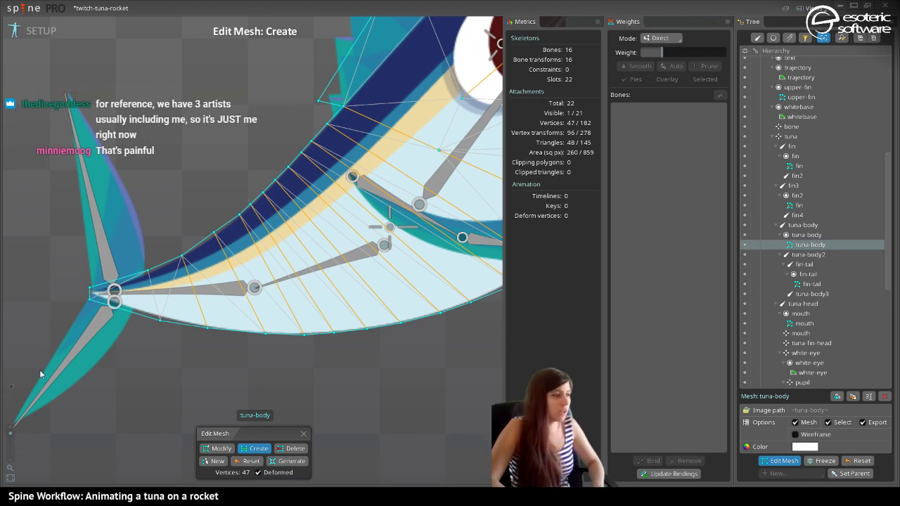
pyautogui.click(117, 283)
pyautogui.click(122, 312)
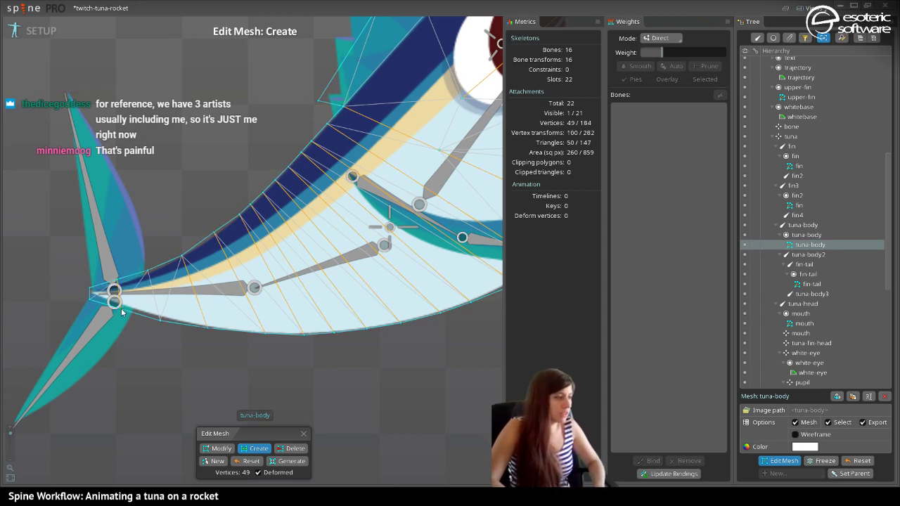
# Nudge the two new tuna-body vertices together slightly toward the tail end, beside the fin's base.
pyautogui.click(217, 449)
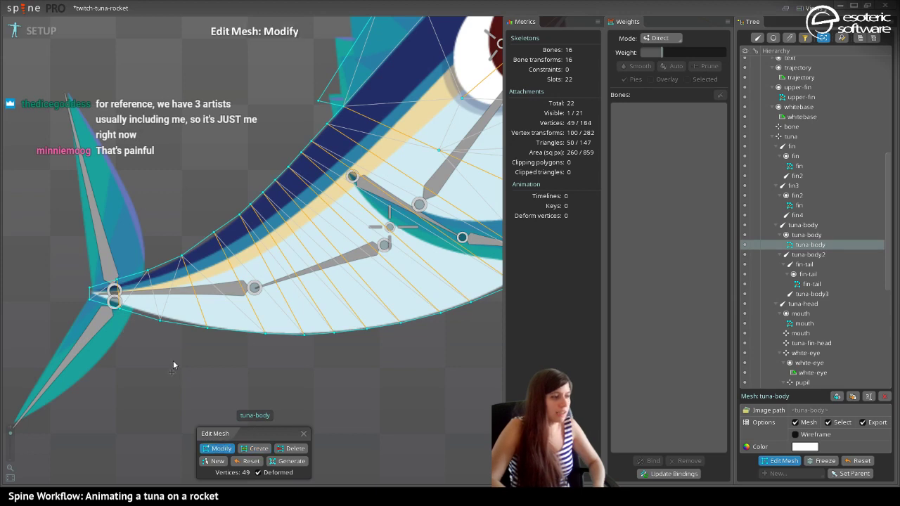
pyautogui.click(116, 300)
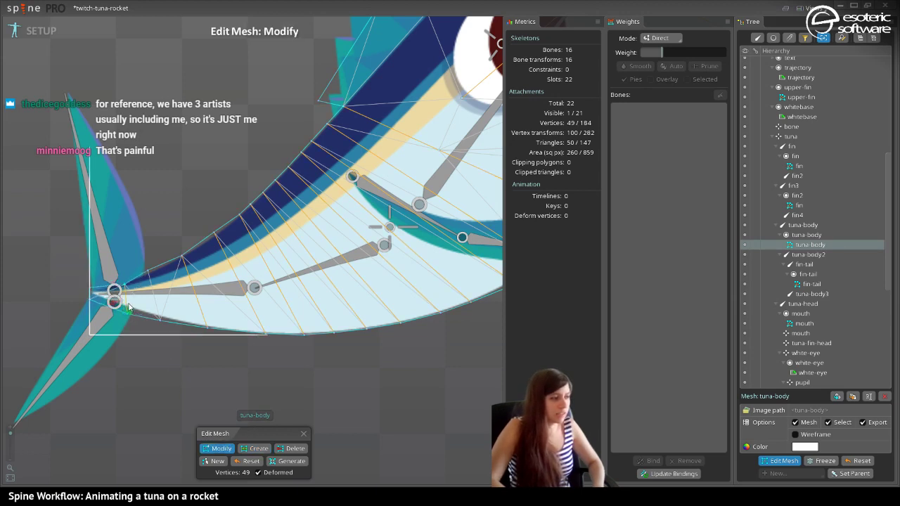
pyautogui.click(127, 296)
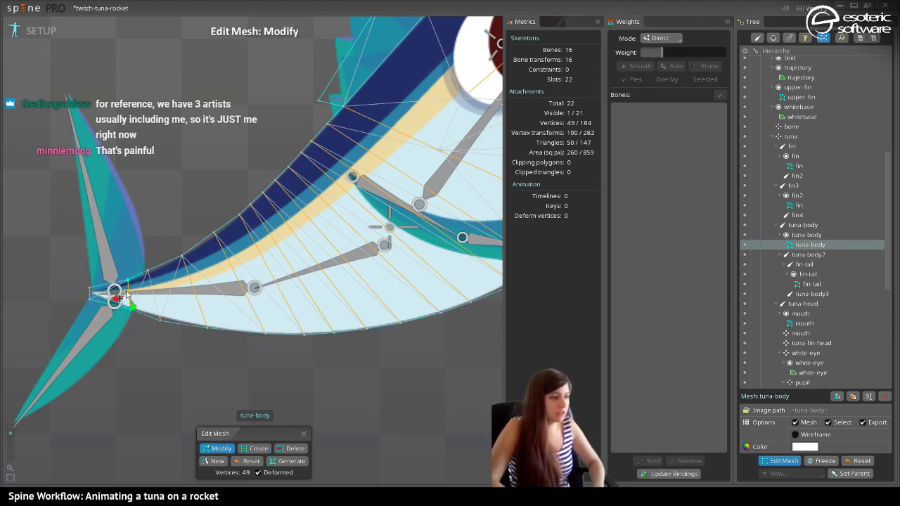
pyautogui.click(128, 298)
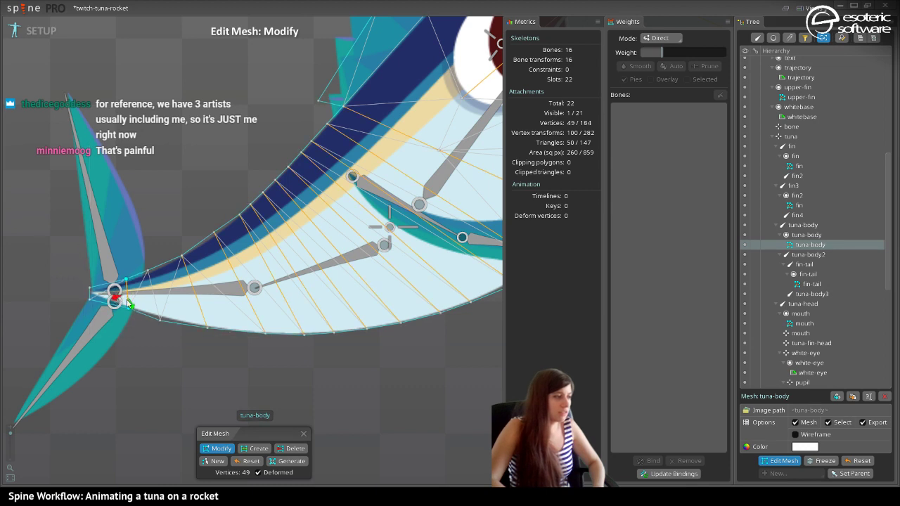
pyautogui.click(126, 301)
pyautogui.click(125, 307)
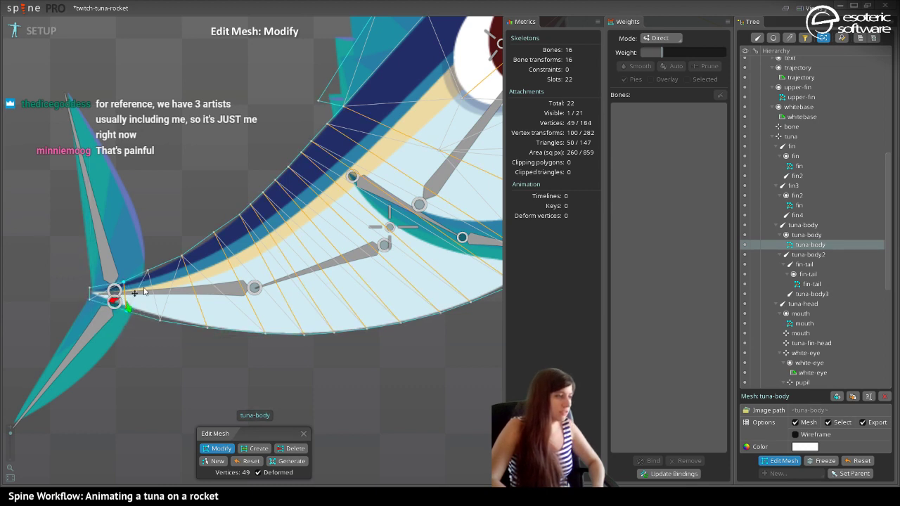
# Fit tuna-body's existing back, belly and tail-end vertices more closely to the fish's outline near the tail.
pyautogui.click(152, 279)
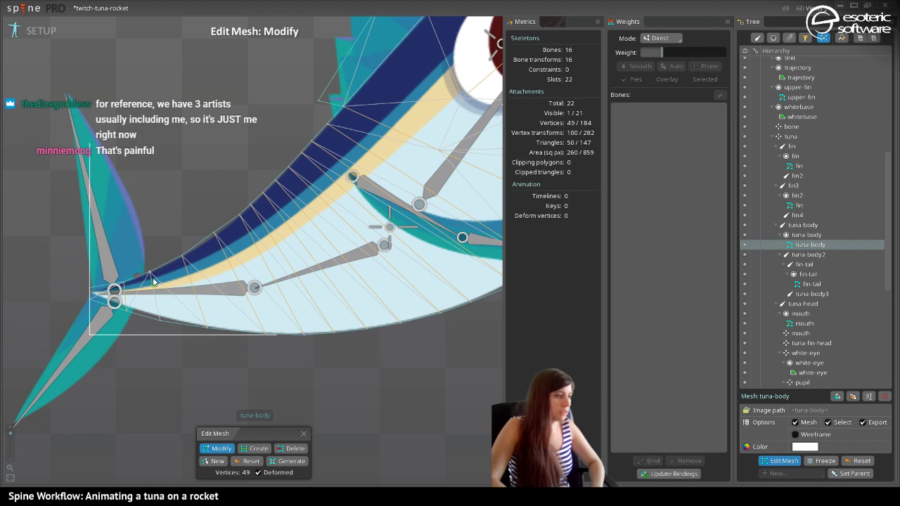
pyautogui.click(215, 237)
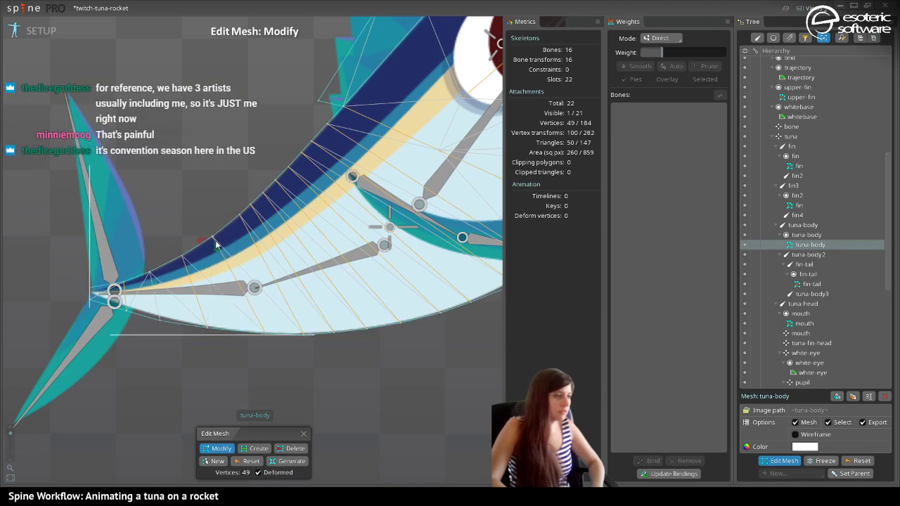
pyautogui.moveTo(159, 321); pyautogui.dragTo(161, 315)
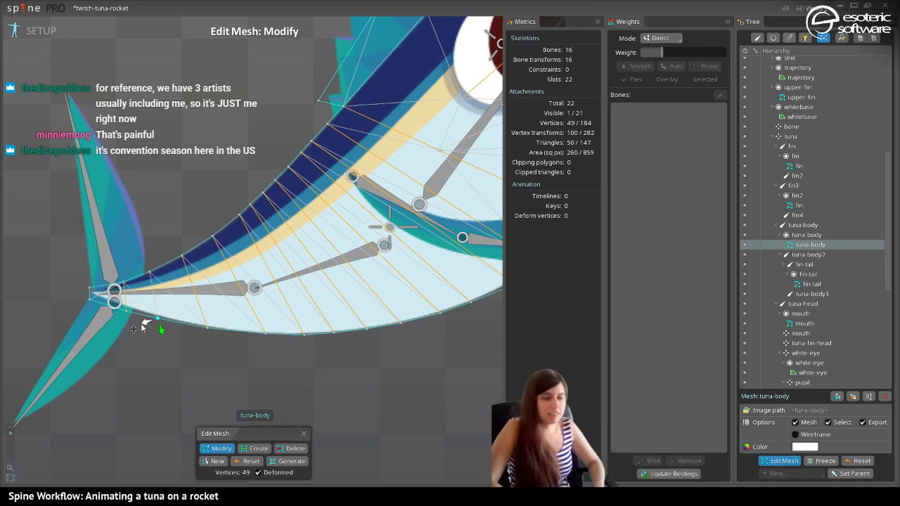
pyautogui.moveTo(128, 317); pyautogui.dragTo(91, 293)
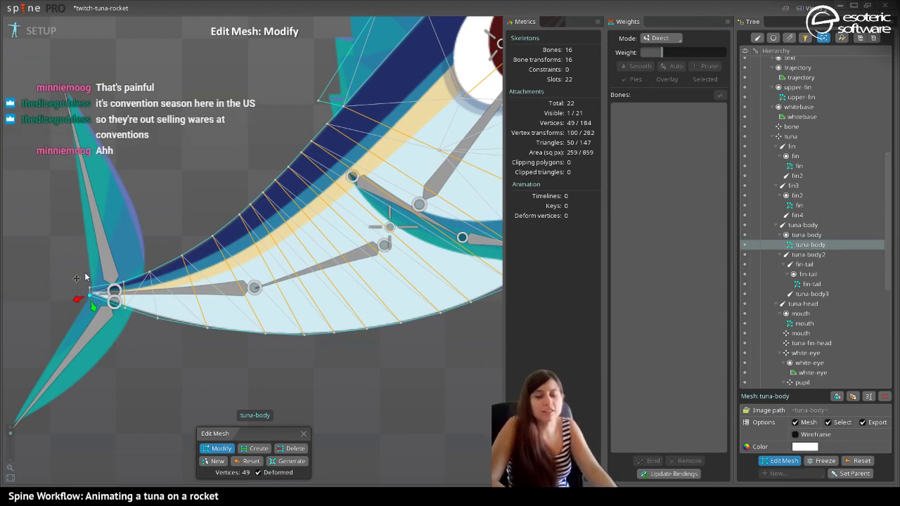
# Undo the last tail-area vertex moves on tuna-body and redo them to compare the mesh outline.
pyautogui.press('space')
pyautogui.hotkey('ctrl', 'z')
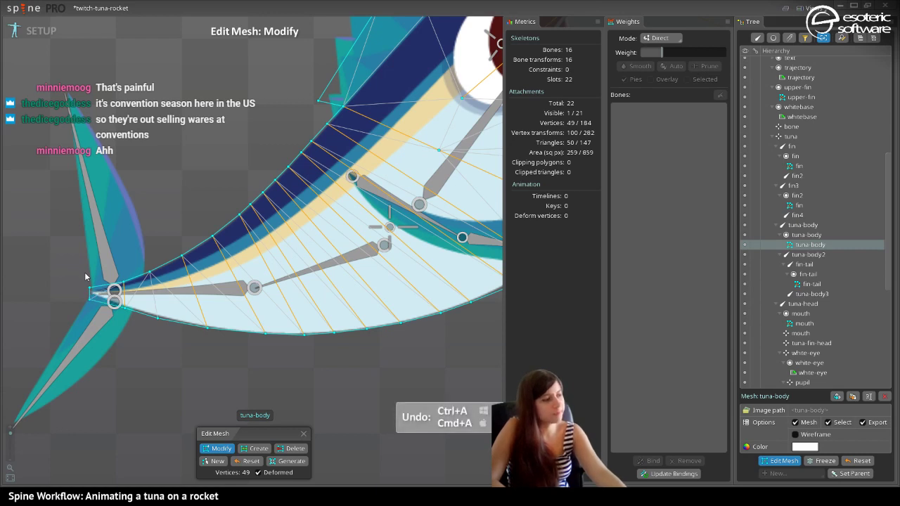
pyautogui.hotkey('ctrl', 'z')
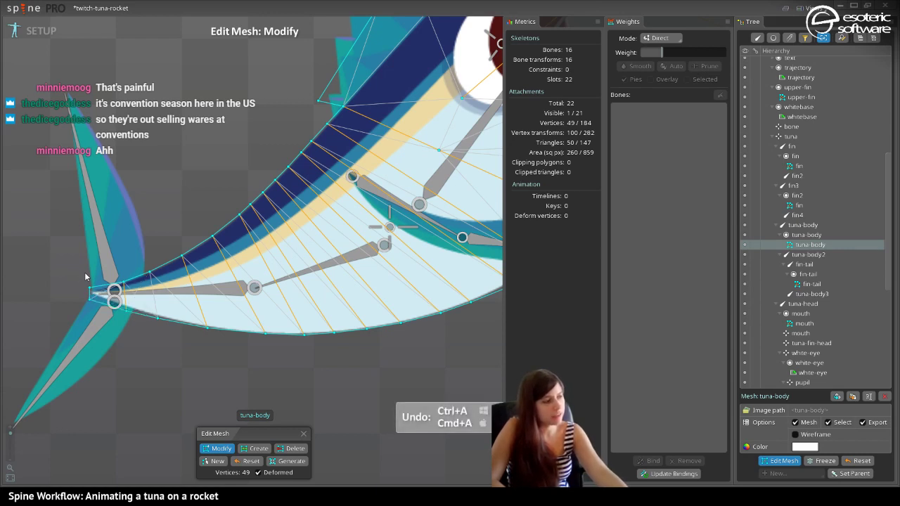
pyautogui.hotkey('ctrl', 'z')
pyautogui.hotkey('ctrl', 'z')
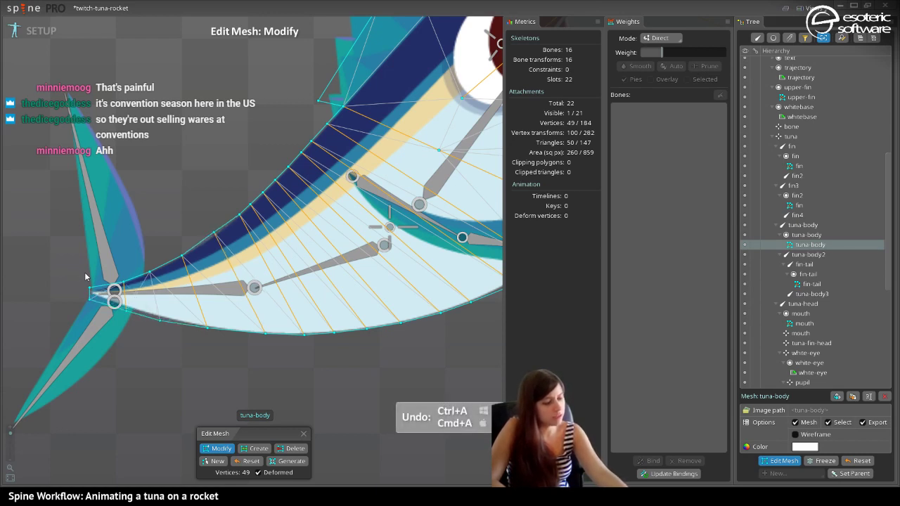
pyautogui.hotkey('ctrl', 'shift', 'z')
pyautogui.hotkey('ctrl', 'shift', 'z')
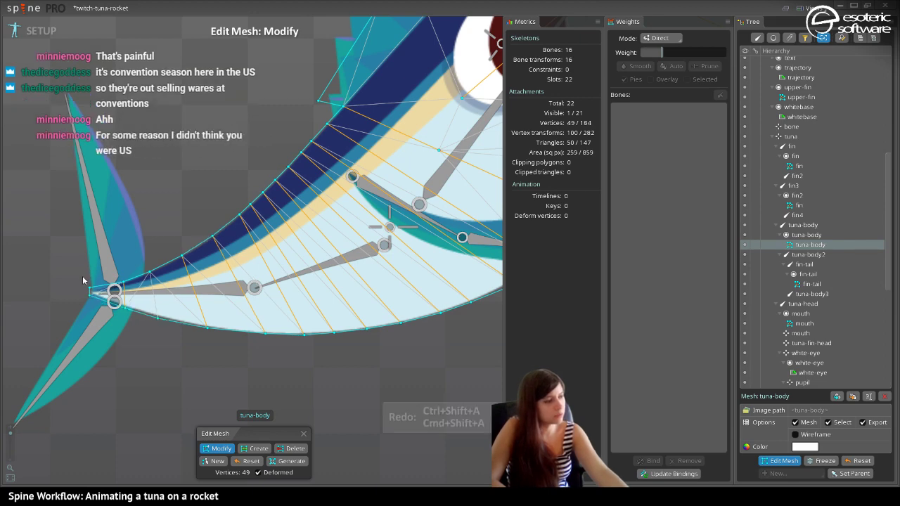
pyautogui.hotkey('ctrl', 'shift', 'z')
# Save the project with the edited tuna-body mesh and go back to animate mode.
pyautogui.hotkey('ctrl', 's')
pyautogui.press('space')
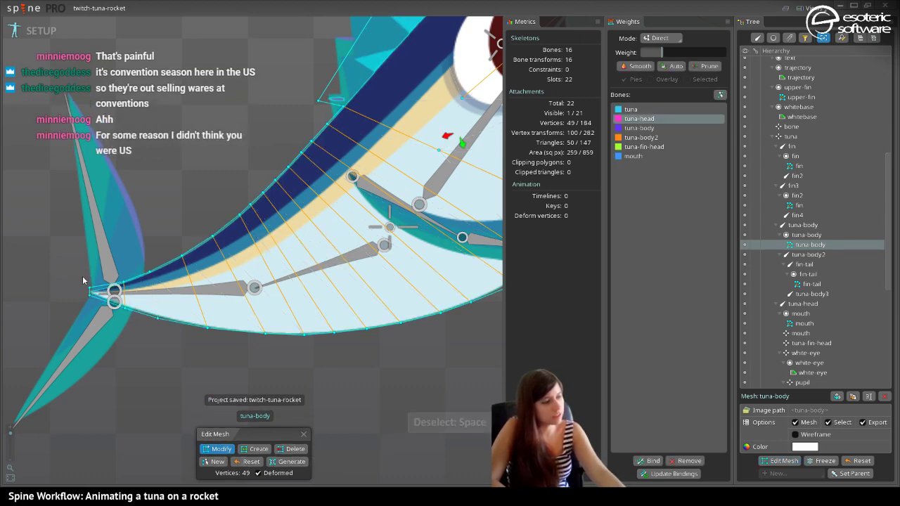
pyautogui.scroll(-3, 165, 294)
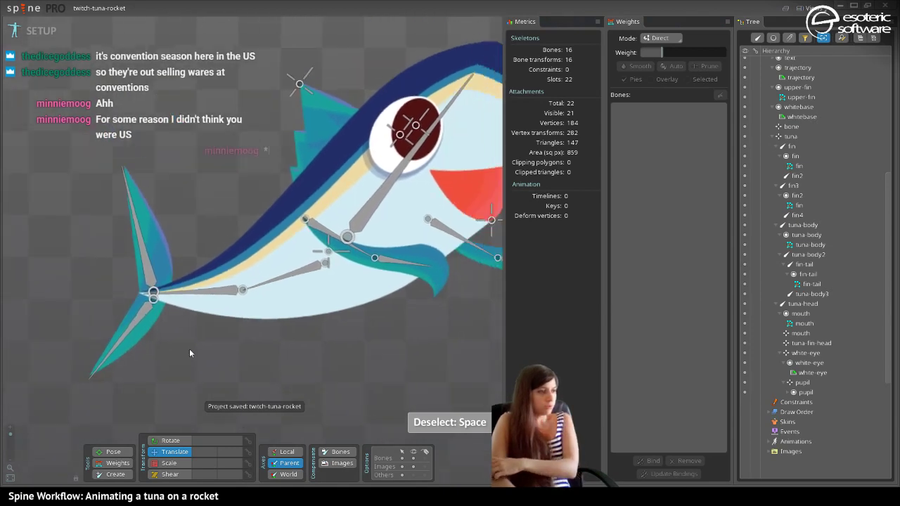
pyautogui.moveTo(189, 353); pyautogui.dragTo(130, 344)
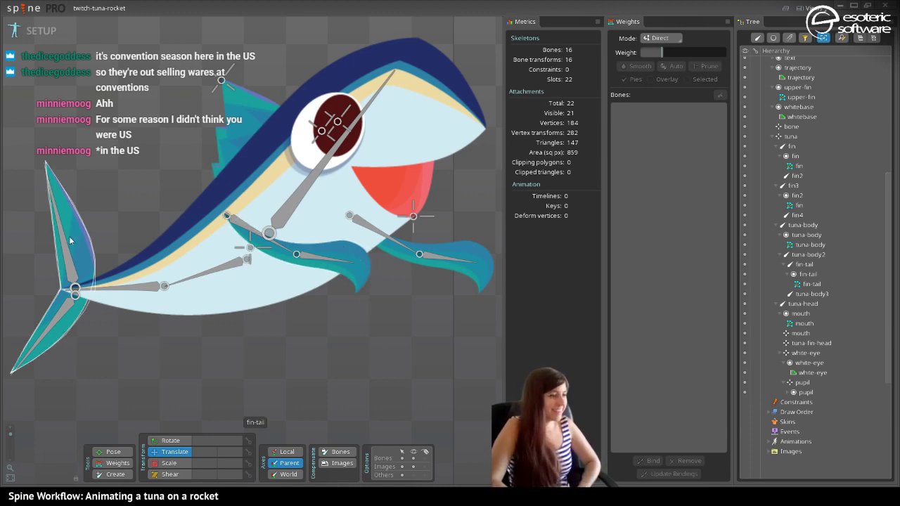
pyautogui.scroll(-2, 281, 239)
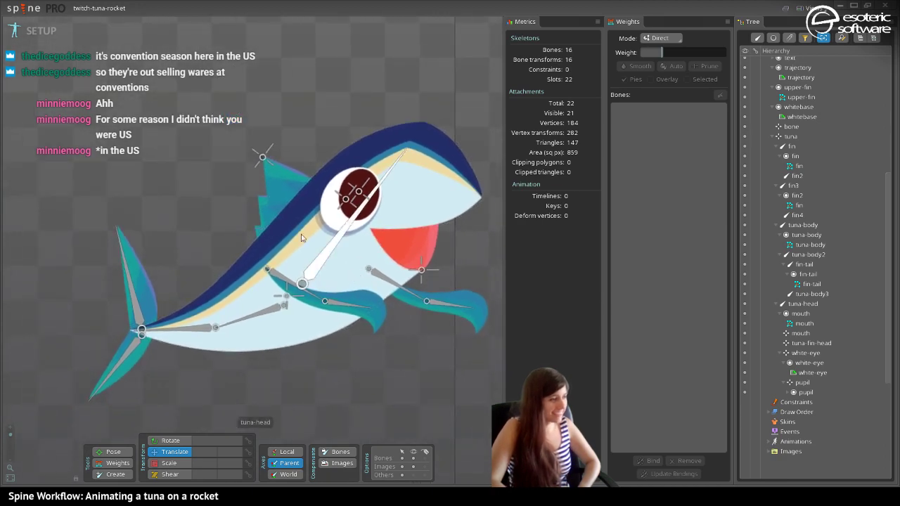
pyautogui.click(41, 30)
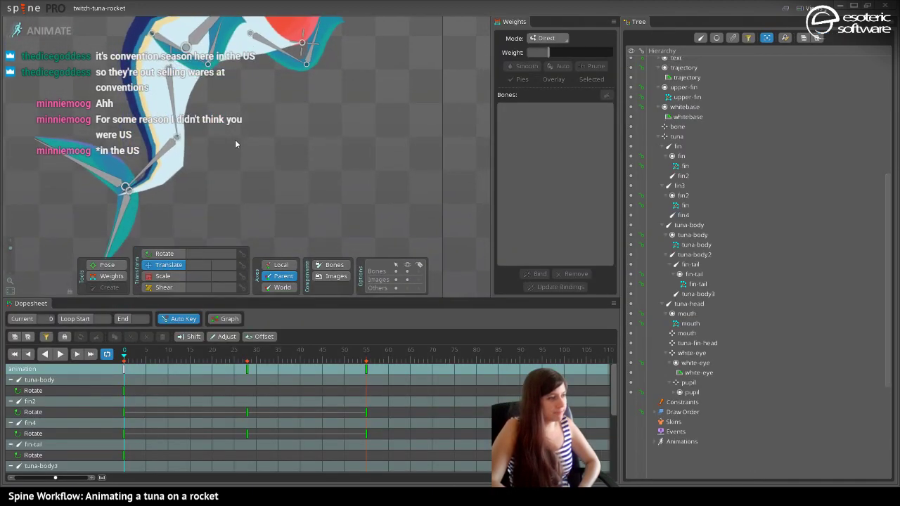
# On tuna-body's belly vertex at the tail bend, rebalance the bone weights, setting tuna-body2's influence to 44.
pyautogui.scroll(-2, 330, 199)
pyautogui.scroll(3, 277, 164)
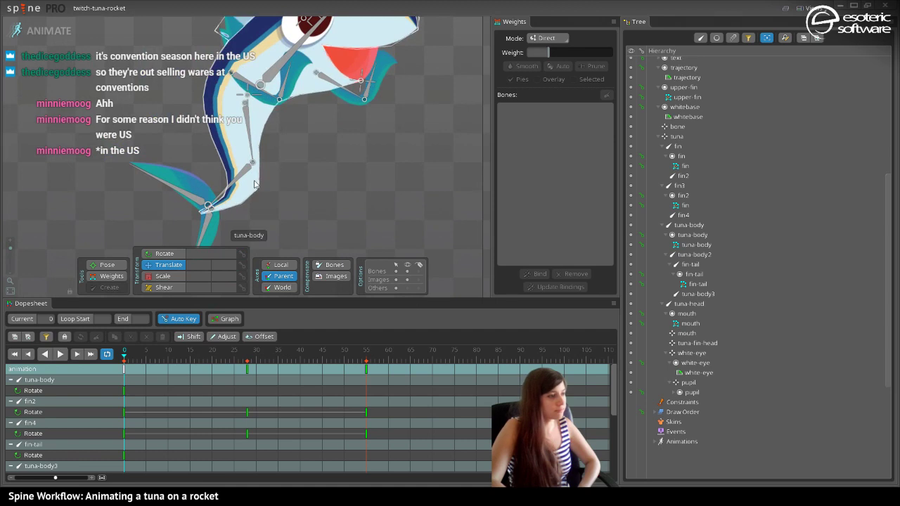
pyautogui.click(255, 185)
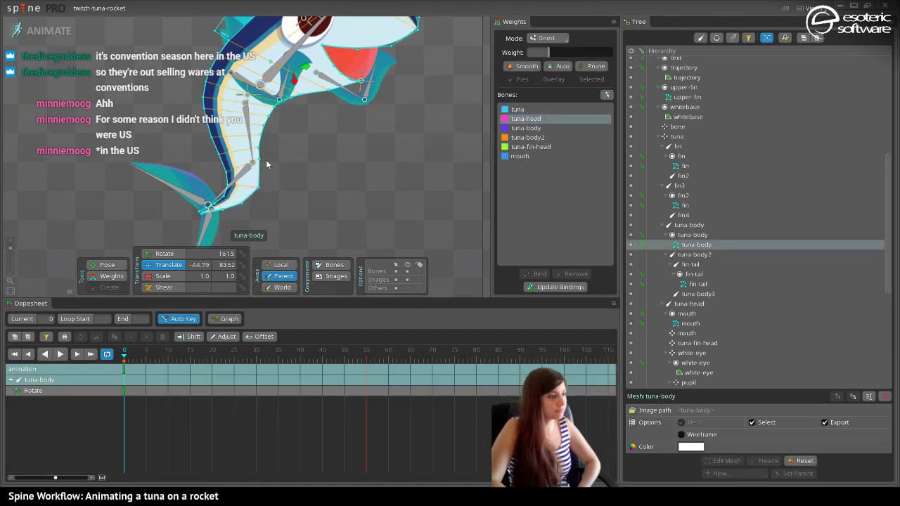
pyautogui.click(559, 52)
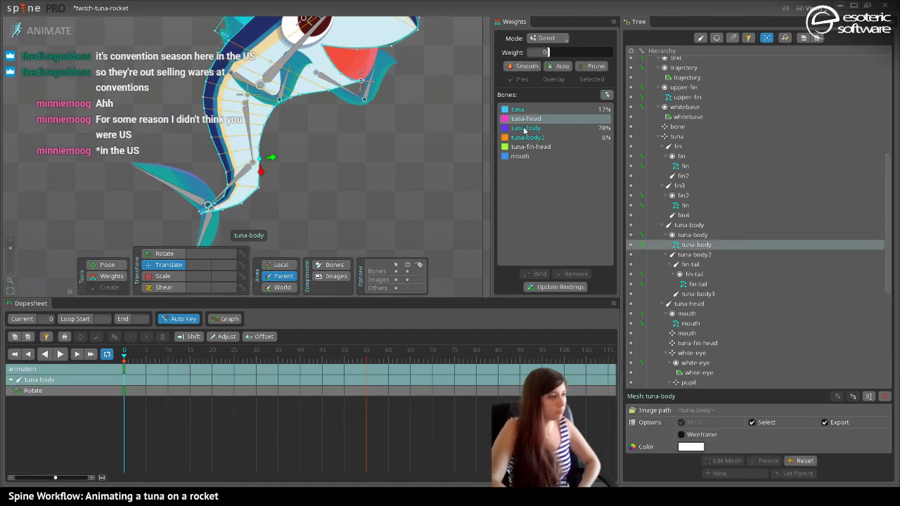
pyautogui.click(523, 130)
pyautogui.moveTo(582, 52)
pyautogui.mouseDown()
pyautogui.moveTo(604, 57)
pyautogui.moveTo(578, 55)
pyautogui.moveTo(569, 65)
pyautogui.moveTo(578, 66)
pyautogui.mouseUp()
pyautogui.click(546, 138)
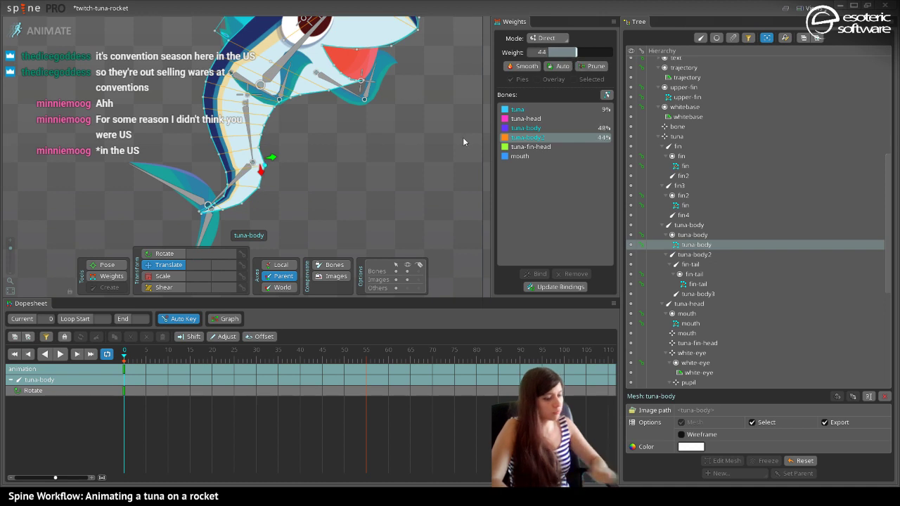
# Undo and redo the belly vertex's weight change to compare the outline at the tail bend.
pyautogui.press('space')
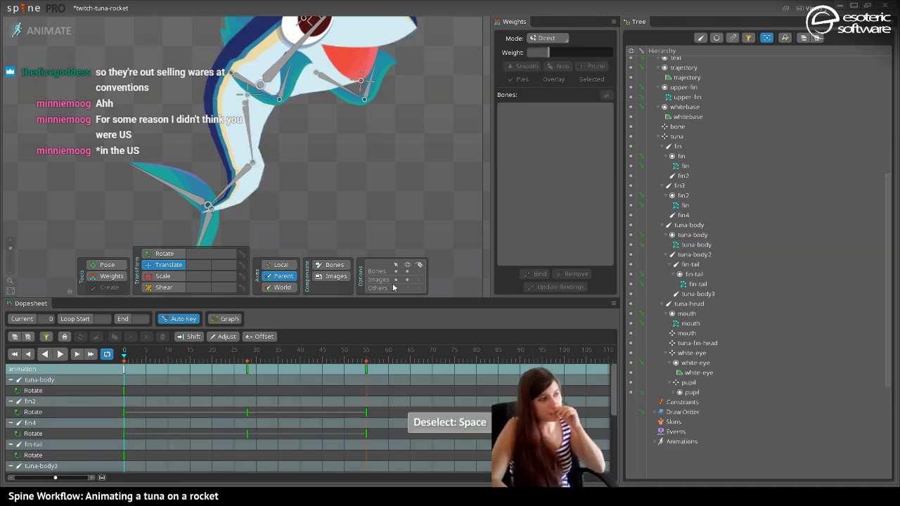
pyautogui.hotkey('ctrl', 'z')
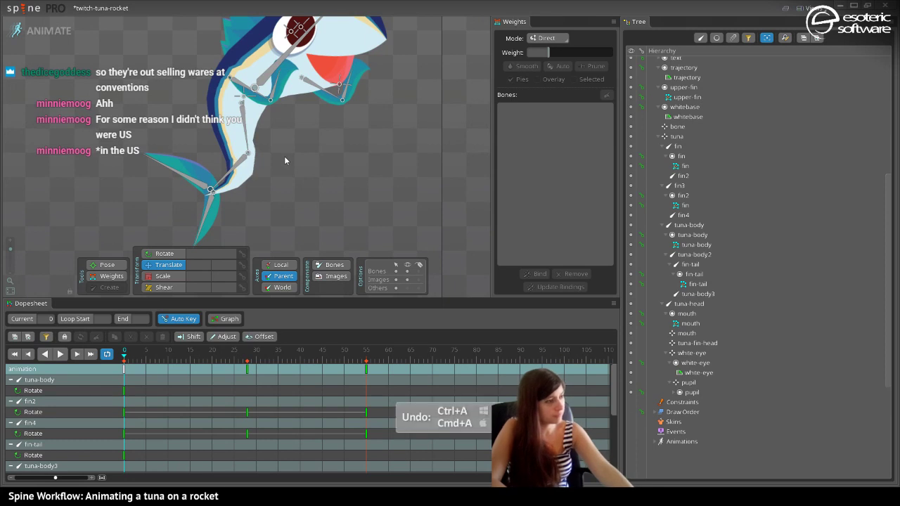
pyautogui.hotkey('ctrl', 'z')
pyautogui.hotkey('ctrl', 'shift', 'z')
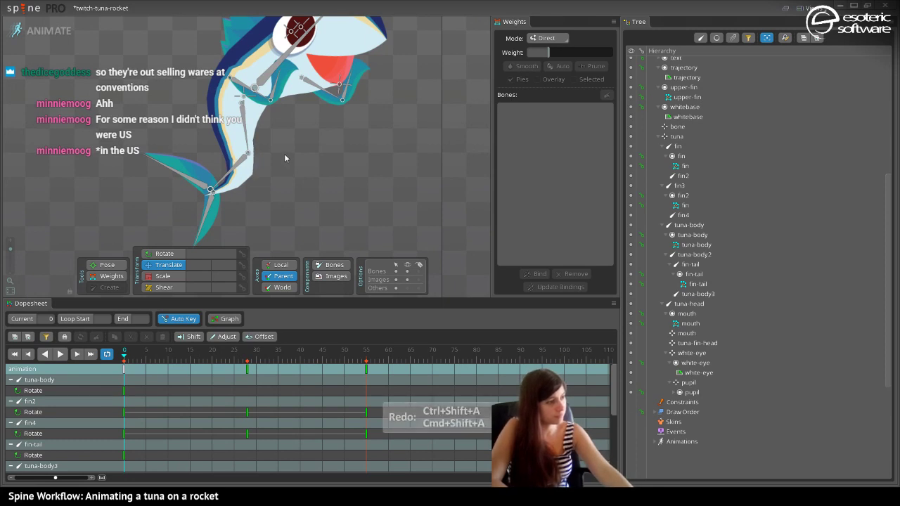
pyautogui.hotkey('ctrl', 'shift', 'z')
pyautogui.press('space')
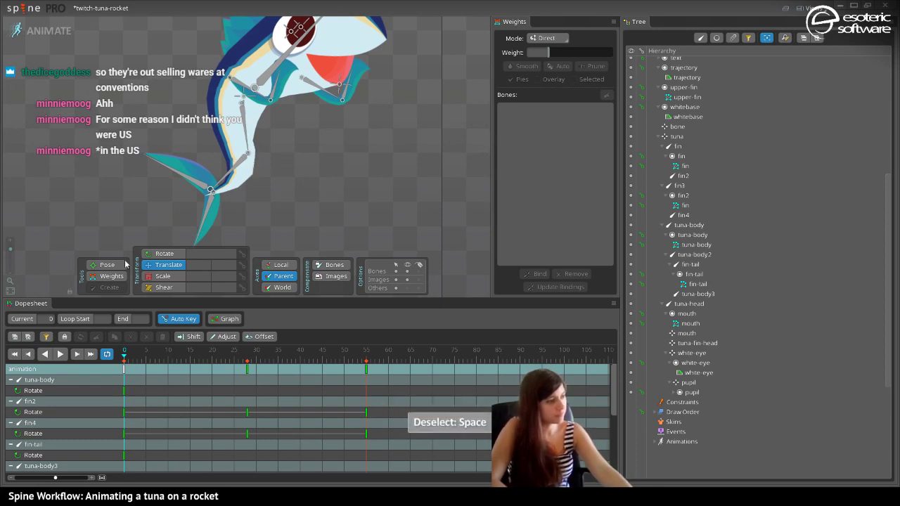
# Rotate the tuna-body2 bone so the tail curls far forward under the belly.
pyautogui.click(125, 264)
pyautogui.moveTo(232, 182); pyautogui.dragTo(325, 140)
pyautogui.scroll(3, 295, 141)
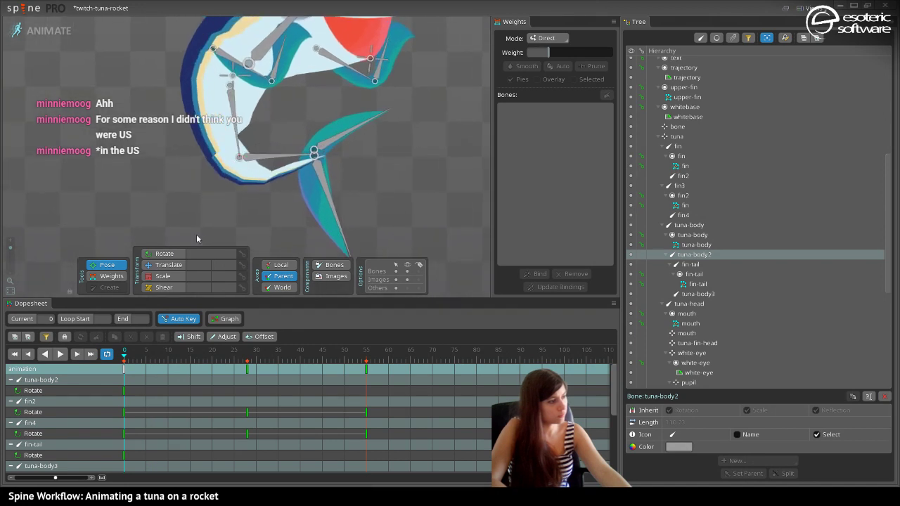
# Reduce the tuna bone's weight on tuna-body's belly vertex inside the curl and on the opposite back vertex, the latter to about 8.
pyautogui.click(107, 275)
pyautogui.click(242, 130)
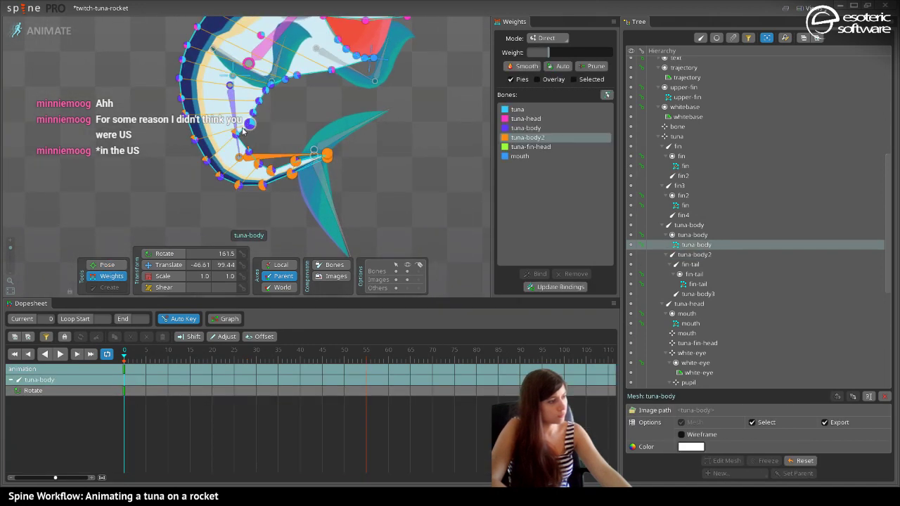
pyautogui.click(242, 133)
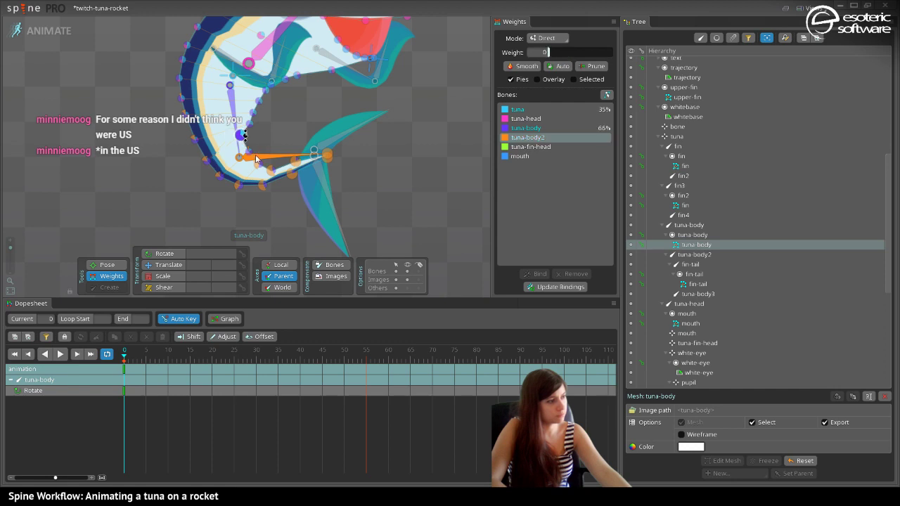
pyautogui.scroll(2, 281, 140)
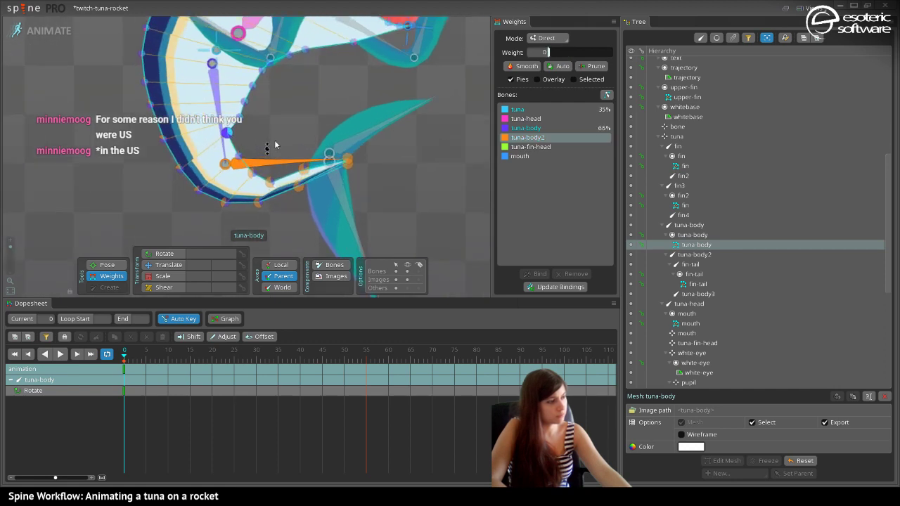
pyautogui.scroll(1, 274, 145)
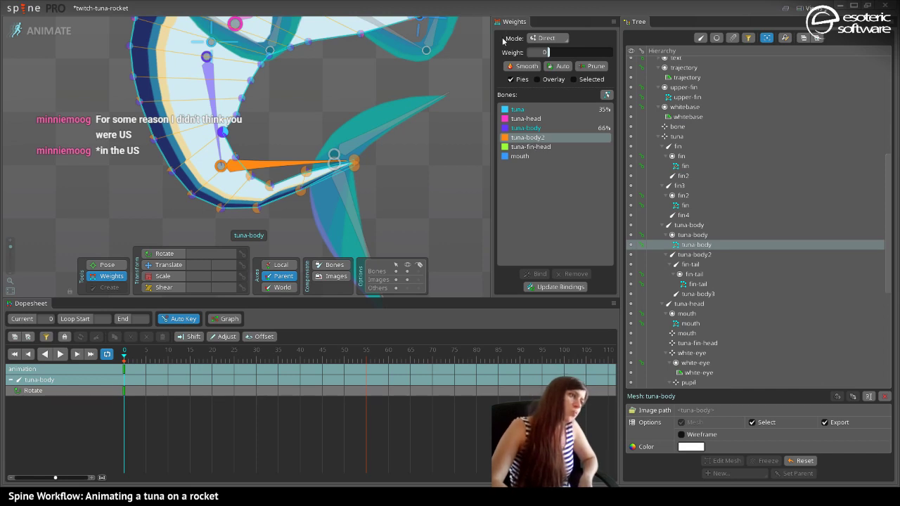
pyautogui.click(518, 109)
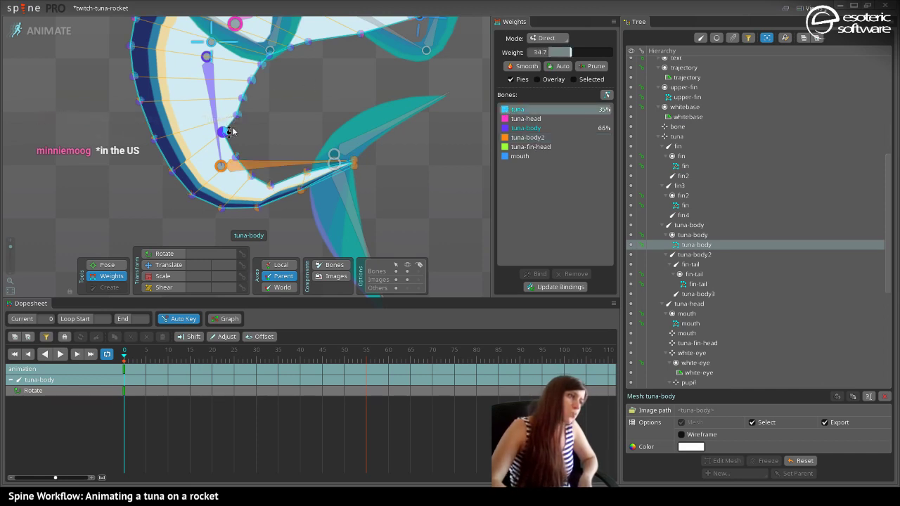
pyautogui.moveTo(228, 133); pyautogui.dragTo(229, 152)
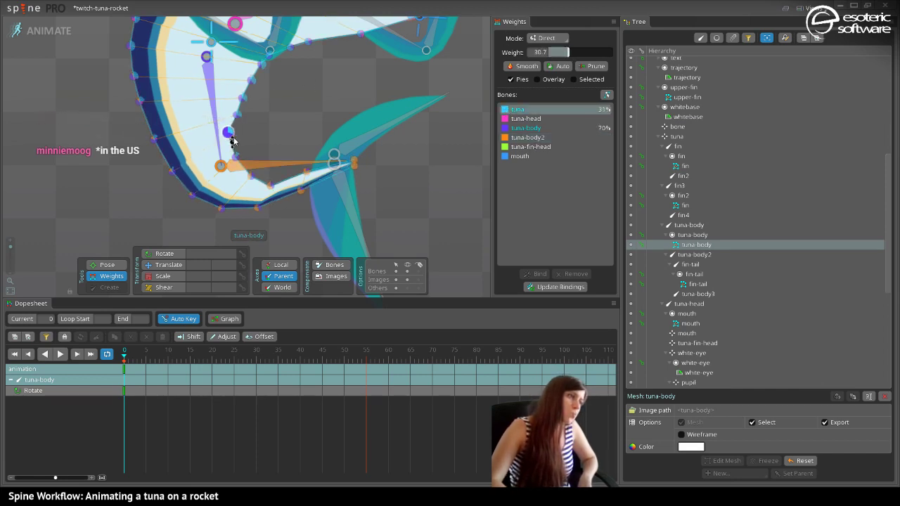
pyautogui.click(172, 172)
pyautogui.moveTo(174, 180); pyautogui.dragTo(180, 186)
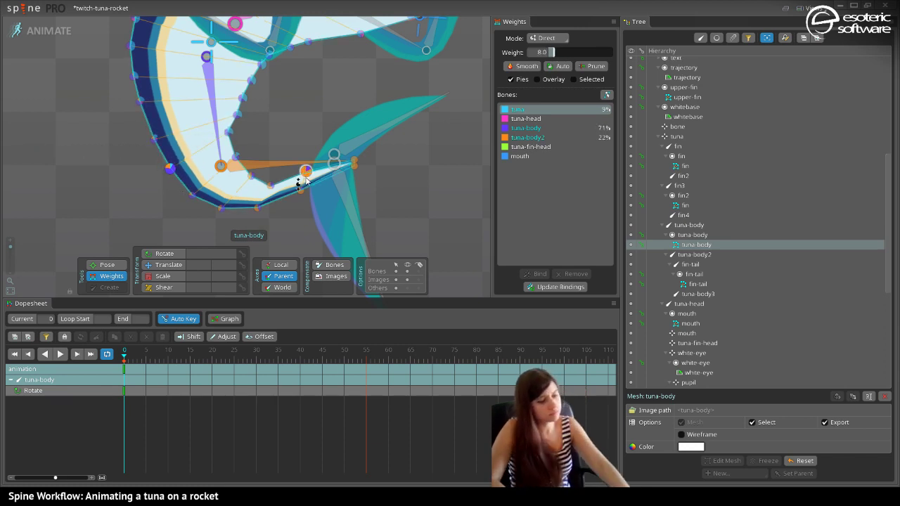
pyautogui.press('space')
pyautogui.scroll(-4, 357, 130)
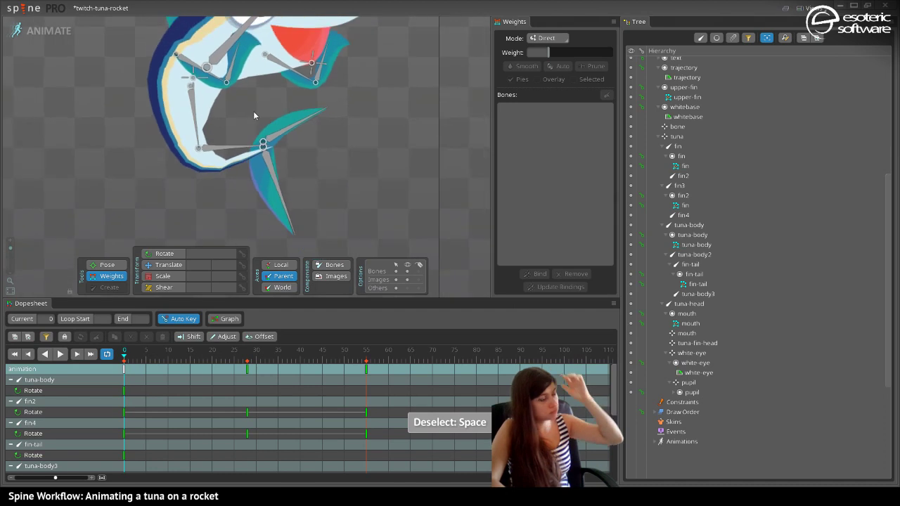
pyautogui.scroll(3, 274, 153)
# Pose the tuna-body and tuna-body2 bones to extend the tail backward in a gentle curve, with tuna-body2 rotated to about 345 degrees.
pyautogui.click(107, 264)
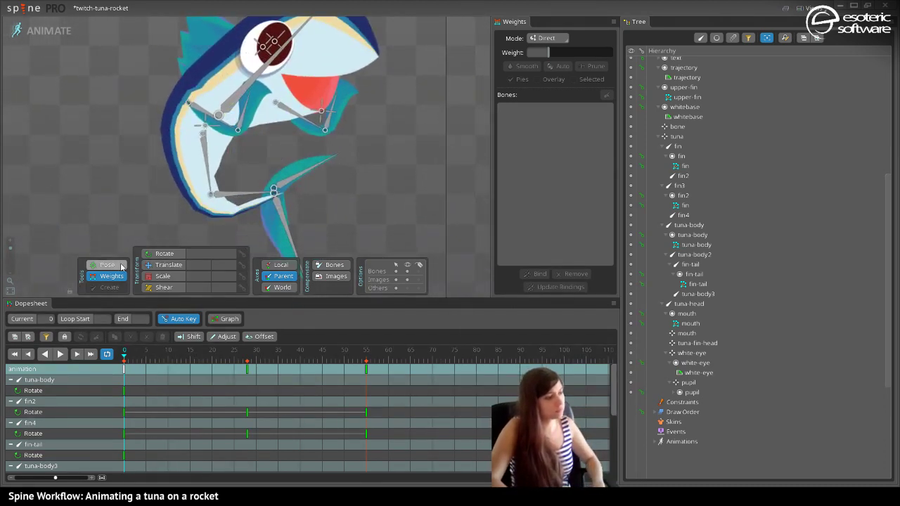
pyautogui.moveTo(225, 215); pyautogui.dragTo(121, 135)
pyautogui.moveTo(128, 116); pyautogui.dragTo(139, 103)
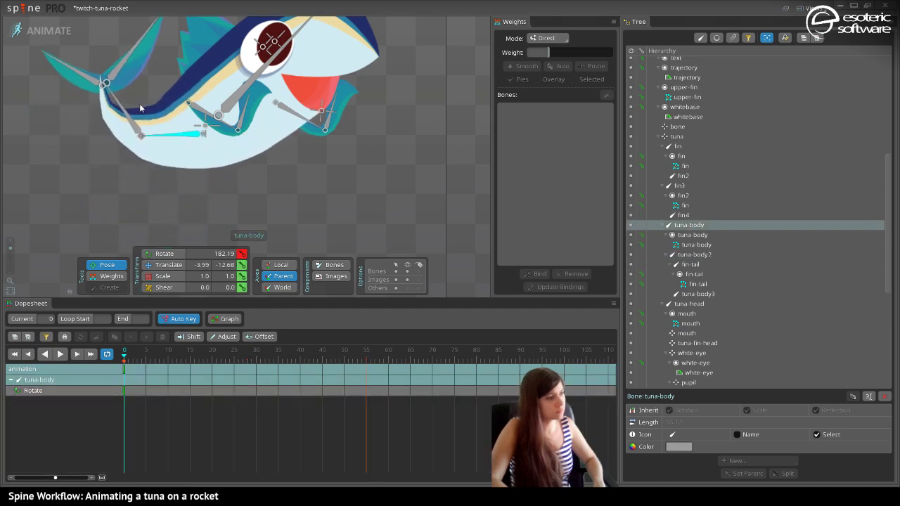
pyautogui.hotkey('ctrl', 'z')
pyautogui.hotkey('ctrl', 'z')
pyautogui.moveTo(92, 185); pyautogui.dragTo(49, 207)
pyautogui.click(102, 150)
pyautogui.moveTo(97, 133); pyautogui.dragTo(93, 169)
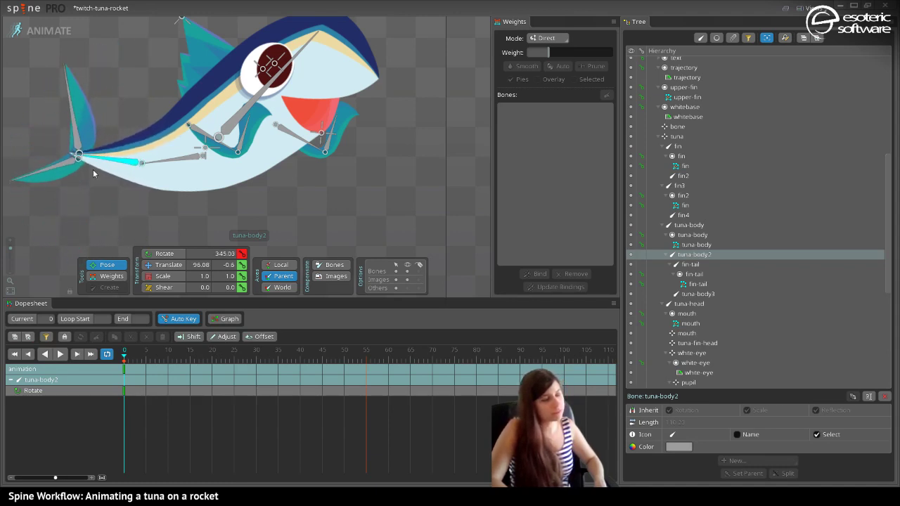
# Save the project with the adjusted tuna-body weights and pose.
pyautogui.click(190, 59)
pyautogui.moveTo(191, 60); pyautogui.dragTo(123, 106)
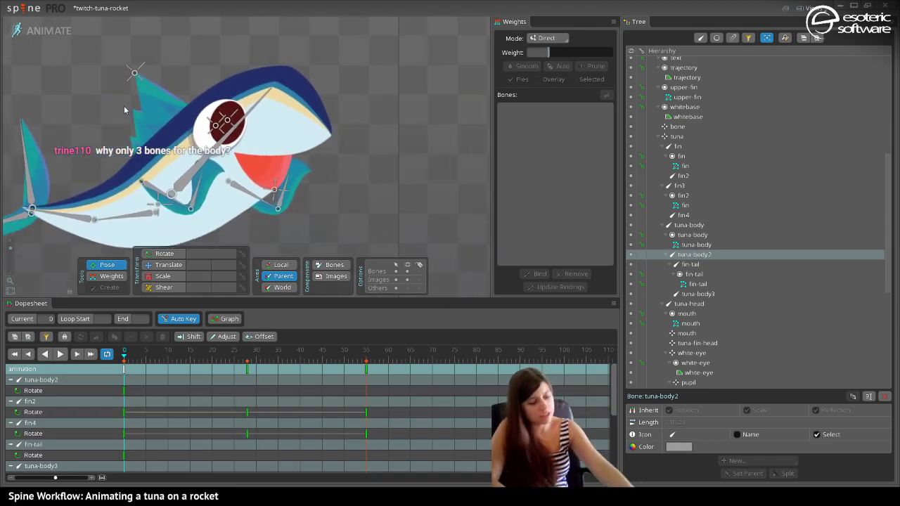
pyautogui.hotkey('ctrl', 's')
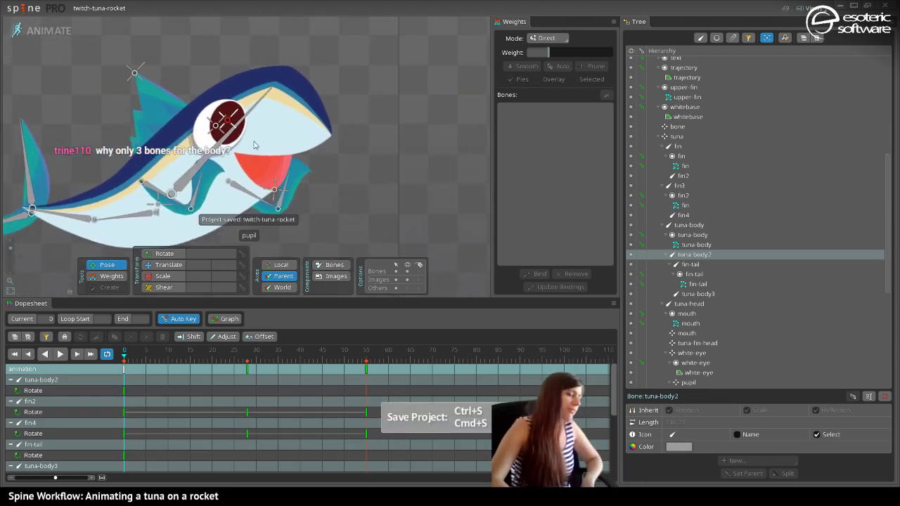
# Rotate the tuna-head bone backward until it points nearly straight up, testing how the back bends at the upper fin.
pyautogui.moveTo(265, 139); pyautogui.dragTo(341, 138)
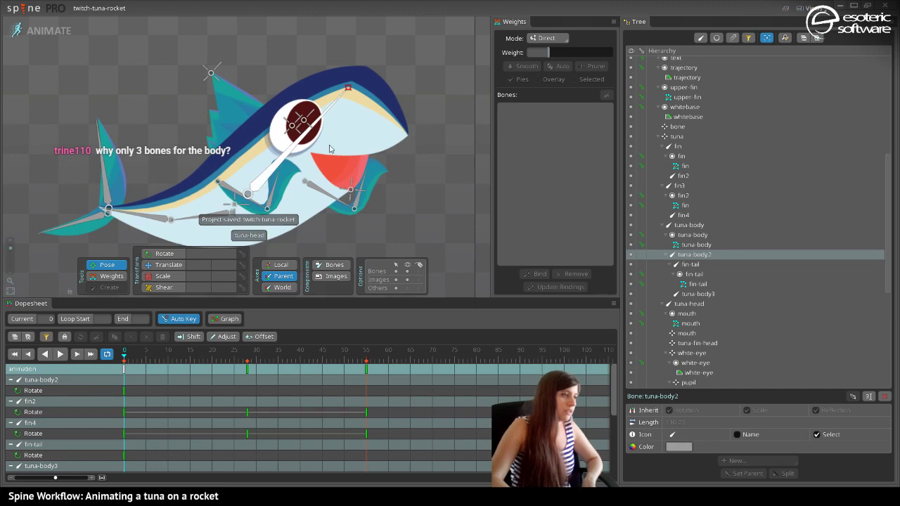
pyautogui.moveTo(349, 93); pyautogui.dragTo(278, 39)
pyautogui.press('Escape')
pyautogui.scroll(2, 211, 130)
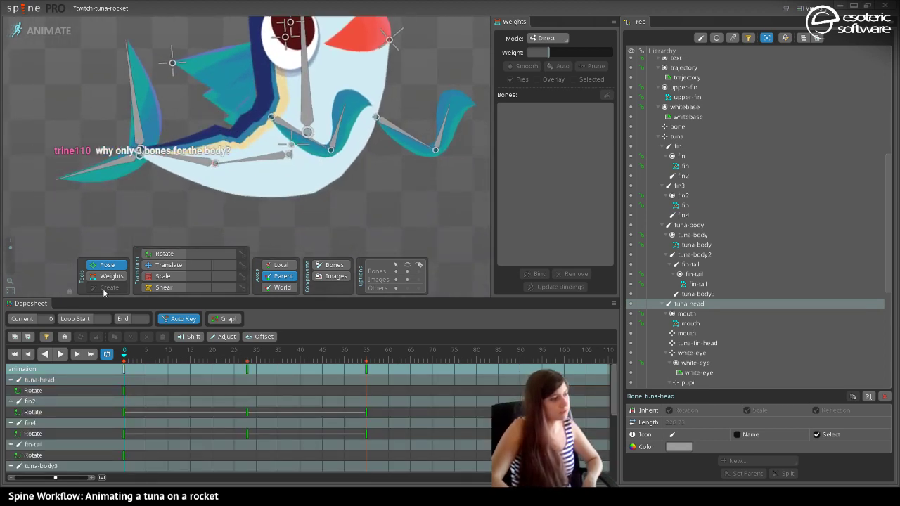
# Smooth the weights of tuna-body's back vertices along the bend beneath the upper fin.
pyautogui.click(225, 146)
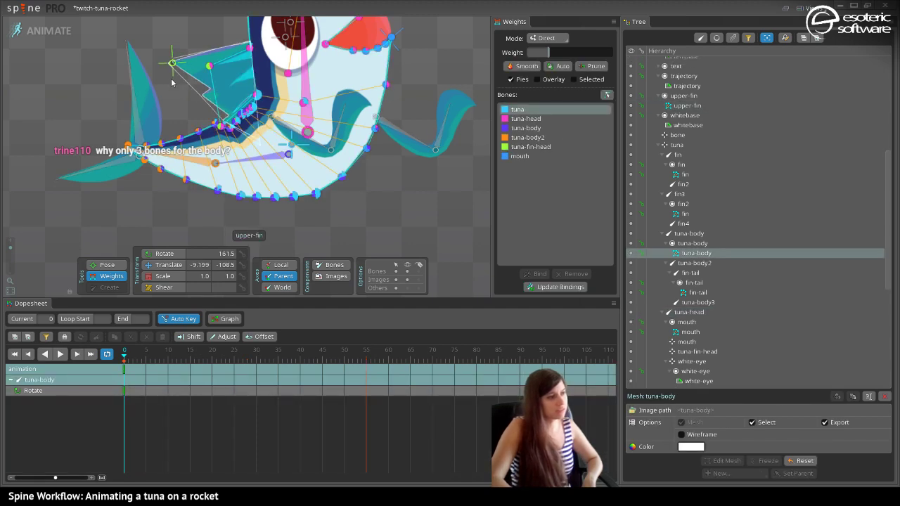
pyautogui.moveTo(174, 88); pyautogui.dragTo(280, 150)
pyautogui.click(525, 68)
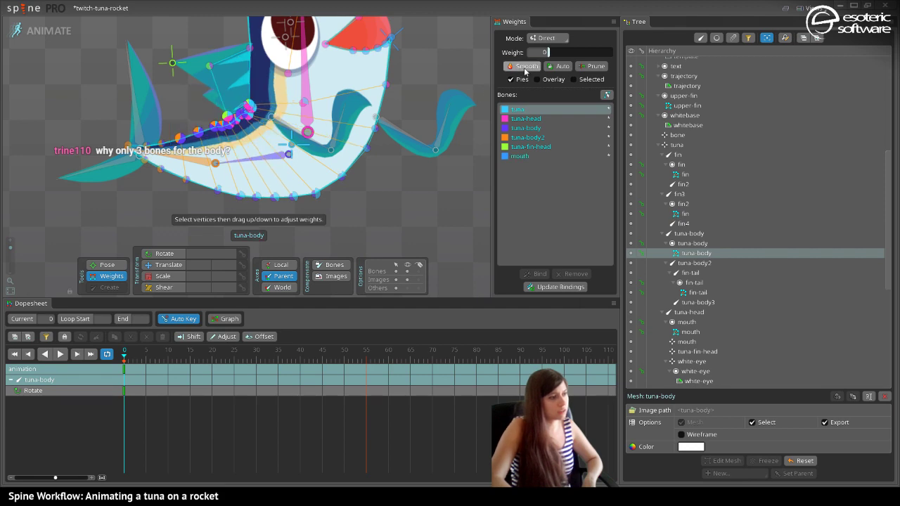
pyautogui.press('space')
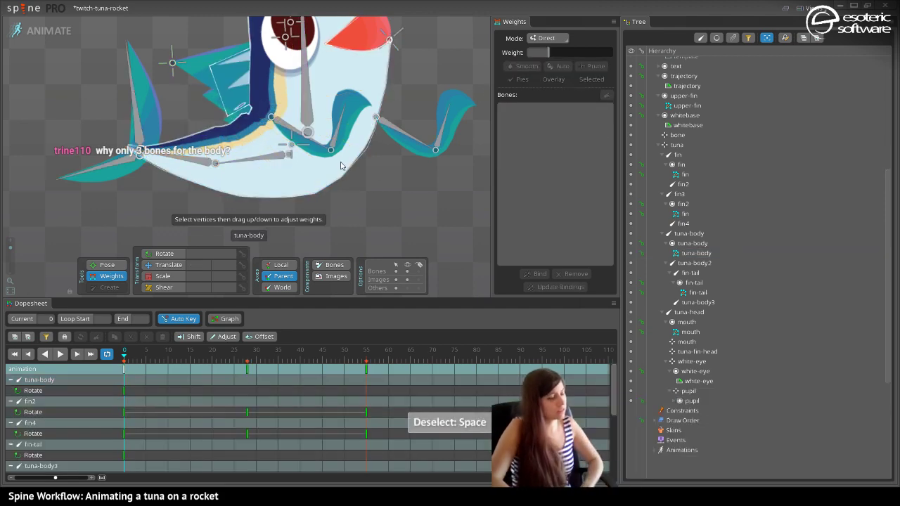
pyautogui.moveTo(371, 92); pyautogui.dragTo(419, 111)
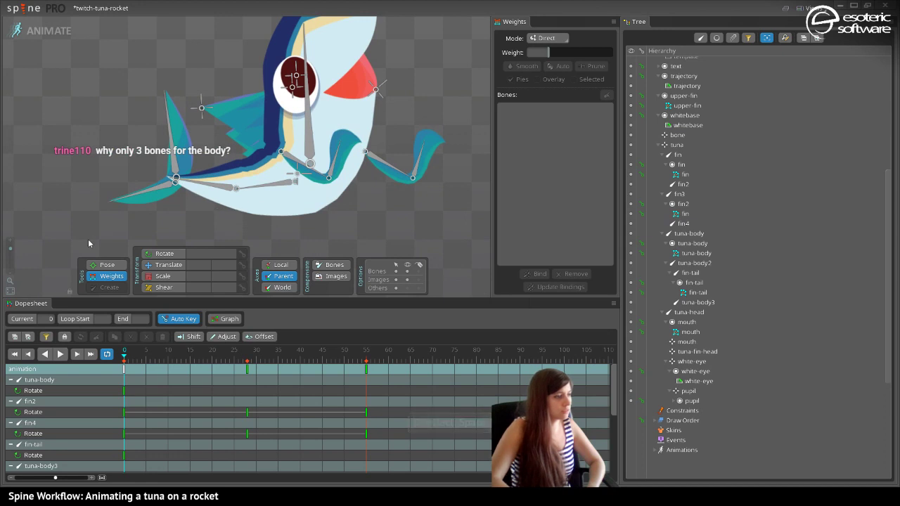
# Rotate the tuna-head bone partly forward again to check the smoothed back.
pyautogui.click(96, 267)
pyautogui.moveTo(308, 31); pyautogui.dragTo(338, 57)
pyautogui.click(284, 100)
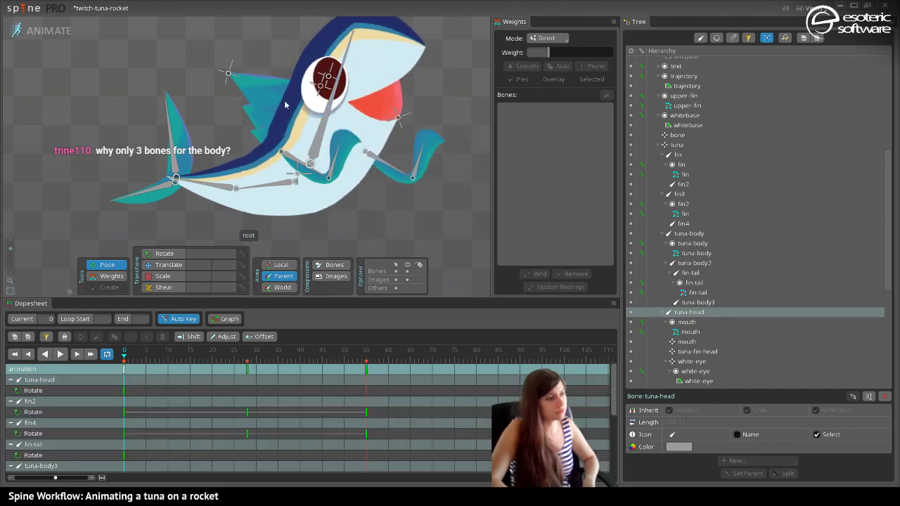
# Try raising the tuna bone's weight to 36 on tuna-body's back vertex at the upper fin's base.
pyautogui.click(276, 129)
pyautogui.click(107, 277)
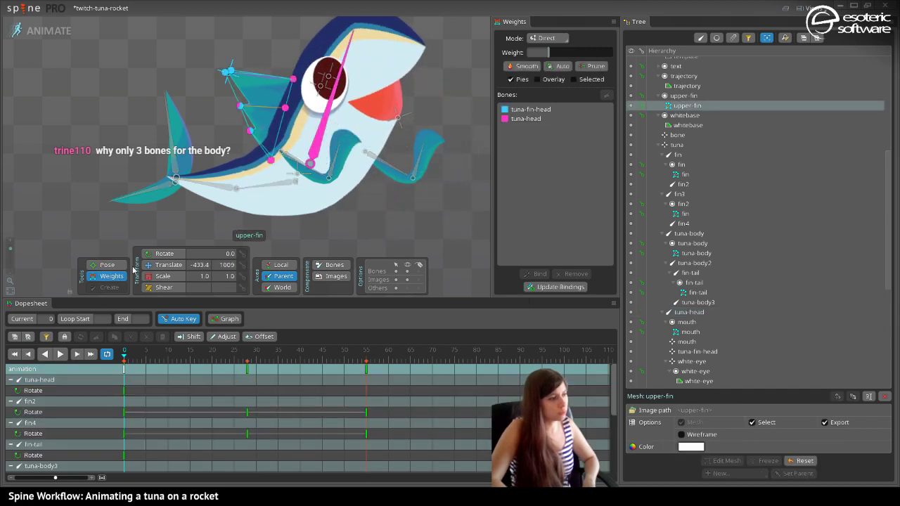
pyautogui.click(295, 147)
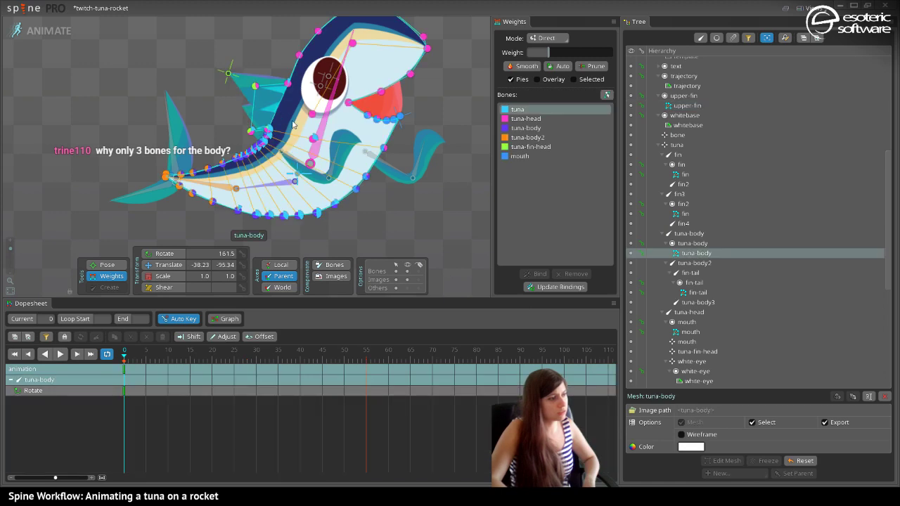
pyautogui.scroll(4, 270, 132)
pyautogui.click(261, 132)
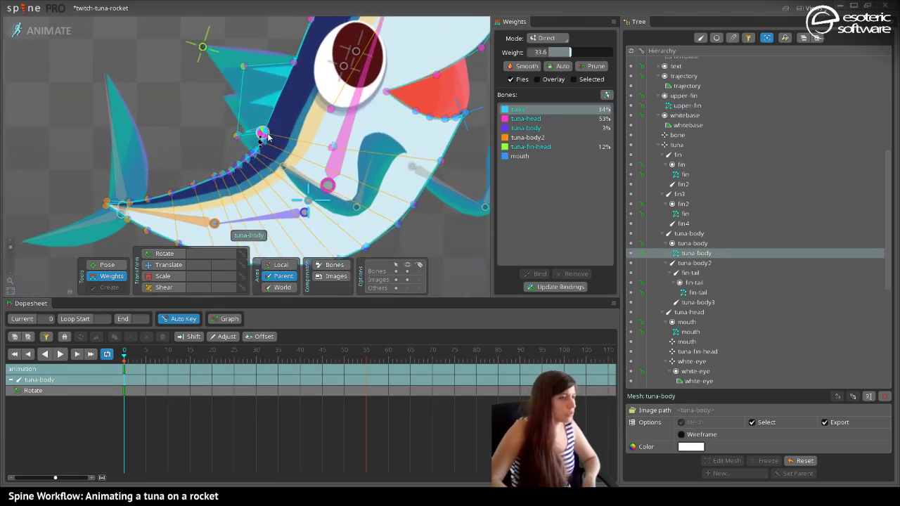
pyautogui.moveTo(268, 143); pyautogui.dragTo(290, 143)
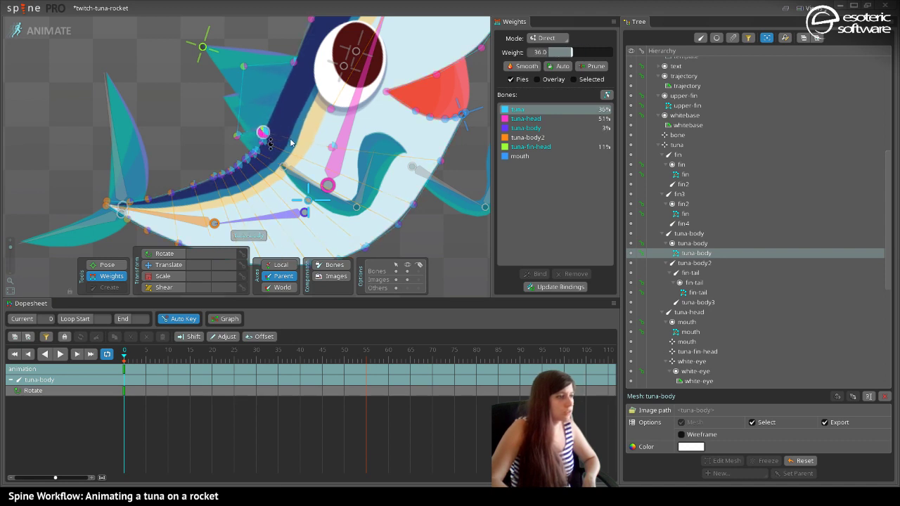
pyautogui.hotkey('ctrl', 'z')
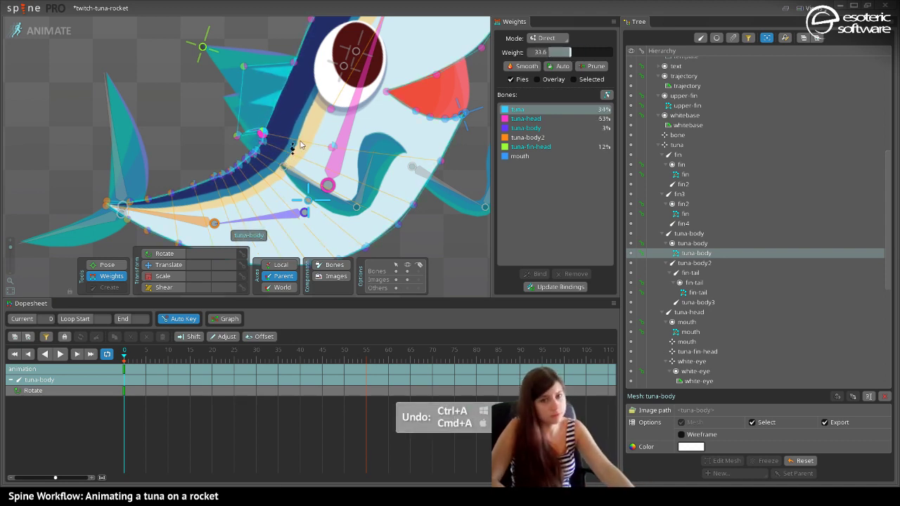
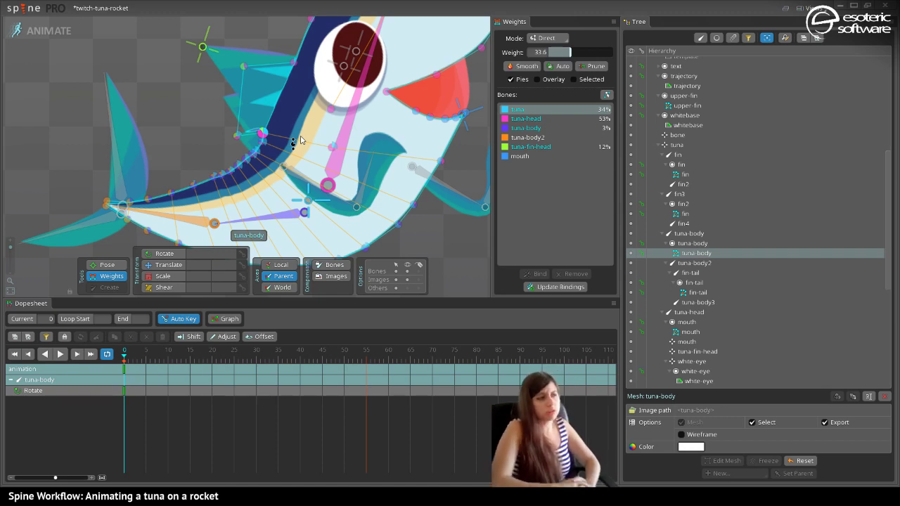
# Raise the tuna bone's weight to 56.8 on tuna-body's back vertex at the base of the upper fin.
pyautogui.scroll(-3, 300, 140)
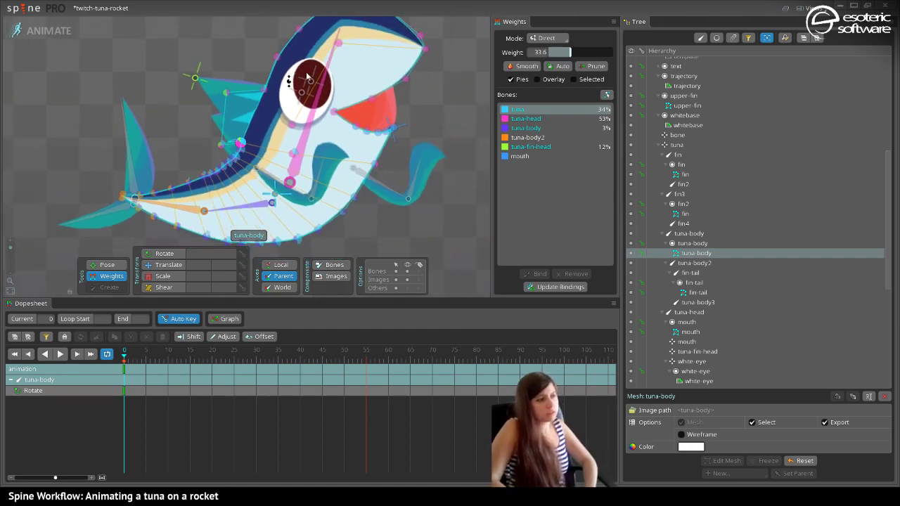
pyautogui.scroll(3, 355, 113)
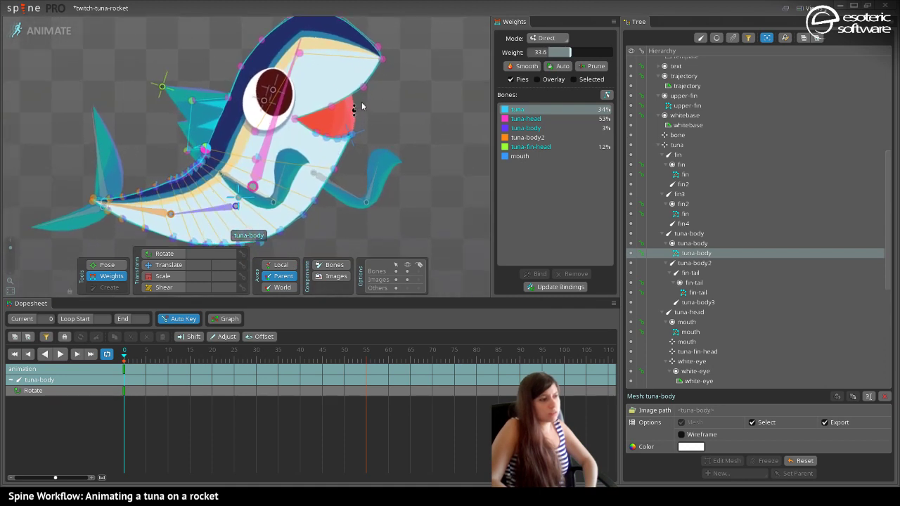
pyautogui.scroll(-2, 246, 137)
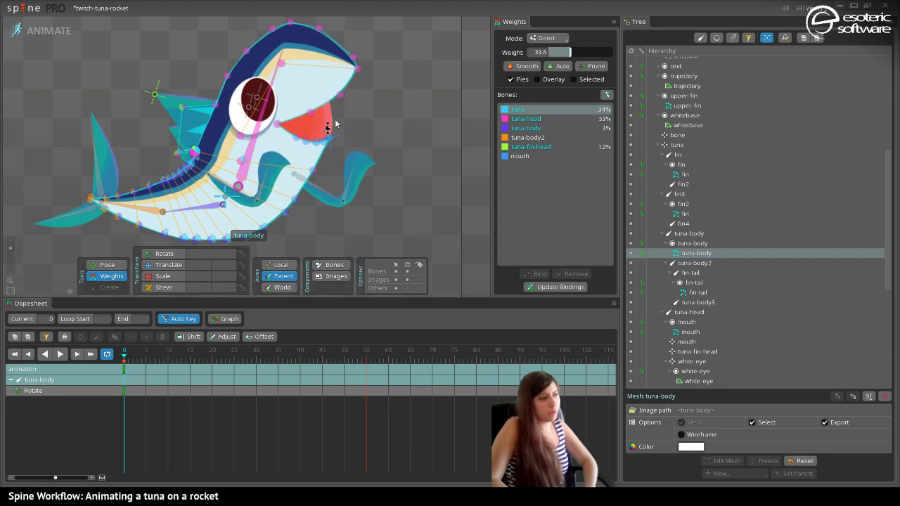
pyautogui.scroll(-2, 337, 95)
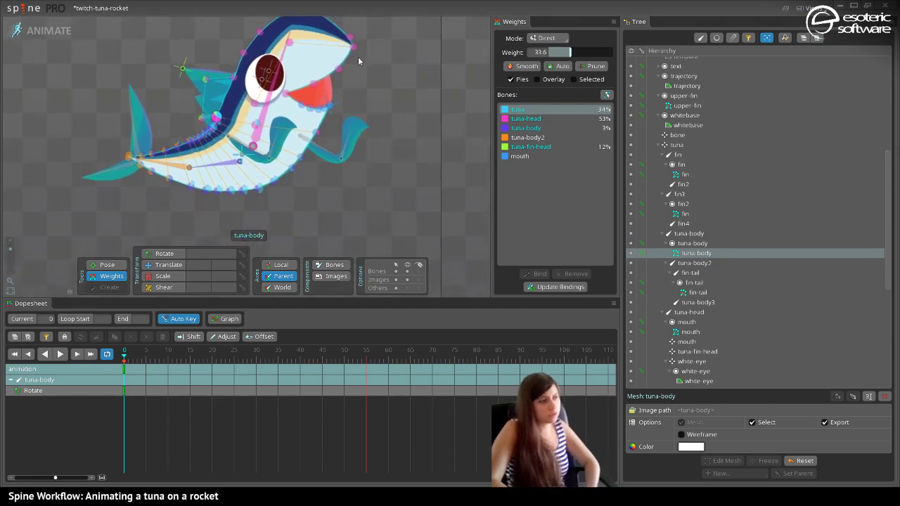
pyautogui.scroll(2, 275, 102)
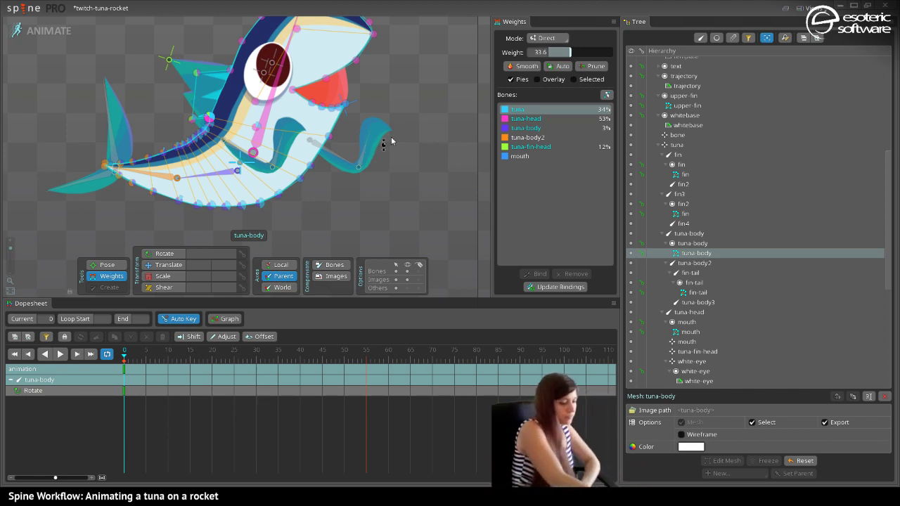
pyautogui.press('space')
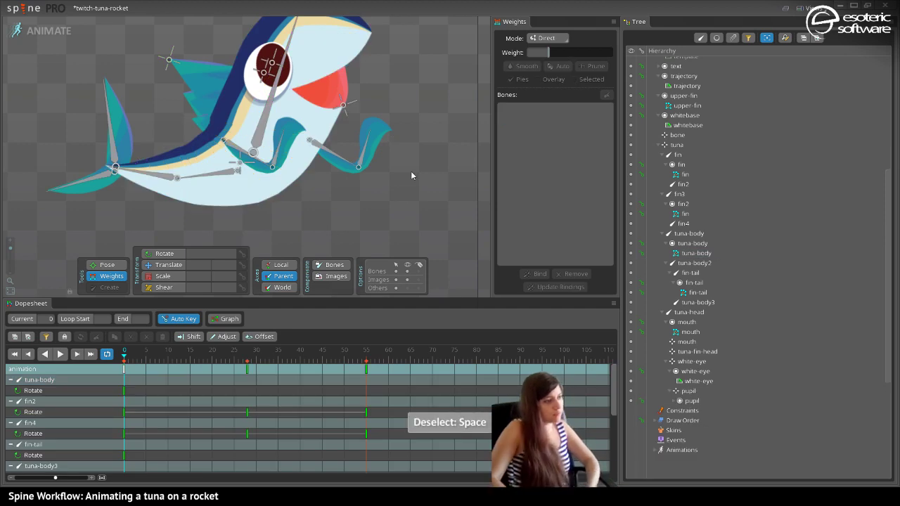
pyautogui.click(216, 134)
pyautogui.scroll(5, 216, 133)
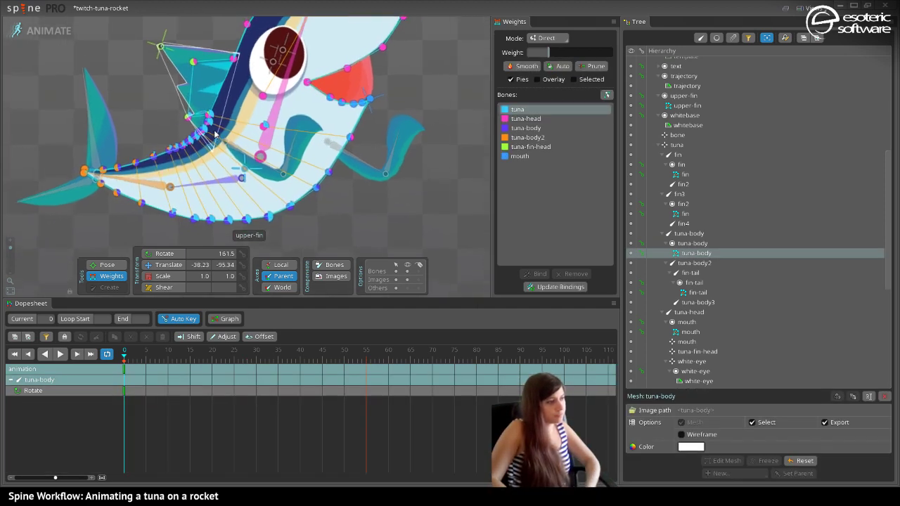
pyautogui.click(216, 110)
pyautogui.moveTo(217, 110); pyautogui.dragTo(227, 100)
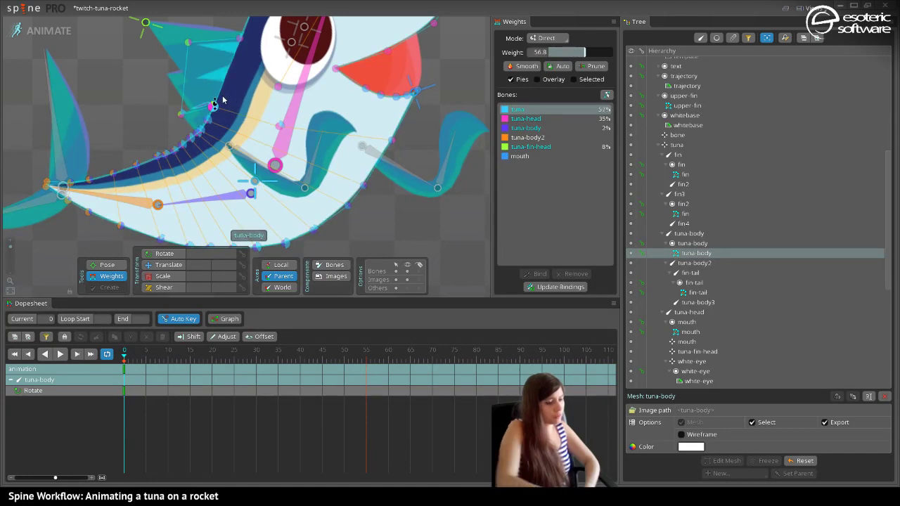
# Clear the selection, check the whole bent tuna without its mesh overlay, and save the project.
pyautogui.press('space')
pyautogui.scroll(-4, 286, 183)
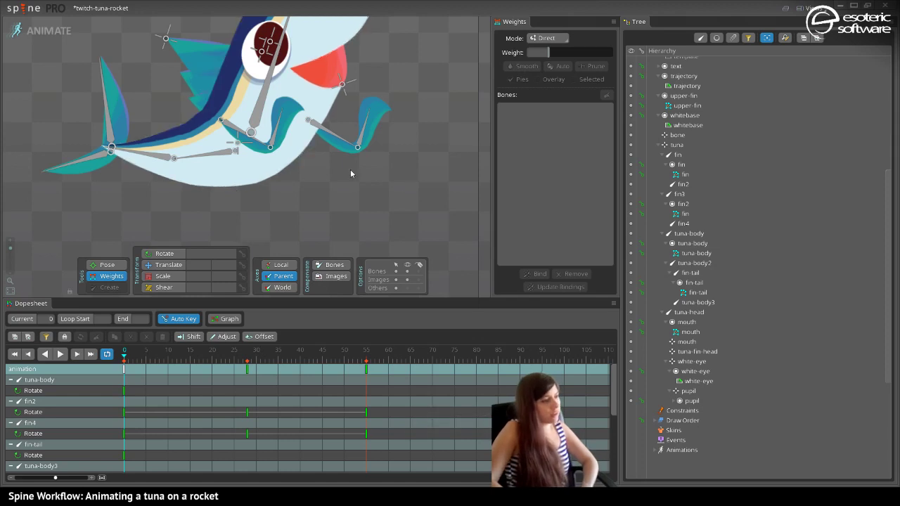
pyautogui.moveTo(350, 169); pyautogui.dragTo(380, 233)
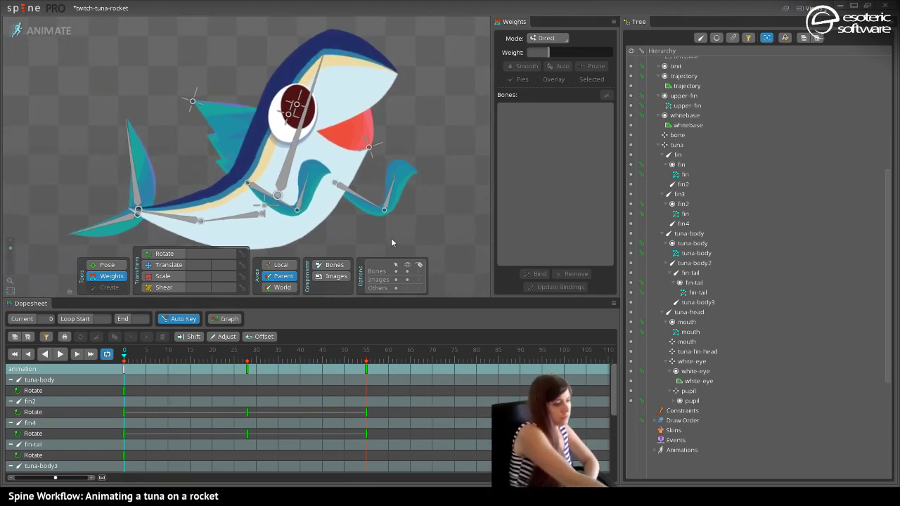
pyautogui.hotkey('ctrl', 's')
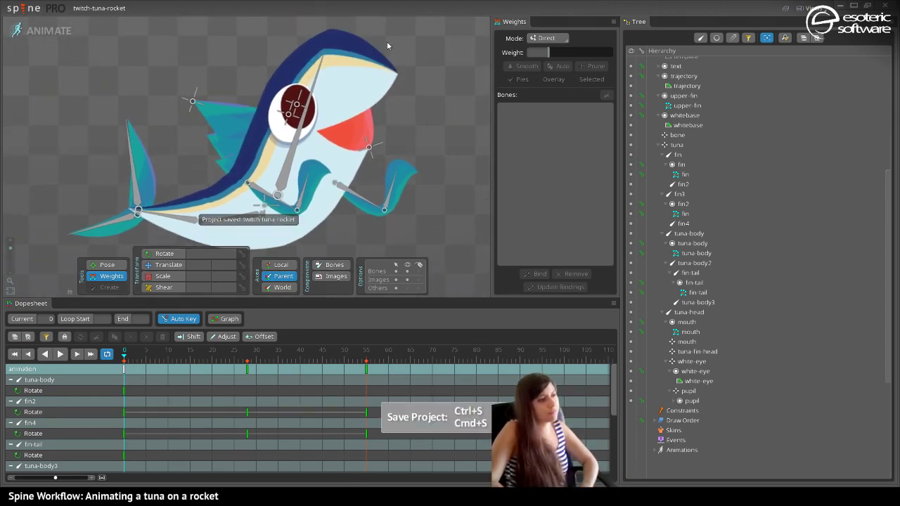
# Switch from animating to Setup mode and deselect the tuna-body mesh.
pyautogui.click(392, 87)
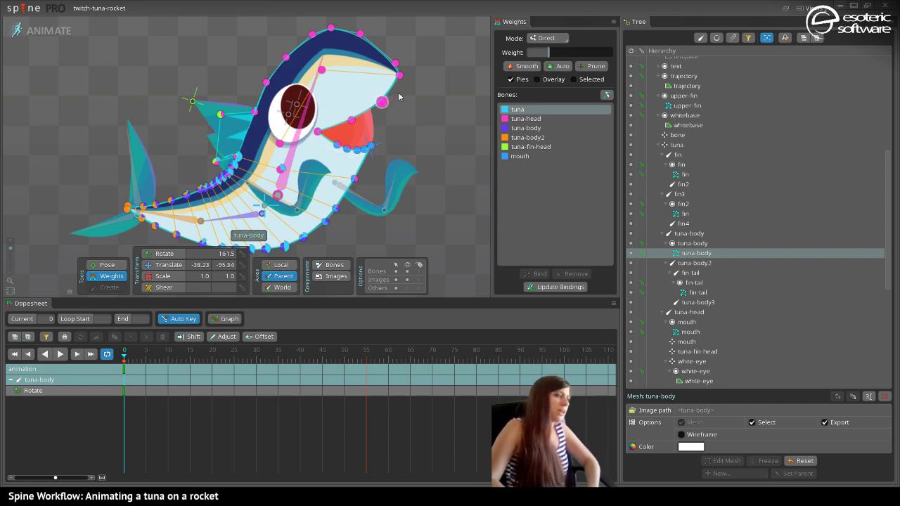
pyautogui.scroll(-3, 350, 79)
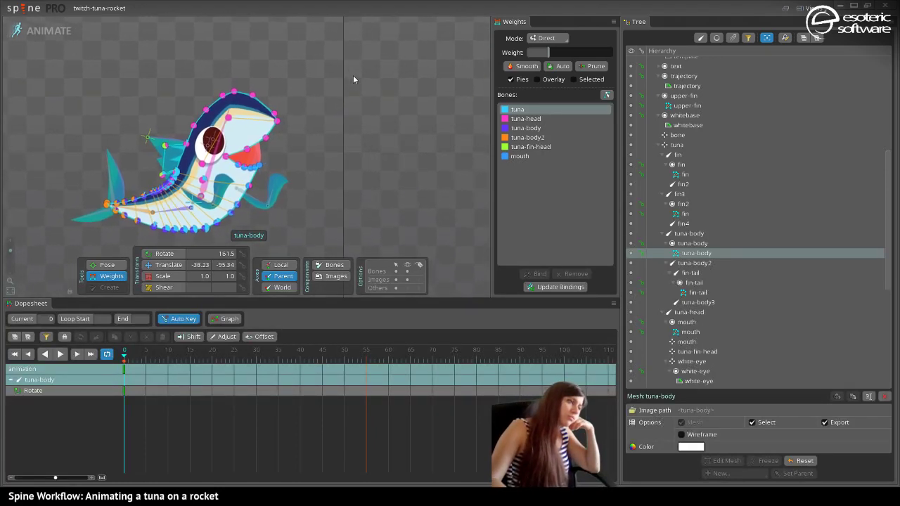
pyautogui.moveTo(353, 75); pyautogui.dragTo(371, 87)
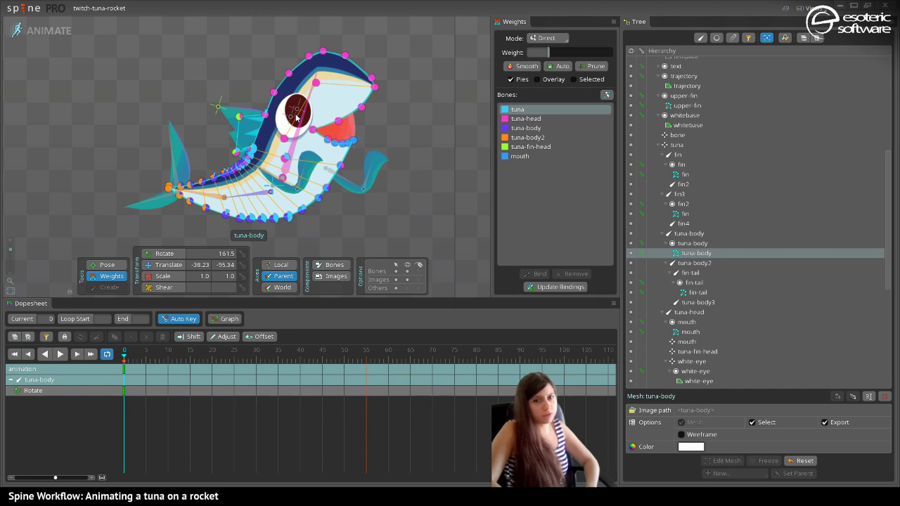
pyautogui.click(41, 31)
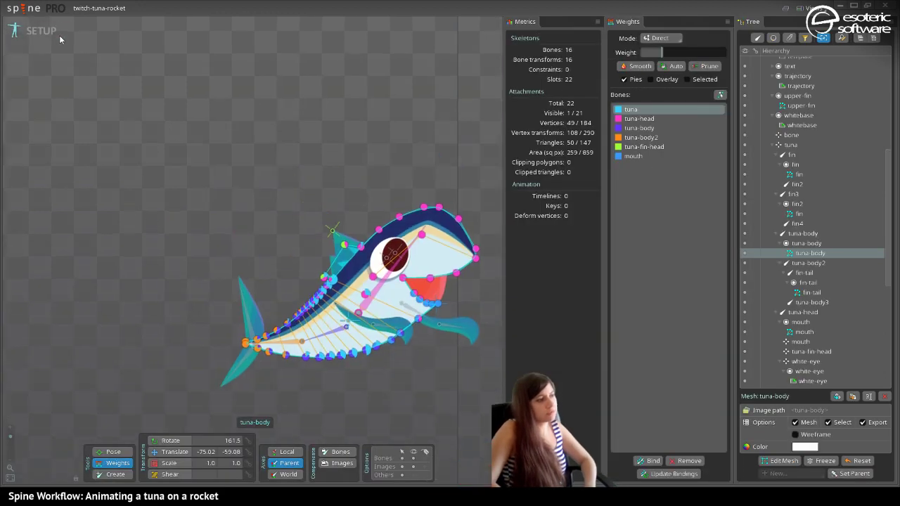
pyautogui.scroll(5, 258, 228)
pyautogui.scroll(-3, 147, 96)
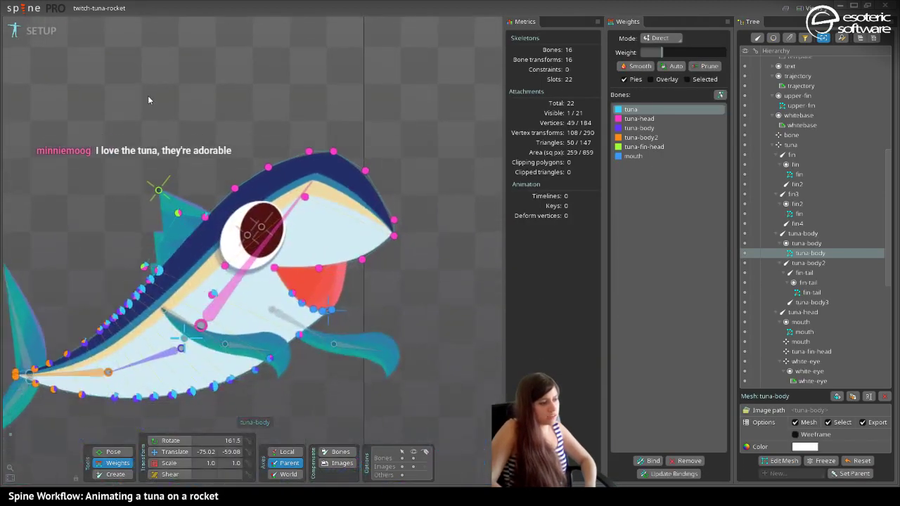
pyautogui.press('space')
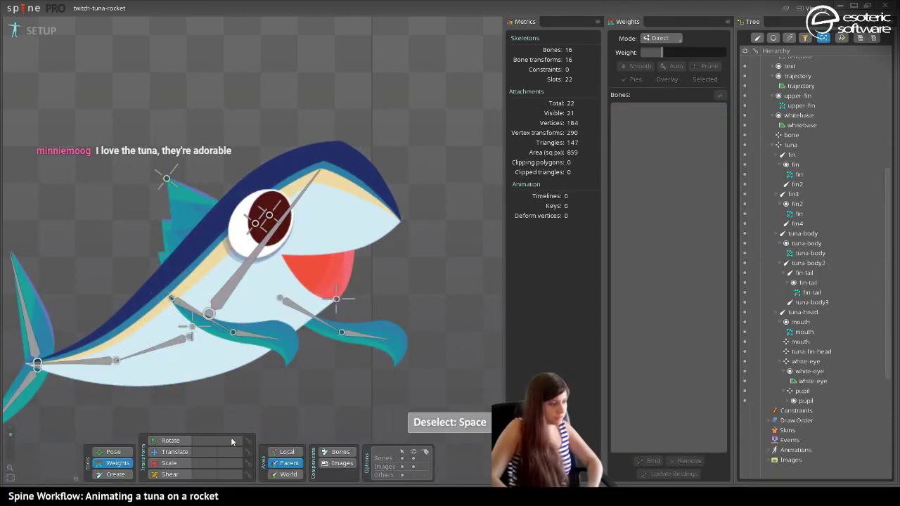
# Try scaling the white-eye bone to 0.98 in X and to 0.04 in Y, undoing each attempt.
pyautogui.click(175, 452)
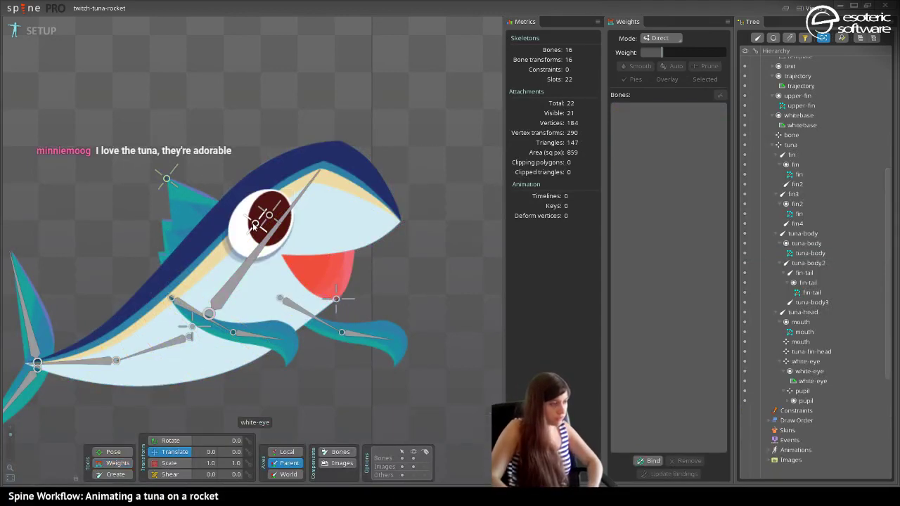
pyautogui.click(255, 225)
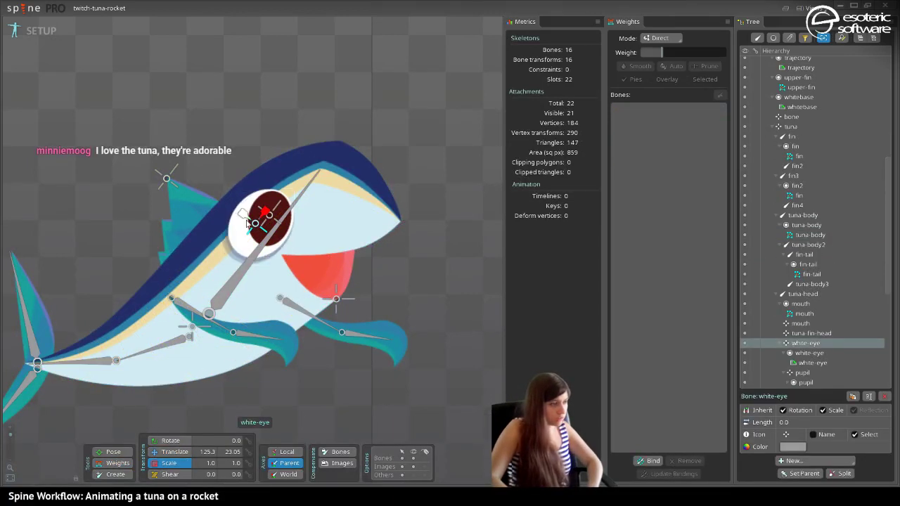
pyautogui.moveTo(266, 213); pyautogui.dragTo(245, 265)
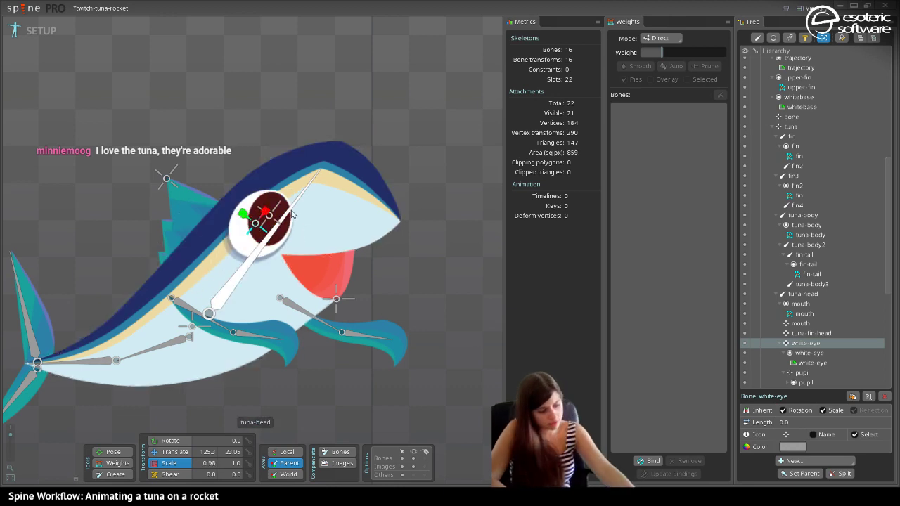
pyautogui.hotkey('ctrl', 'z')
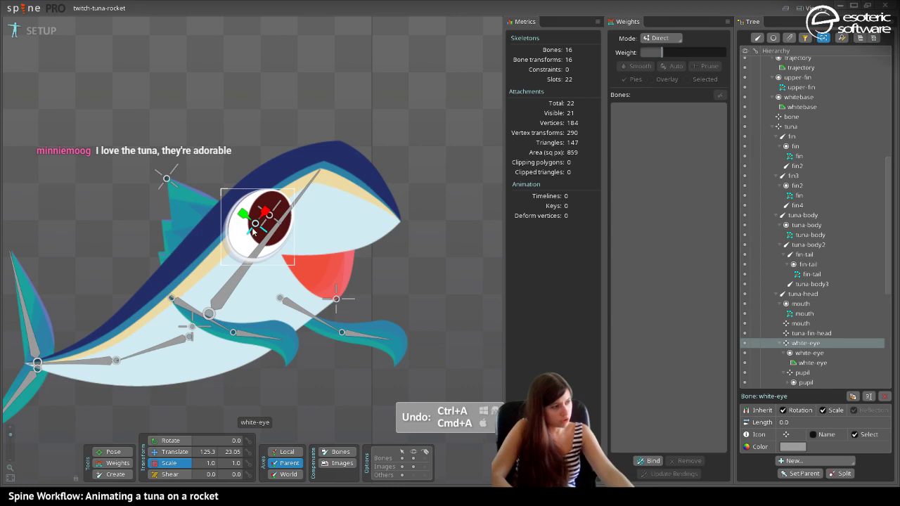
pyautogui.moveTo(254, 231); pyautogui.dragTo(301, 276)
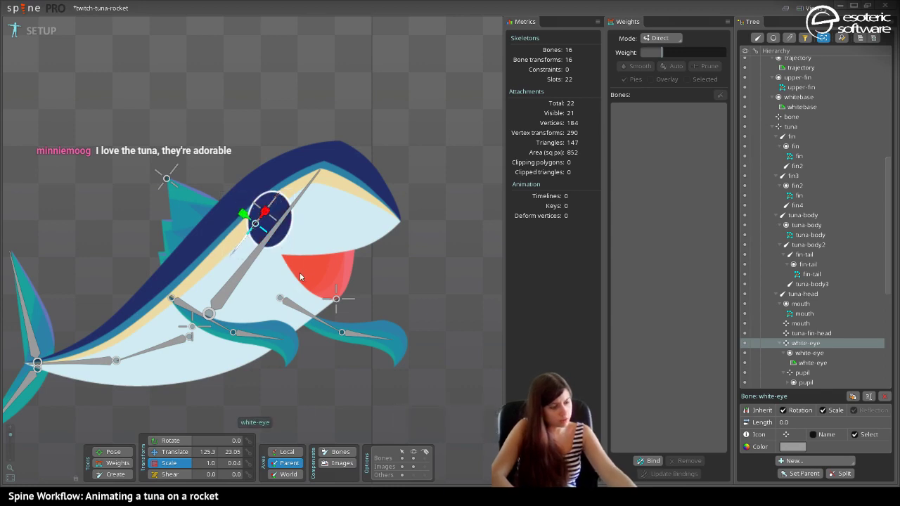
pyautogui.hotkey('ctrl', 'z')
# Rotate the white-eye bone to 33.67 with compensation enabled for both bones and images.
pyautogui.scroll(4, 266, 227)
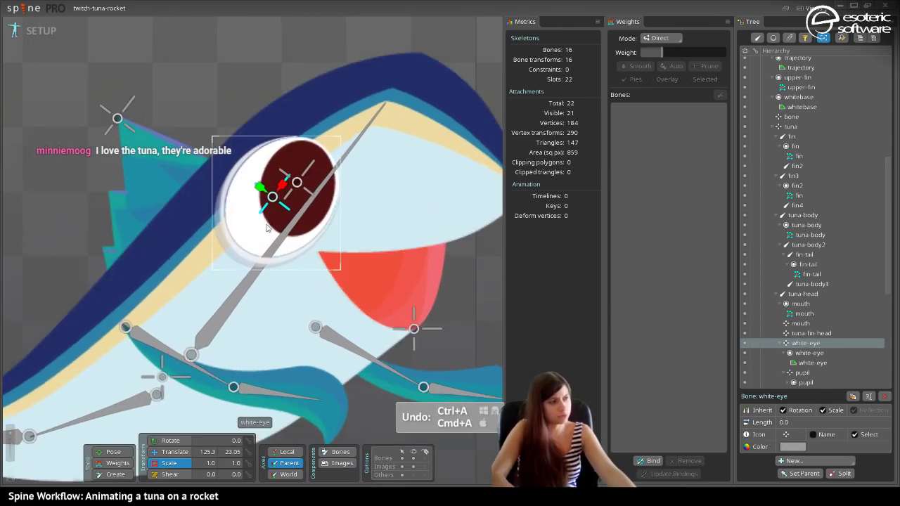
pyautogui.click(163, 441)
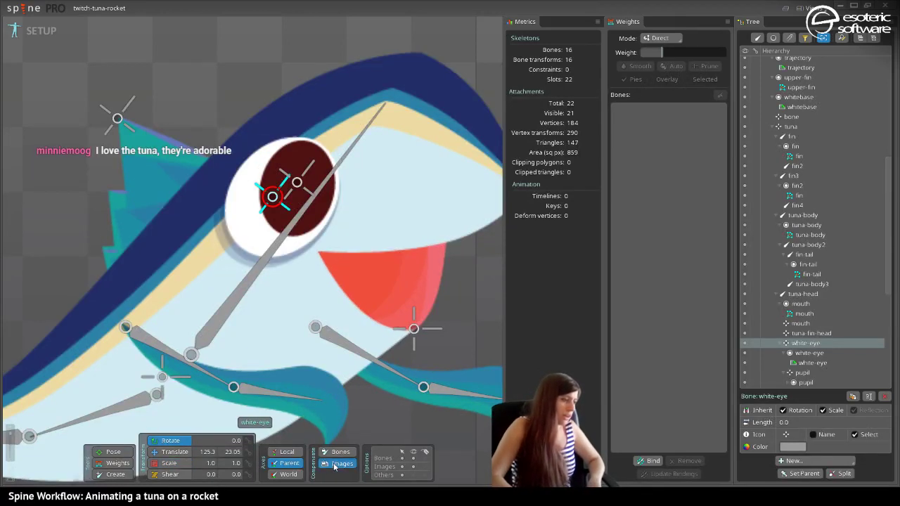
pyautogui.click(259, 197)
pyautogui.hotkey('ctrl', 'z')
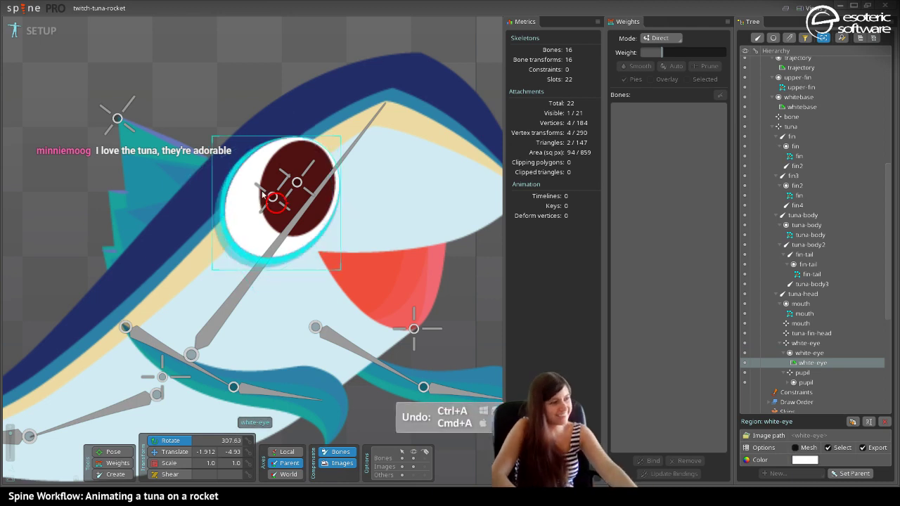
pyautogui.press('space')
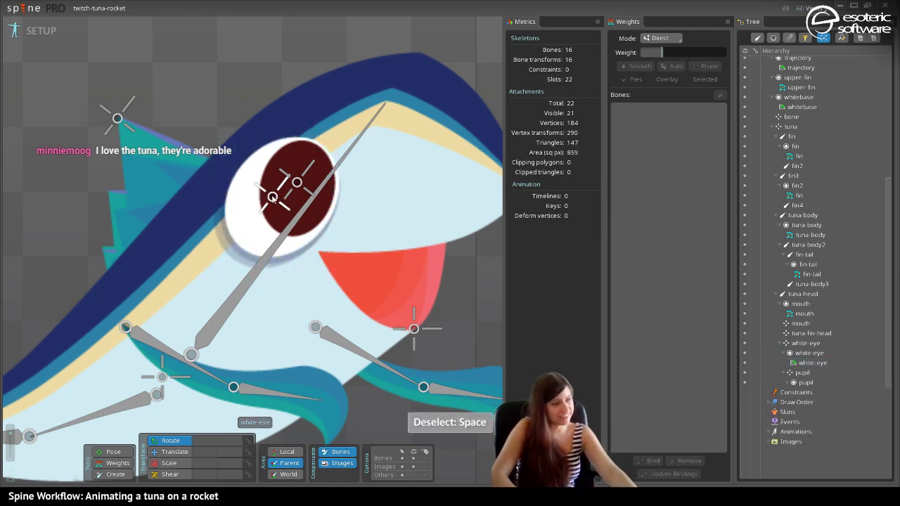
pyautogui.click(274, 199)
pyautogui.moveTo(295, 189); pyautogui.dragTo(298, 209)
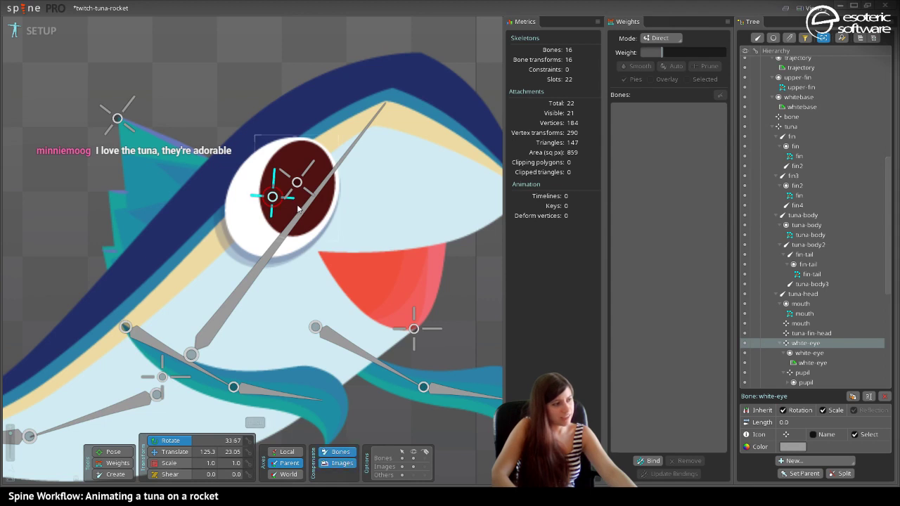
# Turn off compensation, try squashing the white-eye bone to about 0.18 in X, and undo the scaling.
pyautogui.click(179, 464)
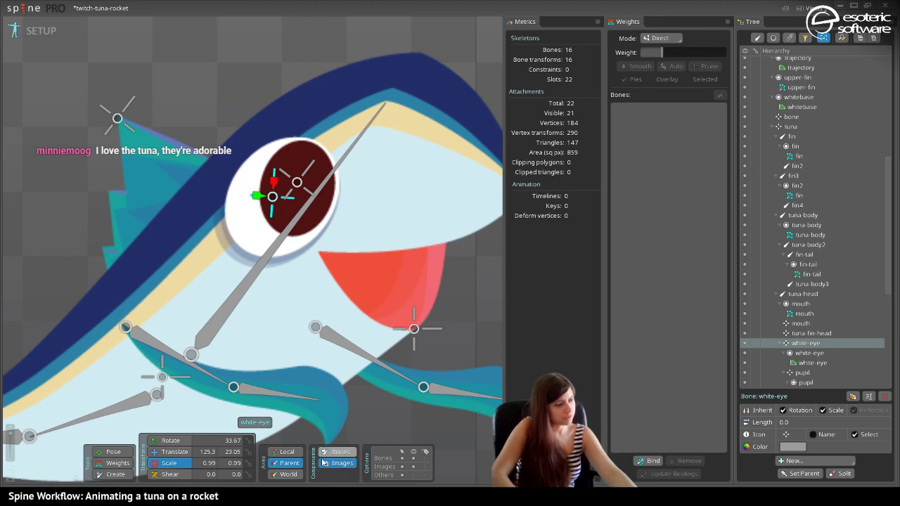
pyautogui.moveTo(273, 184); pyautogui.dragTo(272, 296)
pyautogui.moveTo(296, 178); pyautogui.dragTo(246, 299)
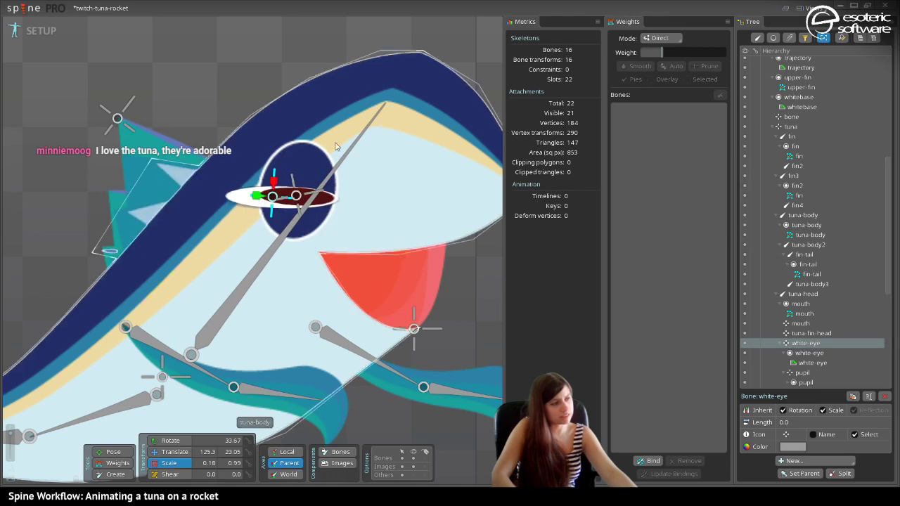
pyautogui.moveTo(275, 181); pyautogui.dragTo(277, 79)
pyautogui.hotkey('ctrl', 'z')
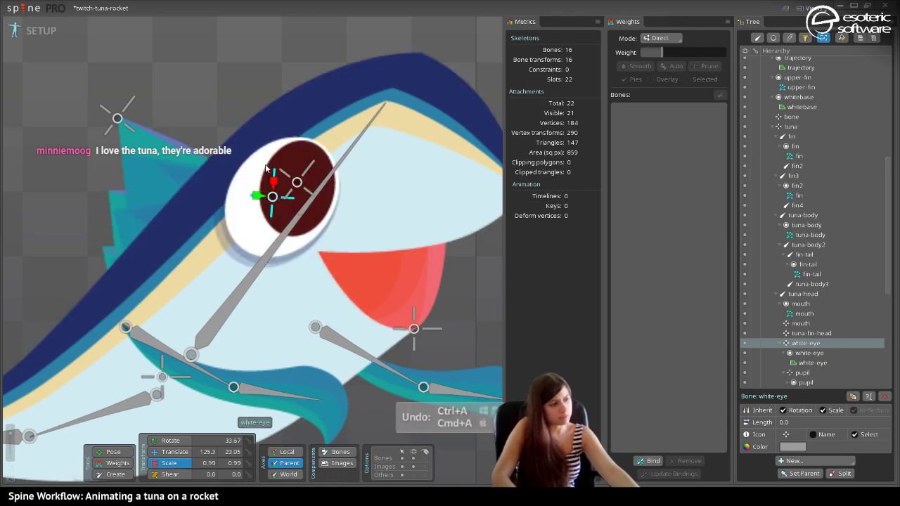
pyautogui.press('space')
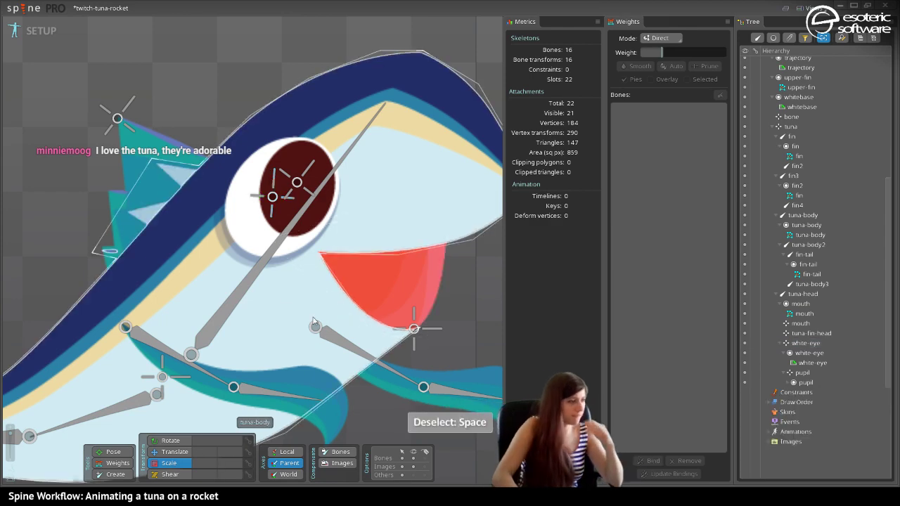
# Duplicate the white-eye slot with its image and parent the copy to the tuna-head bone.
pyautogui.scroll(-2, 320, 320)
pyautogui.scroll(2, 302, 302)
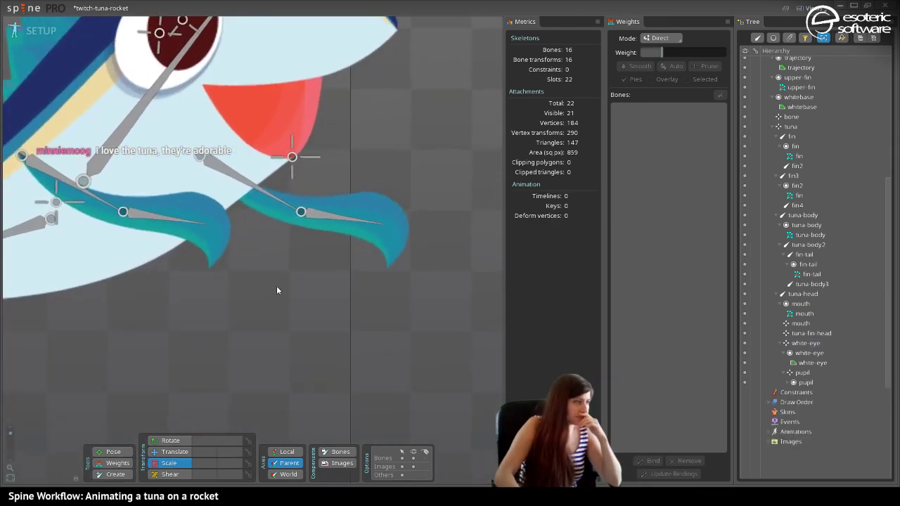
pyautogui.scroll(-2, 230, 248)
pyautogui.scroll(-4, 231, 252)
pyautogui.scroll(4, 193, 186)
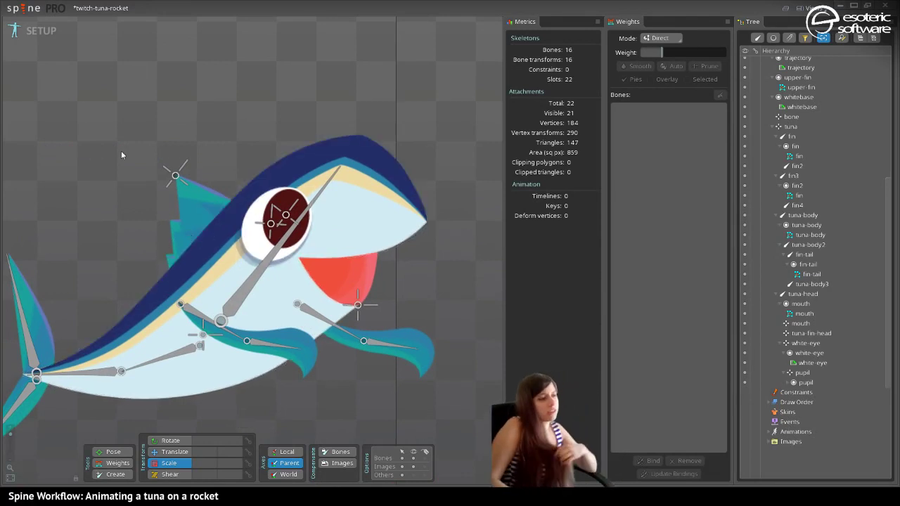
pyautogui.click(262, 251)
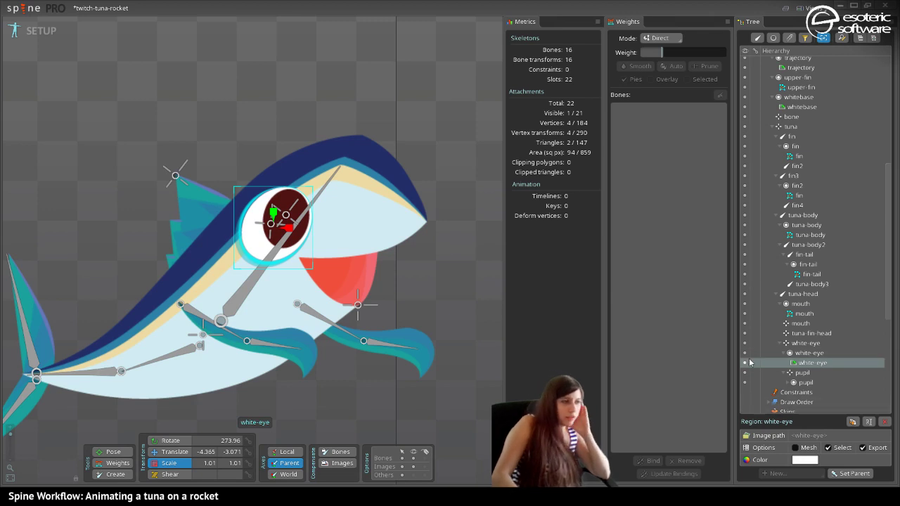
pyautogui.click(780, 353)
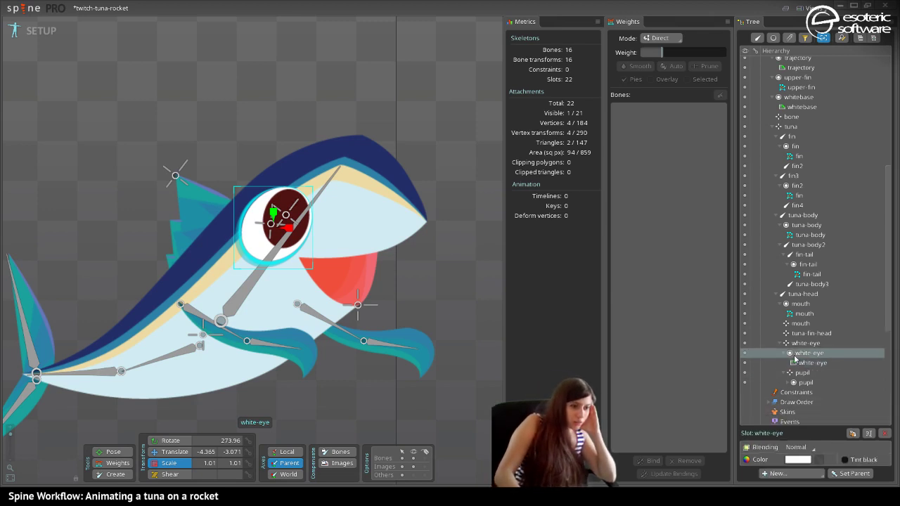
pyautogui.click(852, 433)
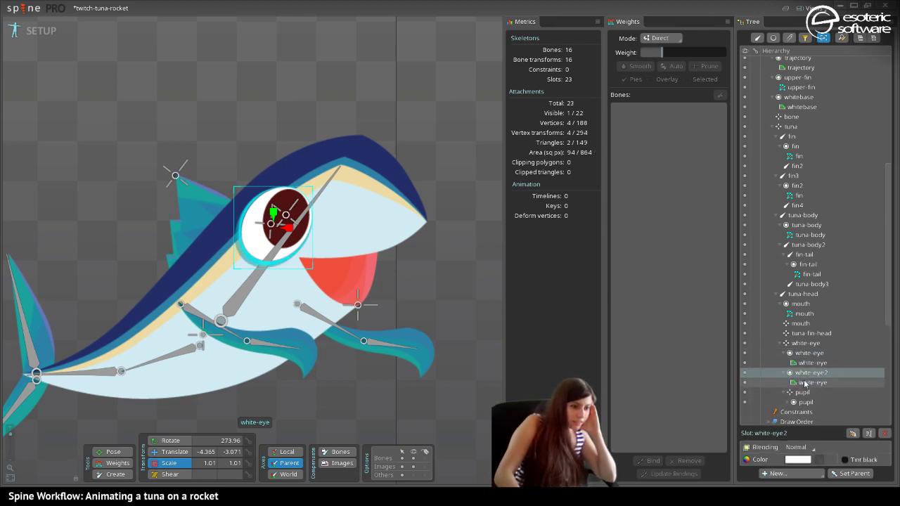
pyautogui.press('p')
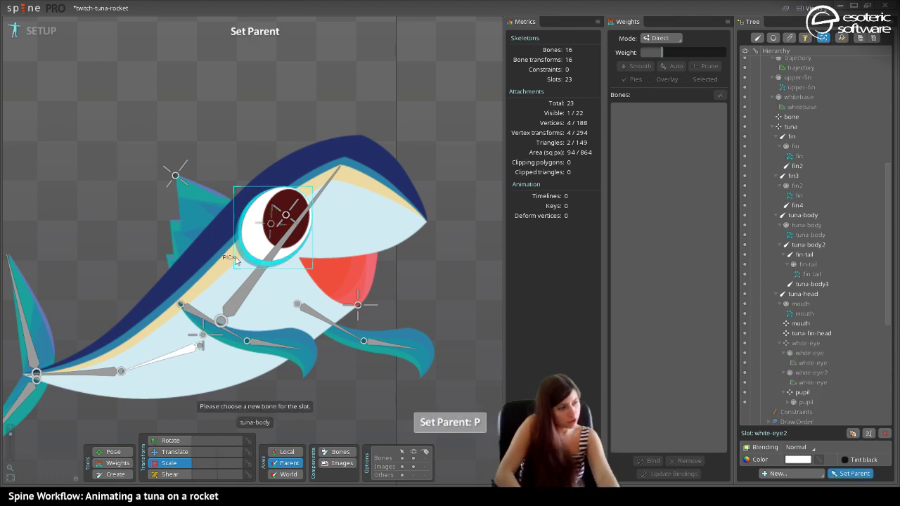
pyautogui.click(253, 283)
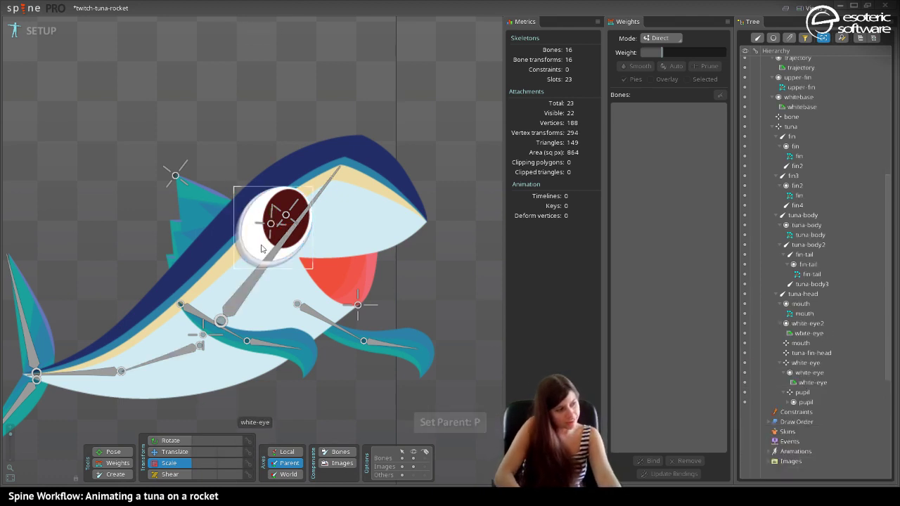
# Switch to animating and squash the white-eye bone to 0.27 in X at frame 0.
pyautogui.click(261, 248)
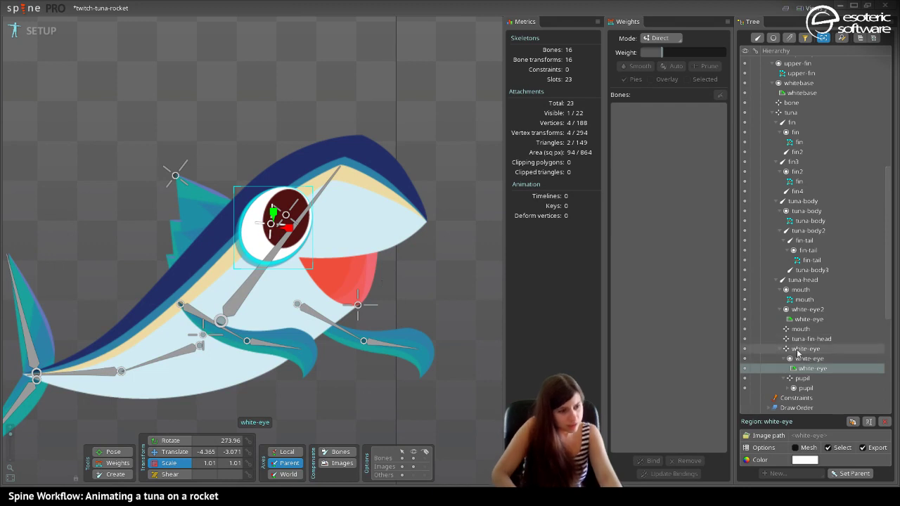
pyautogui.click(805, 309)
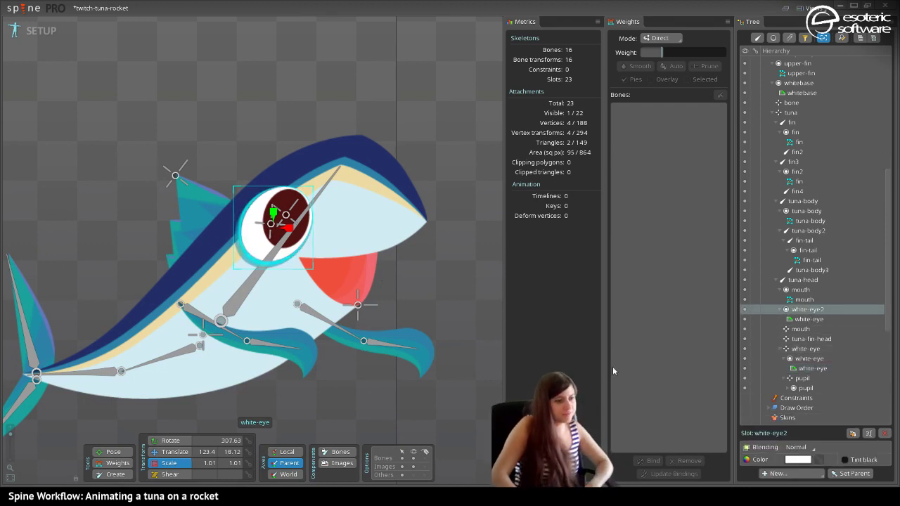
pyautogui.click(31, 27)
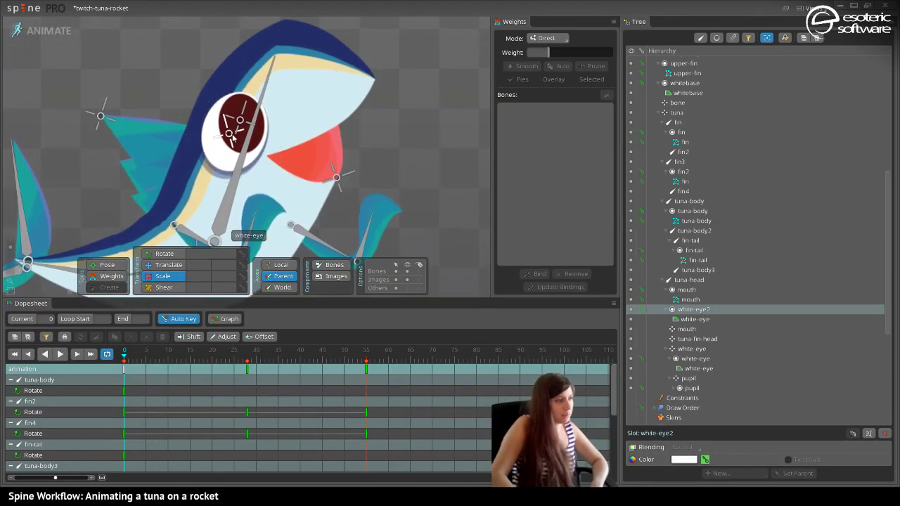
pyautogui.click(230, 134)
pyautogui.moveTo(225, 119); pyautogui.dragTo(241, 129)
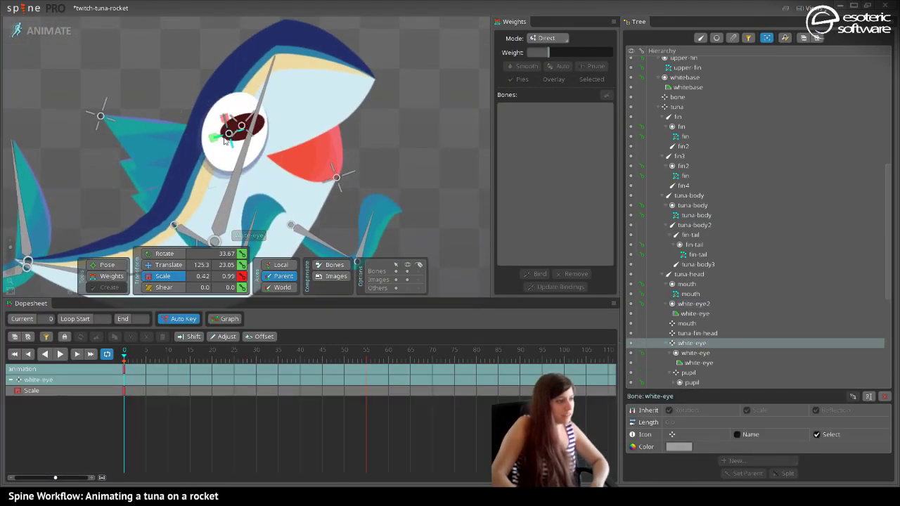
pyautogui.click(240, 129)
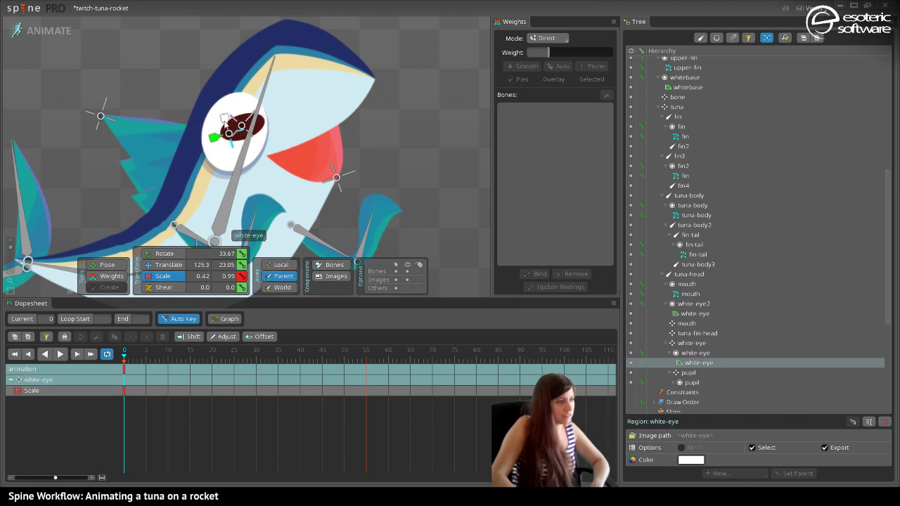
pyautogui.moveTo(225, 120); pyautogui.dragTo(220, 123)
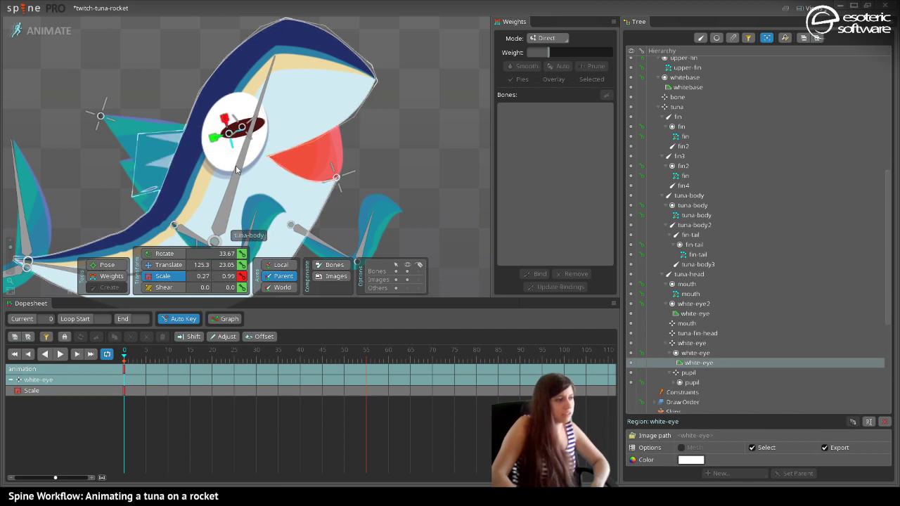
# Mix the dark blue 23336CFF for the white-eye2 slot color, copy its hex code, and cancel the color choice.
pyautogui.click(689, 303)
pyautogui.click(679, 459)
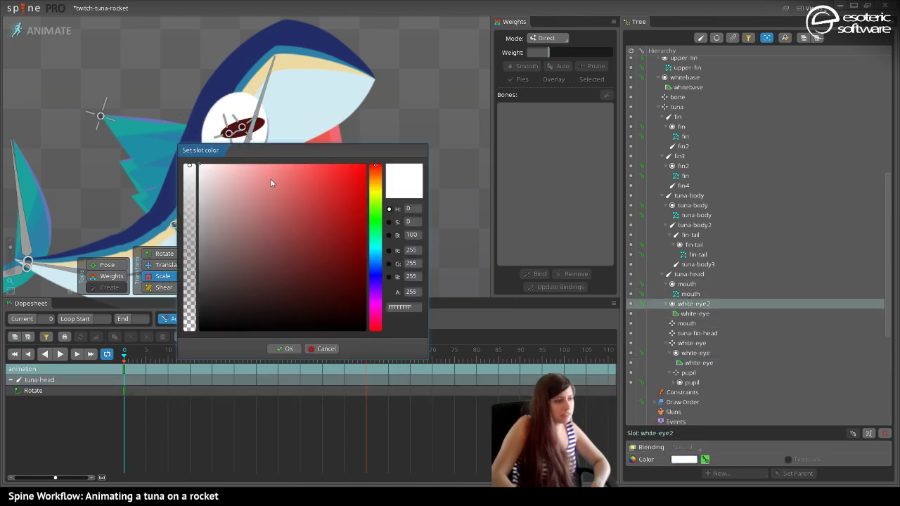
pyautogui.moveTo(234, 155); pyautogui.dragTo(555, 66)
pyautogui.moveTo(575, 135)
pyautogui.mouseDown()
pyautogui.moveTo(568, 109)
pyautogui.moveTo(599, 96)
pyautogui.moveTo(585, 120)
pyautogui.mouseUp()
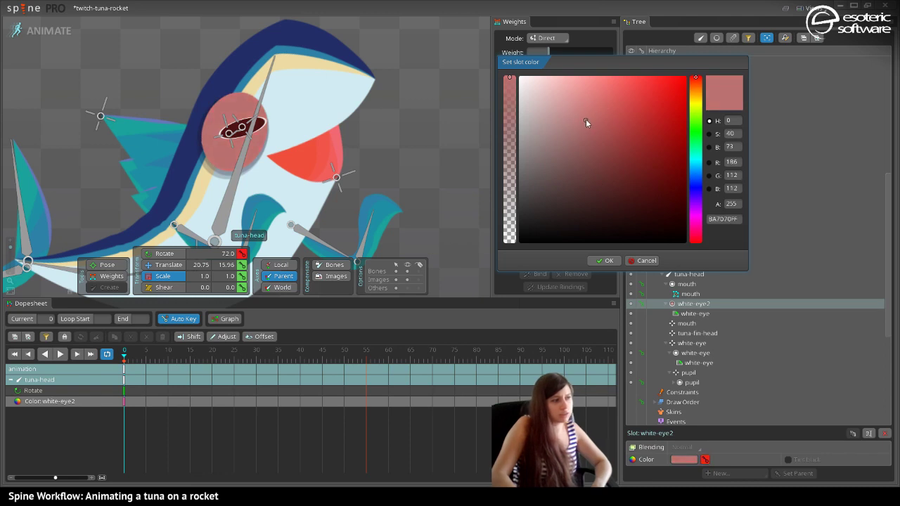
pyautogui.moveTo(698, 190); pyautogui.dragTo(700, 184)
pyautogui.moveTo(633, 142)
pyautogui.mouseDown()
pyautogui.moveTo(578, 77)
pyautogui.moveTo(582, 144)
pyautogui.moveTo(571, 154)
pyautogui.moveTo(528, 100)
pyautogui.moveTo(530, 64)
pyautogui.moveTo(574, 81)
pyautogui.moveTo(567, 76)
pyautogui.moveTo(622, 75)
pyautogui.moveTo(535, 78)
pyautogui.moveTo(549, 137)
pyautogui.moveTo(639, 170)
pyautogui.moveTo(615, 180)
pyautogui.moveTo(632, 171)
pyautogui.mouseUp()
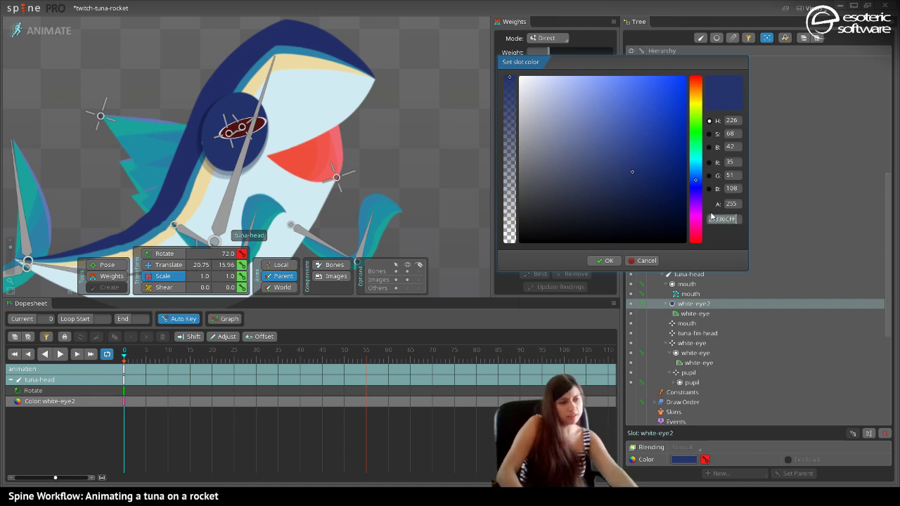
pyautogui.click(646, 260)
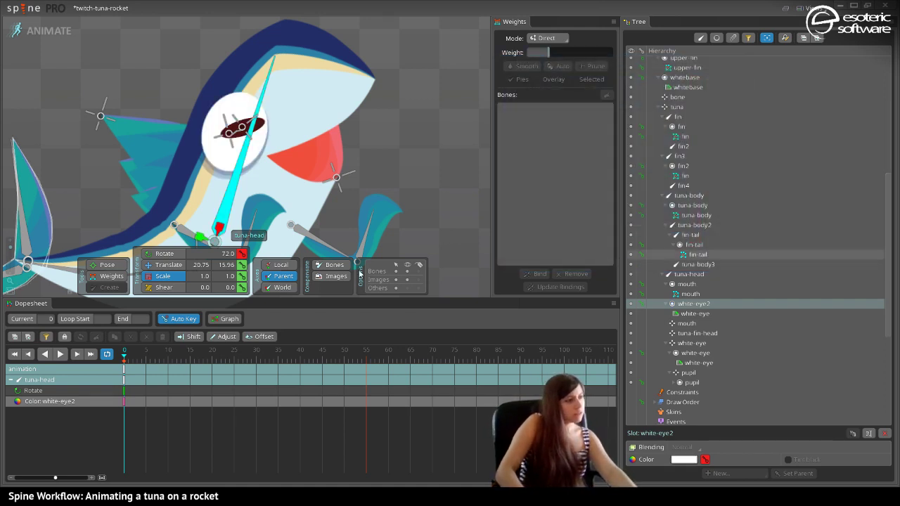
# Return to Setup mode and set the region color of the white-eye image under white-eye2 to 23336CFF.
pyautogui.click(41, 30)
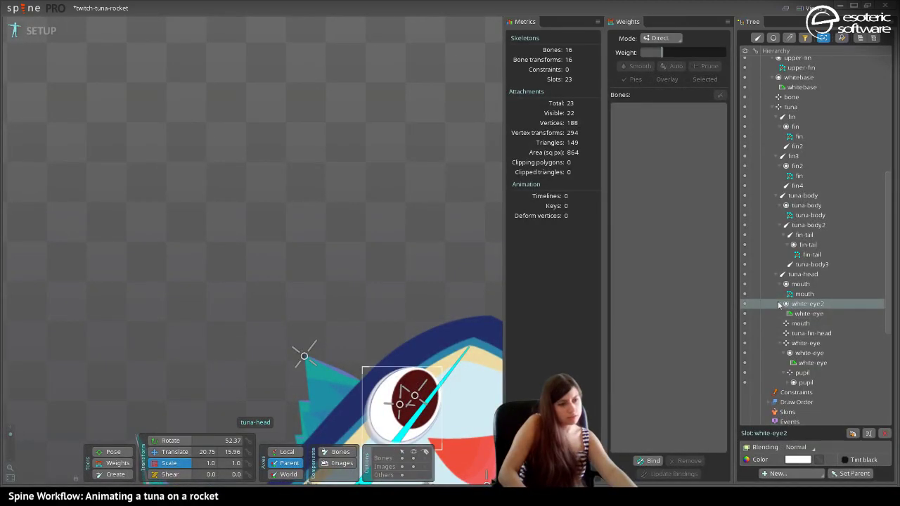
pyautogui.click(808, 313)
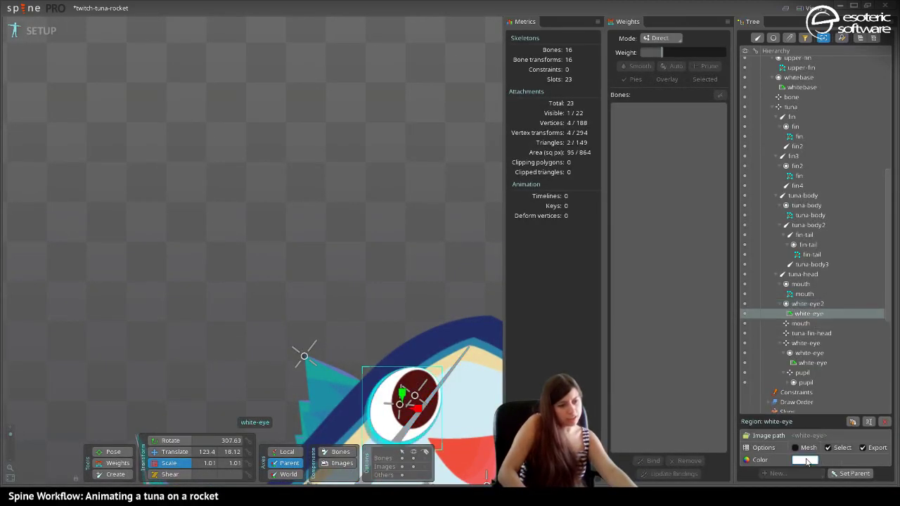
pyautogui.click(805, 461)
pyautogui.hotkey('ctrl', 'v')
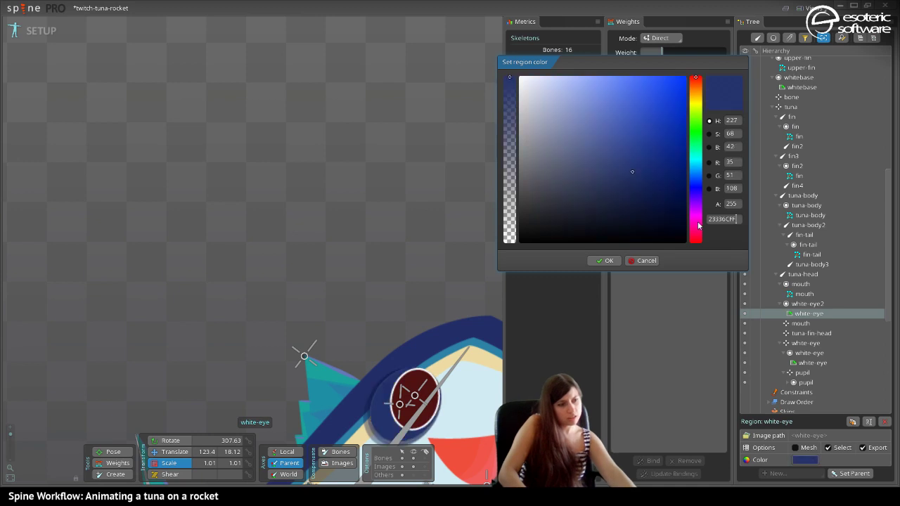
pyautogui.click(603, 260)
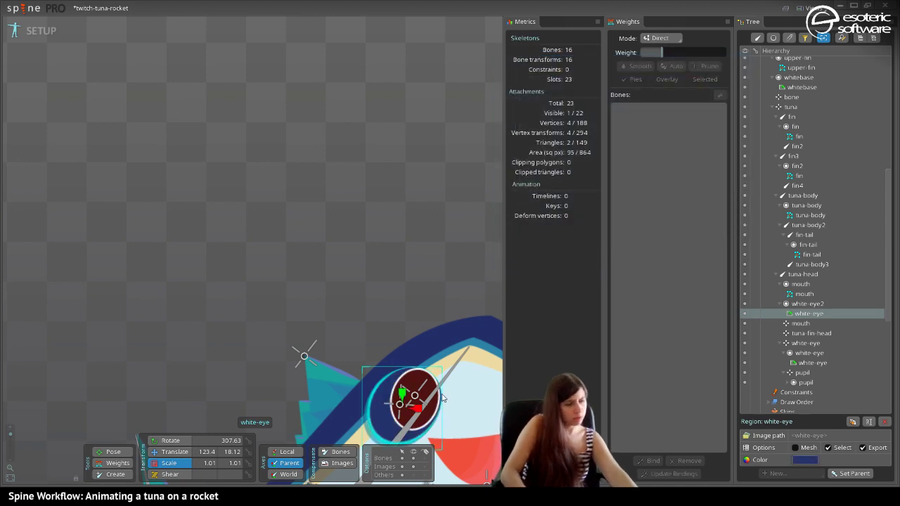
# Move the blue white-eye copy one place down in the draw order and deselect it.
pyautogui.moveTo(439, 386); pyautogui.dragTo(364, 240)
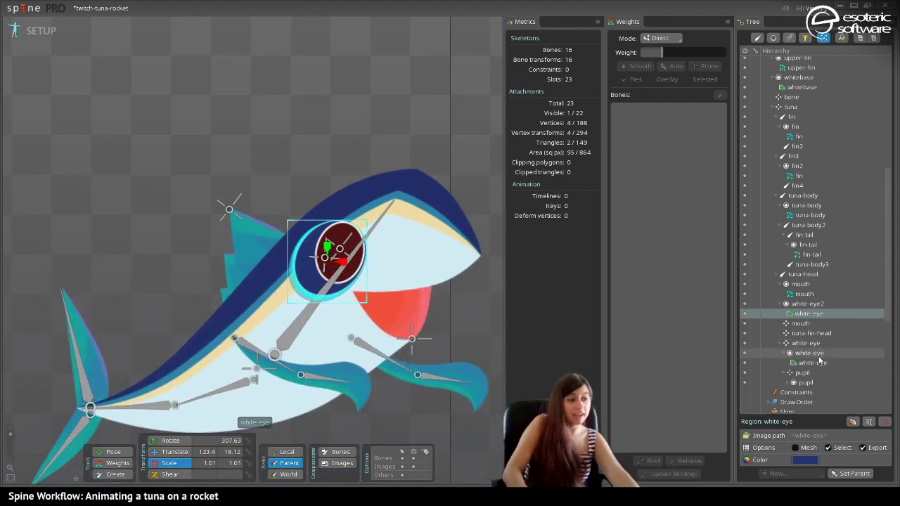
pyautogui.click(815, 364)
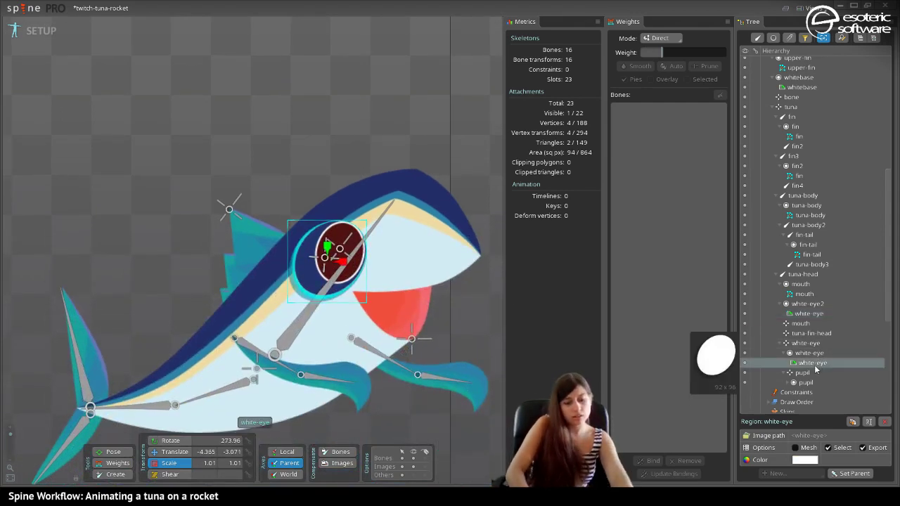
pyautogui.click(812, 314)
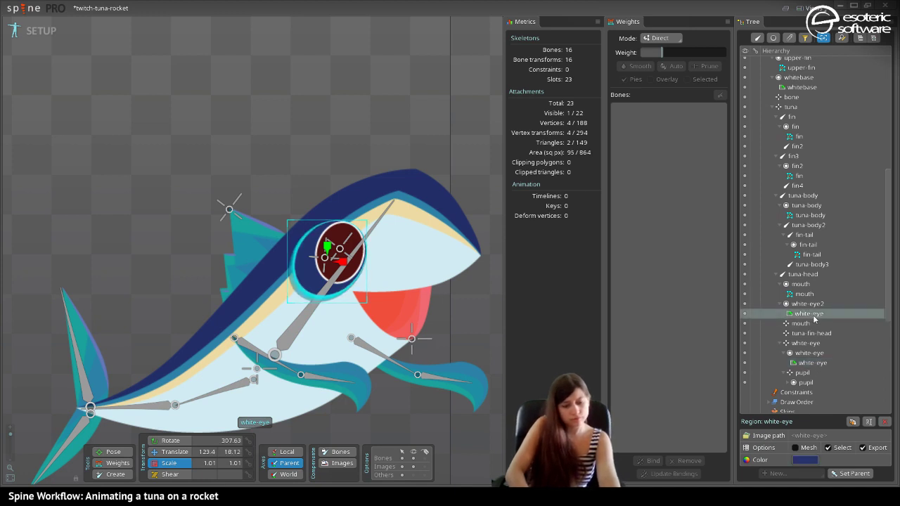
pyautogui.press('-')
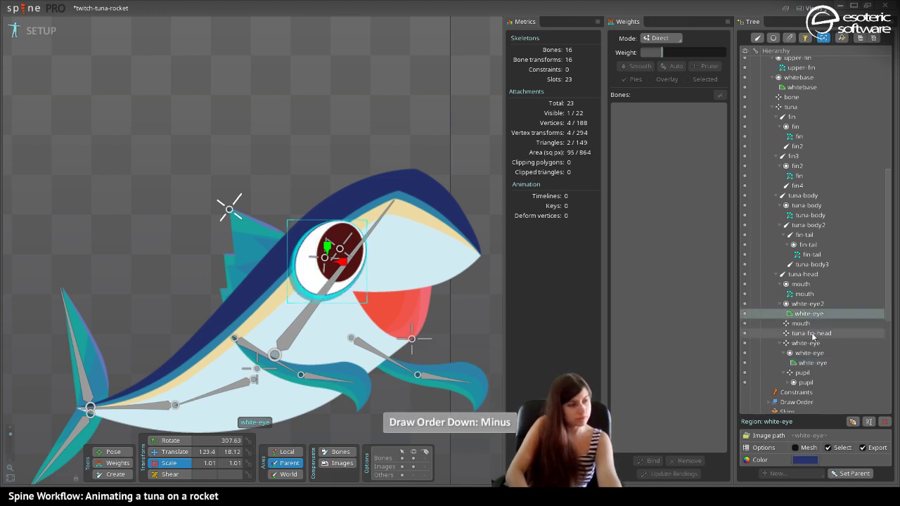
pyautogui.press('space')
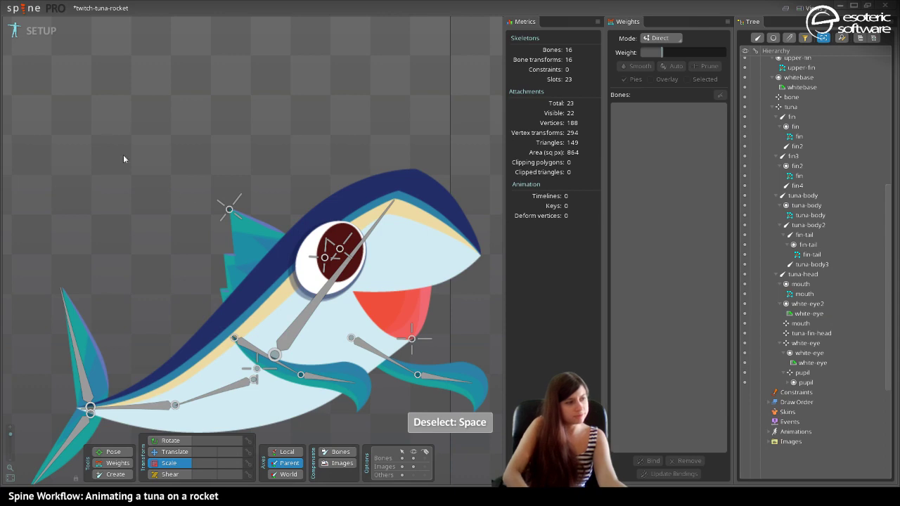
# Switch to animating and examine the squashed eye and the color of the white-eye2 slot behind it.
pyautogui.click(43, 31)
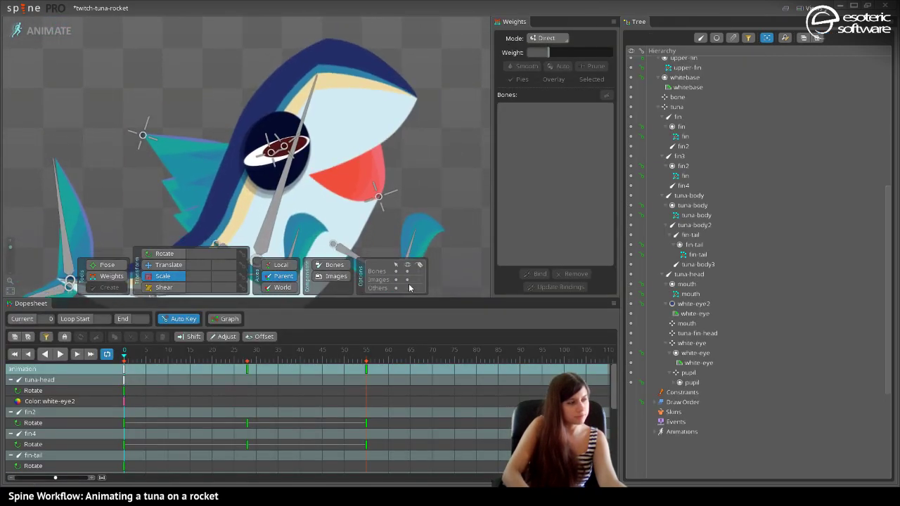
pyautogui.click(273, 127)
pyautogui.click(708, 307)
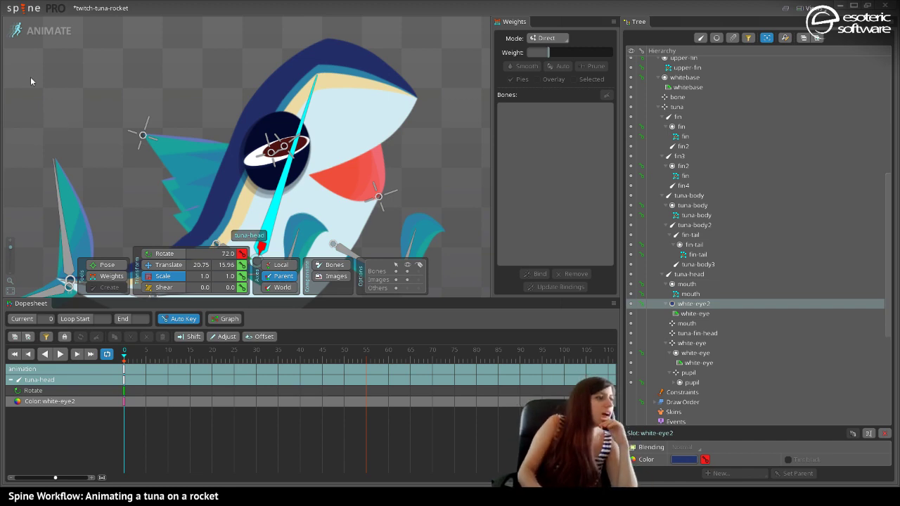
# Go back to Setup mode, hide the original white-eye image, and clear the selection.
pyautogui.click(60, 37)
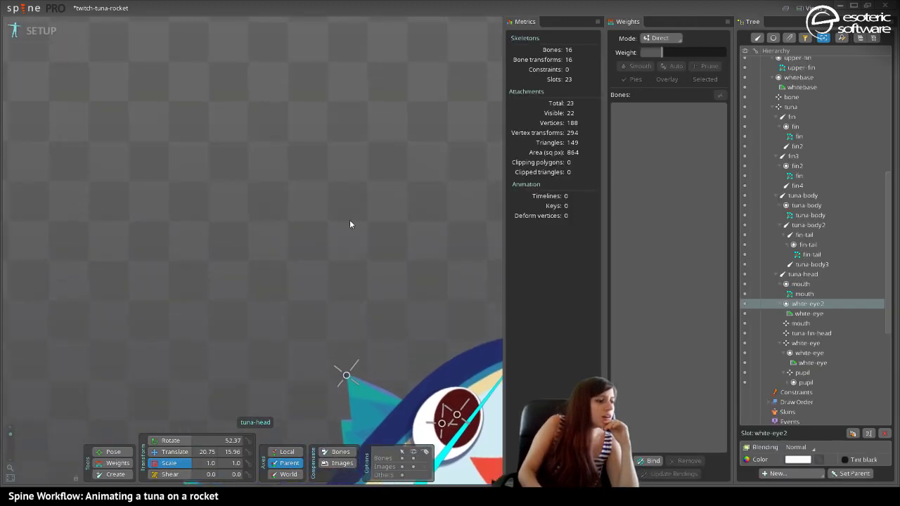
pyautogui.moveTo(349, 223); pyautogui.dragTo(210, 96)
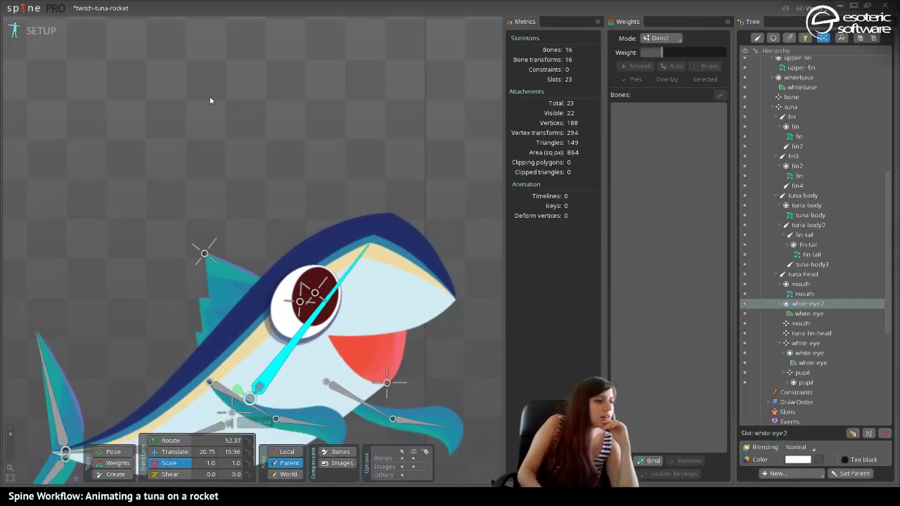
pyautogui.click(745, 362)
pyautogui.click(478, 323)
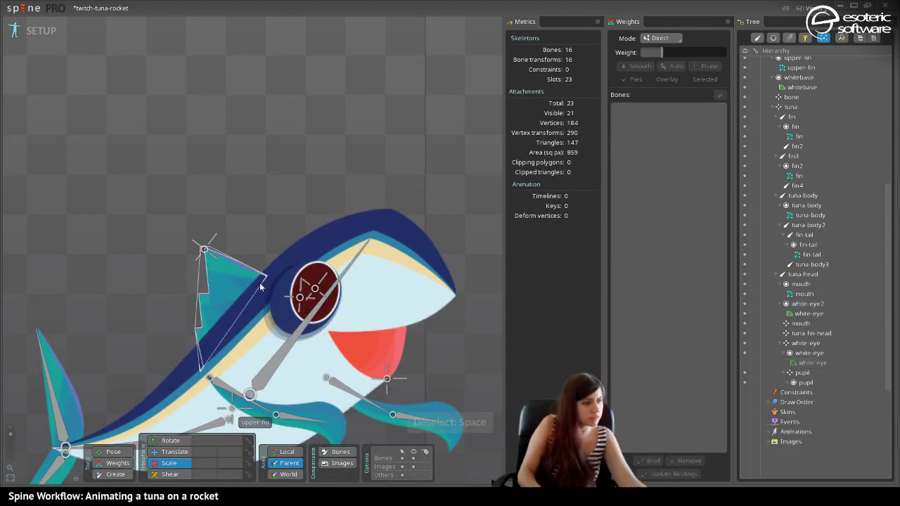
# Set the region color of the white-eye image under white-eye2 to C9DBE9FF and deselect it.
pyautogui.click(279, 283)
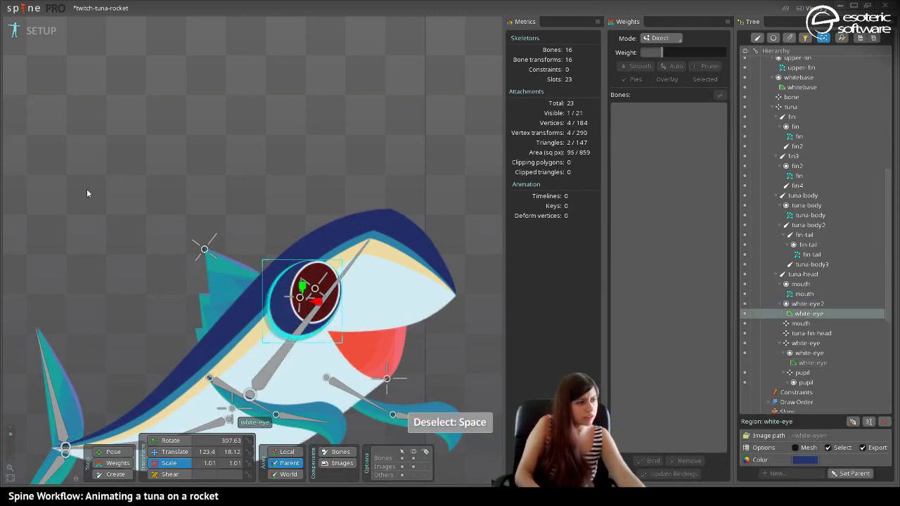
pyautogui.click(804, 460)
pyautogui.click(589, 128)
pyautogui.moveTo(584, 132)
pyautogui.mouseDown()
pyautogui.moveTo(531, 100)
pyautogui.moveTo(541, 123)
pyautogui.moveTo(550, 110)
pyautogui.moveTo(568, 111)
pyautogui.moveTo(559, 110)
pyautogui.moveTo(556, 93)
pyautogui.mouseUp()
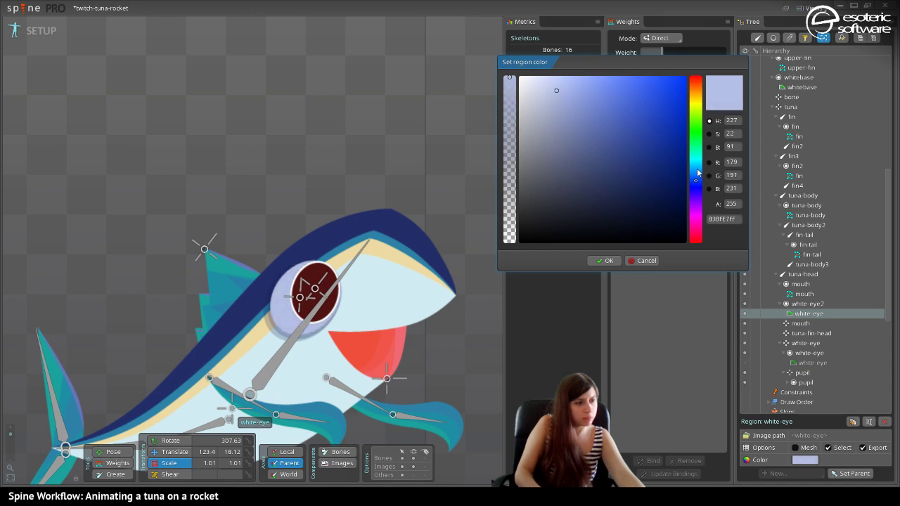
pyautogui.moveTo(696, 181)
pyautogui.mouseDown()
pyautogui.moveTo(693, 161)
pyautogui.moveTo(693, 175)
pyautogui.mouseUp()
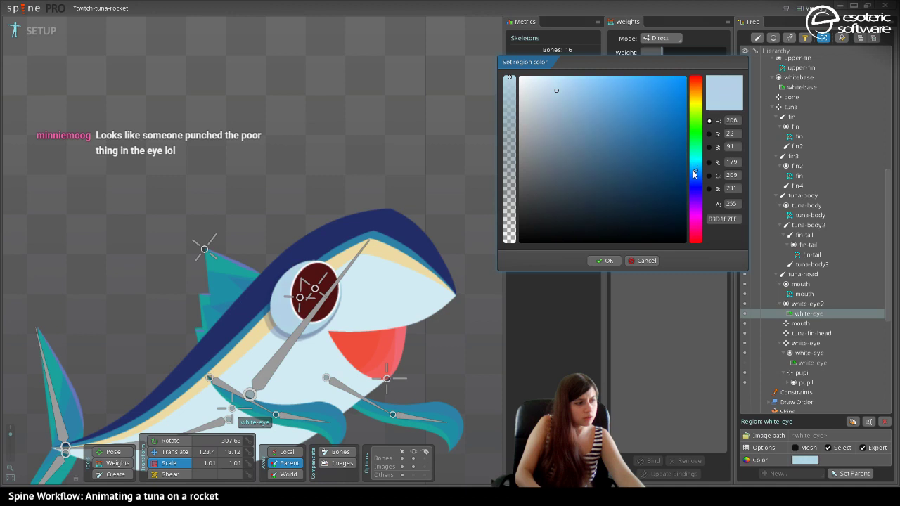
pyautogui.moveTo(530, 88); pyautogui.dragTo(541, 90)
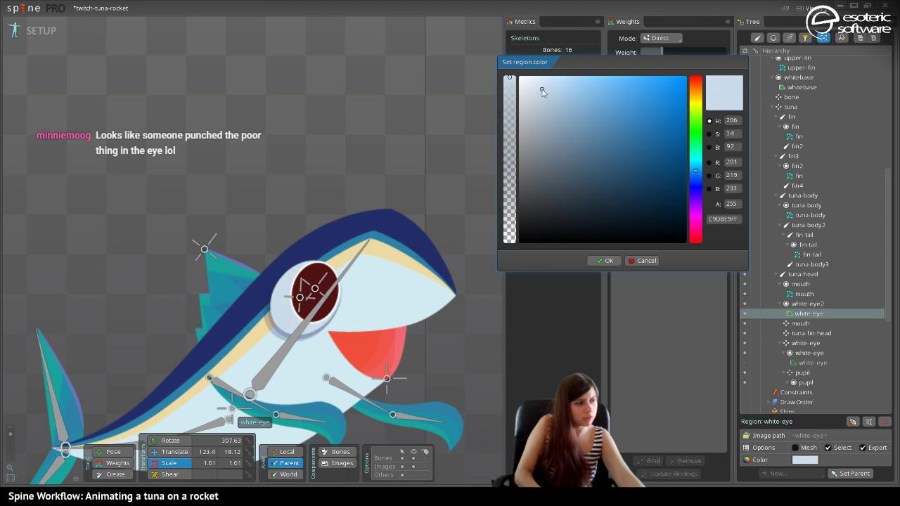
pyautogui.click(602, 261)
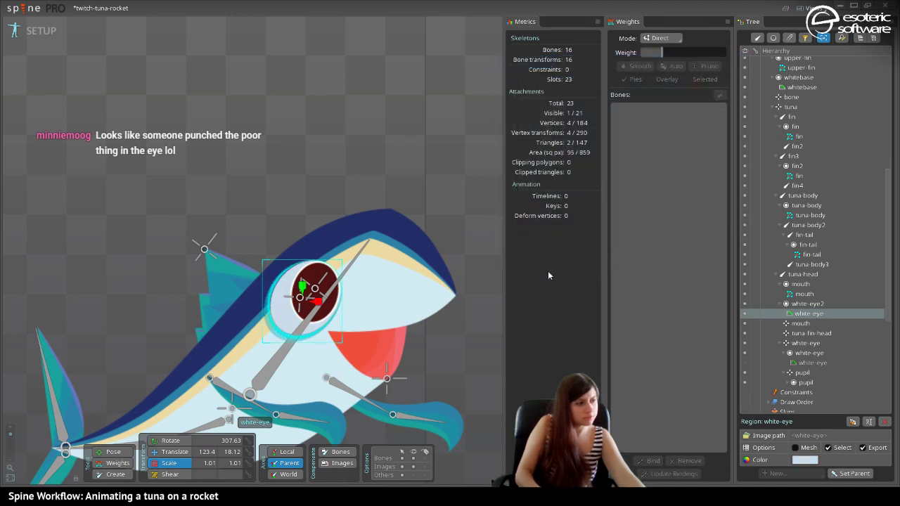
pyautogui.click(379, 220)
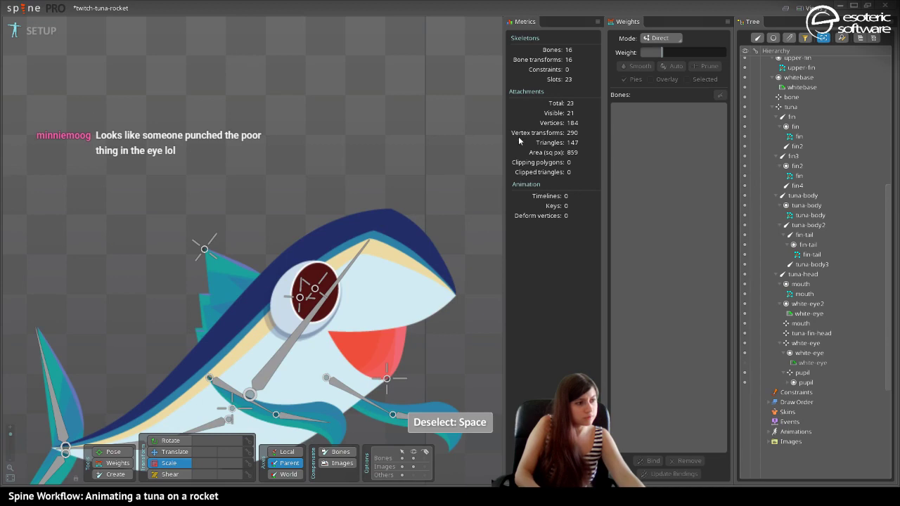
# Switch to animating and make the original white-eye image visible at frame 0.
pyautogui.click(42, 35)
pyautogui.scroll(-2, 321, 115)
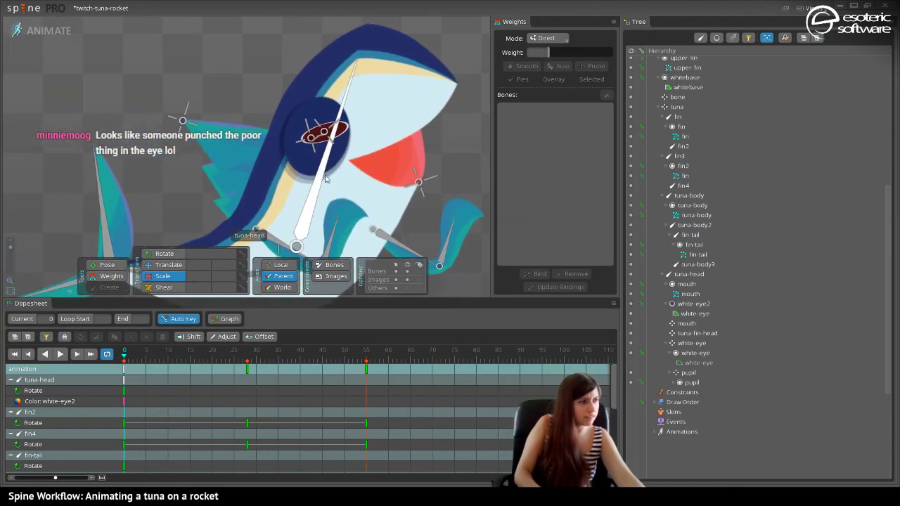
pyautogui.click(302, 172)
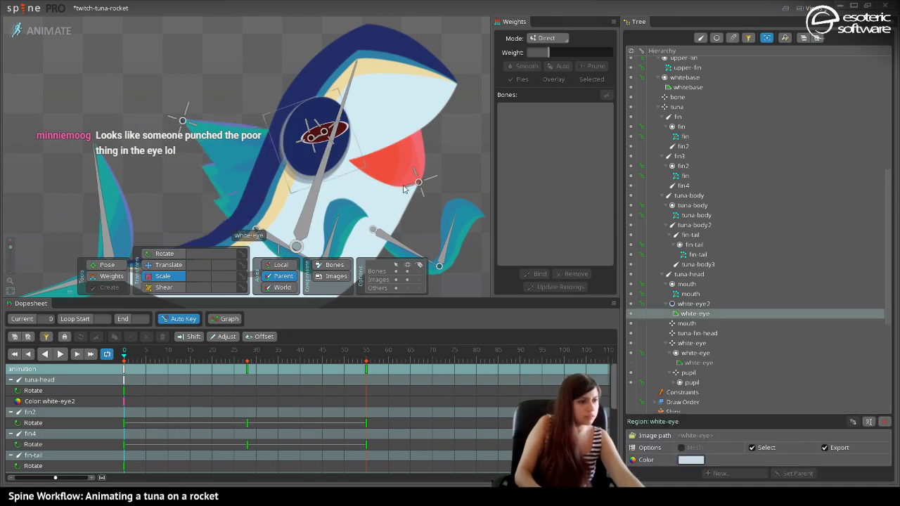
pyautogui.click(632, 364)
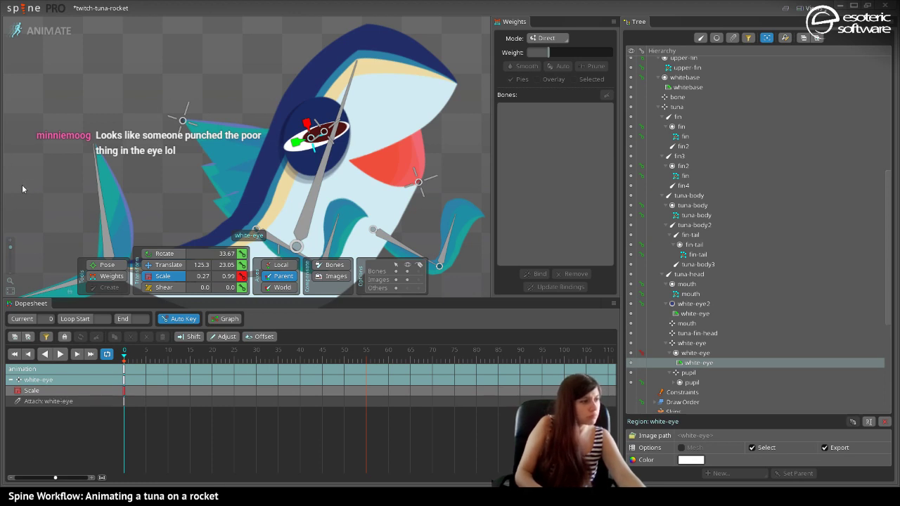
pyautogui.click(310, 117)
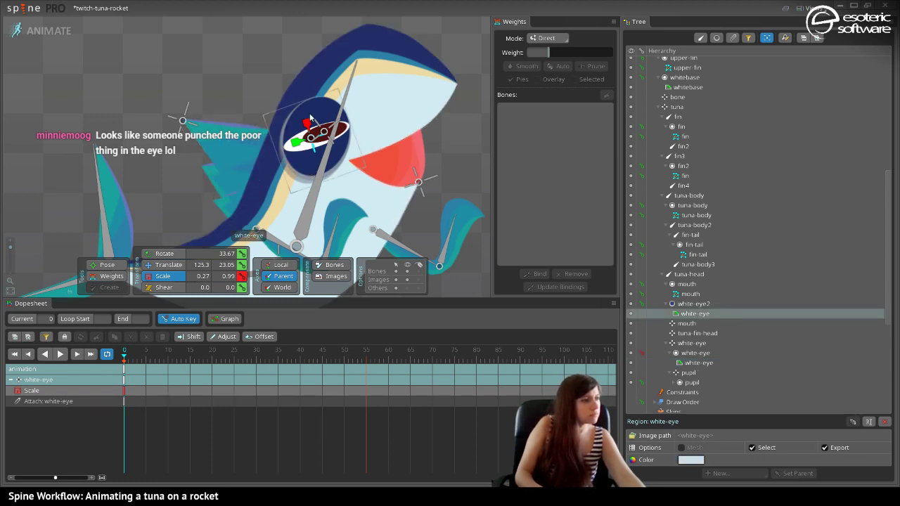
# Delete the white-eye2 slot's color key at frame 0.
pyautogui.click(727, 303)
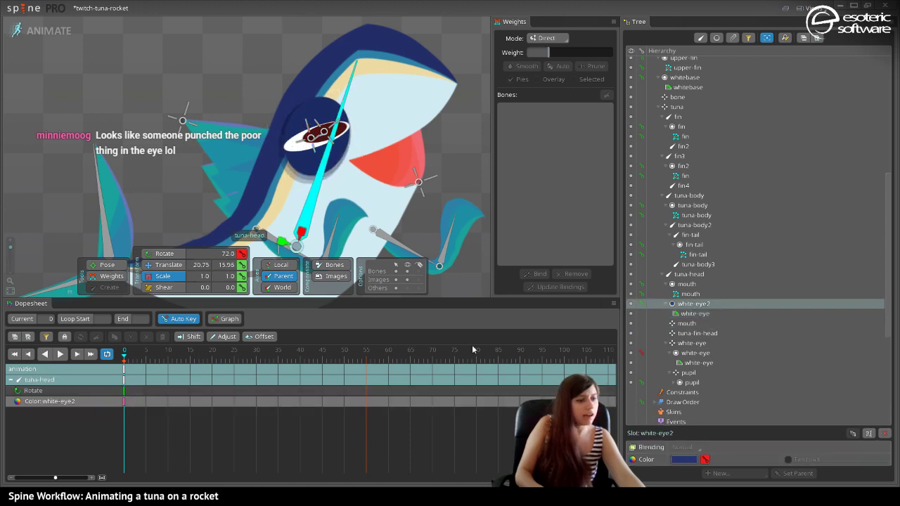
pyautogui.click(123, 401)
pyautogui.press('Delete')
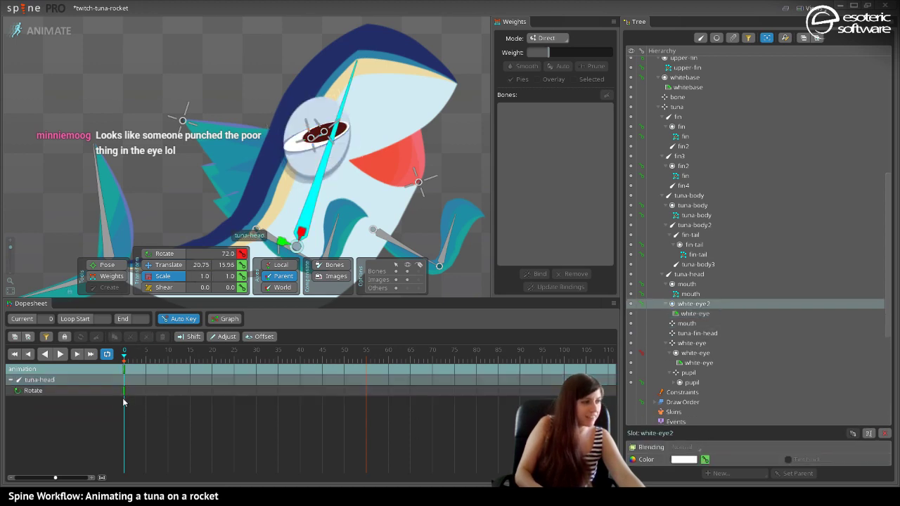
# Return to Setup mode and save the project.
pyautogui.click(38, 30)
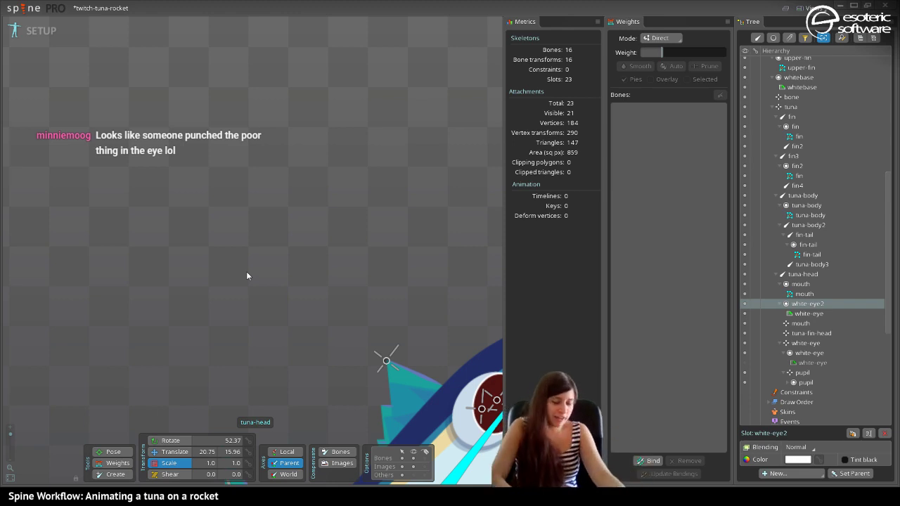
pyautogui.hotkey('ctrl', 's')
pyautogui.scroll(3, 344, 299)
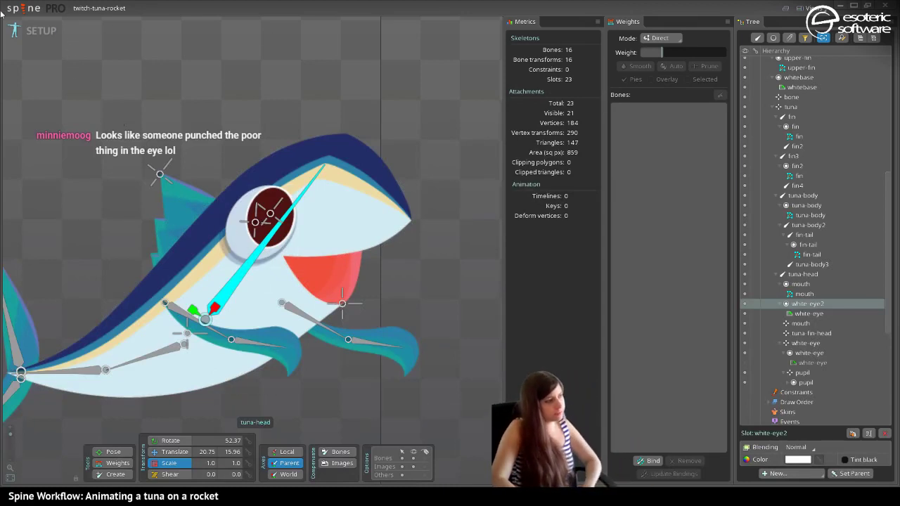
# Switch to animating, clear the selection, and hide the bones to examine the posed tuna without the rig.
pyautogui.click(35, 30)
pyautogui.moveTo(380, 288); pyautogui.dragTo(277, 148)
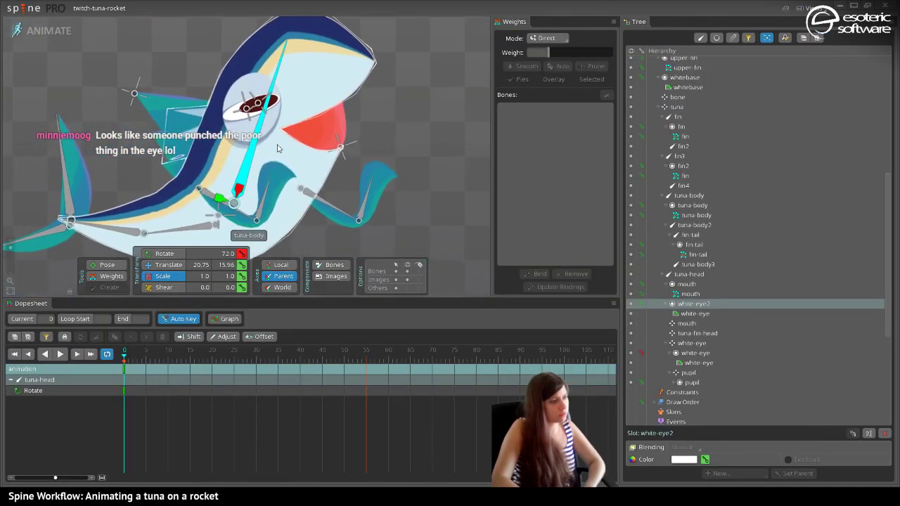
pyautogui.press('space')
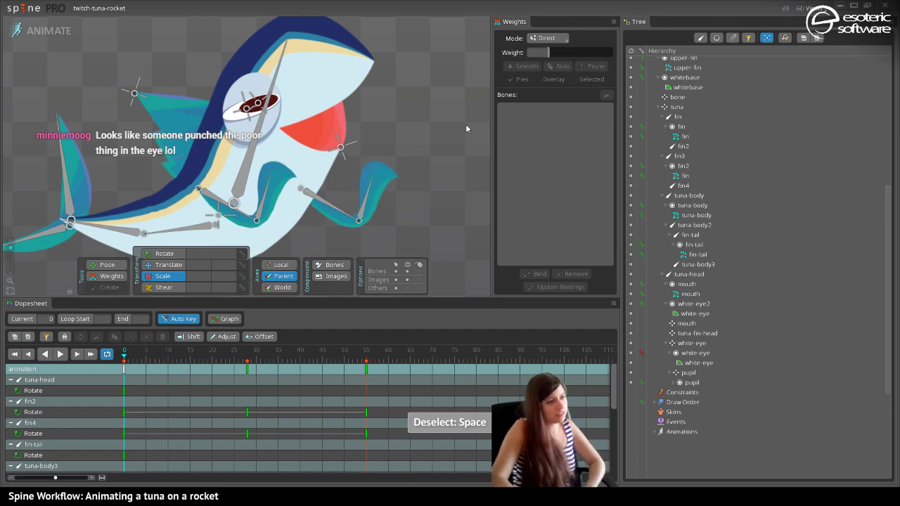
pyautogui.click(410, 279)
pyautogui.click(410, 279)
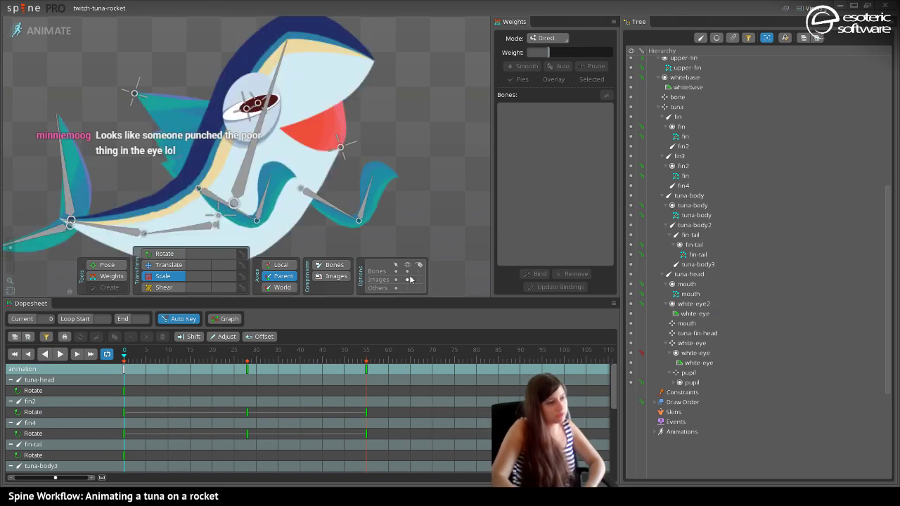
pyautogui.click(409, 279)
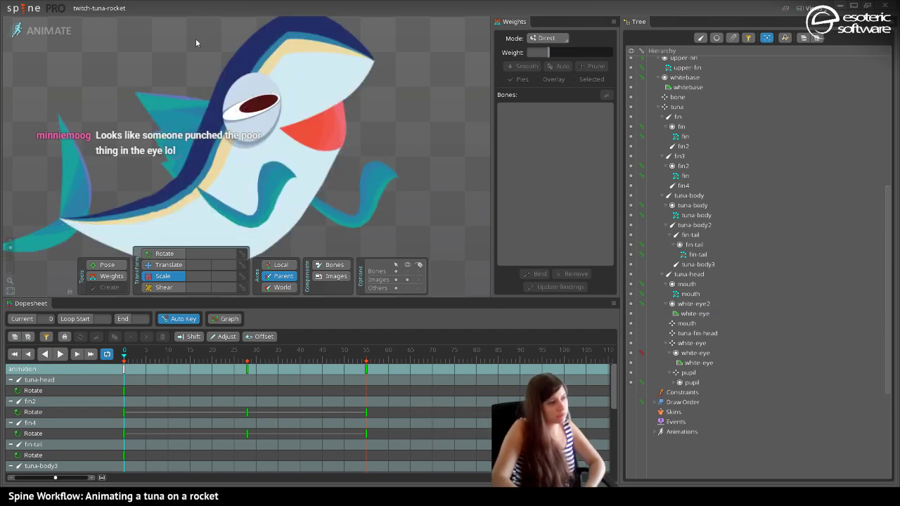
pyautogui.scroll(-3, 197, 43)
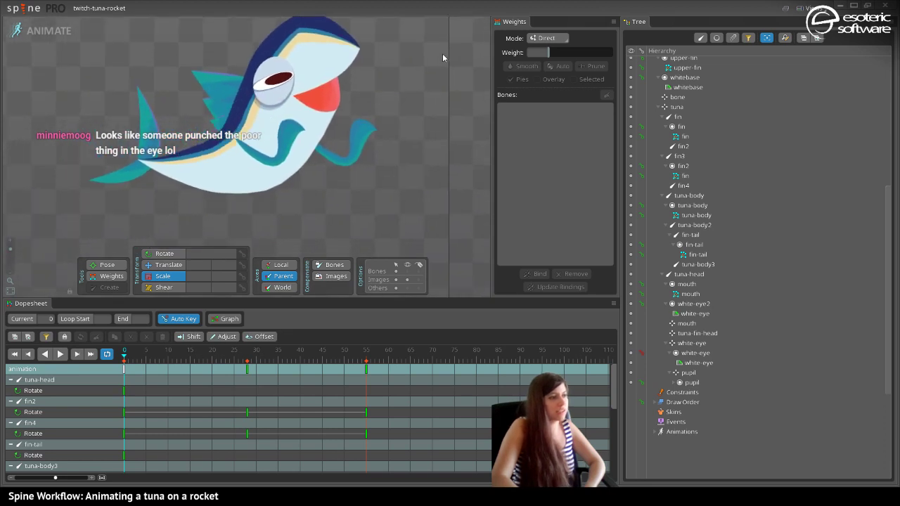
pyautogui.moveTo(442, 56); pyautogui.dragTo(444, 111)
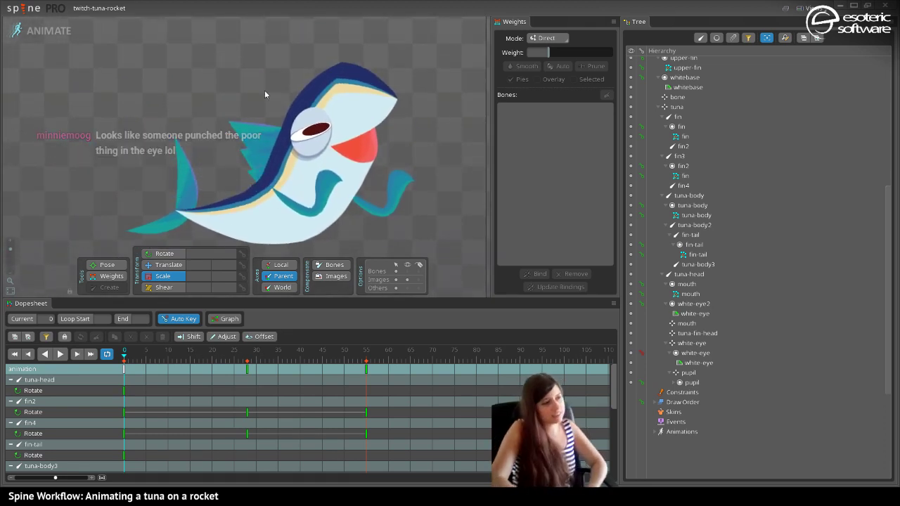
# Delete the white-eye bone's scale and attachment keys at frame 0.
pyautogui.click(311, 134)
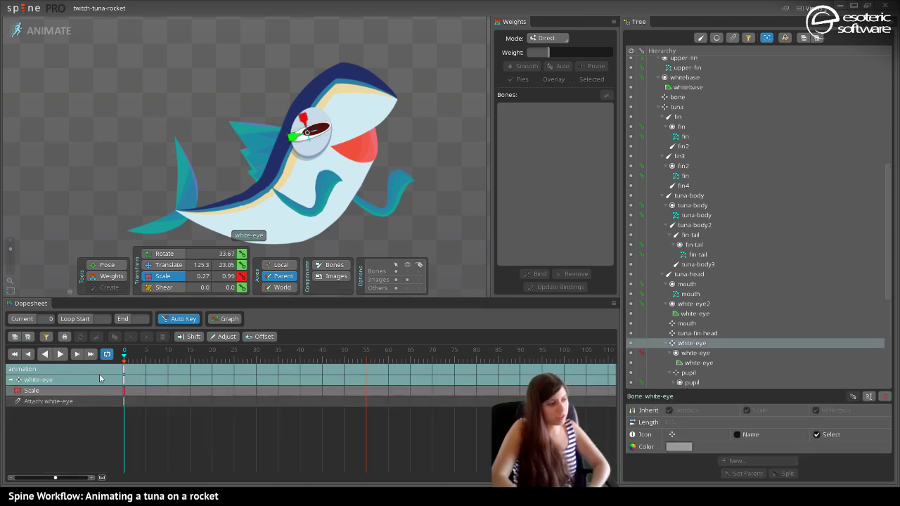
pyautogui.click(123, 366)
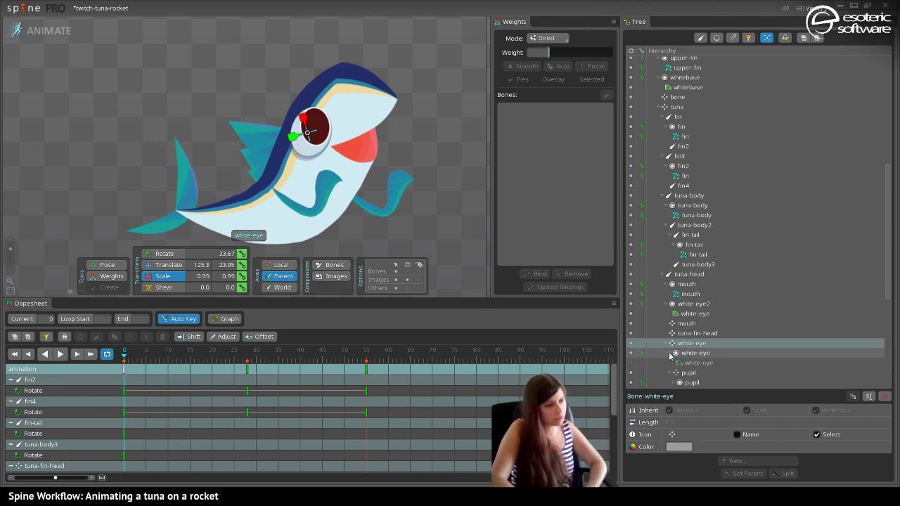
# Make the original white-eye image visible in Setup mode, then return to animating with nothing selected and save the project.
pyautogui.click(53, 31)
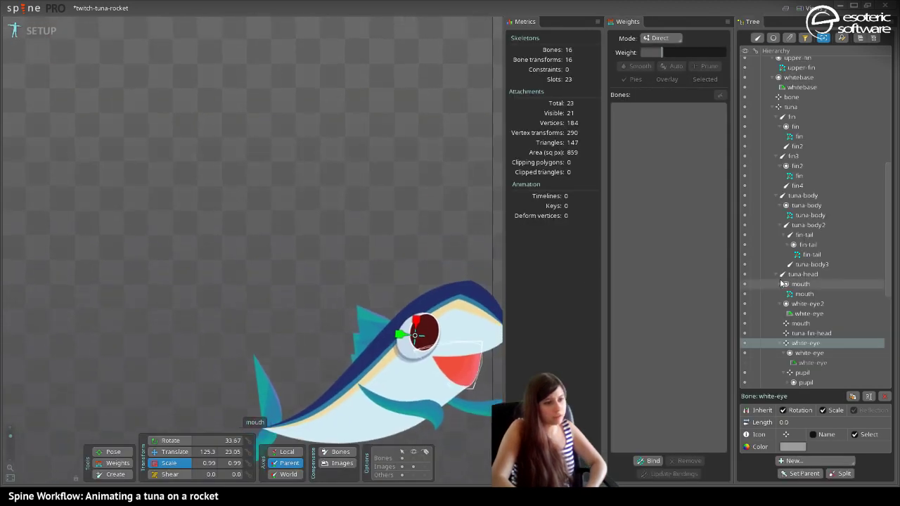
pyautogui.click(749, 363)
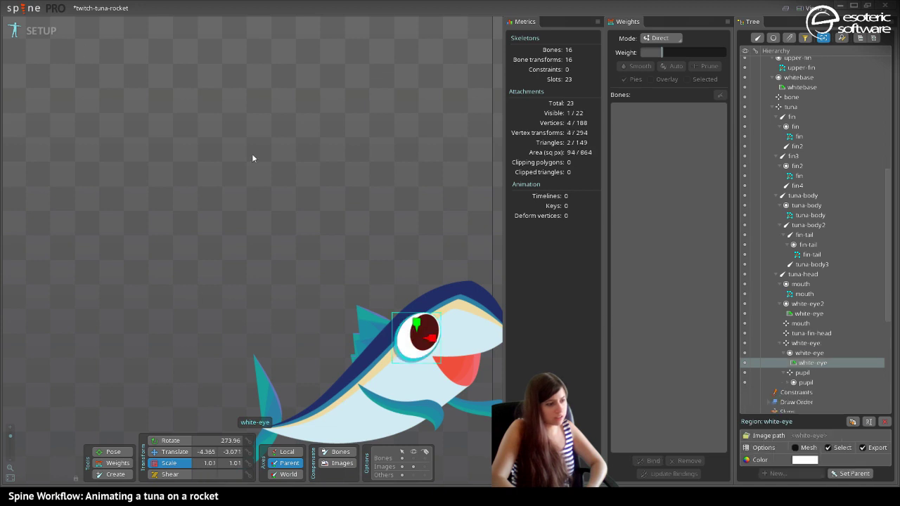
pyautogui.click(83, 46)
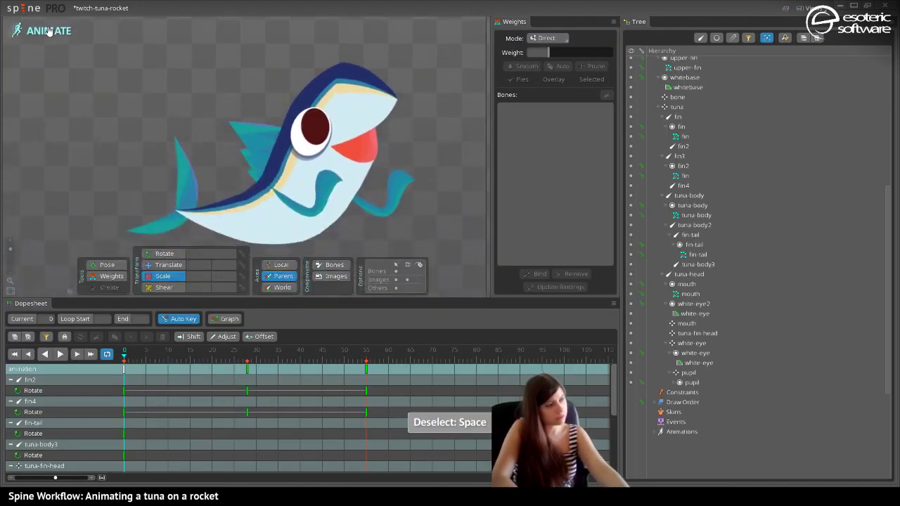
pyautogui.hotkey('ctrl', 's')
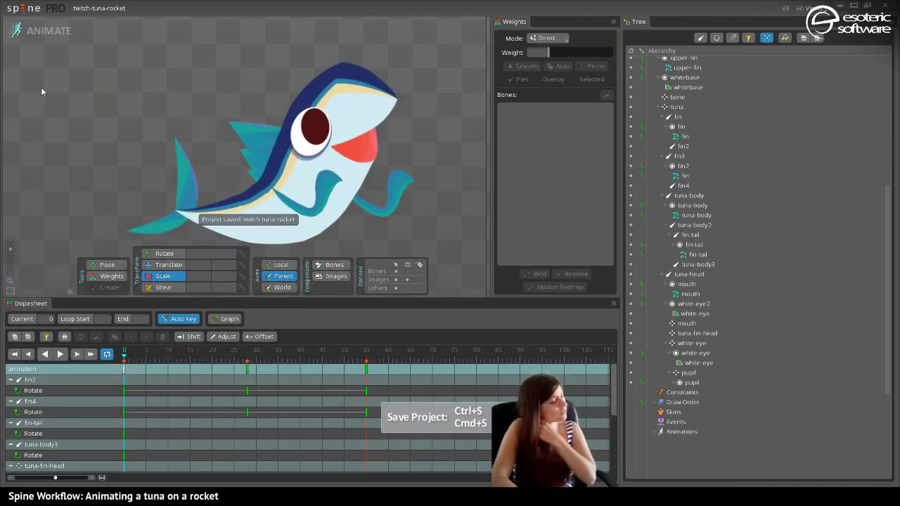
# Return to Setup mode and parent the tuna bone to the bone named "bone".
pyautogui.click(41, 31)
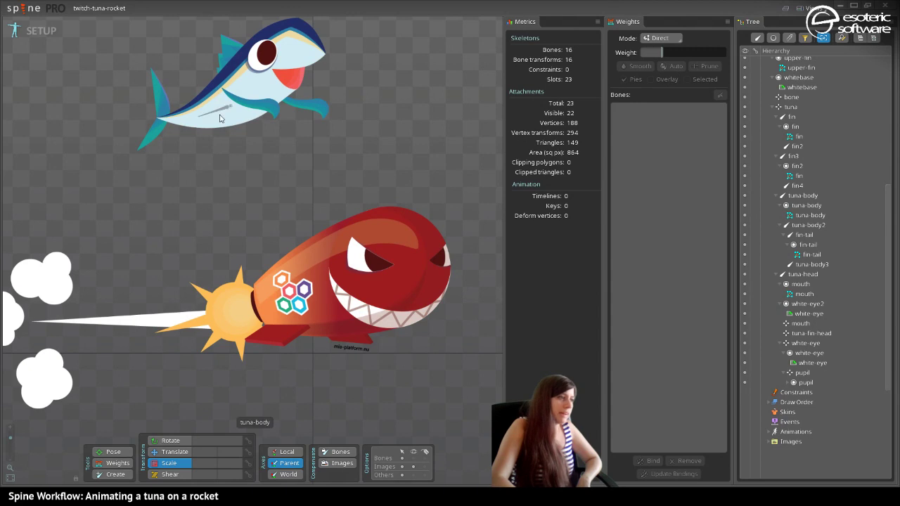
pyautogui.click(231, 97)
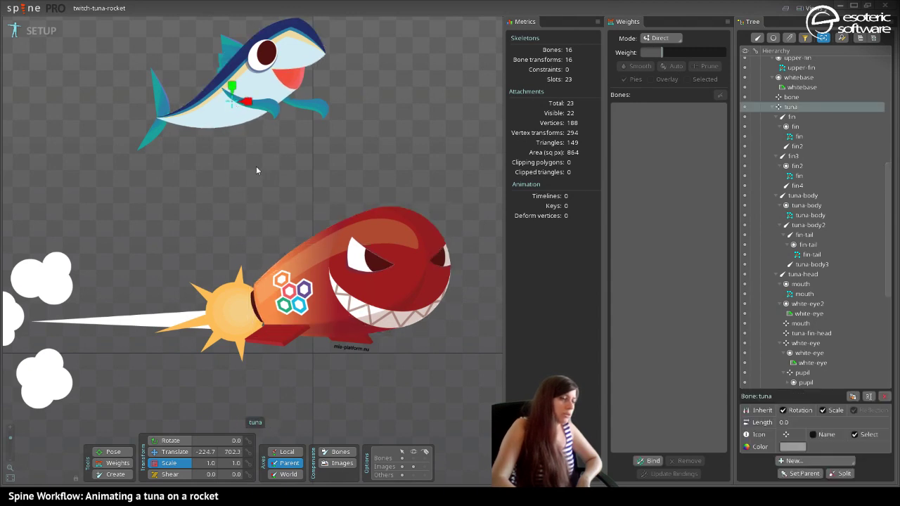
pyautogui.moveTo(793, 112); pyautogui.dragTo(795, 98)
pyautogui.click(796, 98)
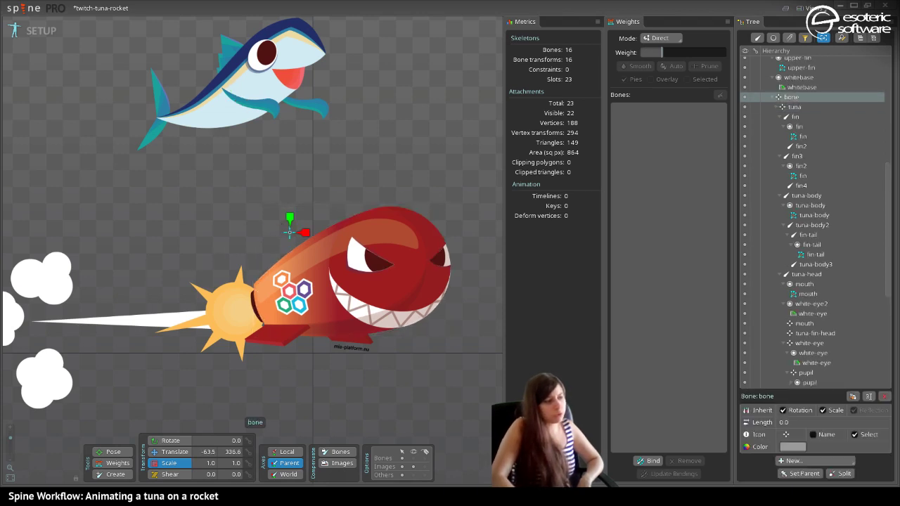
# Set the tuna bone's translation to 0, 0 relative to its new parent and save the project.
pyautogui.click(810, 107)
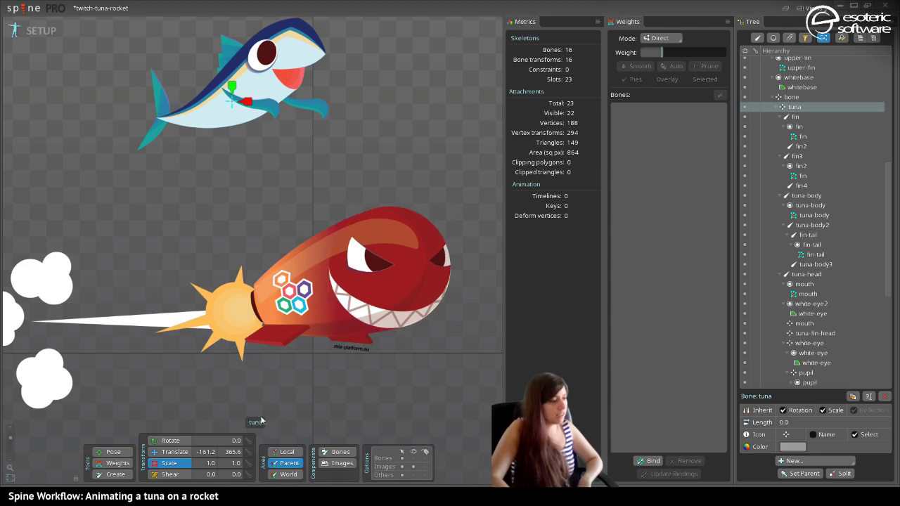
pyautogui.click(213, 452)
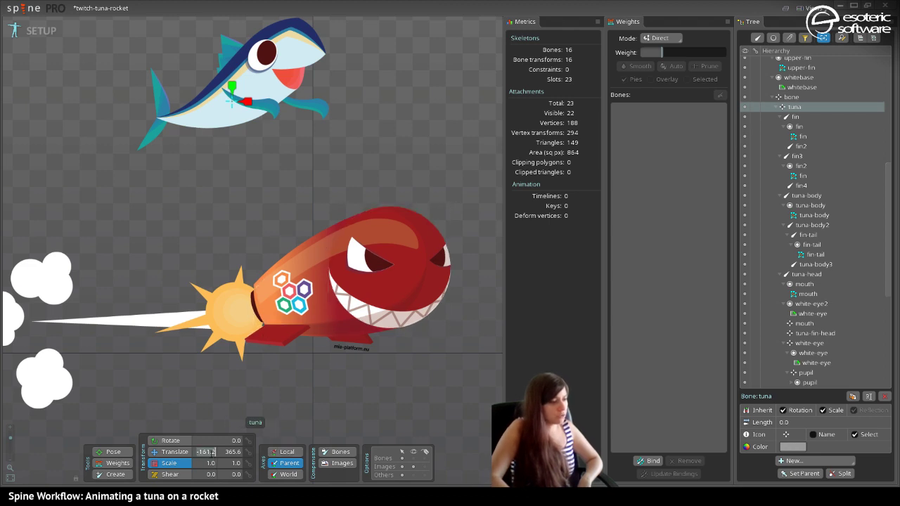
pyautogui.write('0')
pyautogui.press('Tab')
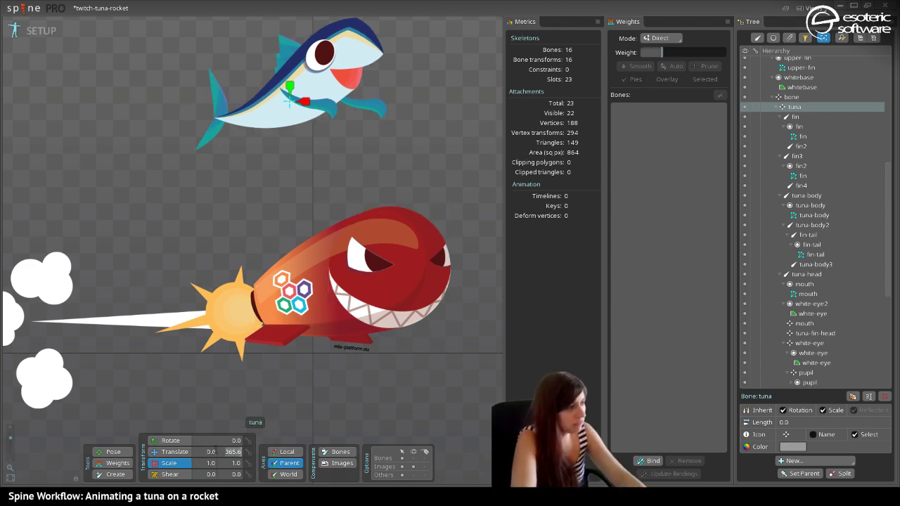
pyautogui.write('0')
pyautogui.press('Tab')
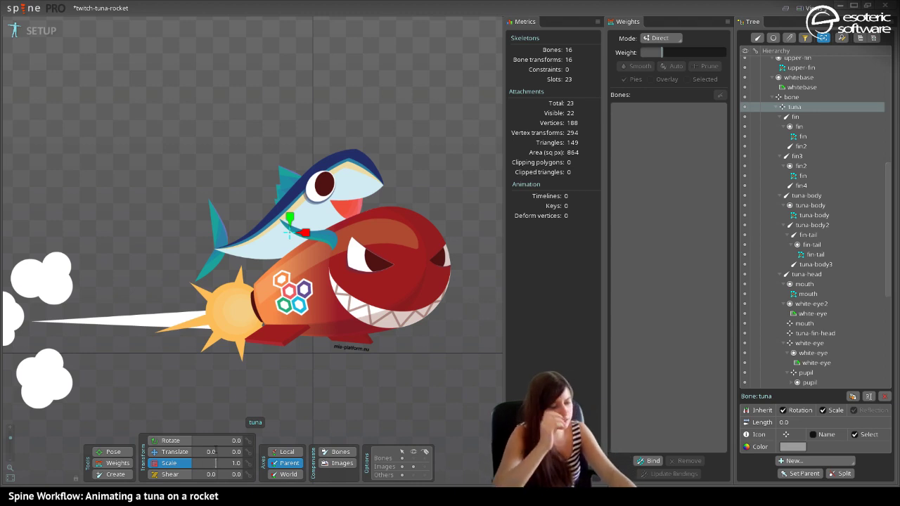
pyautogui.hotkey('ctrl', 's')
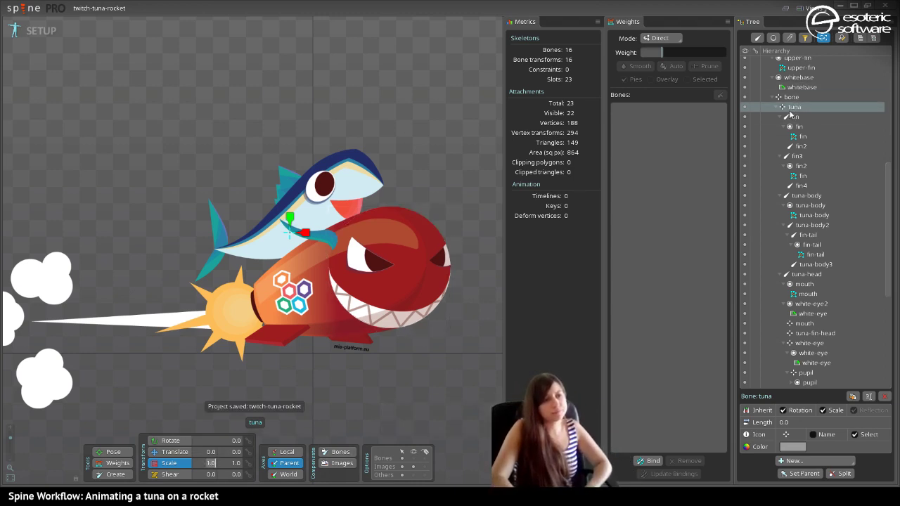
pyautogui.press('BackSpace')
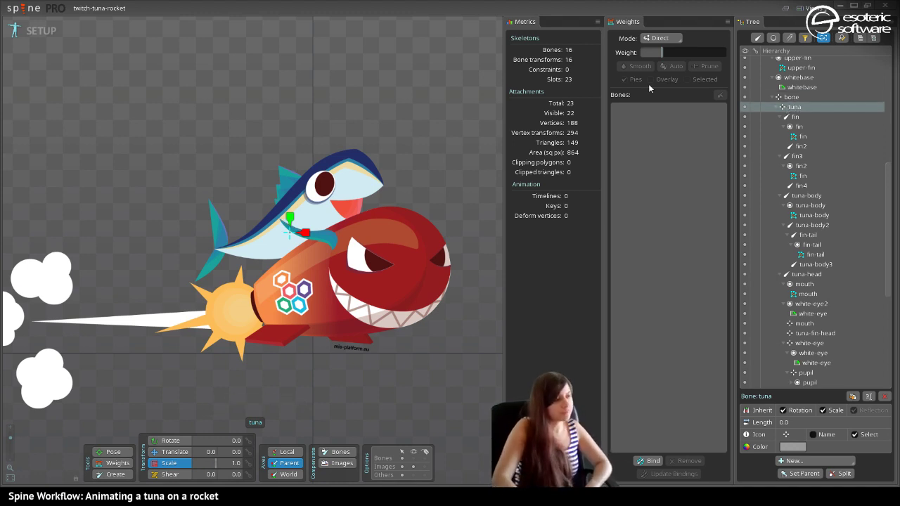
# Examine the tuna-body mesh and the mouth area in the setup pose and in the animated pose at frame 0.
pyautogui.moveTo(283, 260); pyautogui.dragTo(295, 319)
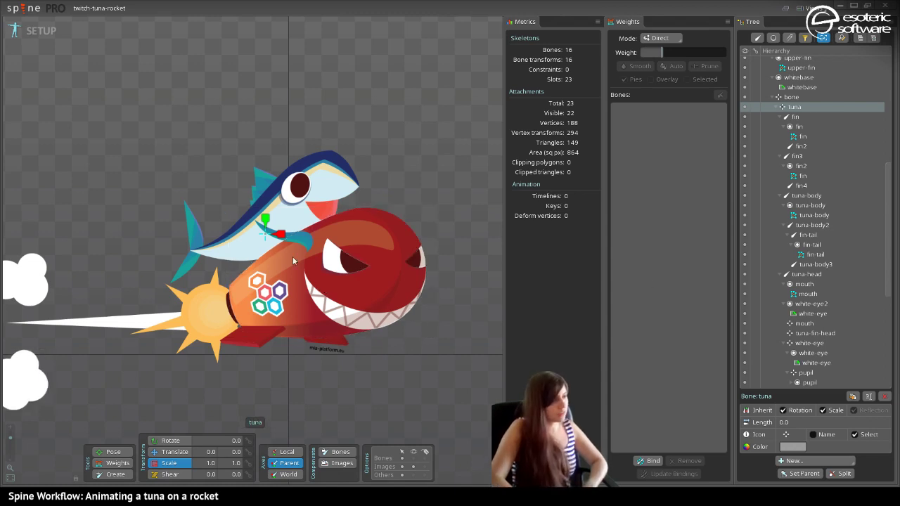
pyautogui.moveTo(256, 276); pyautogui.dragTo(295, 238)
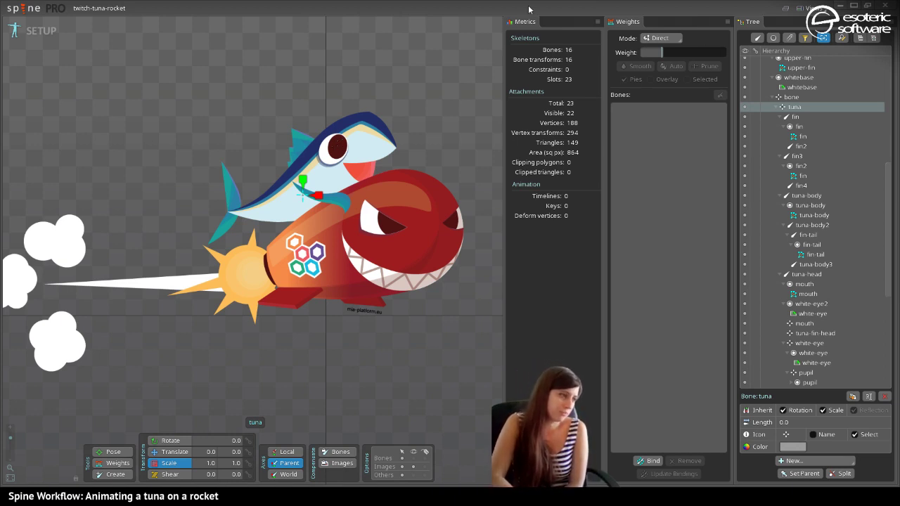
pyautogui.scroll(-6, 273, 141)
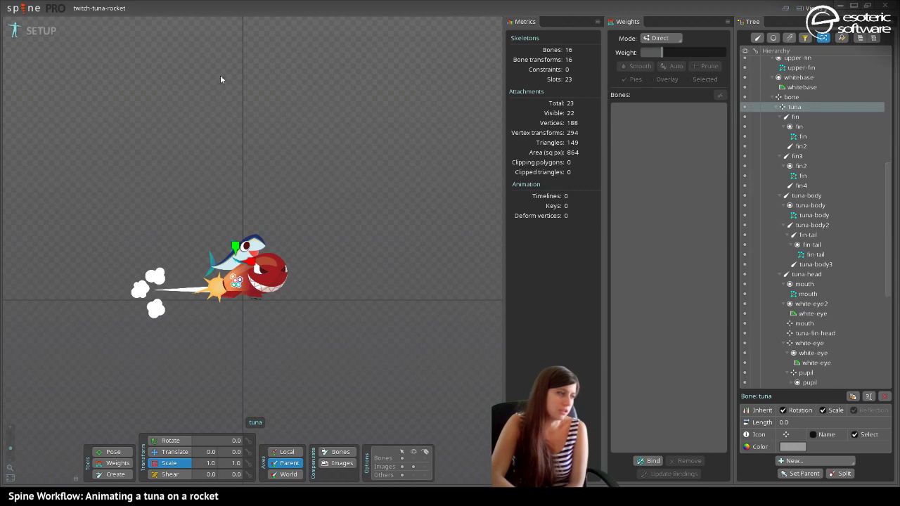
pyautogui.scroll(4, 232, 301)
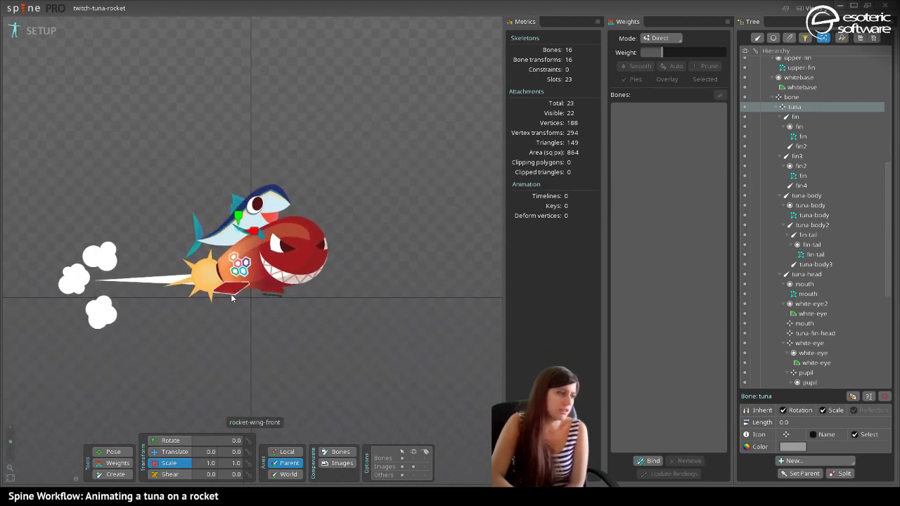
pyautogui.scroll(5, 232, 298)
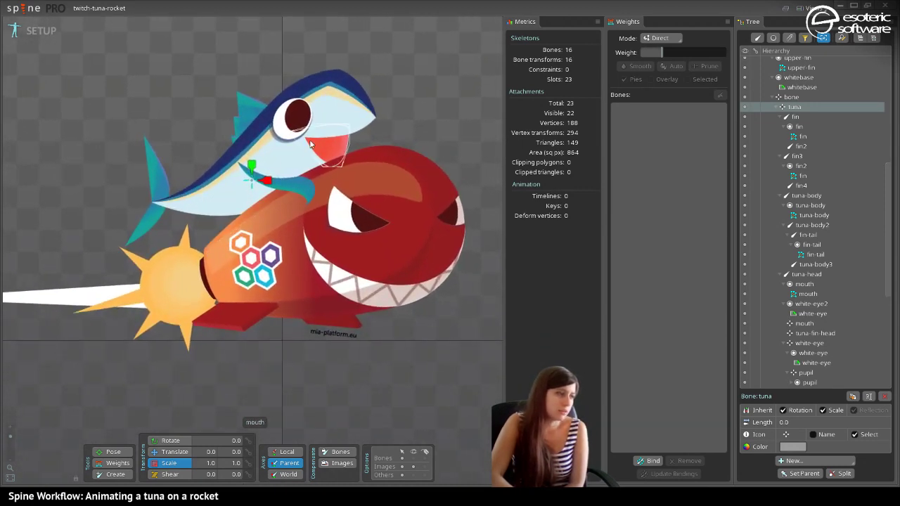
pyautogui.click(333, 119)
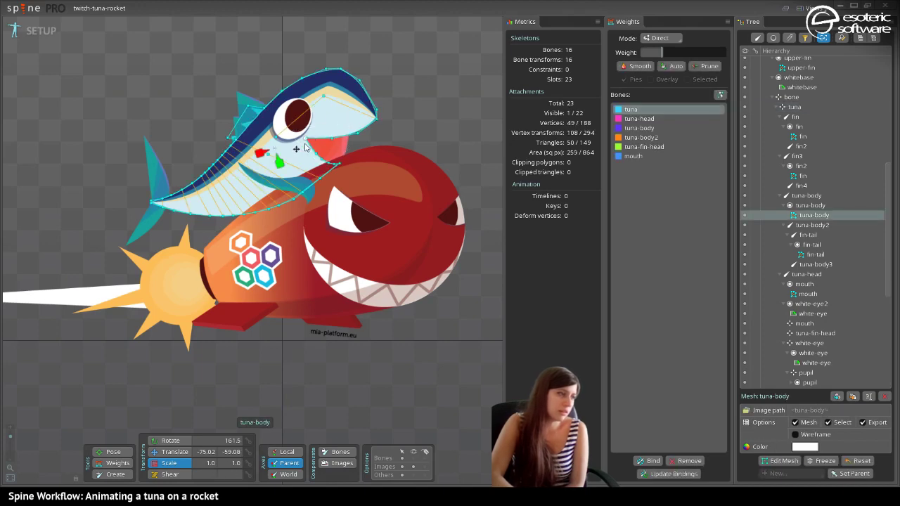
pyautogui.scroll(5, 303, 144)
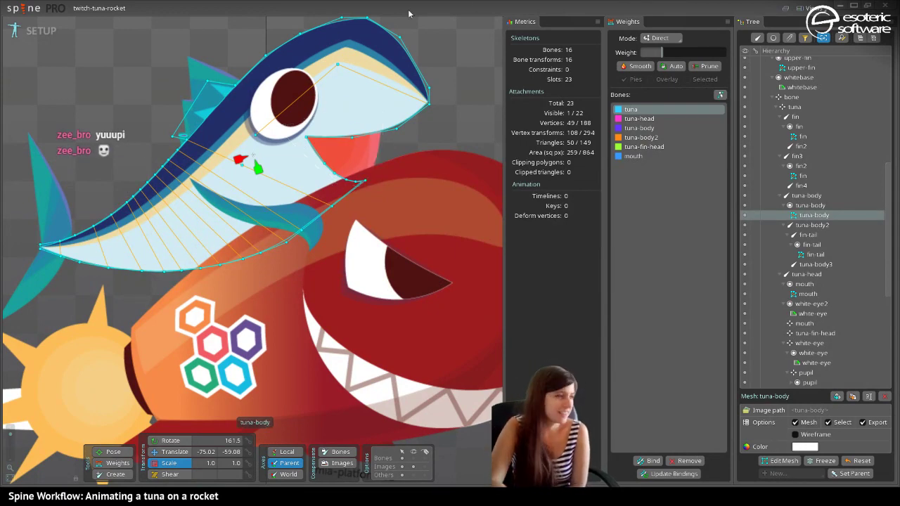
pyautogui.click(36, 35)
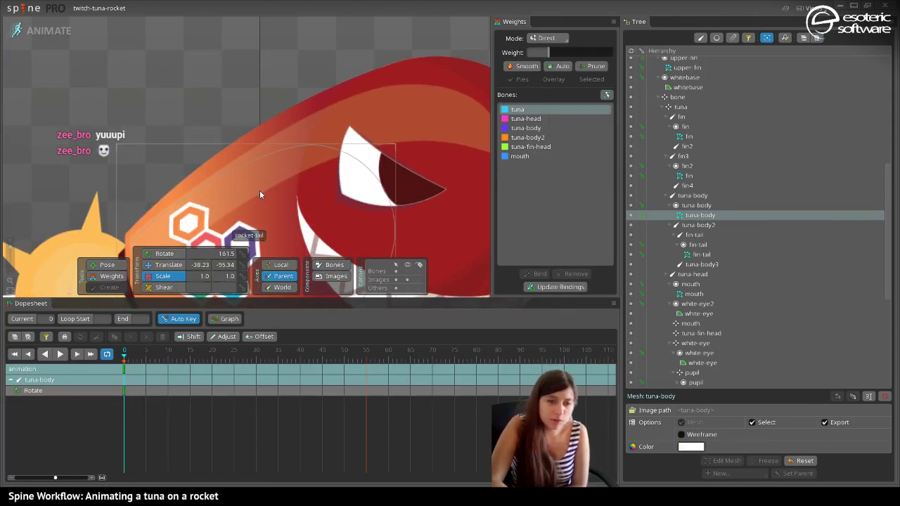
pyautogui.scroll(-3, 156, 126)
pyautogui.moveTo(190, 171); pyautogui.dragTo(222, 214)
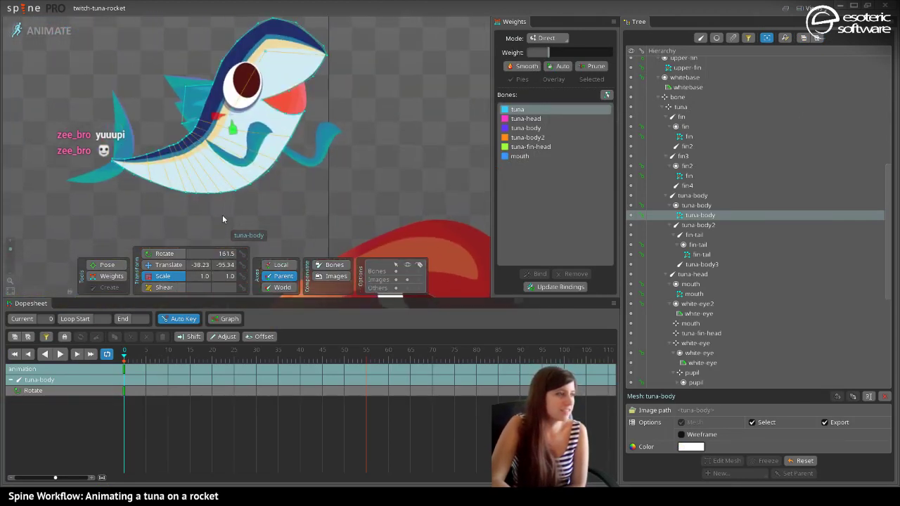
pyautogui.scroll(3, 270, 198)
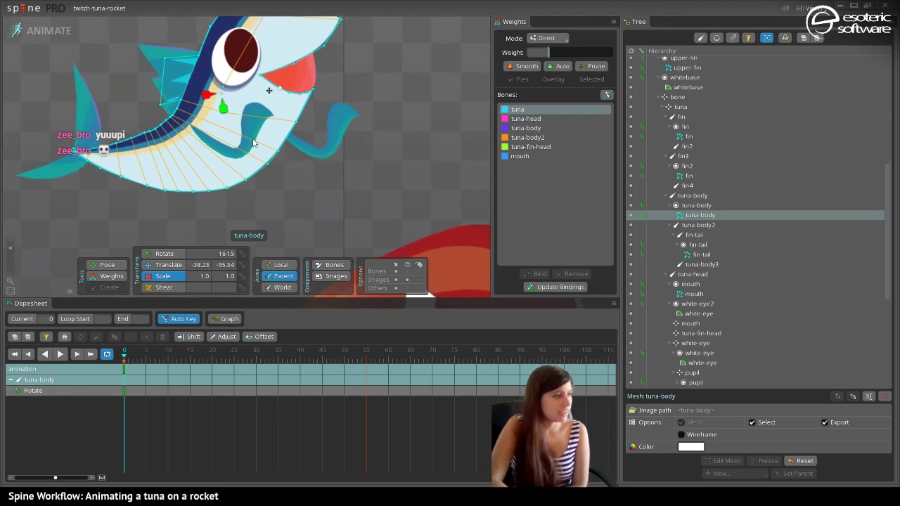
pyautogui.click(35, 29)
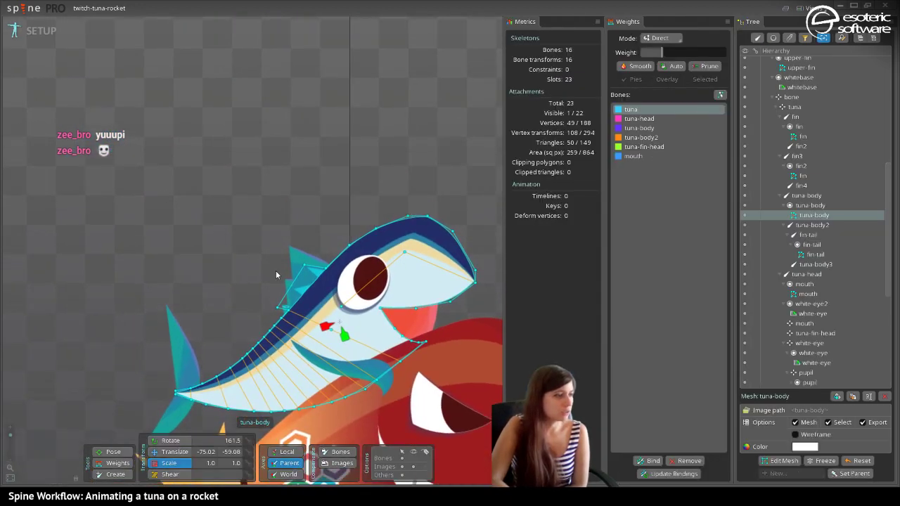
# Show the bones in the viewport and create a new bone at the inner corner of the tuna's mouth.
pyautogui.scroll(5, 162, 141)
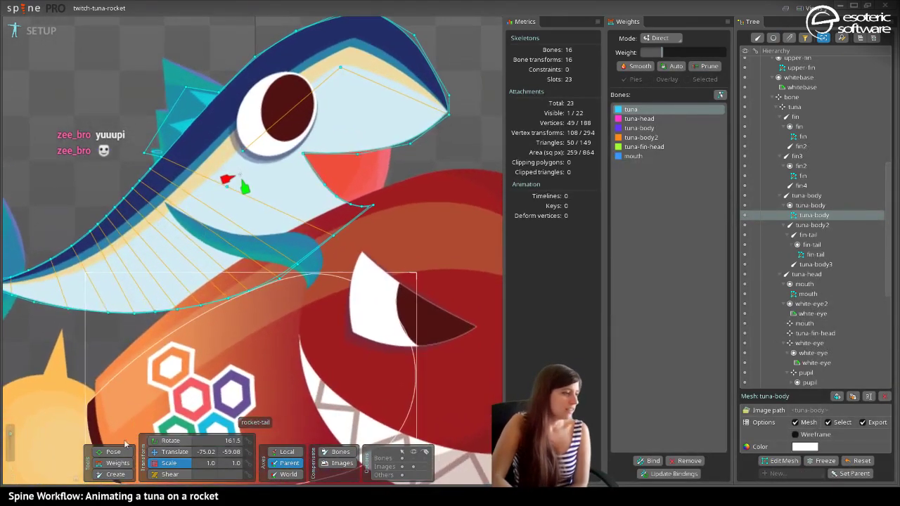
pyautogui.click(160, 452)
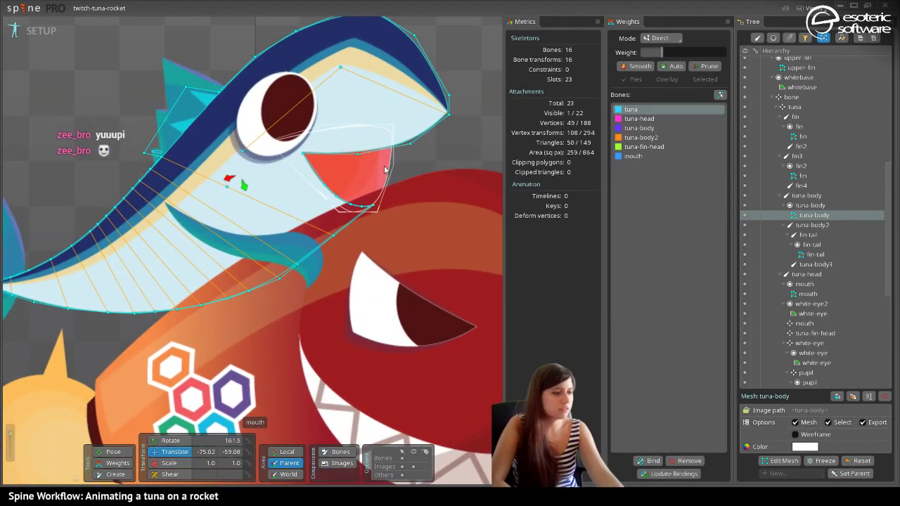
pyautogui.press('space')
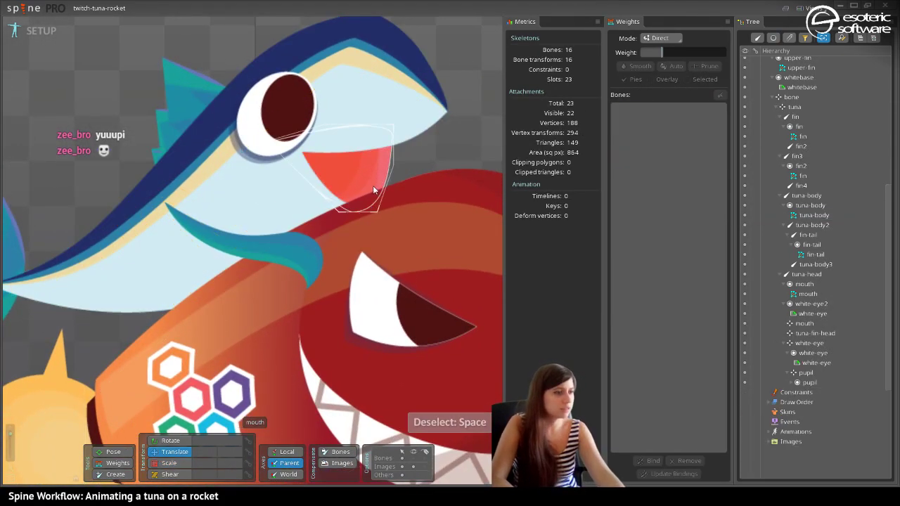
pyautogui.click(806, 273)
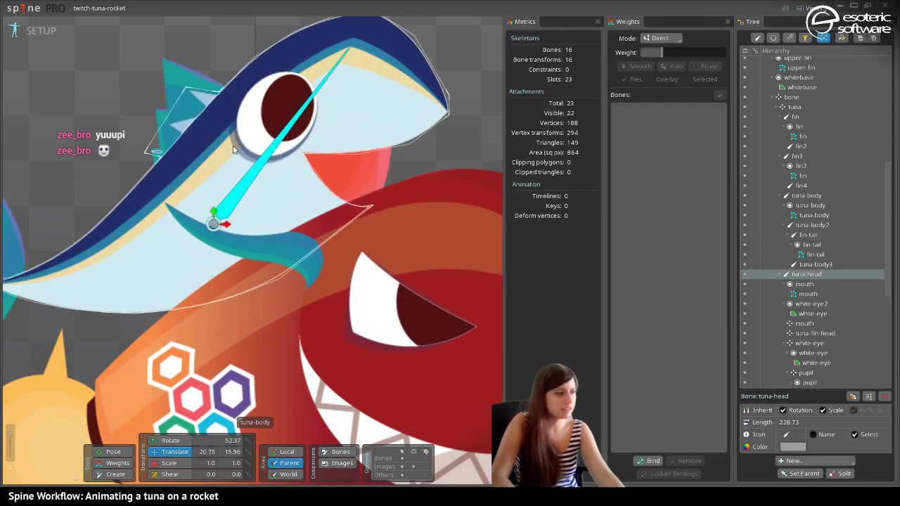
pyautogui.click(93, 473)
pyautogui.click(112, 474)
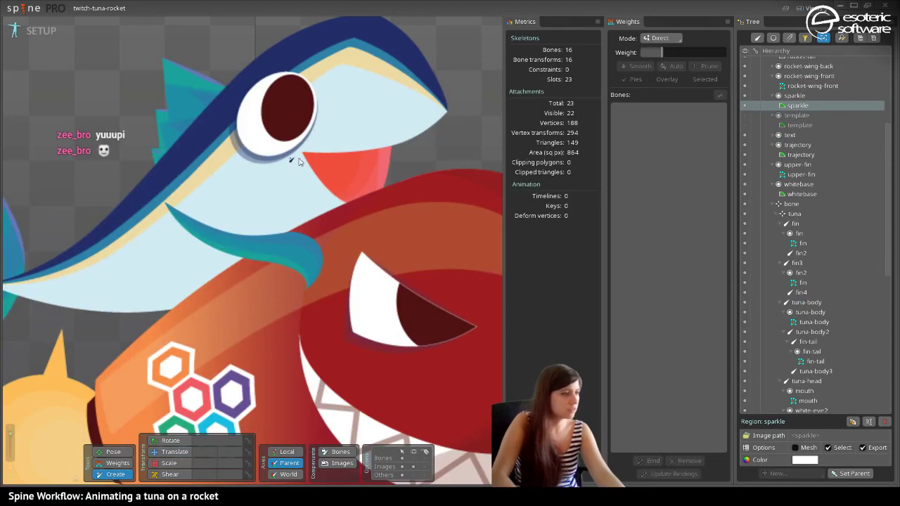
pyautogui.click(413, 458)
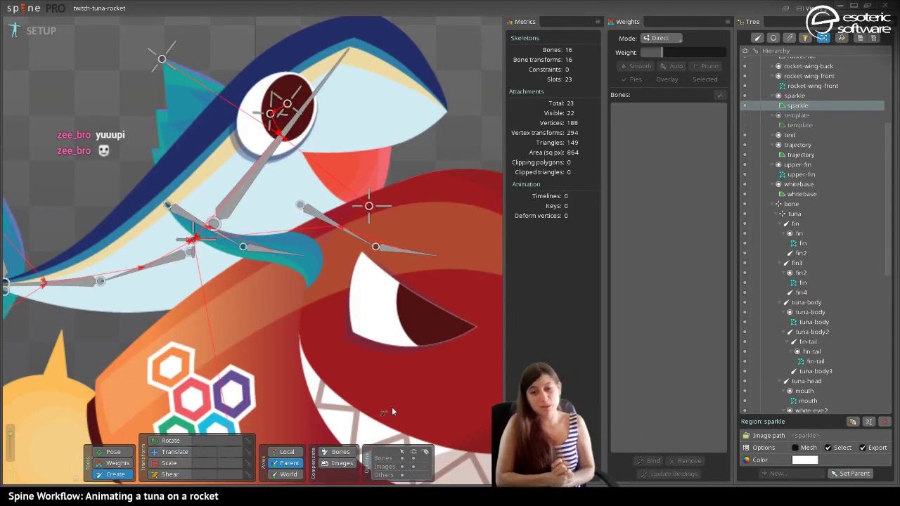
pyautogui.click(303, 155)
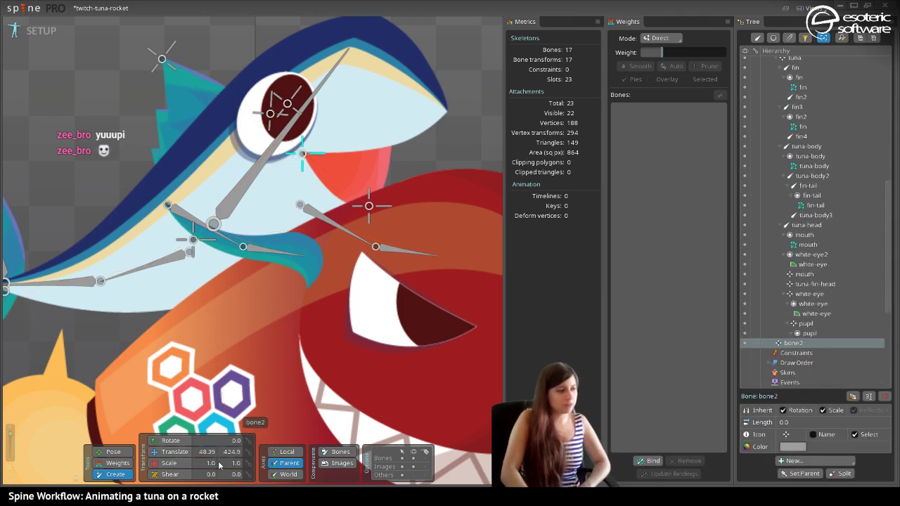
pyautogui.click(169, 451)
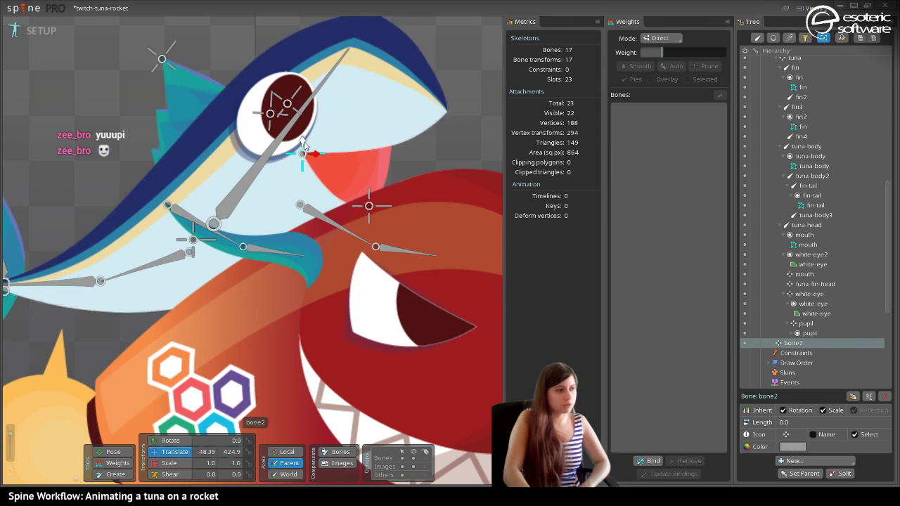
# Parent the new mouth-corner bone to the tuna-head bone.
pyautogui.click(372, 109)
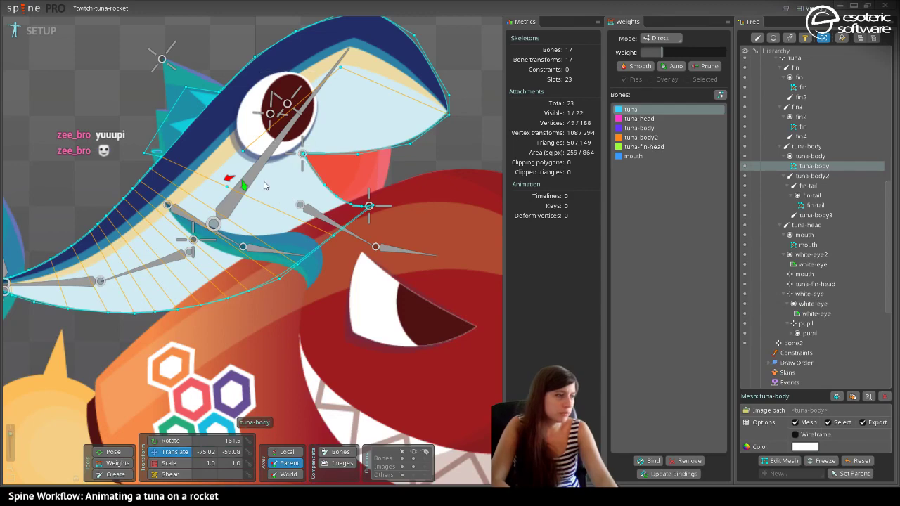
pyautogui.click(303, 154)
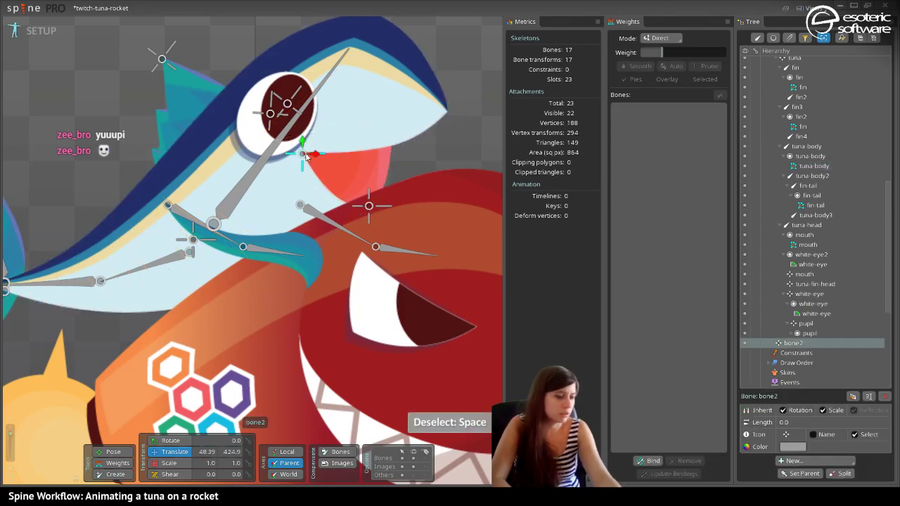
pyautogui.press('p')
pyautogui.click(267, 156)
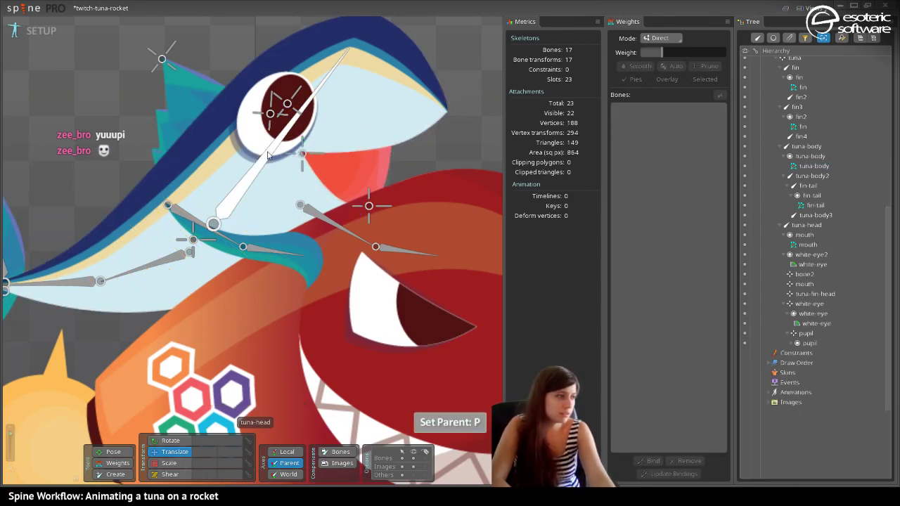
# Check the mouth-corner bone in Animate mode, then bind it to the tuna-body mesh in Setup mode.
pyautogui.click(31, 30)
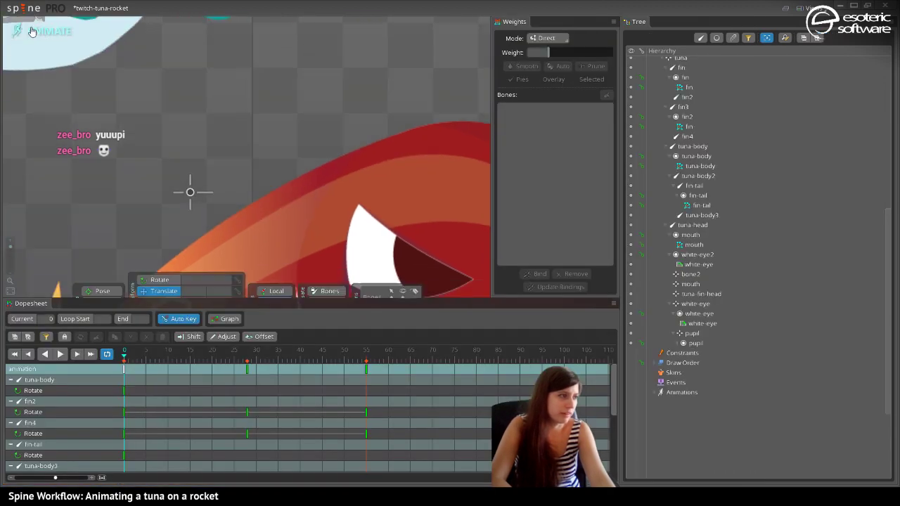
pyautogui.scroll(-3, 200, 63)
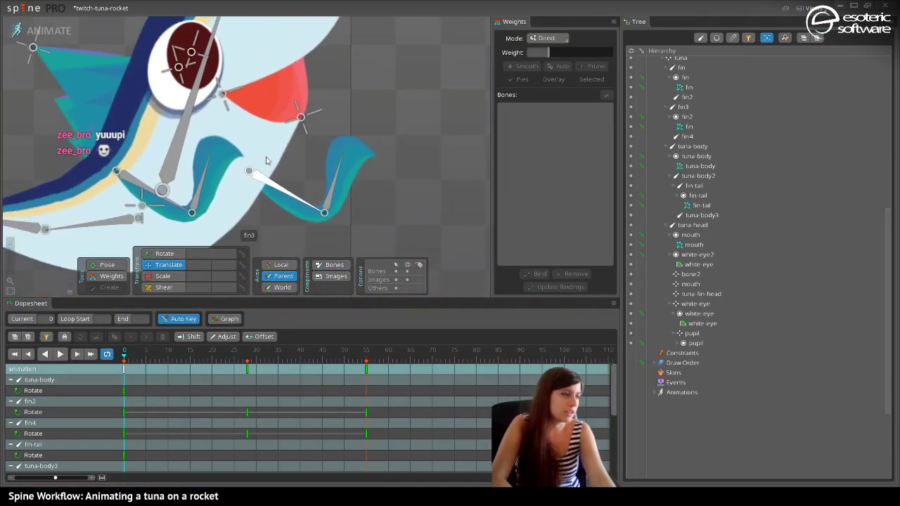
pyautogui.click(31, 31)
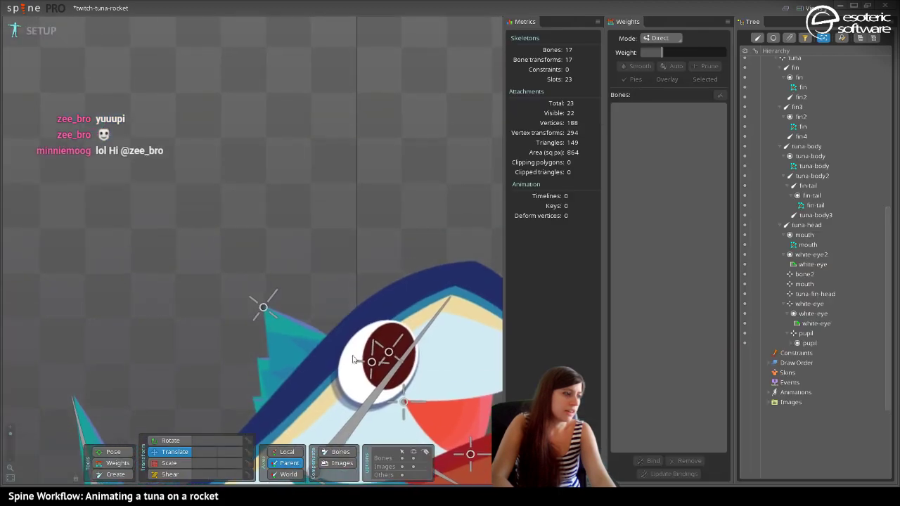
pyautogui.click(446, 369)
pyautogui.click(646, 461)
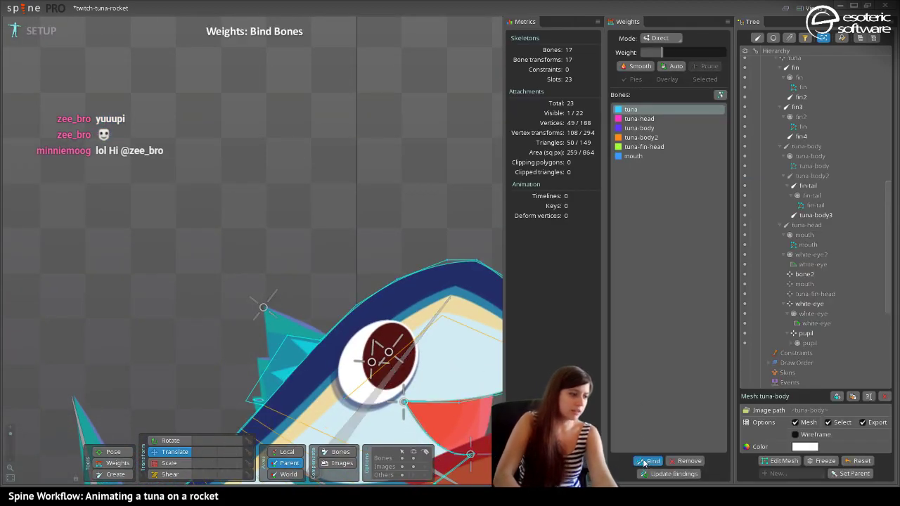
pyautogui.click(404, 401)
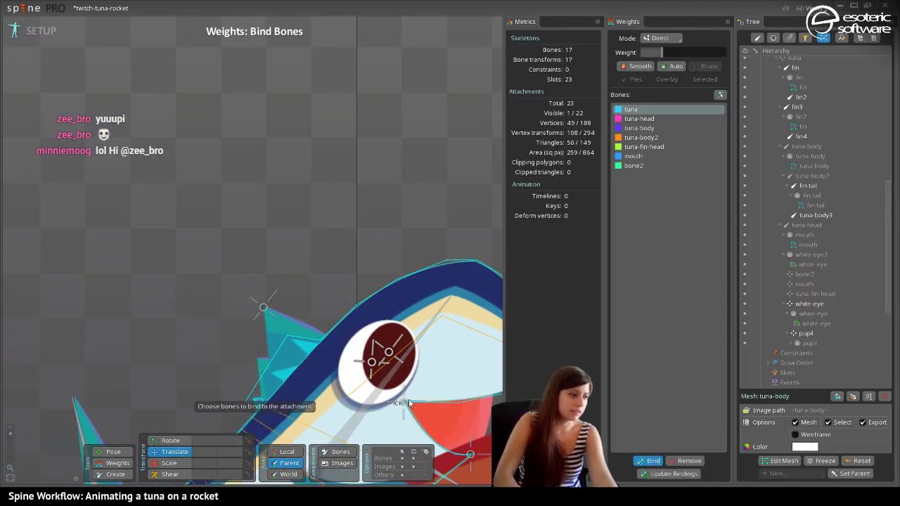
pyautogui.click(652, 463)
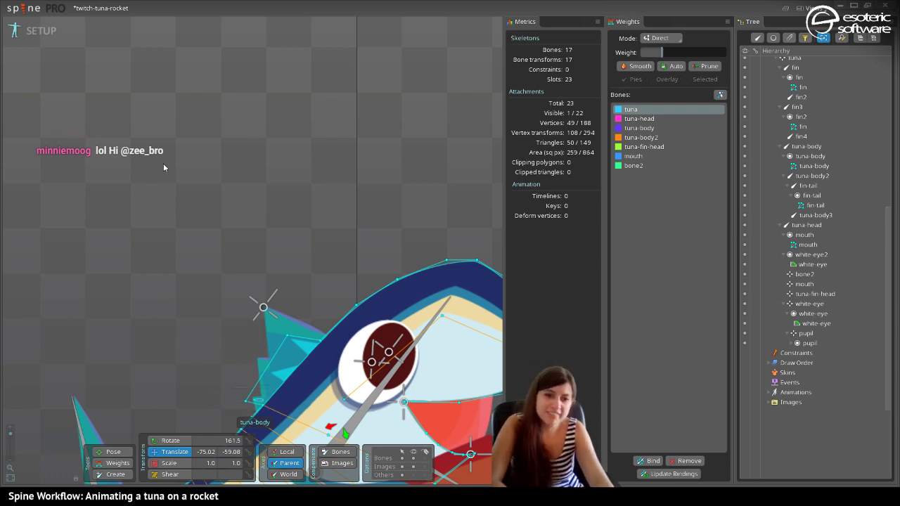
# In Animate mode at frame 0, move the mouth-corner bone up beside the eye, to about 152.7, -35.34.
pyautogui.click(32, 31)
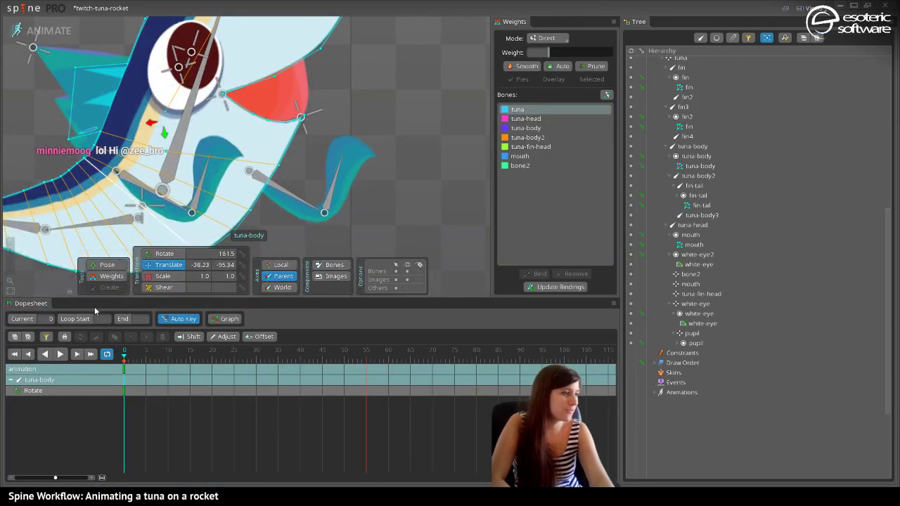
pyautogui.press('space')
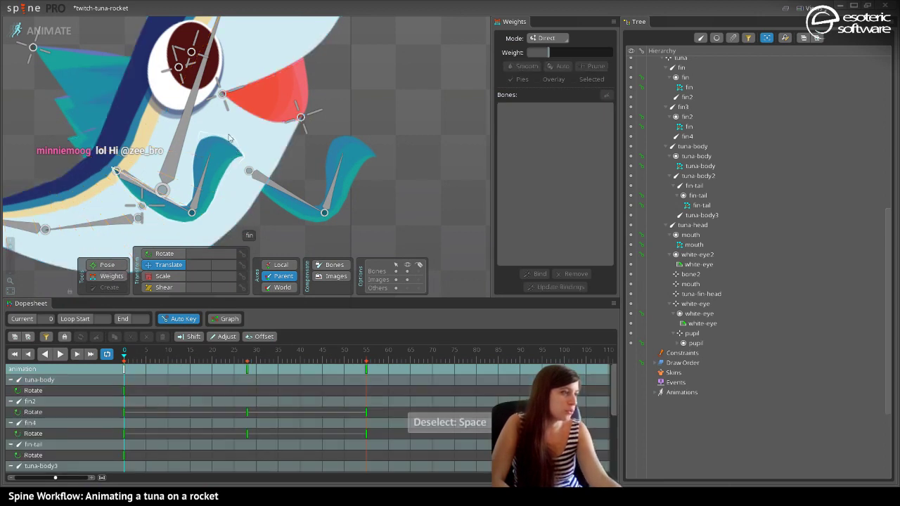
pyautogui.click(223, 94)
pyautogui.moveTo(225, 95); pyautogui.dragTo(243, 63)
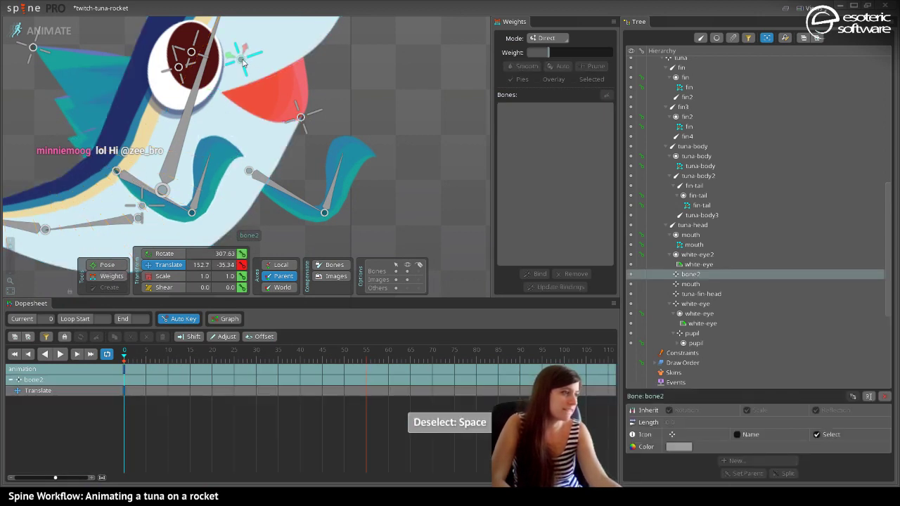
# Weight the tuna-body vertex at the inner corner of the mouth 100% to bone2.
pyautogui.press('w')
pyautogui.moveTo(296, 131); pyautogui.dragTo(287, 232)
pyautogui.click(286, 232)
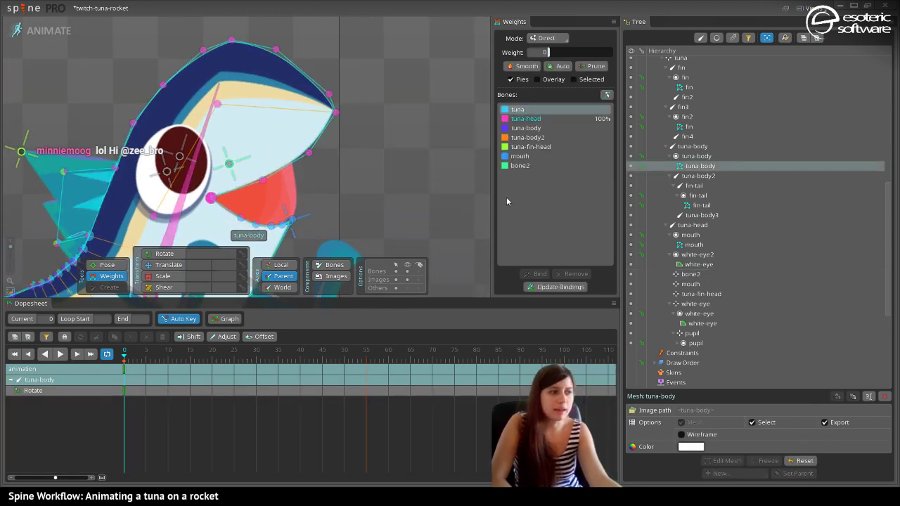
pyautogui.click(520, 167)
pyautogui.moveTo(577, 53); pyautogui.dragTo(633, 68)
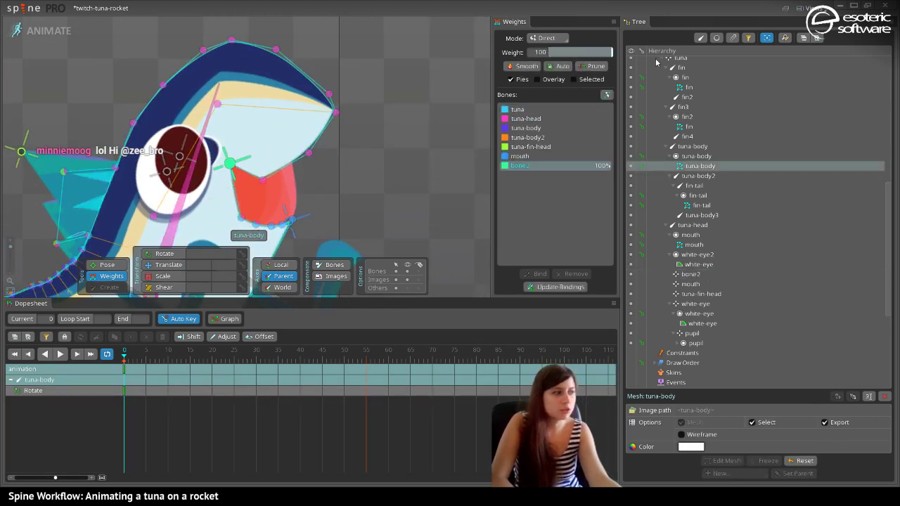
# Weight the adjoining upper-lip vertex about 41% to bone2 and taper bone2's influence along the lower-lip vertices to about 6%.
pyautogui.click(272, 164)
pyautogui.moveTo(271, 163); pyautogui.dragTo(276, 151)
pyautogui.moveTo(393, 183); pyautogui.dragTo(422, 102)
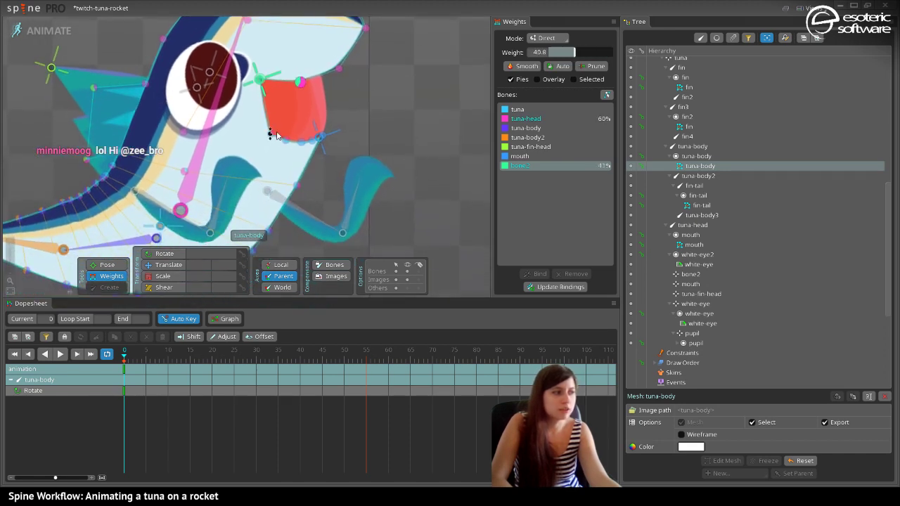
pyautogui.click(272, 133)
pyautogui.moveTo(275, 144)
pyautogui.mouseDown()
pyautogui.moveTo(304, 138)
pyautogui.moveTo(287, 140)
pyautogui.mouseUp()
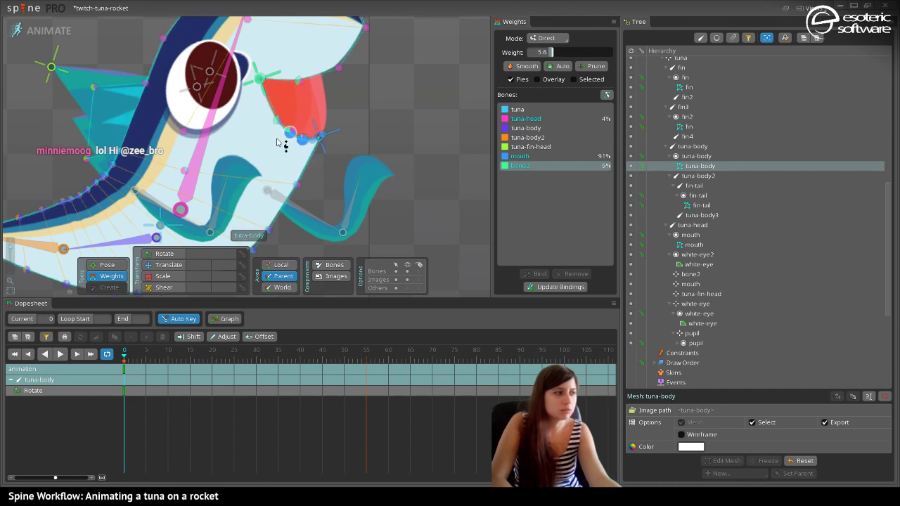
# At frame 0, move the mouth-corner bone (bone2) down from the eye, to about 113.9, -38.85.
pyautogui.click(167, 265)
pyautogui.click(258, 78)
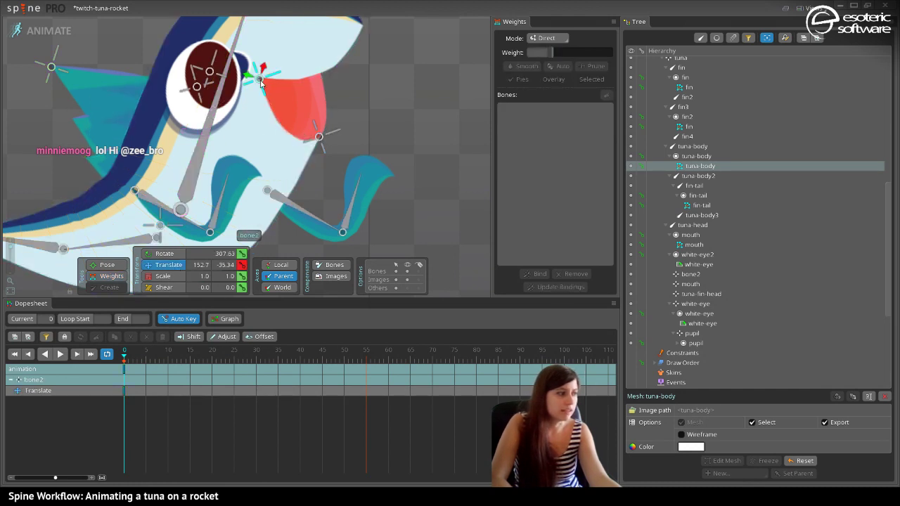
pyautogui.moveTo(258, 80); pyautogui.dragTo(247, 150)
pyautogui.moveTo(233, 153); pyautogui.dragTo(251, 116)
# Rotate bone2 back and forth at frame 0 to test how the lips deform, ending at about 33.15 degrees.
pyautogui.click(163, 255)
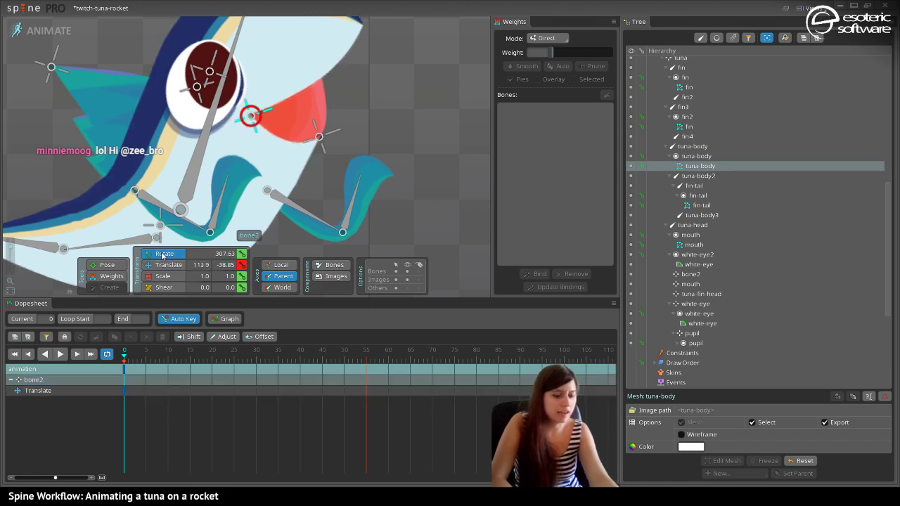
pyautogui.hotkey('shift', 'Left')
pyautogui.hotkey('shift', 'Left')
pyautogui.hotkey('shift', 'Left')
pyautogui.hotkey('shift', 'Left')
pyautogui.hotkey('shift', 'Left')
pyautogui.hotkey('shift', 'Left')
pyautogui.hotkey('shift', 'Left')
pyautogui.hotkey('shift', 'Left')
pyautogui.hotkey('shift', 'Left')
pyautogui.hotkey('shift', 'Left')
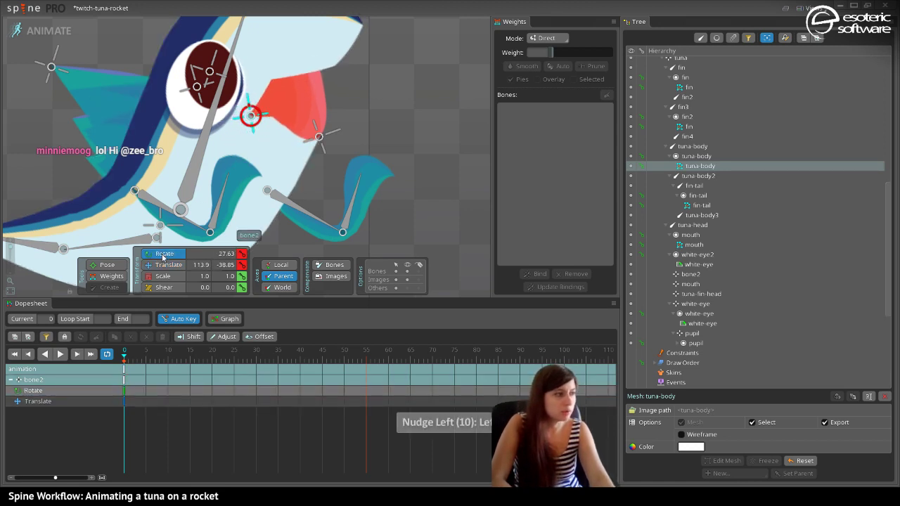
pyautogui.hotkey('shift', 'Right')
pyautogui.hotkey('shift', 'Right')
pyautogui.hotkey('shift', 'Right')
pyautogui.hotkey('shift', 'Right')
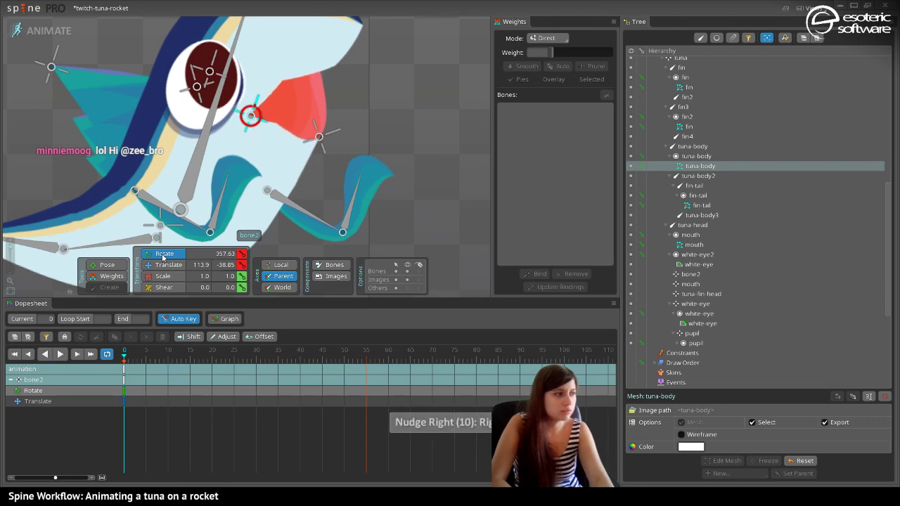
pyautogui.hotkey('shift', 'Left')
pyautogui.hotkey('shift', 'Left')
pyautogui.hotkey('shift', 'Left')
pyautogui.hotkey('shift', 'Left')
pyautogui.scroll(3, 288, 154)
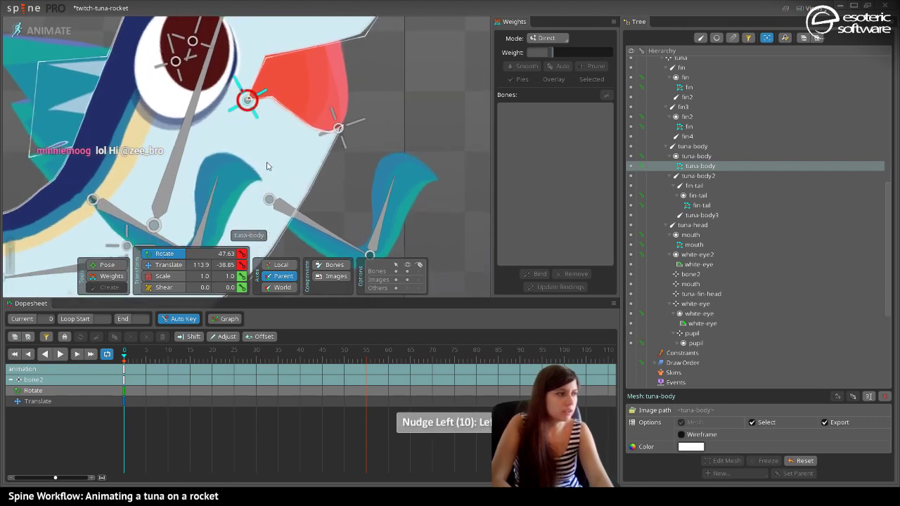
pyautogui.moveTo(287, 154); pyautogui.dragTo(281, 219)
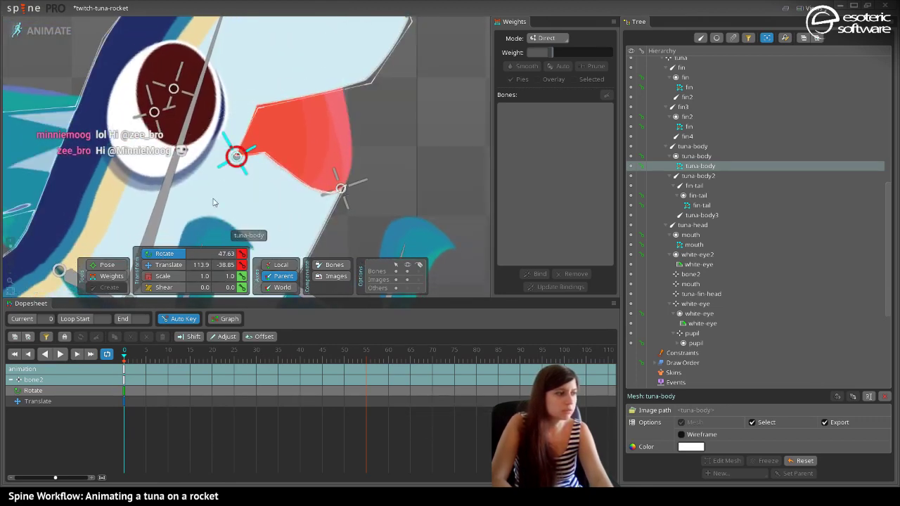
pyautogui.hotkey('shift', 'Right')
pyautogui.hotkey('shift', 'Right')
pyautogui.hotkey('shift', 'Right')
pyautogui.hotkey('shift', 'Right')
pyautogui.hotkey('shift', 'Right')
pyautogui.hotkey('shift', 'Right')
pyautogui.hotkey('shift', 'Right')
pyautogui.hotkey('shift', 'Right')
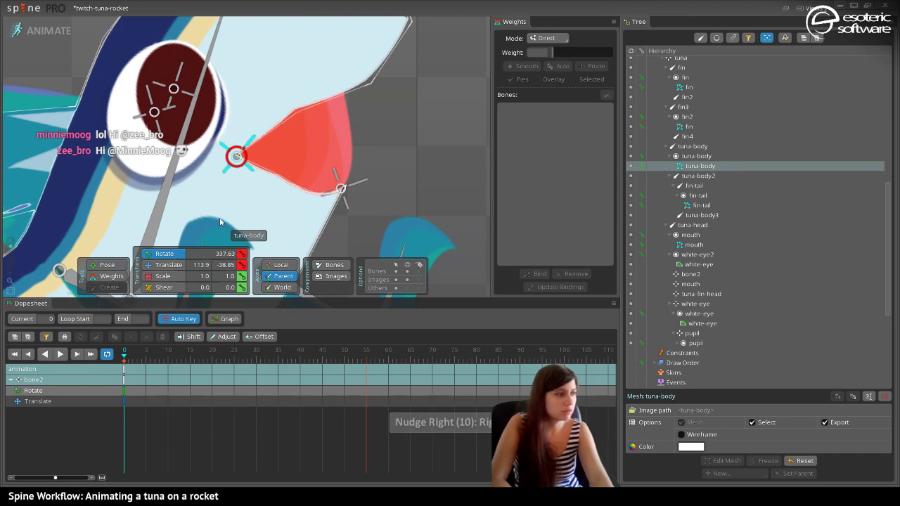
pyautogui.hotkey('shift', 'Right')
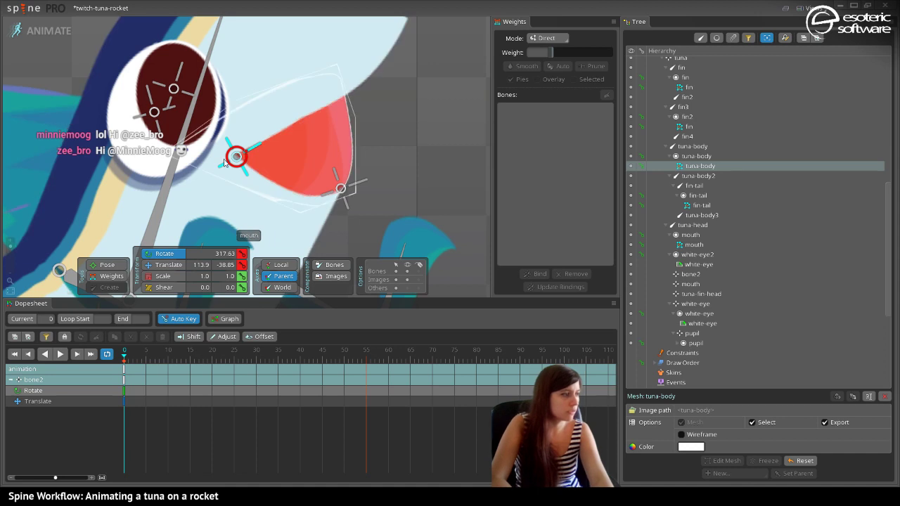
pyautogui.moveTo(239, 163); pyautogui.dragTo(278, 105)
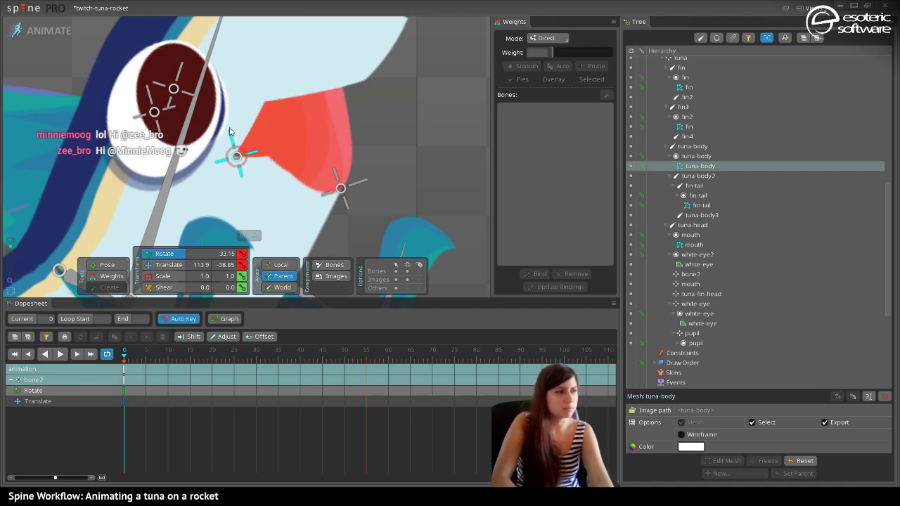
# In Setup mode, add three tuna-body mesh vertices around the mouth corner: on the lower-lip edge, below the eye and on the cheek.
pyautogui.click(47, 30)
pyautogui.scroll(5, 339, 255)
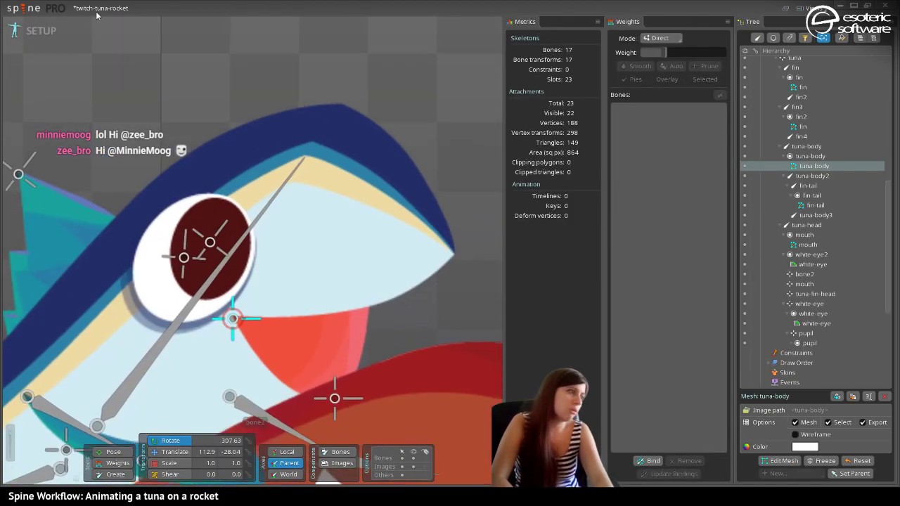
pyautogui.click(783, 460)
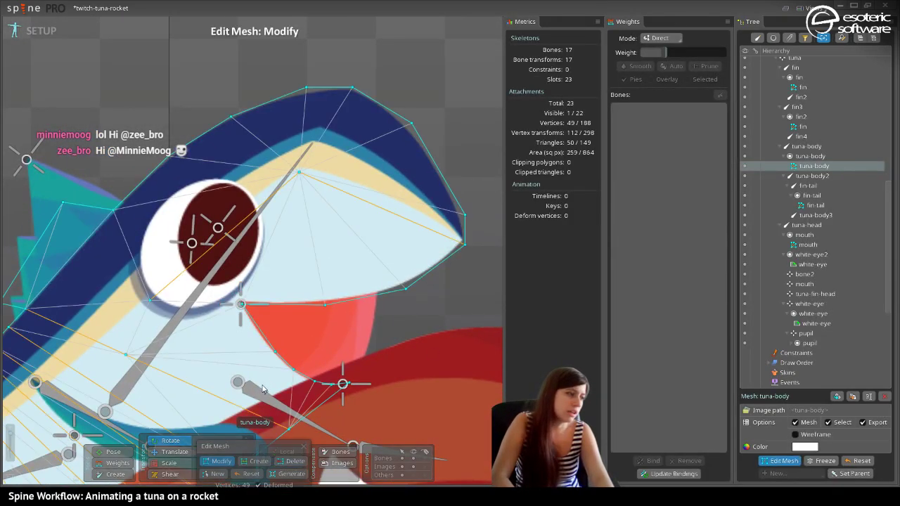
pyautogui.scroll(1, 274, 358)
pyautogui.scroll(3, 274, 358)
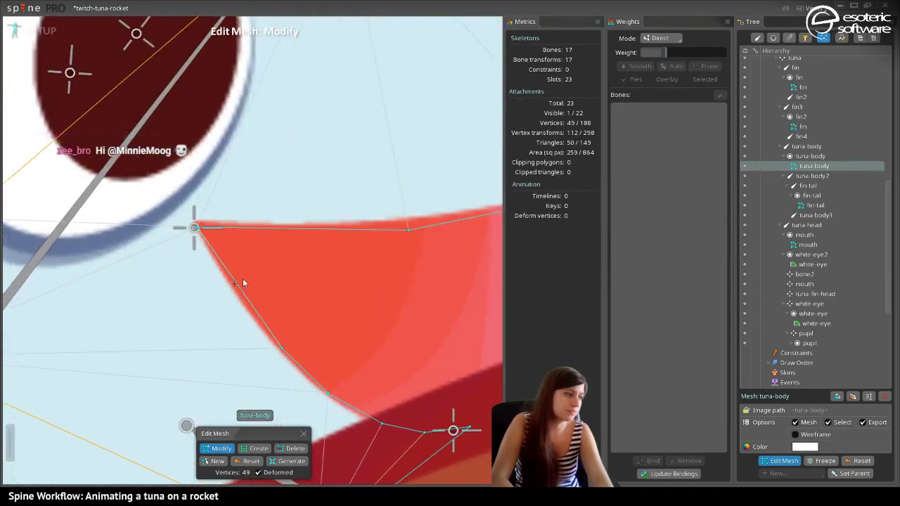
pyautogui.click(241, 451)
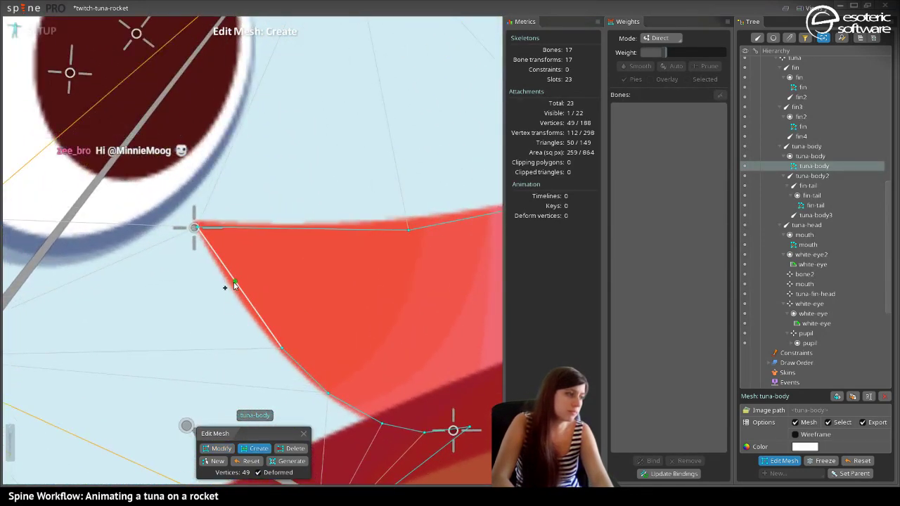
pyautogui.moveTo(185, 317); pyautogui.dragTo(257, 374)
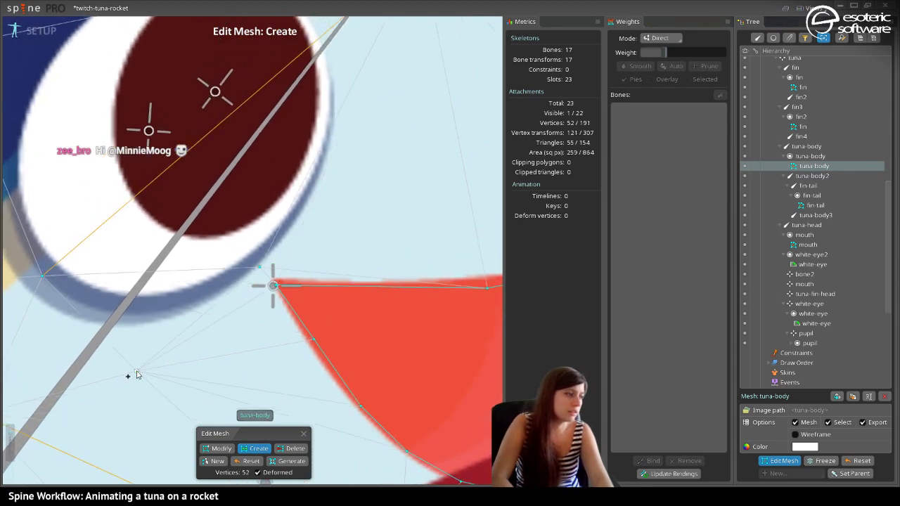
# Add three more vertices along the upper-lip edge of the tuna-body mesh and fit the edge to the lip outline.
pyautogui.scroll(-3, 400, 176)
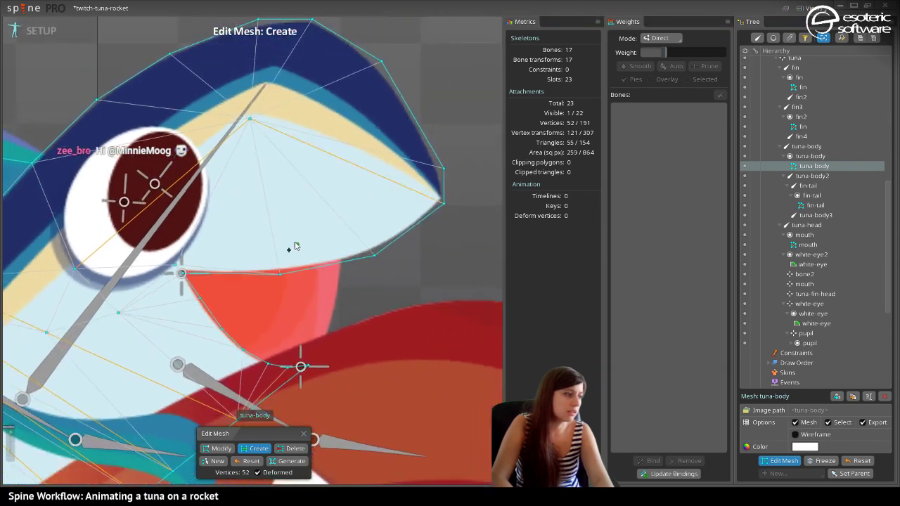
pyautogui.scroll(2, 280, 247)
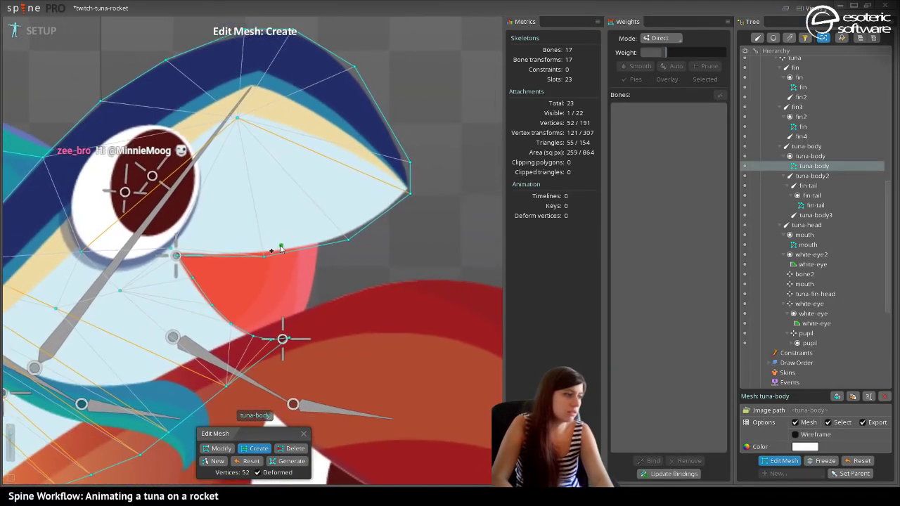
pyautogui.scroll(1, 231, 234)
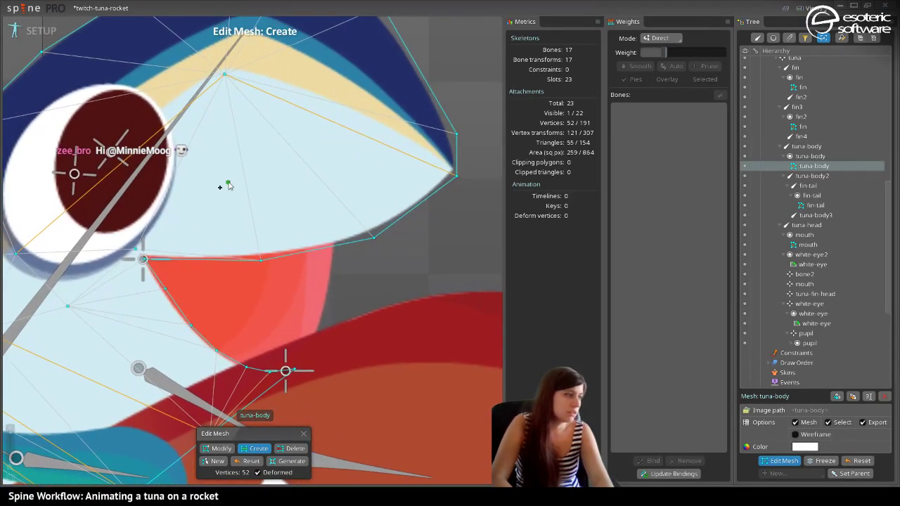
pyautogui.scroll(2, 228, 187)
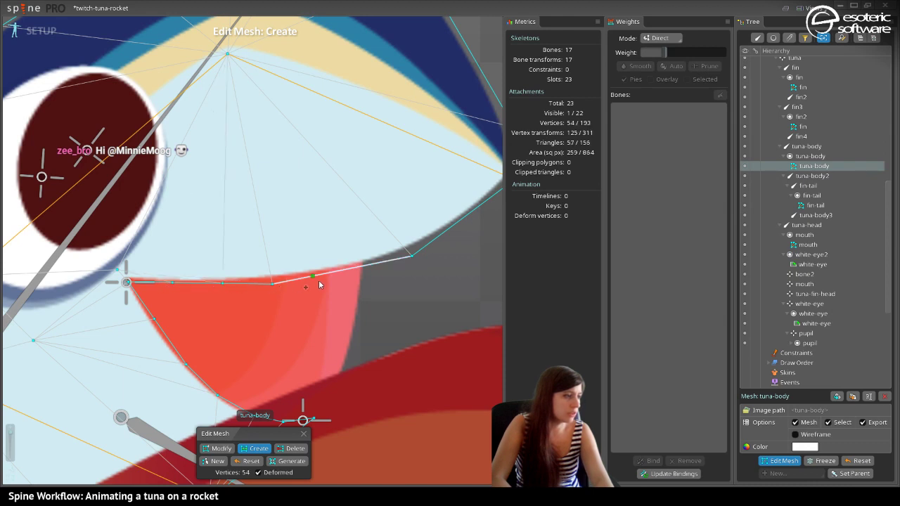
pyautogui.click(341, 271)
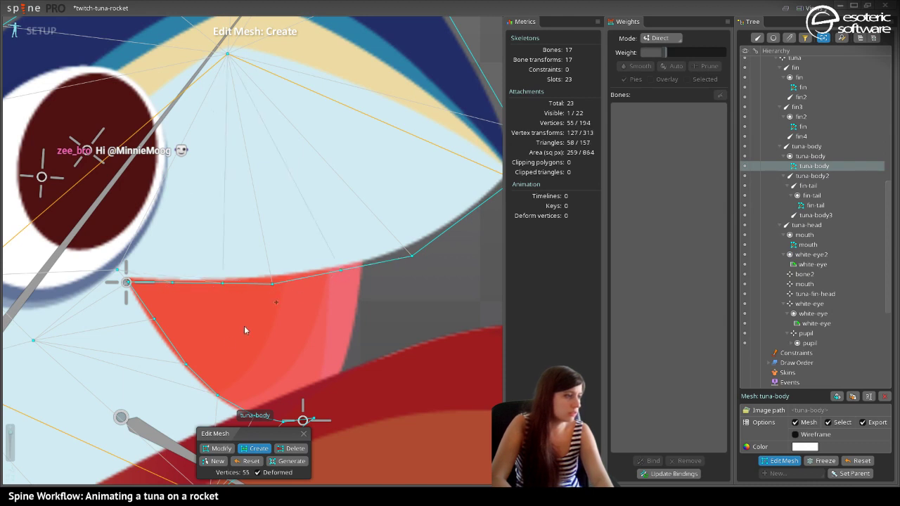
pyautogui.click(221, 449)
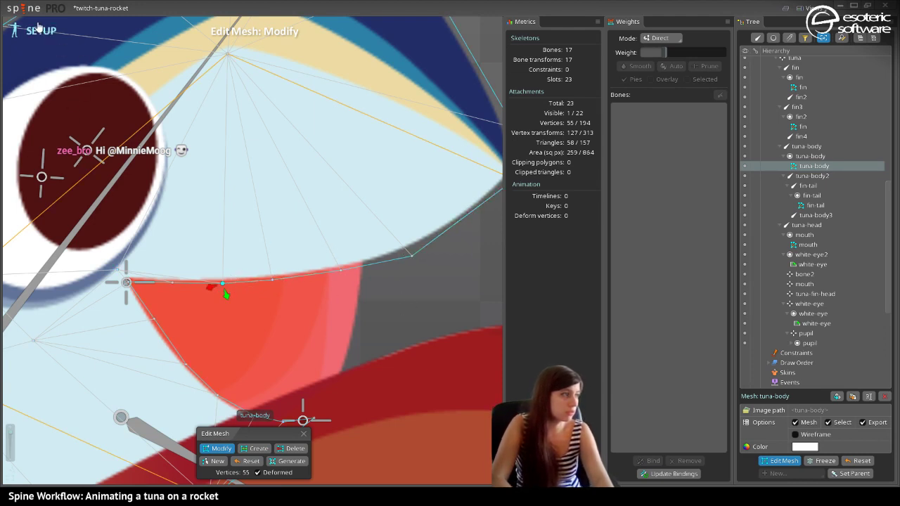
pyautogui.click(303, 435)
# Return to Animate mode, clear the selection and hide the bones to inspect the posed mouth.
pyautogui.click(40, 43)
pyautogui.scroll(-5, 162, 116)
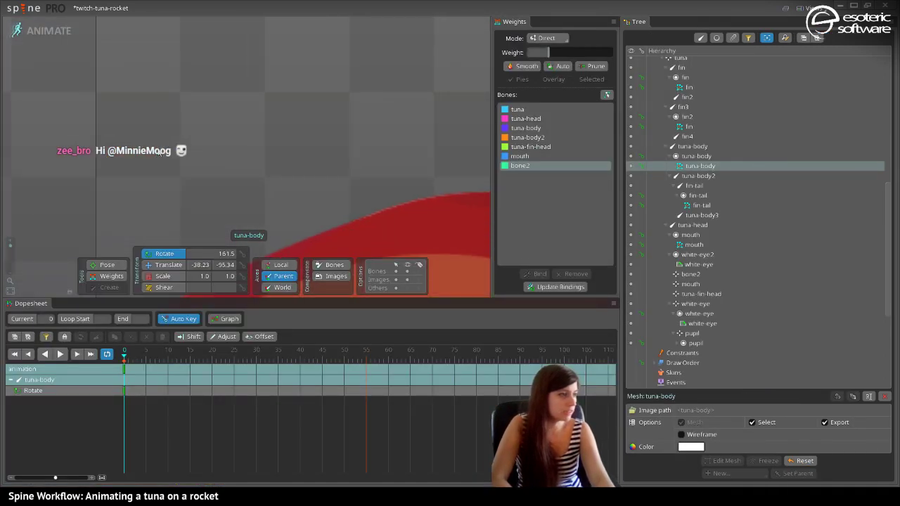
pyautogui.scroll(5, 298, 173)
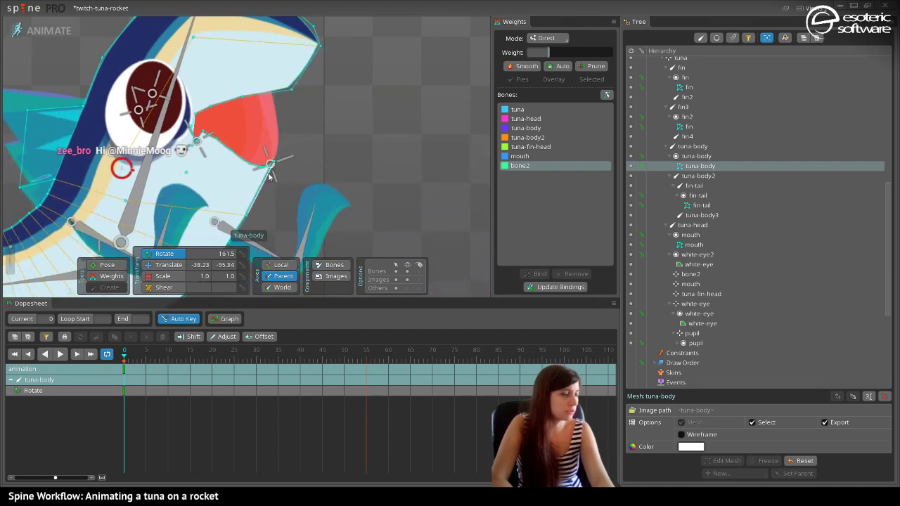
pyautogui.scroll(-5, 328, 188)
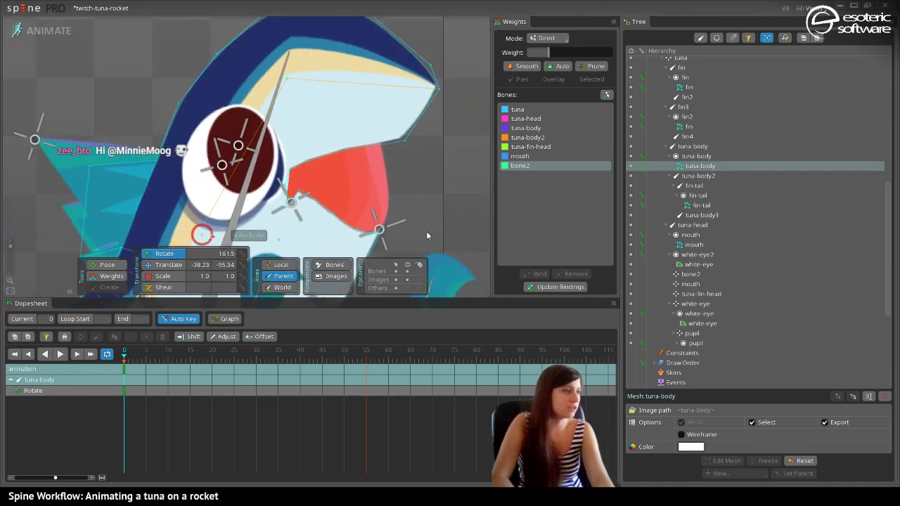
pyautogui.press('space')
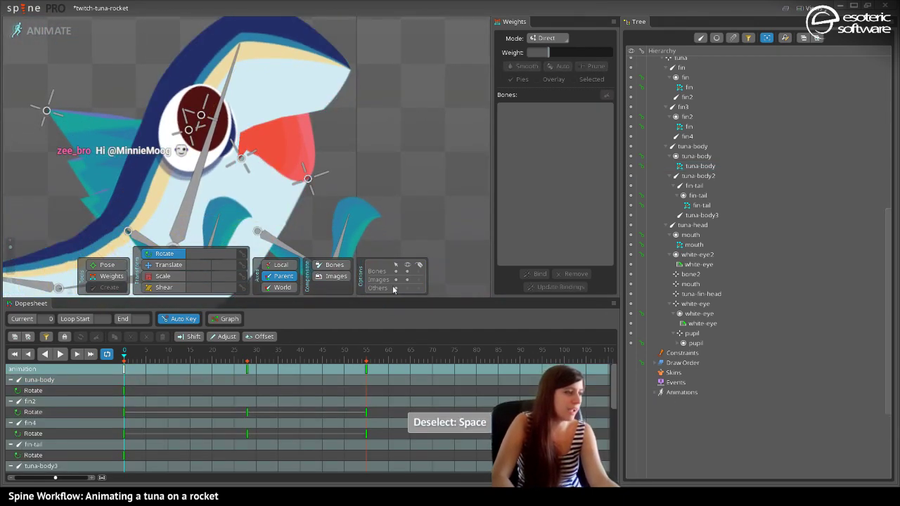
pyautogui.click(407, 274)
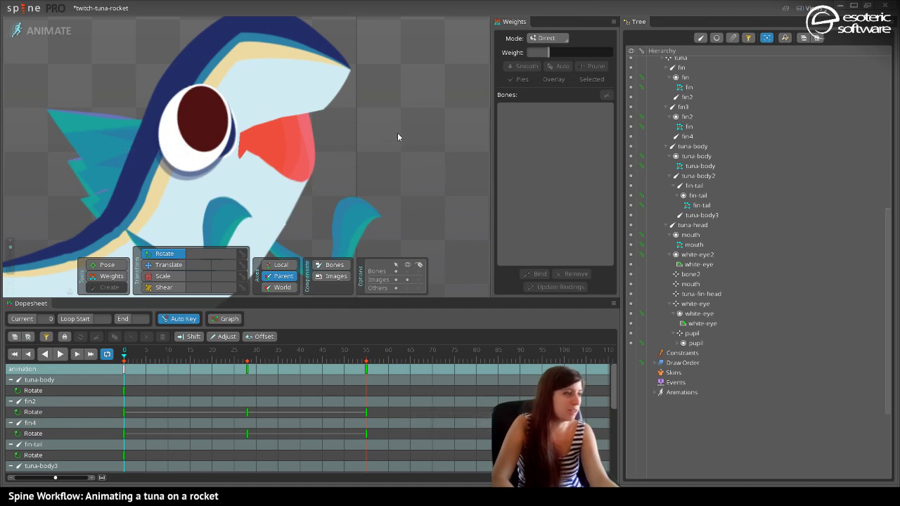
pyautogui.scroll(-2, 328, 180)
pyautogui.scroll(2, 427, 188)
pyautogui.moveTo(427, 188); pyautogui.dragTo(427, 210)
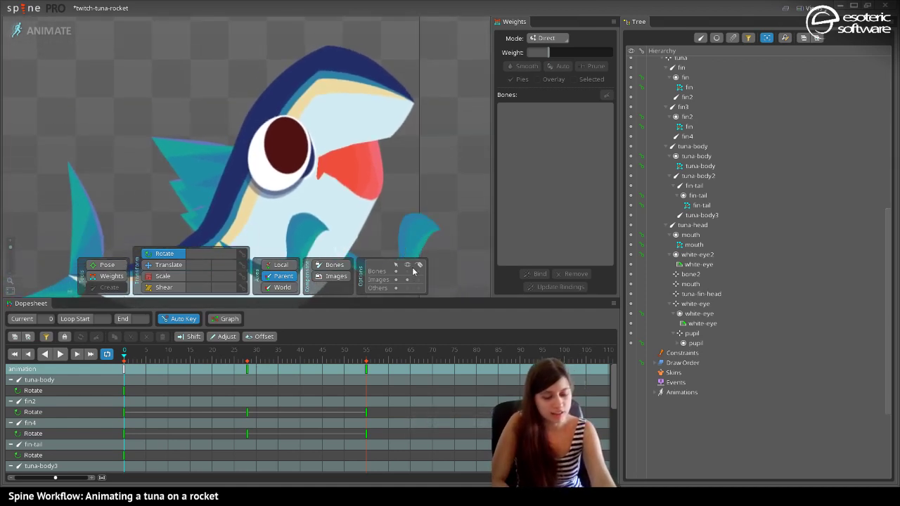
# Take a region screenshot of the tuna, framing the whole fish, and copy it to the clipboard.
pyautogui.press('Print')
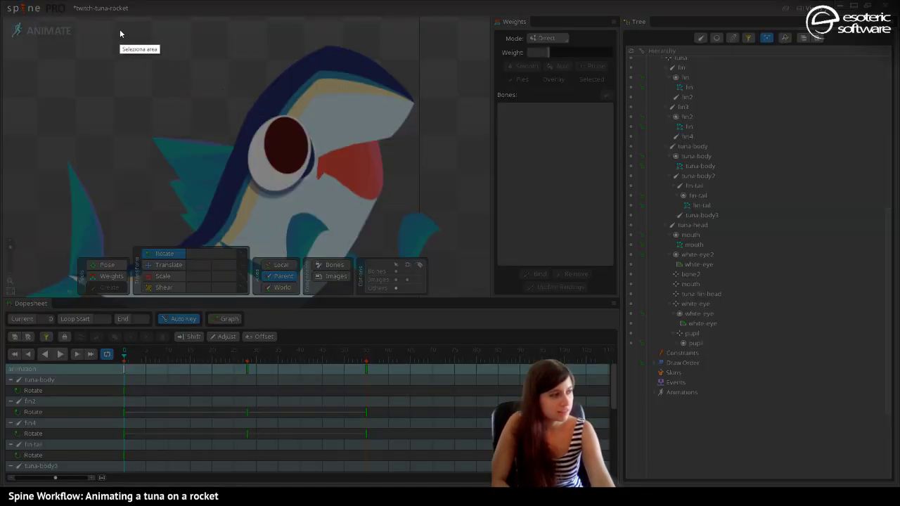
pyautogui.moveTo(107, 43); pyautogui.dragTo(479, 310)
pyautogui.click(456, 320)
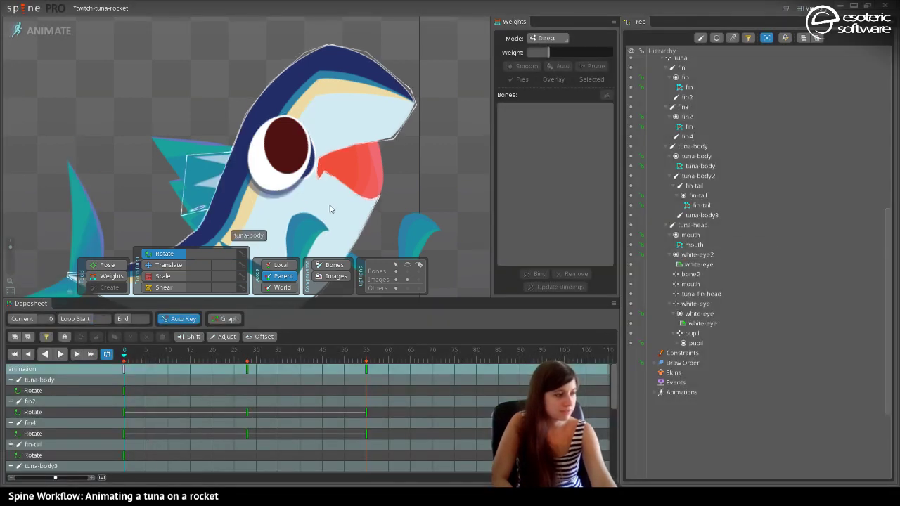
pyautogui.moveTo(343, 197); pyautogui.dragTo(426, 167)
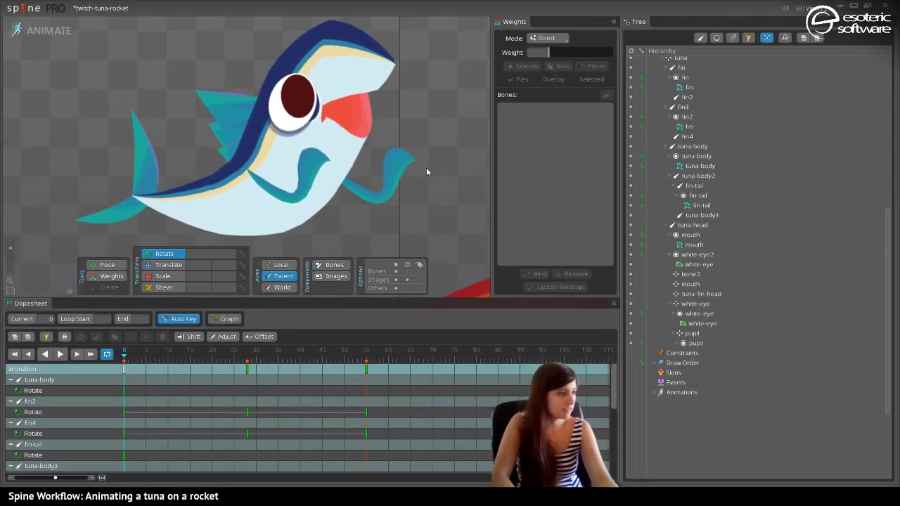
pyautogui.press('Print')
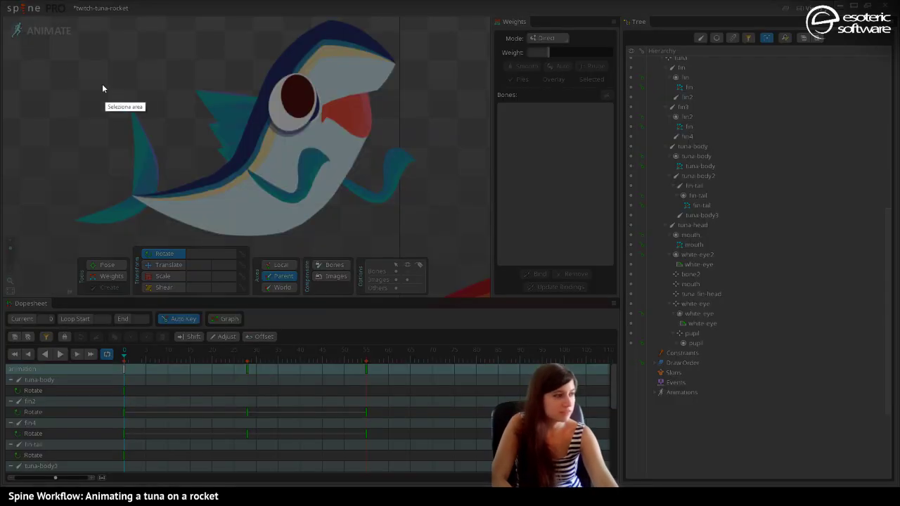
pyautogui.moveTo(38, 27); pyautogui.dragTo(458, 246)
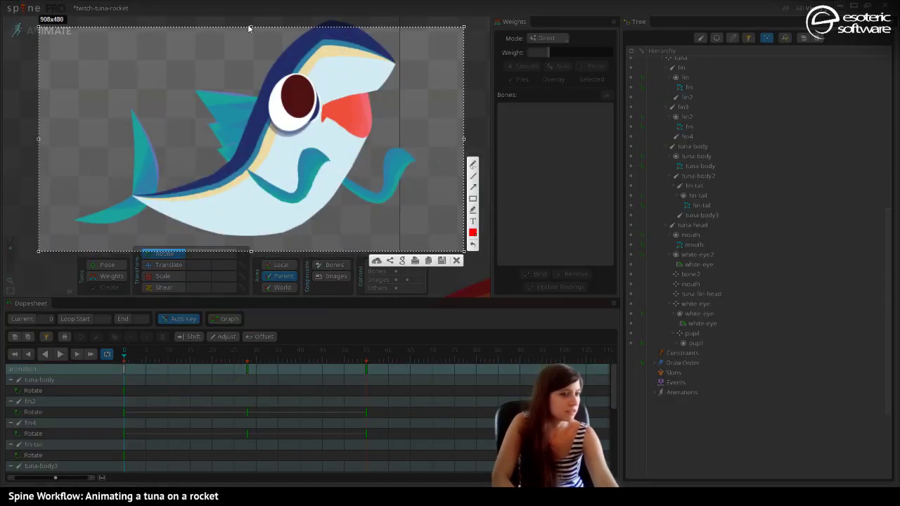
pyautogui.moveTo(249, 27); pyautogui.dragTo(253, 15)
pyautogui.click(431, 261)
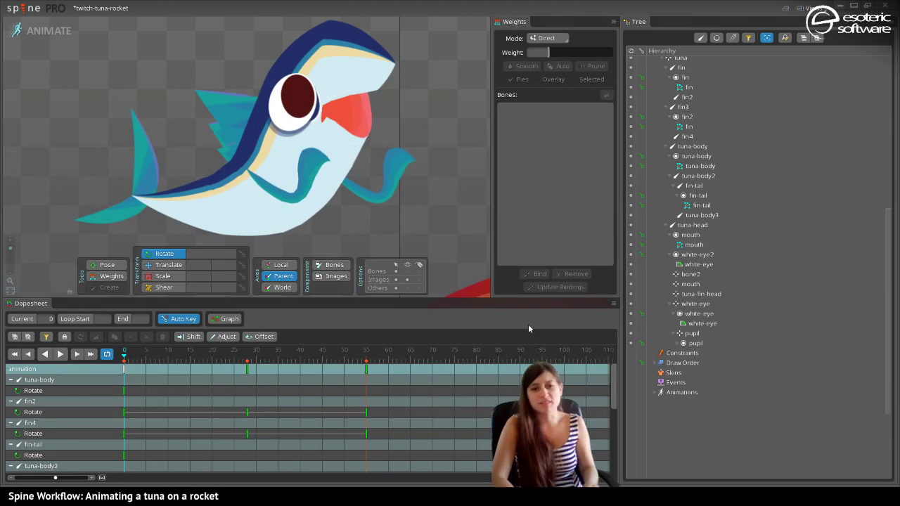
# Blend bone2's weights across the lip vertices around the mouth, giving the lower-lip vertex near the jaw tip about 14%.
pyautogui.scroll(5, 357, 166)
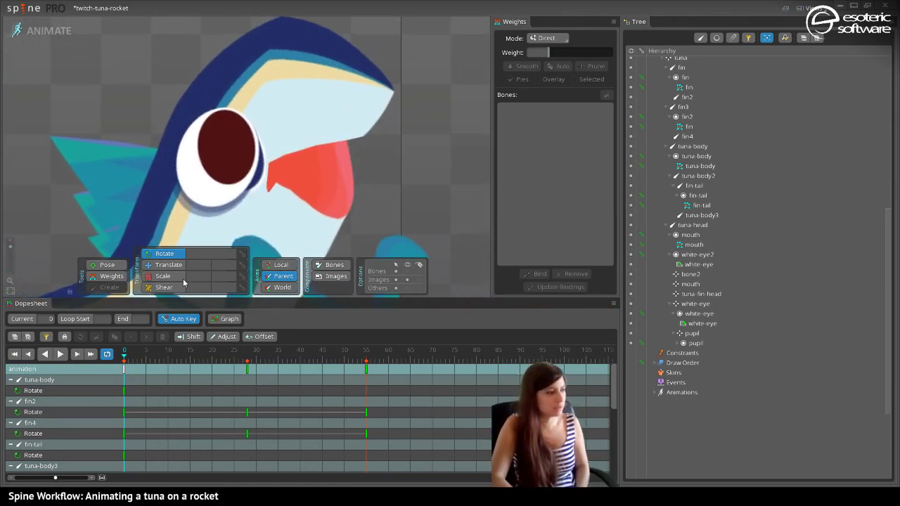
pyautogui.click(110, 276)
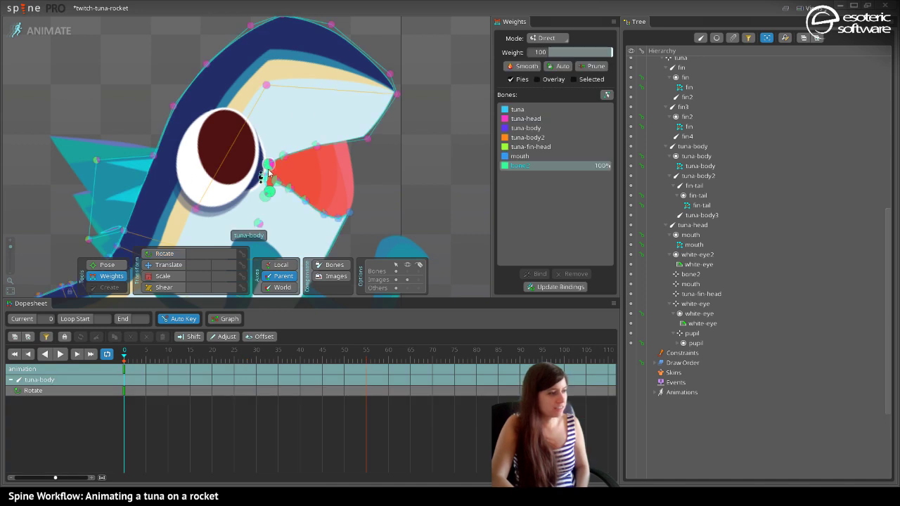
pyautogui.moveTo(268, 173)
pyautogui.mouseDown()
pyautogui.moveTo(288, 140)
pyautogui.moveTo(287, 153)
pyautogui.moveTo(319, 140)
pyautogui.moveTo(271, 172)
pyautogui.moveTo(277, 213)
pyautogui.moveTo(271, 201)
pyautogui.moveTo(320, 204)
pyautogui.moveTo(341, 227)
pyautogui.moveTo(339, 218)
pyautogui.mouseUp()
pyautogui.scroll(3, 287, 191)
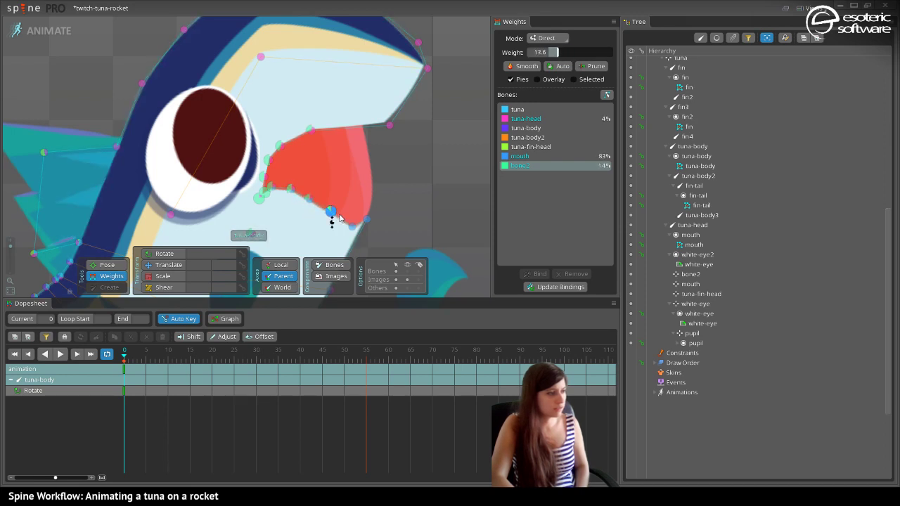
pyautogui.press('space')
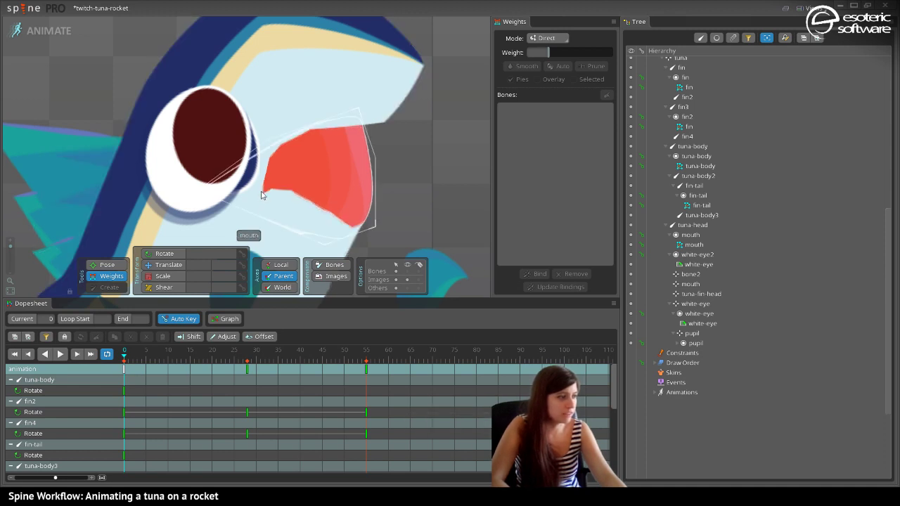
# Delete bone2's translate and rotate keys at frame 0 to restore its setup pose.
pyautogui.click(170, 265)
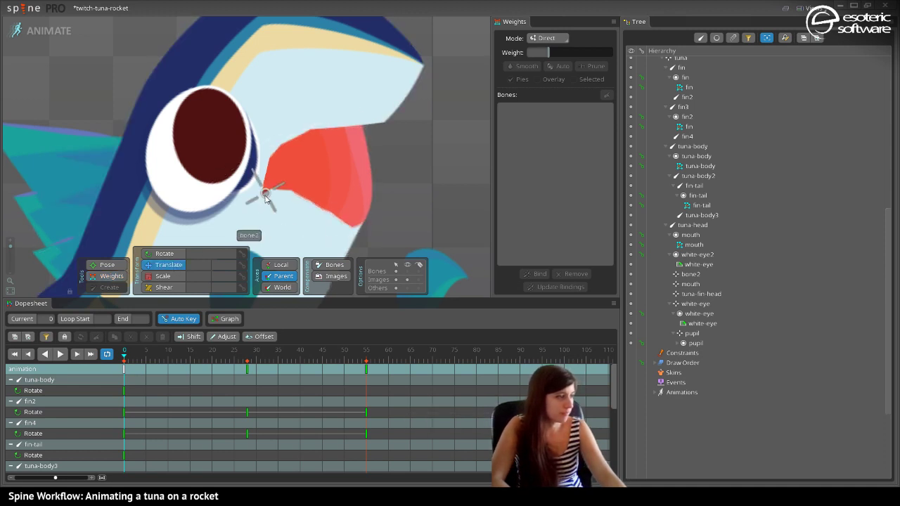
pyautogui.click(266, 200)
pyautogui.click(124, 370)
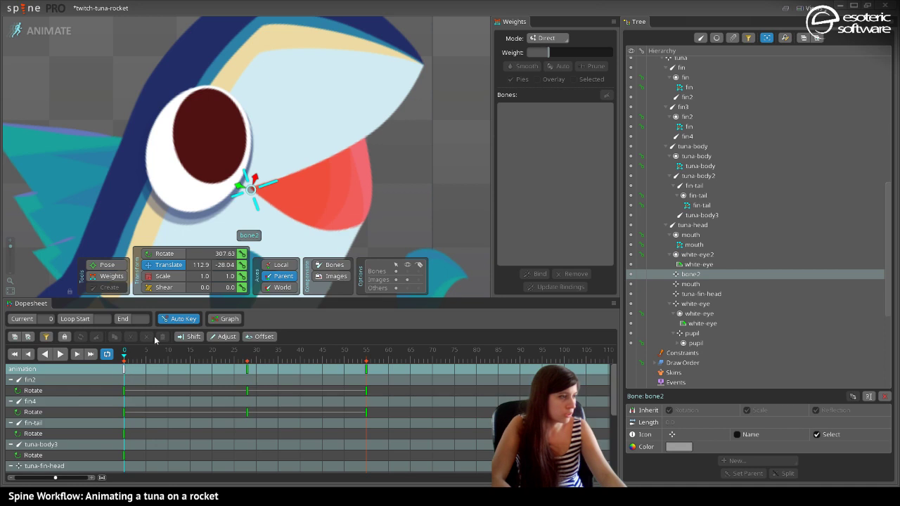
# Move bone2 down and away from the eye at frame 0 to test the mouth shape, to about 86.83, -51.57.
pyautogui.moveTo(337, 170); pyautogui.dragTo(310, 101)
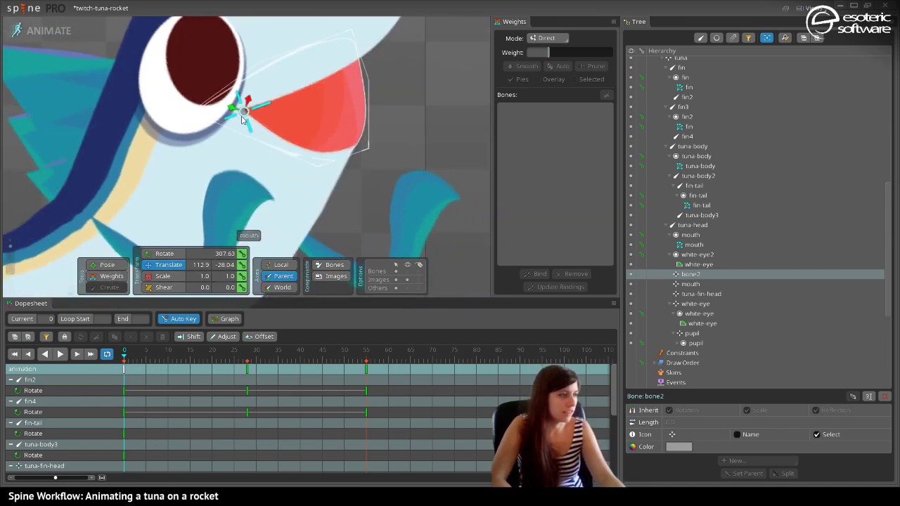
pyautogui.moveTo(243, 107); pyautogui.dragTo(379, 191)
pyautogui.scroll(-4, 379, 190)
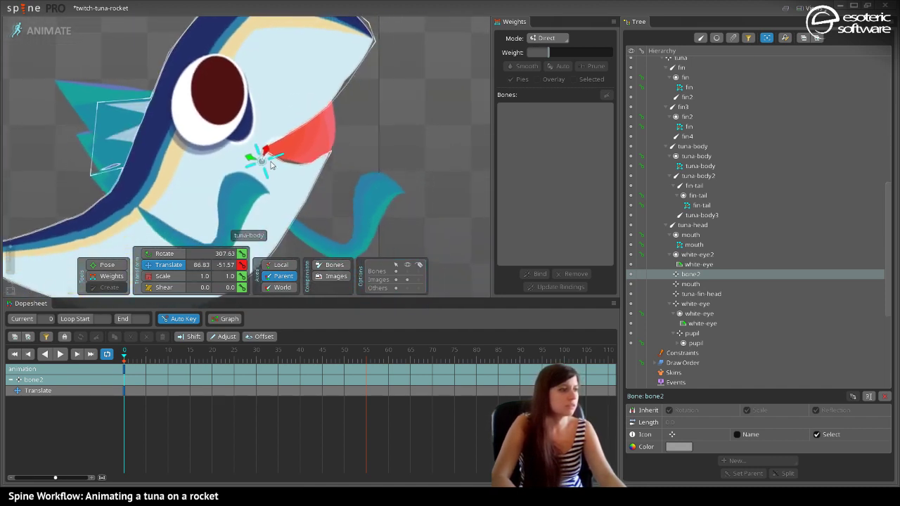
# Reposition bone2 beside the mouth corner at translate 79.11, -44.02 on frame 0.
pyautogui.moveTo(260, 161); pyautogui.dragTo(245, 130)
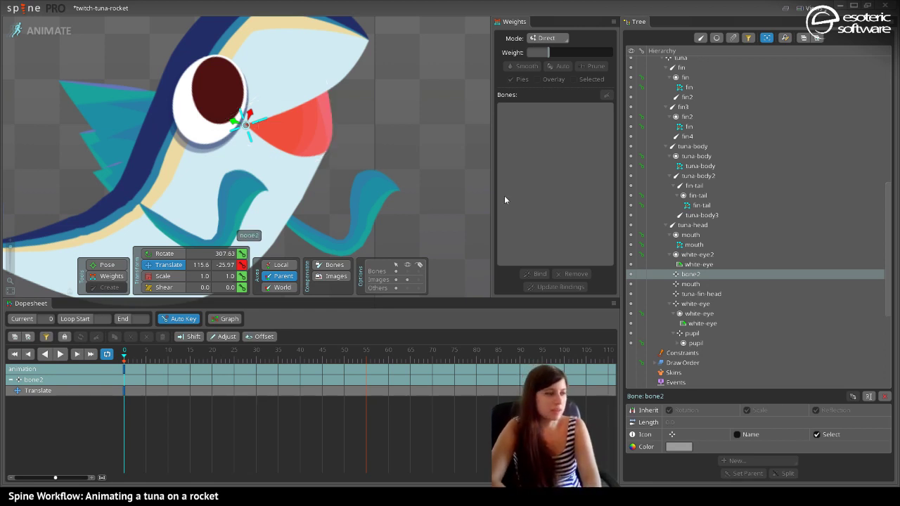
pyautogui.moveTo(245, 126); pyautogui.dragTo(258, 150)
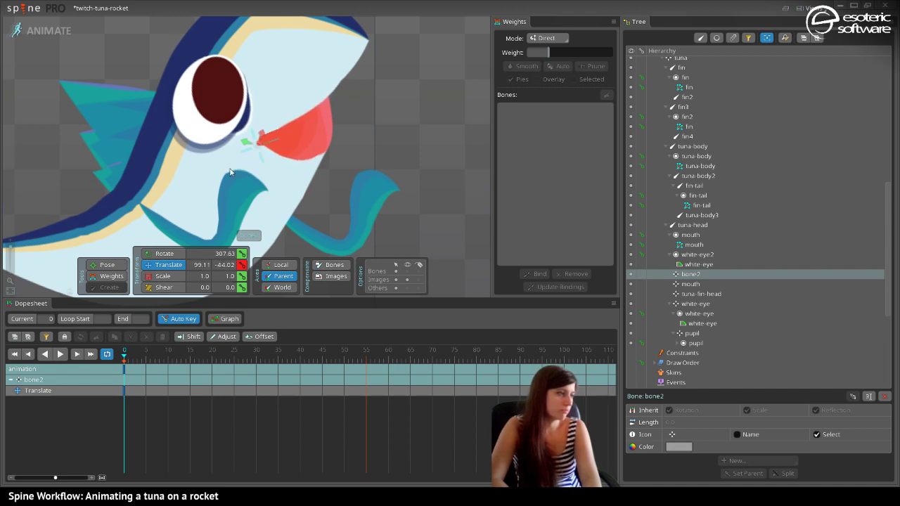
pyautogui.hotkey('shift', 'Left')
pyautogui.hotkey('shift', 'Left')
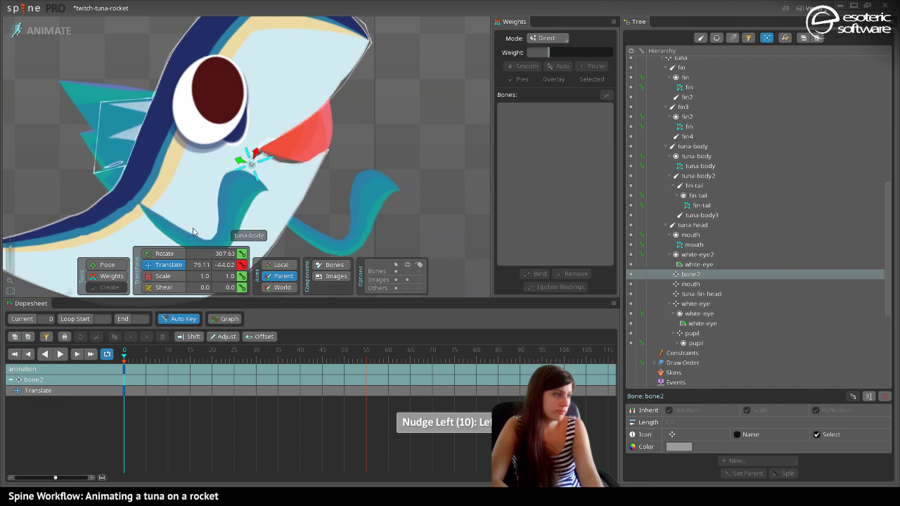
# Rotate bone2 at the mouth corner to 47.63 degrees on frame 0.
pyautogui.click(181, 254)
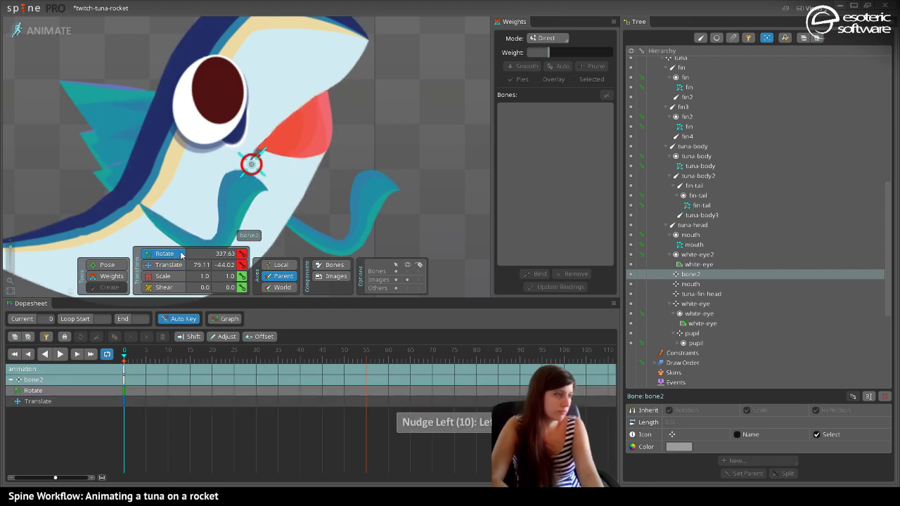
pyautogui.hotkey('shift', 'Left')
pyautogui.hotkey('shift', 'Left')
pyautogui.hotkey('shift', 'Left')
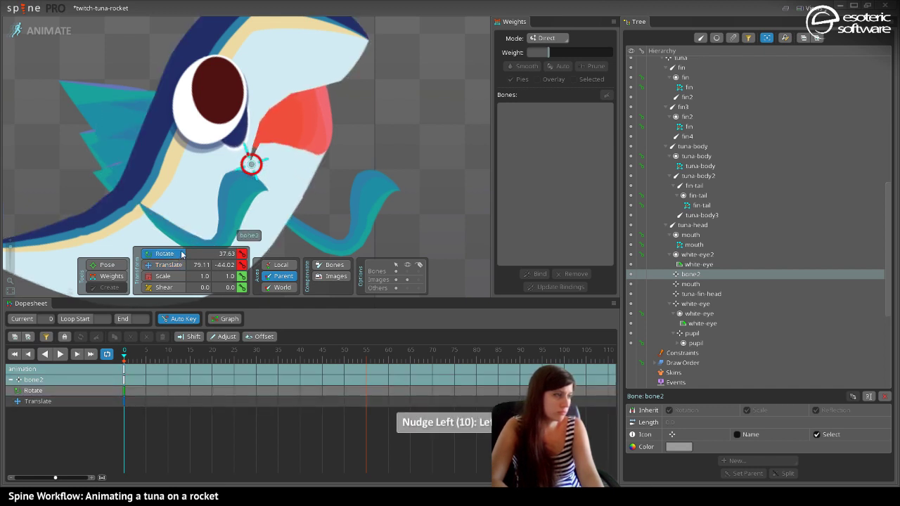
pyautogui.hotkey('shift', 'Right')
pyautogui.hotkey('shift', 'Left')
pyautogui.hotkey('shift', 'Left')
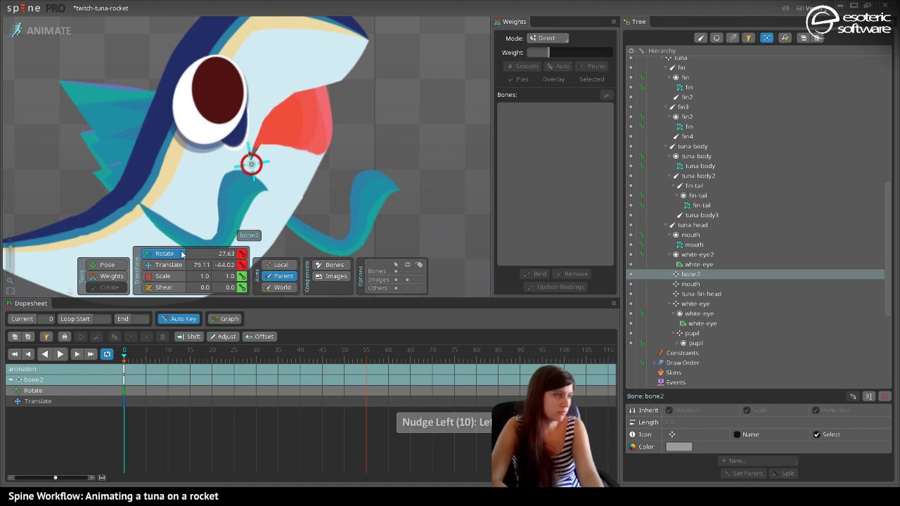
# Scale bone2 down to about 0.77 by 0.91 on frame 0.
pyautogui.click(162, 275)
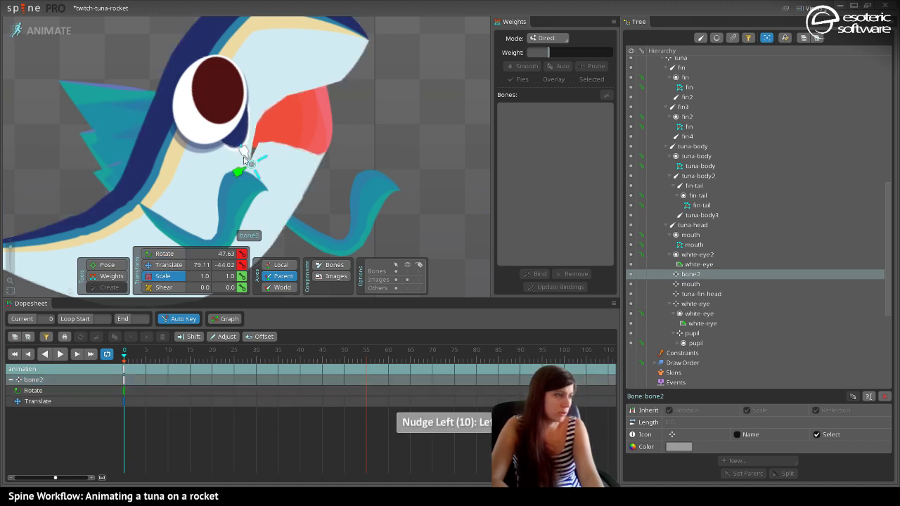
pyautogui.moveTo(251, 165); pyautogui.dragTo(239, 191)
pyautogui.moveTo(245, 154); pyautogui.dragTo(266, 179)
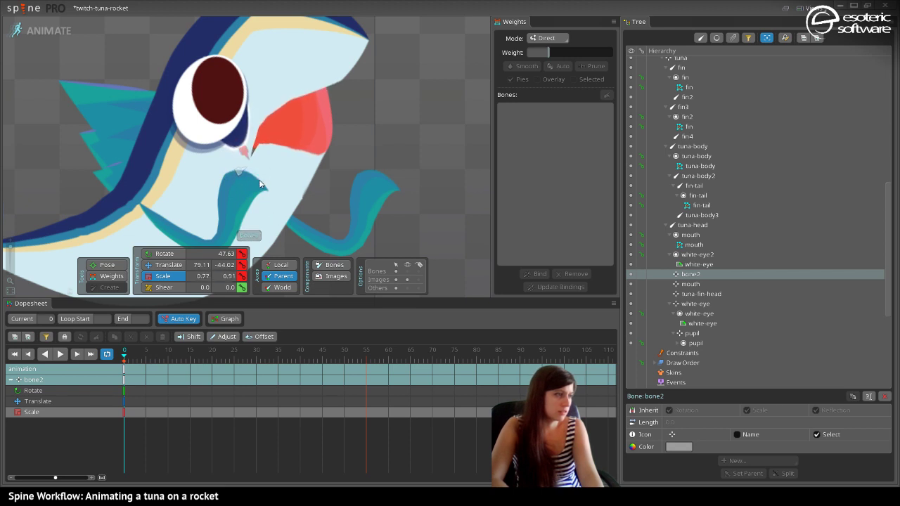
# Delete bone2's translate and scale keys at frame 0 and move the bone slightly away from the eye.
pyautogui.moveTo(125, 415); pyautogui.dragTo(131, 396)
pyautogui.press('Delete')
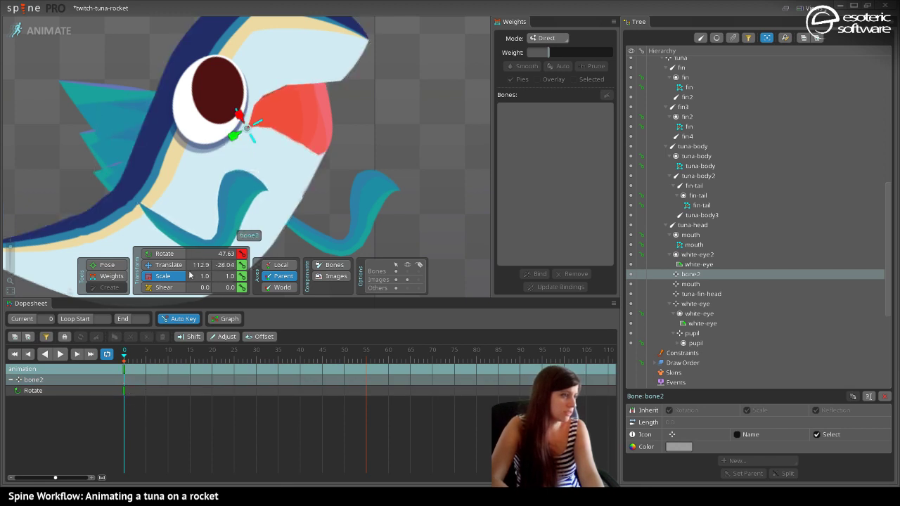
pyautogui.click(161, 270)
pyautogui.moveTo(254, 109)
pyautogui.mouseDown()
pyautogui.moveTo(248, 135)
pyautogui.moveTo(259, 123)
pyautogui.mouseUp()
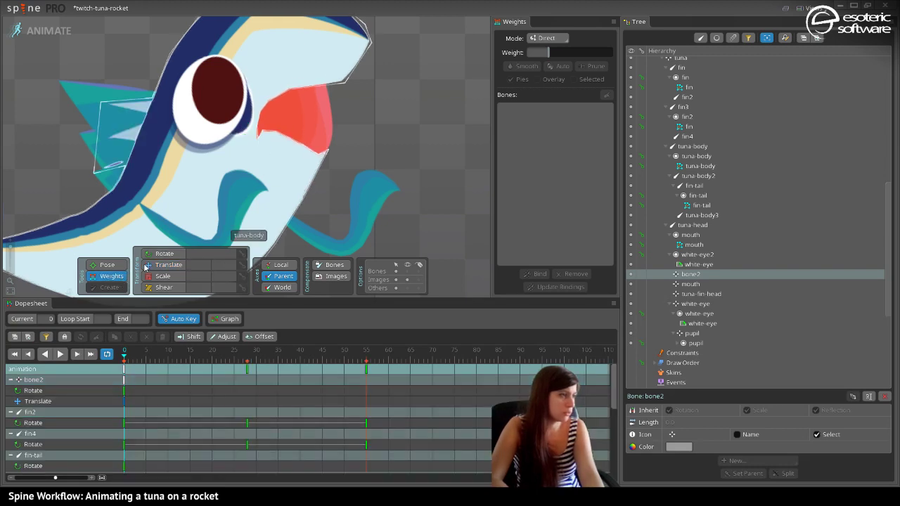
# On the tuna-body mesh, set bone2's weight to about 33 and 30 on the two inner vertices beside the mouth corner.
pyautogui.click(259, 79)
pyautogui.scroll(2, 265, 103)
pyautogui.scroll(1, 266, 103)
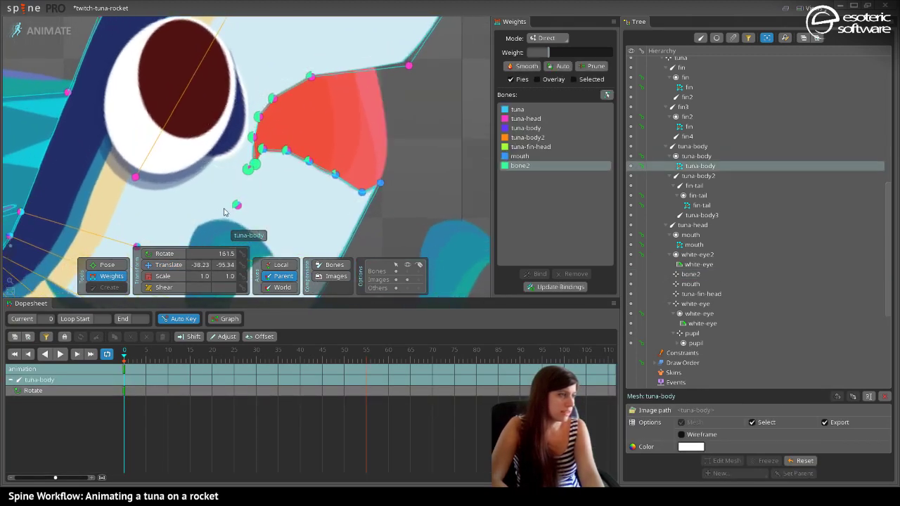
pyautogui.click(238, 206)
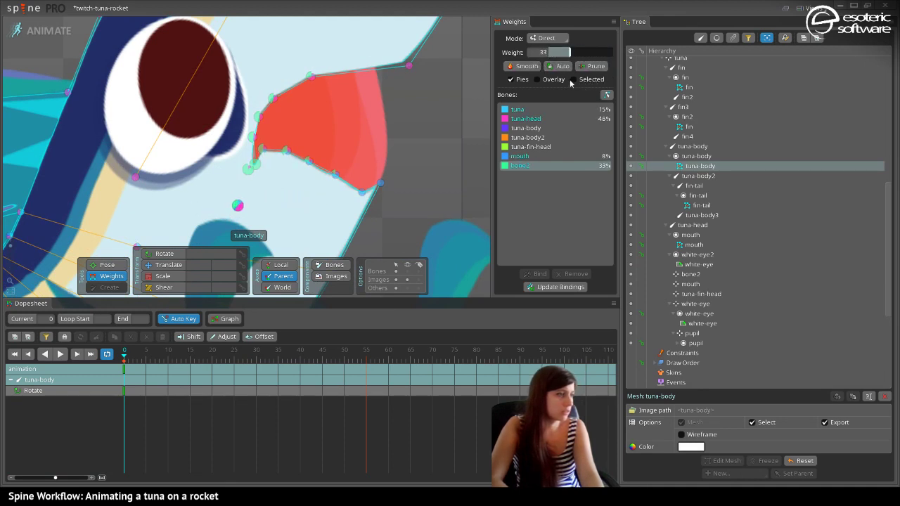
pyautogui.hotkey('ctrl', 'z')
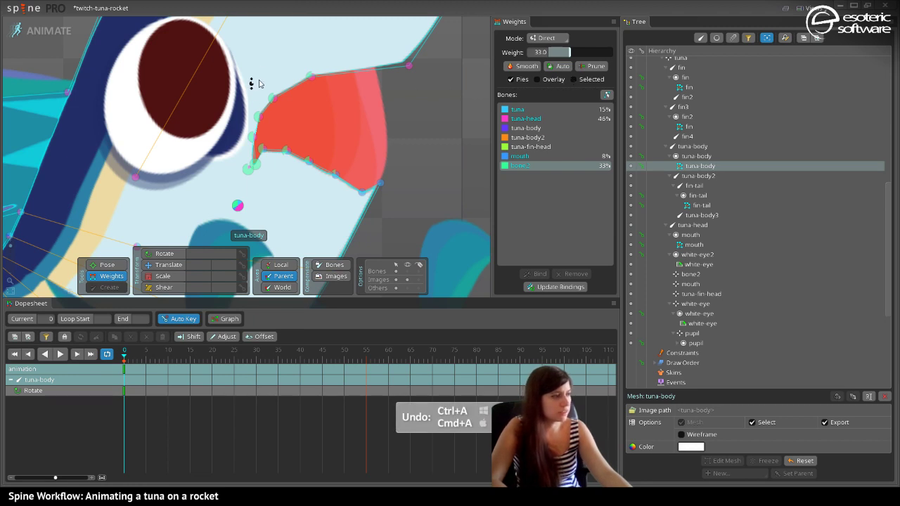
pyautogui.click(247, 168)
pyautogui.click(536, 65)
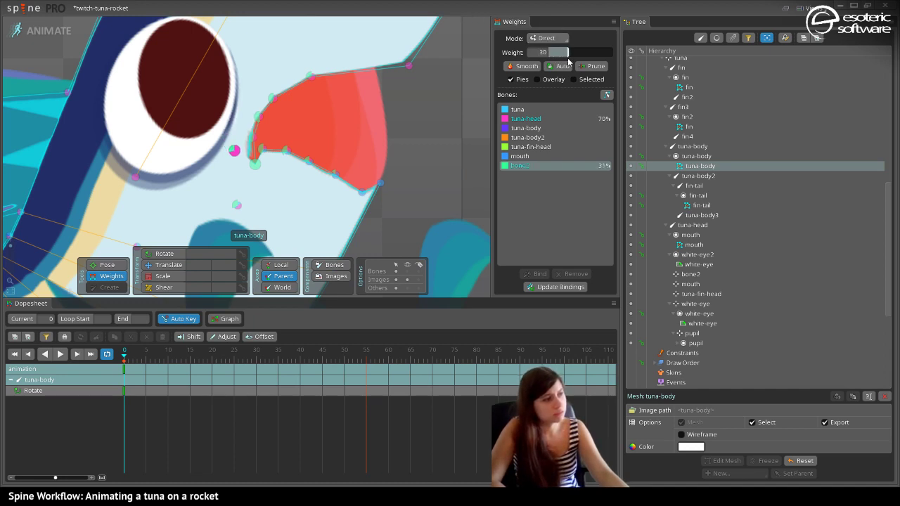
# Set bone2's weight to 100 on the mouth-corner vertex and reduce it along the lower lip to about 7.2.
pyautogui.click(254, 164)
pyautogui.moveTo(254, 163); pyautogui.dragTo(427, 126)
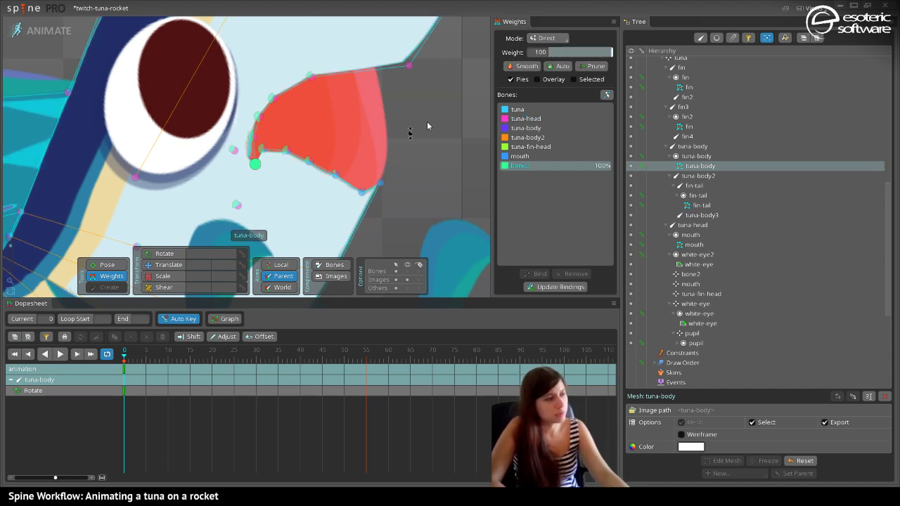
pyautogui.click(261, 152)
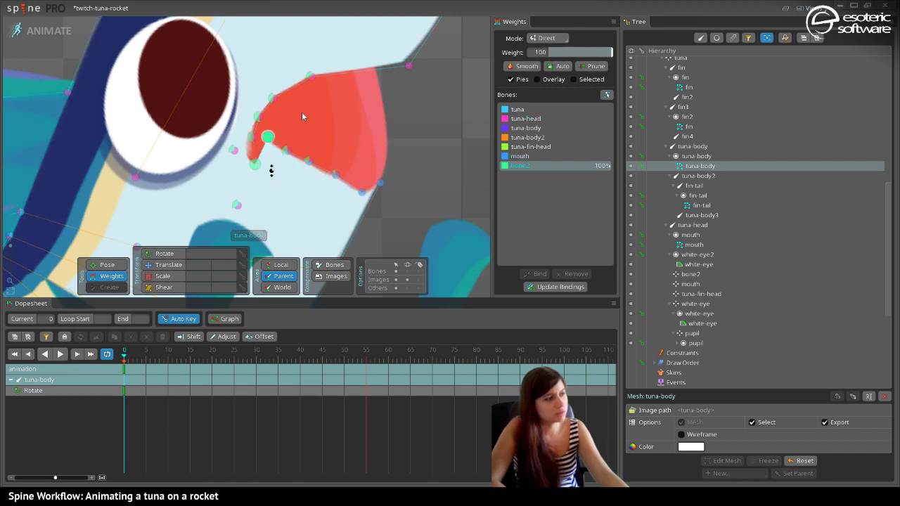
pyautogui.moveTo(302, 151); pyautogui.dragTo(338, 188)
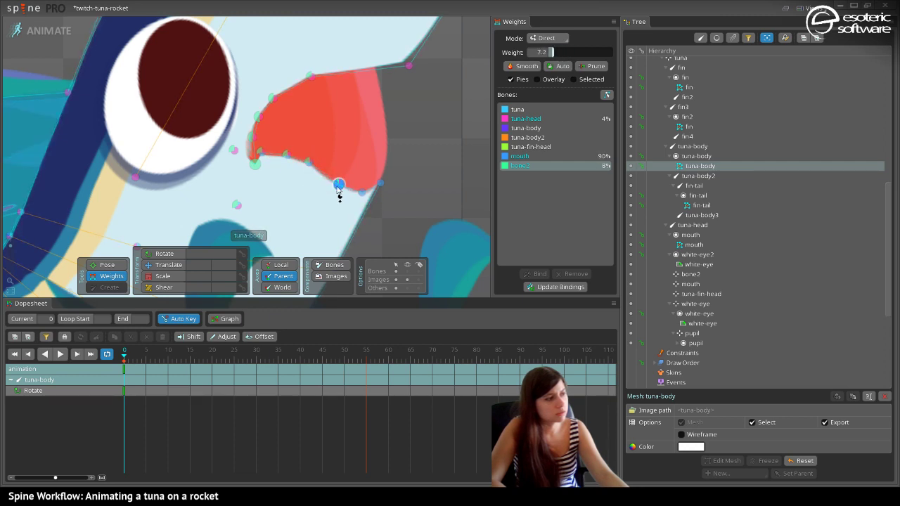
# Adjust bone2's weights around the mouth corner, setting about 29.6 on the upper-lip vertex, and clear the selection.
pyautogui.click(257, 166)
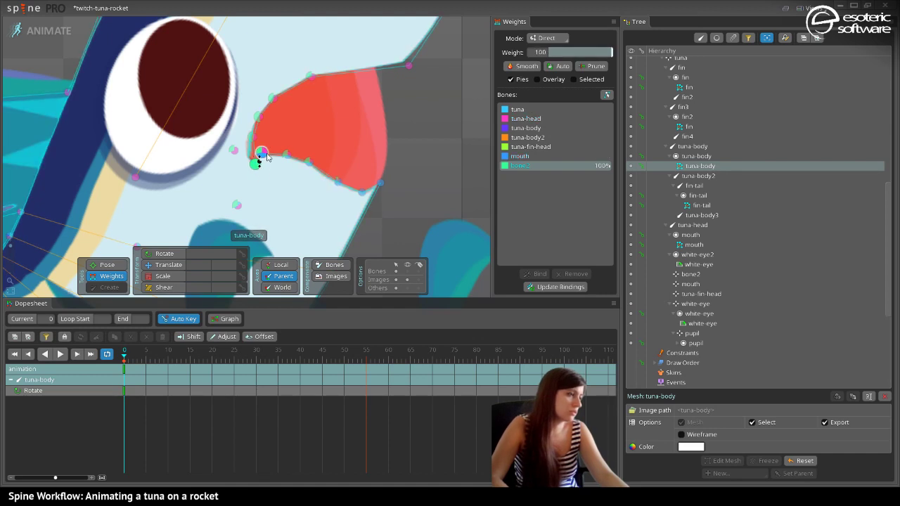
pyautogui.moveTo(257, 160); pyautogui.dragTo(311, 80)
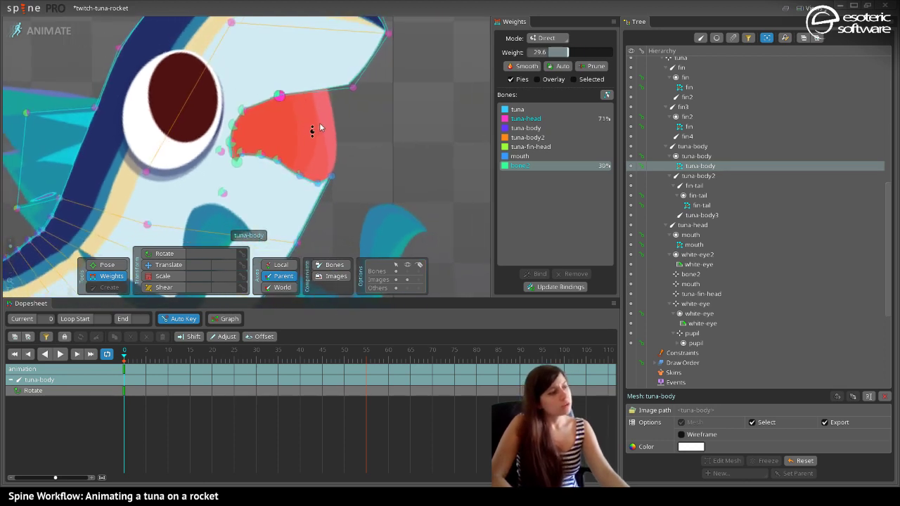
pyautogui.press('space')
pyautogui.scroll(-5, 316, 152)
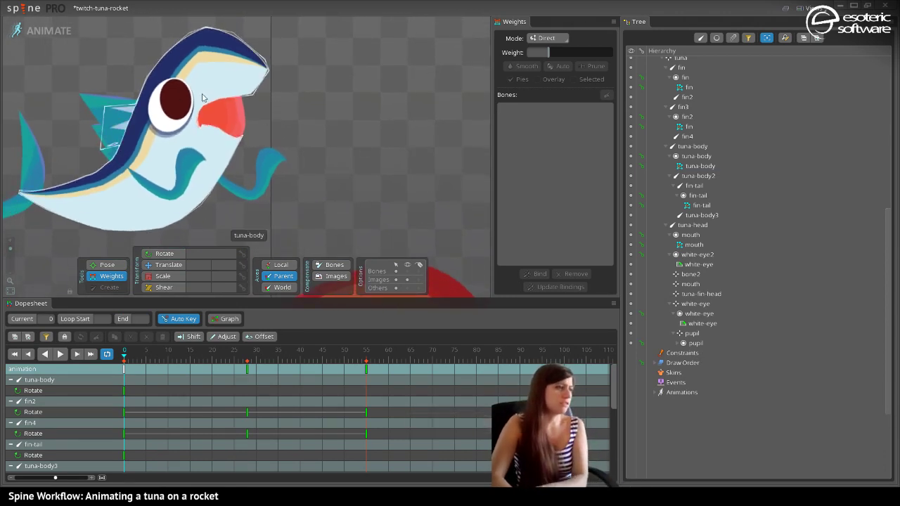
# Try lowering bone2's weight on the tuna-body upper-lip vertex to about 11.2, and undo the change.
pyautogui.click(232, 96)
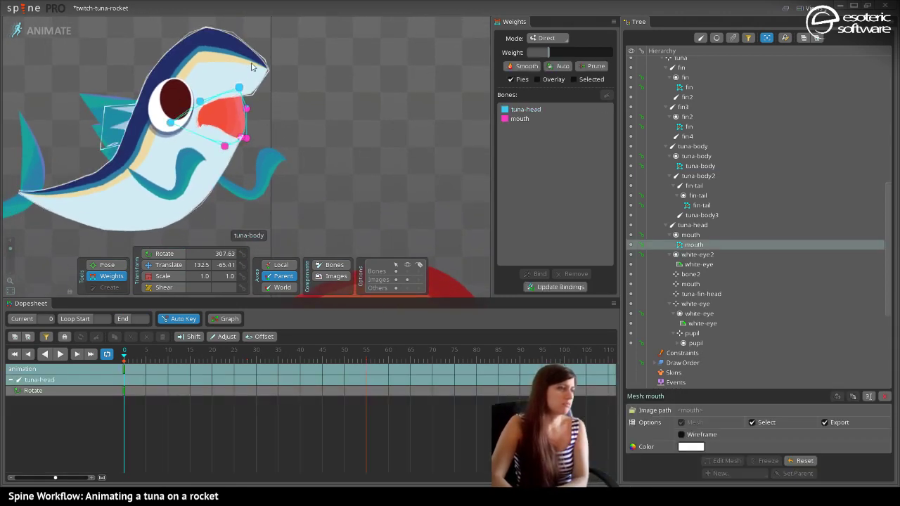
pyautogui.click(256, 82)
pyautogui.moveTo(256, 82); pyautogui.dragTo(257, 80)
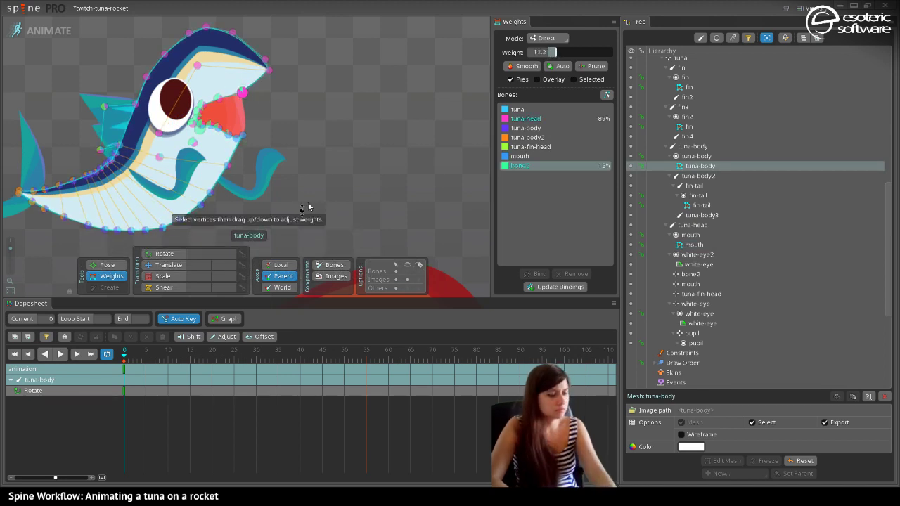
pyautogui.press('space')
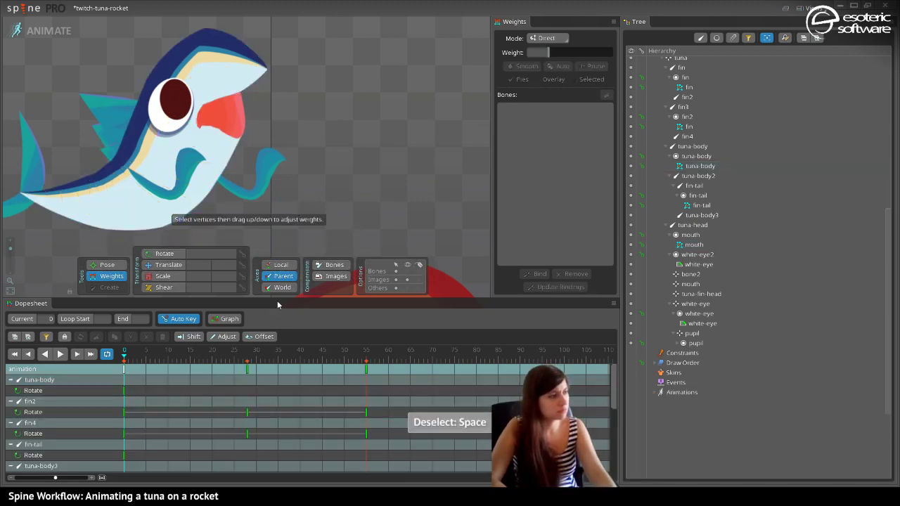
pyautogui.hotkey('ctrl', 'z')
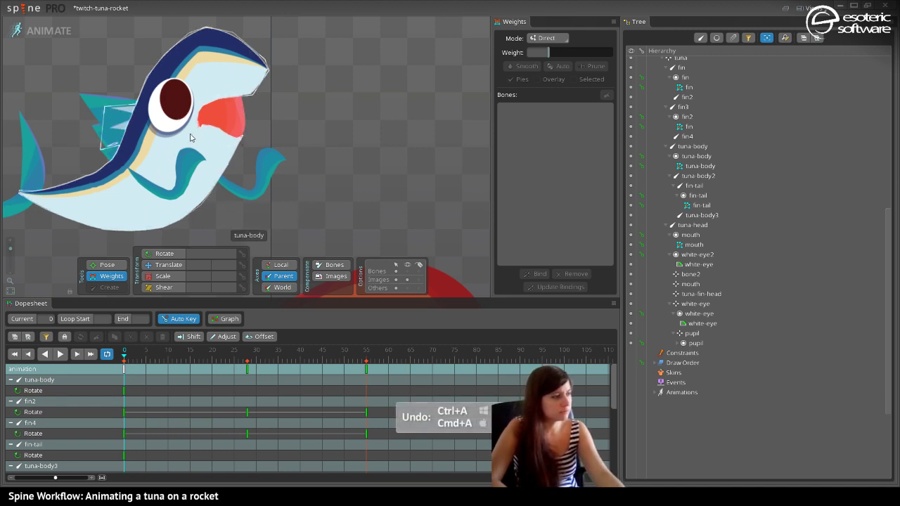
# Set bone2's weight to about 19.2 on the tuna-body lower-lip vertex next to the mouth corner, and deselect the mesh.
pyautogui.scroll(4, 195, 136)
pyautogui.scroll(1, 197, 135)
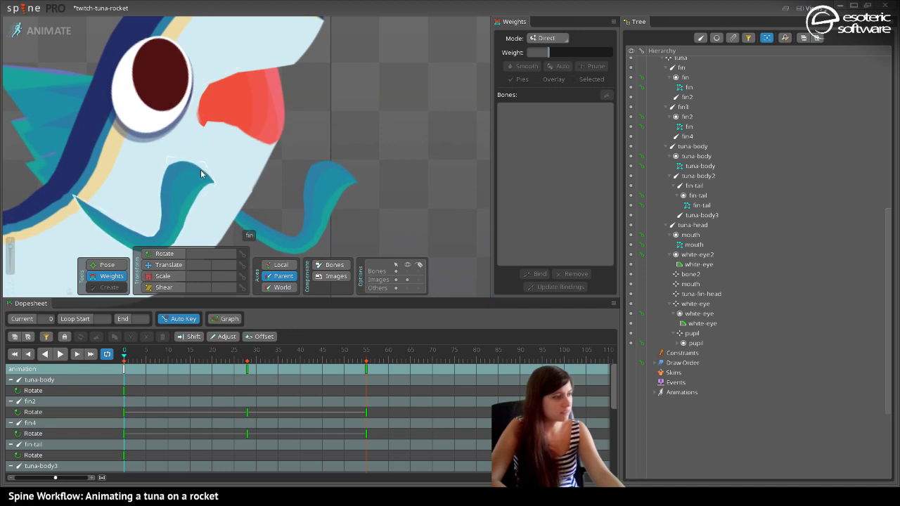
pyautogui.click(211, 128)
pyautogui.click(207, 123)
pyautogui.moveTo(211, 124); pyautogui.dragTo(246, 135)
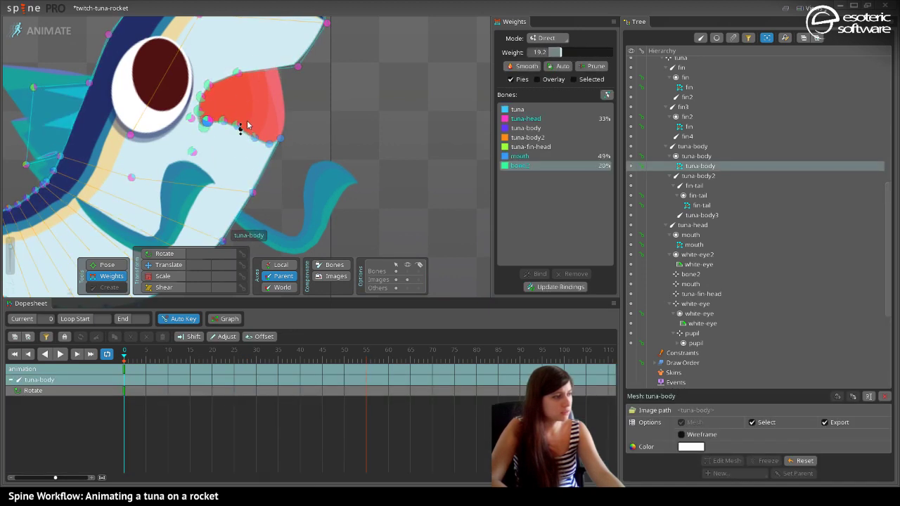
pyautogui.press('space')
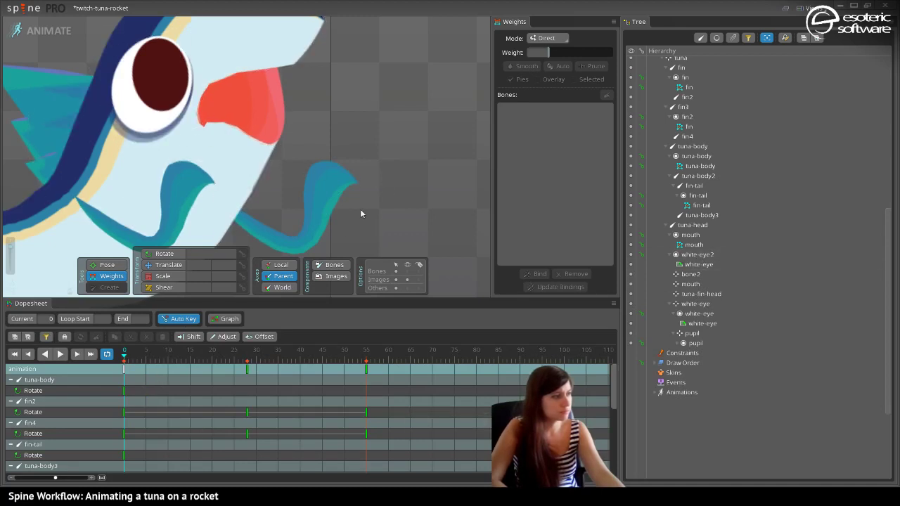
# Switch the project to Setup mode and save it.
pyautogui.scroll(-3, 360, 213)
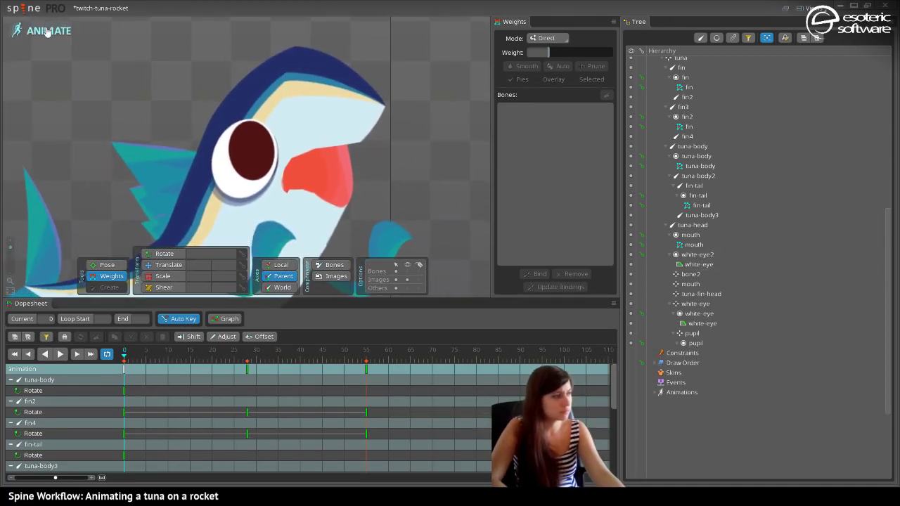
pyautogui.click(47, 32)
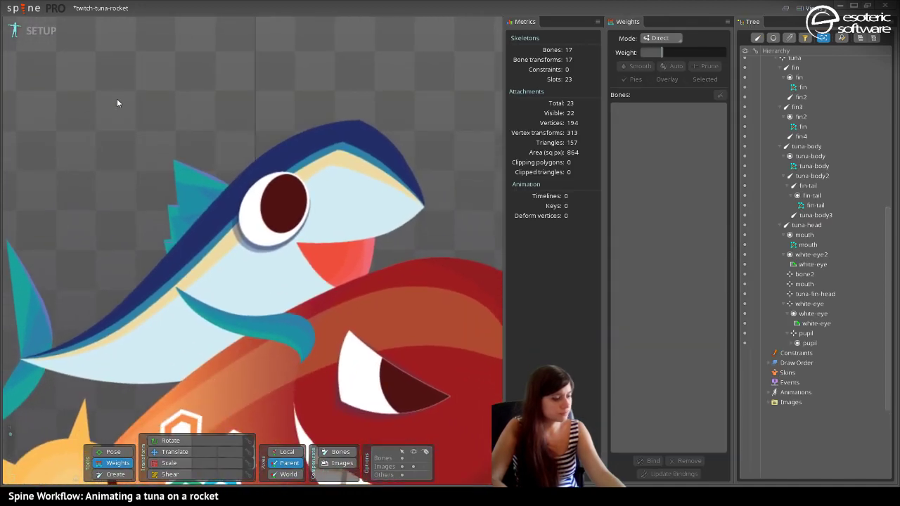
pyautogui.hotkey('ctrl', 's')
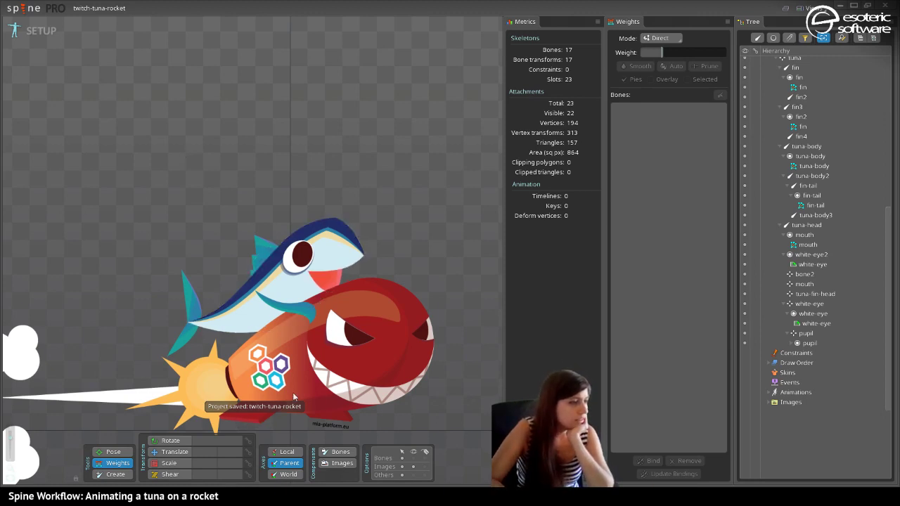
# Try removing three surplus vertices along the upper lip of the tuna-body mesh.
pyautogui.scroll(-1, 417, 381)
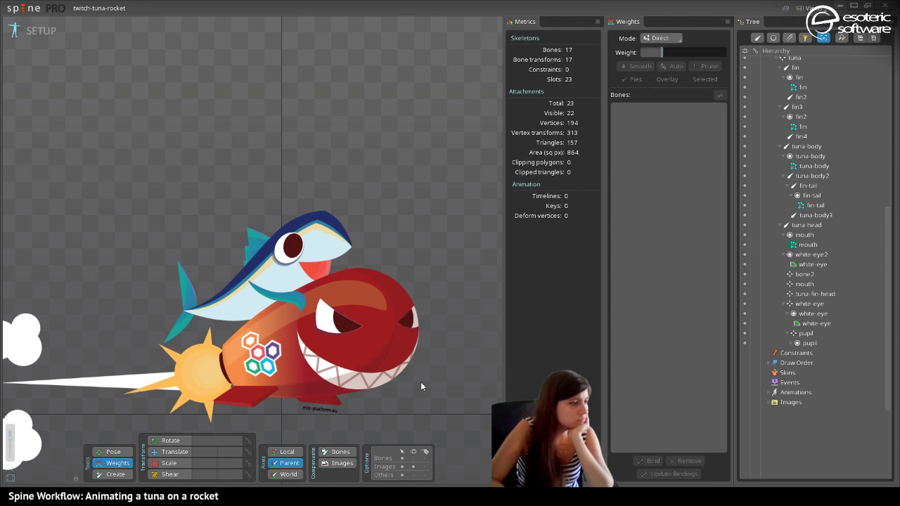
pyautogui.scroll(2, 261, 179)
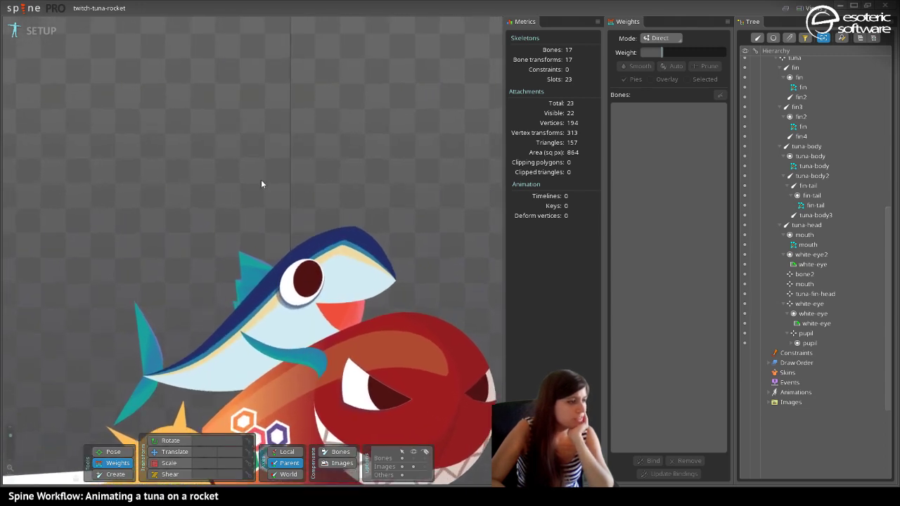
pyautogui.scroll(3, 261, 180)
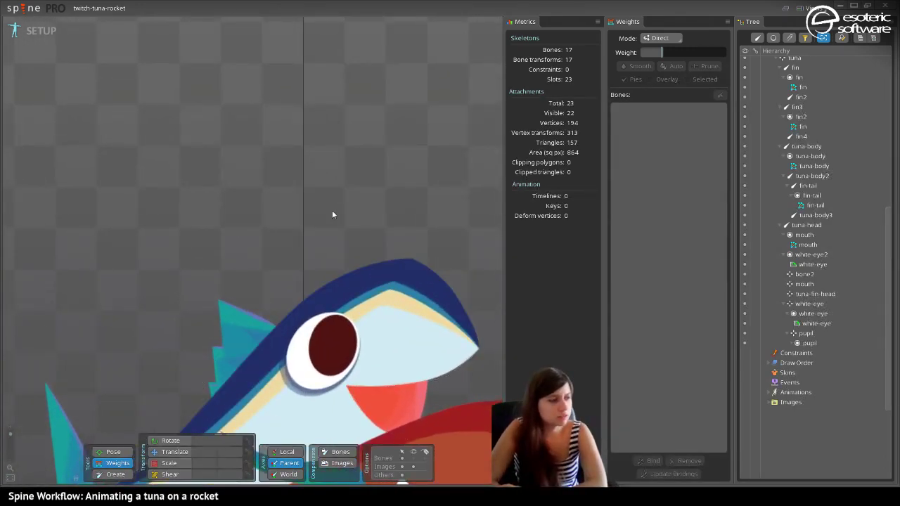
pyautogui.moveTo(332, 214); pyautogui.dragTo(279, 61)
pyautogui.click(331, 164)
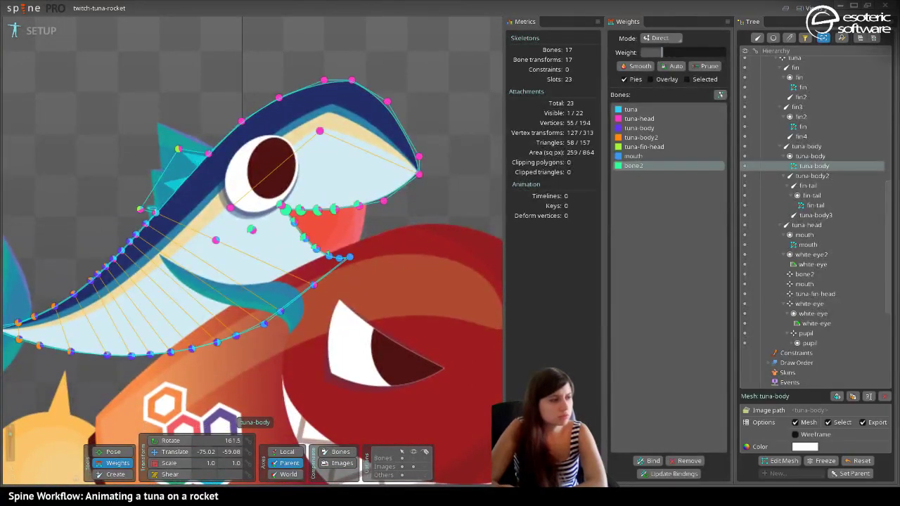
pyautogui.click(782, 463)
pyautogui.scroll(4, 328, 250)
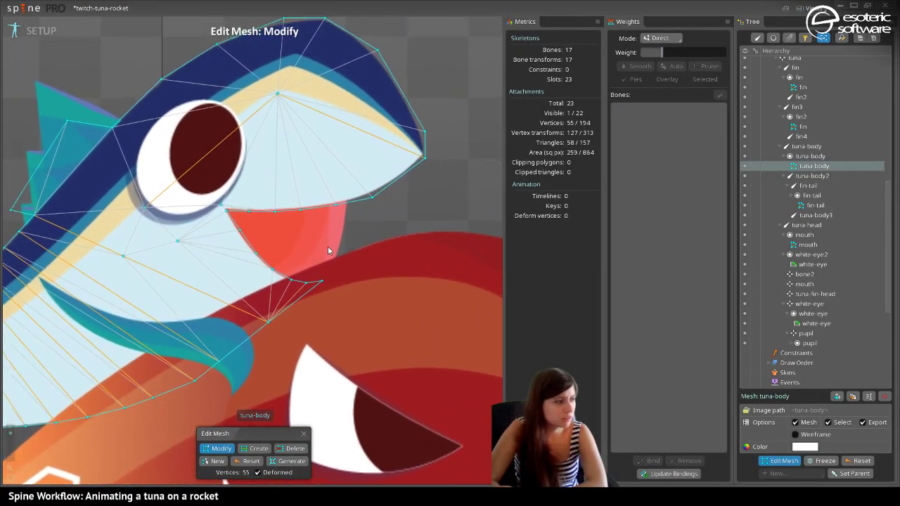
pyautogui.moveTo(327, 250); pyautogui.dragTo(304, 255)
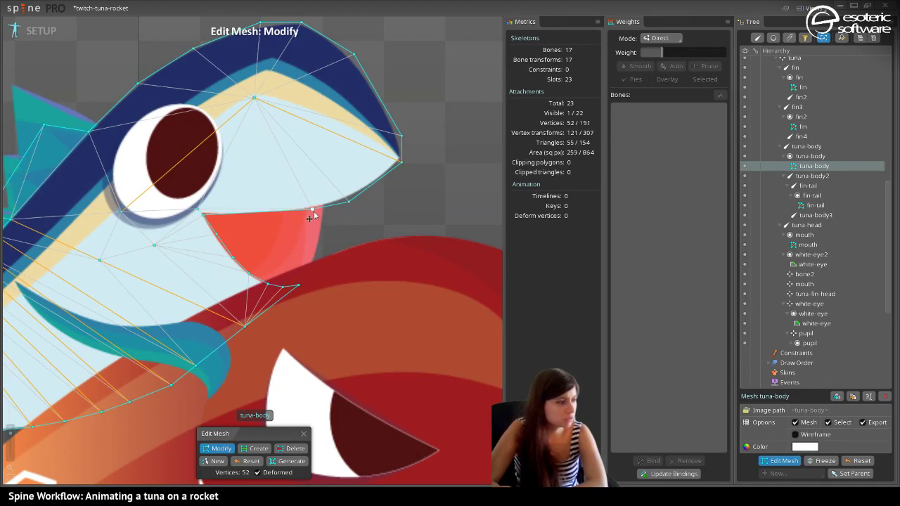
# Try shifting the remaining front upper-lip vertex of the tuna-body mesh slightly down to follow the lip edge.
pyautogui.click(255, 448)
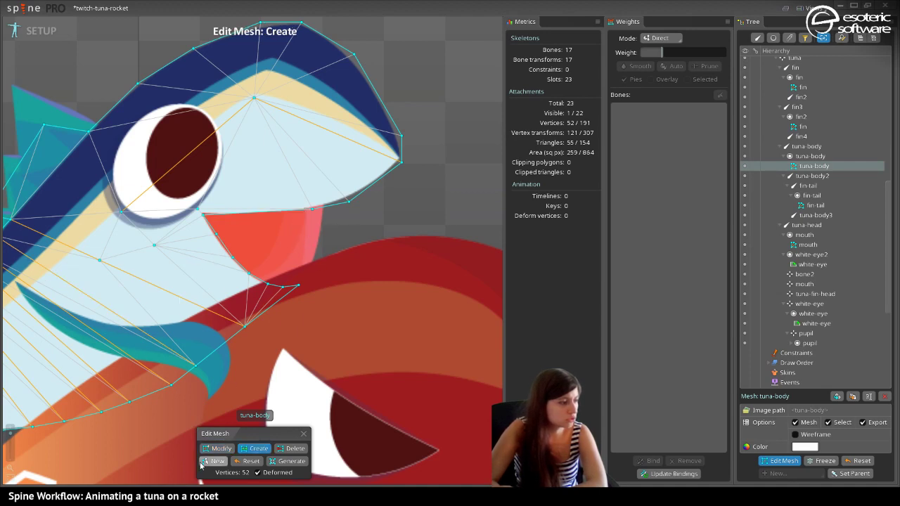
pyautogui.click(218, 448)
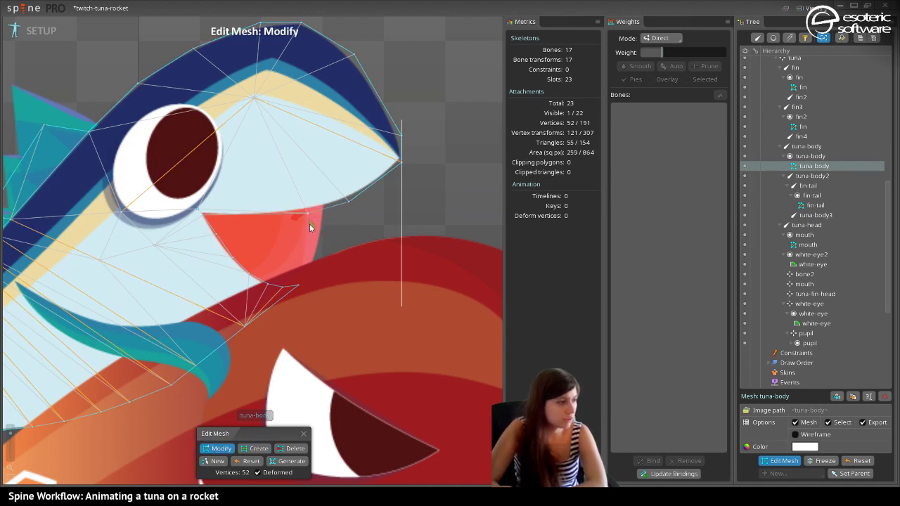
pyautogui.moveTo(310, 226); pyautogui.dragTo(311, 226)
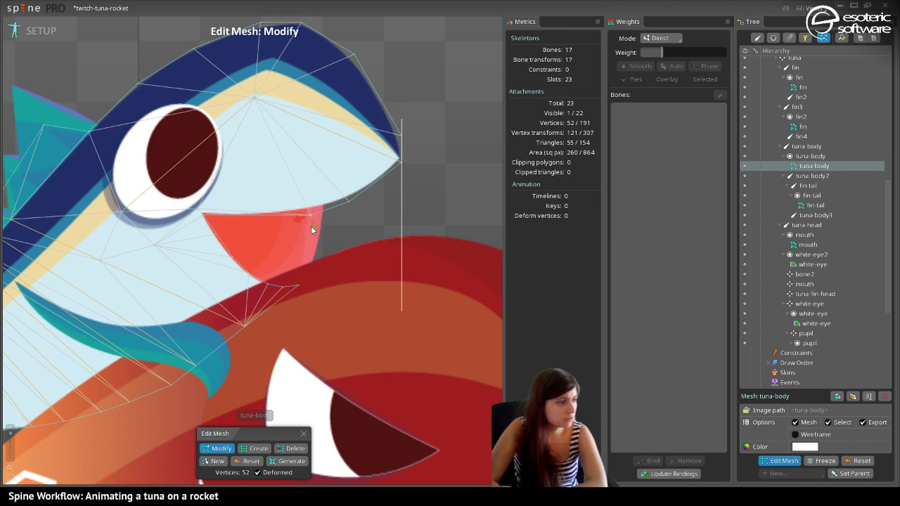
# Try deleting the surplus lower-lip vertices of the tuna-body mesh, and leave mesh editing.
pyautogui.click(309, 225)
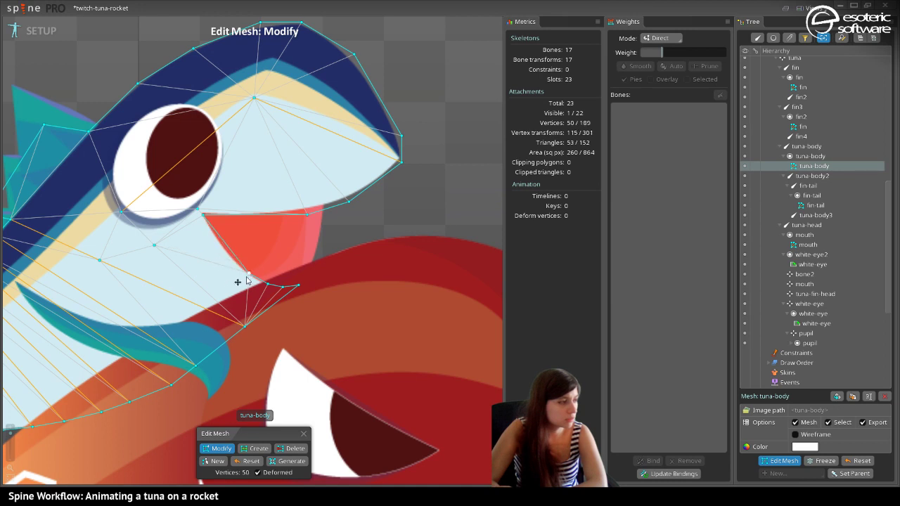
pyautogui.press('Delete')
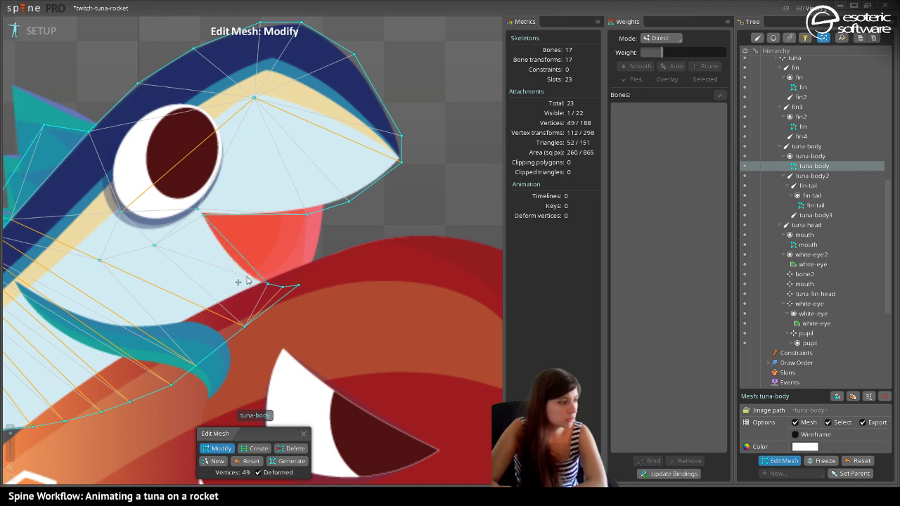
pyautogui.click(303, 436)
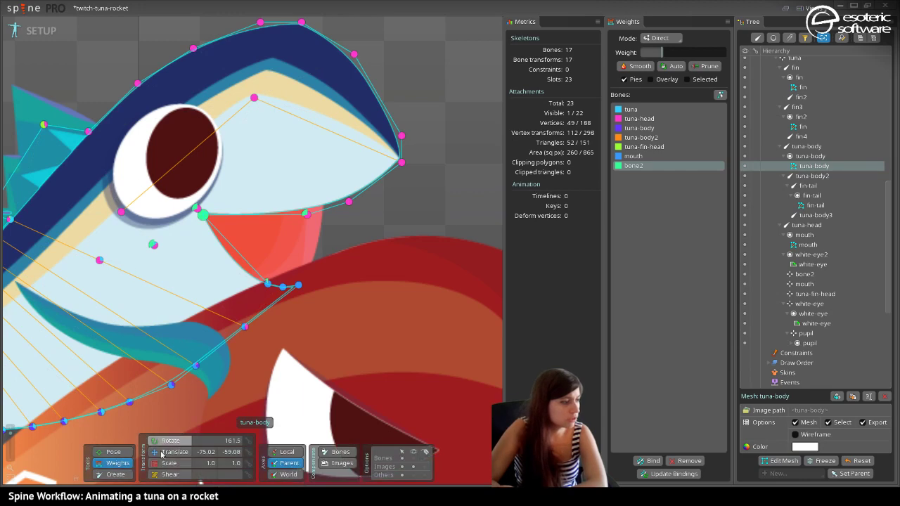
# Test the simplified mouth corner by moving bone2 up toward the front of the tuna's head.
pyautogui.click(166, 458)
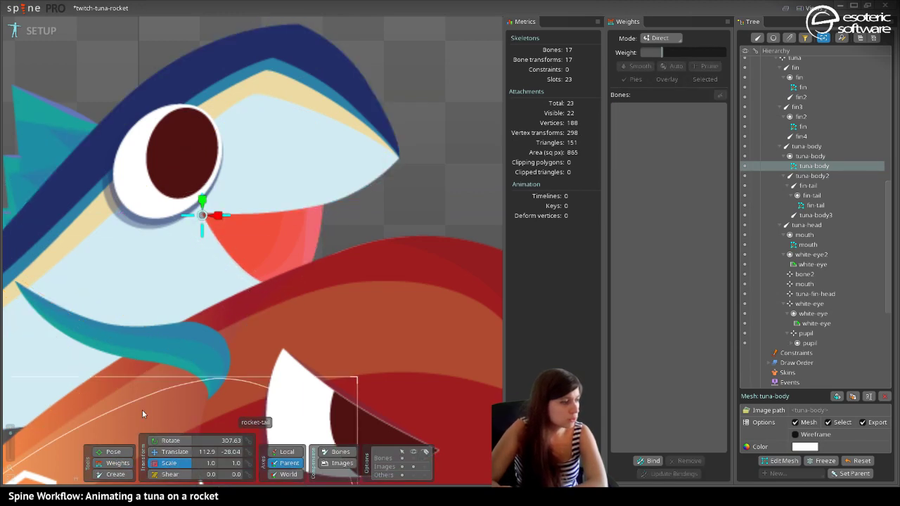
pyautogui.click(166, 452)
pyautogui.moveTo(205, 226); pyautogui.dragTo(275, 137)
# Undo the bone2 move and the tuna-body vertex edits, stepping back and forth to compare the mesh versions.
pyautogui.hotkey('ctrl', 'z')
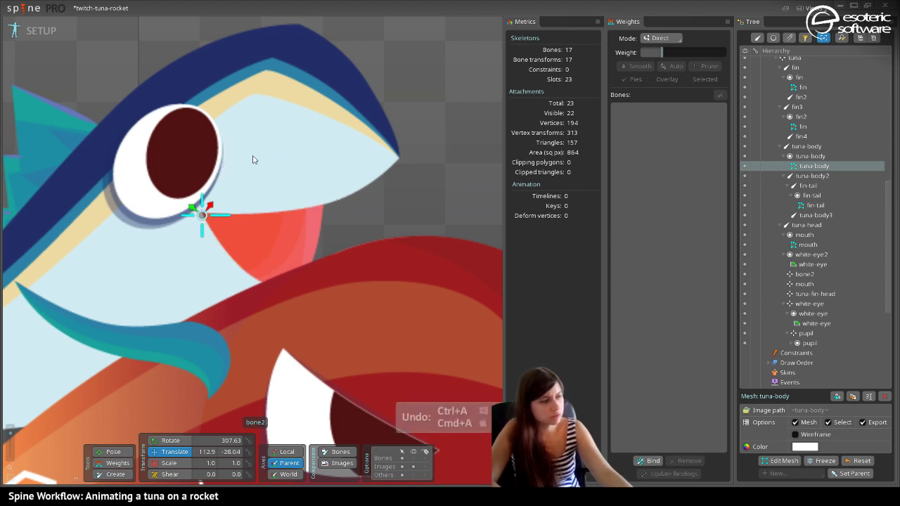
pyautogui.click(296, 146)
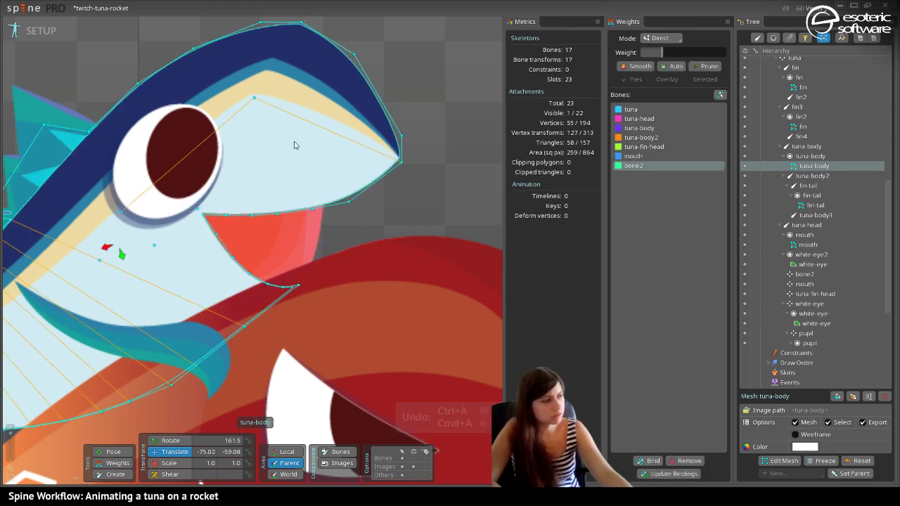
pyautogui.hotkey('ctrl', 'shift', 'z')
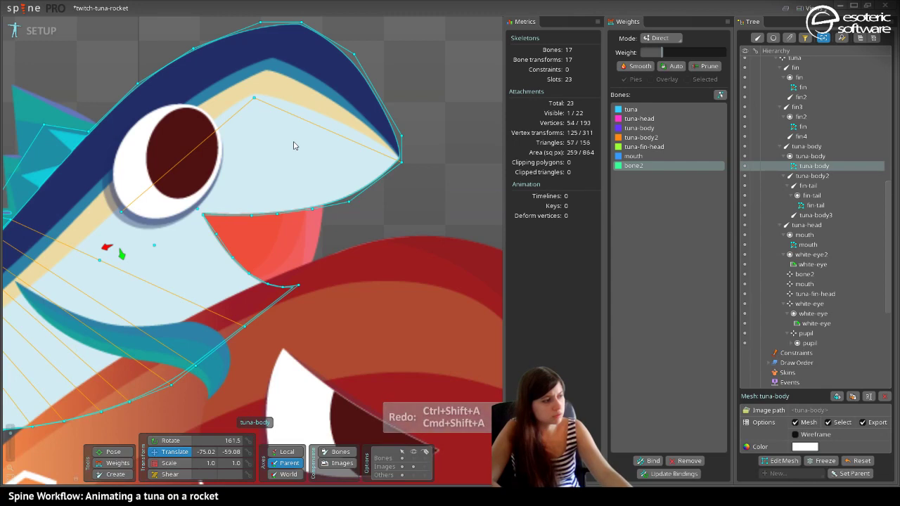
pyautogui.hotkey('ctrl', 'z')
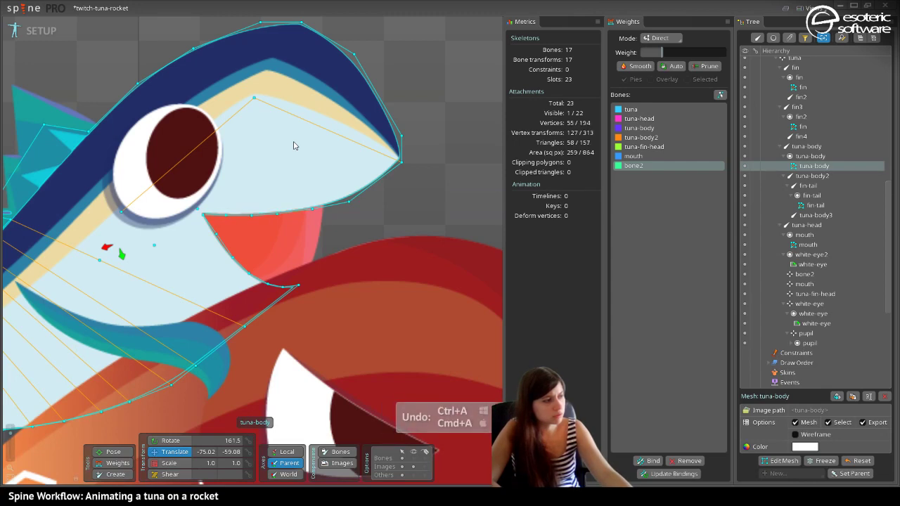
pyautogui.hotkey('ctrl', 'shift', 'z')
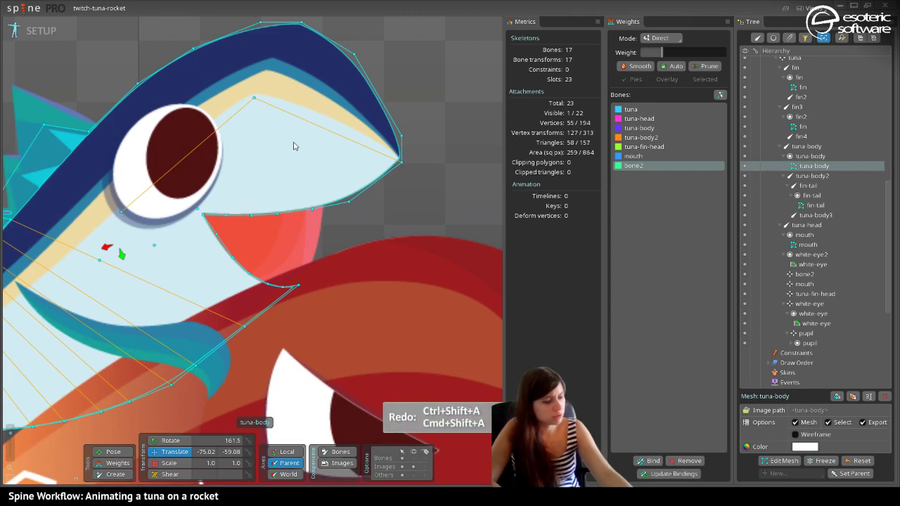
# Save the project and deselect the tuna-body mesh.
pyautogui.hotkey('ctrl', 's')
pyautogui.scroll(-5, 286, 161)
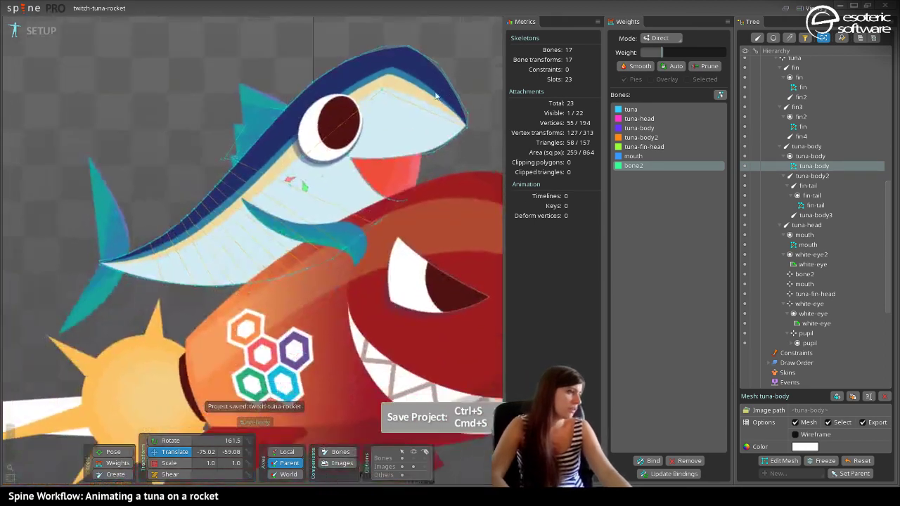
pyautogui.press('space')
pyautogui.scroll(-5, 318, 206)
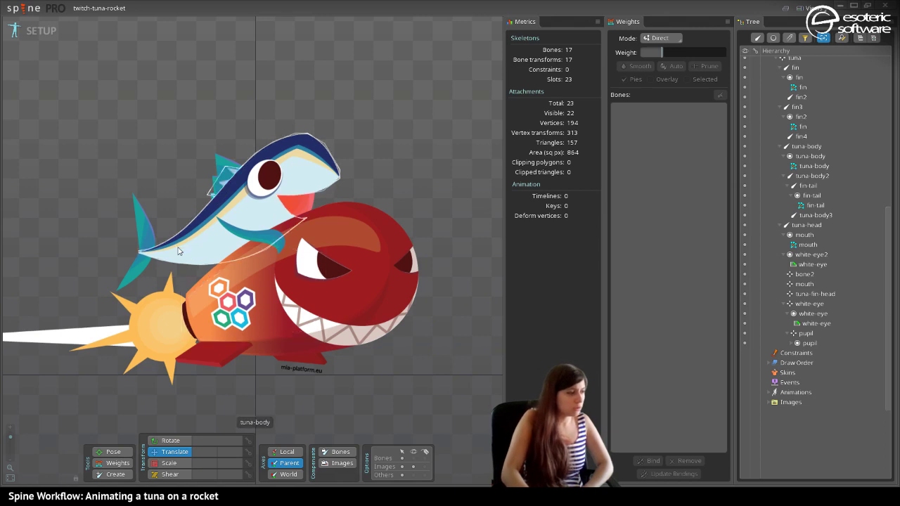
# Try moving the tuna-body2 bone forward to test the tail deformation, and undo the move.
pyautogui.moveTo(187, 255); pyautogui.dragTo(249, 257)
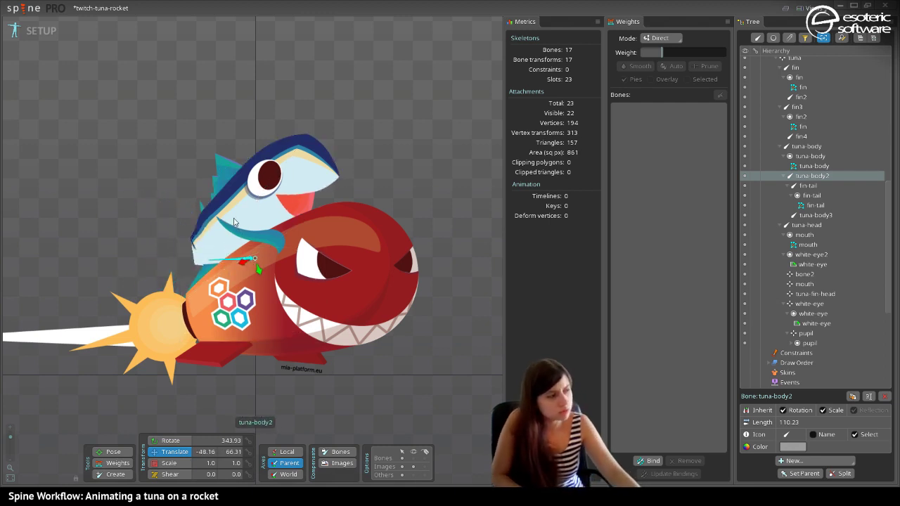
pyautogui.hotkey('ctrl', 'z')
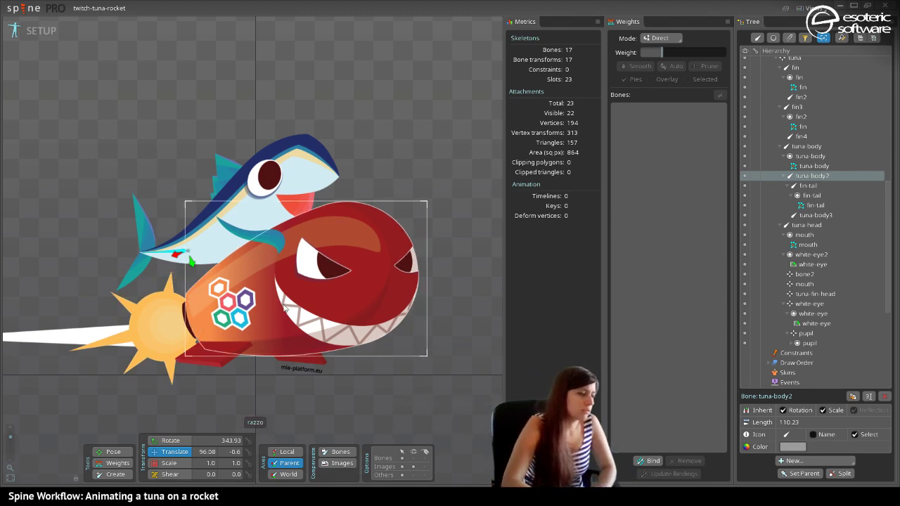
pyautogui.scroll(1, 310, 272)
pyautogui.scroll(-2, 310, 273)
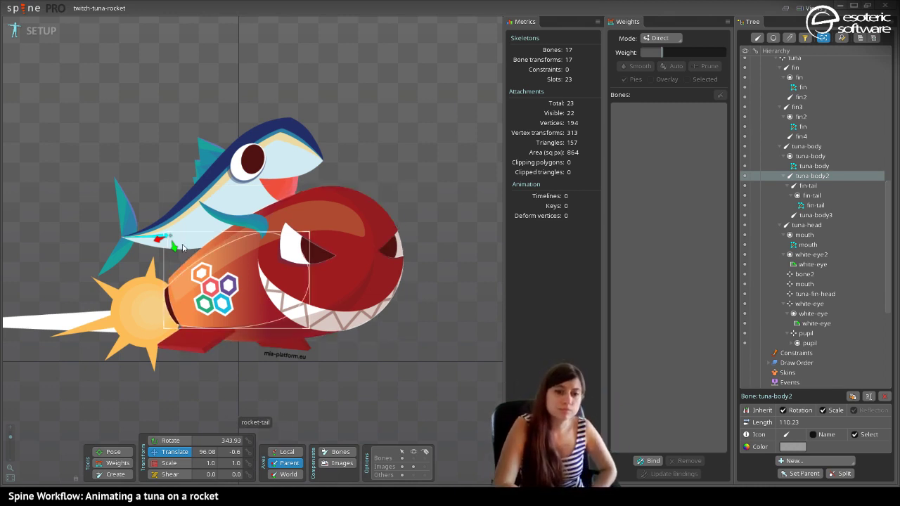
# Show the bones in the viewport and select the root bone.
pyautogui.moveTo(186, 282); pyautogui.dragTo(237, 224)
pyautogui.click(413, 461)
pyautogui.moveTo(314, 350); pyautogui.dragTo(353, 401)
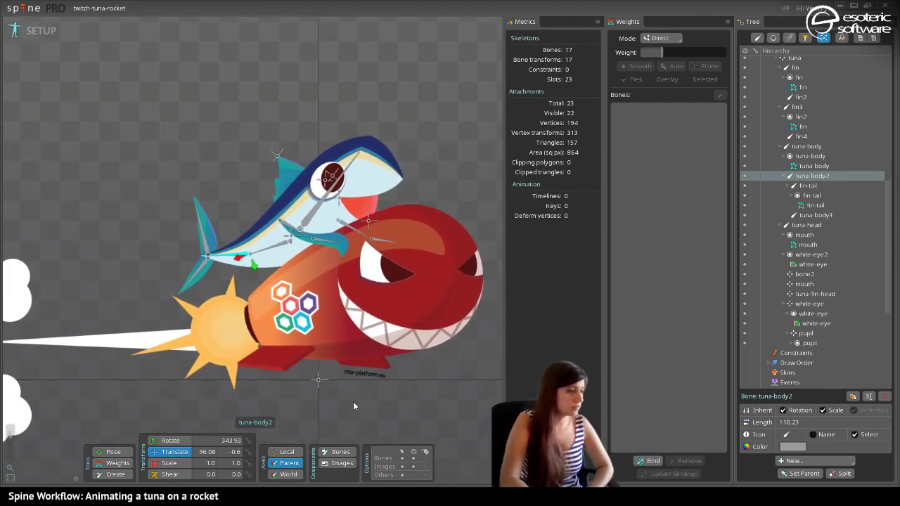
pyautogui.click(322, 379)
pyautogui.scroll(2, 291, 387)
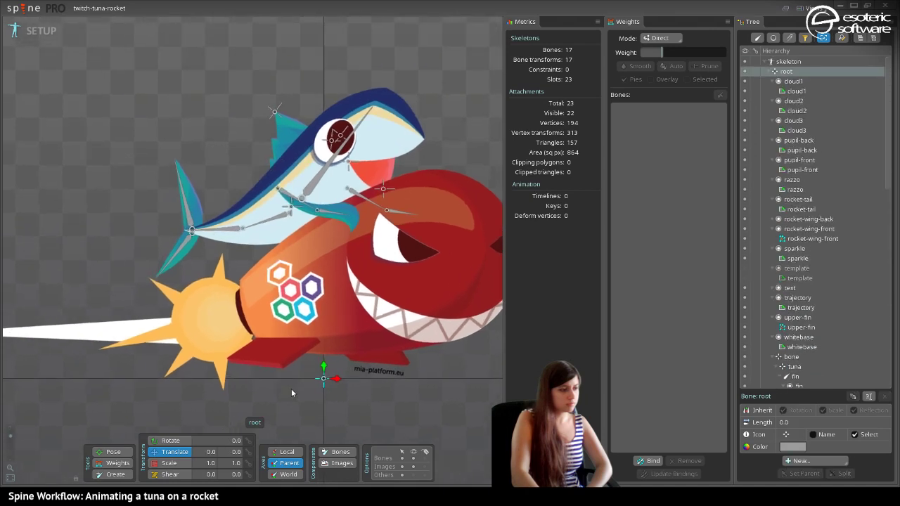
# Try creating a zero-length bone under root at the rocket's rear, and undo it.
pyautogui.moveTo(422, 377); pyautogui.dragTo(327, 431)
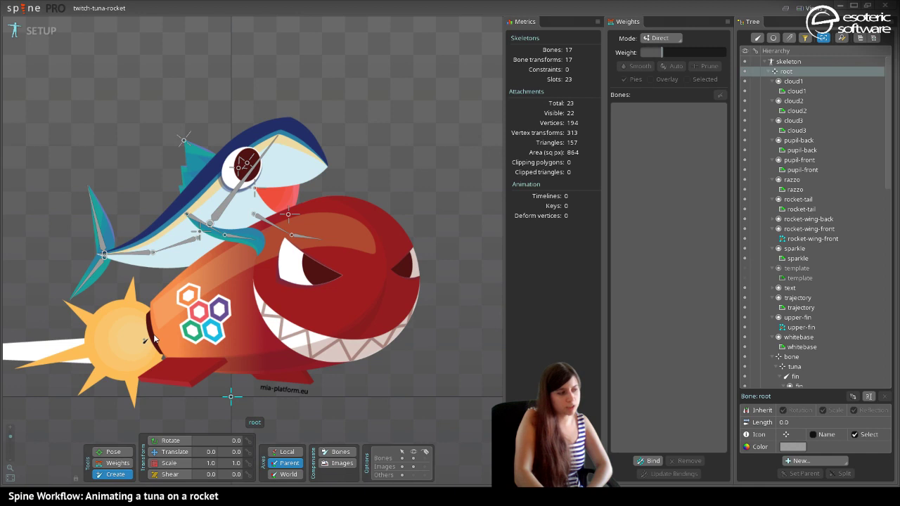
pyautogui.click(145, 339)
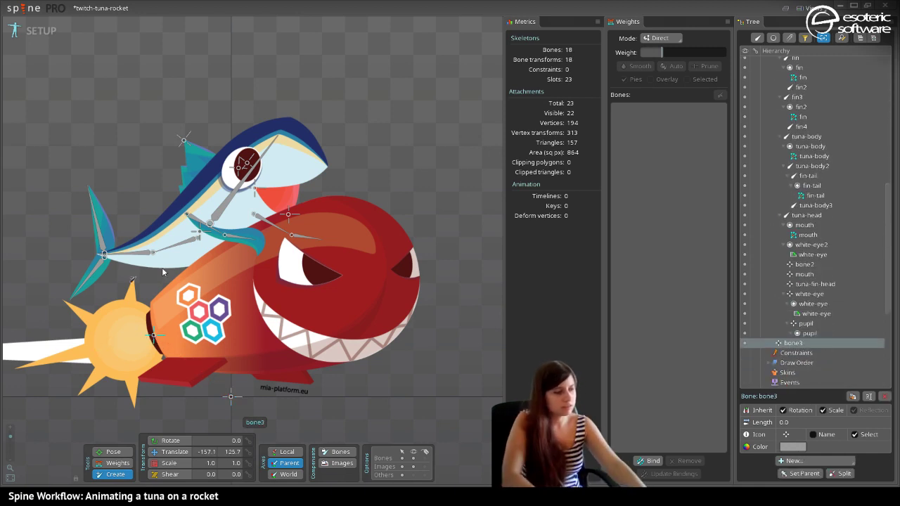
pyautogui.hotkey('ctrl', 'z')
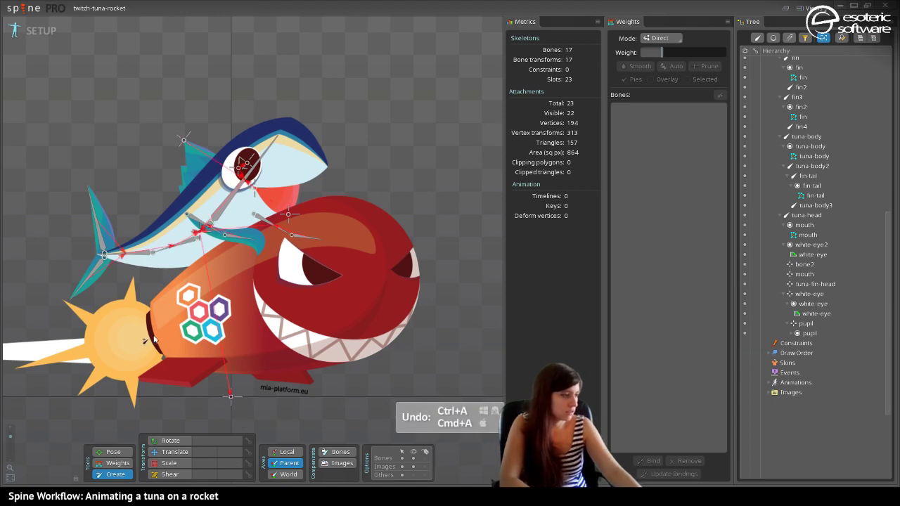
# Create a bone about 497 long under root from the rocket's rear to its front eye, and move it to about -159, 132.3.
pyautogui.click(231, 394)
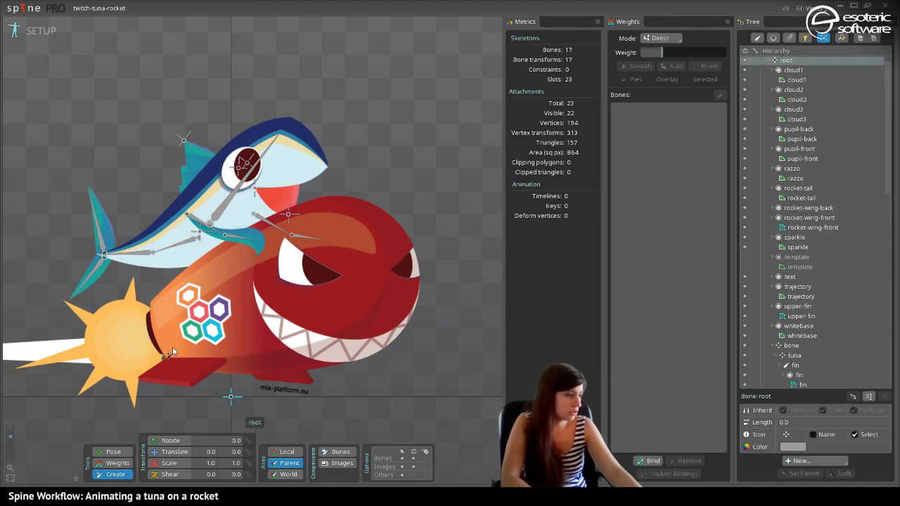
pyautogui.moveTo(187, 328); pyautogui.dragTo(387, 267)
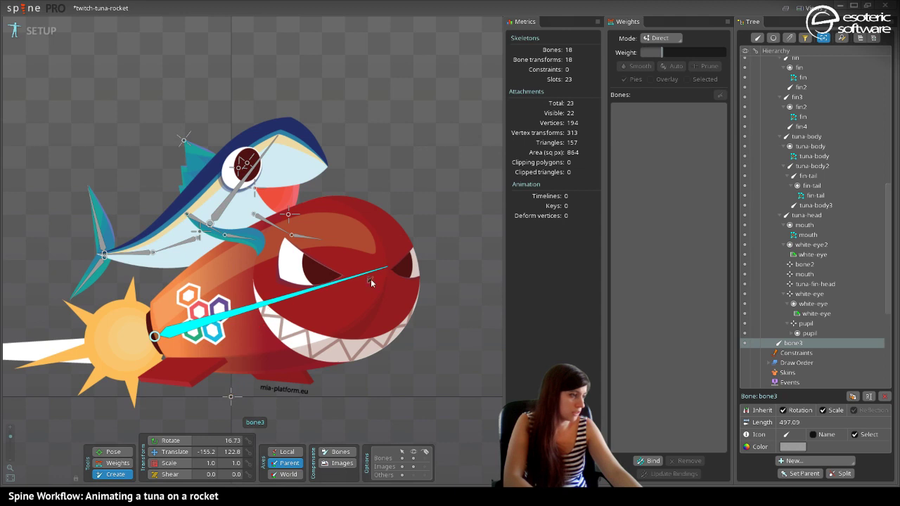
pyautogui.click(169, 456)
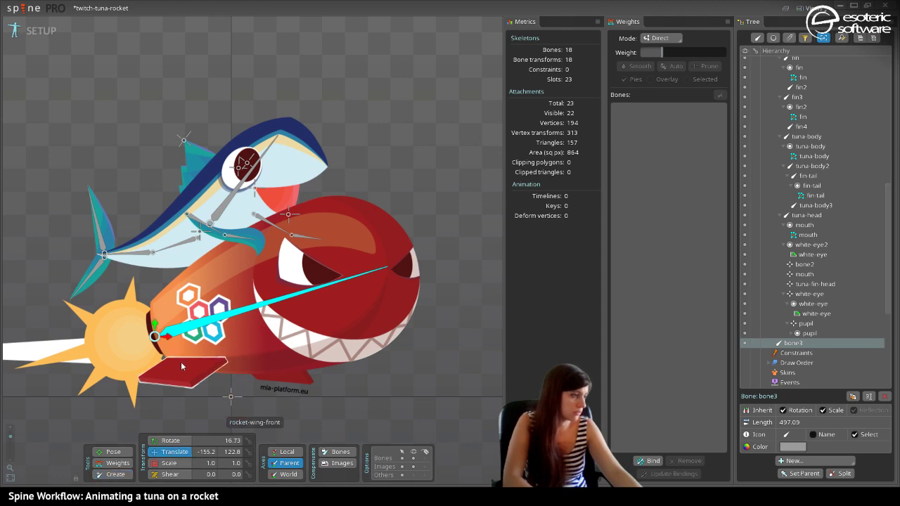
pyautogui.moveTo(181, 332); pyautogui.dragTo(179, 327)
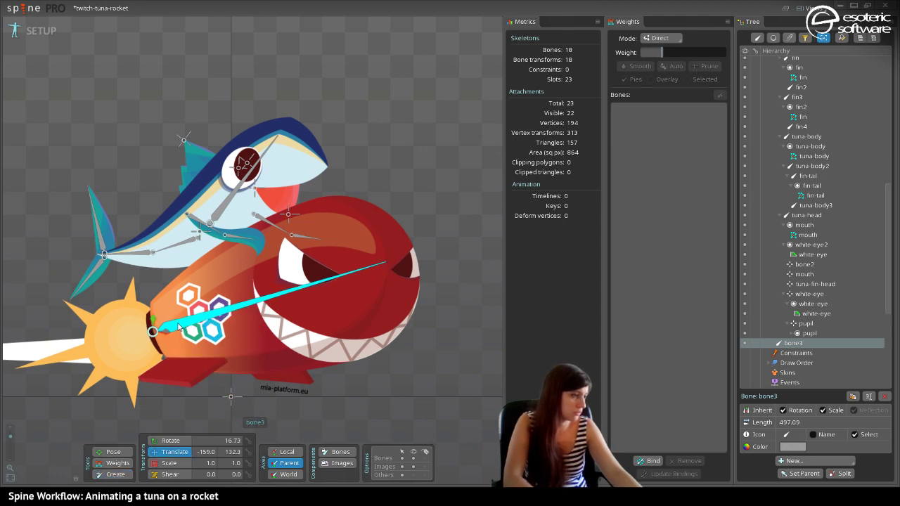
# Rename the new rocket body bone as rocket.
pyautogui.click(798, 344)
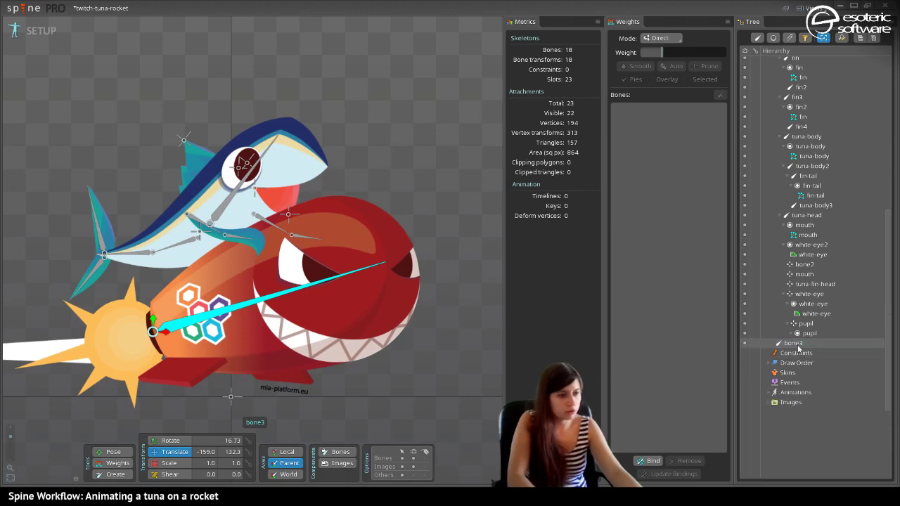
pyautogui.doubleClick(799, 344)
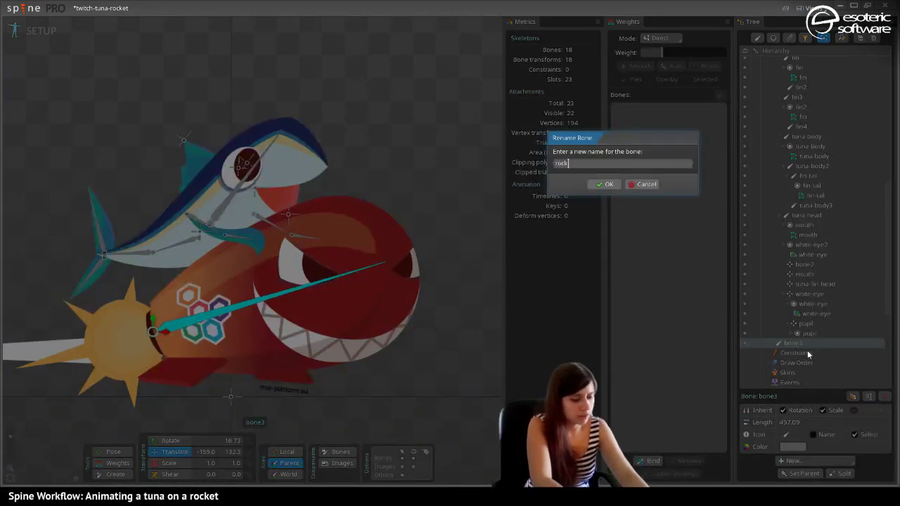
pyautogui.press('Return')
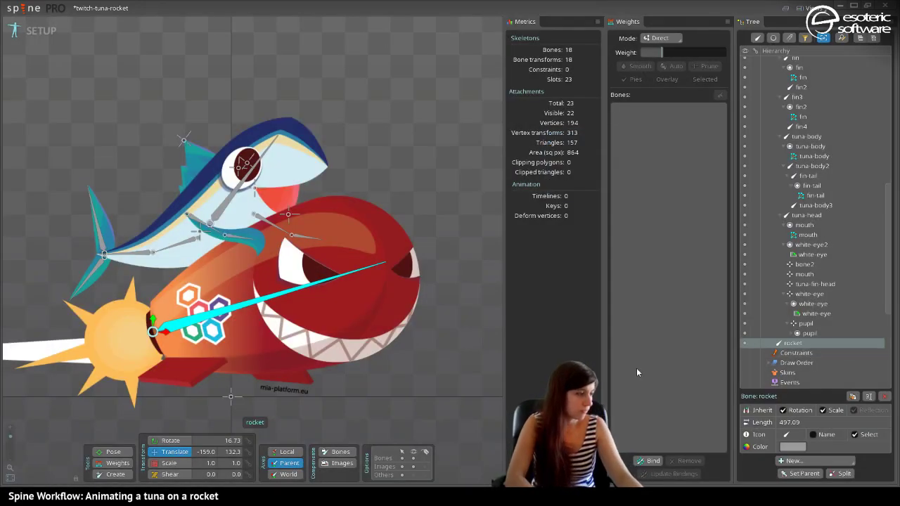
# Create a zero-length bone under rocket, just in front of the nose, at about 579.6, 6.1.
pyautogui.moveTo(312, 407); pyautogui.dragTo(286, 380)
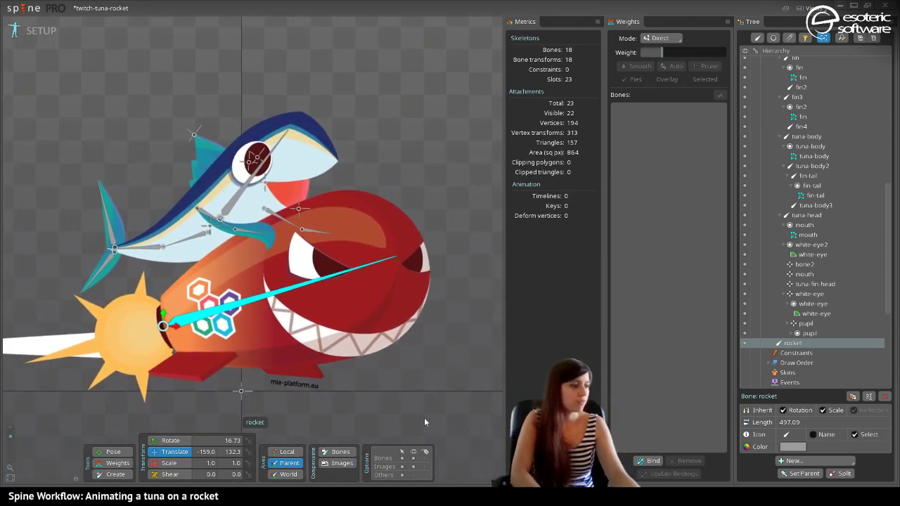
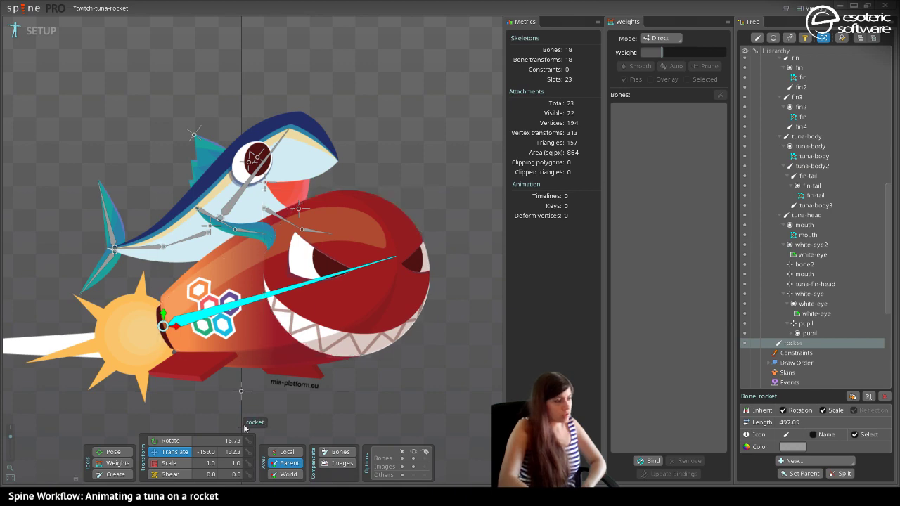
pyautogui.moveTo(175, 280); pyautogui.dragTo(310, 221)
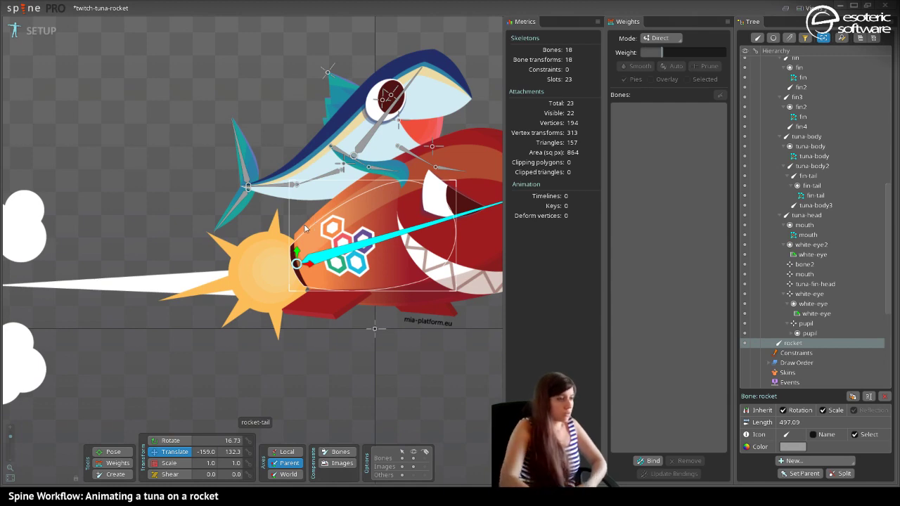
pyautogui.moveTo(304, 228); pyautogui.dragTo(111, 274)
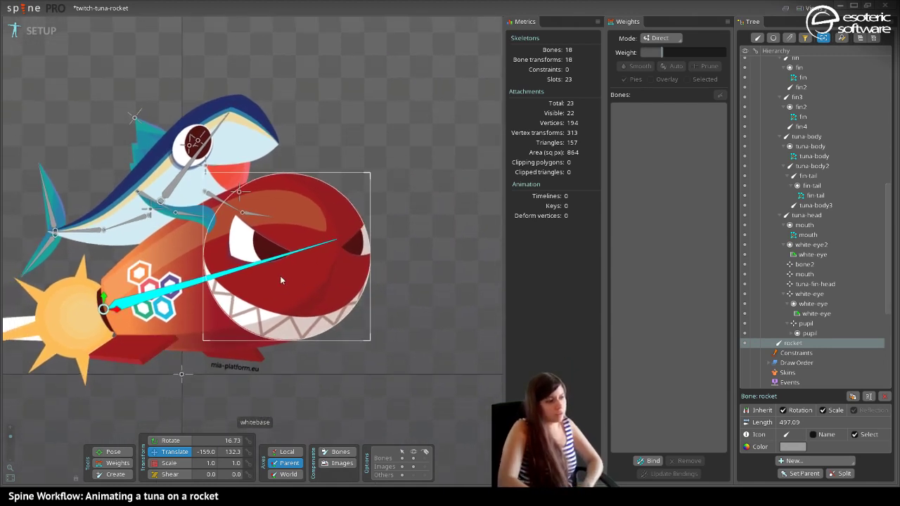
pyautogui.moveTo(279, 275); pyautogui.dragTo(274, 222)
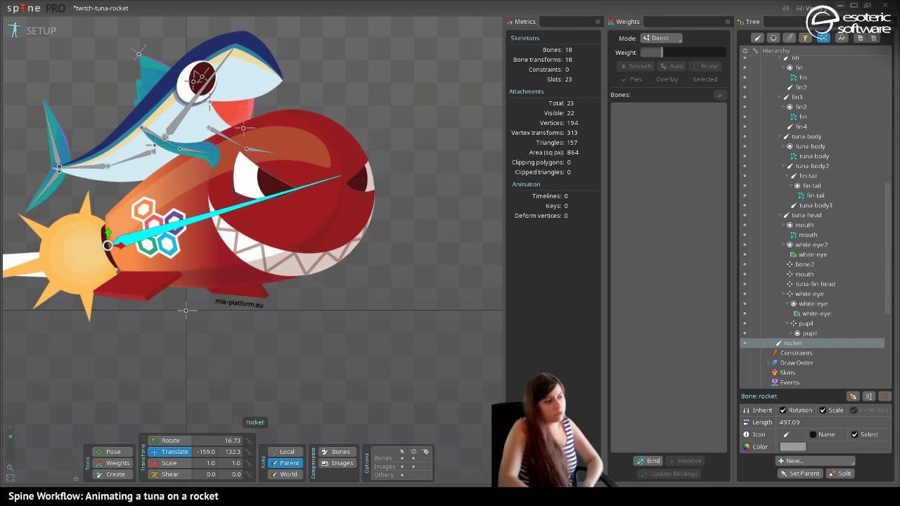
pyautogui.press('x')
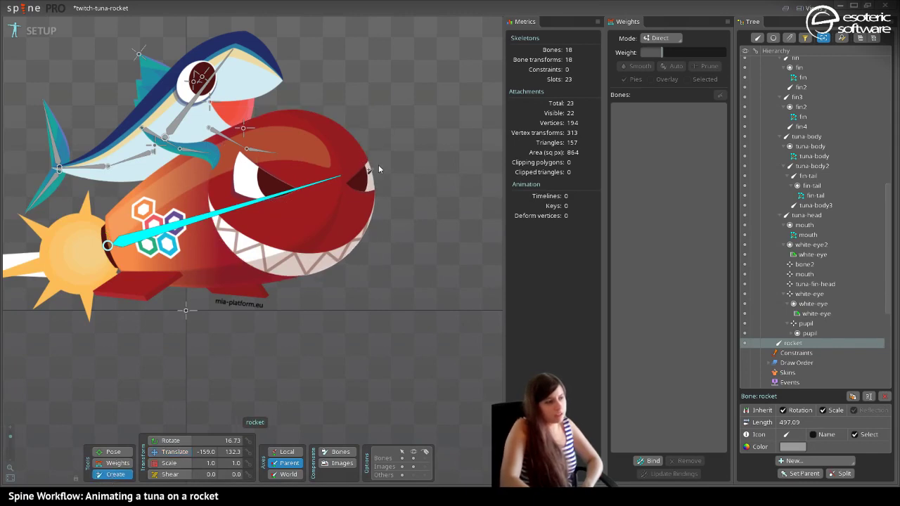
pyautogui.click(380, 159)
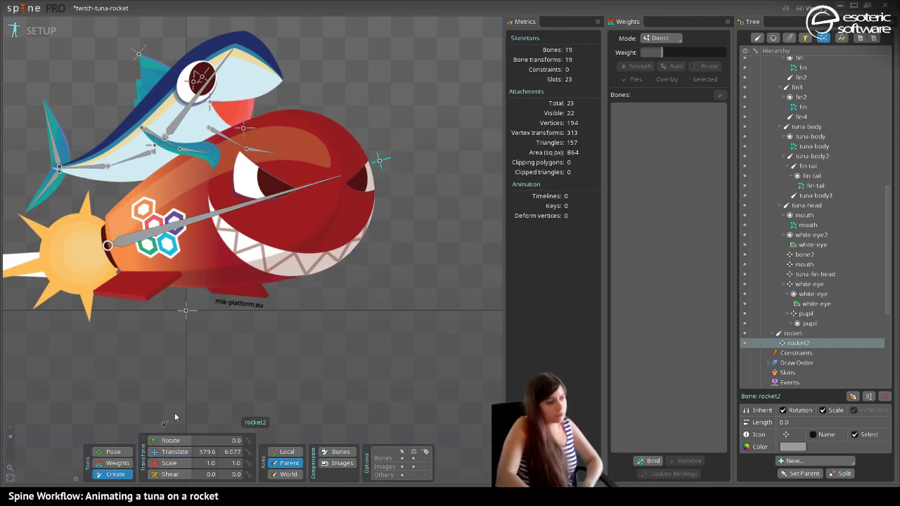
# Create another zero-length bone under the nose bone, on the sparkle behind the rocket, and place it at about -618.4, -5.8.
pyautogui.moveTo(181, 374); pyautogui.dragTo(242, 394)
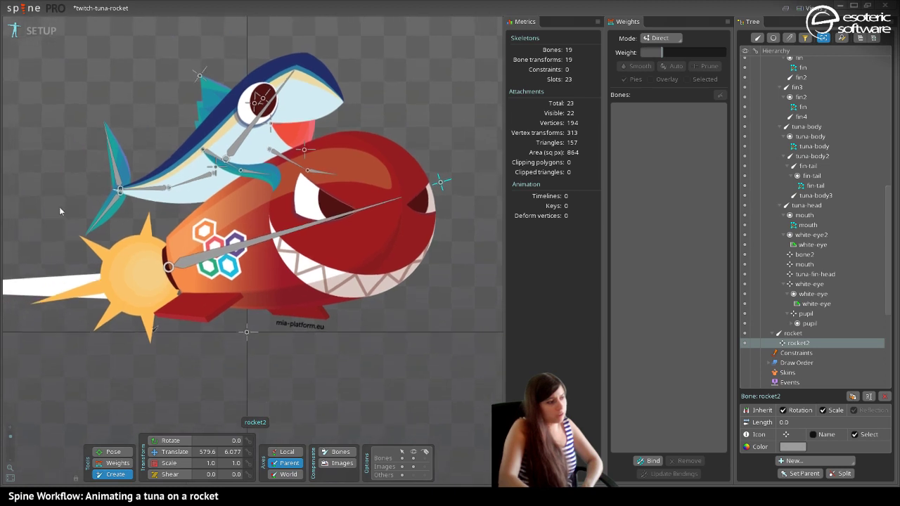
pyautogui.click(152, 273)
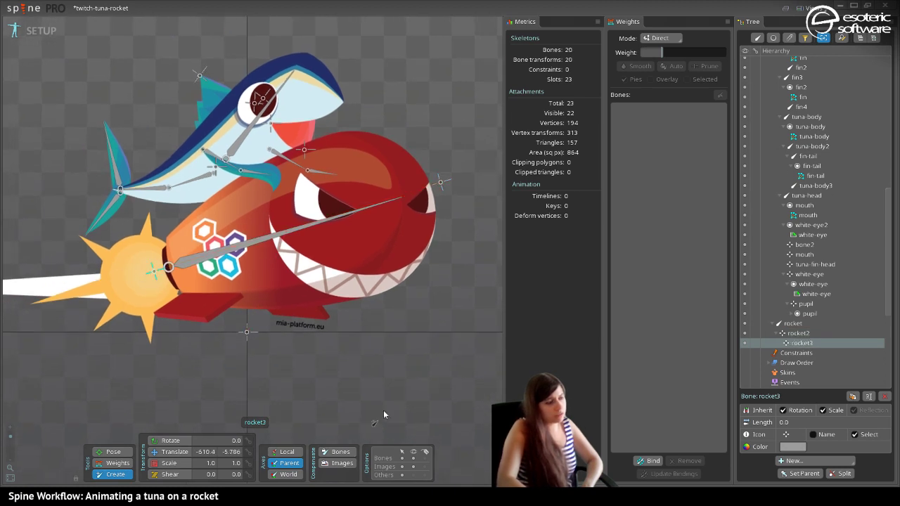
pyautogui.click(154, 457)
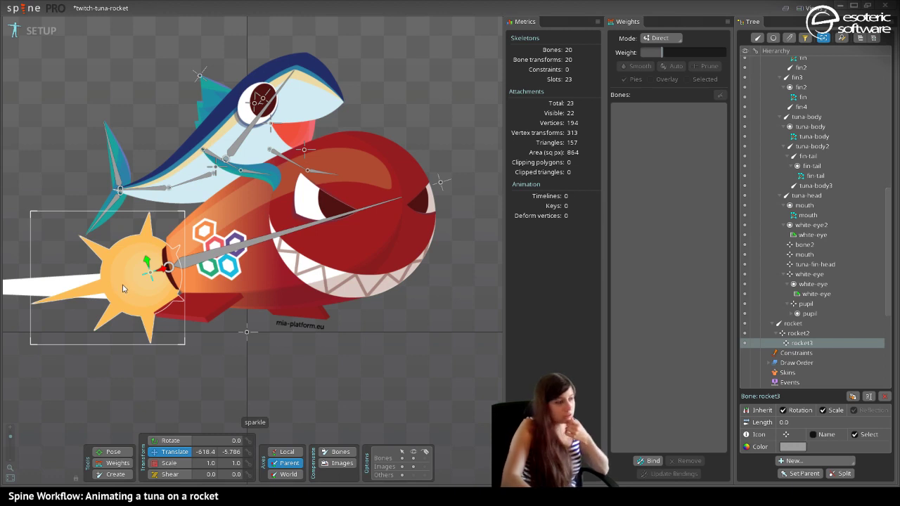
pyautogui.click(113, 475)
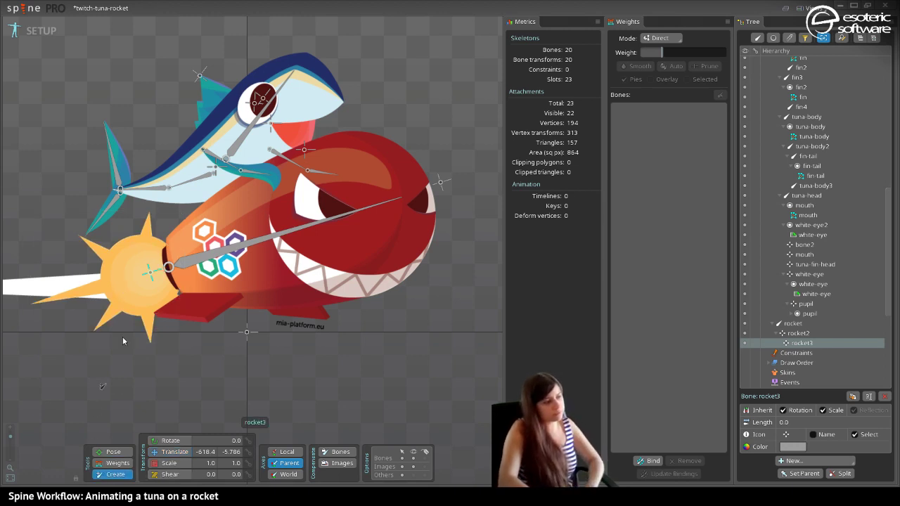
pyautogui.click(171, 452)
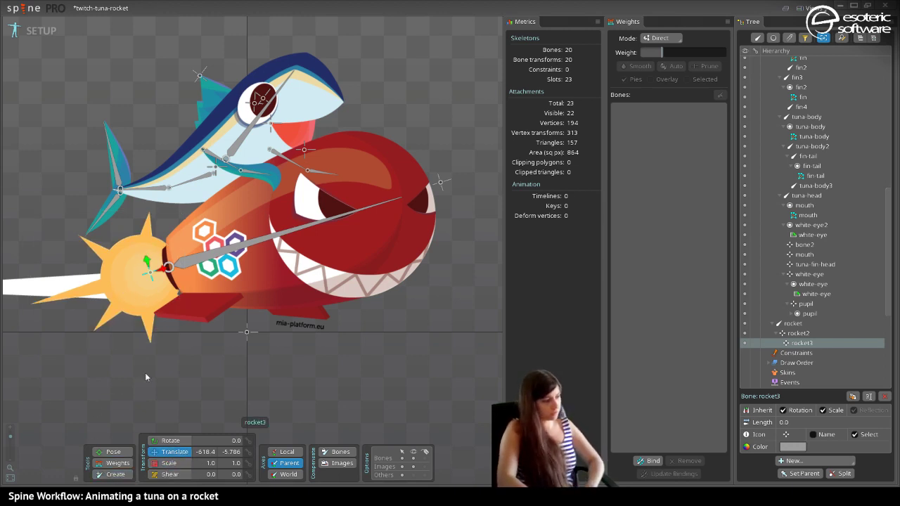
# Set the parent of the sparkle slot to the new bone behind the rocket.
pyautogui.click(144, 278)
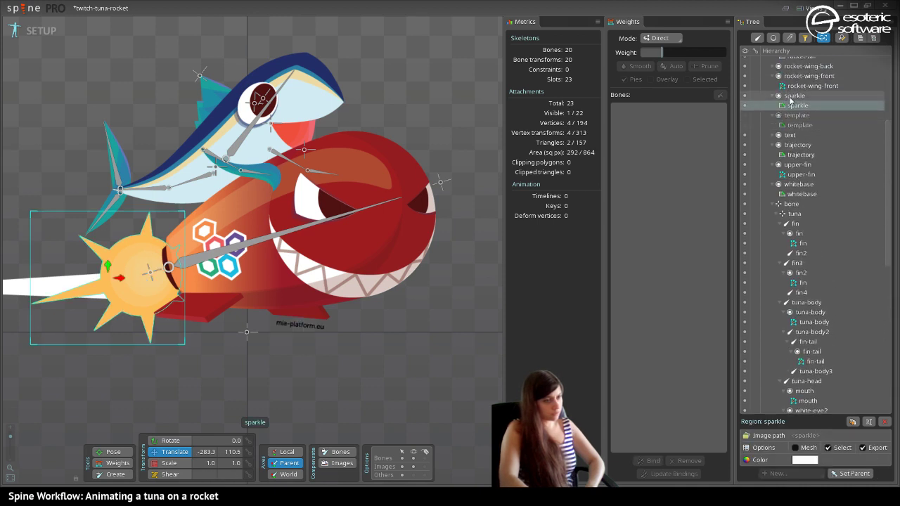
pyautogui.press('p')
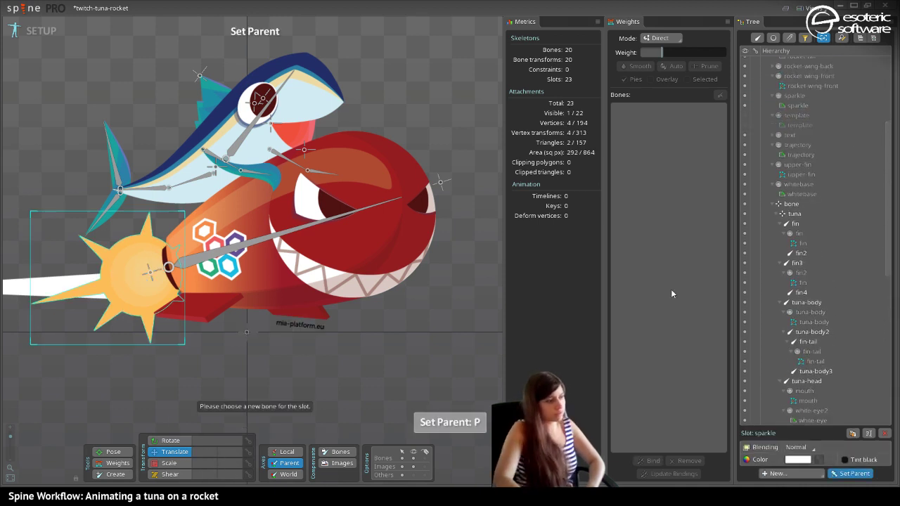
pyautogui.click(150, 275)
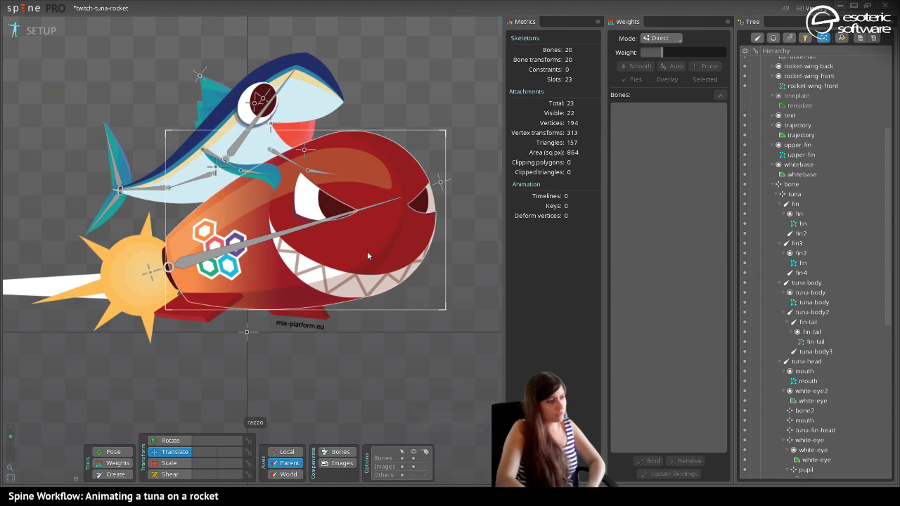
# Try moving the rocket2 bone in front of the nose slightly, and undo the move.
pyautogui.moveTo(442, 181); pyautogui.dragTo(462, 243)
pyautogui.click(458, 233)
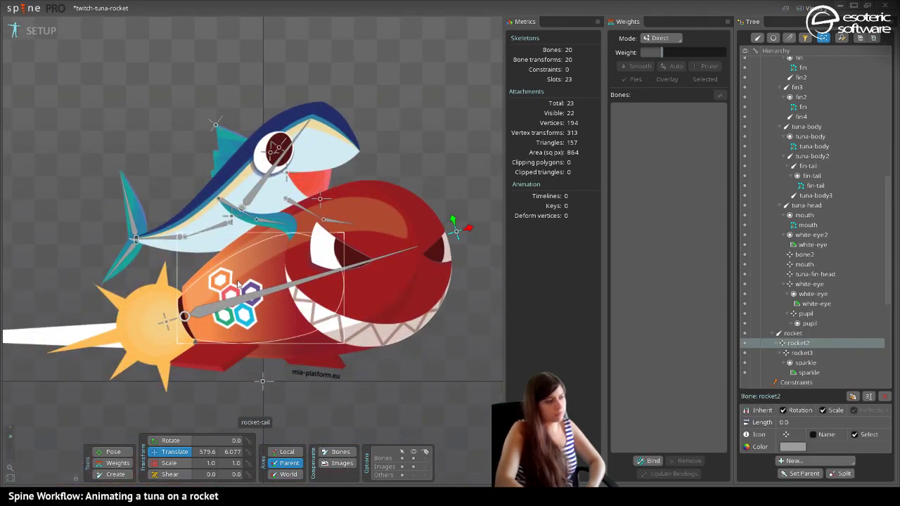
pyautogui.click(227, 303)
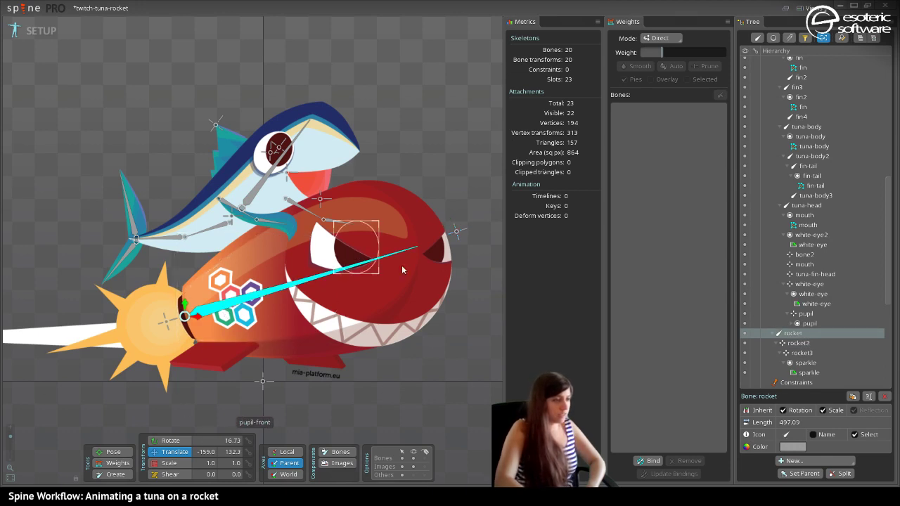
pyautogui.click(457, 233)
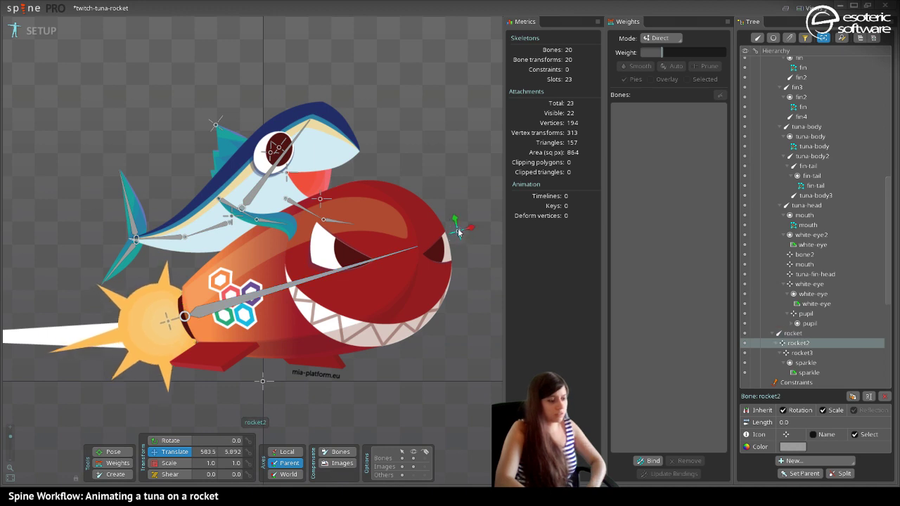
pyautogui.hotkey('ctrl', 'z')
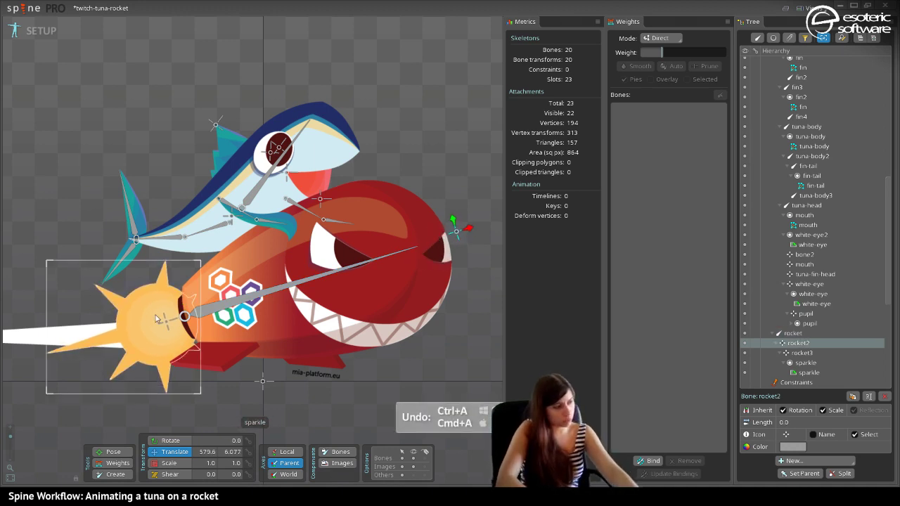
# Reparent the rocket3 bone at the sparkle to rocket, and move the rocket2 bone to about 578.3, -1.5.
pyautogui.click(204, 310)
pyautogui.press('p')
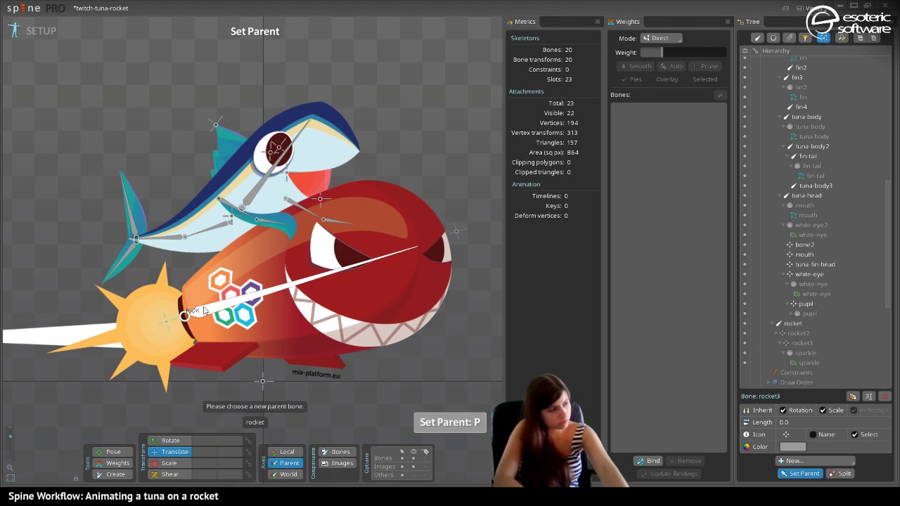
pyautogui.click(204, 310)
pyautogui.click(457, 232)
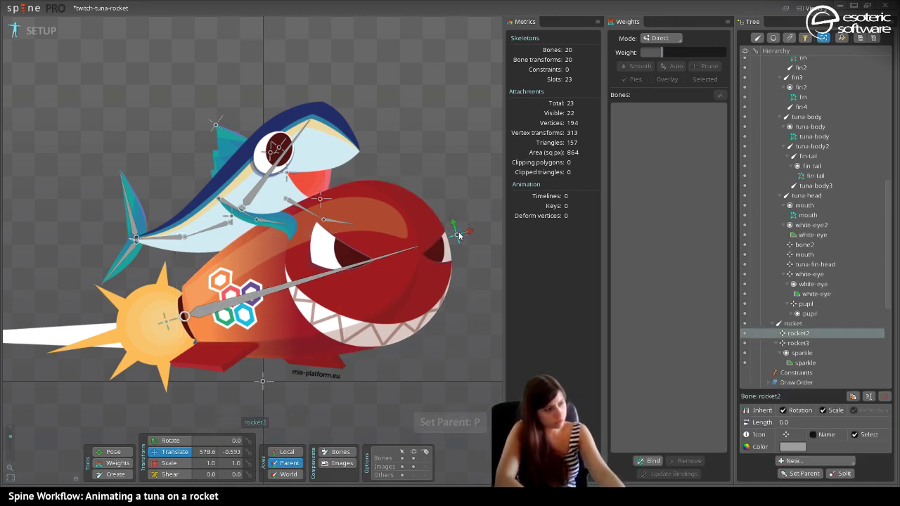
pyautogui.moveTo(457, 236); pyautogui.dragTo(457, 236)
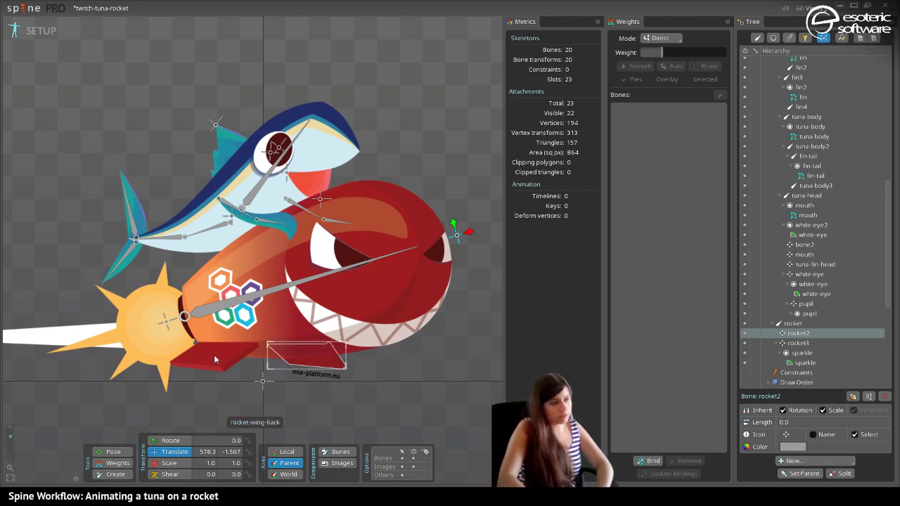
# Add a transform constraint named rocket-inv on rocket3 targeting rocket2, with translate mix -100 and all other mixes 0, and save the project.
pyautogui.click(166, 320)
pyautogui.click(786, 460)
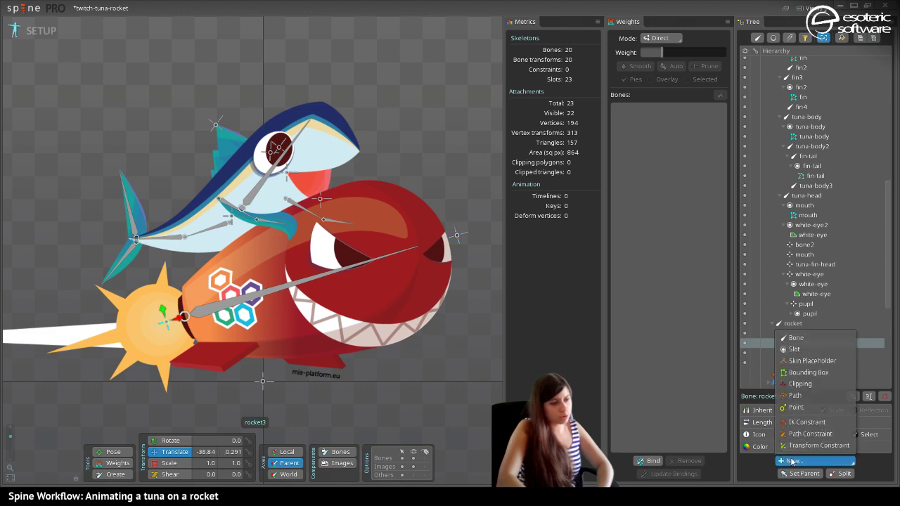
pyautogui.click(798, 447)
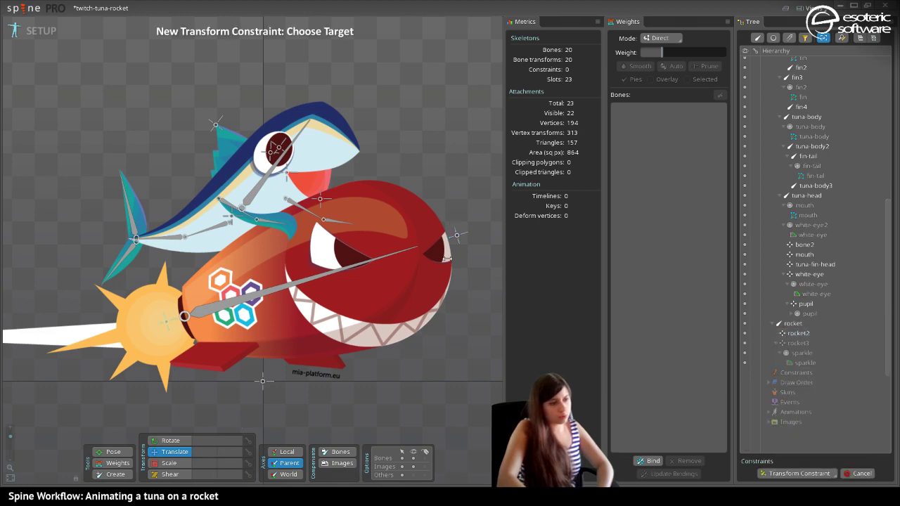
pyautogui.click(456, 235)
pyautogui.click(577, 164)
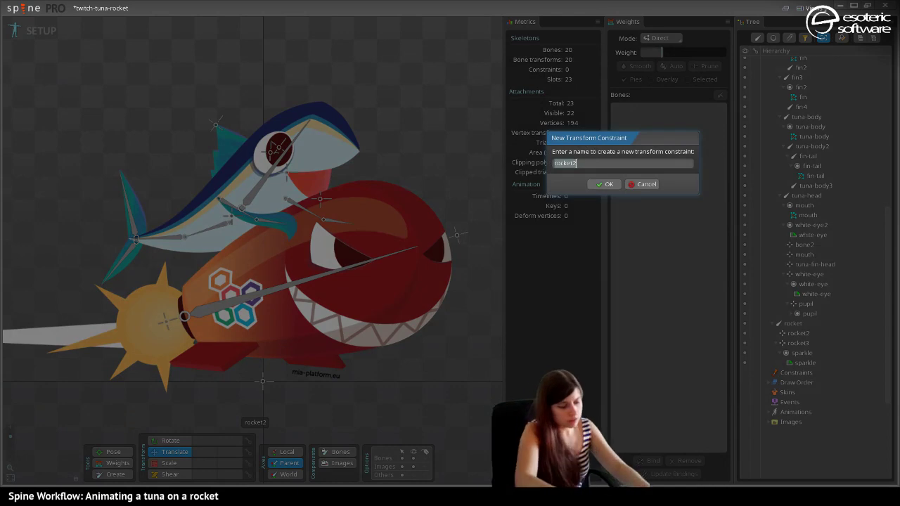
pyautogui.press('End')
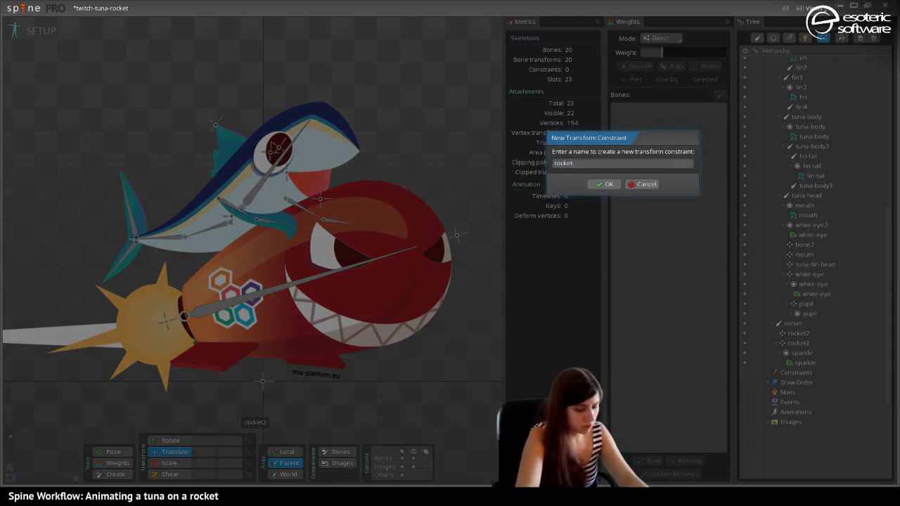
pyautogui.write('-inv')
pyautogui.press('Return')
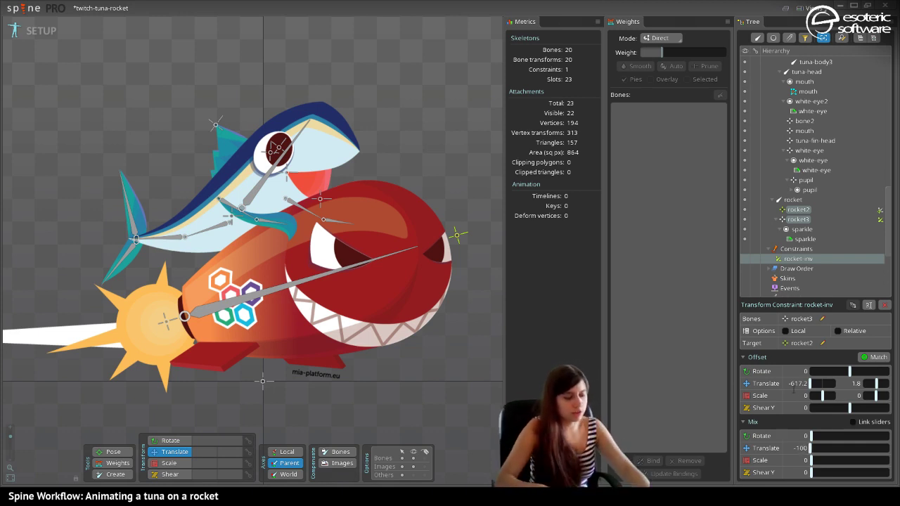
pyautogui.hotkey('ctrl', 's')
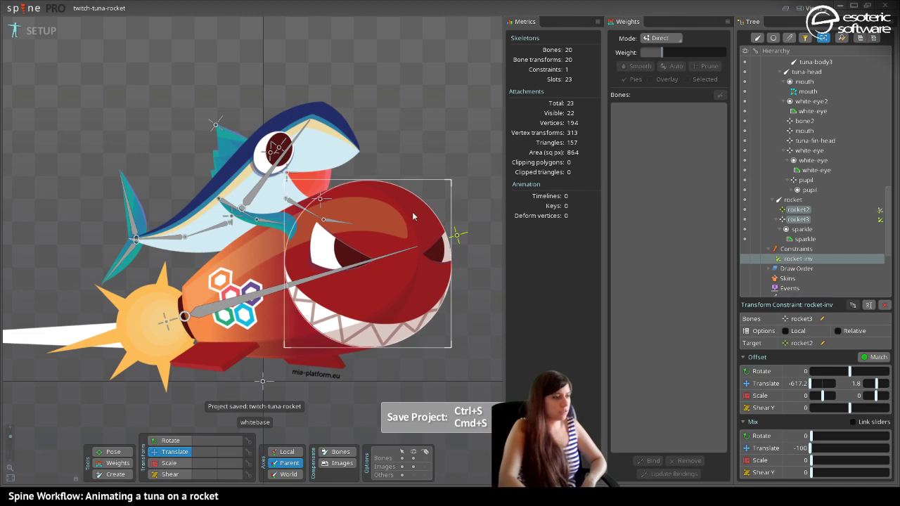
# Test the rocket-inv constraint by moving rocket2 to about 585.4, -37.5, and undo the move.
pyautogui.click(459, 235)
pyautogui.moveTo(458, 235); pyautogui.dragTo(469, 254)
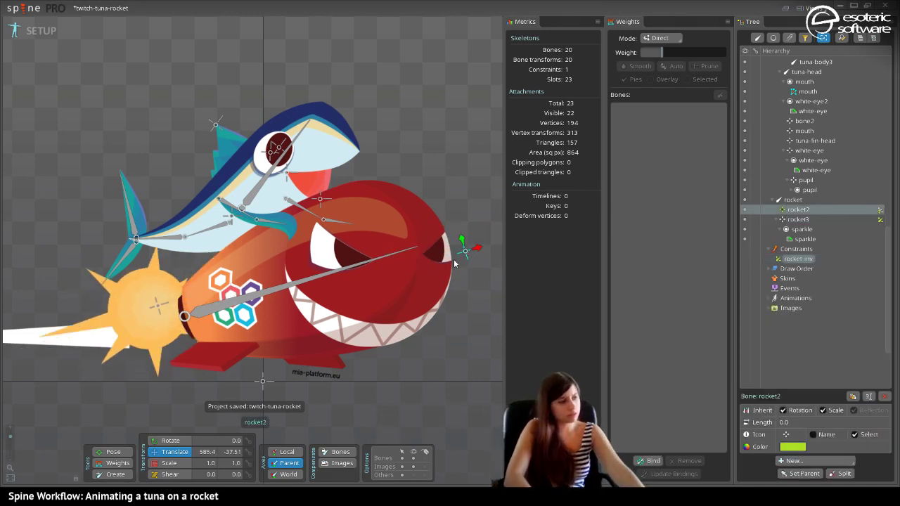
pyautogui.hotkey('ctrl', 'z')
# Switch to animate mode and key the translation of rocket2 at frames 0 and 55.
pyautogui.click(47, 35)
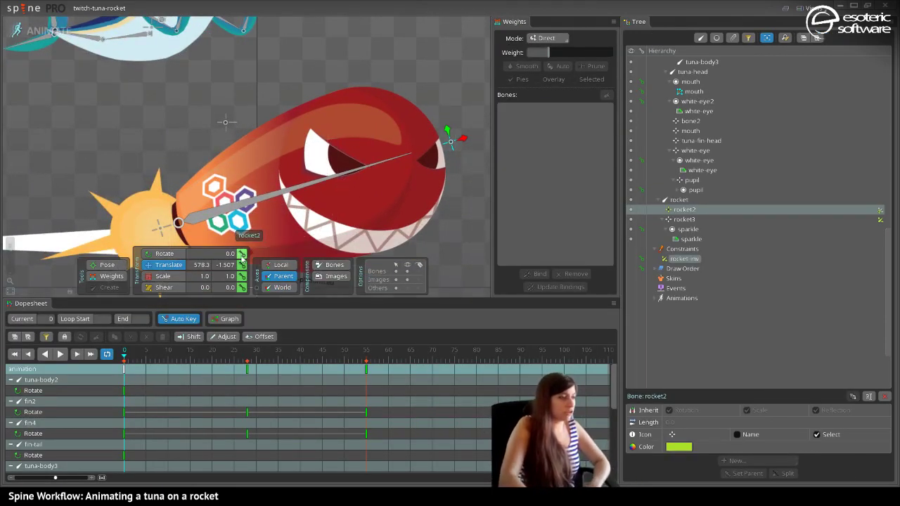
pyautogui.click(241, 265)
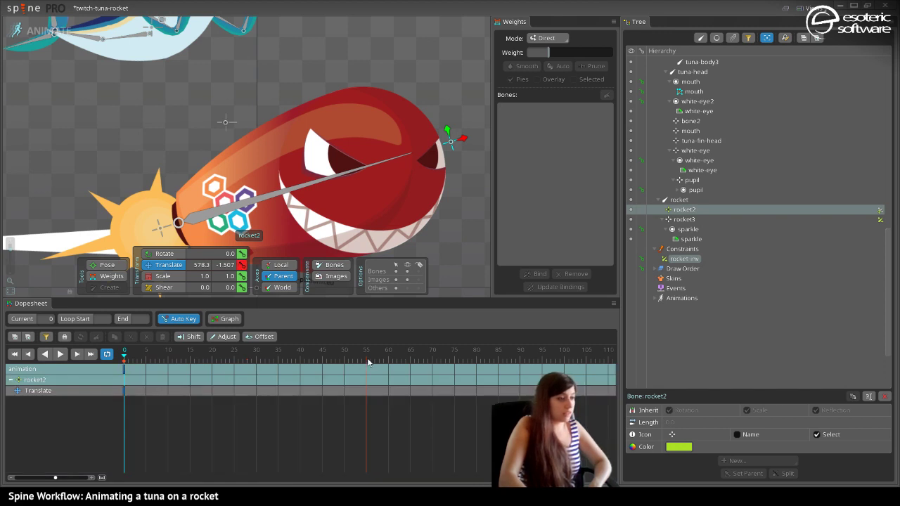
# Key rocket2 at frame 28 with a translation of about 456.2, -136.1, and shift that key to frame 12.
pyautogui.click(247, 352)
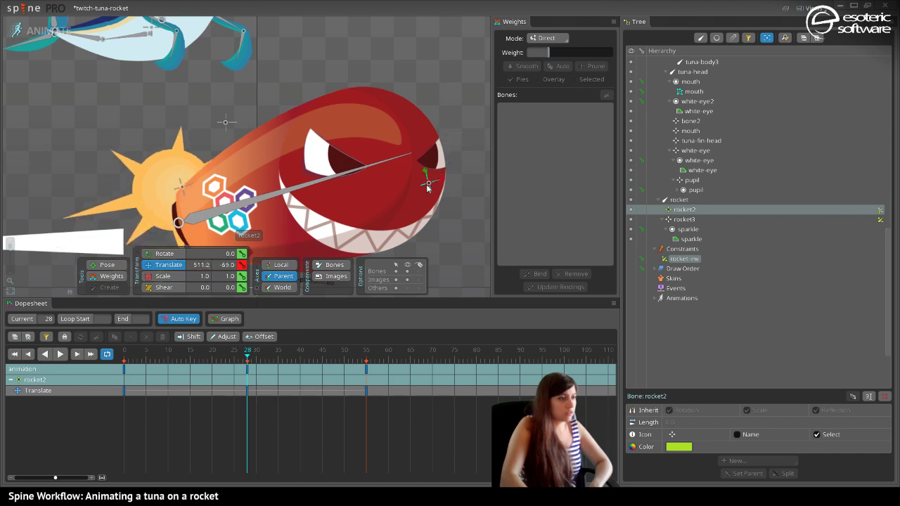
pyautogui.moveTo(419, 212); pyautogui.dragTo(414, 223)
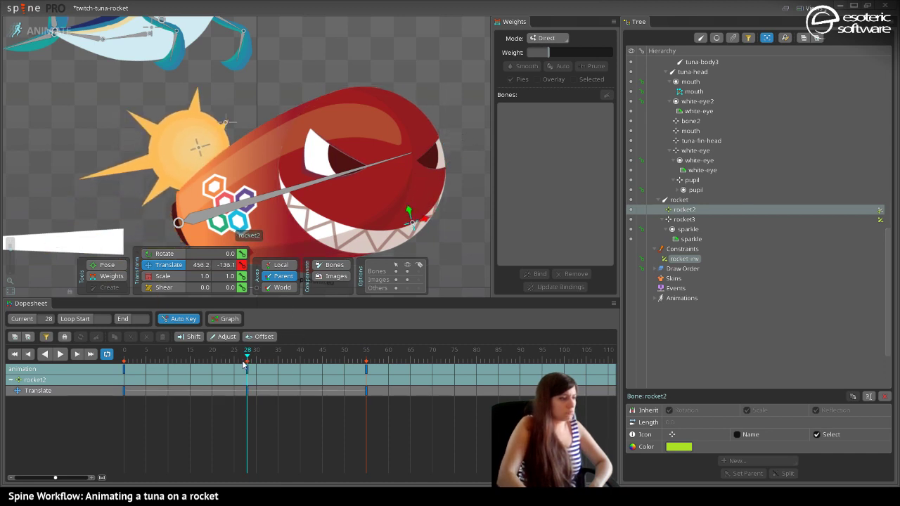
pyautogui.moveTo(242, 378); pyautogui.dragTo(176, 380)
# Key rocket2 at frame 41 with a translation of about 507.7, 150.2, above the rocket's nose.
pyautogui.click(304, 350)
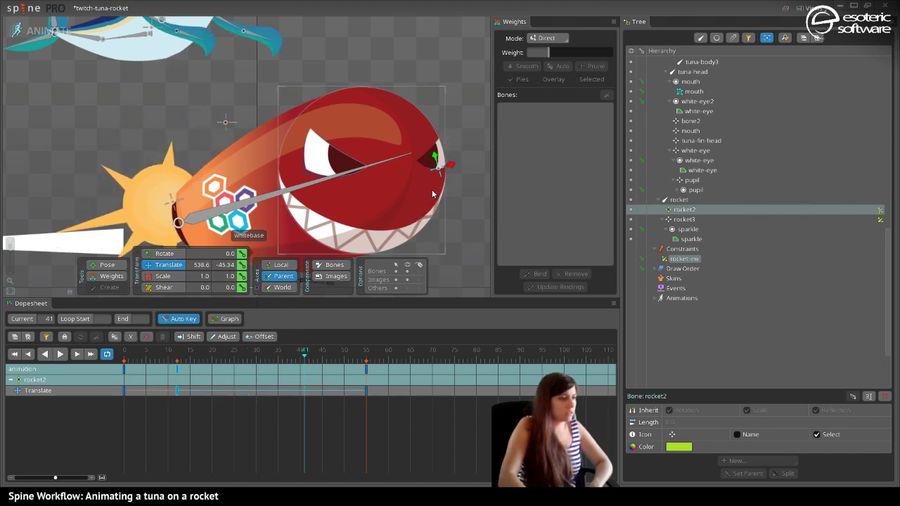
pyautogui.moveTo(439, 171); pyautogui.dragTo(317, 172)
pyautogui.scroll(-3, 317, 173)
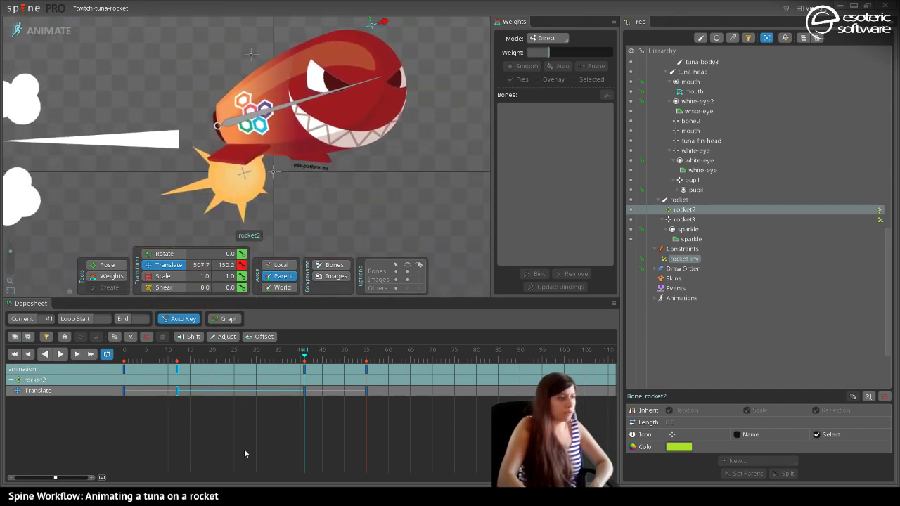
# Key rocket2 at frame 24 with a translation of about 424.5, -17.6 and play back the sparkle movement.
pyautogui.click(60, 353)
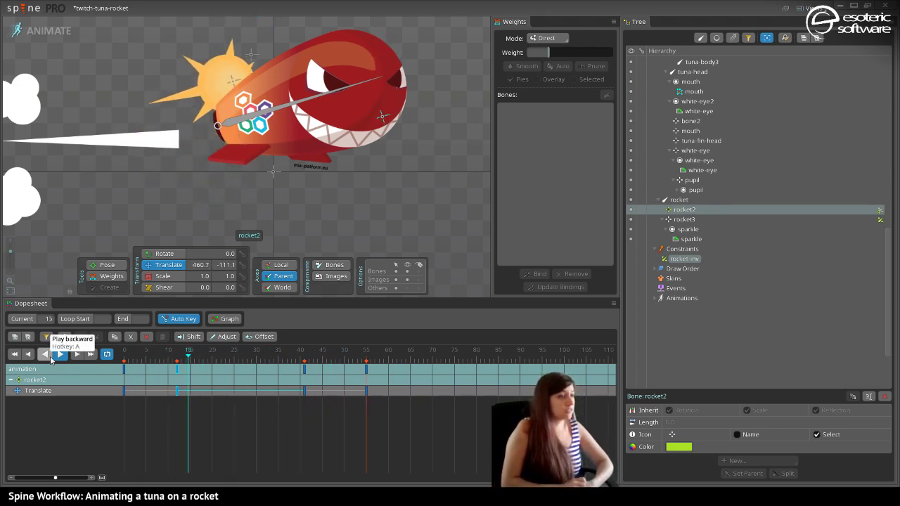
pyautogui.click(229, 360)
pyautogui.moveTo(392, 83); pyautogui.dragTo(374, 87)
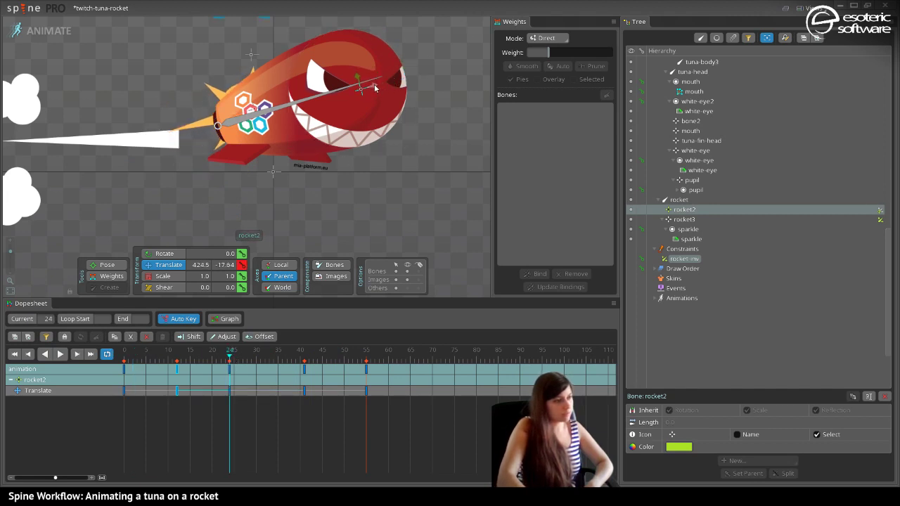
pyautogui.click(61, 354)
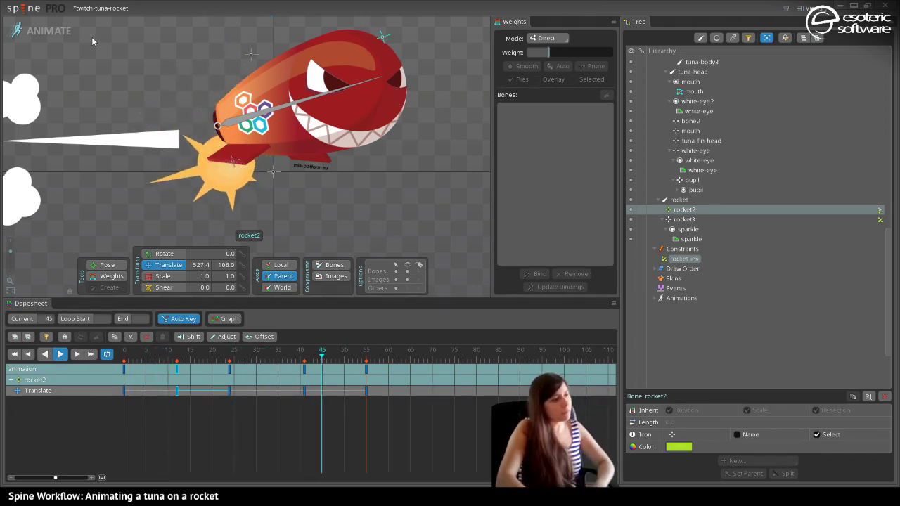
# In setup mode, start a new mesh hull for razzo, tracing its upper back, rear end and underside.
pyautogui.click(32, 33)
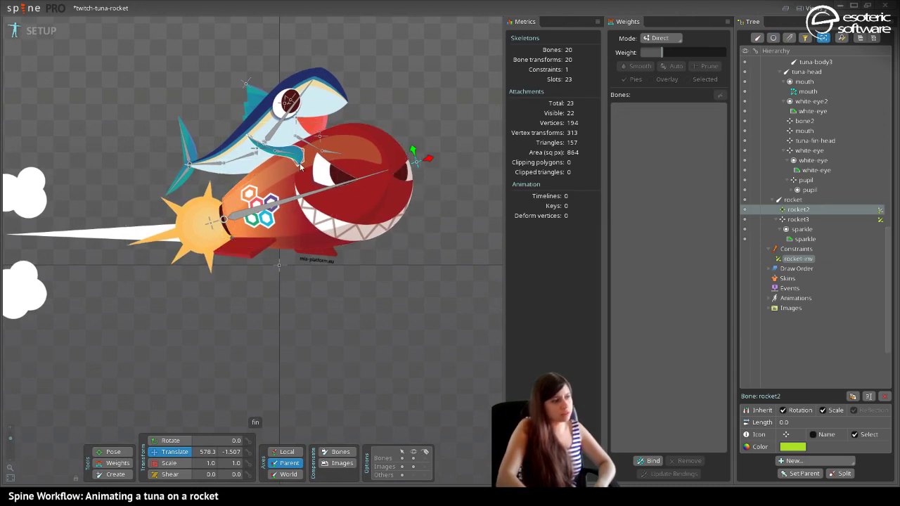
pyautogui.click(301, 166)
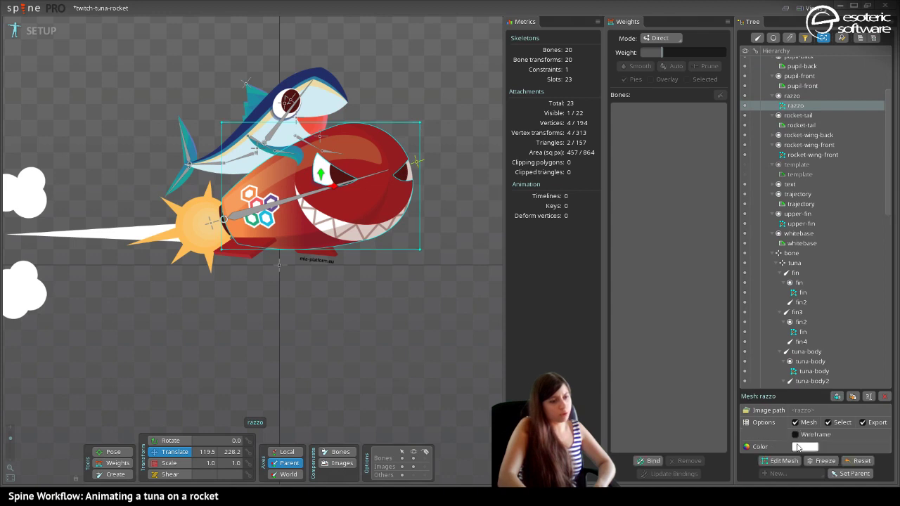
pyautogui.click(784, 460)
pyautogui.scroll(3, 225, 252)
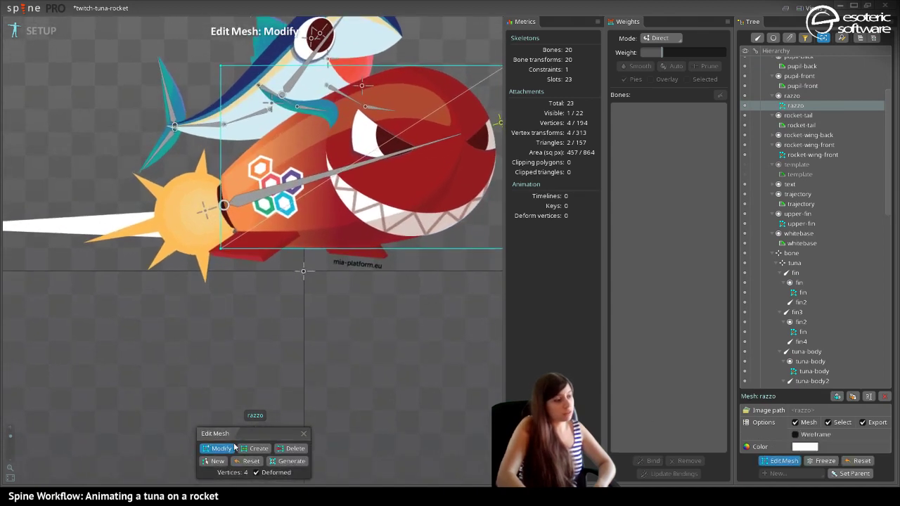
pyautogui.click(213, 461)
pyautogui.moveTo(401, 285)
pyautogui.mouseDown()
pyautogui.moveTo(271, 380)
pyautogui.moveTo(346, 353)
pyautogui.mouseUp()
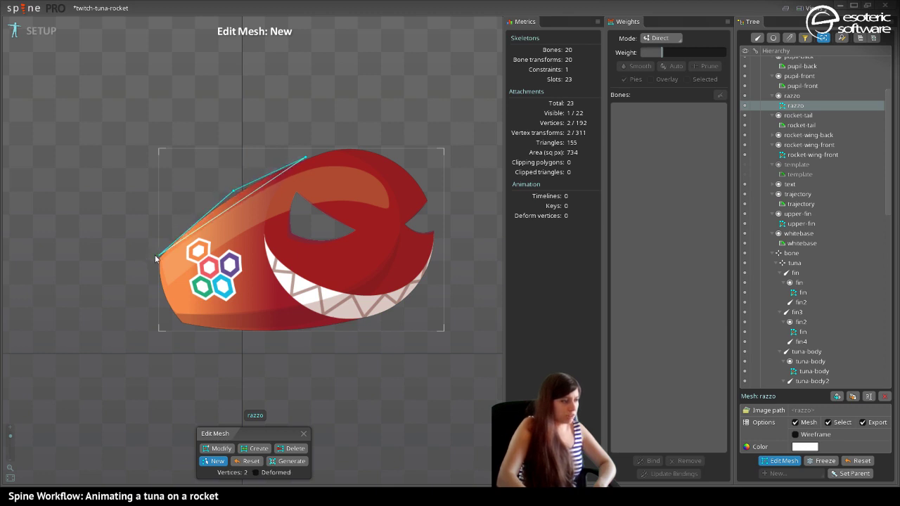
pyautogui.click(150, 258)
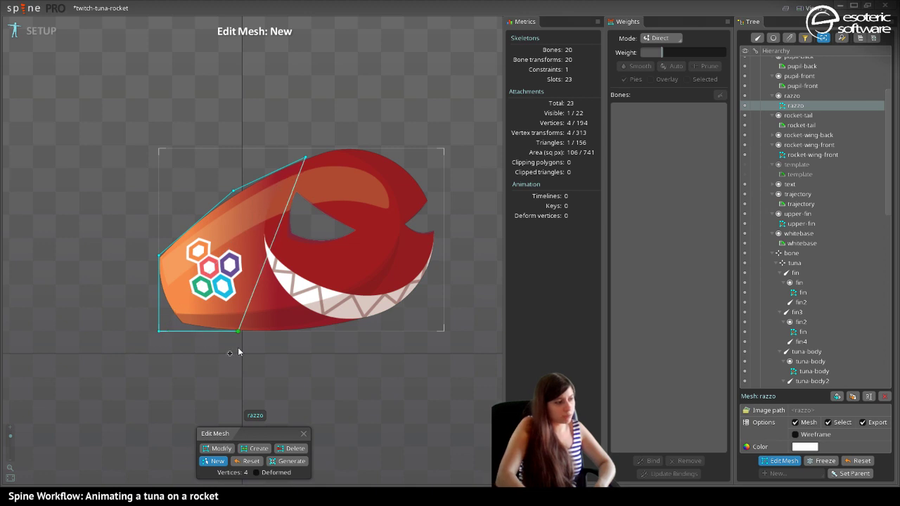
pyautogui.click(177, 343)
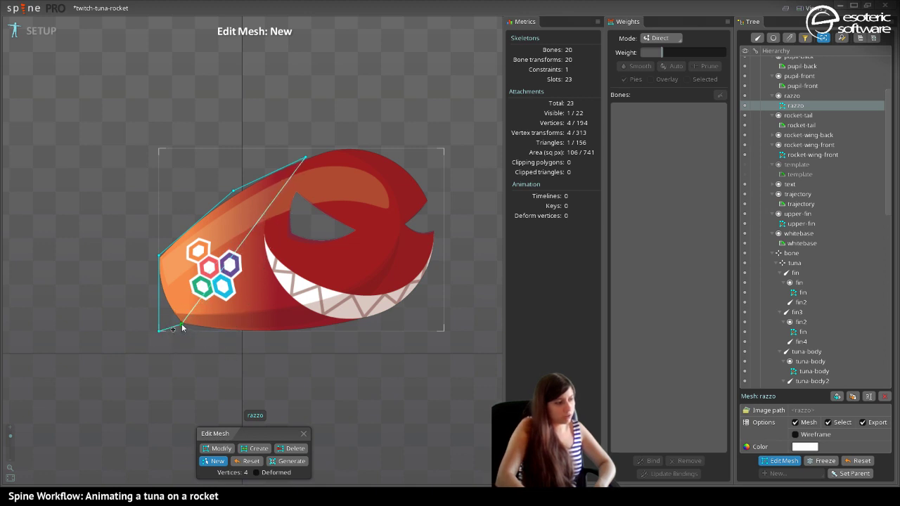
pyautogui.click(184, 327)
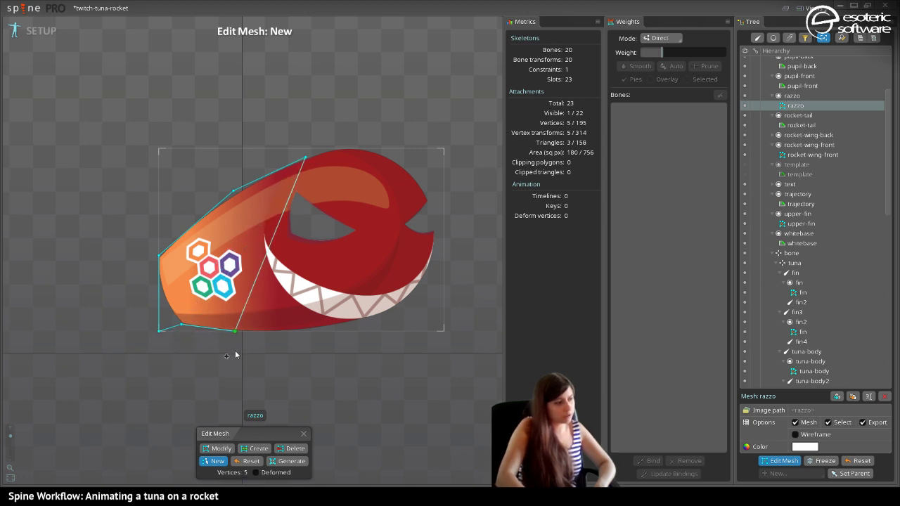
pyautogui.hotkey('ctrl', 'z')
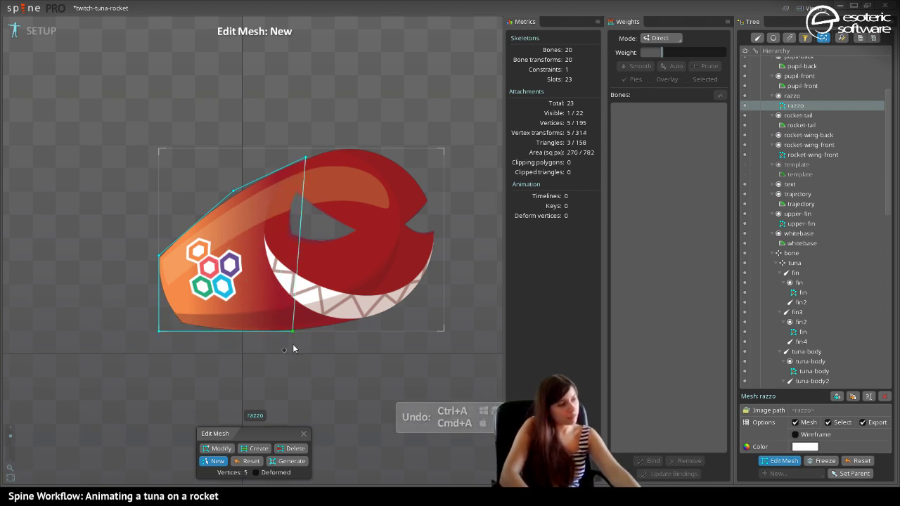
# Trace the rest of the razzo hull around the chin, nose and top of the head, and close the outline.
pyautogui.moveTo(293, 347); pyautogui.dragTo(446, 293)
pyautogui.click(444, 149)
pyautogui.moveTo(443, 149); pyautogui.dragTo(368, 149)
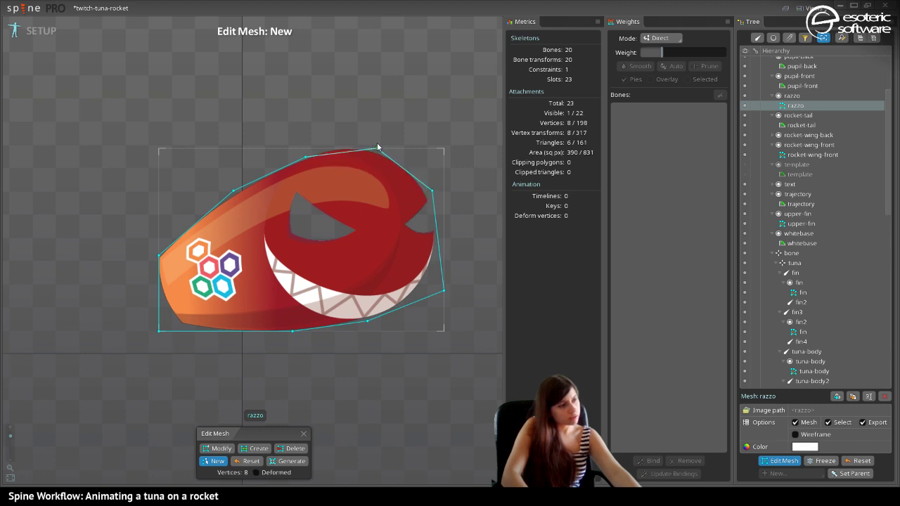
pyautogui.click(328, 150)
pyautogui.click(316, 155)
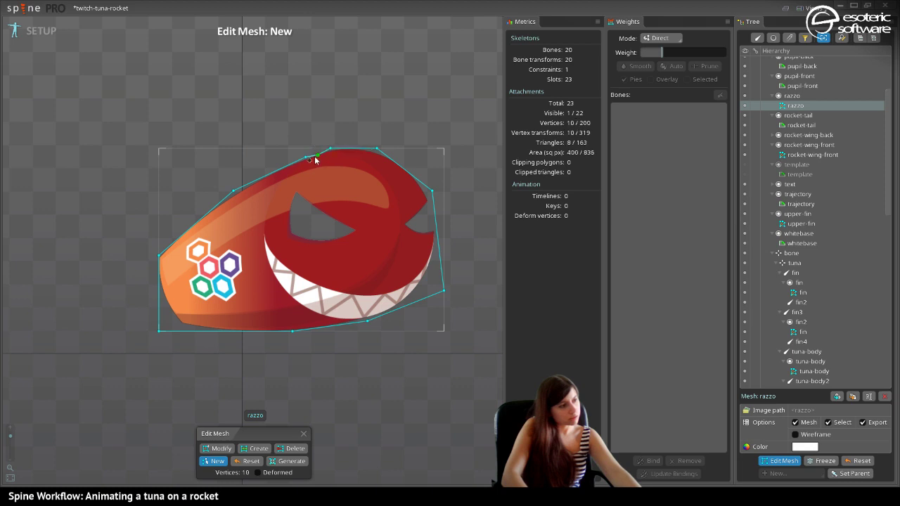
pyautogui.press('Escape')
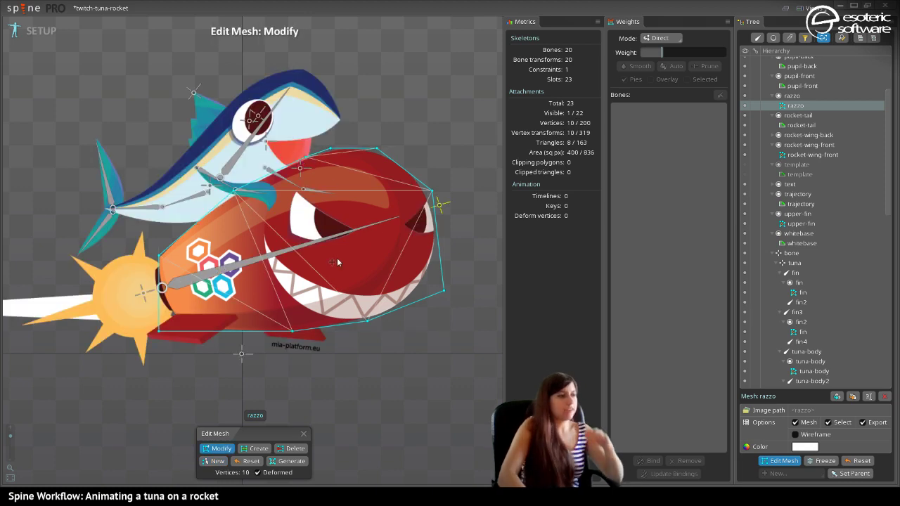
# Add vertices to the razzo mesh around the small eye opening near the nose.
pyautogui.press('c')
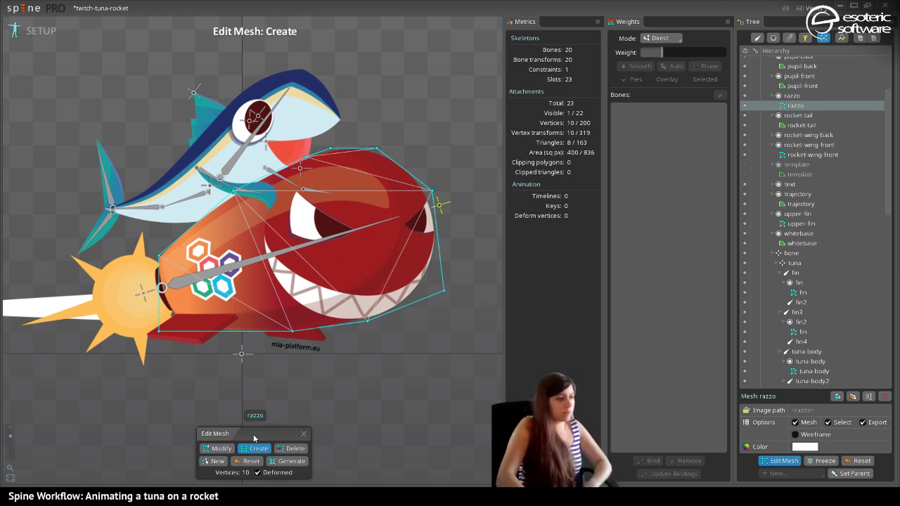
pyautogui.click(402, 225)
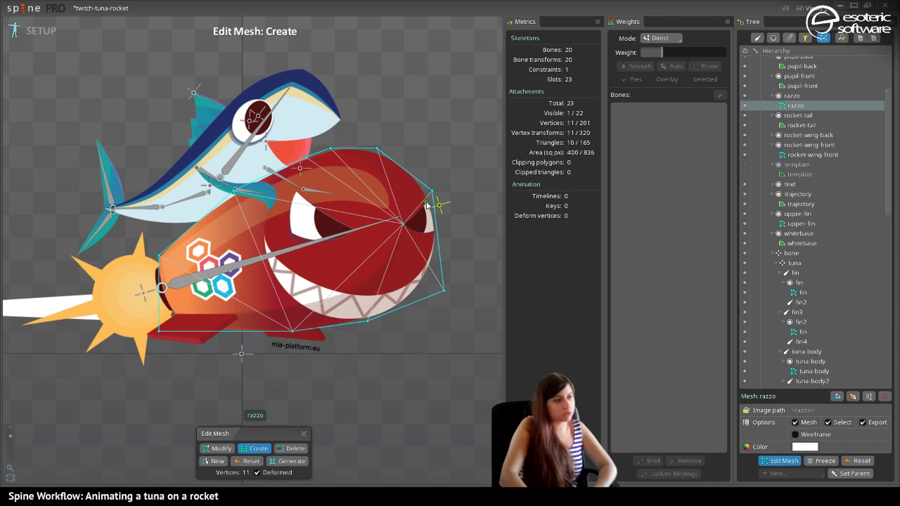
pyautogui.click(418, 234)
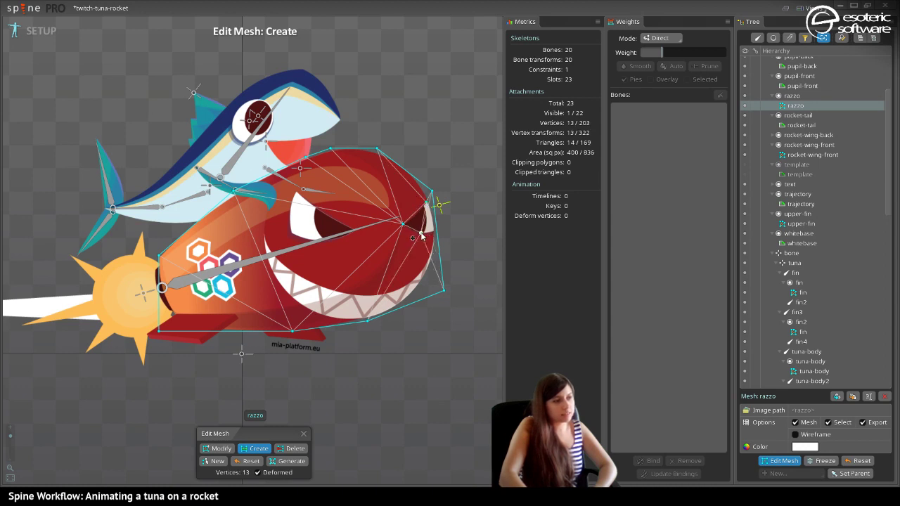
pyautogui.click(436, 230)
# Add vertices to the razzo mesh around the outline of the large eye opening.
pyautogui.click(304, 249)
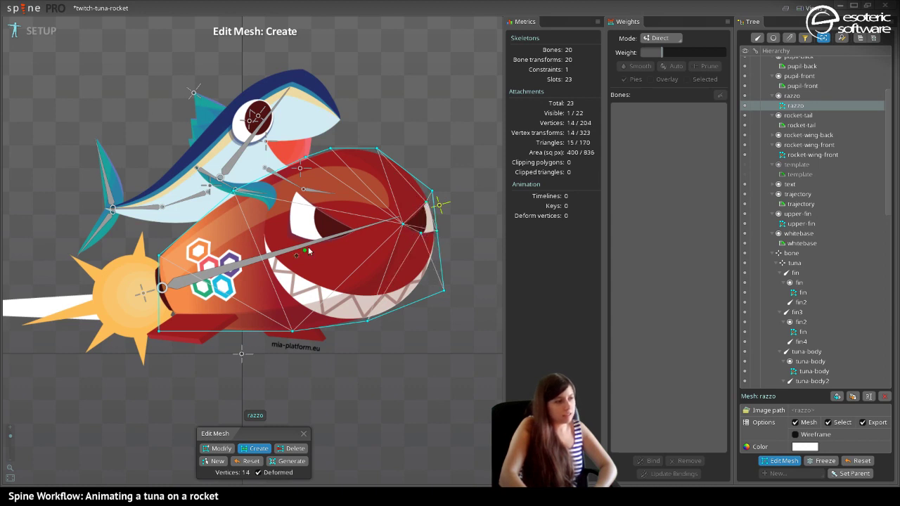
pyautogui.click(353, 230)
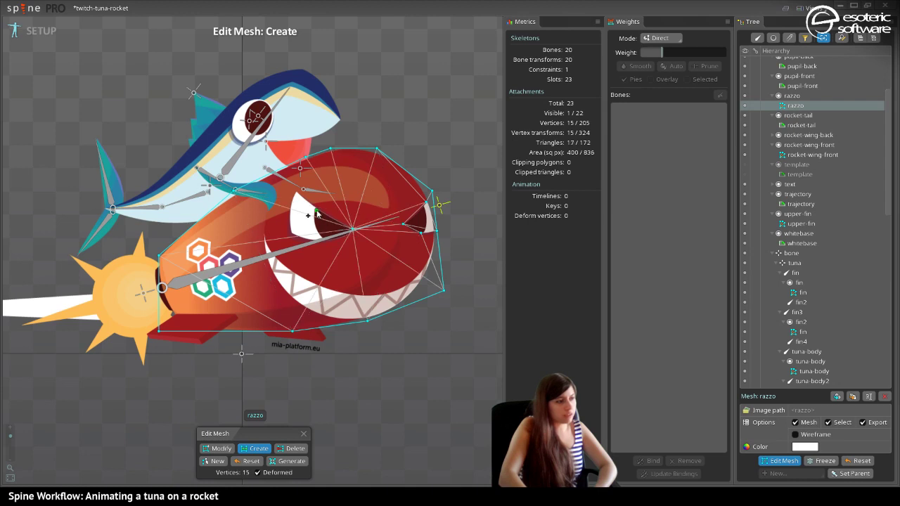
pyautogui.click(304, 206)
pyautogui.click(292, 222)
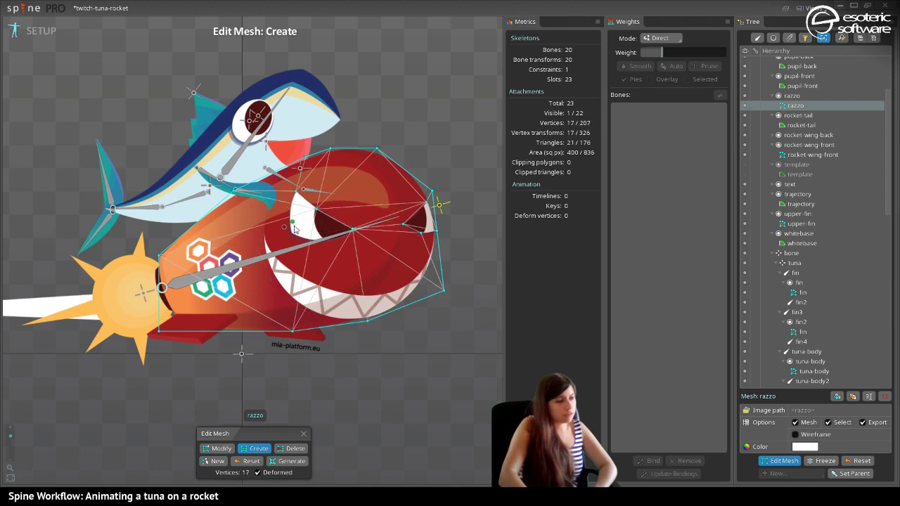
pyautogui.click(293, 235)
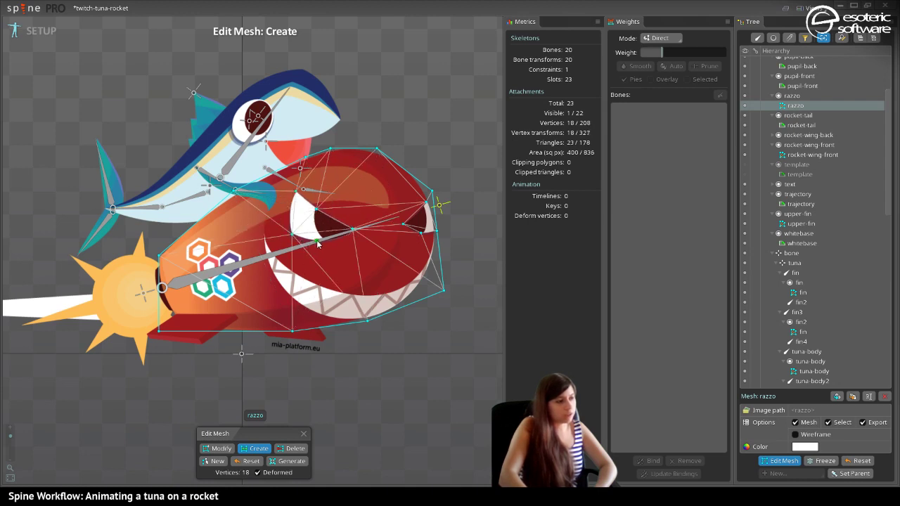
pyautogui.click(352, 230)
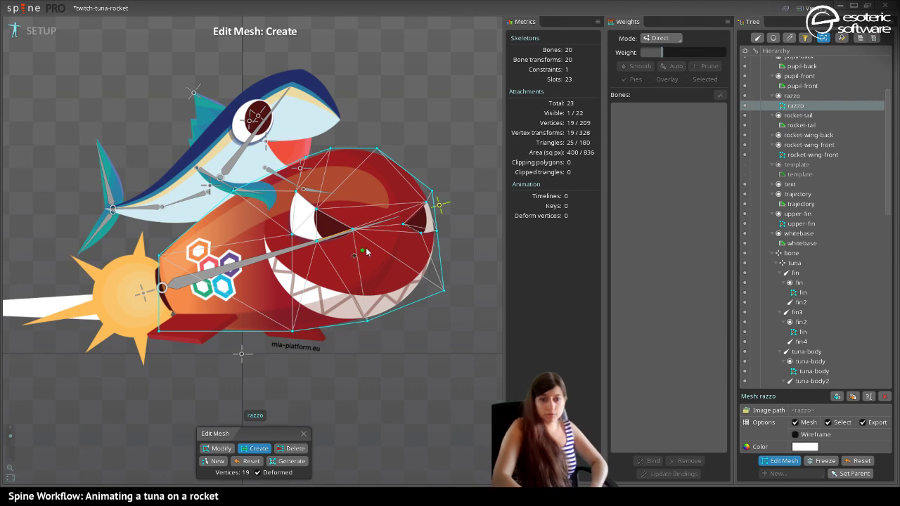
# Add razzo mesh vertices at the rear mouth corner and across the highlight above the large eye, with an edge from the mouth corner to the back.
pyautogui.click(263, 239)
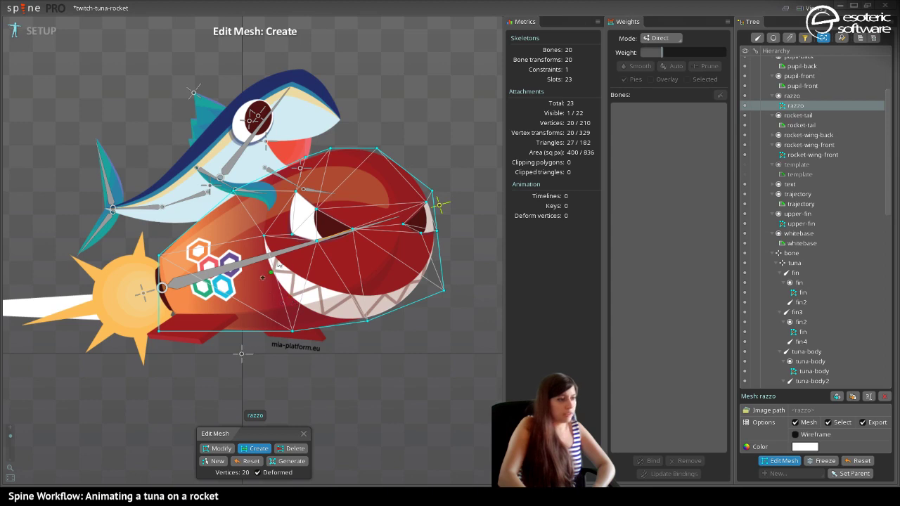
pyautogui.click(265, 181)
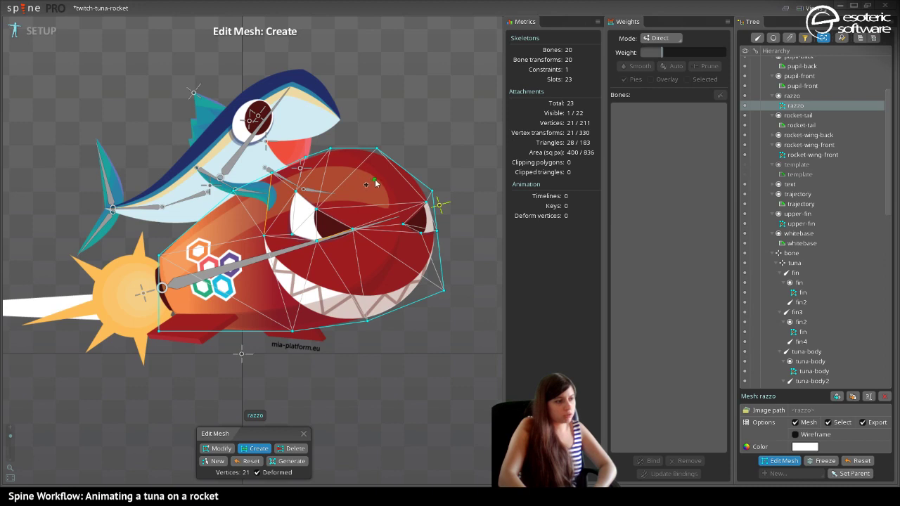
pyautogui.click(376, 181)
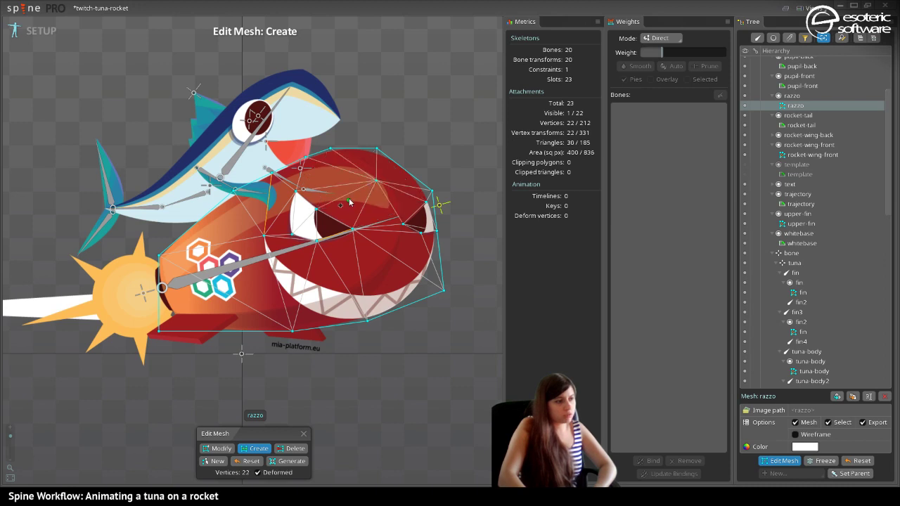
pyautogui.click(328, 166)
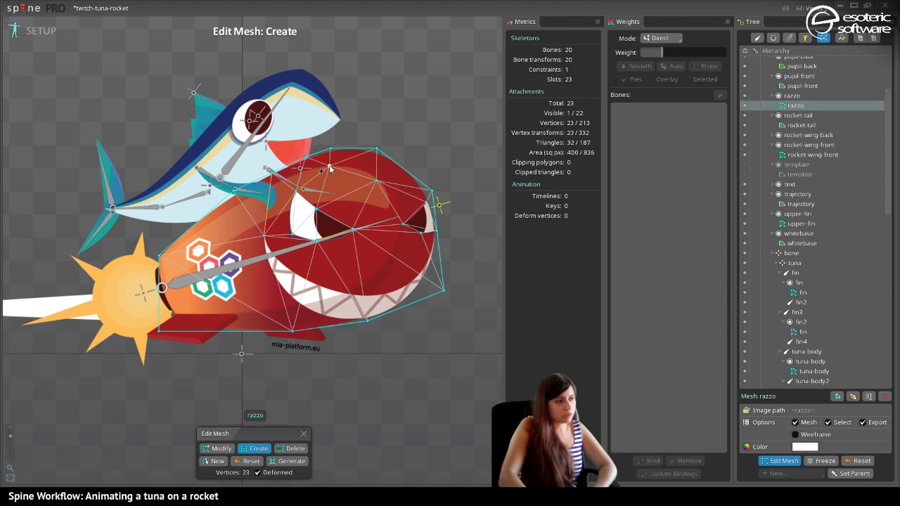
# Add razzo mesh vertices across the cheek and upper mouth line, with edges from the mouth corner to the underside and from the eye into the cheek.
pyautogui.click(386, 258)
pyautogui.click(349, 291)
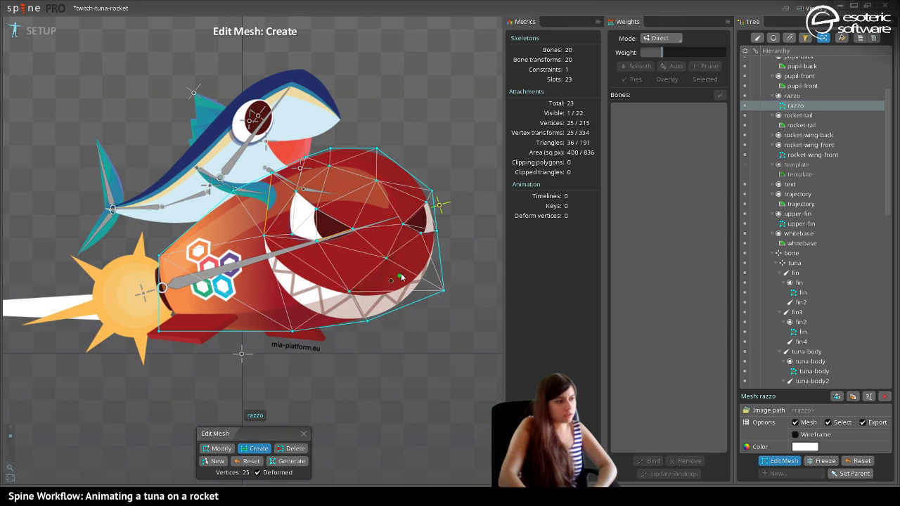
pyautogui.click(315, 287)
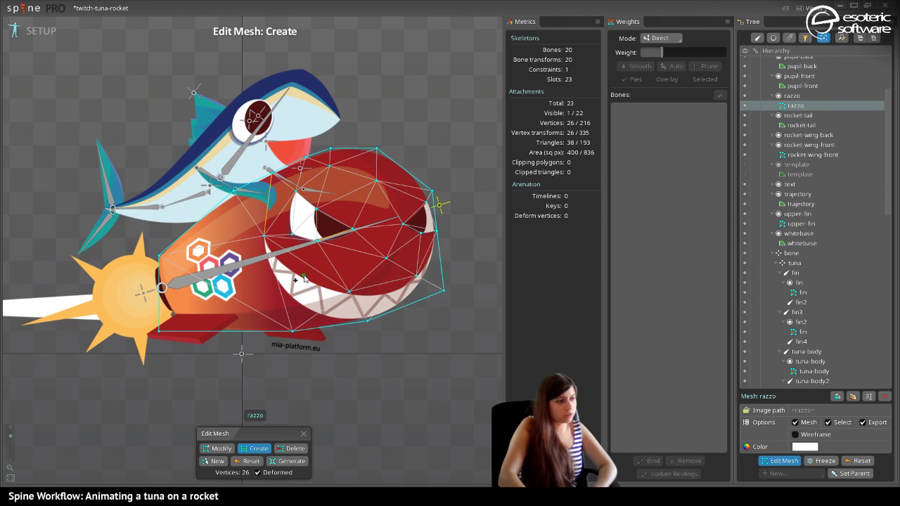
pyautogui.click(304, 277)
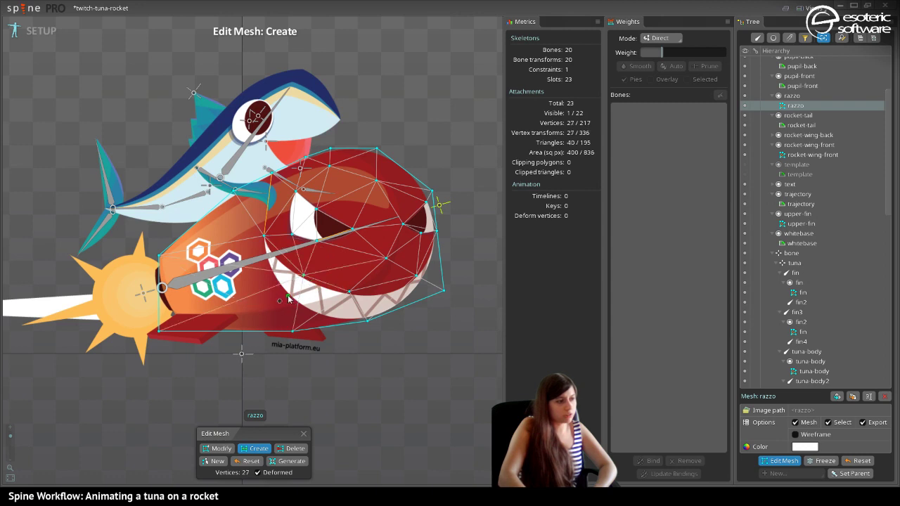
pyautogui.click(286, 292)
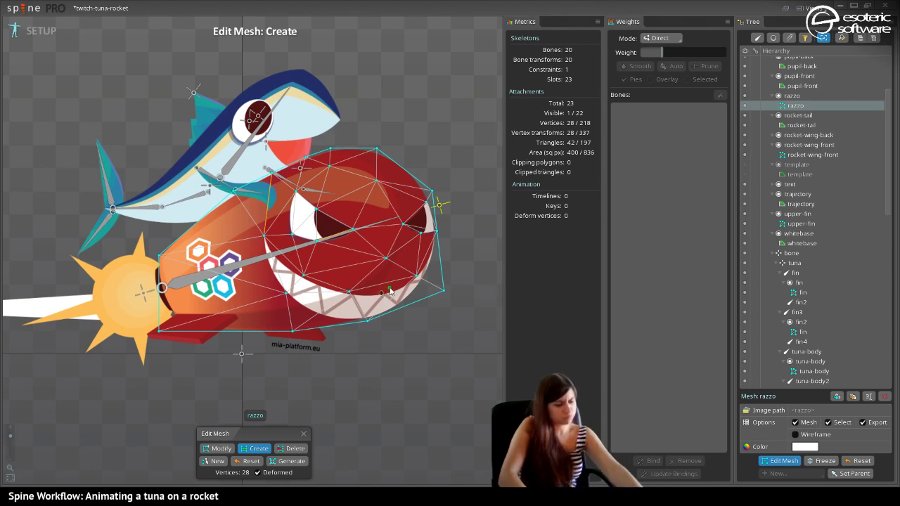
pyautogui.hotkey('ctrl', 'a')
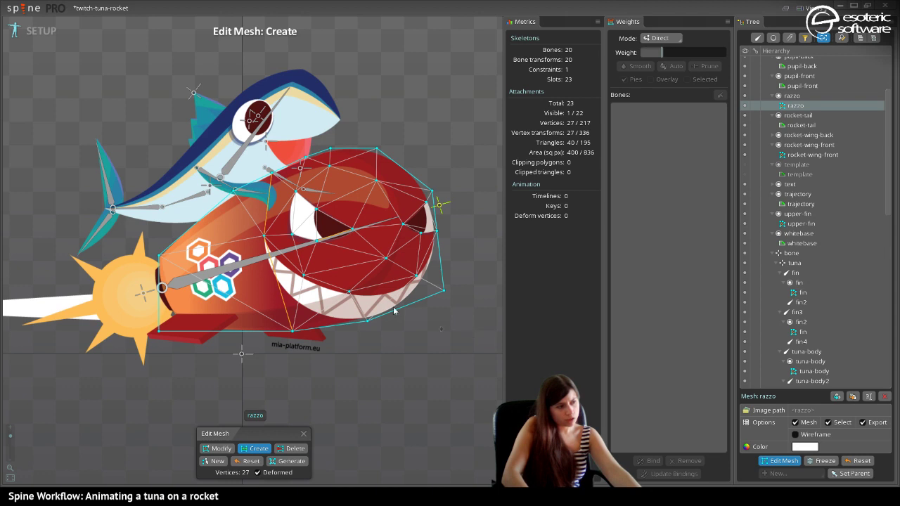
pyautogui.click(340, 271)
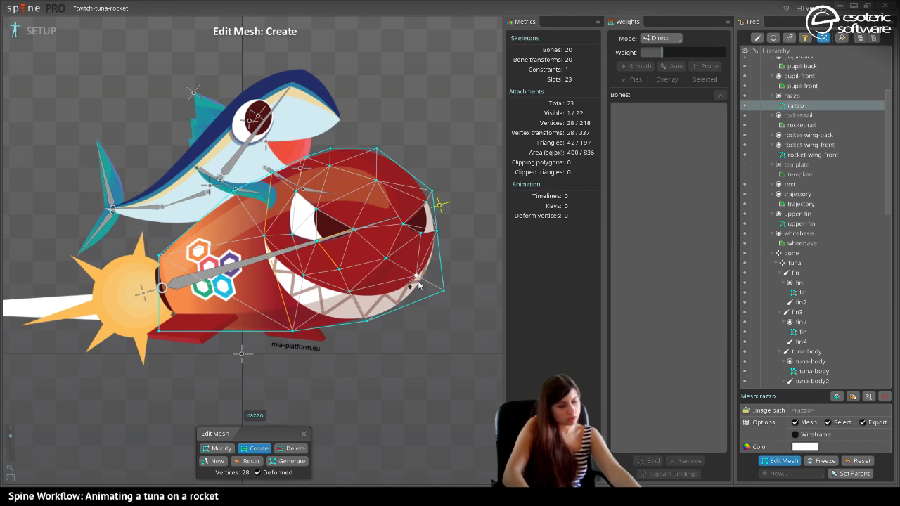
# Save the project and finish editing the razzo mesh.
pyautogui.hotkey('ctrl', 's')
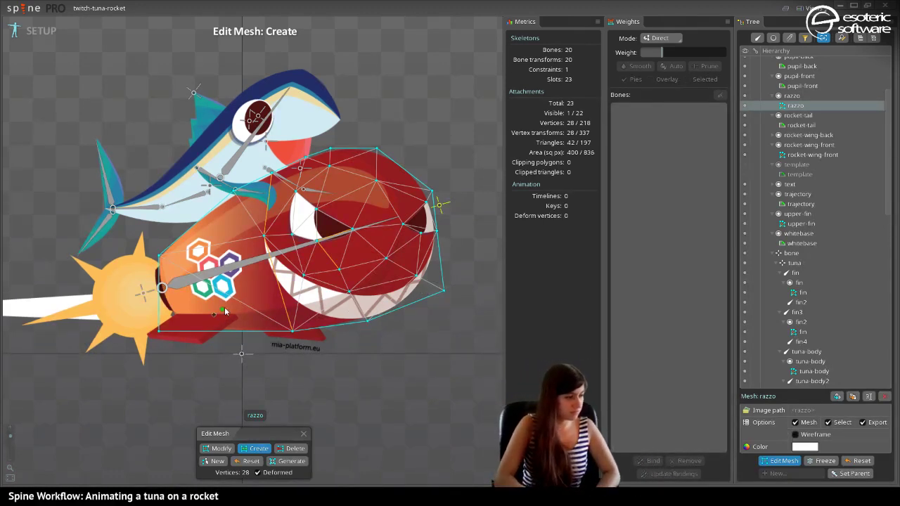
pyautogui.click(303, 434)
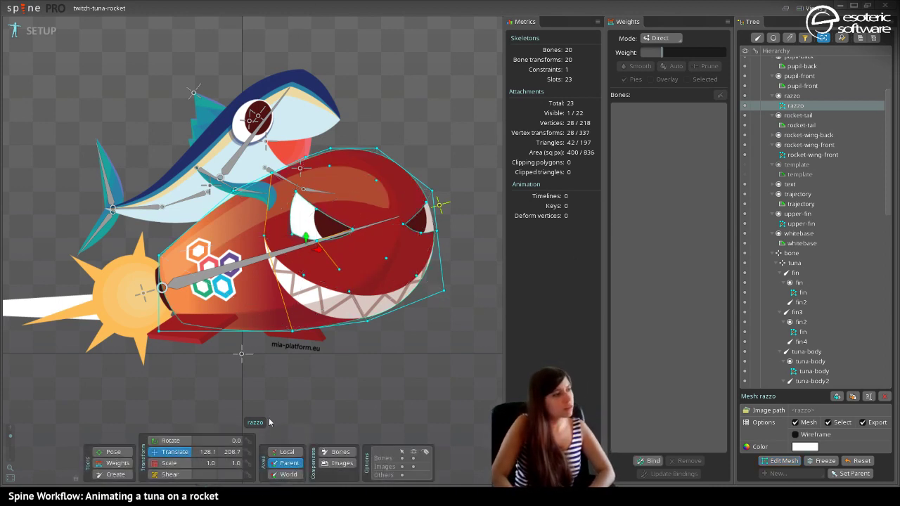
pyautogui.moveTo(258, 231); pyautogui.dragTo(19, 367)
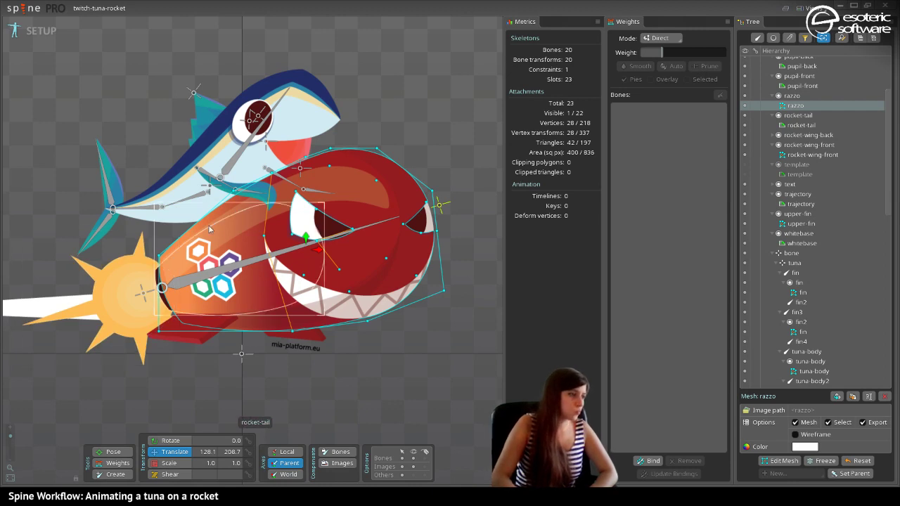
# Bind the razzo mesh to the rocket2 and rocket3 bones.
pyautogui.click(648, 460)
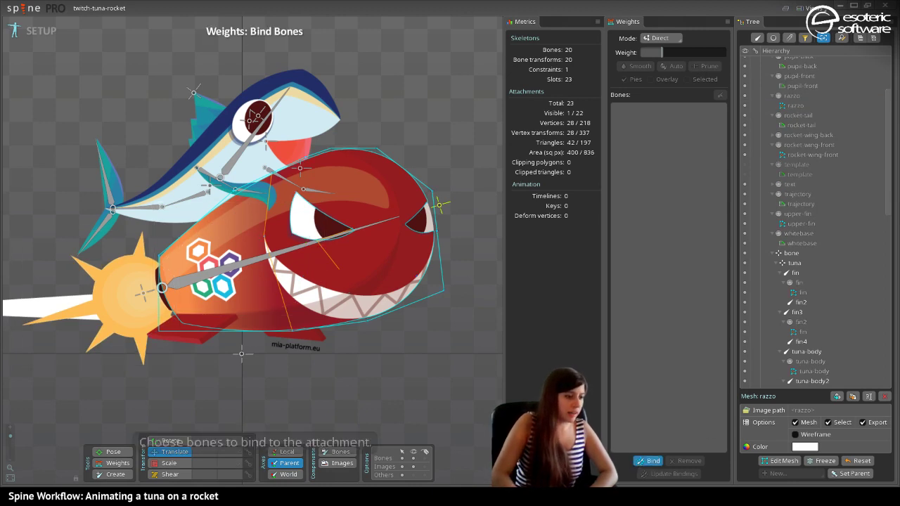
pyautogui.click(439, 206)
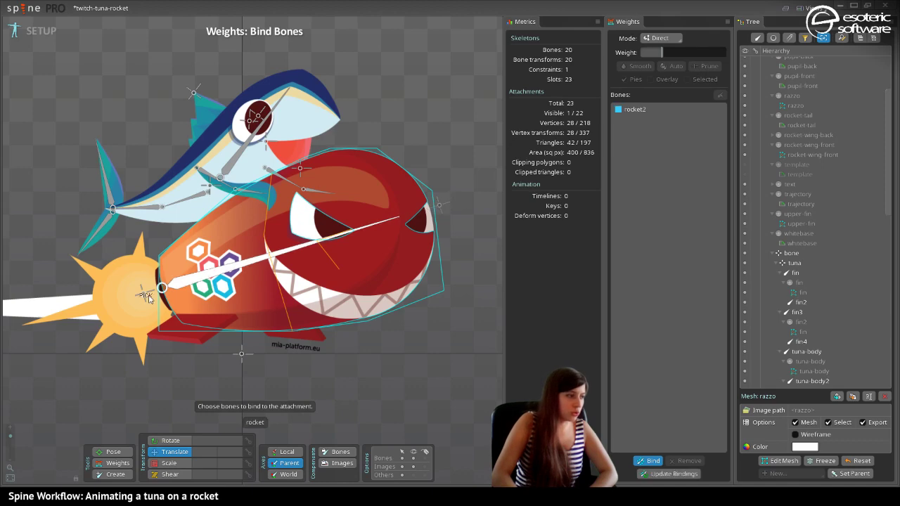
pyautogui.click(175, 281)
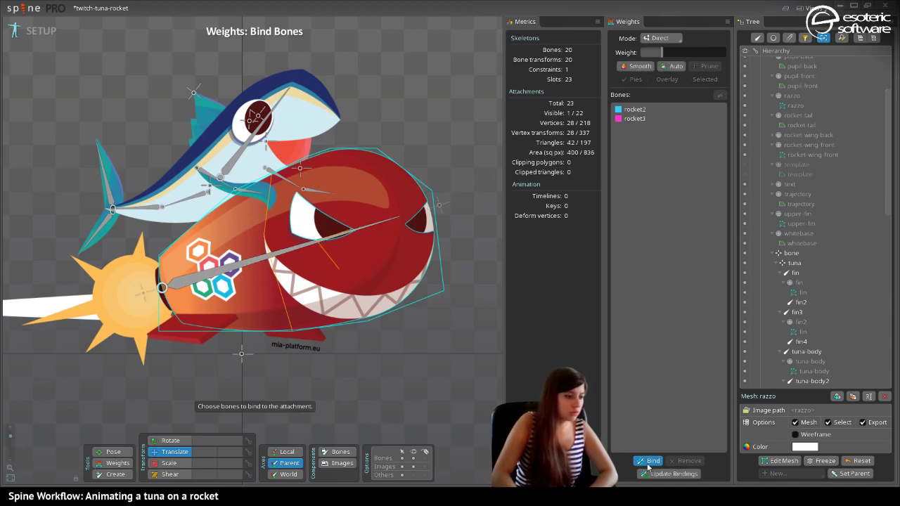
pyautogui.click(648, 463)
# Switch to animate mode and shift the weights of the razzo mesh's two rear vertices from rocket2 to rocket3.
pyautogui.click(28, 31)
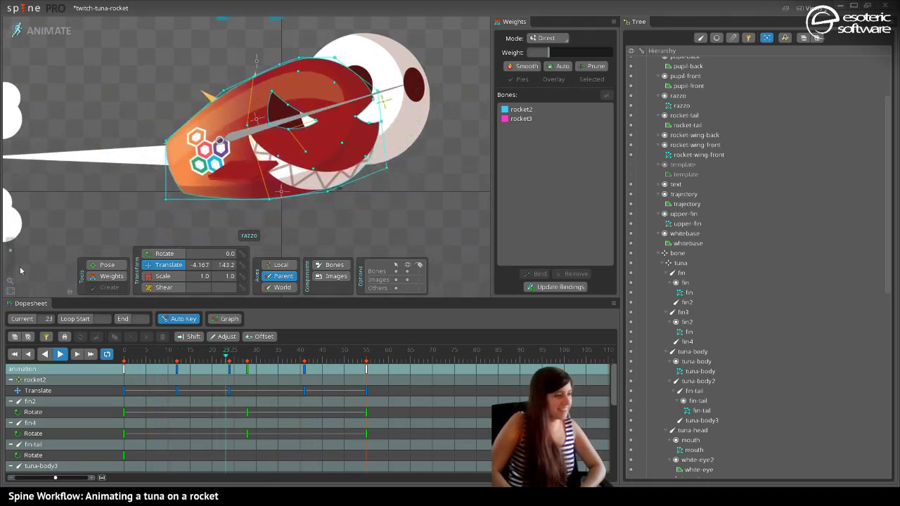
pyautogui.click(109, 276)
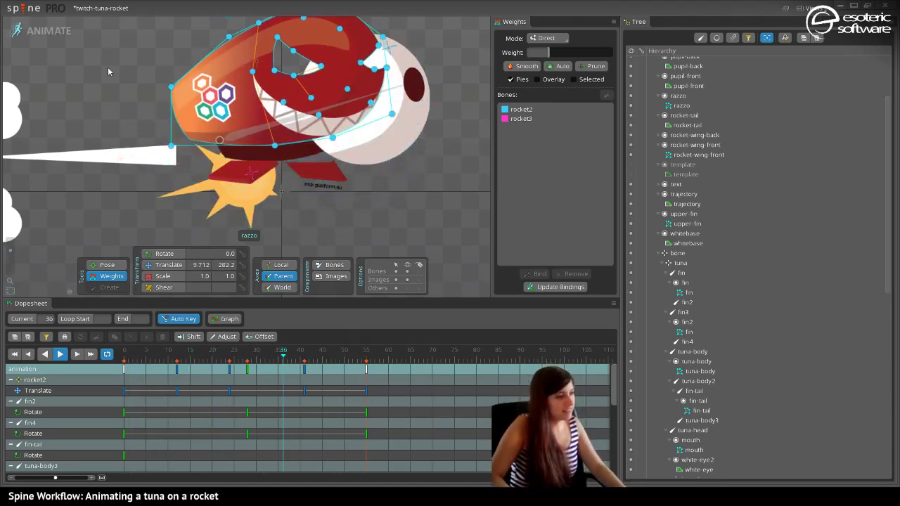
pyautogui.click(173, 88)
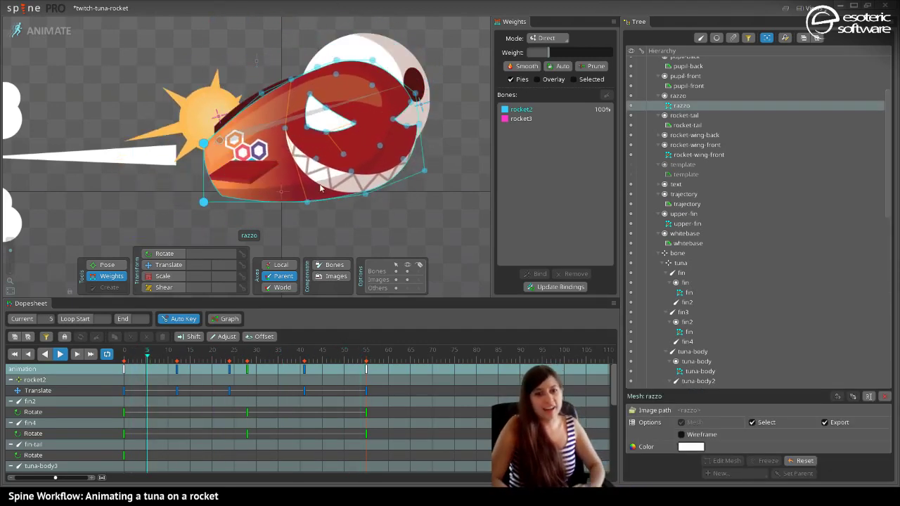
pyautogui.click(520, 118)
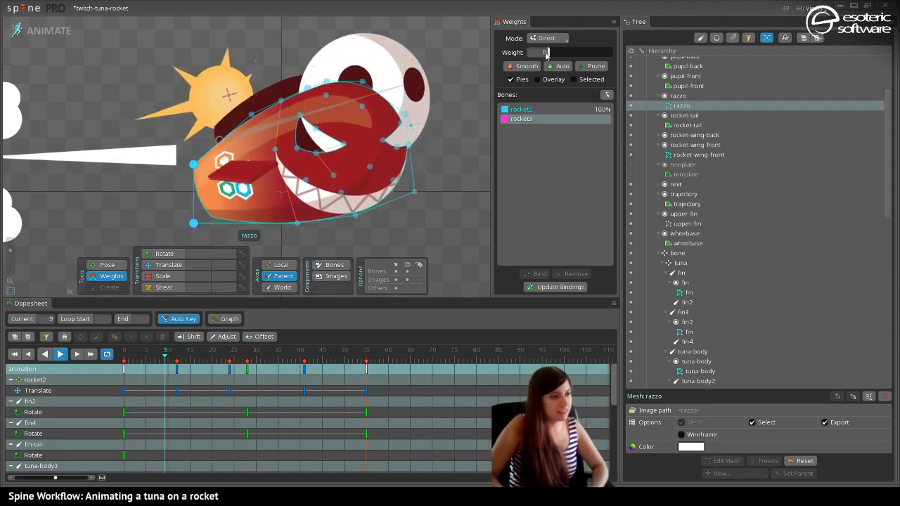
pyautogui.moveTo(545, 53); pyautogui.dragTo(573, 53)
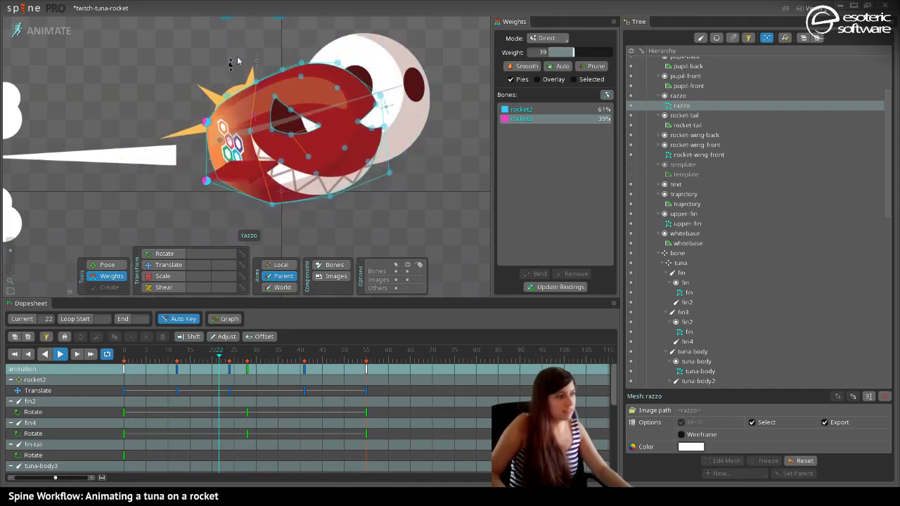
pyautogui.click(225, 65)
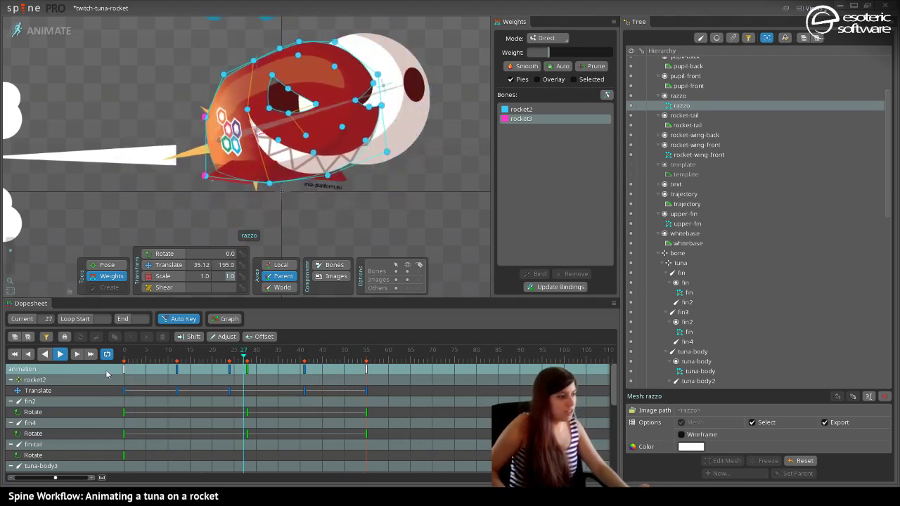
# At frame 7, give rocket3 a 19% weight on the upper rear outline vertex and 6% on the rear mouth corner vertex.
pyautogui.click(152, 351)
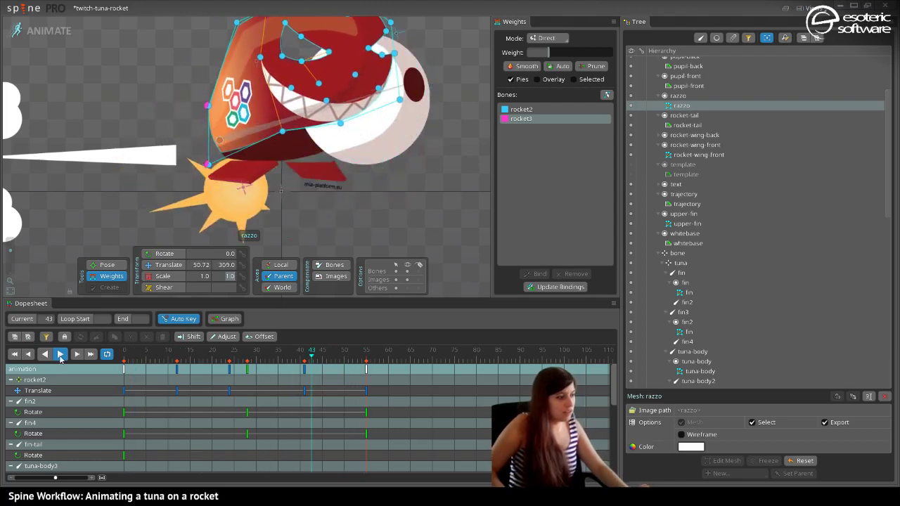
pyautogui.click(156, 352)
pyautogui.click(258, 103)
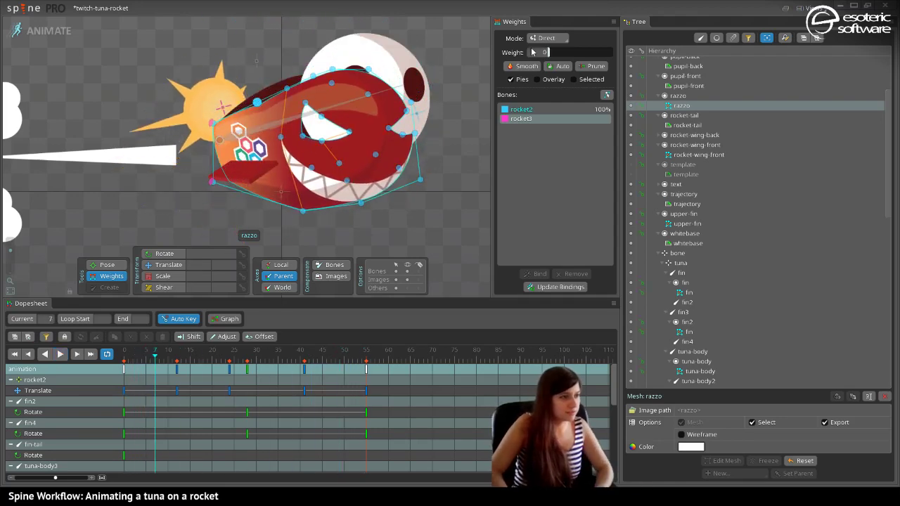
pyautogui.moveTo(560, 56)
pyautogui.mouseDown()
pyautogui.moveTo(551, 63)
pyautogui.moveTo(560, 55)
pyautogui.mouseUp()
pyautogui.click(287, 88)
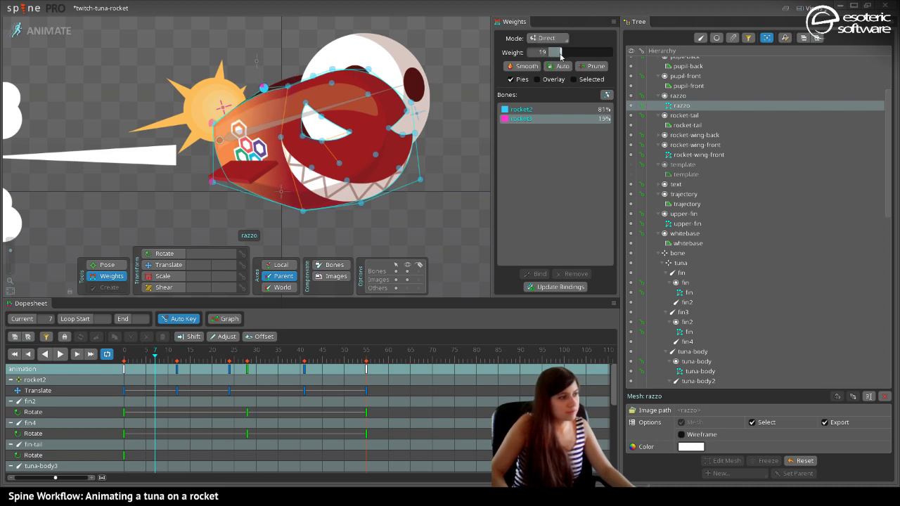
pyautogui.click(281, 136)
pyautogui.moveTo(545, 52); pyautogui.dragTo(550, 52)
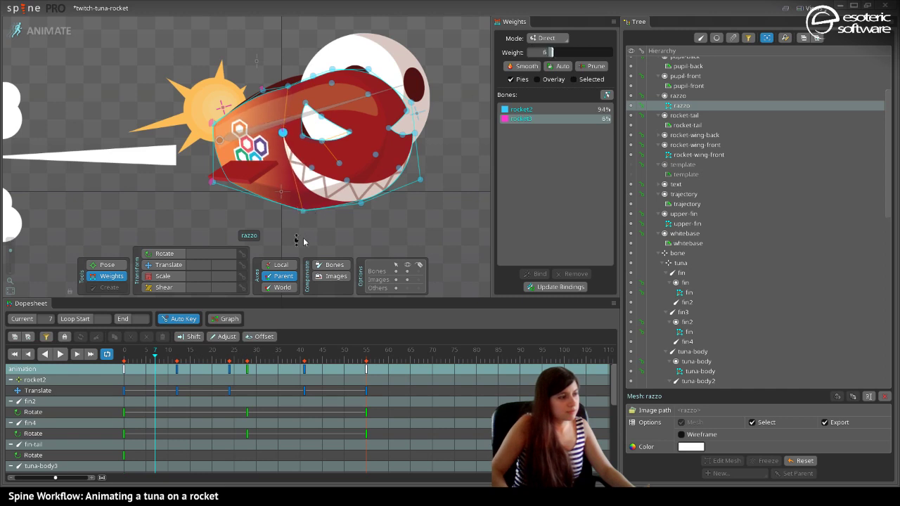
# Add a slight rocket3 weight to the razzo mesh's underside, top and front outline vertices together with the rear mouth corner.
pyautogui.click(302, 211)
pyautogui.keyDown('ctrl'); pyautogui.click(361, 203); pyautogui.keyUp('ctrl')
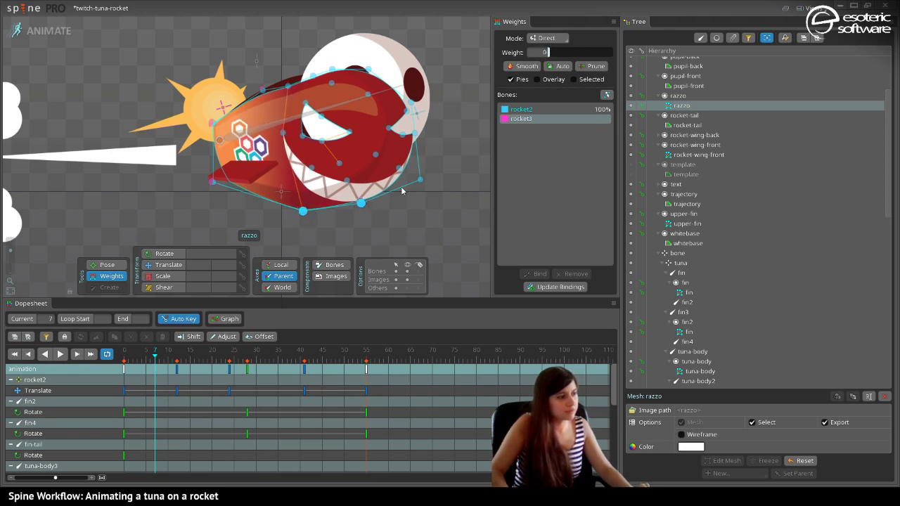
pyautogui.keyDown('ctrl'); pyautogui.click(406, 111); pyautogui.keyUp('ctrl')
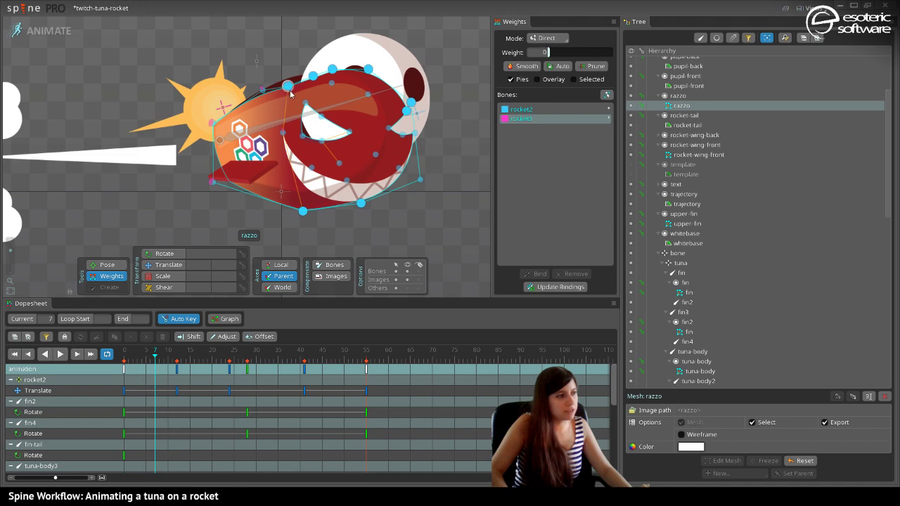
pyautogui.keyDown('ctrl'); pyautogui.click(283, 132); pyautogui.keyUp('ctrl')
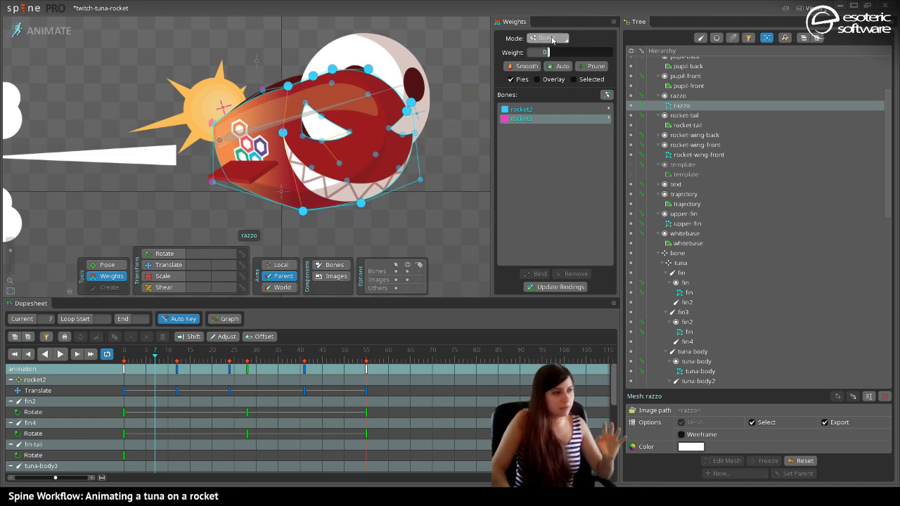
pyautogui.moveTo(545, 52); pyautogui.dragTo(553, 70)
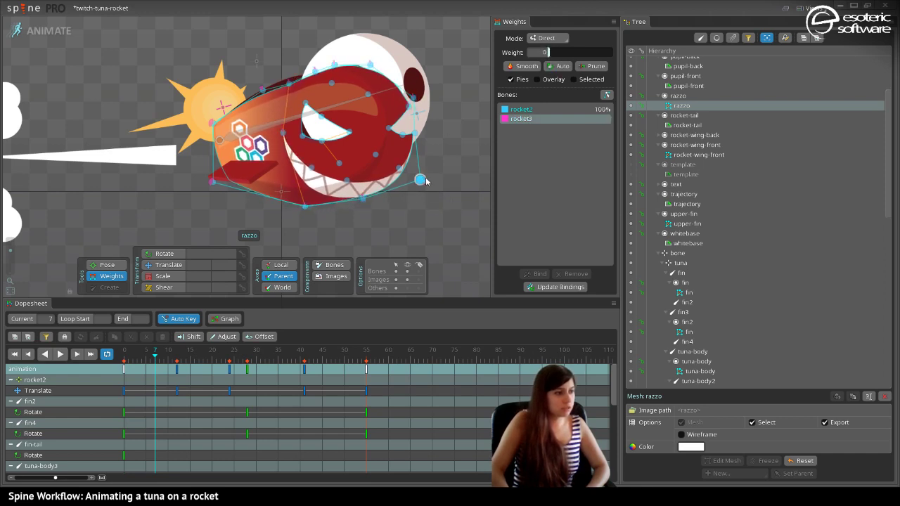
# Set the rocket3 weight of the lower front corner vertex to 12 and play the animation to check the deformation.
pyautogui.click(424, 171)
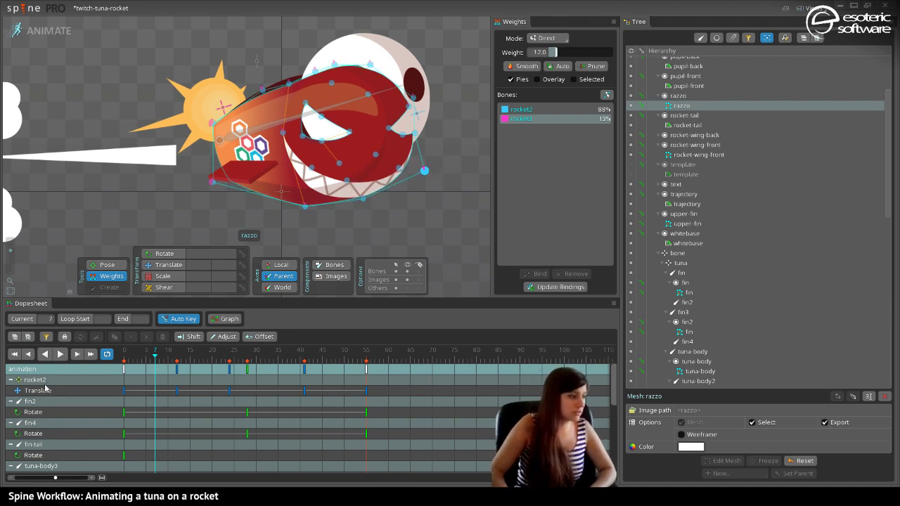
pyautogui.click(59, 354)
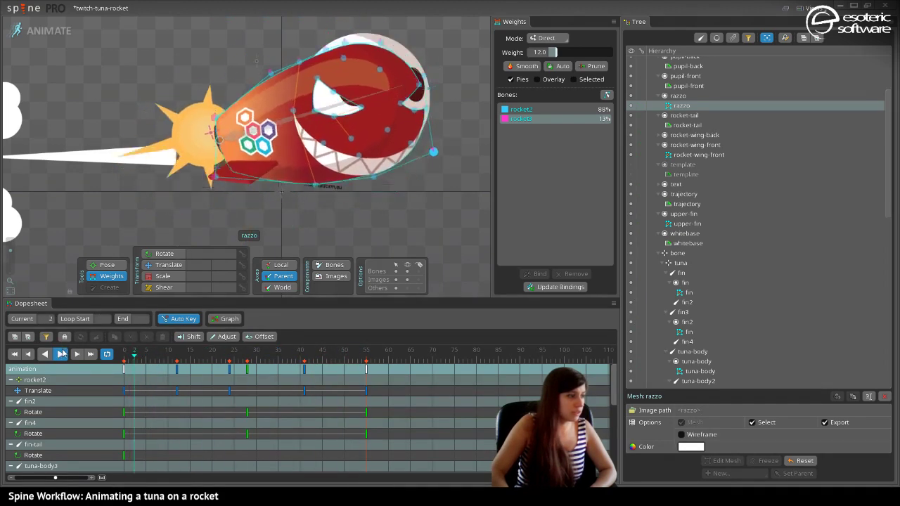
pyautogui.click(60, 354)
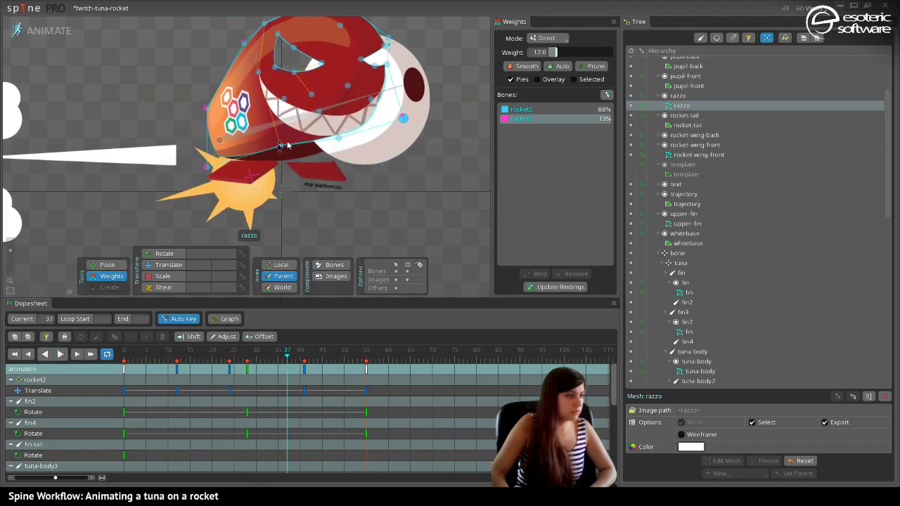
# At frame 37, set rocket3 weights of 12% on the underside vertex and 4% on the rear eye and highlight vertices, and replay the animation.
pyautogui.moveTo(556, 53); pyautogui.dragTo(555, 68)
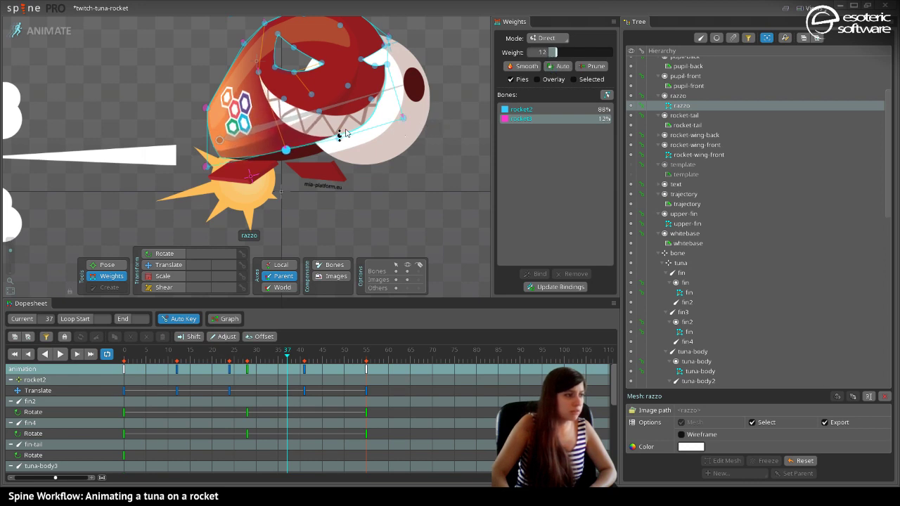
pyautogui.moveTo(348, 135); pyautogui.dragTo(327, 105)
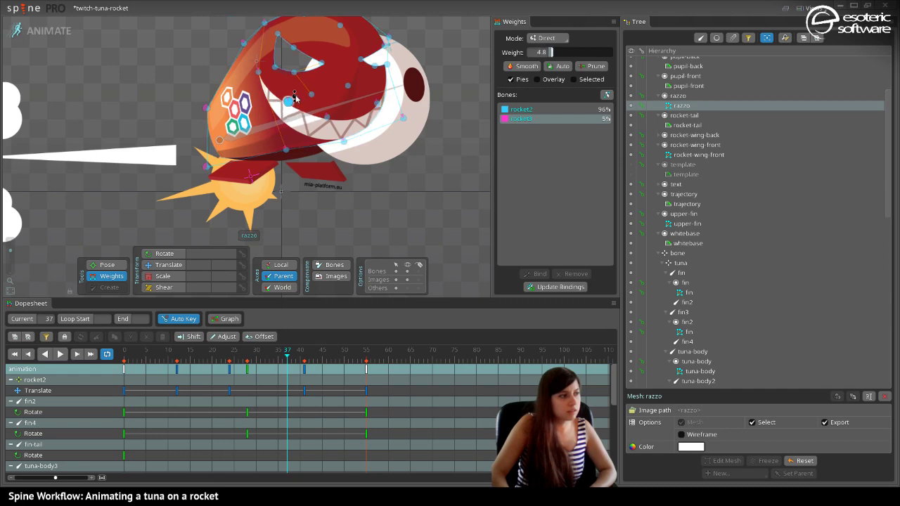
pyautogui.moveTo(317, 99); pyautogui.dragTo(337, 134)
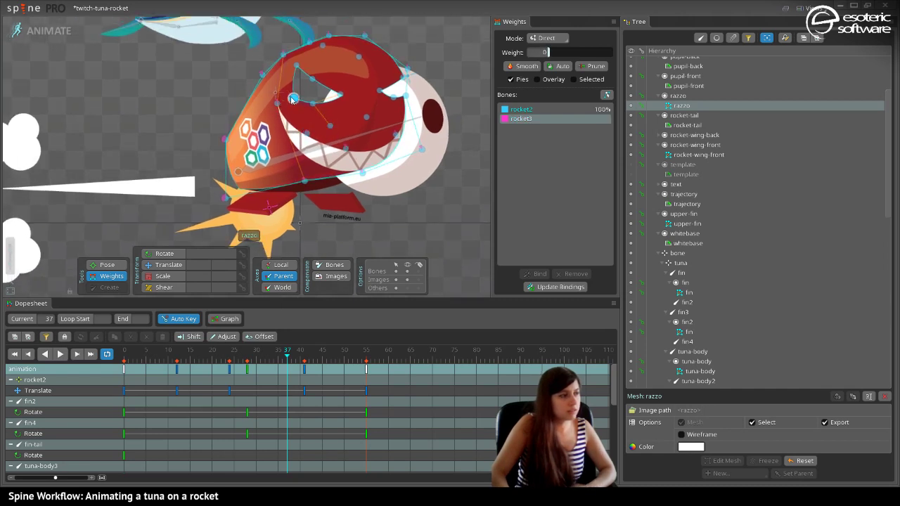
pyautogui.click(296, 66)
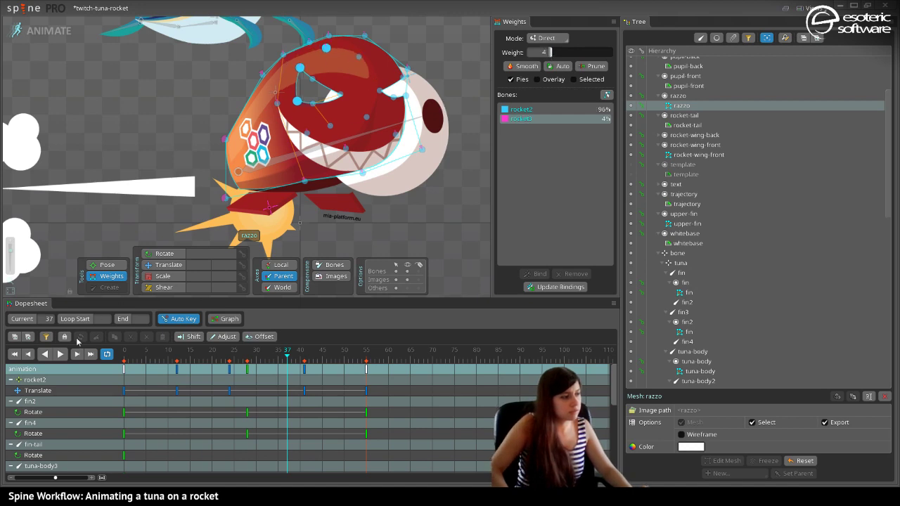
pyautogui.click(61, 355)
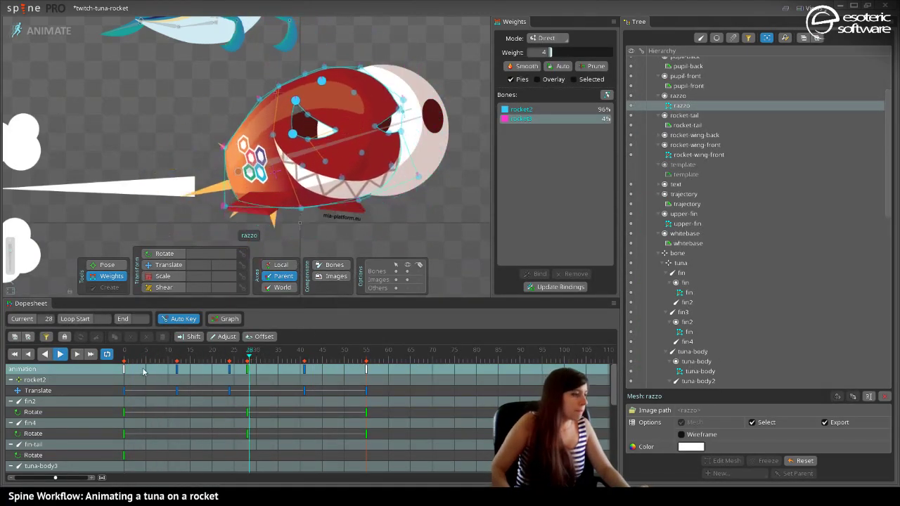
# At frame 11, add slight rocket3 weights to the eye and mouth vertices, using 2.4 on the rear upper mouth line, and replay.
pyautogui.click(76, 355)
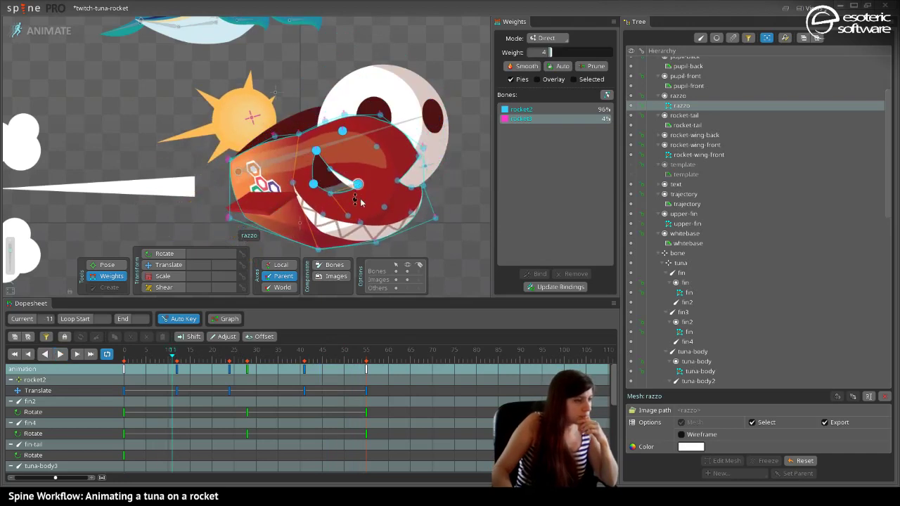
pyautogui.moveTo(361, 224); pyautogui.dragTo(359, 227)
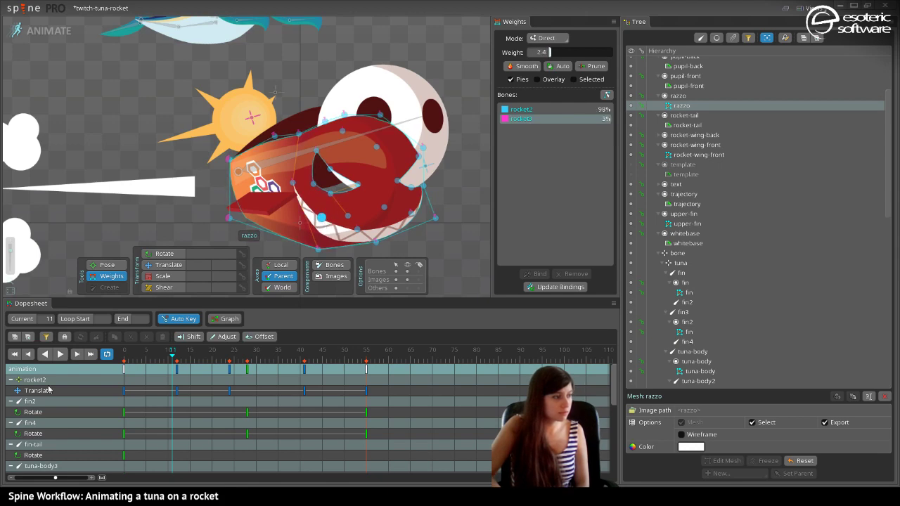
pyautogui.click(60, 357)
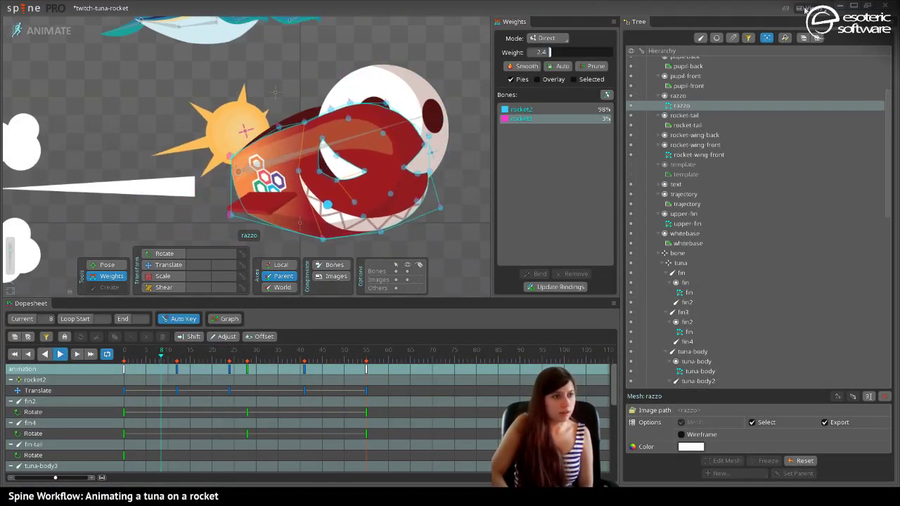
# Open the Playback view and dock it beside the Dopesheet.
pyautogui.click(807, 8)
pyautogui.click(819, 93)
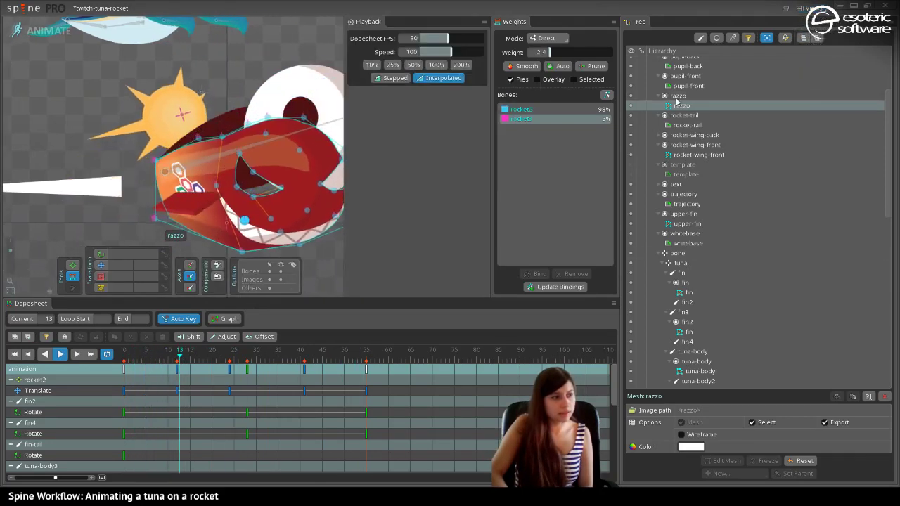
pyautogui.moveTo(369, 22); pyautogui.dragTo(553, 334)
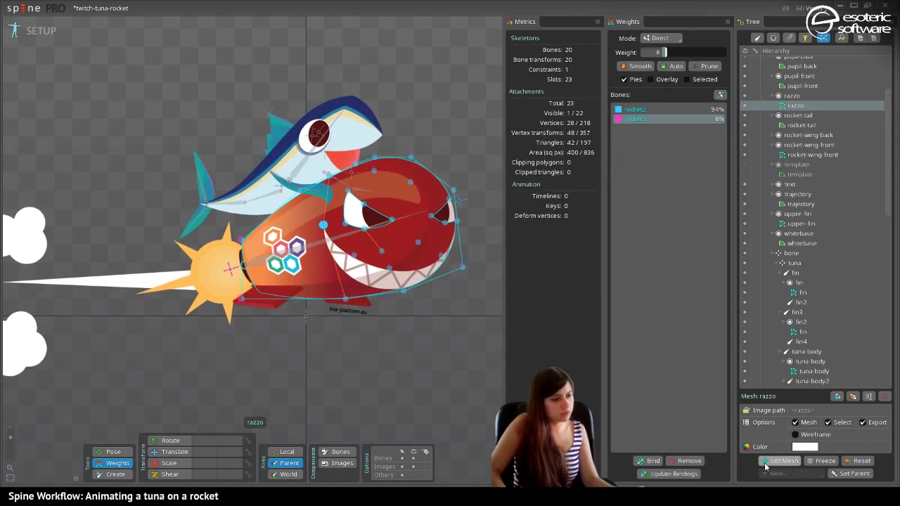
# In setup mode, add three vertices to the rear of the razzo mesh, reposition its lower rear corner, and return to animate mode.
pyautogui.click(765, 464)
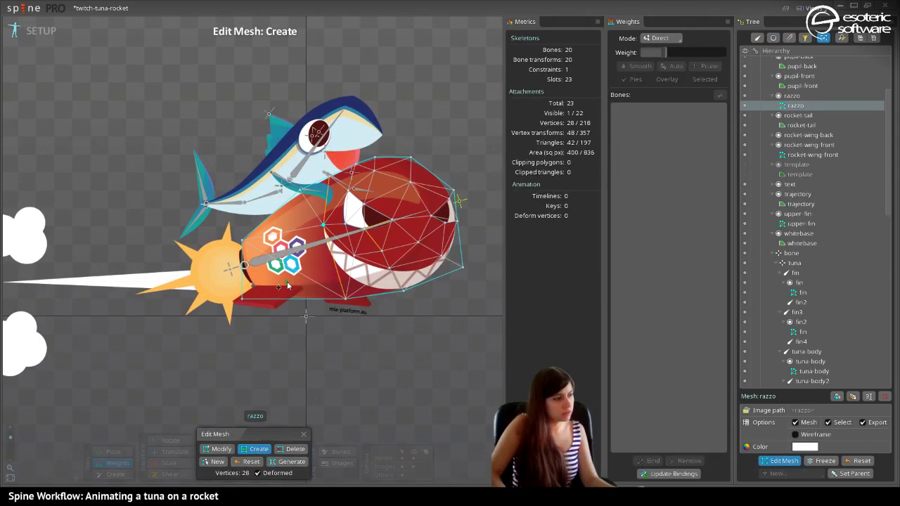
pyautogui.scroll(3, 274, 274)
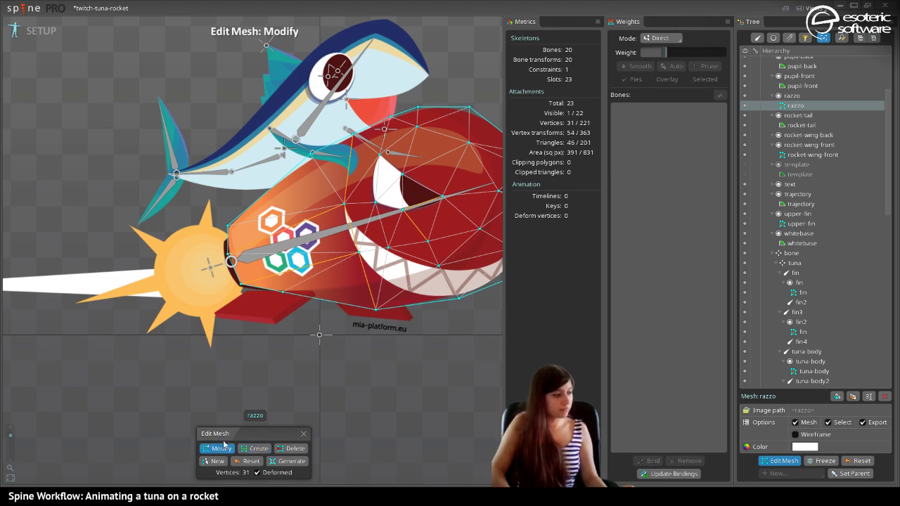
pyautogui.moveTo(258, 337); pyautogui.dragTo(249, 348)
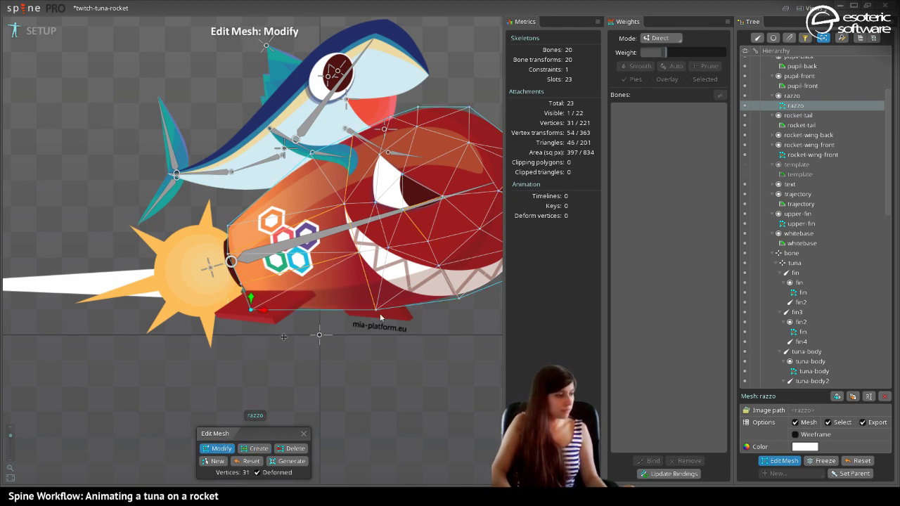
pyautogui.click(785, 463)
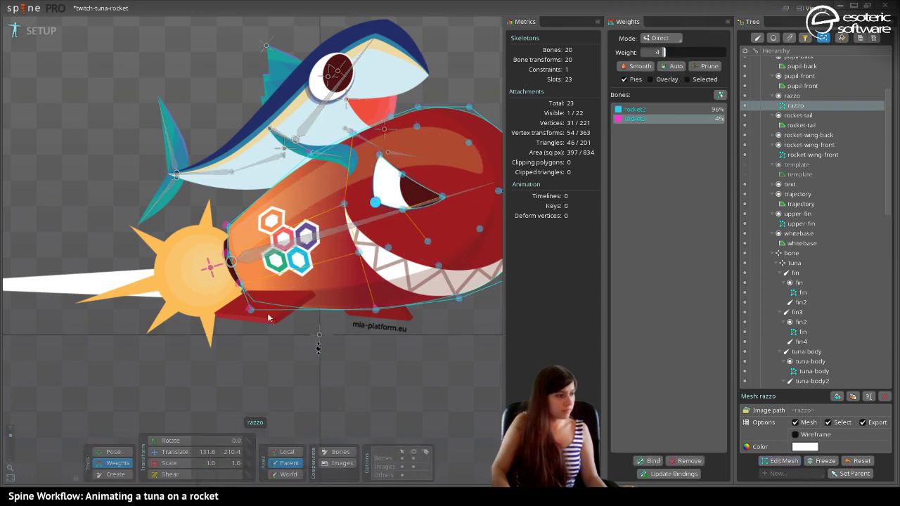
pyautogui.click(40, 30)
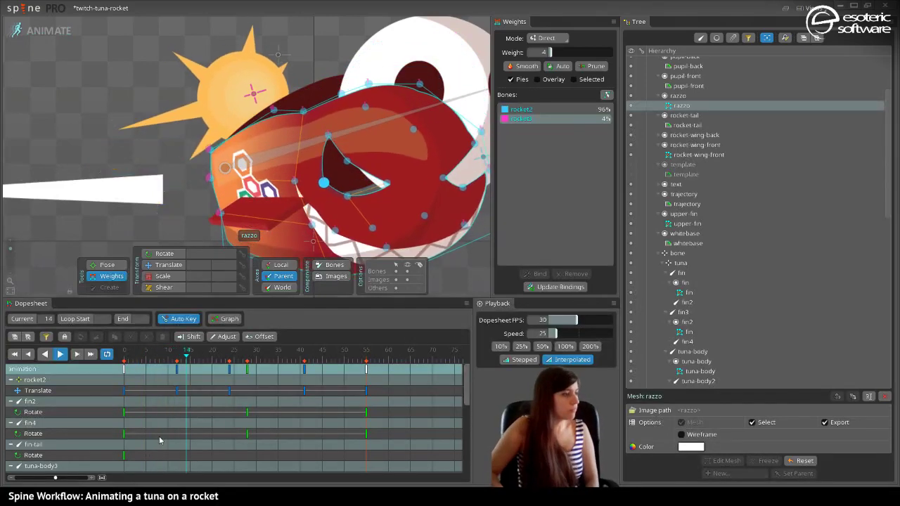
# At frame 21, set rocket3 weights of 46.1 on the lower rear vertex and 14.0 on an upper outline vertex, and replay.
pyautogui.click(63, 357)
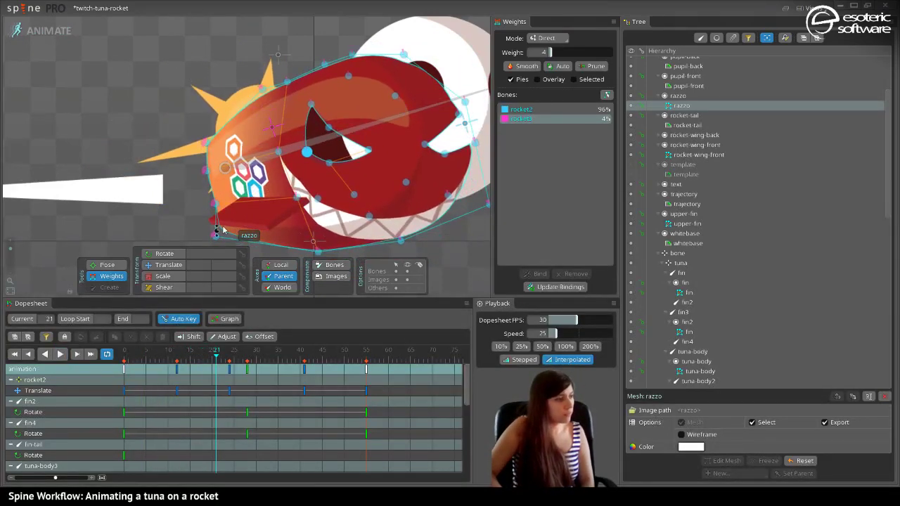
pyautogui.moveTo(225, 235); pyautogui.dragTo(230, 230)
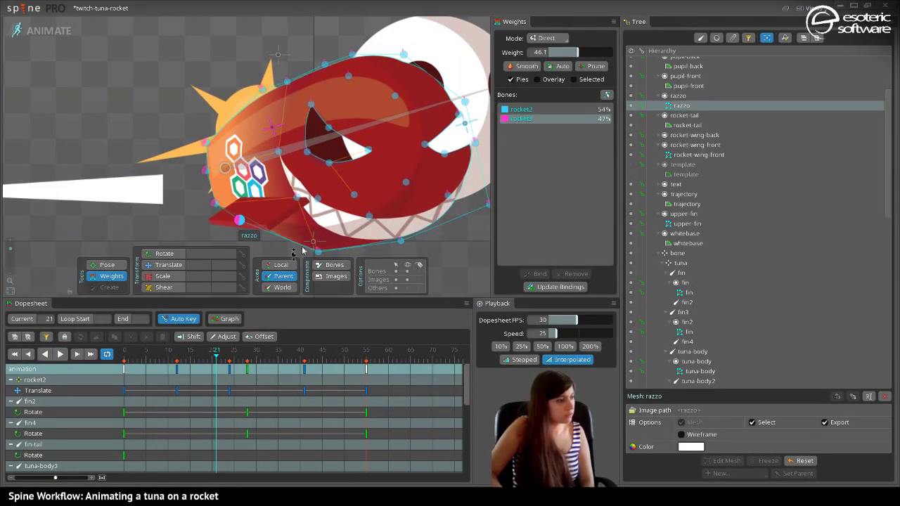
pyautogui.moveTo(319, 250); pyautogui.dragTo(324, 240)
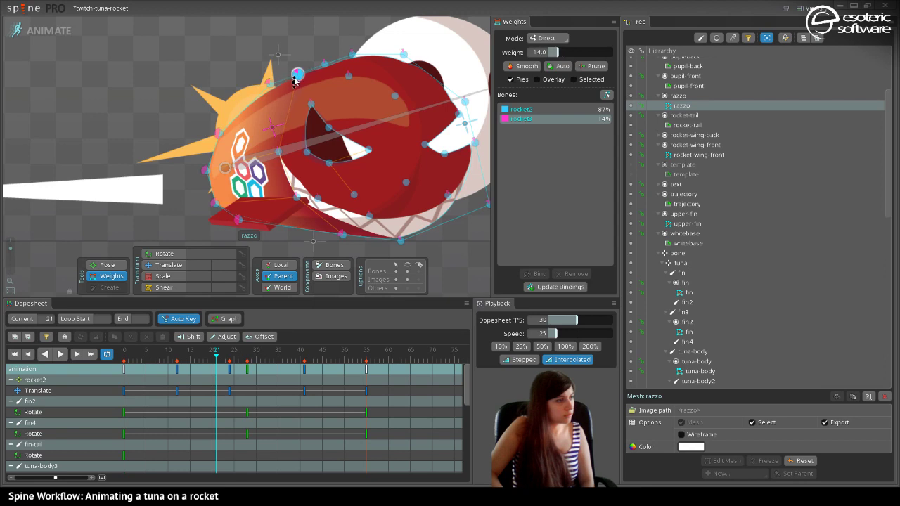
pyautogui.click(60, 354)
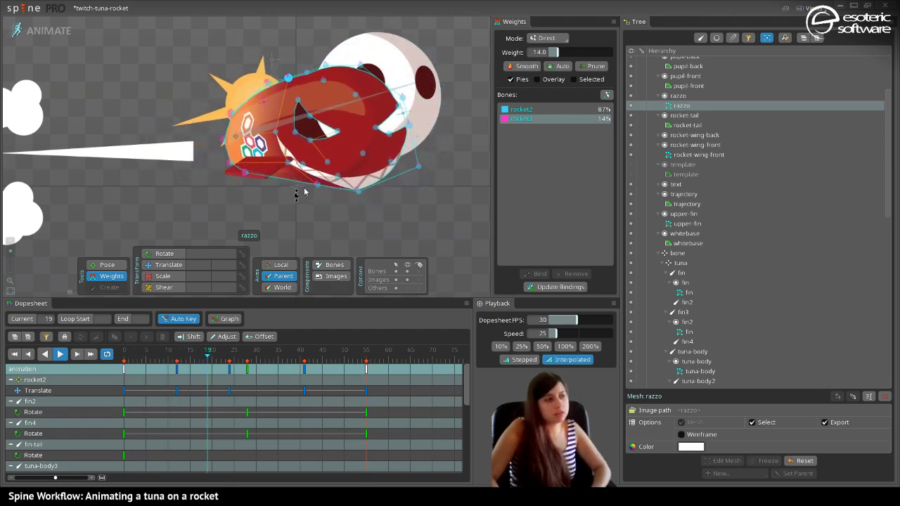
# In setup mode, add three vertices to the razzo mesh and return to animate mode.
pyautogui.click(41, 30)
pyautogui.scroll(2, 227, 148)
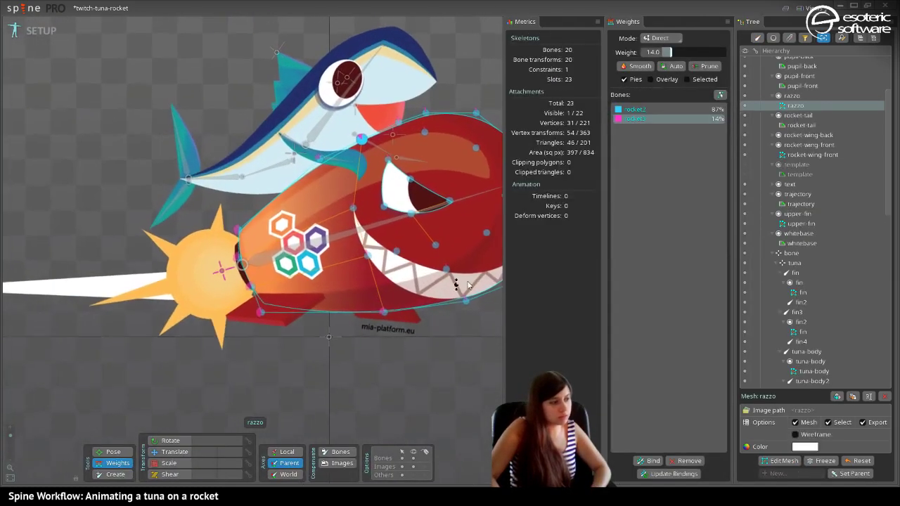
pyautogui.click(769, 462)
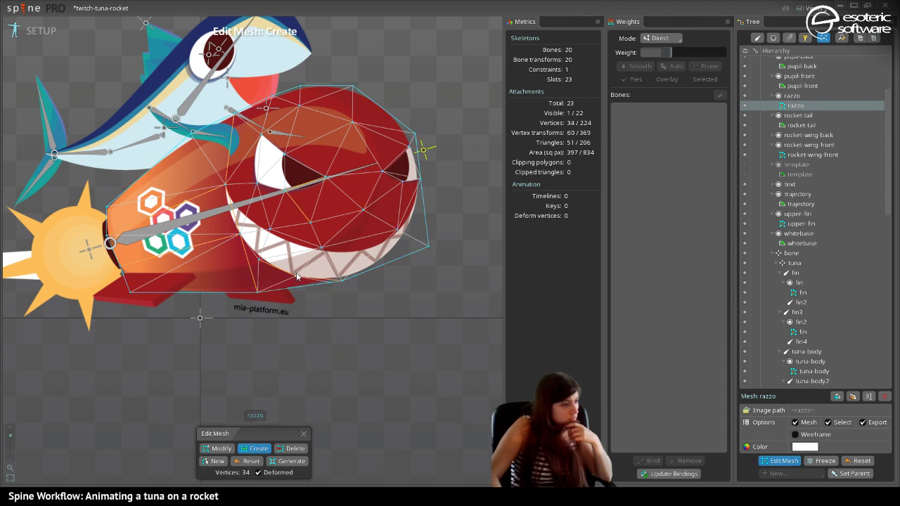
pyautogui.click(782, 462)
pyautogui.click(39, 31)
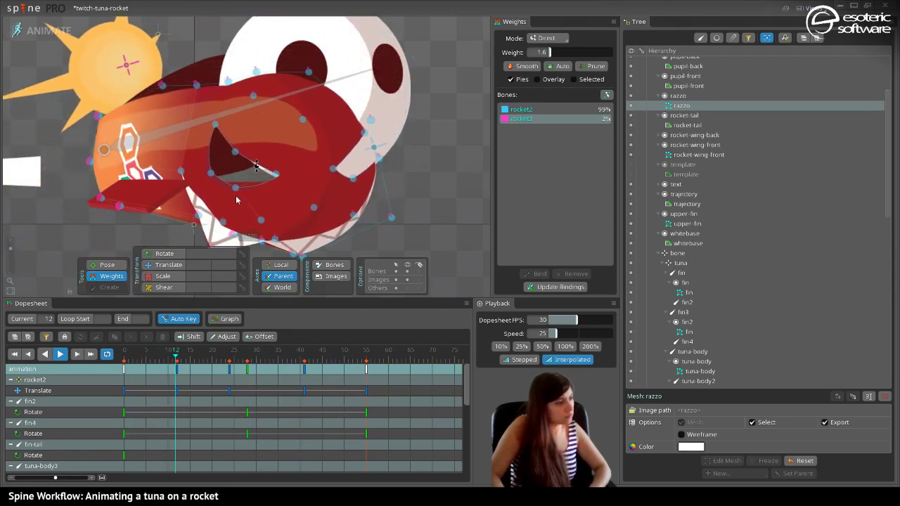
# Set rocket3 weights of 5.6 and 6.4 on two razzo underside vertices, checking frames 17 and 7, and replay the animation.
pyautogui.click(62, 355)
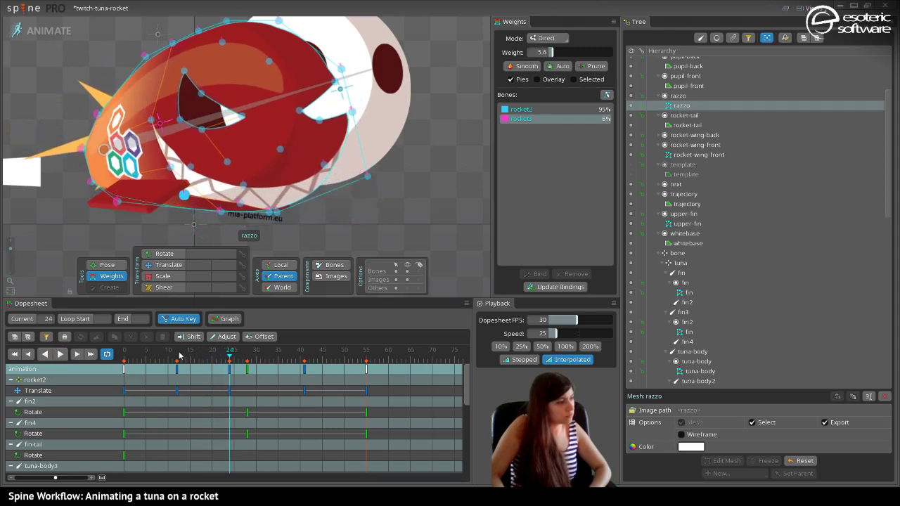
pyautogui.moveTo(223, 359); pyautogui.dragTo(199, 360)
pyautogui.moveTo(284, 219); pyautogui.dragTo(314, 123)
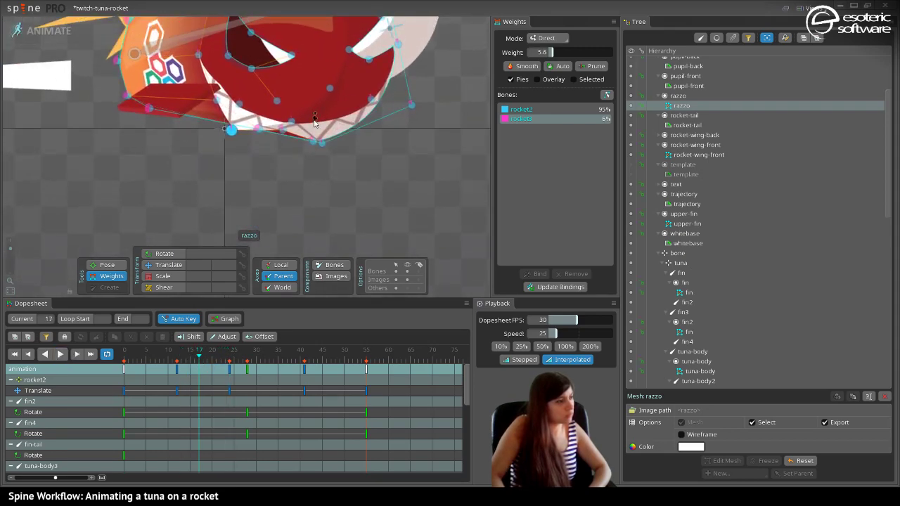
pyautogui.moveTo(172, 361); pyautogui.dragTo(155, 360)
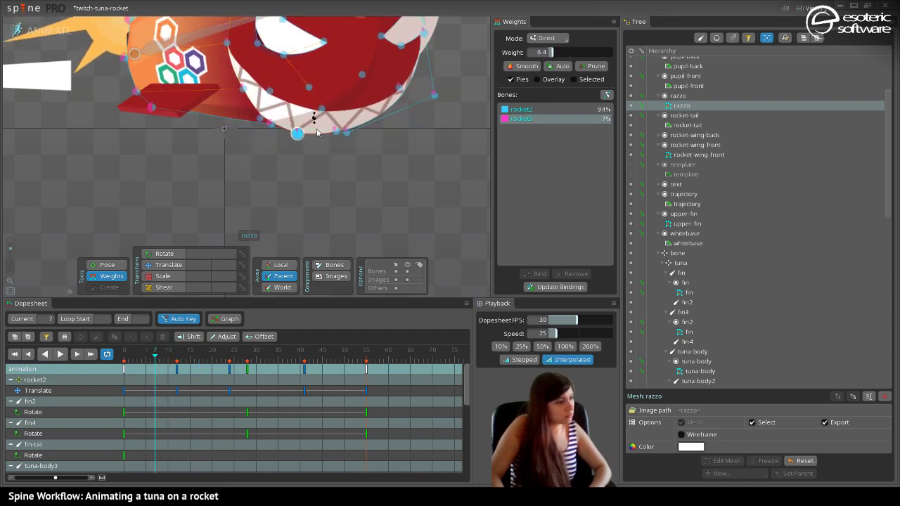
pyautogui.moveTo(207, 236); pyautogui.dragTo(245, 243)
pyautogui.click(61, 354)
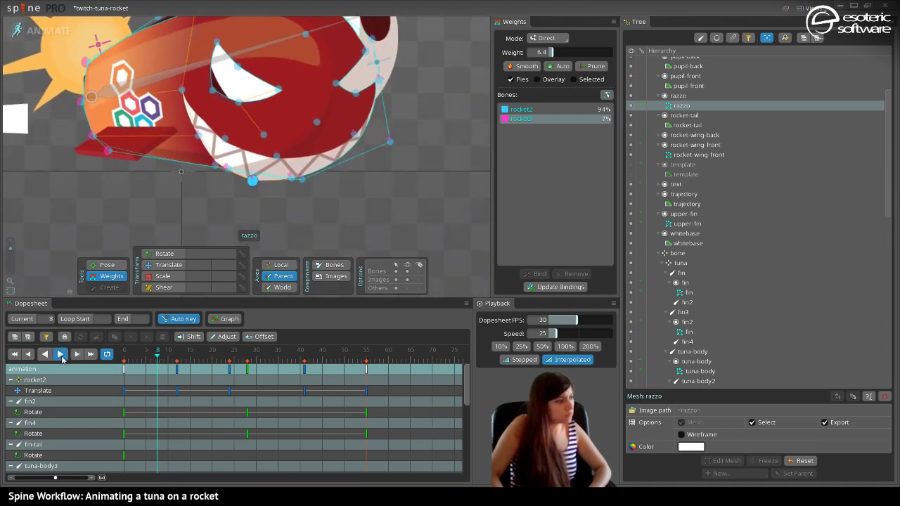
# At frame 8, set a rocket3 weight of 19.2 on the underside vertex behind the mouth and replay the animation.
pyautogui.click(63, 369)
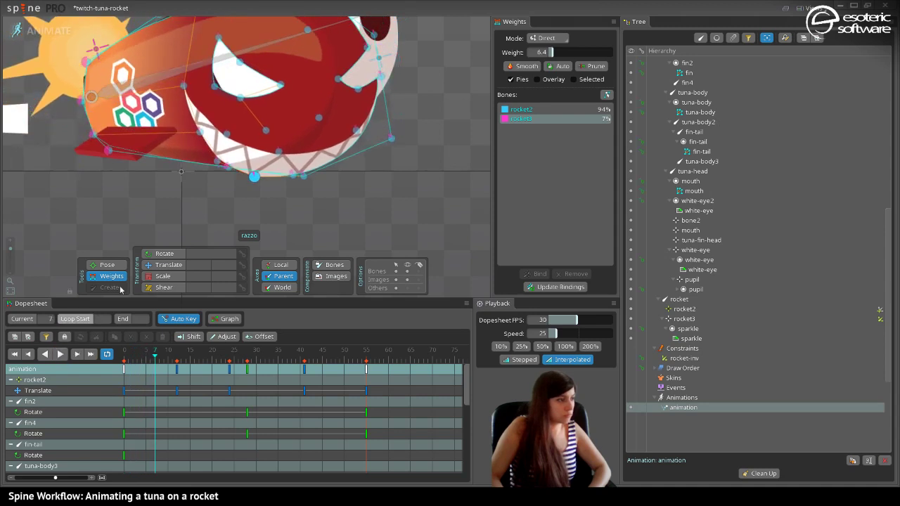
pyautogui.click(142, 359)
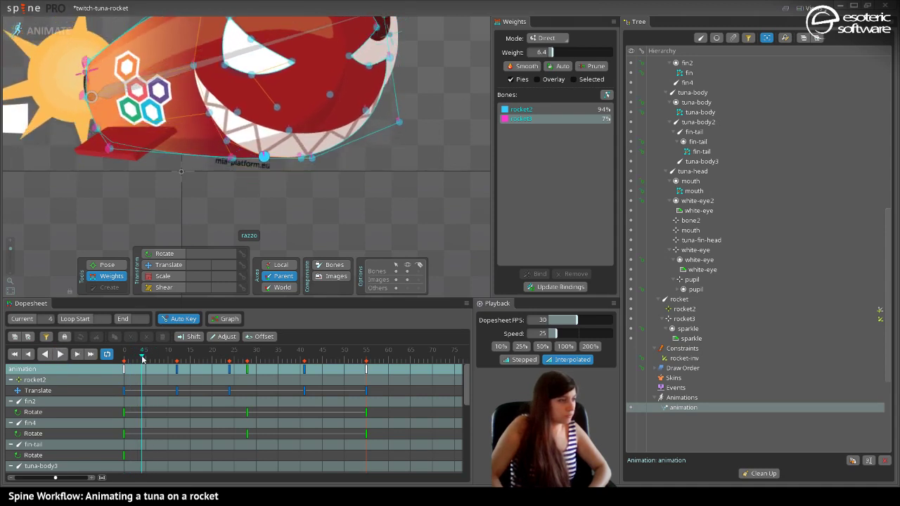
pyautogui.click(159, 362)
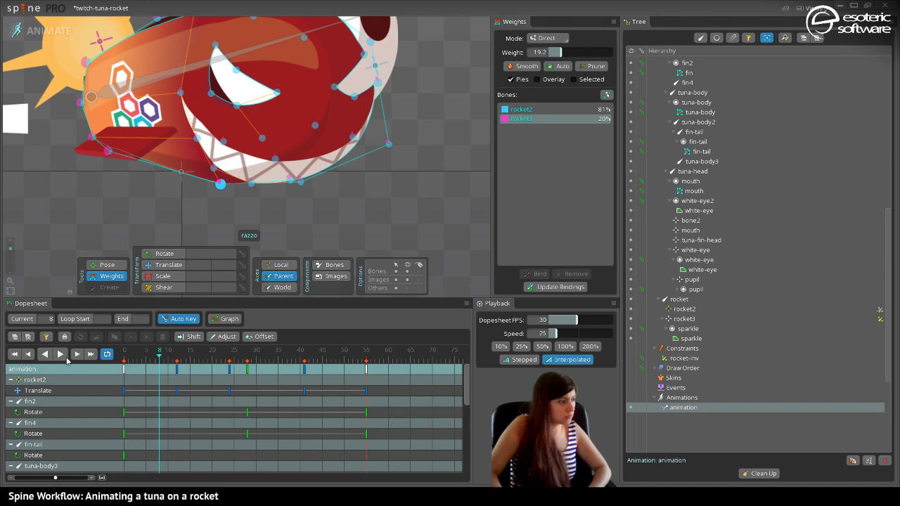
pyautogui.click(61, 356)
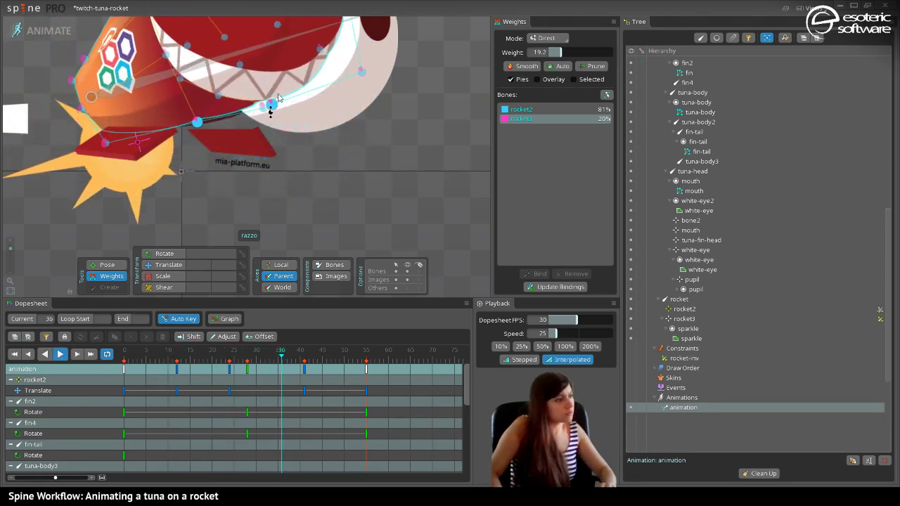
# Set a rocket3 weight of 9.6 on the razzo vertex at the front of the mouth, and clear the selection during playback.
pyautogui.click(334, 217)
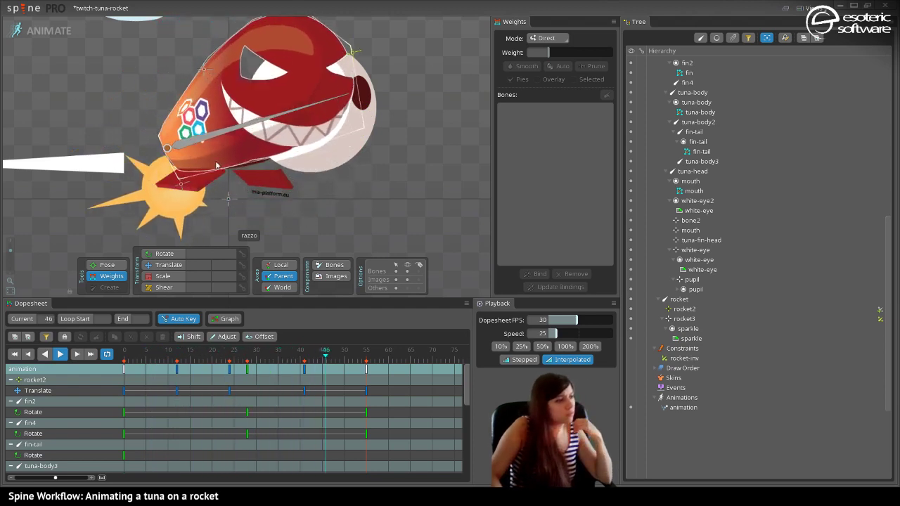
pyautogui.click(337, 119)
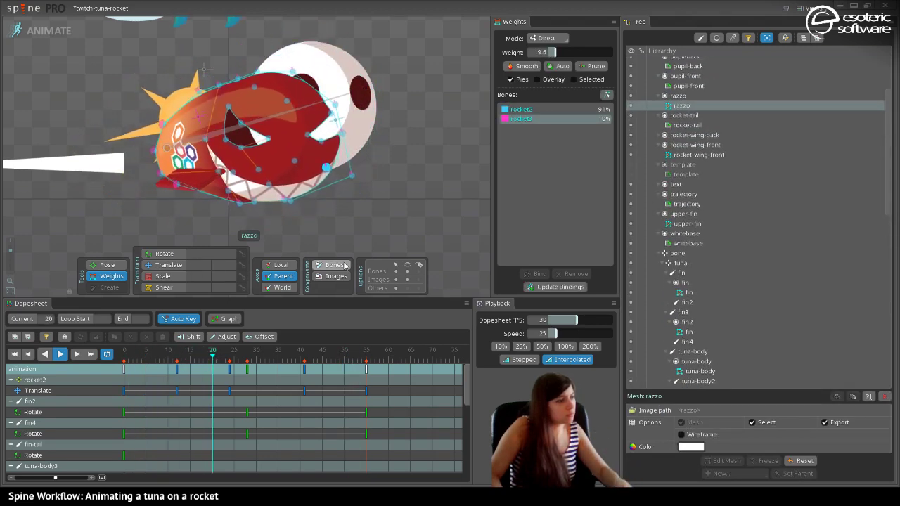
pyautogui.press('space')
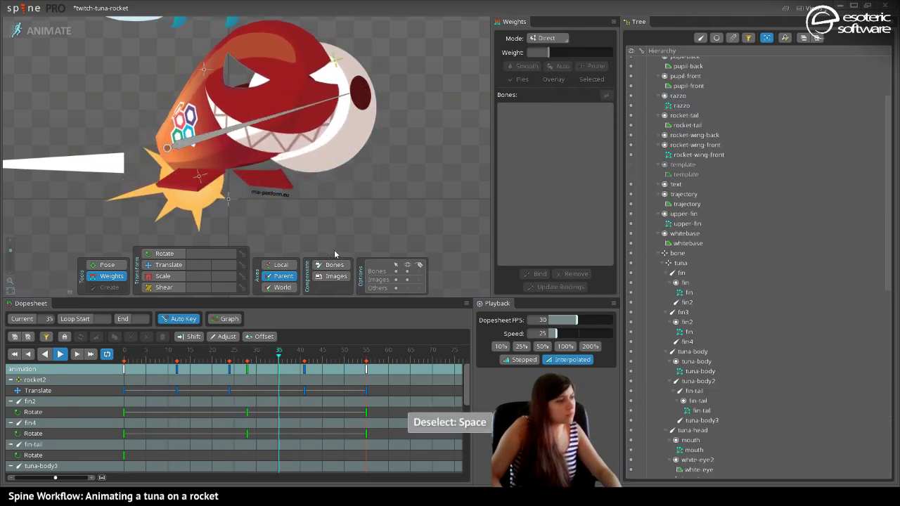
# Set a rocket3 weight of 46.9 on the razzo mesh's lower rear vertex and check the deformation between frames 0 and 11.
pyautogui.click(227, 143)
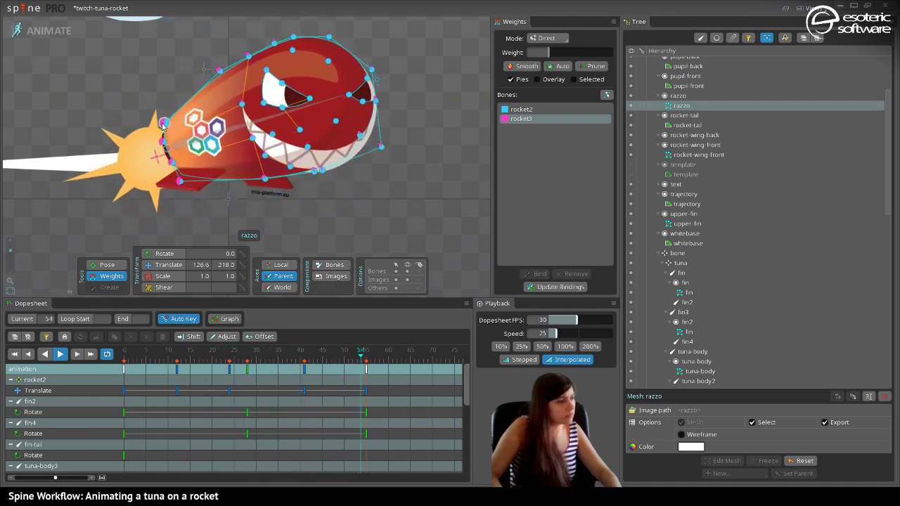
pyautogui.click(164, 124)
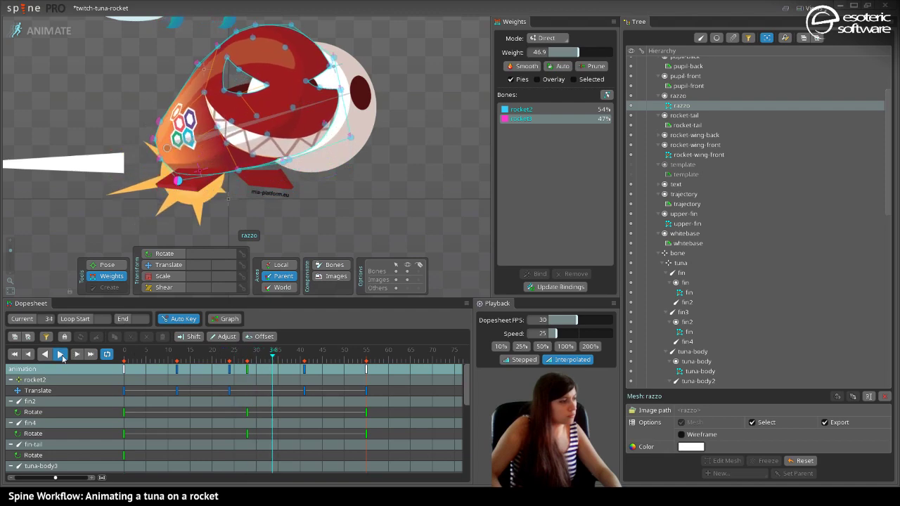
pyautogui.moveTo(126, 363); pyautogui.dragTo(142, 364)
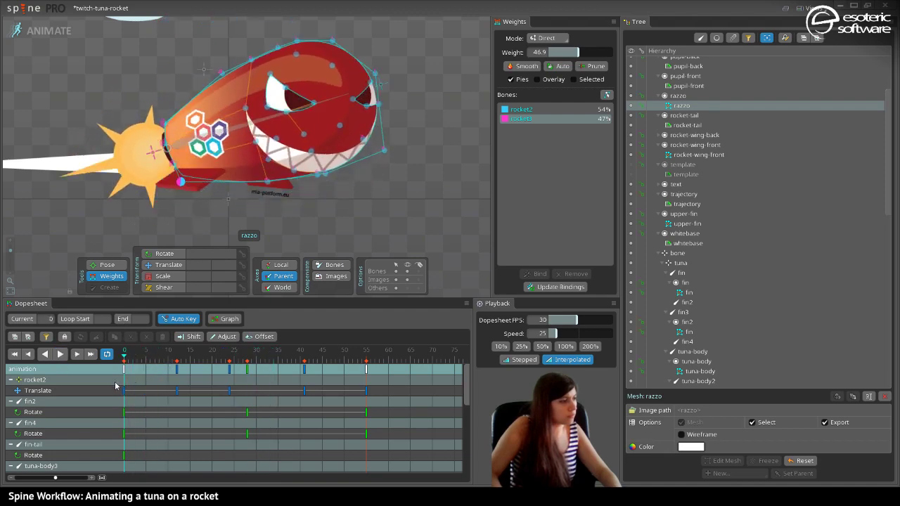
pyautogui.click(152, 373)
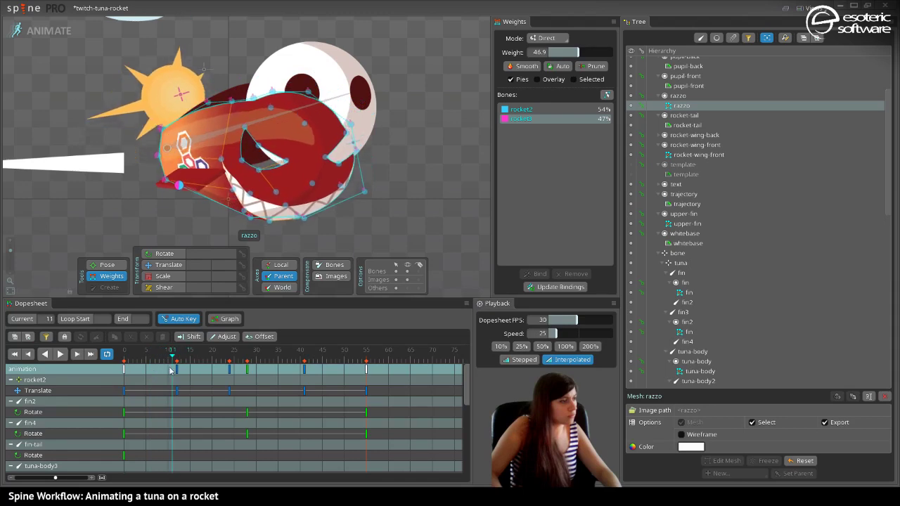
pyautogui.moveTo(178, 368); pyautogui.dragTo(124, 364)
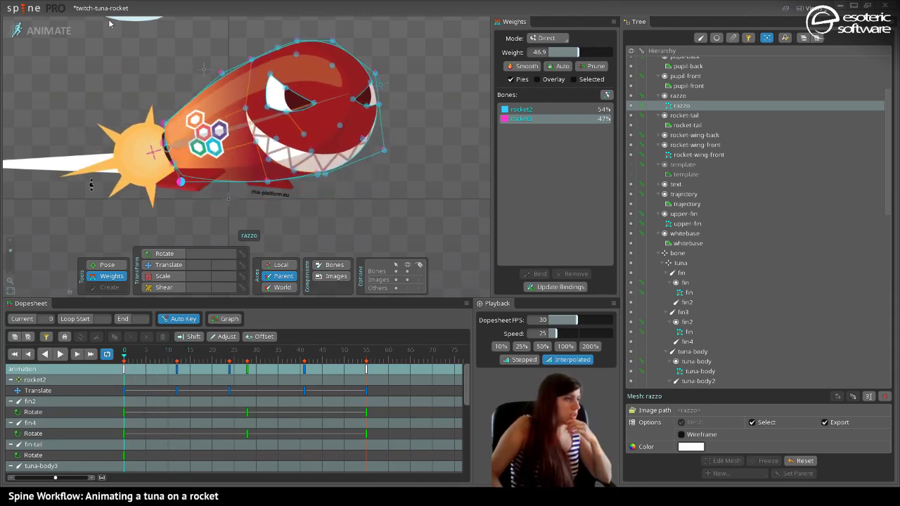
# Check the setup pose, try moving rocket3 to -110.1, -21.45 at frame 12, and undo the move.
pyautogui.click(49, 31)
pyautogui.click(161, 254)
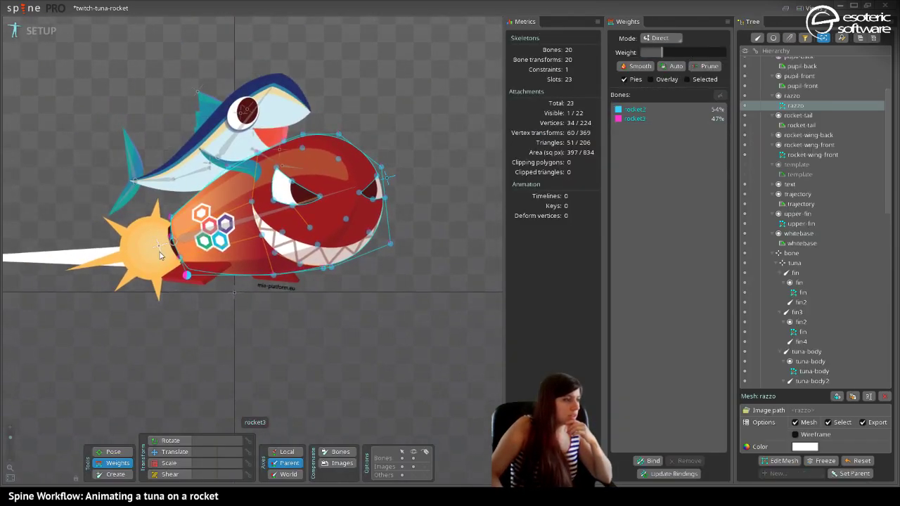
pyautogui.click(41, 35)
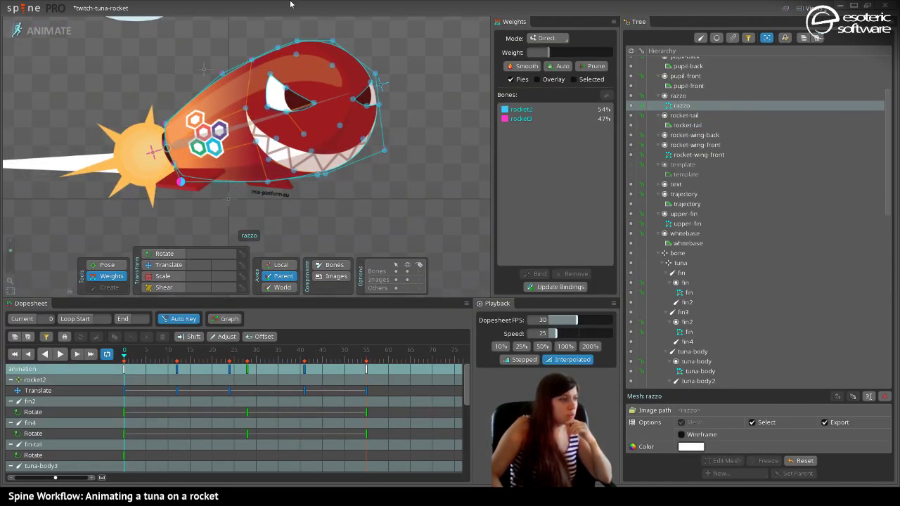
pyautogui.moveTo(166, 362); pyautogui.dragTo(180, 361)
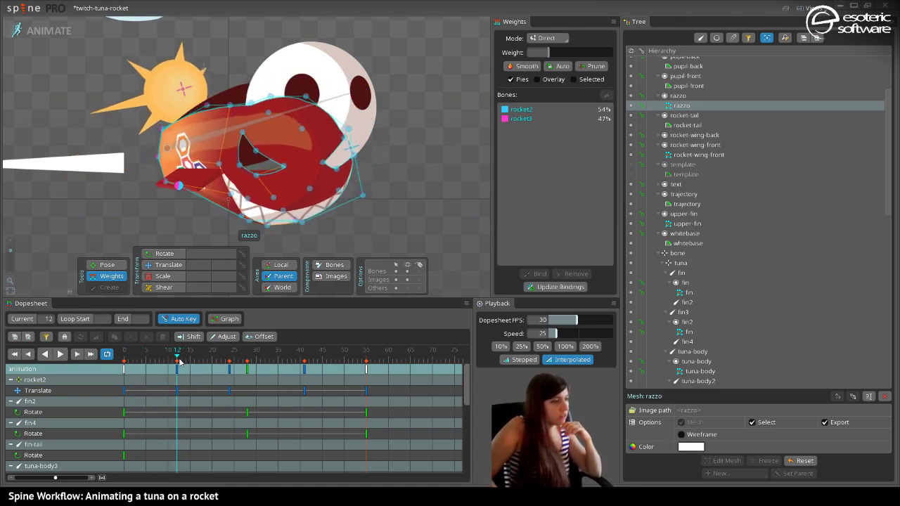
pyautogui.click(164, 268)
pyautogui.moveTo(186, 90); pyautogui.dragTo(162, 108)
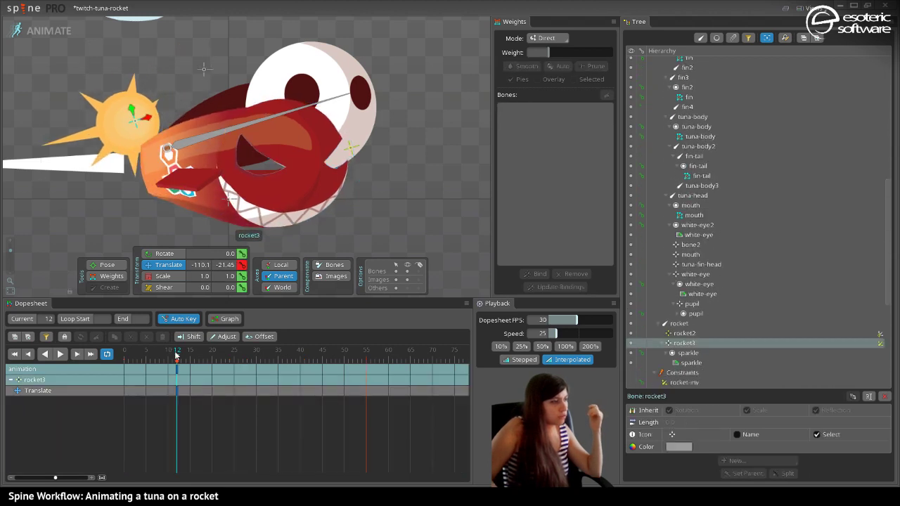
pyautogui.hotkey('ctrl', 'z')
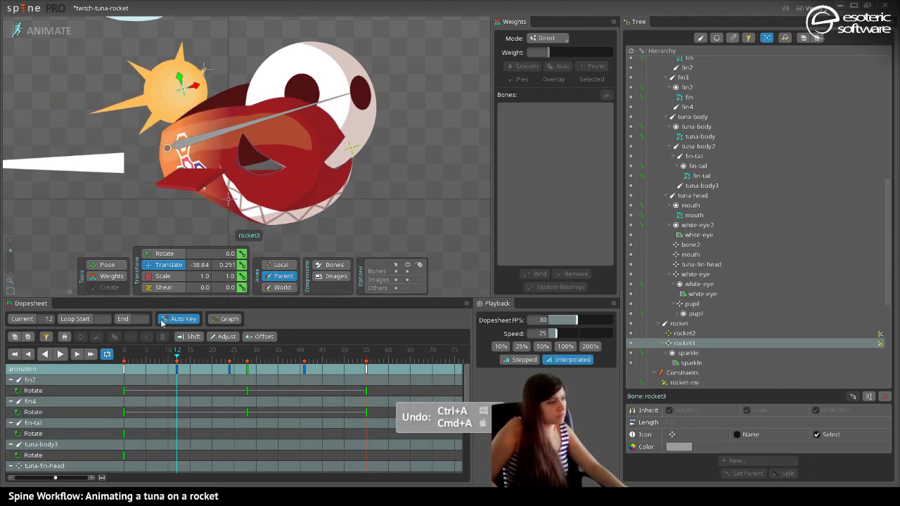
# At frame 12, key rocket2's translation at 527.6, -118.2 and scrub through the animation.
pyautogui.moveTo(353, 150); pyautogui.dragTo(376, 133)
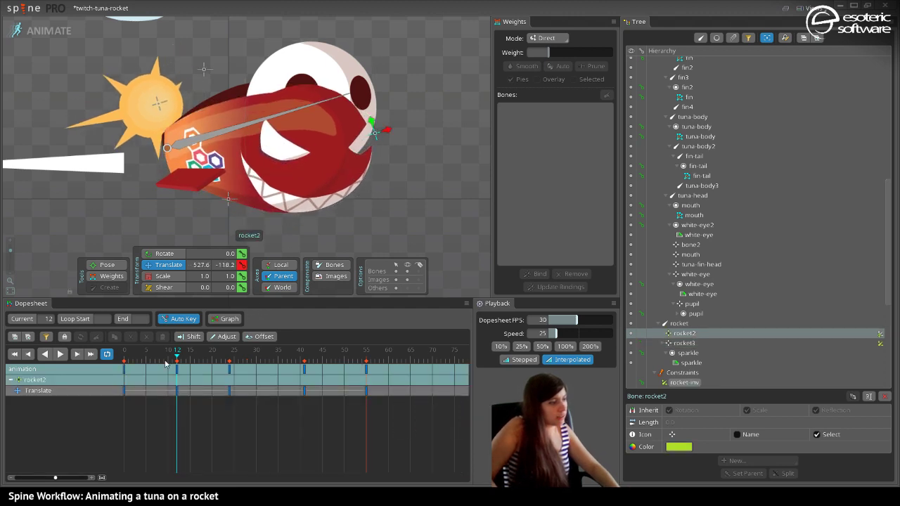
pyautogui.moveTo(166, 364); pyautogui.dragTo(345, 362)
# In setup mode, bind the rocket-wing-front mesh to rocket2 and rocket3, and return to animate mode.
pyautogui.click(49, 35)
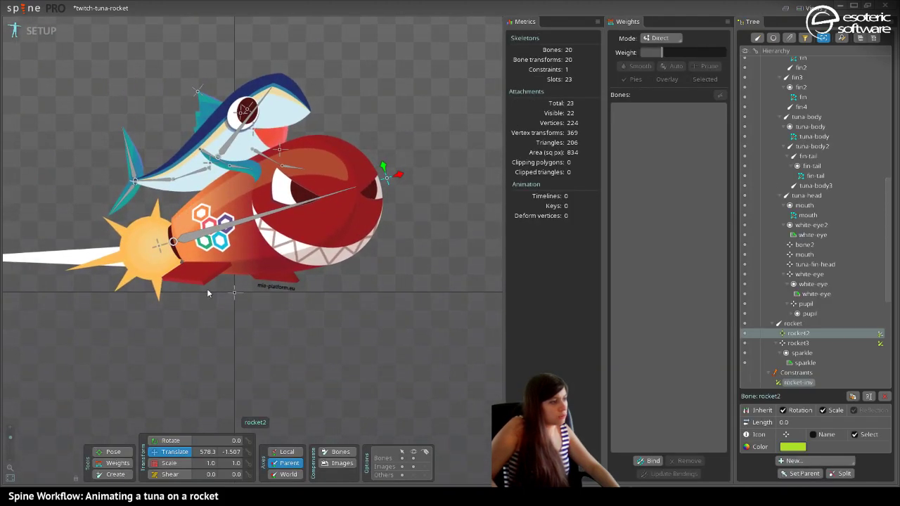
pyautogui.click(204, 279)
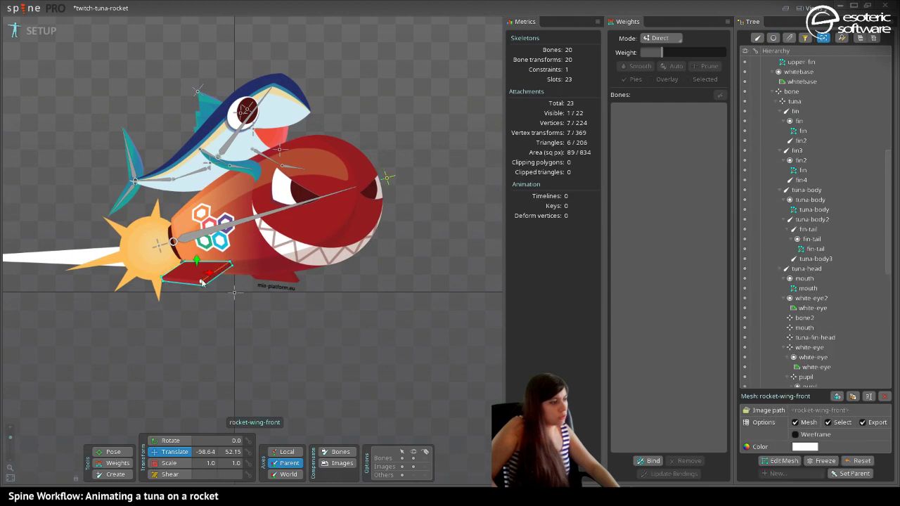
pyautogui.click(653, 461)
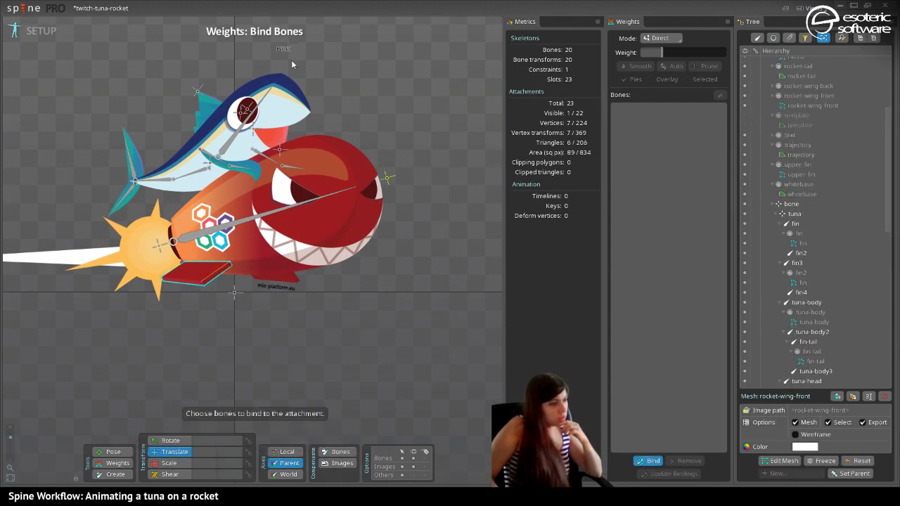
pyautogui.click(386, 181)
pyautogui.click(158, 254)
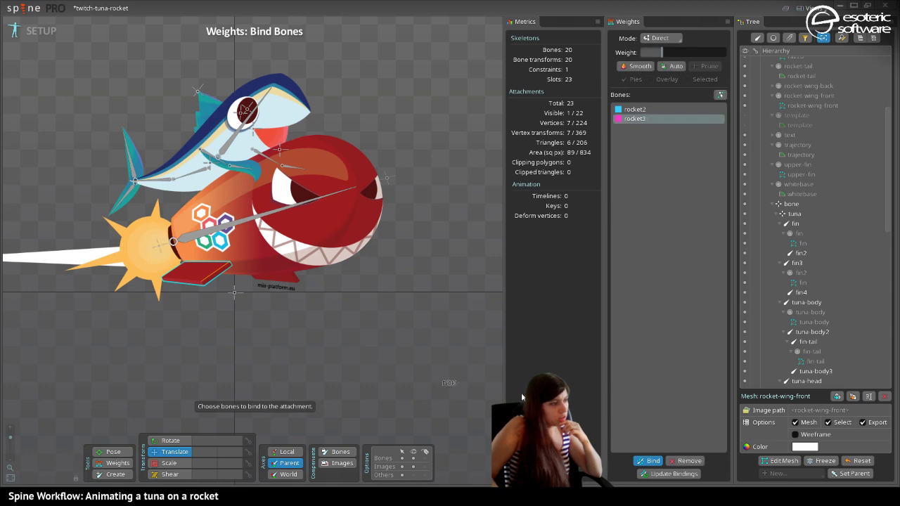
pyautogui.click(638, 460)
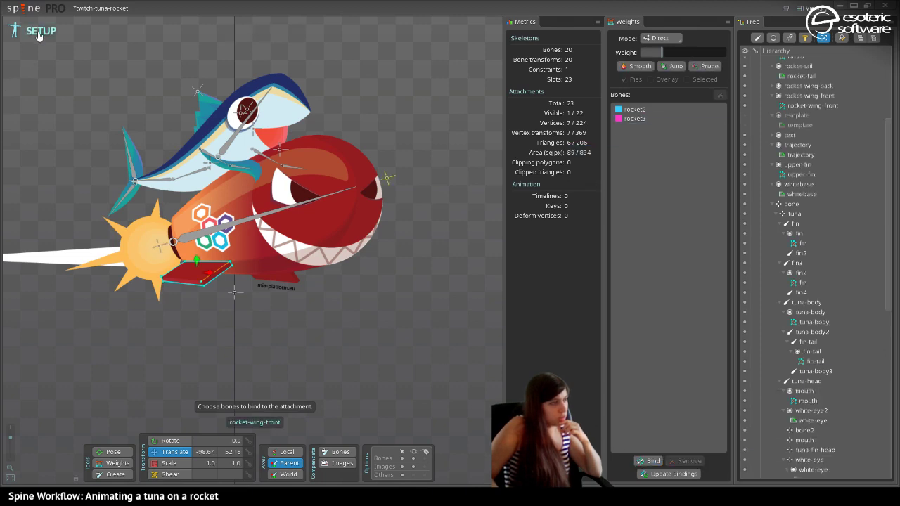
pyautogui.click(39, 32)
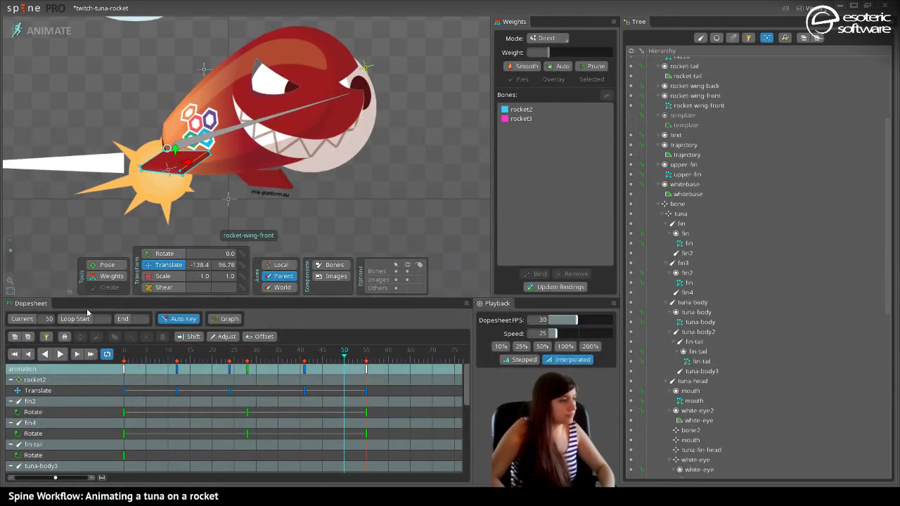
# At frame 15, give rocket3 a weight of 24 on the rocket-wing-front mesh so the wing follows the rocket body.
pyautogui.click(61, 353)
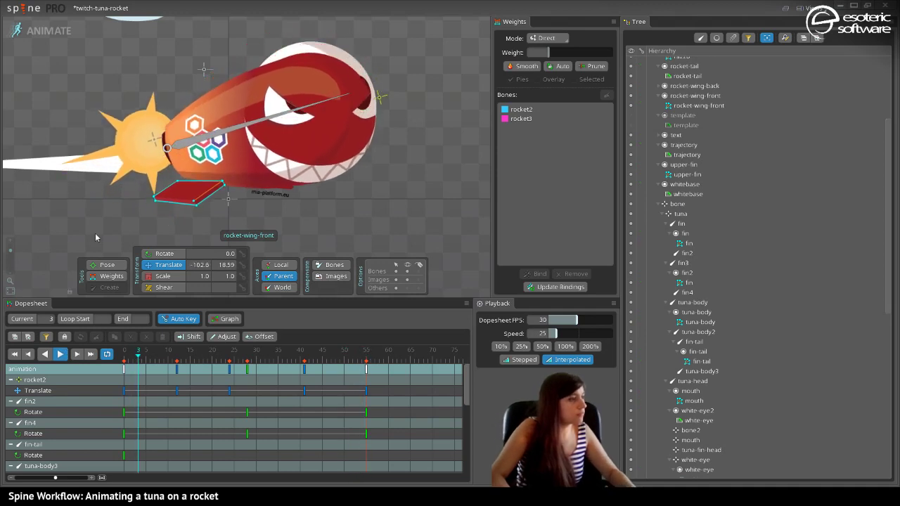
pyautogui.press('space')
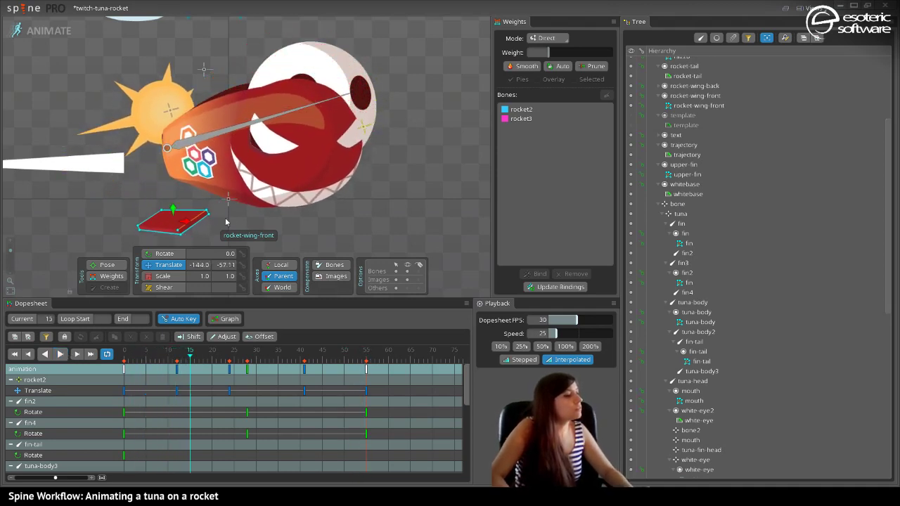
pyautogui.press('Escape')
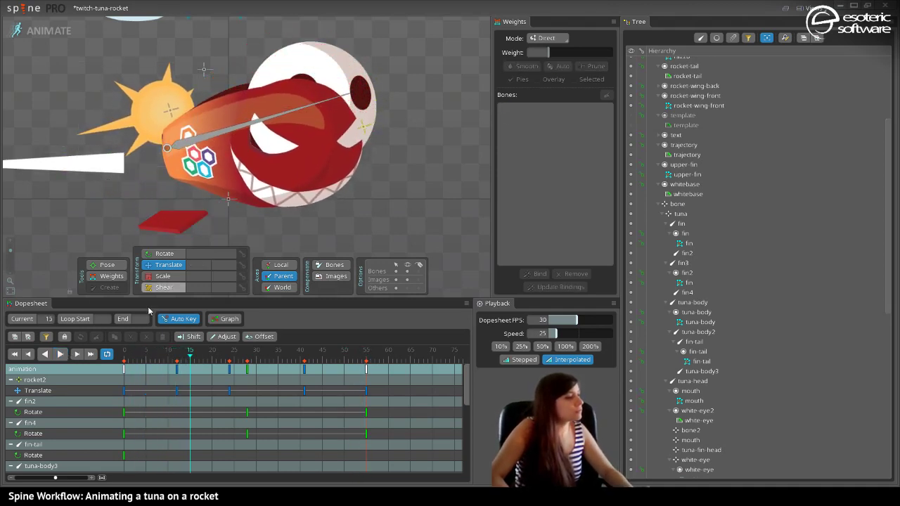
pyautogui.click(120, 279)
pyautogui.click(178, 234)
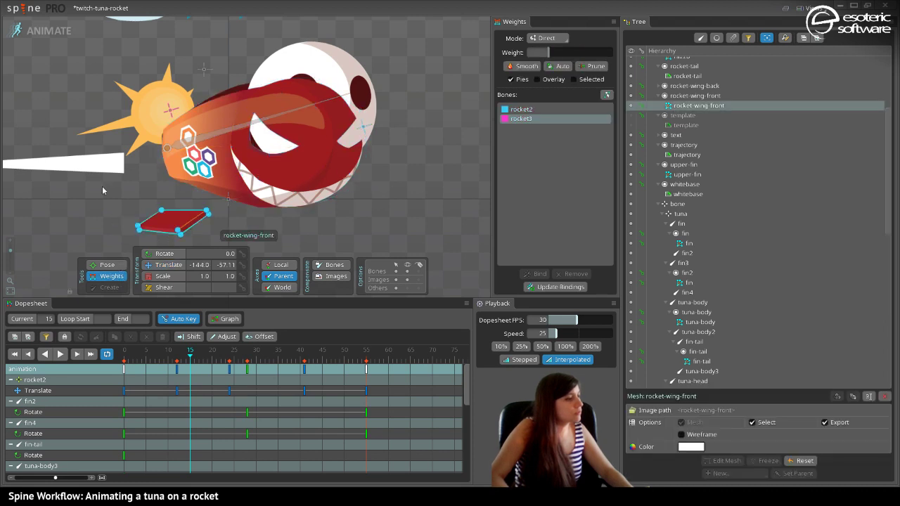
pyautogui.click(553, 110)
pyautogui.click(549, 119)
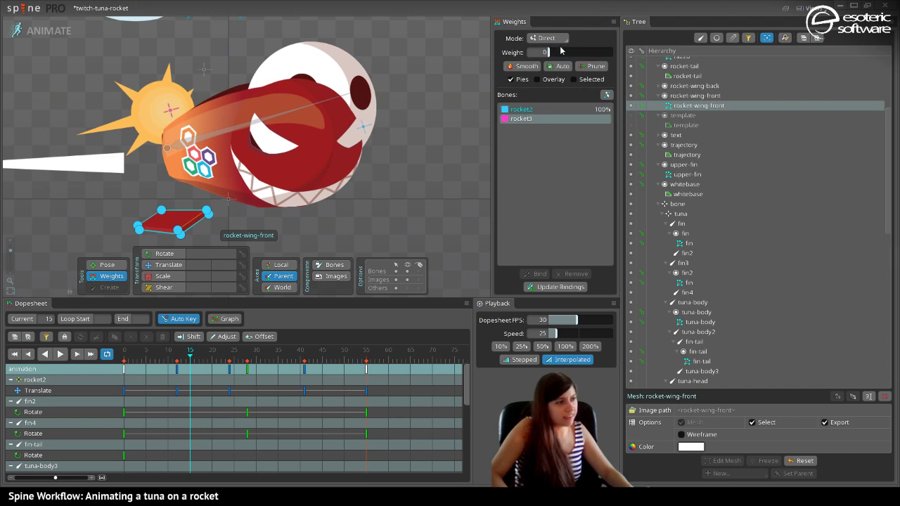
pyautogui.moveTo(564, 54); pyautogui.dragTo(571, 61)
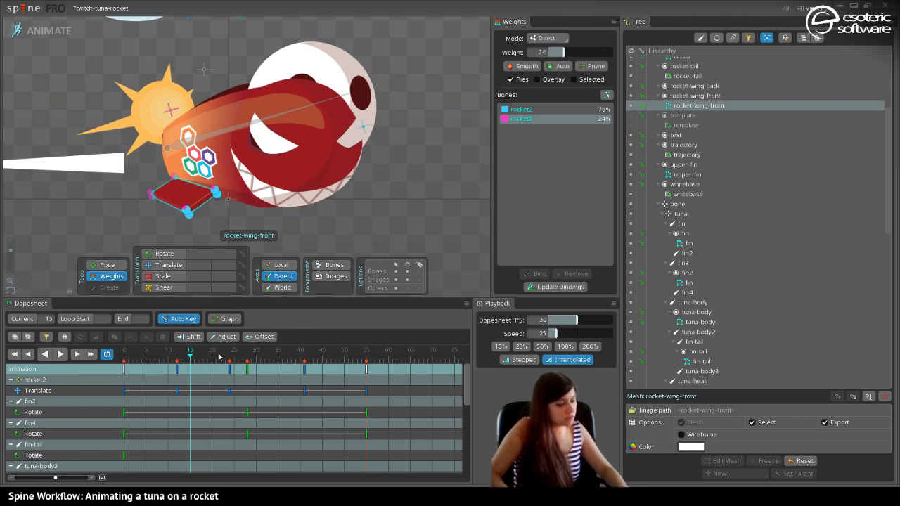
# Play the animation slowly and at 100% speed to check how the front wing follows the rocket.
pyautogui.press('space')
pyautogui.click(60, 355)
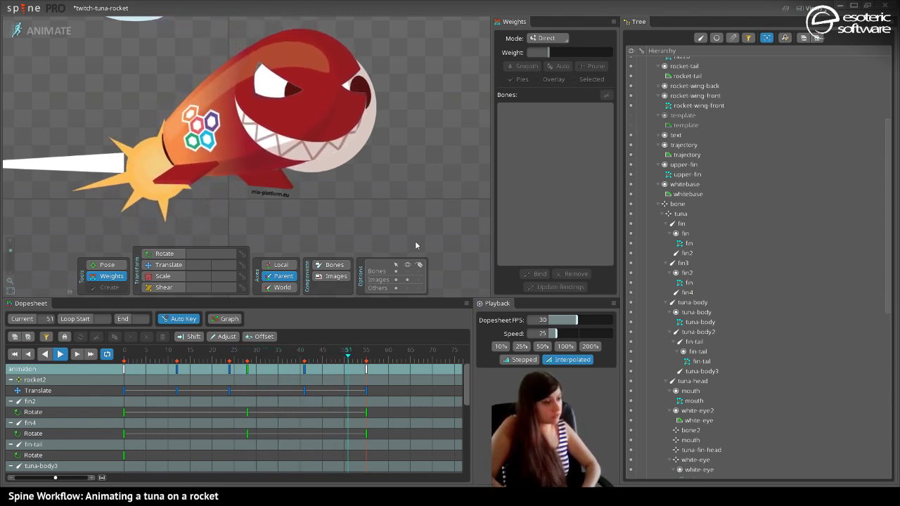
pyautogui.click(565, 344)
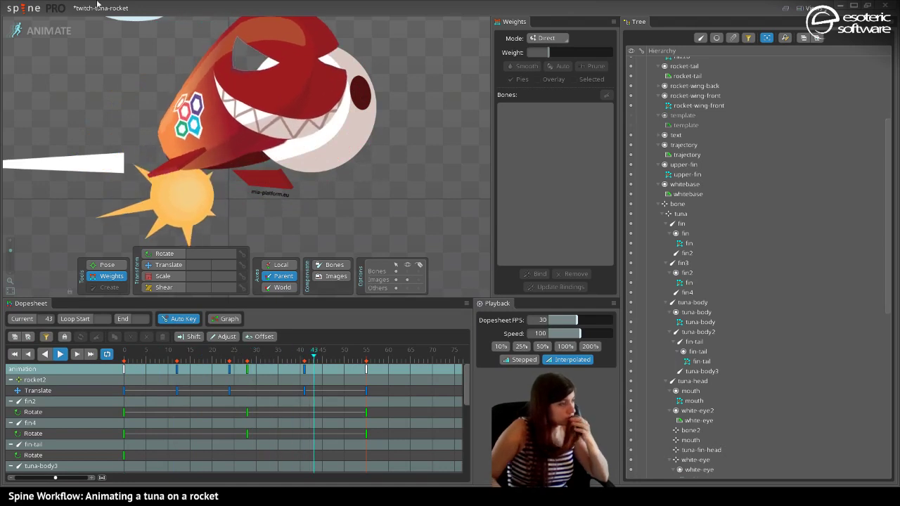
# In setup mode, convert rocket-wing-back to a mesh and trace a new outline around the wing with six vertices.
pyautogui.click(38, 30)
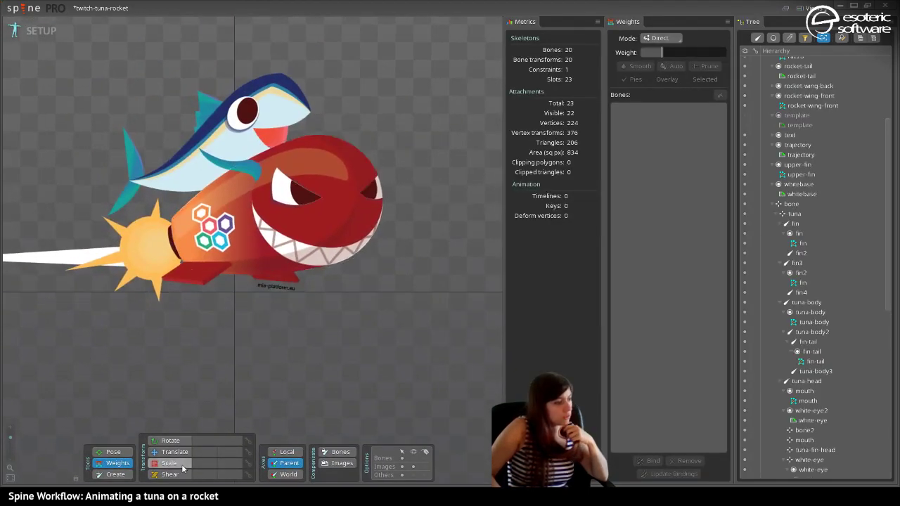
pyautogui.click(287, 280)
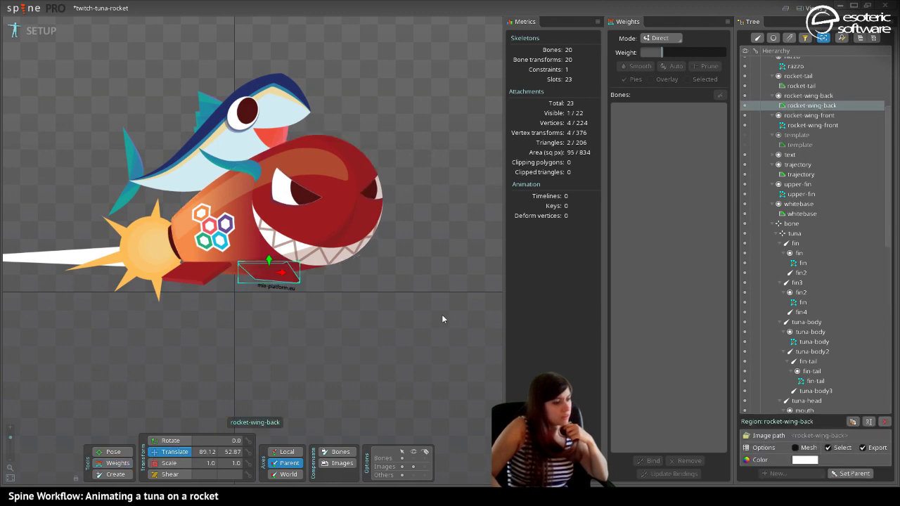
pyautogui.click(796, 447)
pyautogui.click(777, 461)
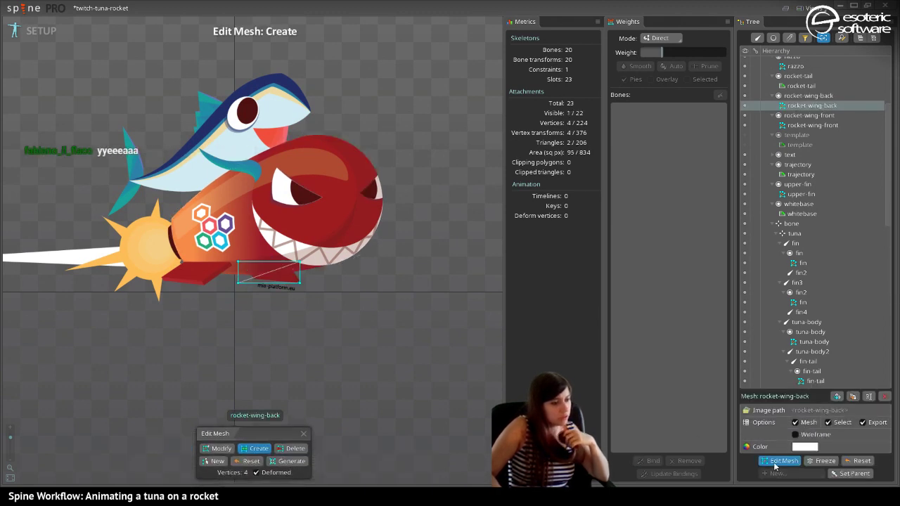
pyautogui.click(215, 463)
pyautogui.scroll(5, 237, 337)
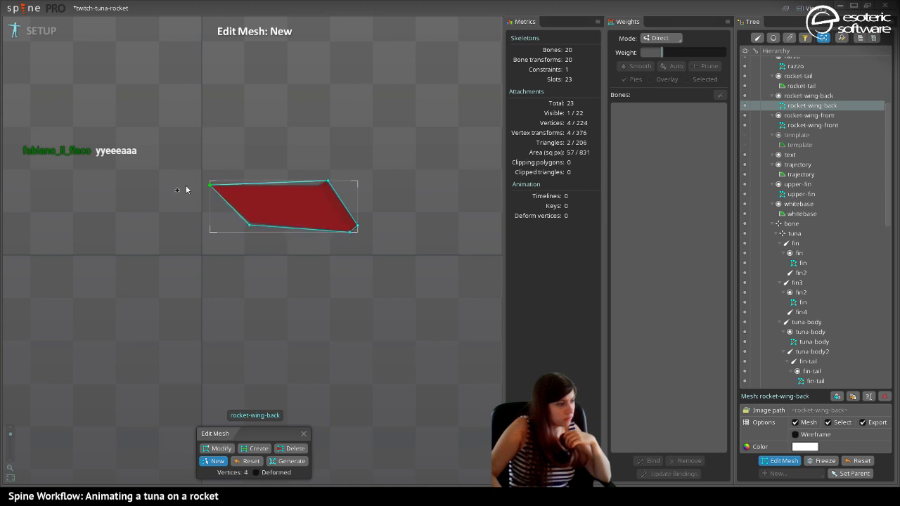
pyautogui.click(325, 188)
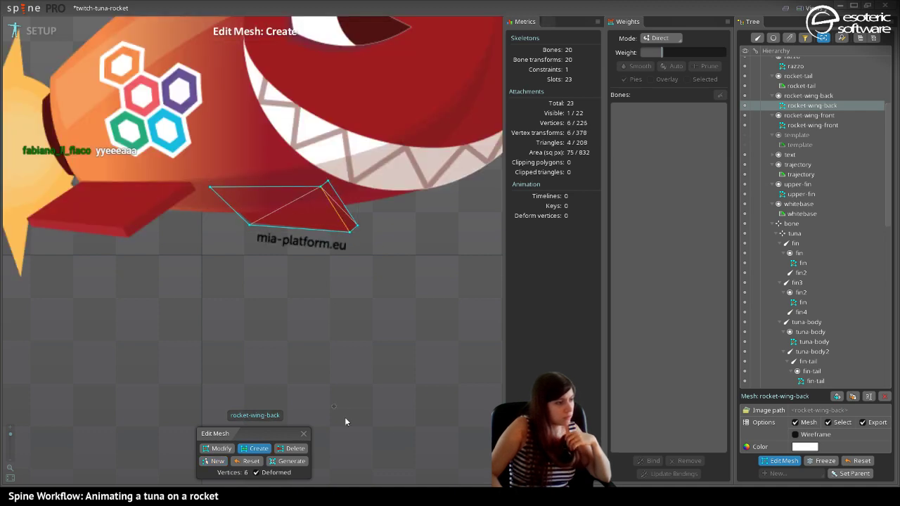
# Bind the rocket-wing-back mesh to rocket2 and rocket3, and return to animate mode.
pyautogui.click(653, 460)
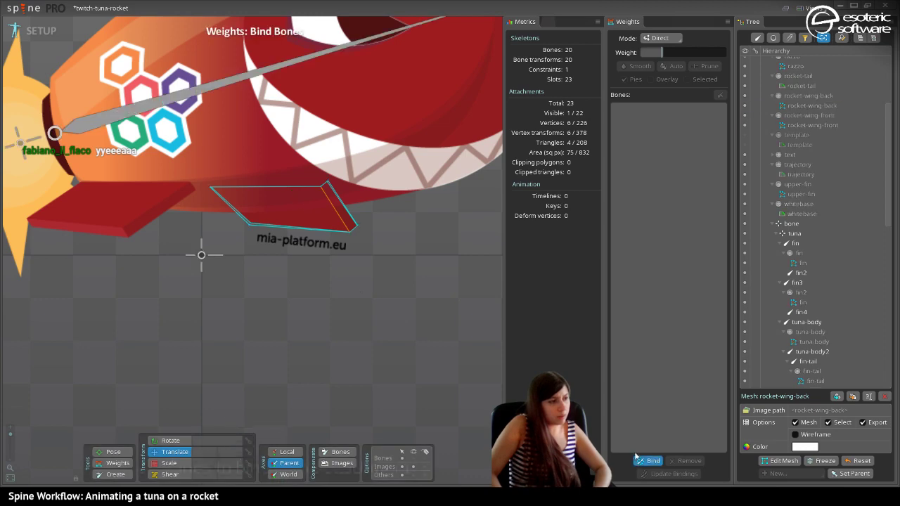
pyautogui.scroll(-3, 253, 201)
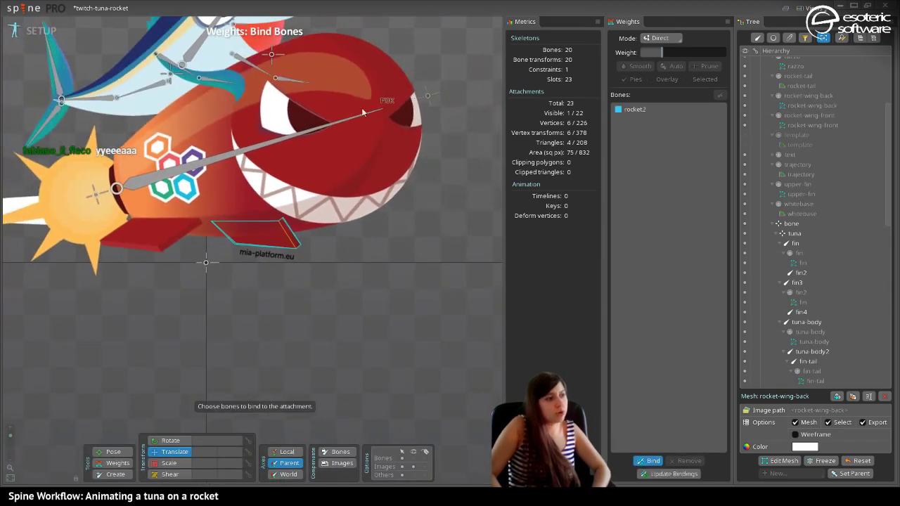
pyautogui.click(95, 199)
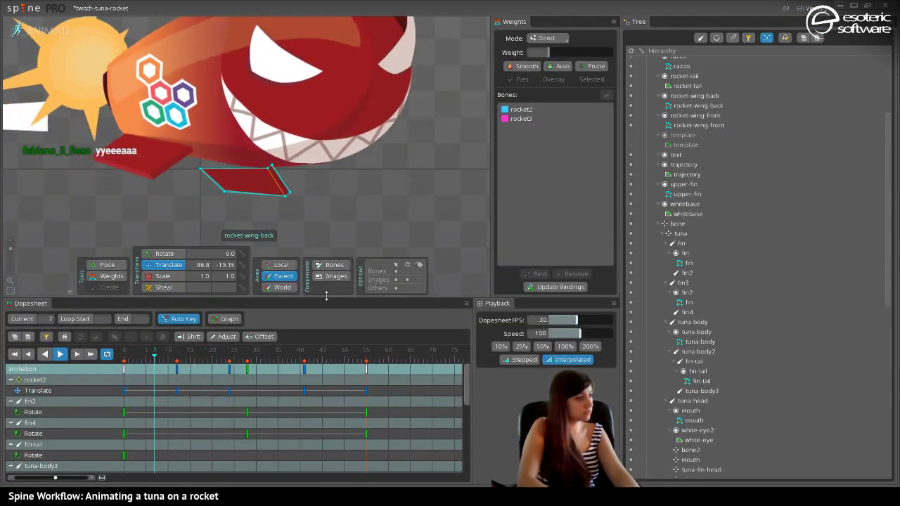
# Set a rocket3 weight of 32 on all rocket-wing-back vertices and lower the front vertices to about 27.
pyautogui.click(110, 276)
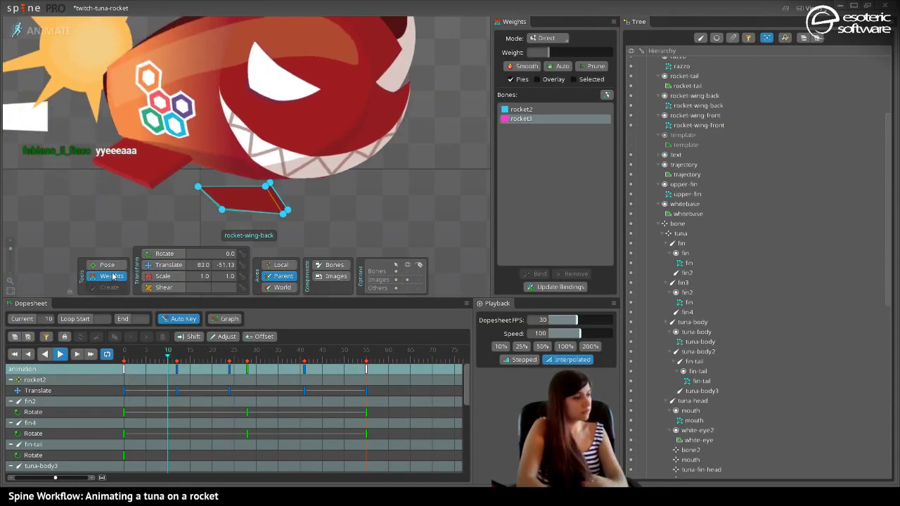
pyautogui.click(364, 221)
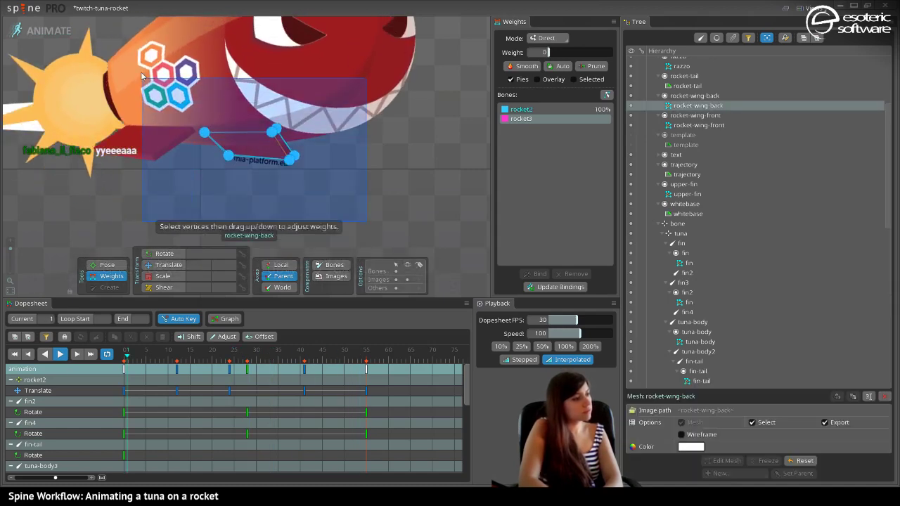
pyautogui.moveTo(547, 52); pyautogui.dragTo(569, 60)
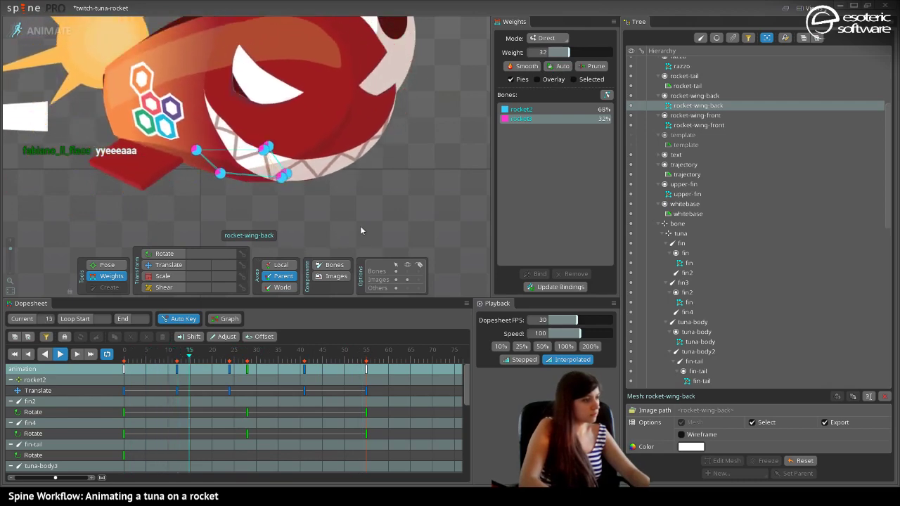
pyautogui.moveTo(331, 237); pyautogui.dragTo(255, 71)
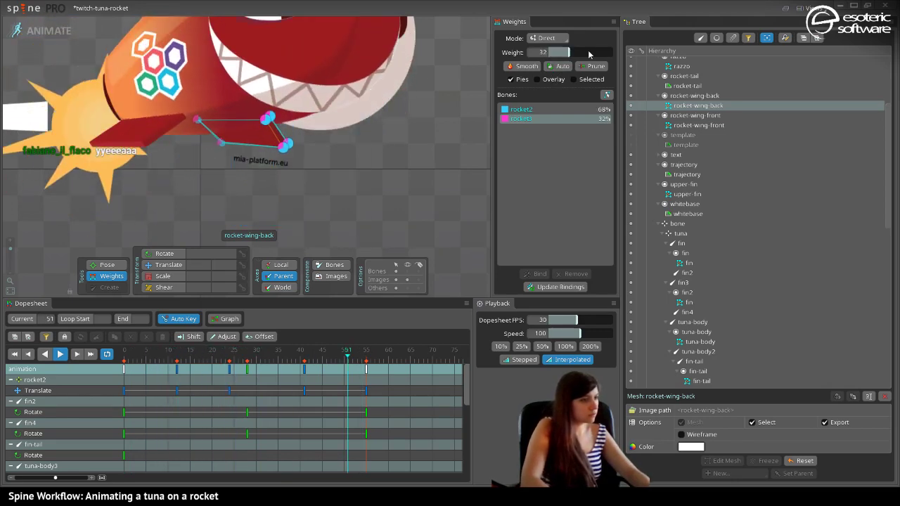
pyautogui.moveTo(570, 53)
pyautogui.mouseDown()
pyautogui.moveTo(583, 54)
pyautogui.moveTo(555, 54)
pyautogui.moveTo(565, 64)
pyautogui.mouseUp()
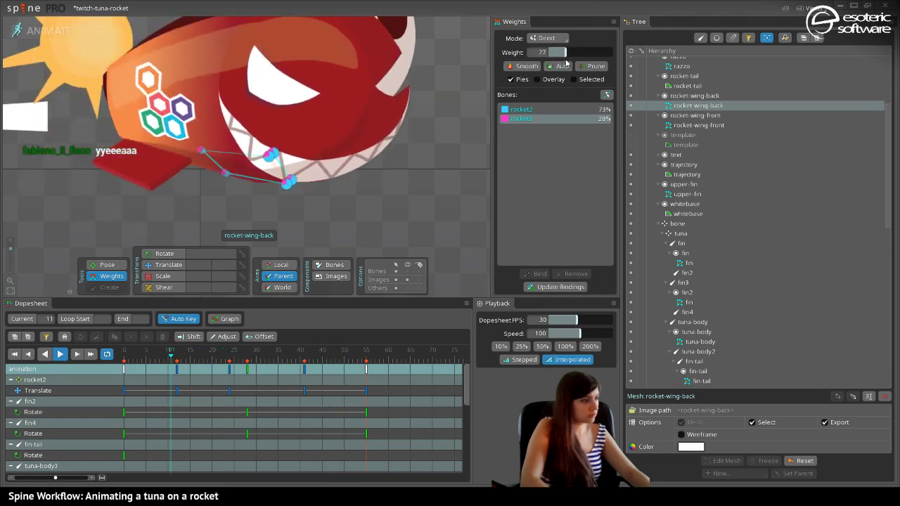
# Play the animation and scrub to frame 41 to inspect the back wing's deformation.
pyautogui.press('space')
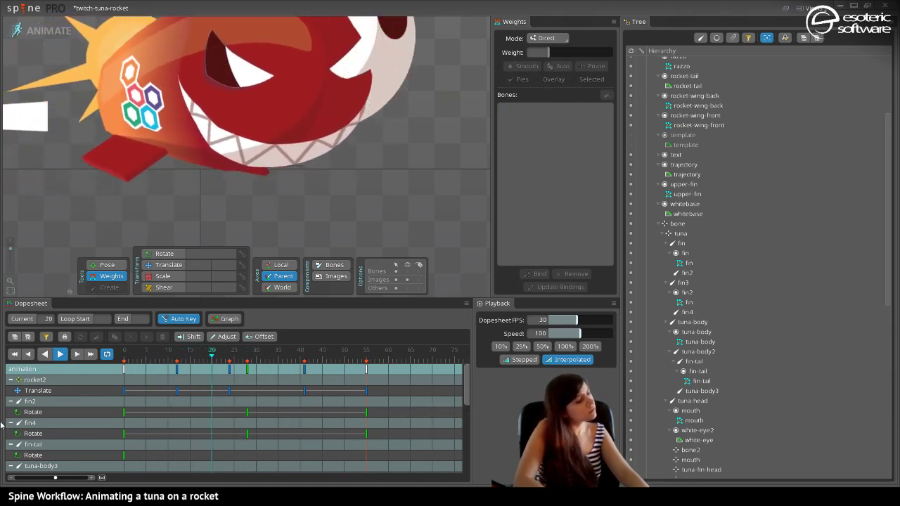
pyautogui.click(60, 355)
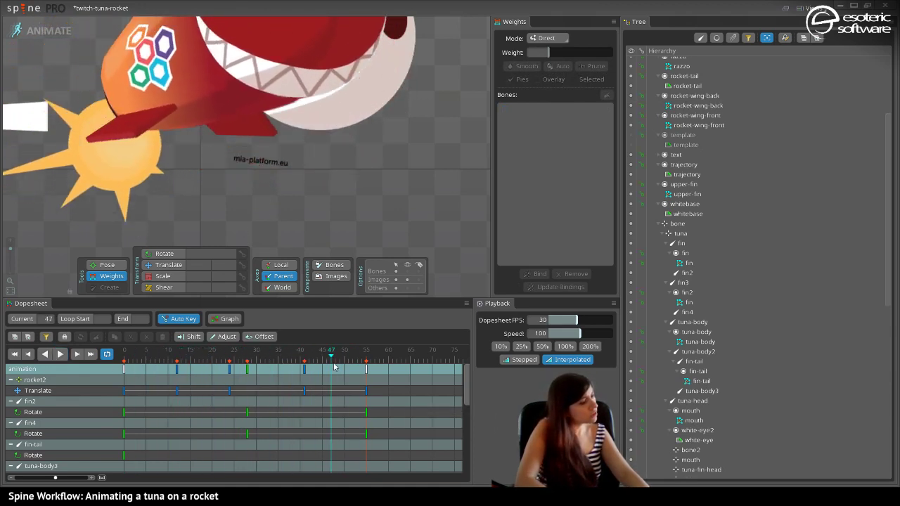
pyautogui.moveTo(334, 366); pyautogui.dragTo(304, 370)
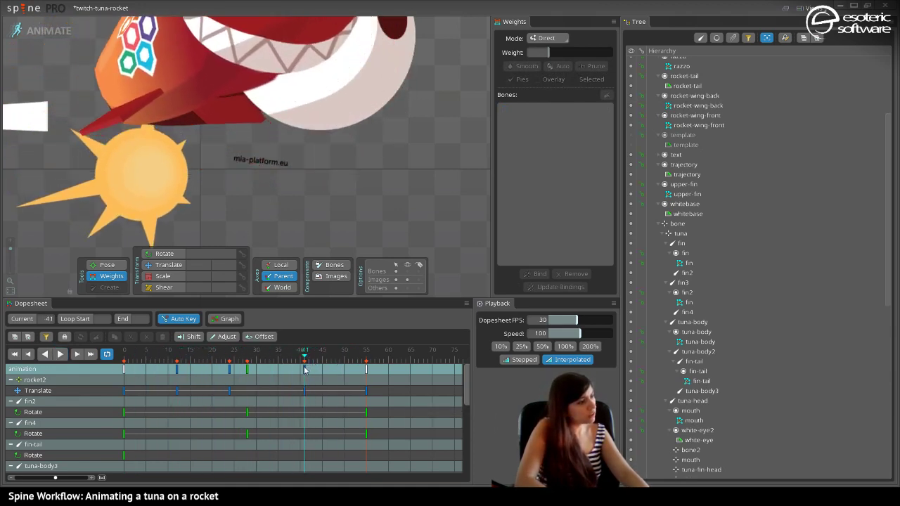
# Try a rocket3 weight of 47 on rocket-wing-back's rear vertices during playback, and undo the weight change.
pyautogui.click(240, 115)
pyautogui.moveTo(331, 169); pyautogui.dragTo(234, 104)
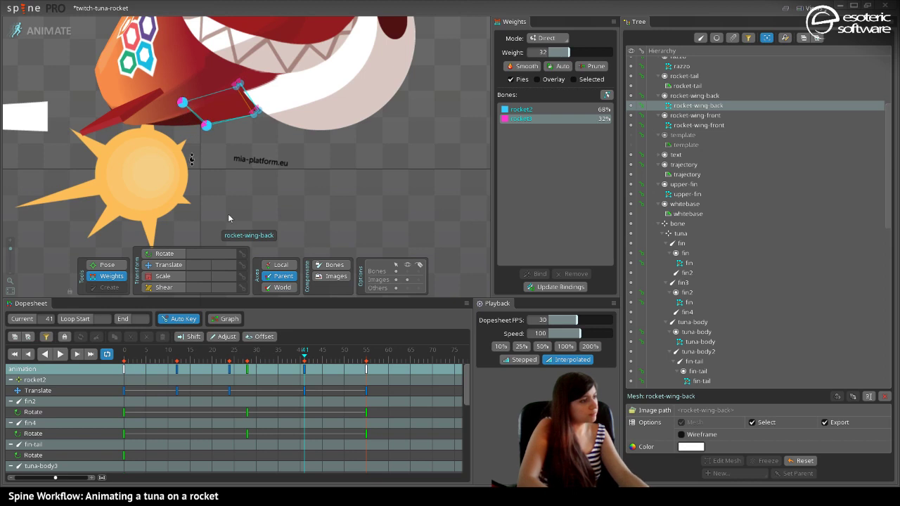
pyautogui.moveTo(294, 351); pyautogui.dragTo(113, 362)
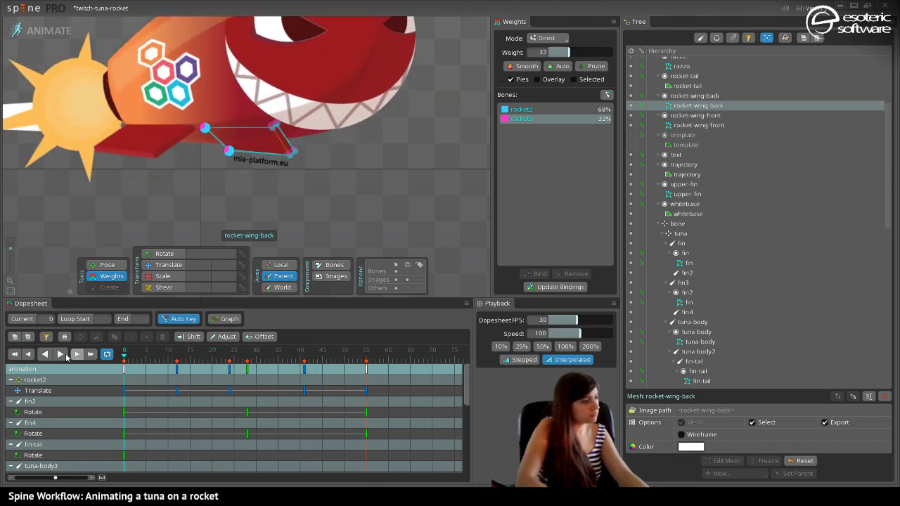
pyautogui.click(67, 357)
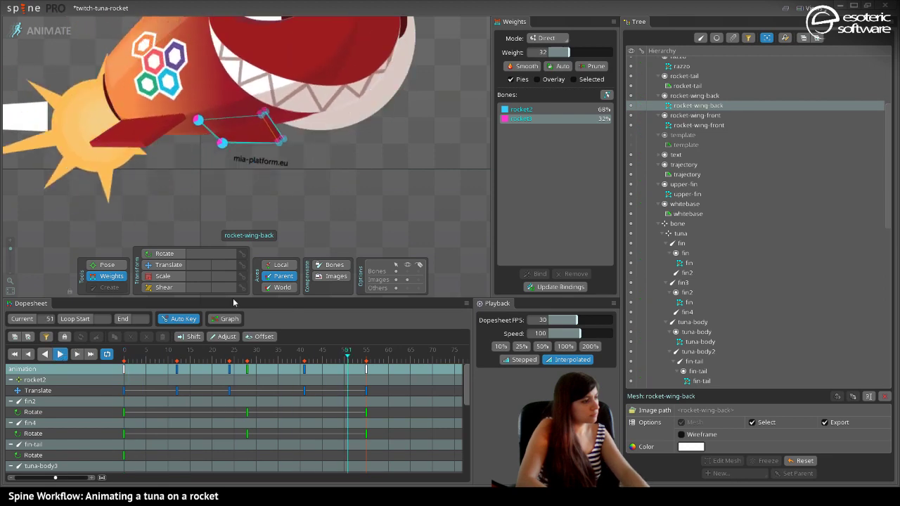
pyautogui.moveTo(566, 52)
pyautogui.mouseDown()
pyautogui.moveTo(559, 59)
pyautogui.moveTo(575, 66)
pyautogui.mouseUp()
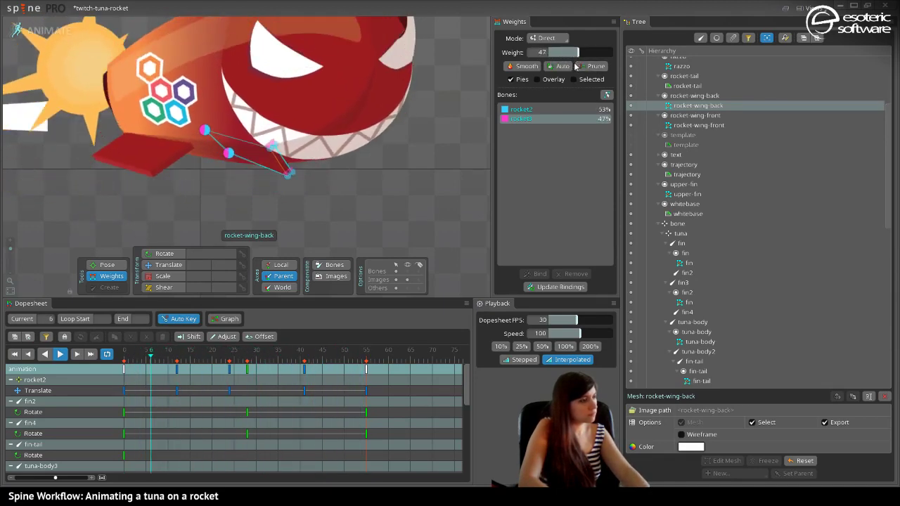
pyautogui.press('a')
pyautogui.hotkey('ctrl', 'z')
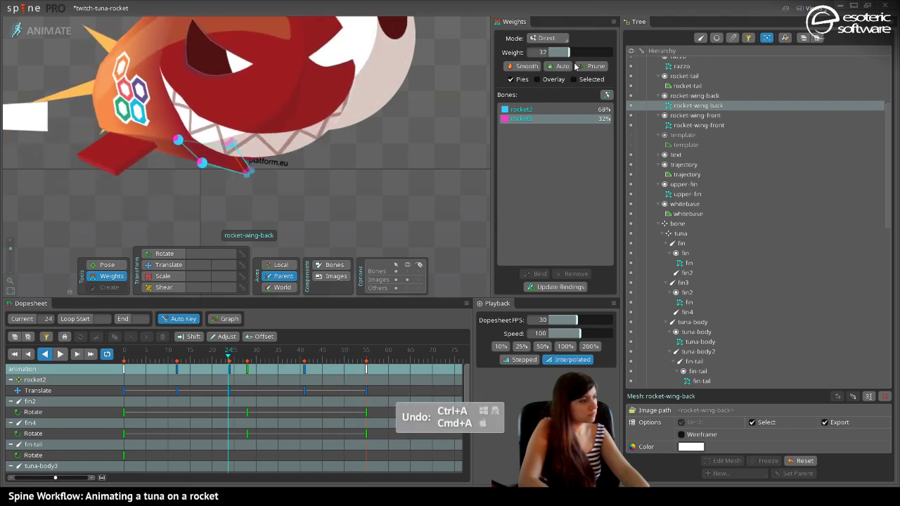
pyautogui.press('space')
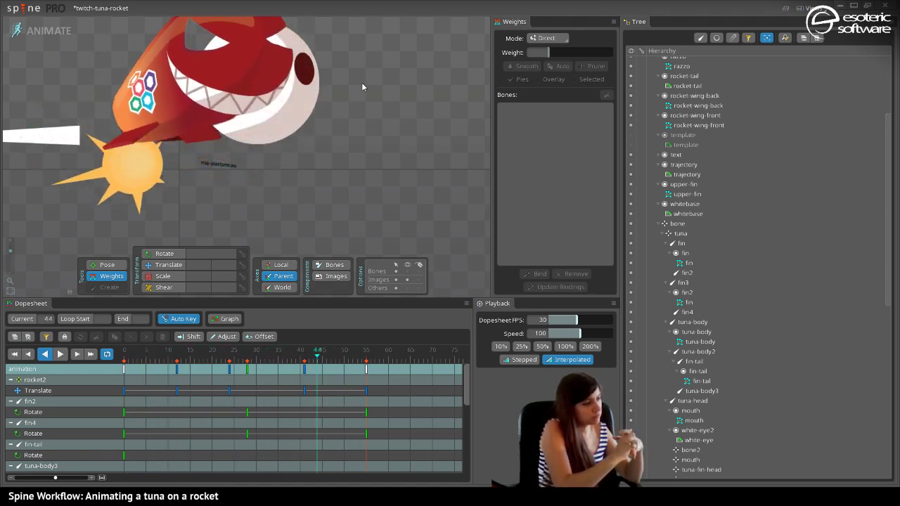
# In setup mode, convert the sparkle image to a mesh and trace a new 22-vertex outline around its rays.
pyautogui.click(47, 31)
pyautogui.scroll(6, 59, 243)
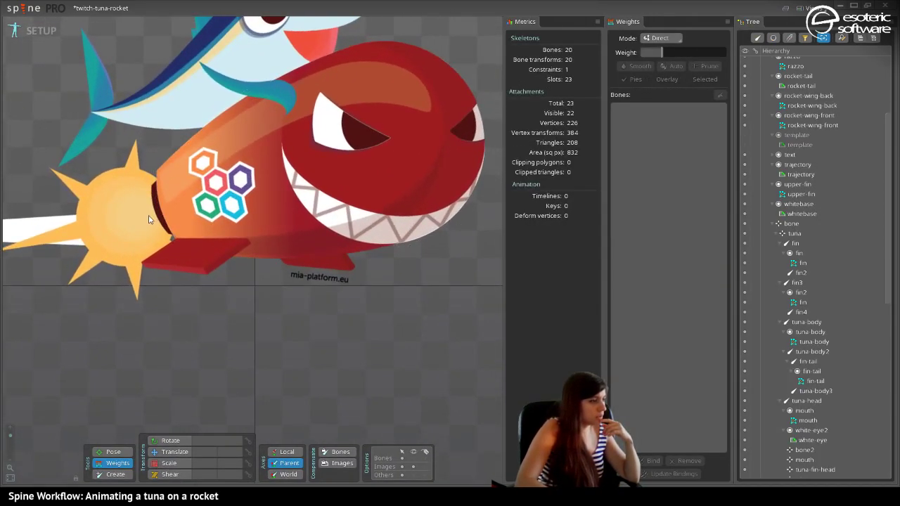
pyautogui.moveTo(149, 219); pyautogui.dragTo(337, 246)
pyautogui.scroll(2, 337, 246)
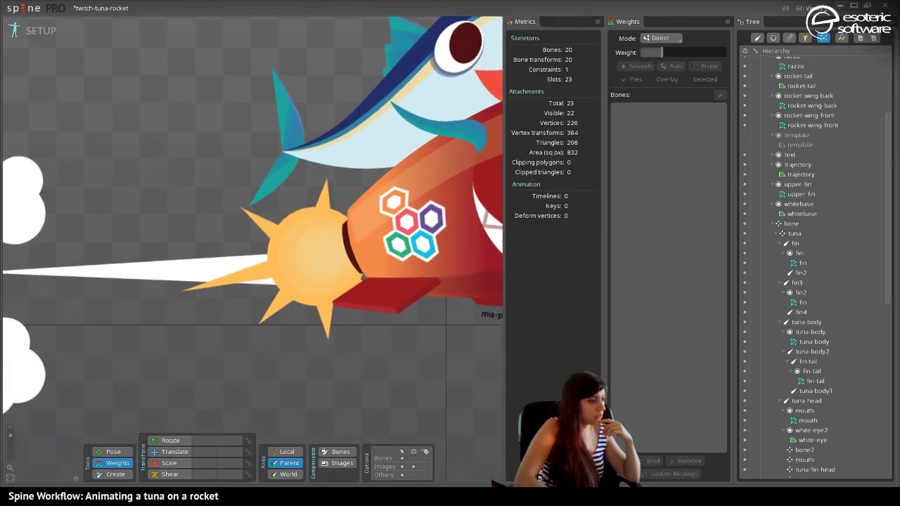
pyautogui.click(174, 452)
pyautogui.click(336, 233)
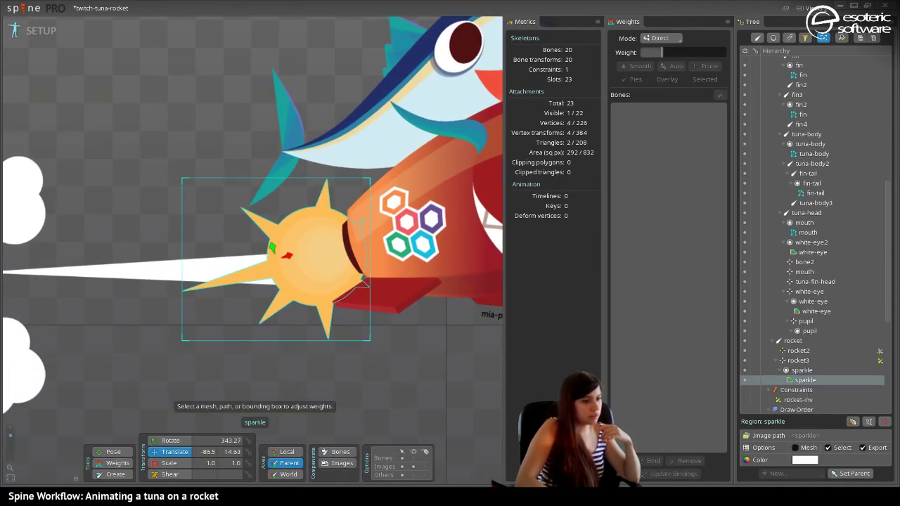
pyautogui.click(795, 448)
pyautogui.click(780, 461)
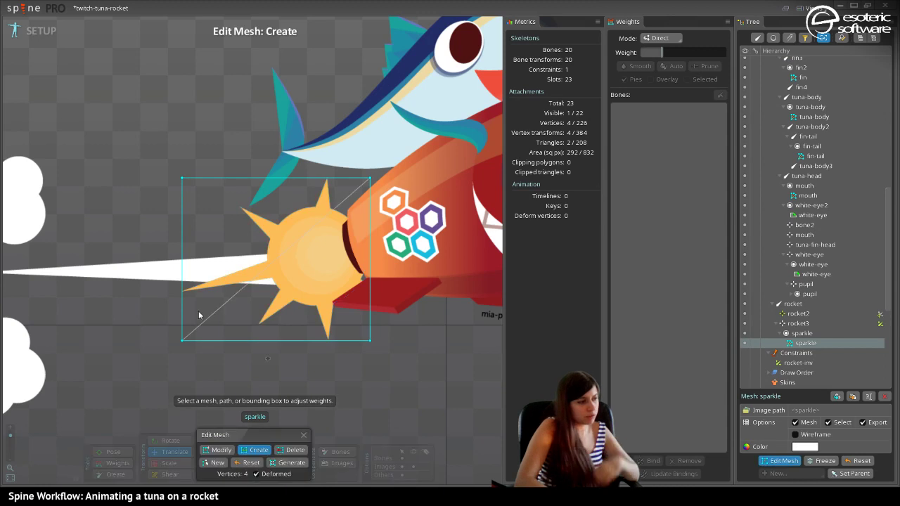
pyautogui.click(213, 461)
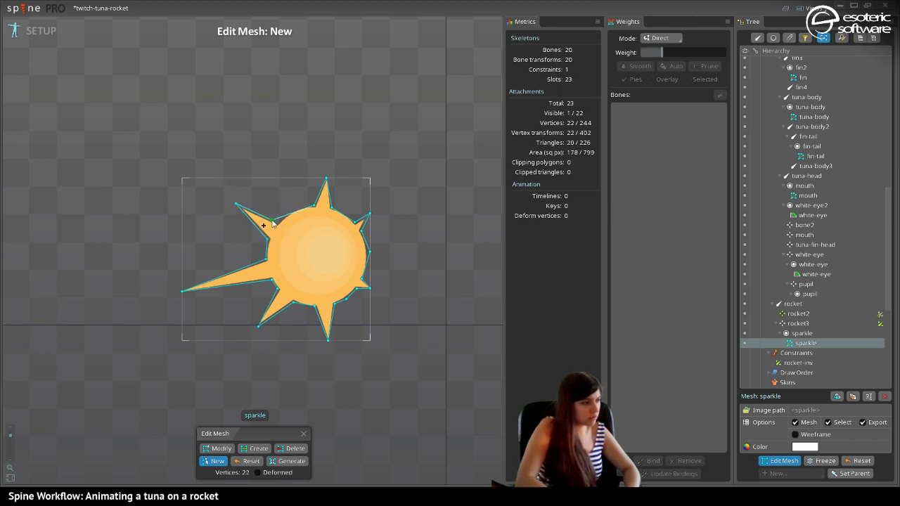
# Complete the sparkle mesh outline, add a vertex near the circle's center for 25 vertices, and finish the mesh edit.
pyautogui.click(314, 207)
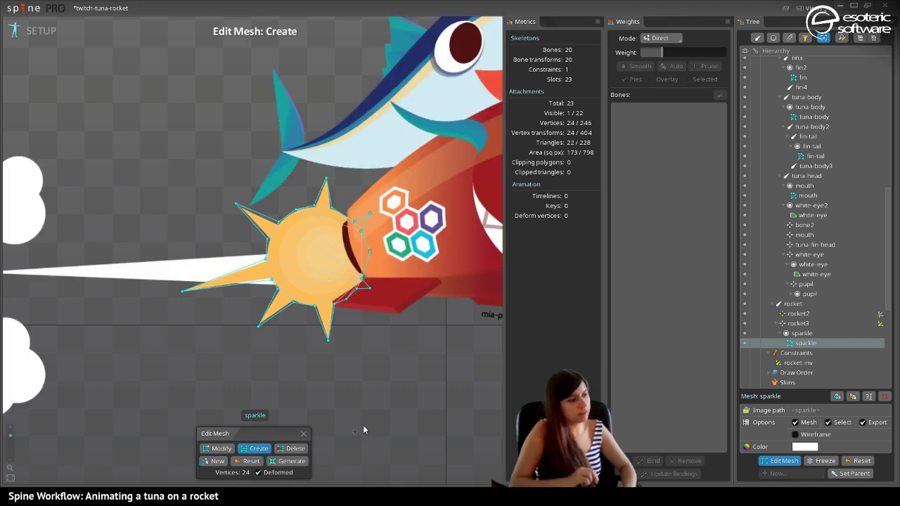
pyautogui.click(319, 284)
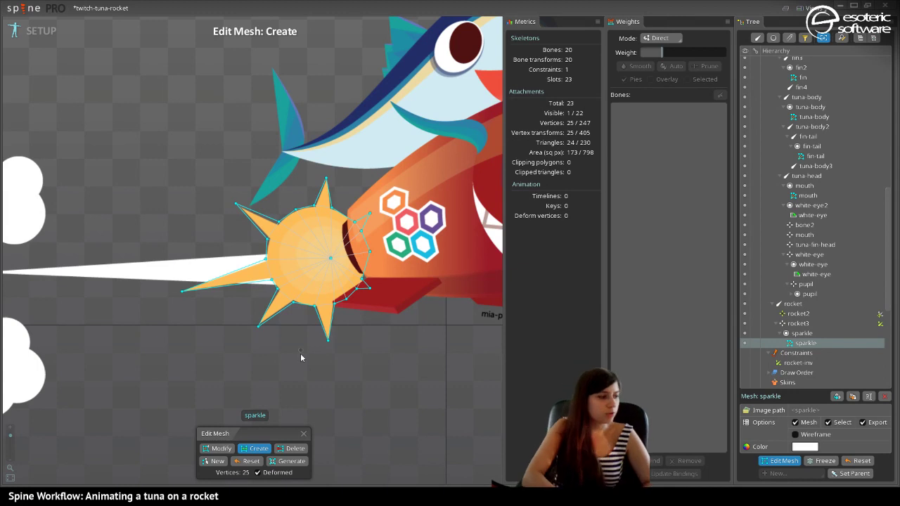
pyautogui.moveTo(354, 395); pyautogui.dragTo(308, 432)
pyautogui.click(303, 440)
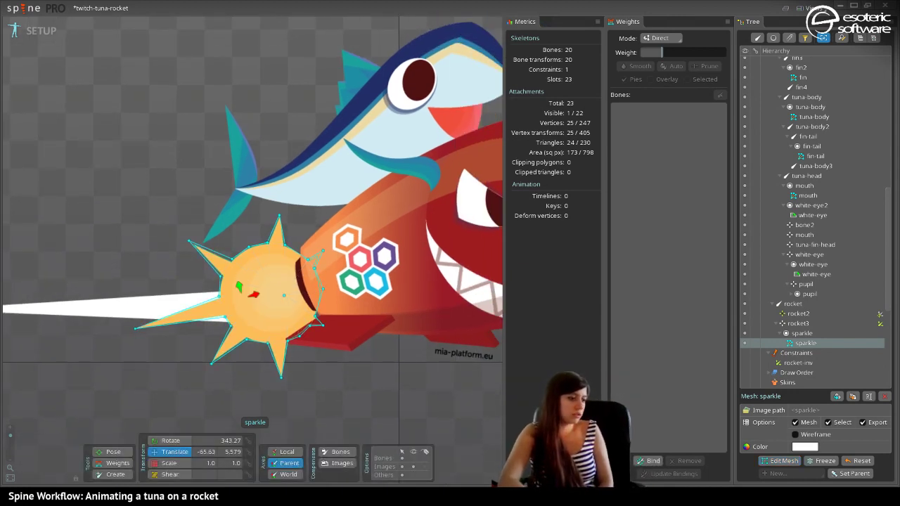
# Bind the sparkle mesh to the rocket2 and rocket3 bones.
pyautogui.click(648, 461)
pyautogui.scroll(-3, 392, 241)
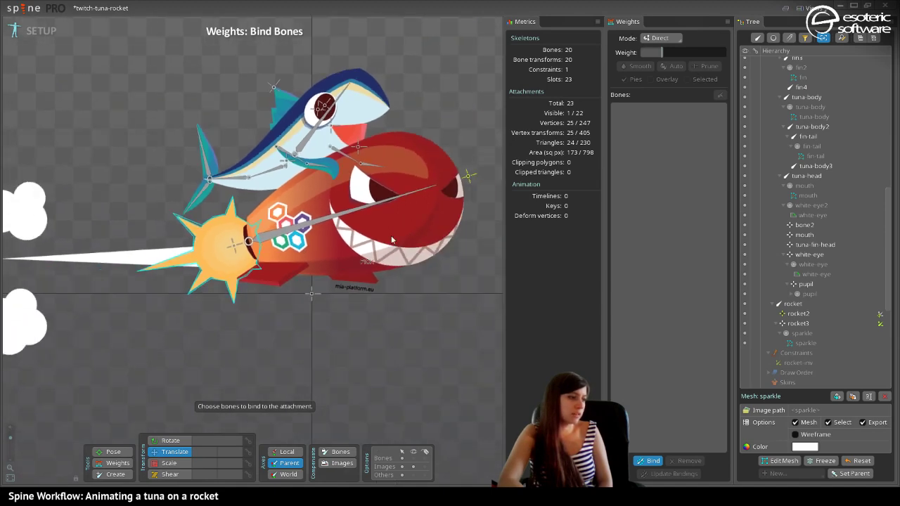
pyautogui.click(449, 180)
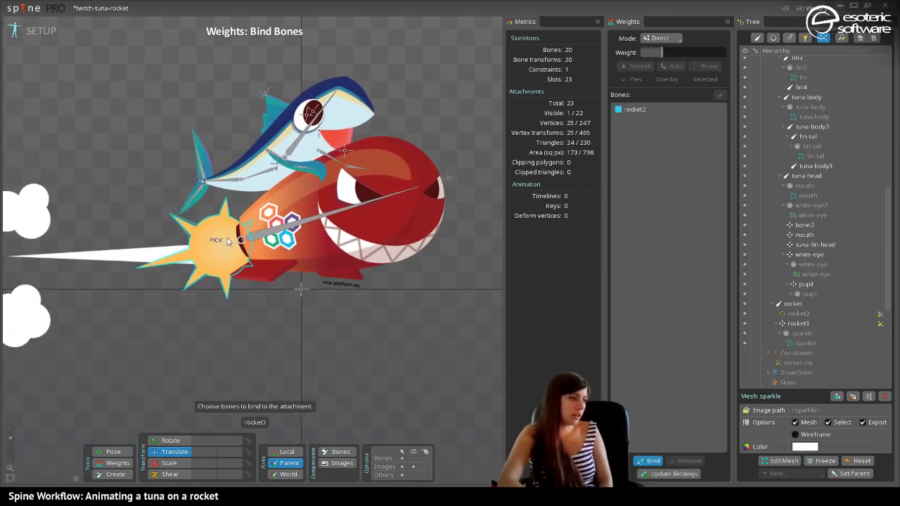
pyautogui.click(226, 241)
pyautogui.click(648, 461)
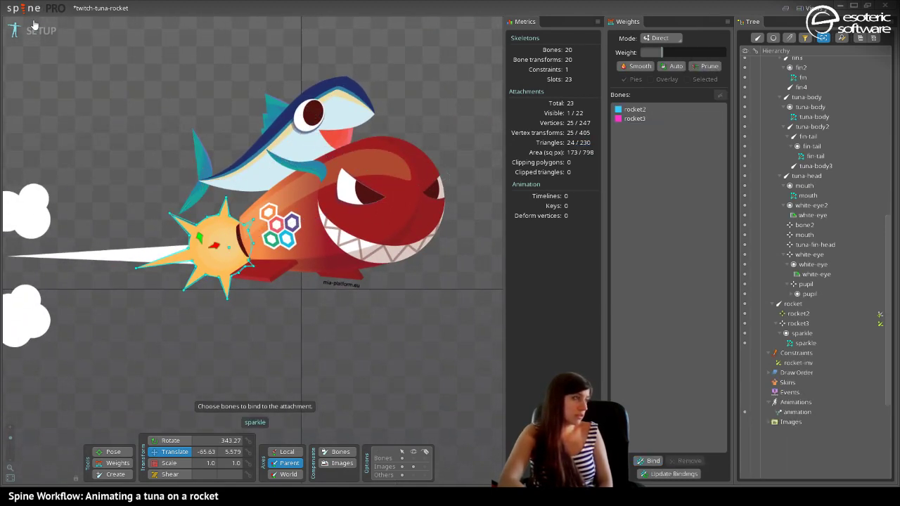
# Preview the animation in animate mode, and set a rocket2 weight of 53 on all sparkle vertices.
pyautogui.click(34, 27)
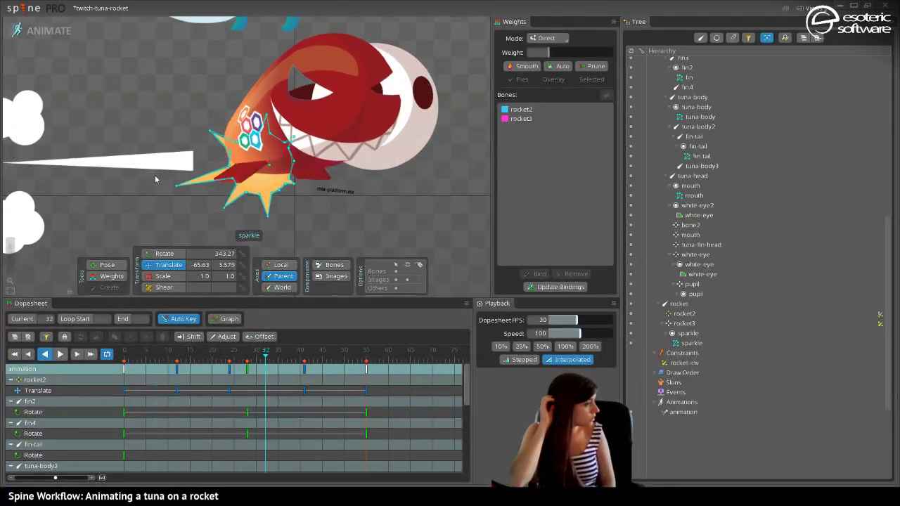
pyautogui.click(44, 354)
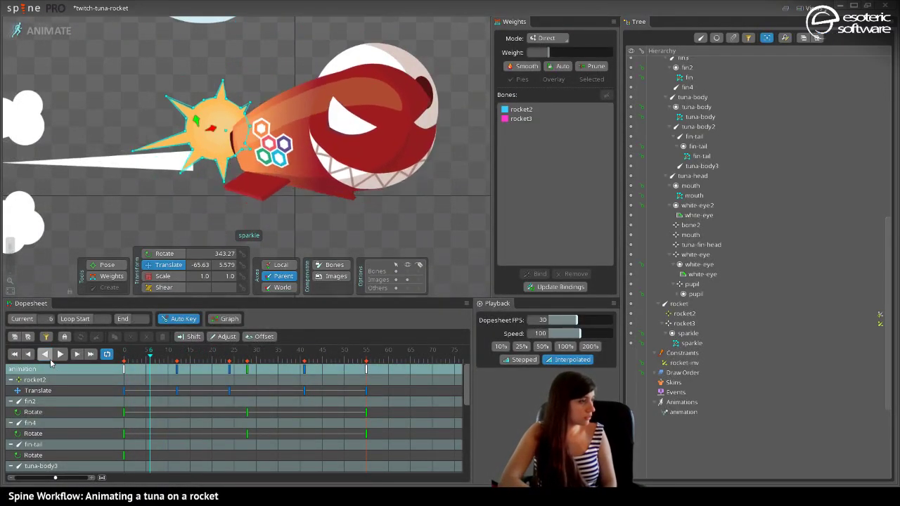
pyautogui.click(112, 276)
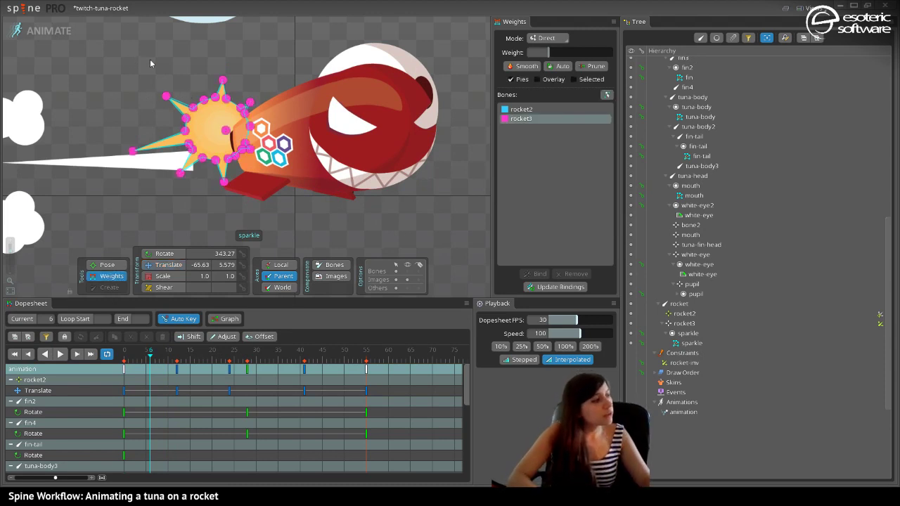
pyautogui.moveTo(148, 50); pyautogui.dragTo(288, 220)
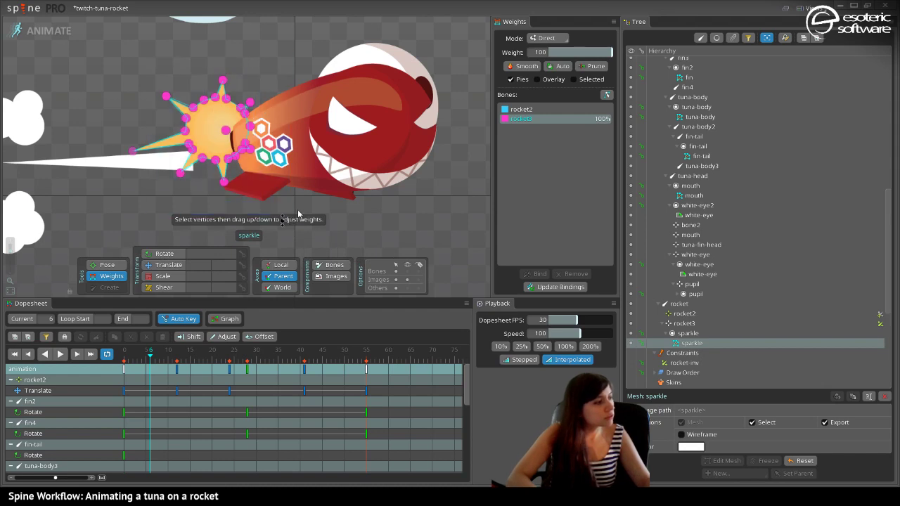
pyautogui.click(532, 109)
pyautogui.moveTo(561, 52); pyautogui.dragTo(579, 72)
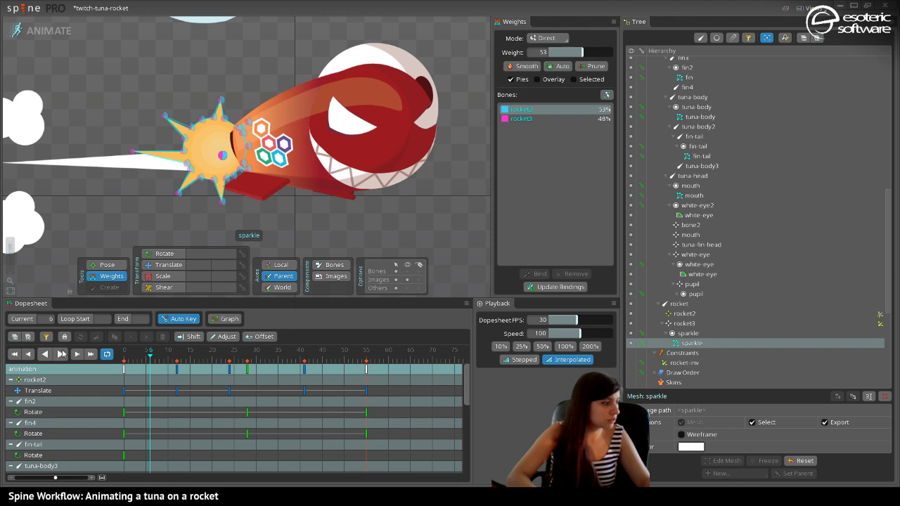
# During playback, lower the rocket2 weight of the sparkle's longest ray tip to 35.
pyautogui.click(61, 354)
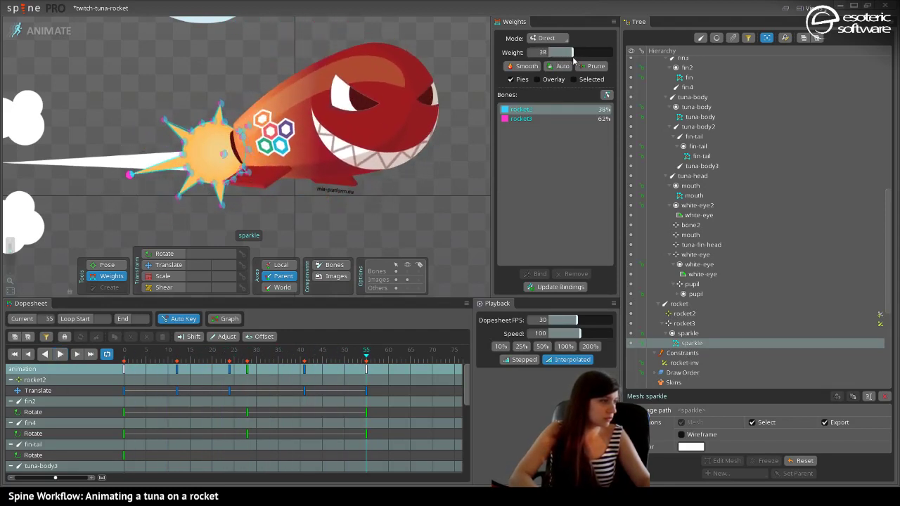
pyautogui.click(60, 354)
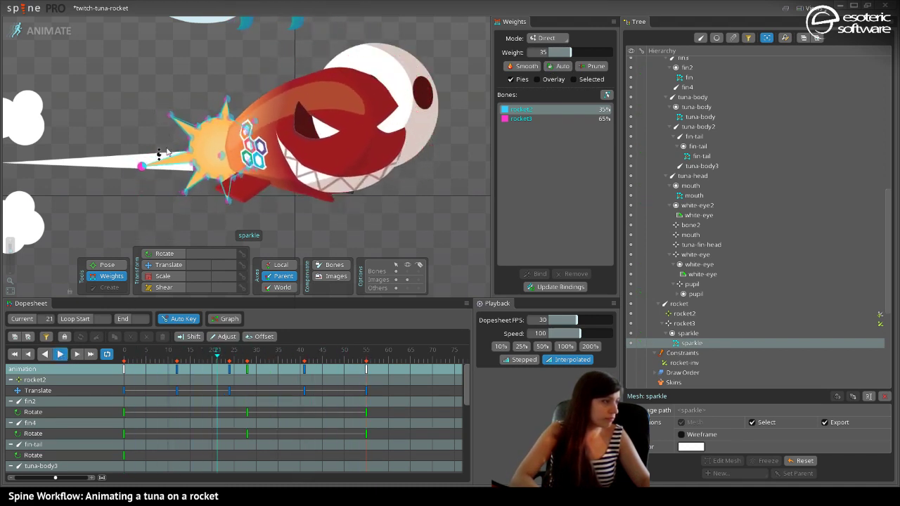
# Try a rocket2 weight of 22 on all the sparkle's ray tips, undo the last weight changes, and clear the selection.
pyautogui.click(184, 202)
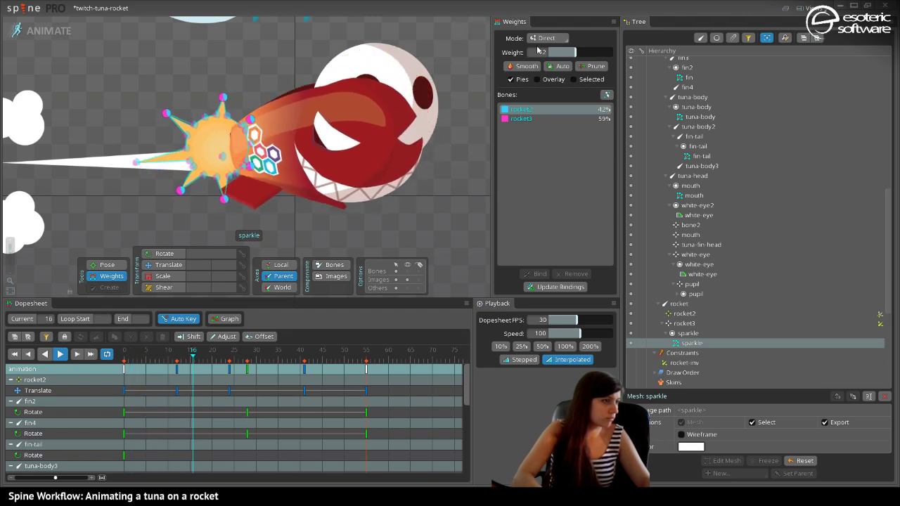
pyautogui.click(581, 52)
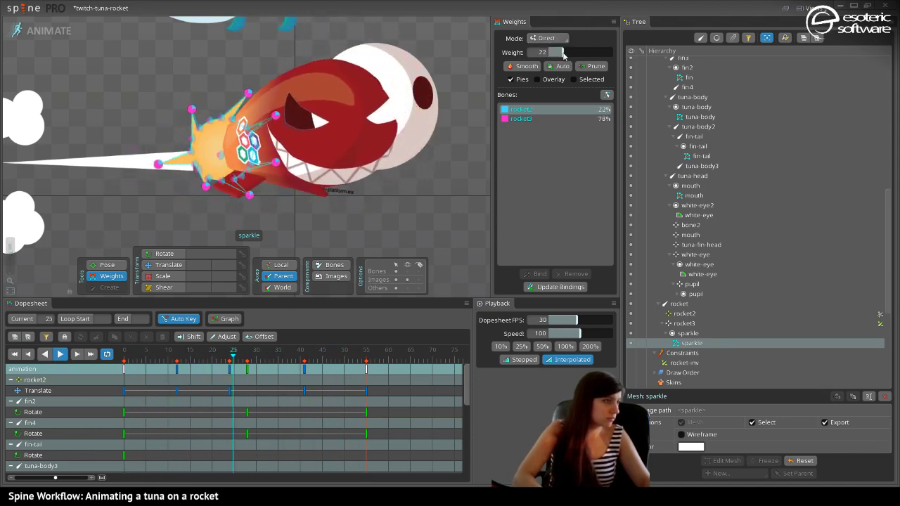
pyautogui.hotkey('ctrl', 'z')
pyautogui.hotkey('ctrl', 'z')
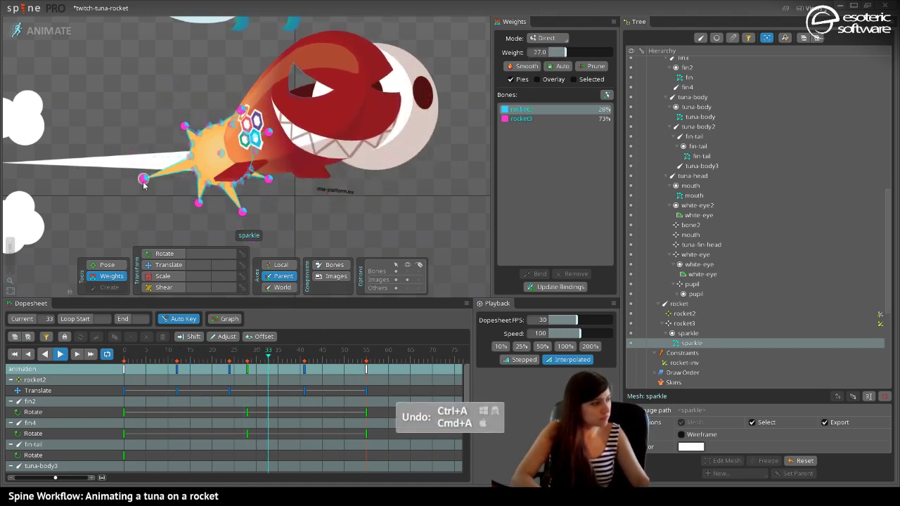
pyautogui.press('space')
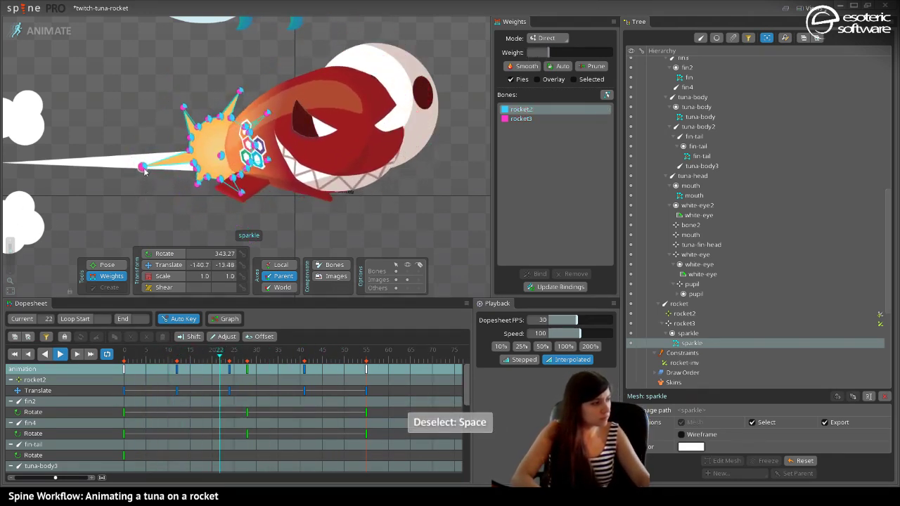
# During playback, set rocket2 weights of 17 on the sparkle's longest ray tip and 31 on the upper-left ray tip.
pyautogui.click(575, 54)
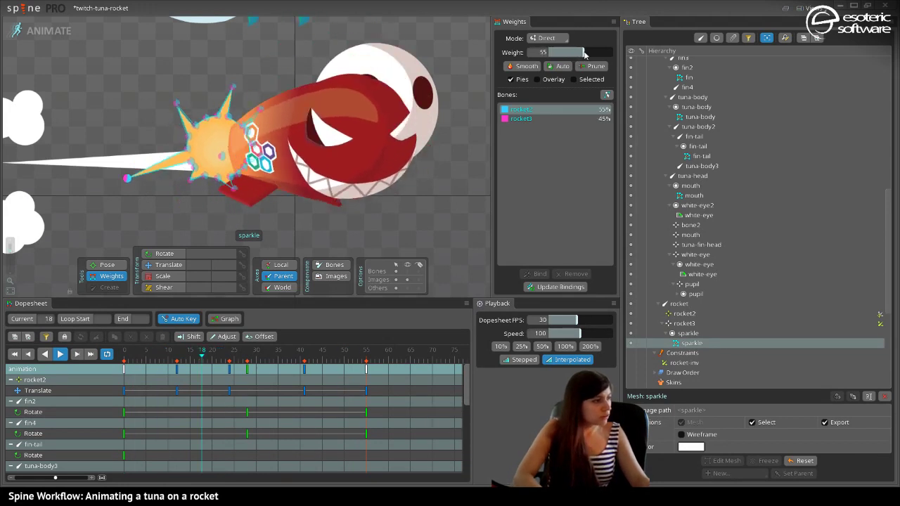
pyautogui.moveTo(583, 54); pyautogui.dragTo(560, 62)
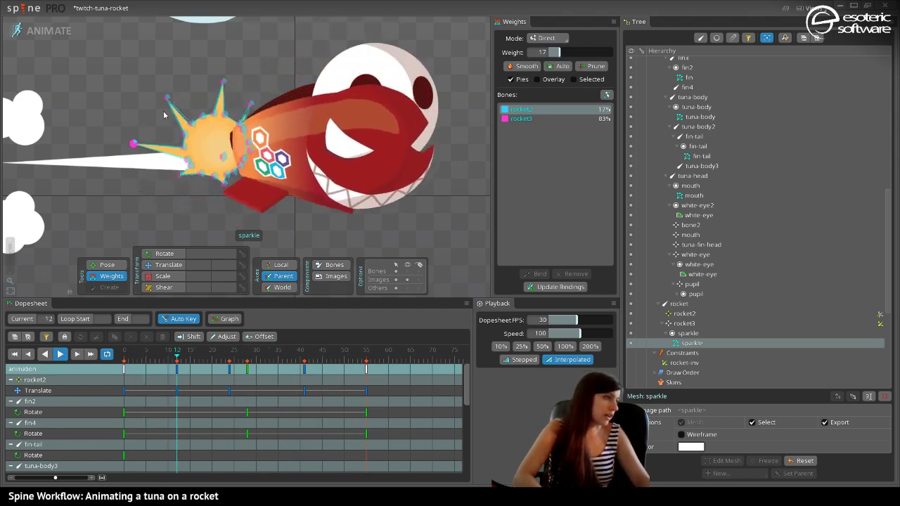
pyautogui.click(135, 144)
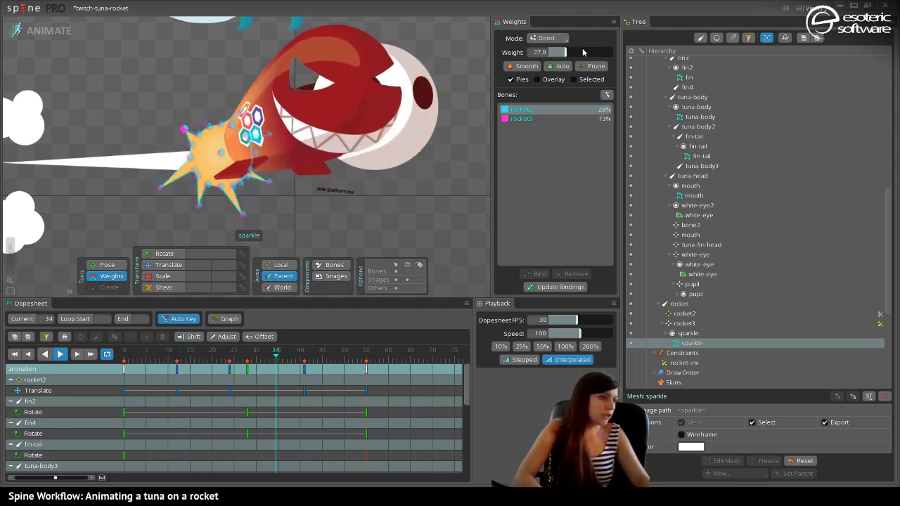
pyautogui.moveTo(571, 59); pyautogui.dragTo(568, 57)
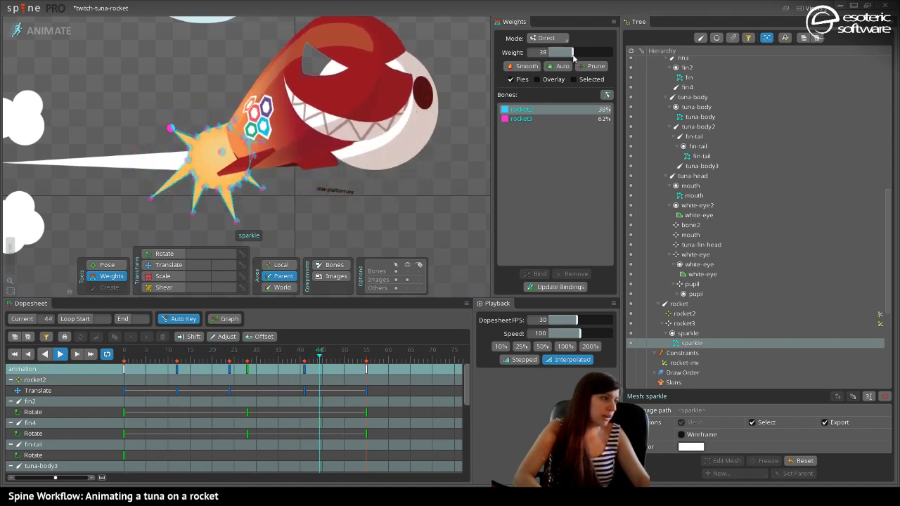
pyautogui.moveTo(573, 58); pyautogui.dragTo(557, 63)
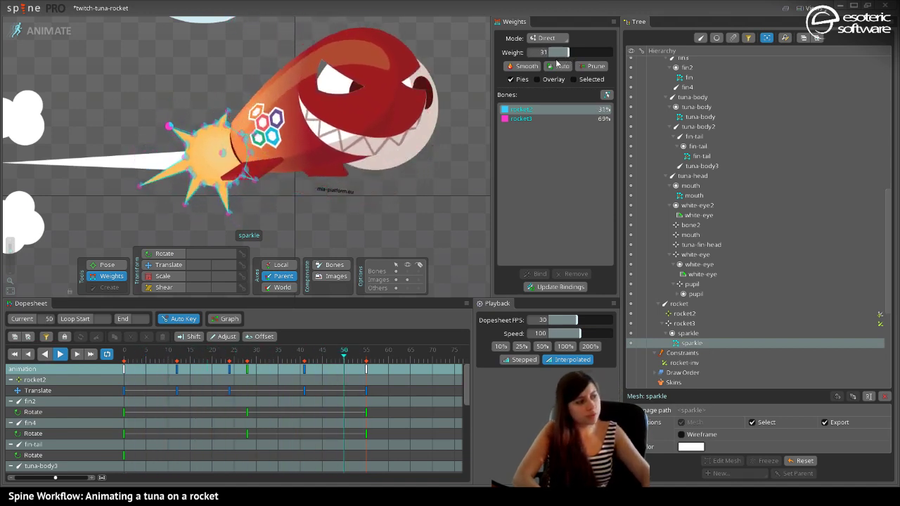
pyautogui.press('space')
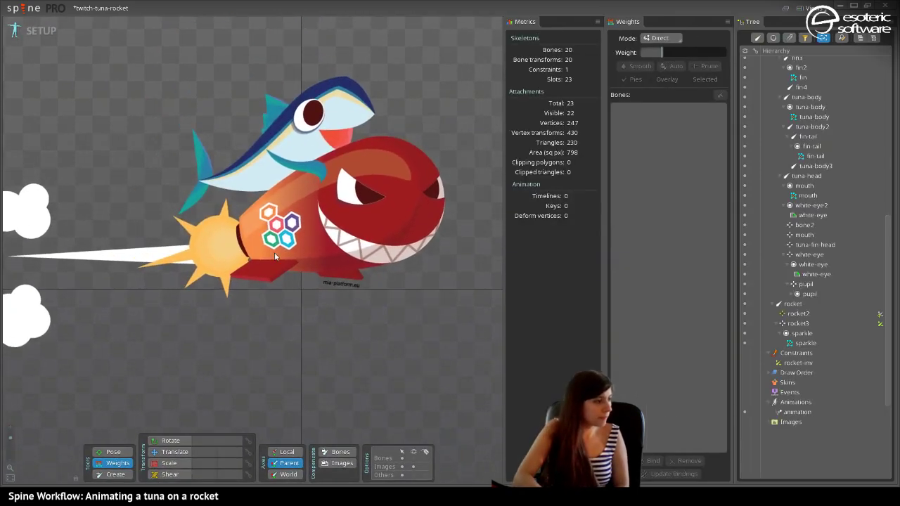
# In setup mode, add three vertices to the razzo mesh along the rocket's lower side for a total of 37.
pyautogui.scroll(3, 321, 294)
pyautogui.click(314, 236)
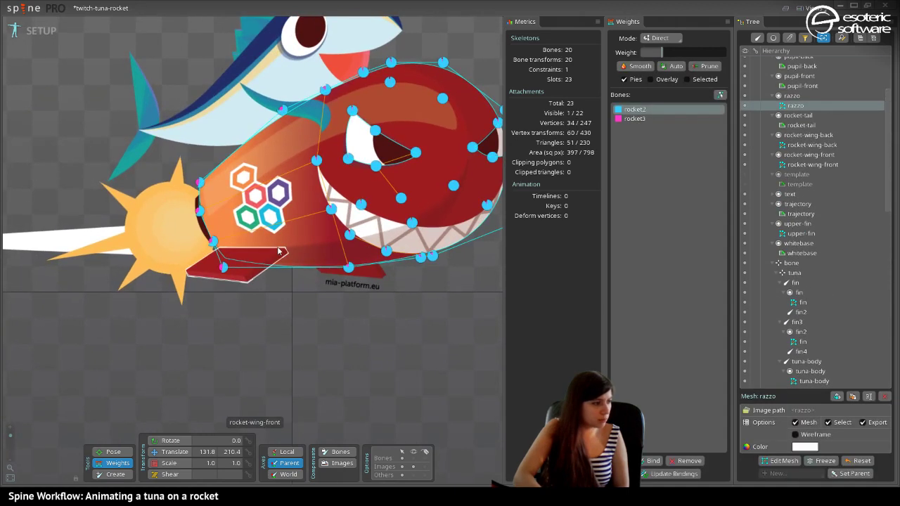
pyautogui.click(783, 461)
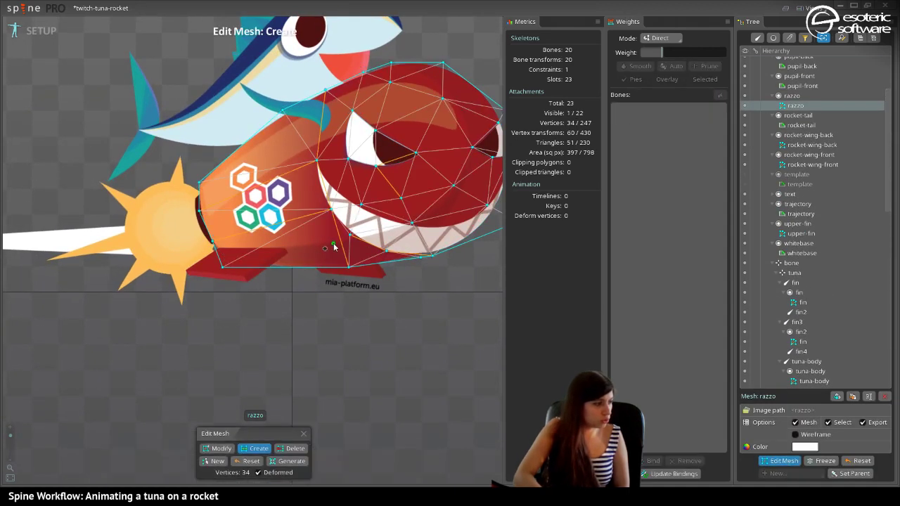
pyautogui.click(282, 246)
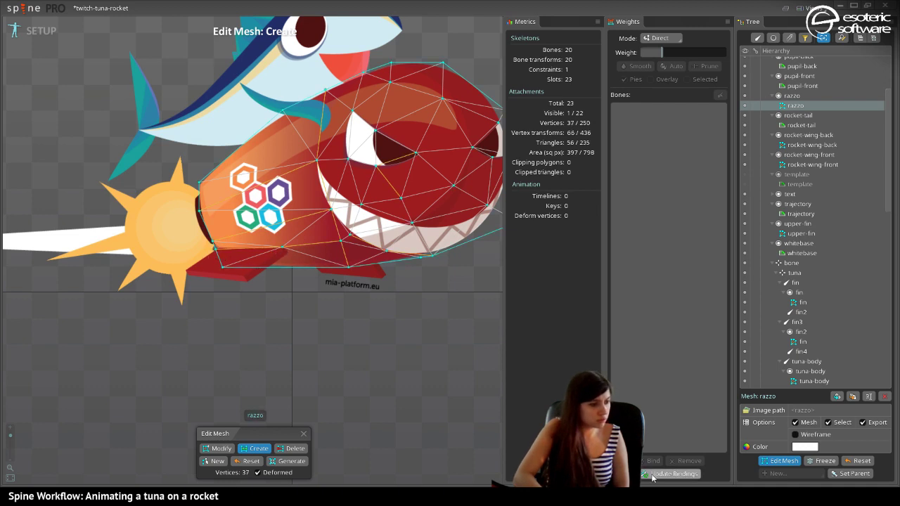
pyautogui.click(775, 462)
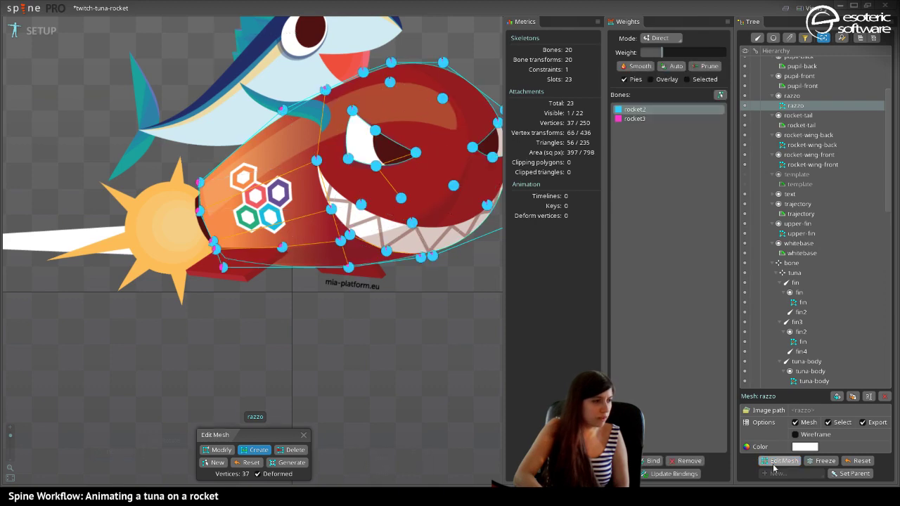
# At frame 41 in animate mode, adjust the new razzo vertices' weights, giving the one below the mouth about 89 for rocket2.
pyautogui.click(36, 33)
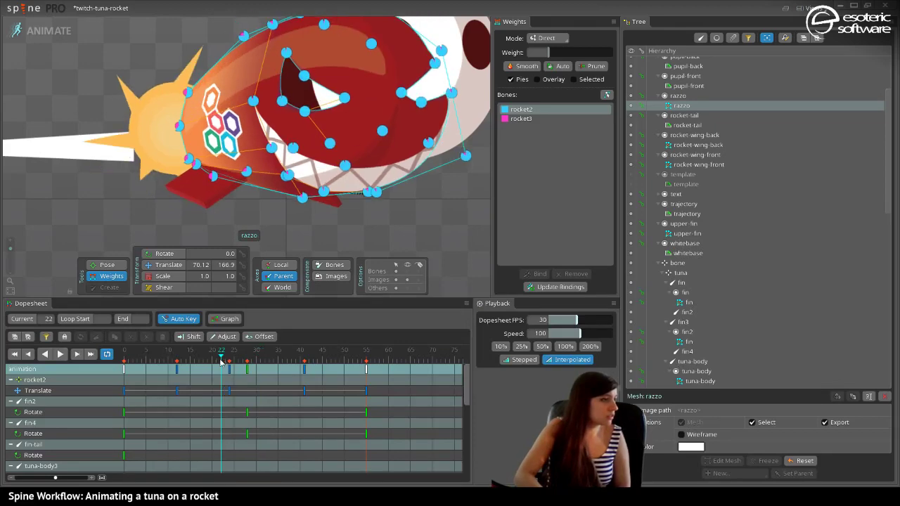
pyautogui.moveTo(281, 373); pyautogui.dragTo(304, 373)
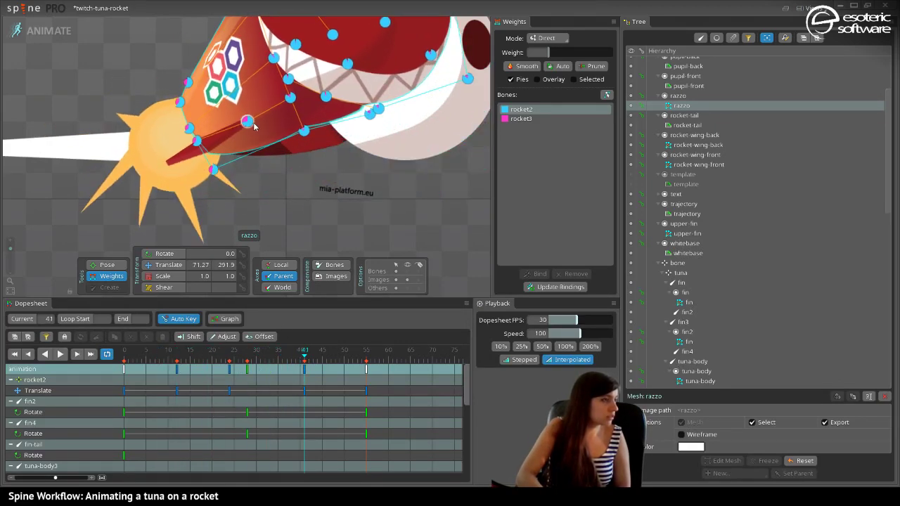
pyautogui.click(252, 121)
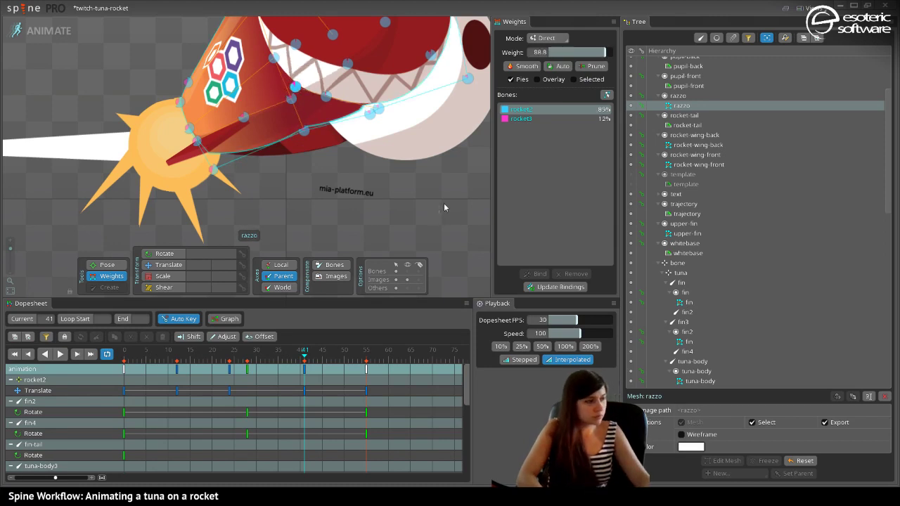
pyautogui.press('space')
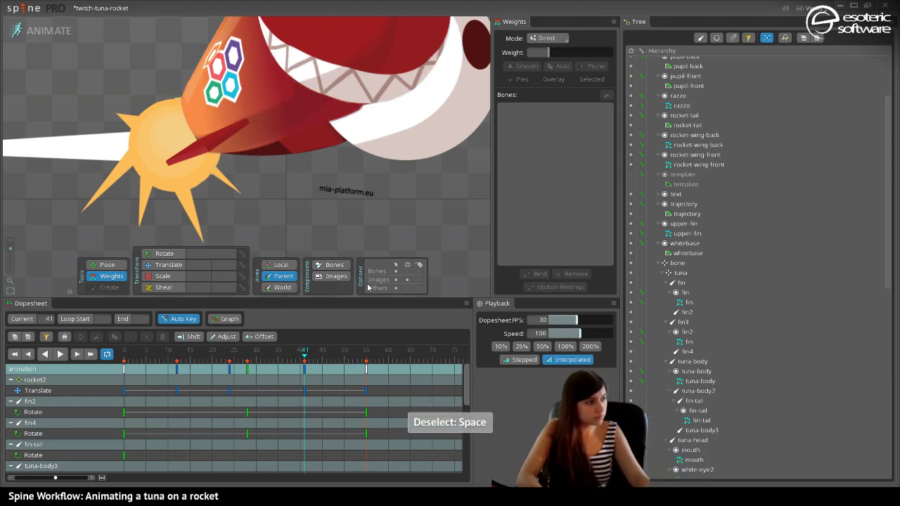
# Play the animation to review the rocket's deformation and save the project.
pyautogui.click(59, 354)
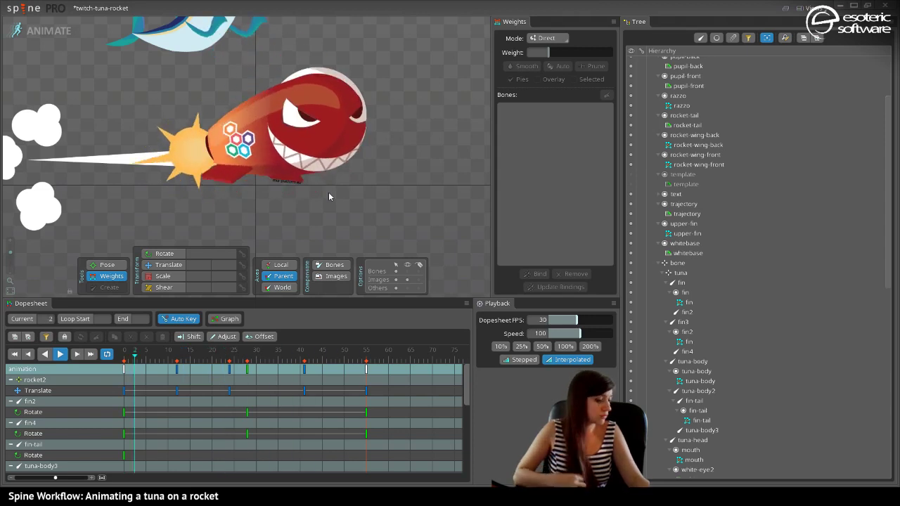
pyautogui.hotkey('ctrl', 's')
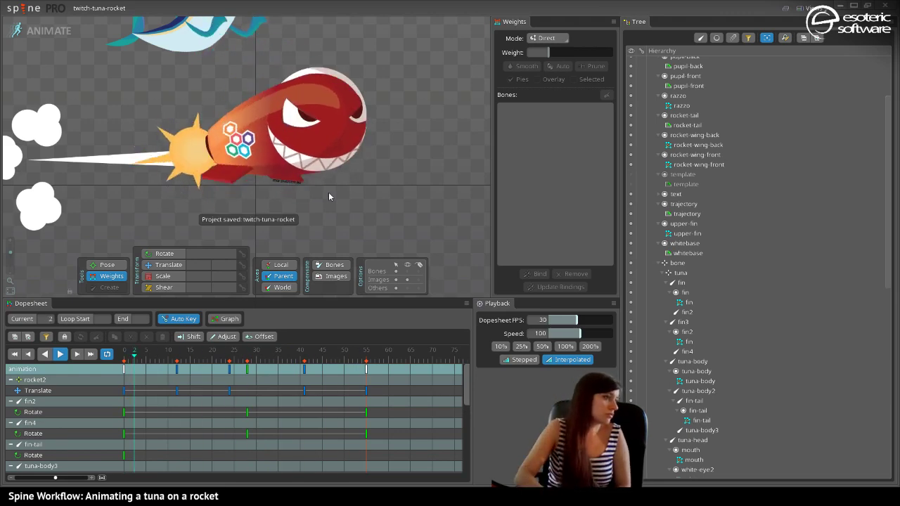
# In setup mode, add three vertices to the razzo mesh behind the eye and on the rear edge for a total of 40.
pyautogui.click(212, 173)
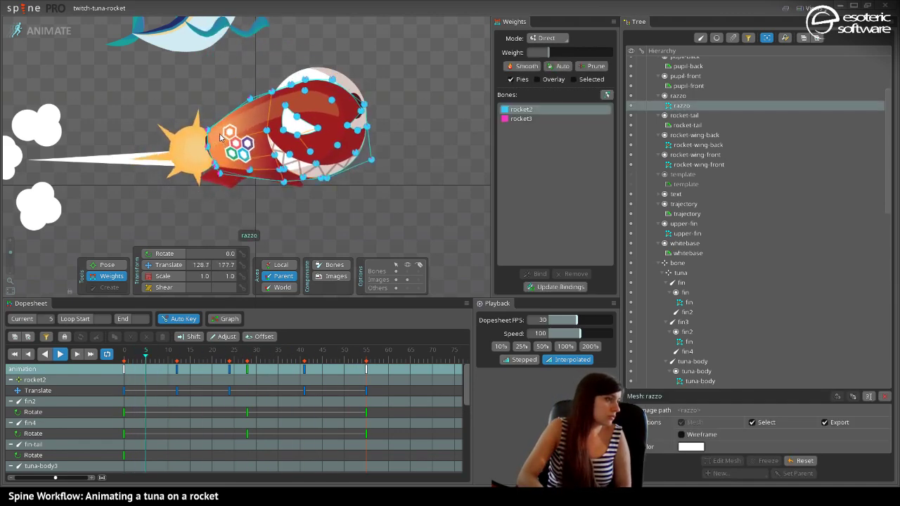
pyautogui.scroll(2, 137, 157)
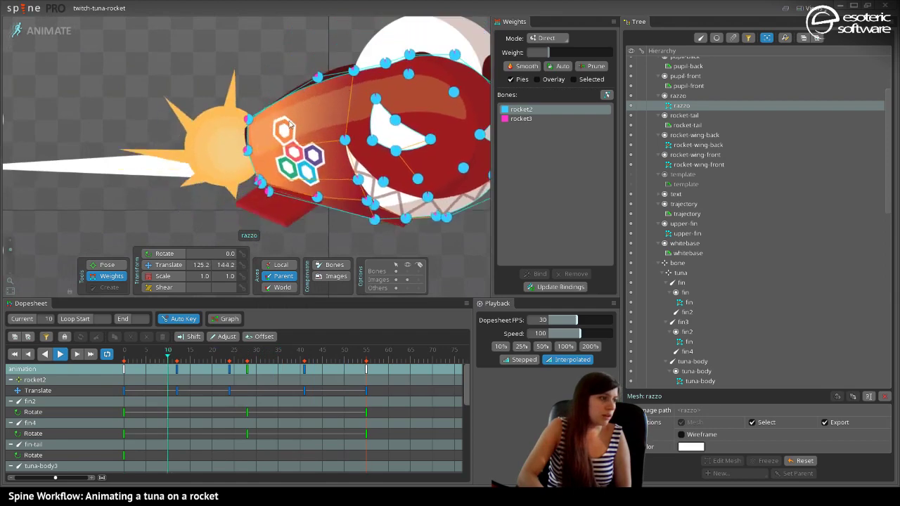
pyautogui.hotkey('ctrl', 'Tab')
pyautogui.moveTo(258, 178); pyautogui.dragTo(259, 200)
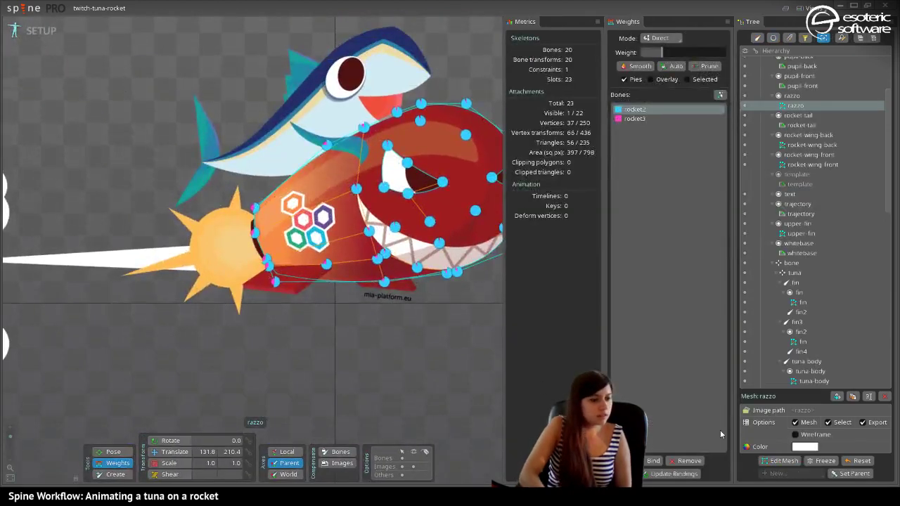
pyautogui.click(774, 461)
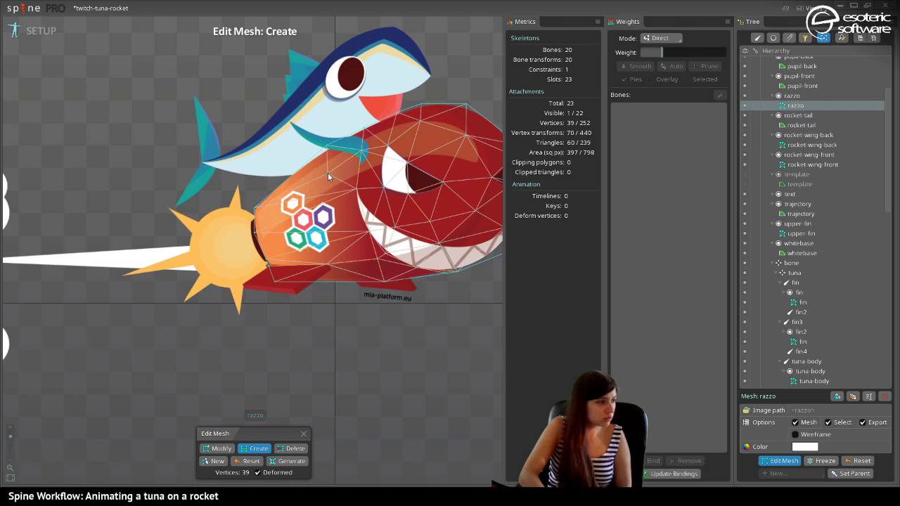
pyautogui.click(298, 190)
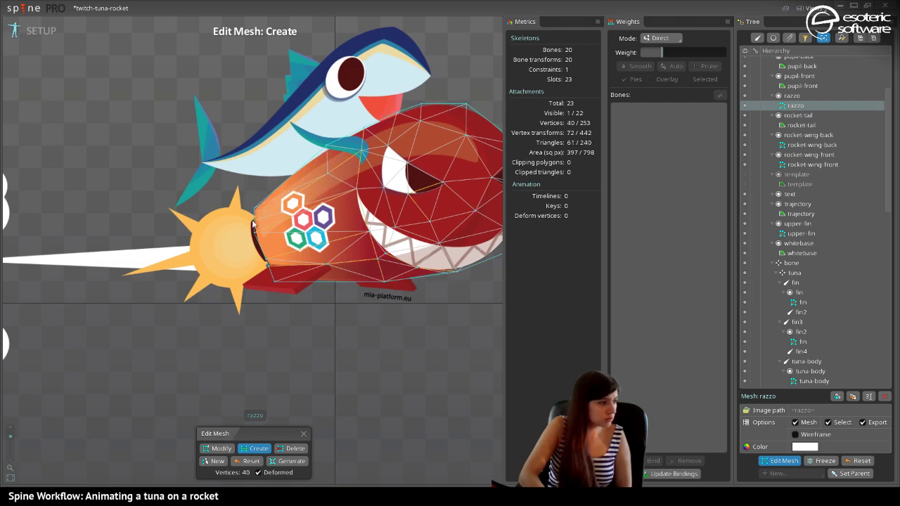
pyautogui.click(770, 462)
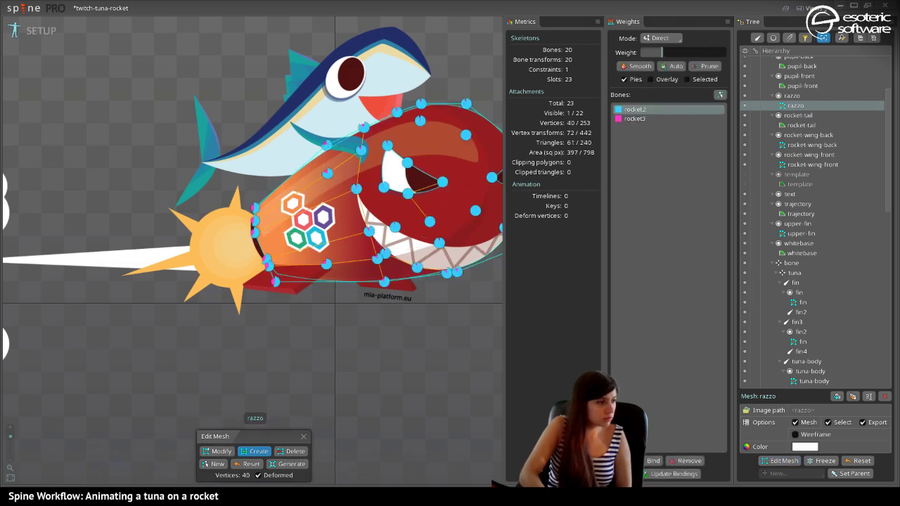
# In animate mode, adjust the new razzo vertices' weights, giving the one behind the eye about 92 for rocket2, and replay the animation.
pyautogui.click(32, 32)
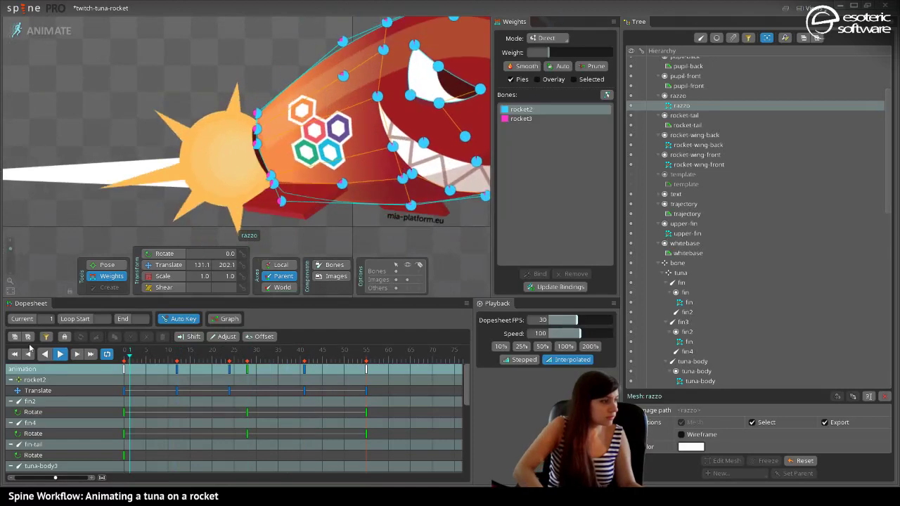
pyautogui.click(246, 133)
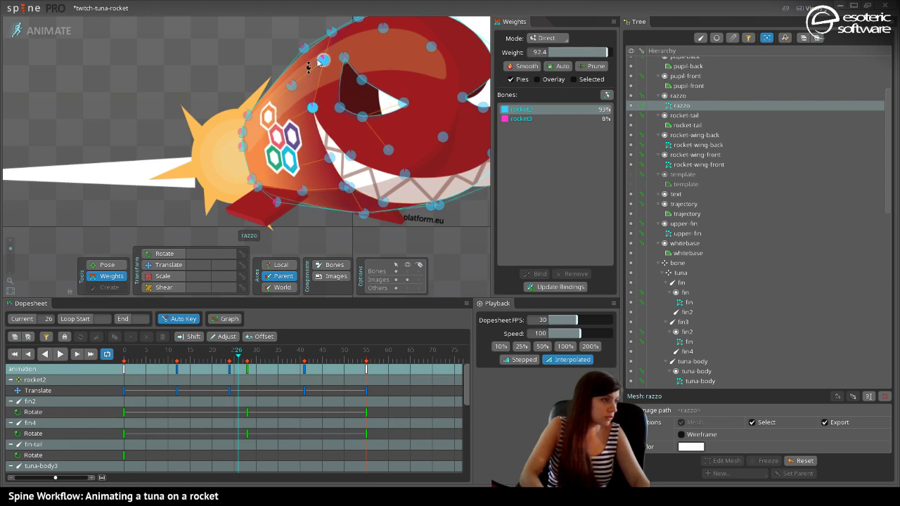
pyautogui.press('space')
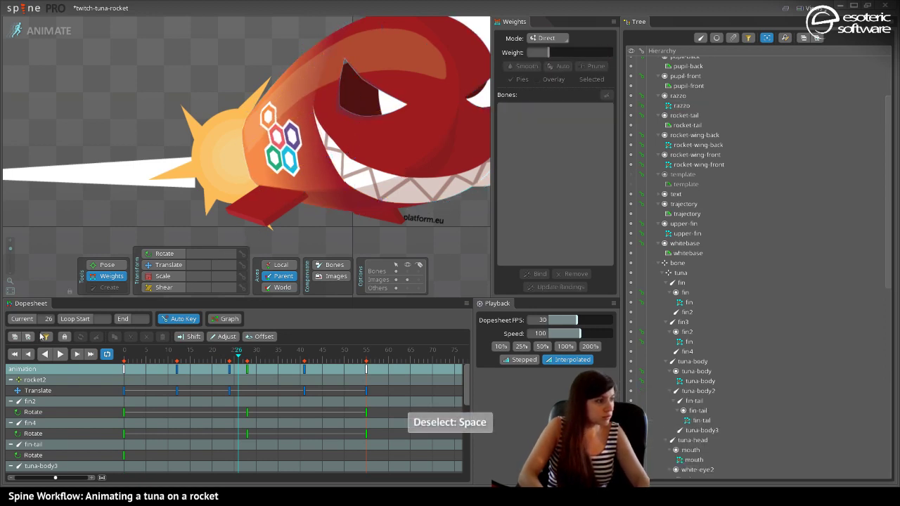
pyautogui.click(59, 353)
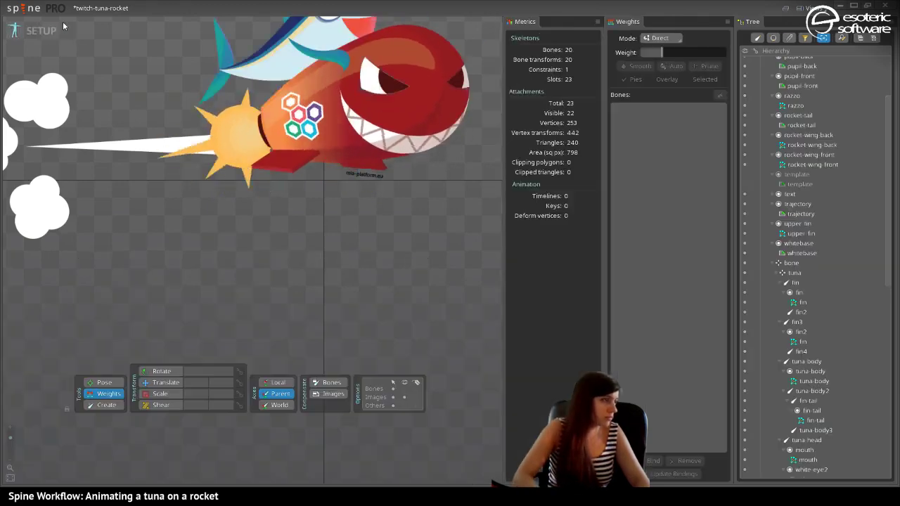
# Add two razzo mesh vertices beside the hexagon logo for a total of 42 and set their rocket2 weights to about 84 during playback.
pyautogui.click(336, 219)
pyautogui.click(781, 460)
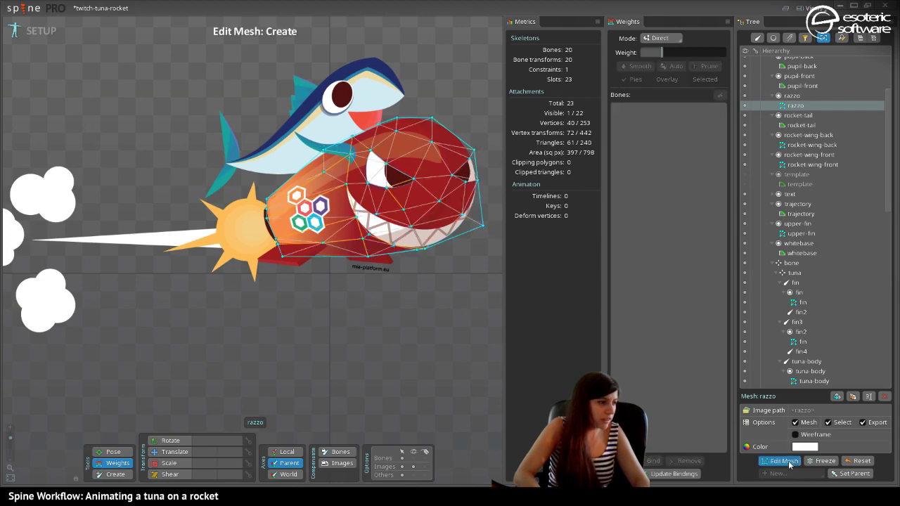
pyautogui.scroll(3, 328, 161)
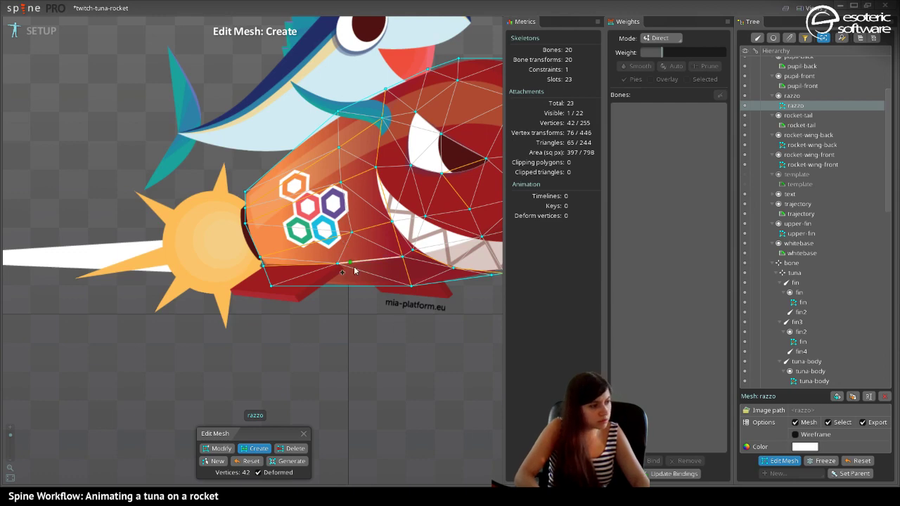
pyautogui.click(774, 461)
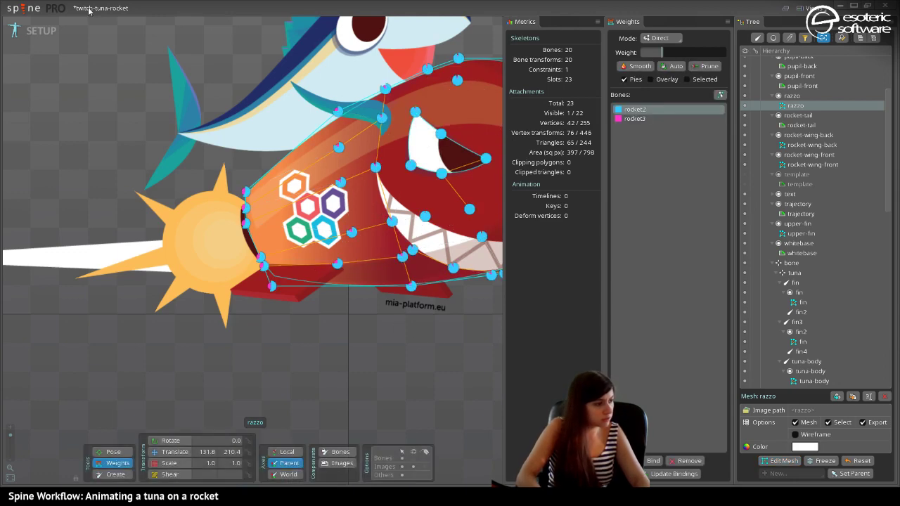
pyautogui.click(51, 33)
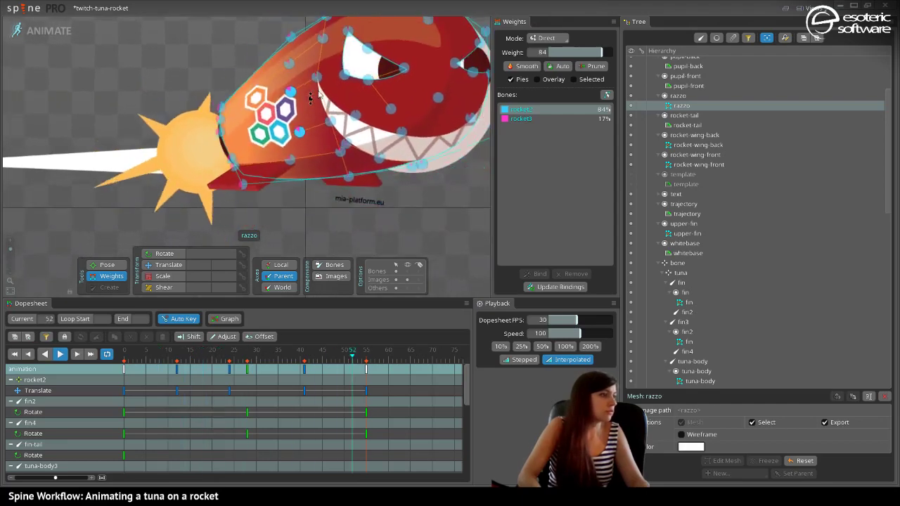
pyautogui.press('space')
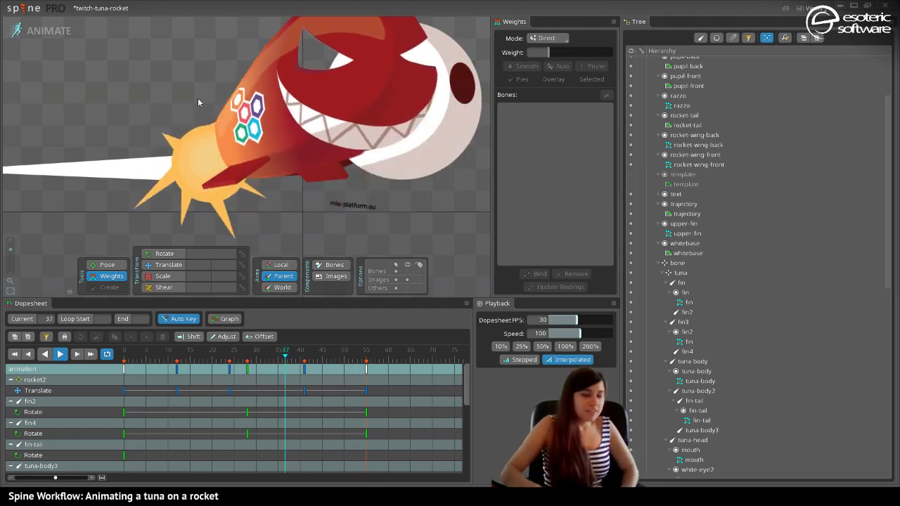
# In setup mode, replace the rocket-tail mesh with a new seven-vertex outline around the rocket's rear end.
pyautogui.click(51, 35)
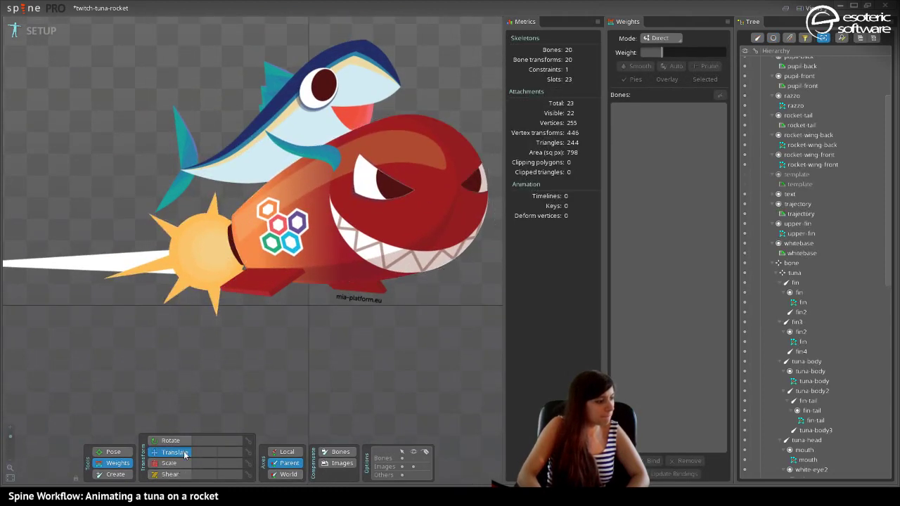
pyautogui.click(247, 207)
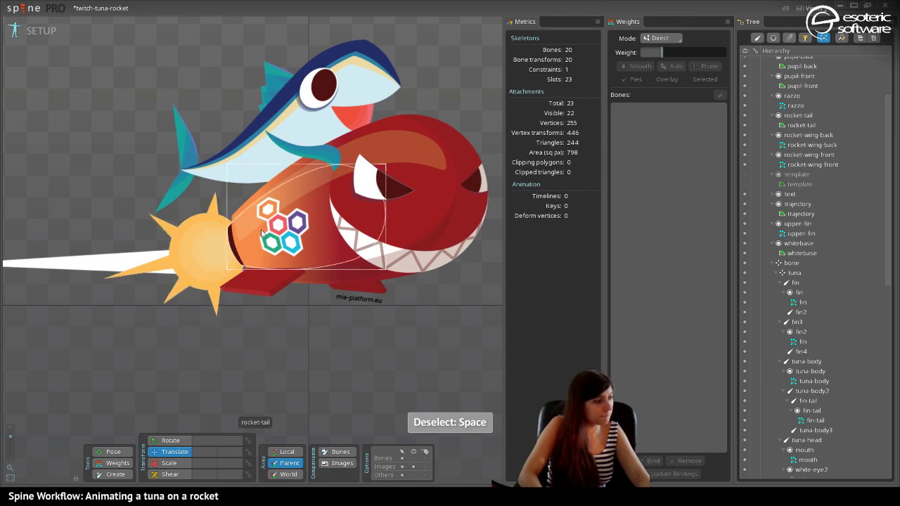
pyautogui.click(268, 230)
pyautogui.click(802, 449)
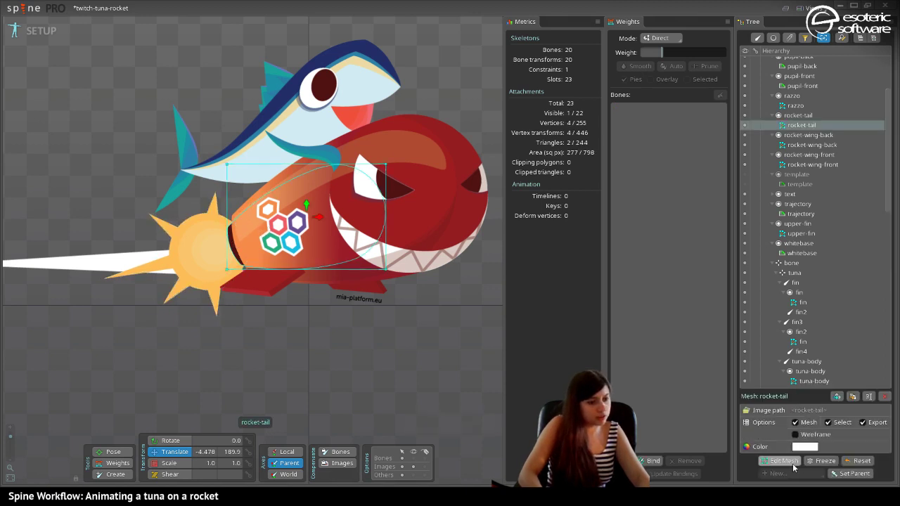
pyautogui.click(778, 460)
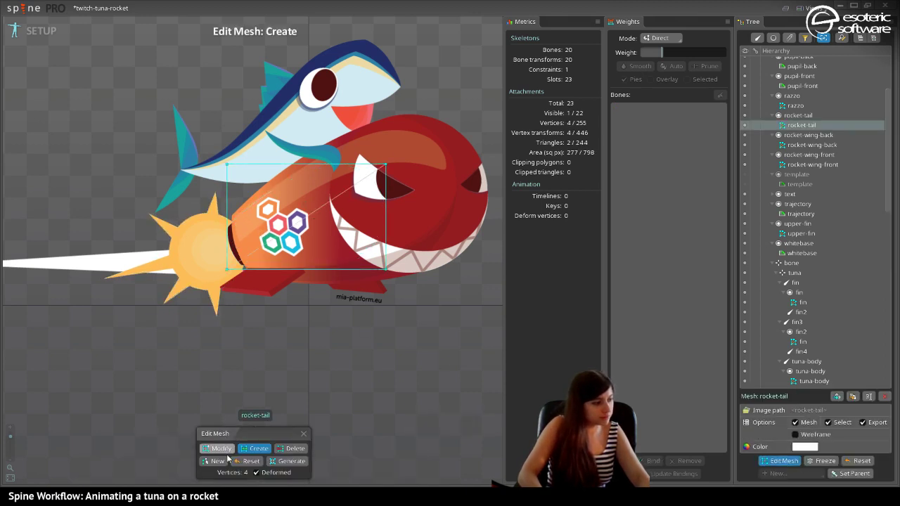
pyautogui.click(214, 461)
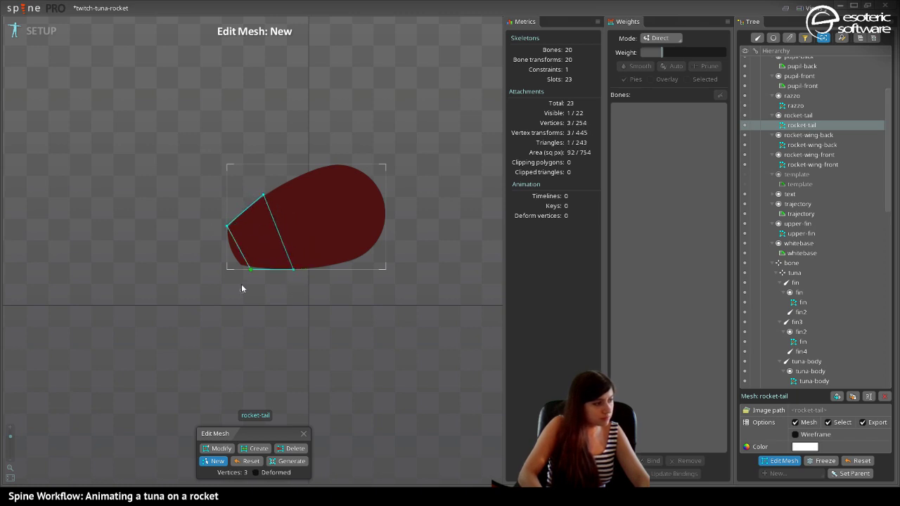
pyautogui.click(225, 227)
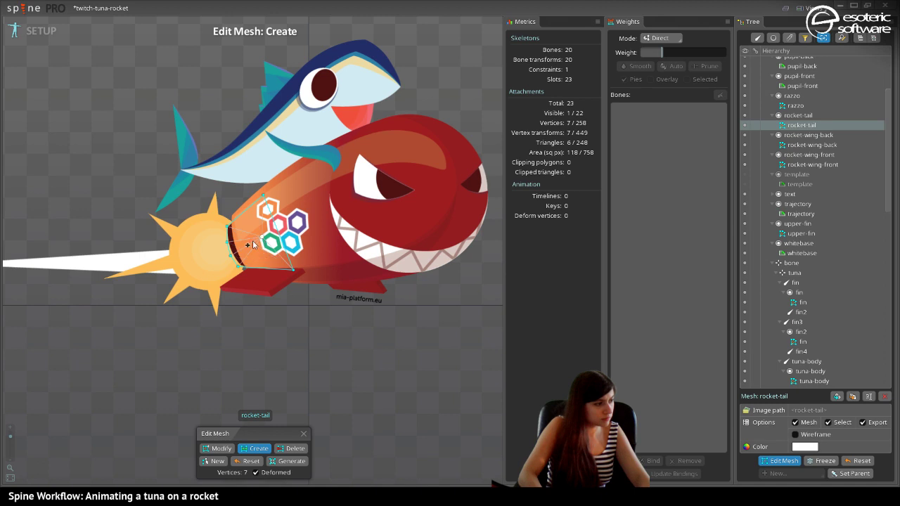
pyautogui.click(775, 463)
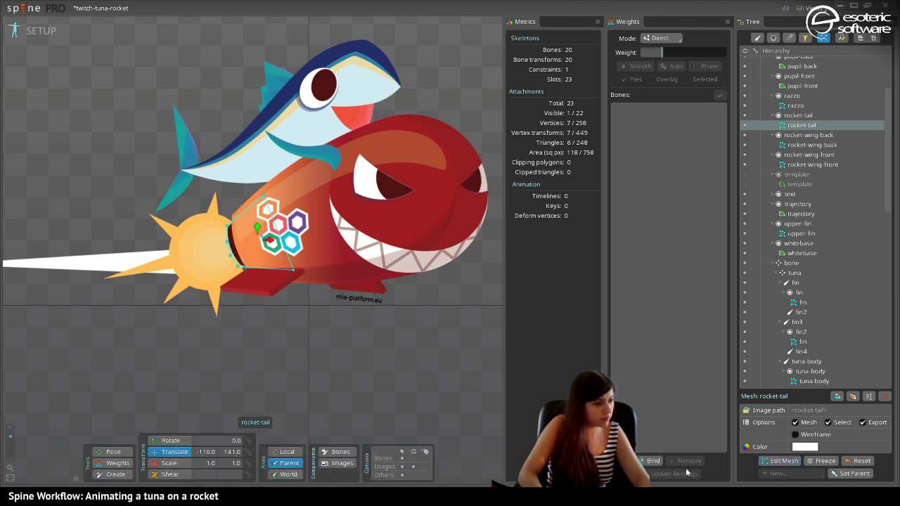
# Bind the rocket-tail mesh to the rocket2 and rocket3 bones.
pyautogui.click(653, 460)
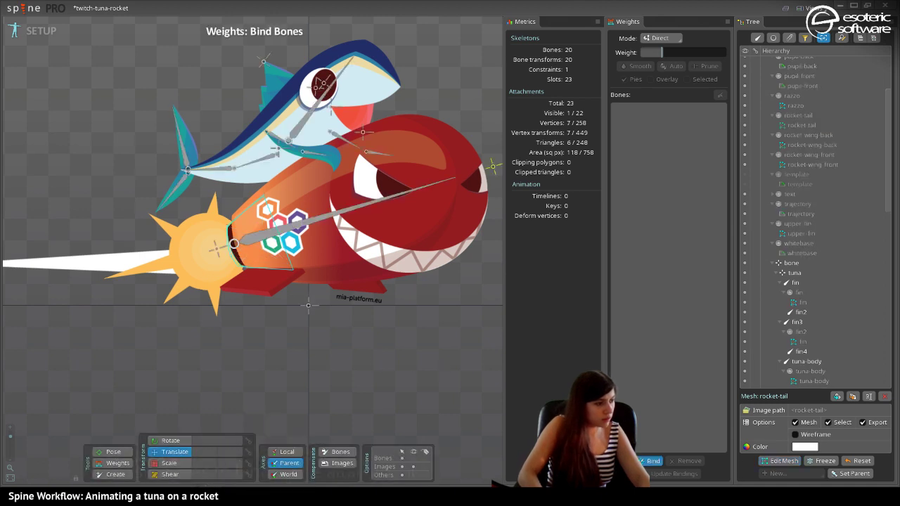
pyautogui.click(484, 177)
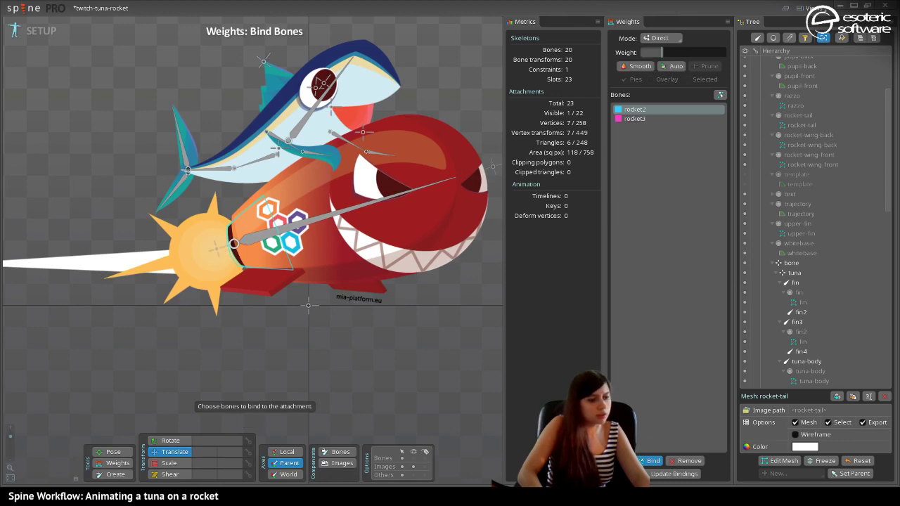
pyautogui.press('Return')
# In animate mode, set the rocket3 weight of all rocket-tail vertices to about 44 with the Weights tool.
pyautogui.click(43, 30)
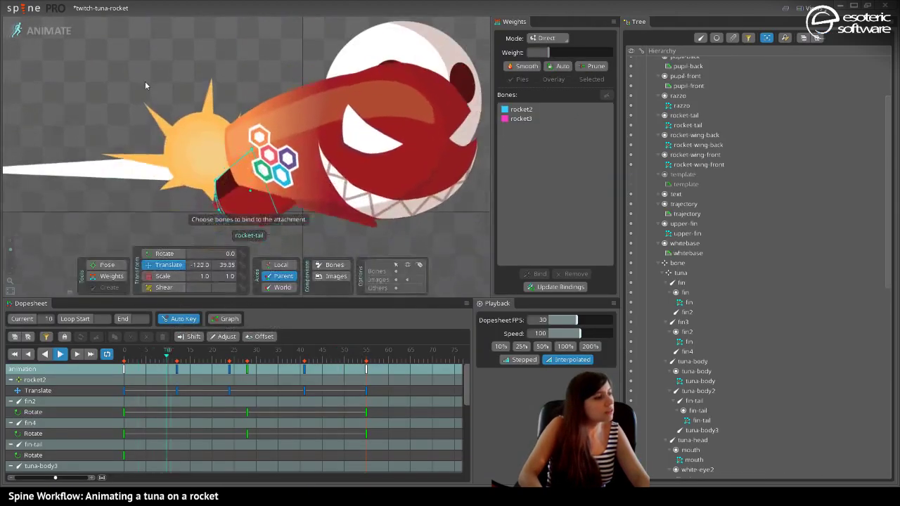
pyautogui.click(109, 277)
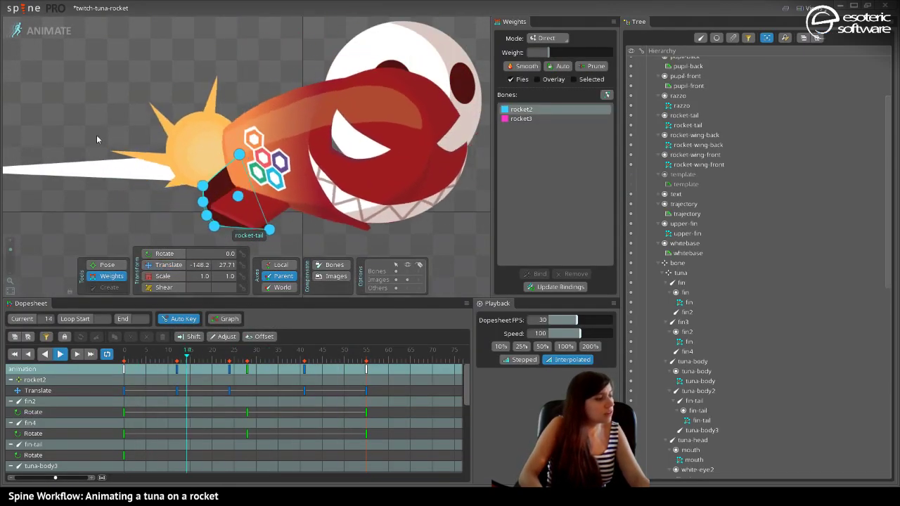
pyautogui.moveTo(84, 52); pyautogui.dragTo(228, 165)
pyautogui.click(521, 118)
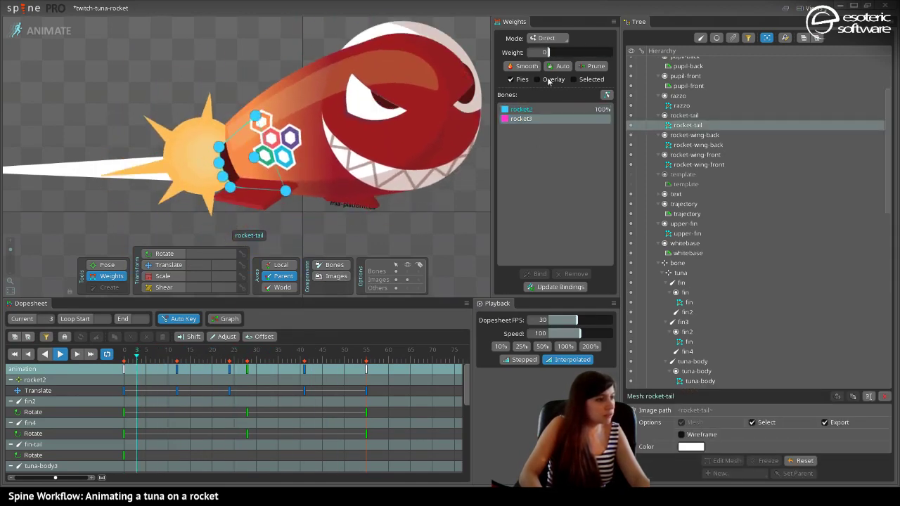
pyautogui.moveTo(577, 52); pyautogui.dragTo(578, 61)
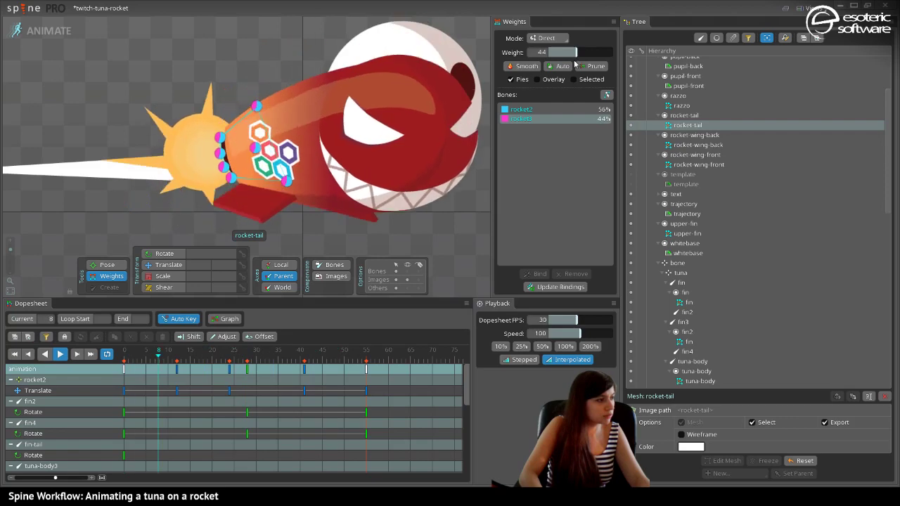
# Refine the rocket3 weights of individual rocket-tail vertices, giving the upper rear one about 41 at frame 29.
pyautogui.click(200, 74)
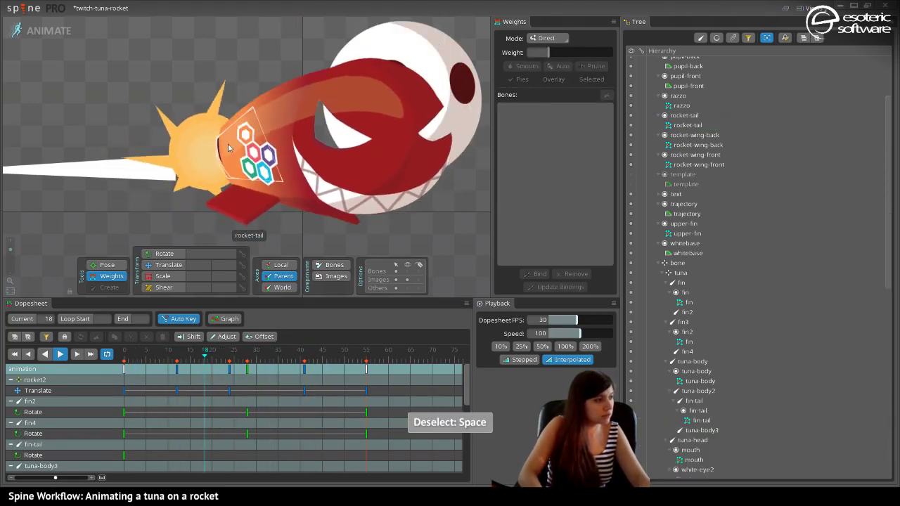
pyautogui.click(274, 180)
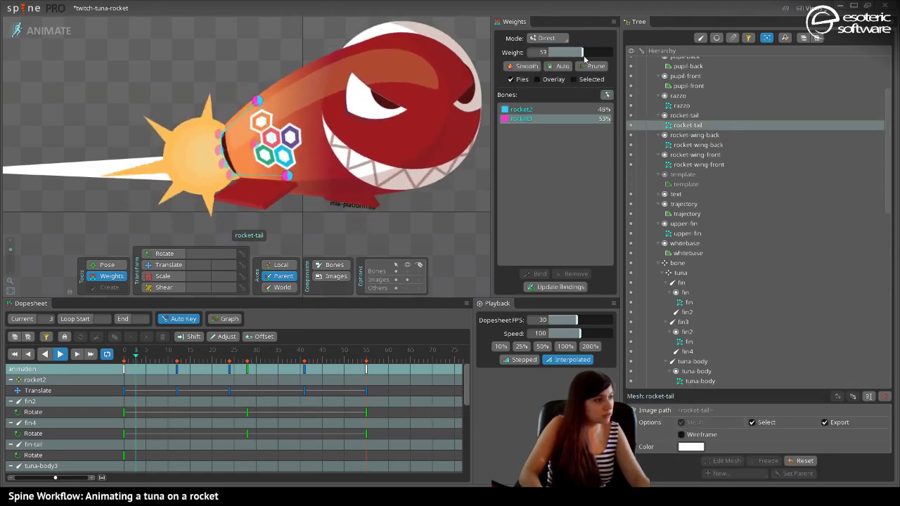
pyautogui.moveTo(575, 52); pyautogui.dragTo(567, 52)
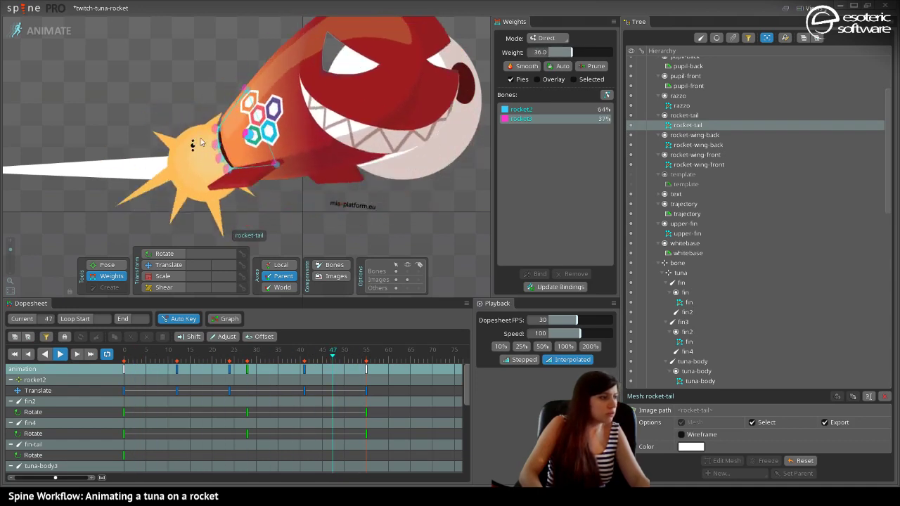
pyautogui.scroll(3, 196, 151)
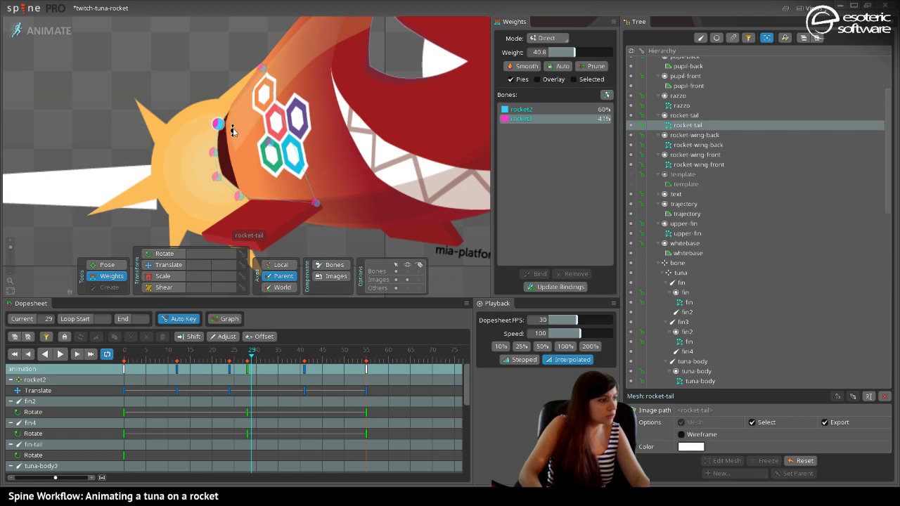
# Deselect the mesh and play the animation to examine the tail's deformation, stopping at frame 40.
pyautogui.press('space')
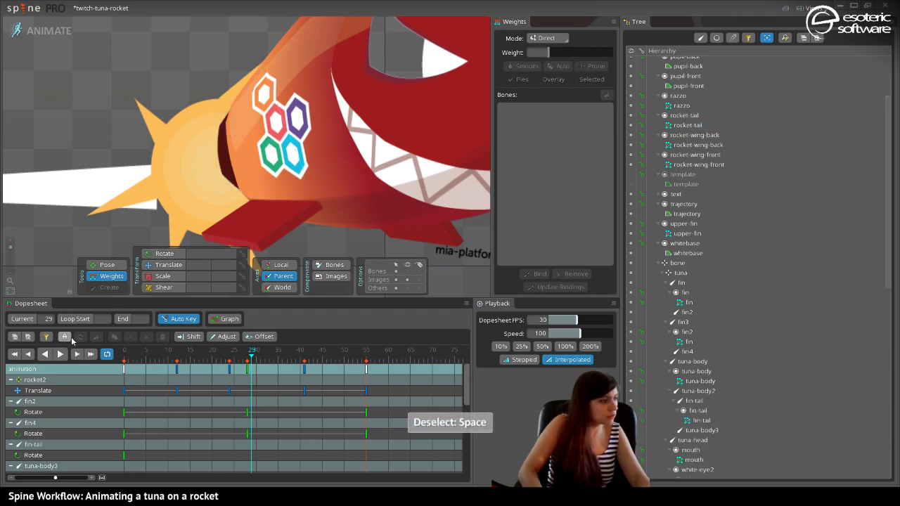
pyautogui.click(60, 353)
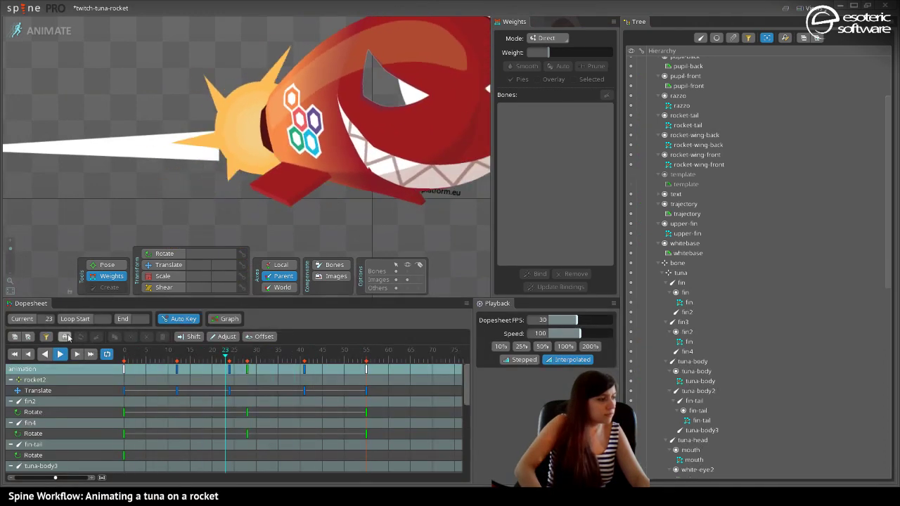
pyautogui.click(60, 355)
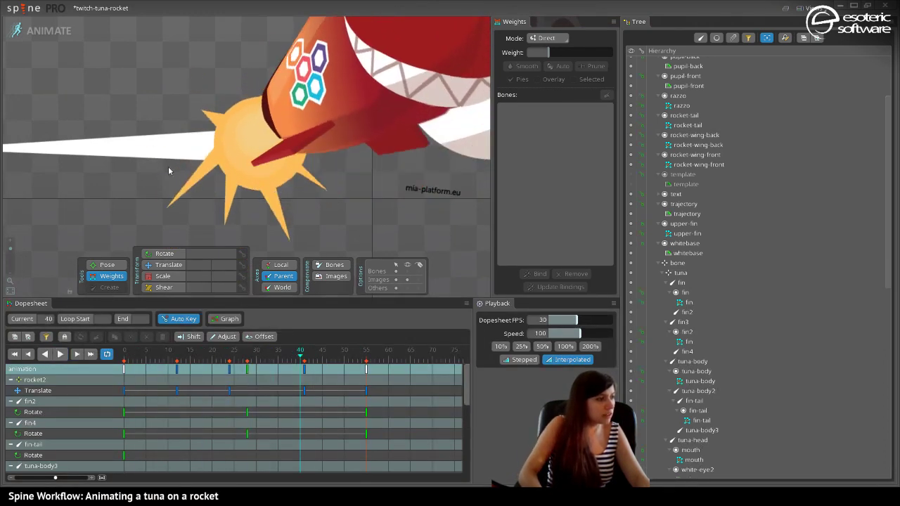
# Set the rocket3 weight of a rear rocket-tail vertex to about 39 at frame 40, and check it in playback.
pyautogui.click(271, 113)
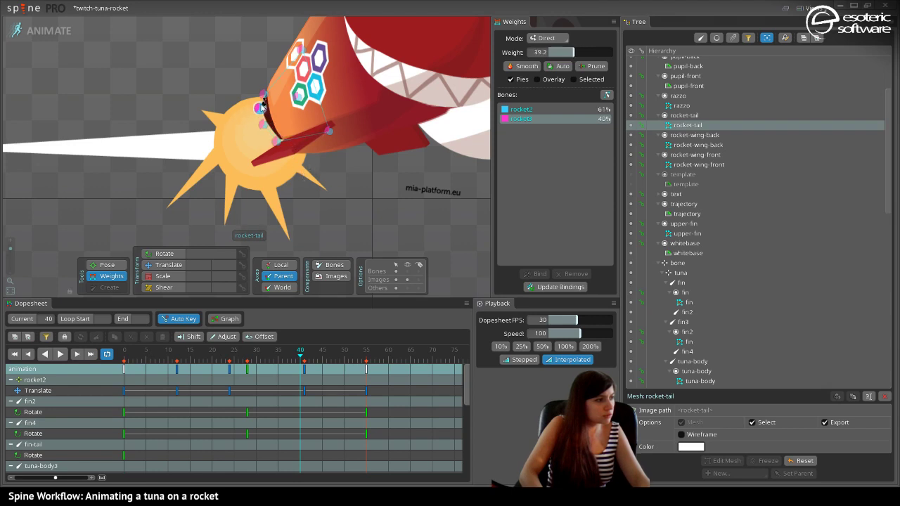
pyautogui.press('space')
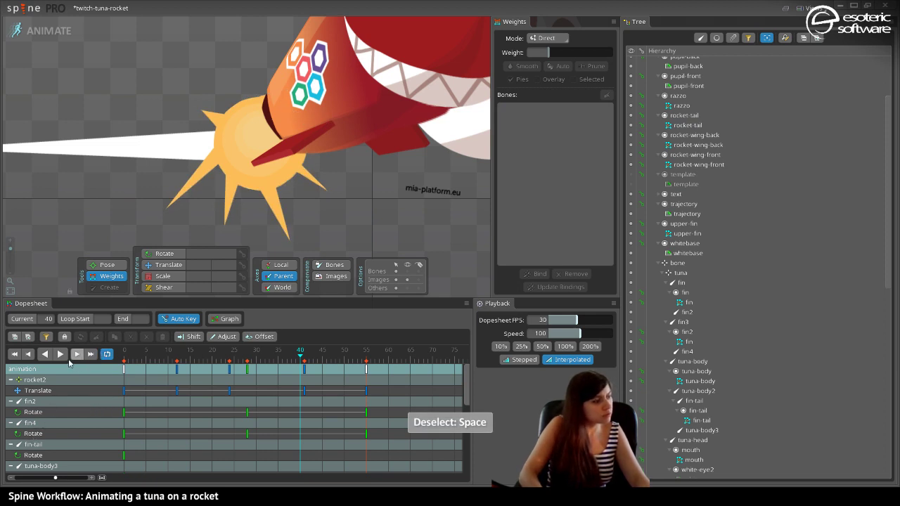
pyautogui.click(61, 354)
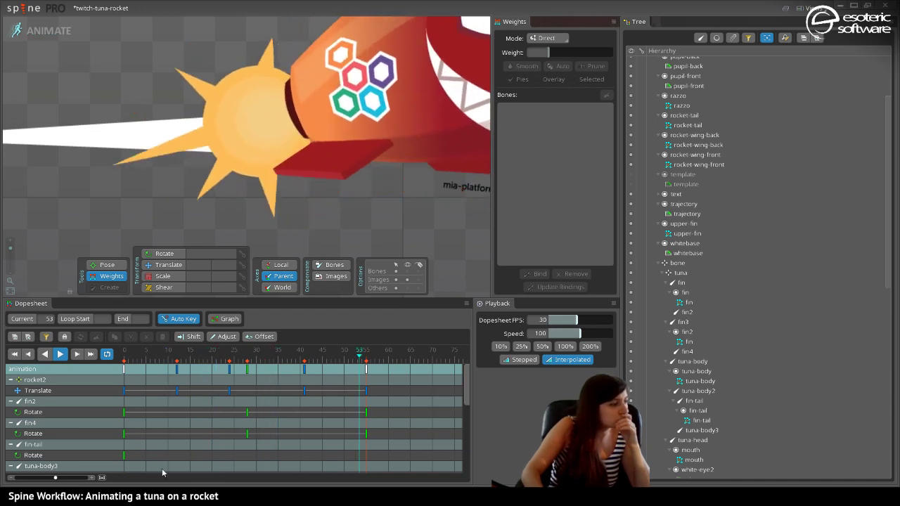
pyautogui.press('space')
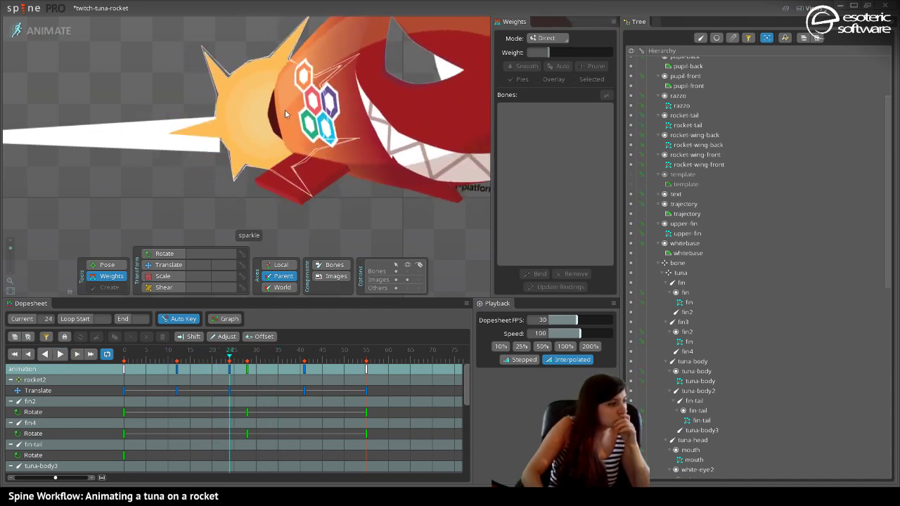
# Fine-tune the rocket3 weights of rear rocket-tail vertices to 40 at frame 24 and 41 at frame 29, checking each in playback.
pyautogui.click(317, 126)
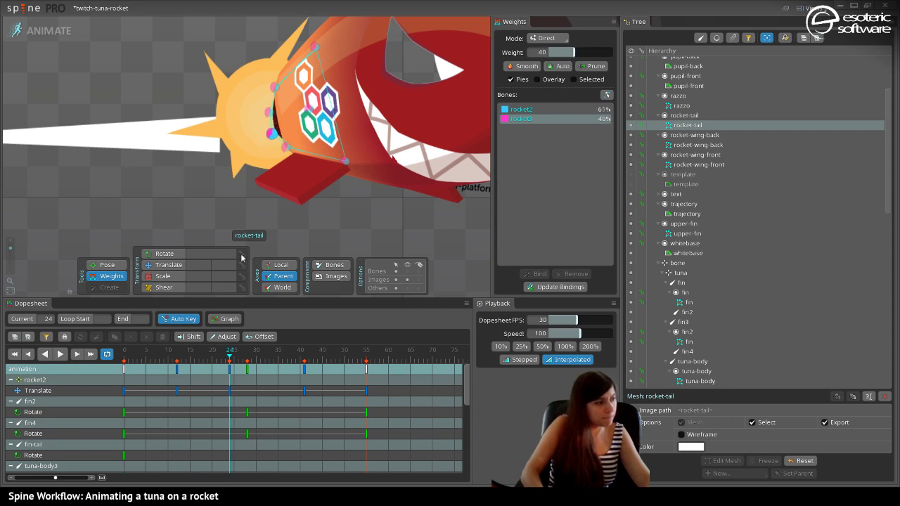
pyautogui.click(60, 355)
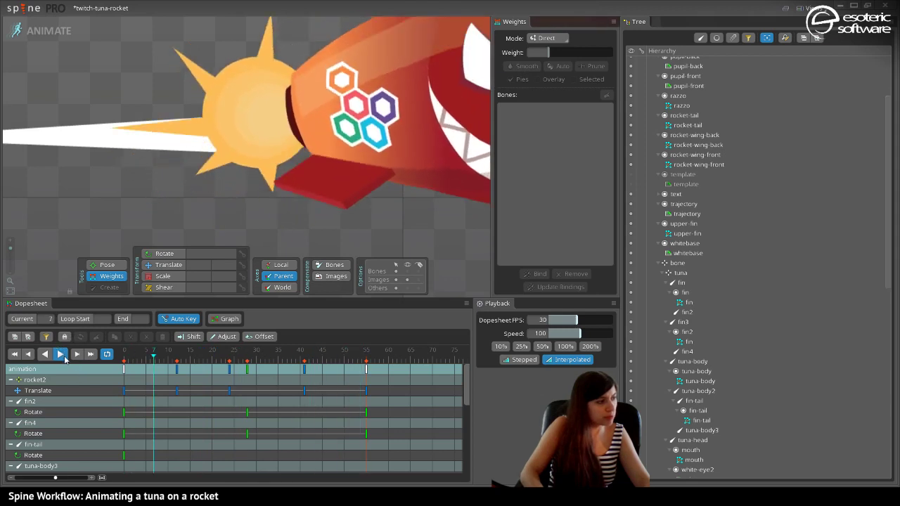
pyautogui.click(62, 355)
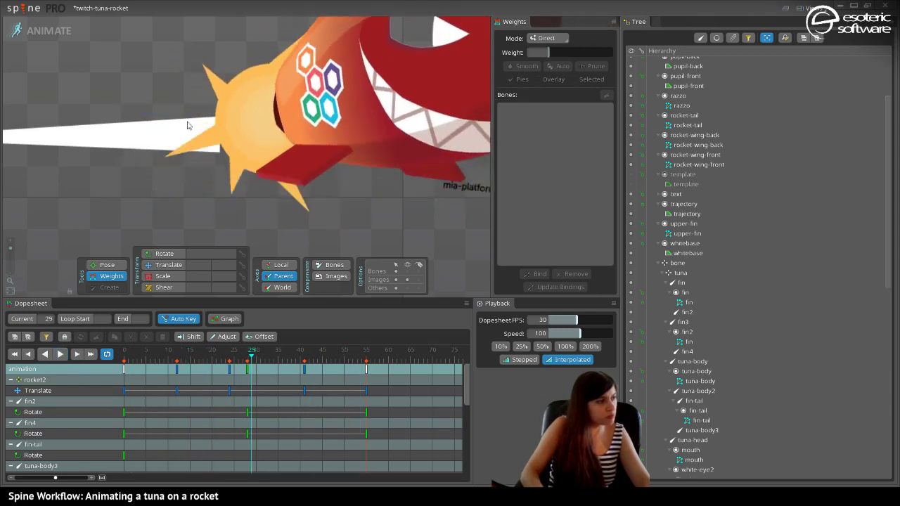
pyautogui.click(292, 103)
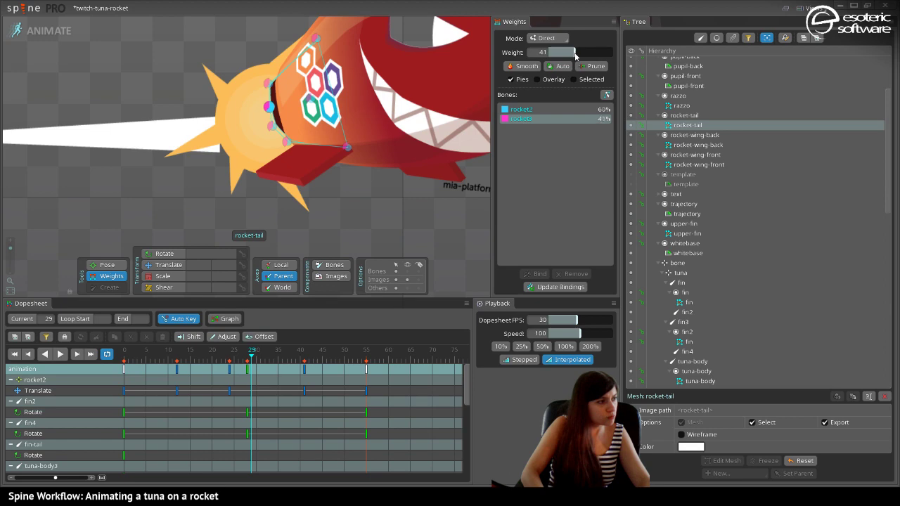
pyautogui.click(60, 354)
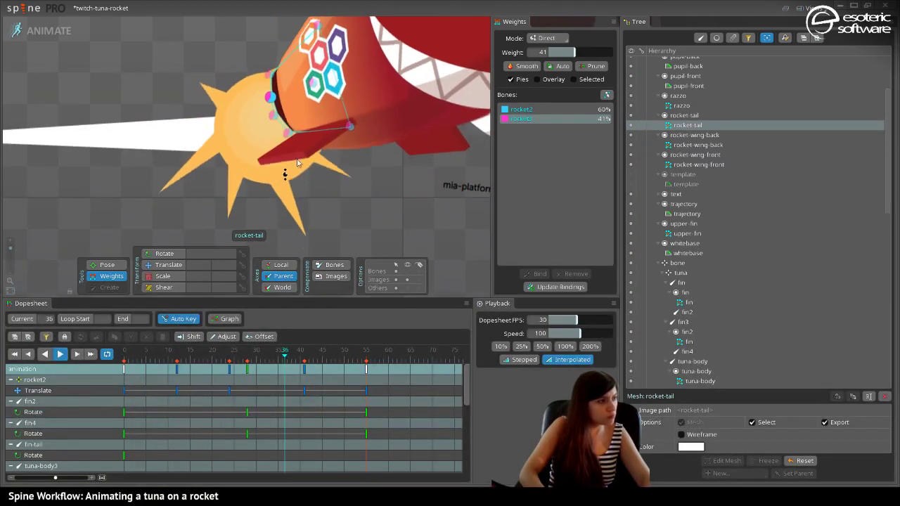
pyautogui.press('space')
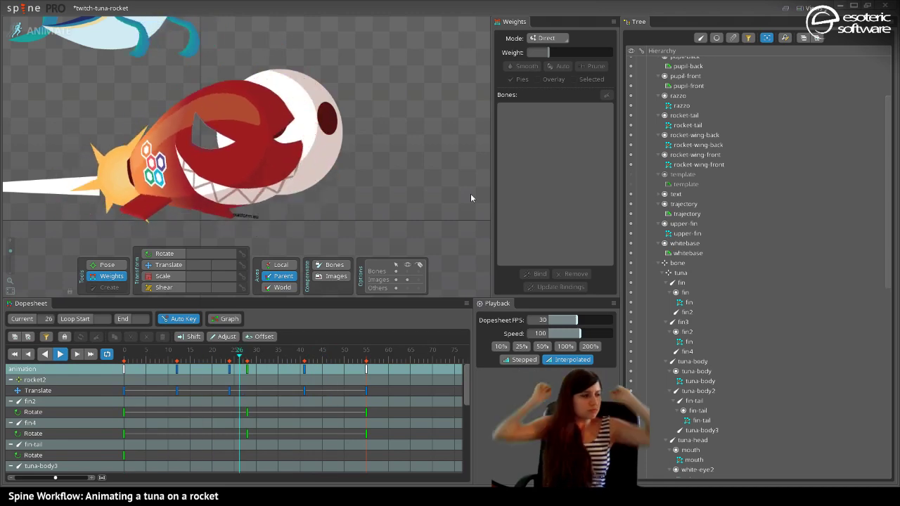
# In setup mode, convert the whitebase region to a mesh and bind it to the rocket2 and rocket3 bones.
pyautogui.click(42, 31)
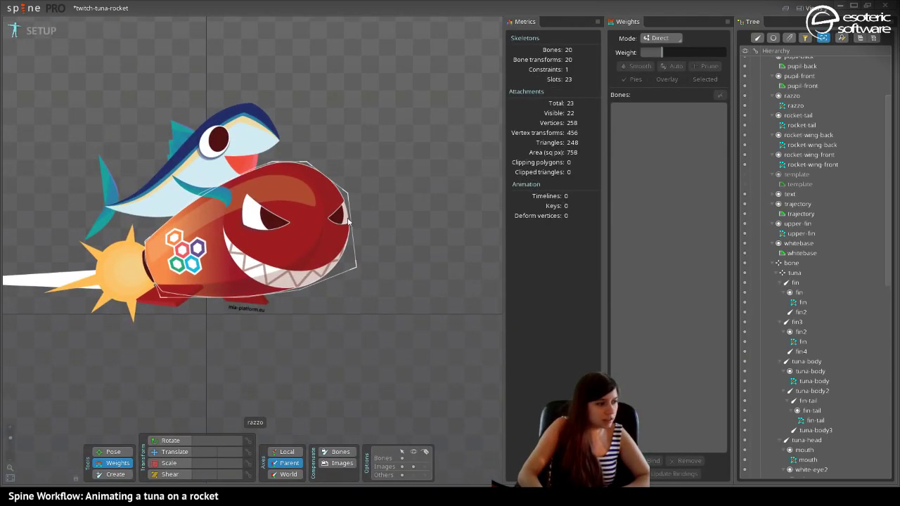
pyautogui.click(790, 246)
pyautogui.click(791, 254)
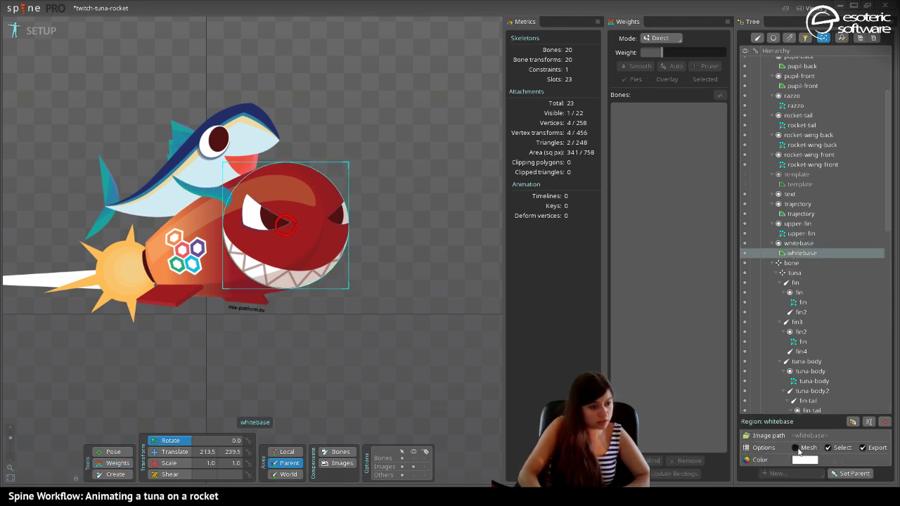
pyautogui.click(795, 448)
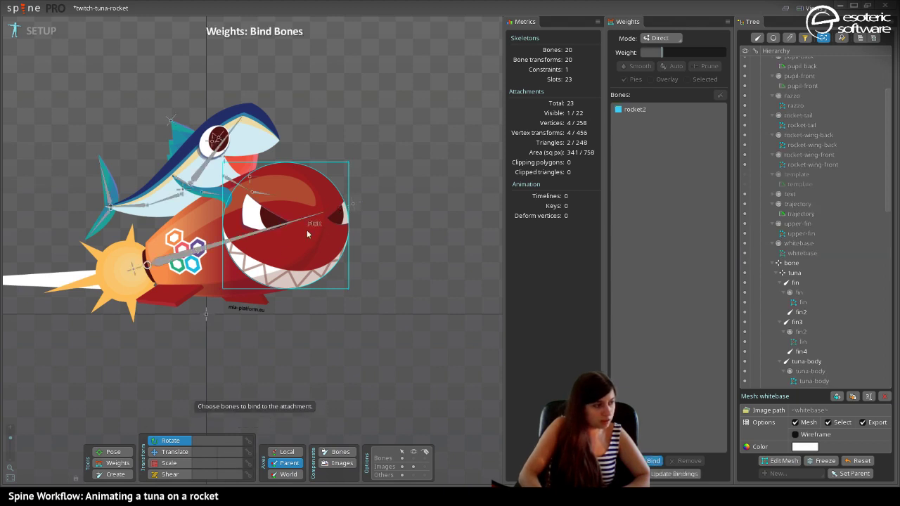
pyautogui.click(135, 276)
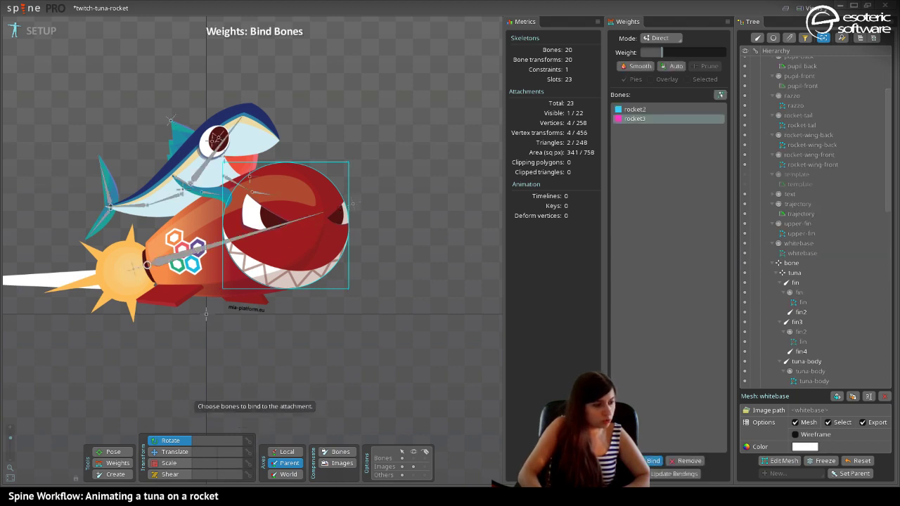
pyautogui.press('Return')
# In animate mode, set the rocket3 weight of all whitebase vertices to 6 with the Weights tool and check it in playback.
pyautogui.click(30, 26)
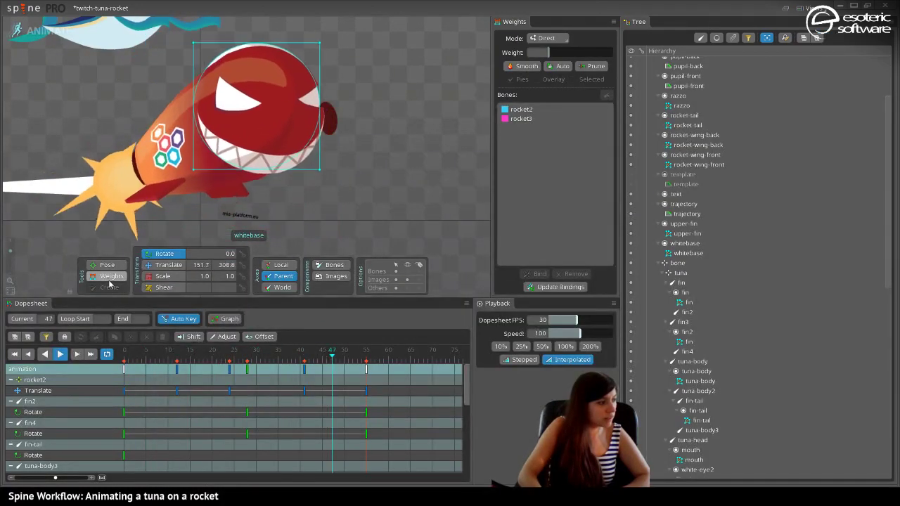
pyautogui.click(109, 275)
pyautogui.click(421, 227)
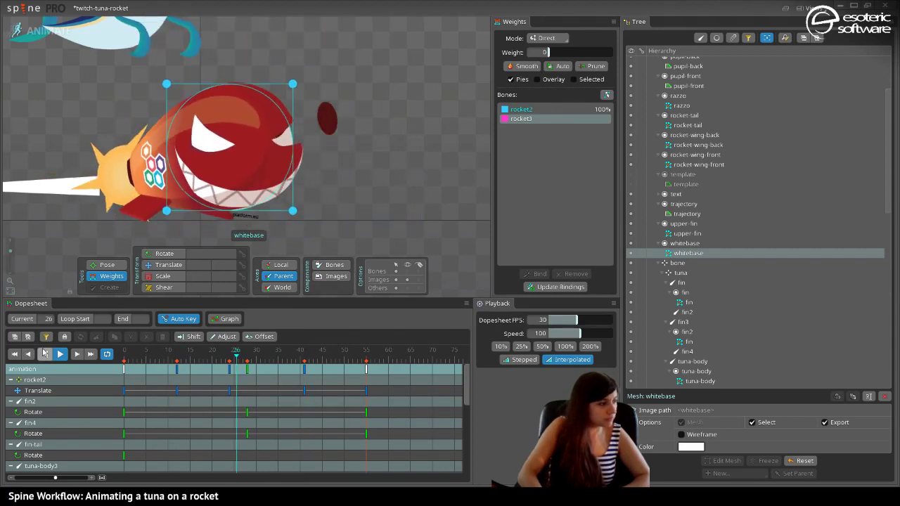
pyautogui.press('space')
pyautogui.moveTo(547, 52); pyautogui.dragTo(551, 52)
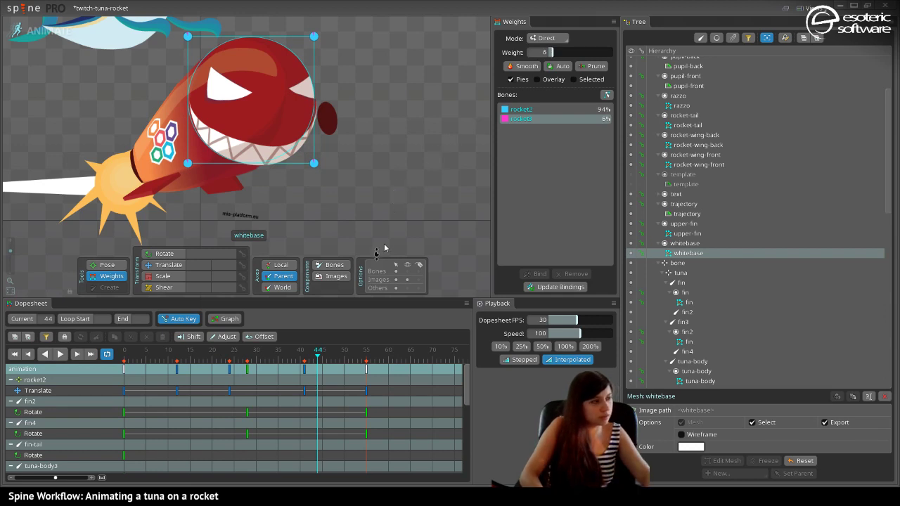
pyautogui.press('space')
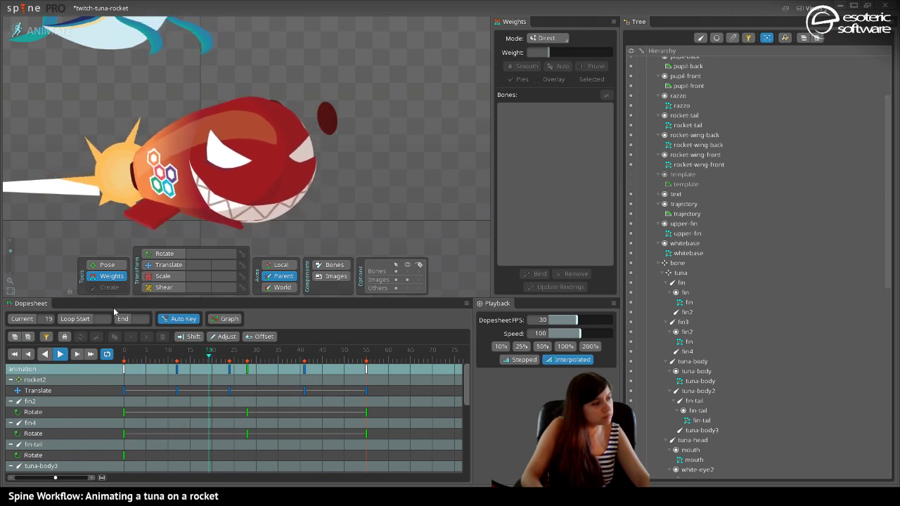
pyautogui.click(59, 354)
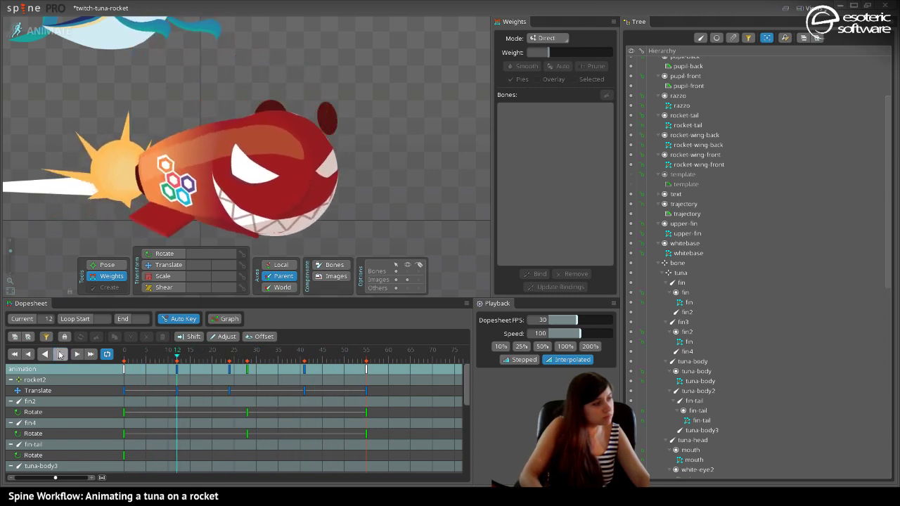
pyautogui.click(59, 354)
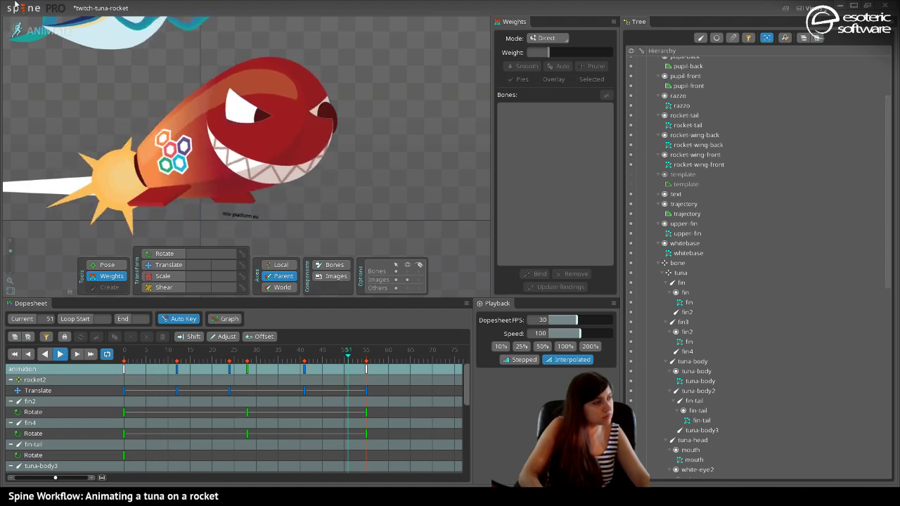
# Return to setup mode and save the project.
pyautogui.click(42, 29)
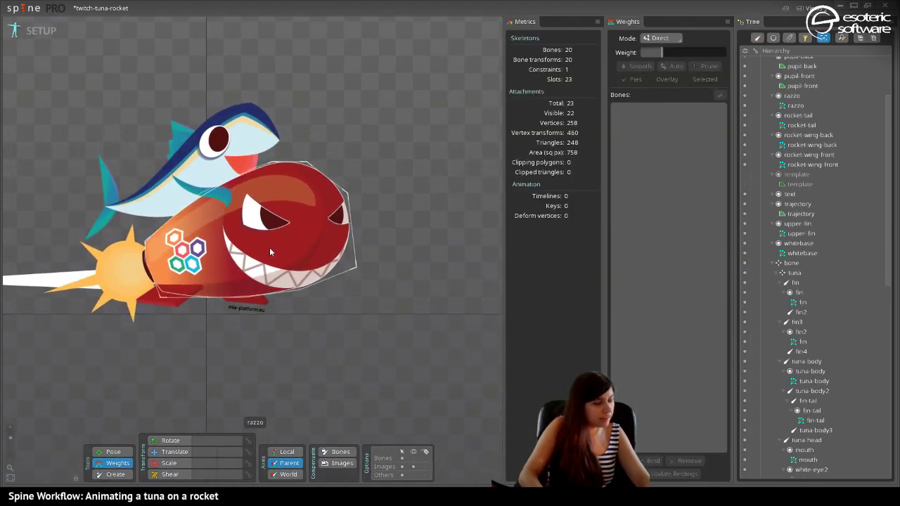
pyautogui.click(253, 230)
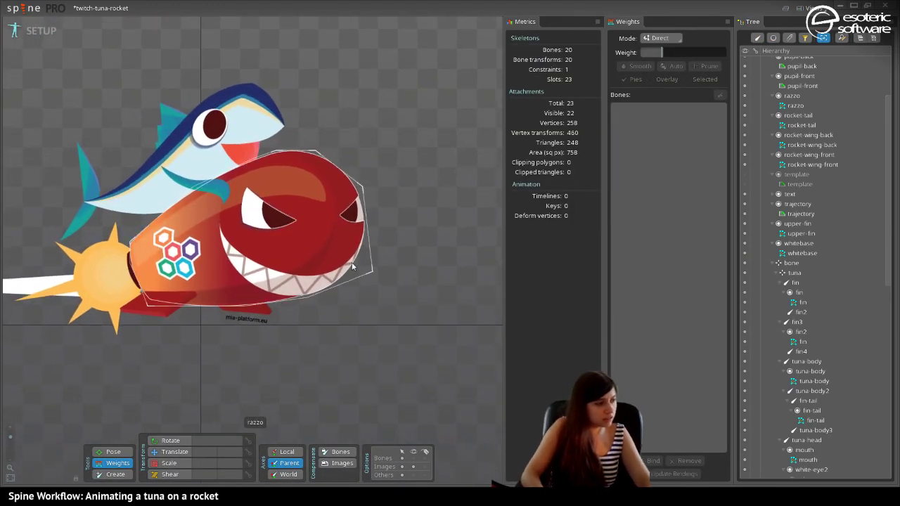
pyautogui.hotkey('ctrl', 's')
pyautogui.click(366, 77)
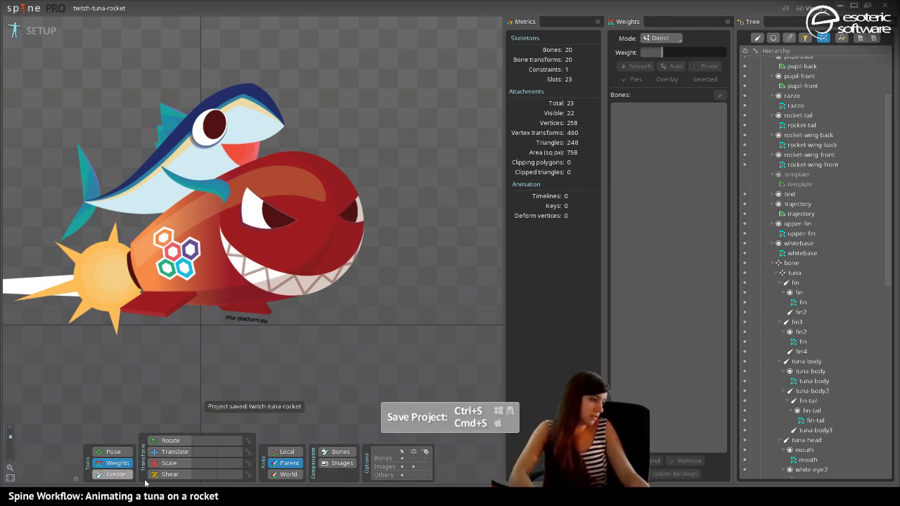
# Create a child bone of rocket2 on the rocket's front pupil, and a child of that bone on the back pupil.
pyautogui.click(123, 476)
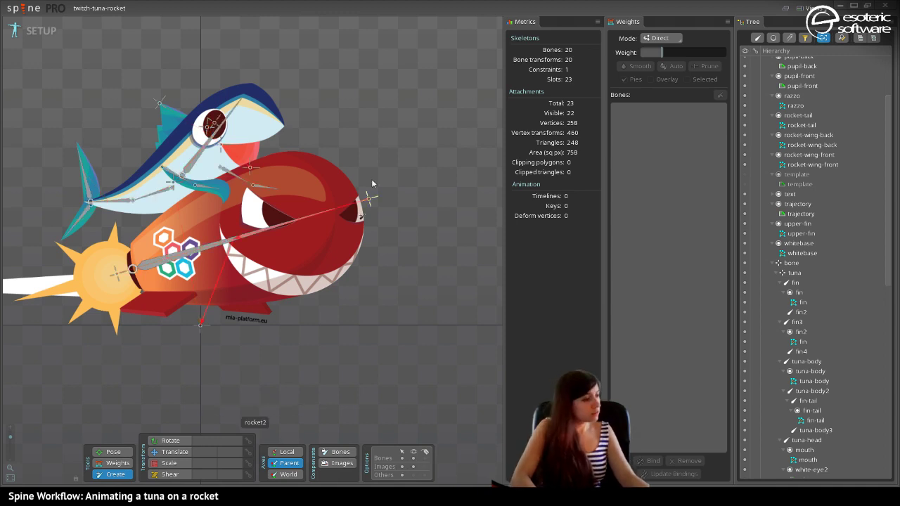
pyautogui.click(319, 218)
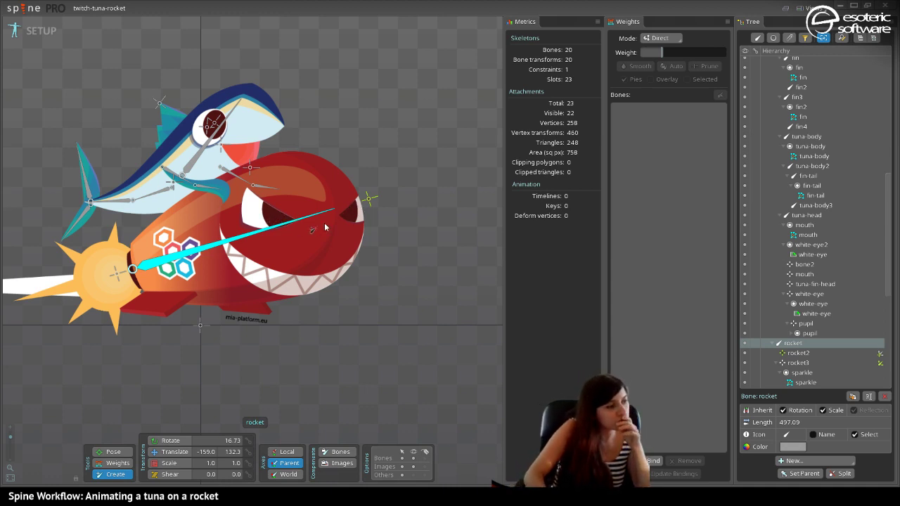
pyautogui.click(369, 199)
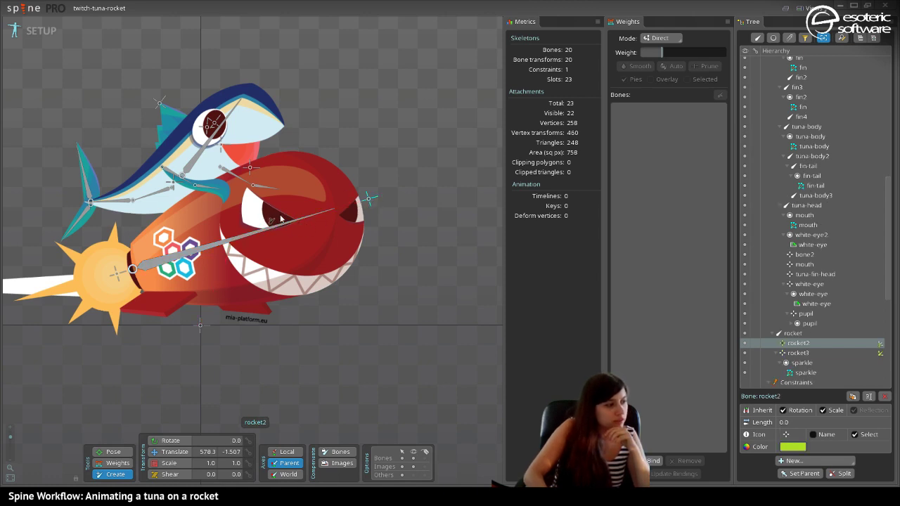
pyautogui.click(280, 215)
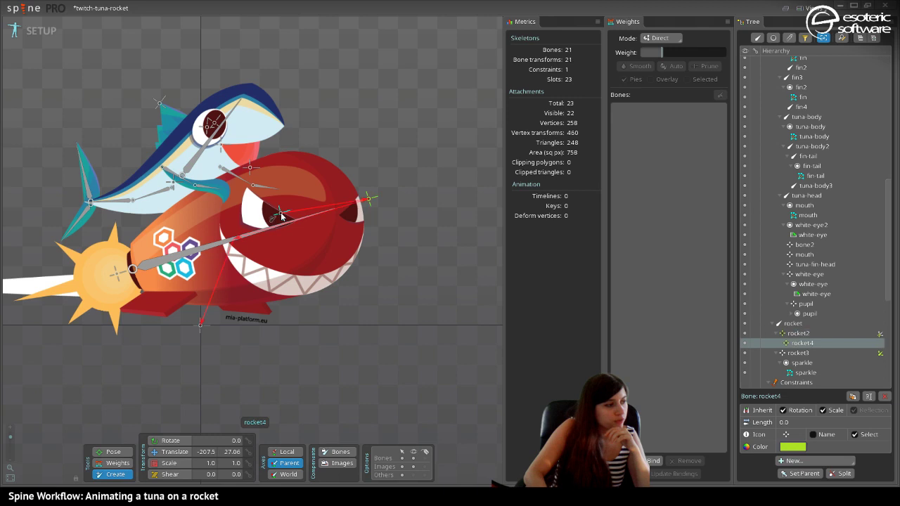
pyautogui.click(347, 213)
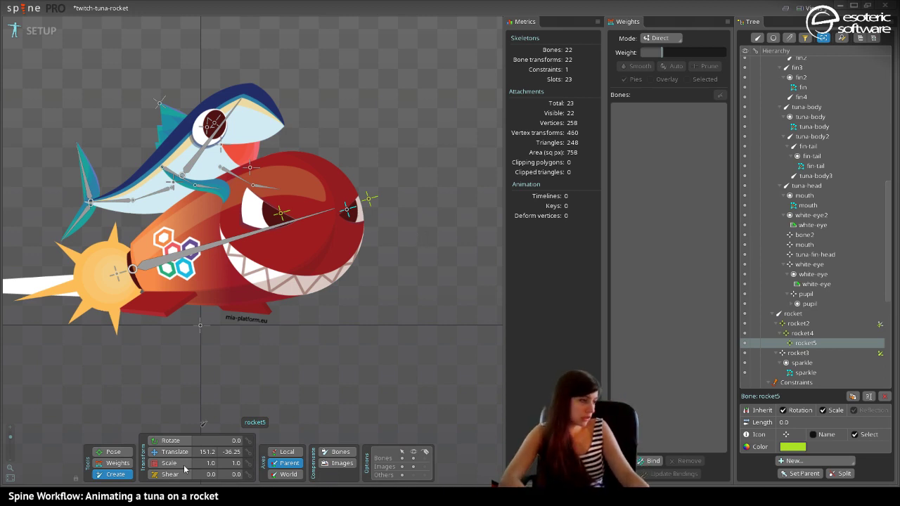
# Set rocket4 as the parent of the pupil-front slot and rocket5 as the parent of the pupil-back slot.
pyautogui.click(271, 221)
pyautogui.click(850, 97)
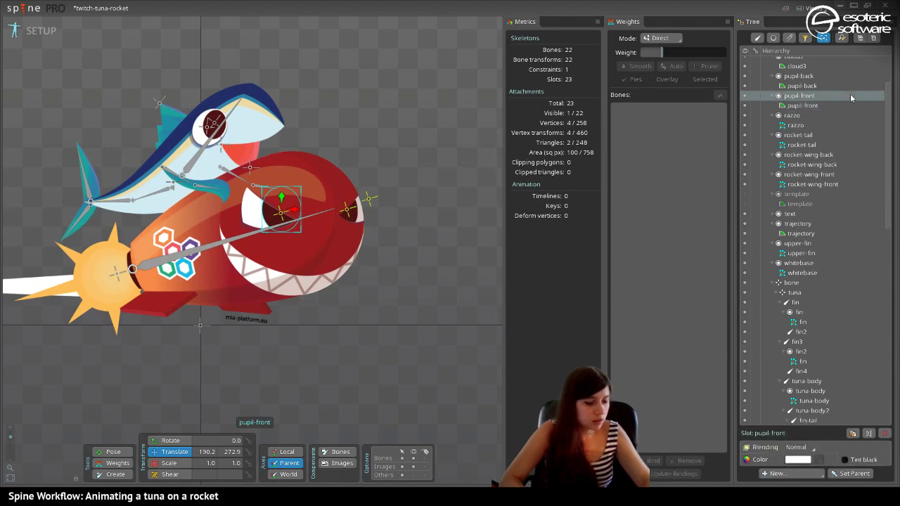
pyautogui.press('p')
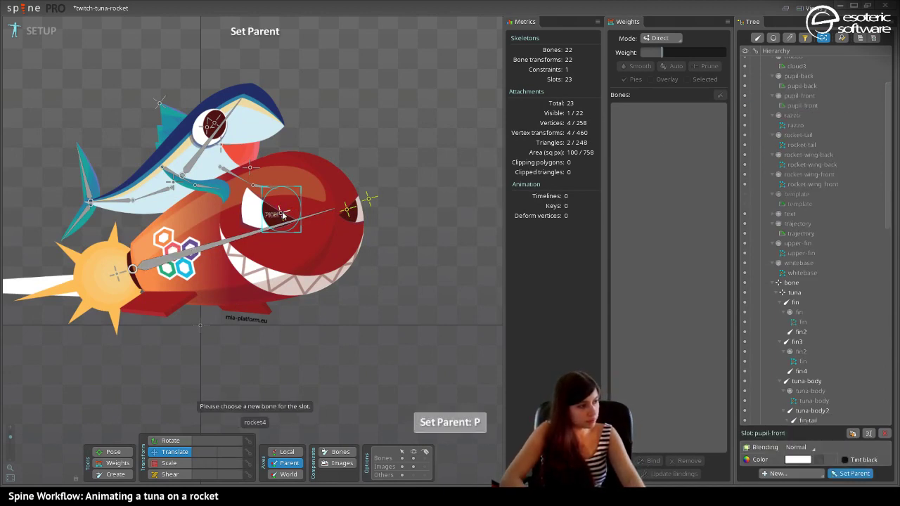
pyautogui.click(281, 216)
pyautogui.click(353, 212)
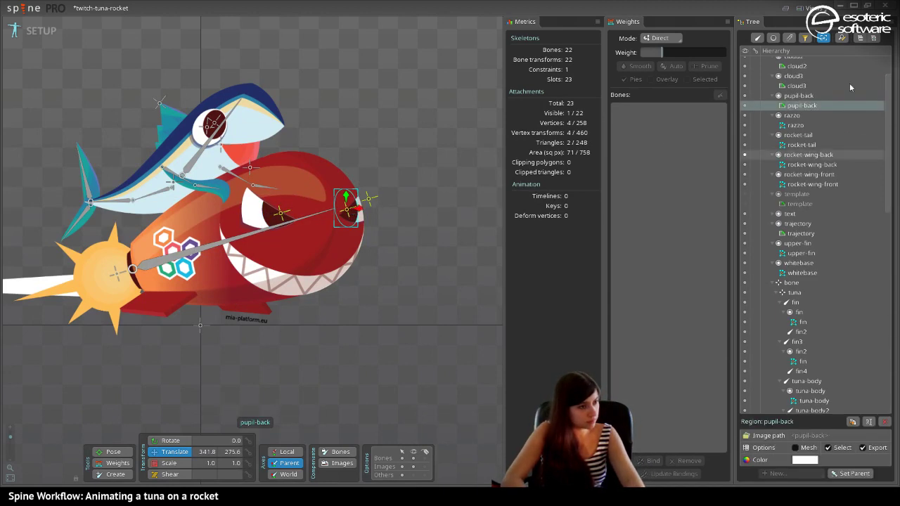
pyautogui.click(809, 96)
pyautogui.press('p')
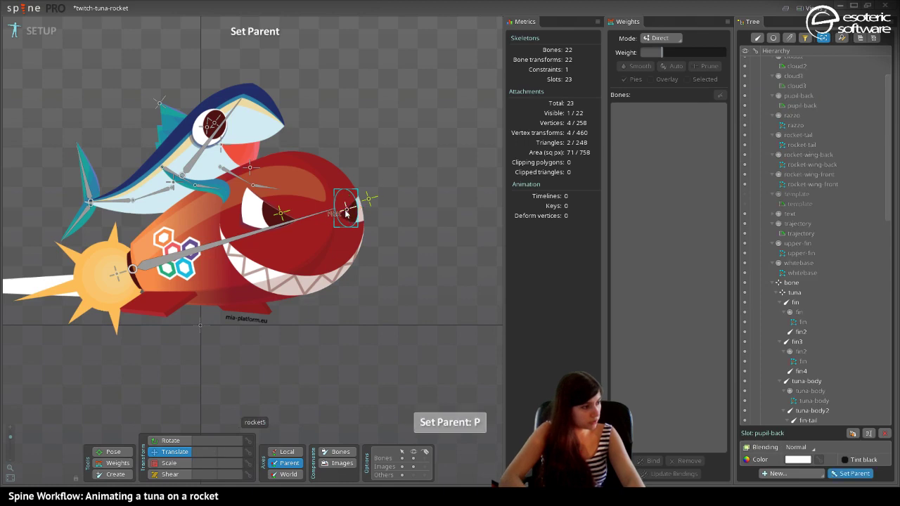
pyautogui.click(345, 213)
# In animate mode, set the rocket3 weight of the front-end vertices of the rocket-wing-back mesh to 20 and check it in playback.
pyautogui.click(33, 30)
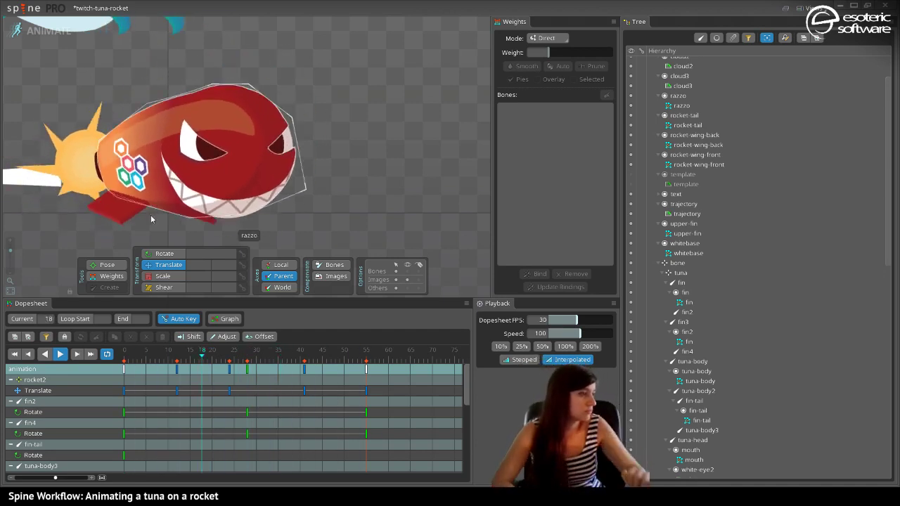
pyautogui.click(190, 180)
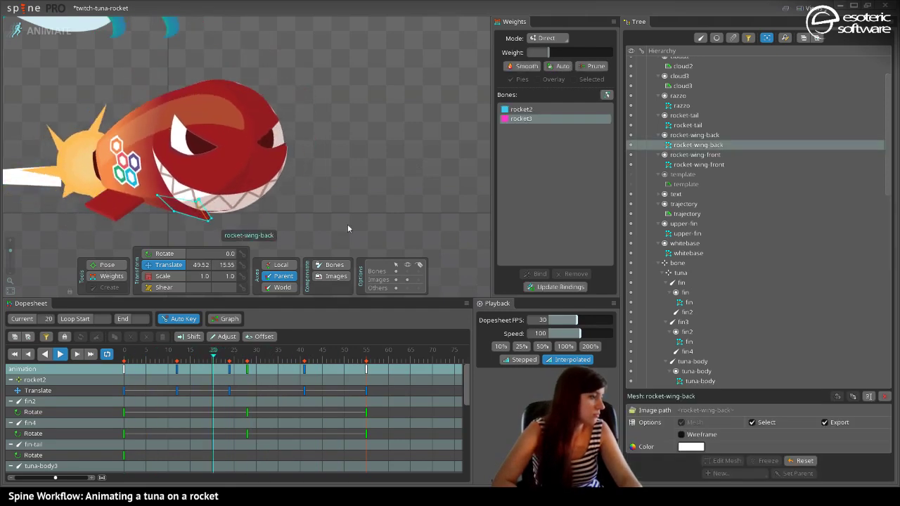
pyautogui.moveTo(349, 232); pyautogui.dragTo(191, 195)
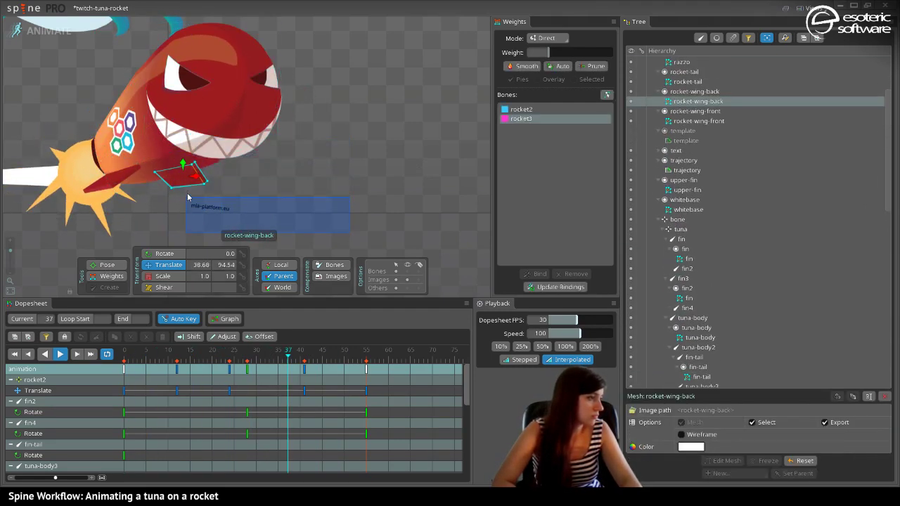
pyautogui.click(111, 276)
pyautogui.moveTo(286, 227); pyautogui.dragTo(240, 188)
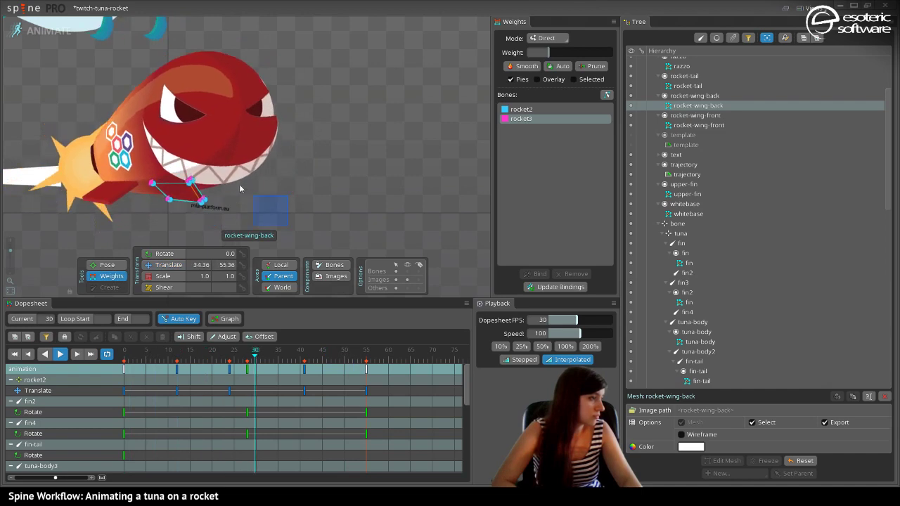
pyautogui.moveTo(180, 164); pyautogui.dragTo(180, 165)
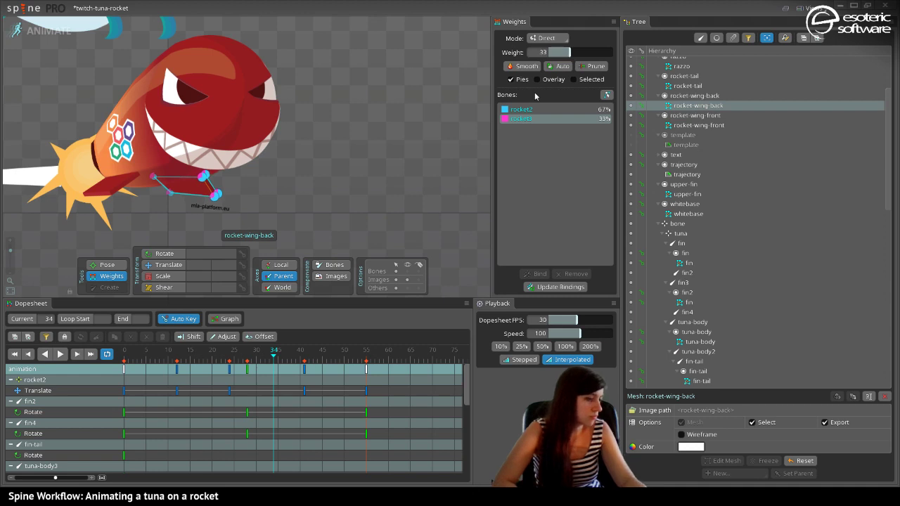
pyautogui.press('space')
pyautogui.click(61, 354)
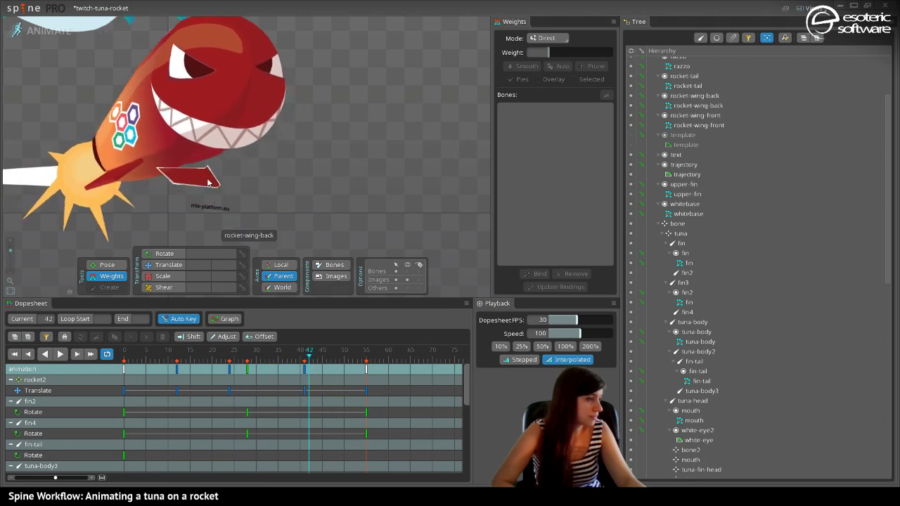
pyautogui.click(207, 182)
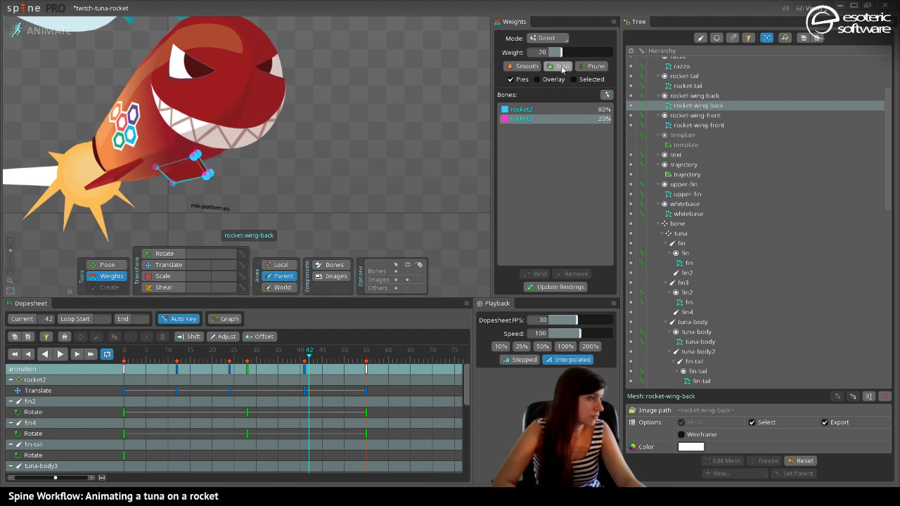
pyautogui.press('space')
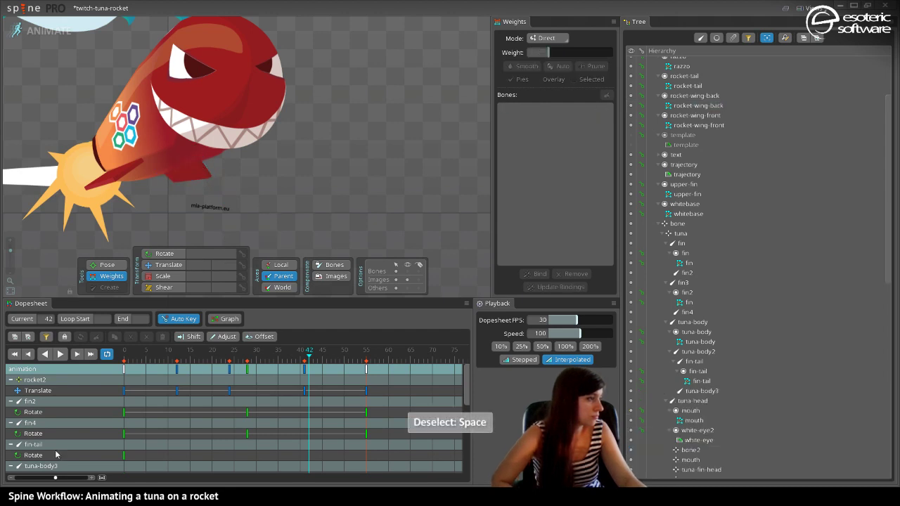
pyautogui.click(60, 354)
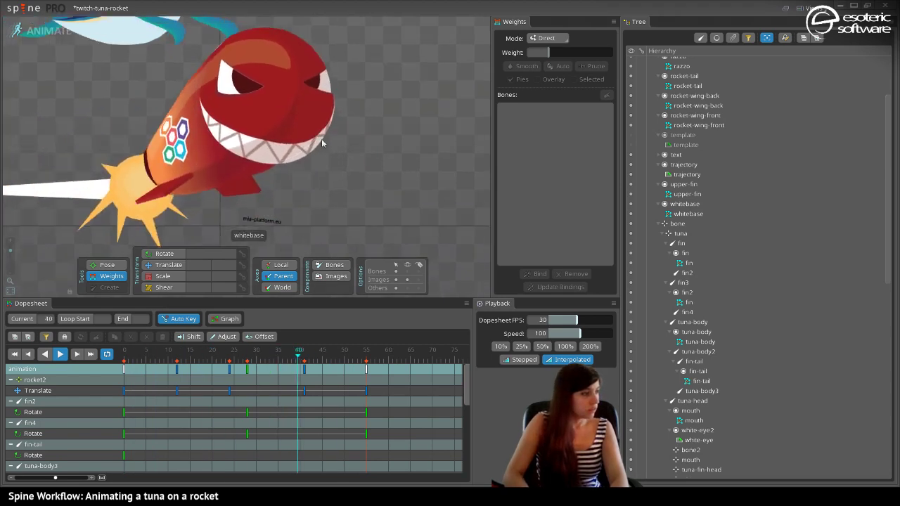
pyautogui.scroll(-2, 375, 184)
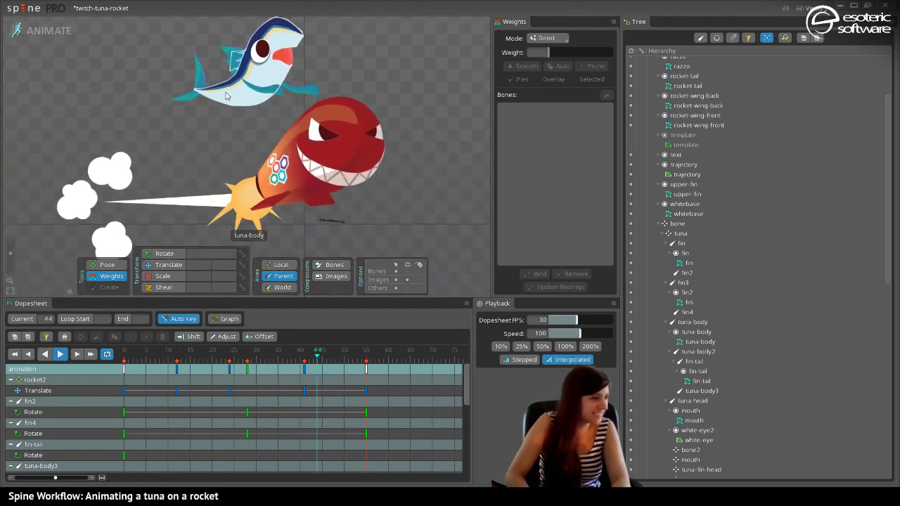
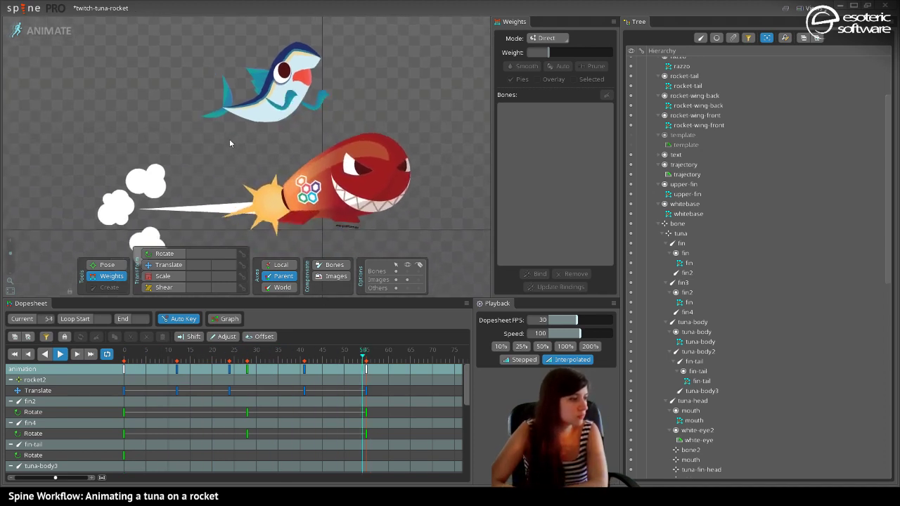
# In setup mode, edit the razzo mesh to reposition the hull vertices at the head's upper and lower front corners, and return to animate mode.
pyautogui.click(320, 191)
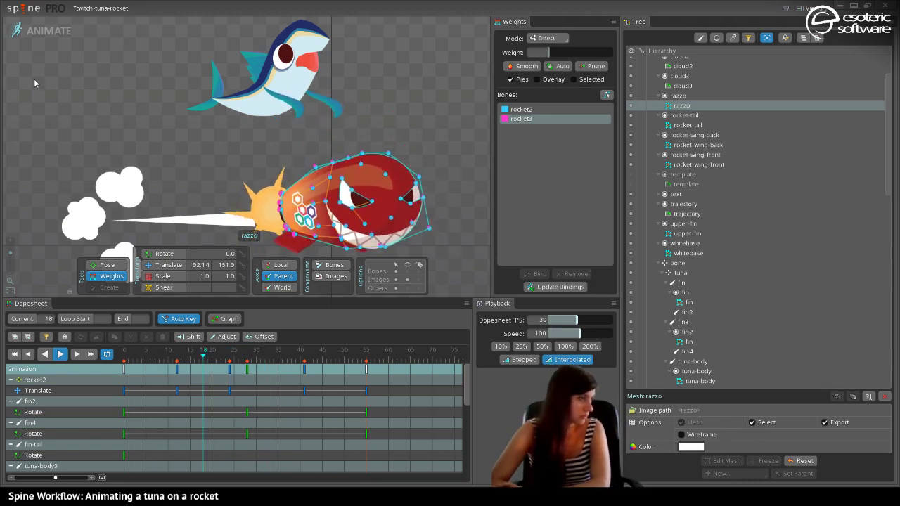
pyautogui.click(36, 34)
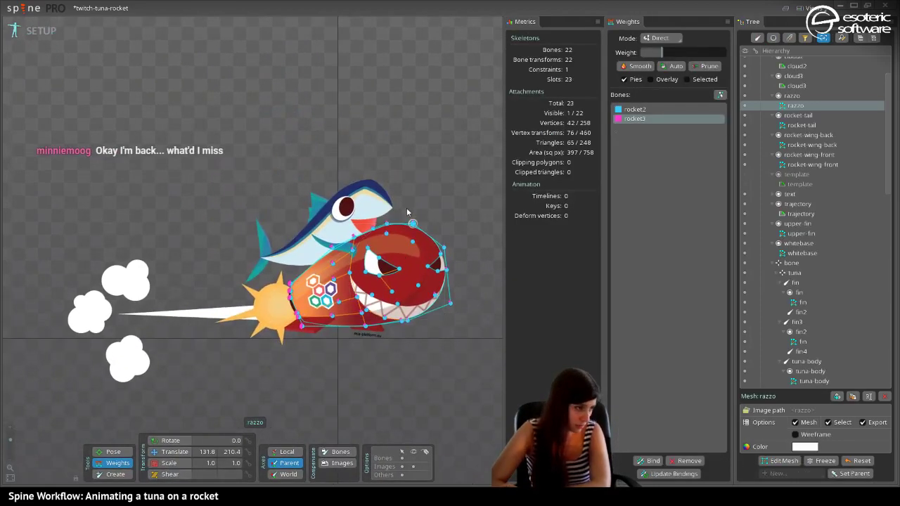
pyautogui.scroll(3, 485, 282)
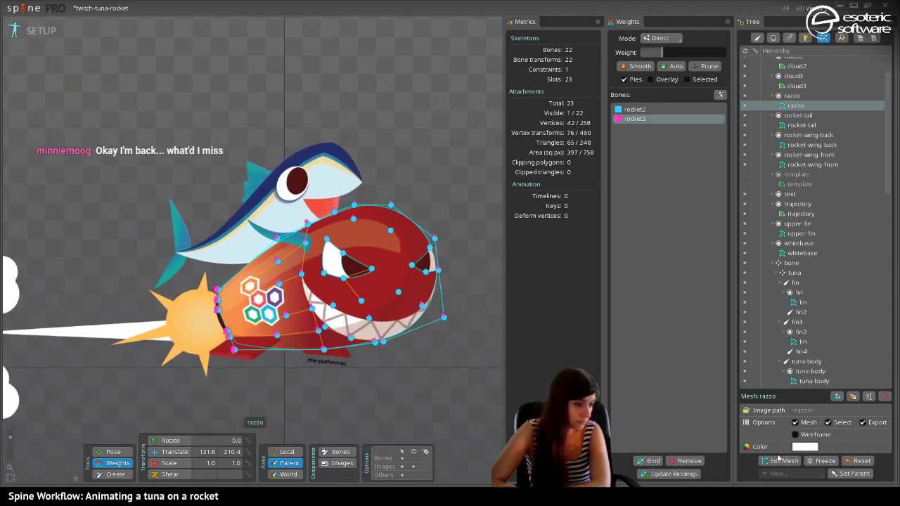
pyautogui.click(784, 460)
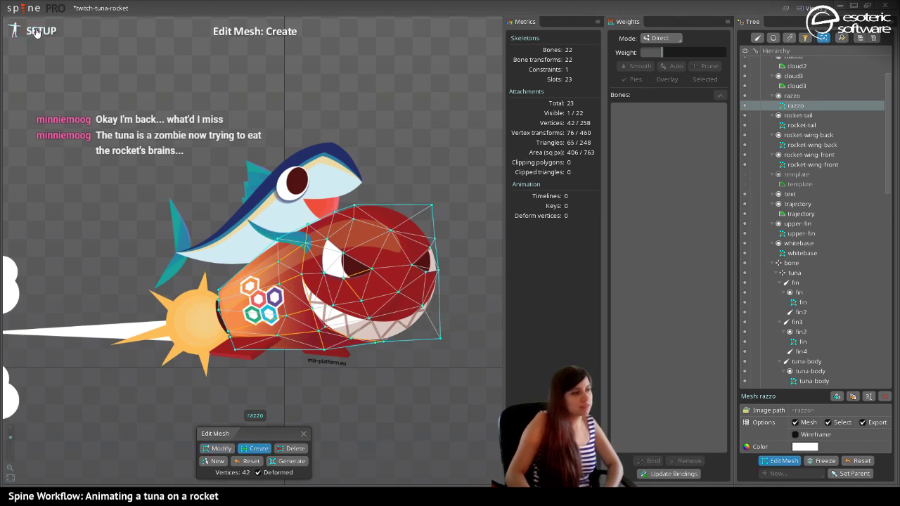
pyautogui.click(37, 32)
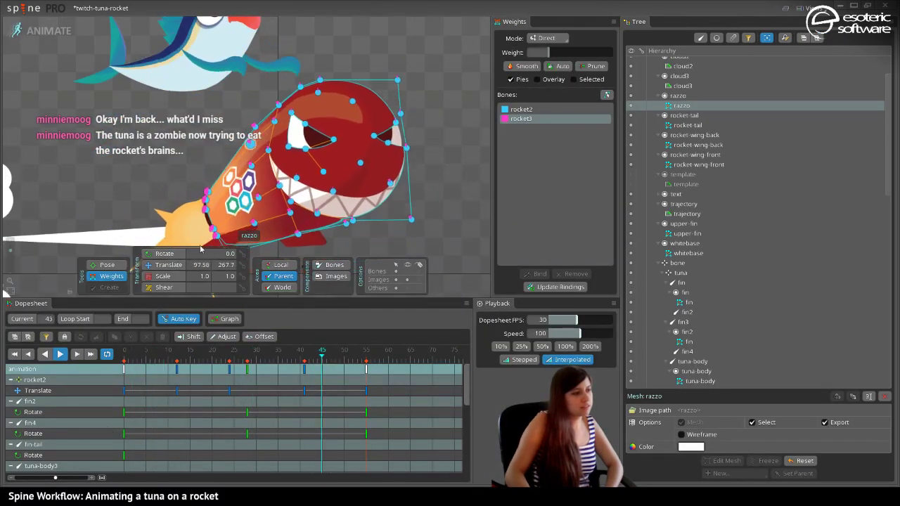
# At frame 10, adjust the rocket3 weights of the razzo mesh's front hull vertices, bringing the one under the jaw to 0.8.
pyautogui.click(60, 355)
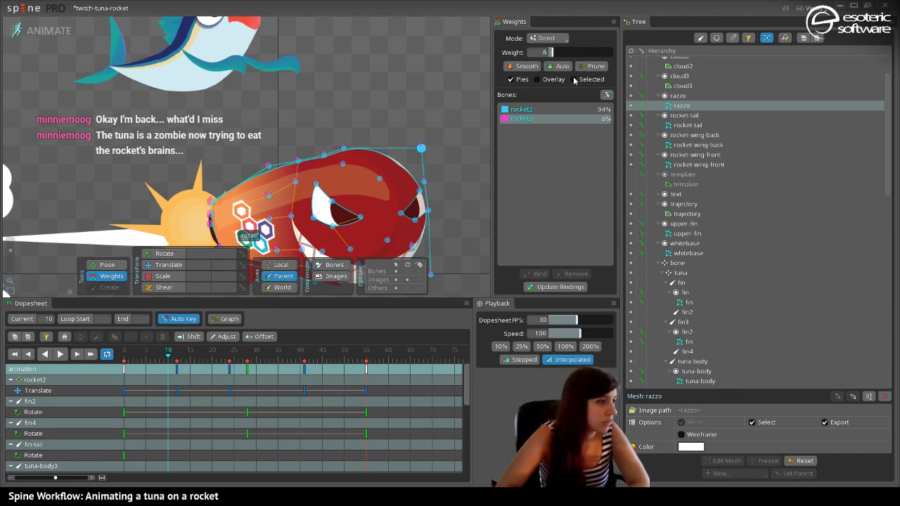
pyautogui.moveTo(549, 53); pyautogui.dragTo(559, 55)
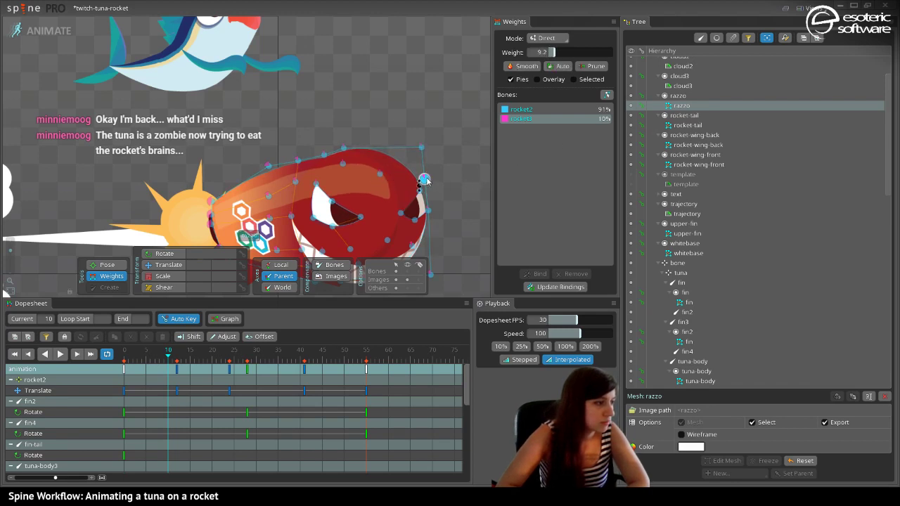
pyautogui.moveTo(421, 180); pyautogui.dragTo(430, 118)
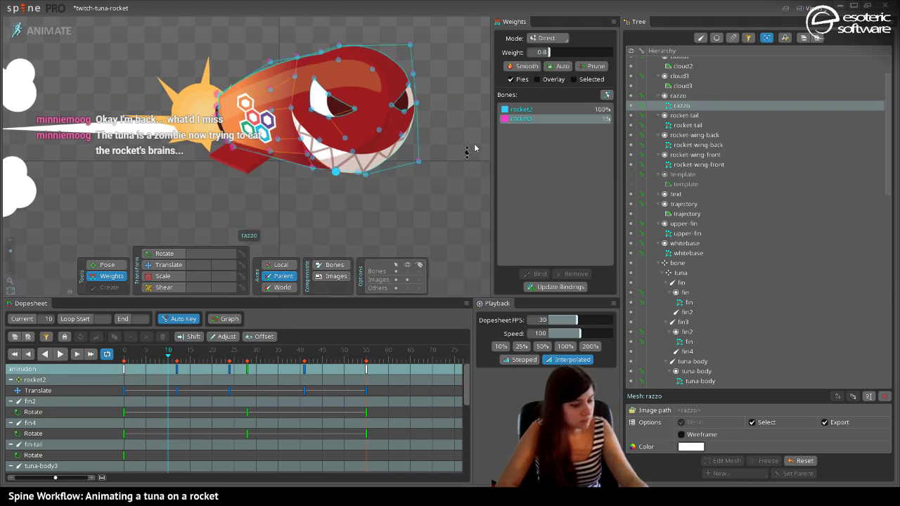
pyautogui.press('space')
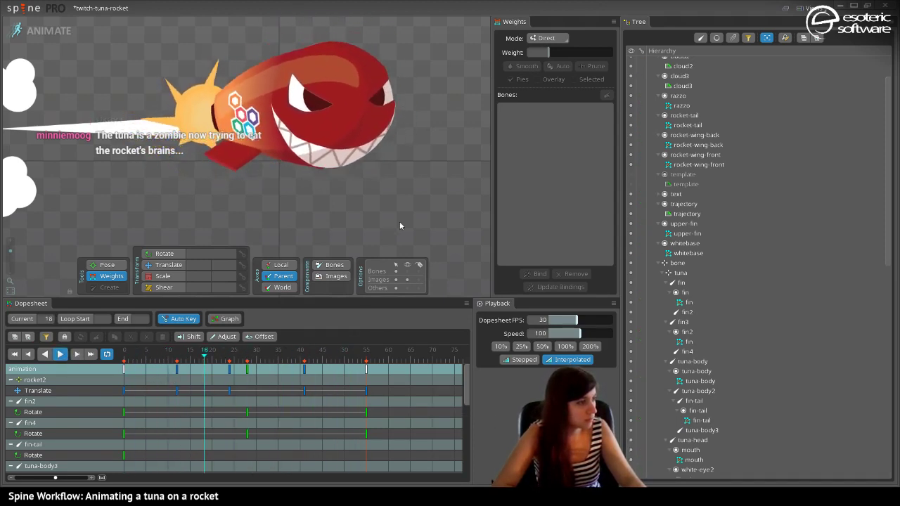
# At frame 37, set the rocket3 weight of the razzo hull vertex beneath the front teeth to 5.6.
pyautogui.click(59, 353)
pyautogui.click(276, 143)
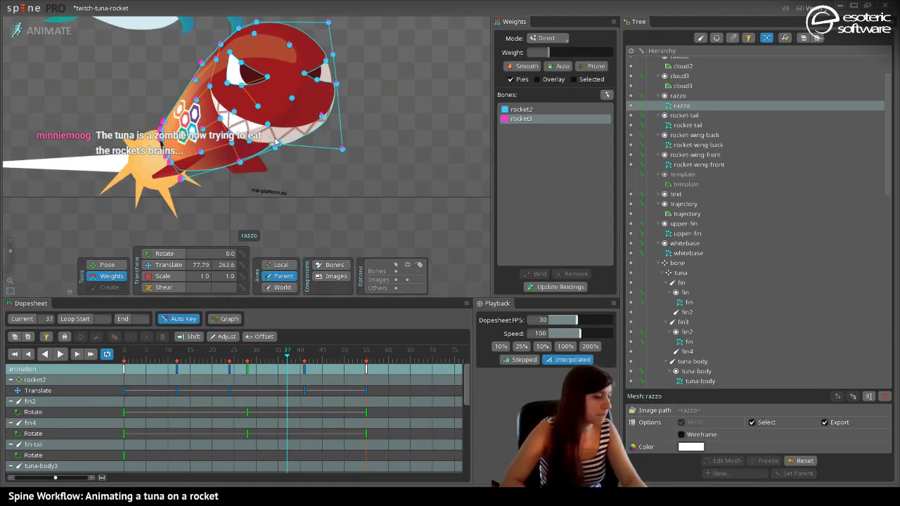
pyautogui.click(283, 146)
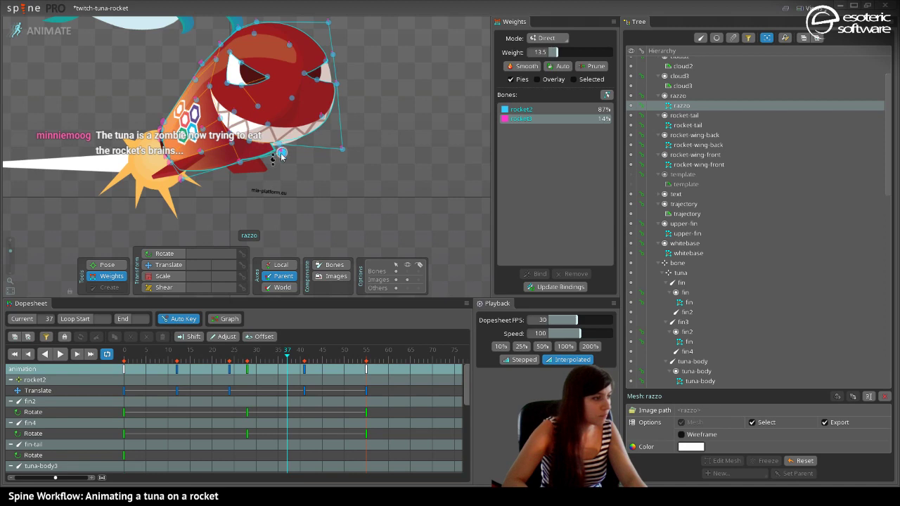
pyautogui.moveTo(283, 150); pyautogui.dragTo(291, 154)
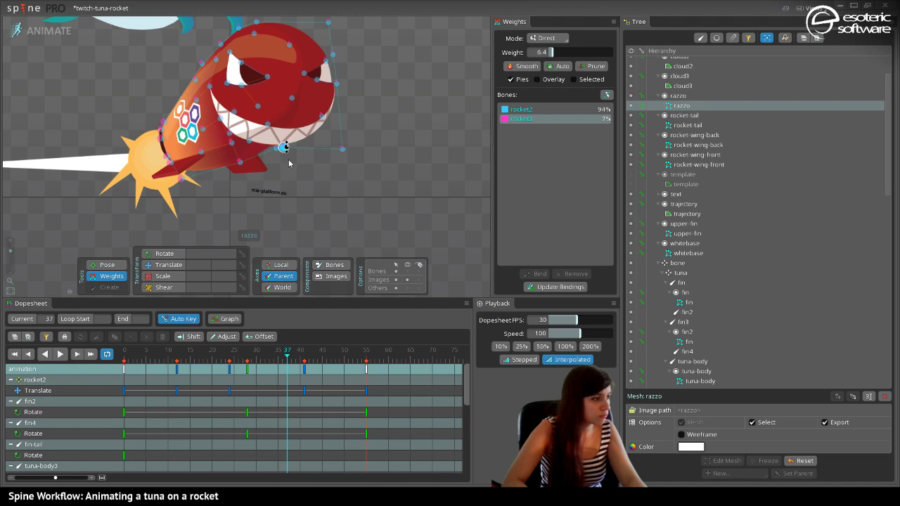
pyautogui.moveTo(289, 162); pyautogui.dragTo(259, 185)
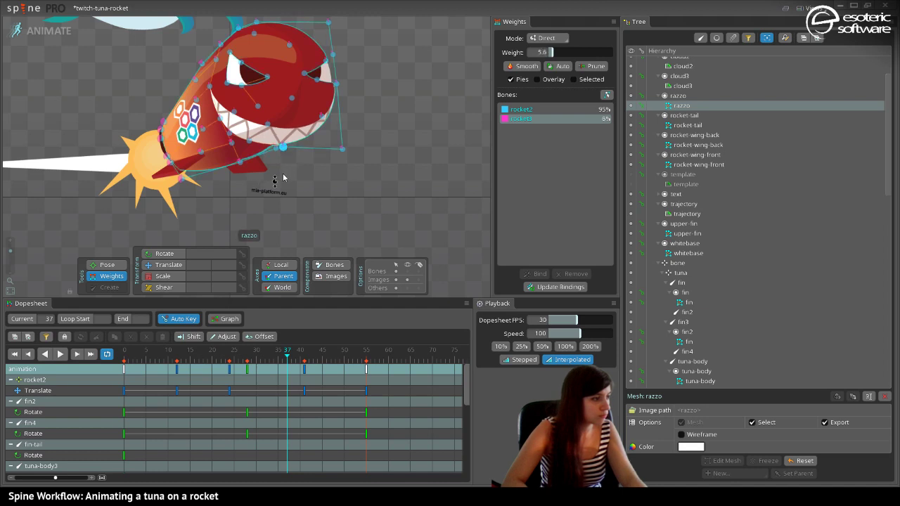
pyautogui.press('space')
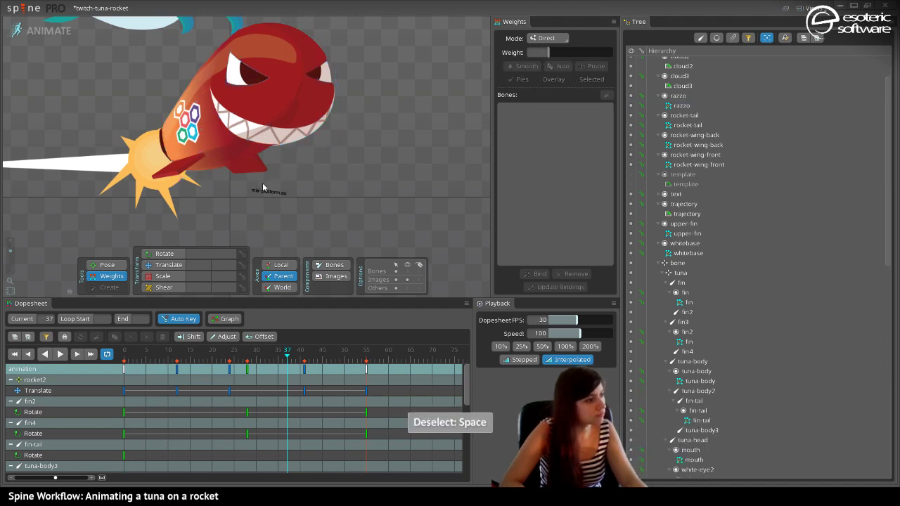
# Set the rocket3 weight of the neighbouring razzo vertex farther back under the mouth to 5.6 and play the animation.
pyautogui.click(291, 138)
pyautogui.click(281, 149)
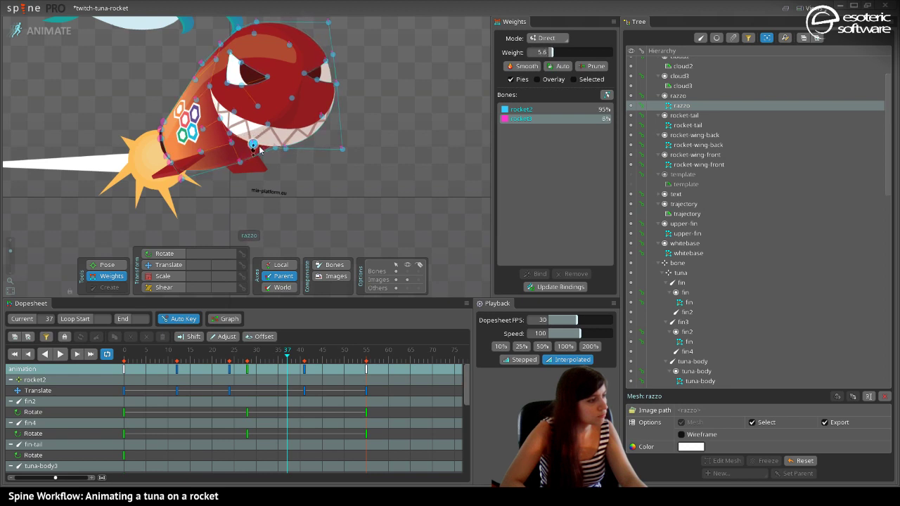
pyautogui.press('space')
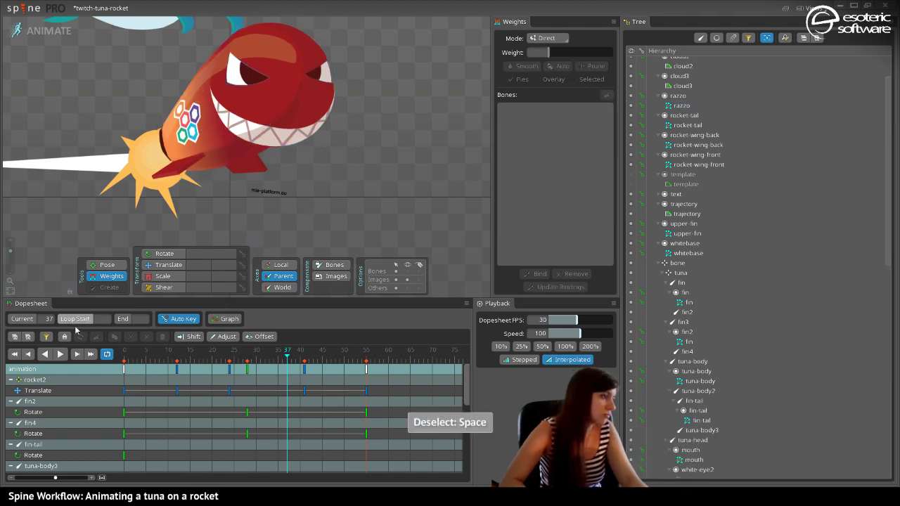
pyautogui.click(60, 353)
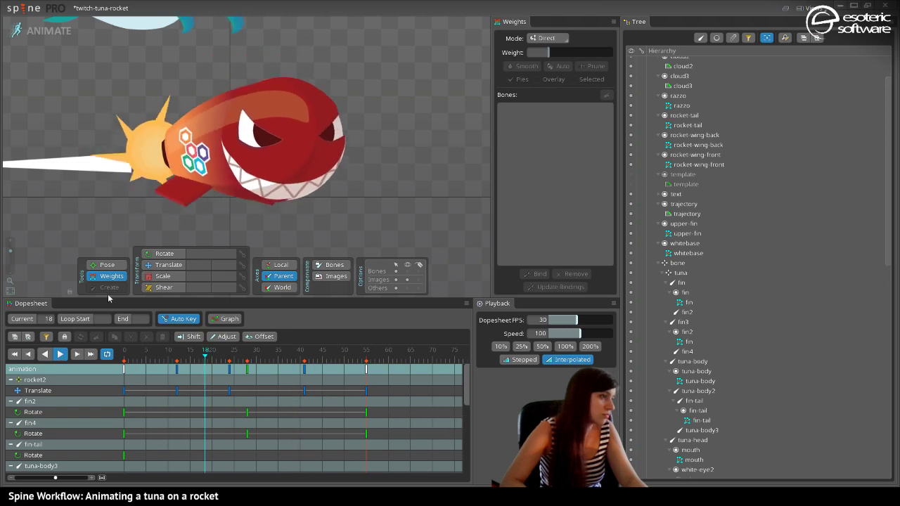
# In setup mode, add one vertex to the razzo mesh at the front part of the teeth and finish the mesh edit.
pyautogui.click(320, 133)
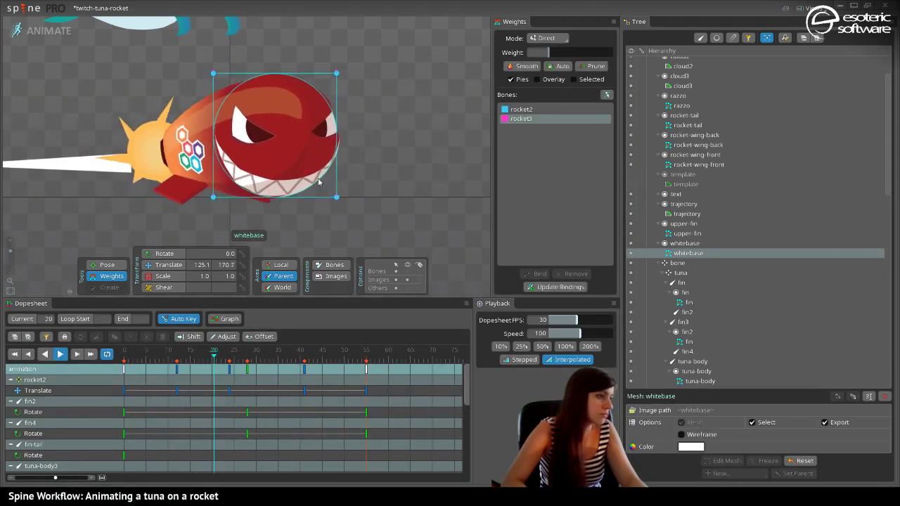
pyautogui.press('space')
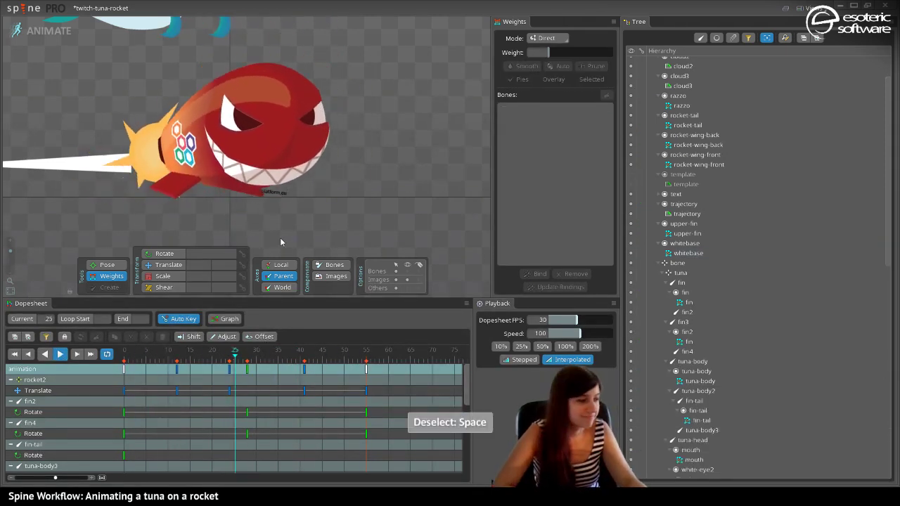
pyautogui.click(245, 116)
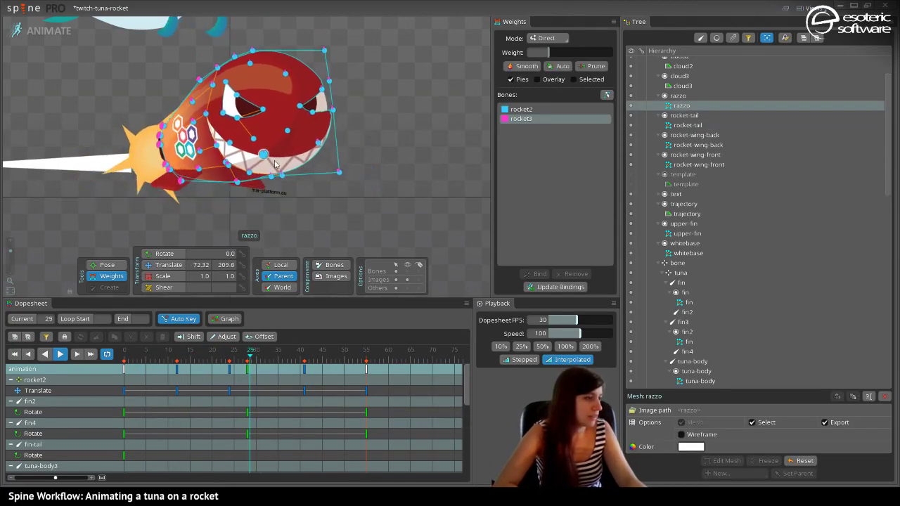
pyautogui.click(42, 30)
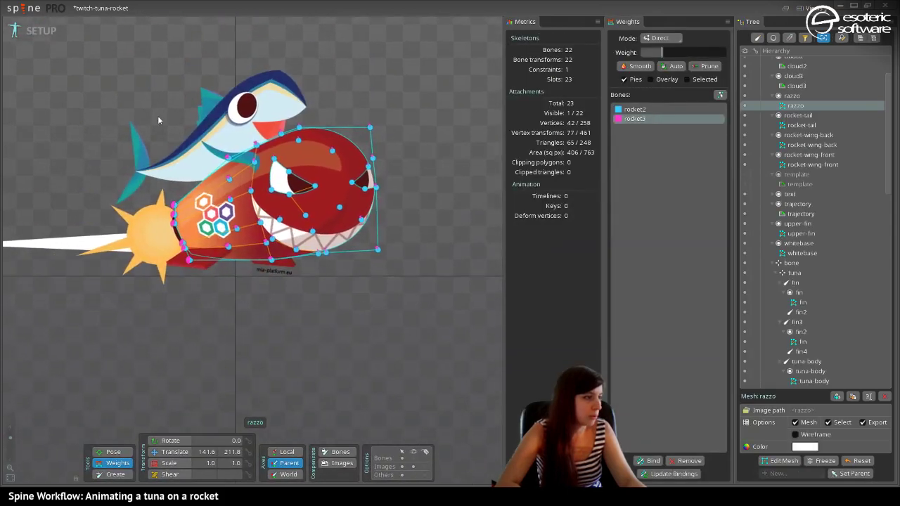
pyautogui.click(787, 463)
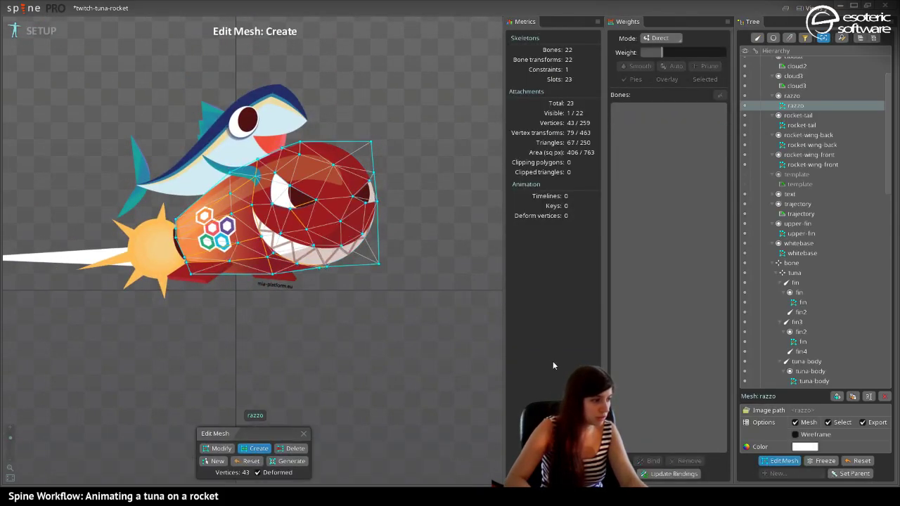
pyautogui.click(783, 462)
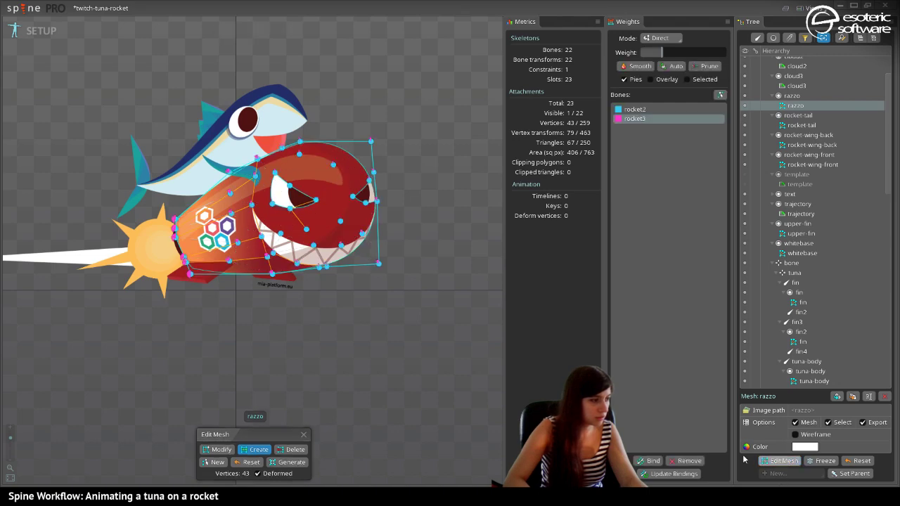
pyautogui.scroll(3, 82, 87)
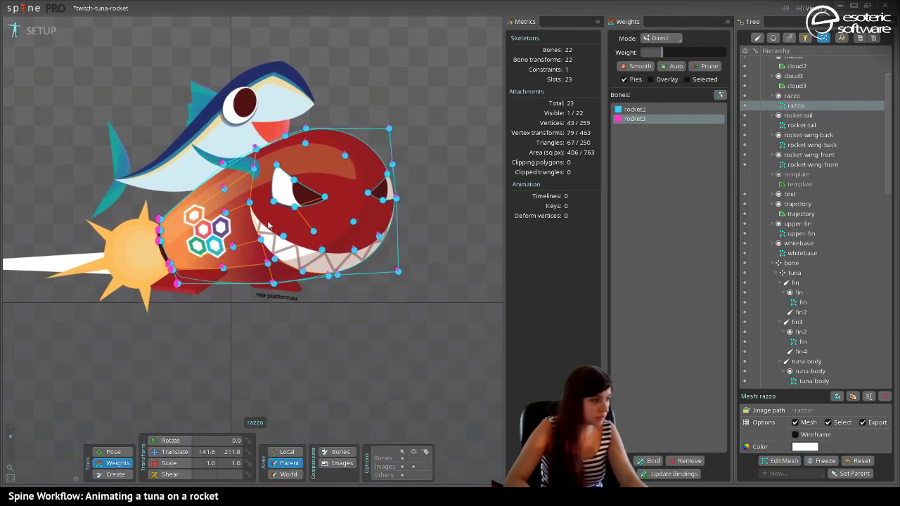
# In animate mode, check the razzo mesh's deformation and the weights of the vertex at the front teeth at frame 5, and deselect the mesh.
pyautogui.click(42, 30)
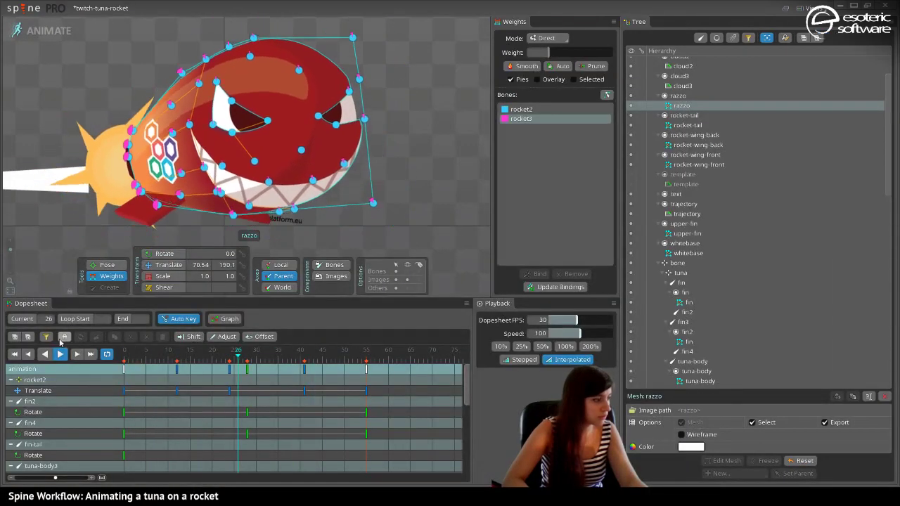
pyautogui.press('space')
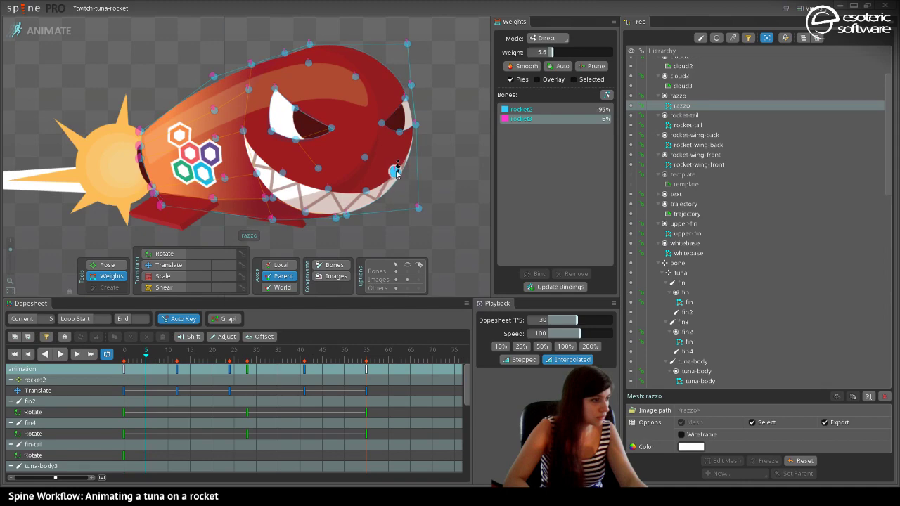
pyautogui.click(158, 179)
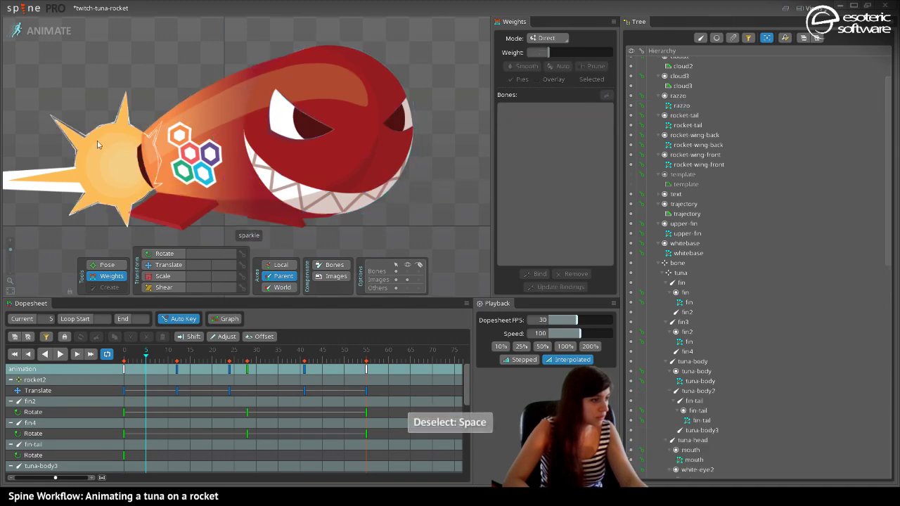
# Compare with the setup pose, play the full animation in animate mode and save the project.
pyautogui.click(49, 31)
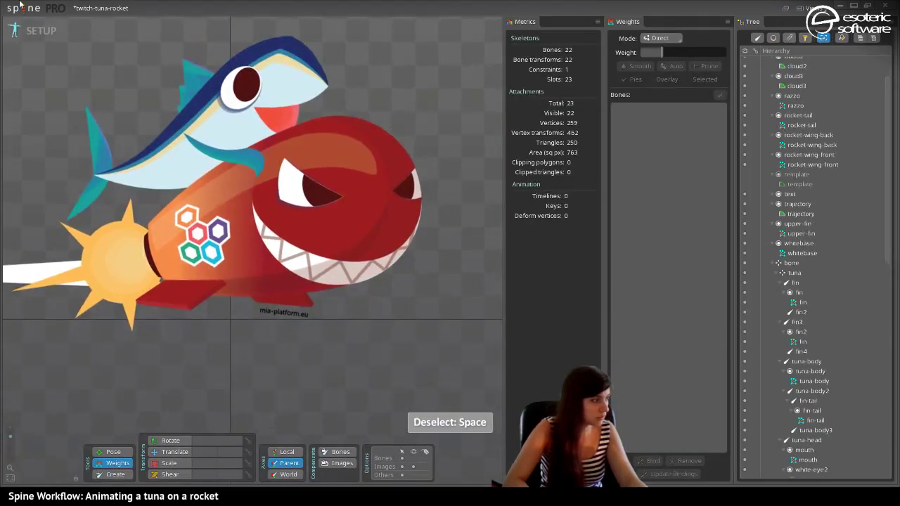
pyautogui.click(42, 30)
pyautogui.click(61, 353)
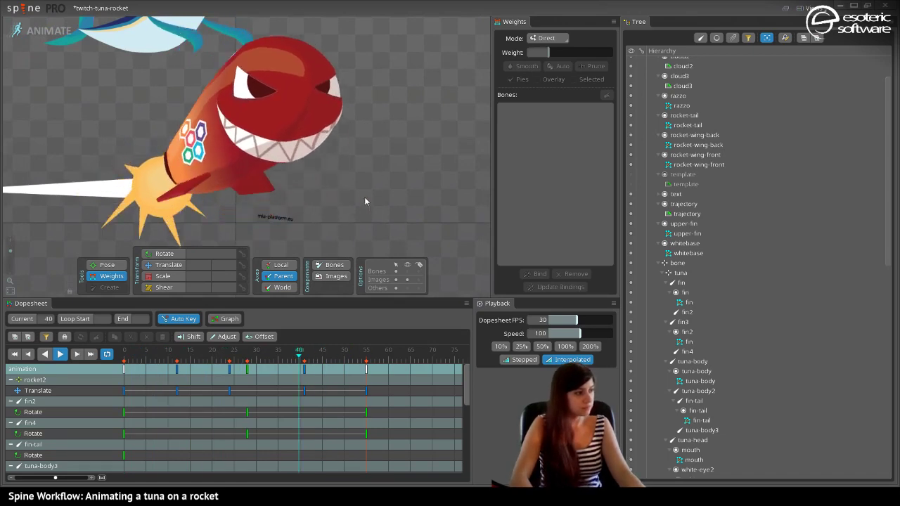
pyautogui.hotkey('ctrl', 's')
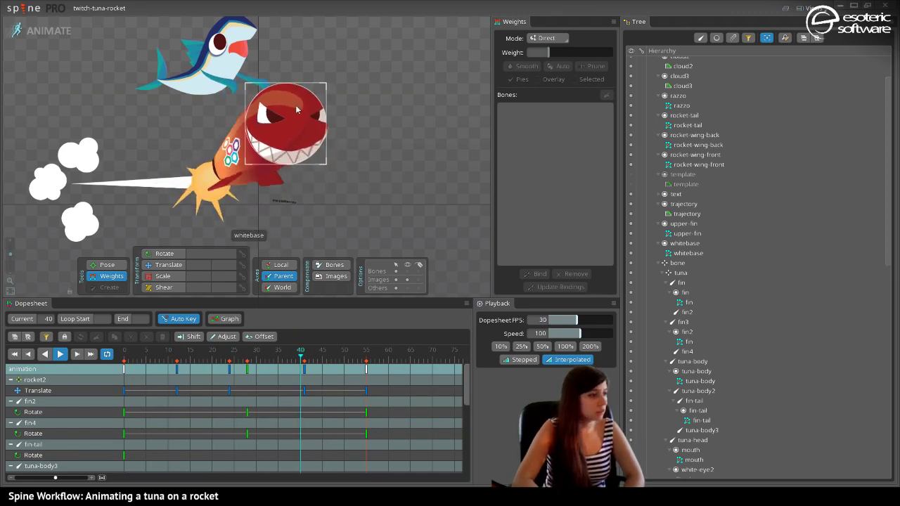
pyautogui.moveTo(297, 107); pyautogui.dragTo(348, 118)
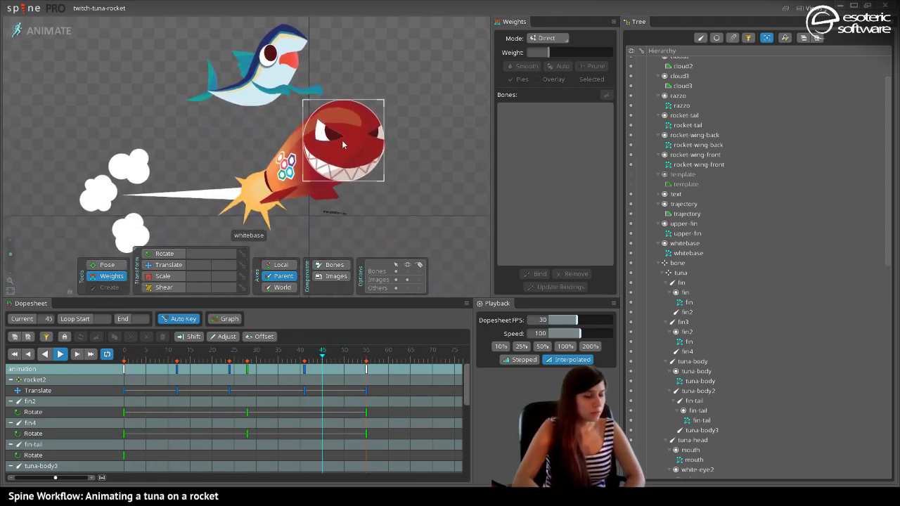